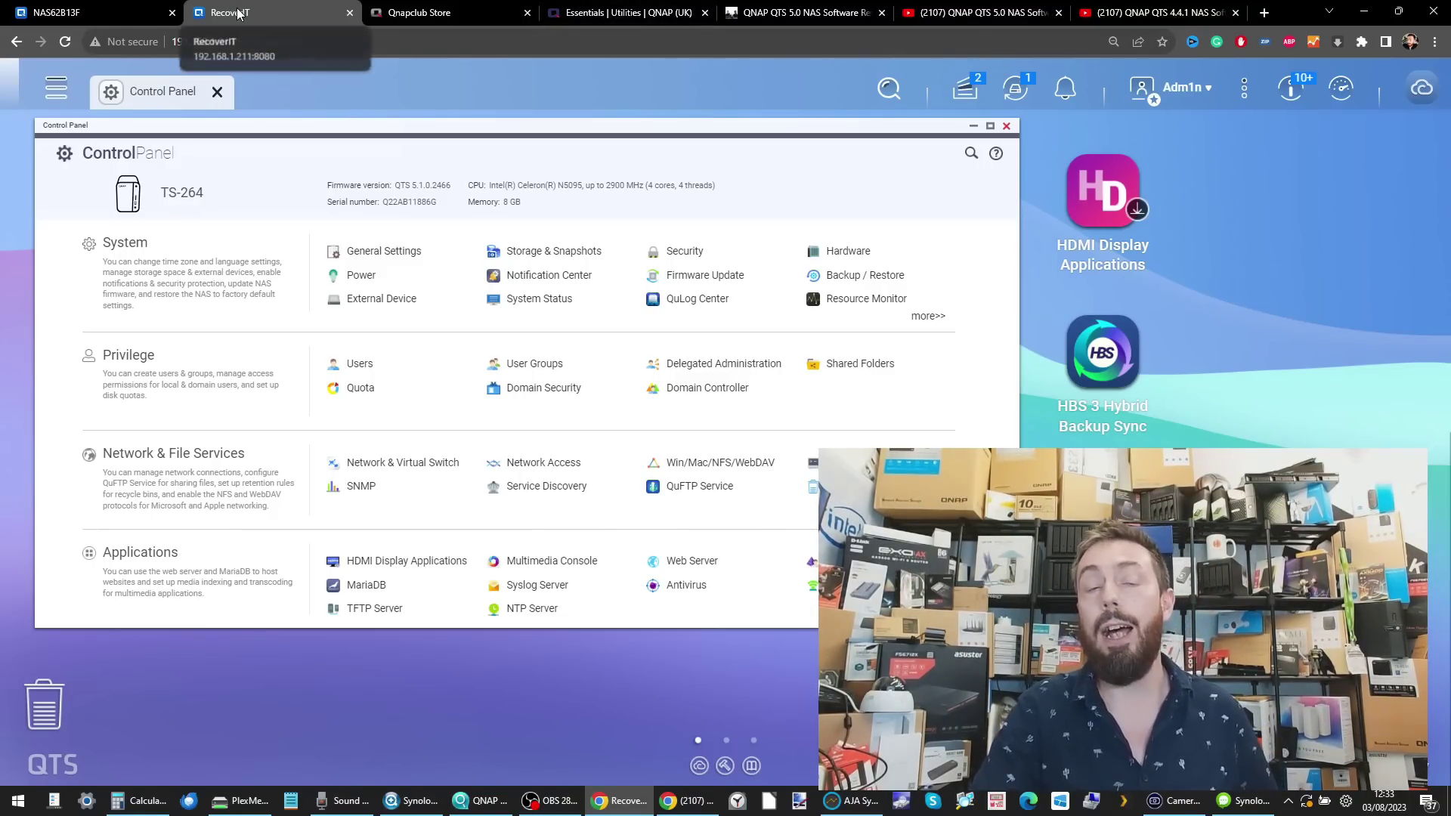
- Look over the main application menus of the NAS62B13F and RecoverIT systems
click(56, 12)
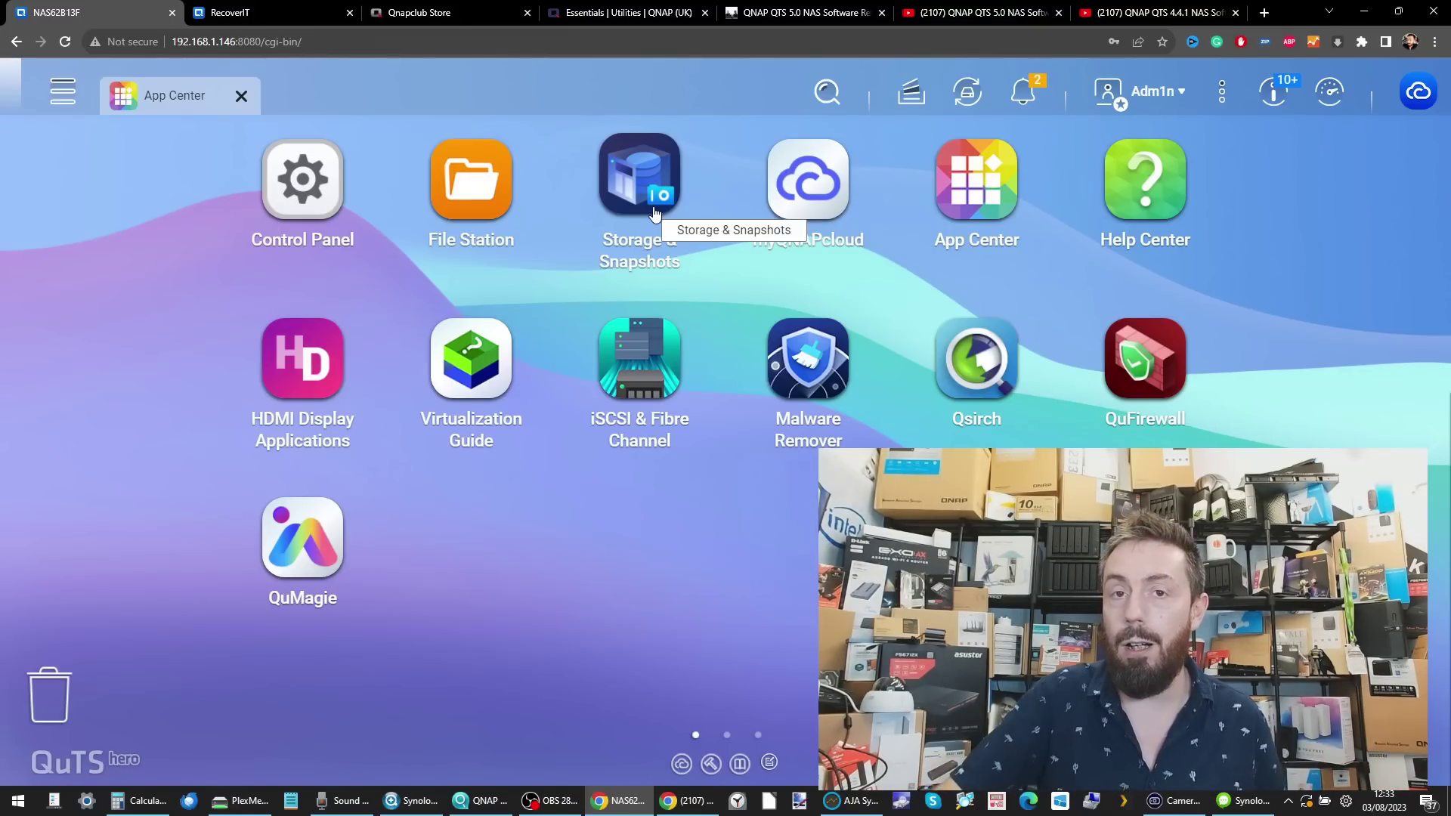
click(50, 97)
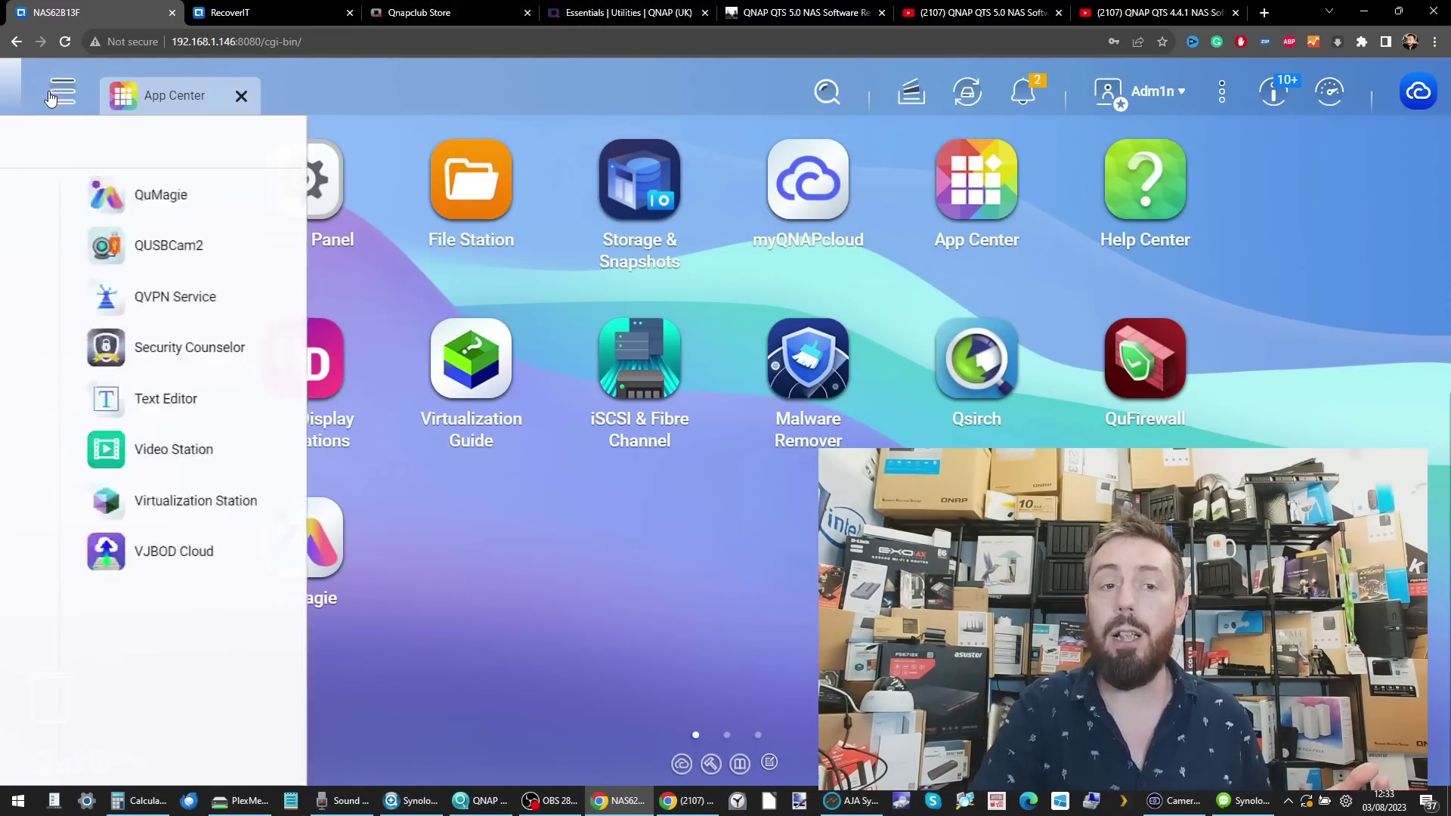
click(62, 92)
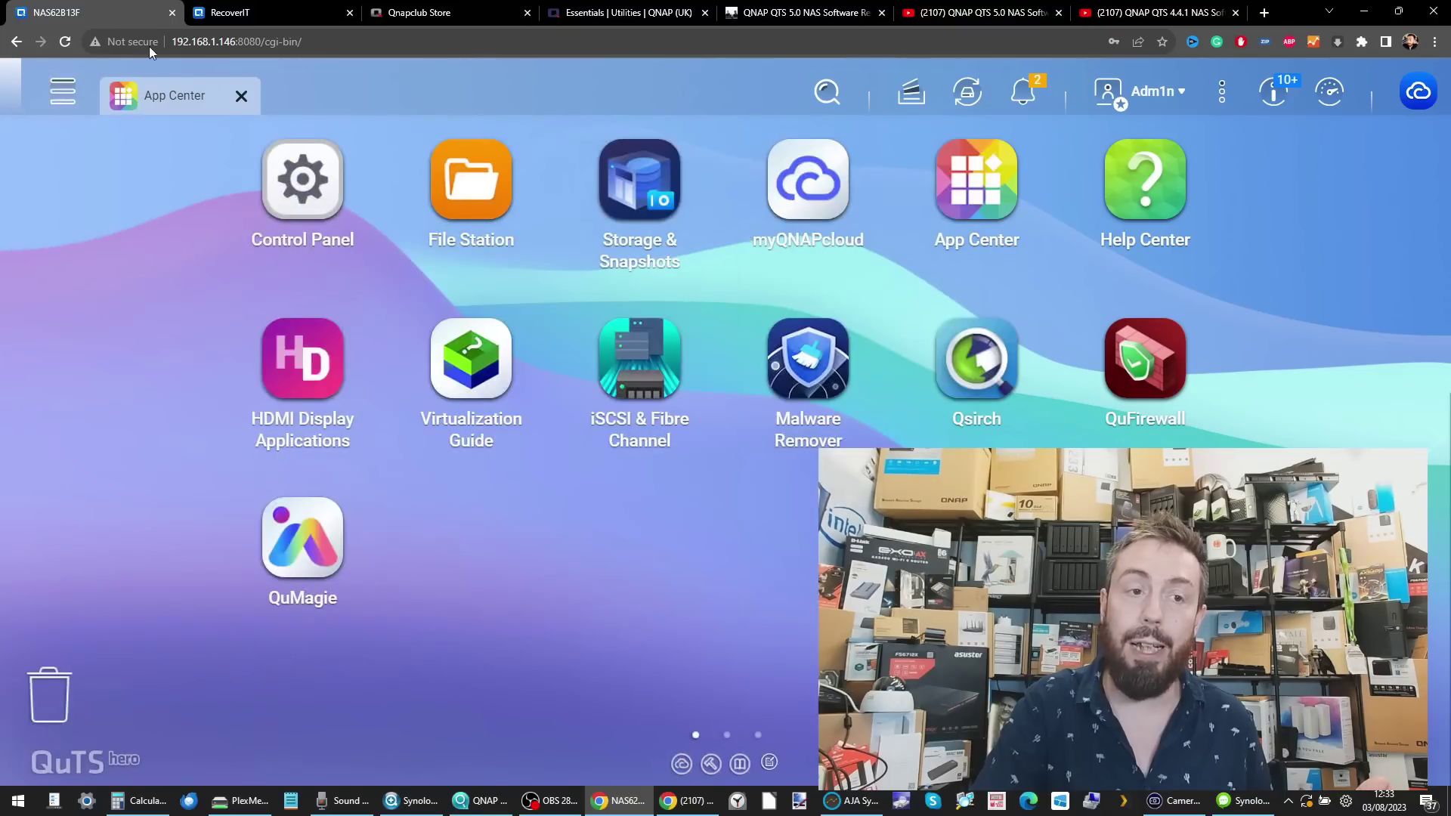
click(227, 12)
click(56, 87)
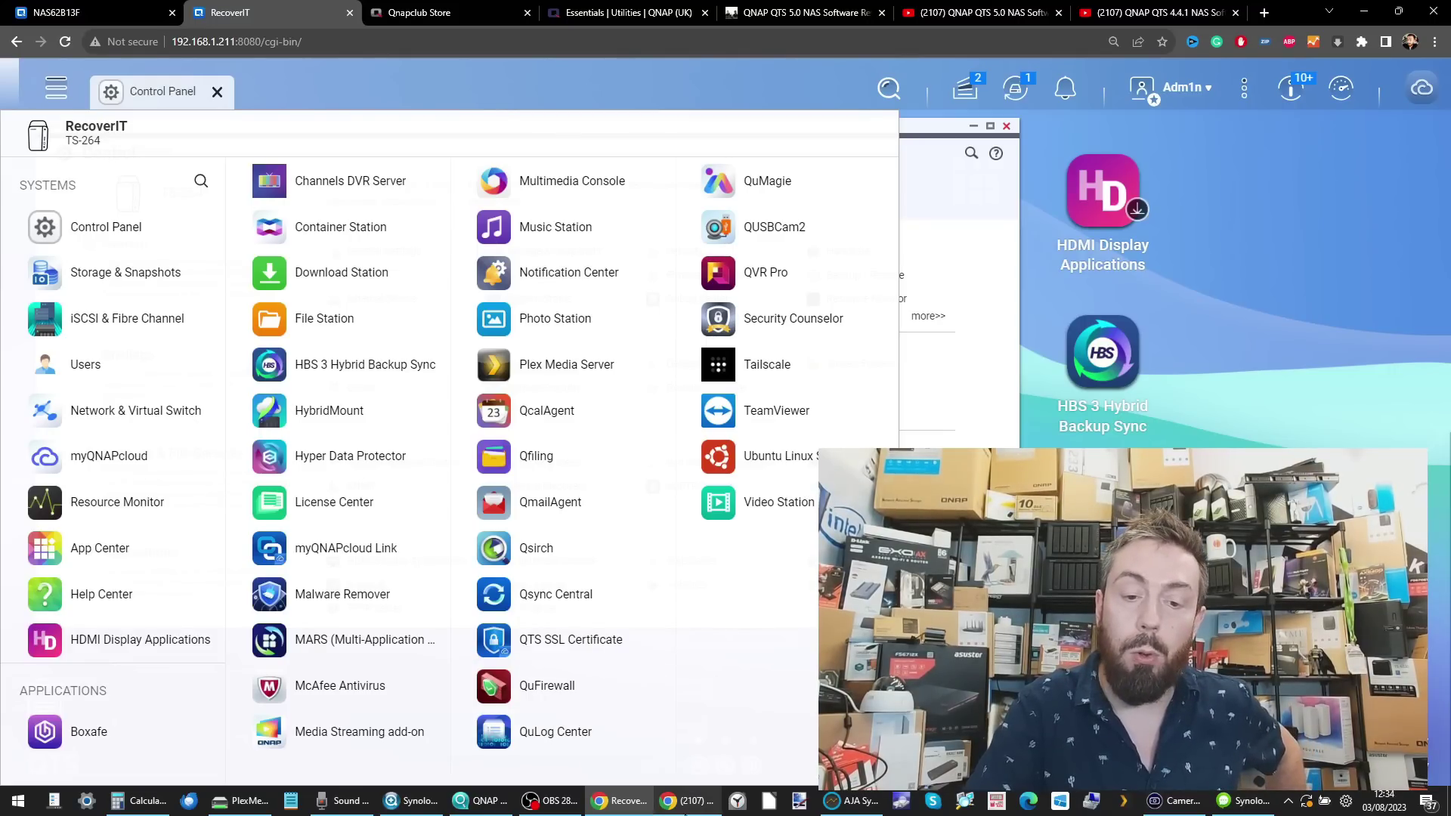
click(554, 803)
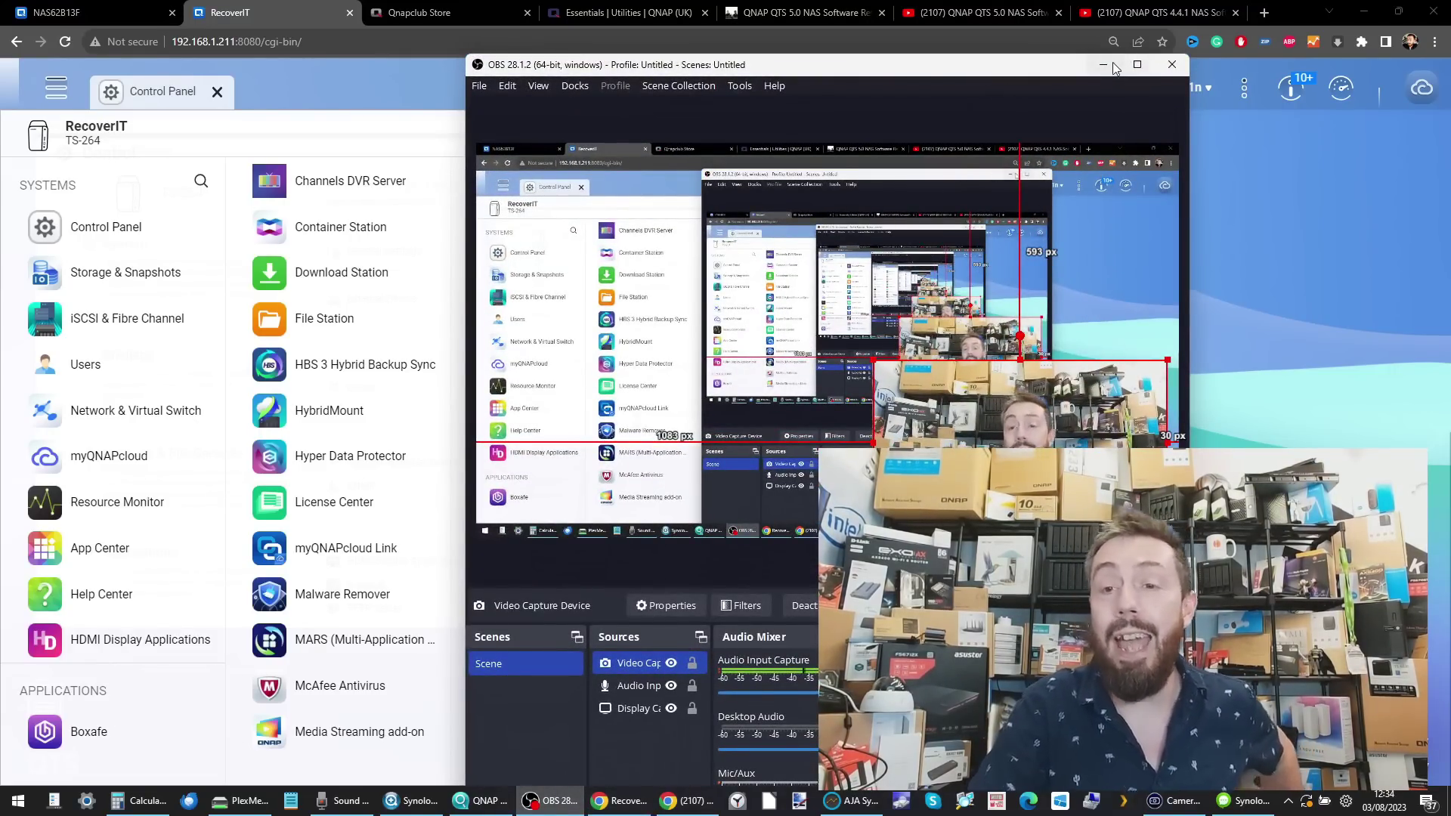
drag(1039, 68, 805, 79)
click(805, 80)
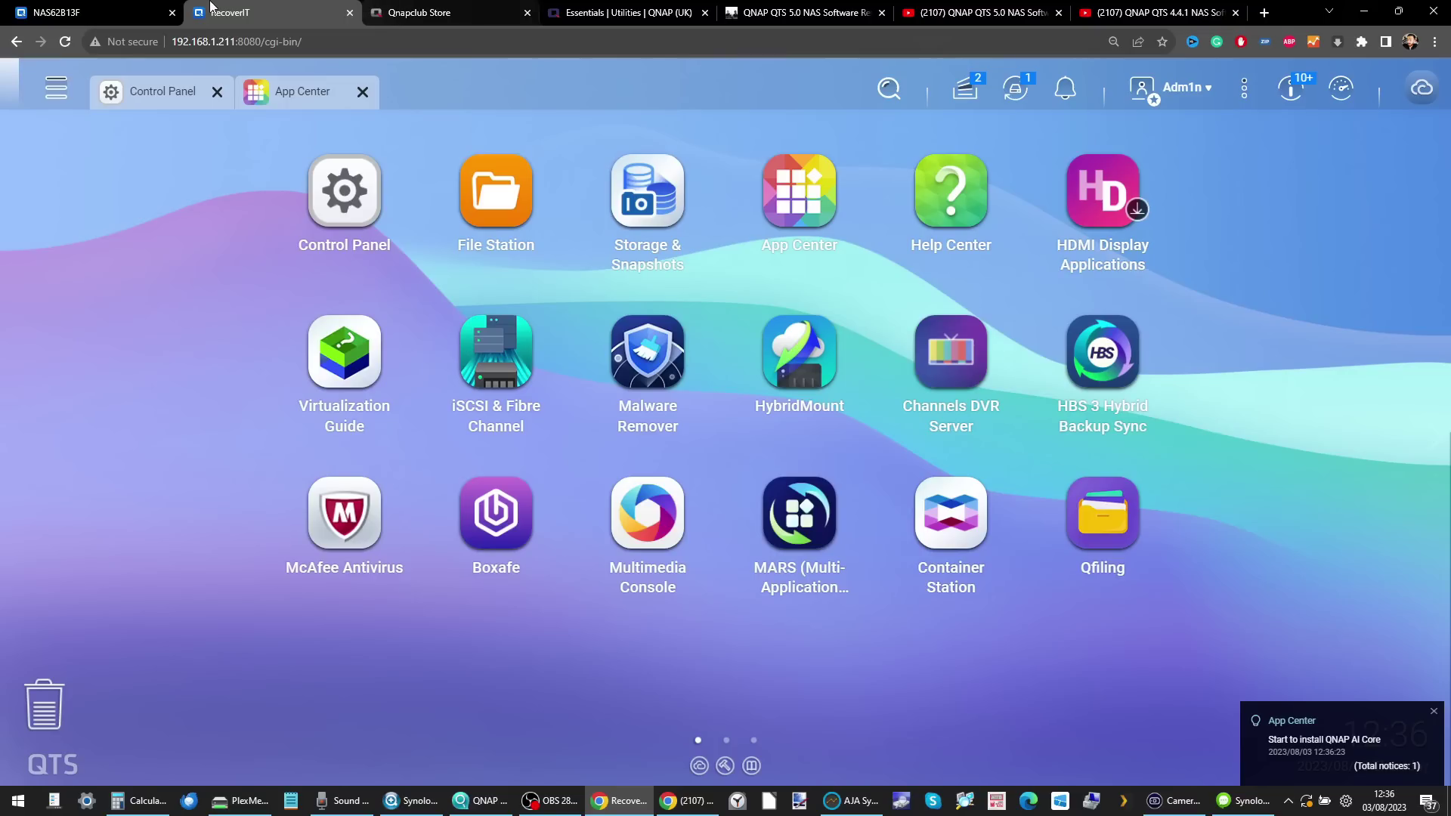
- Open App Center on the NAS62B13F system and bring it up on the RecoverIT system as well
click(127, 7)
click(960, 185)
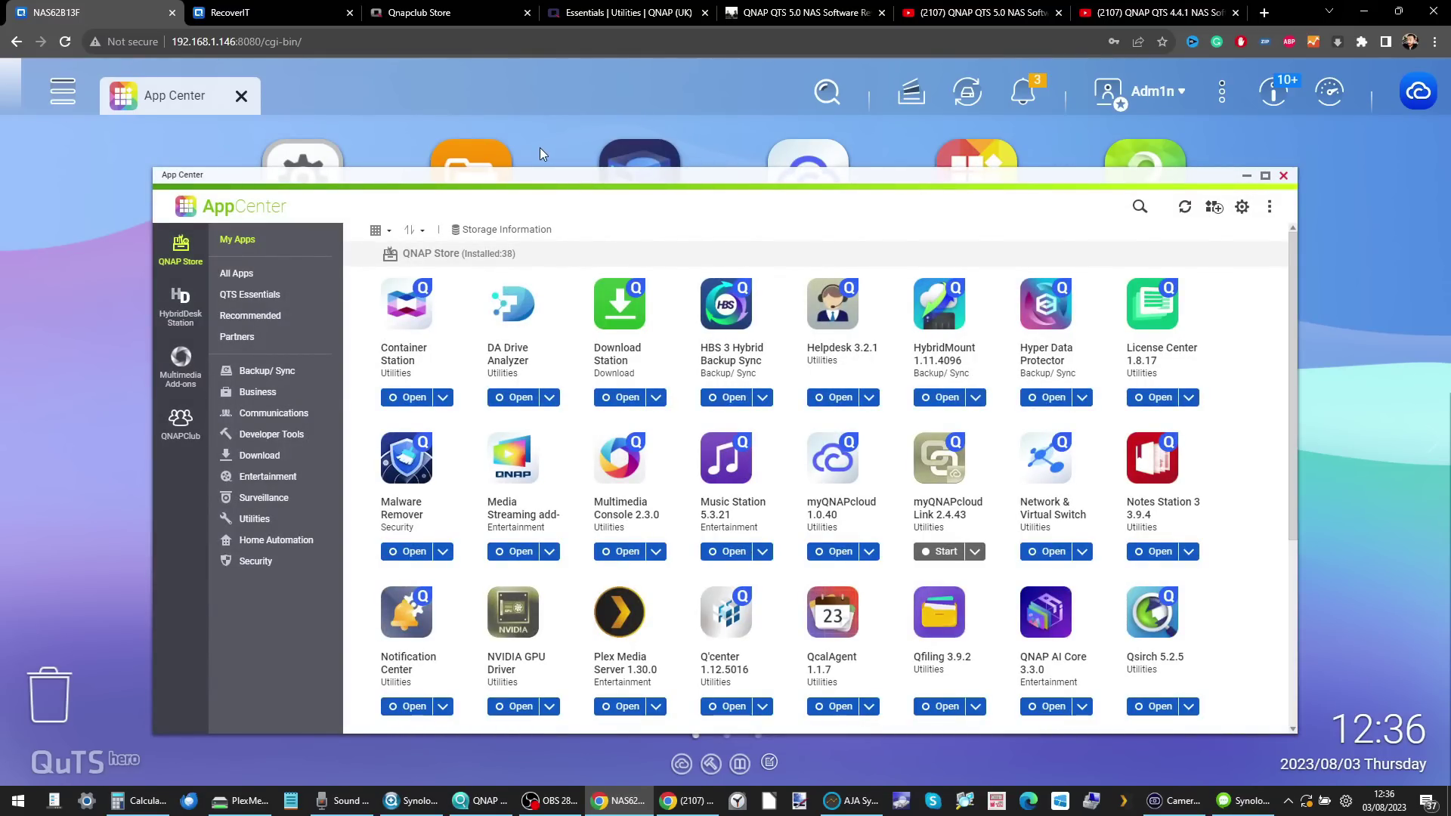
key(ctrl+Tab)
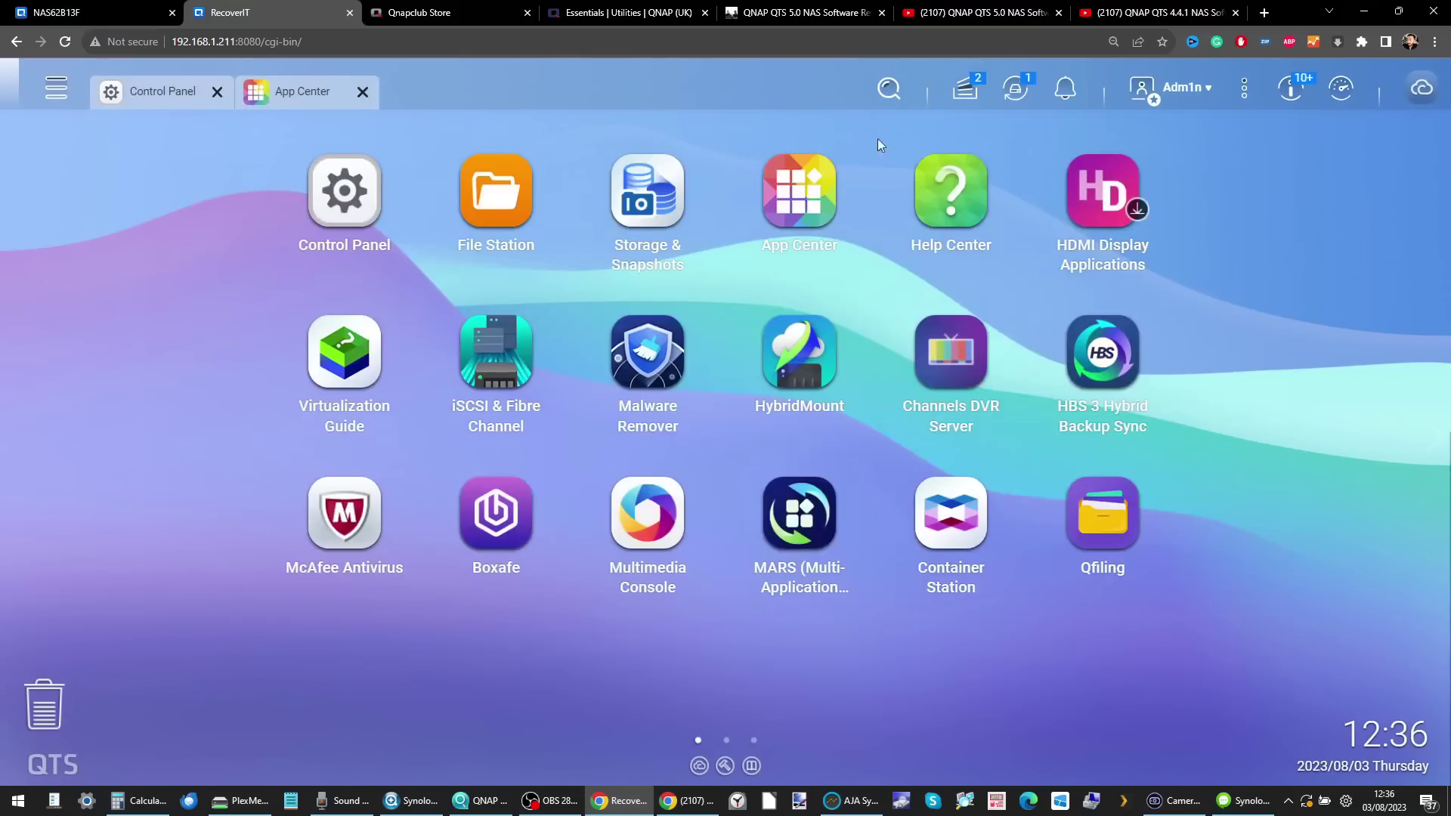
click(317, 94)
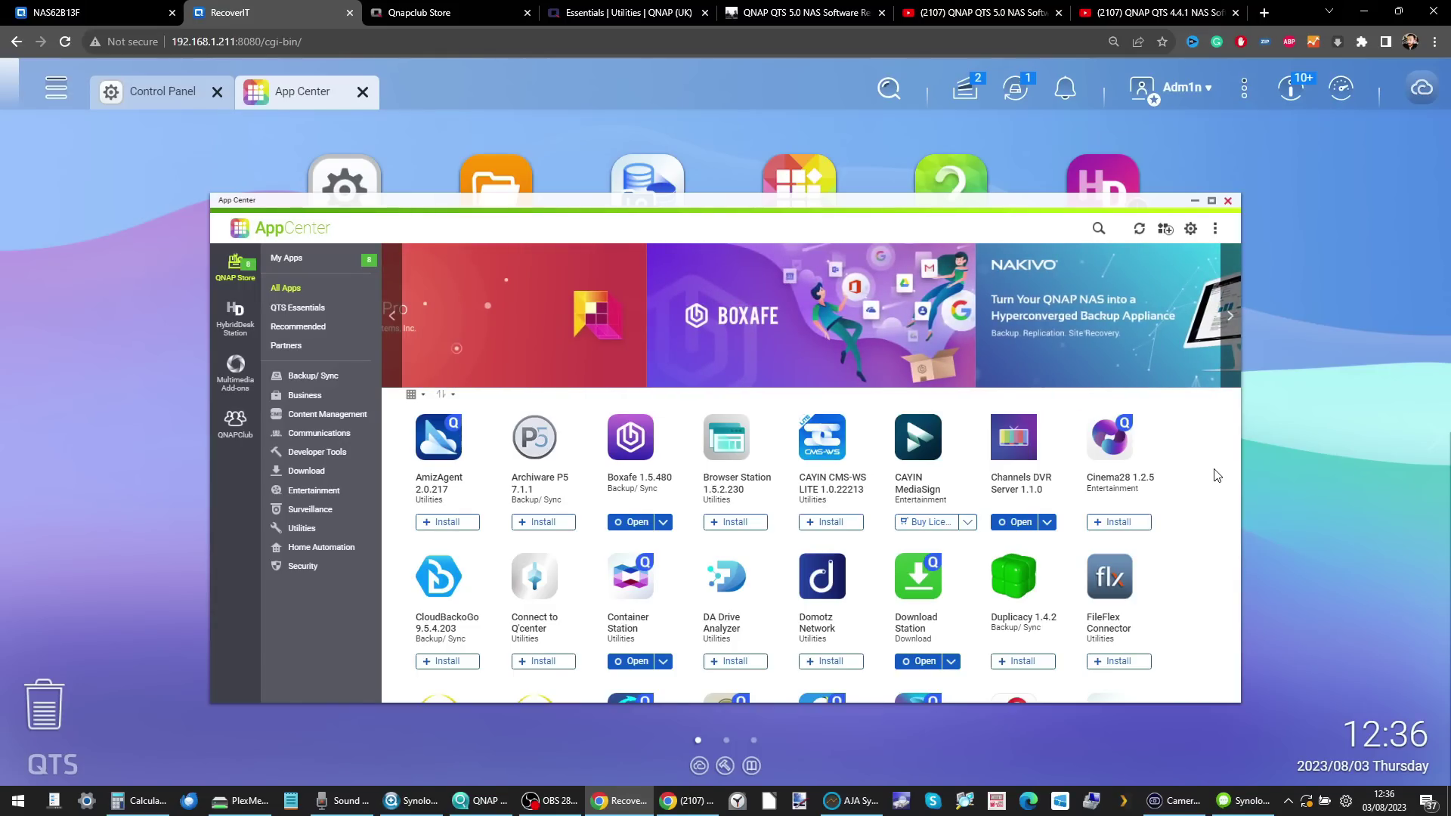
- Browse the QTS Essentials apps in RecoverIT's App Center at full window size, then restore the window
click(1212, 201)
click(88, 224)
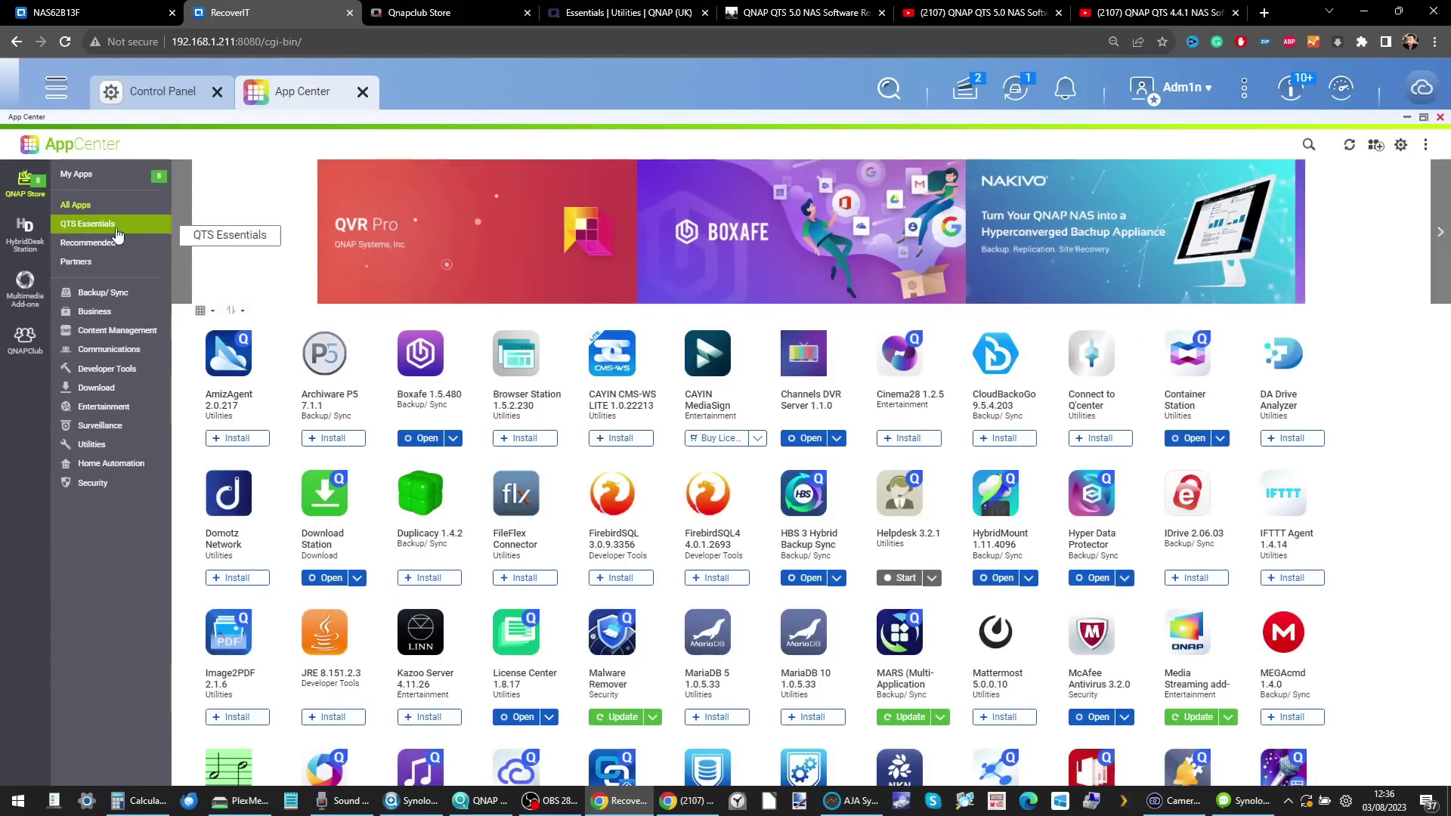
scroll(741, 344, down, 1)
scroll(741, 344, down, 1)
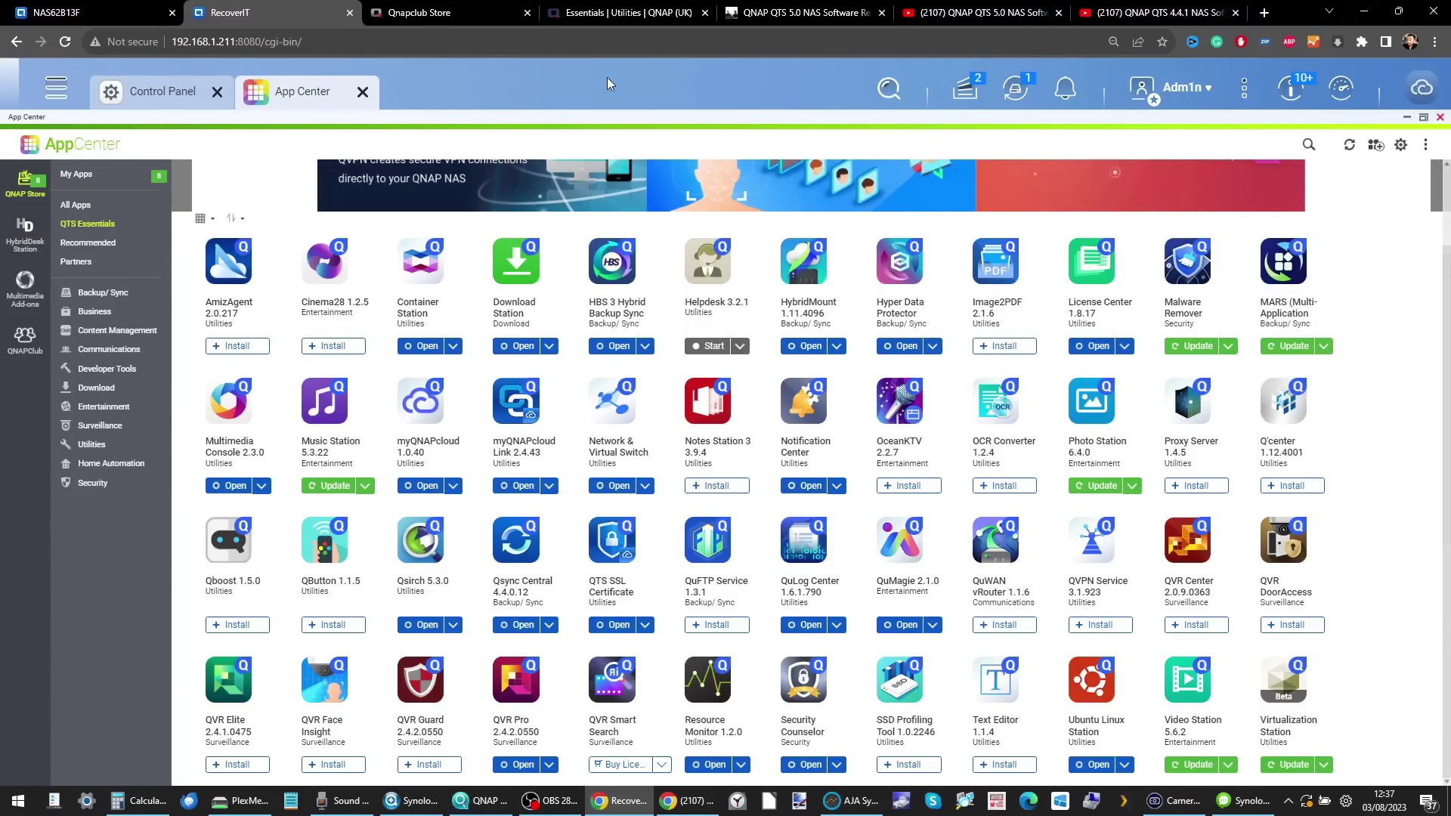
click(1424, 119)
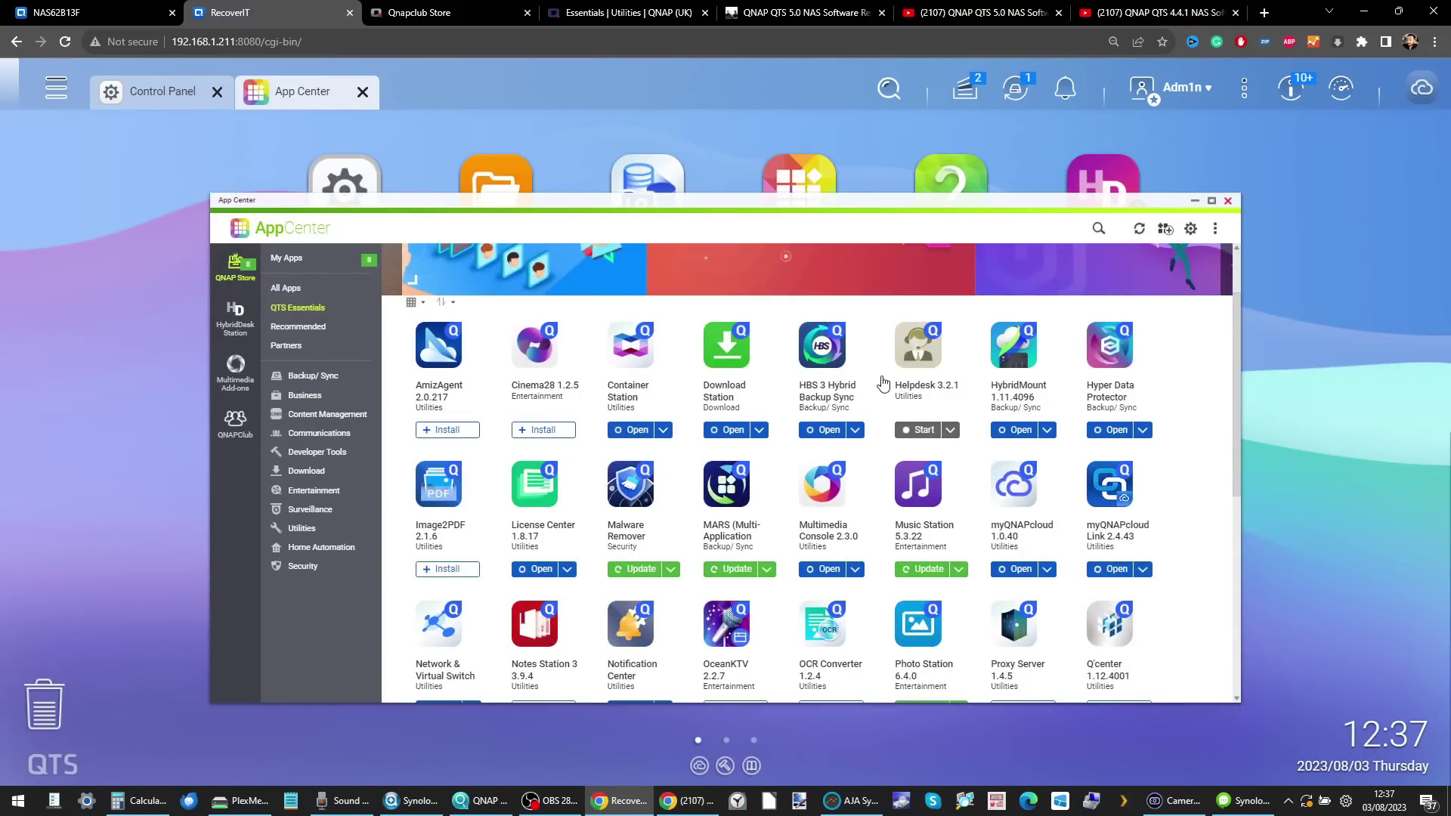
scroll(718, 552, up, 1)
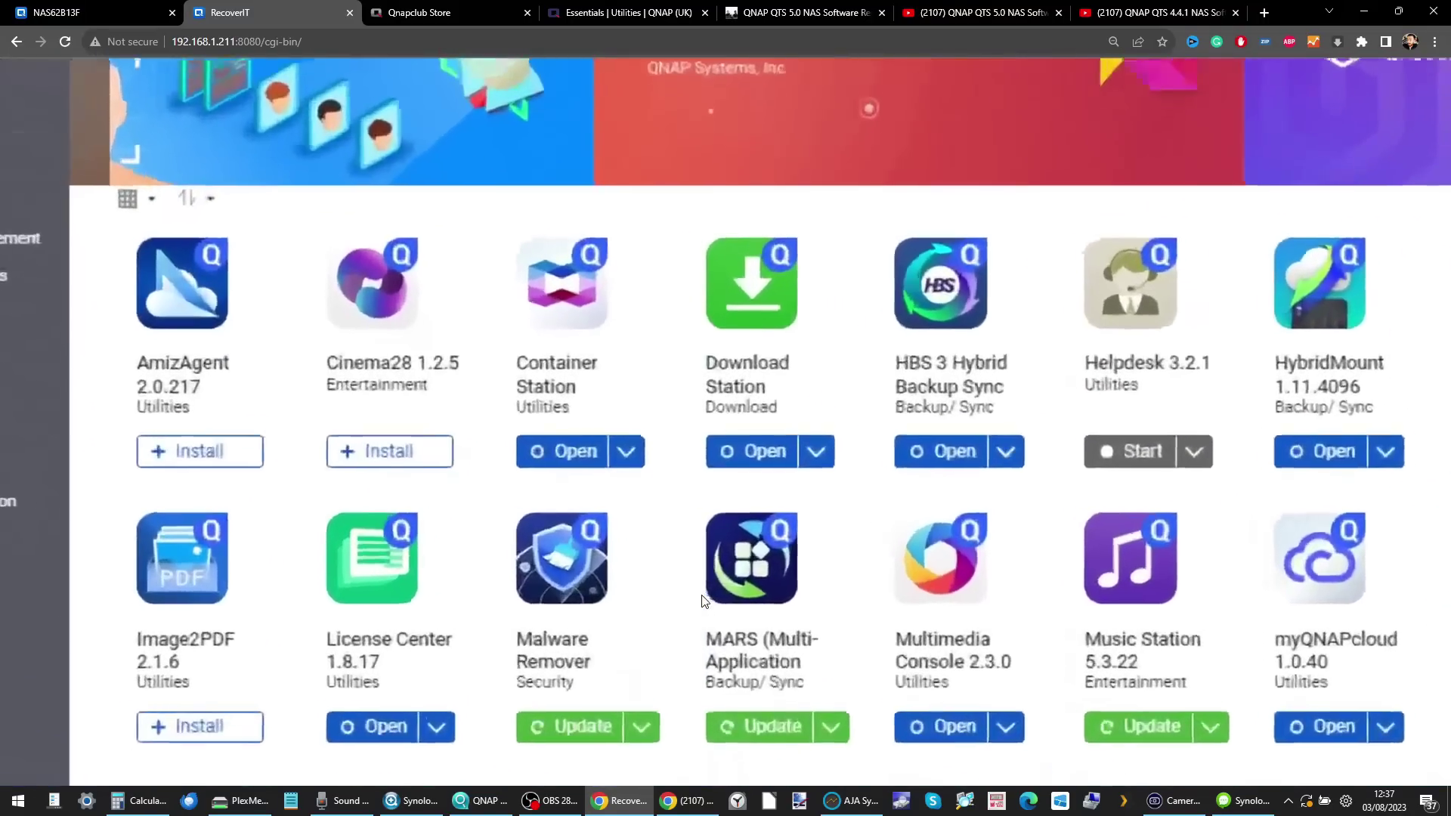
scroll(715, 491, down, 5)
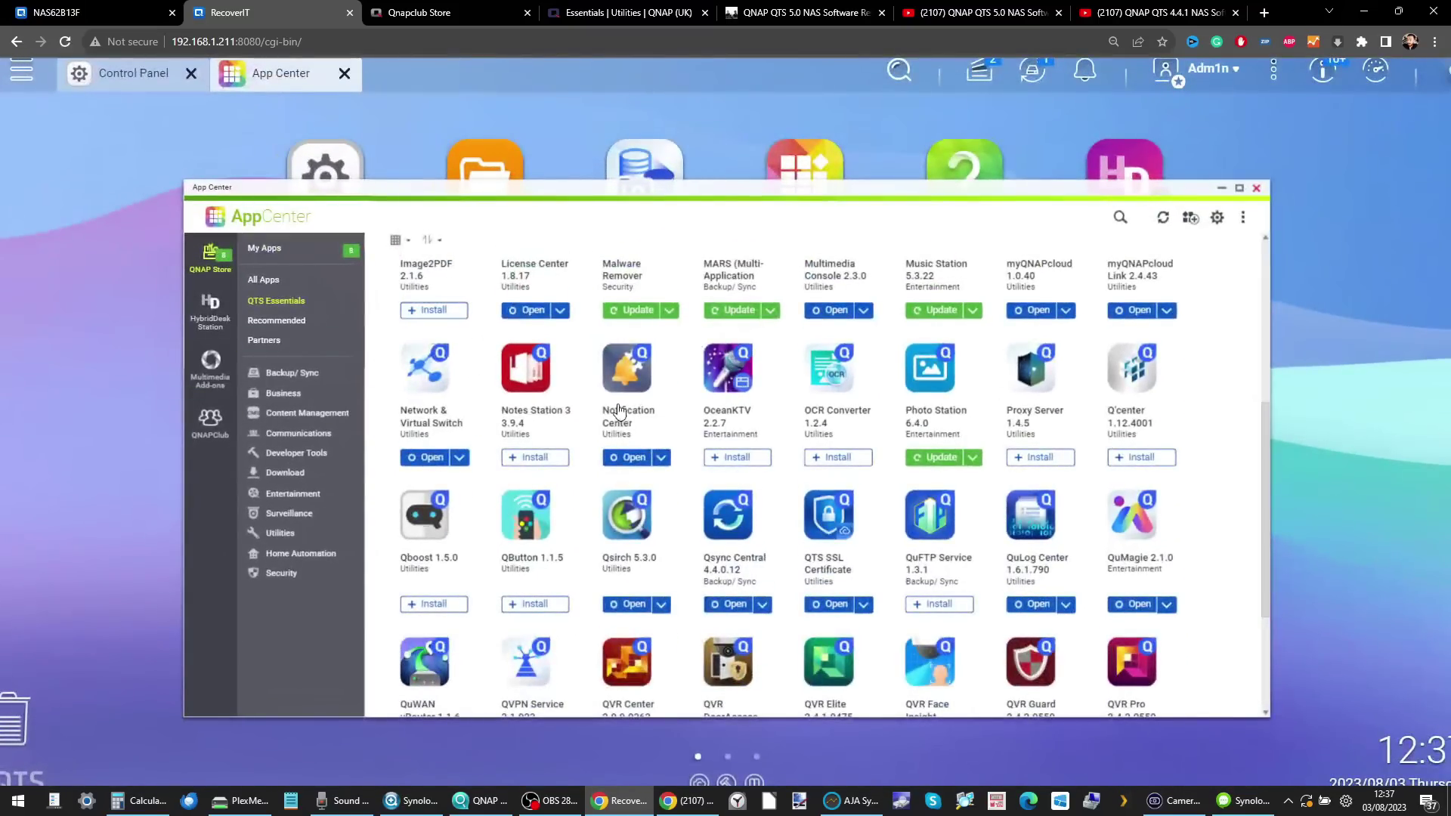
scroll(620, 423, up, 5)
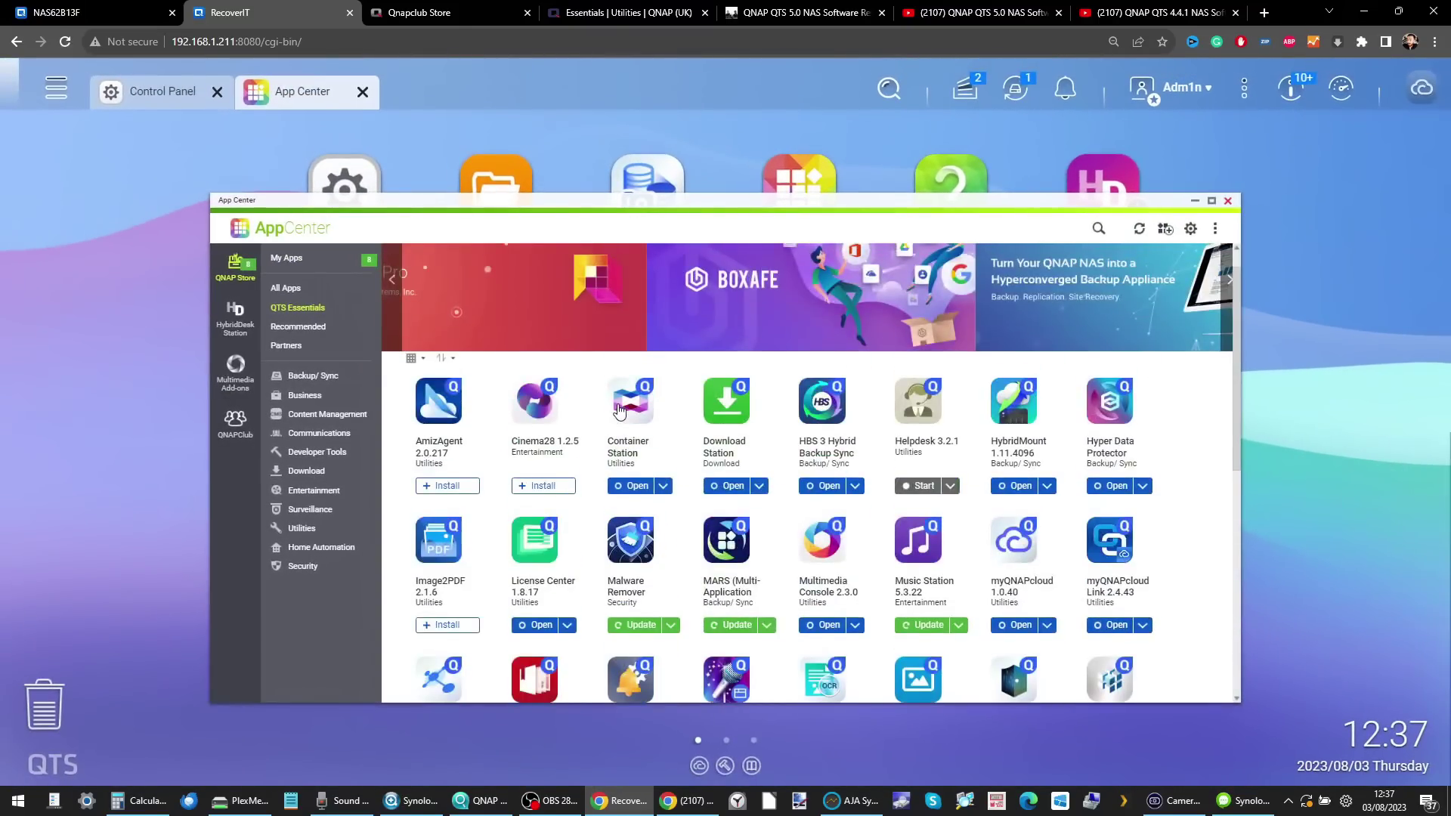
- Review the installed apps and available updates under My Apps, and view the Plex Media Server details
click(328, 260)
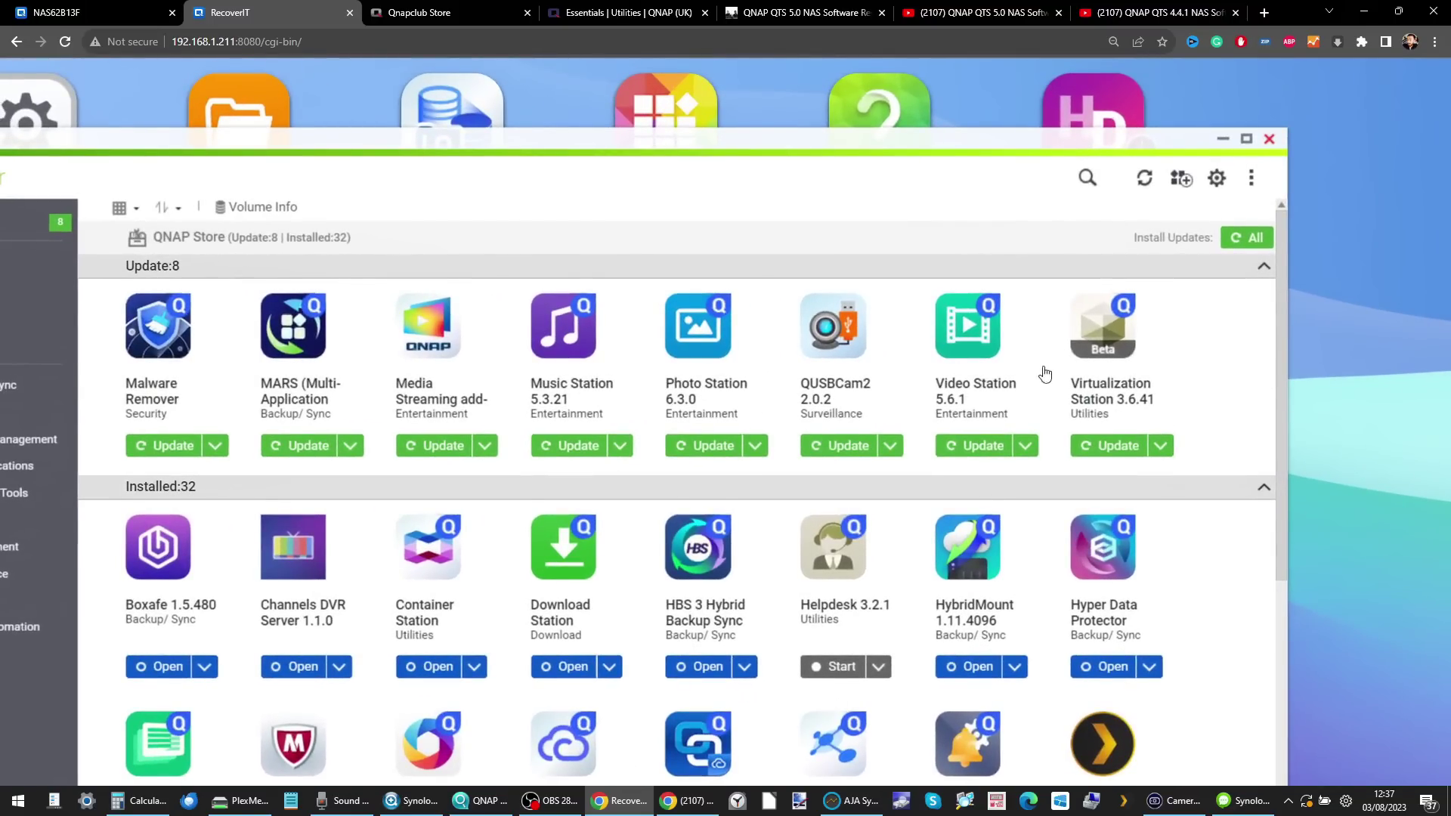
scroll(1079, 342, down, 4)
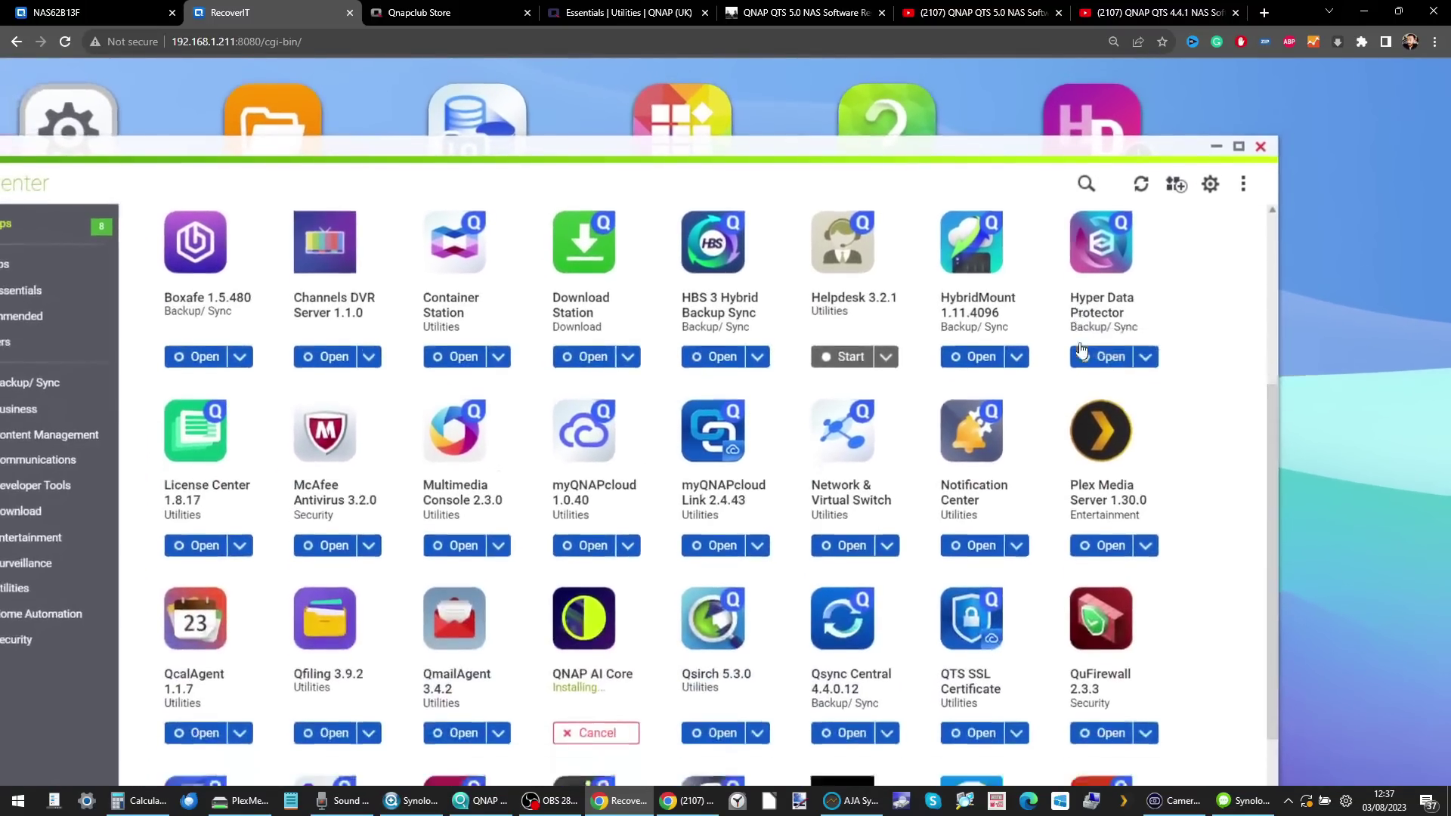
scroll(1081, 348, down, 3)
click(1089, 321)
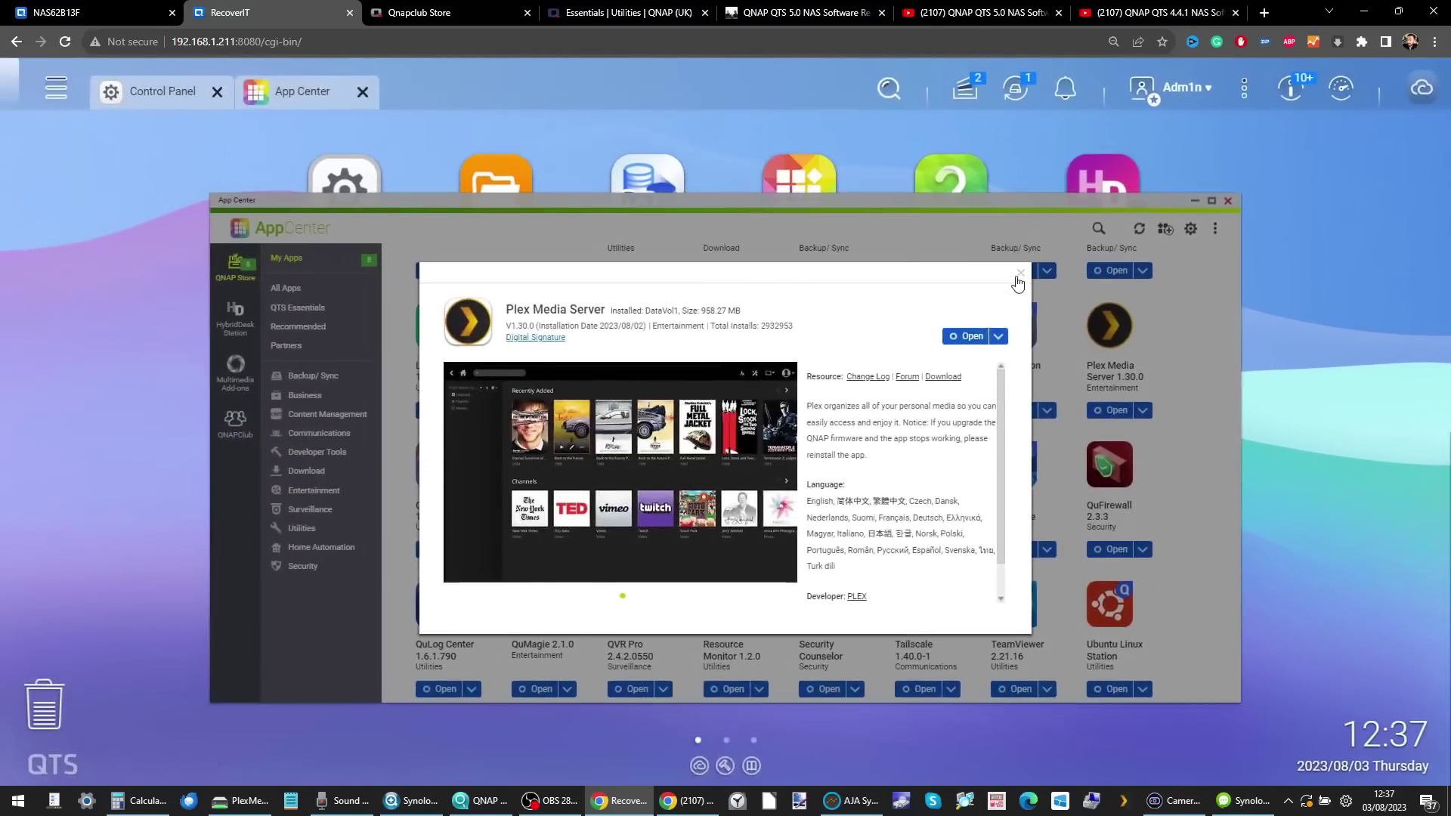
click(1021, 273)
- Check the automatic update options in the App Center settings and close them without making changes
click(1214, 229)
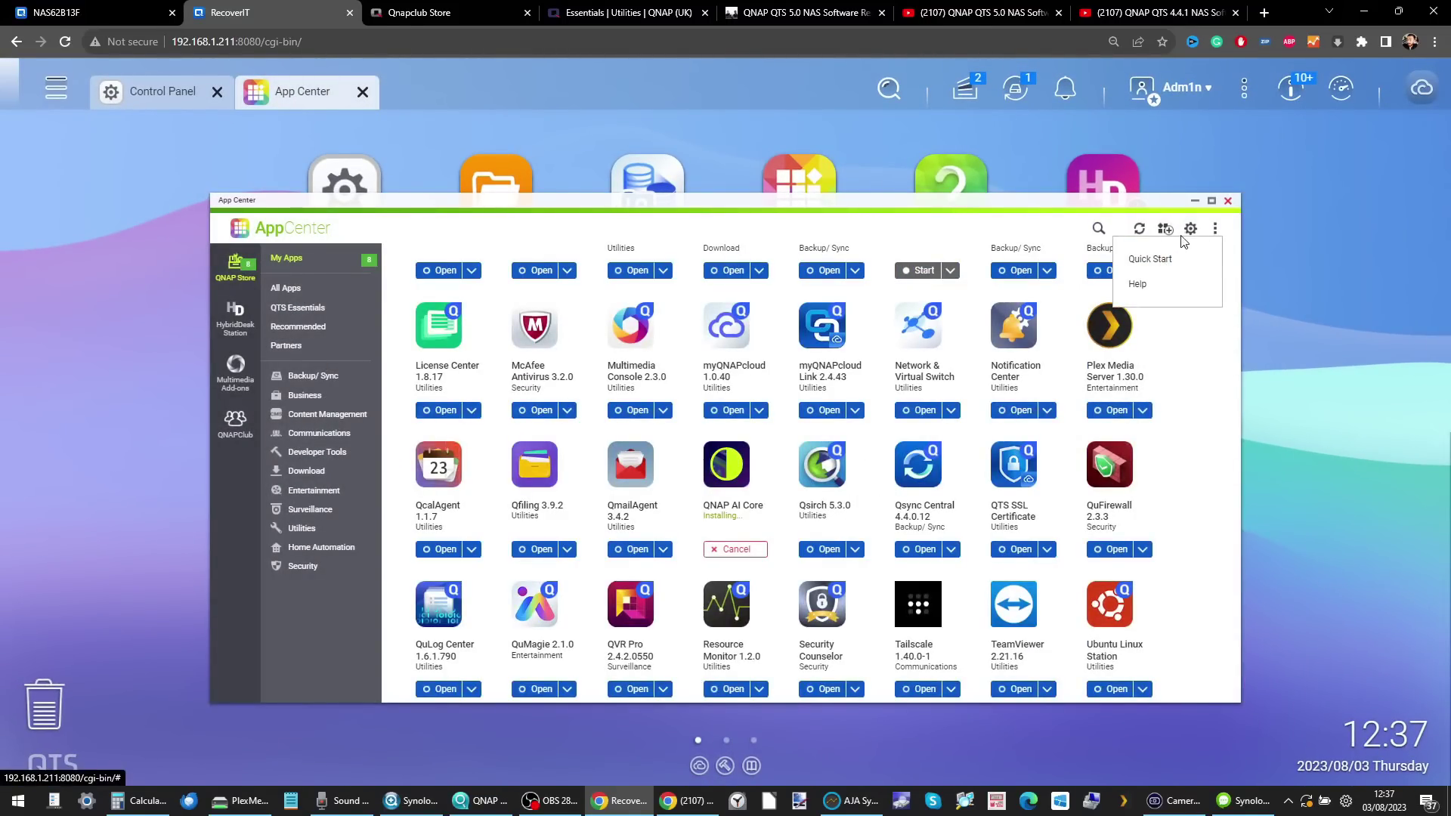
click(1190, 228)
click(638, 323)
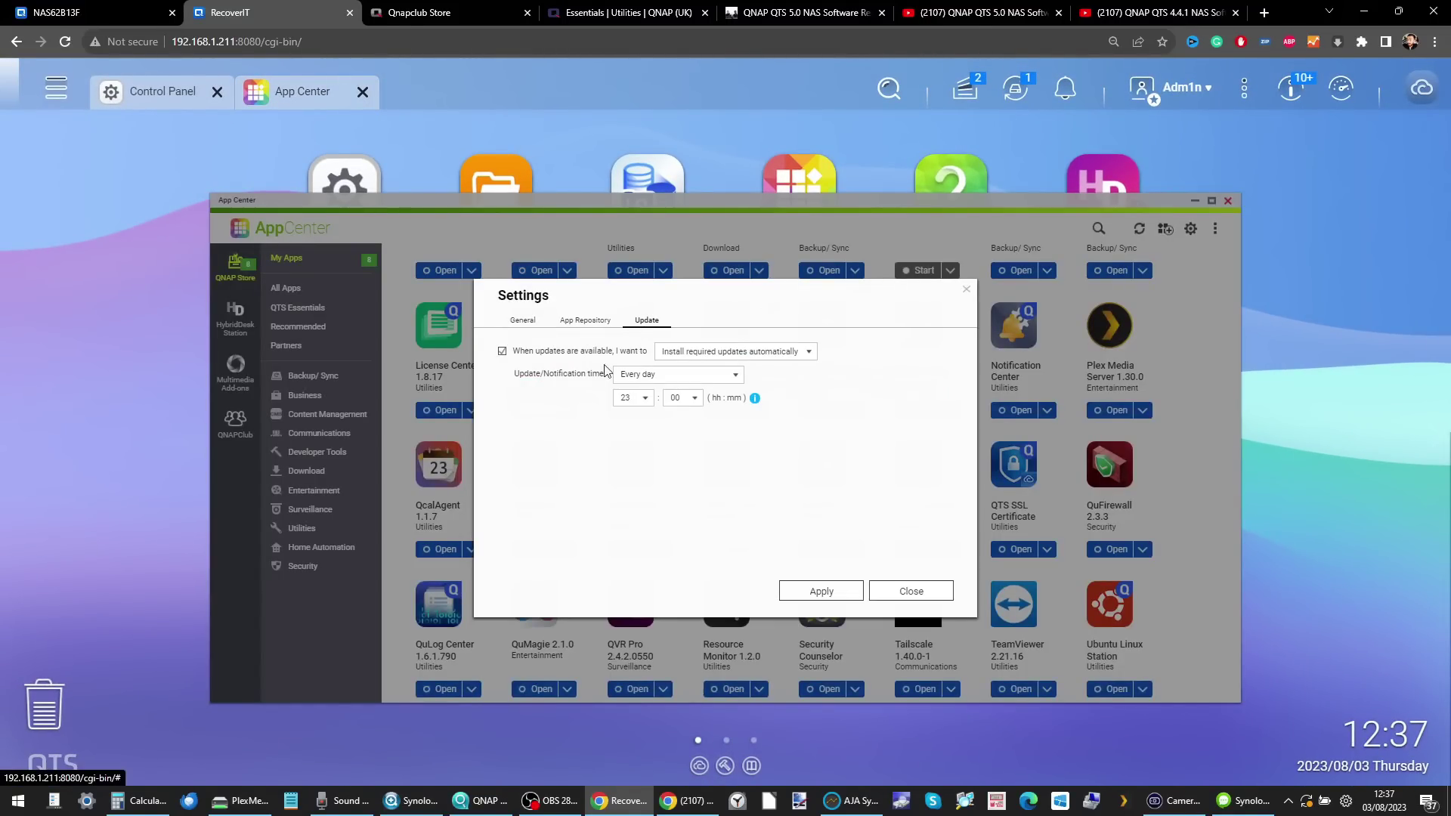
click(773, 353)
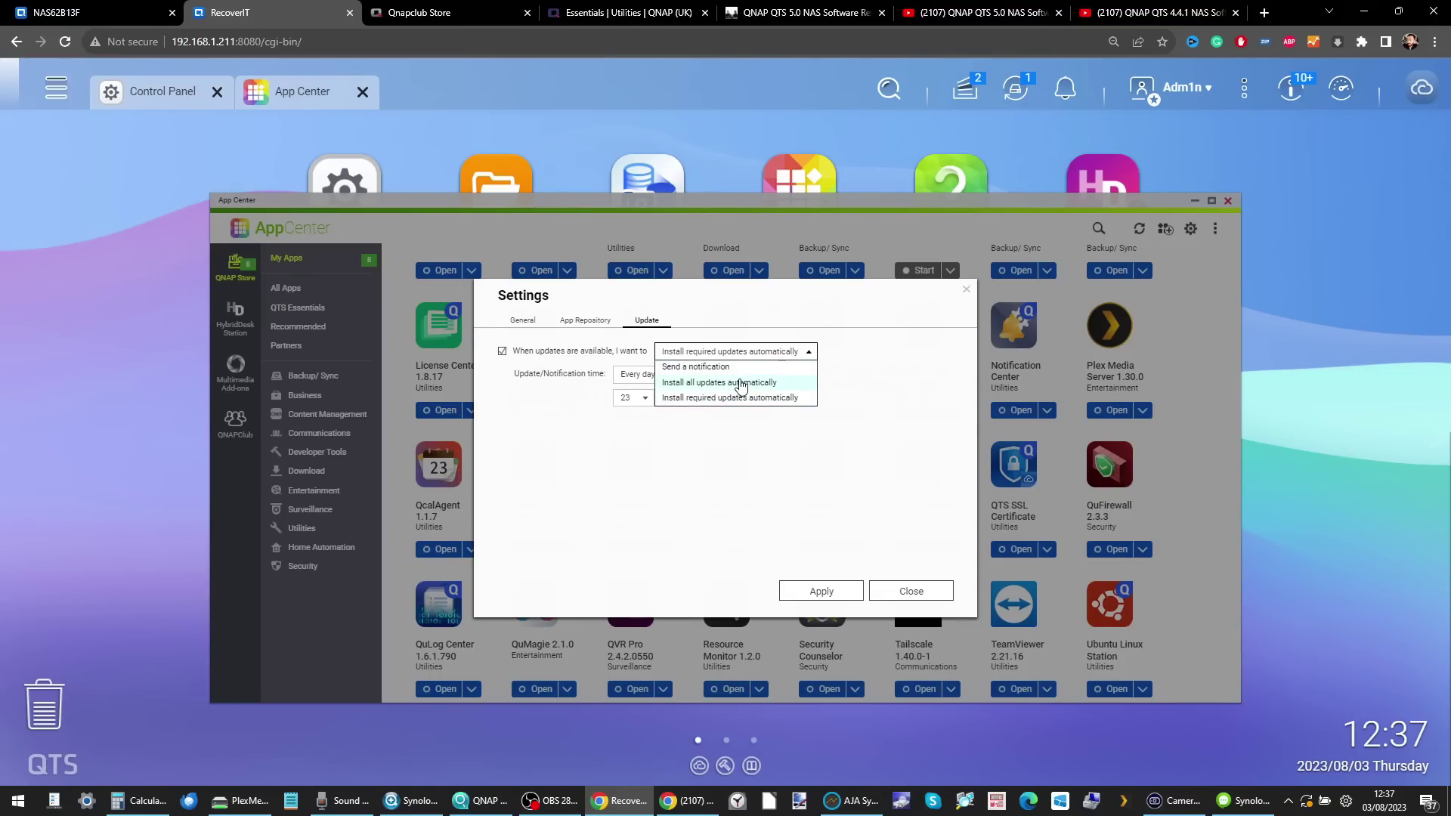
click(911, 589)
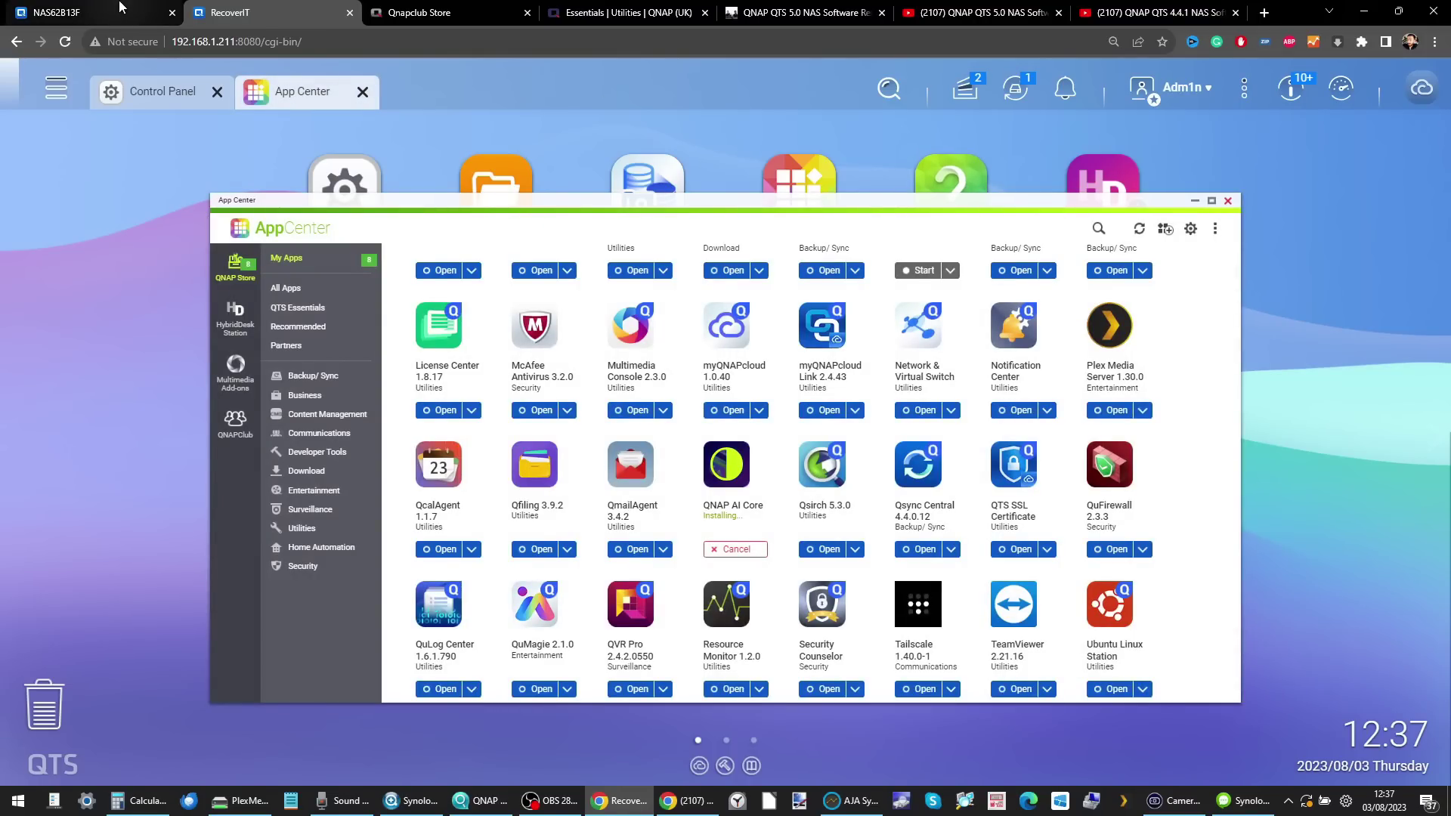
- Close App Center on RecoverIT and open File Station on both NAS systems, repositioning its window on RecoverIT
click(1228, 200)
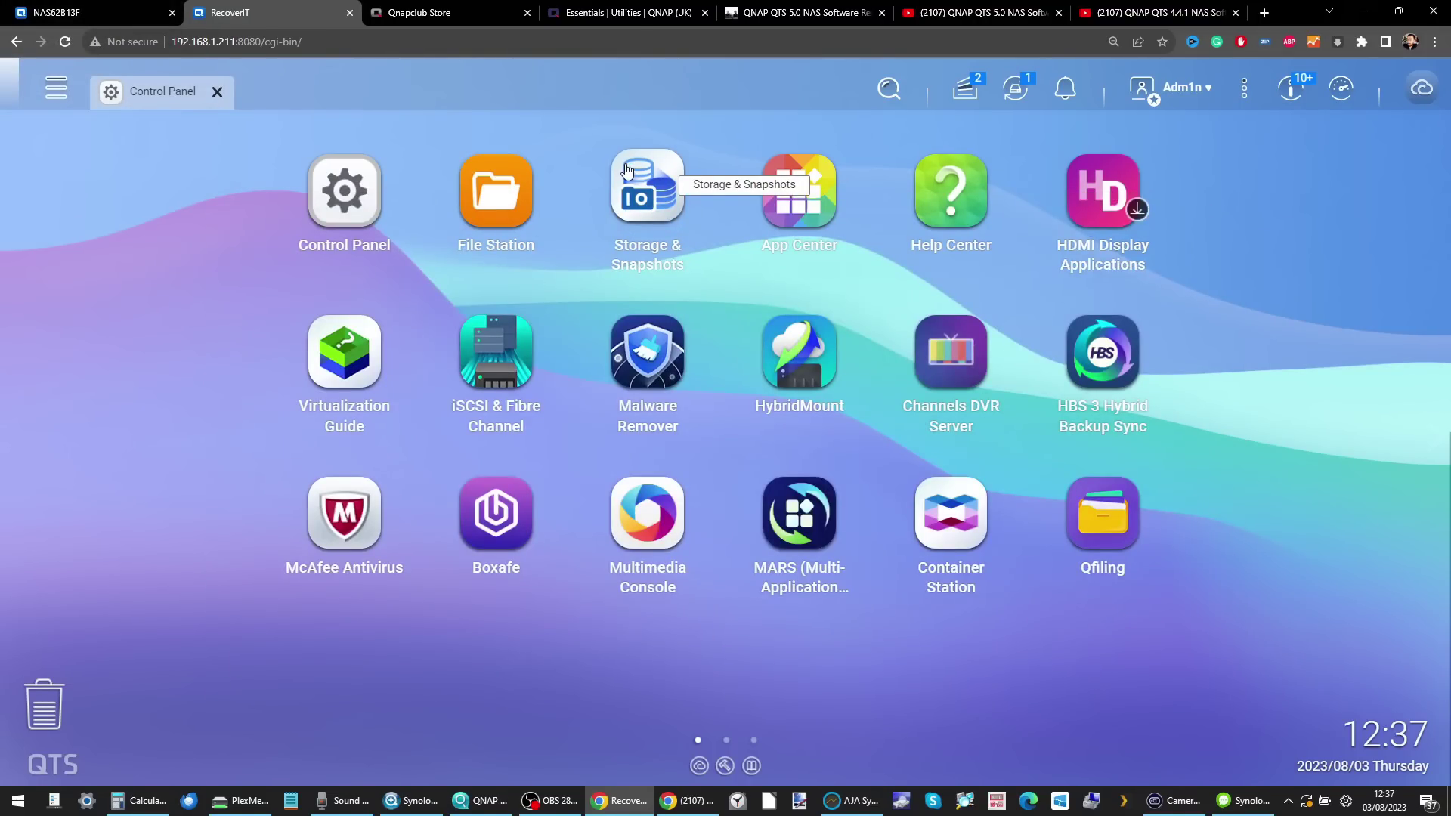
click(499, 191)
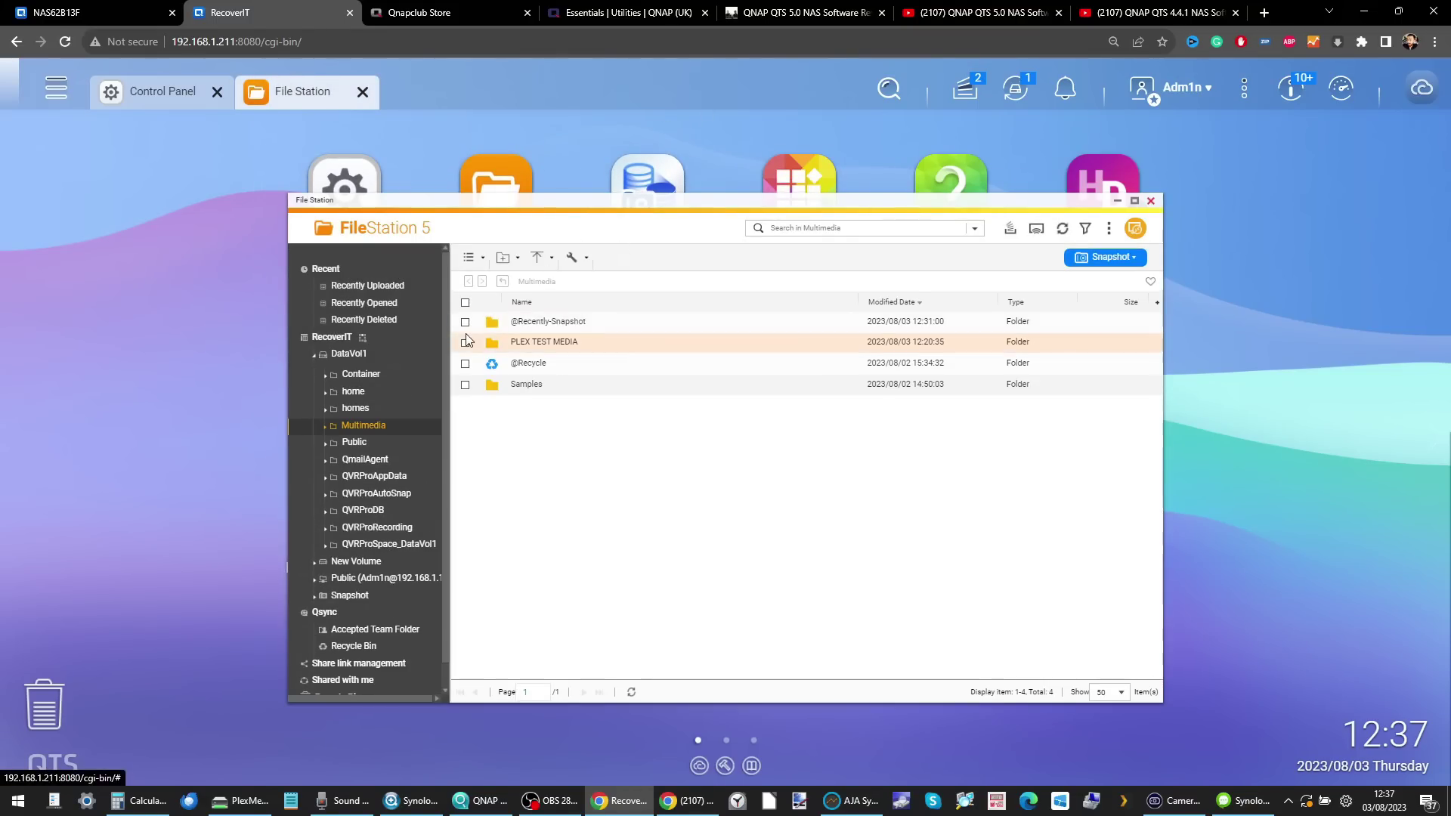
click(150, 8)
click(472, 158)
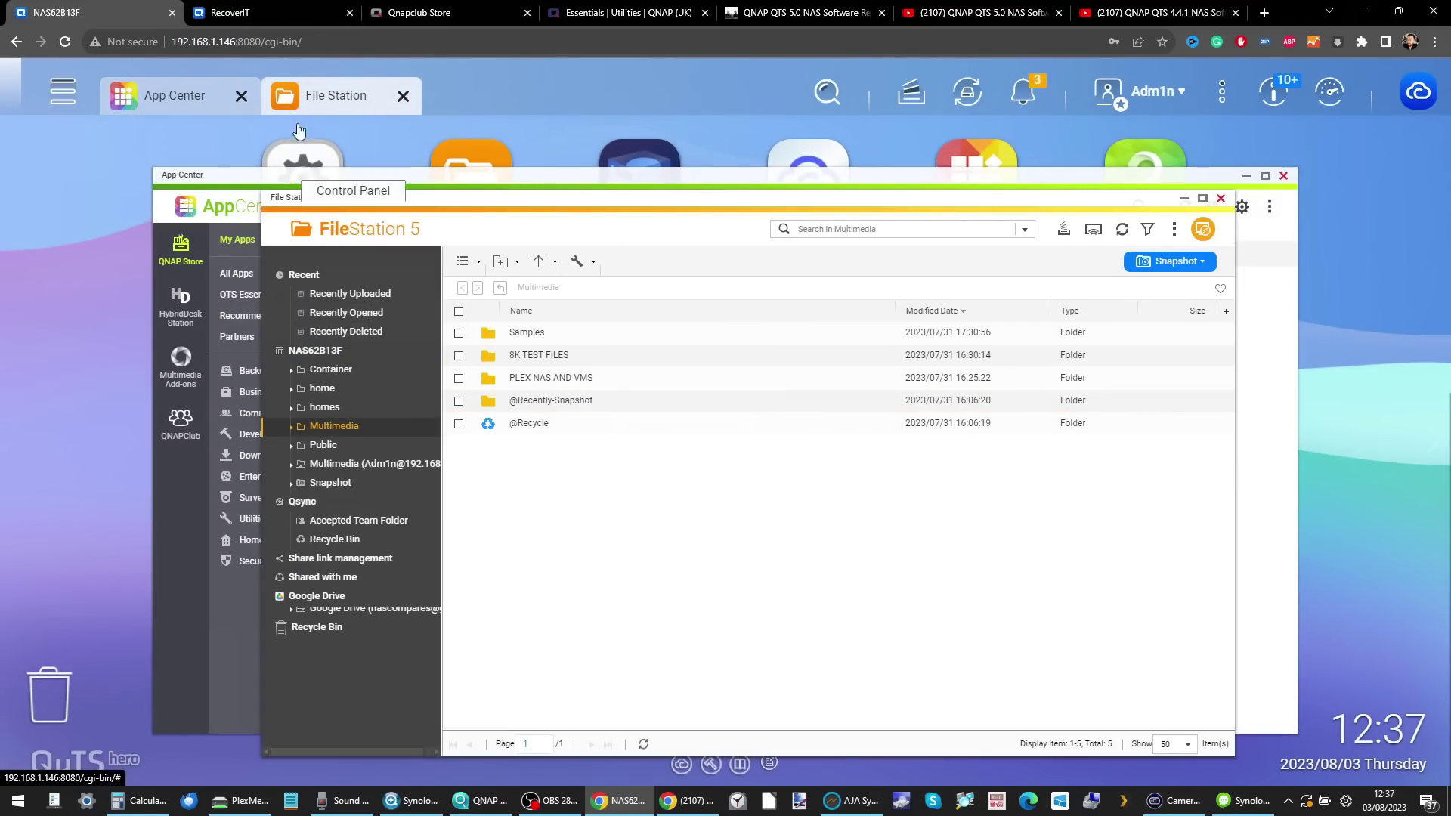
click(226, 13)
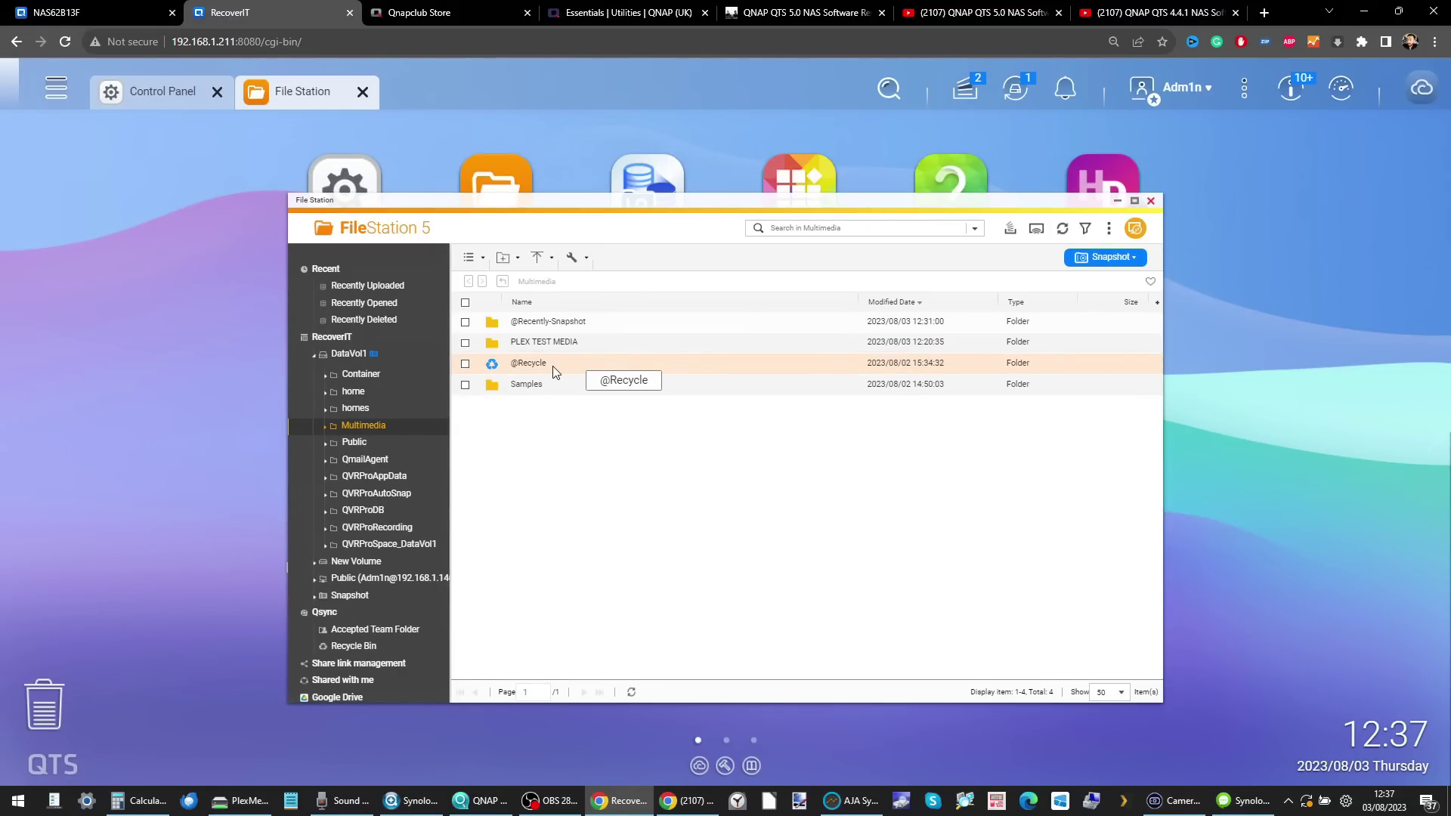
drag(606, 200, 736, 138)
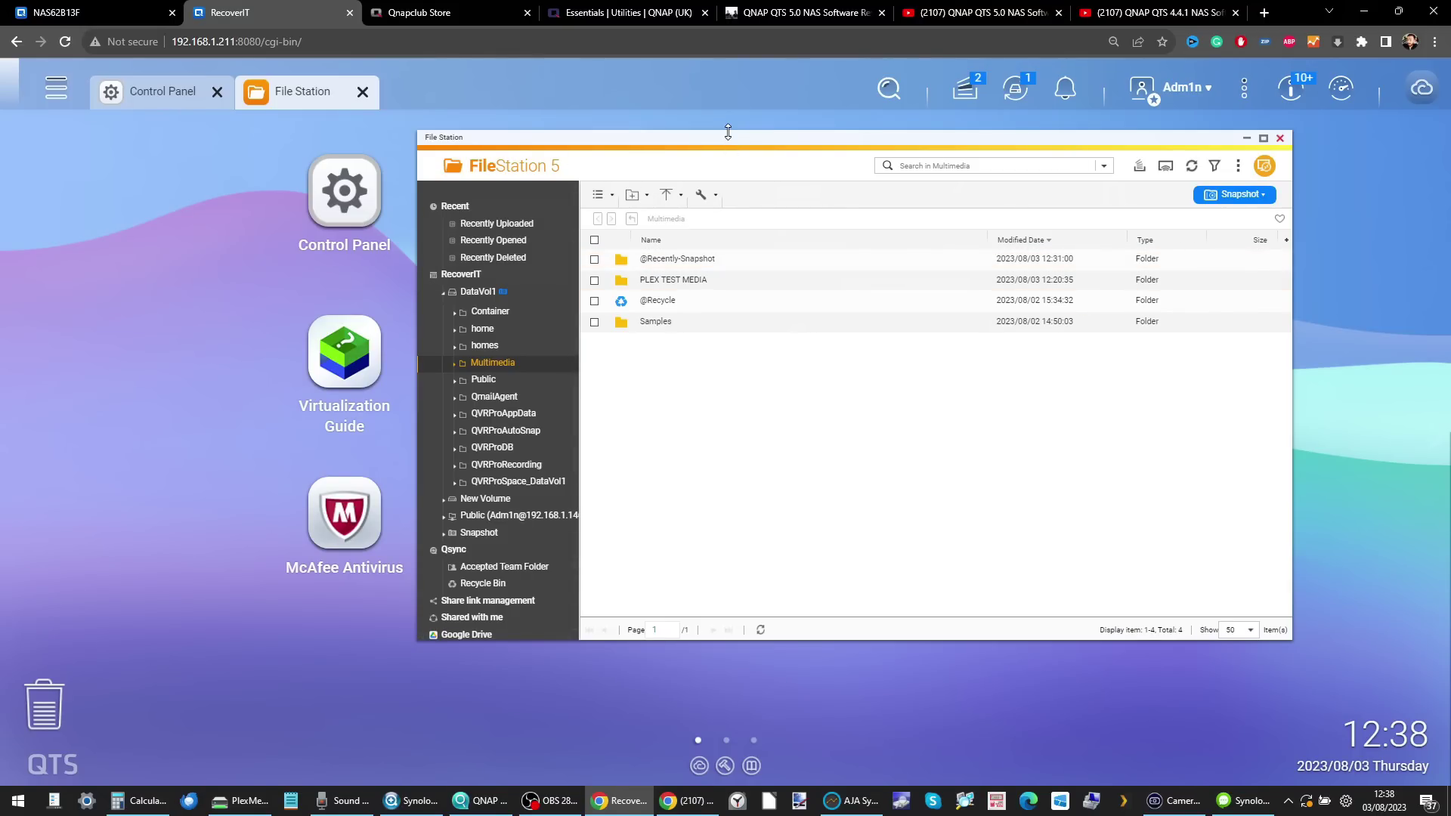
- Browse the Essentials list on the QNAP Utilities web page, from Qfinder Pro to QNAP External RAID Manager
click(613, 13)
scroll(595, 202, up, 10)
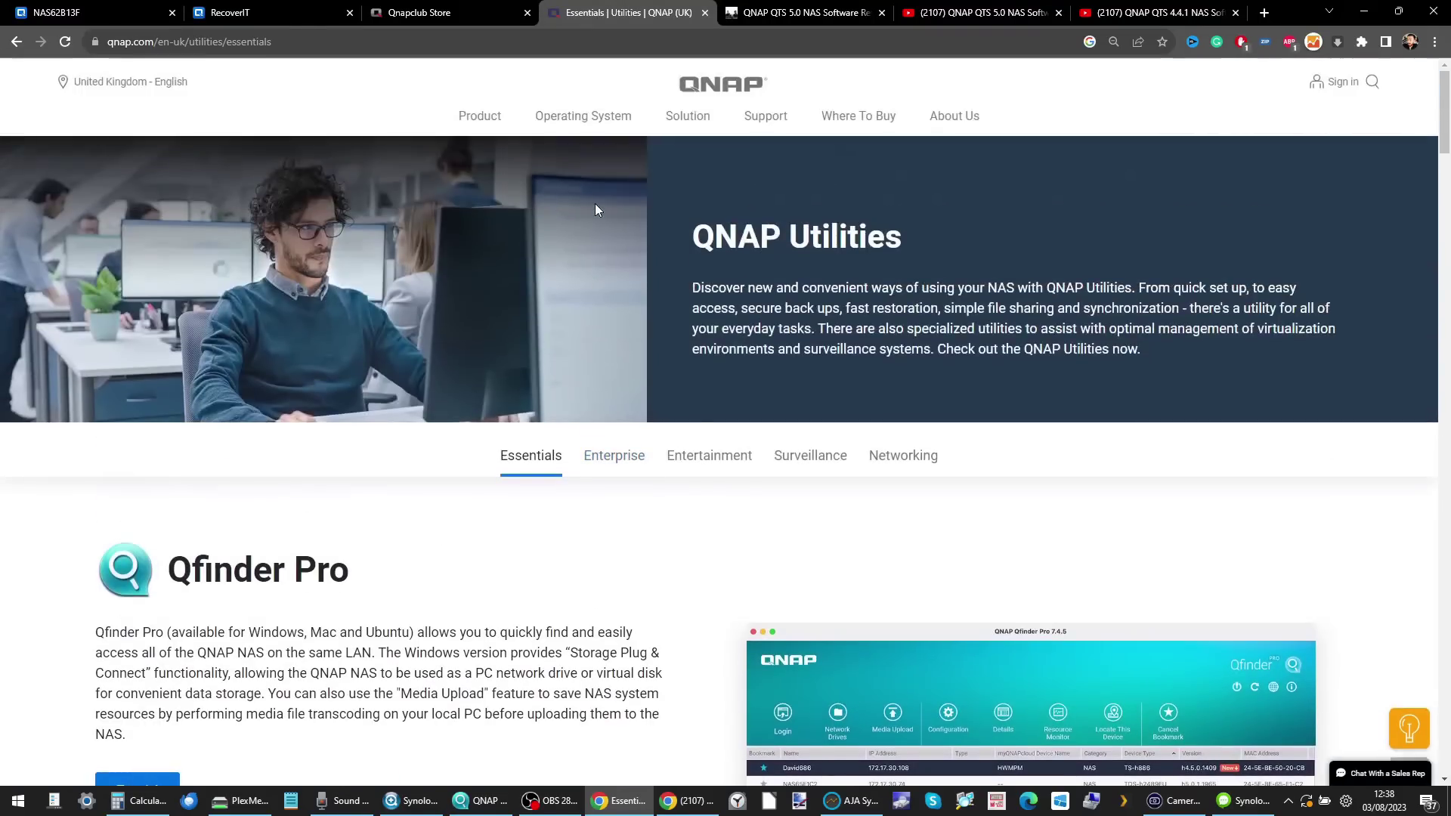
scroll(597, 210, down, 10)
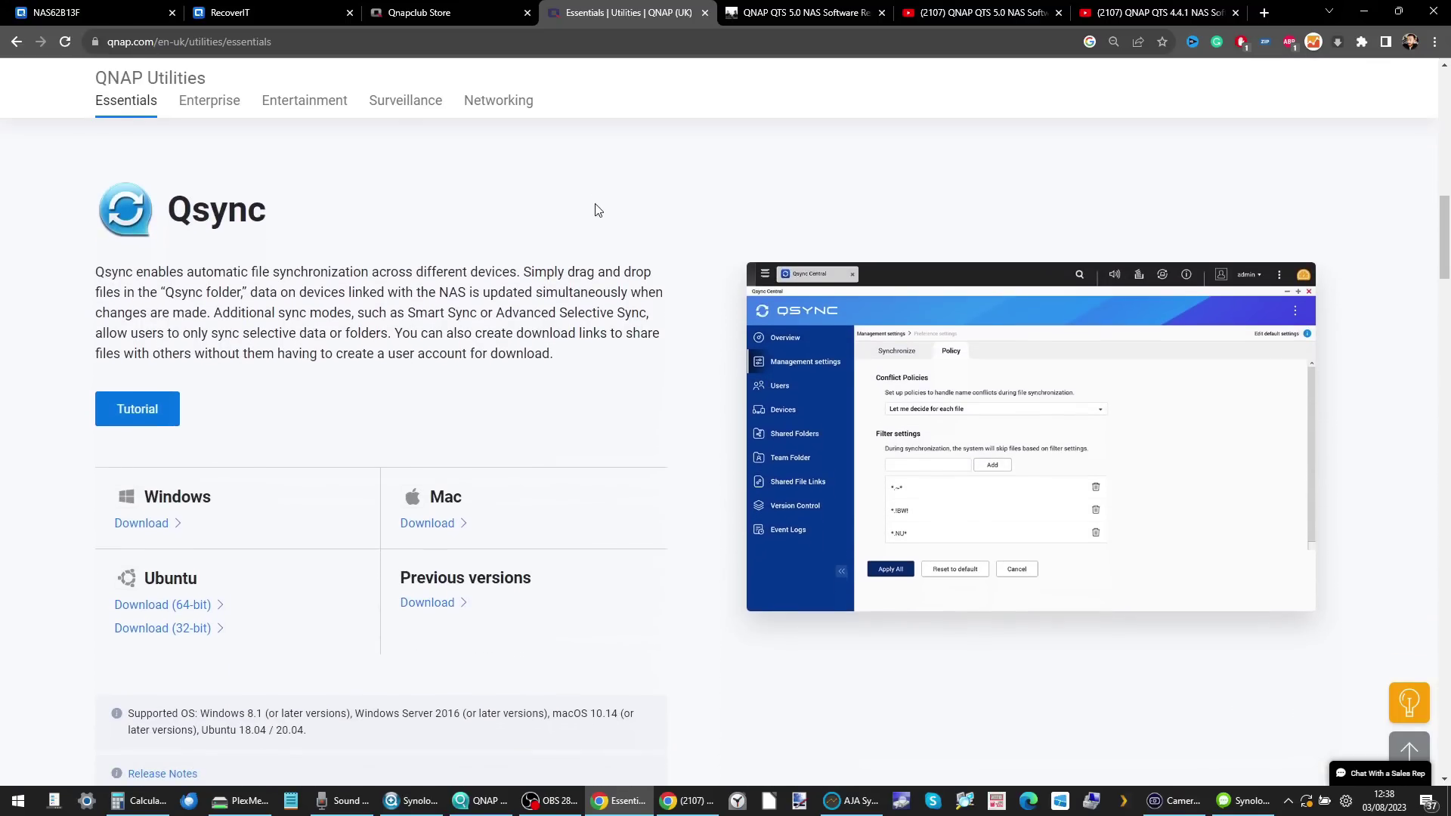
scroll(597, 210, down, 7)
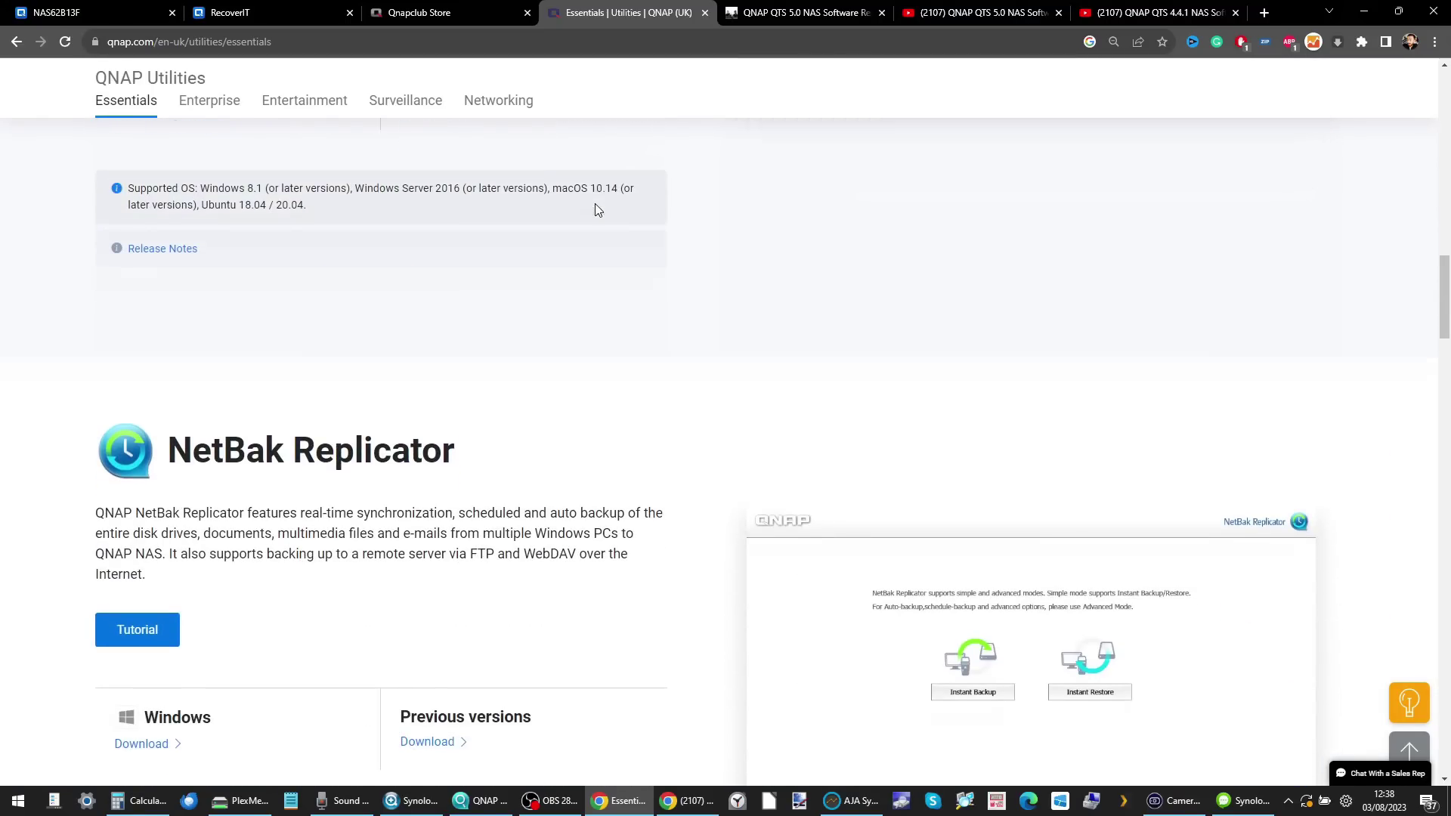
scroll(595, 204, down, 3)
scroll(597, 210, down, 14)
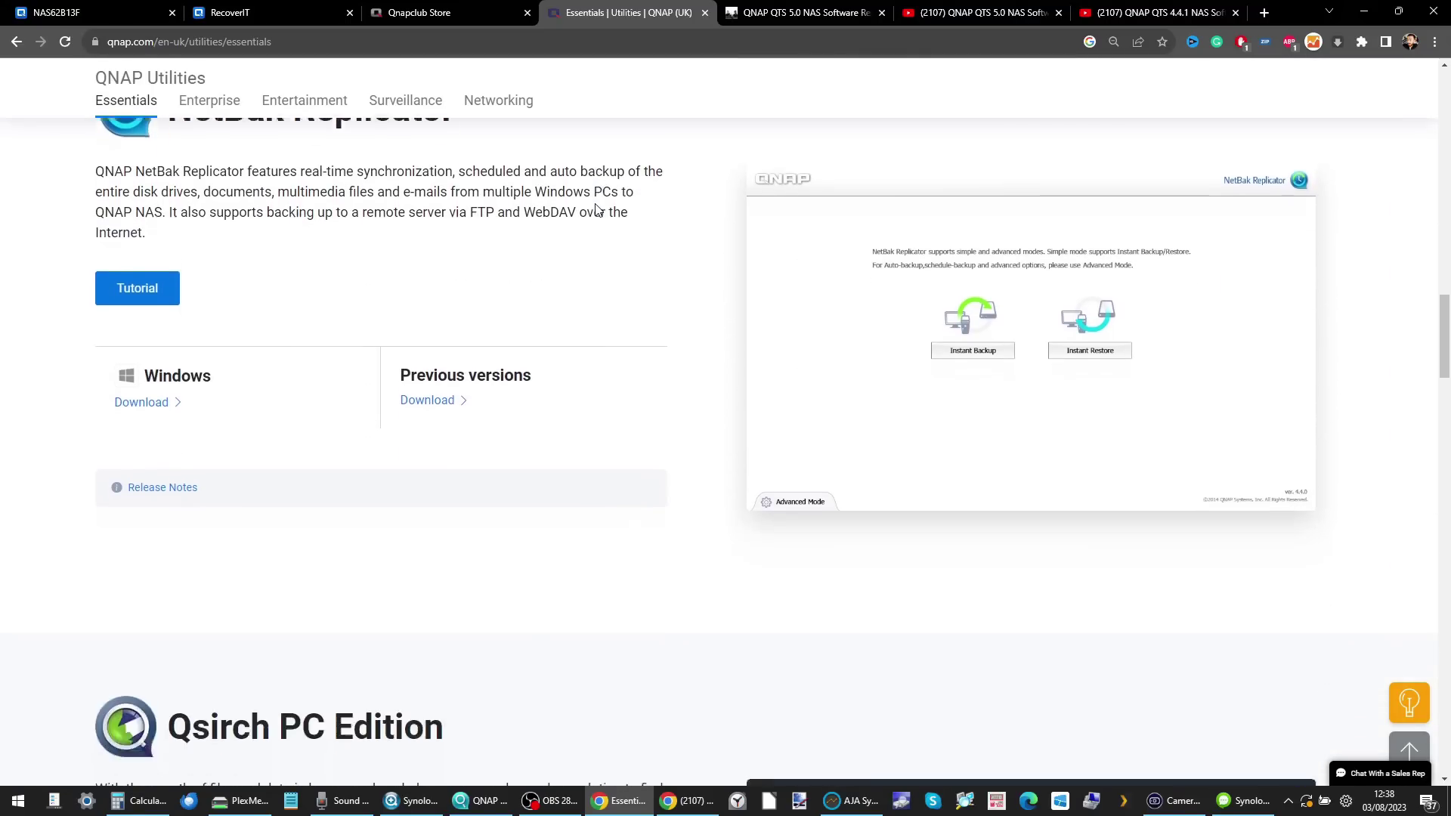
scroll(597, 210, down, 11)
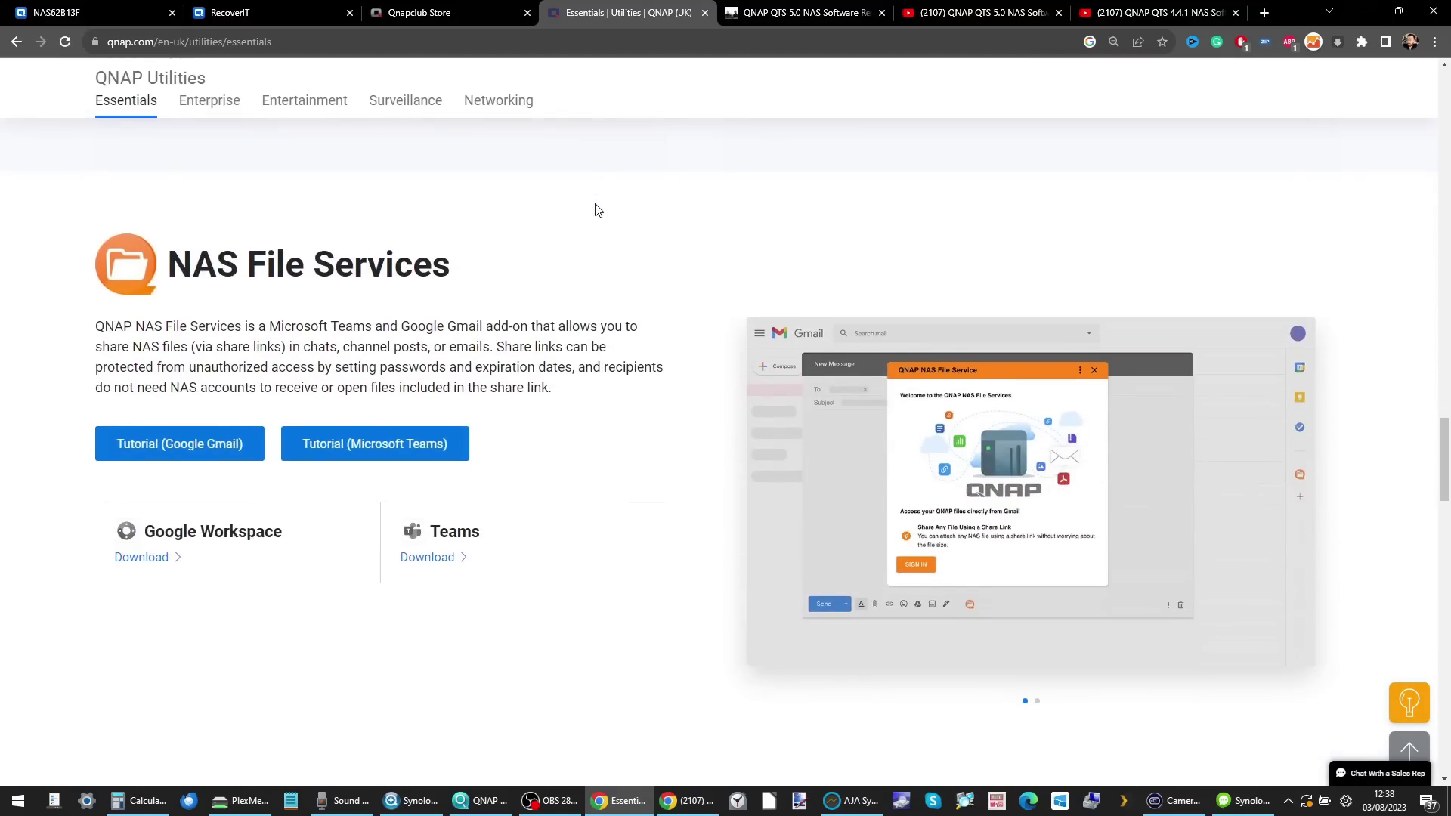
scroll(596, 206, down, 2)
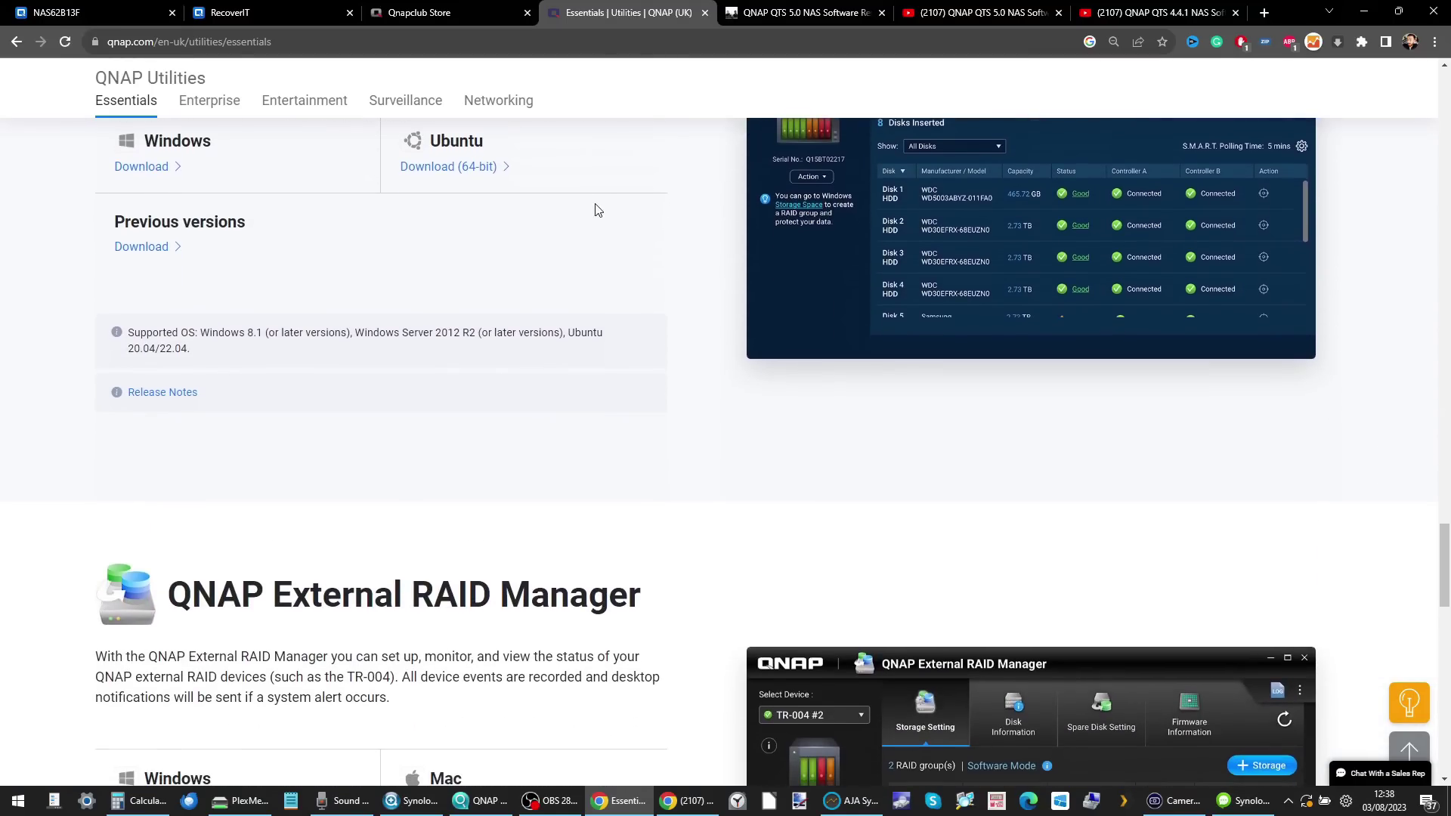
- Return to the RecoverIT system and bring up its full list of installed applications
click(280, 9)
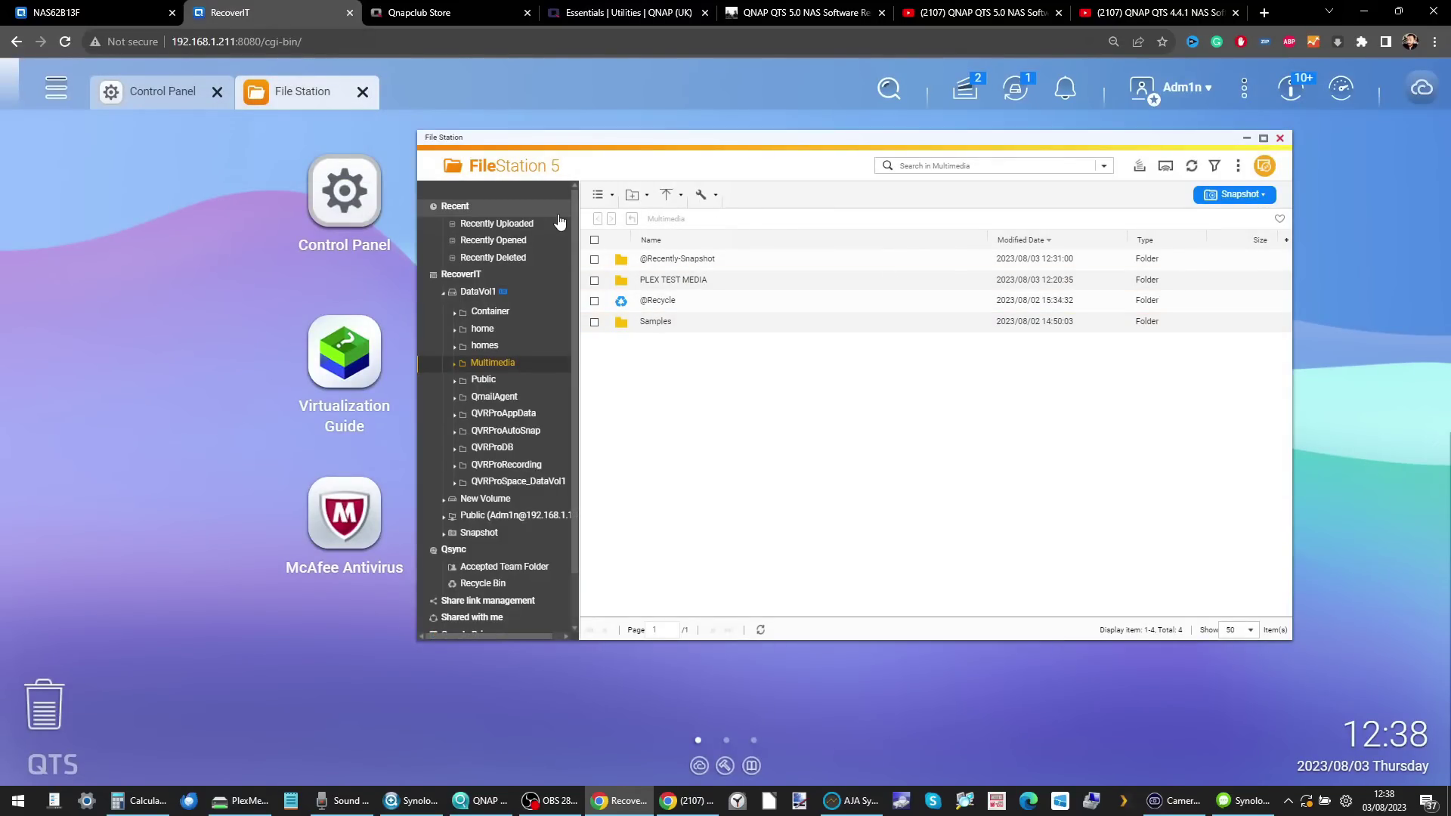
click(56, 88)
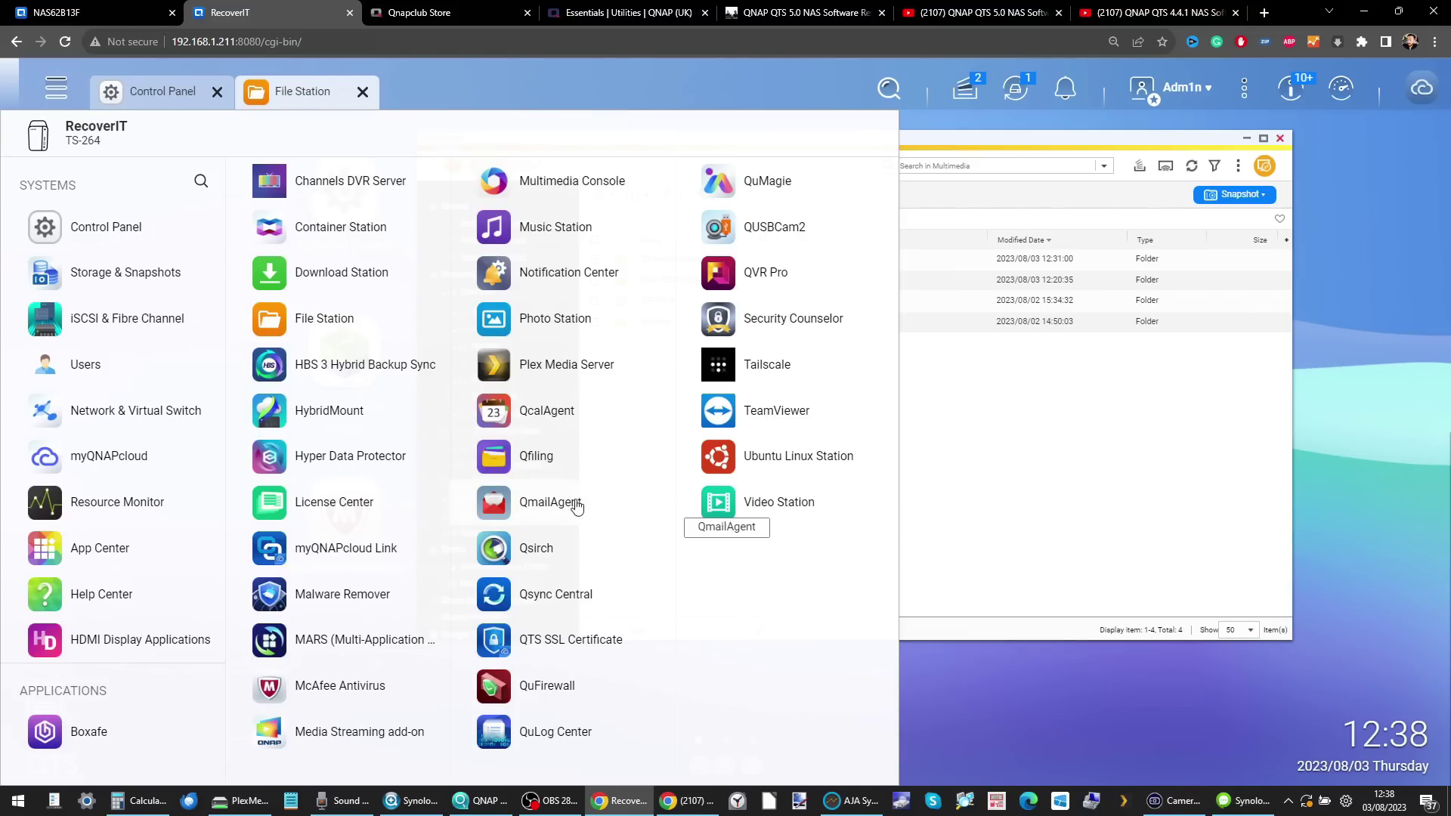
- Open Qsirch and Qfiling on RecoverIT from the list of installed applications
click(538, 548)
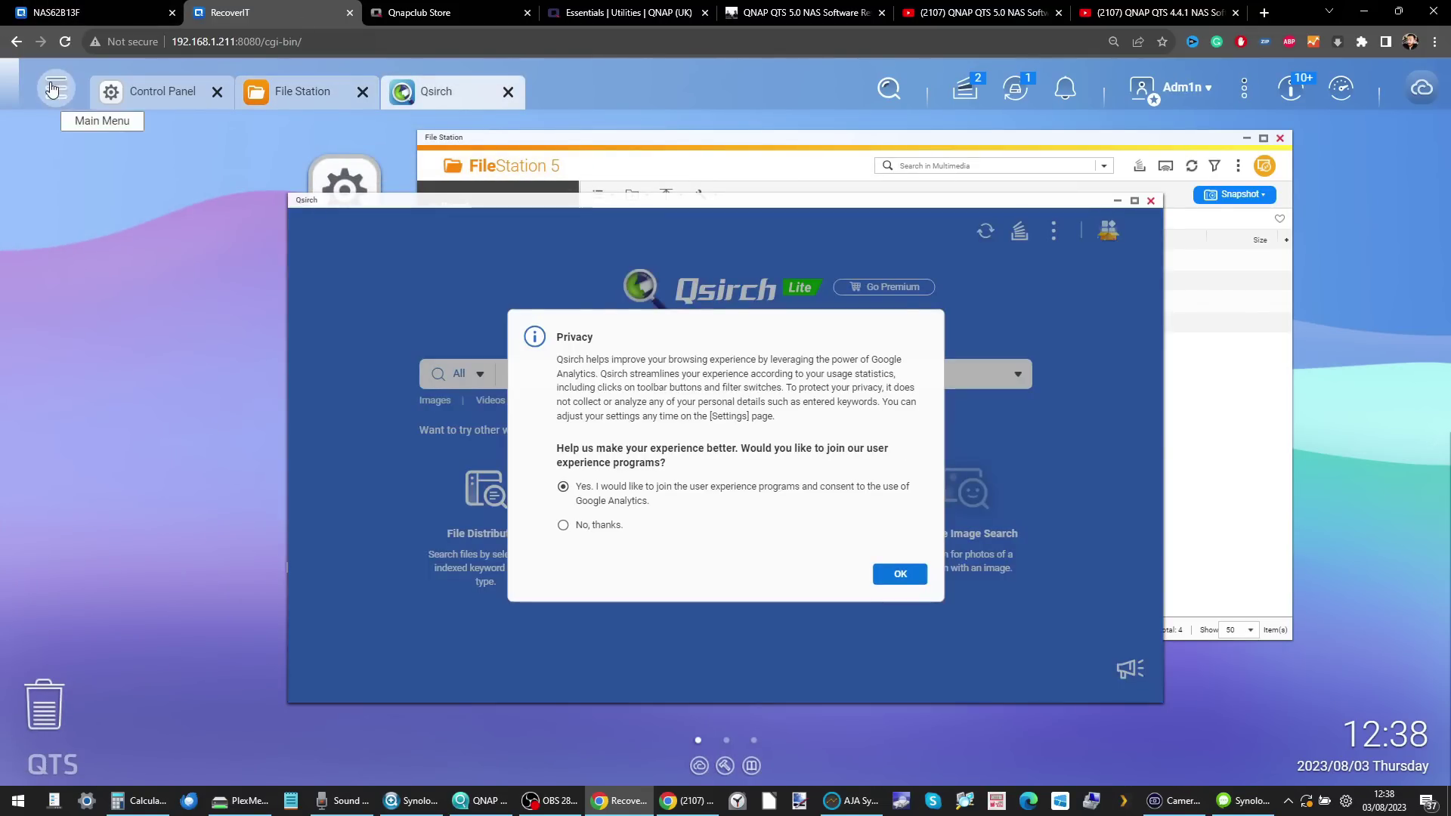
click(53, 98)
click(540, 463)
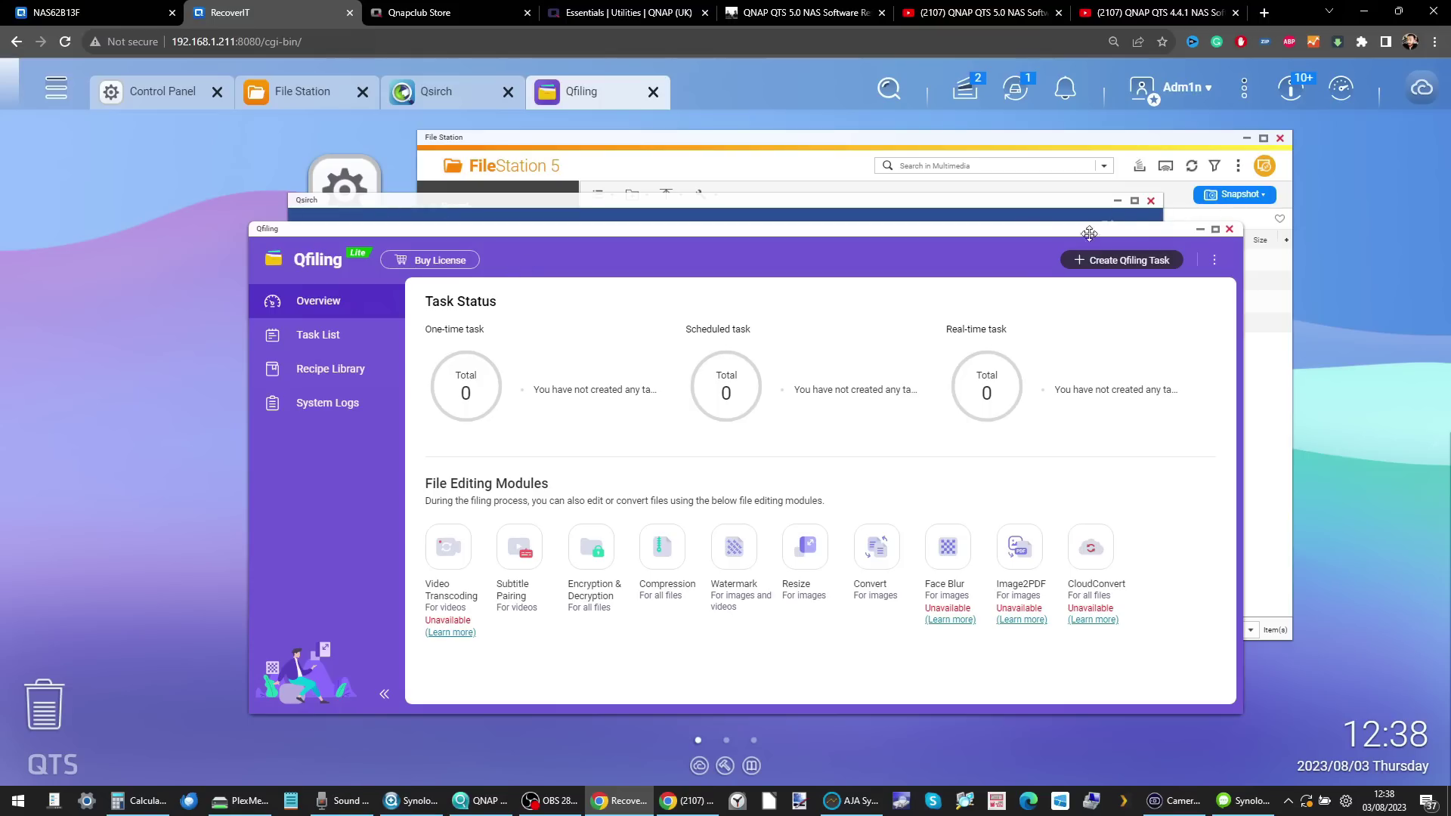
- View the first page of the Filing Task wizard in Qfiling, cancel the new task and close Qfiling
click(1118, 260)
click(1098, 287)
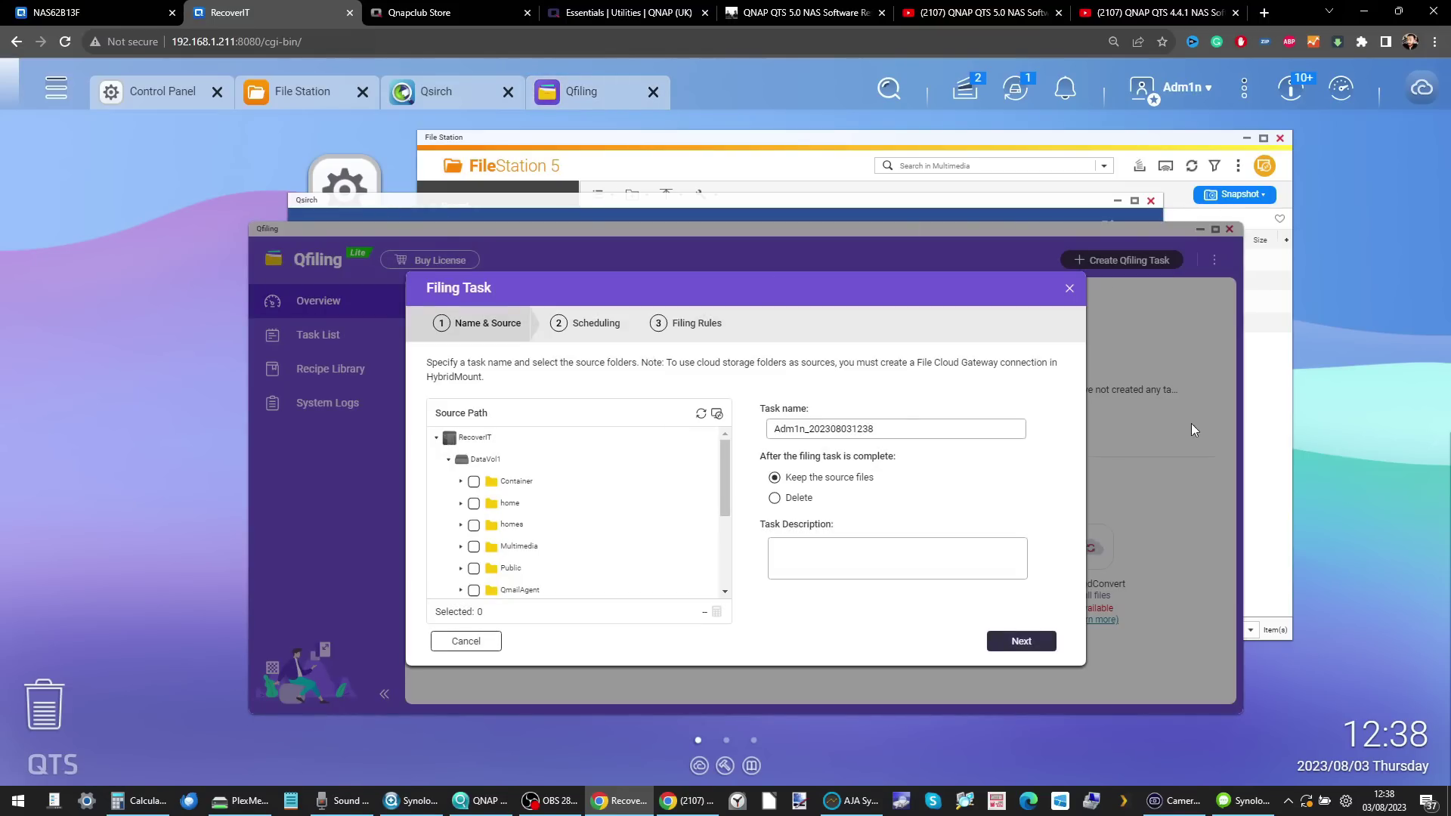
click(1070, 288)
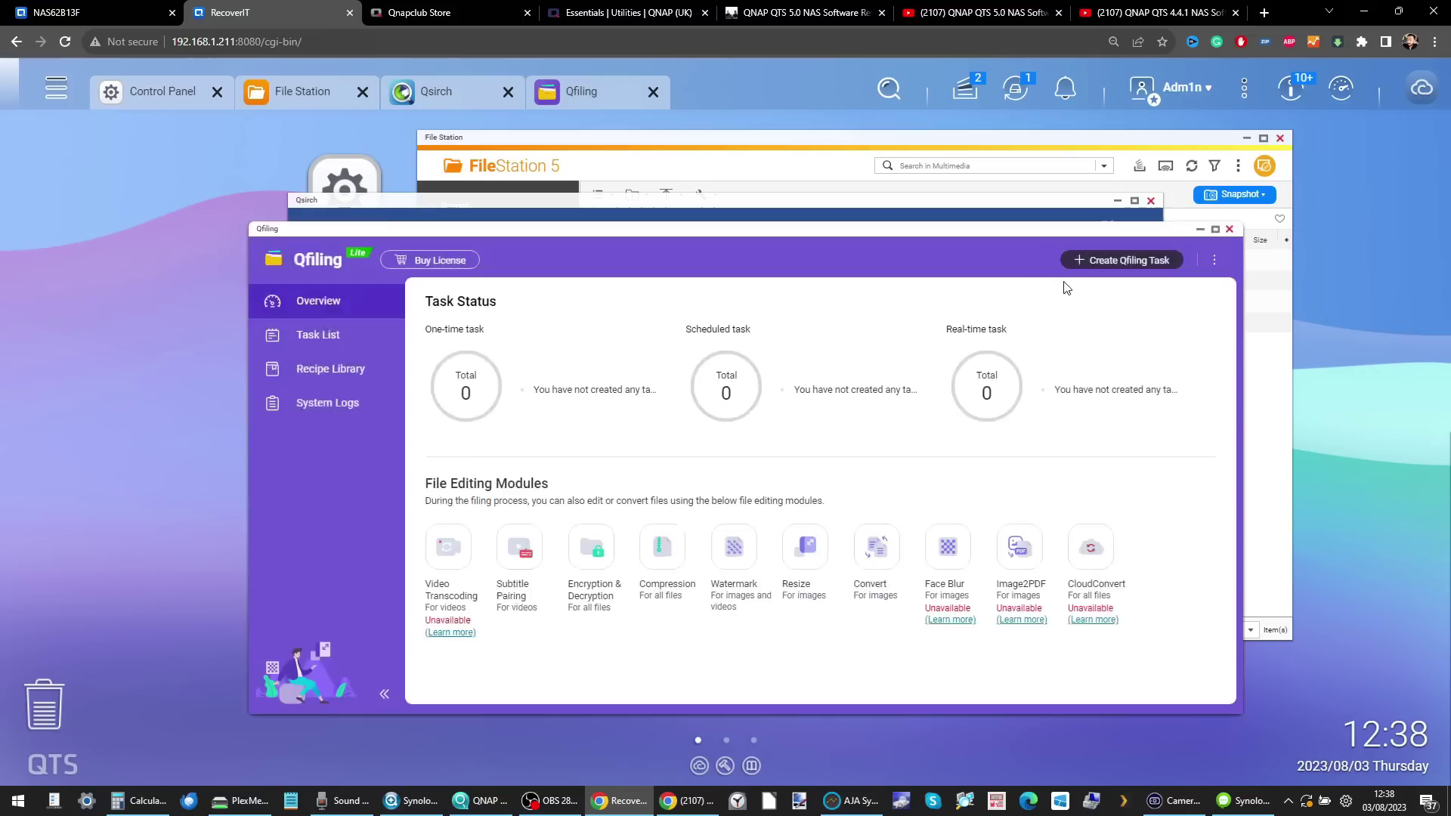
click(1230, 228)
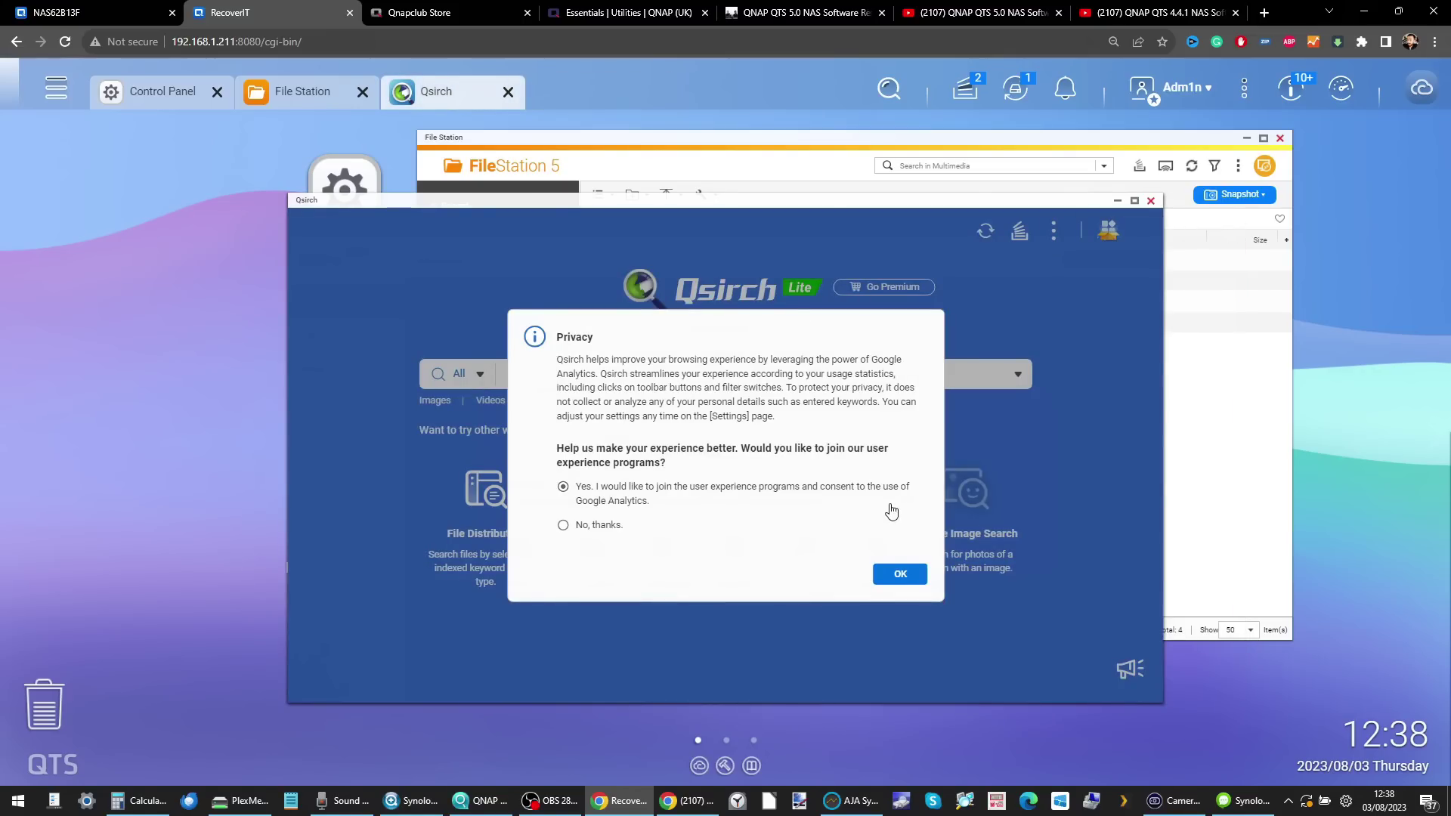
- Decline Qsirch's user experience programs and apply the Advanced Index settings with no index options enabled
click(584, 527)
click(918, 581)
click(828, 503)
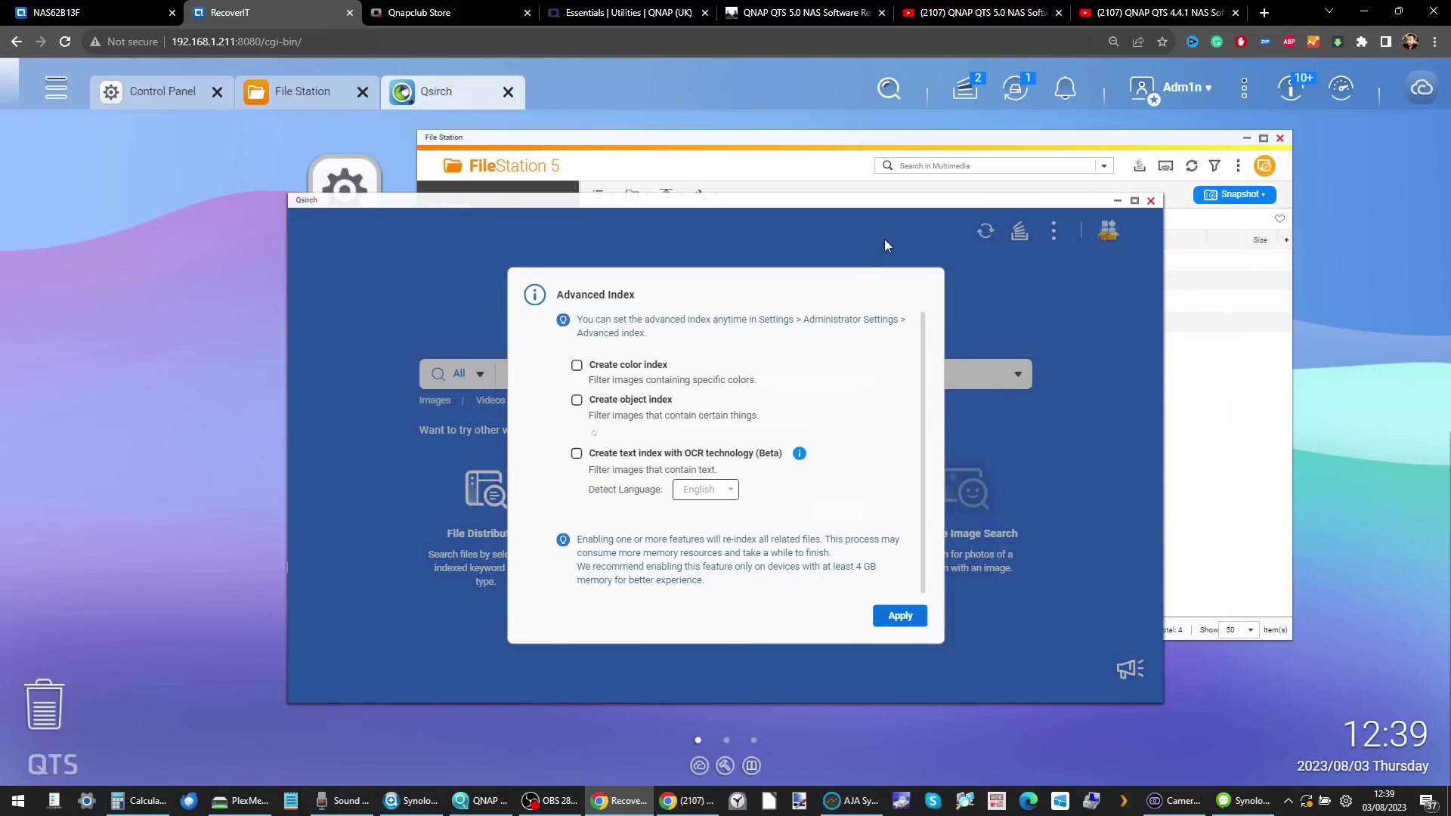
scroll(759, 362, down, 1)
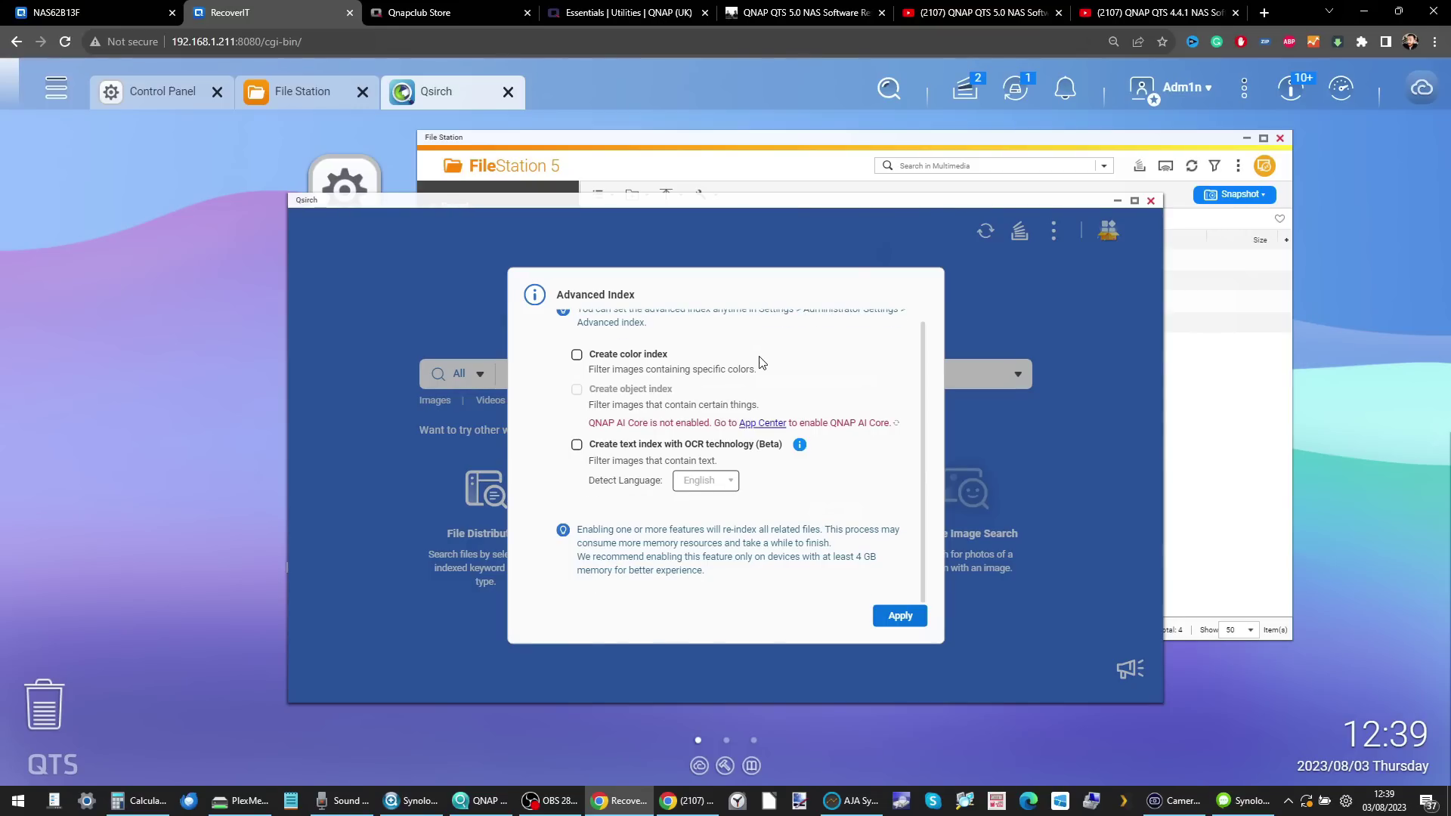
click(901, 615)
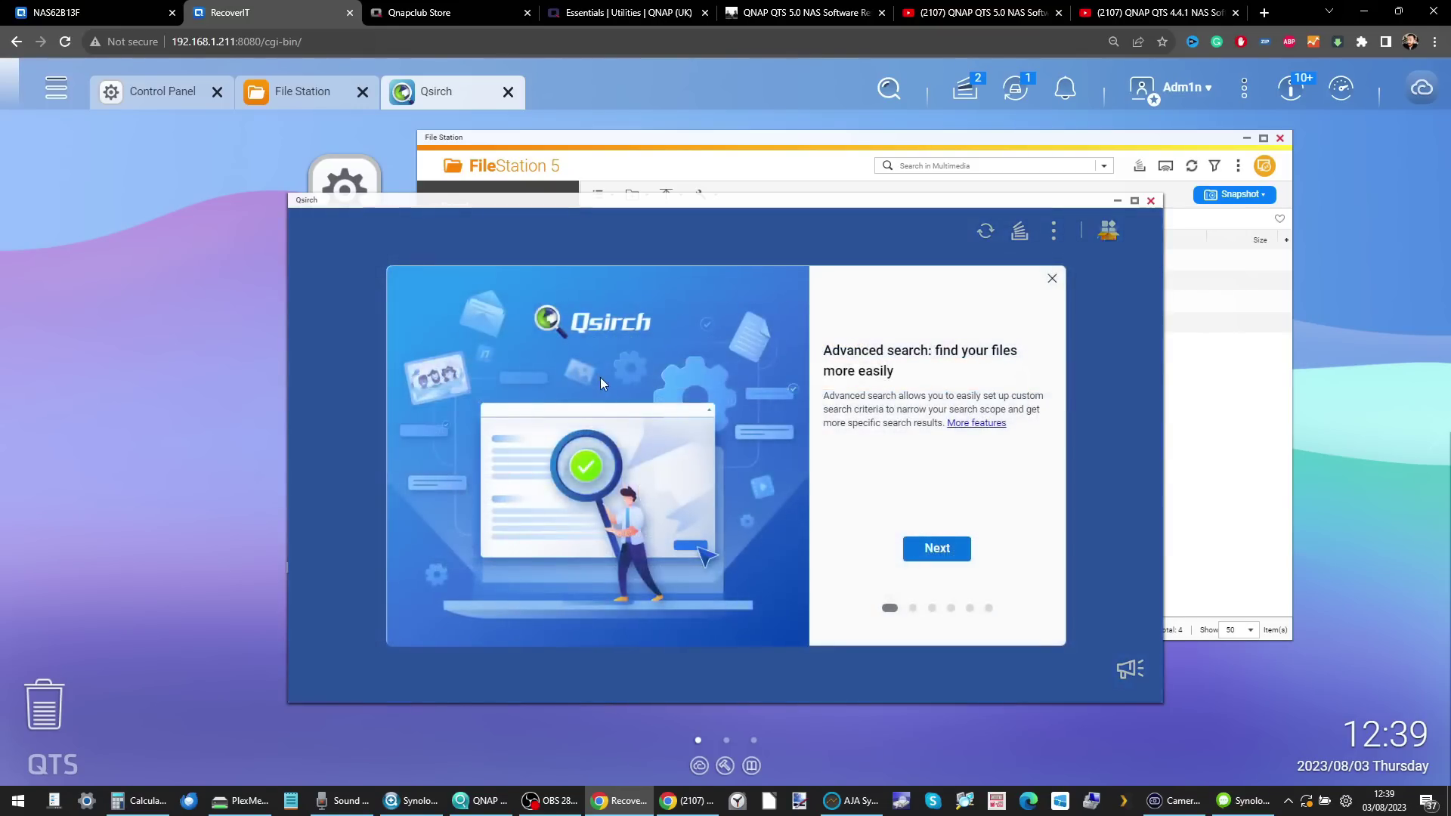
- Exit the Qsirch Quick Start, choose to show it at the next launch, and close Qsirch
click(1053, 278)
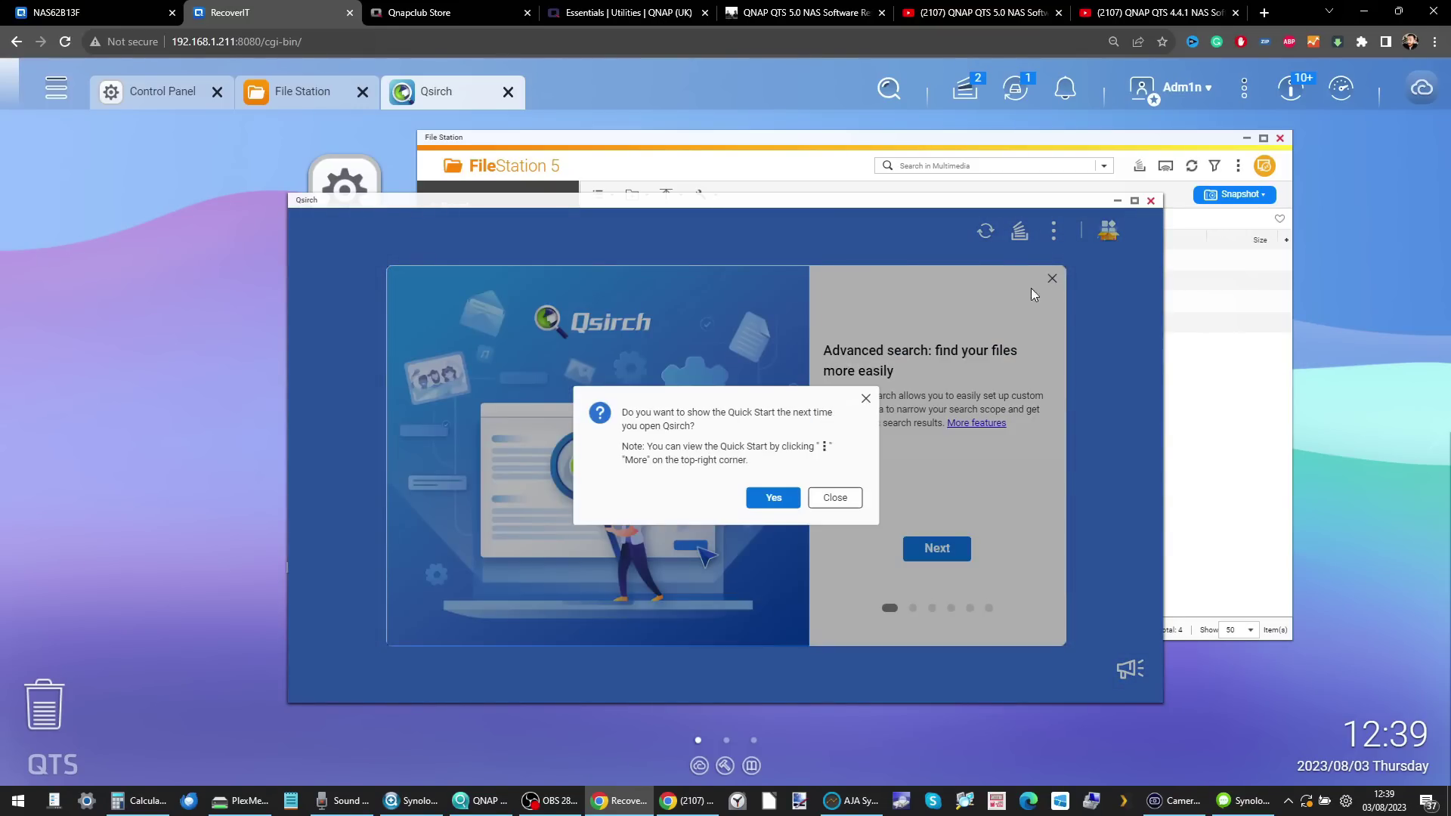
click(773, 496)
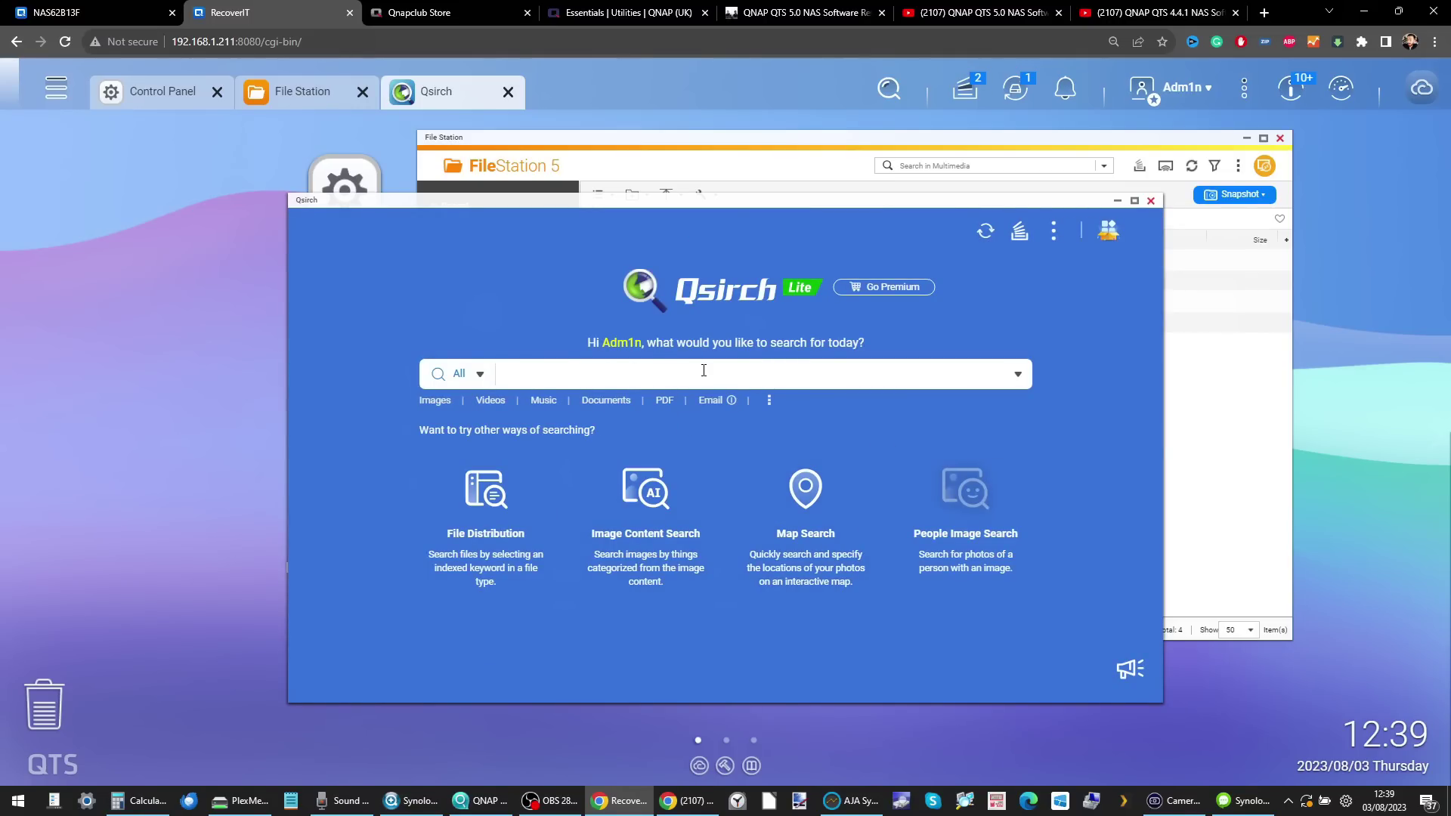
click(1151, 202)
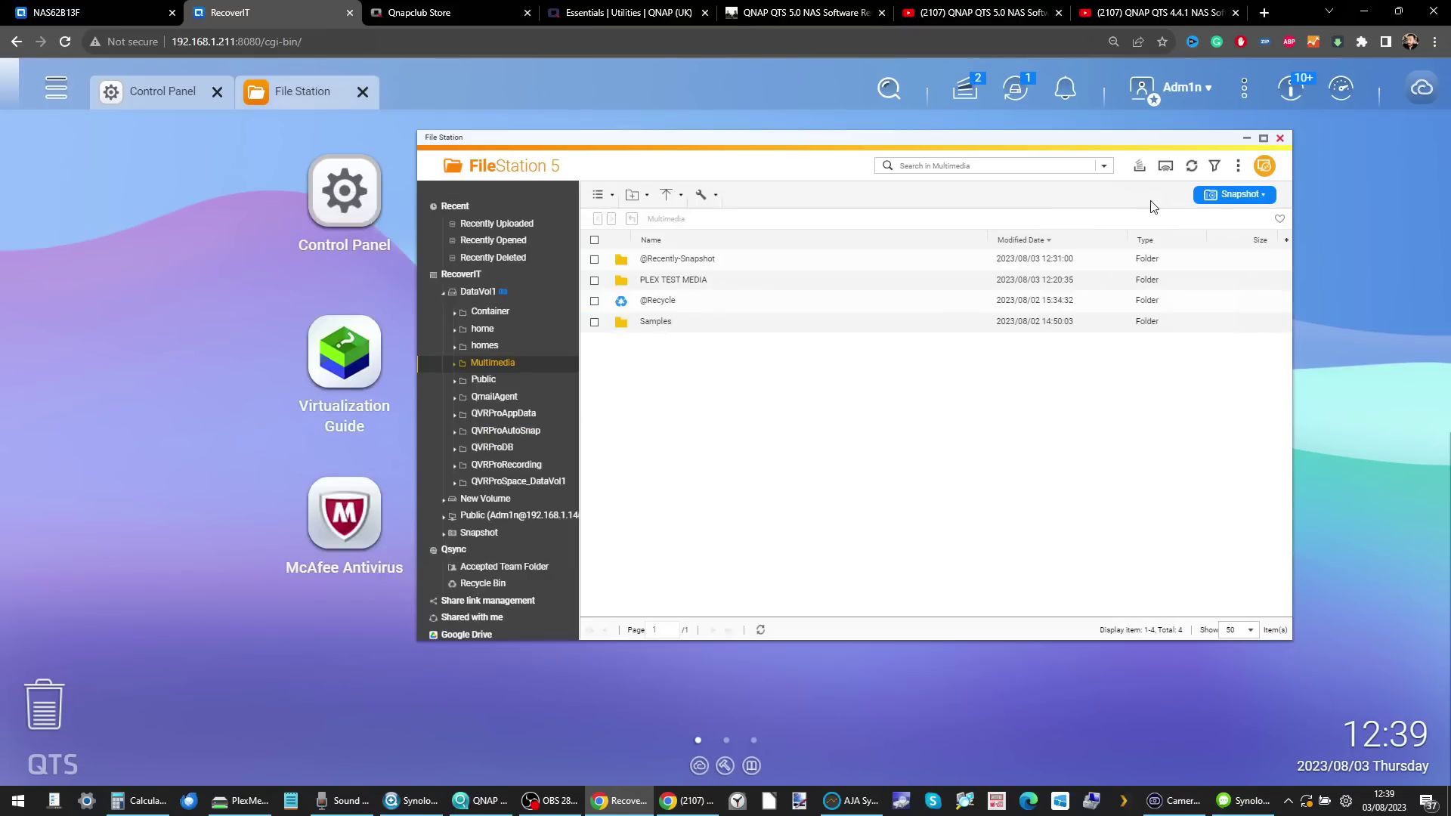
- Search the RecoverIT system for "file" with the desktop-wide search, clear the query and dismiss the search
click(889, 86)
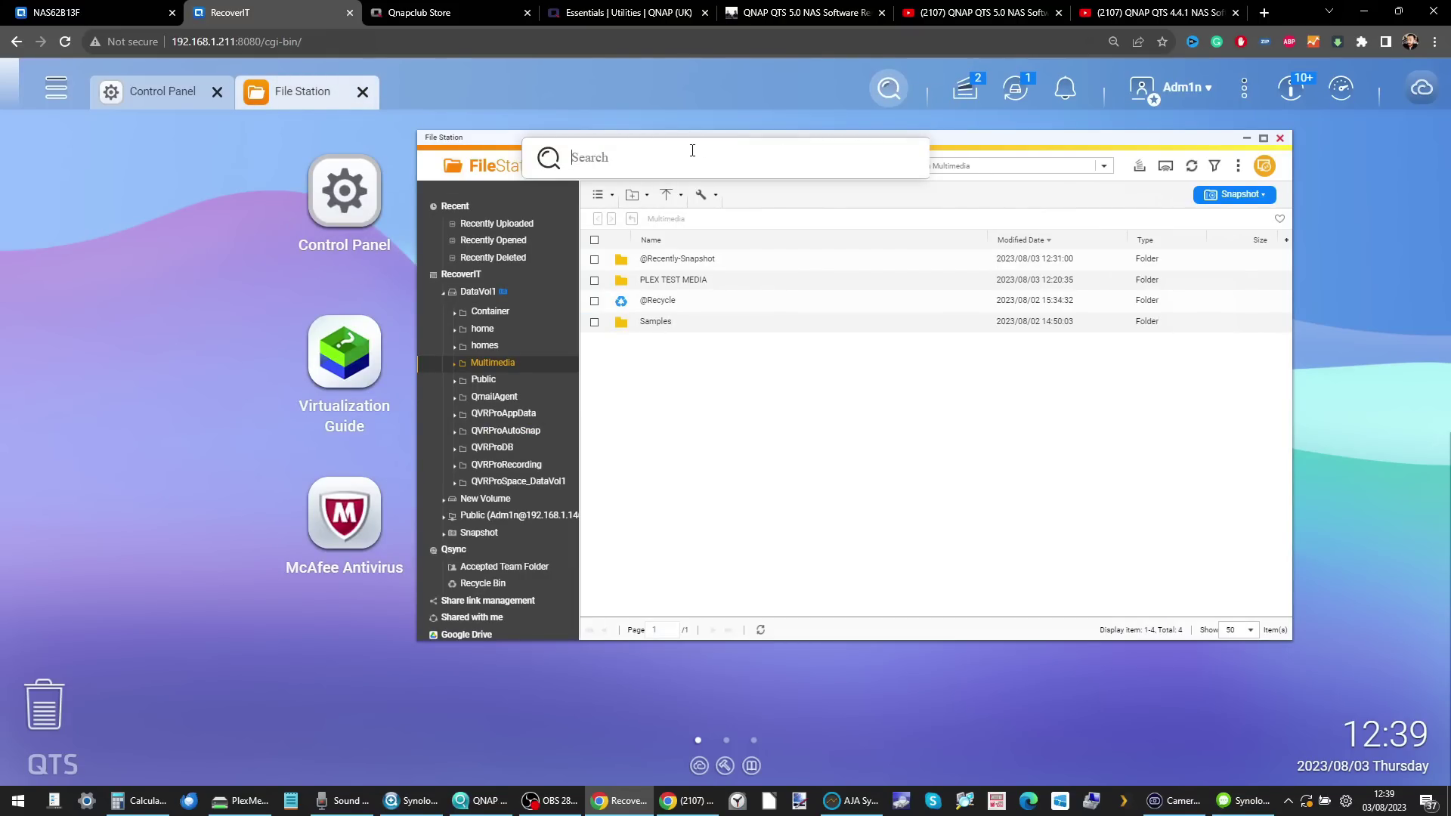
text(file)
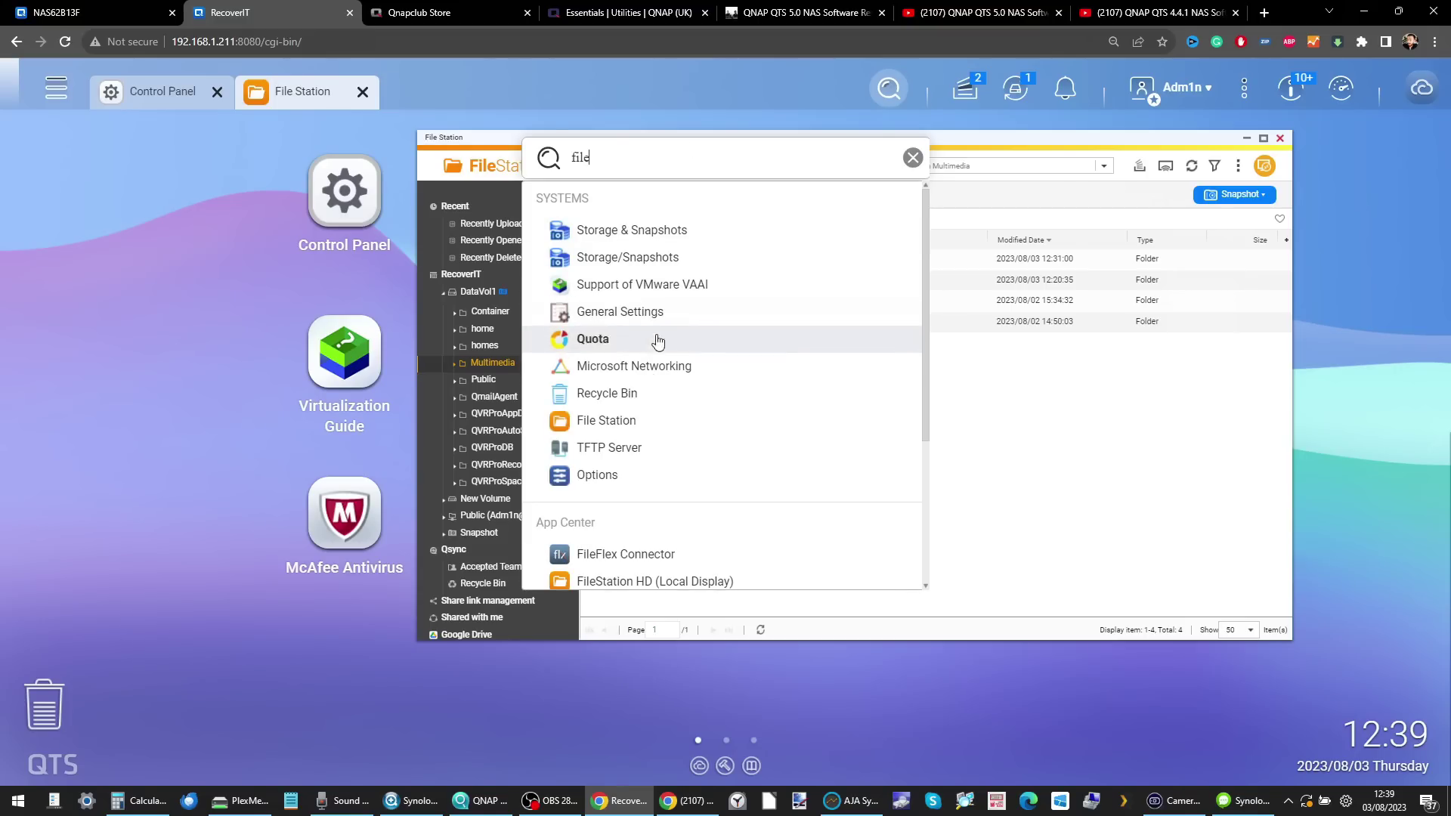
click(913, 158)
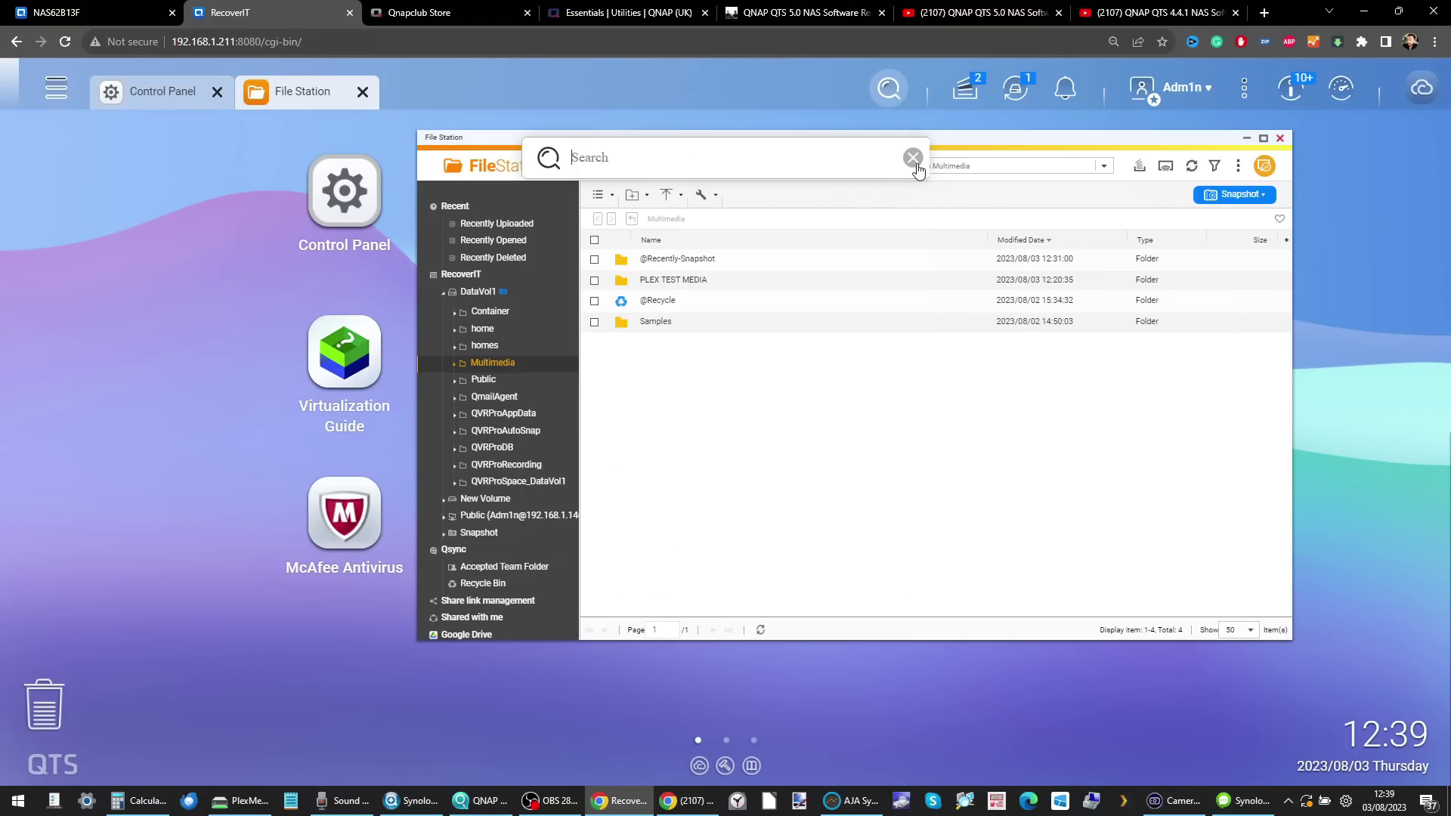
click(924, 391)
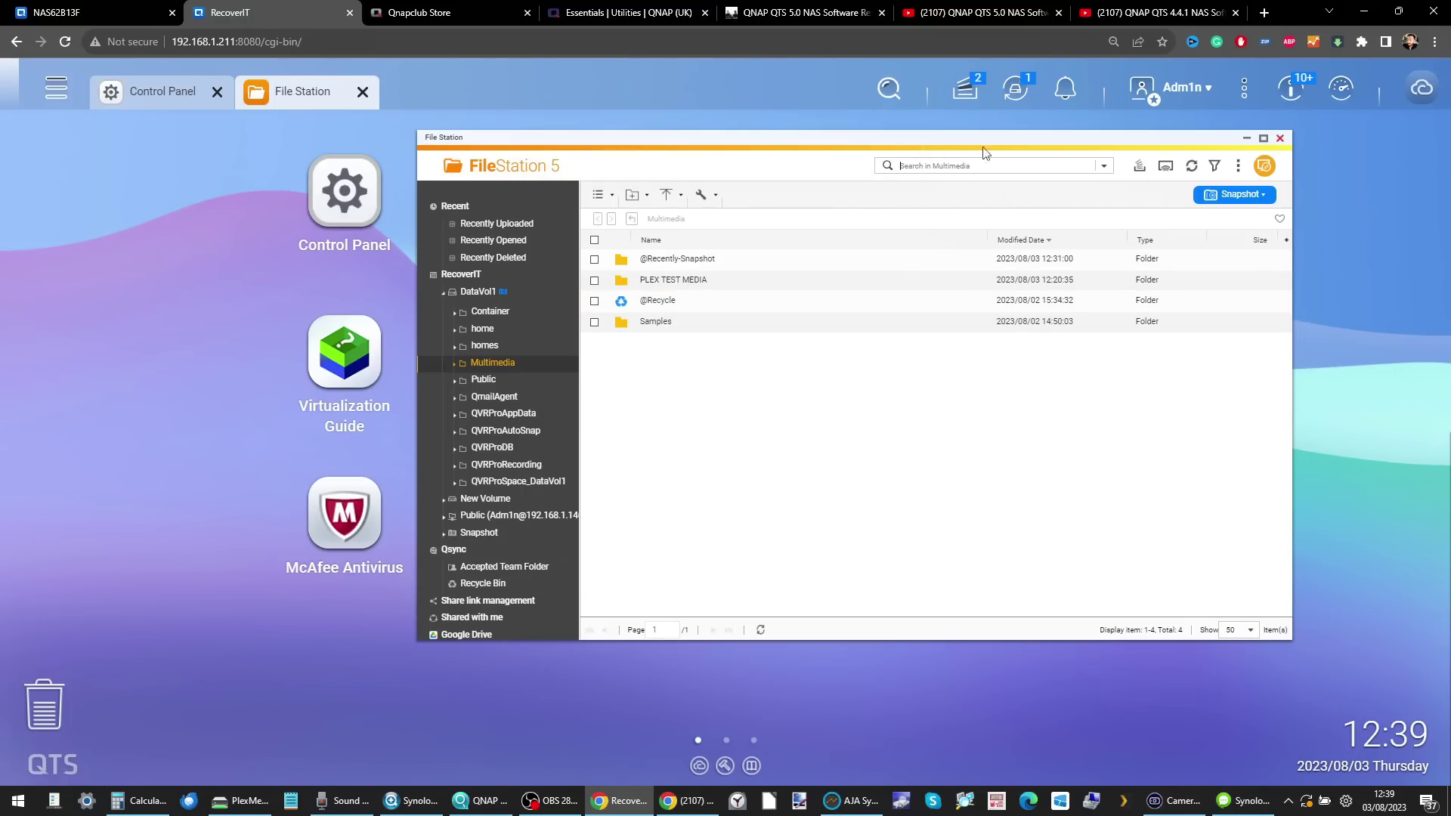
- Close File Station on both RecoverIT and NAS62B13F
drag(718, 141, 534, 157)
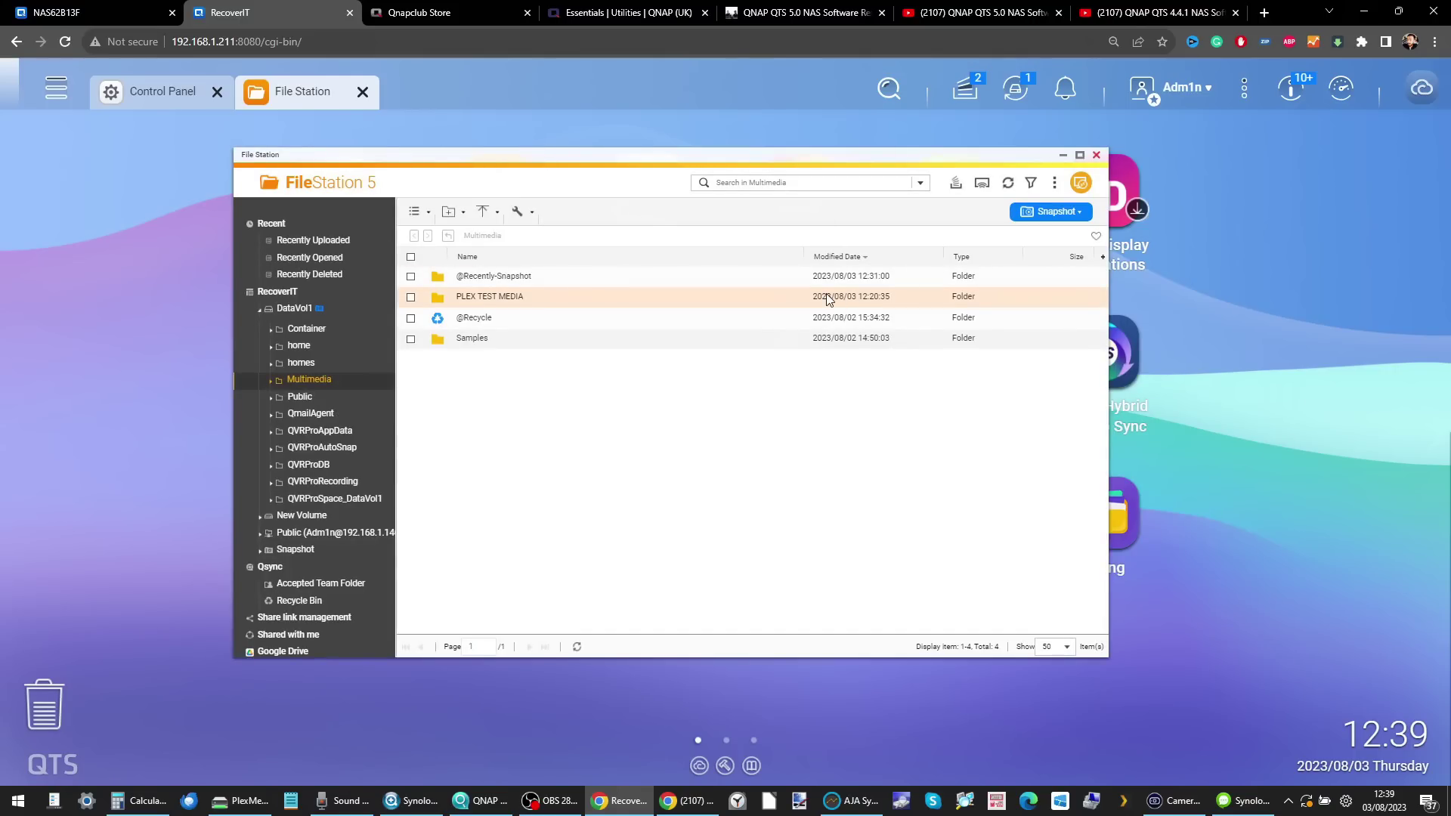
click(1097, 156)
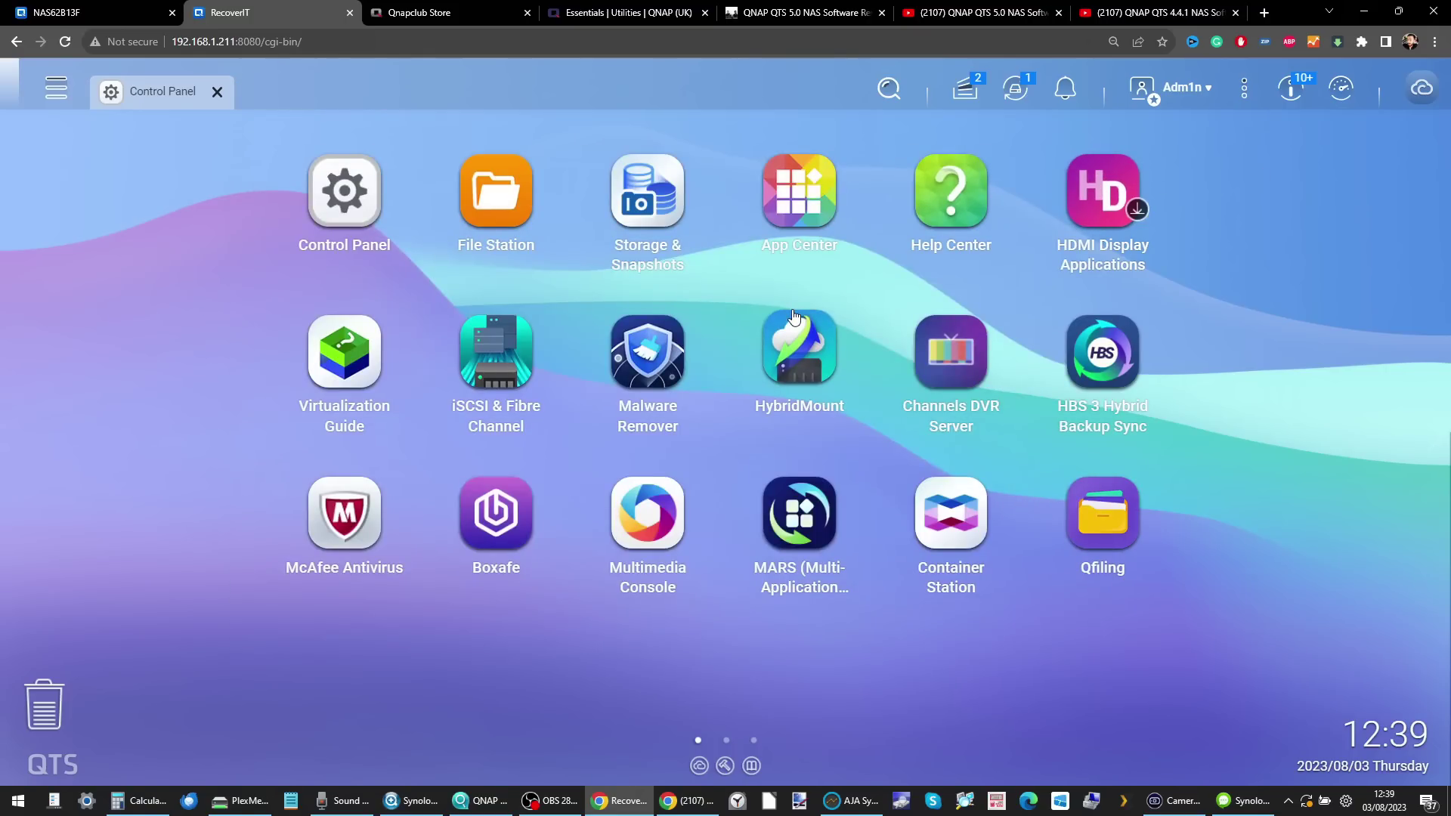
click(99, 5)
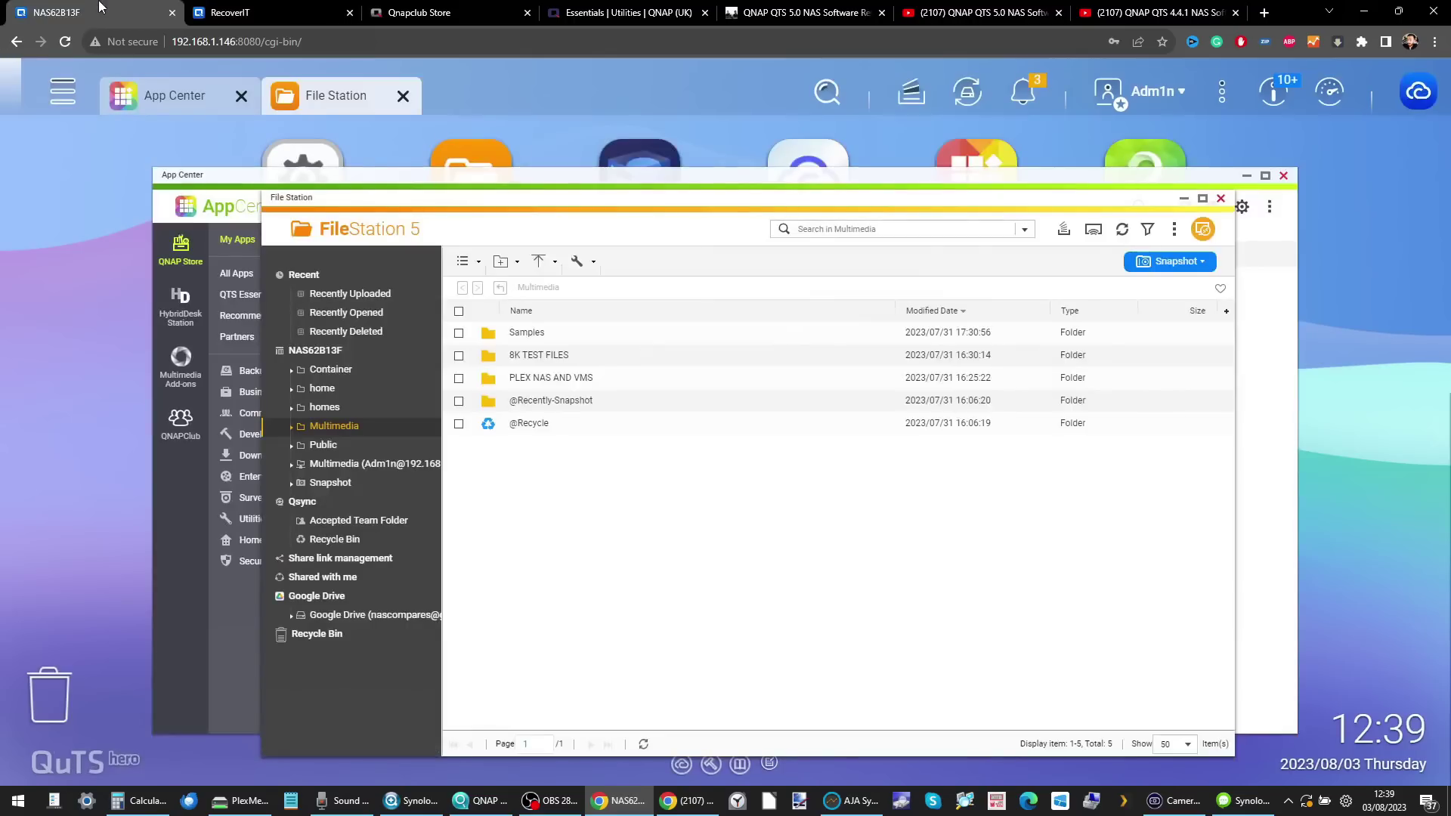
click(1221, 198)
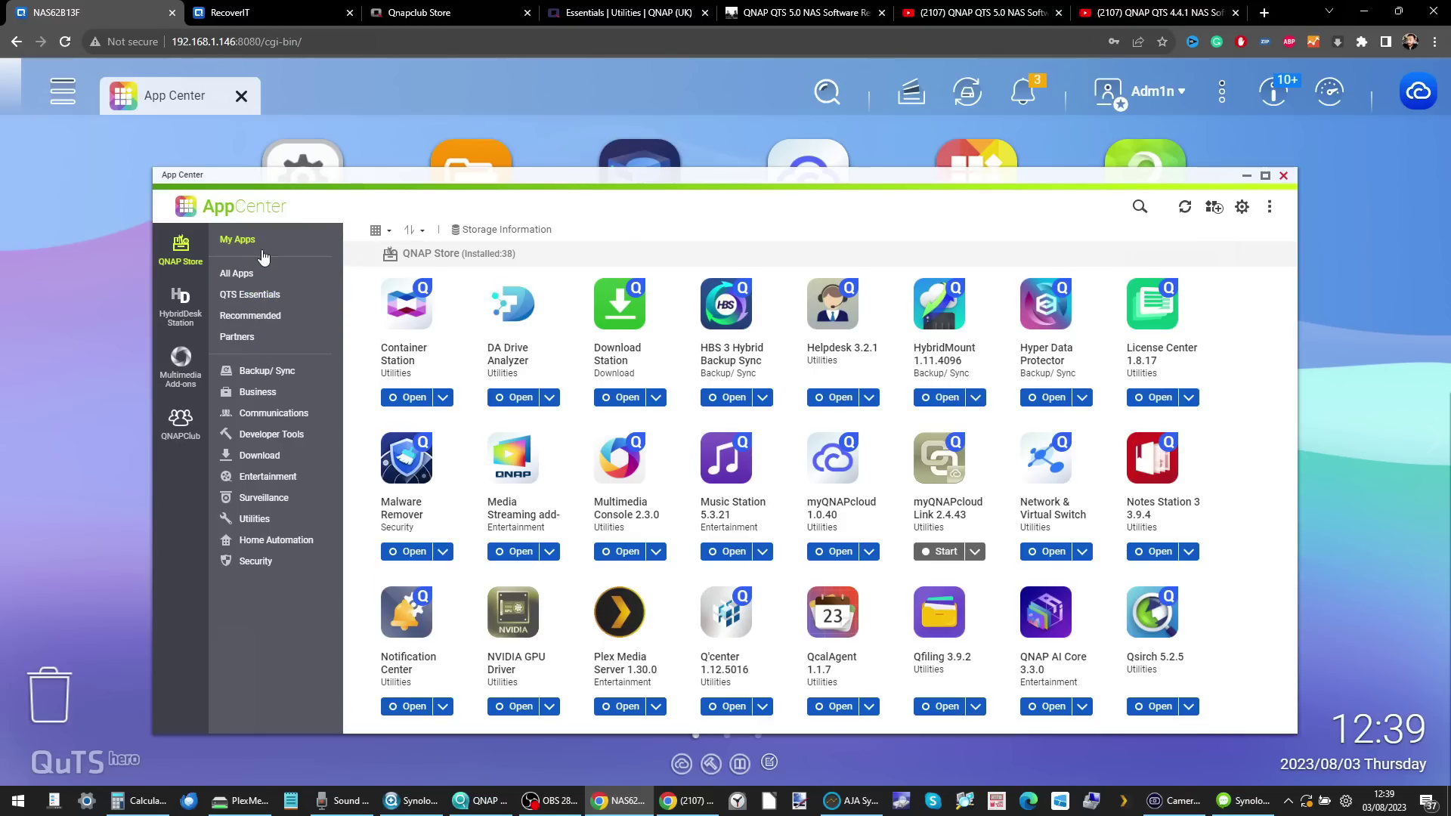
- Open Music Station on NAS62B13F, reposition its window and show the Now Playing and audio output device pane
click(711, 556)
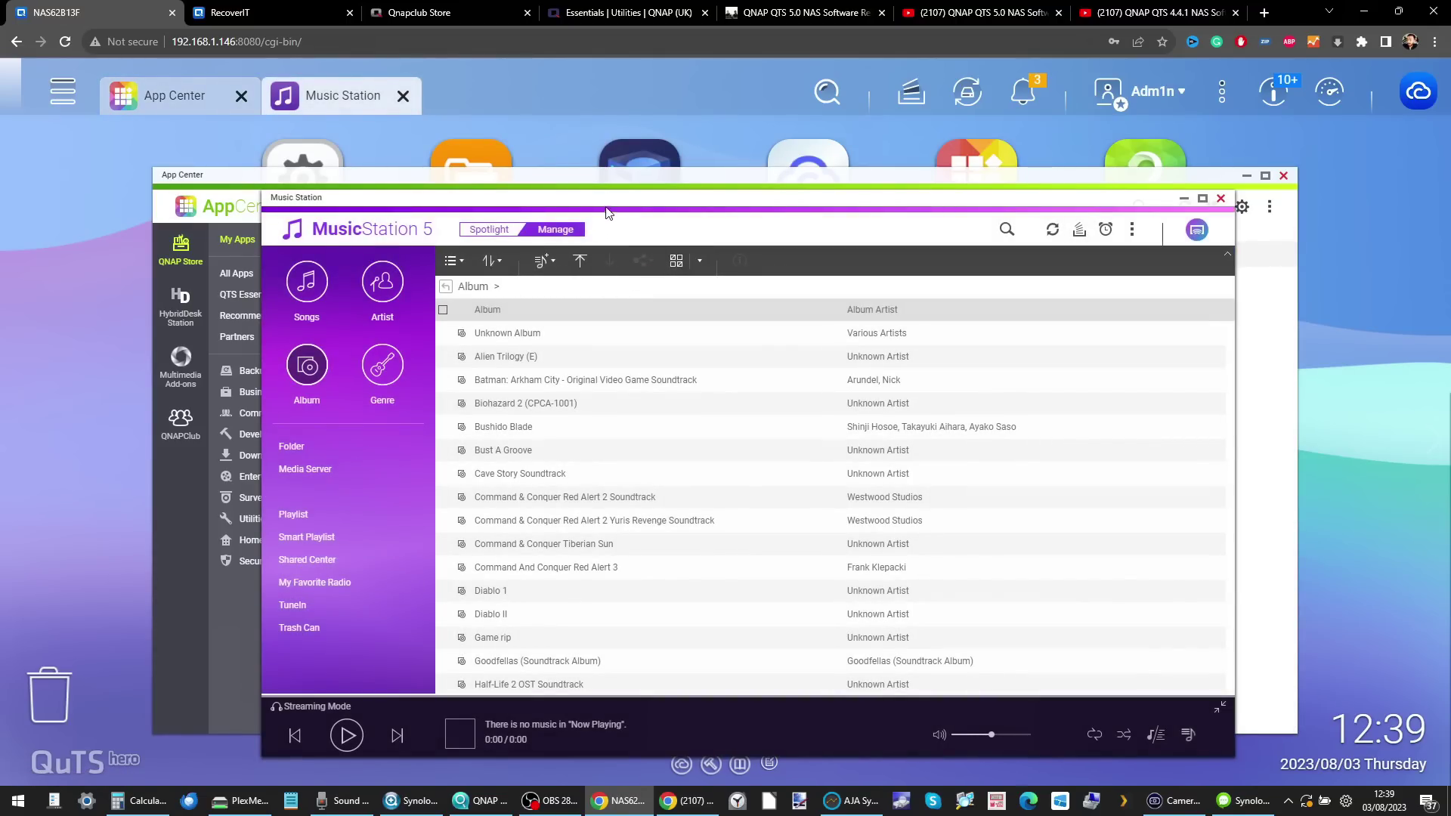
drag(626, 195, 586, 120)
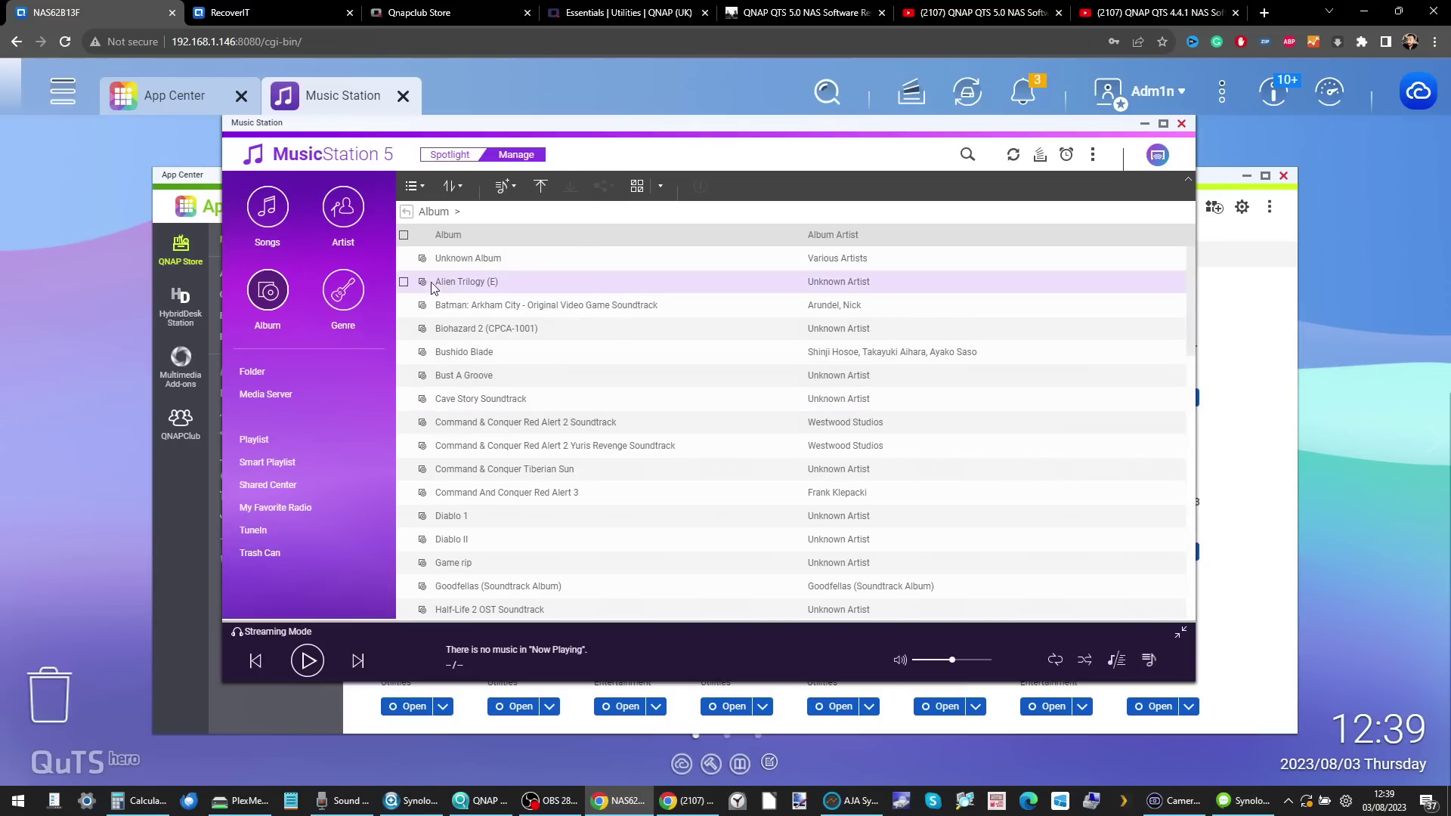
click(1159, 156)
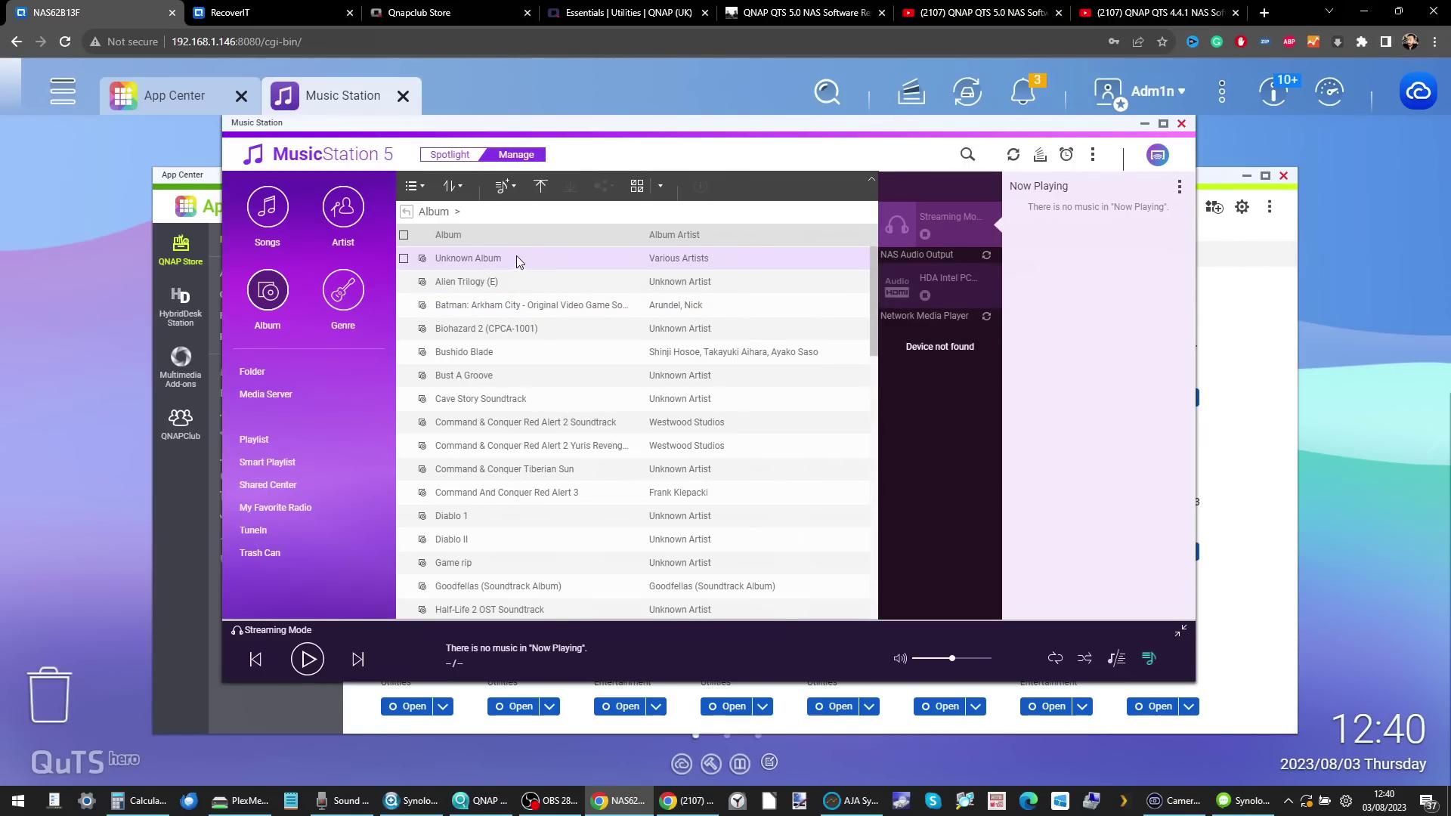
- Review the Essentials list on the QNAP Utilities web page back up to Qfinder Pro
click(650, 17)
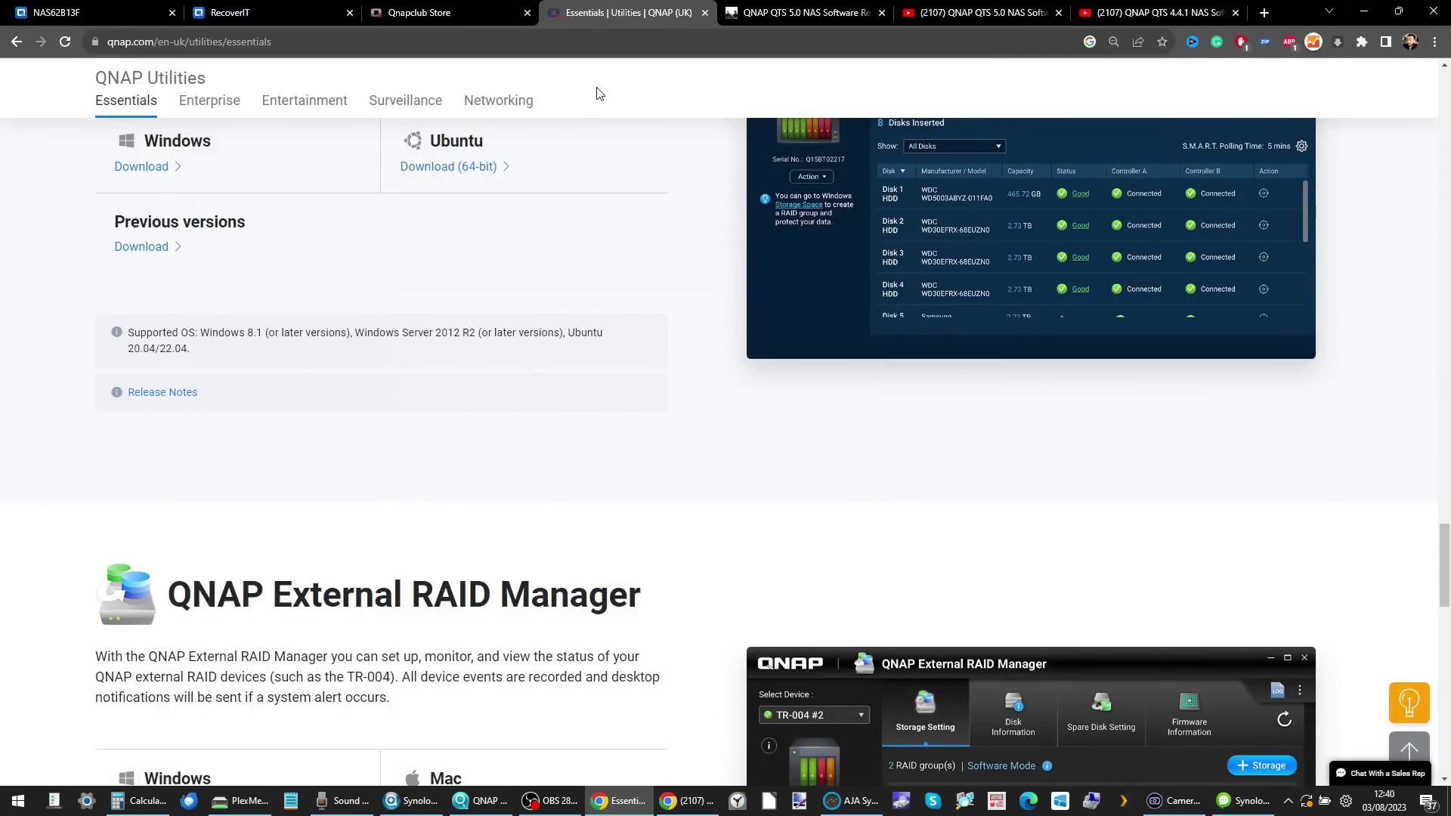
scroll(600, 93, up, 15)
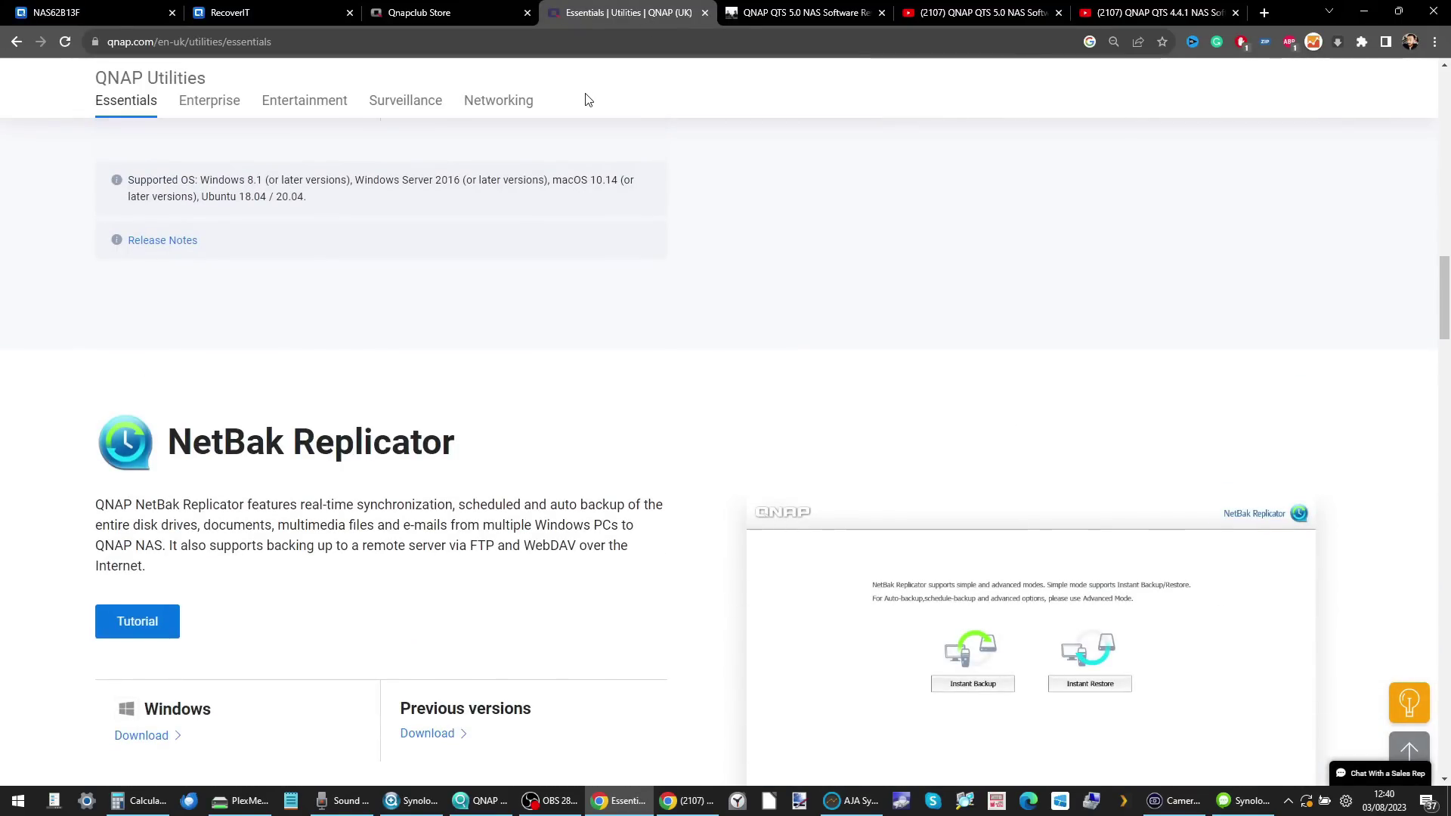
scroll(588, 100, up, 9)
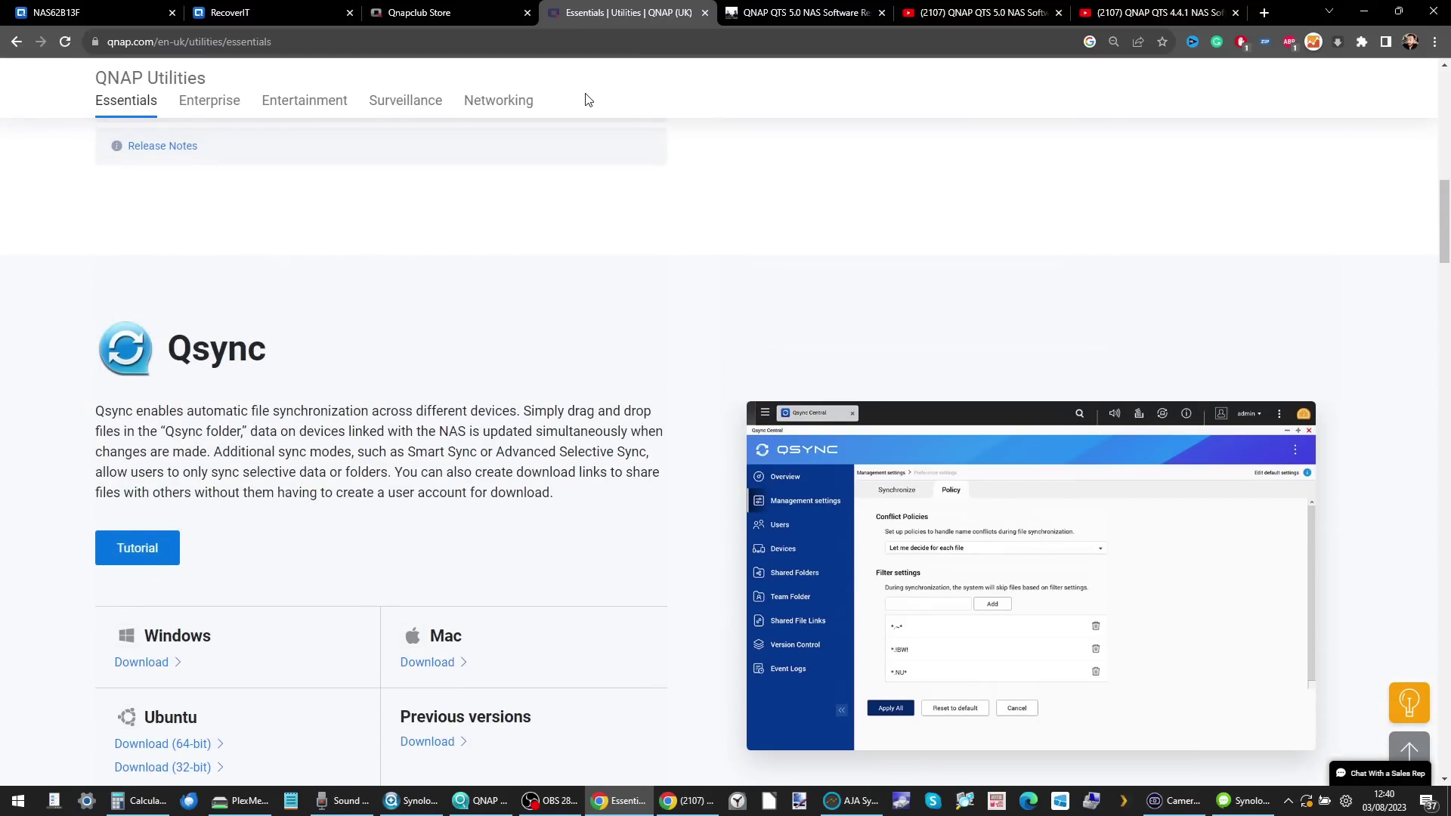
scroll(588, 100, up, 8)
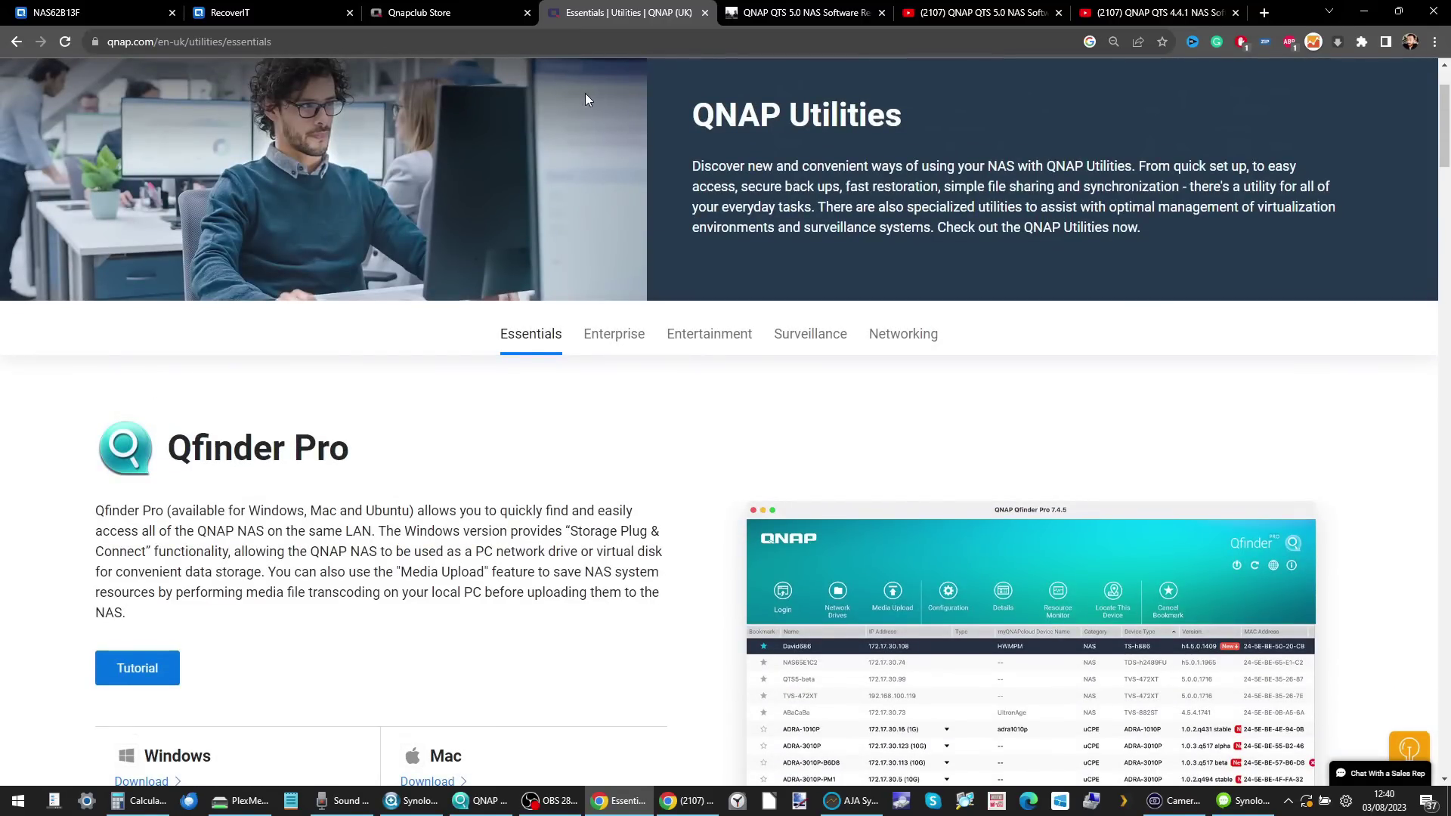
- Close Music Station on NAS62B13F and open Video Station from the installed apps in App Center
click(76, 12)
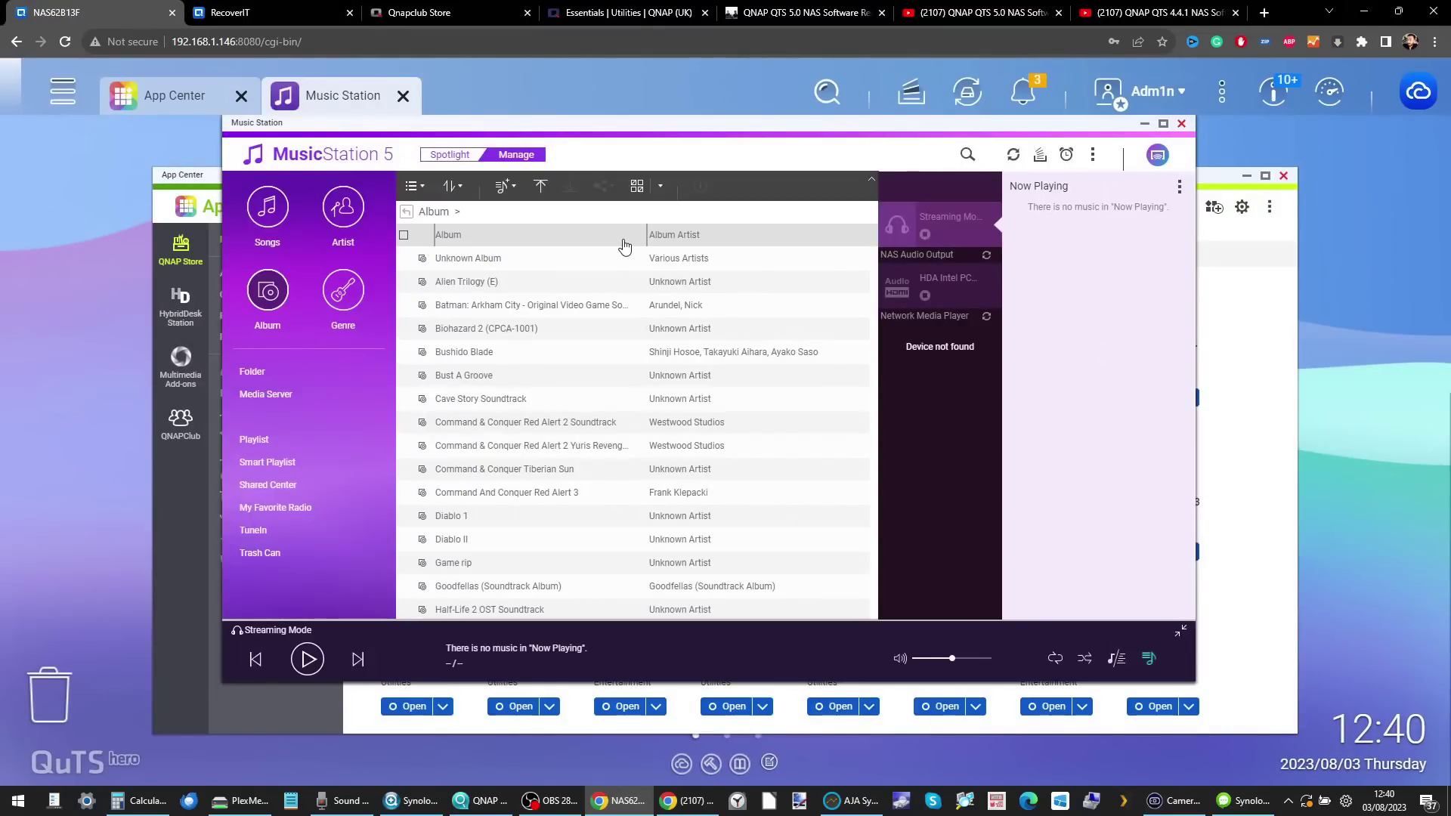
click(1181, 123)
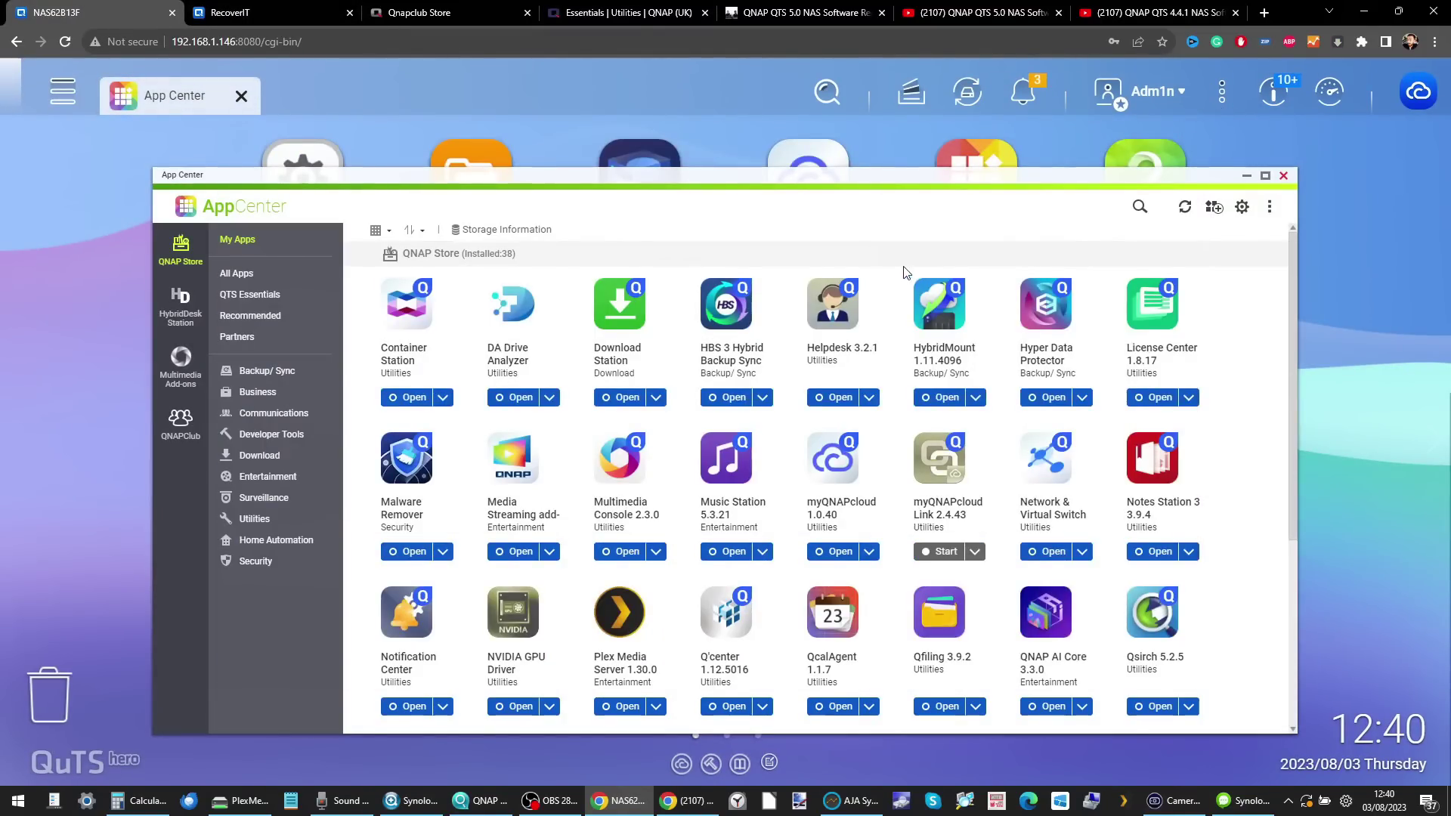
scroll(871, 397, down, 4)
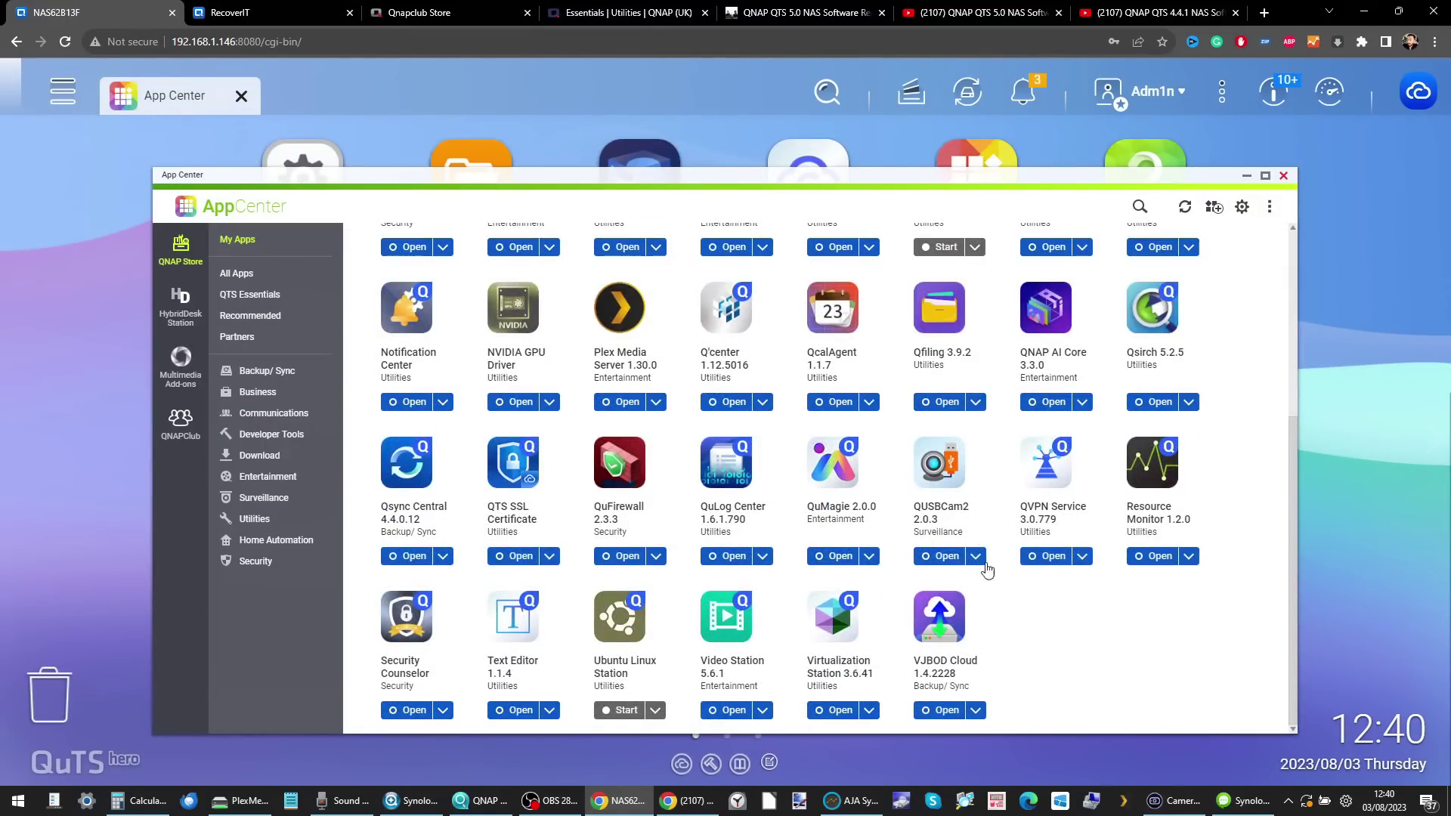
click(728, 710)
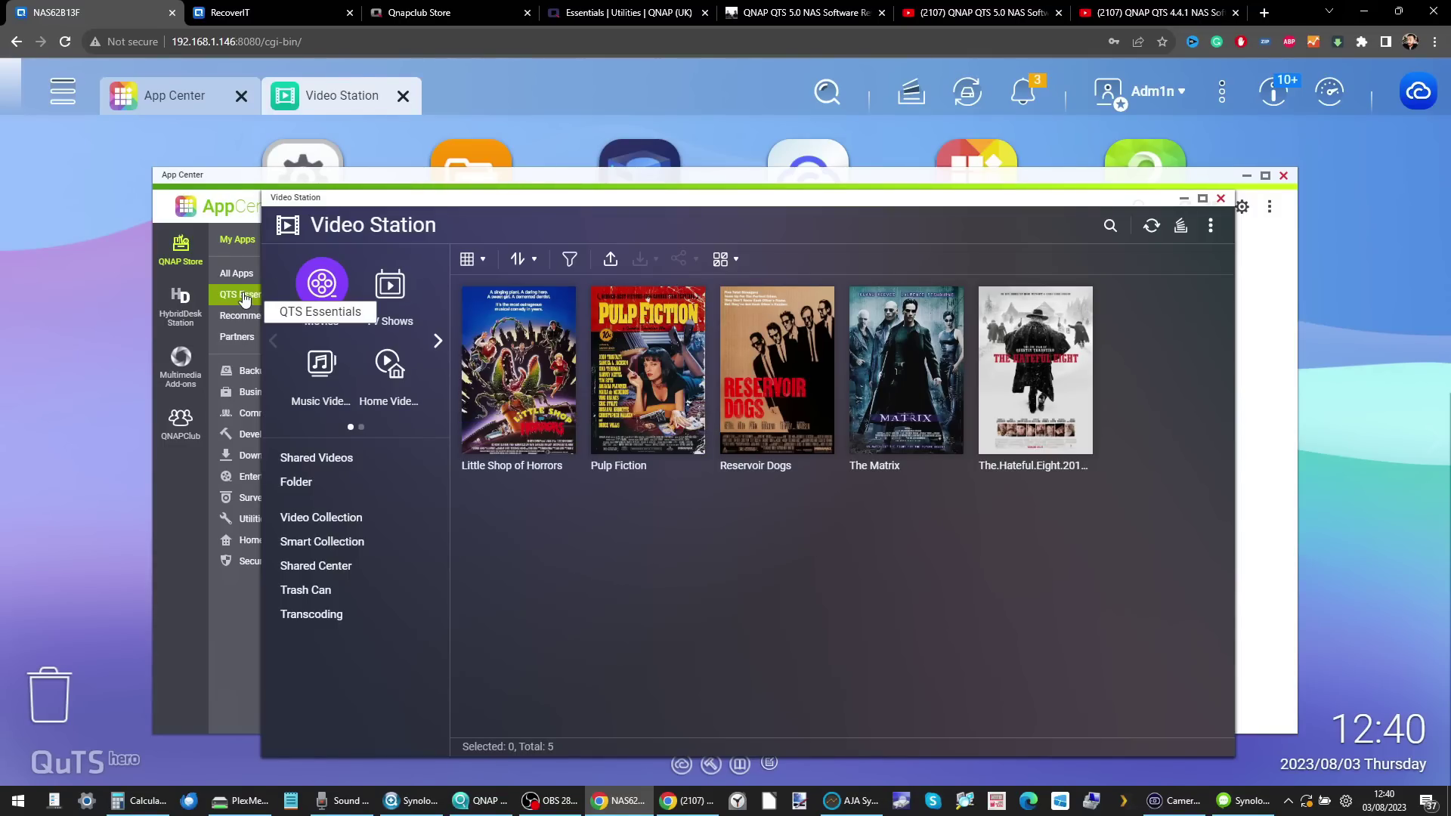
- View the installed Multimedia Add-ons in App Center and minimize the App Center window
click(186, 378)
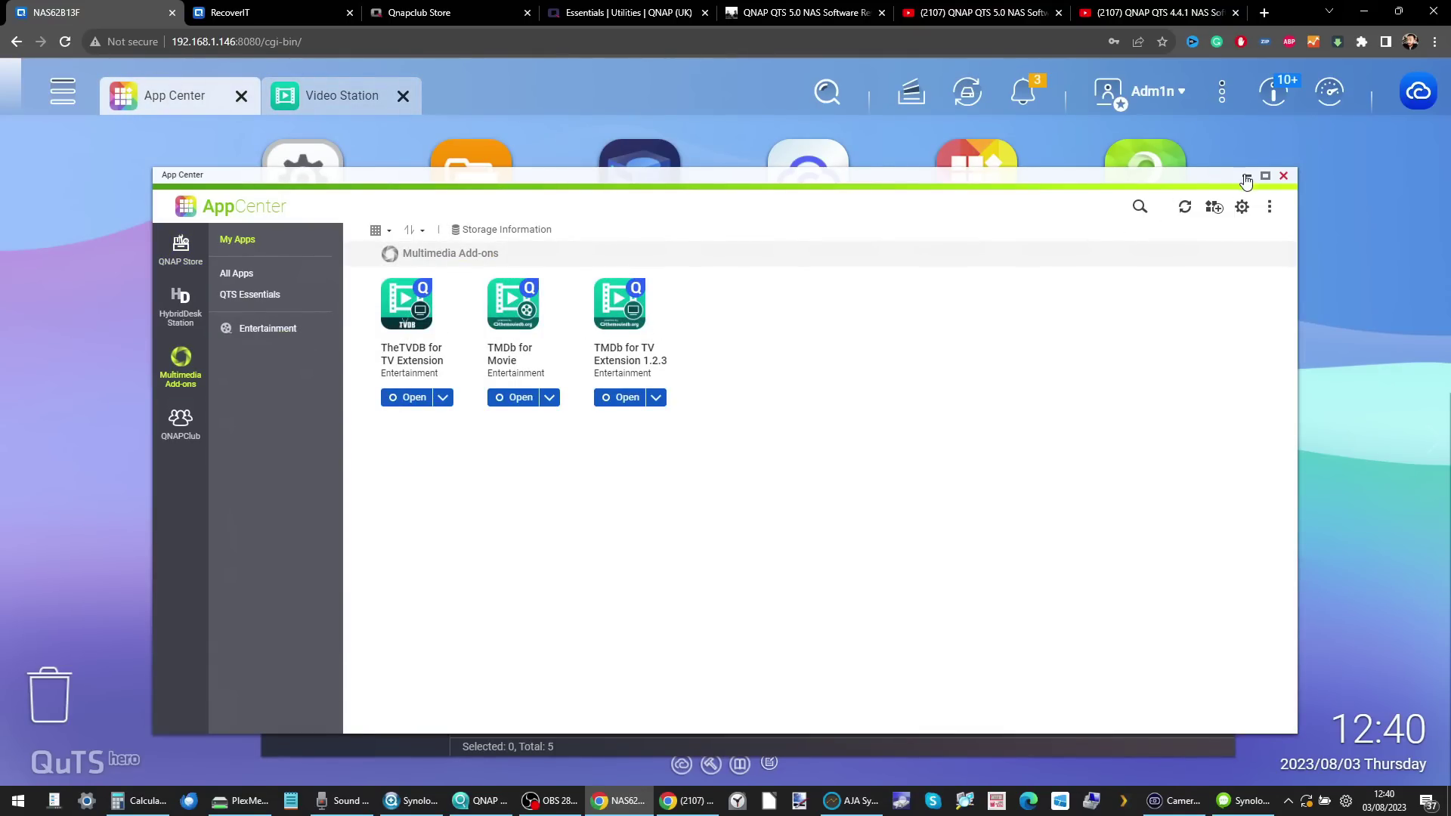
click(1247, 179)
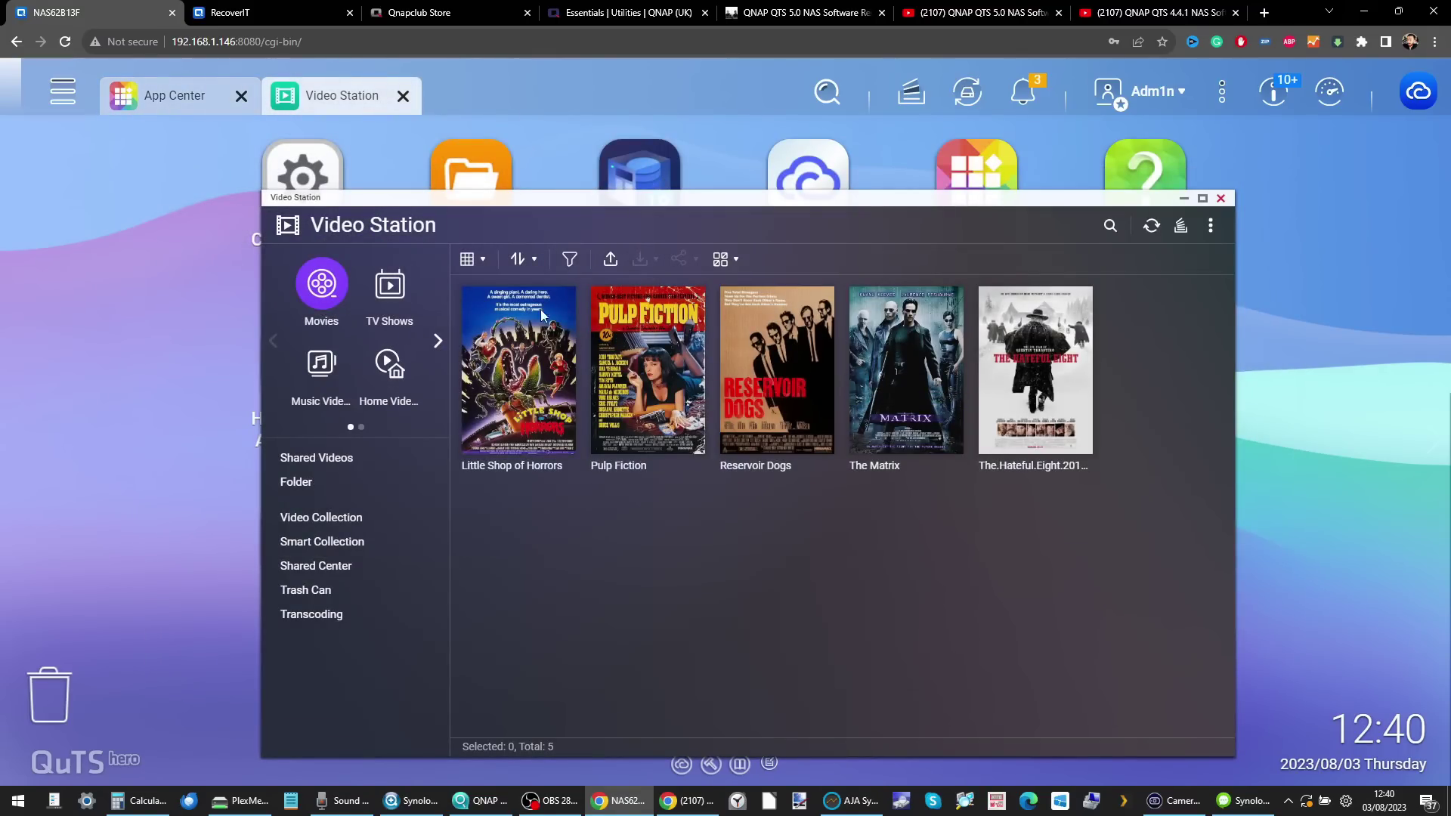
- Select Little Shop of Horrors among Video Station's movies, and Black Books in the TV Shows library
click(537, 359)
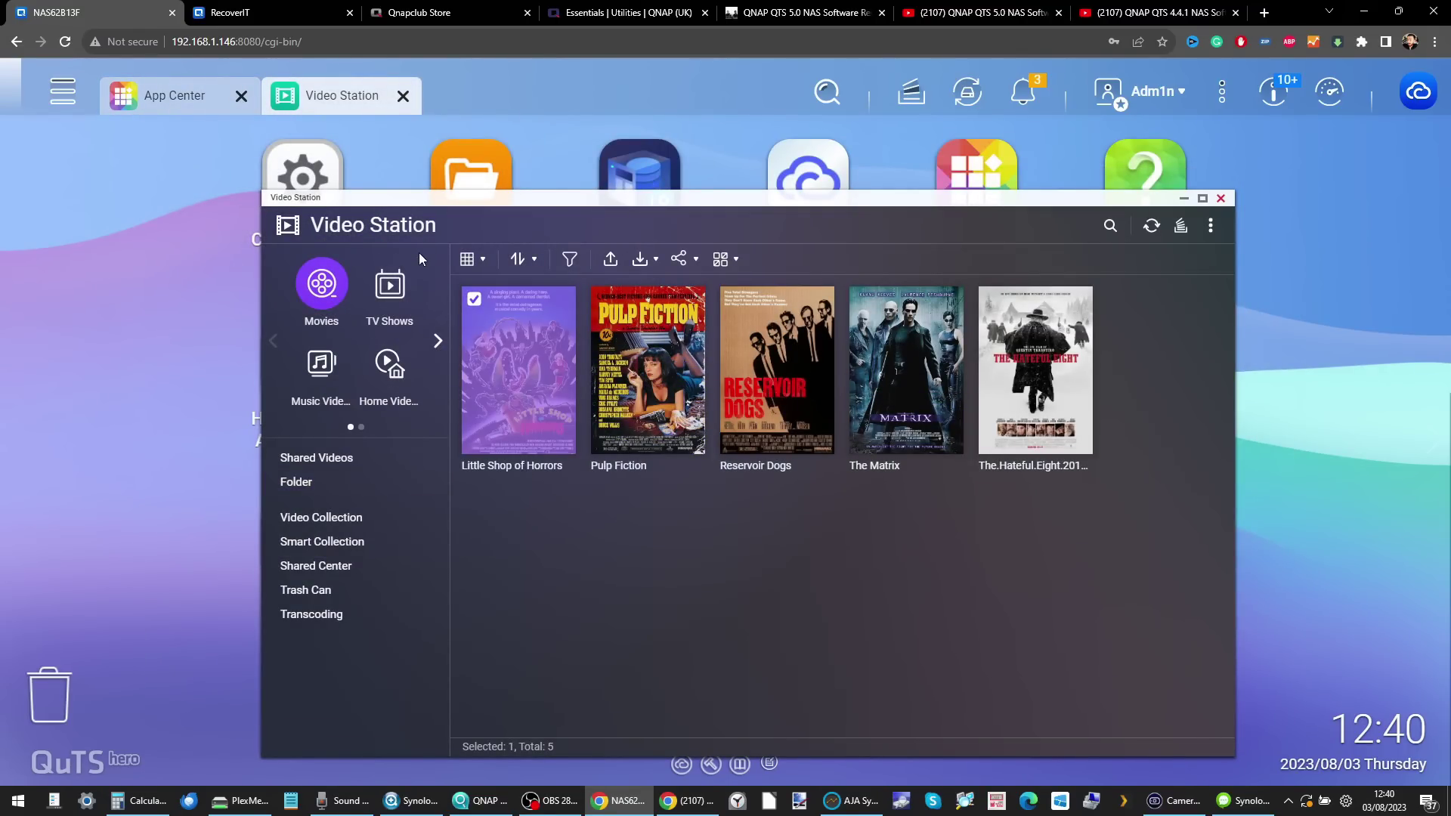
click(384, 292)
click(521, 310)
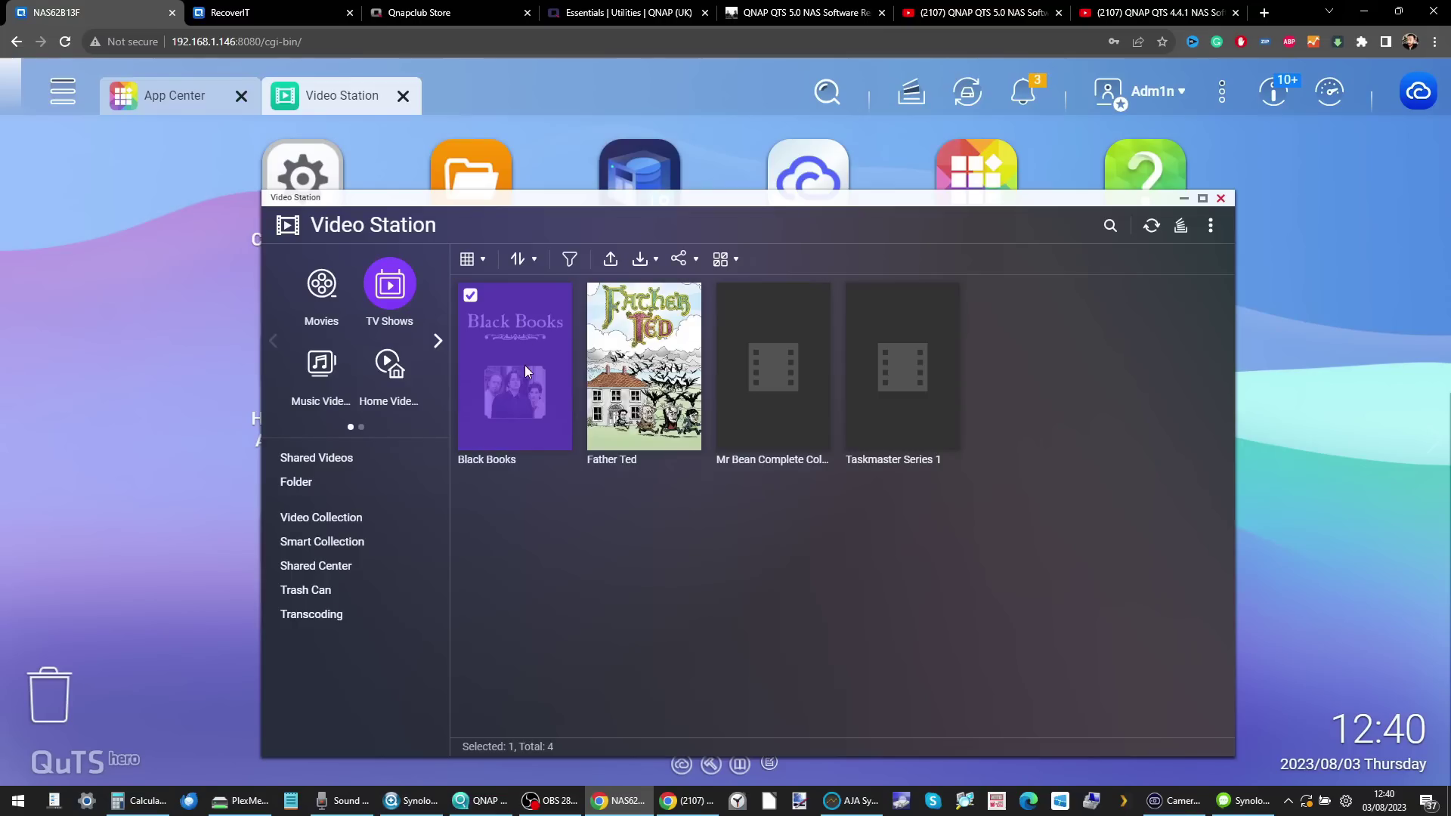
click(479, 319)
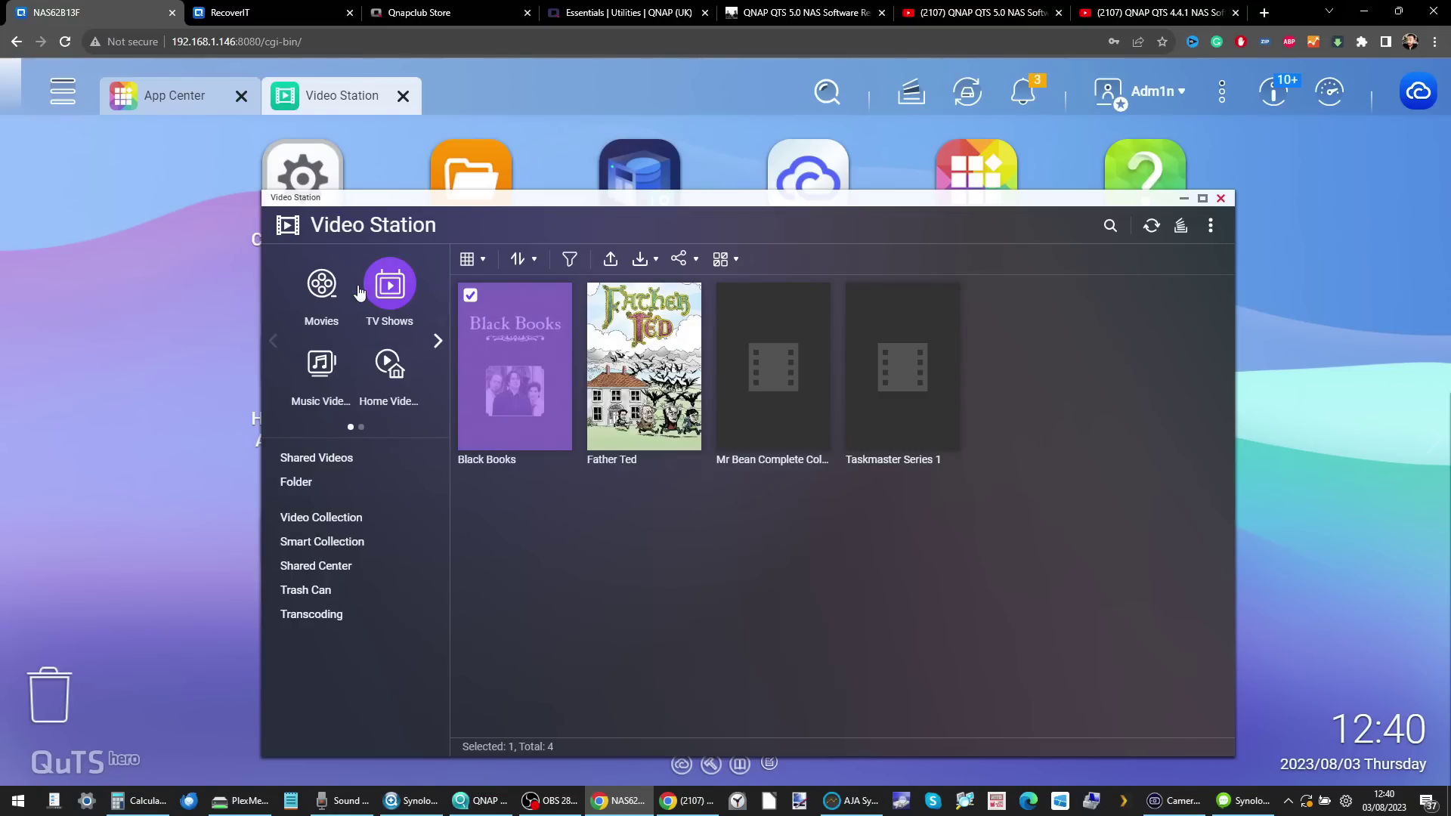
- View the introduction details of Little Shop of Horrors in the Movies library and close Video Station
click(321, 283)
double_click(497, 331)
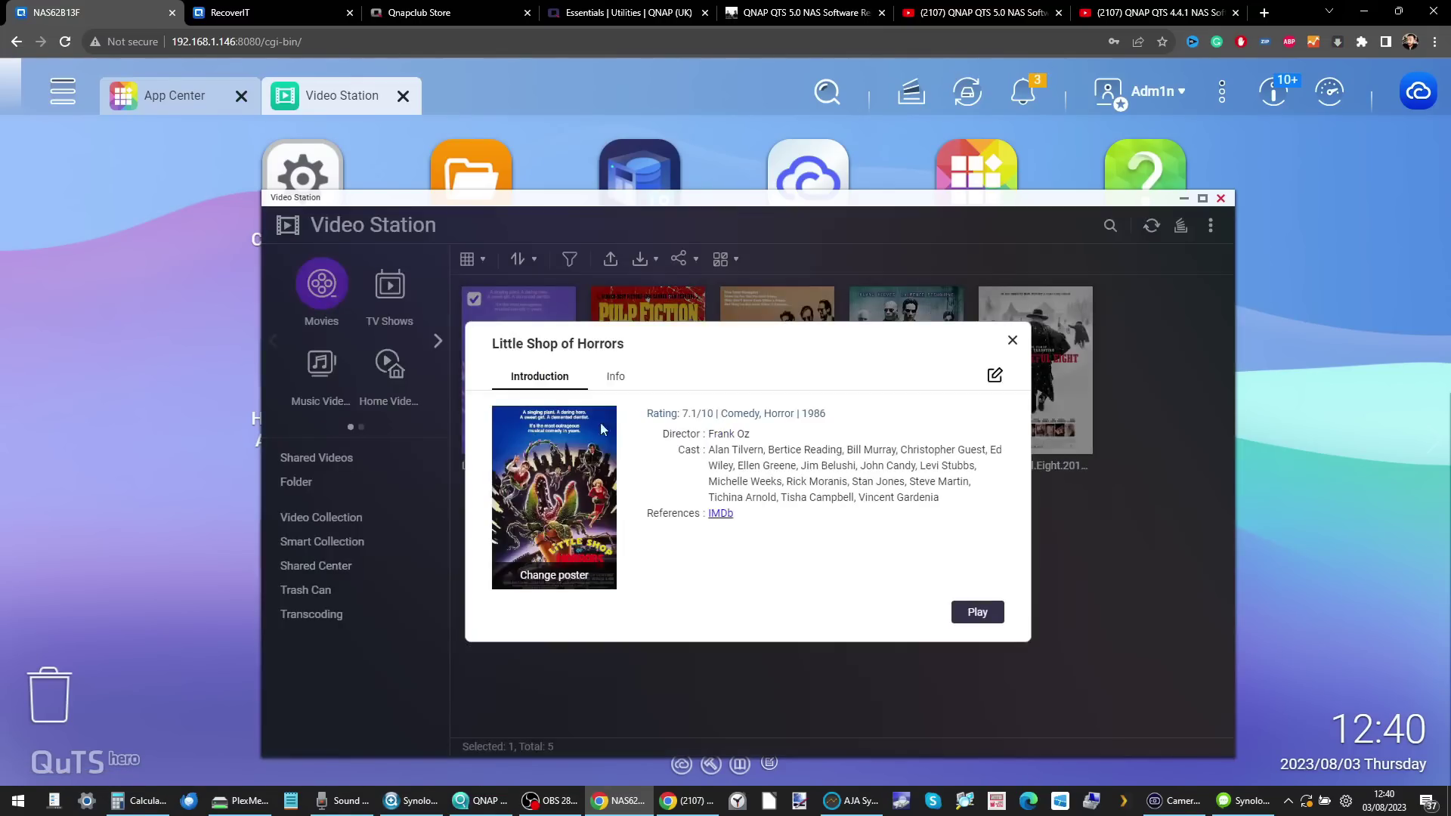
click(1013, 340)
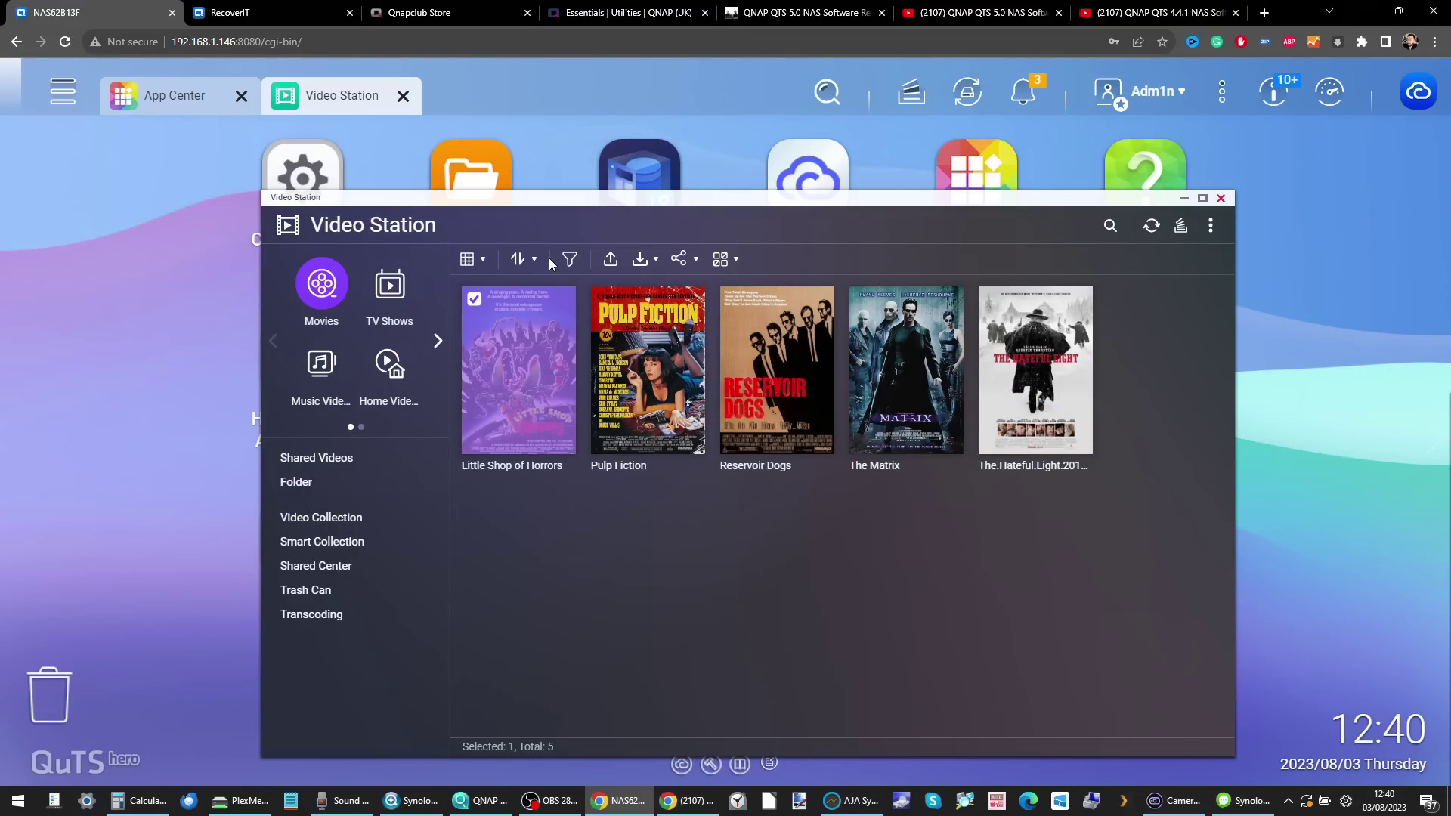
click(1221, 199)
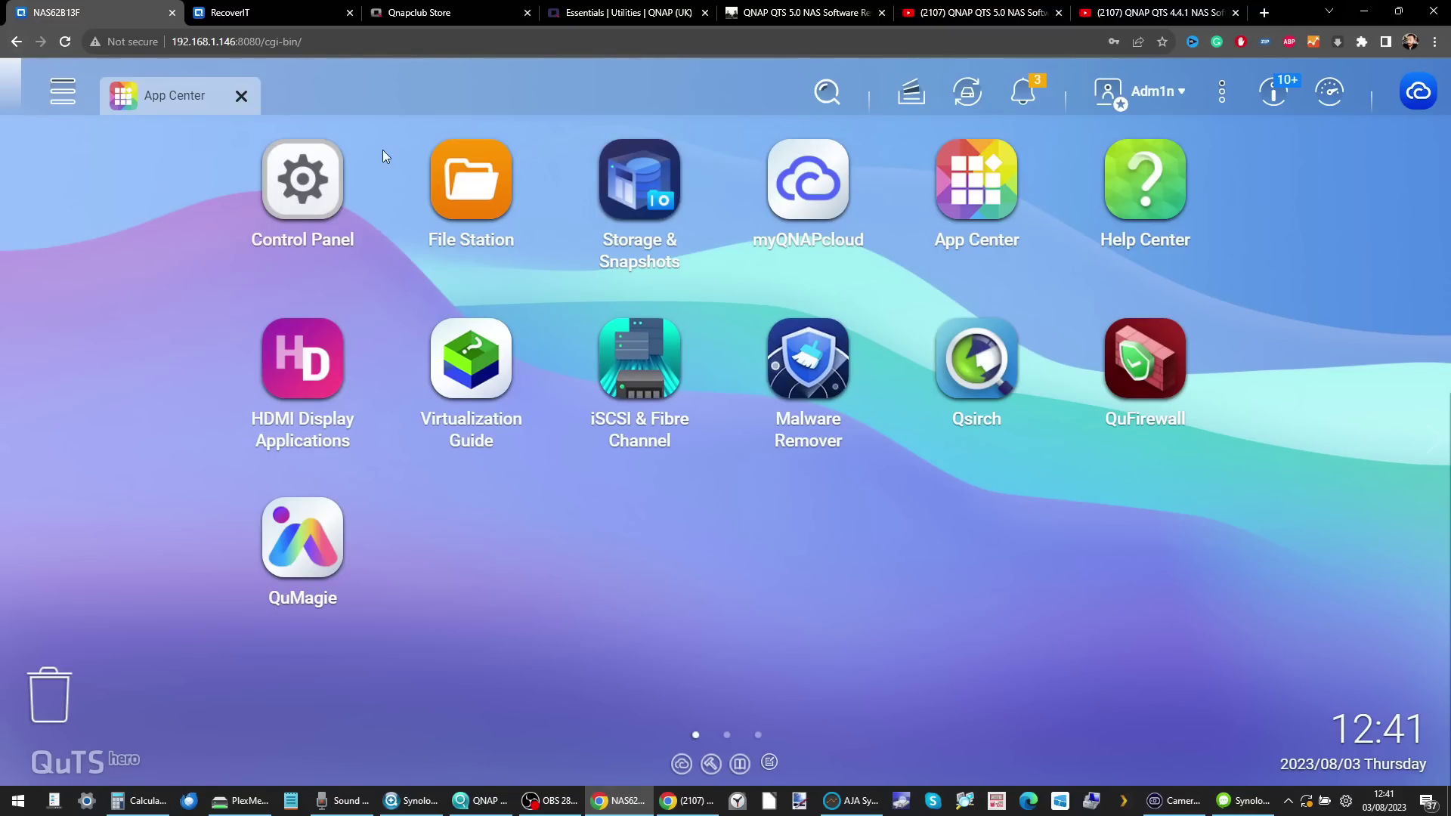
- Launch Plex Media Server from the installed applications on NAS62B13F, and switch to the RecoverIT desktop
click(83, 103)
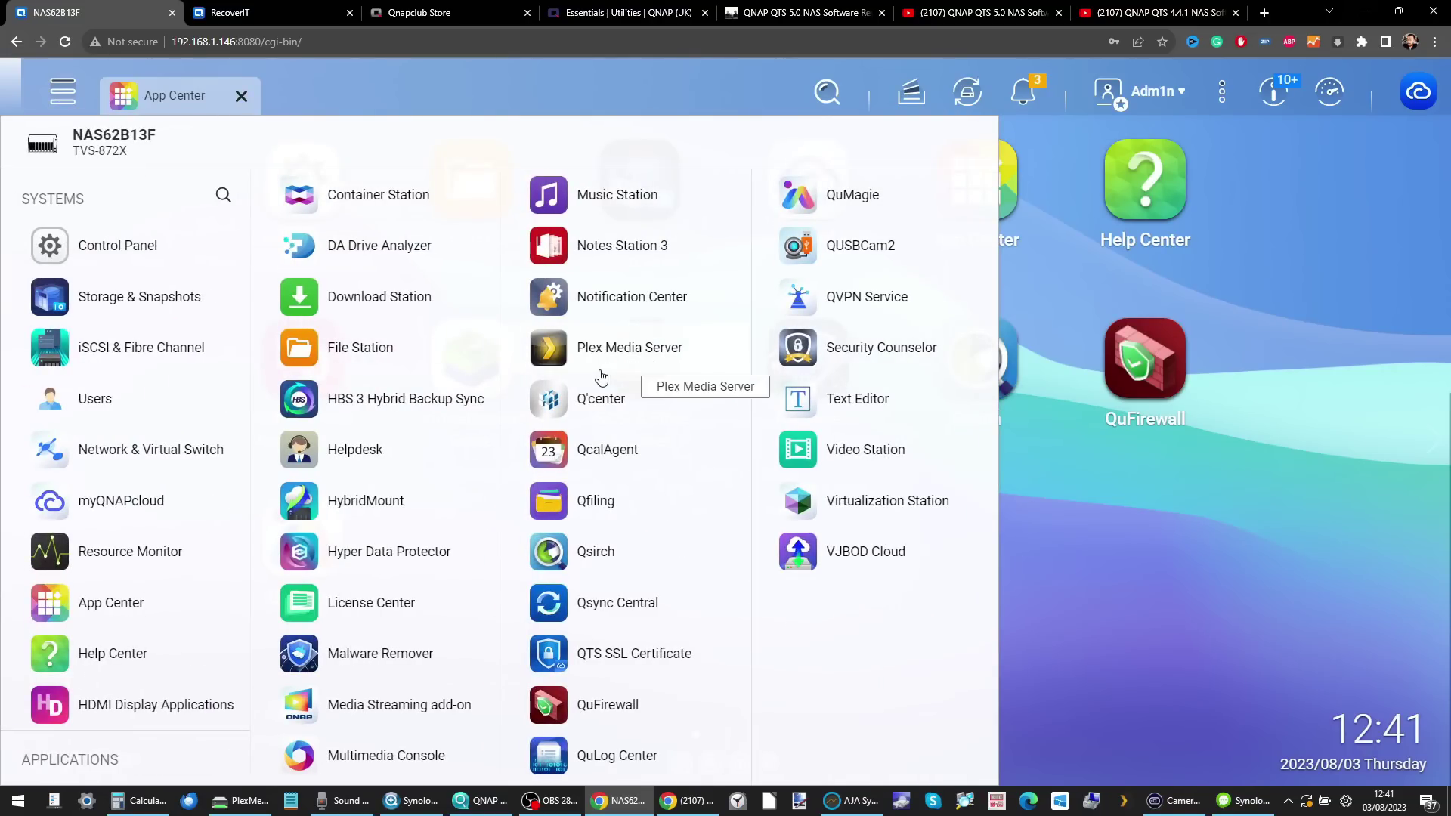
click(603, 349)
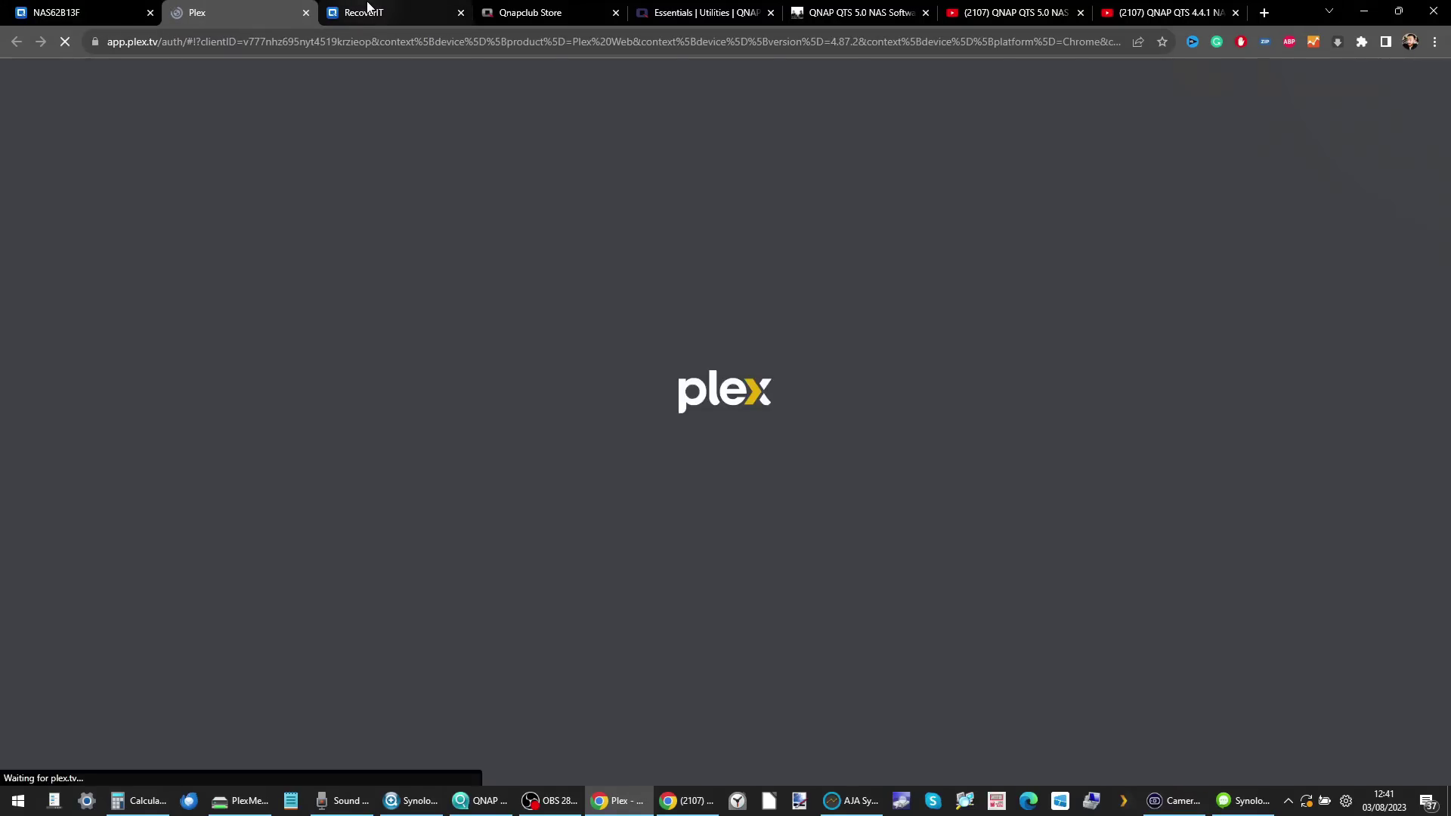
click(368, 7)
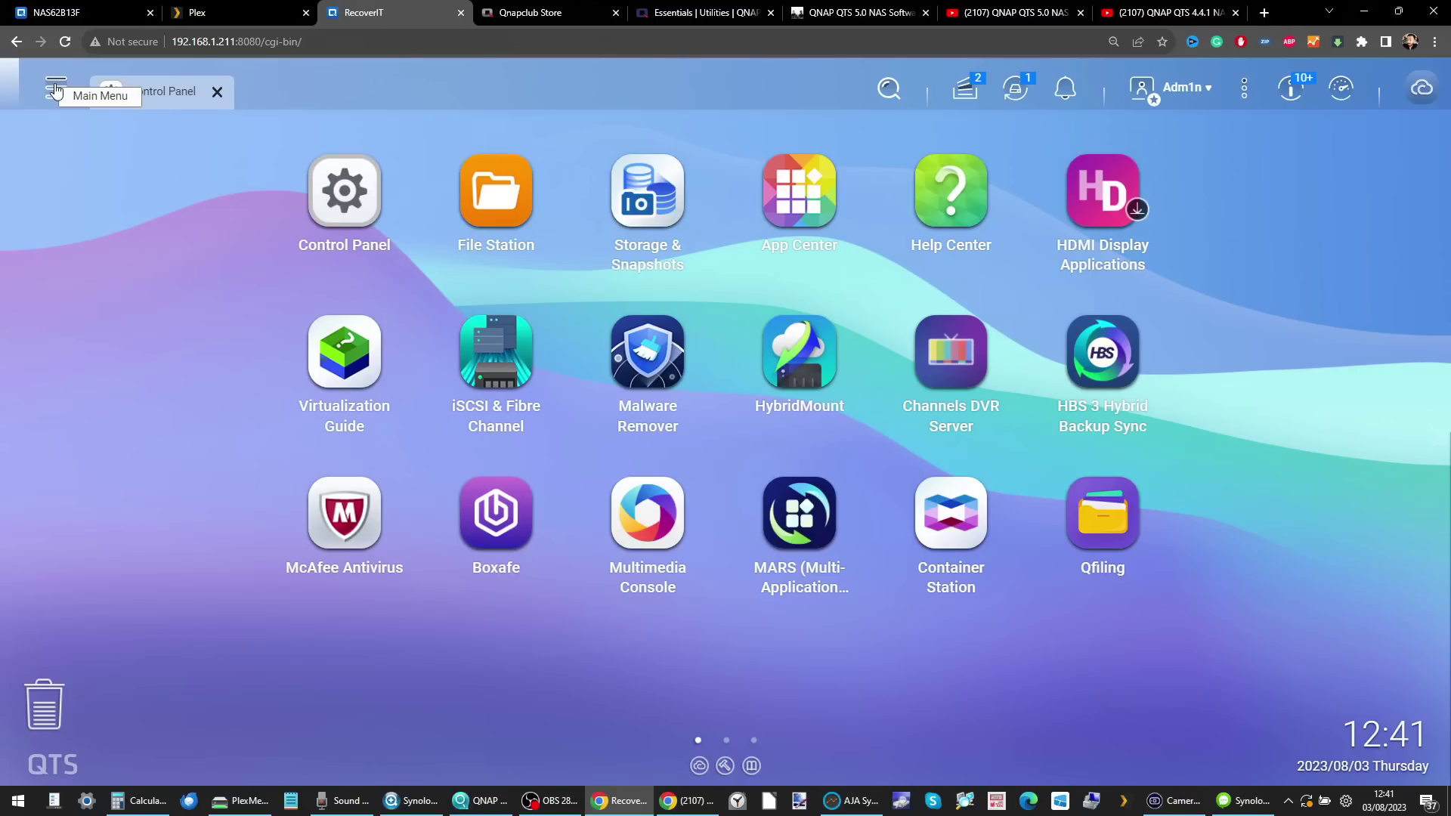
- Return to the NAS62B13F desktop, launch QuMagie and dismiss its introduction
click(104, 6)
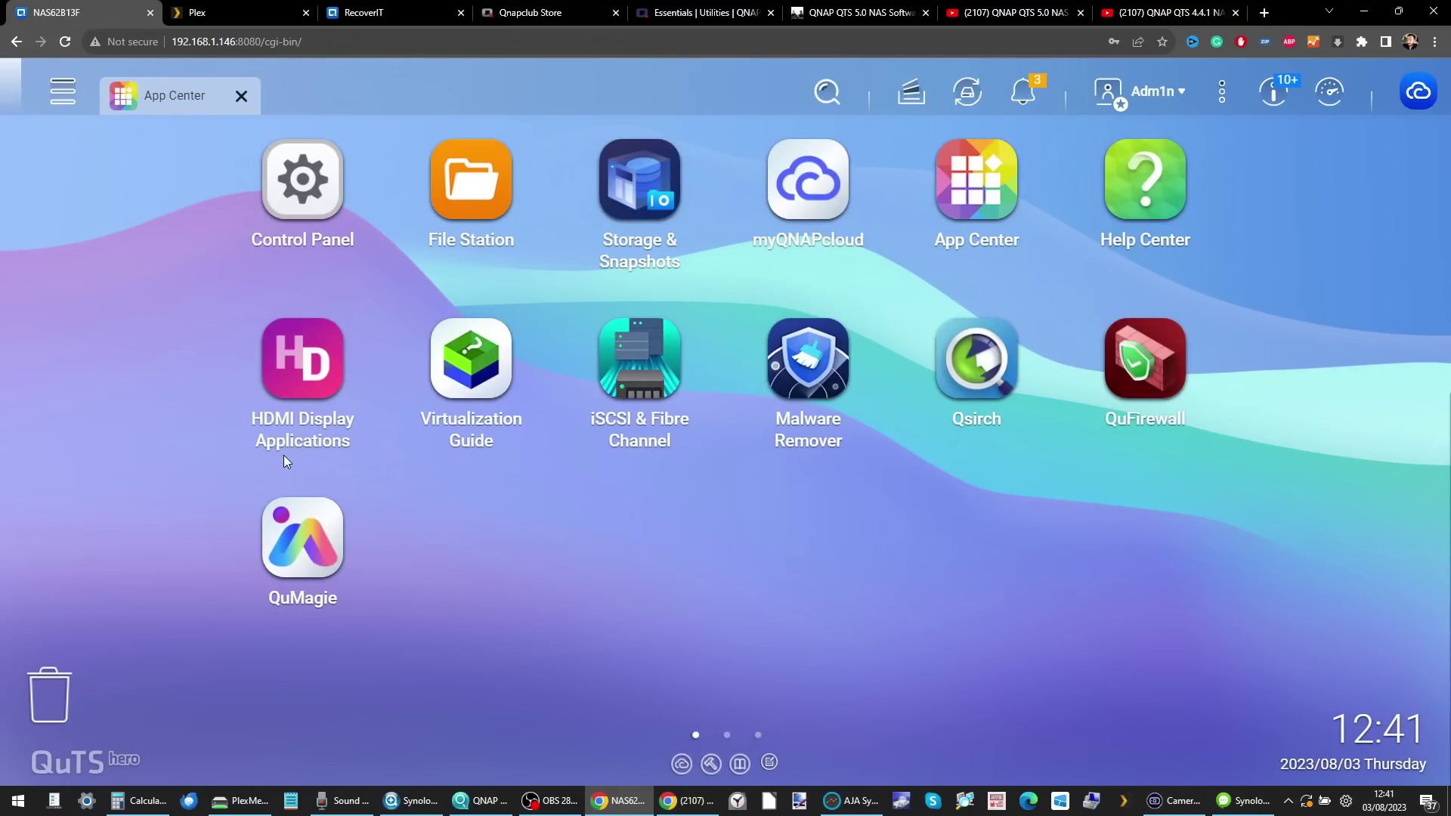
click(286, 511)
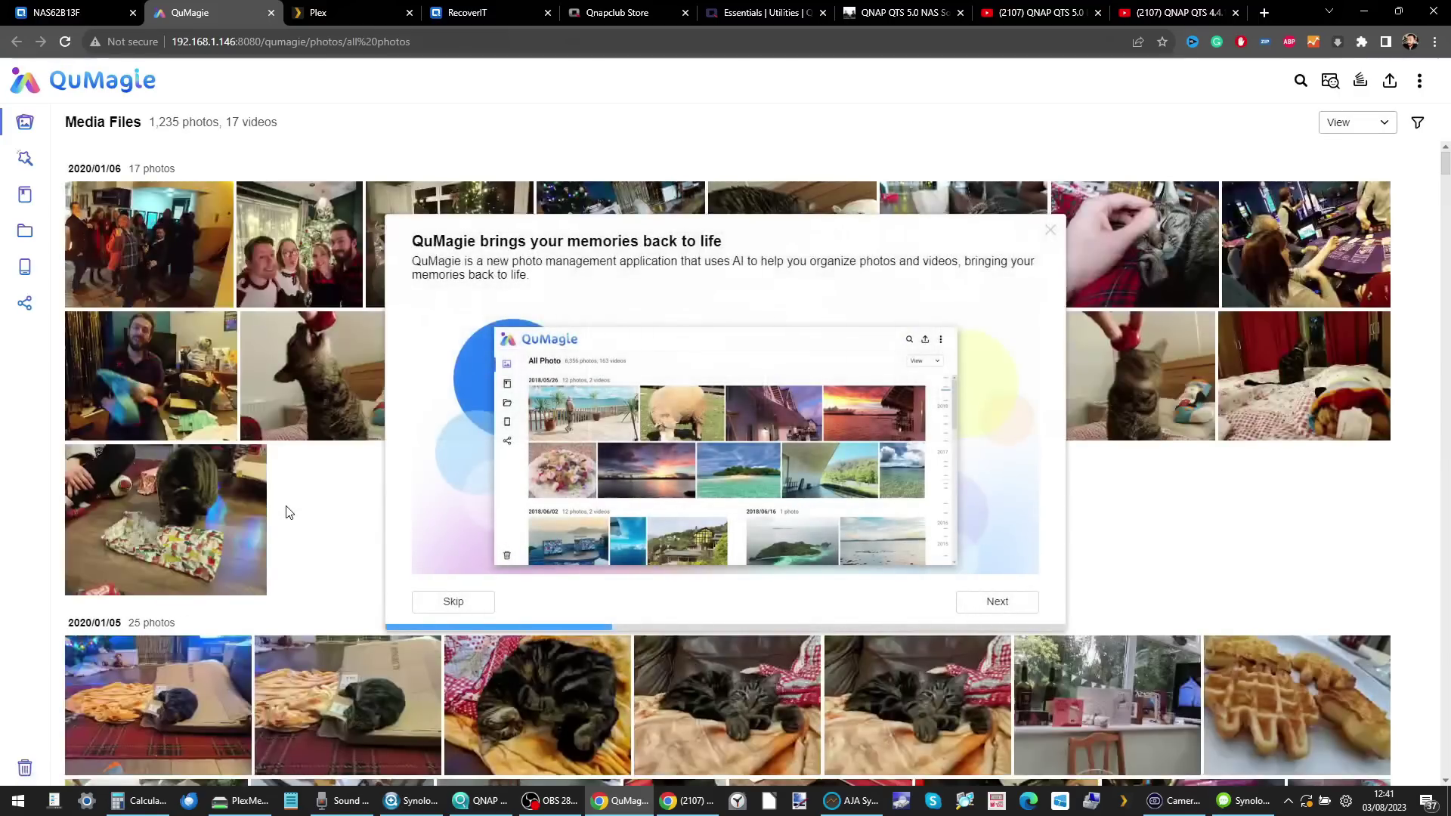
click(1050, 229)
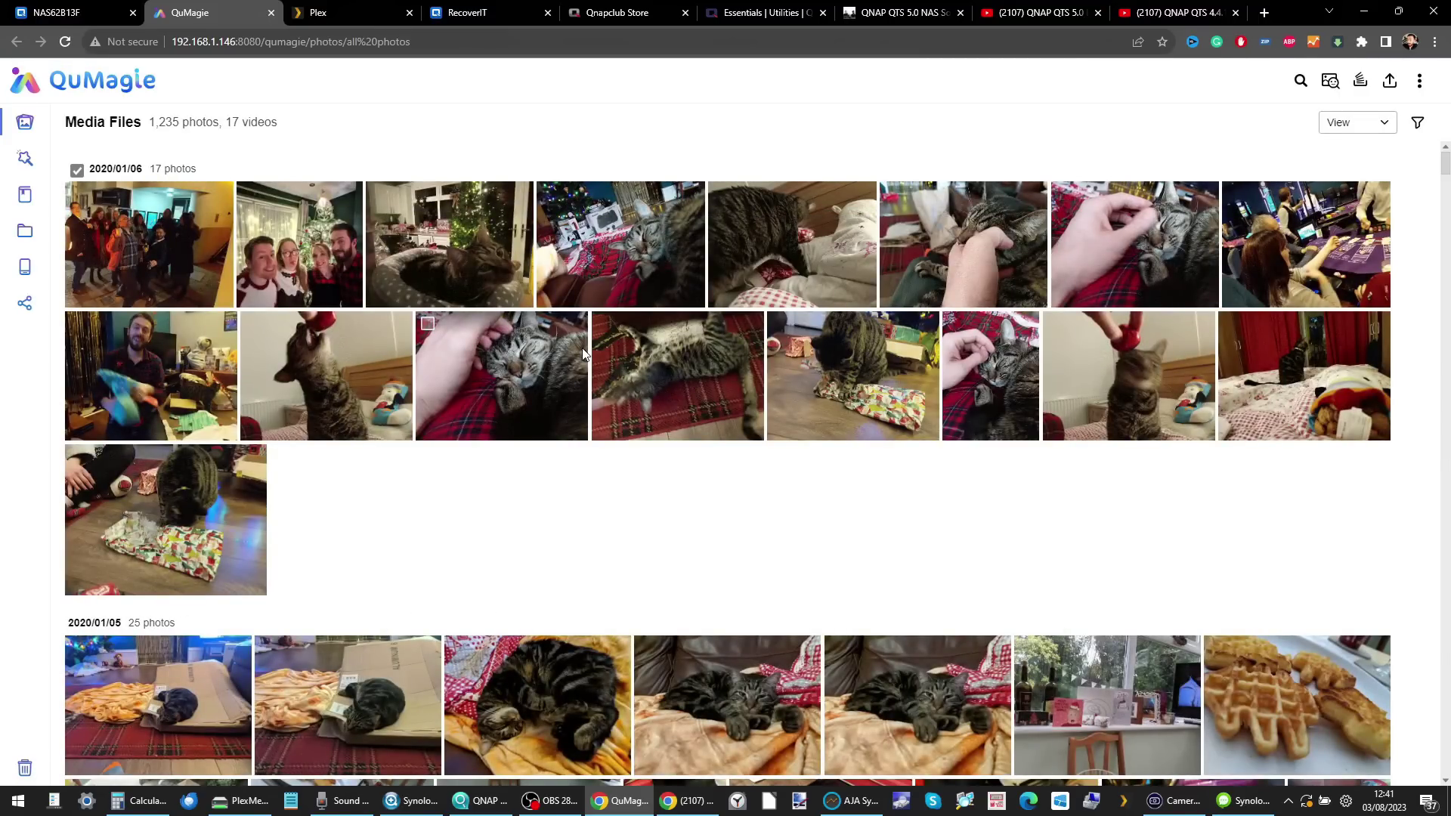
- Look through the People collection in QuMagie's Explore view and open the photo search field
mouse_move(26, 159)
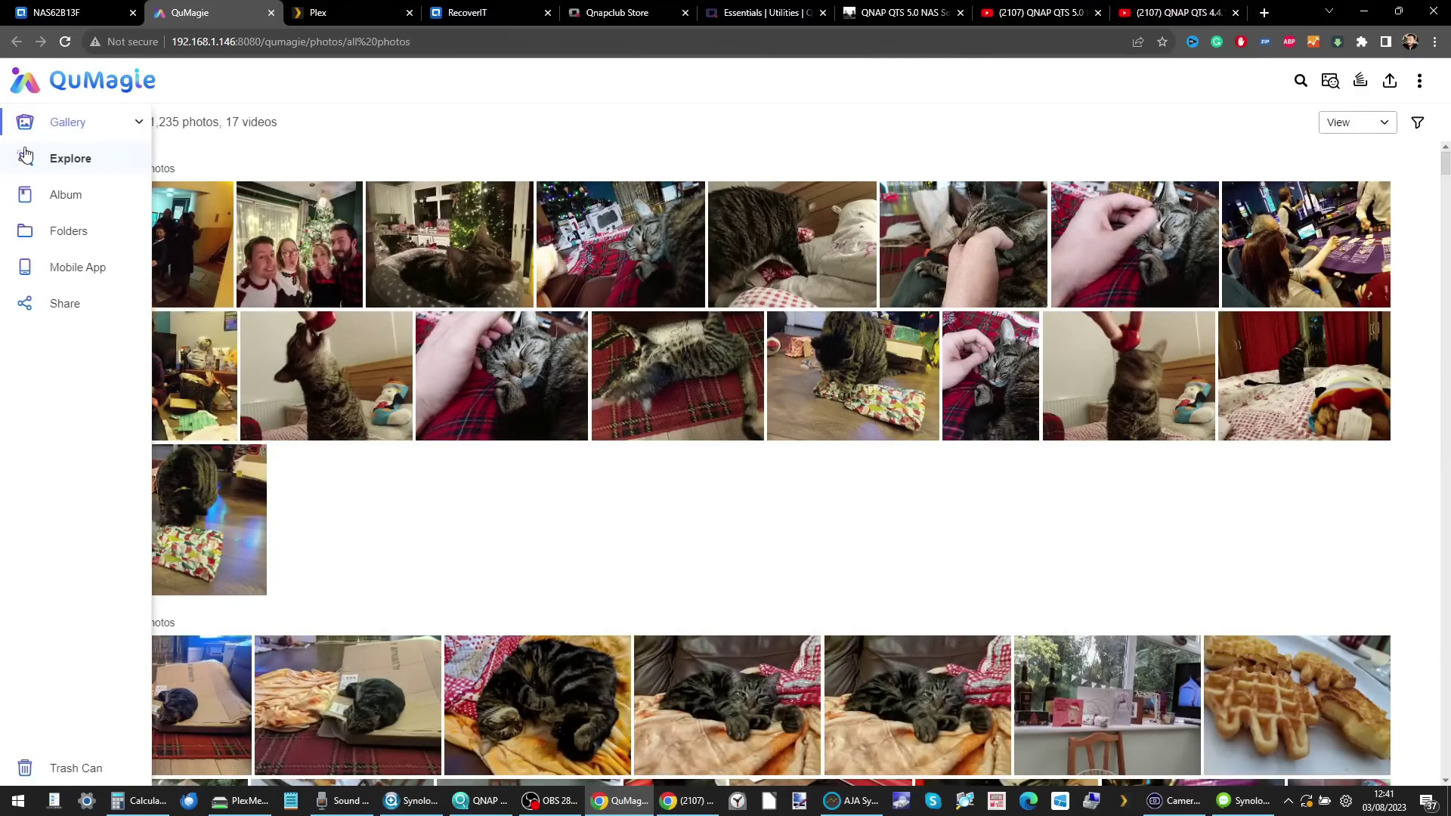
click(72, 161)
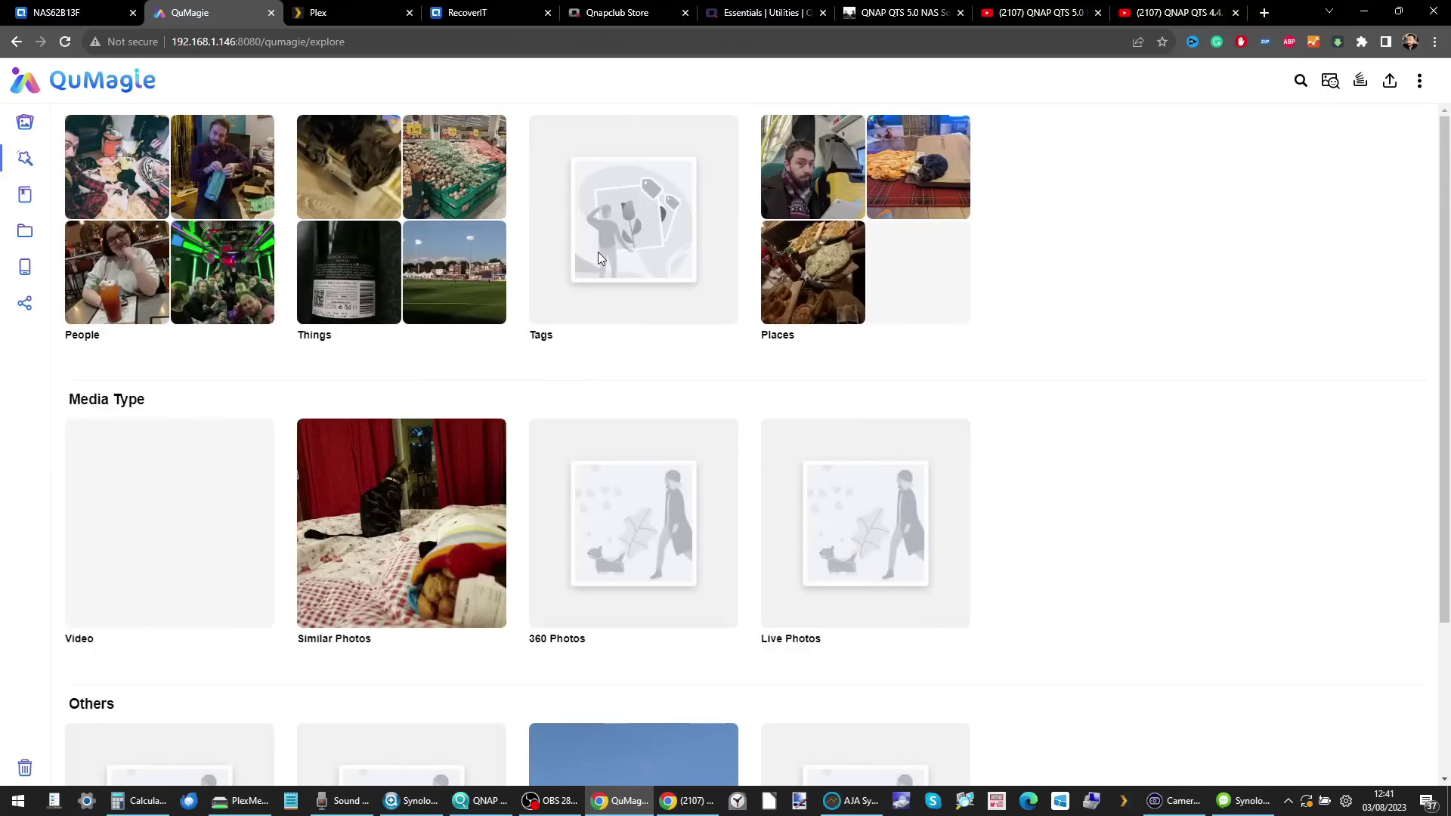
click(201, 194)
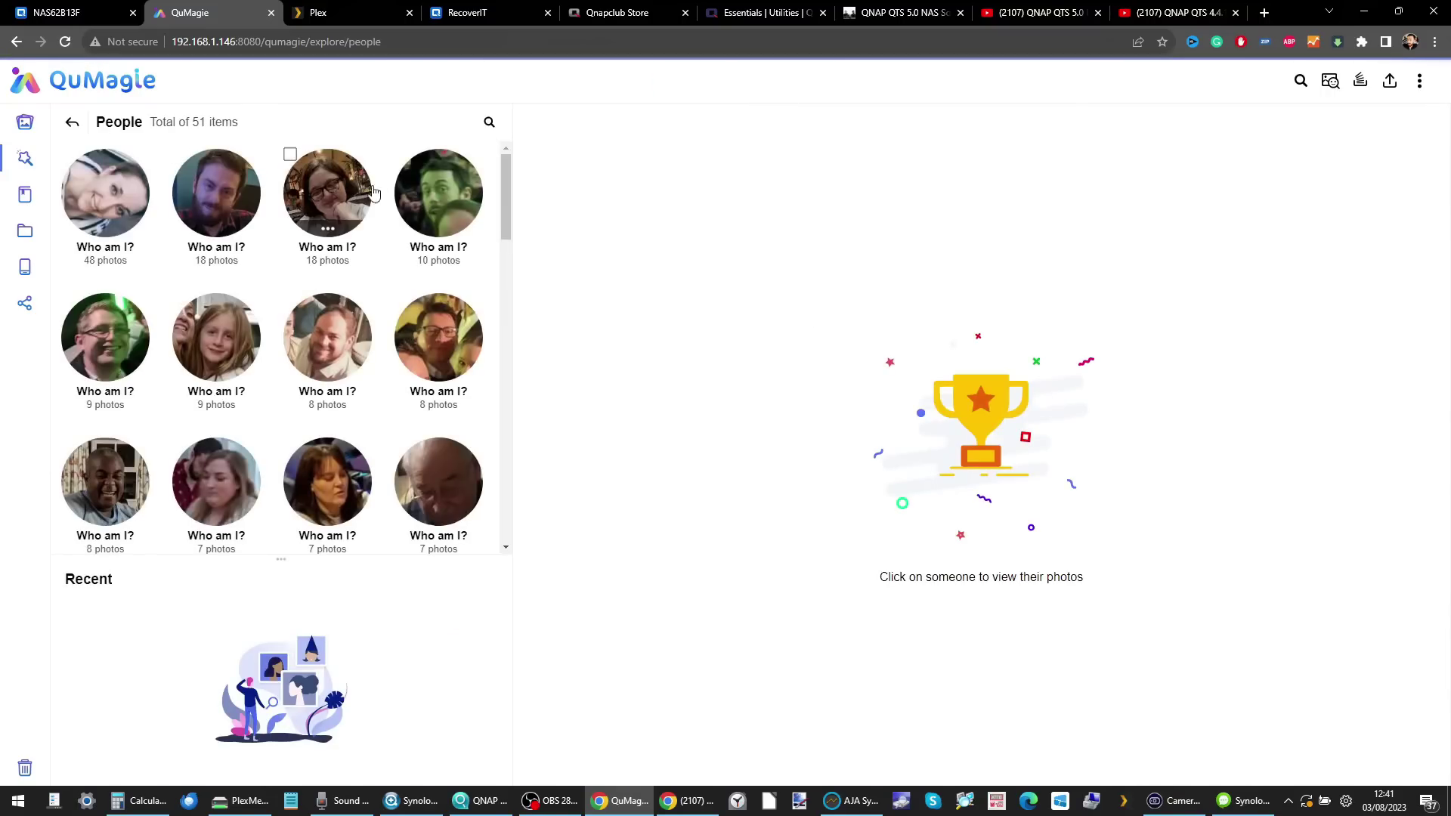
scroll(279, 276, down, 1)
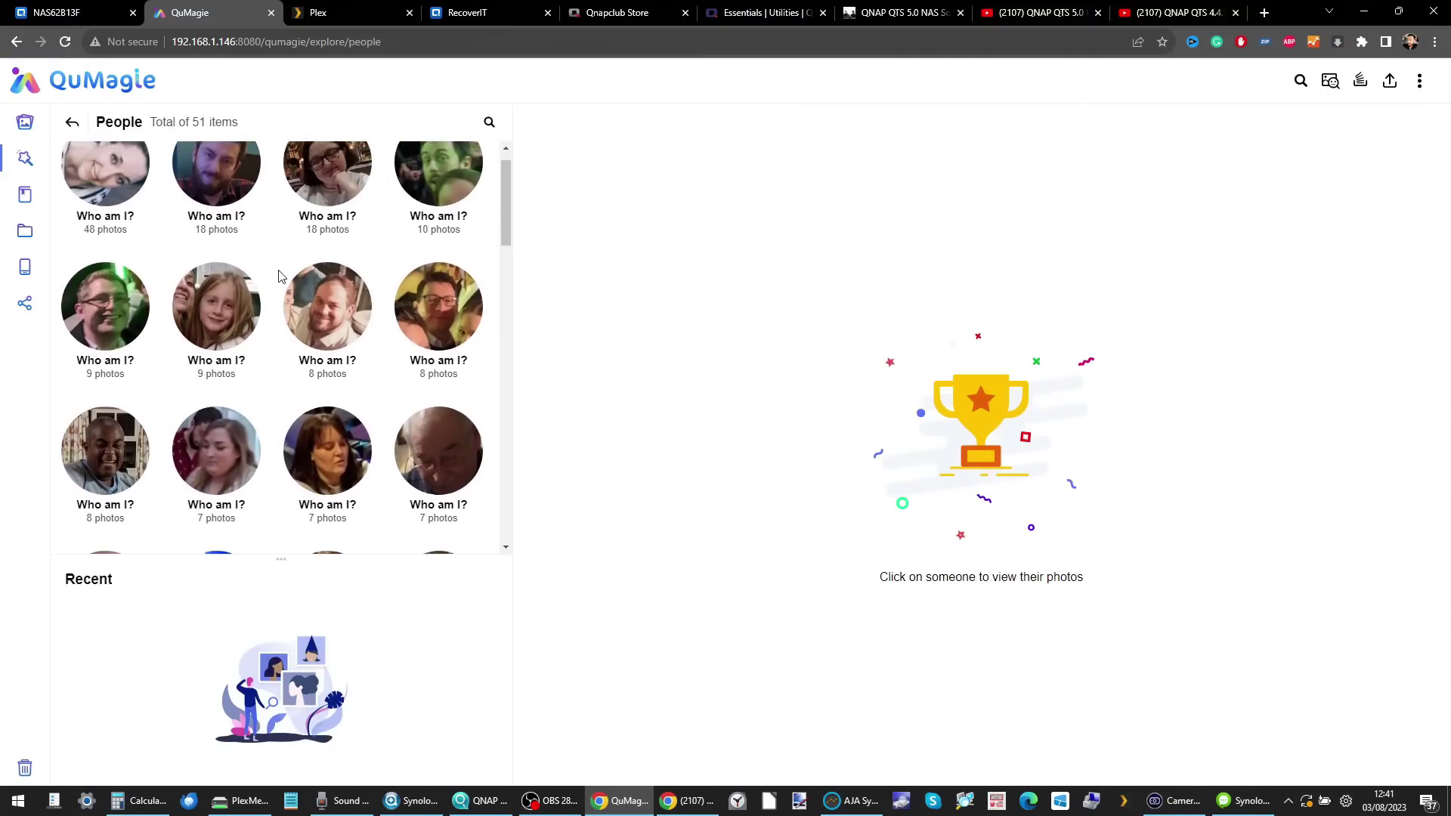
scroll(279, 276, up, 1)
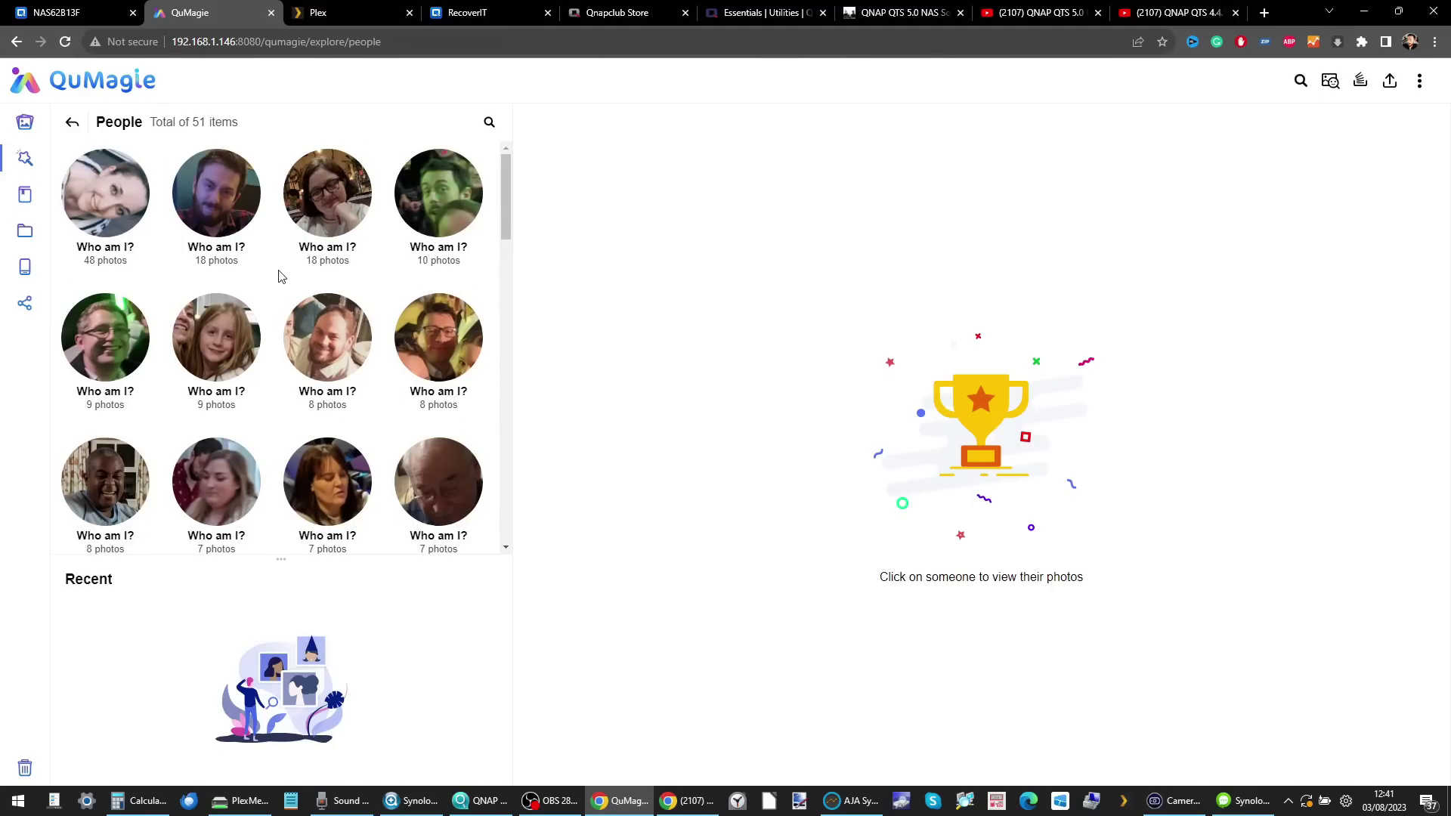
scroll(279, 276, down, 10)
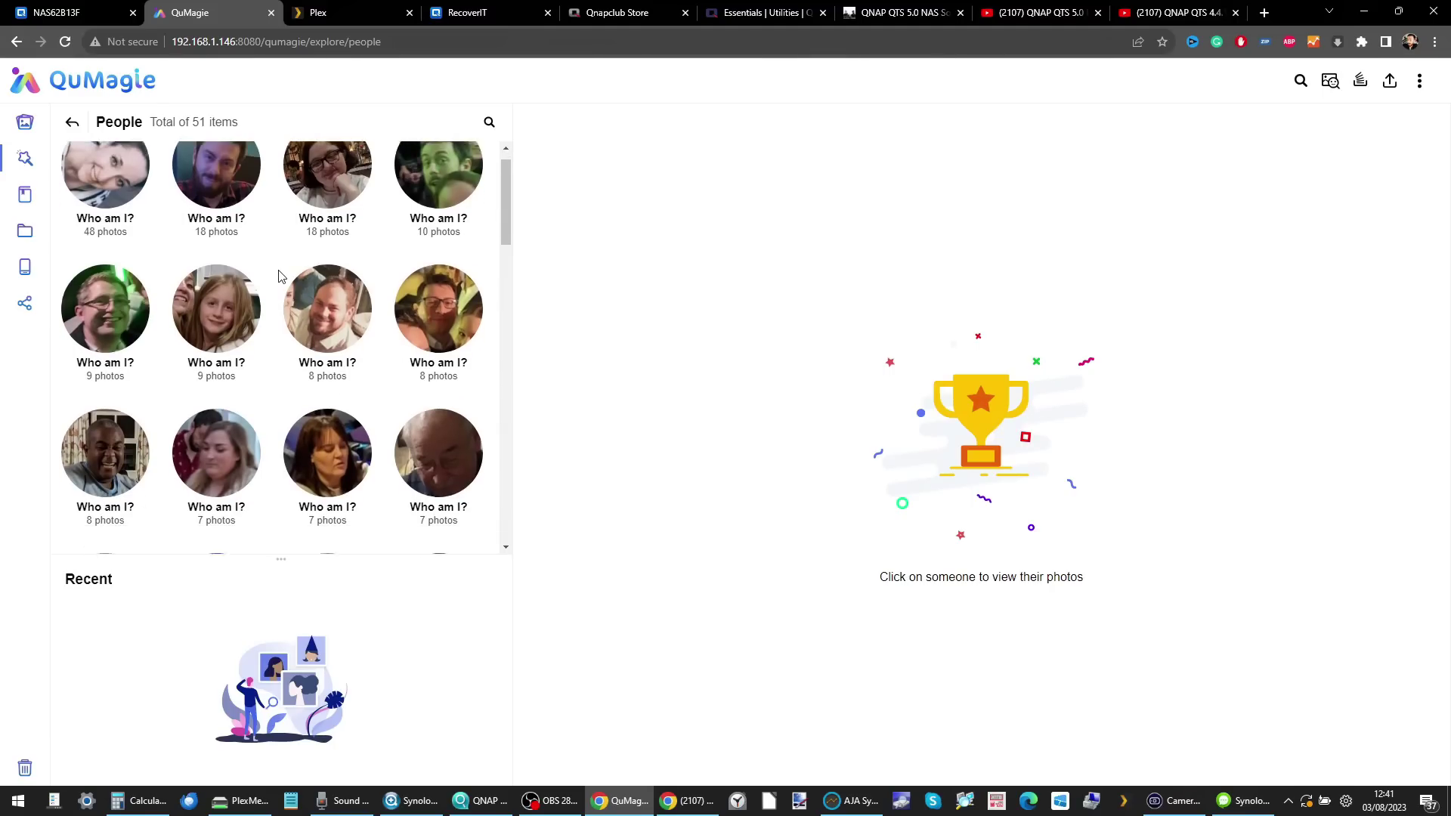
scroll(279, 276, up, 10)
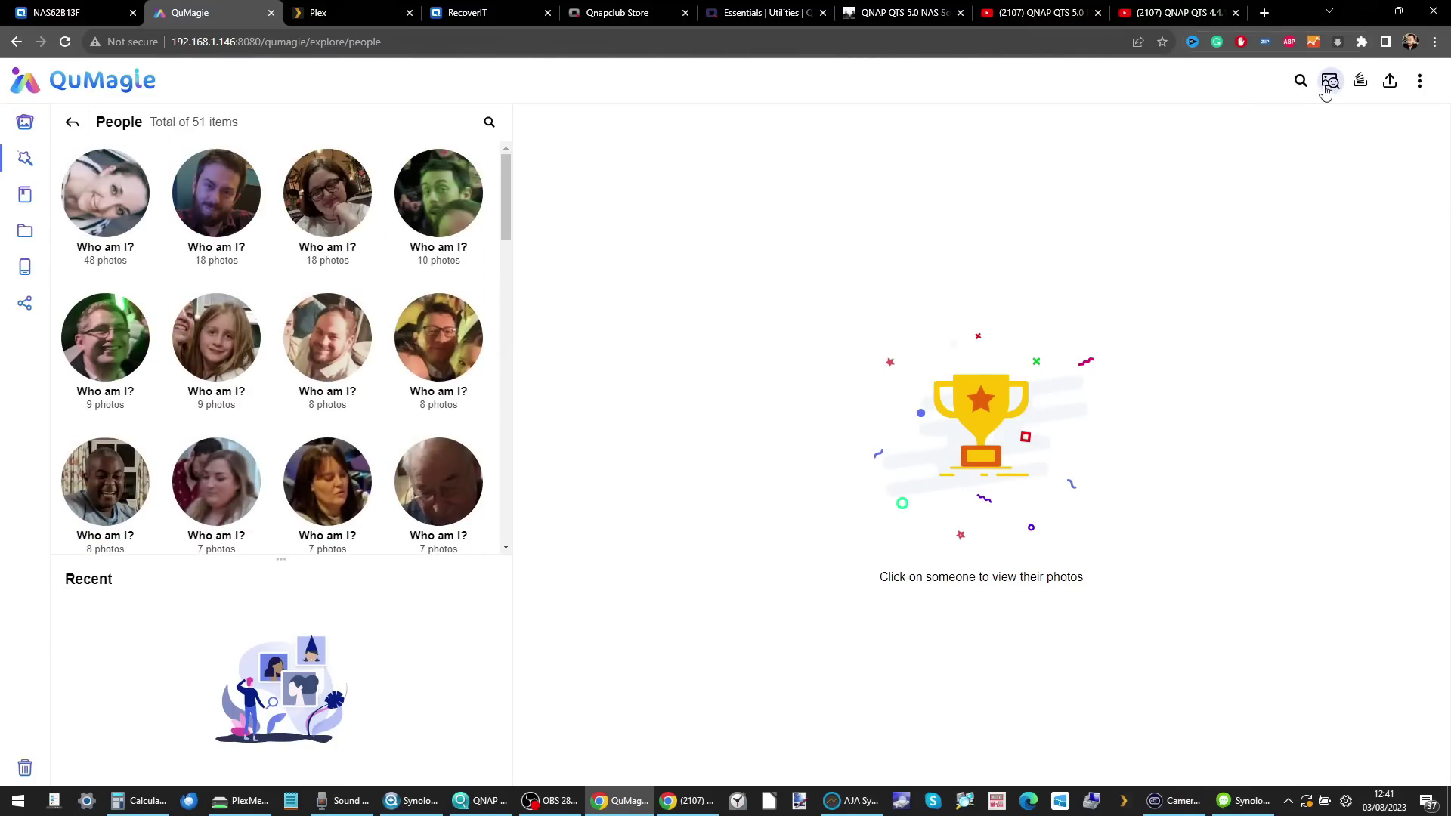
click(1302, 83)
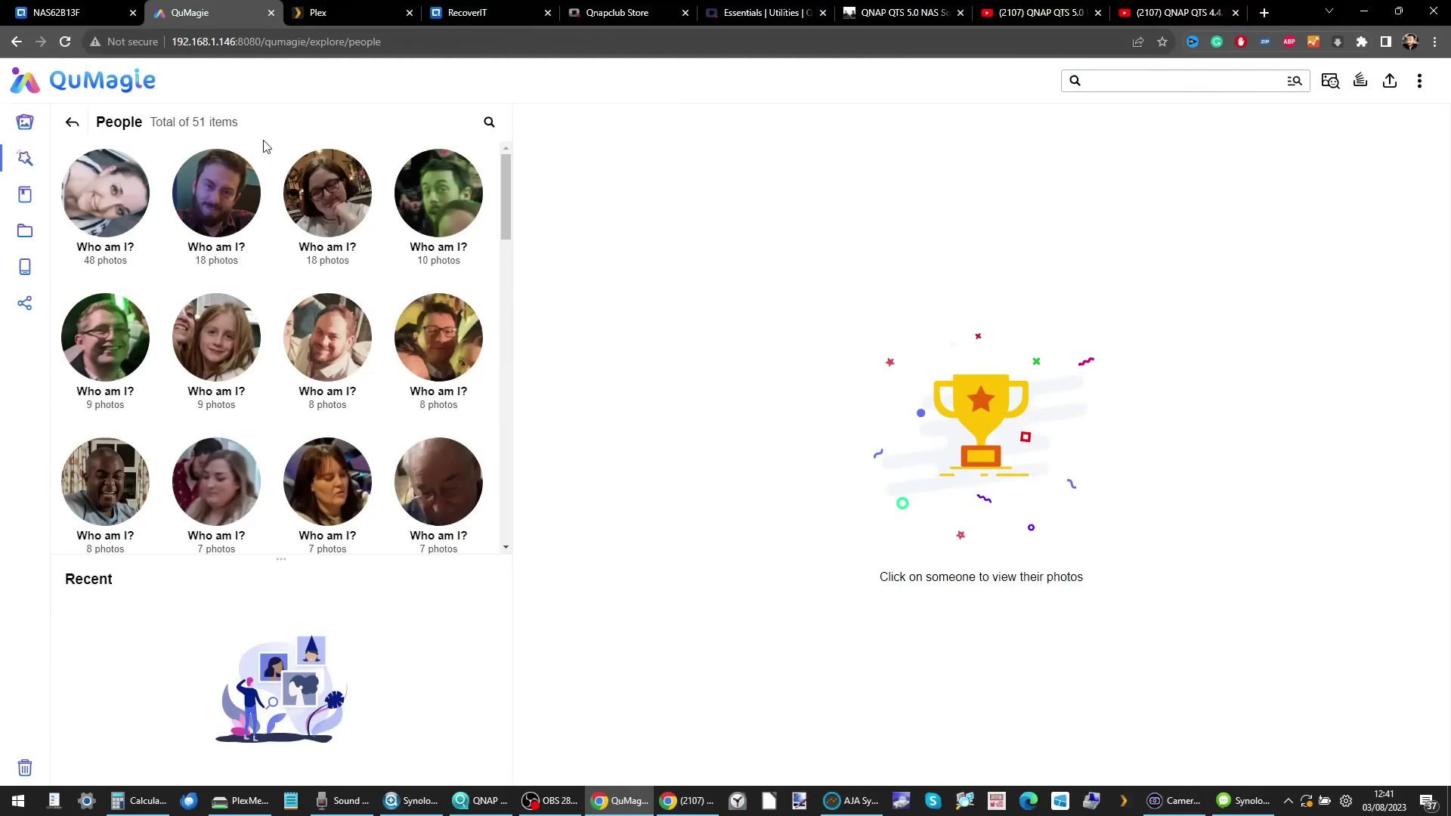
- Go back to Explore and browse the Food category under Things
click(72, 122)
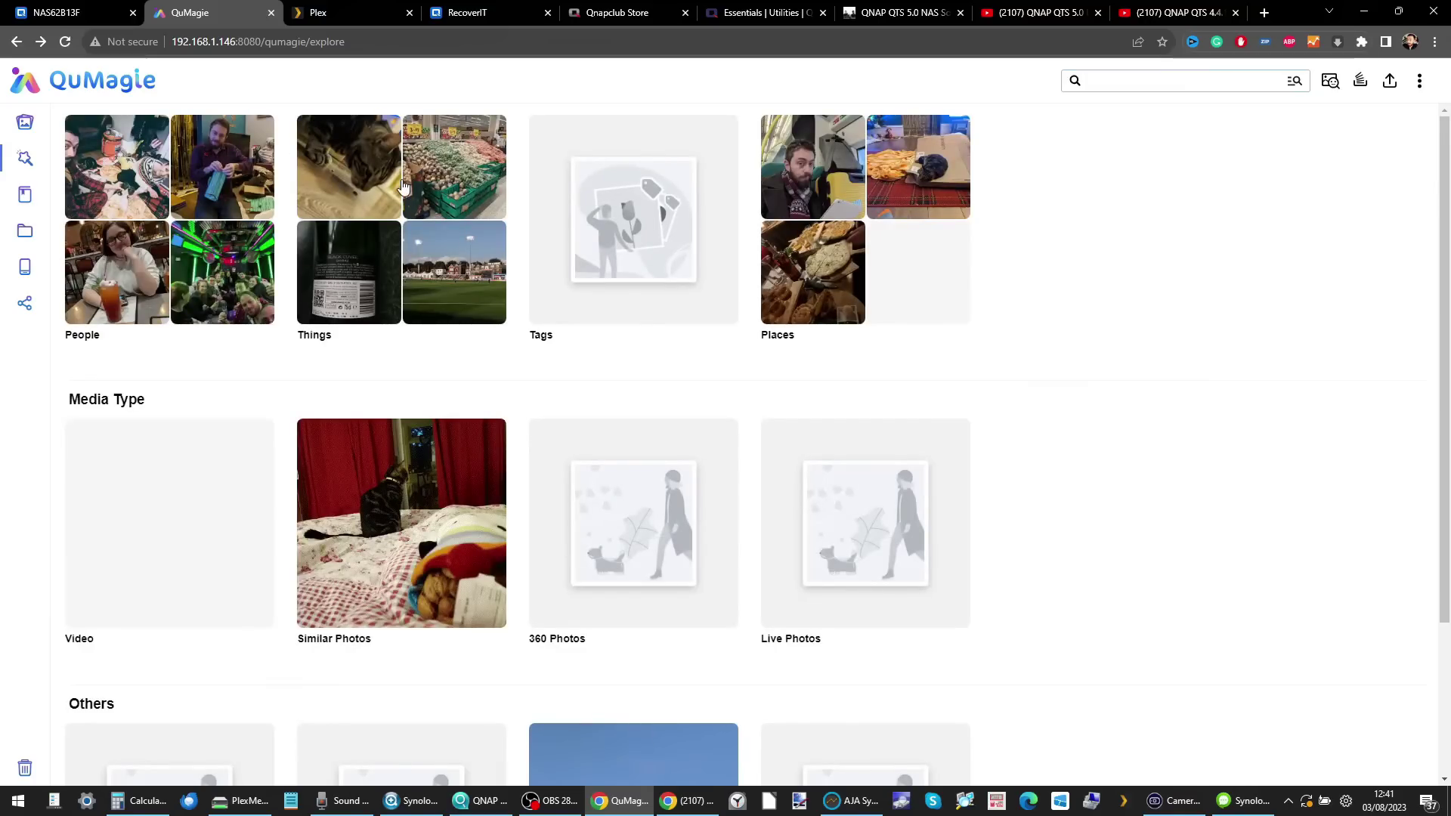
click(311, 286)
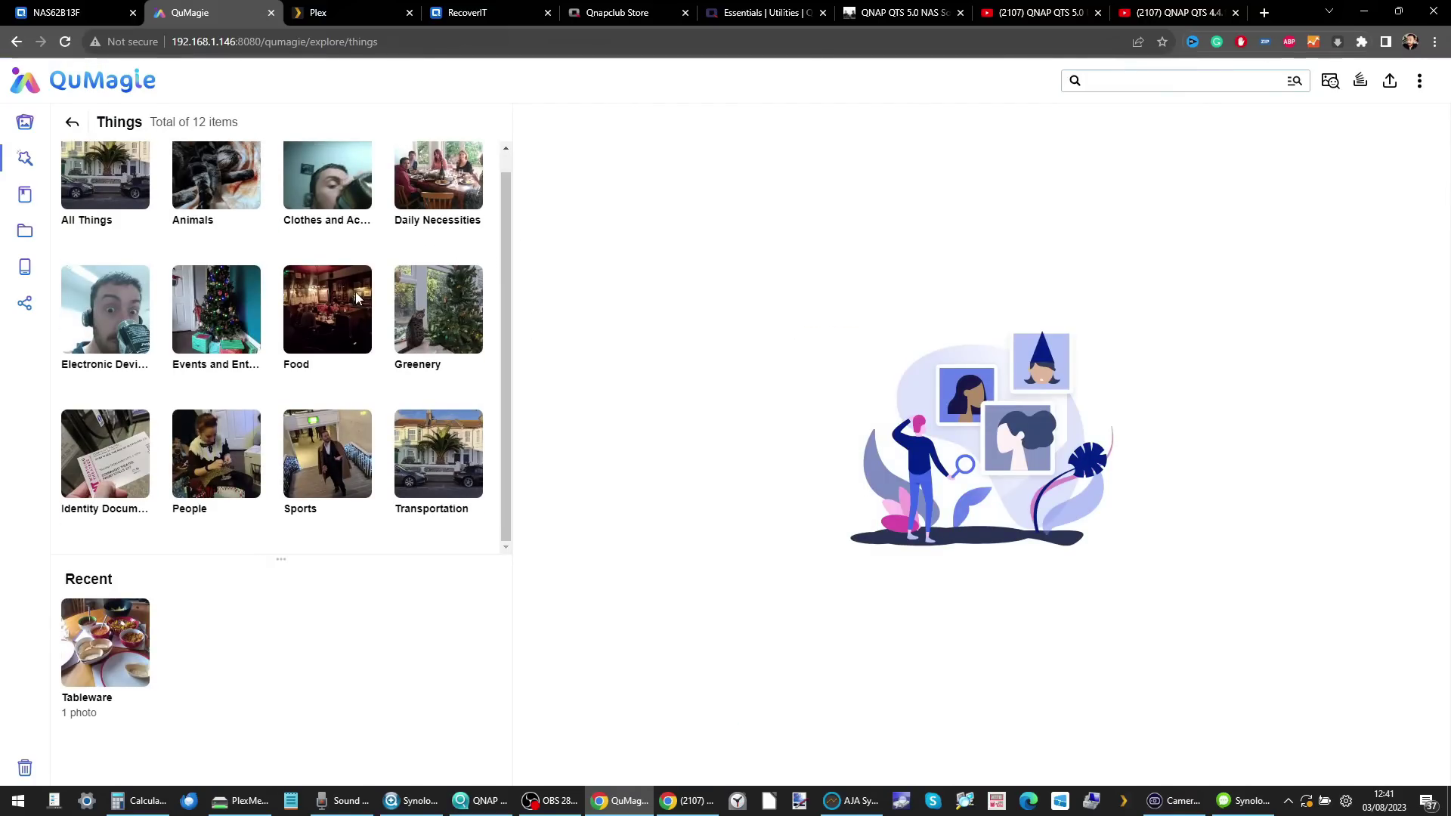
click(337, 305)
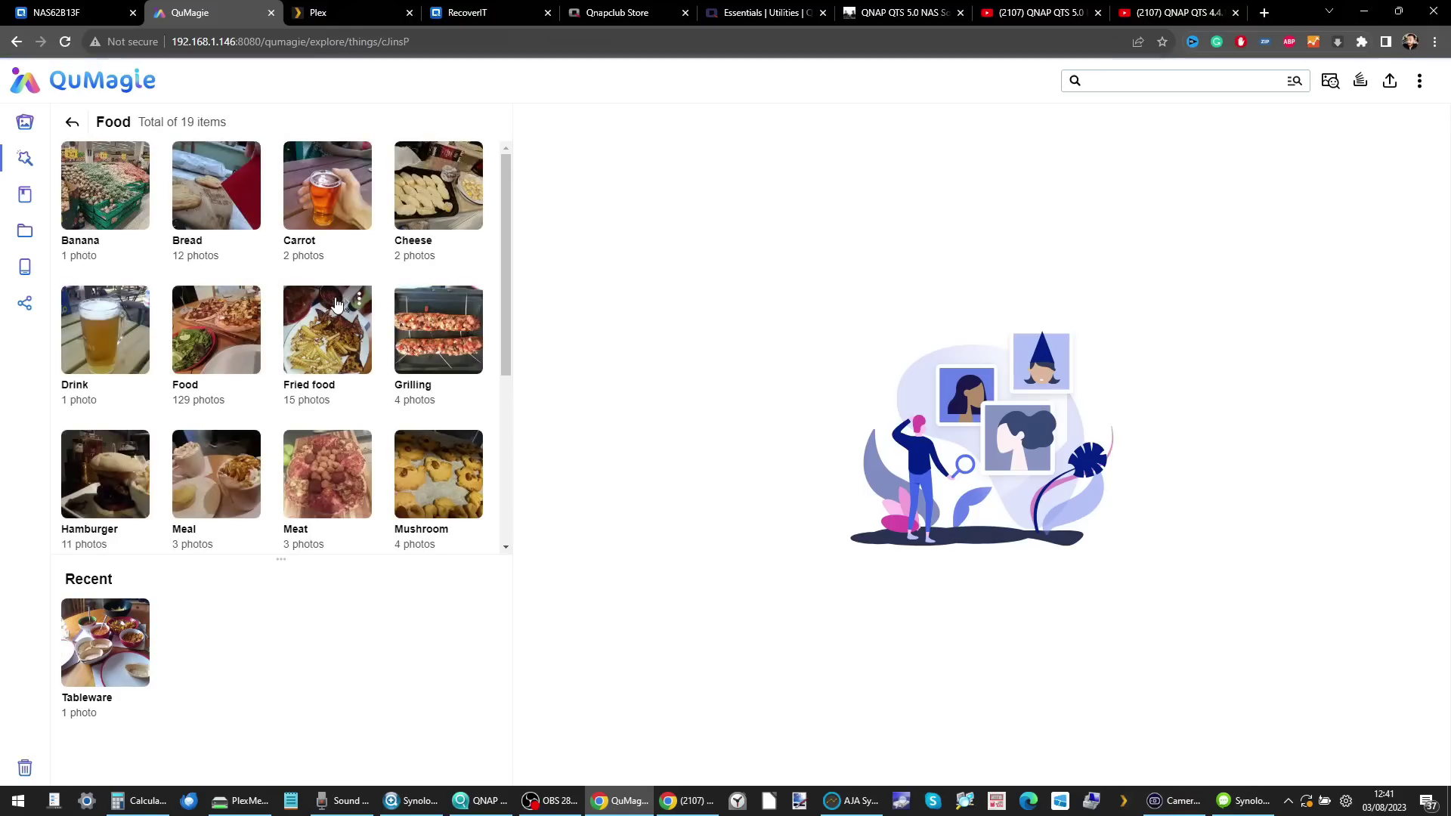
scroll(220, 239, down, 1)
scroll(221, 236, down, 2)
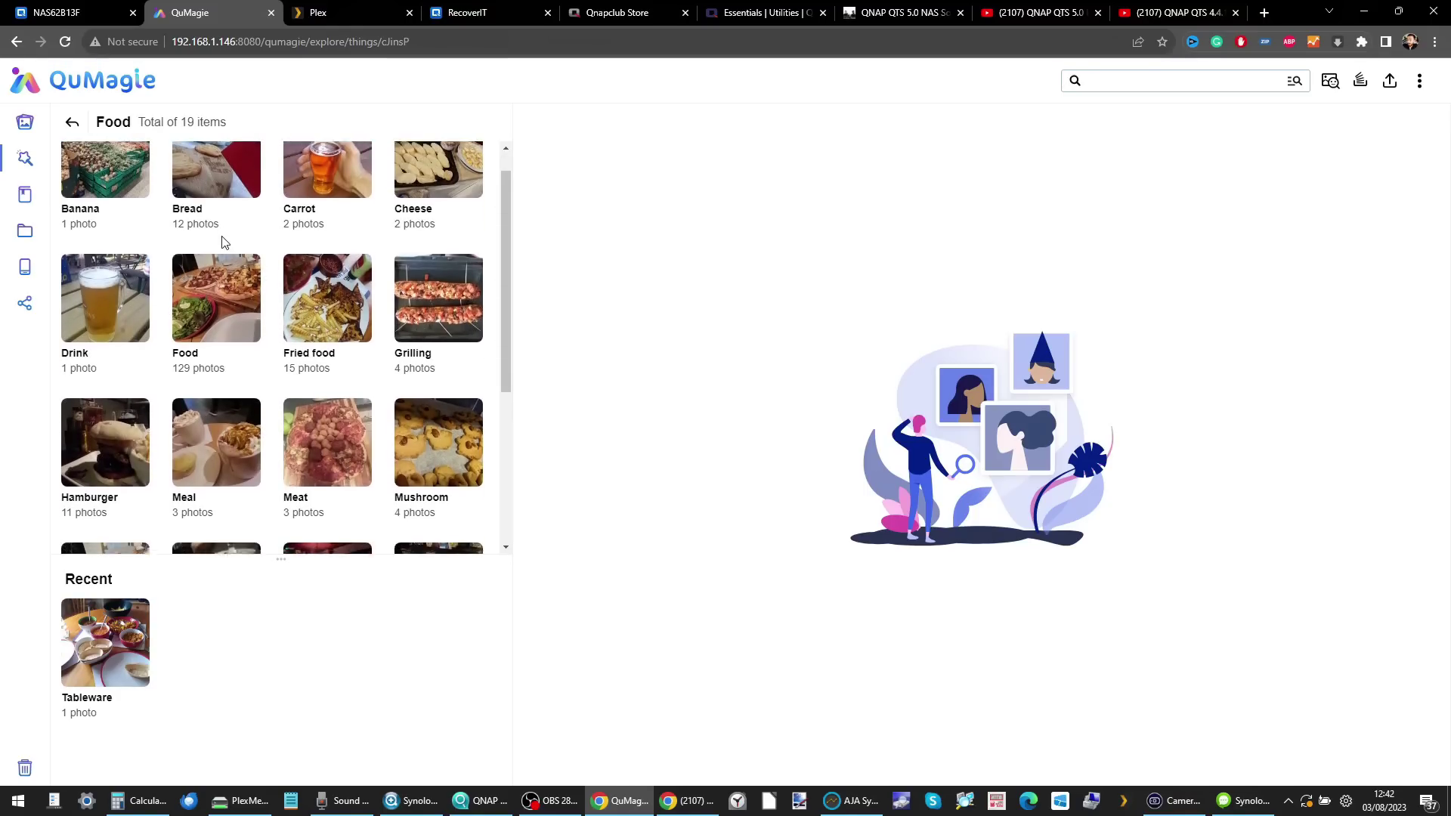
scroll(332, 310, up, 2)
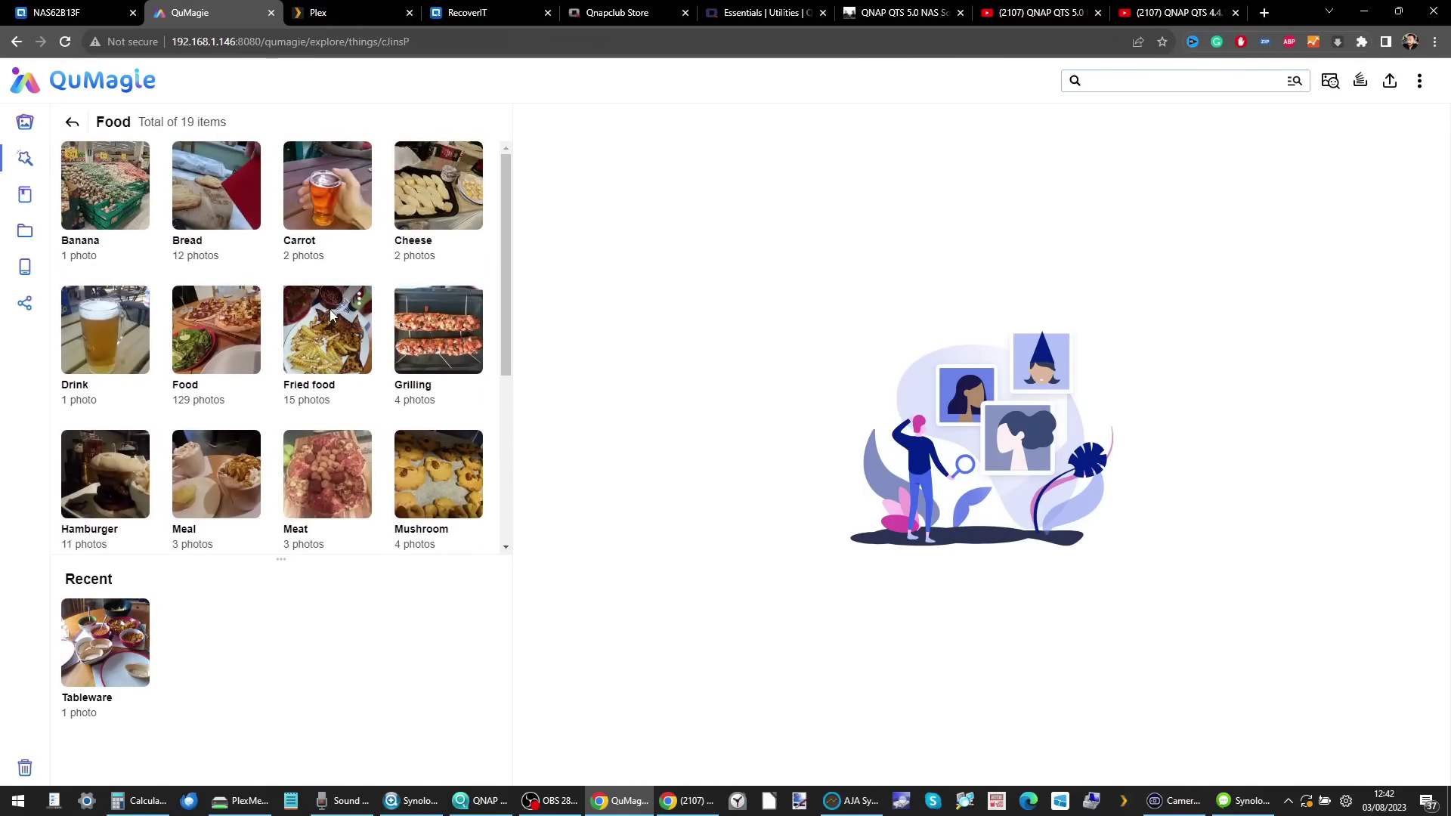
- Look through the photos grouped under Fried food
click(330, 316)
scroll(829, 257, down, 3)
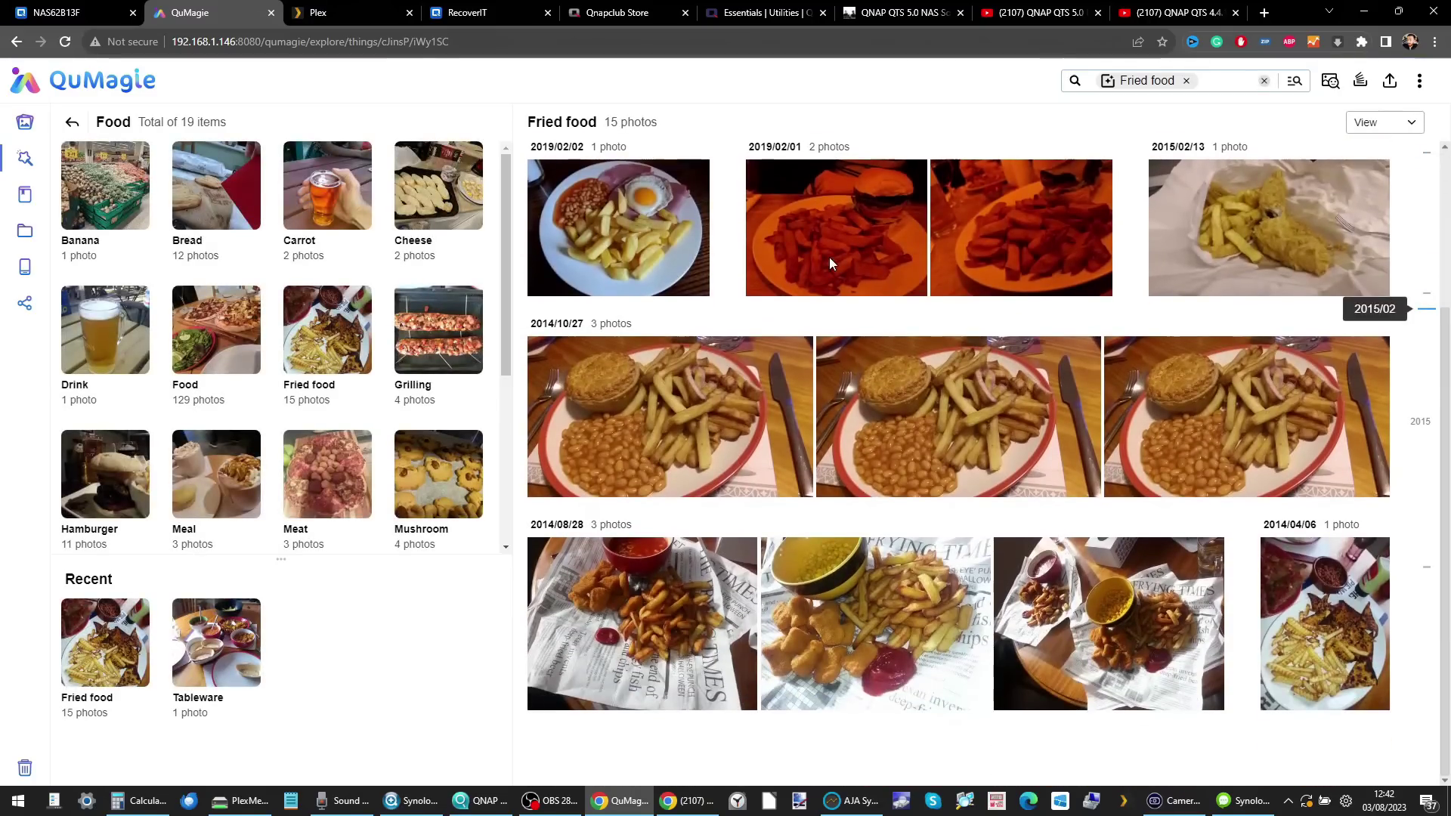
scroll(1115, 250, up, 3)
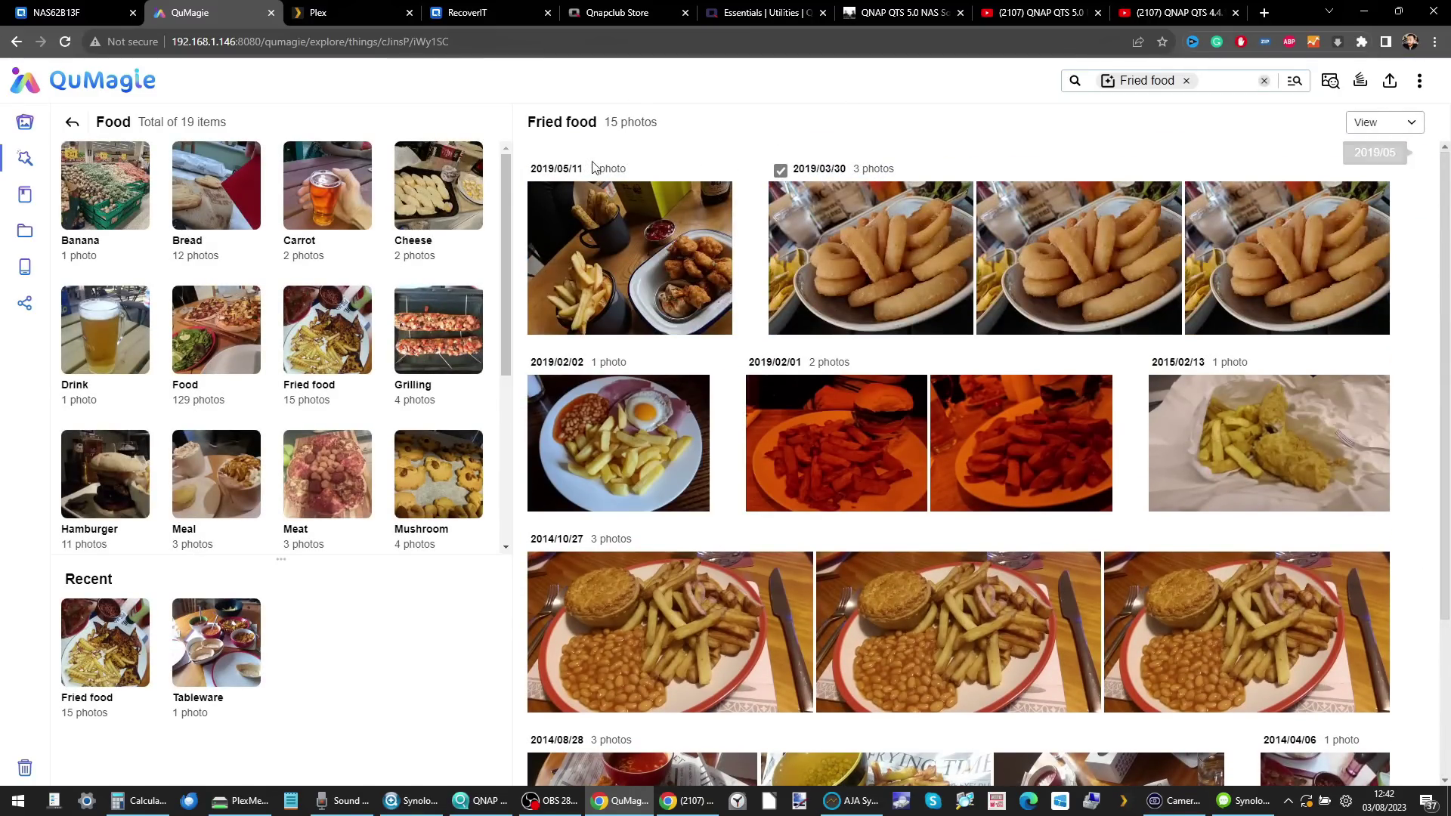
- Select the Fried food photos dated 2019/05/11, 2019/02/01 and 2019/02/02, plus the third photo each from 2014/10/27 and 2014/08/28
click(539, 195)
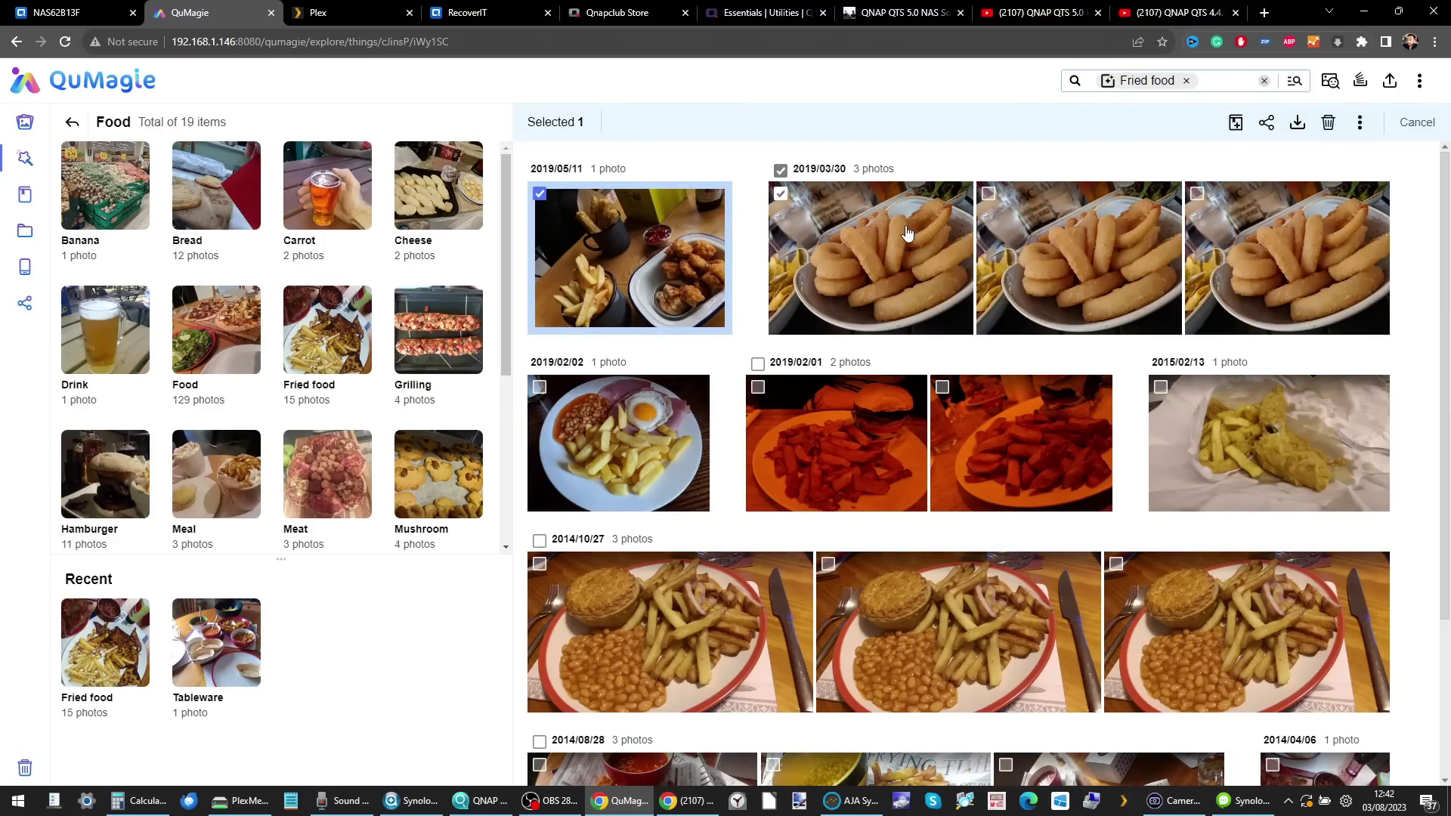
click(758, 365)
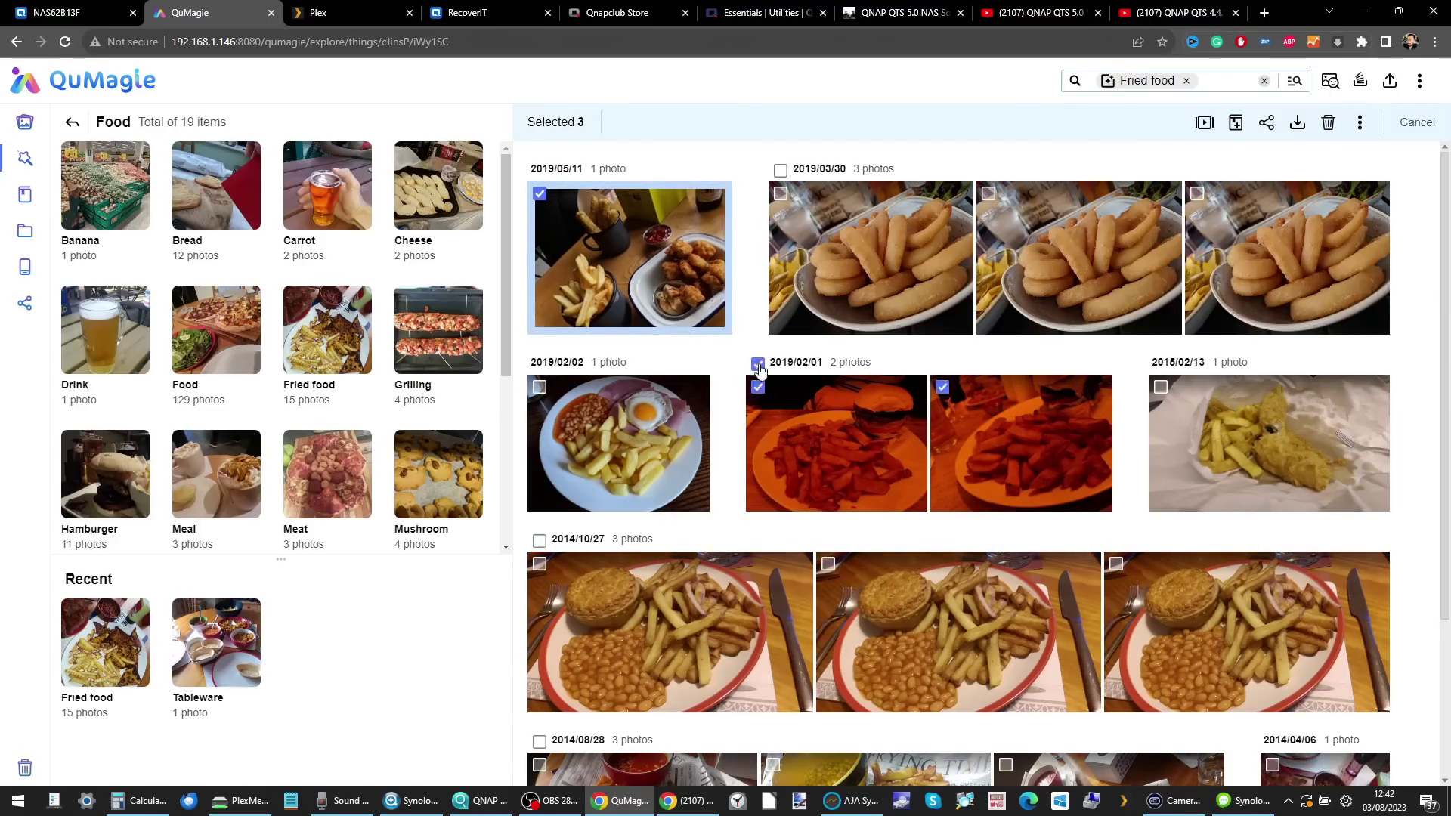
click(538, 387)
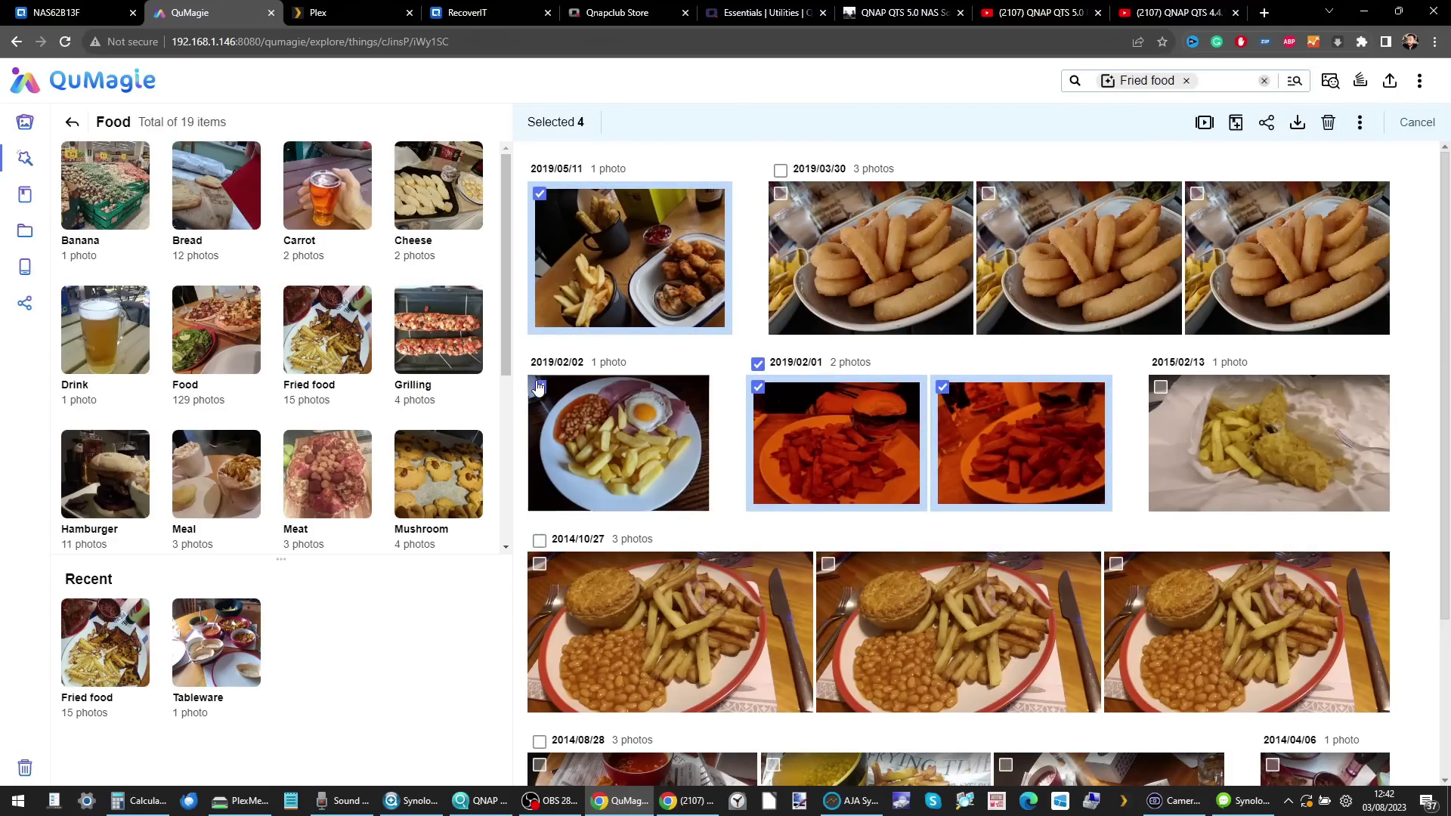
click(1117, 564)
scroll(1119, 563, down, 3)
click(1006, 549)
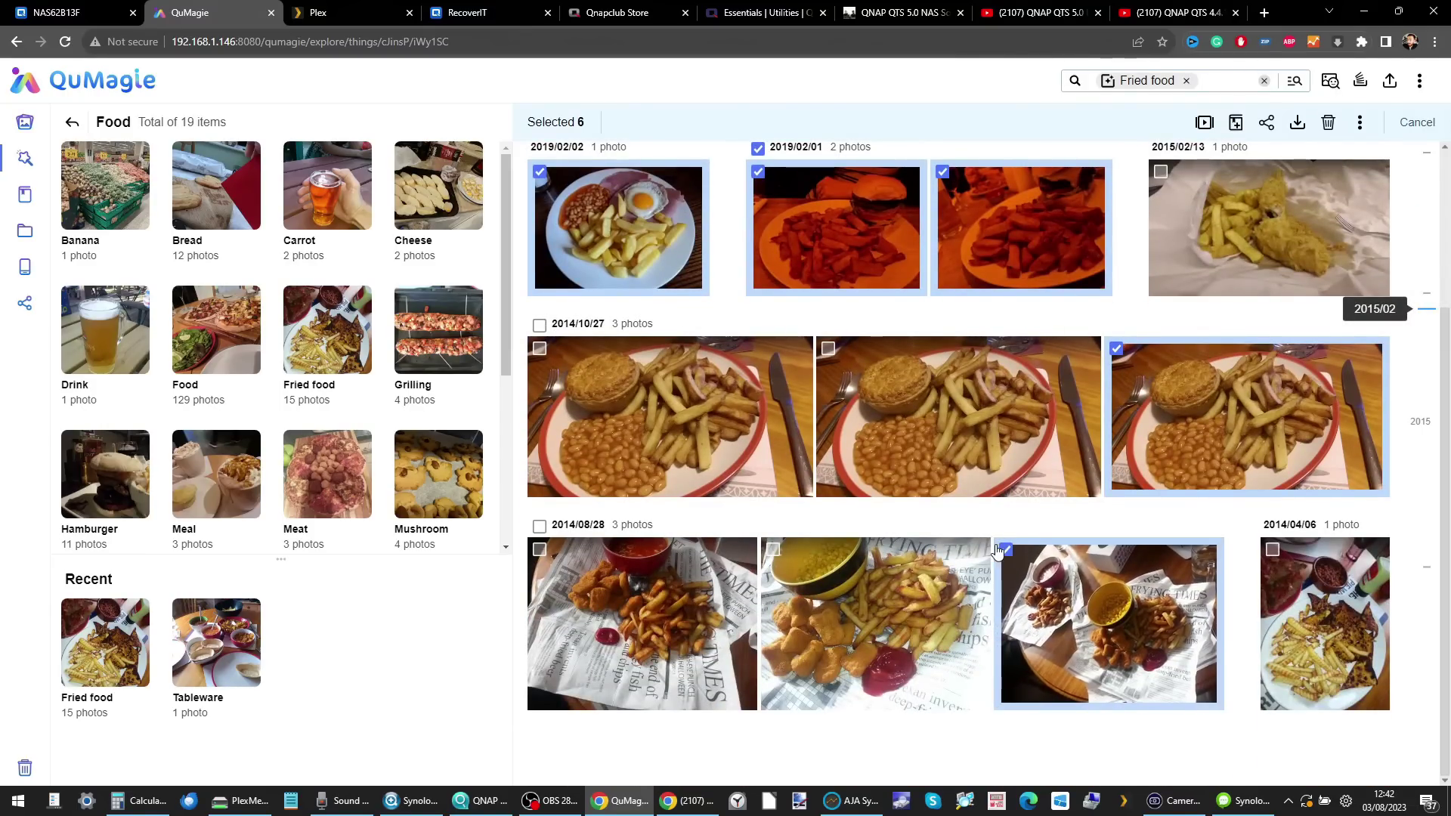
- View the extra actions and the Share settings for the selected photos, and close them without sharing
click(1360, 123)
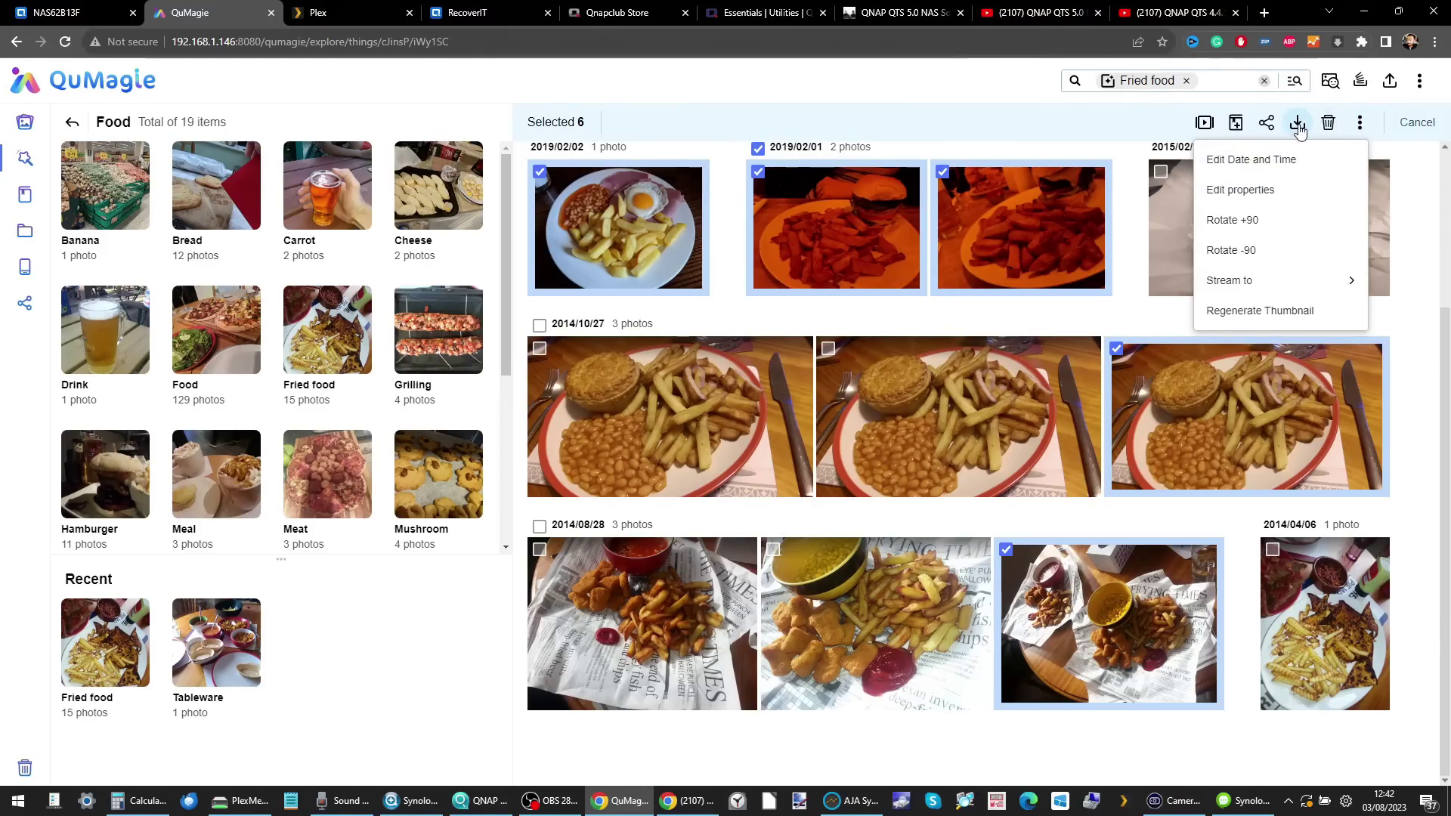
click(1267, 124)
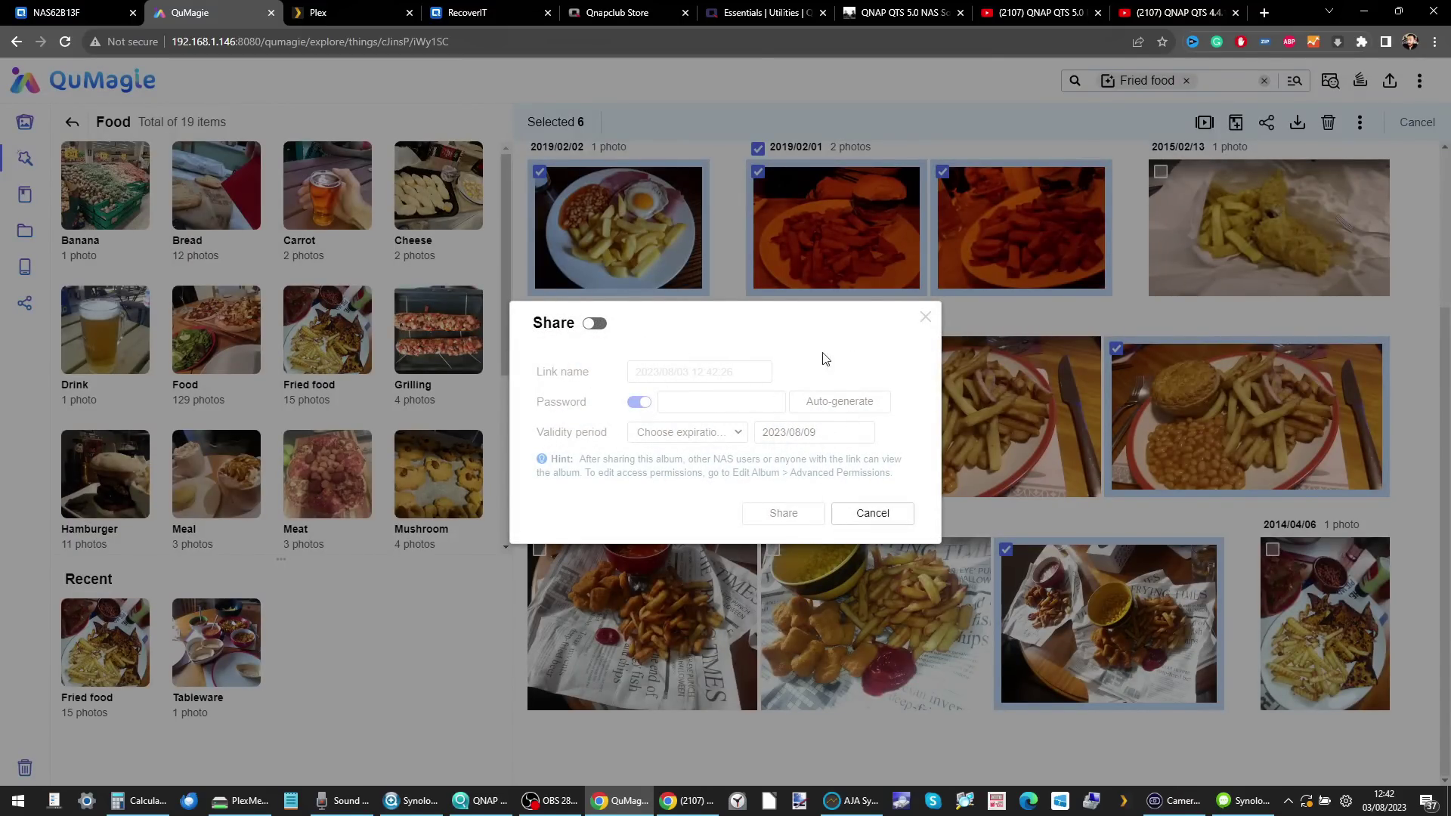
click(927, 318)
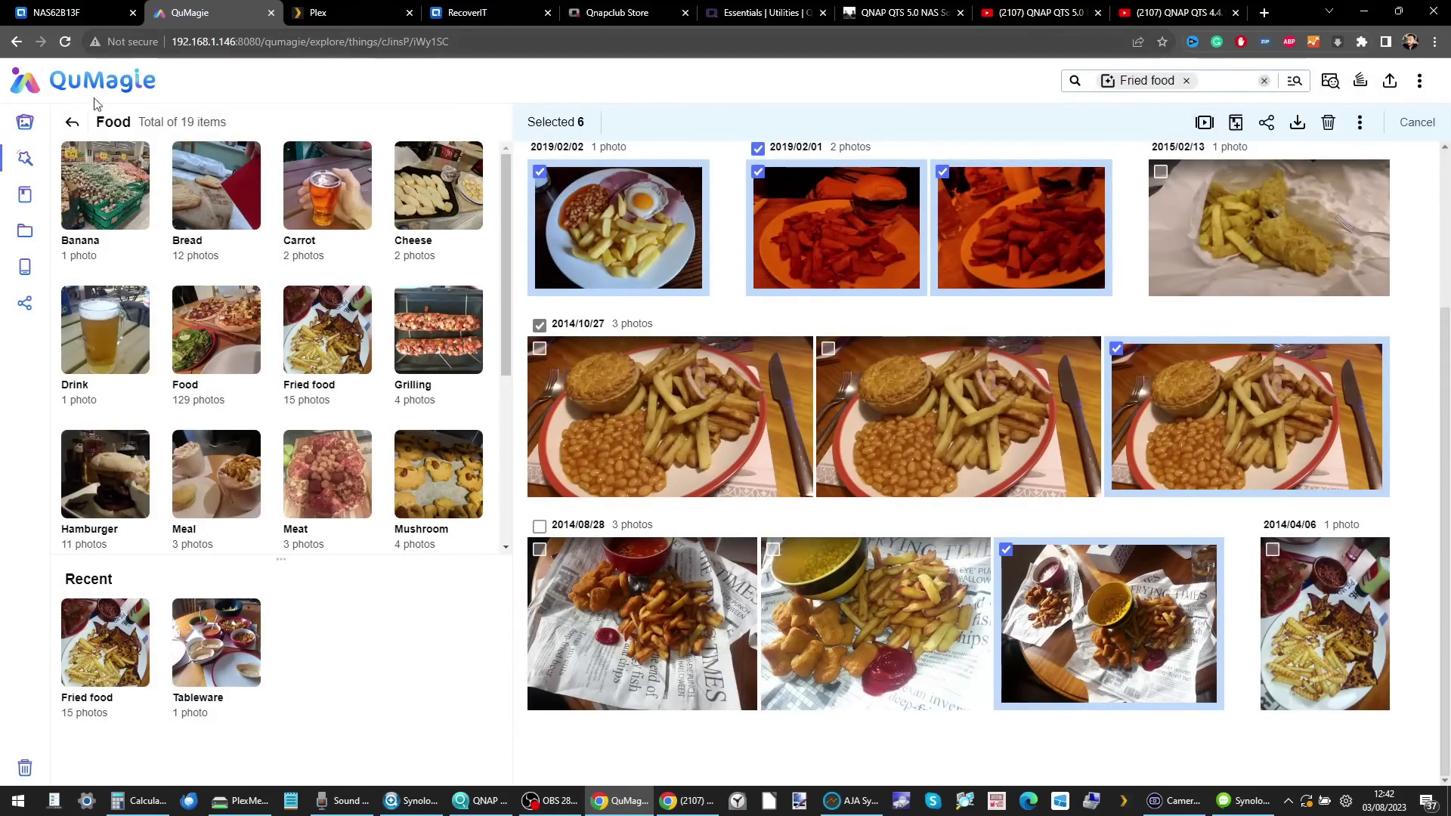
- Leave the Fried food photos and browse all media files in the QuMagie Gallery down to December 2019
click(73, 123)
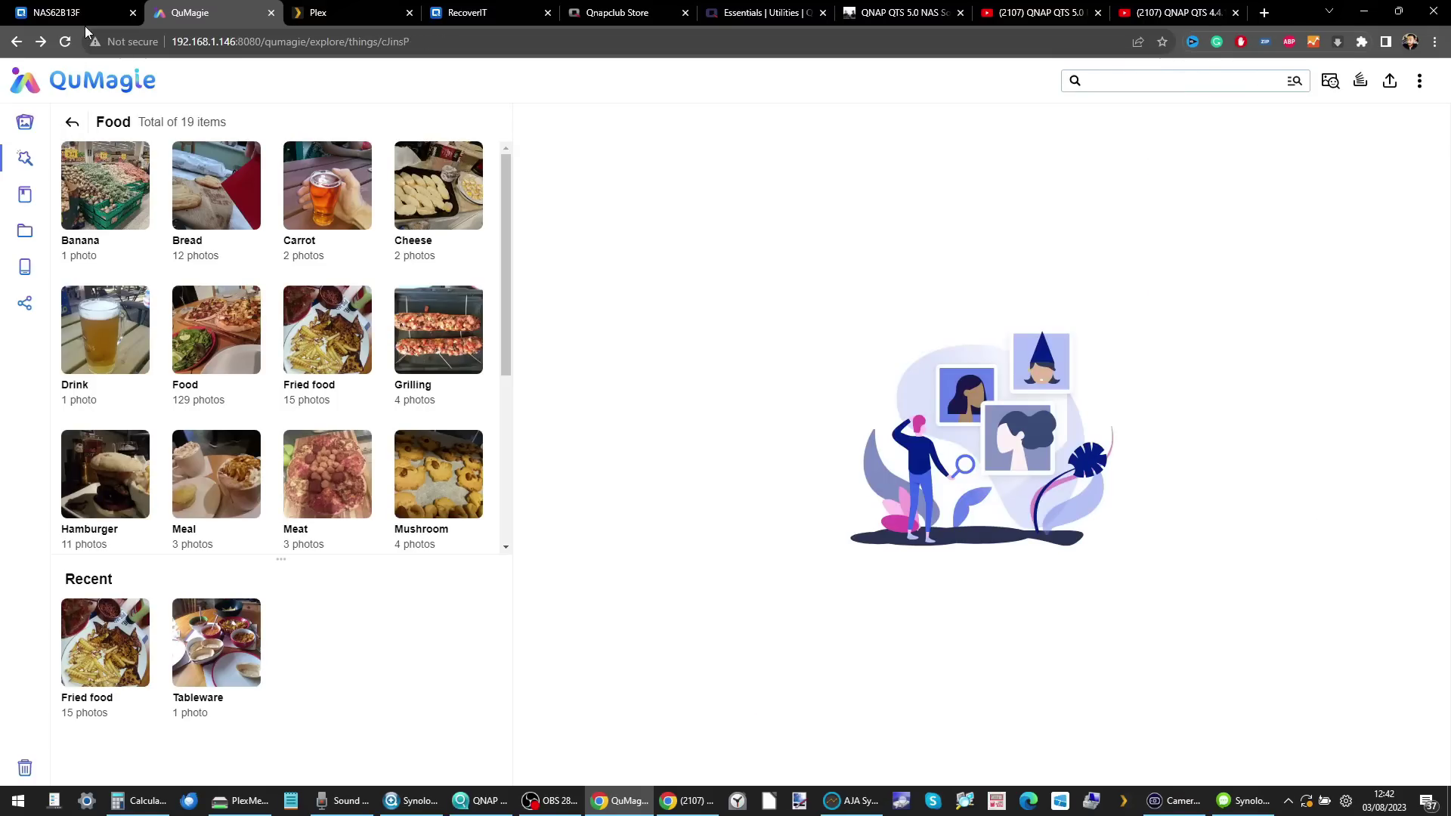
click(23, 121)
scroll(703, 239, down, 20)
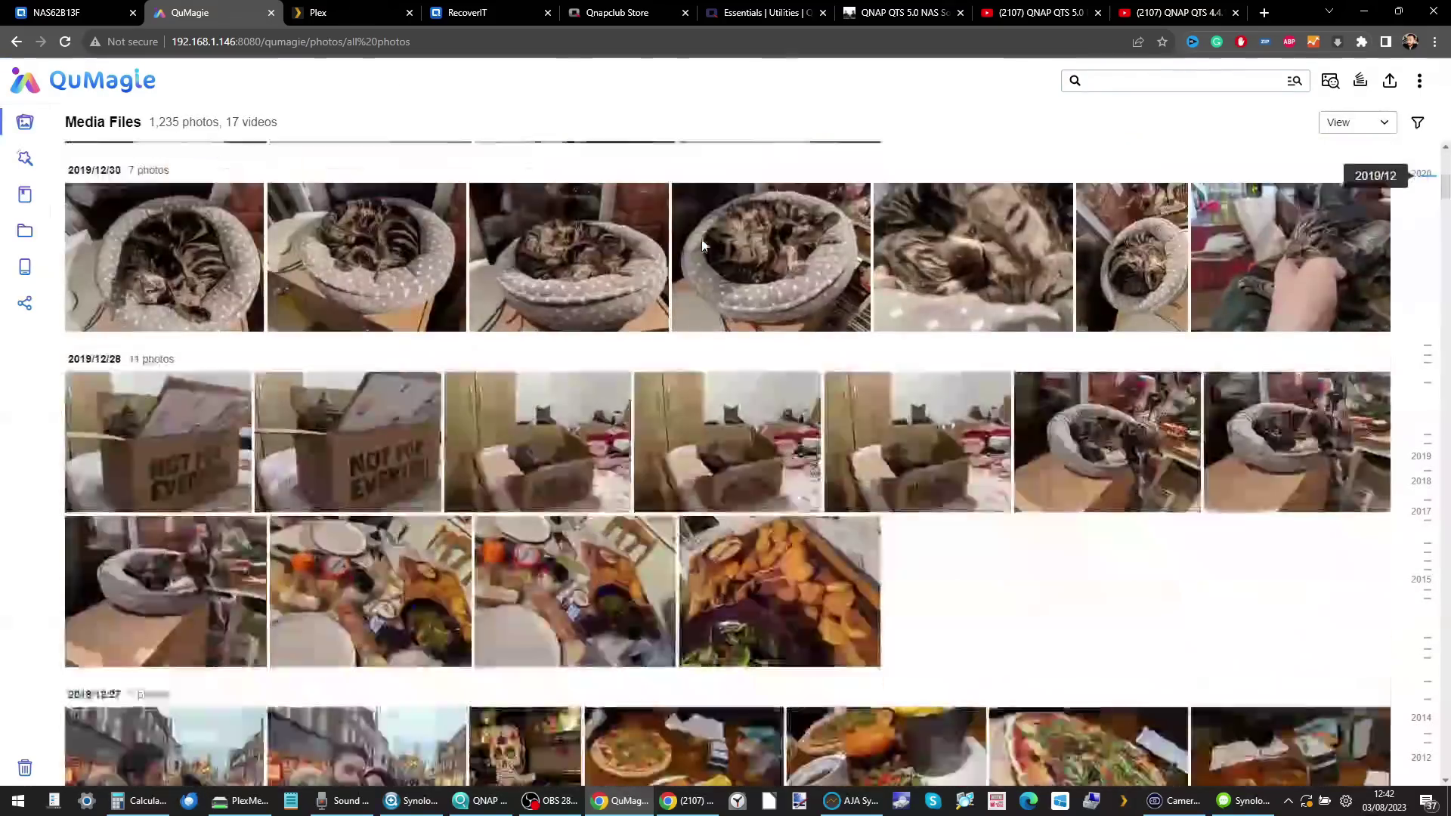
scroll(701, 239, down, 5)
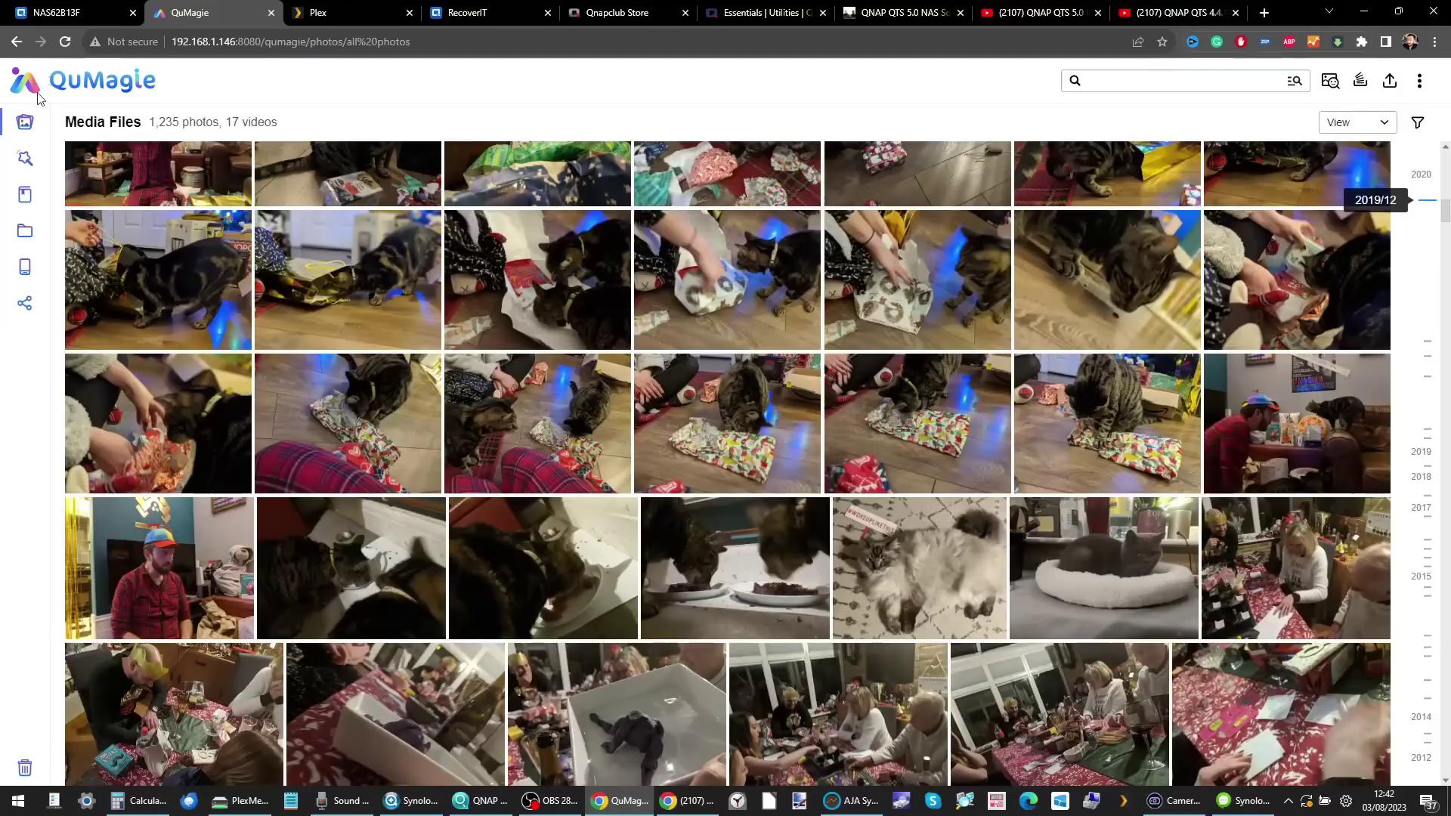
mouse_move(79, 7)
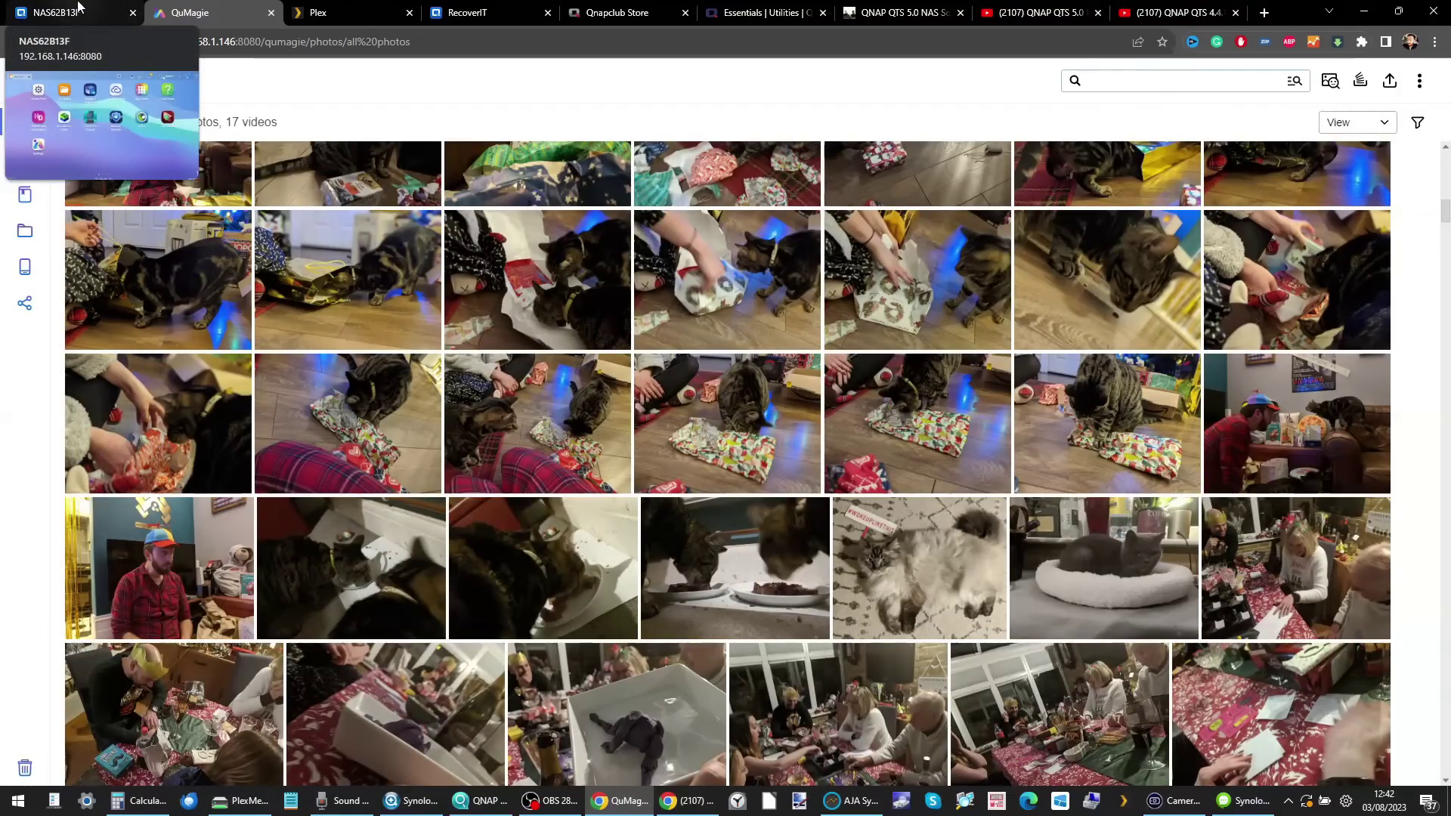
- Go from QuMagie to the desktop of the QTS NAS at 192.168.1.211 and open its App Center
click(83, 7)
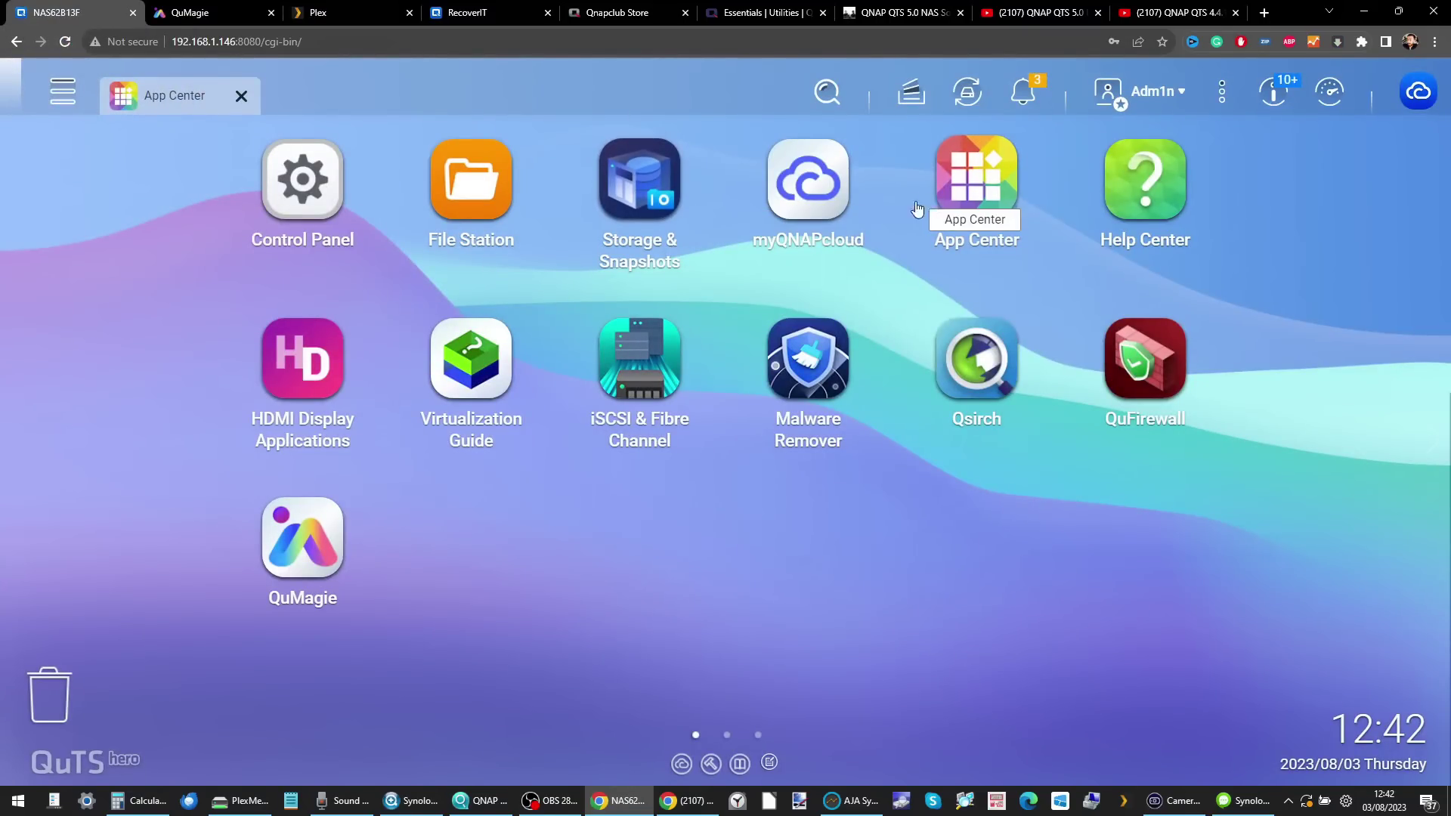
click(318, 12)
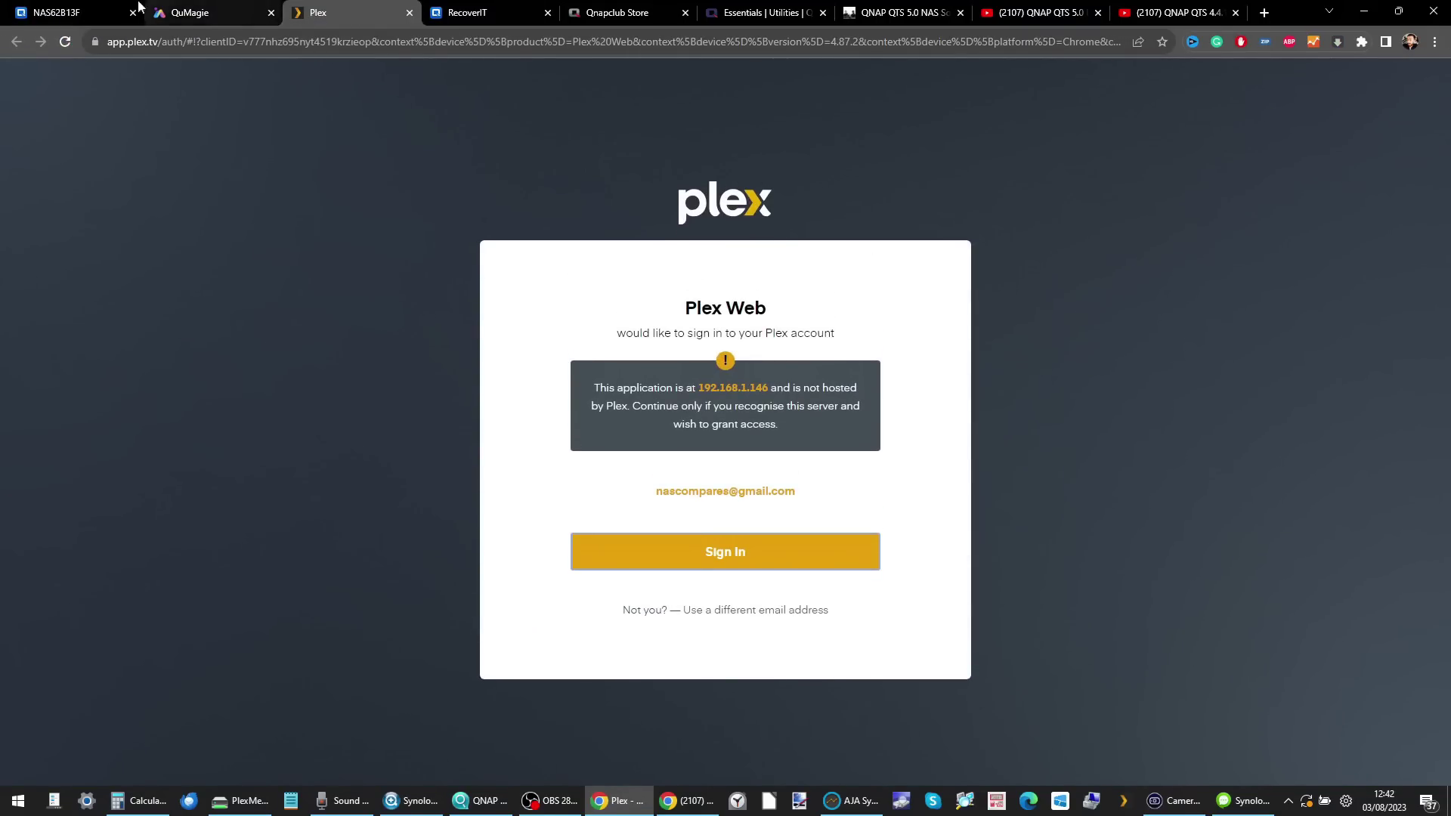
click(83, 9)
click(522, 11)
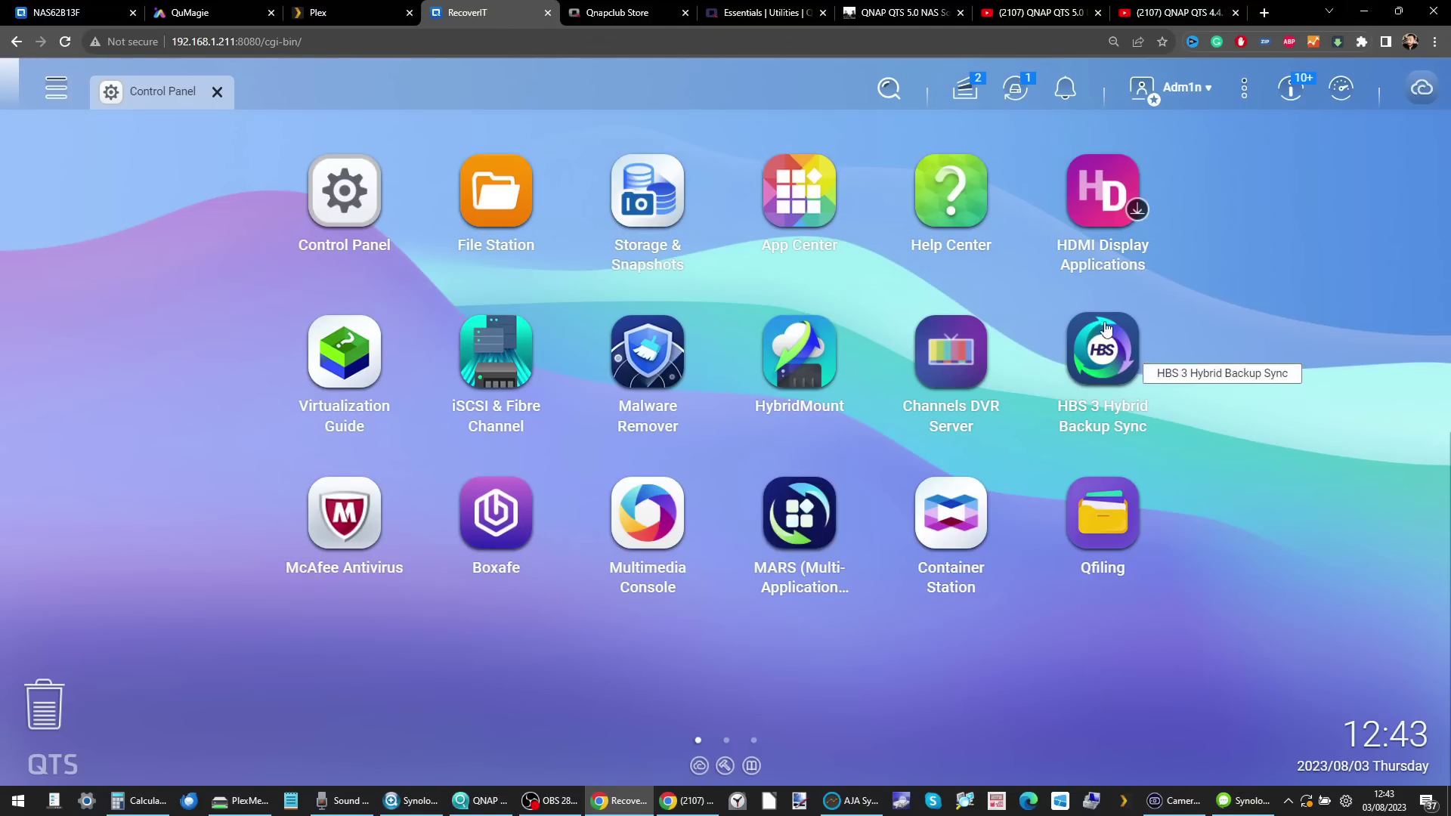
click(790, 180)
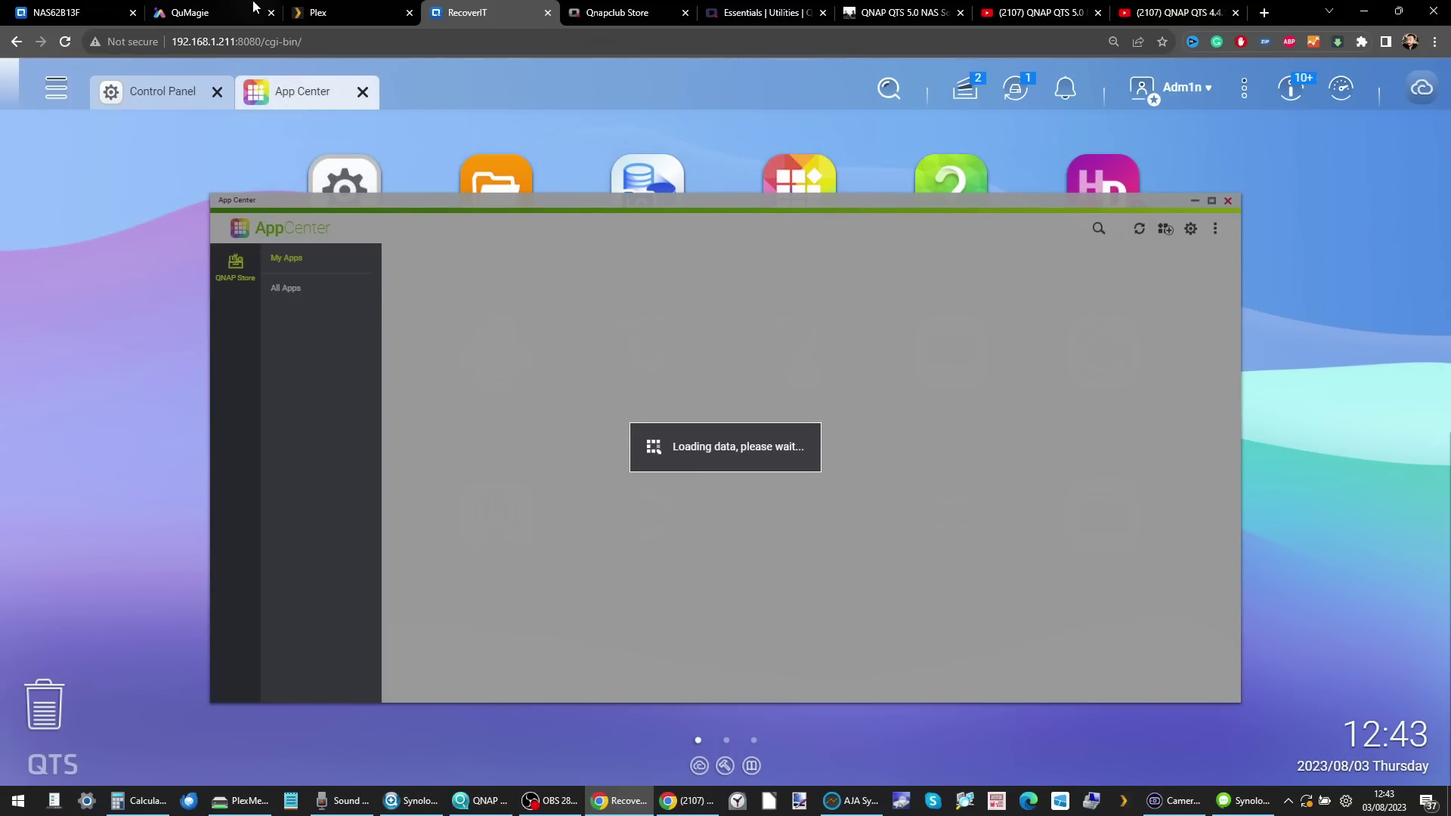
- Bring up App Center on the QuTS hero NAS, look through its installed QNAP Store apps, and check the QTS NAS's App Center
click(83, 7)
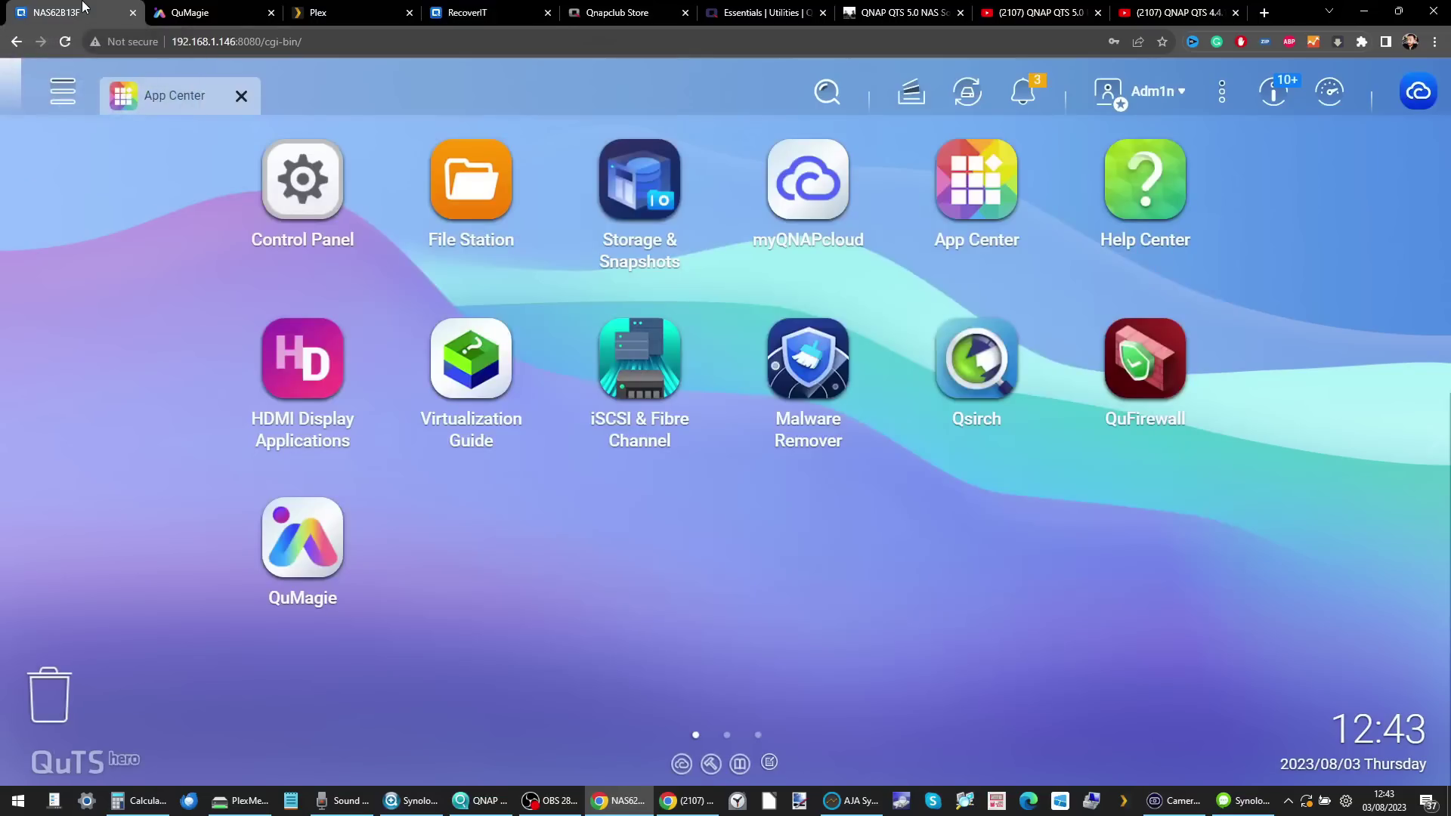
click(170, 95)
click(193, 257)
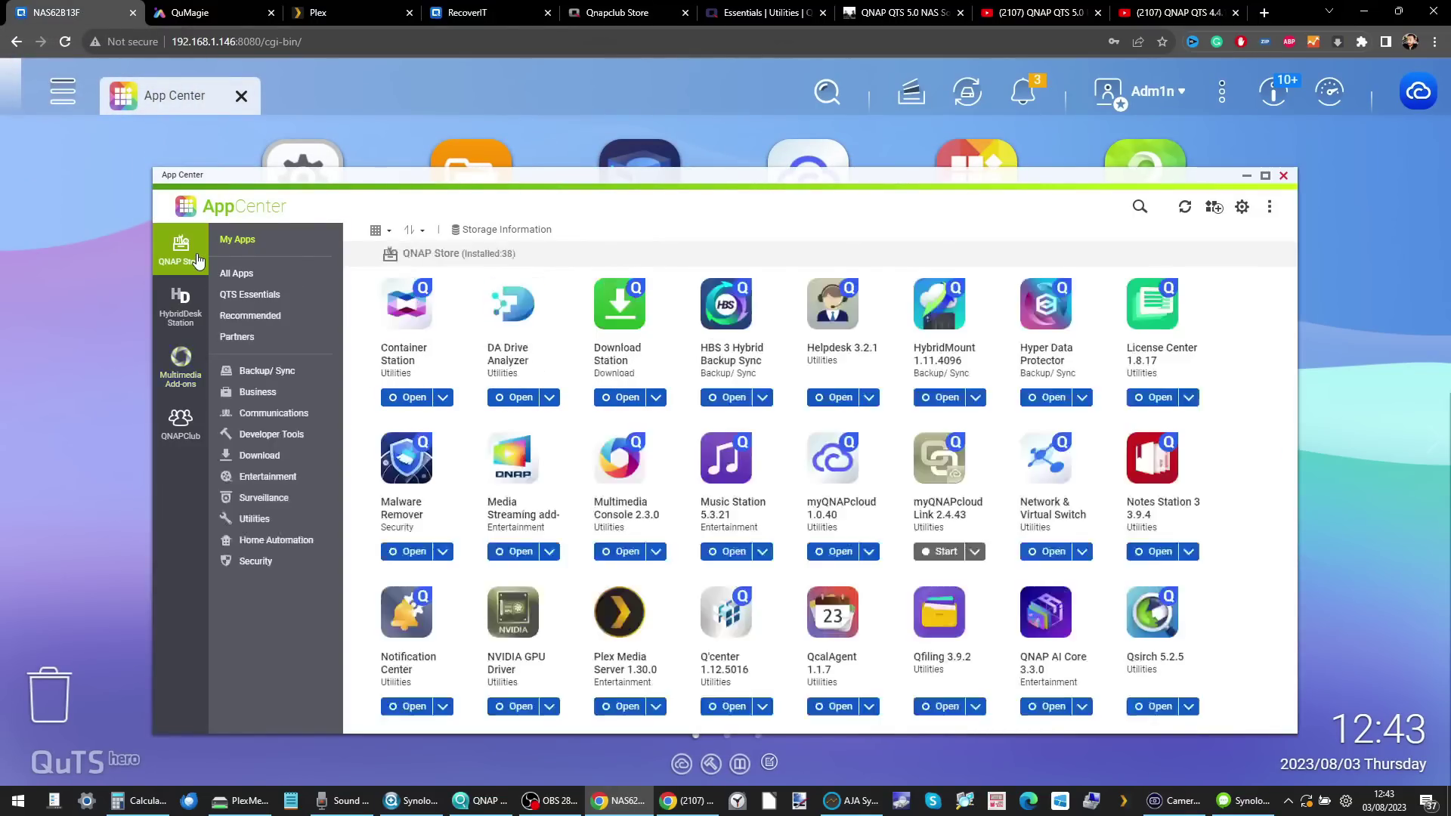
scroll(563, 331, down, 2)
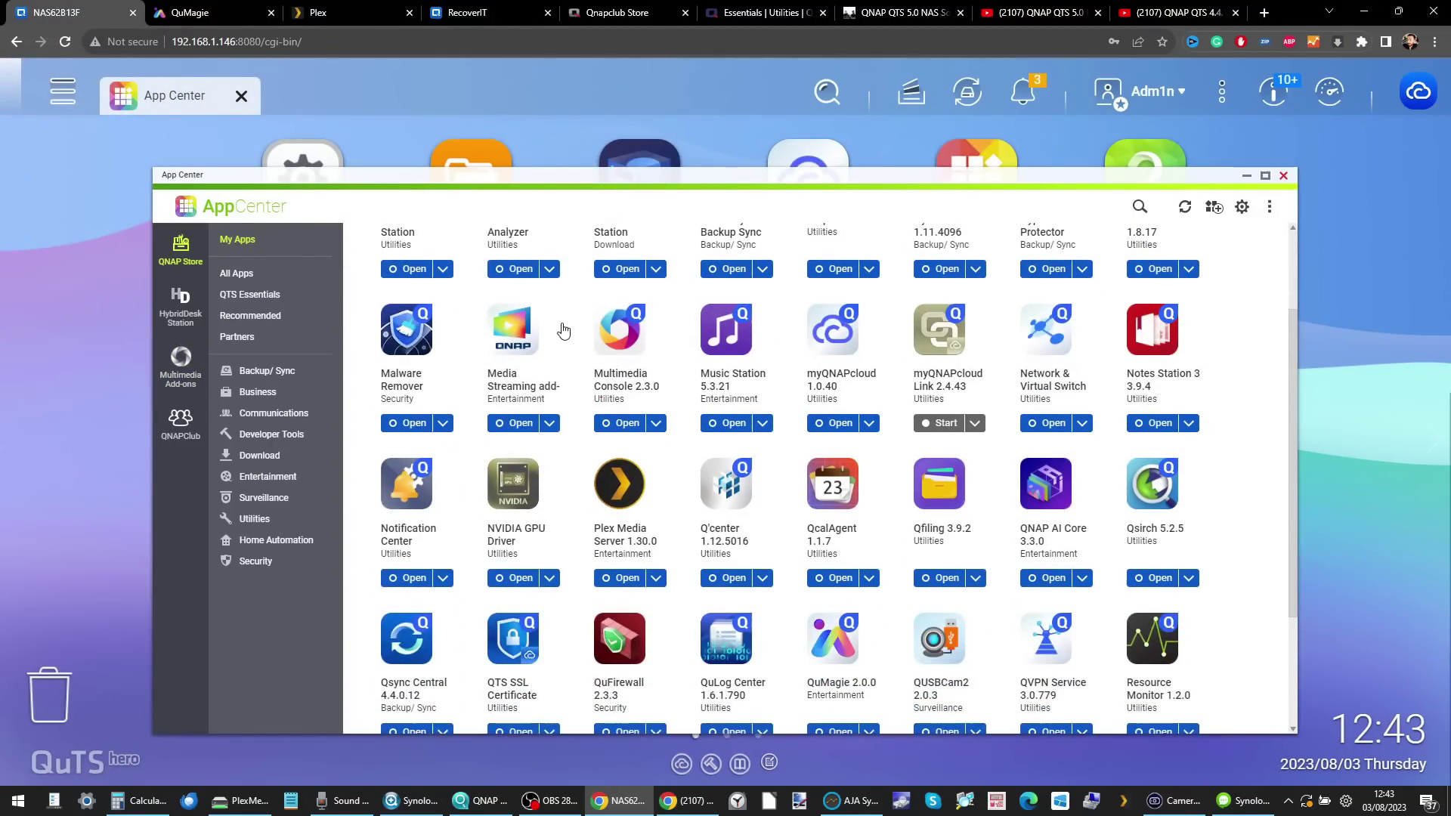
scroll(563, 331, up, 1)
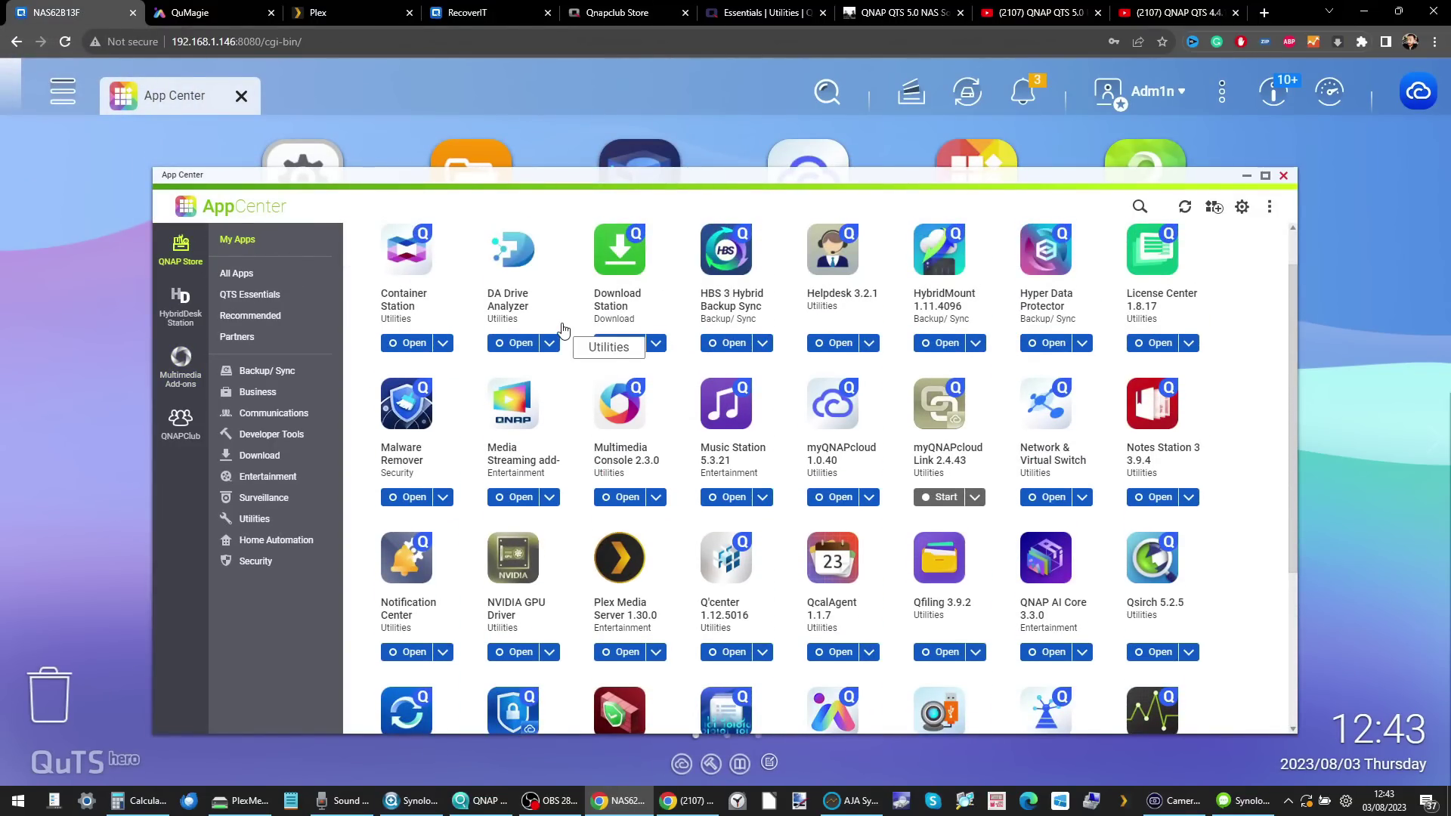
click(483, 12)
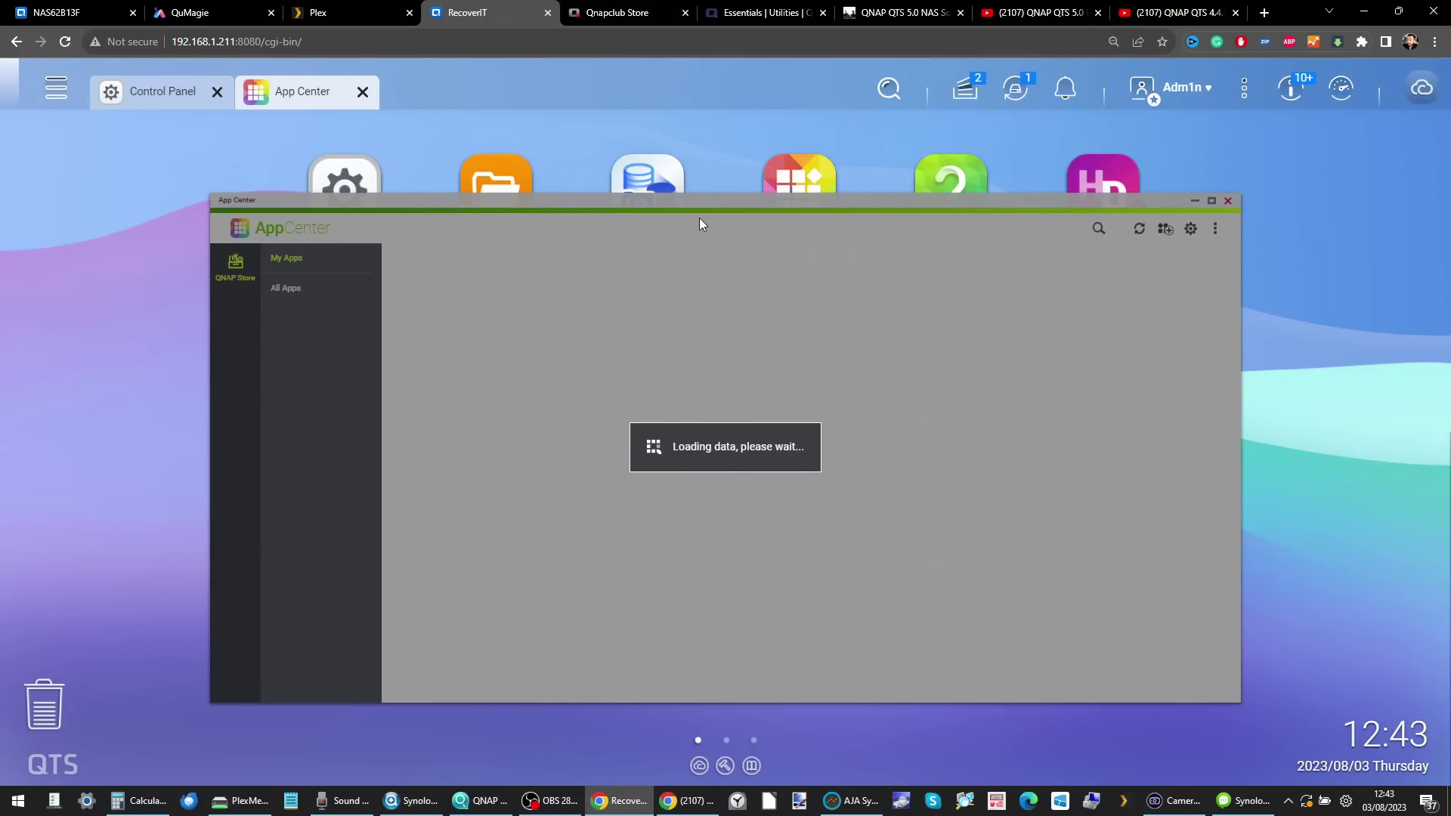
click(91, 12)
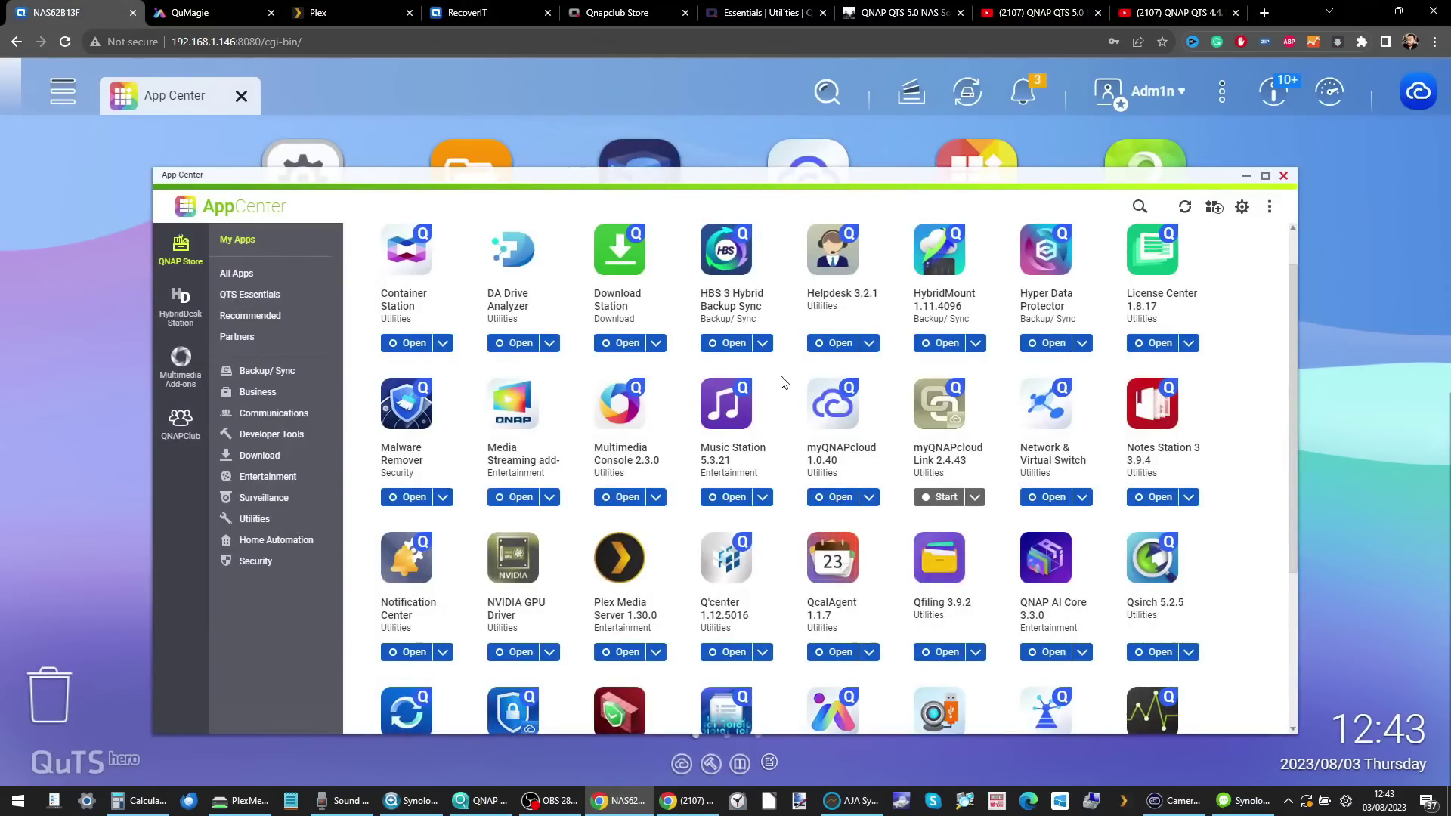
- Look through the remaining installed apps, view the details of QuLog Center, and close them
scroll(783, 384, down, 3)
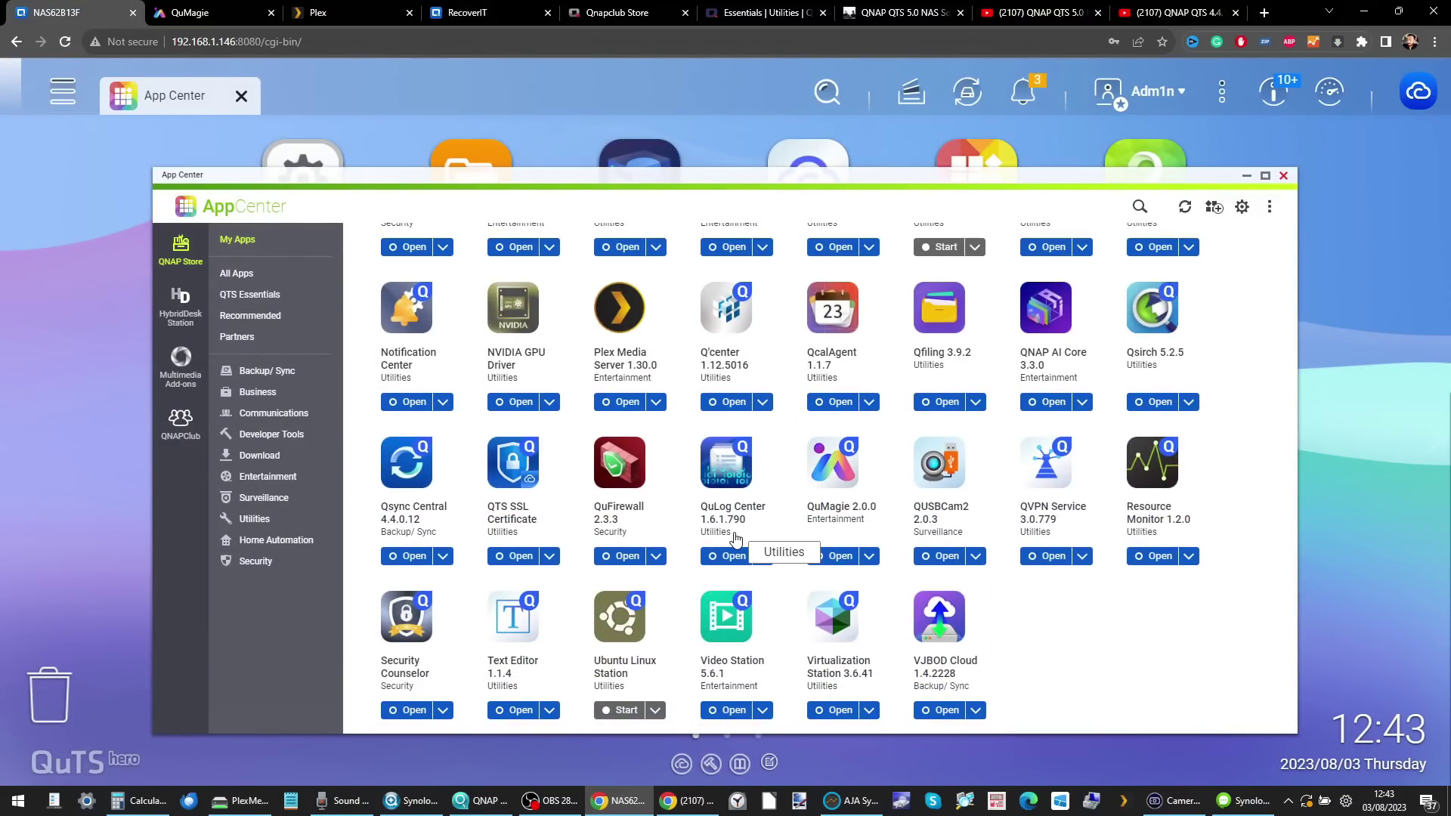
click(735, 535)
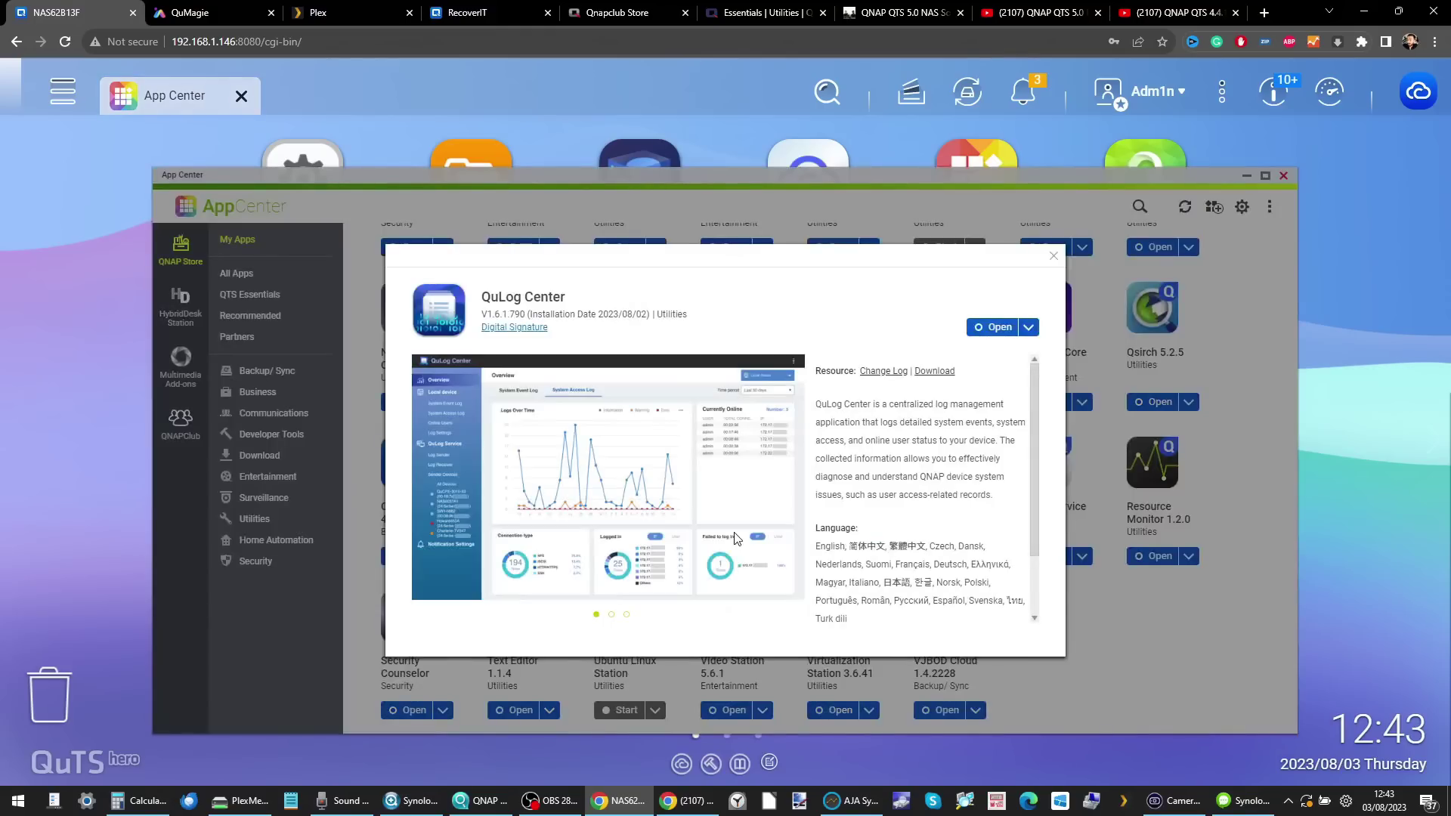
click(1056, 258)
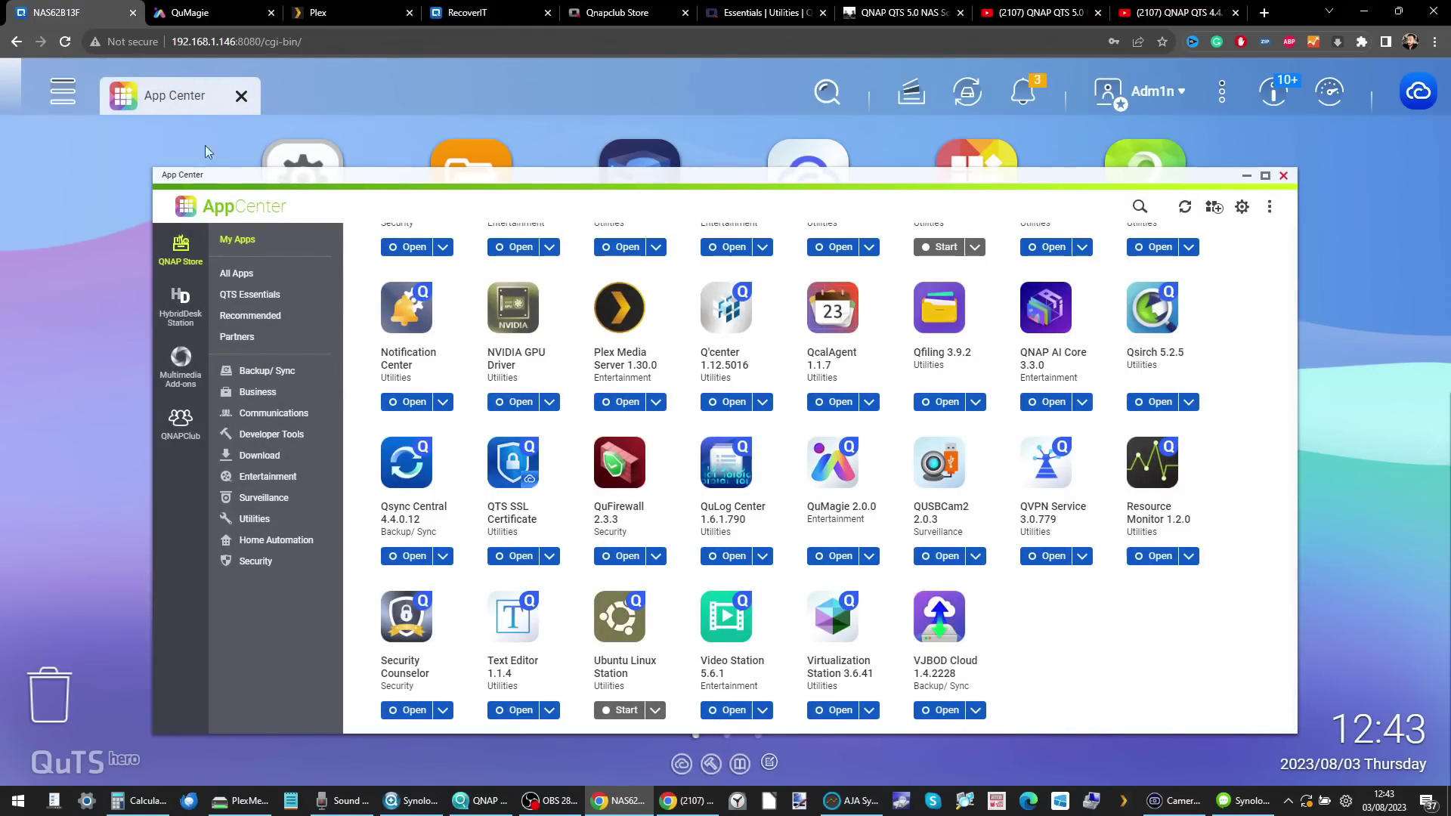
- Open Network & Virtual Switch on the QuTS hero NAS and view its overview and additional options
click(64, 108)
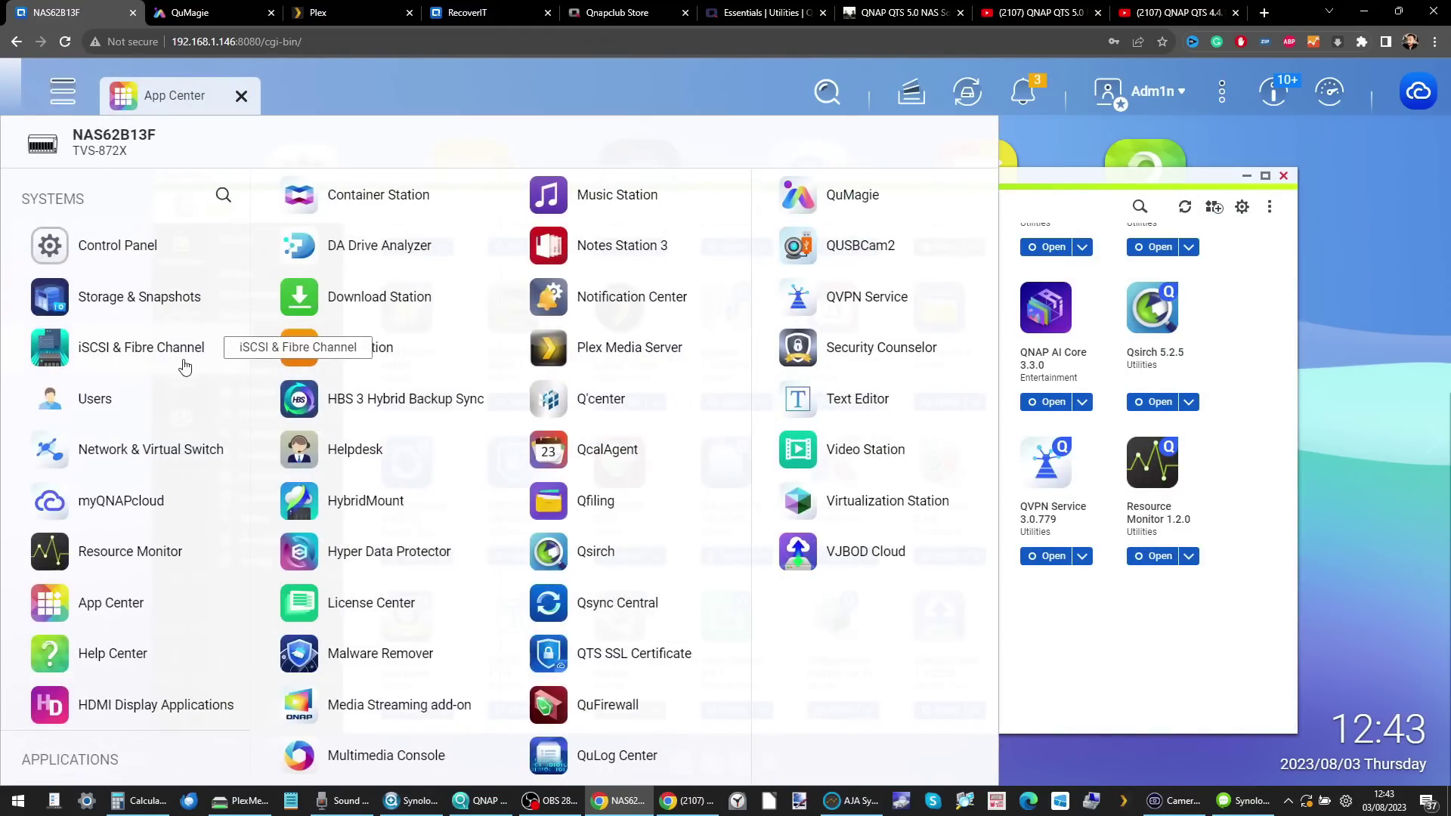
click(151, 446)
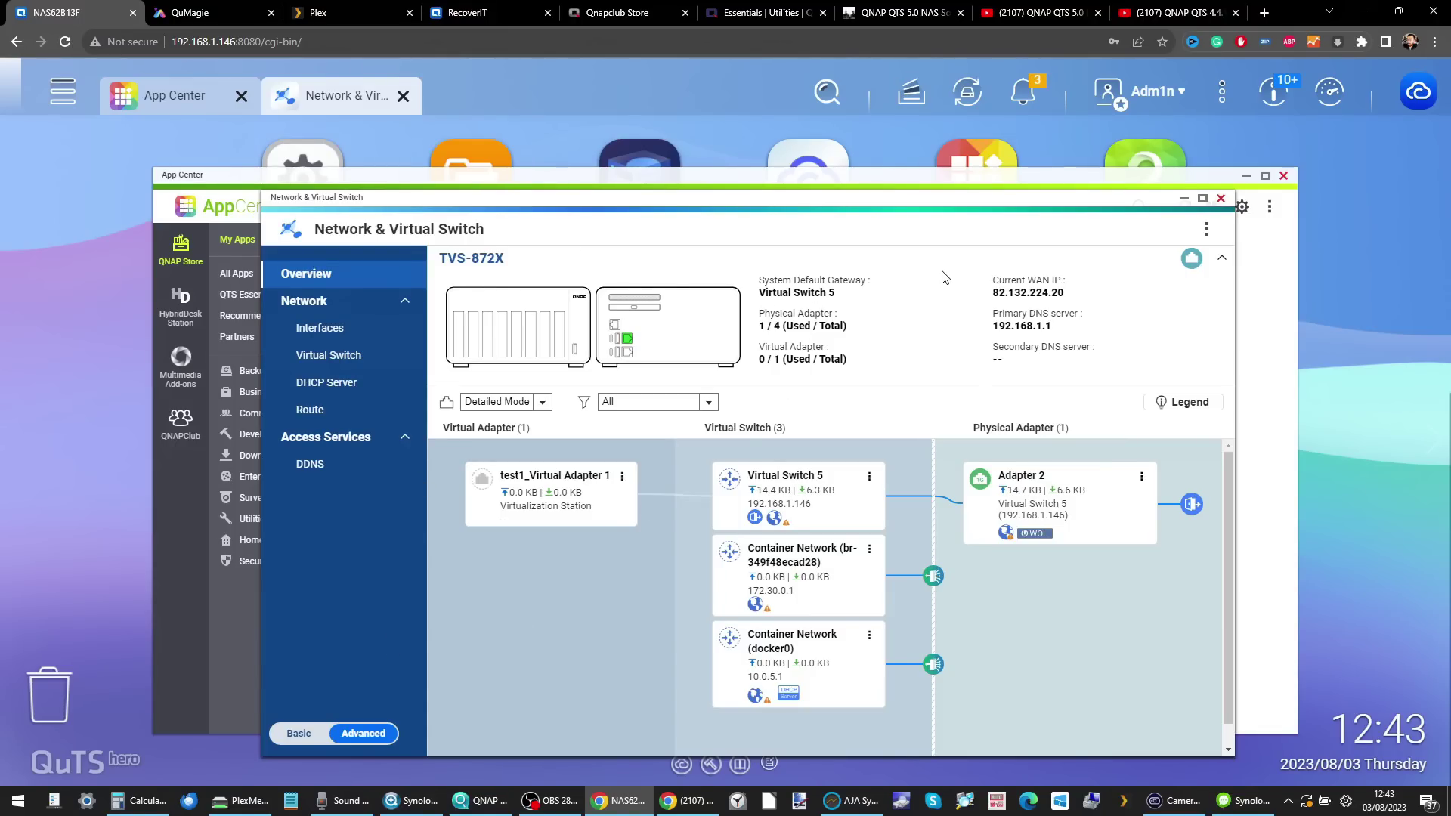
click(1206, 229)
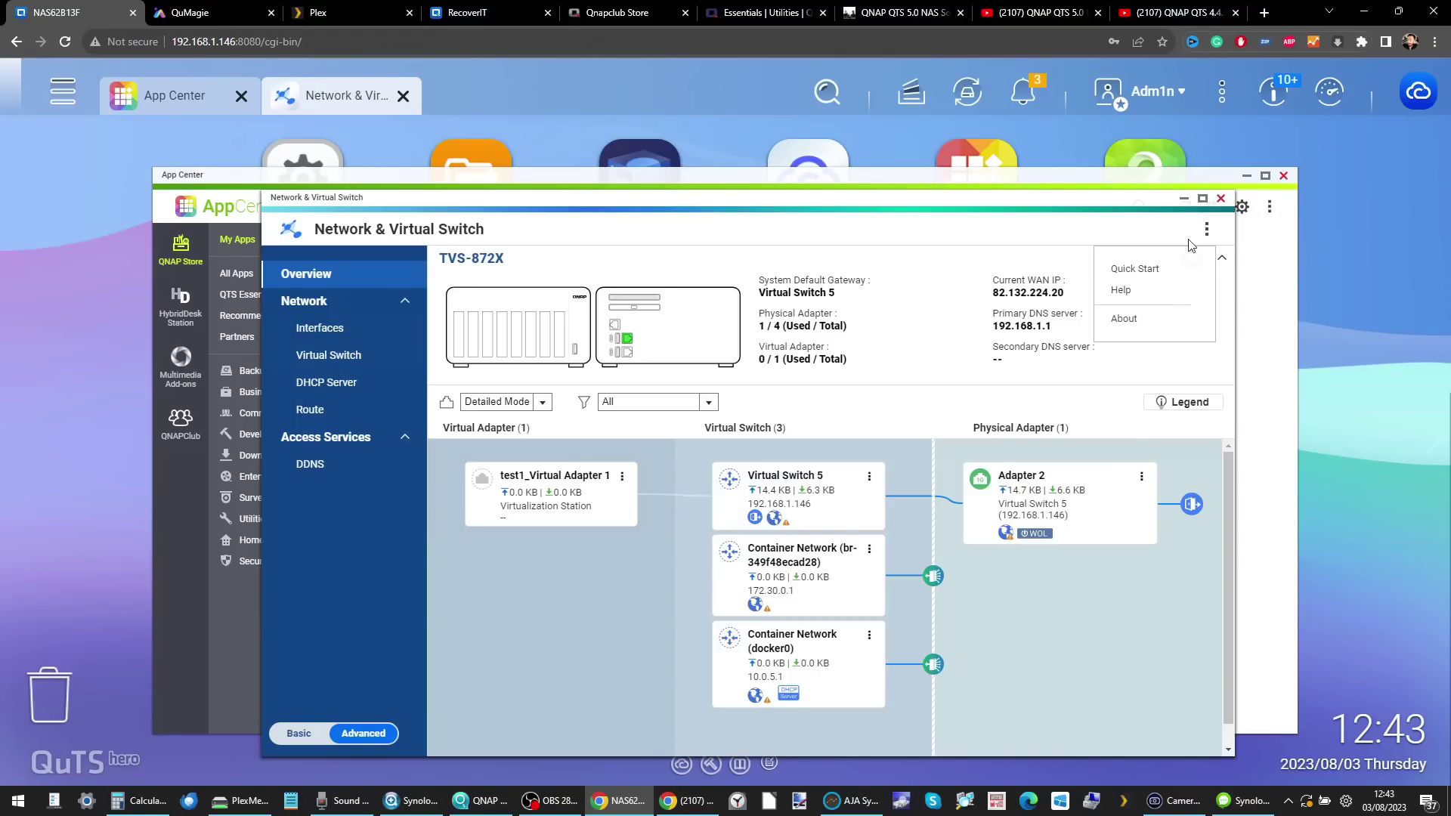
- Review the network adapters listed under Interfaces, and close Network & Virtual Switch
click(302, 302)
click(295, 304)
click(292, 312)
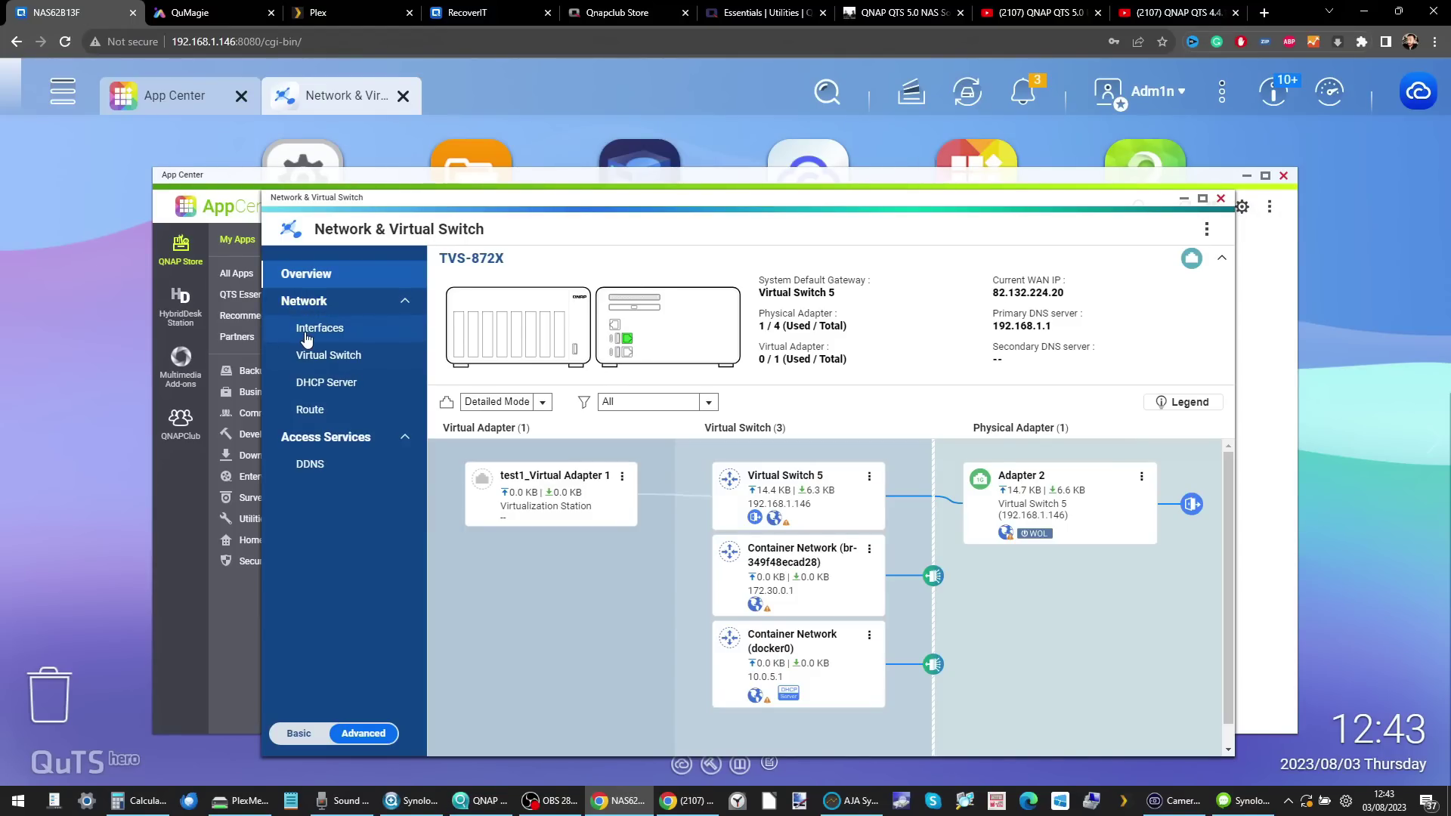
click(313, 329)
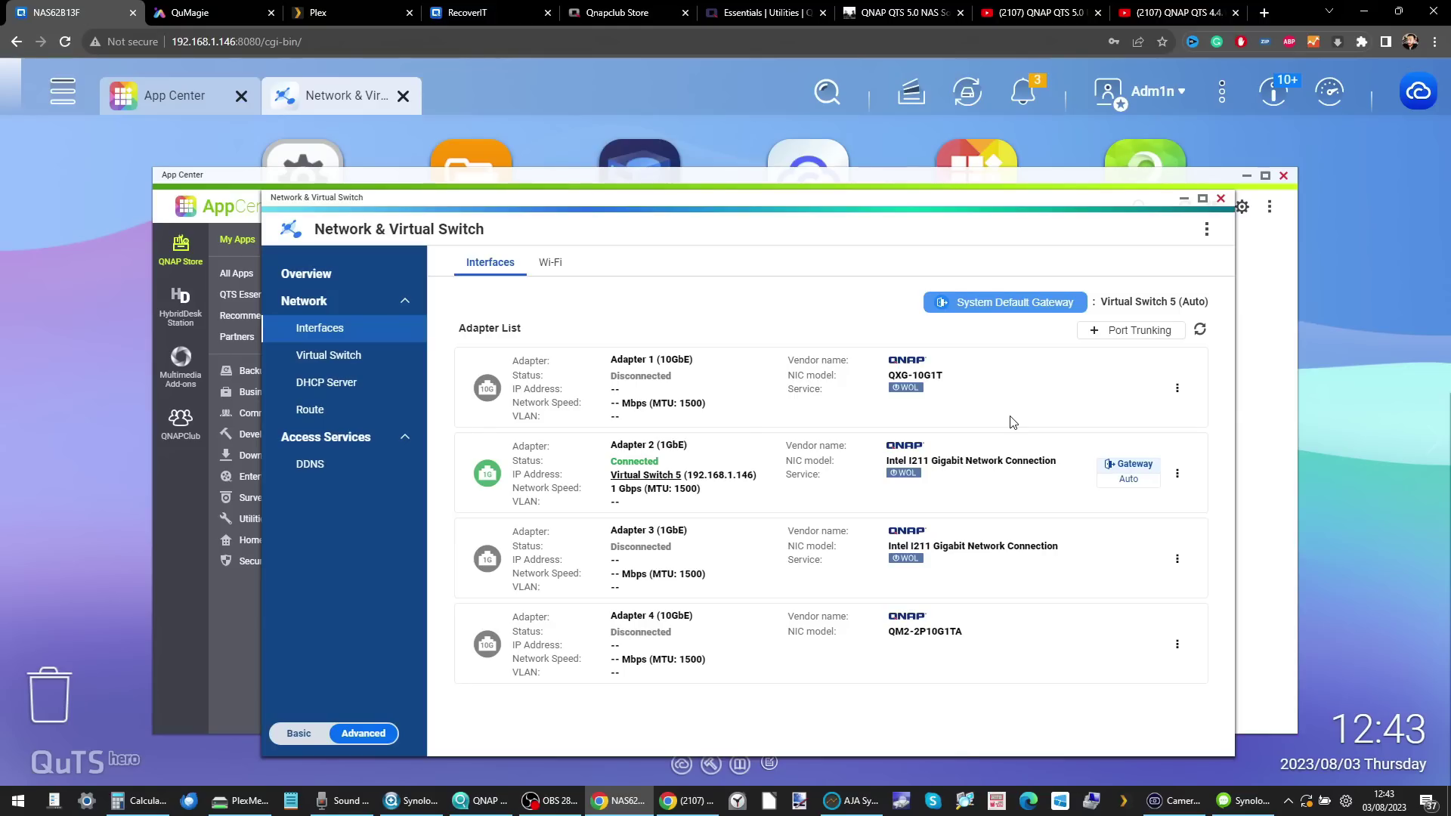
click(1221, 198)
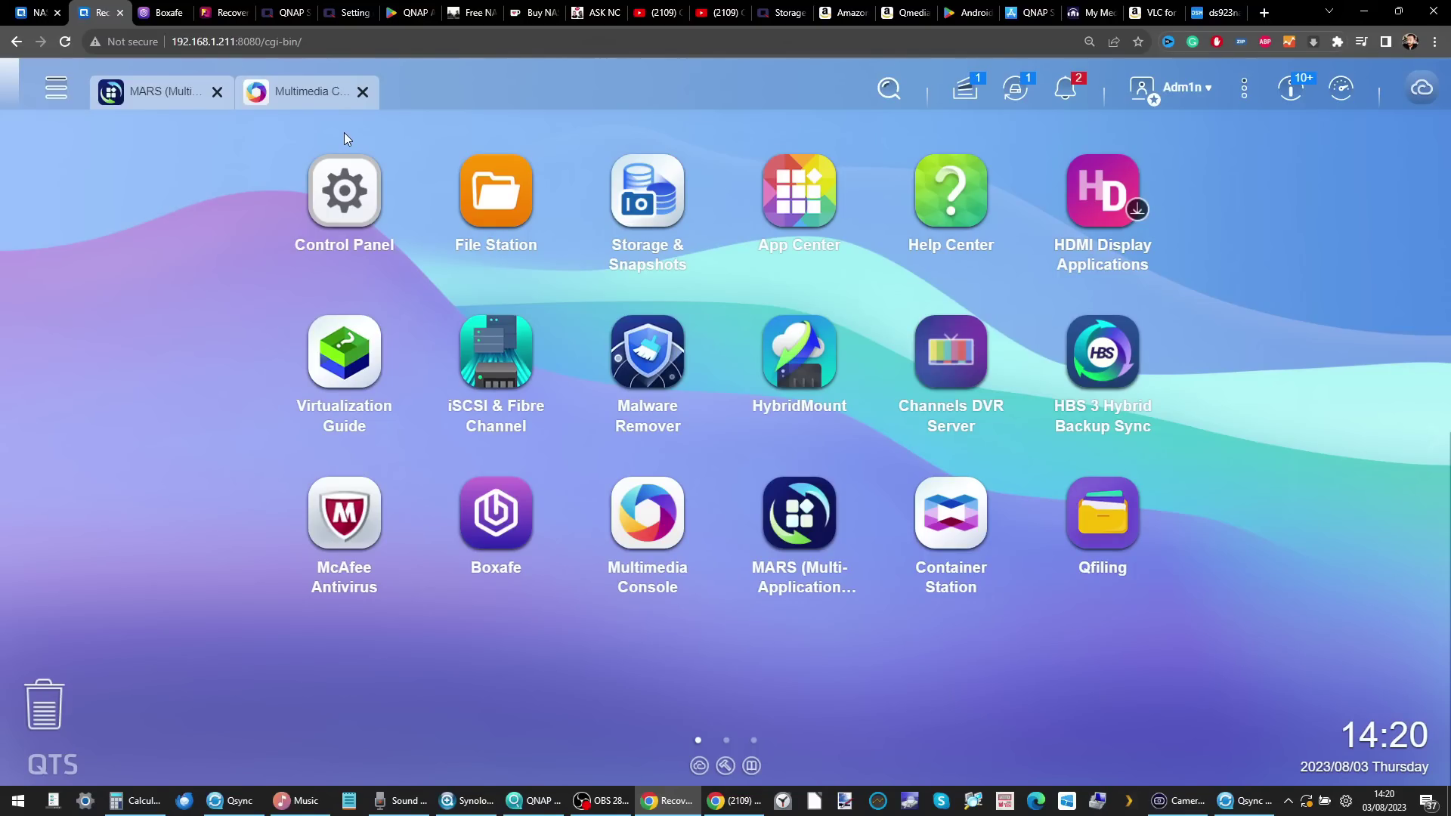
- Bring up Multimedia Console on the QTS NAS and review its overview and the content sources of Media Streaming add-on and QuMagie
click(298, 91)
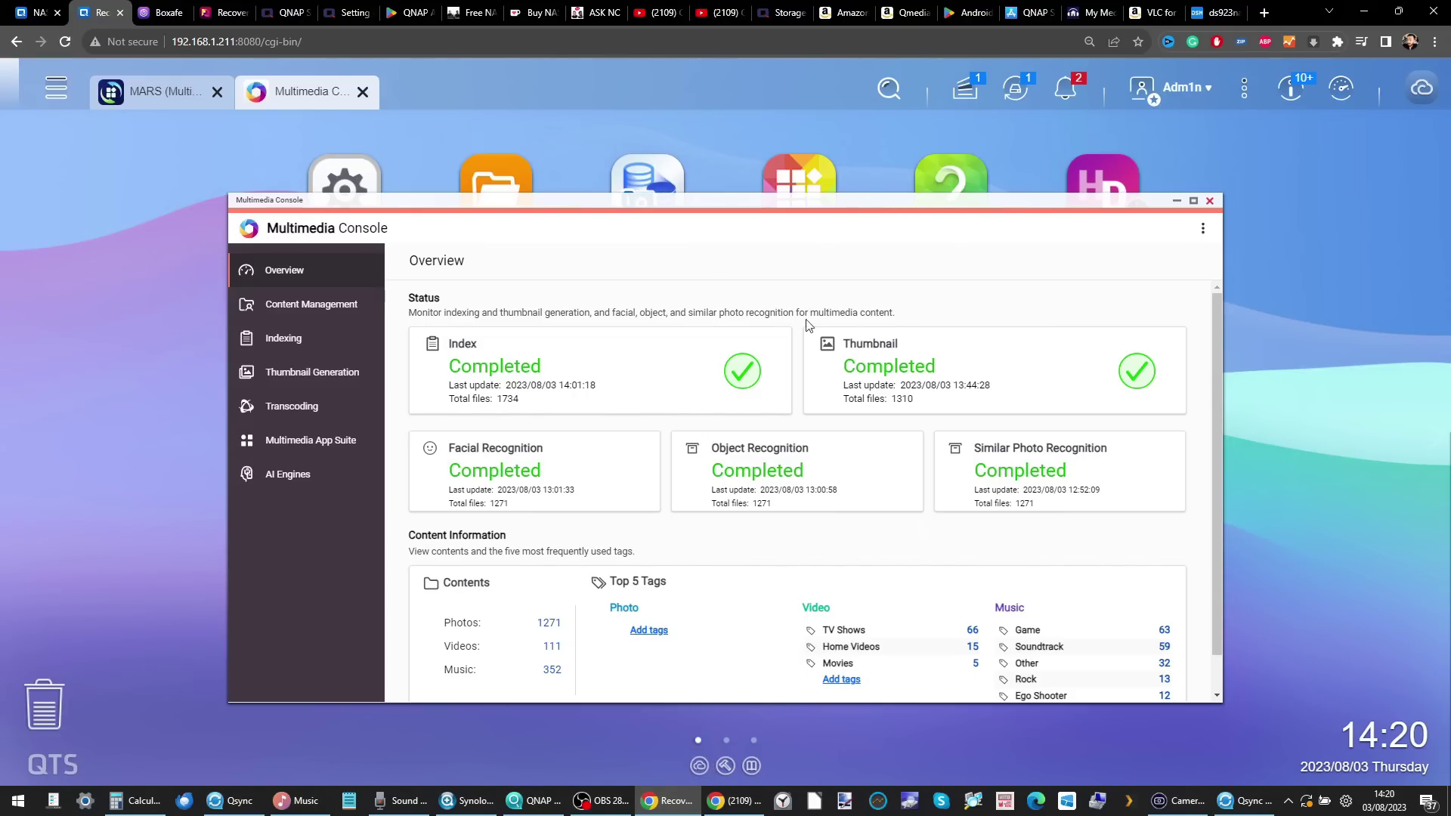
scroll(820, 411, down, 1)
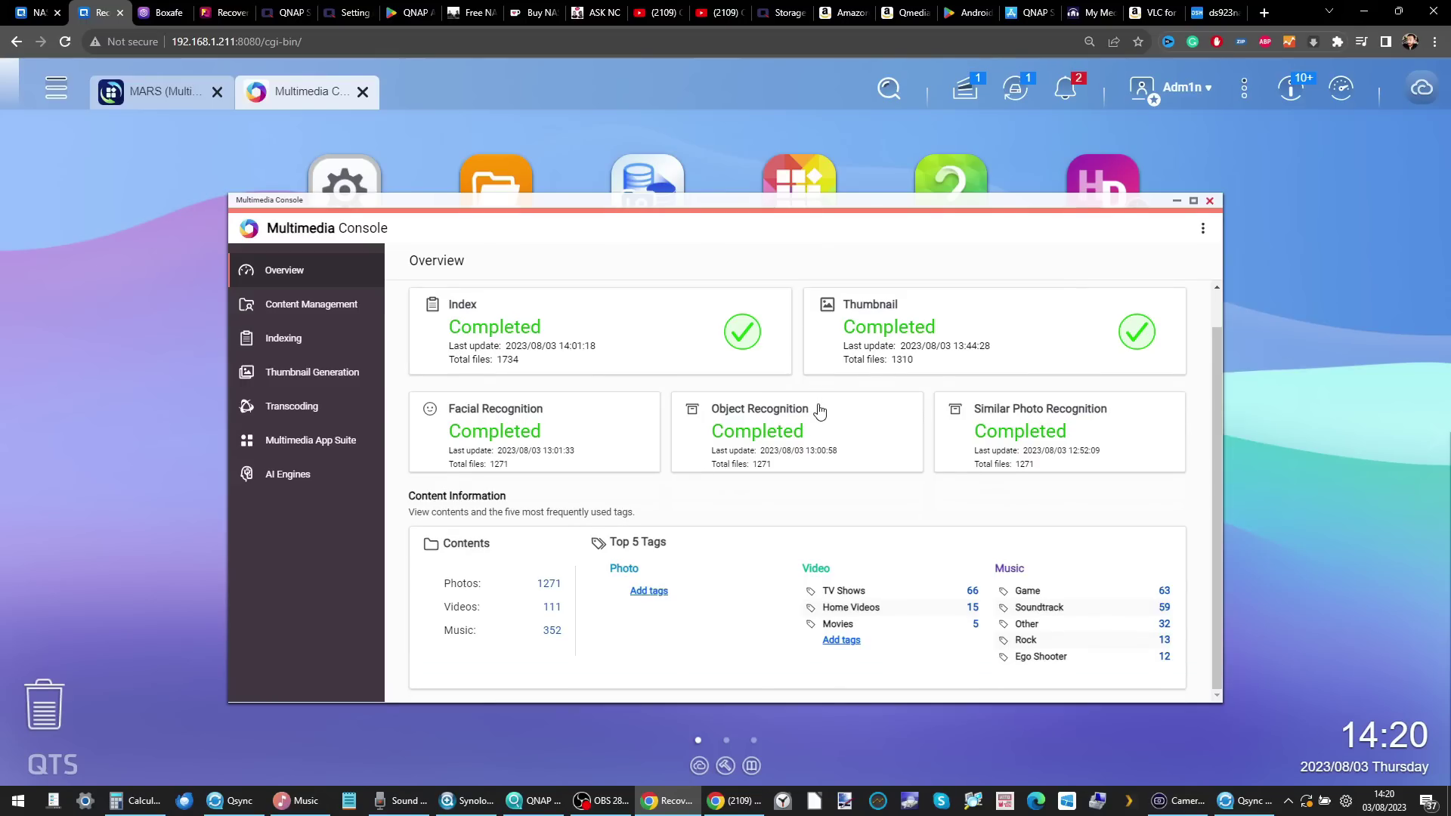
click(338, 307)
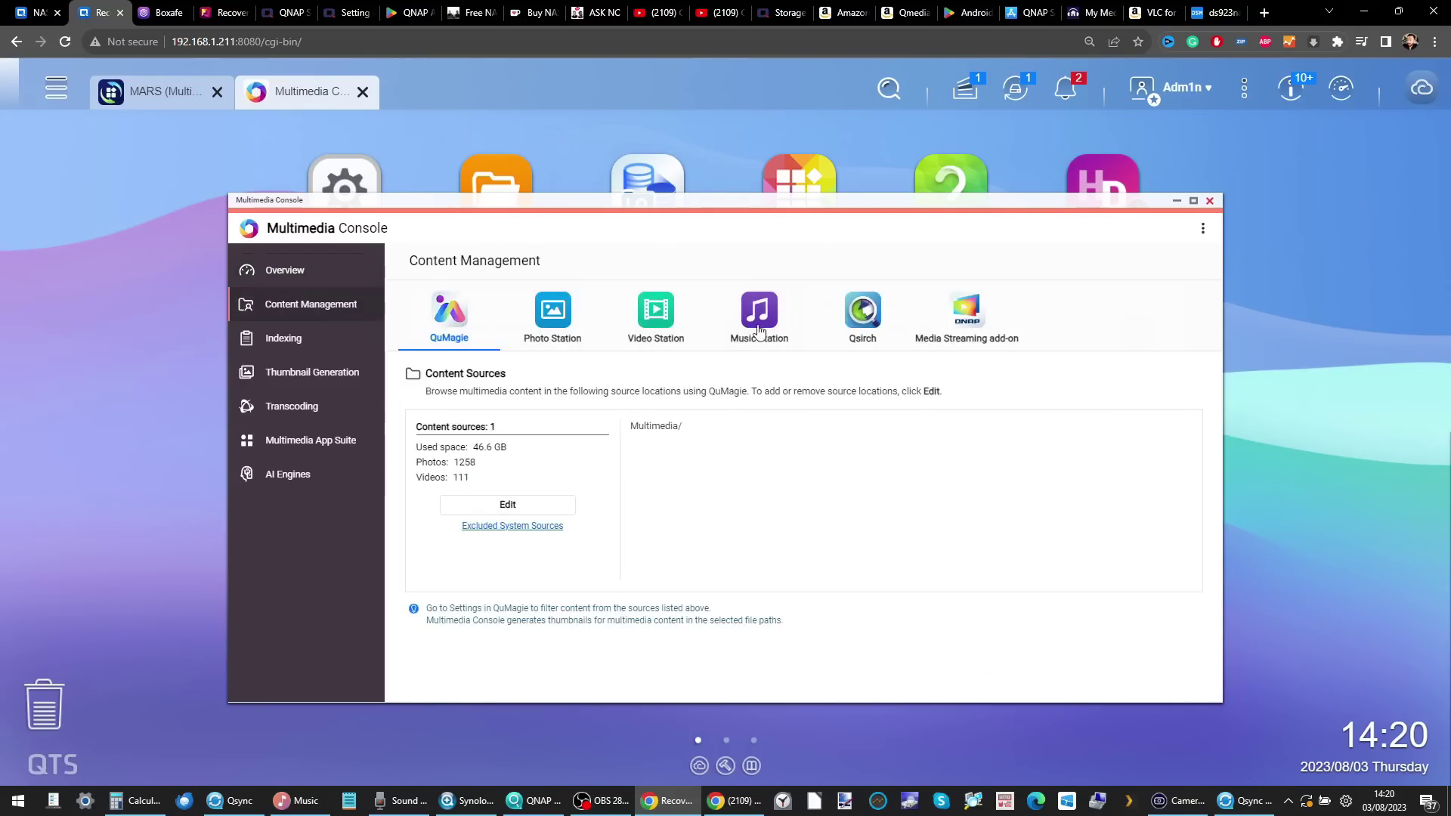
click(976, 311)
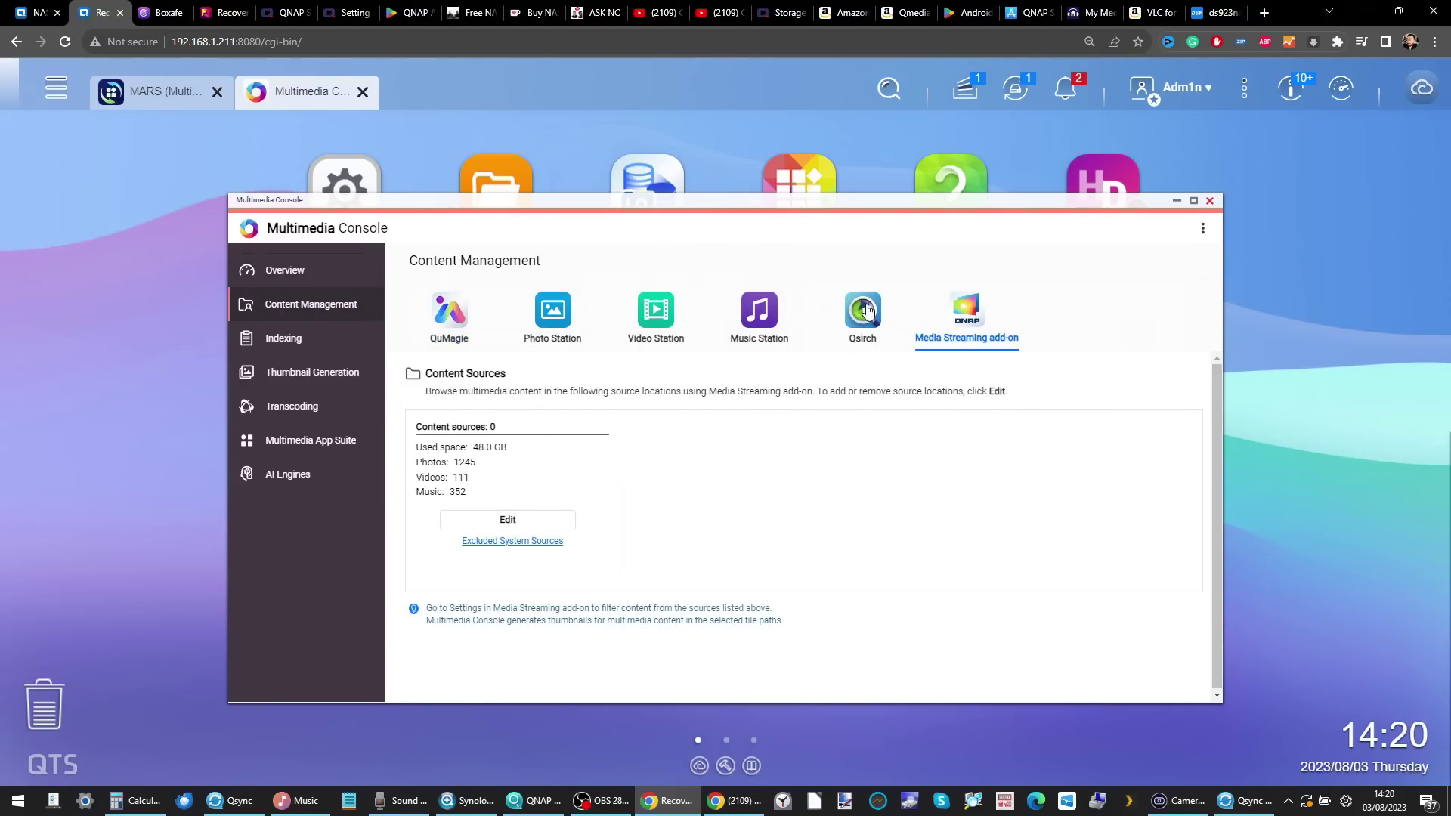
click(453, 331)
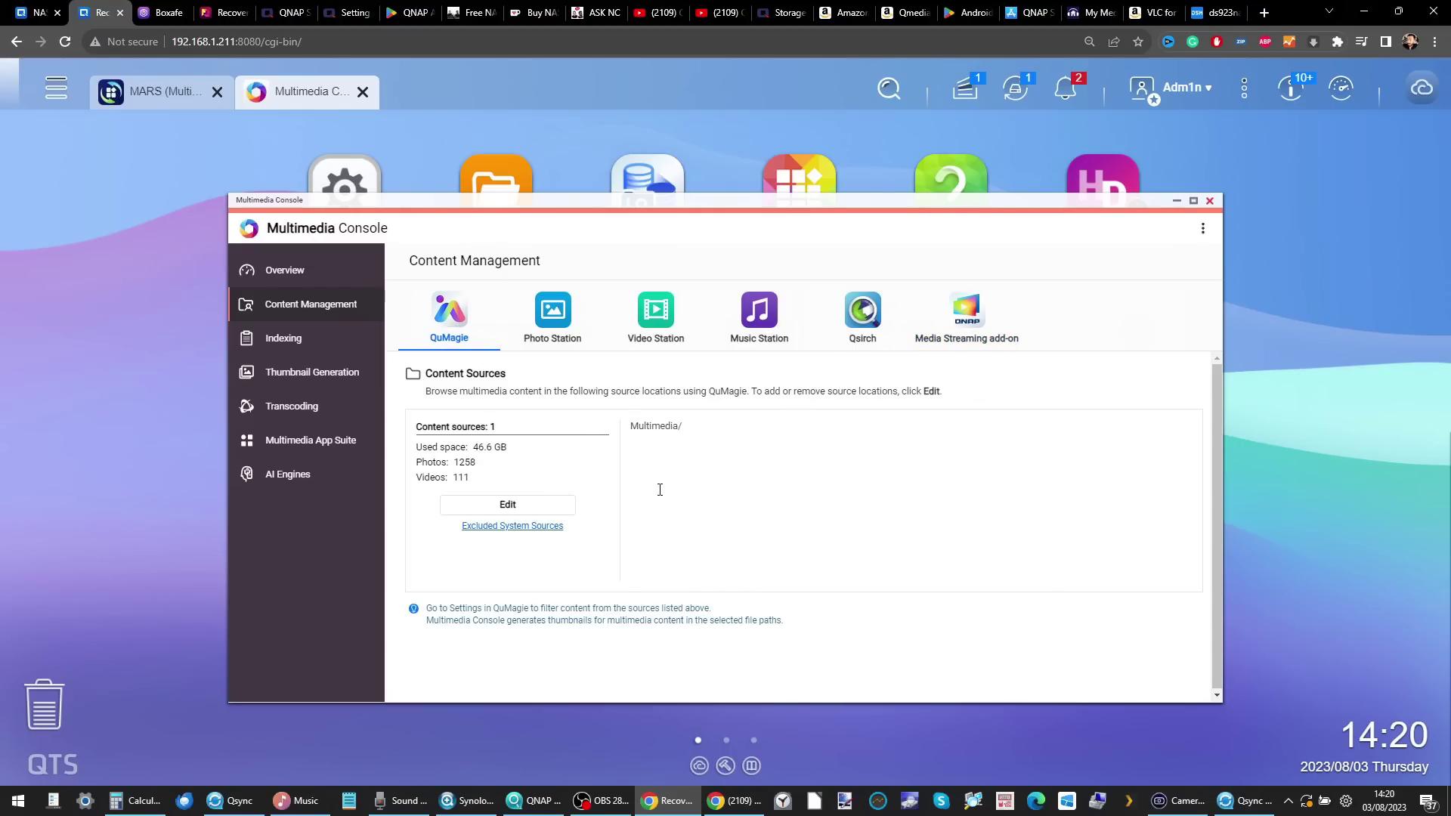
- View QuMagie's excluded system sources and the folders selectable as Video Station content sources, and close them without changes
click(549, 527)
click(908, 316)
click(671, 319)
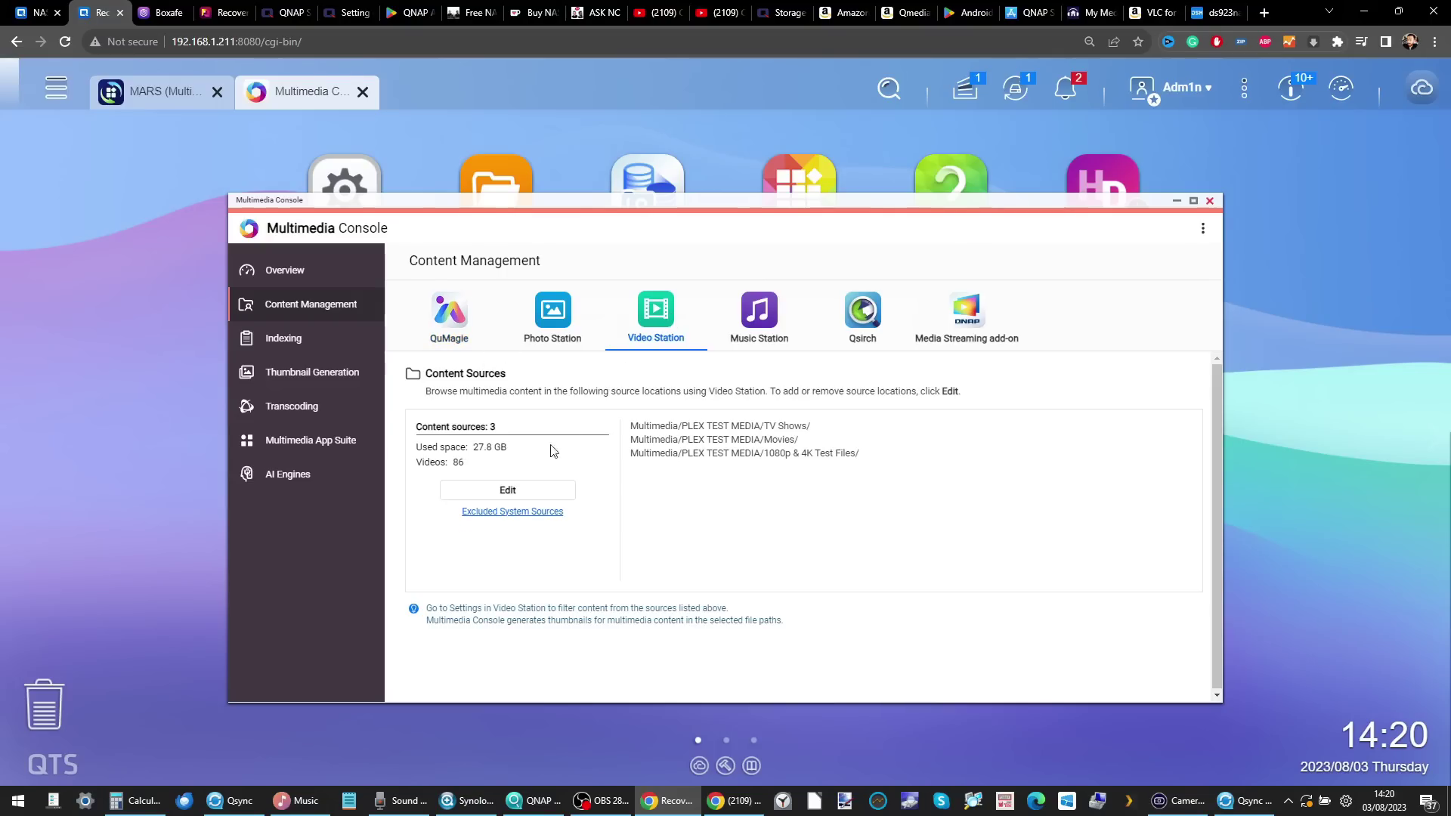
click(508, 504)
scroll(521, 430, down, 10)
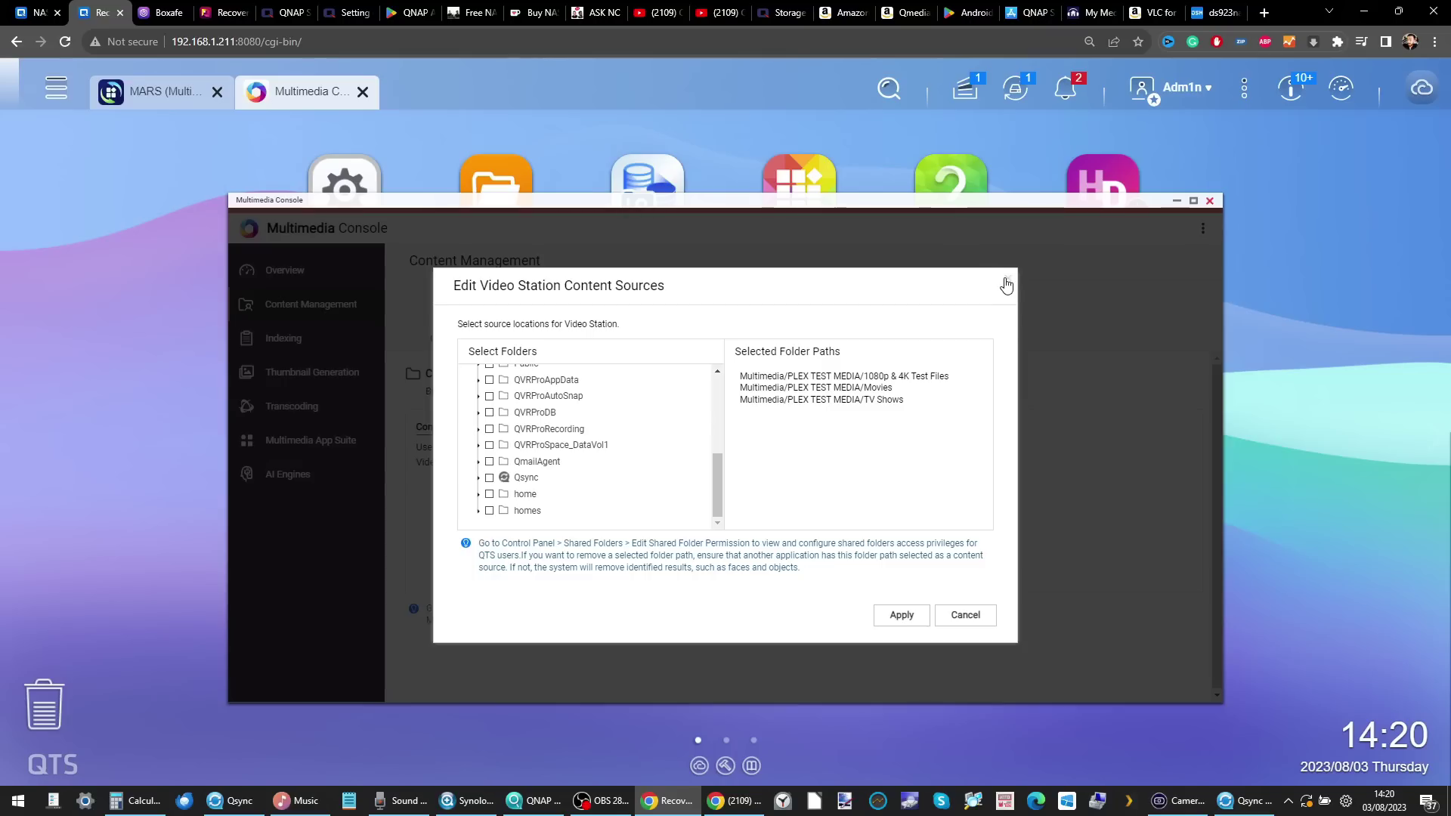
key(Escape)
- Review the Indexing settings and the Thumbnail Generation status, schedule and advanced settings
click(311, 341)
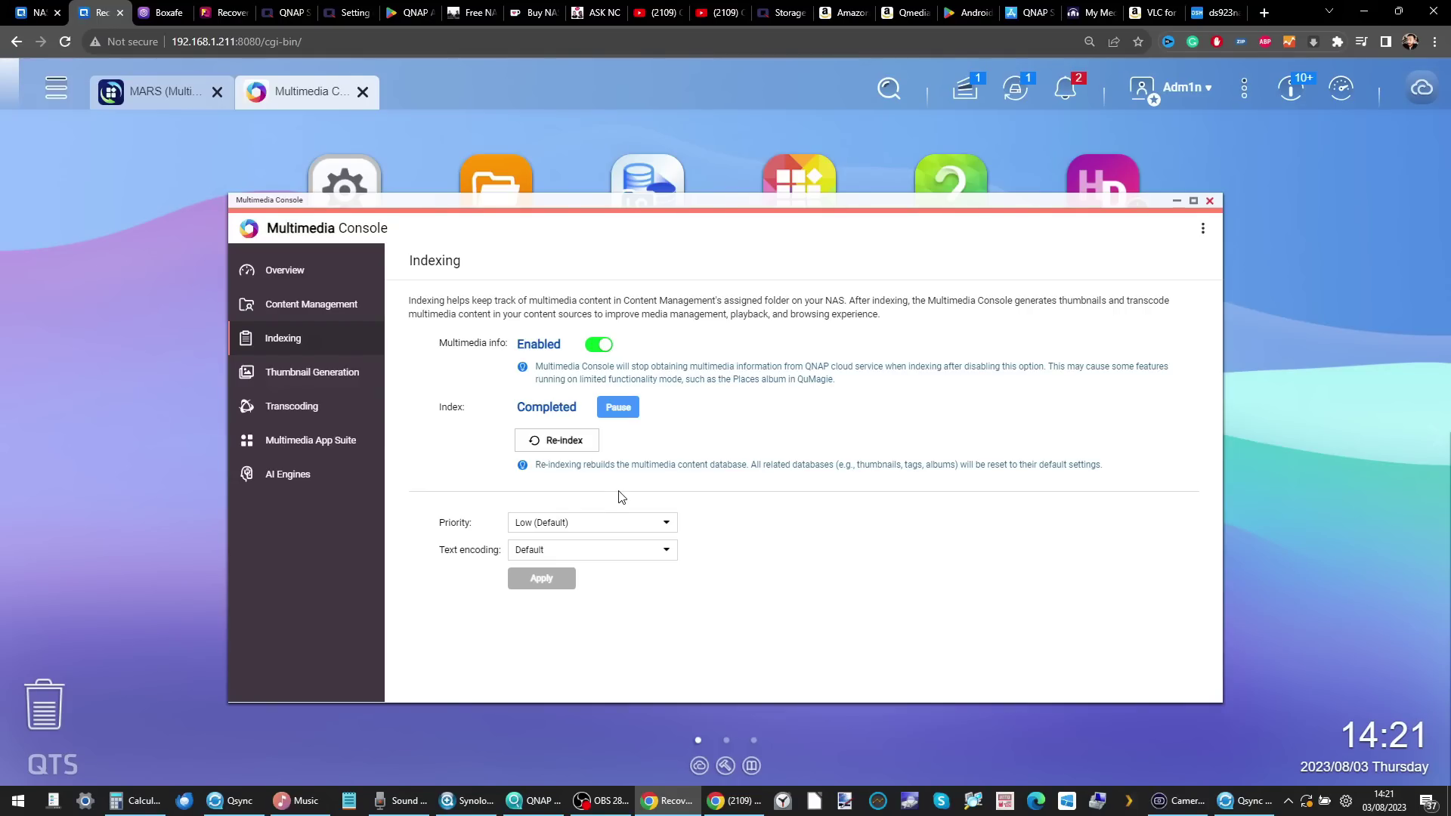
click(312, 373)
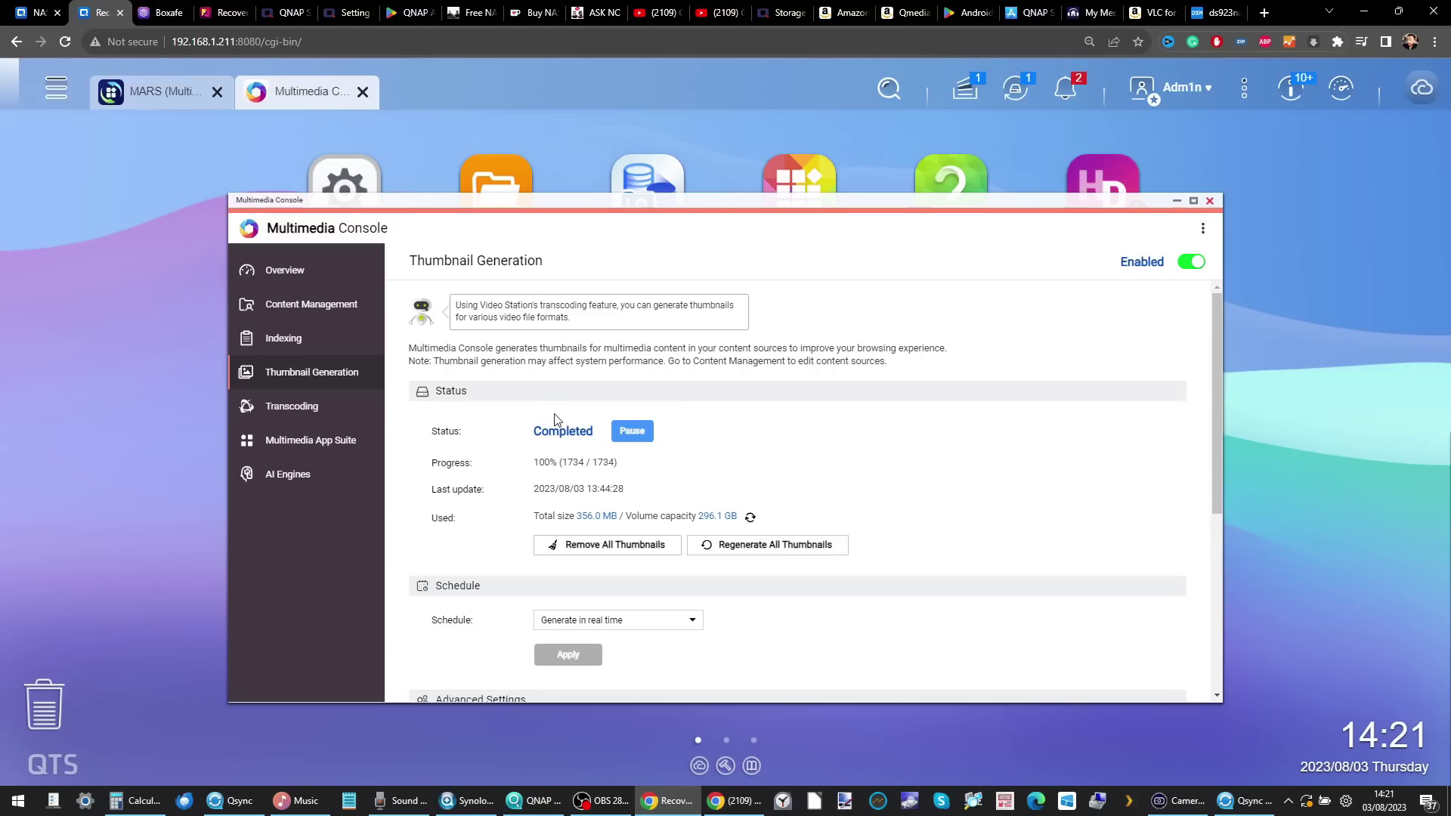
scroll(558, 419, down, 1)
scroll(557, 420, down, 1)
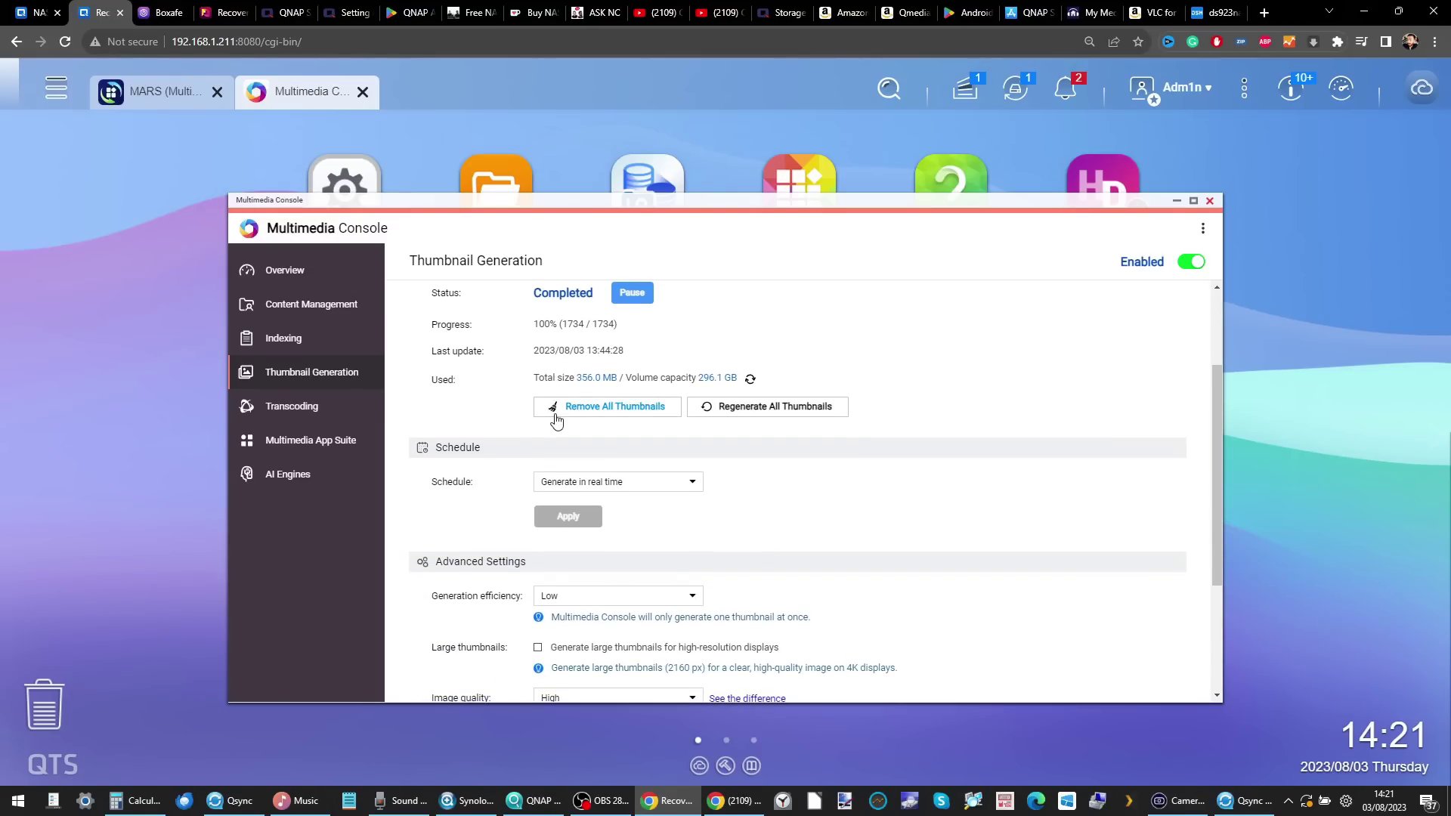
scroll(557, 419, down, 3)
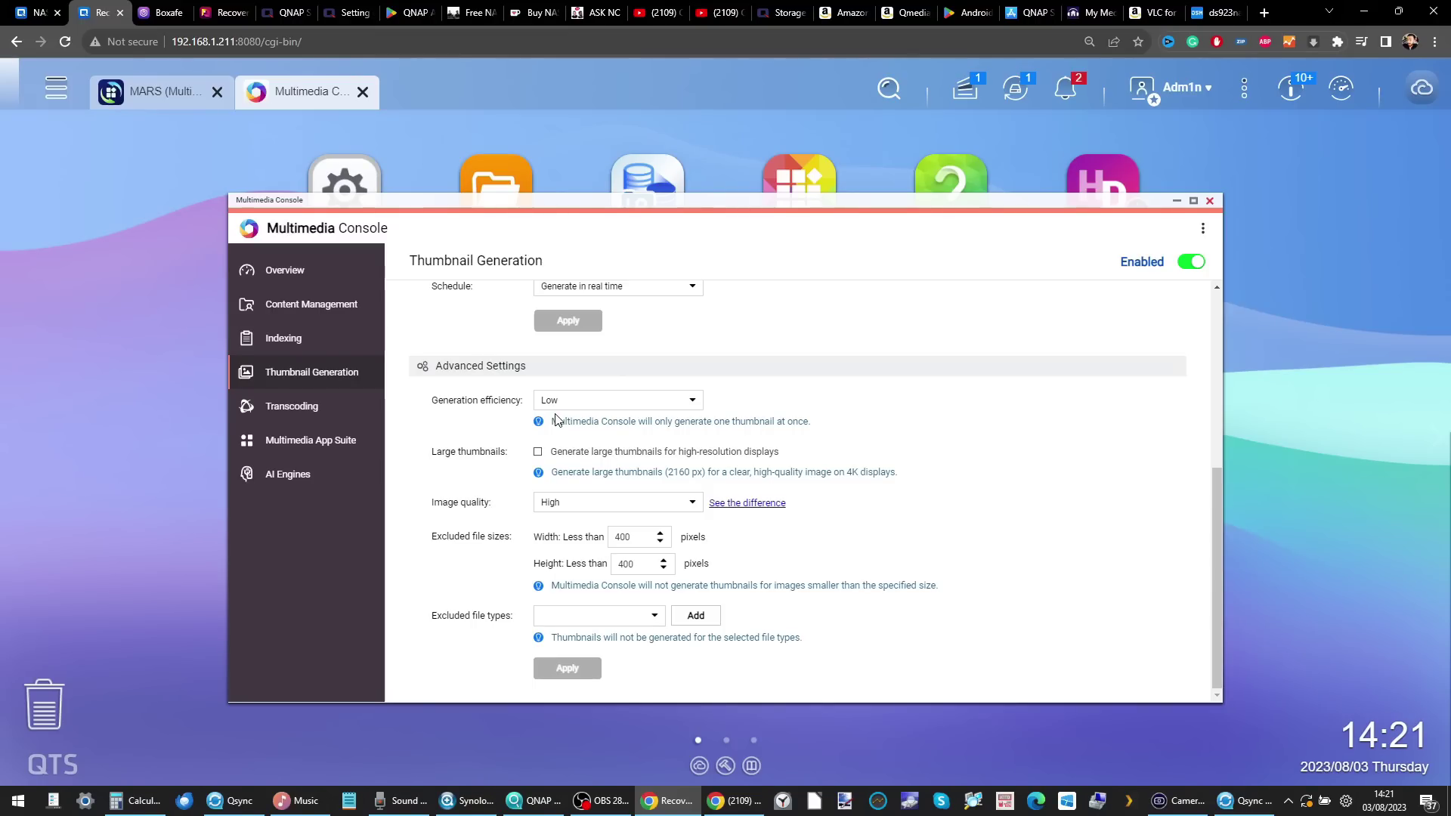
- View the Transcoding page and the apps in the Multimedia App Suite, moving the Multimedia Console window slightly up
click(307, 408)
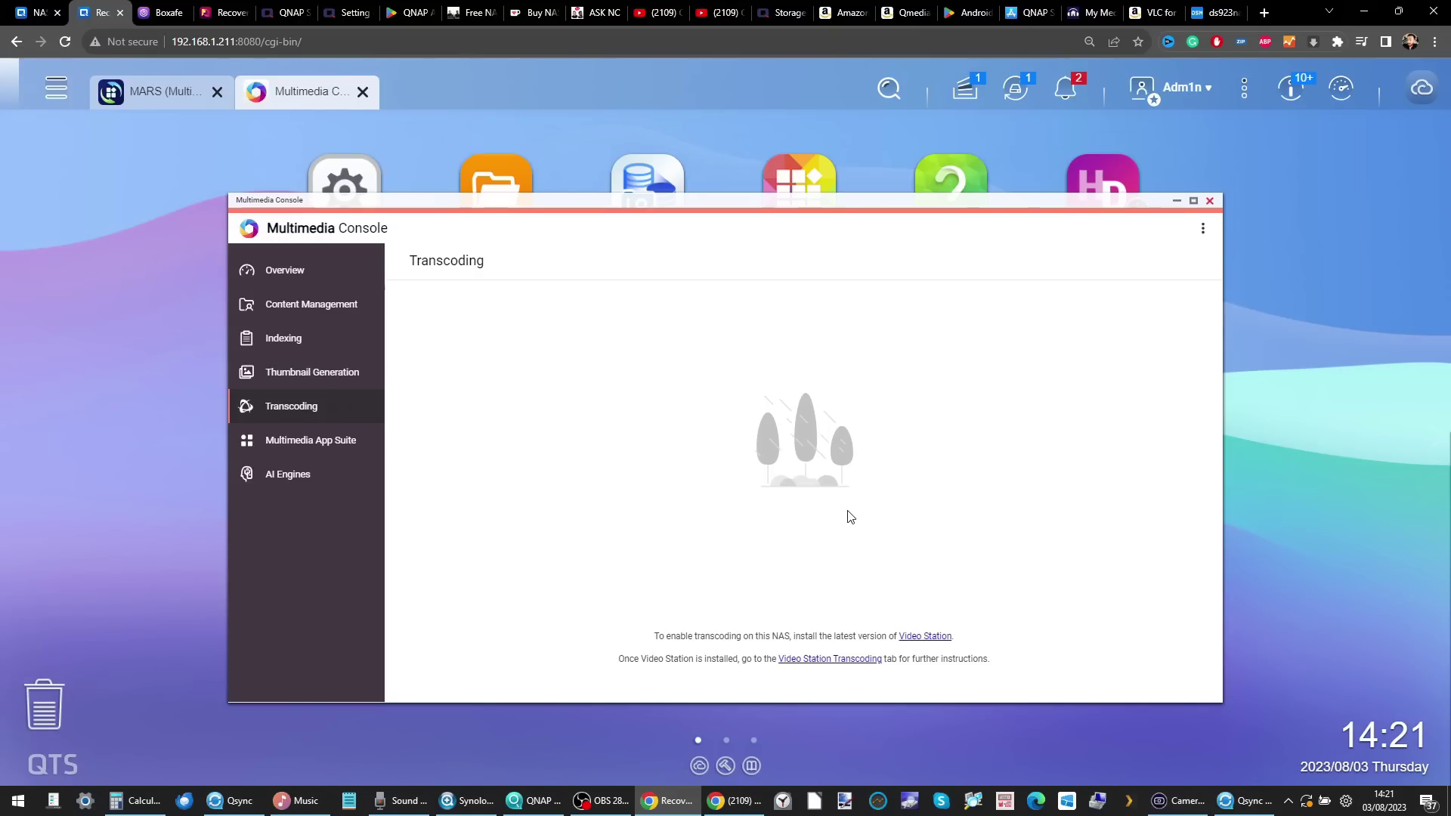
click(342, 442)
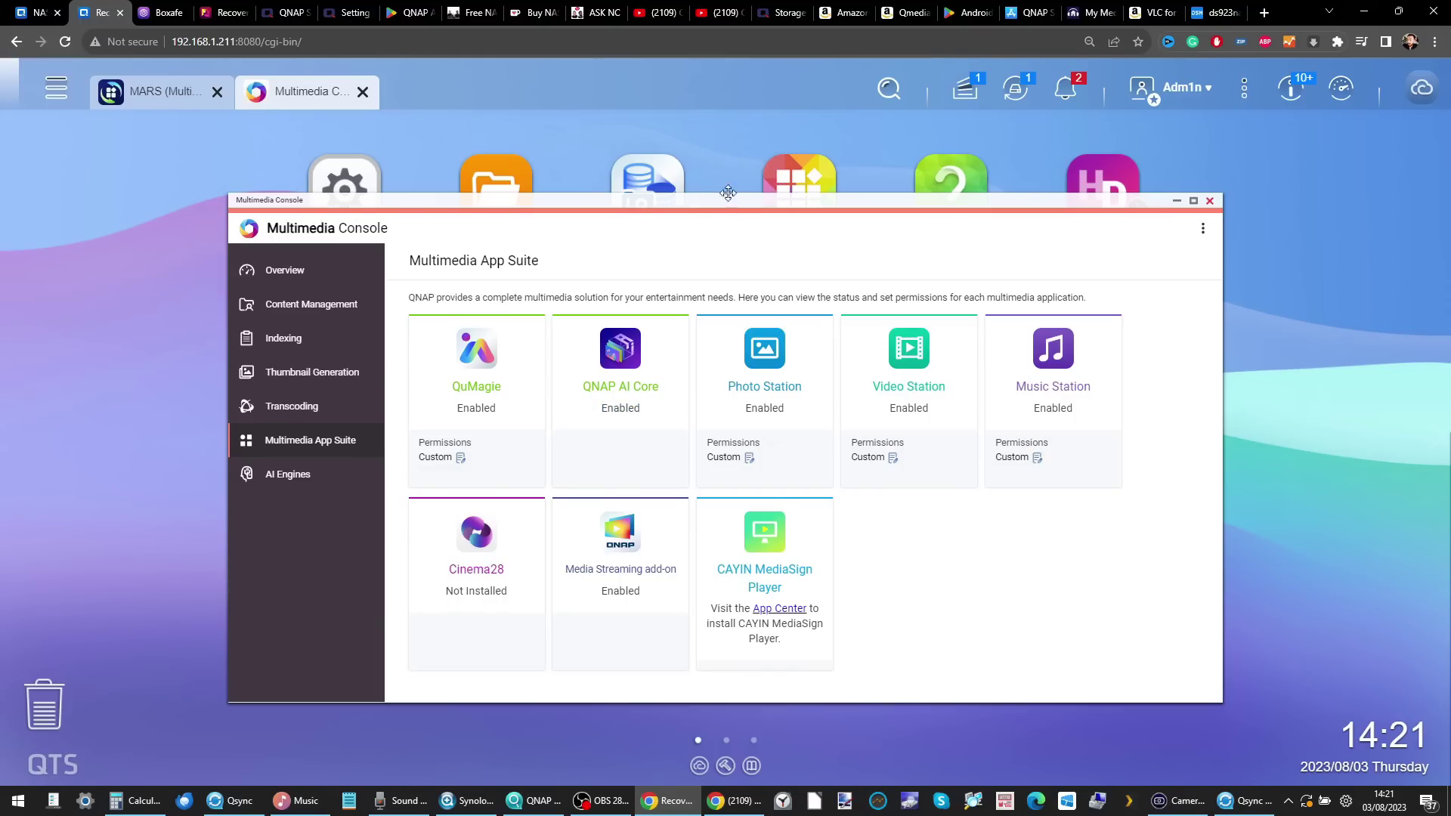
drag(738, 200, 735, 169)
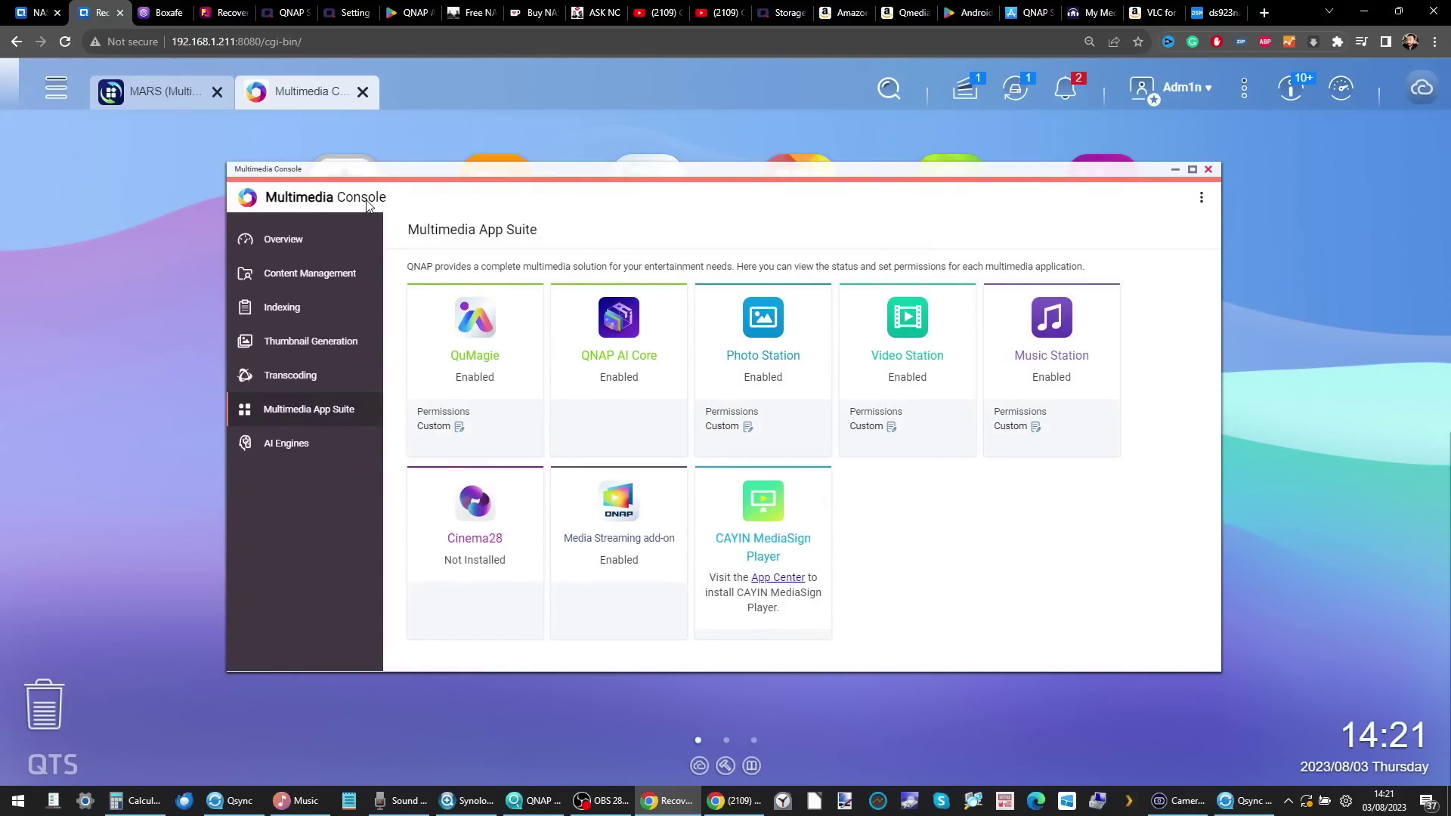
- Review the AI Engines page for the recognition accelerator and the facial, object and similar photo recognition processes
right_click(298, 450)
click(282, 452)
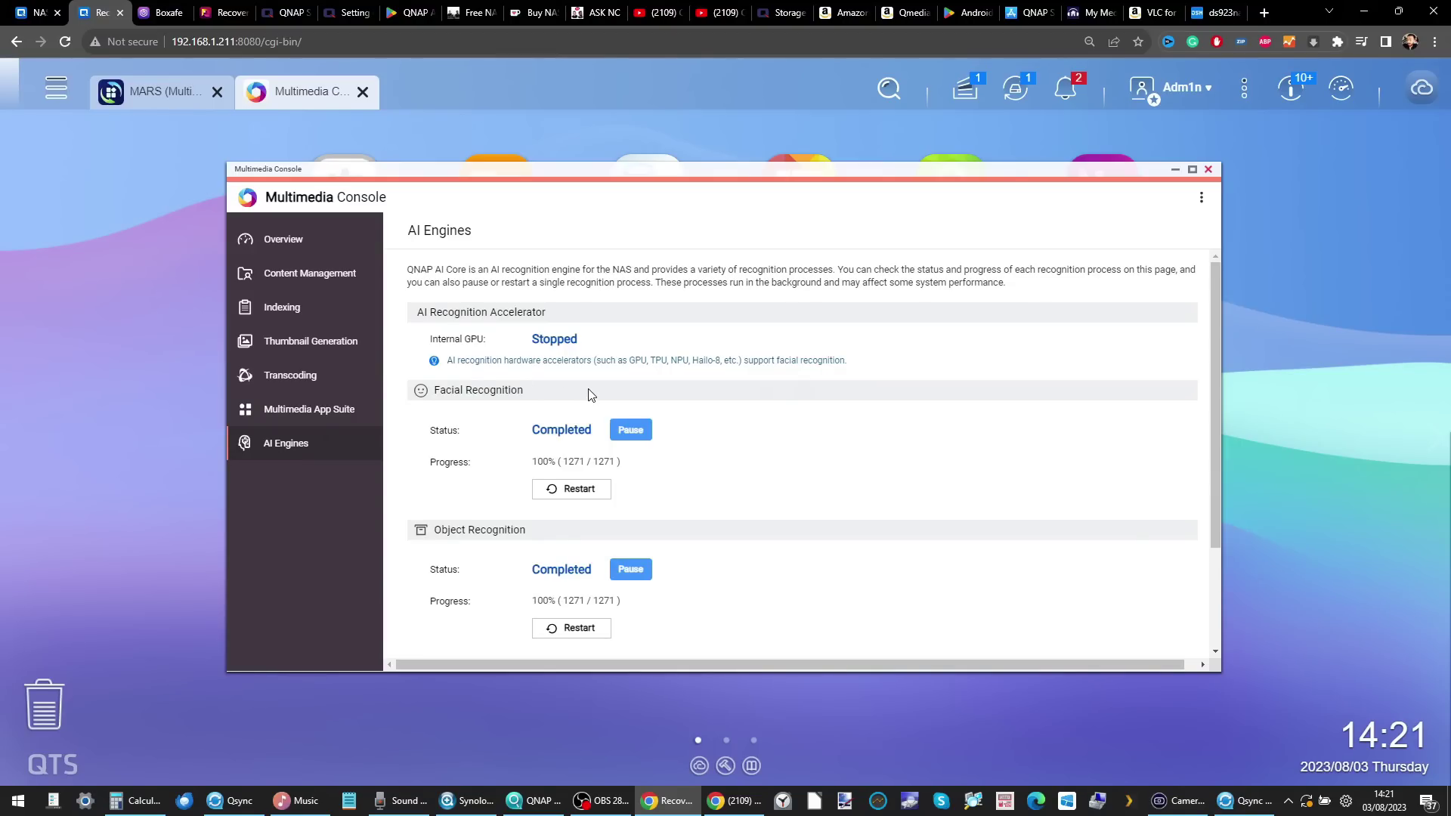
scroll(591, 395, down, 2)
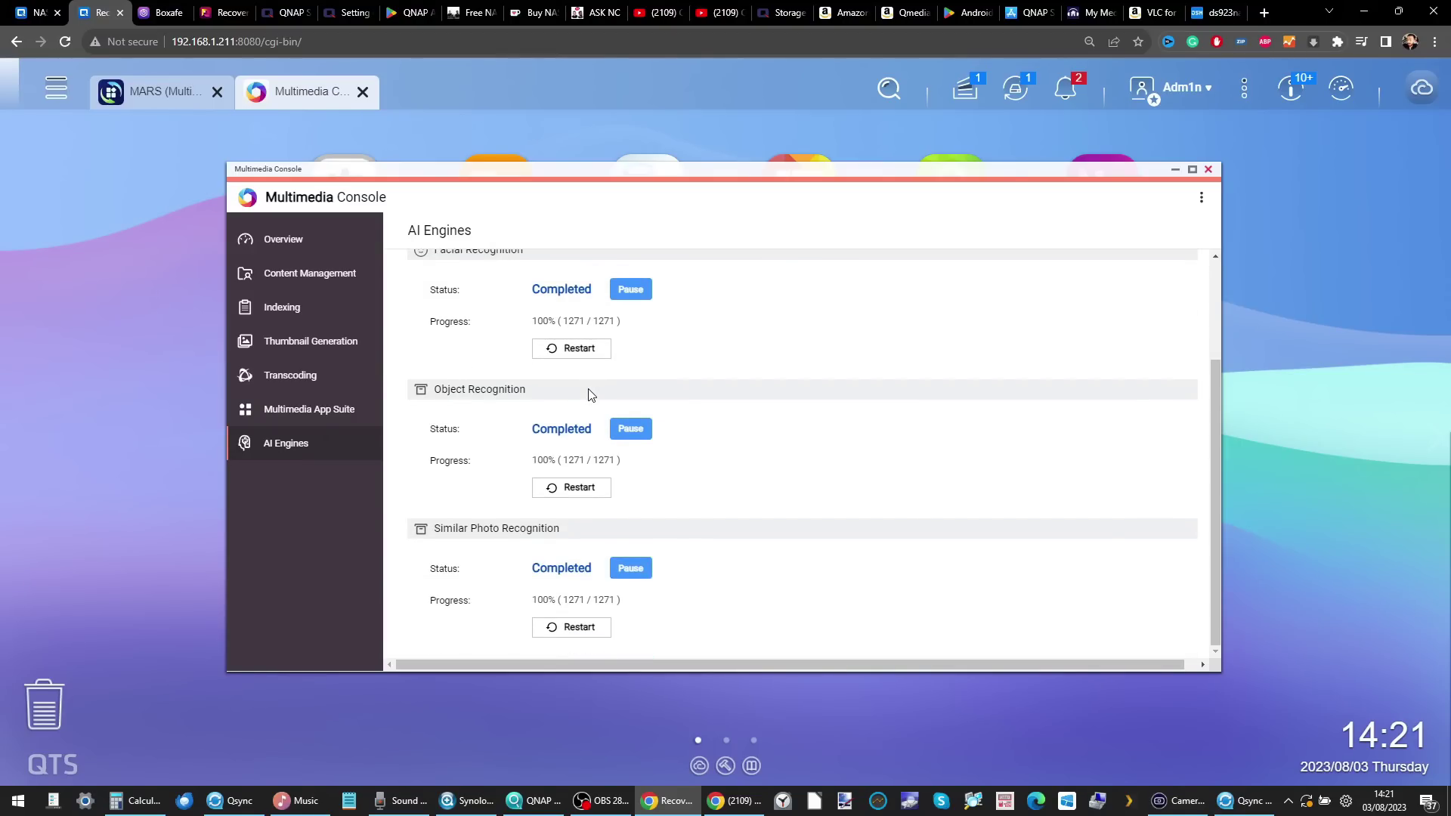
- Glance at the QVR Pro desktop, recheck the AI recognition accelerator and facial recognition sections, and close Multimedia Console
click(218, 11)
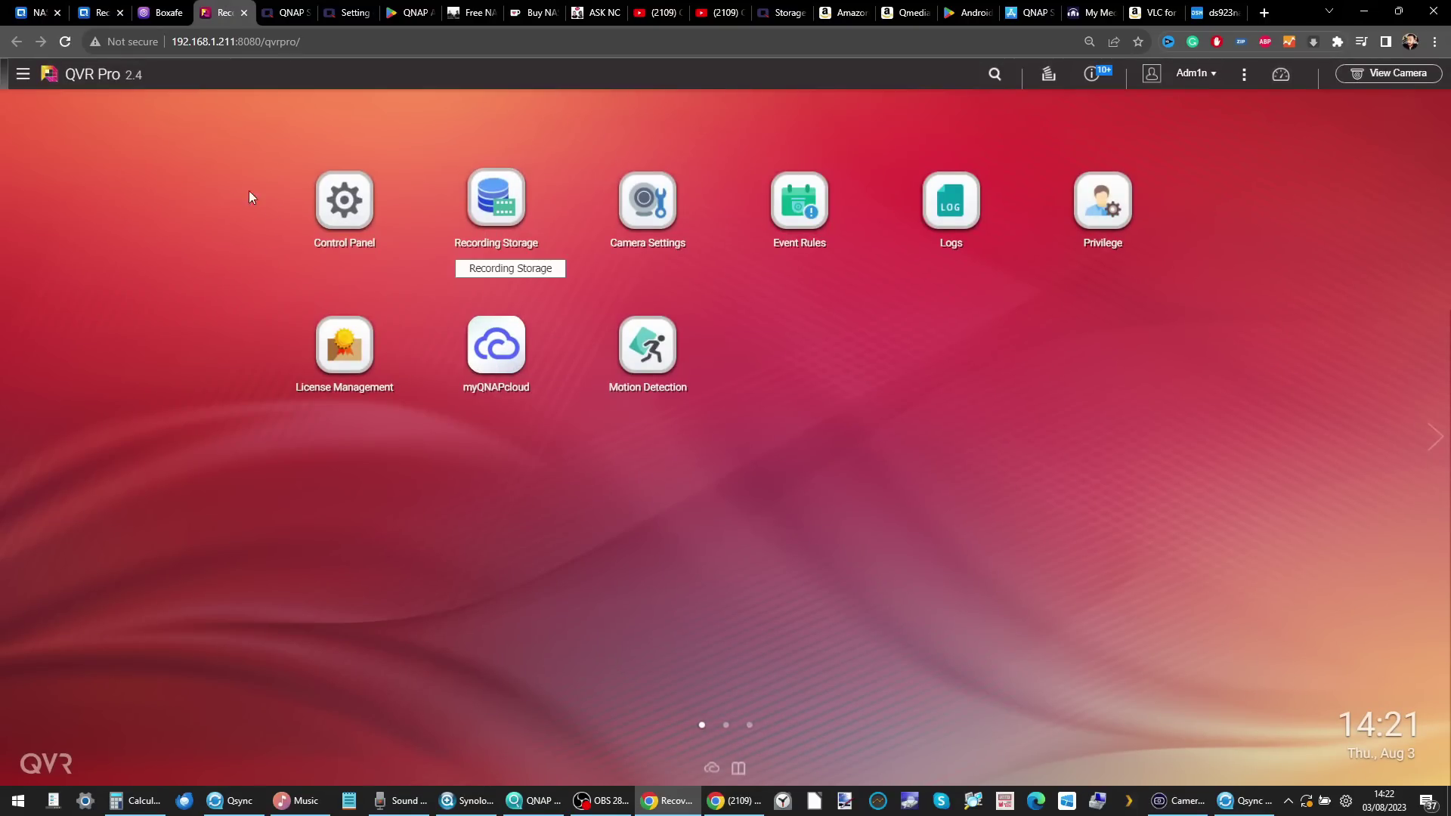
click(98, 12)
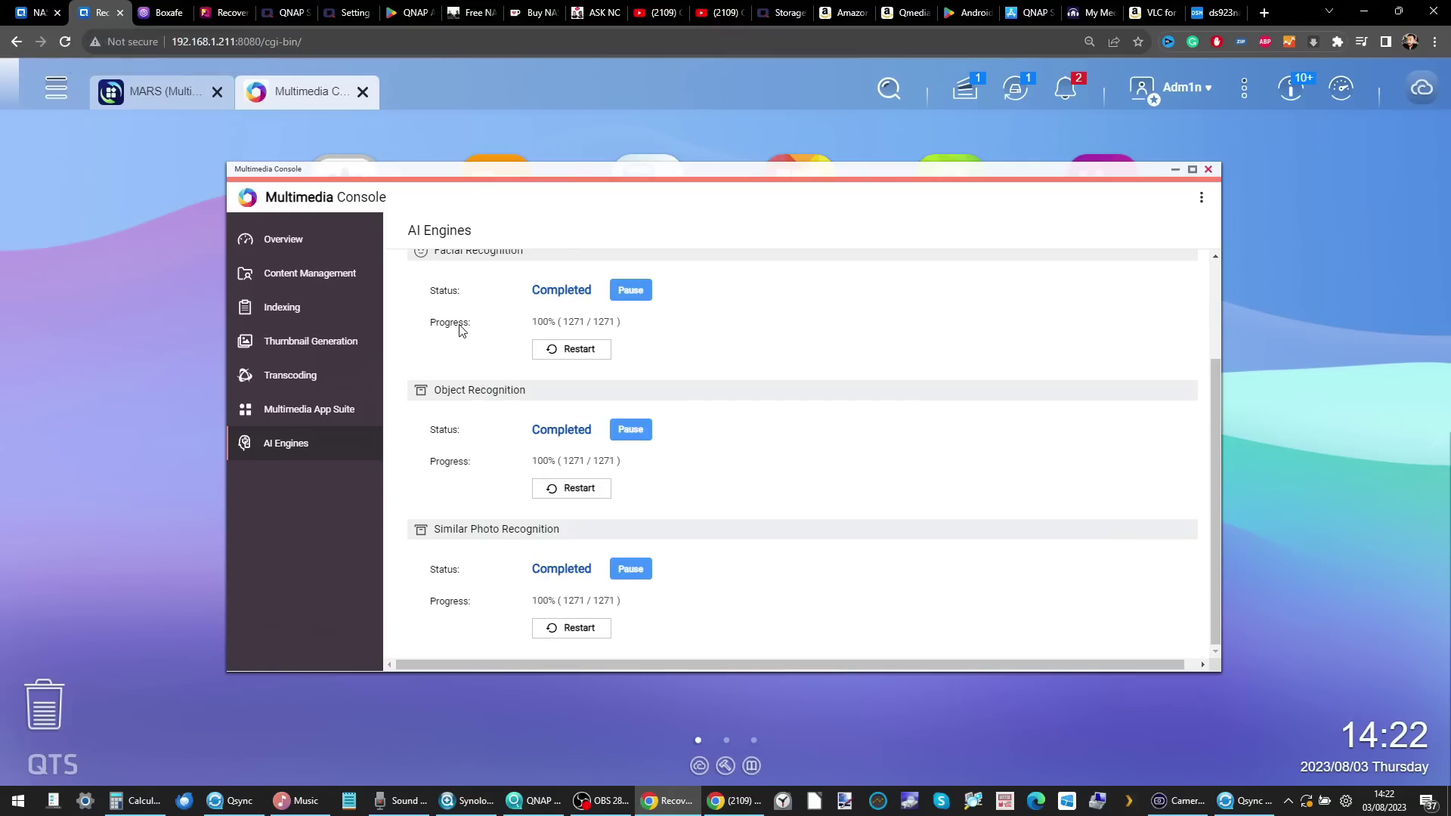
scroll(506, 406, up, 2)
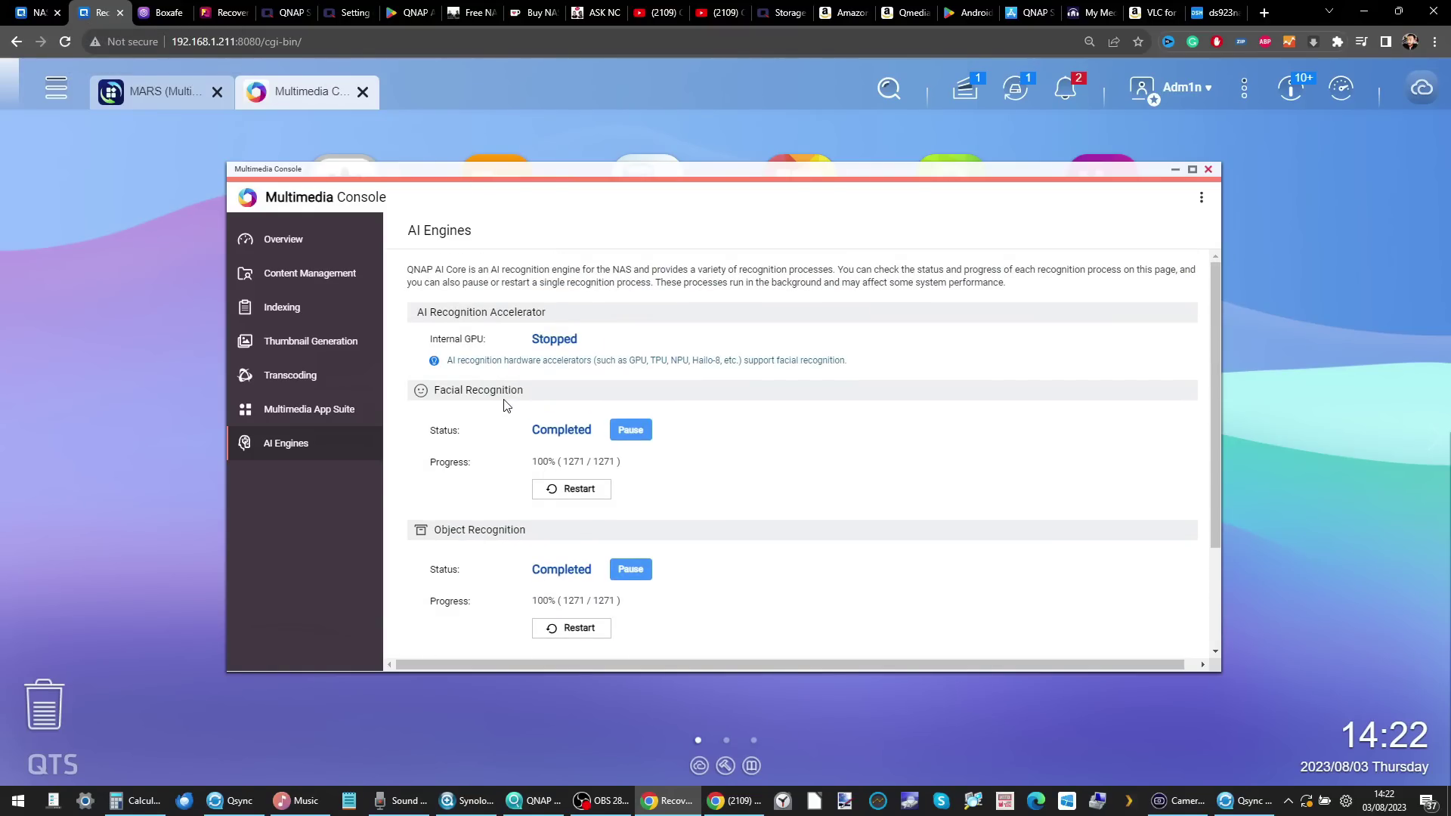
click(1208, 169)
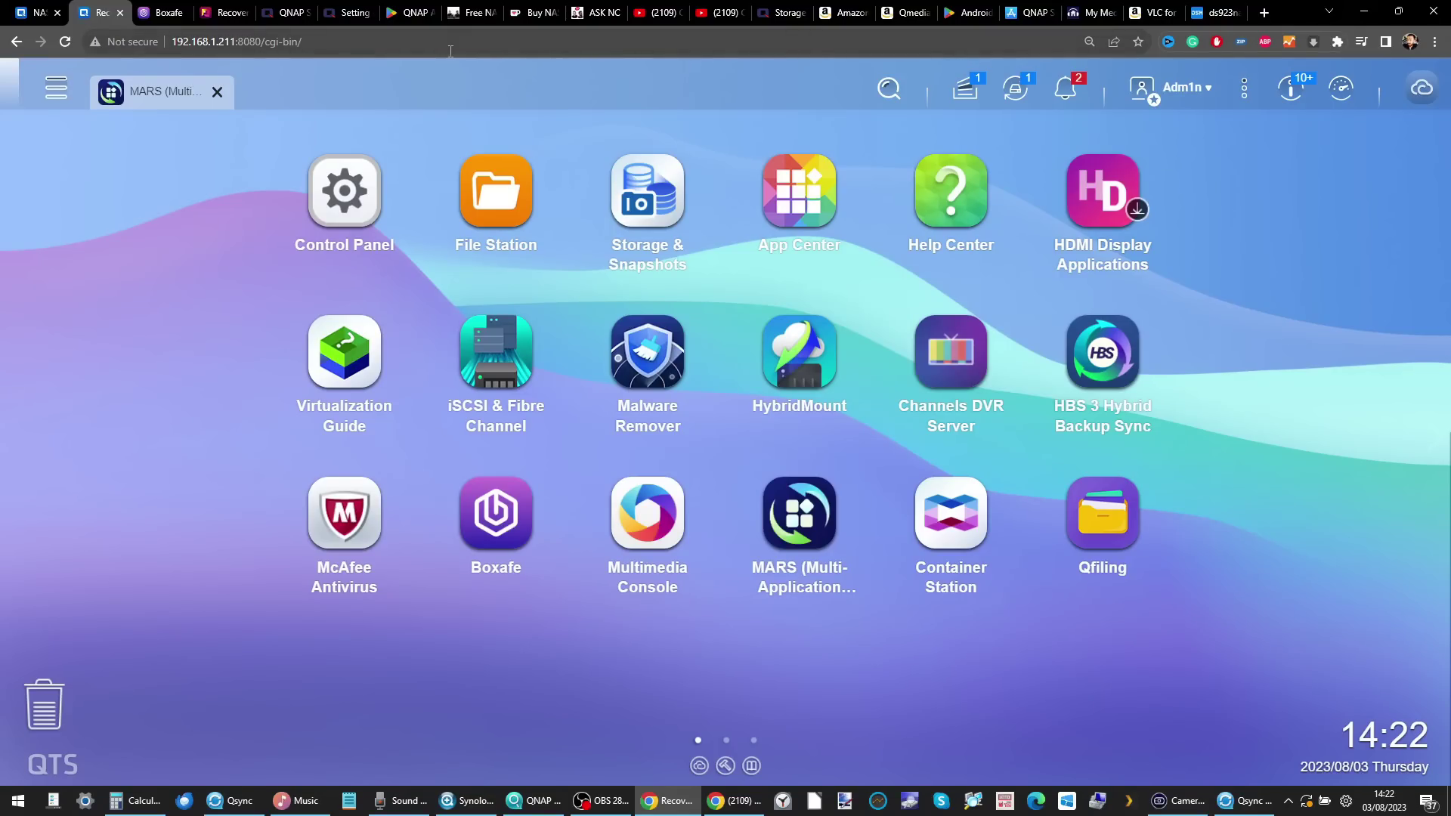
- Bring up MARS and view the form for adding a WordPress backup service, closing it without adding one
click(144, 92)
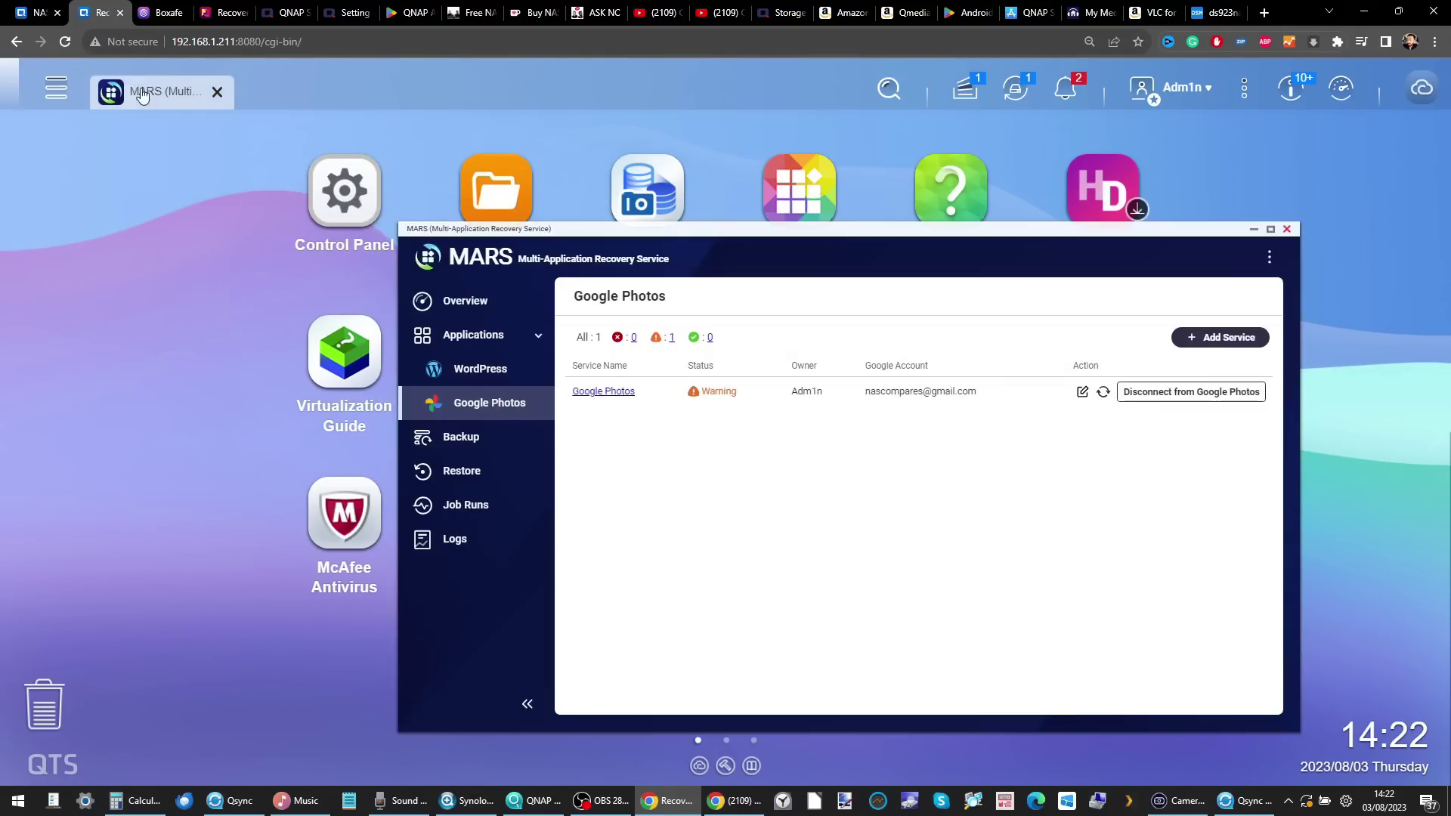
click(472, 371)
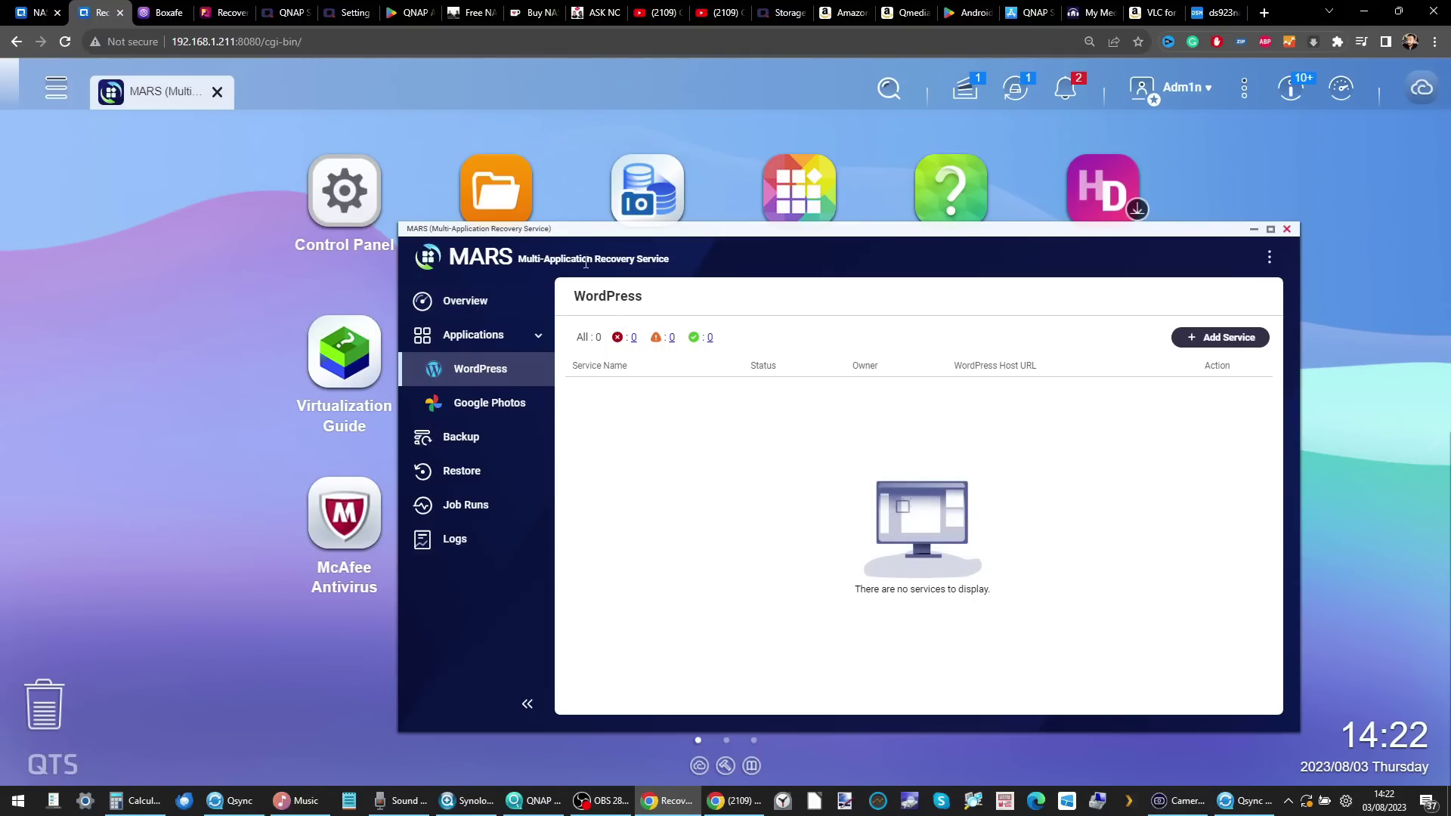
click(1195, 342)
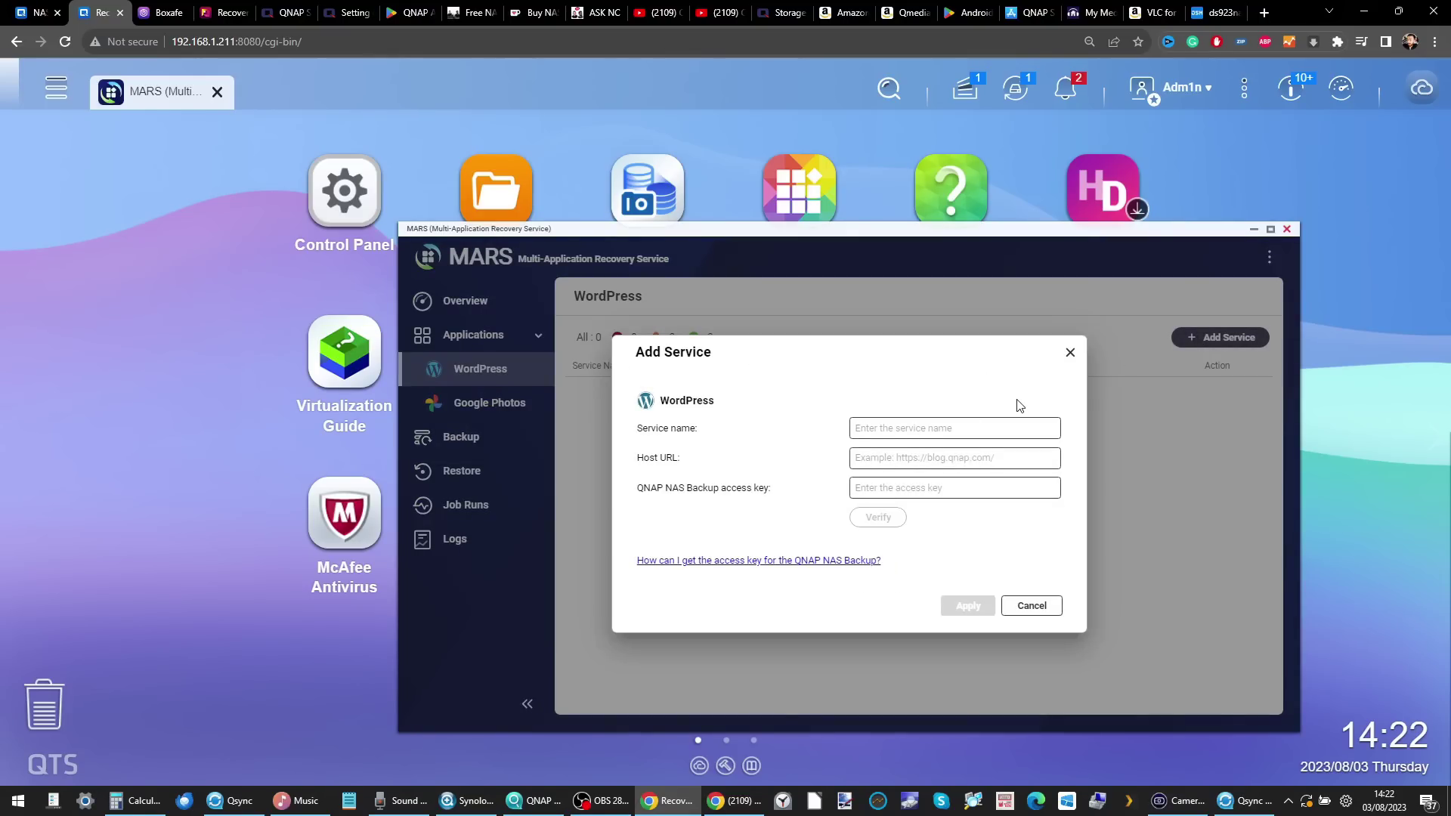
click(1071, 353)
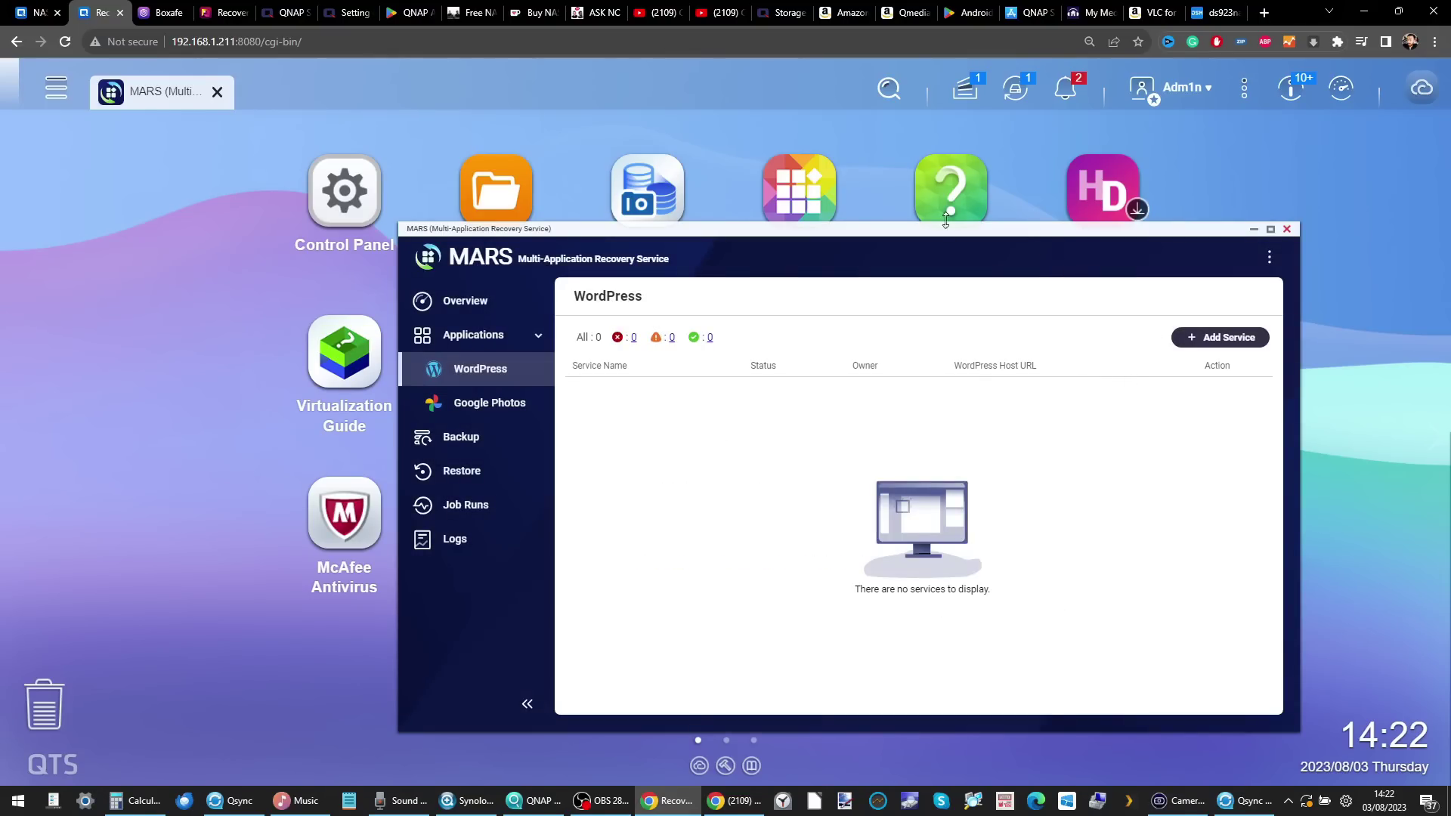
- View the MARS Google Photos services and the form for adding one, closing the form without changes
click(484, 402)
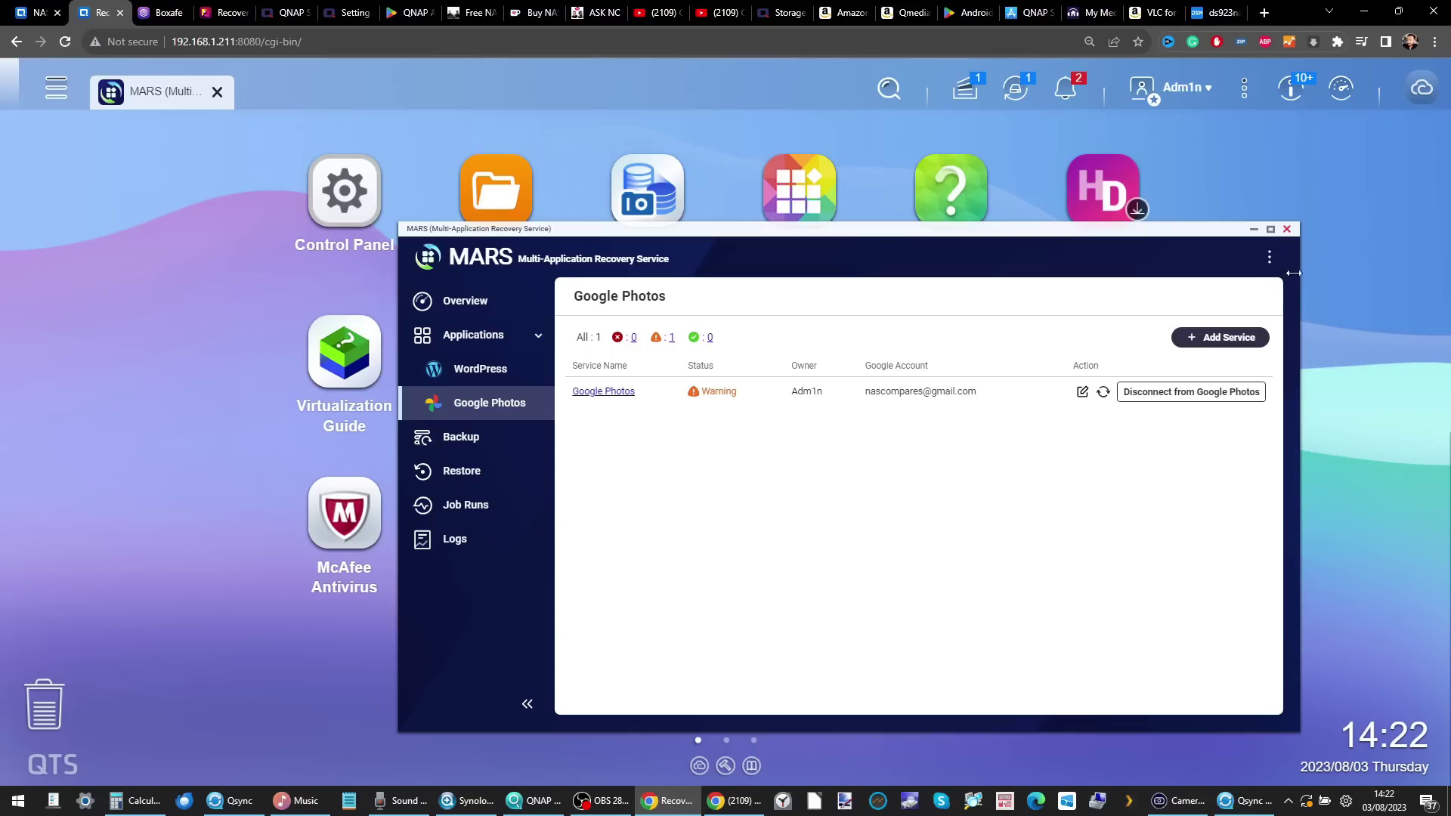
click(1210, 342)
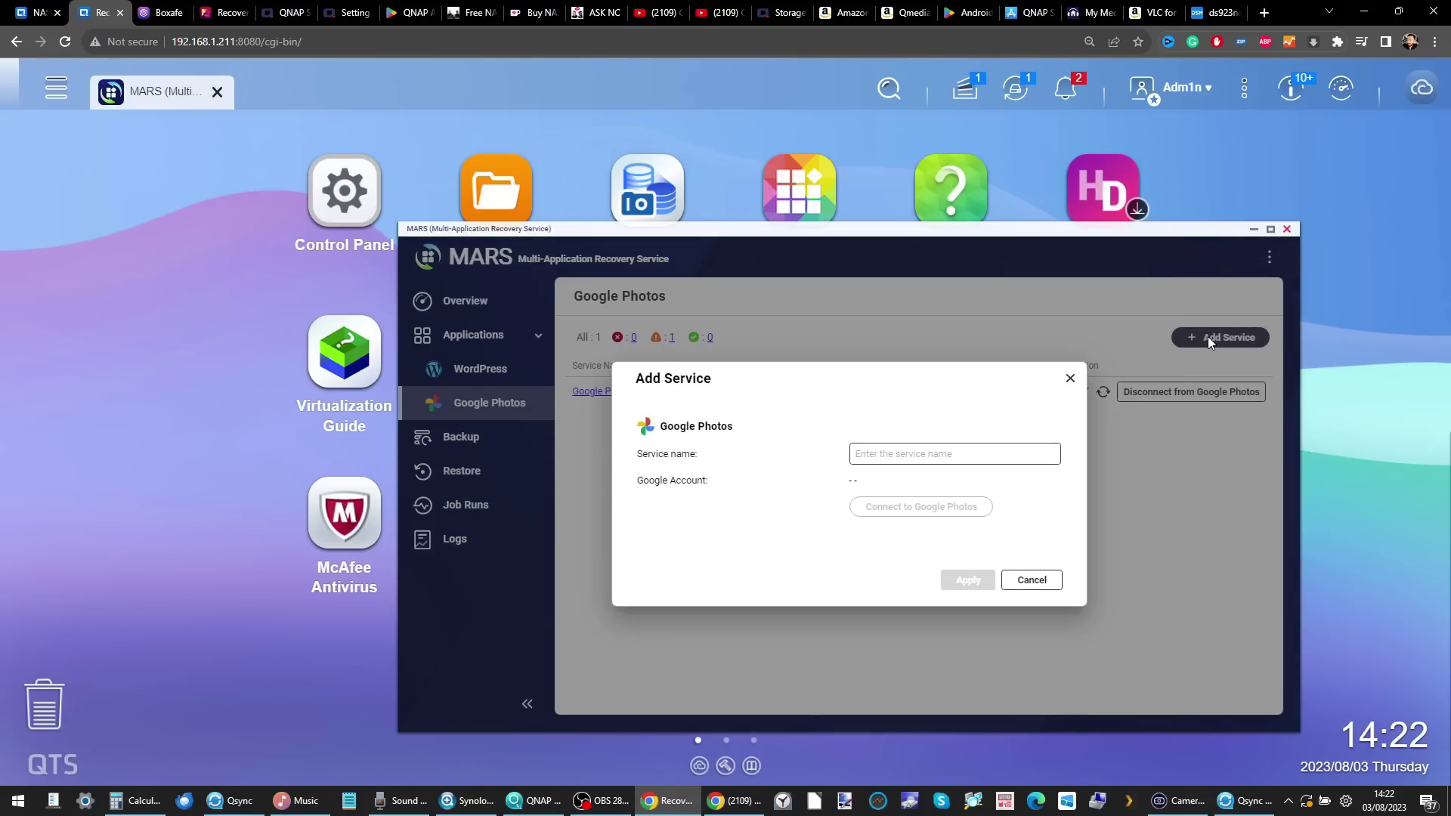
click(1070, 378)
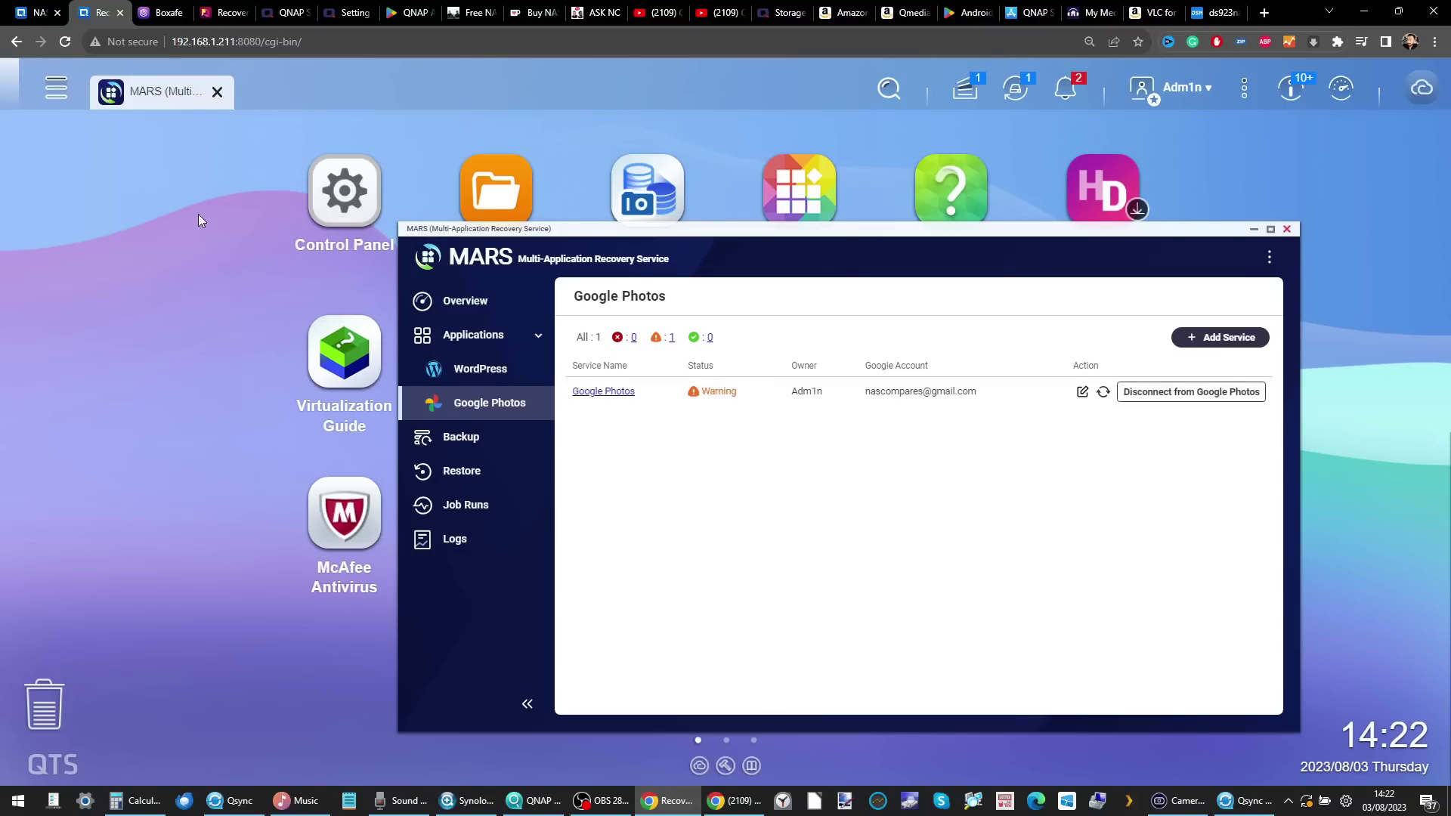
- Look over the App Center apps and the full list of systems and applications, closing App Center and MARS
click(797, 186)
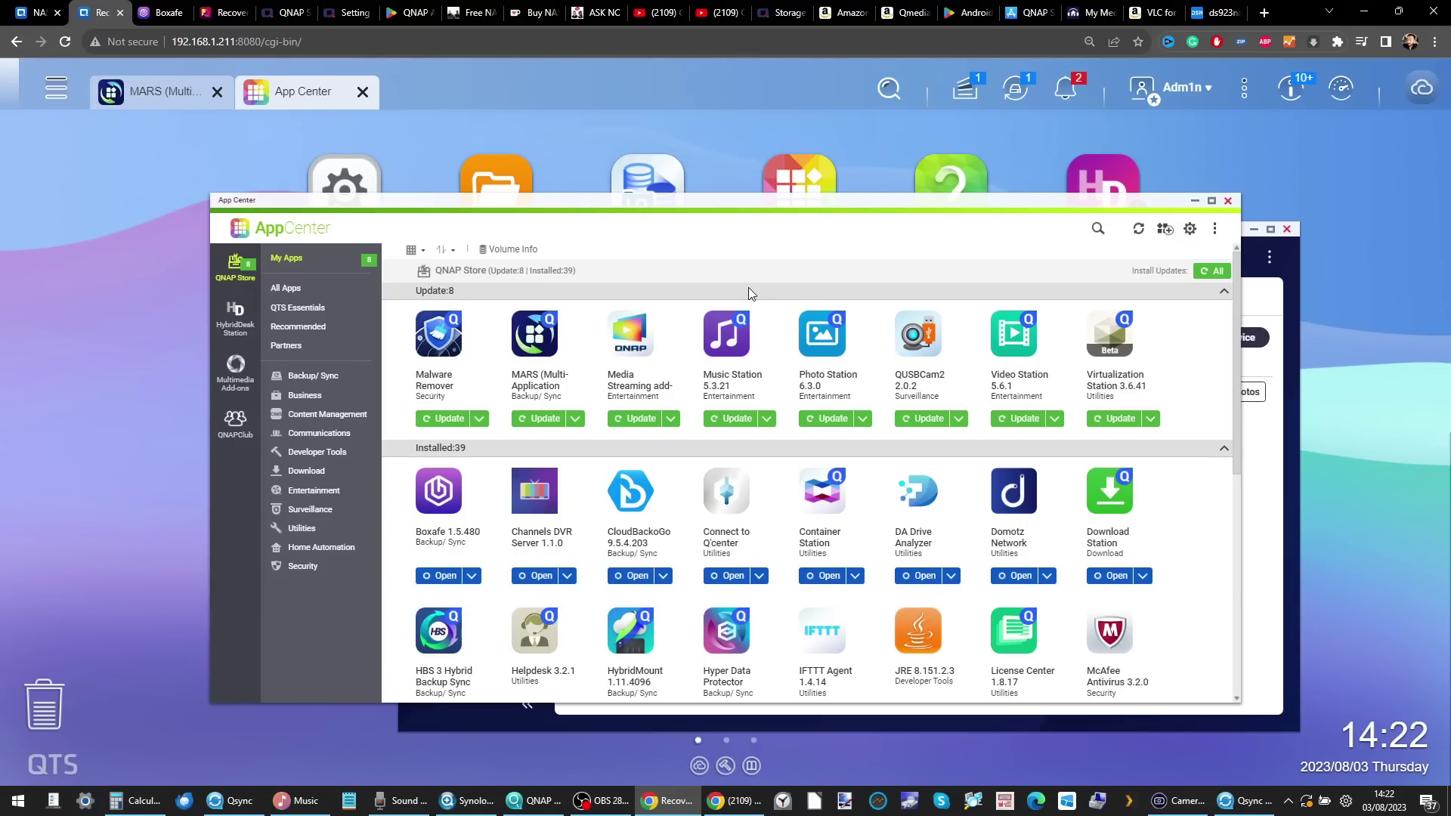
click(1227, 201)
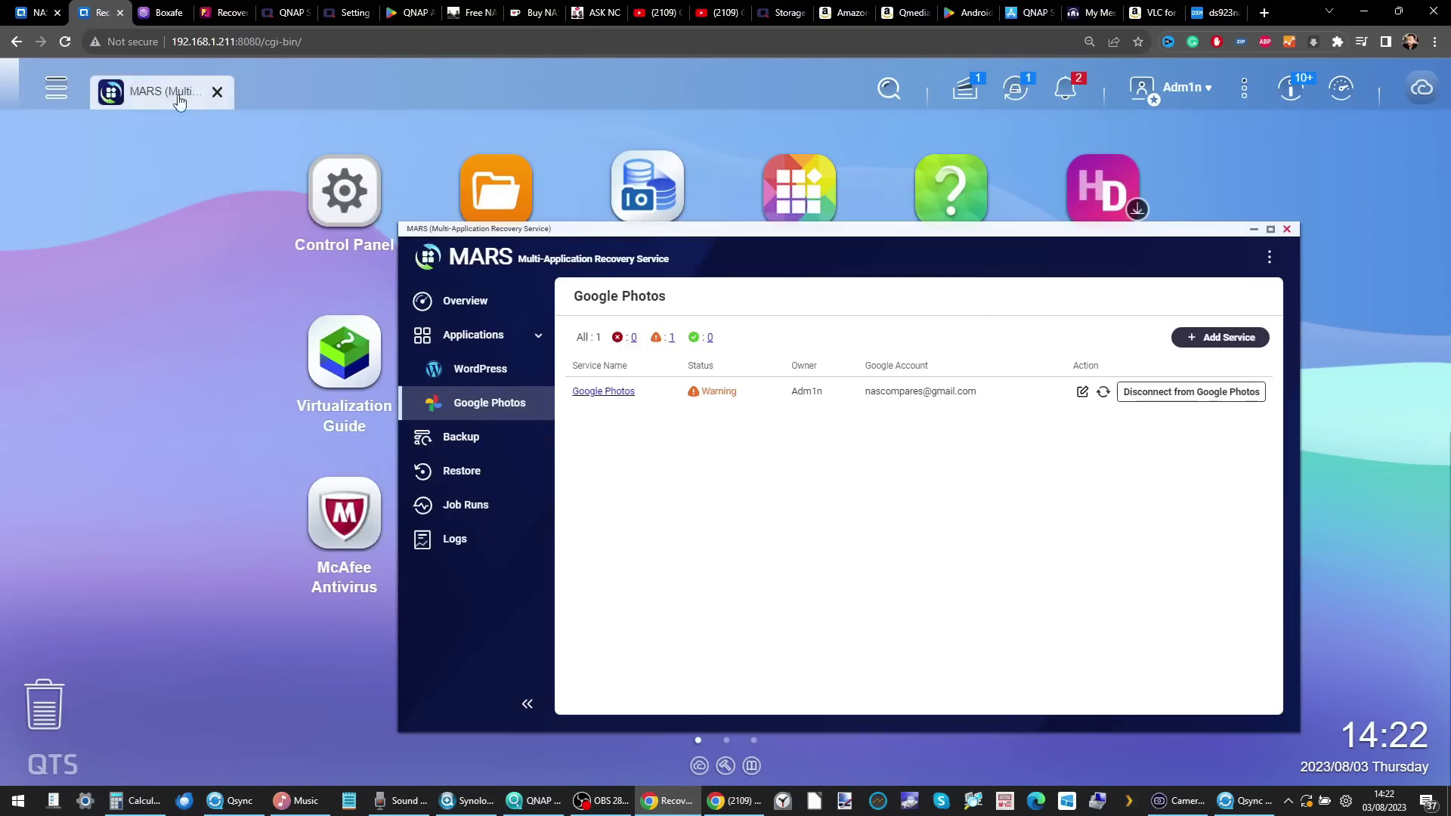
click(56, 88)
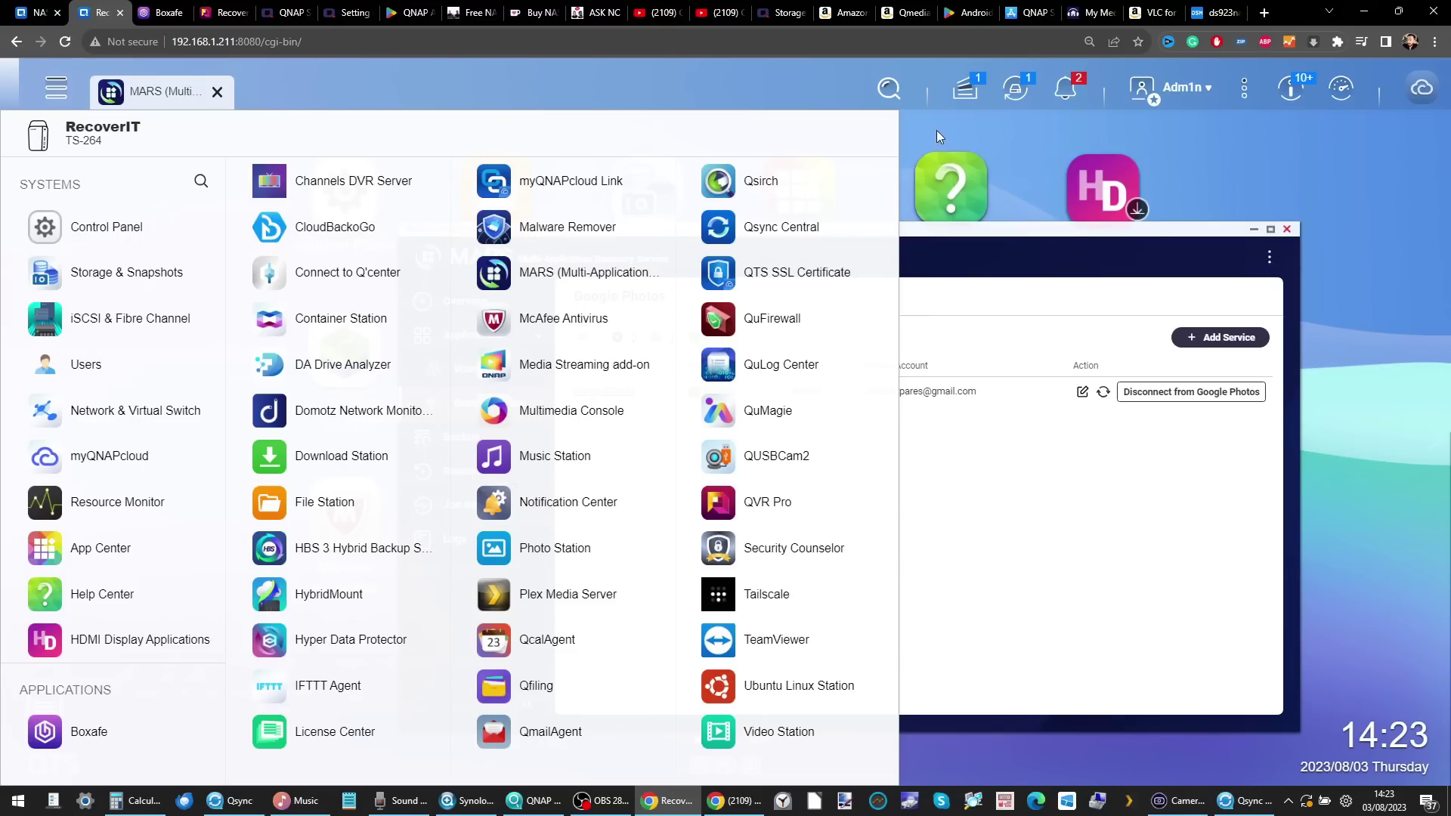
right_click(1024, 237)
click(1241, 198)
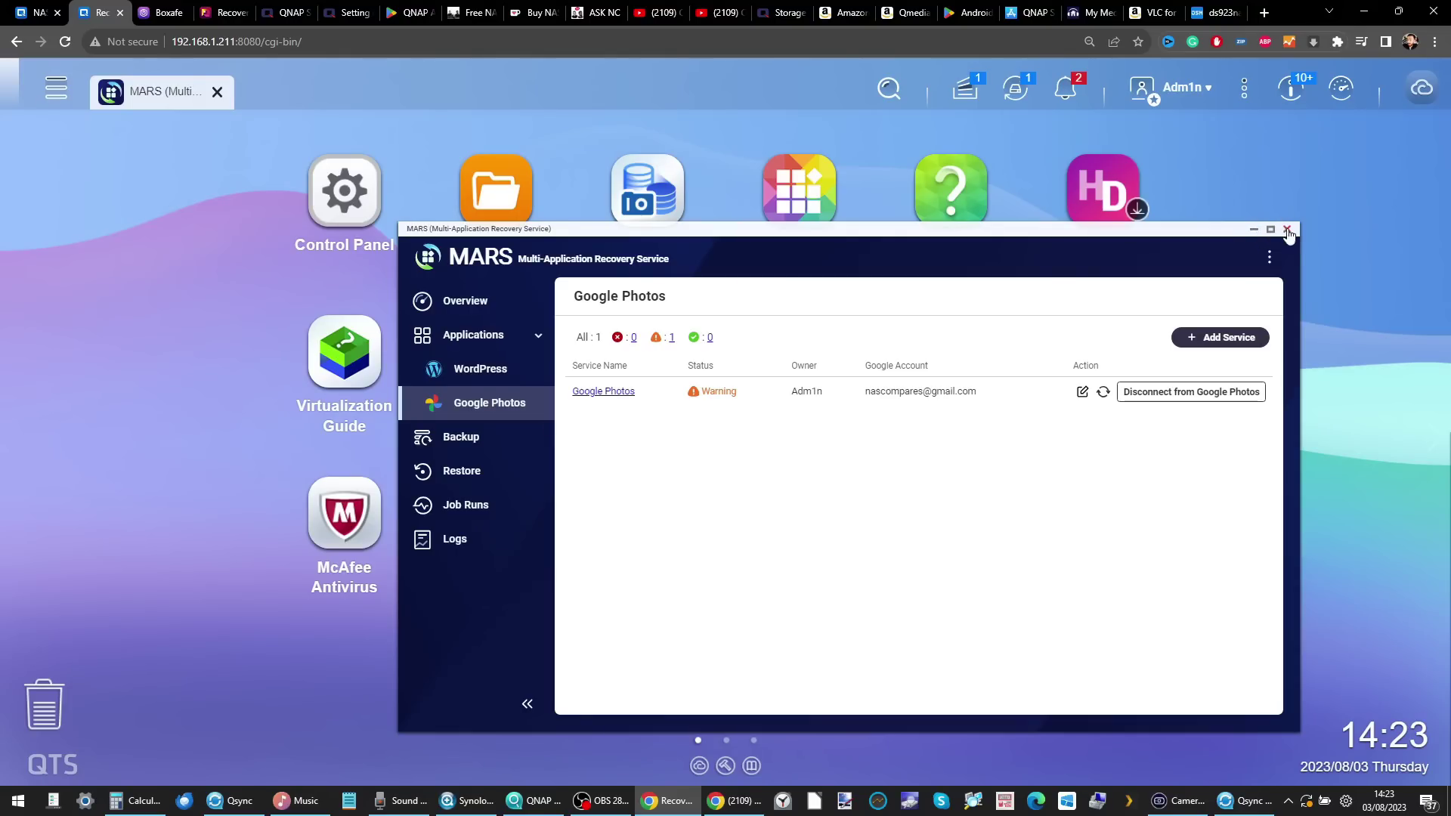
click(1287, 229)
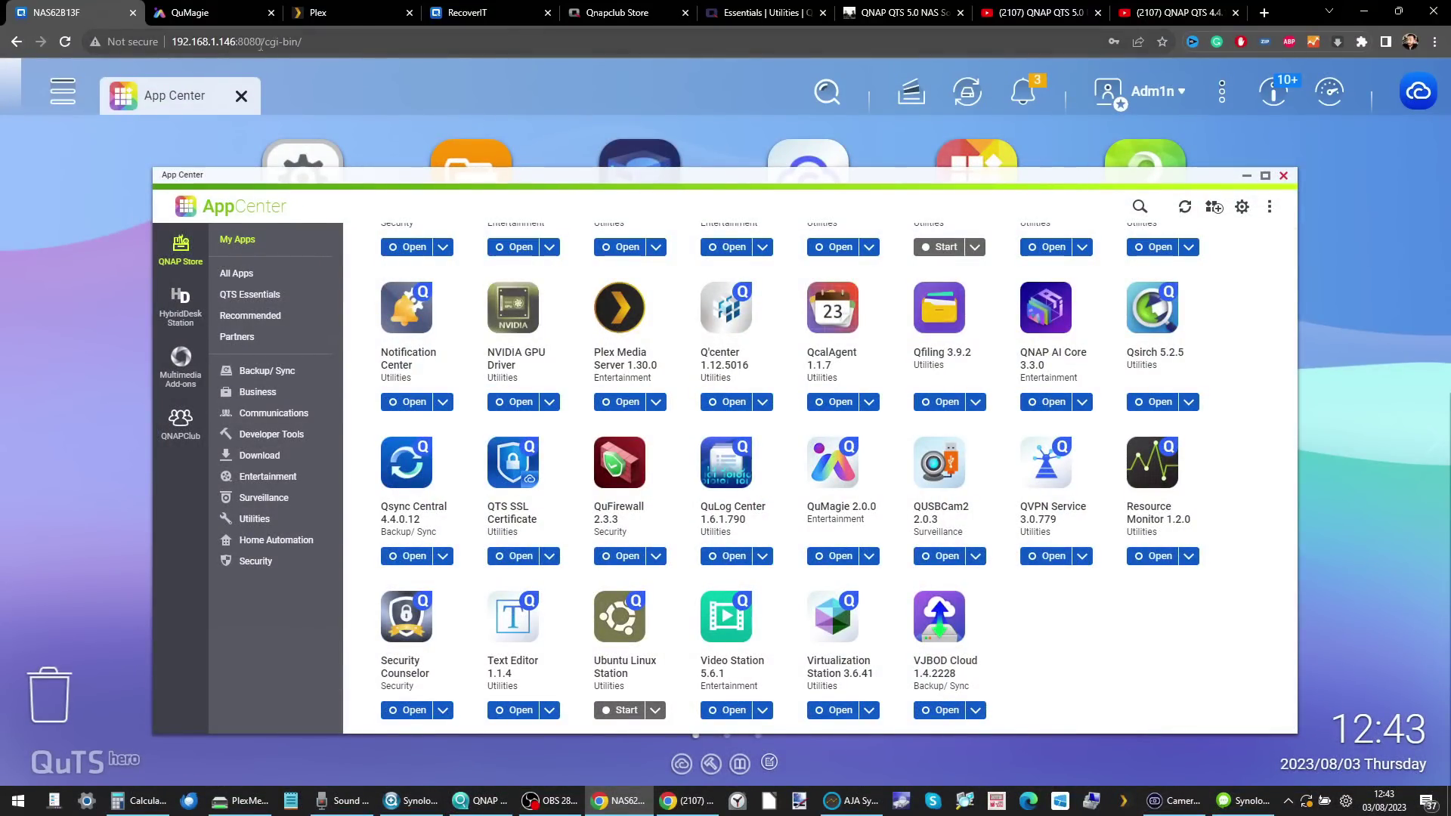
- Switch to the Qnapclub Store website and look over its featured and newest release packages
click(620, 6)
scroll(582, 212, down, 5)
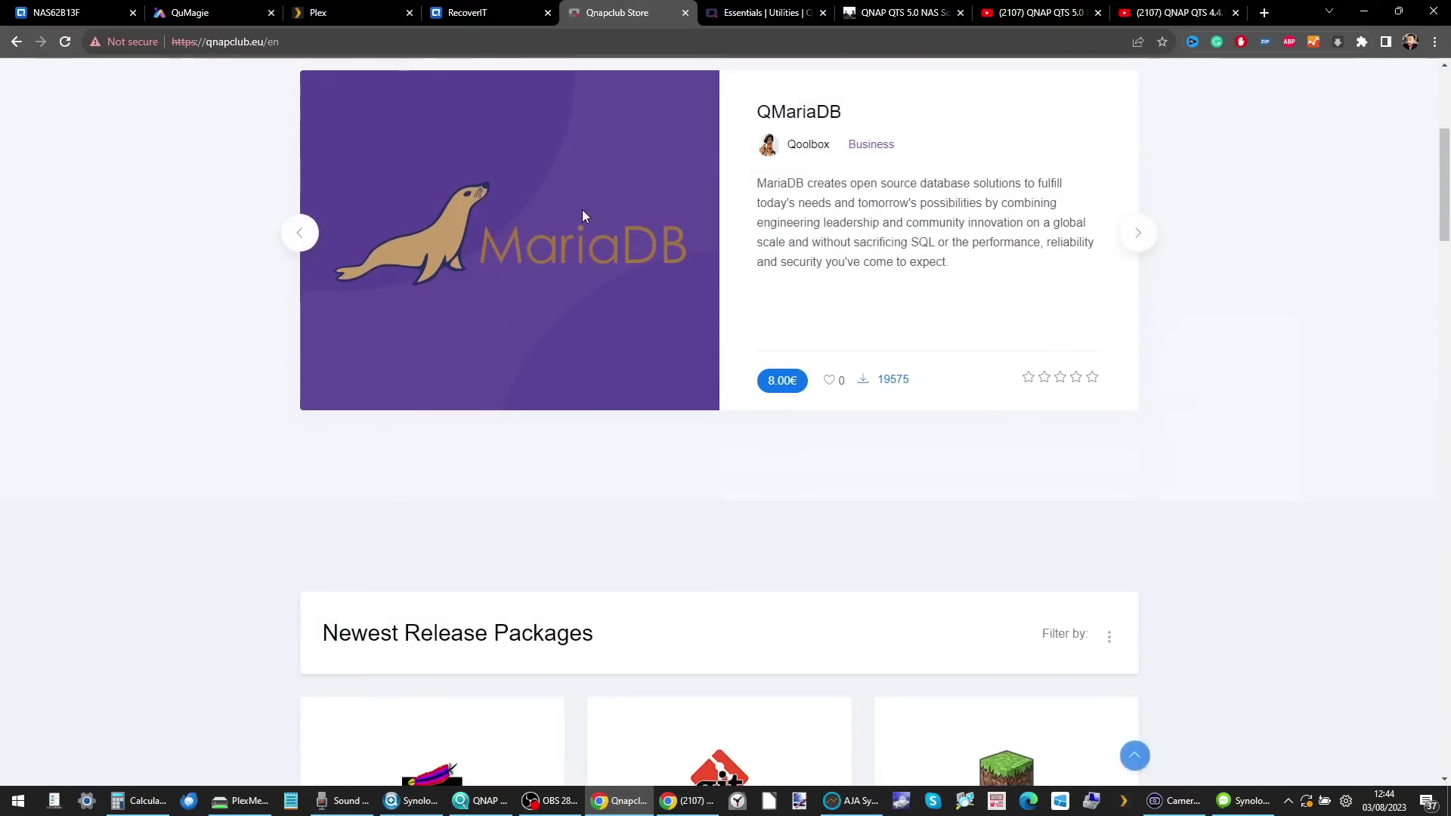
scroll(582, 216, up, 5)
mouse_move(384, 164)
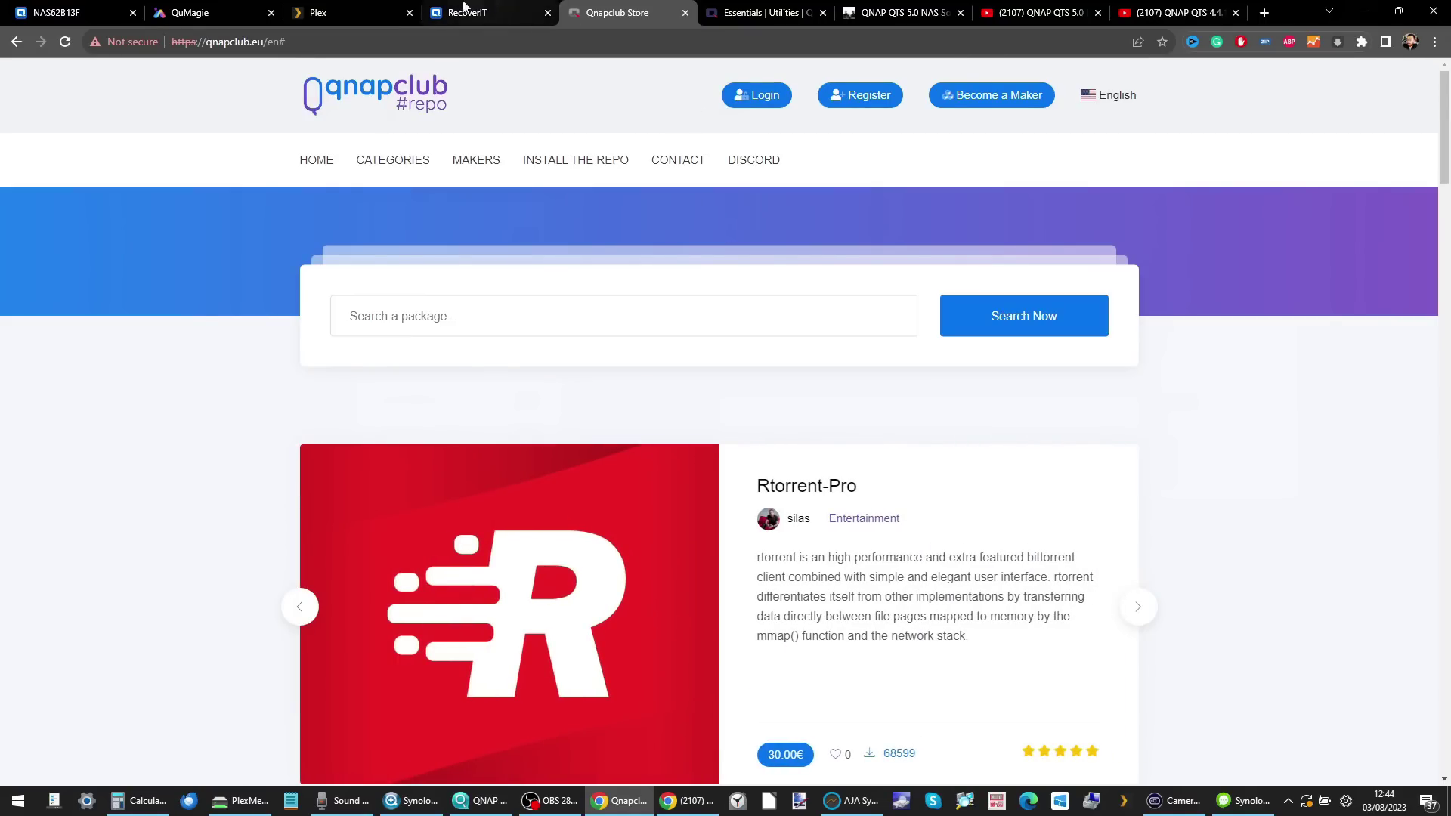
- View the general and app repository settings of the QuTS hero App Center, and close them without changes
click(76, 9)
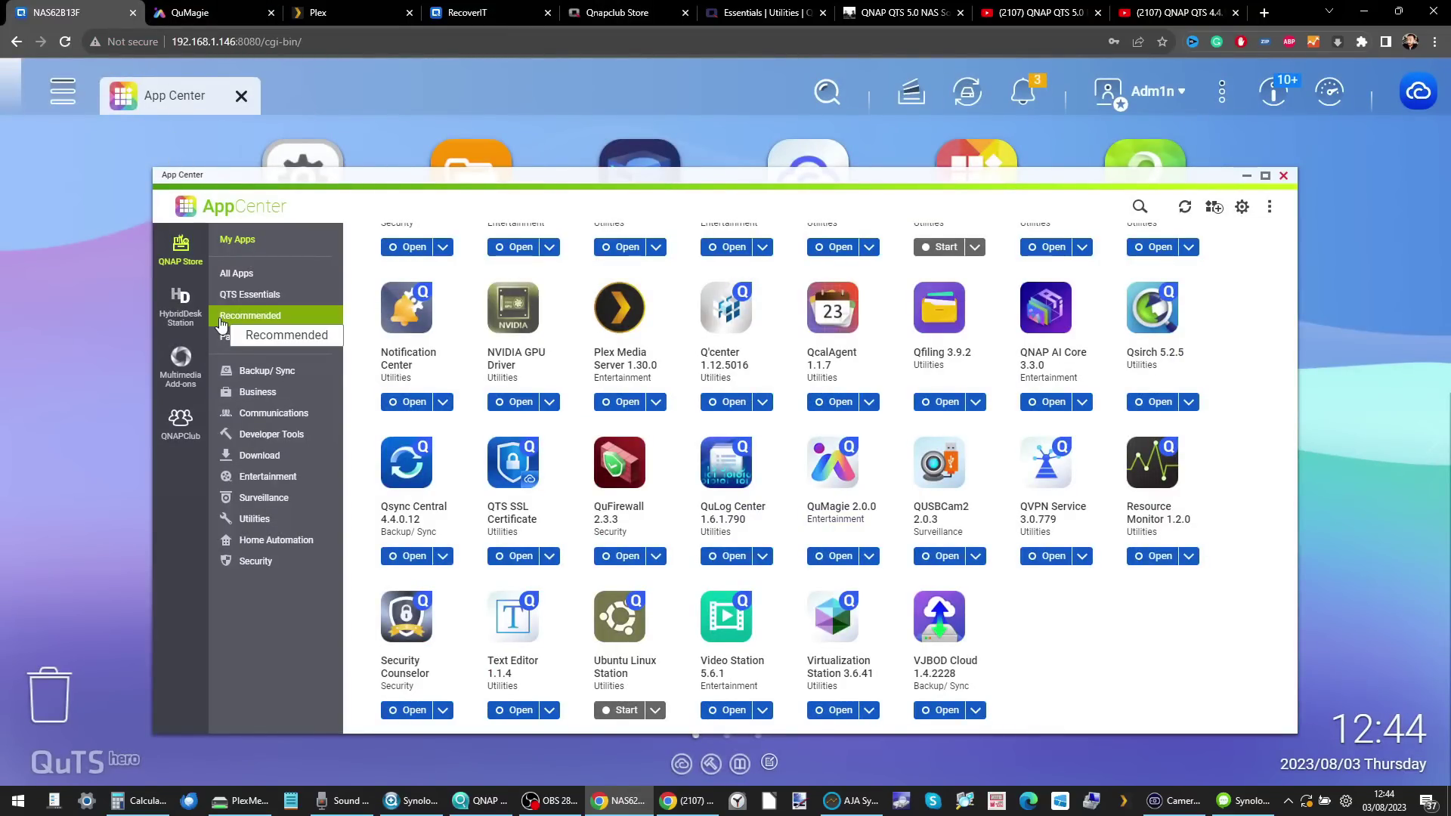
click(1242, 206)
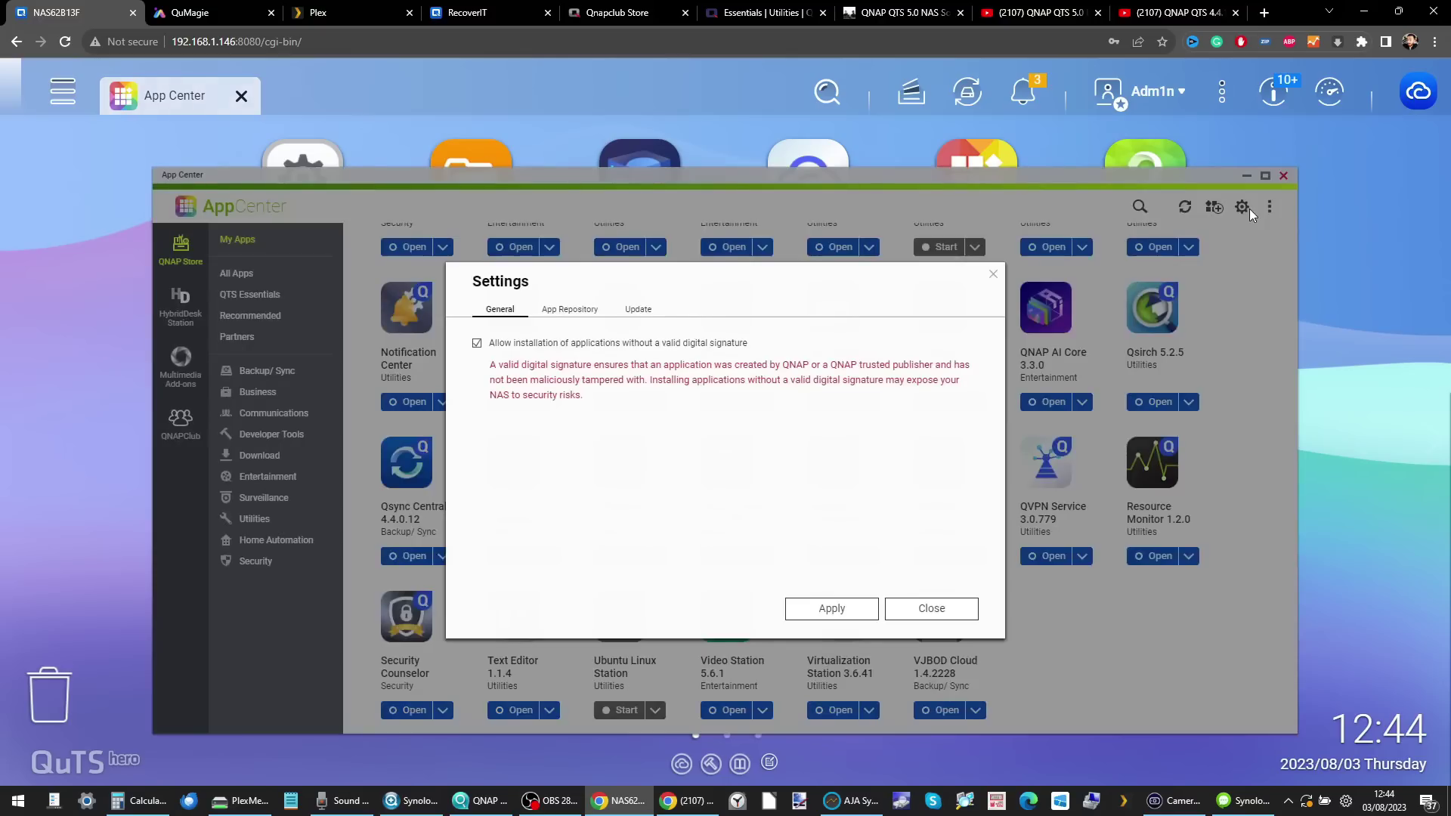
click(570, 309)
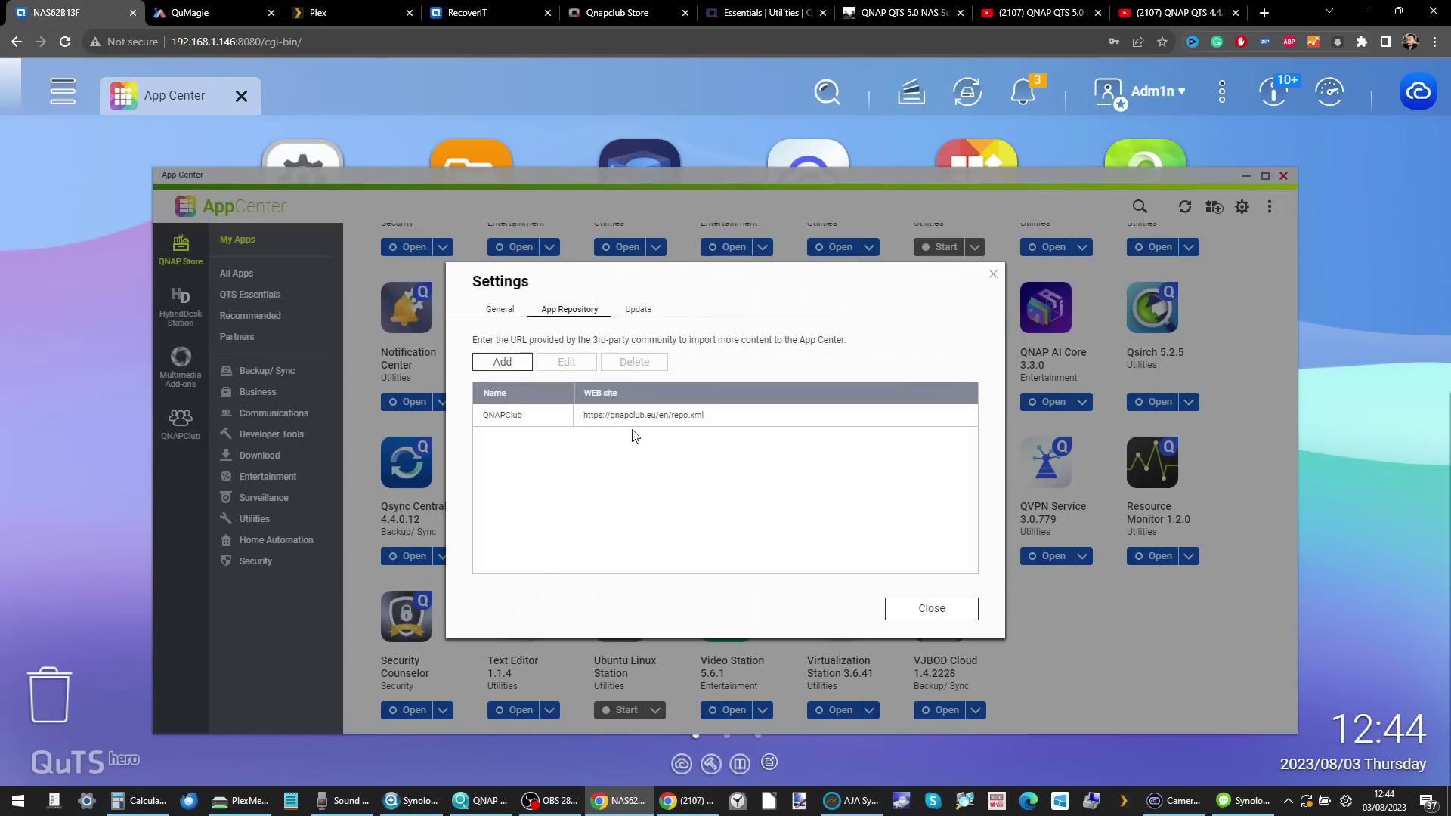
click(993, 274)
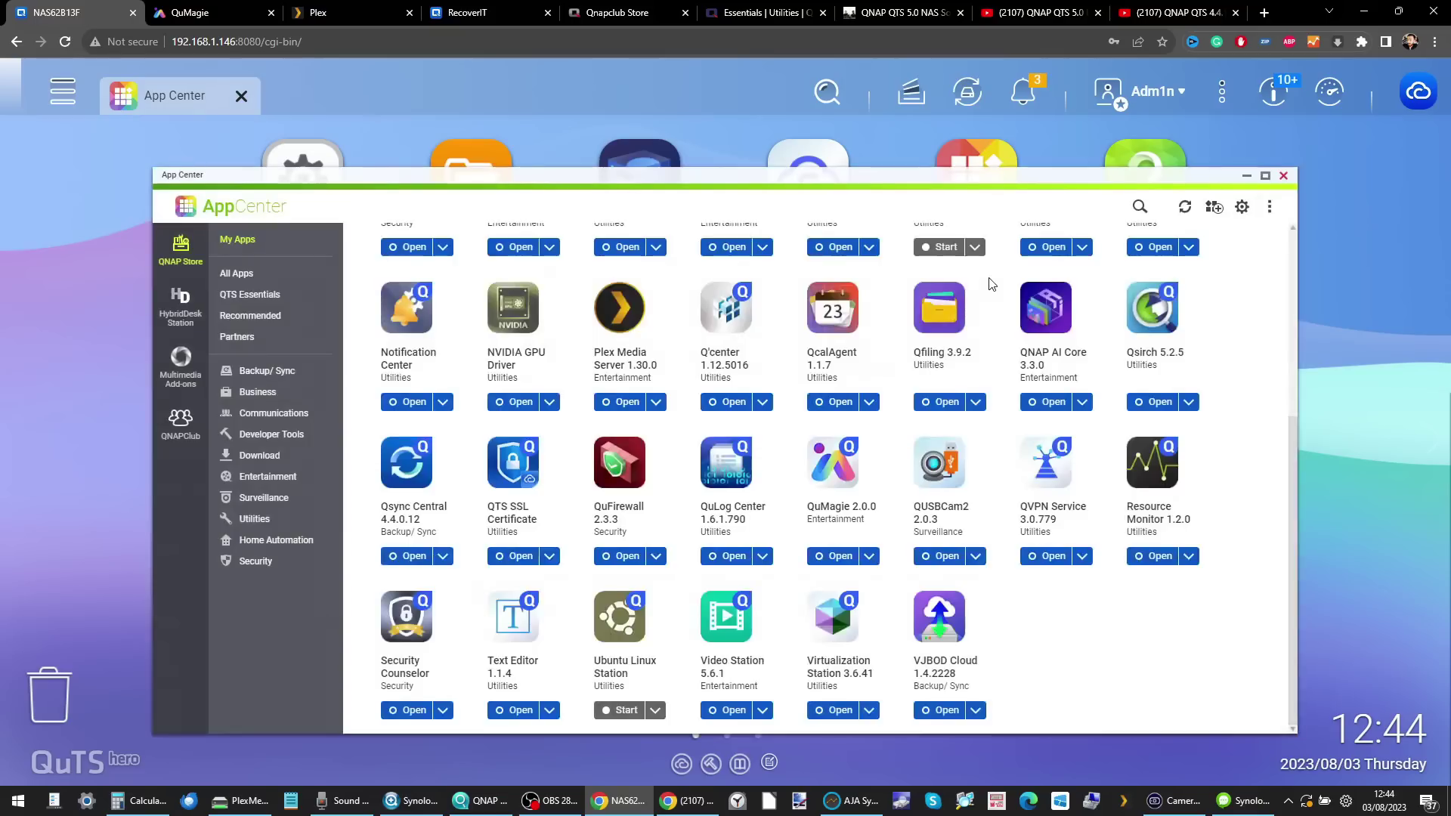
- View all QNAPClub apps in App Center on the QuTS hero system and on the QTS system
click(180, 422)
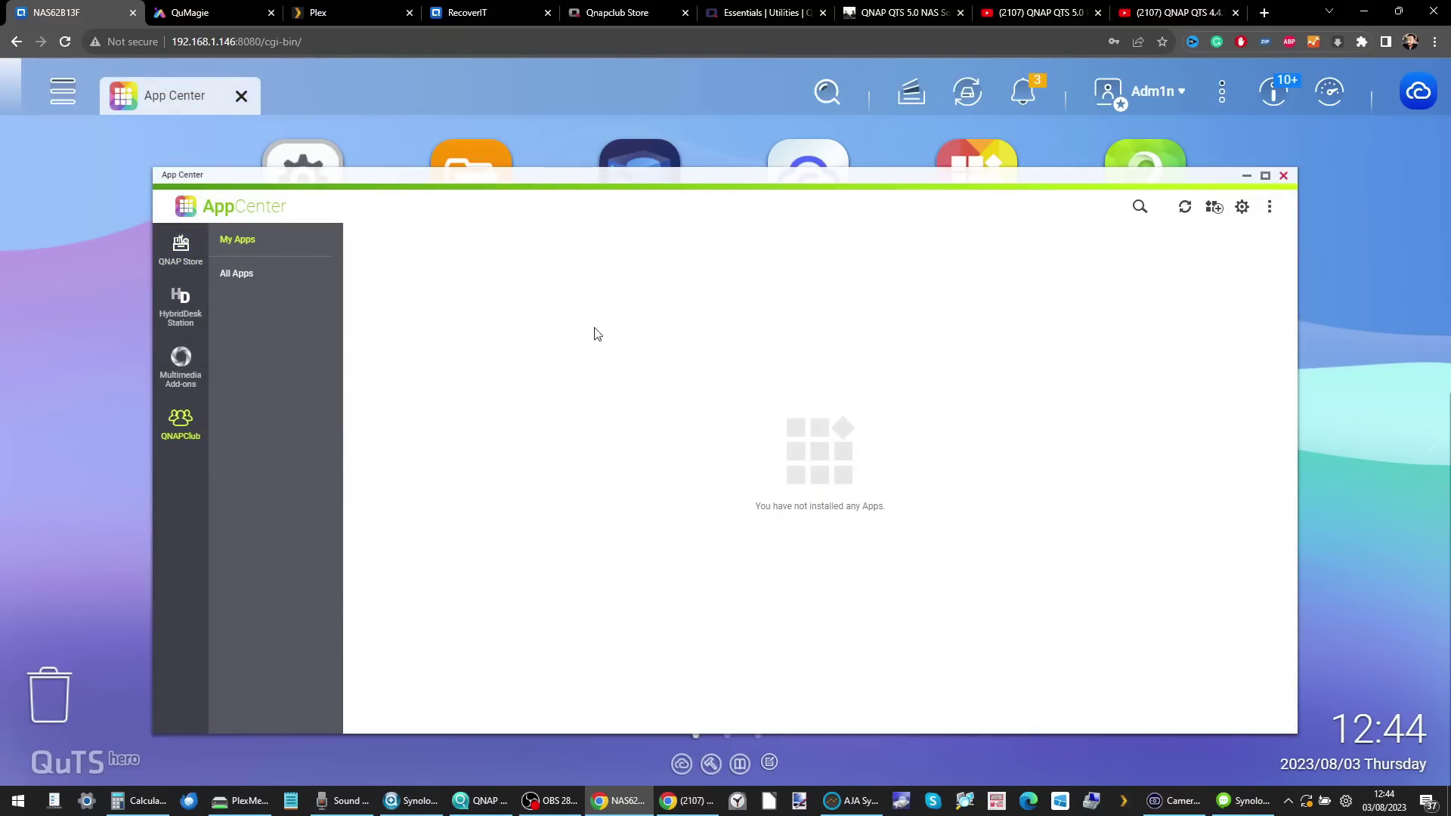
click(236, 275)
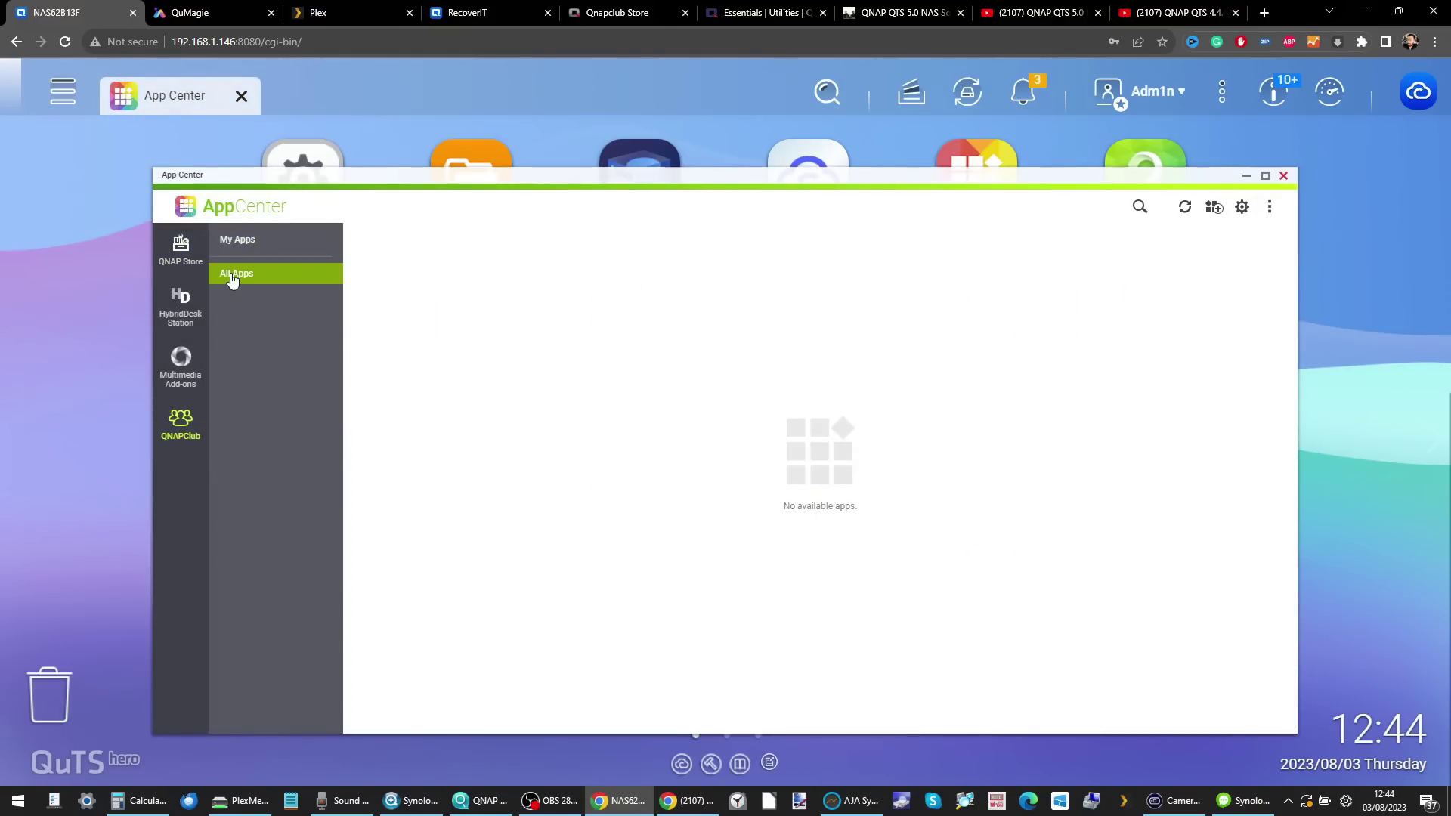
click(519, 7)
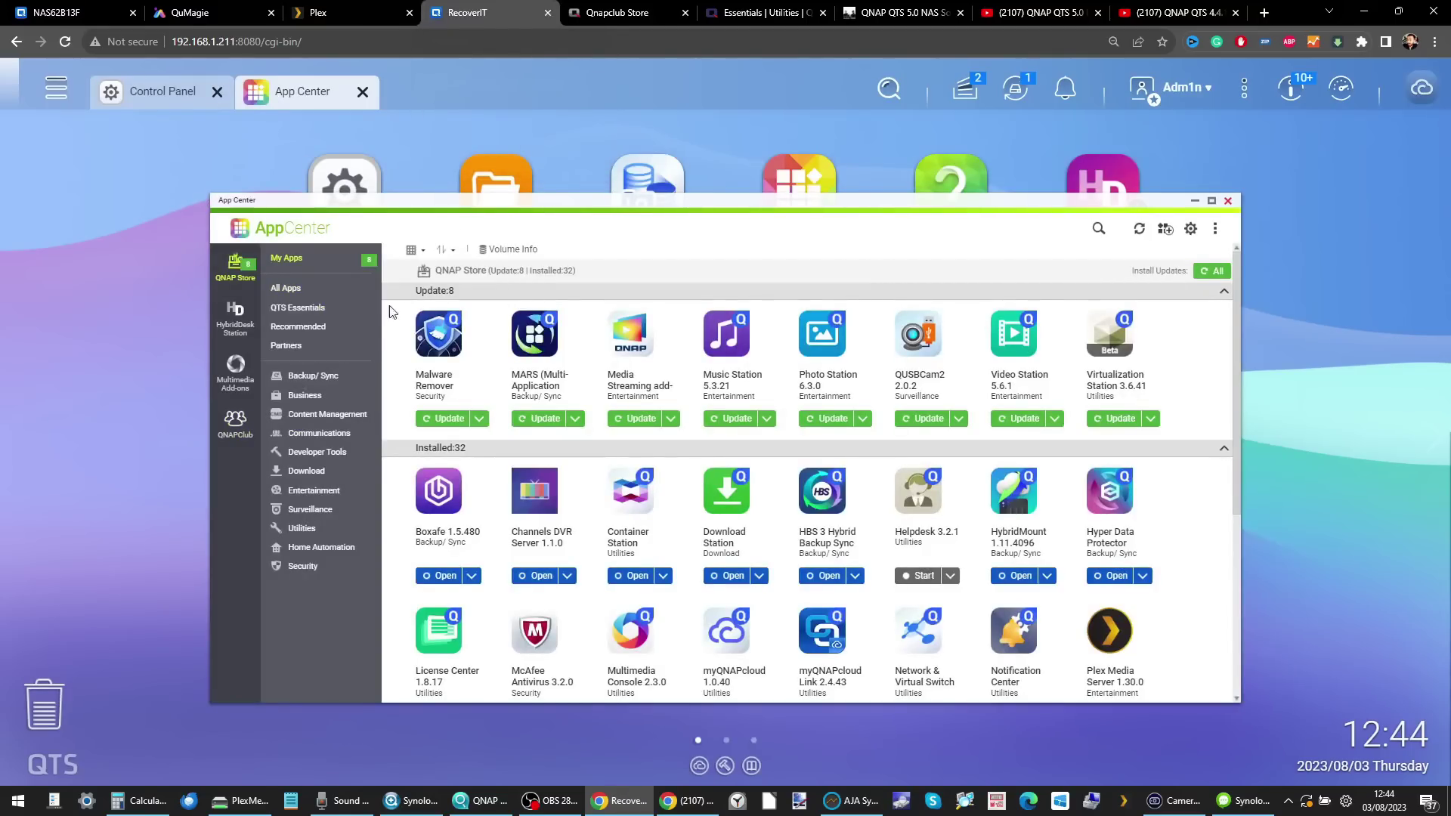
click(236, 422)
click(312, 290)
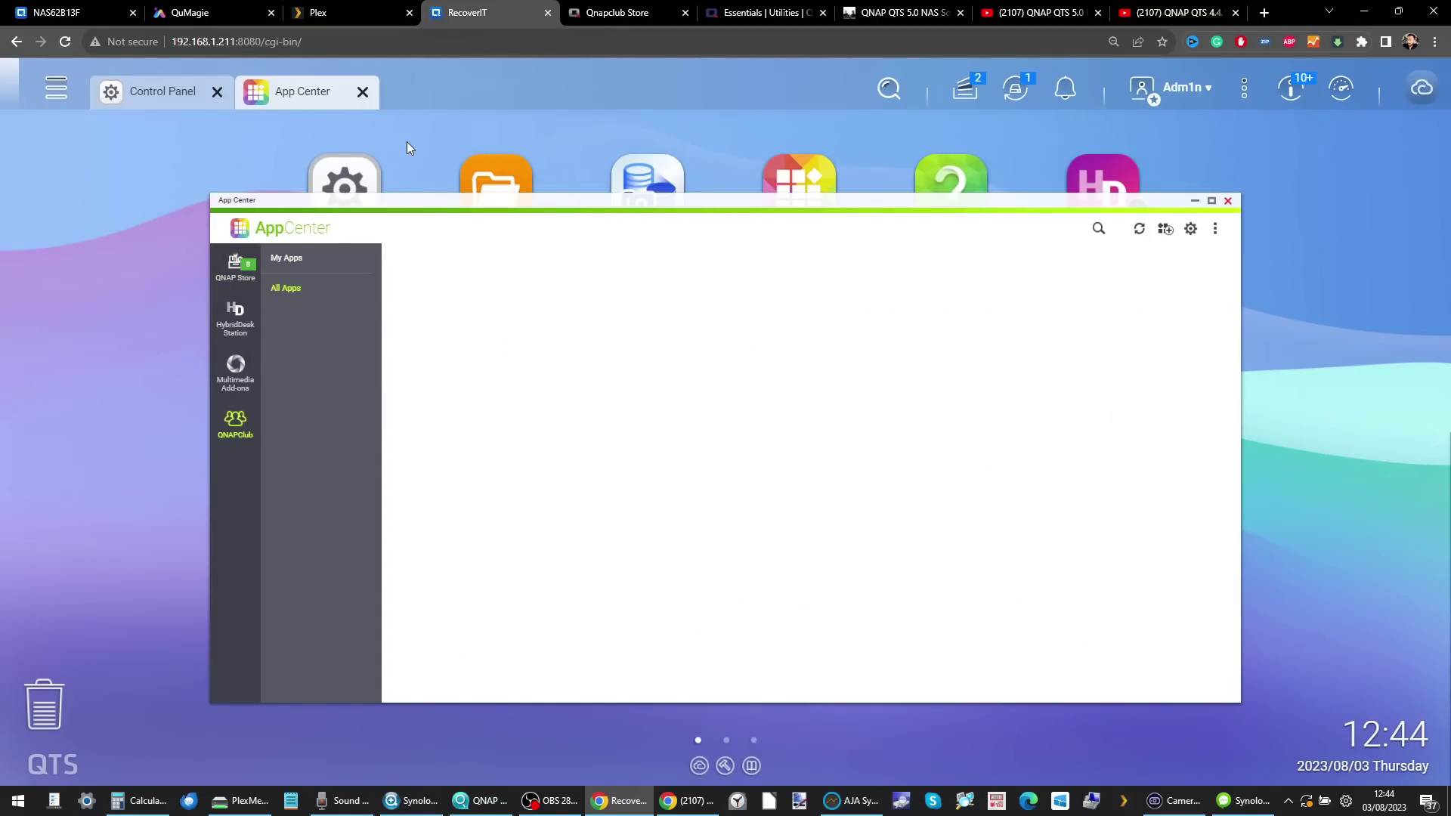
- Browse the HD Station category of packages on the Qnapclub Store website
click(607, 6)
mouse_move(398, 163)
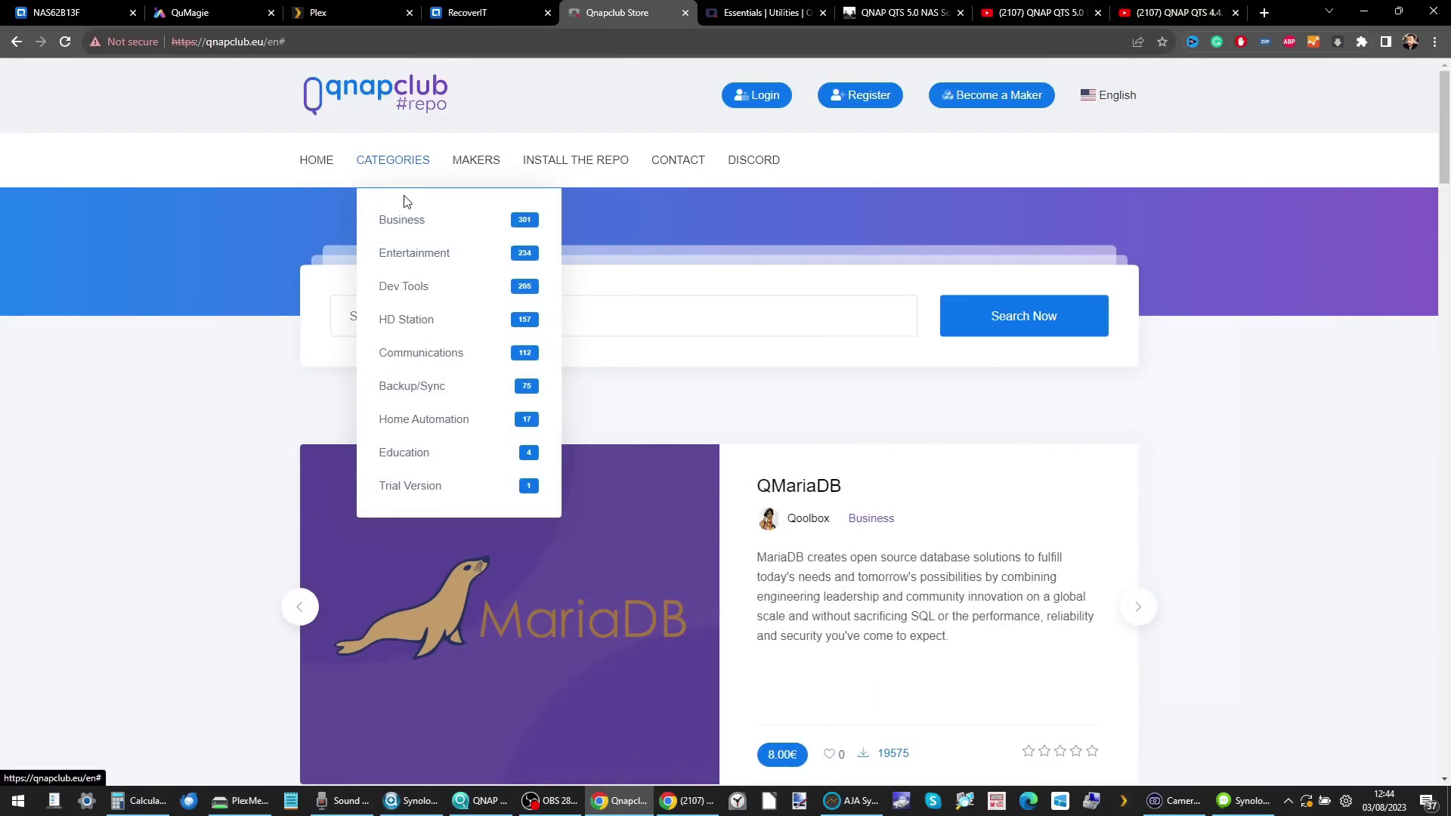
click(413, 320)
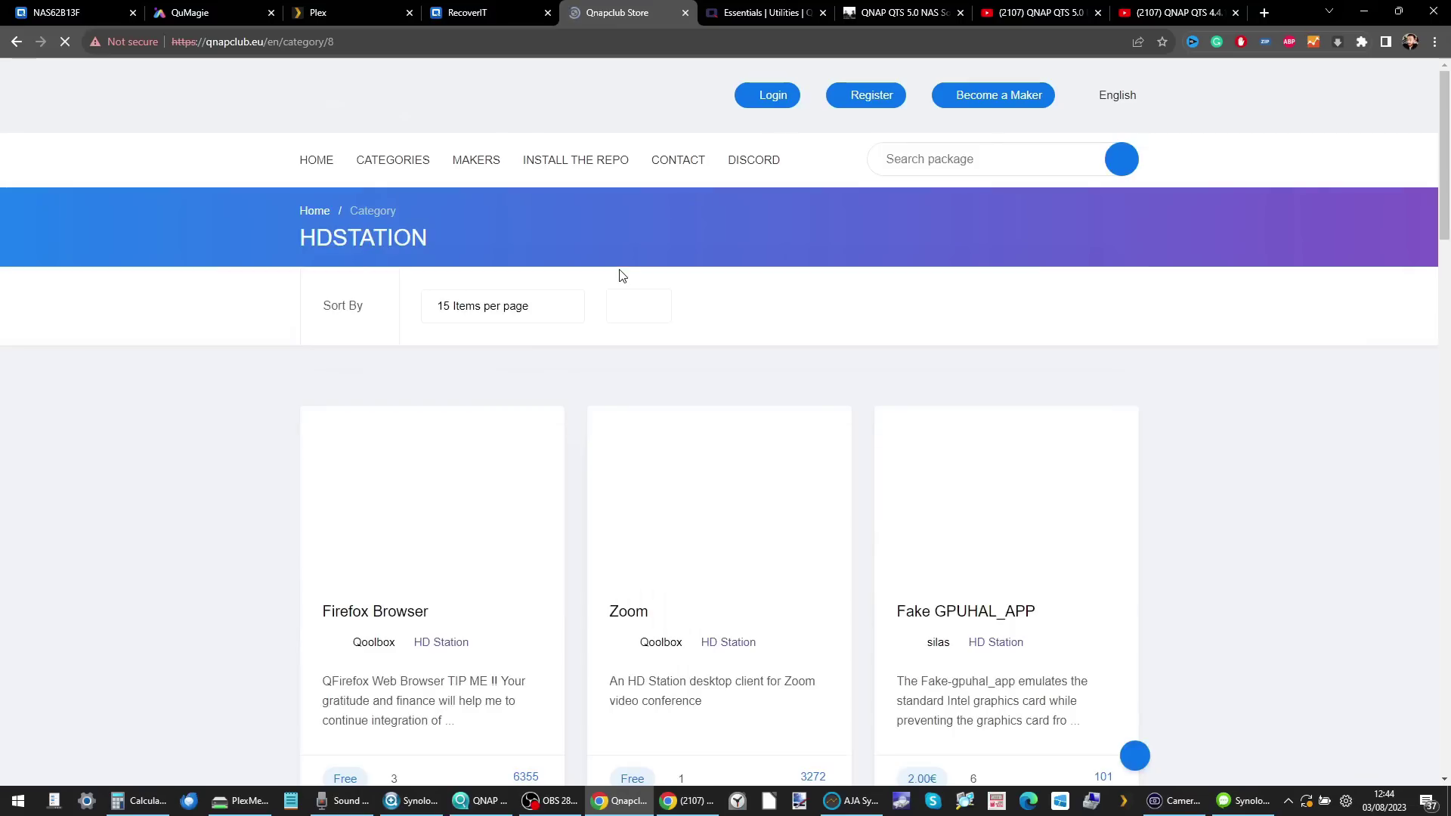
scroll(622, 275, down, 6)
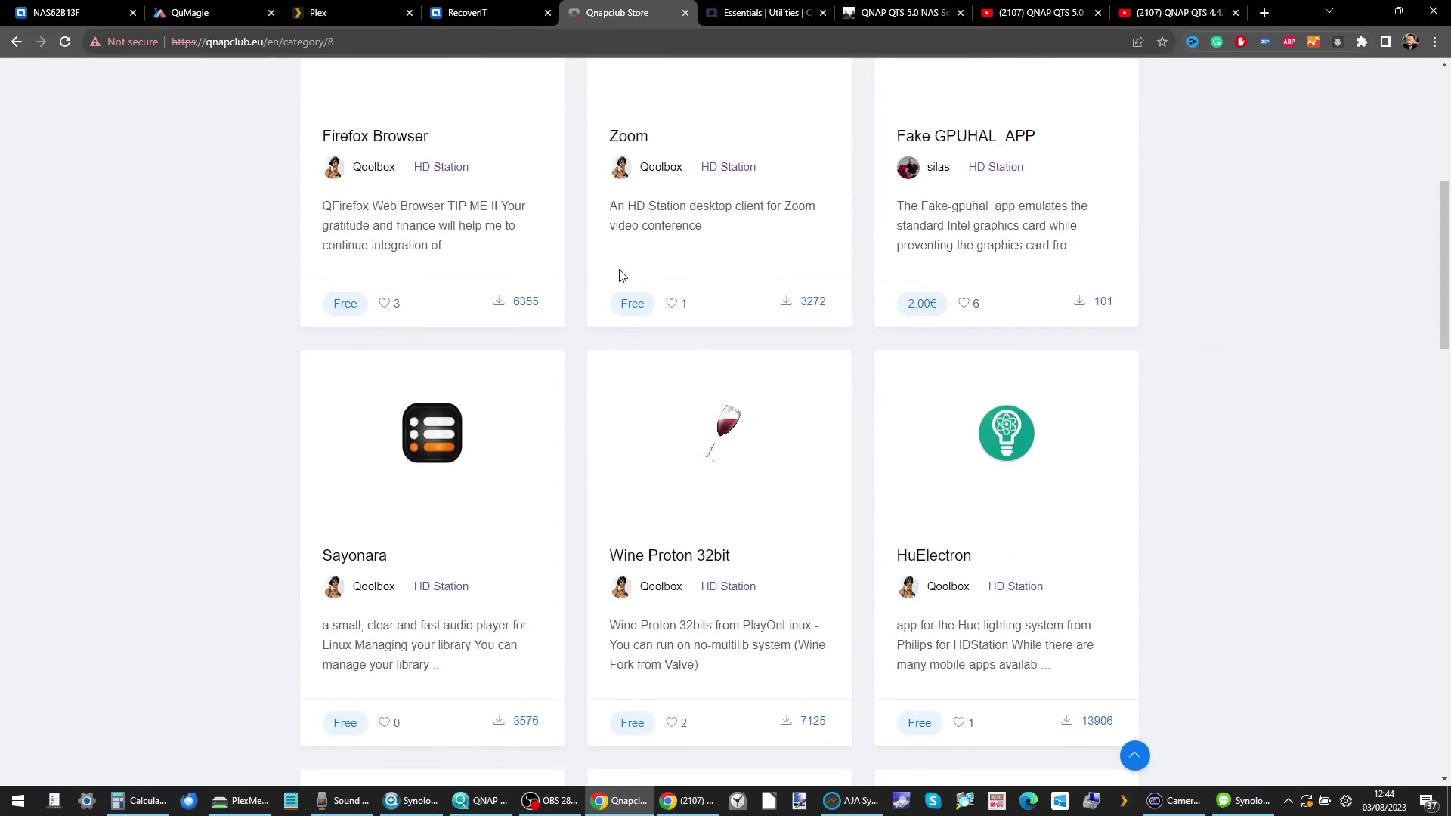
scroll(621, 274, down, 15)
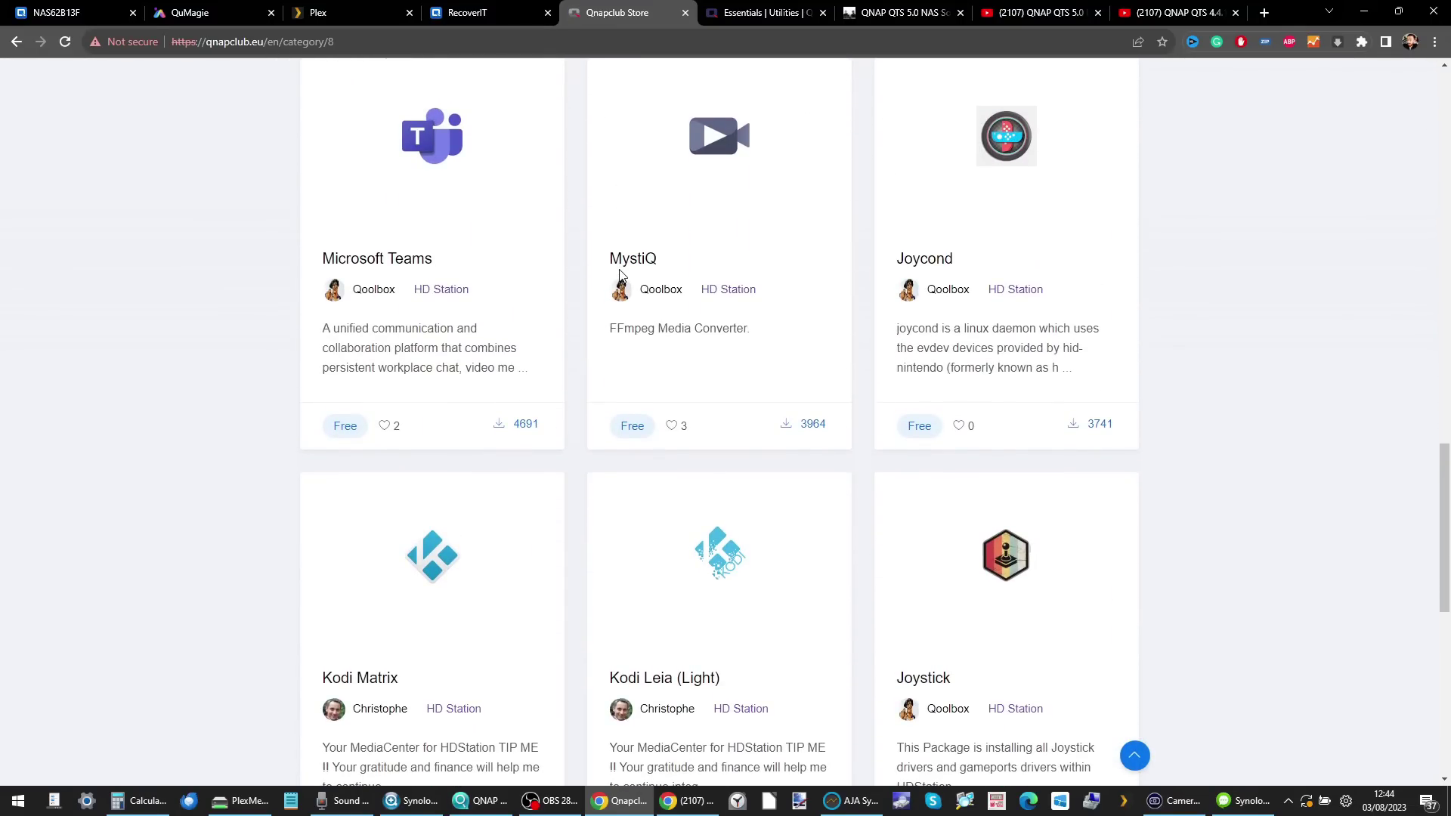
scroll(620, 274, down, 8)
scroll(622, 276, up, 5)
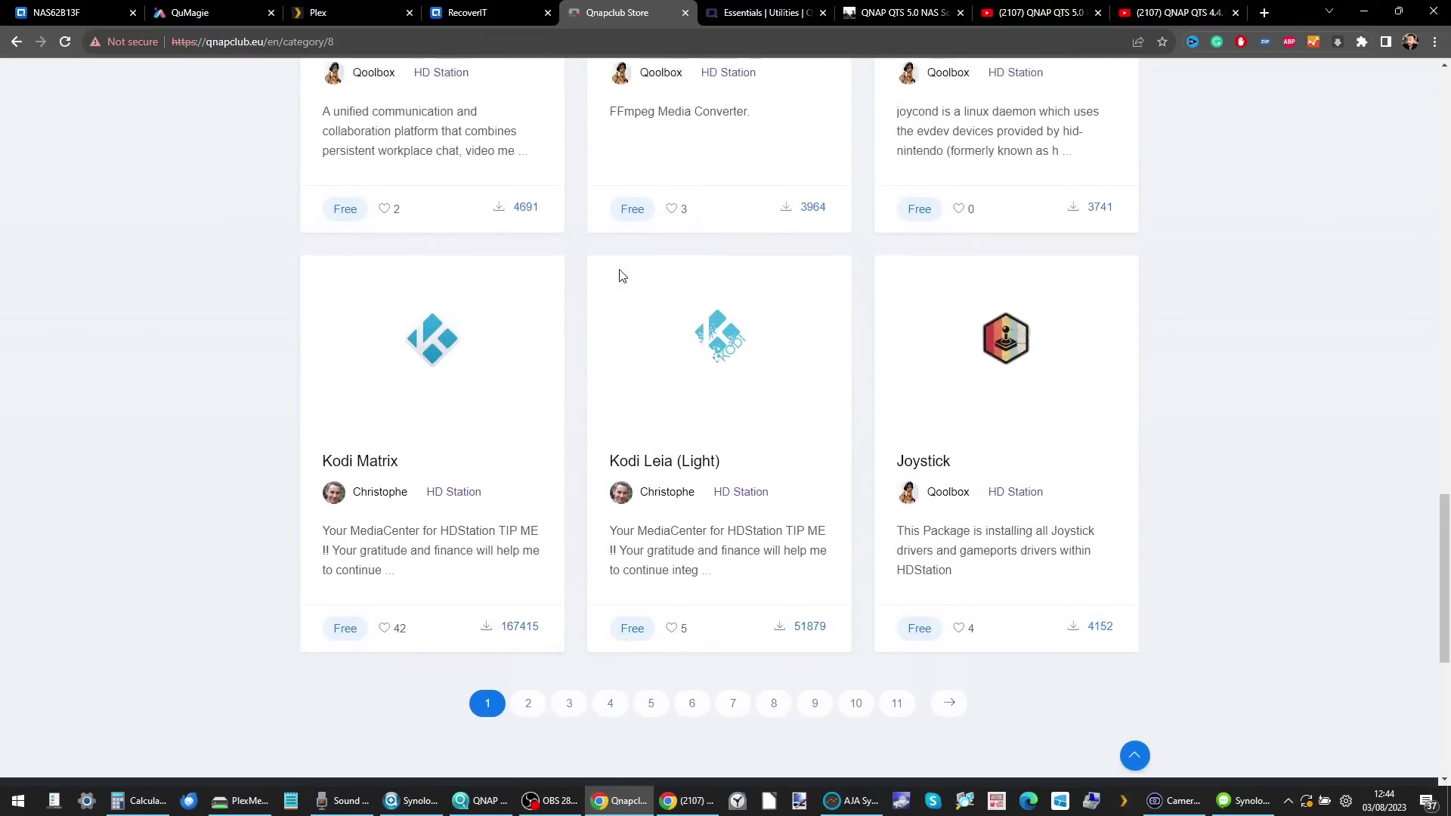
scroll(621, 275, up, 18)
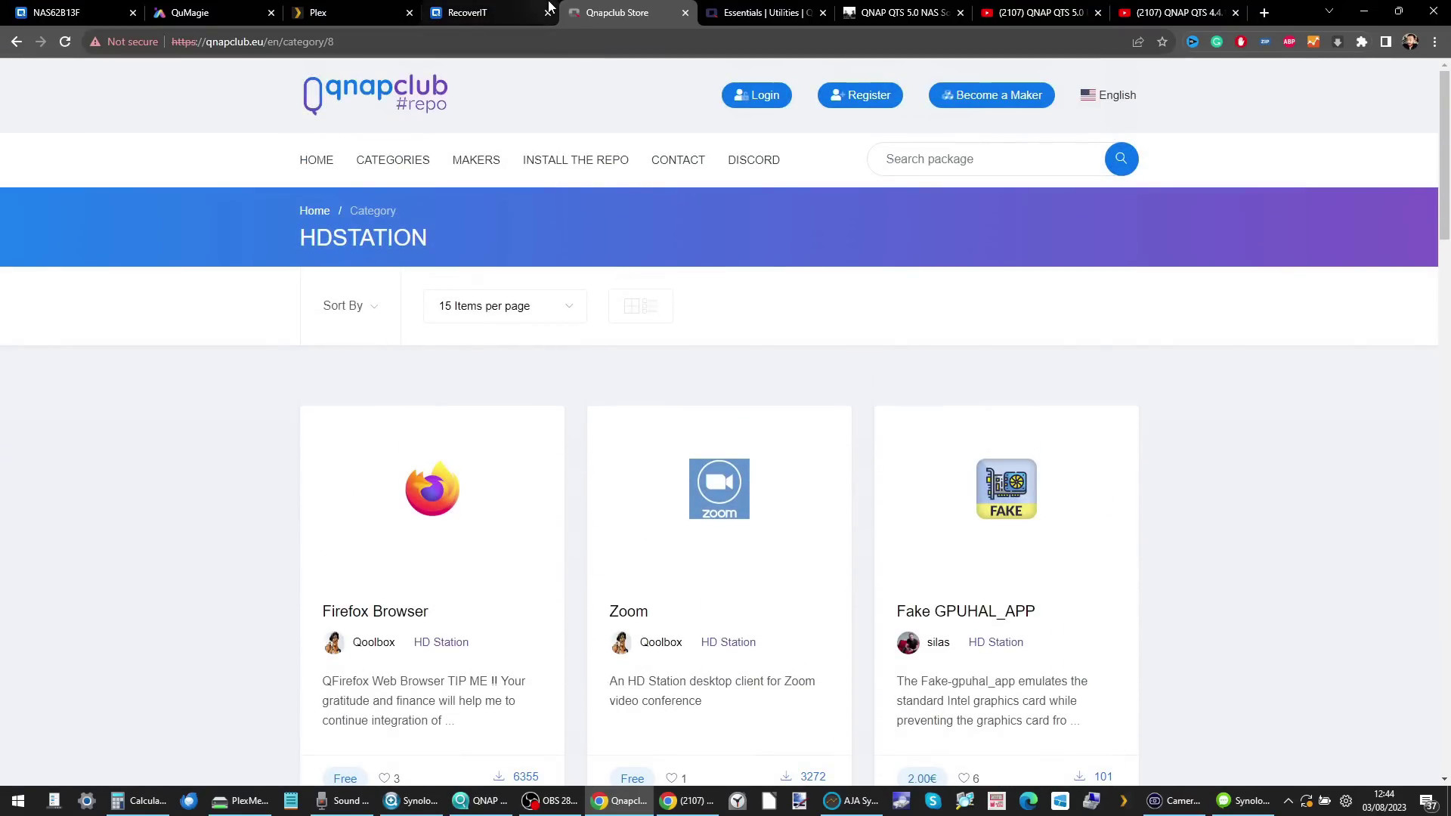
- Return to App Center on the QuTS hero system and show the installed QNAP Store apps
click(368, 7)
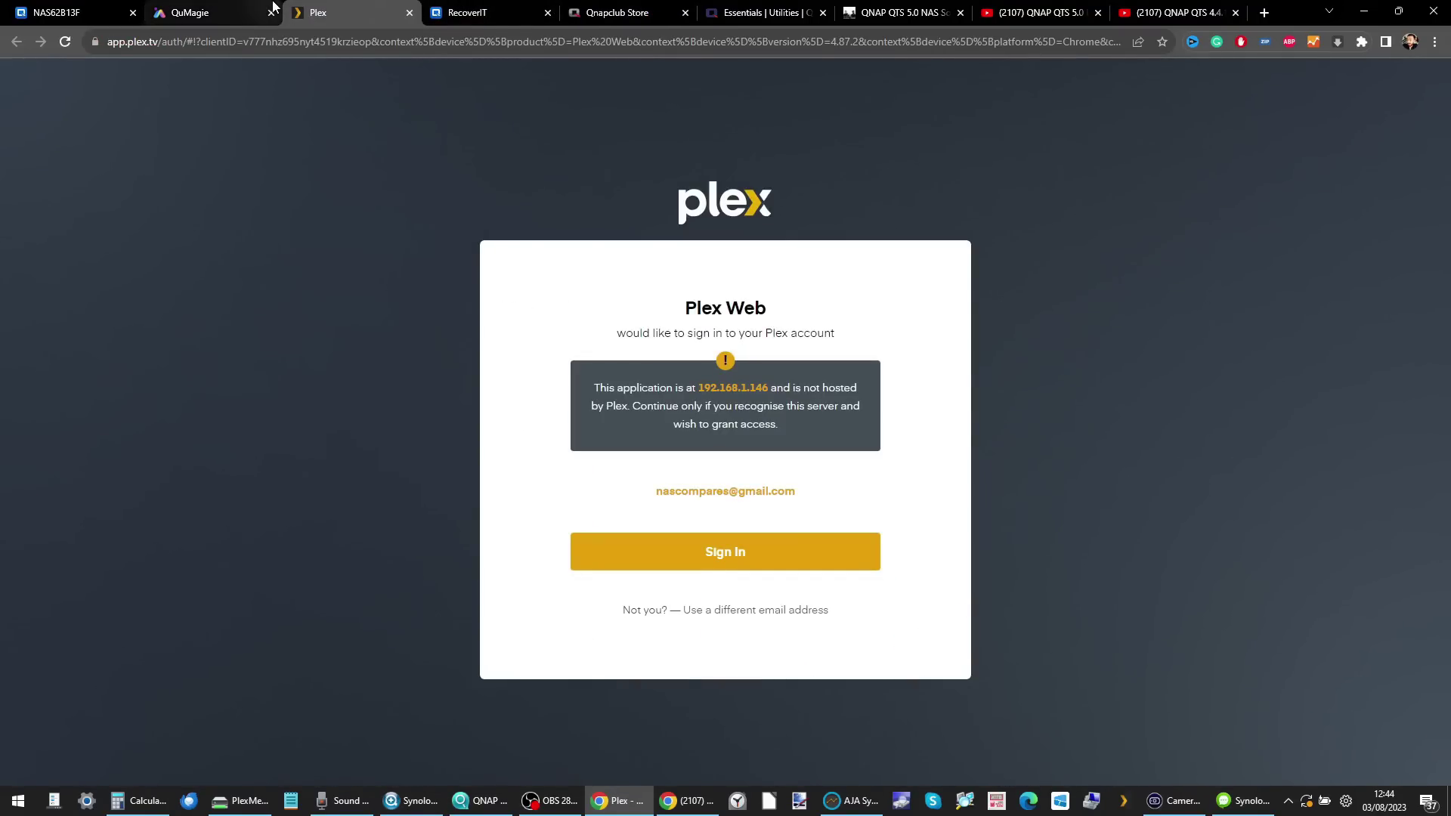
click(204, 9)
click(104, 7)
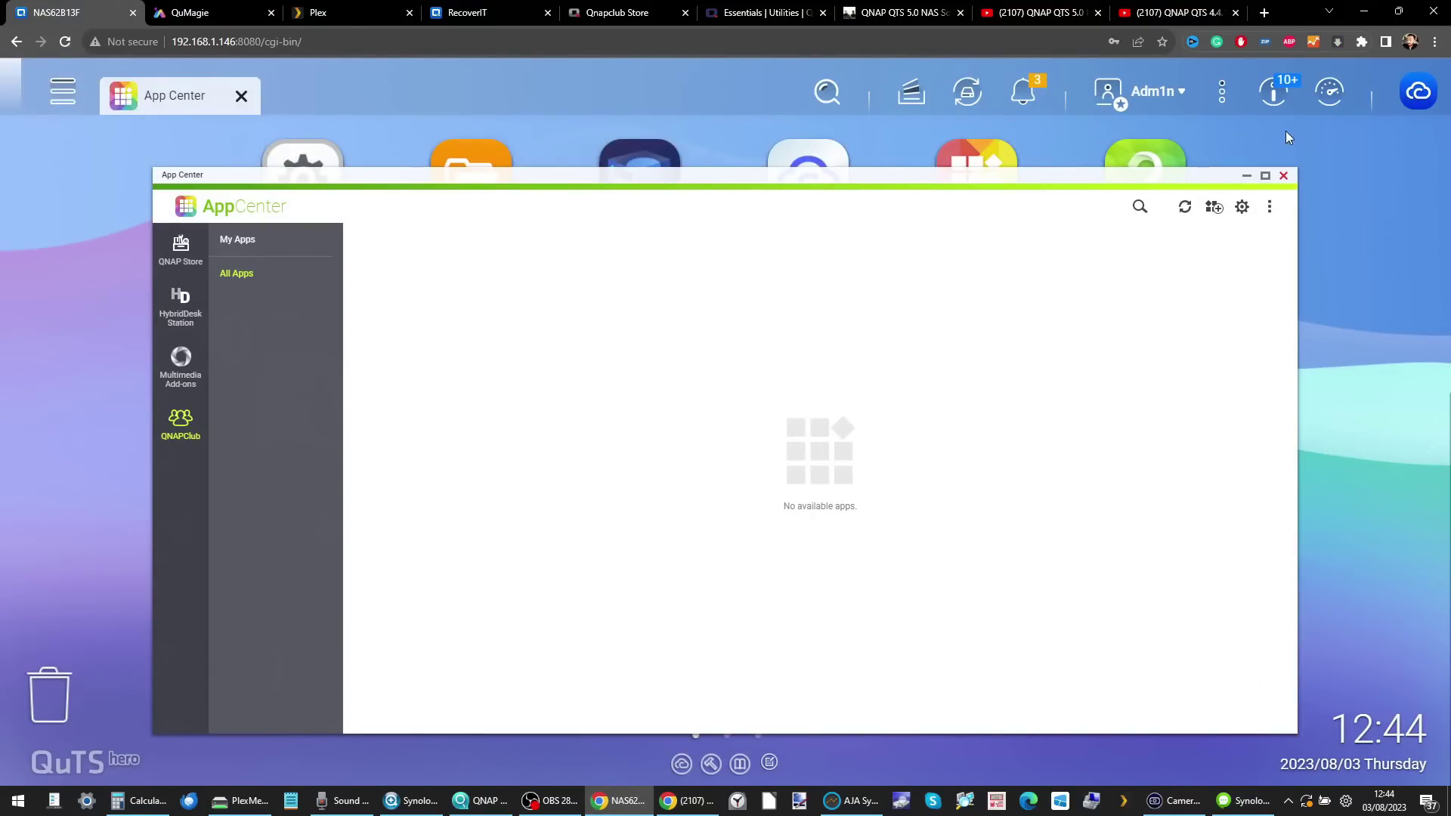
click(179, 248)
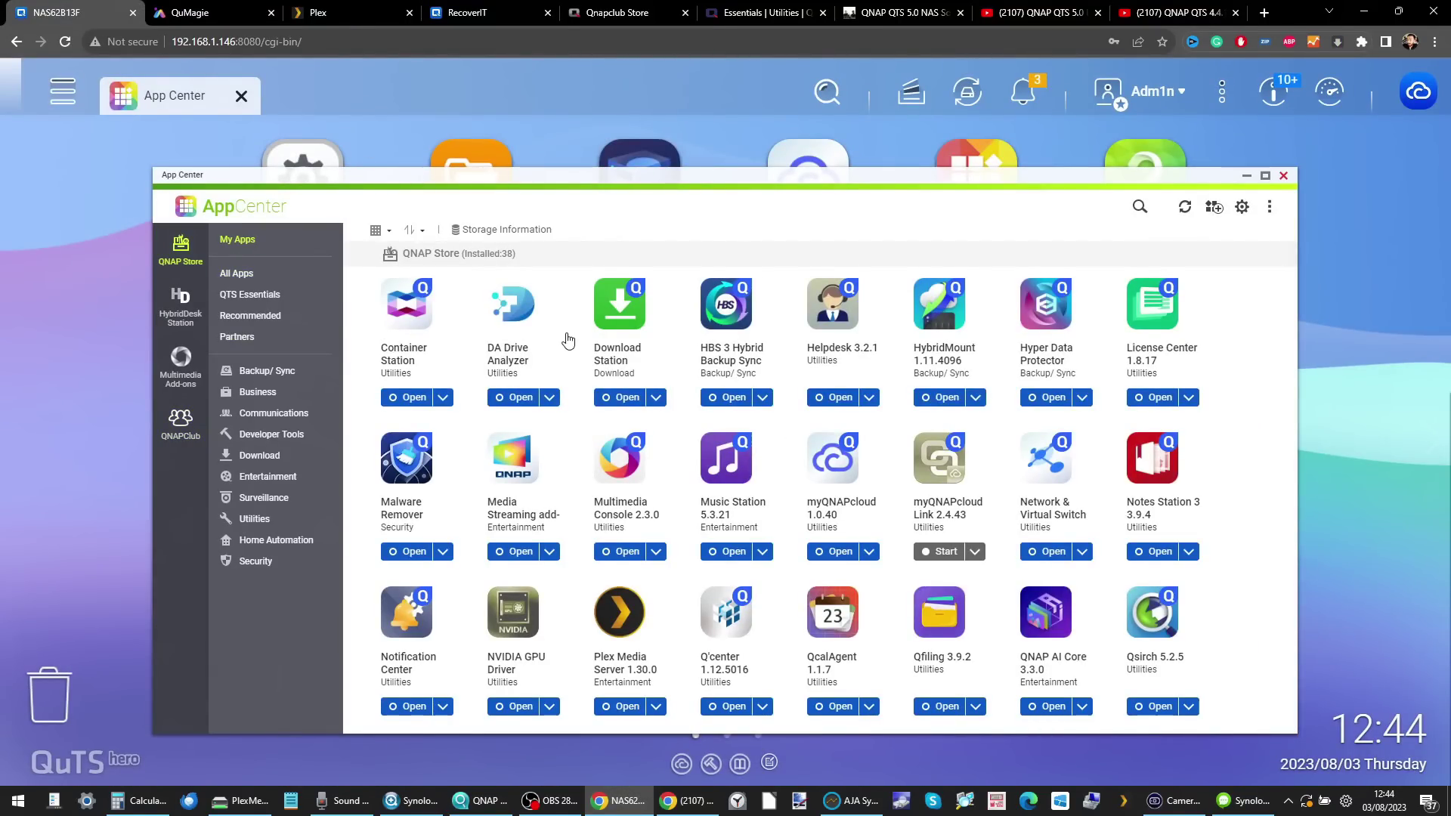
- Browse the installed QNAP Store apps and the full list of all apps in App Center on the QuTS hero system
scroll(569, 341, down, 2)
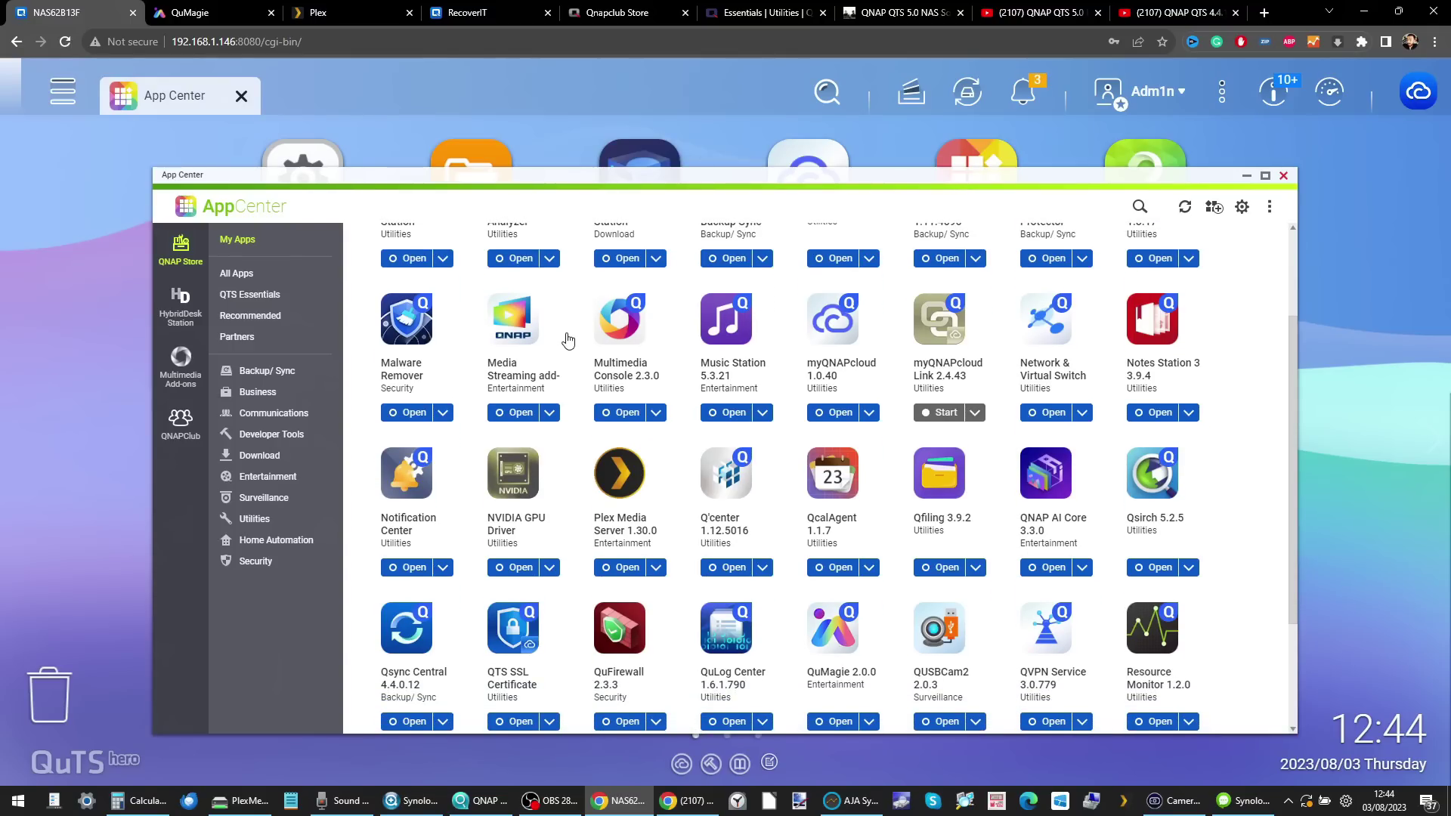
scroll(569, 340, down, 2)
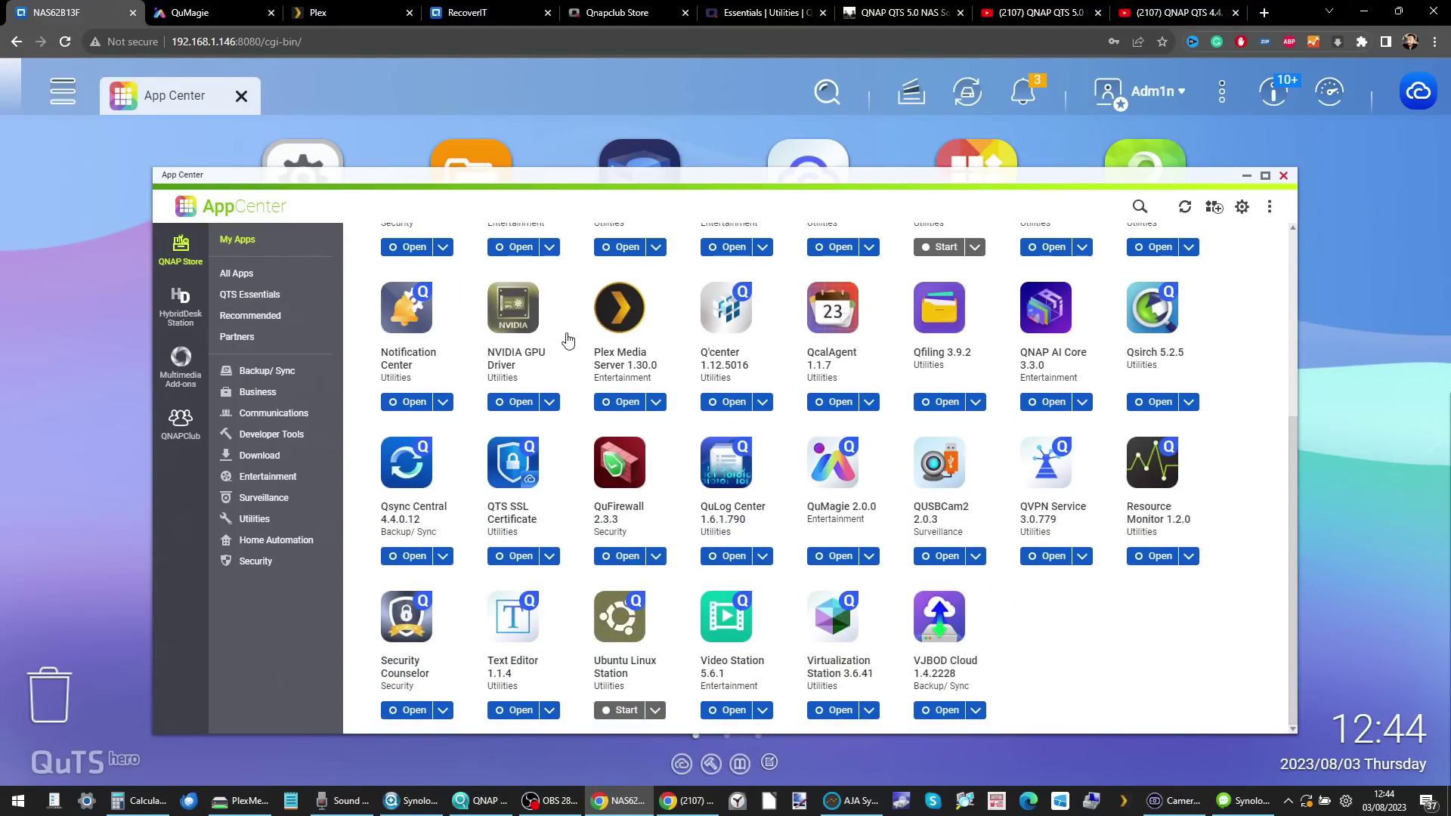
scroll(568, 341, down, 10)
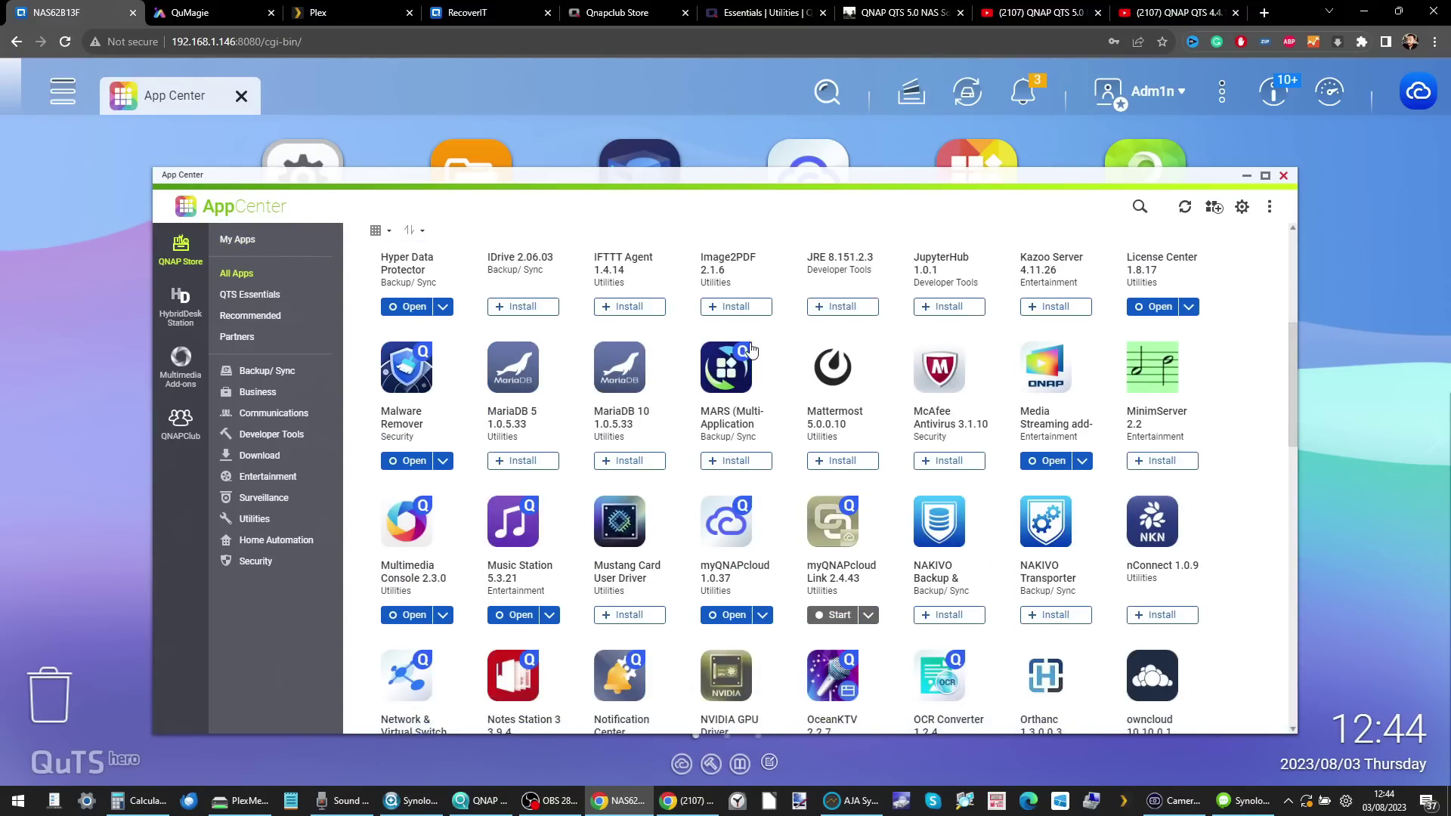
scroll(752, 350, down, 8)
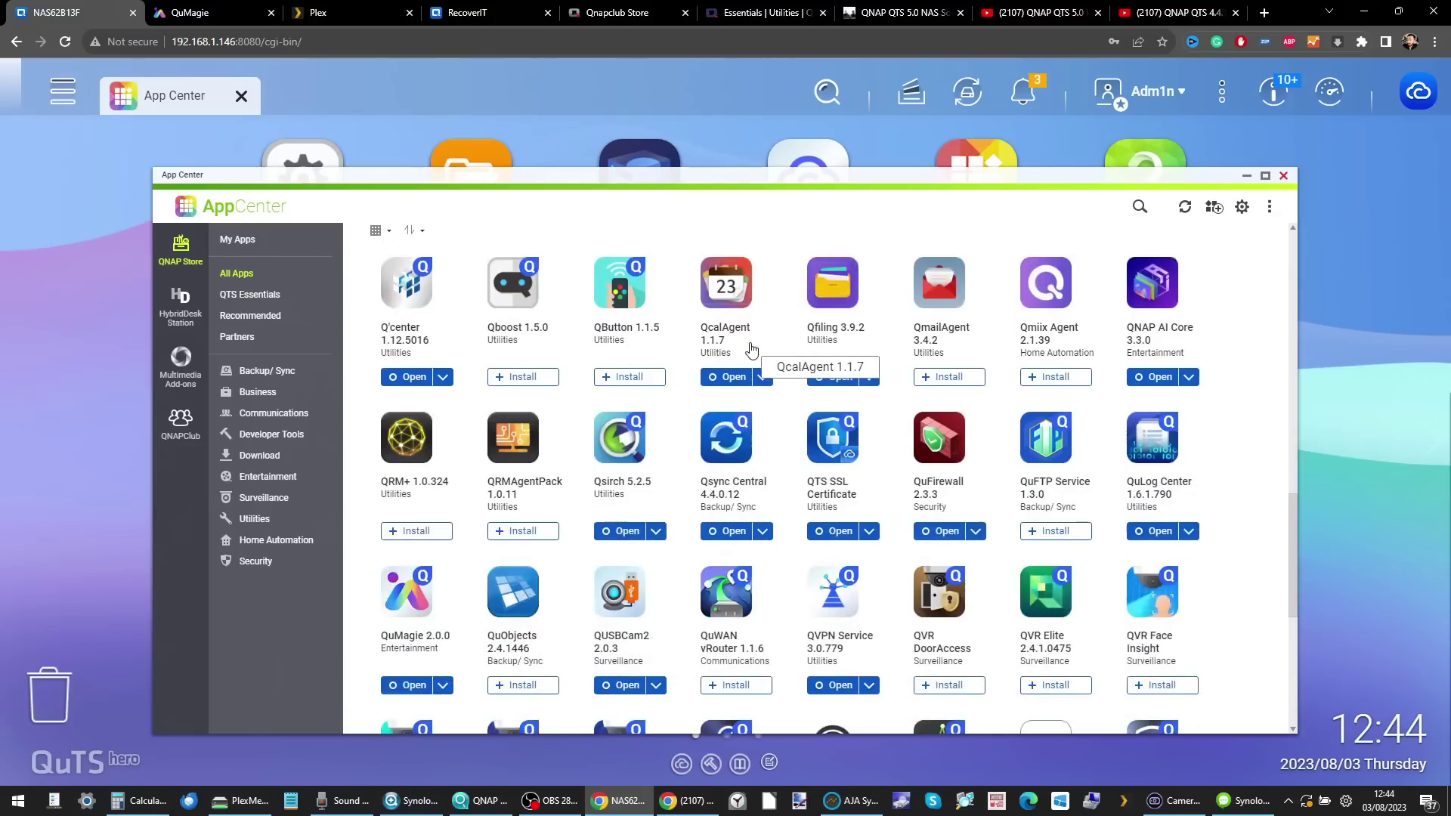
scroll(752, 349, down, 4)
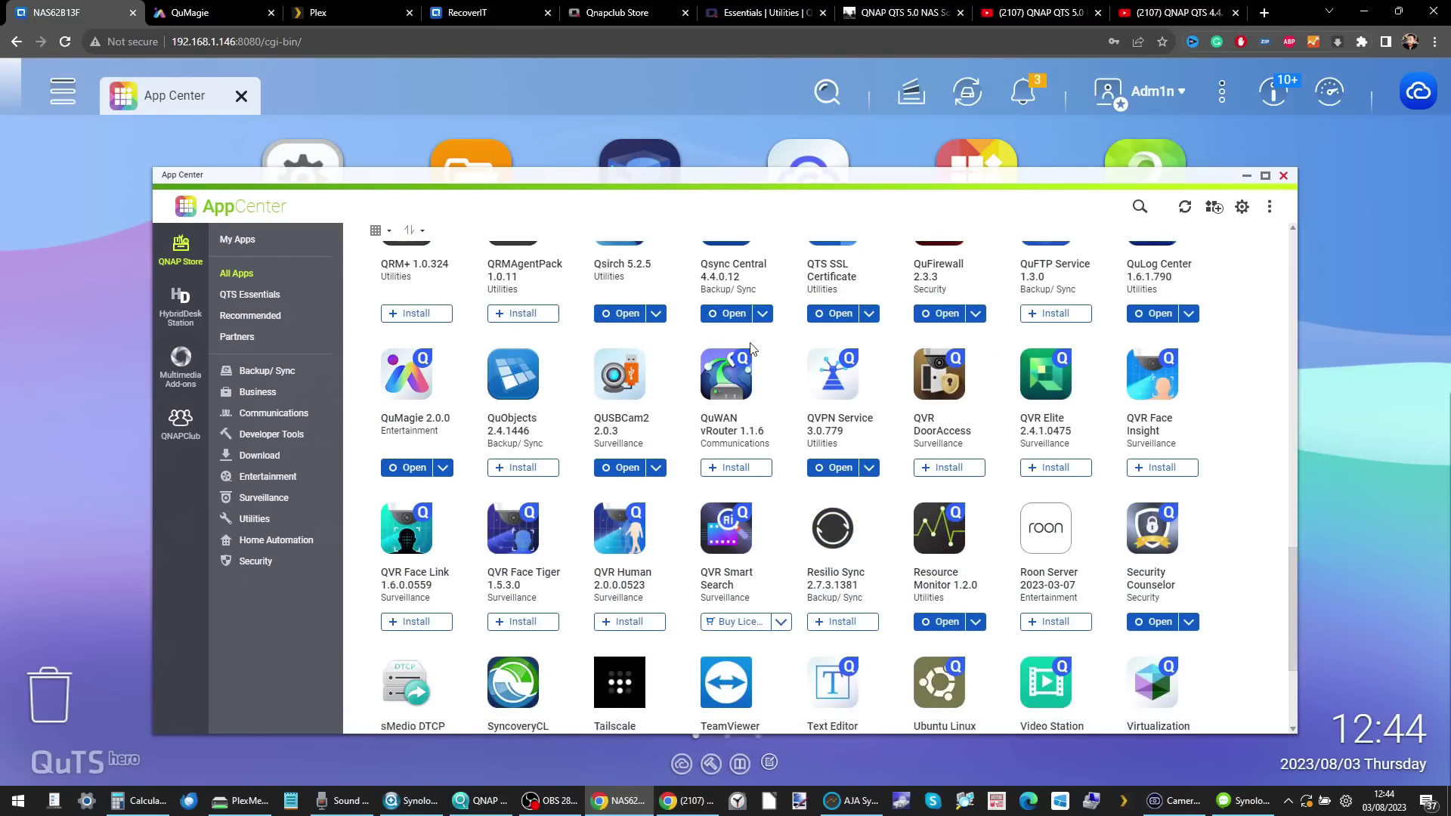
scroll(752, 349, down, 2)
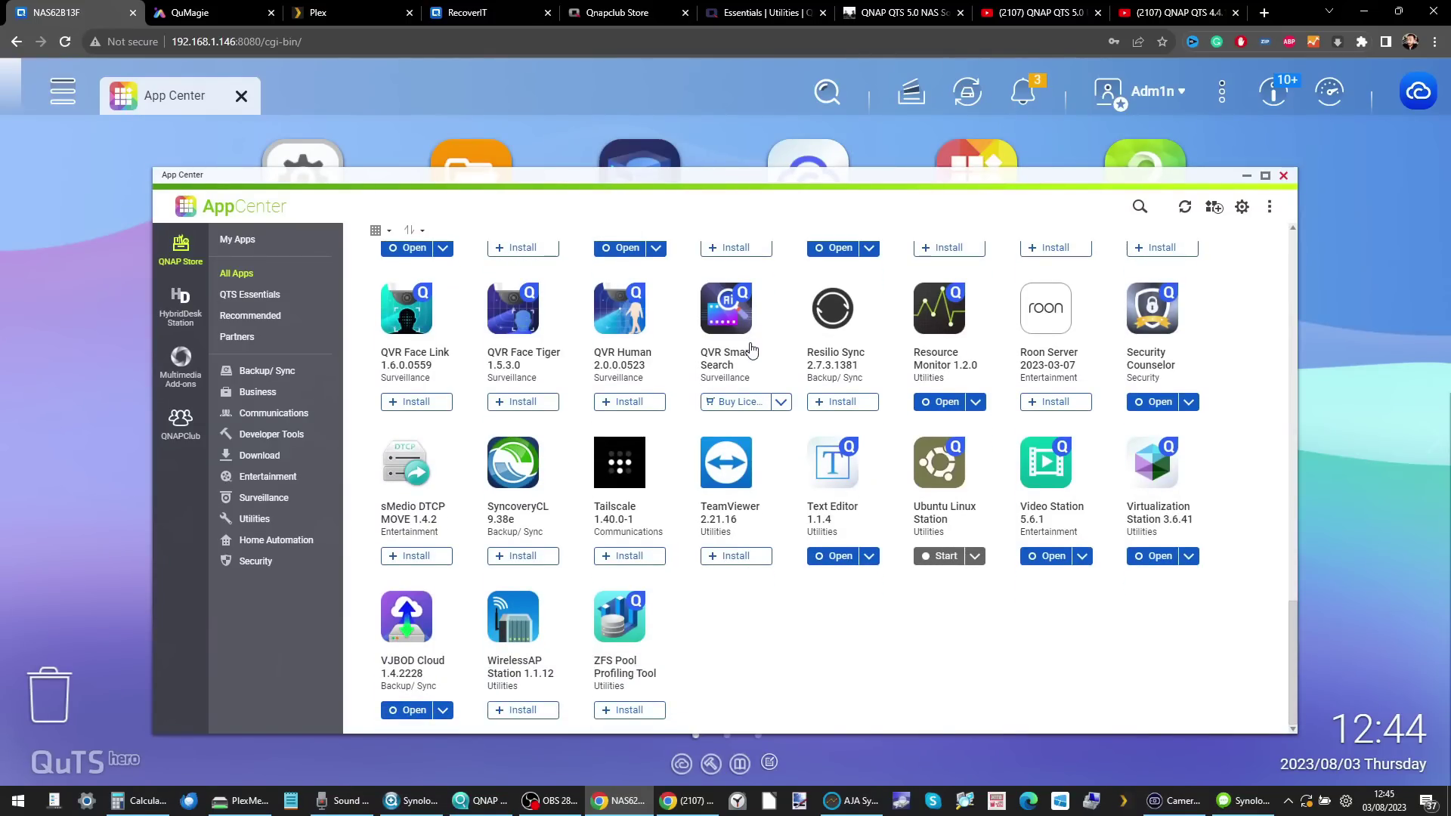
- Bring up Virtualization Station on the QuTS hero system and the Container Station overview on the QTS system
click(472, 24)
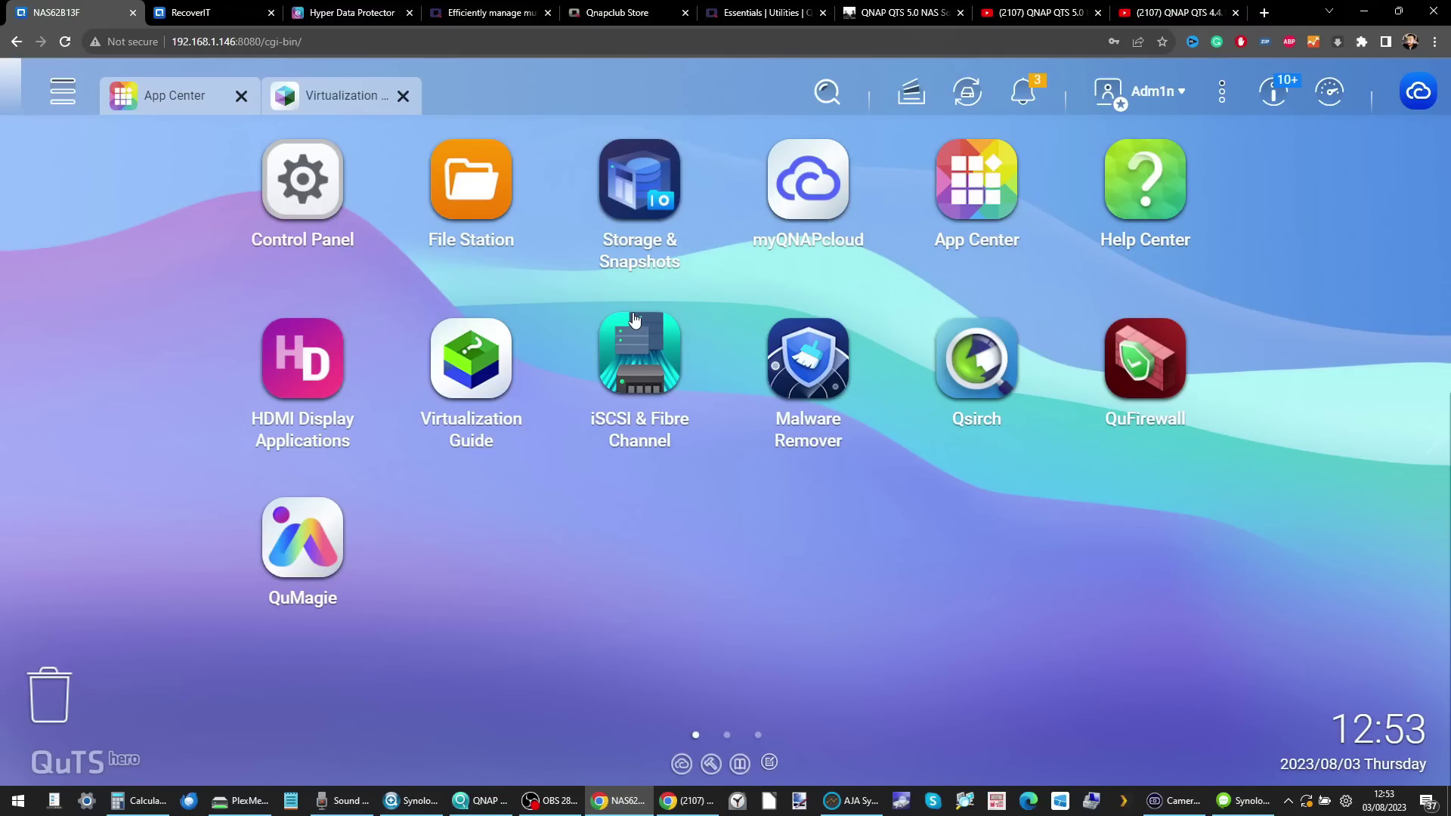
click(363, 97)
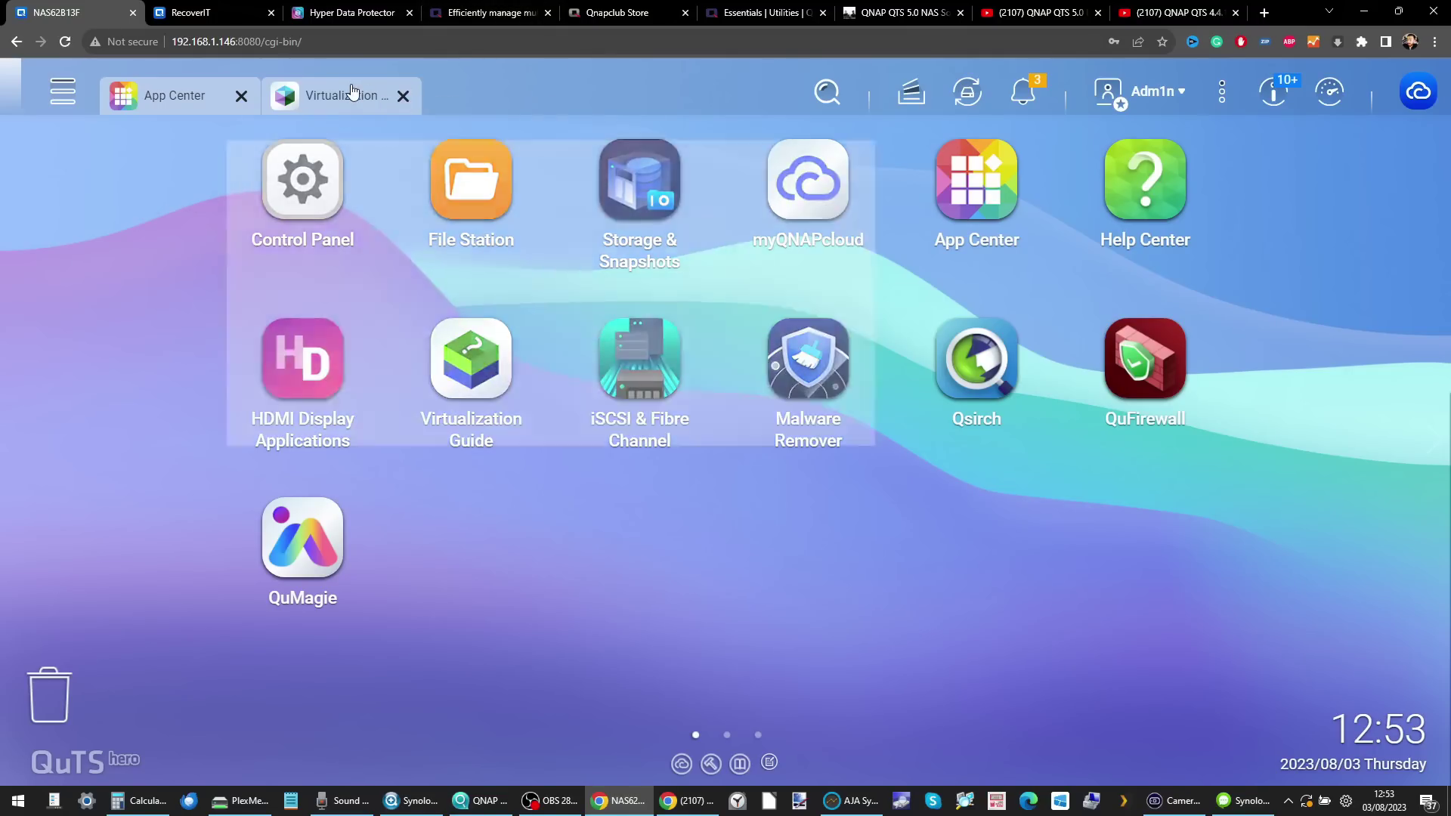
click(200, 12)
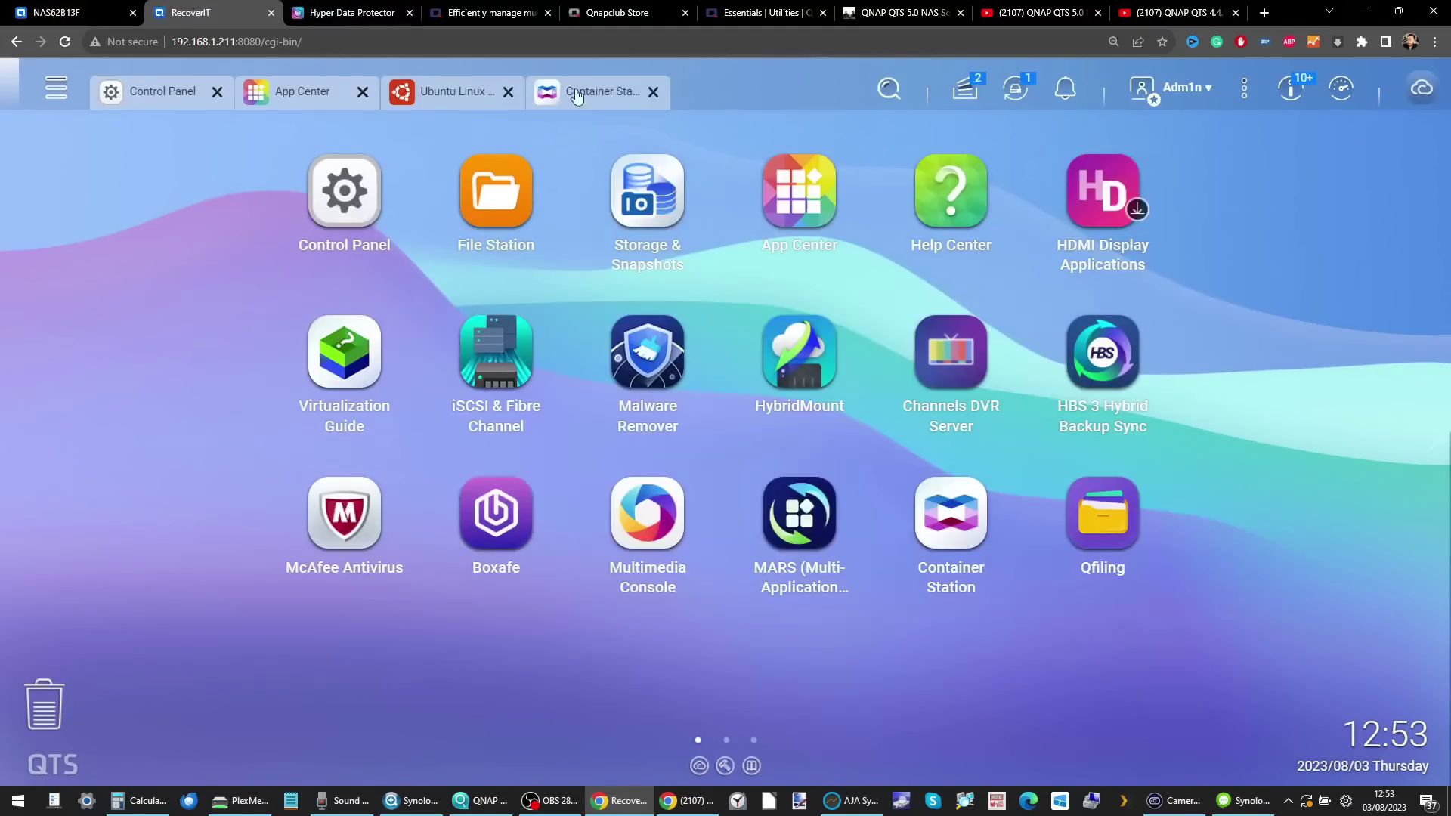
click(599, 96)
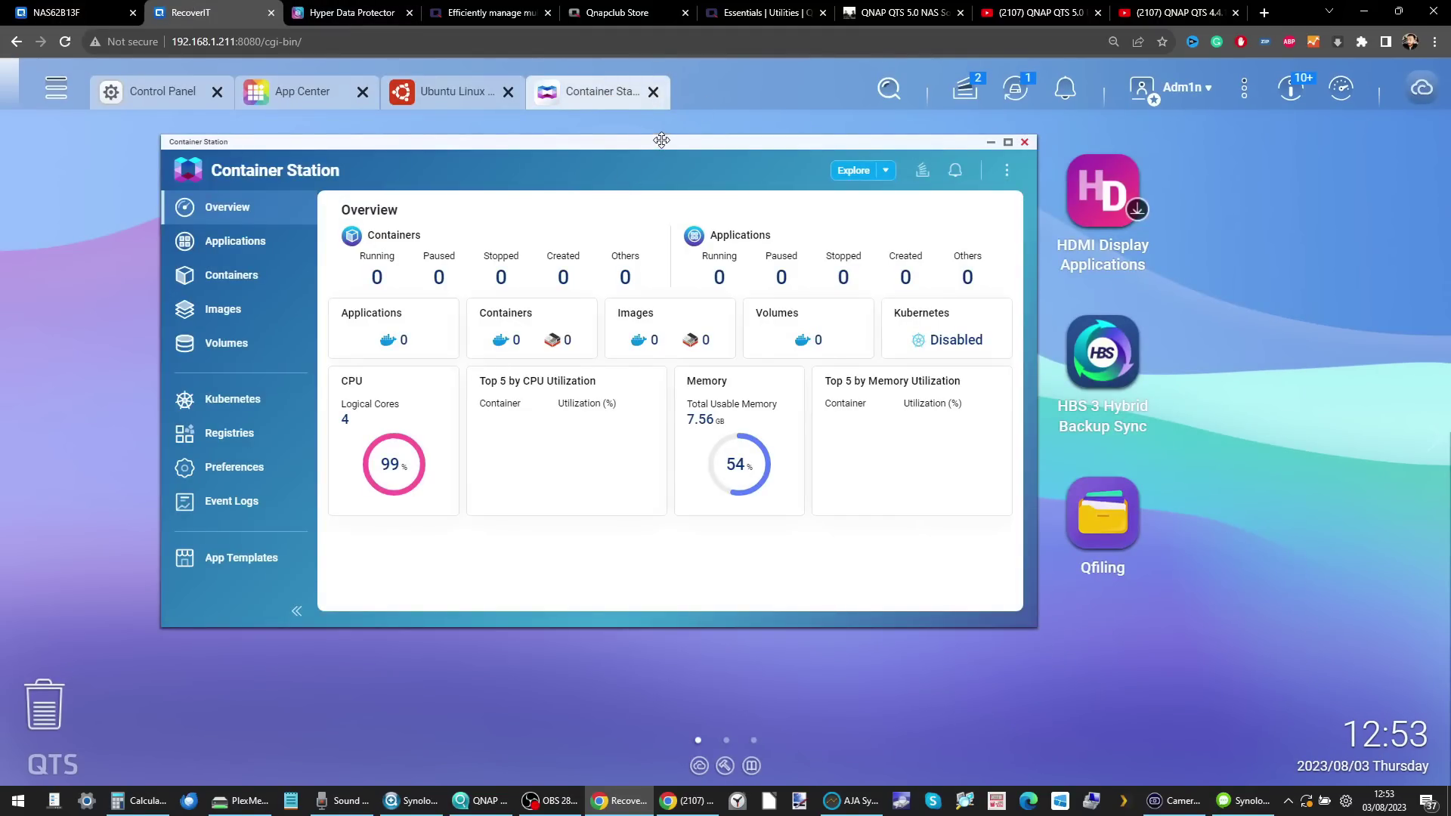
drag(662, 143, 689, 142)
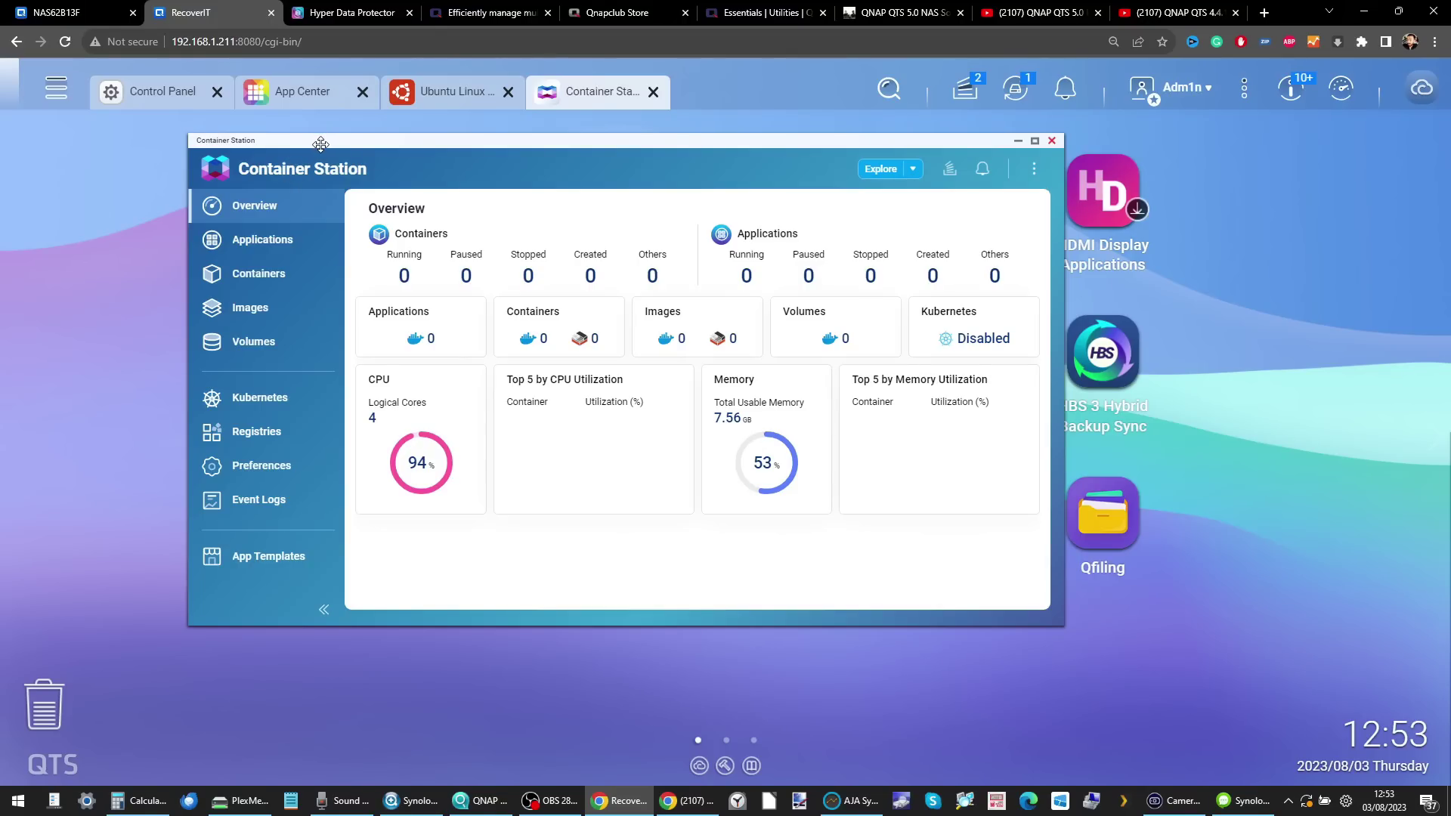
drag(321, 144, 313, 158)
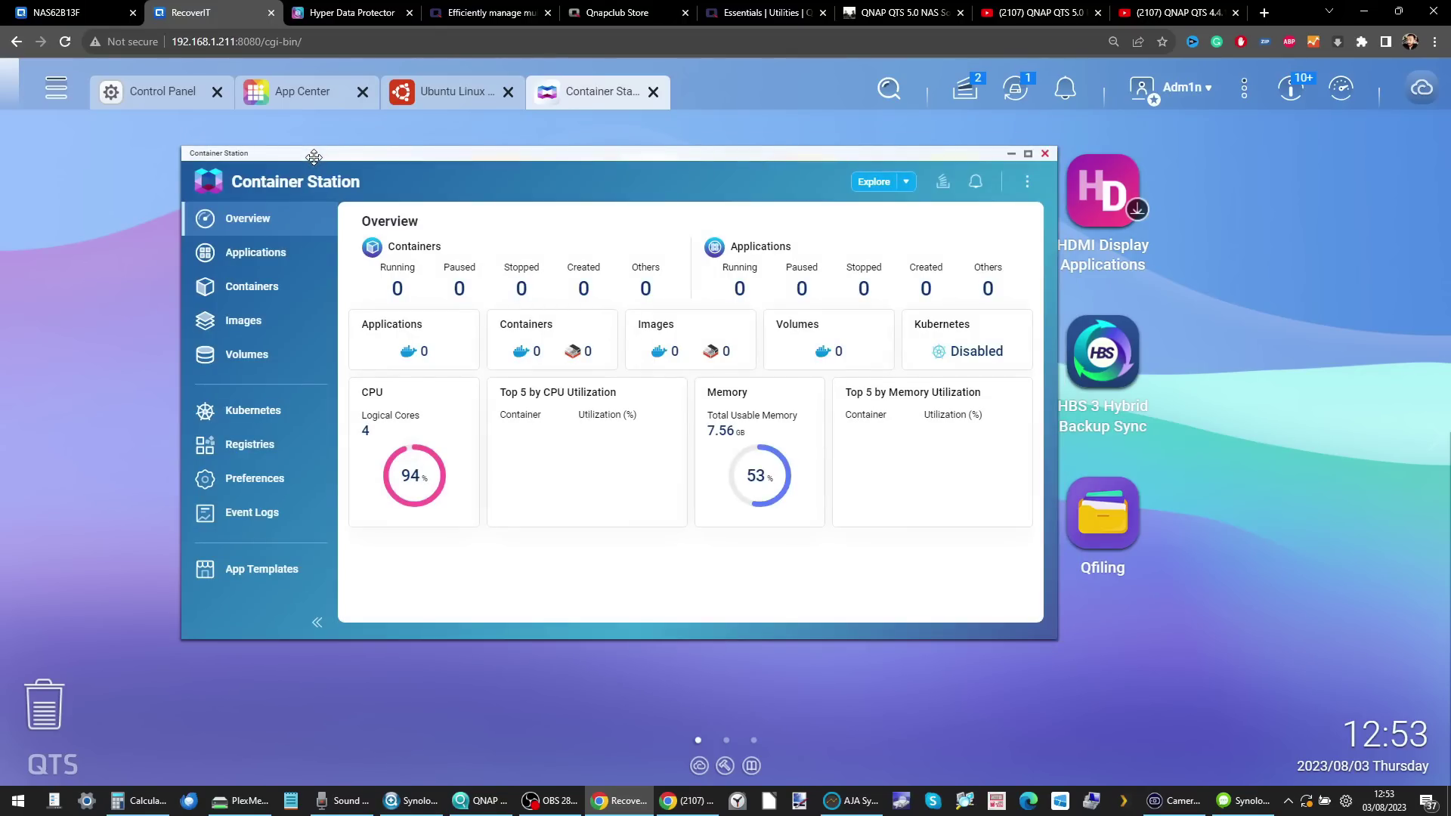
- View the Container Station registries and the form for adding a custom registry, and close the form without adding one
click(226, 443)
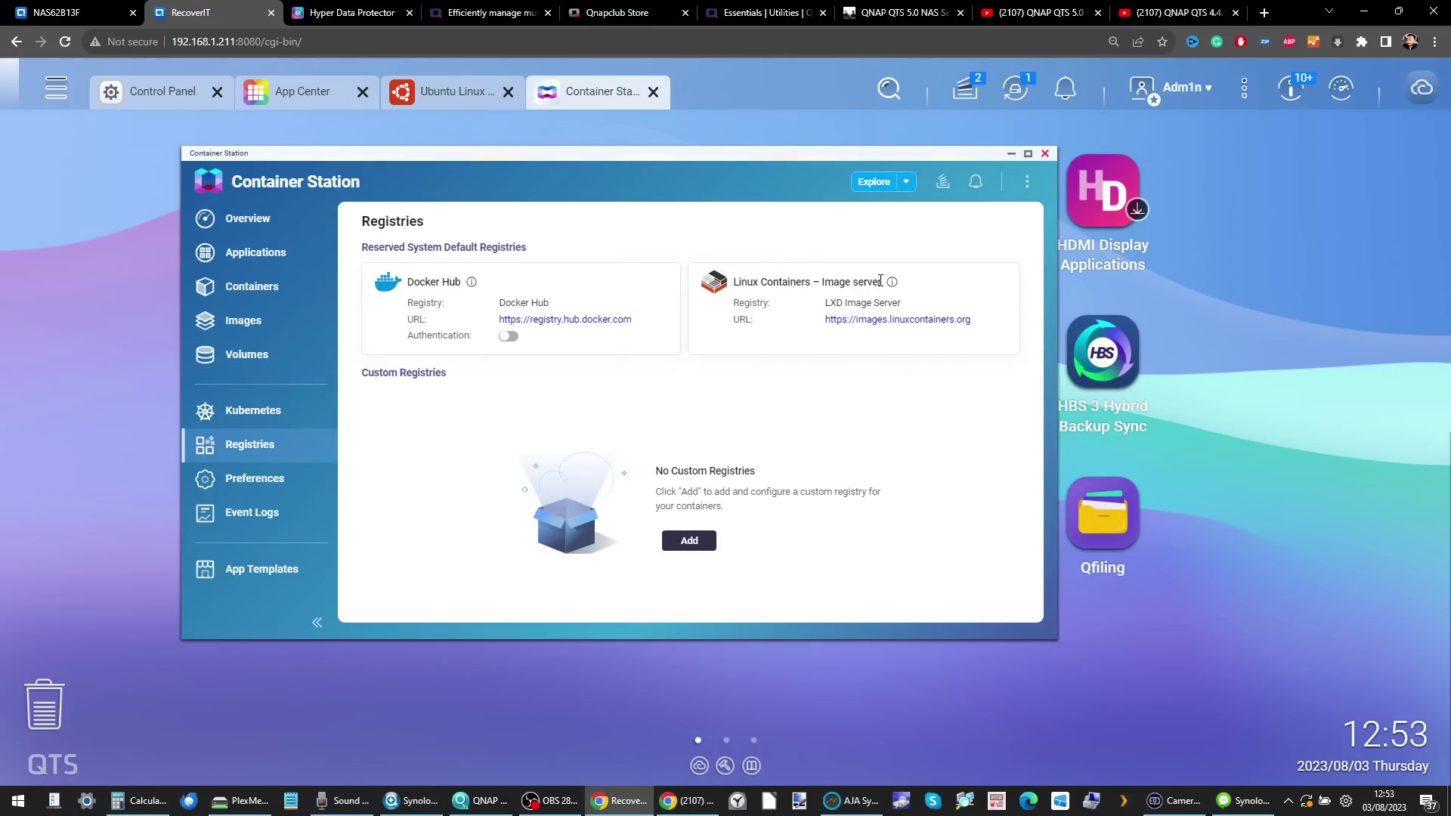
click(688, 541)
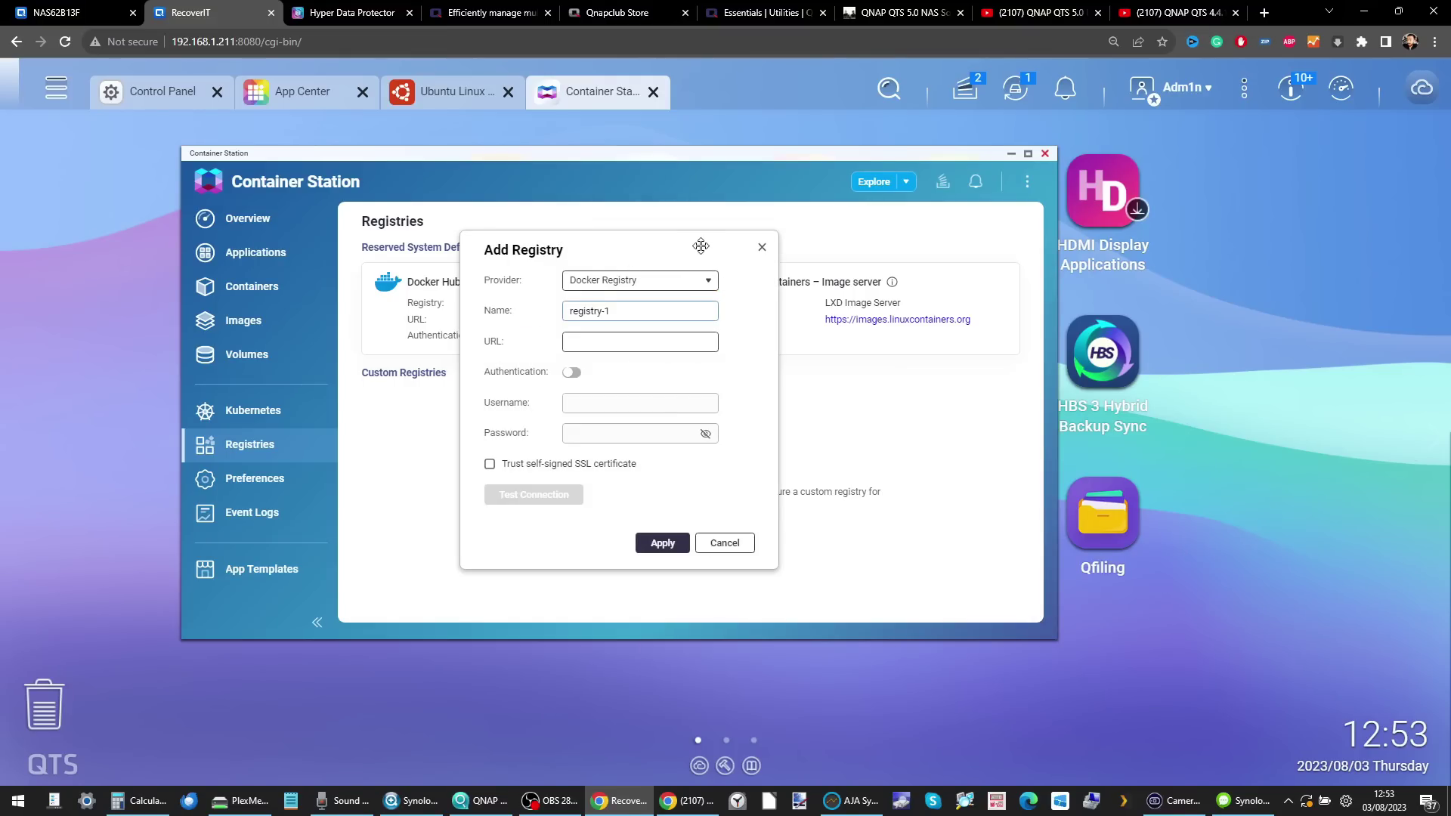
drag(701, 246, 707, 276)
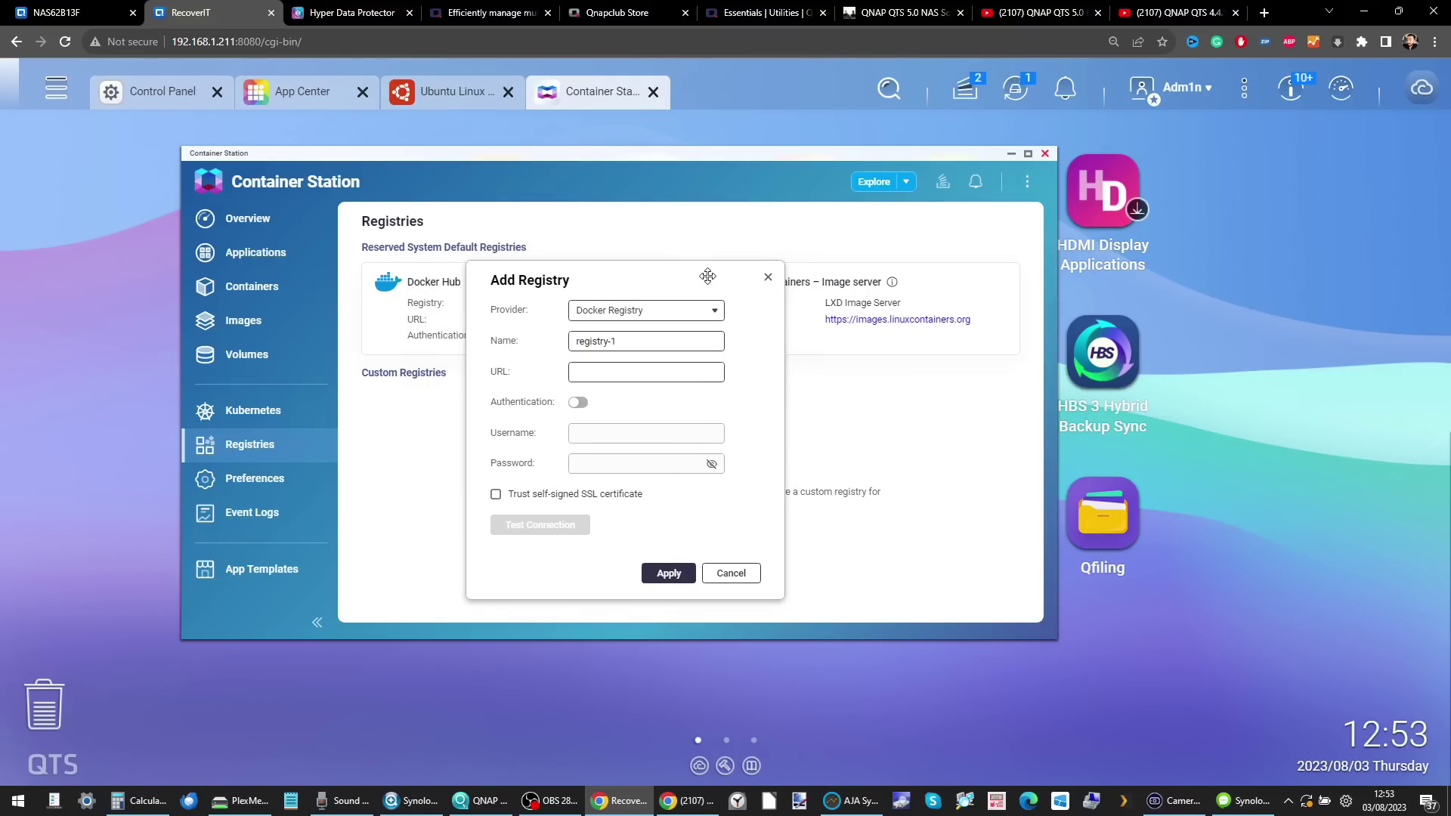
click(769, 278)
- Explore the available container images by searching for "plex", and close the search without deploying anything
click(875, 181)
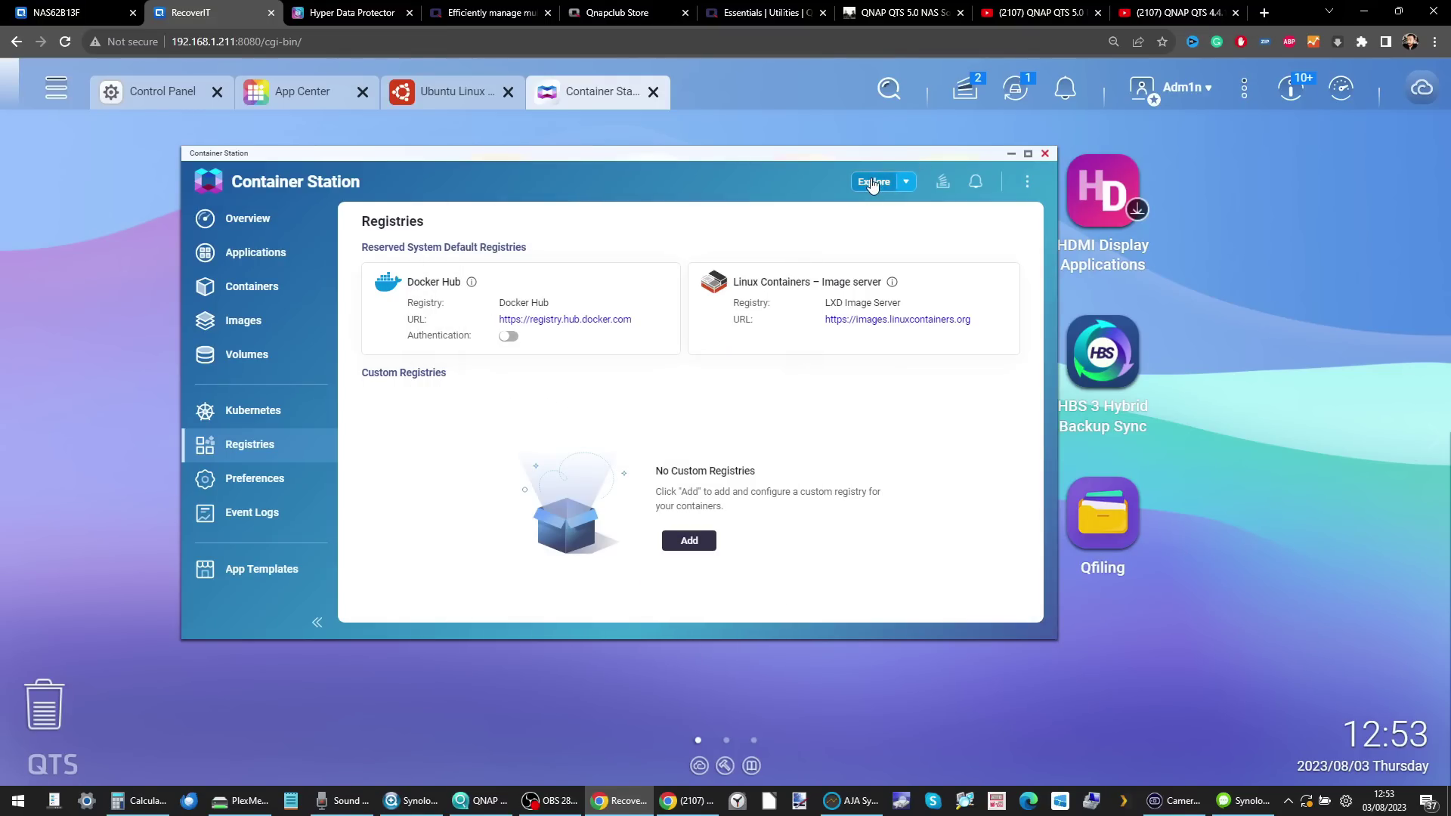
text(plex)
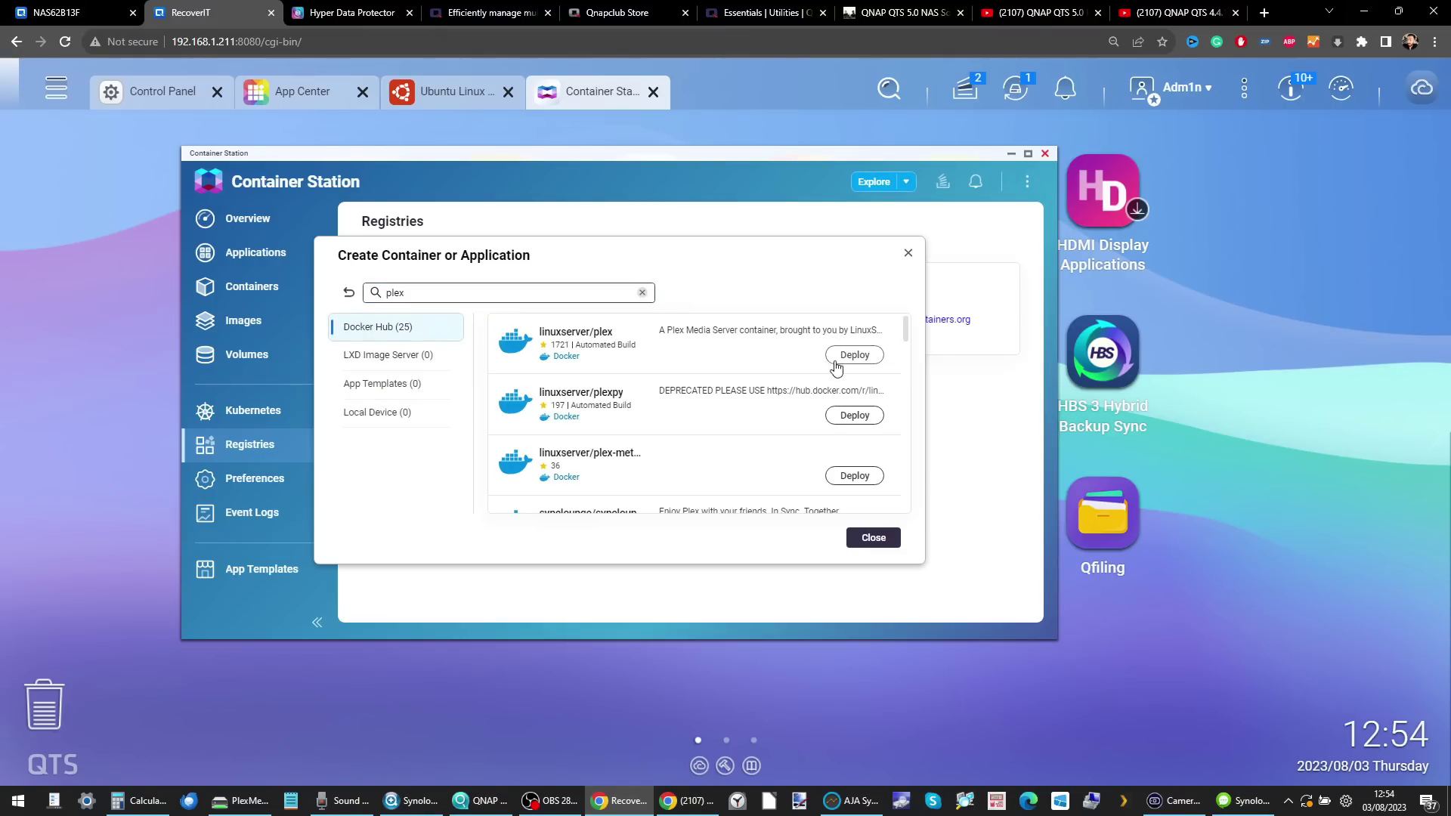
click(909, 253)
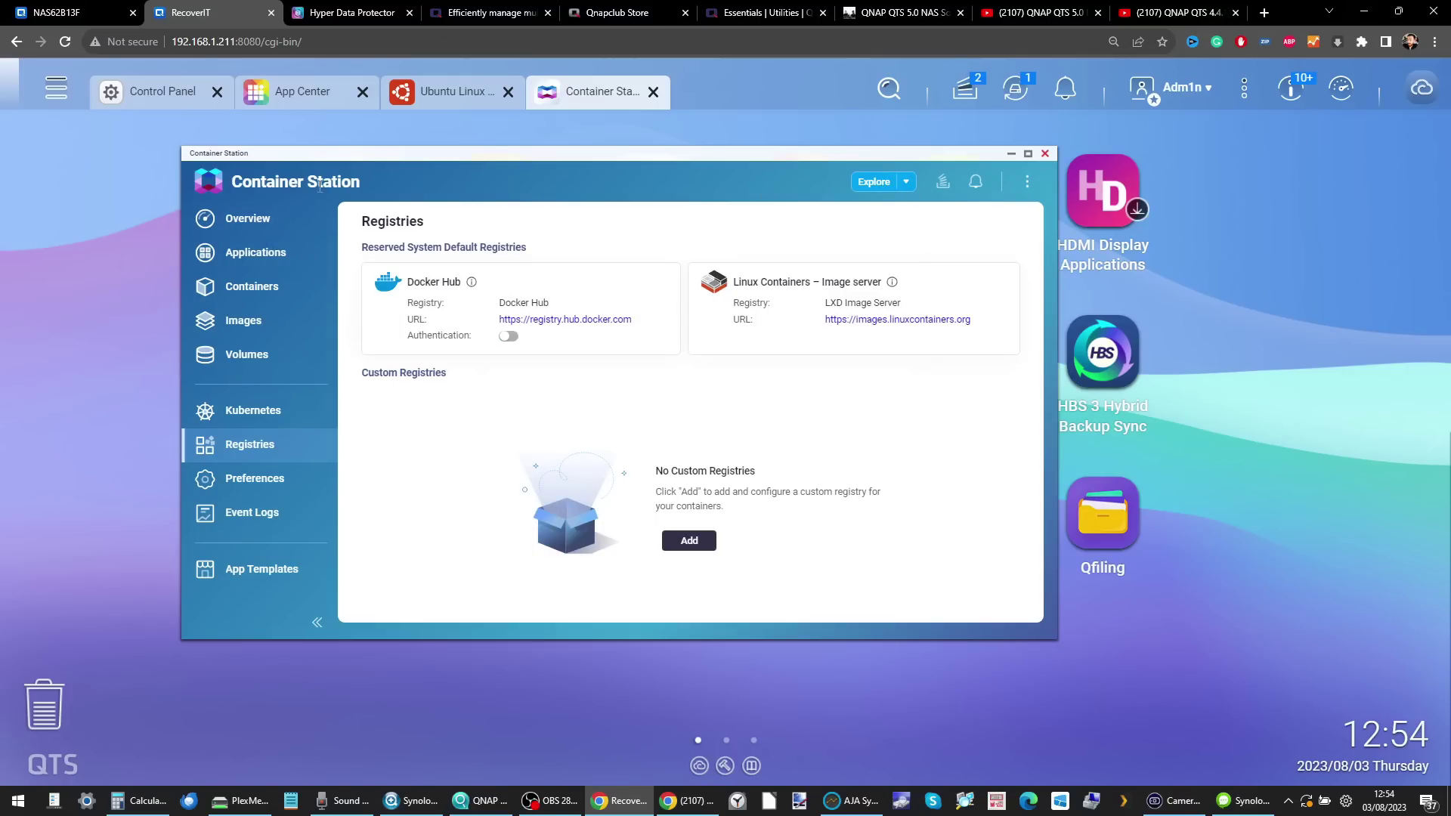
- View the registry choices and Advanced mode of the Create Container wizard from the overview, and close it without creating a container
click(257, 220)
click(910, 182)
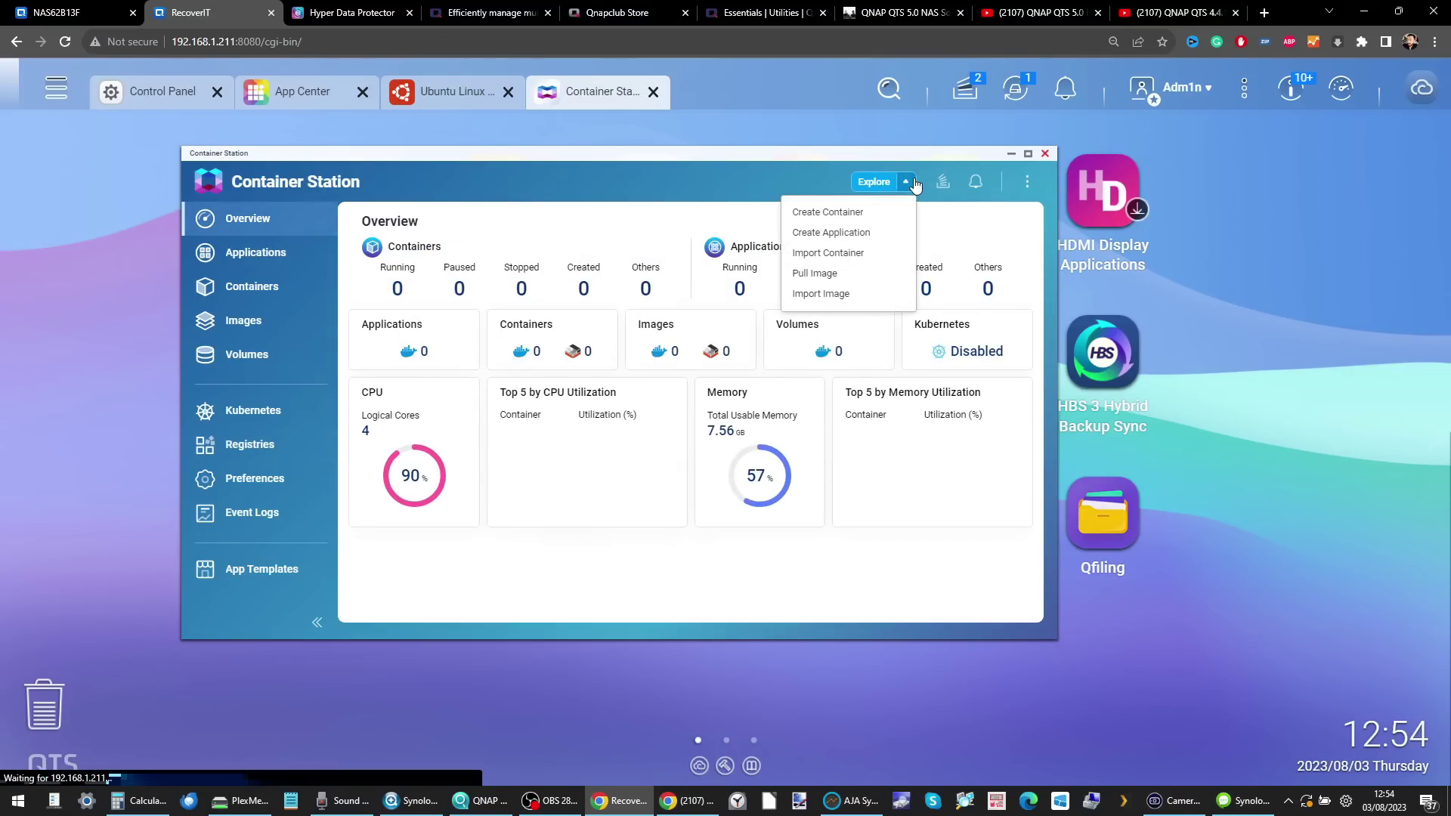
click(840, 212)
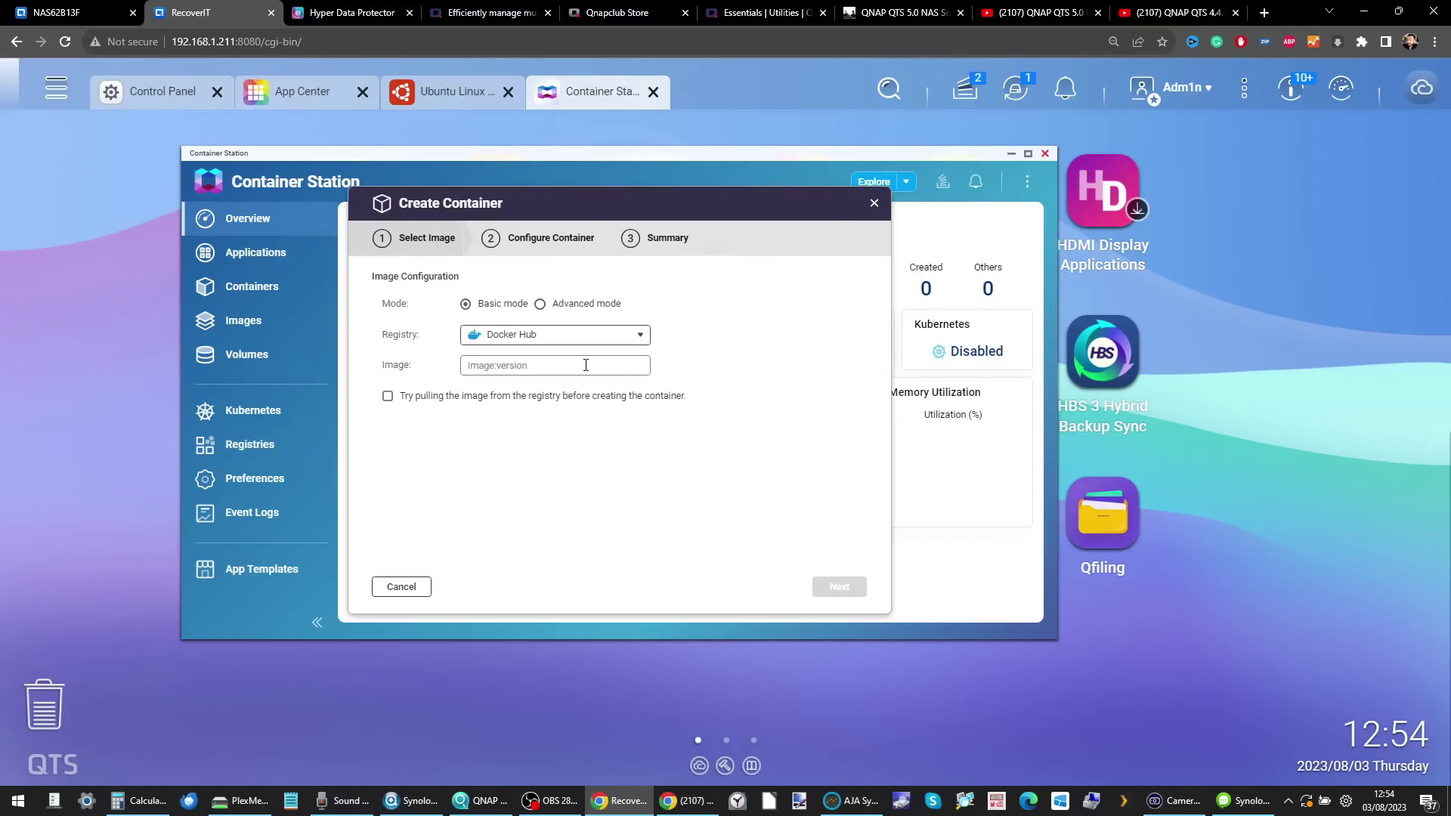
click(640, 334)
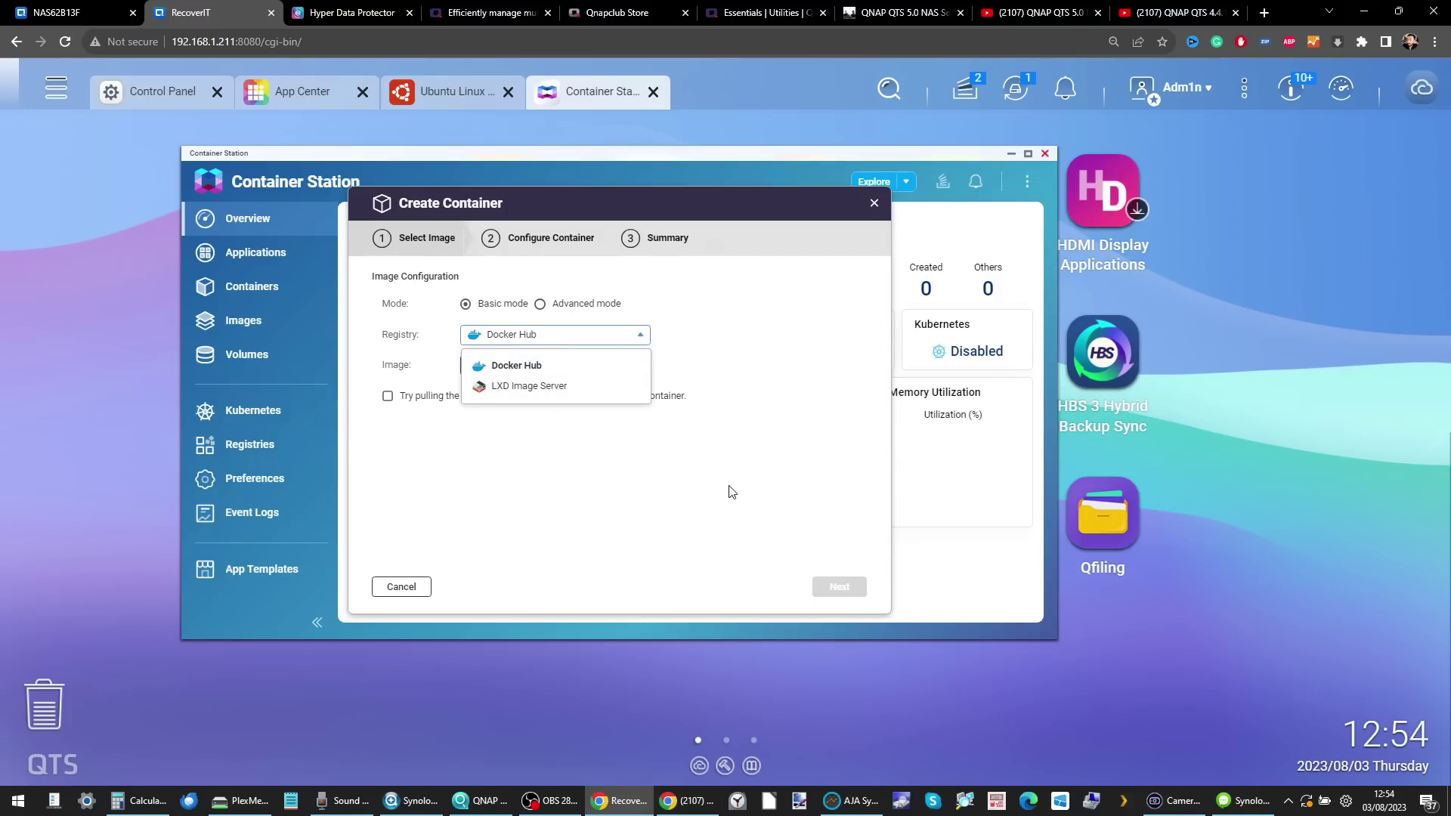
click(571, 395)
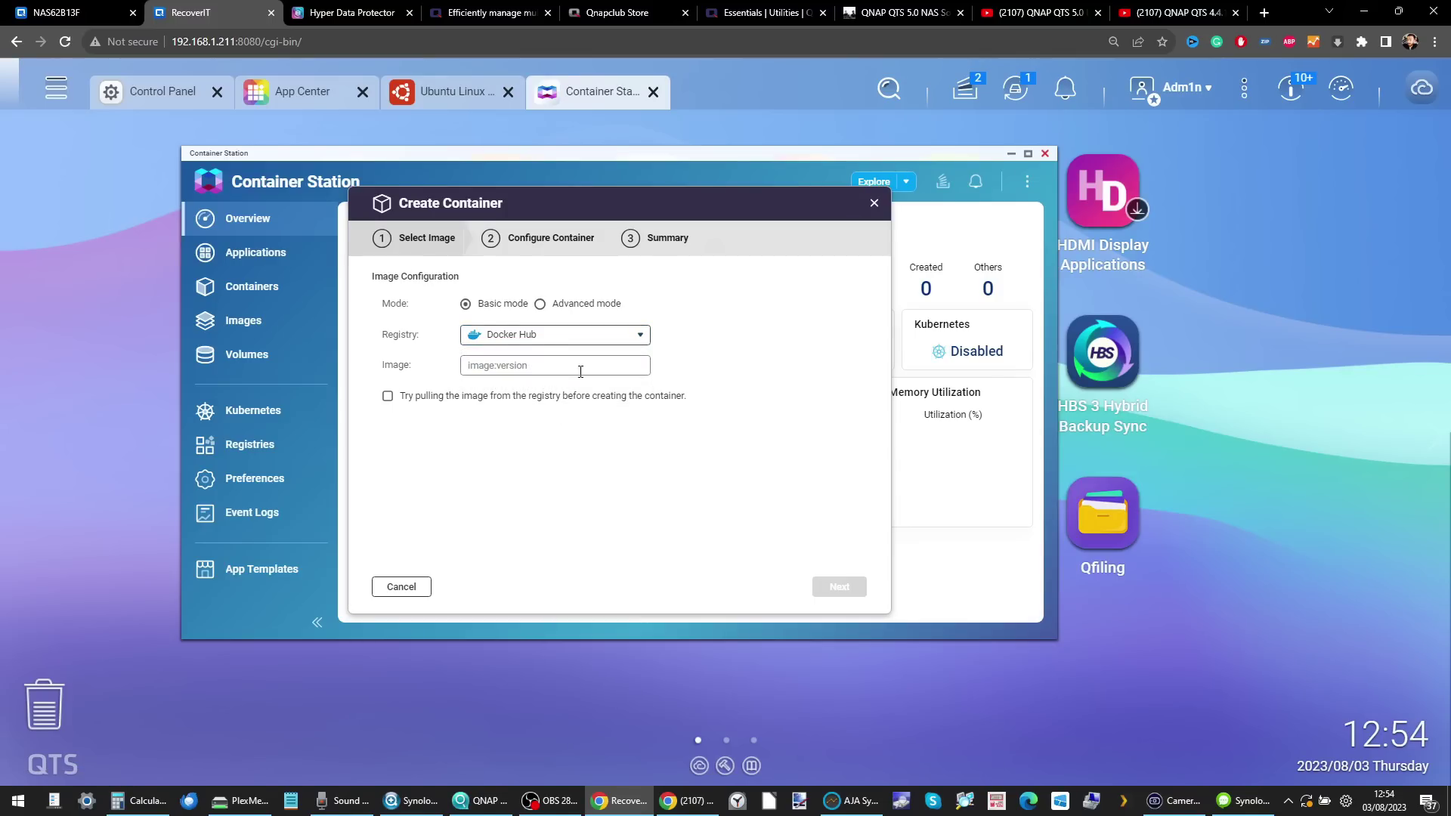
click(588, 305)
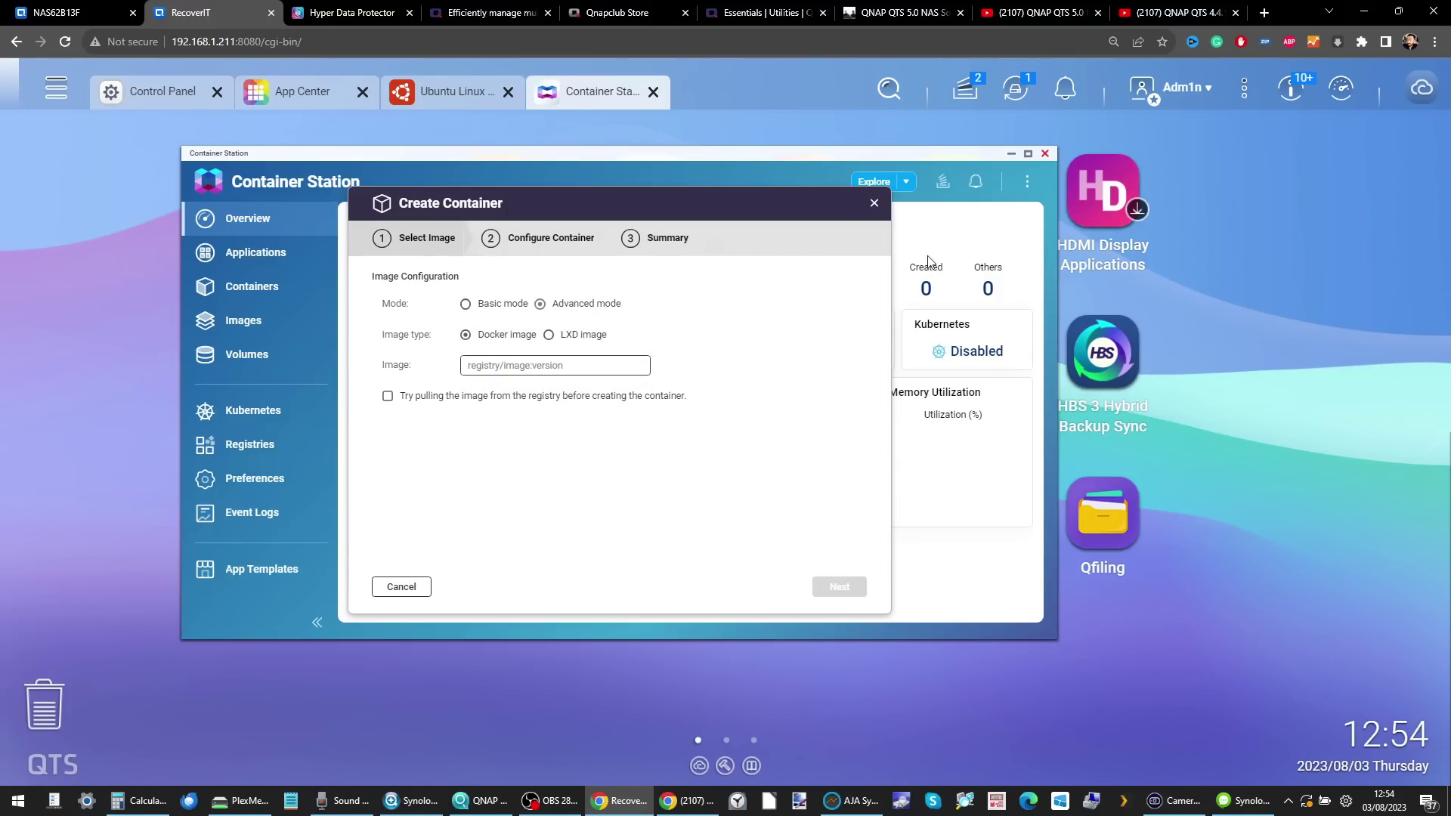
click(875, 203)
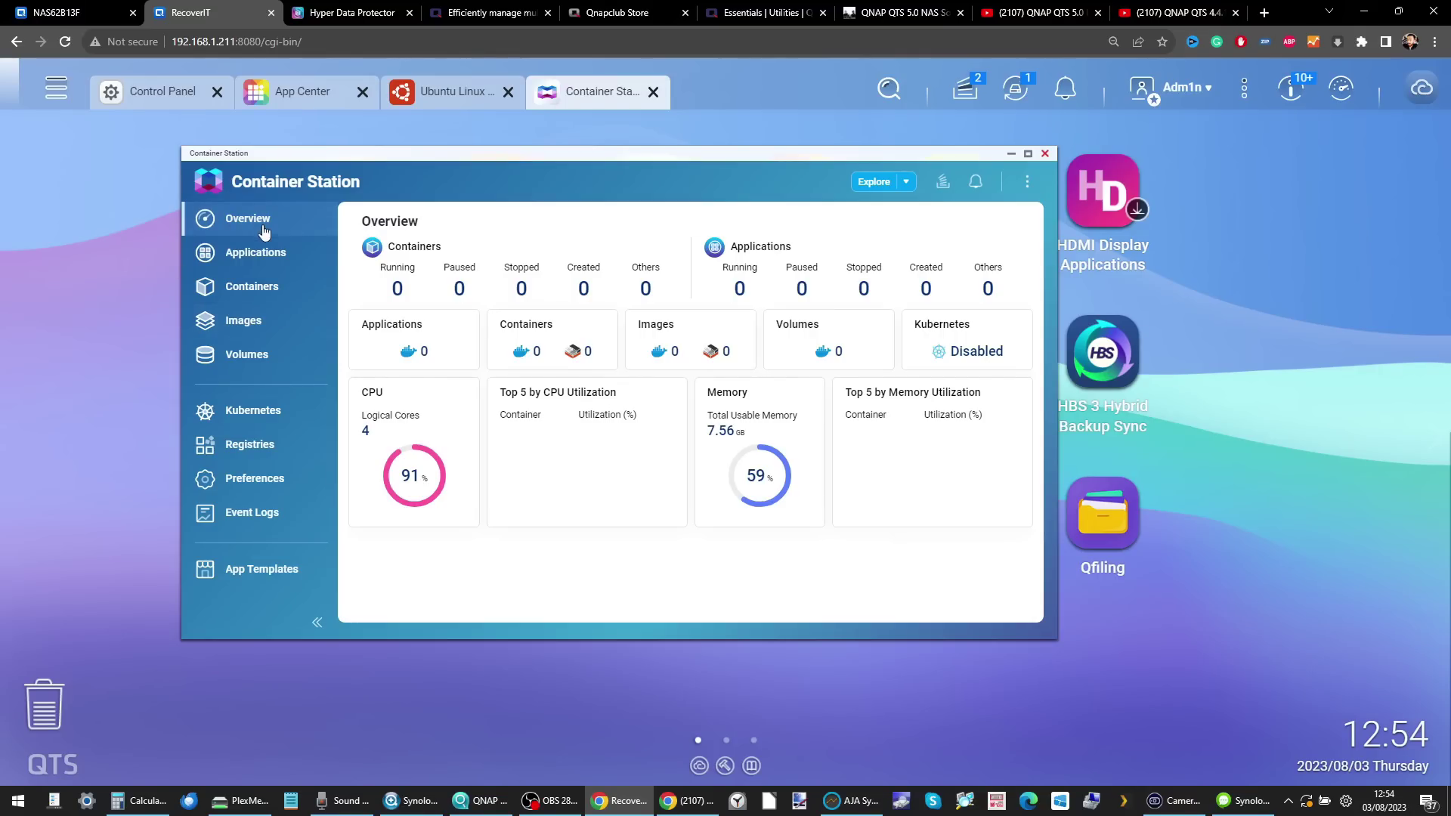
- View the Applications and Containers pages and the notification rule settings of Container Station, and close the settings without changes
click(254, 266)
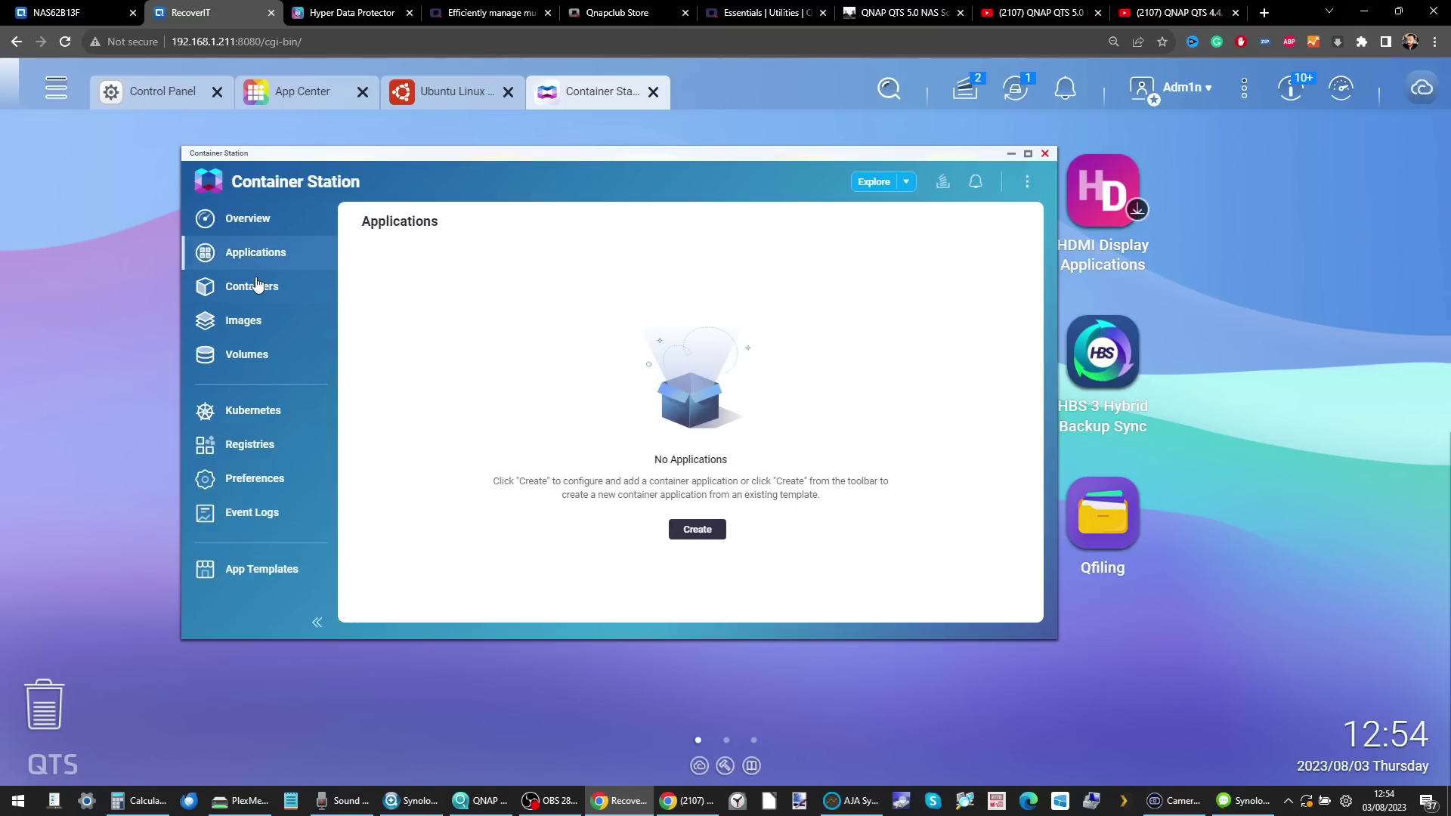
click(257, 285)
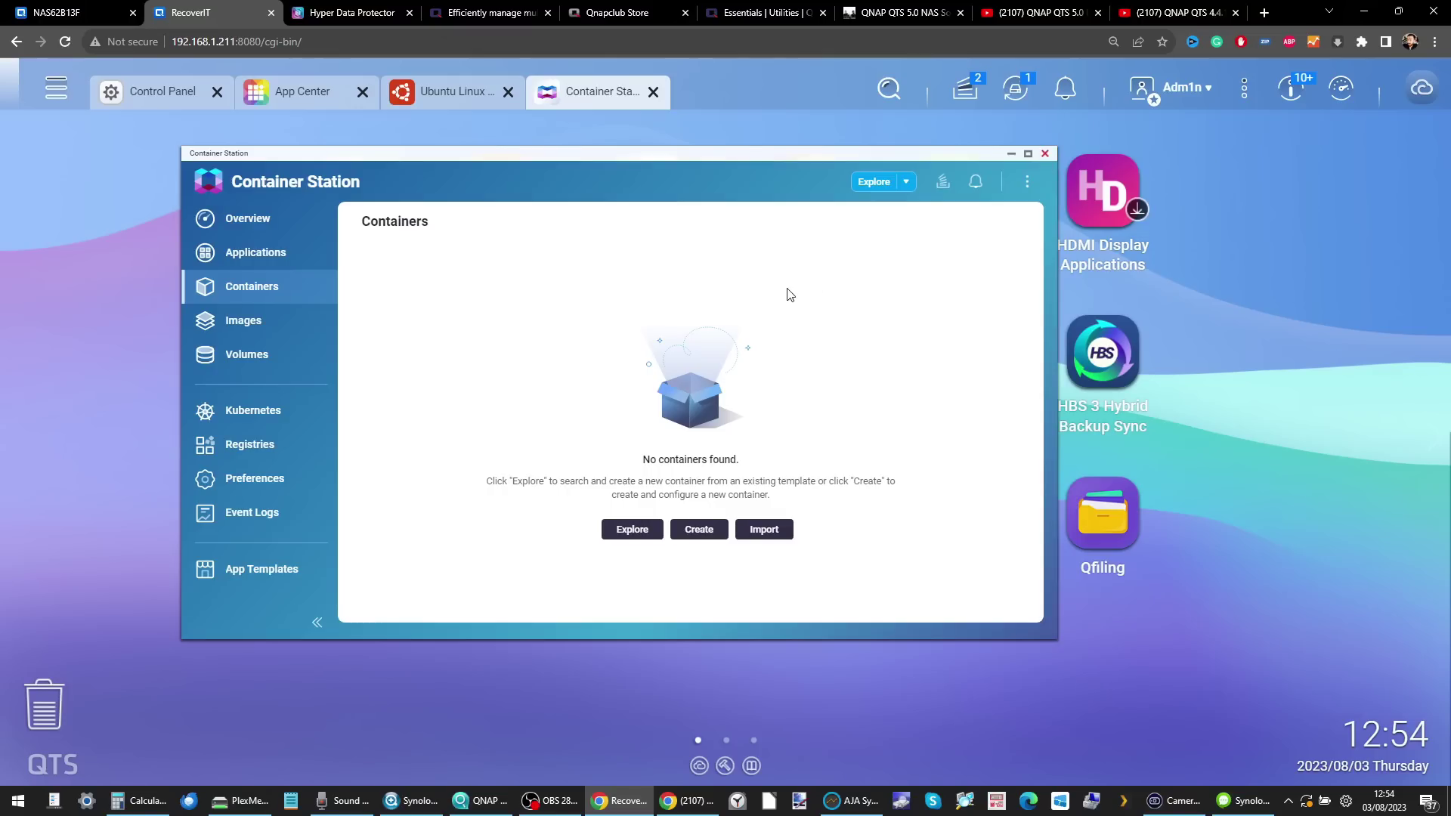
click(1027, 181)
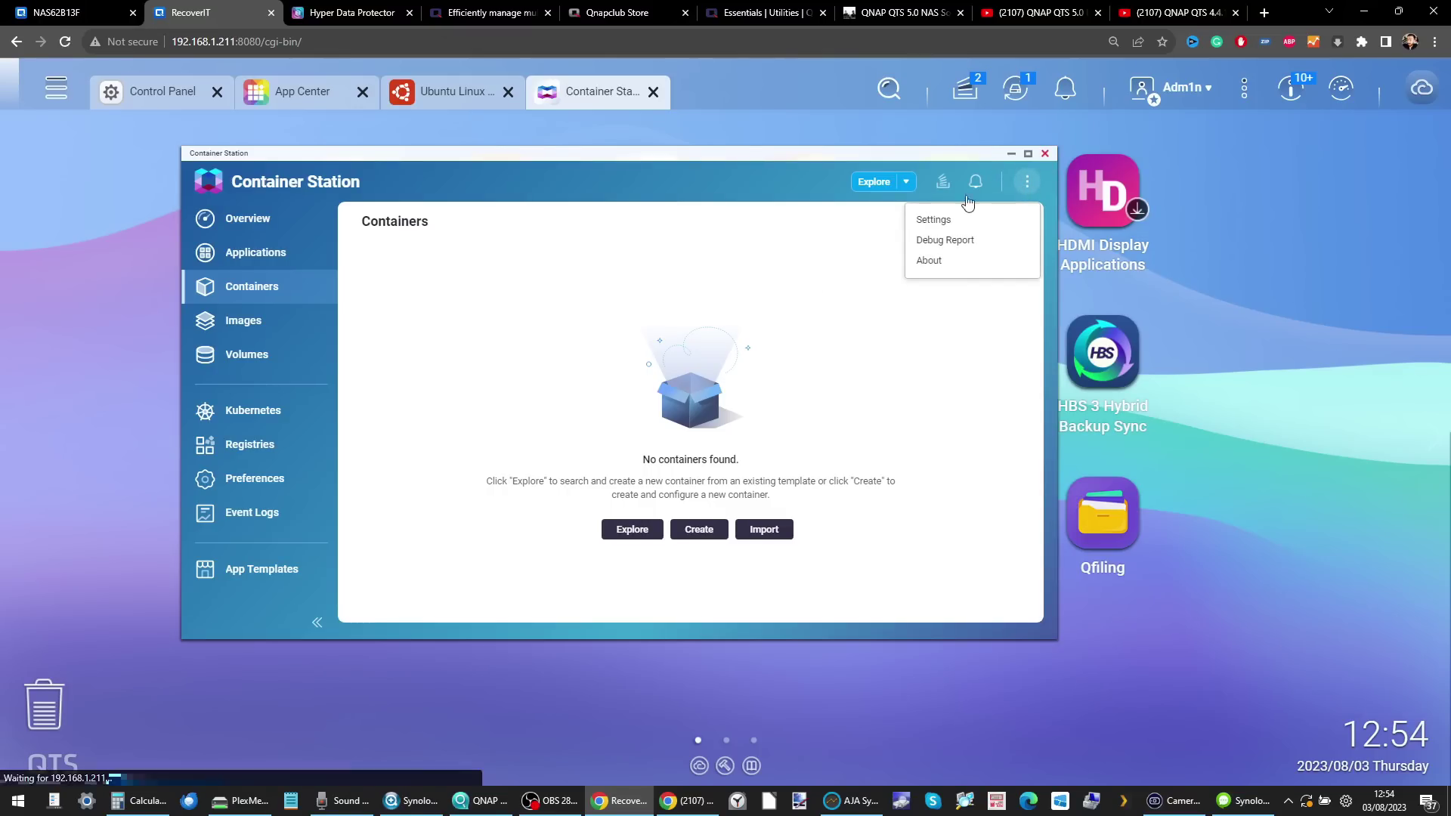
click(929, 220)
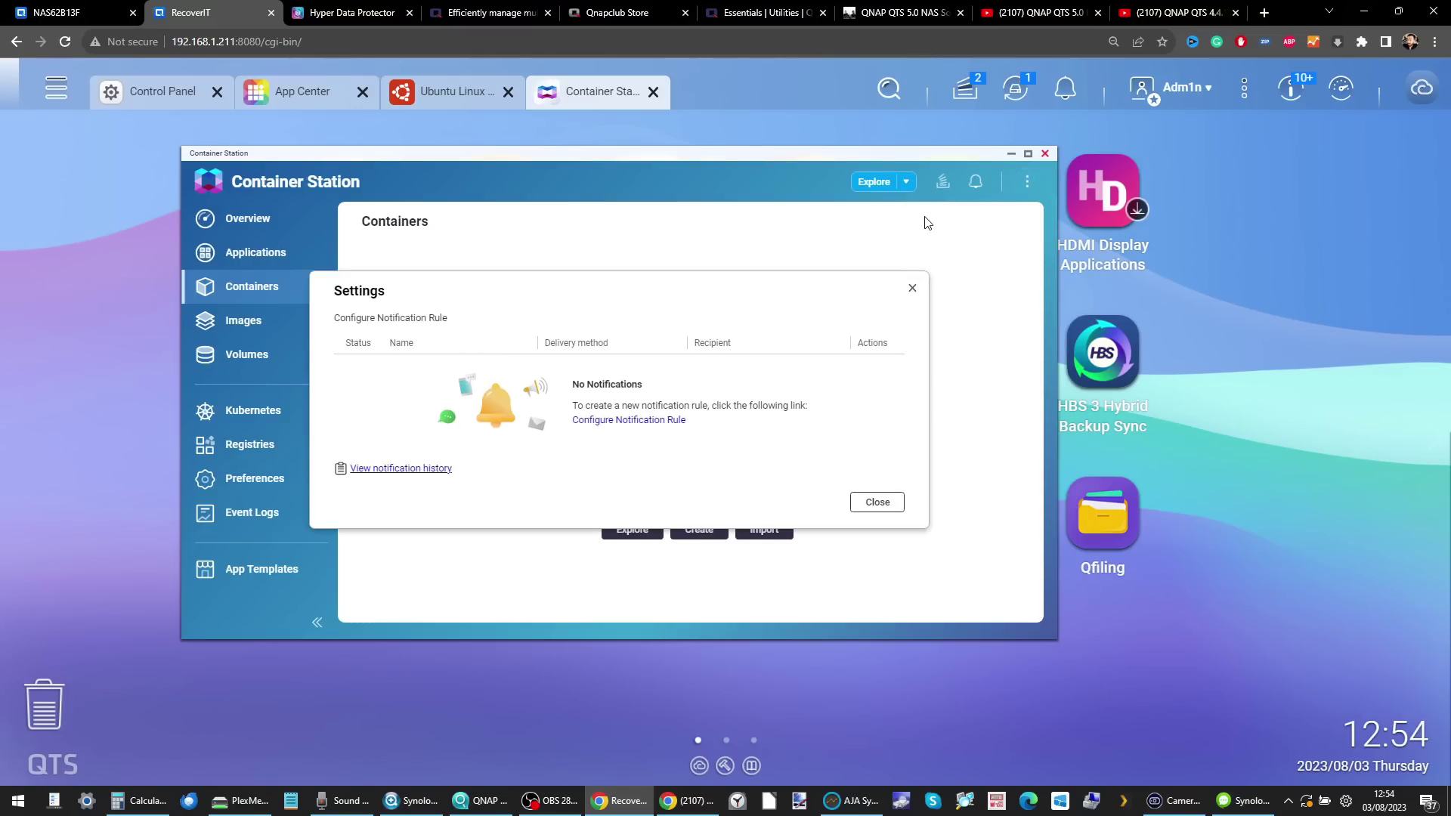
click(912, 295)
- Close Container Station and show the Virtualization Station overview on the QuTS hero system, with its window moved nearer the desktop's upper edge
click(1046, 155)
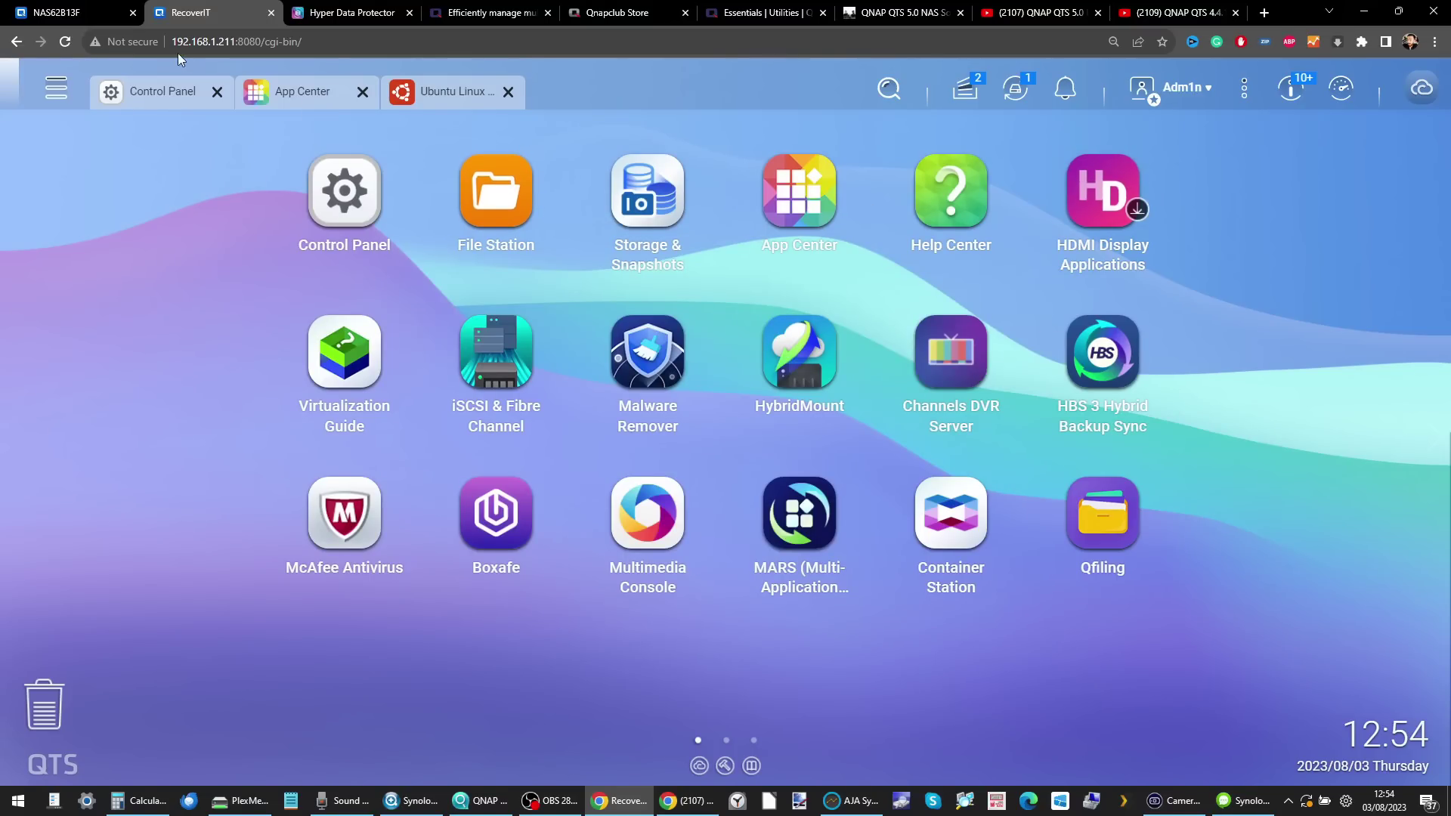
click(83, 12)
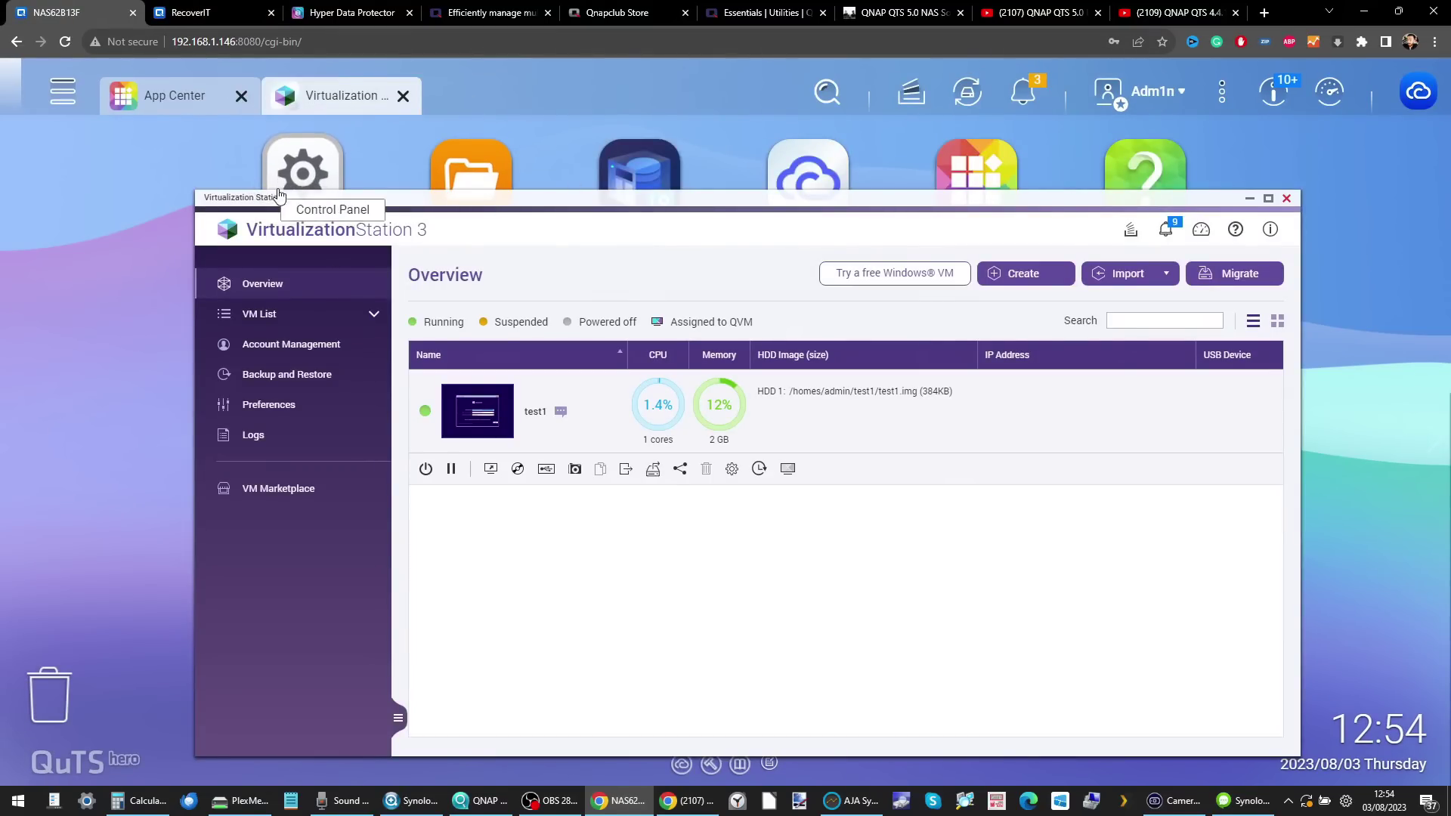
drag(278, 198, 244, 139)
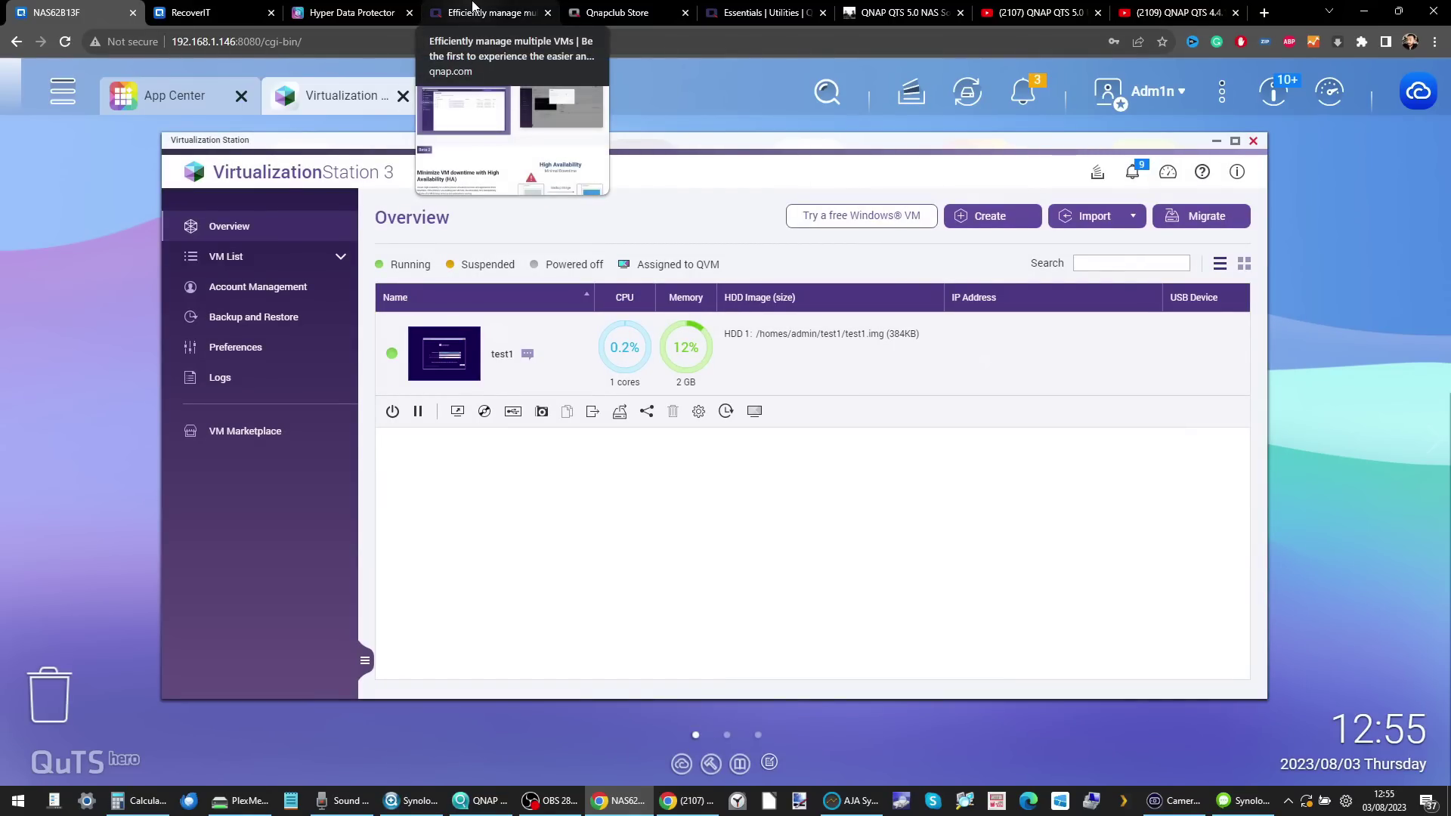
- Examine the VM data visibility and VM protection plans comparisons on QNAP's Virtualization Station 4.0 beta web page
click(474, 6)
scroll(659, 397, up, 10)
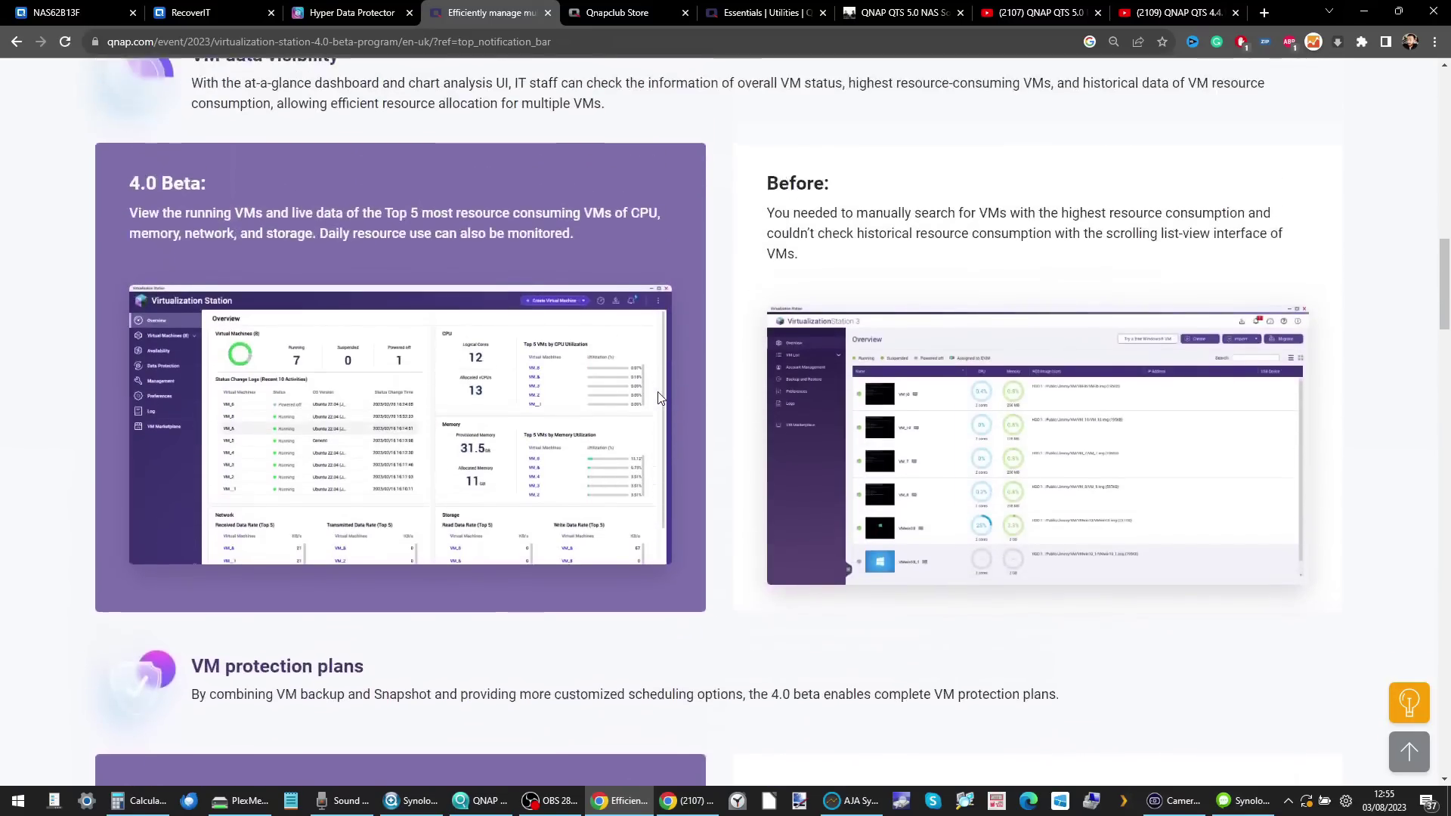
scroll(659, 397, up, 5)
scroll(659, 397, down, 4)
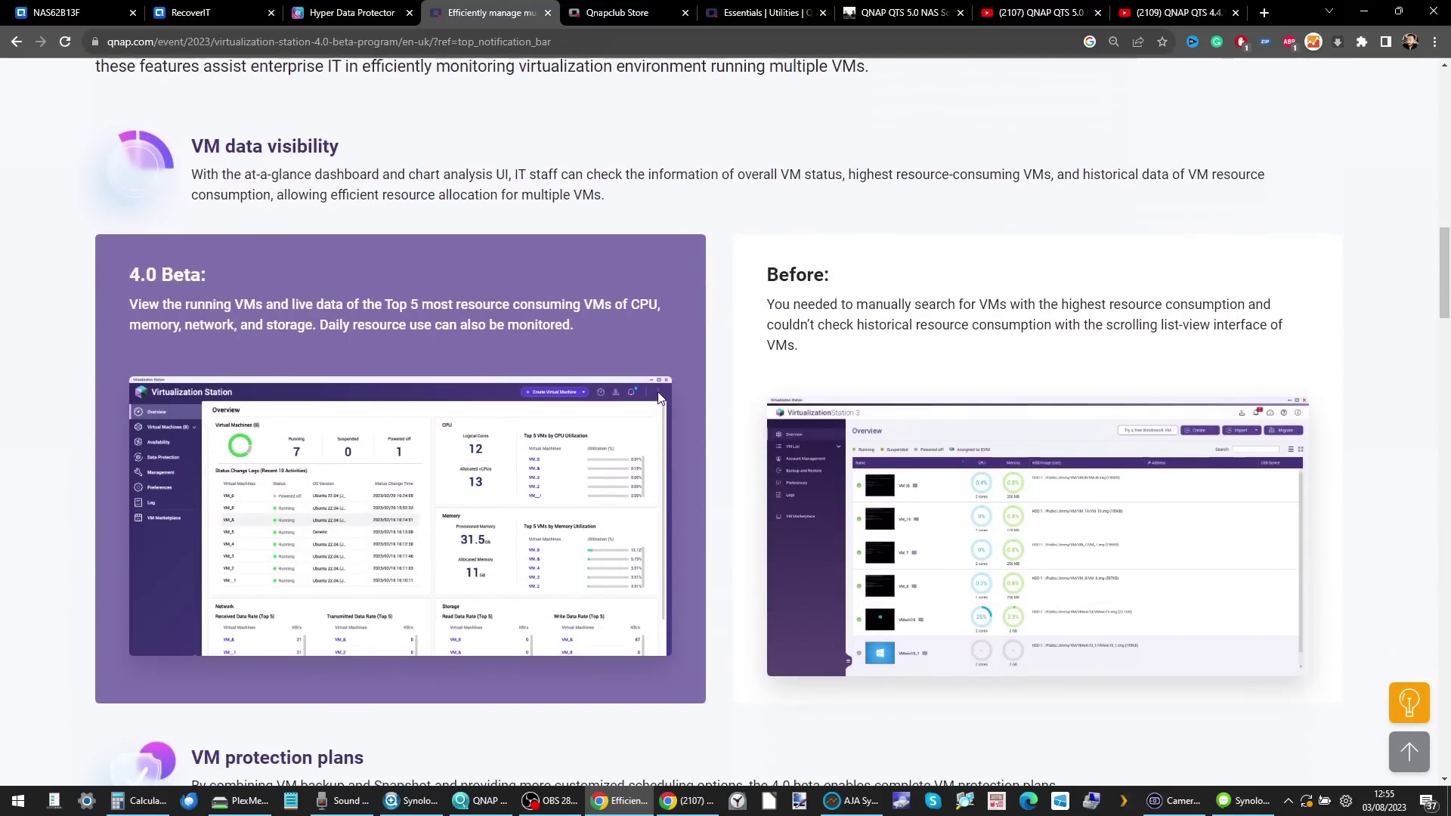
scroll(659, 398, down, 1)
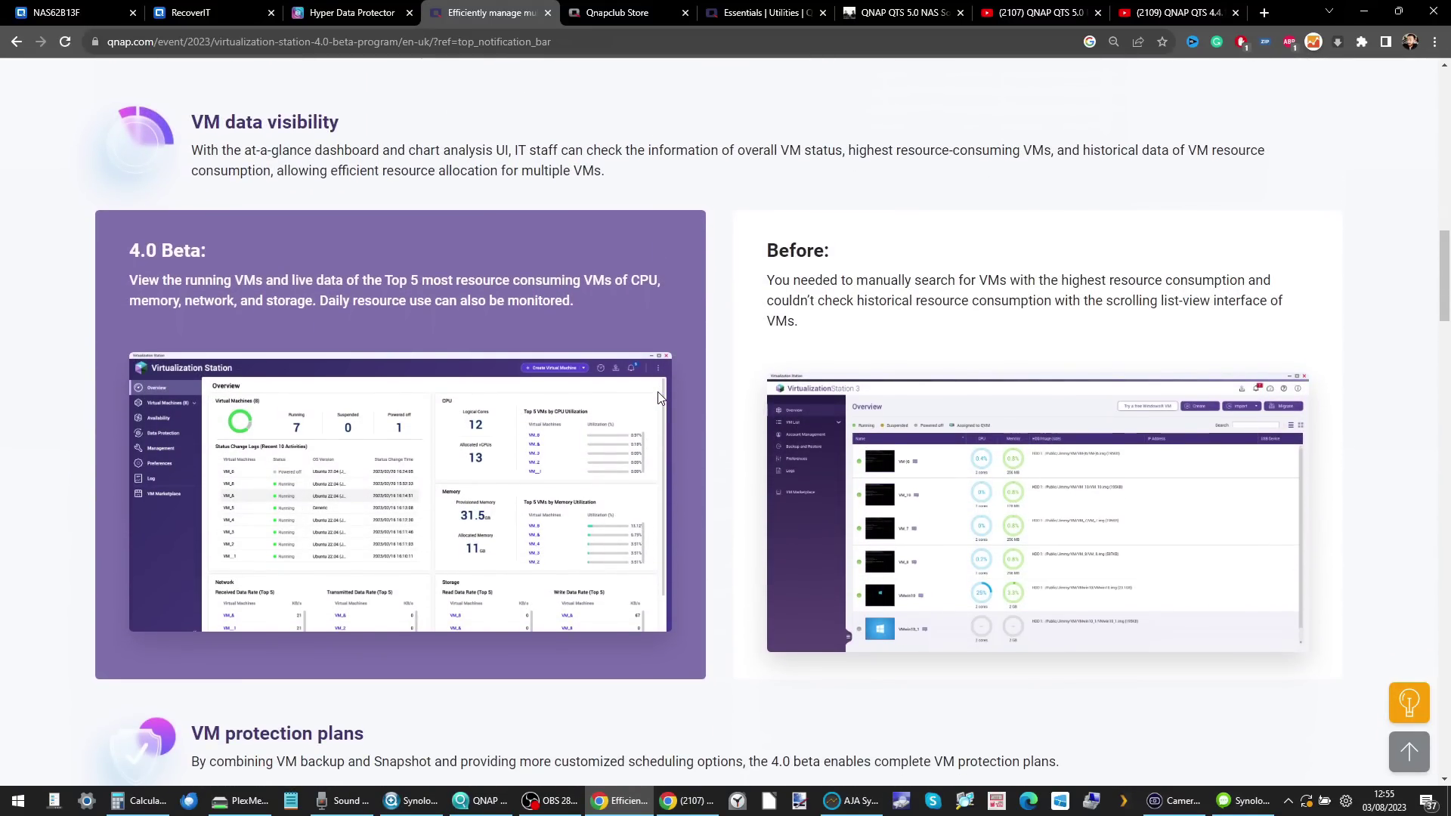
scroll(659, 397, down, 7)
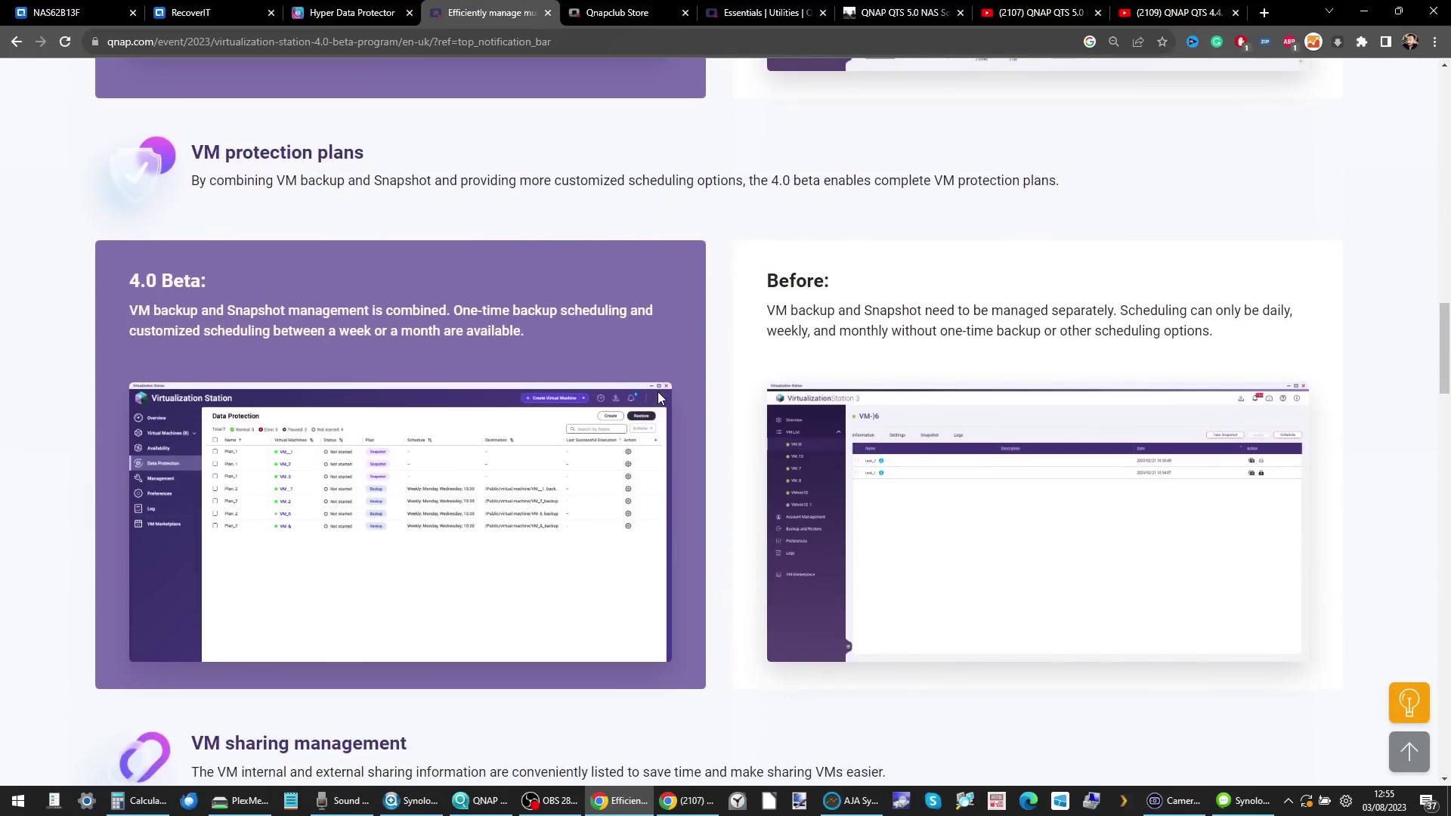
- Examine the VM sharing management, High Availability and beta program participation sections of the Virtualization Station 4.0 beta web page
scroll(659, 397, down, 1)
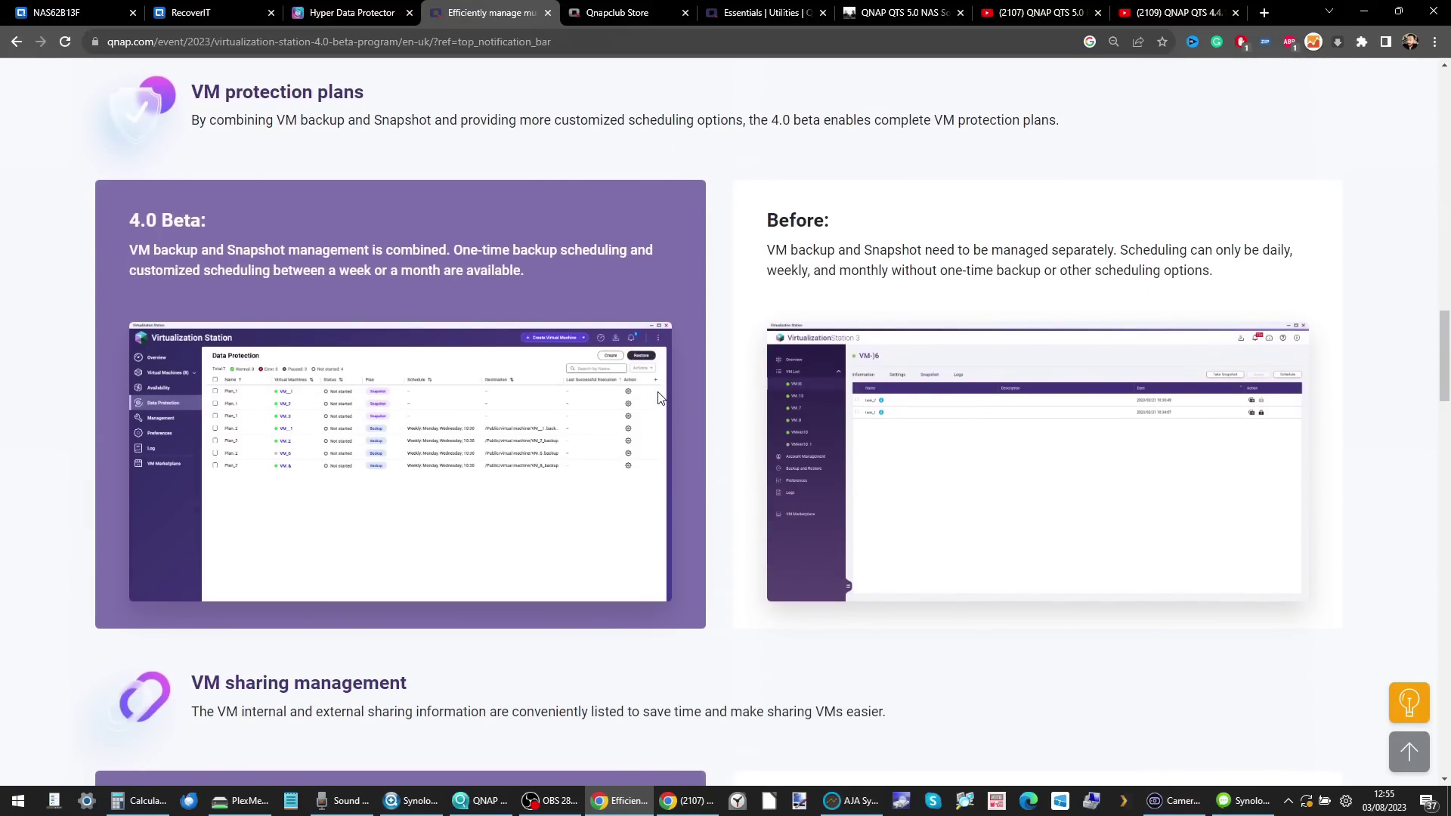
scroll(659, 397, down, 4)
scroll(658, 398, down, 2)
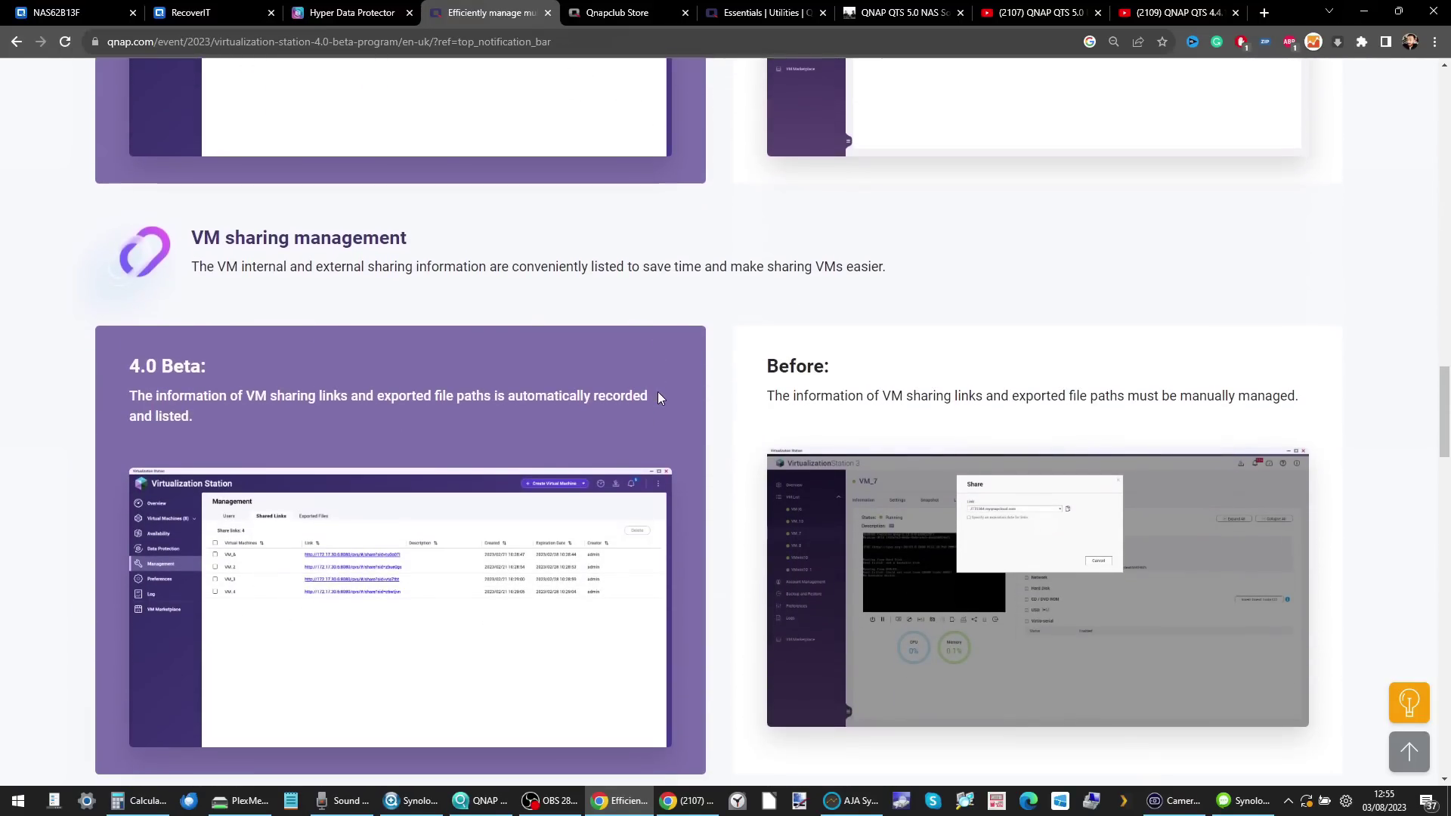
scroll(658, 398, down, 4)
scroll(658, 398, down, 3)
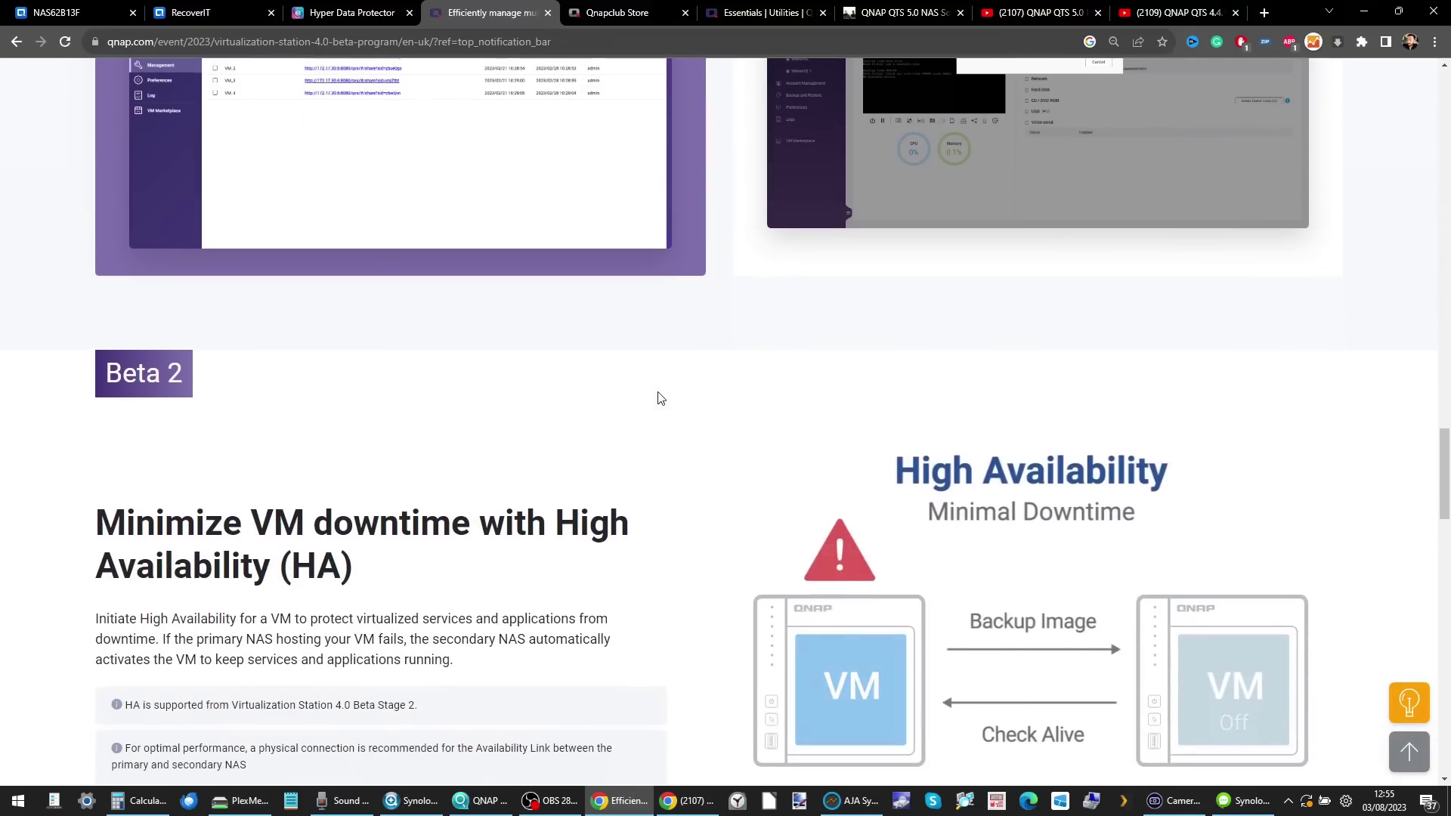
scroll(658, 398, down, 5)
scroll(658, 398, up, 2)
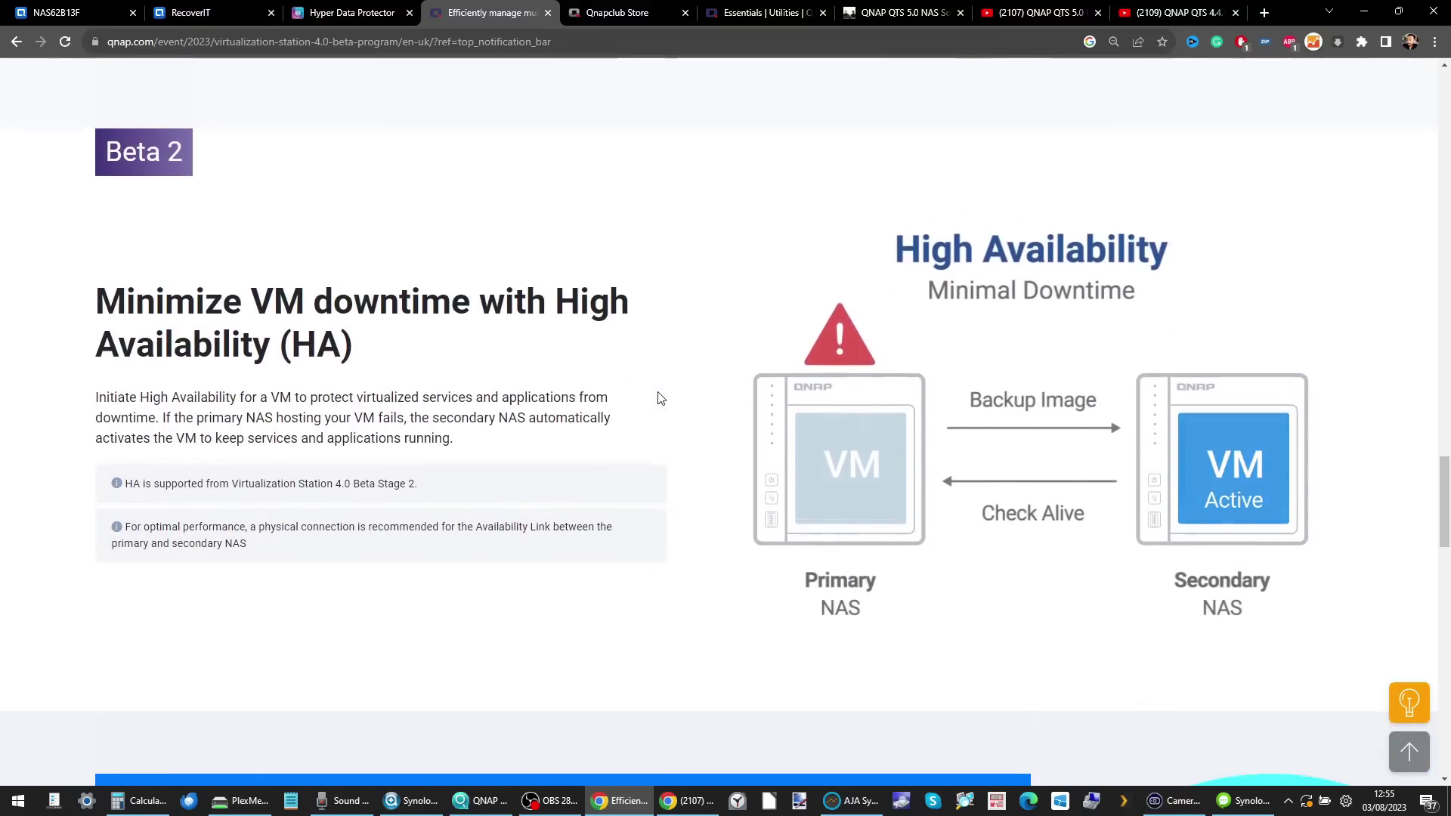
scroll(657, 399, down, 9)
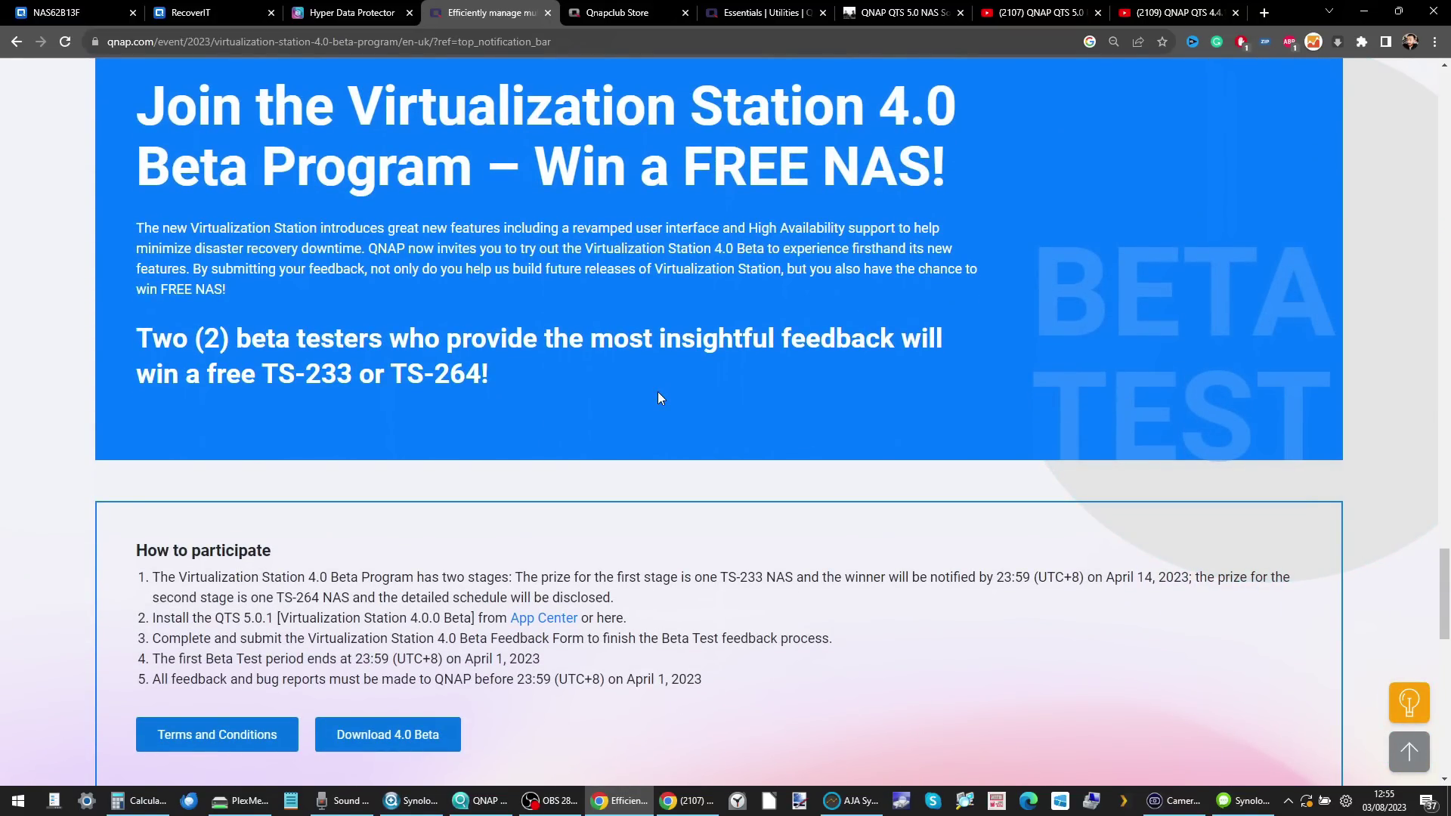
scroll(657, 399, up, 14)
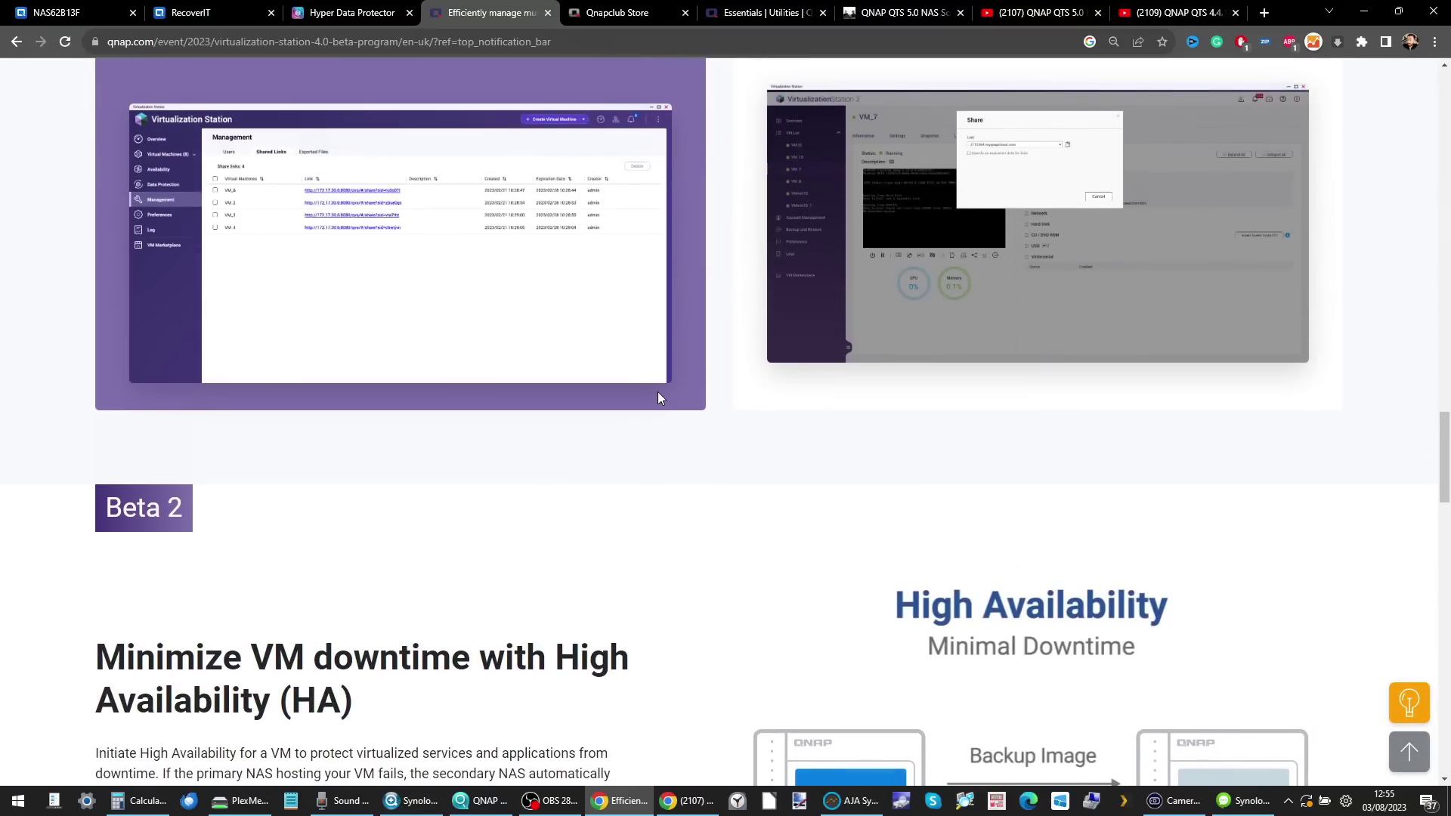
scroll(657, 392, up, 20)
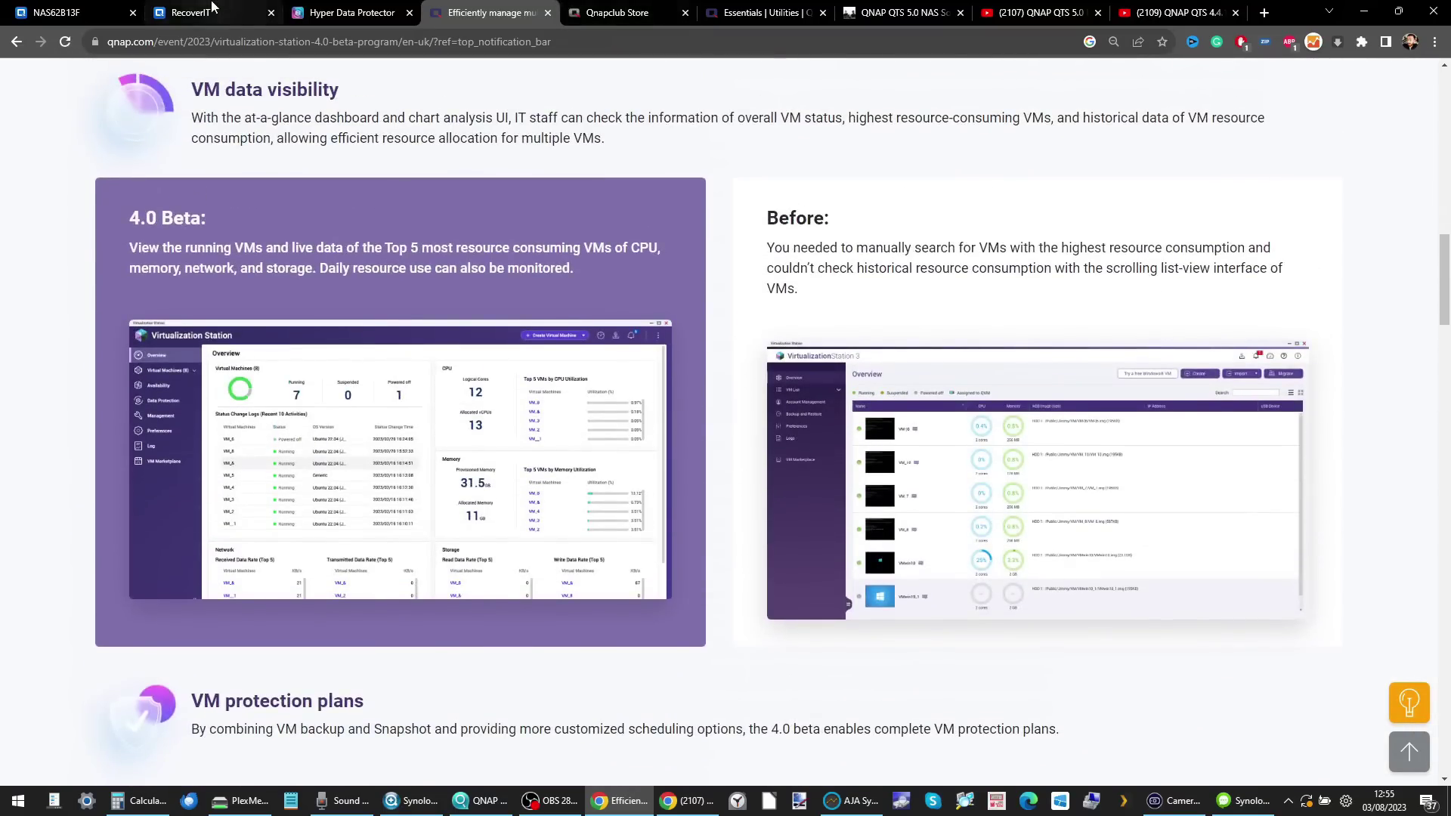
- Switch to the QTS system and find the beta Virtualization Station entry among all apps in App Center
click(204, 12)
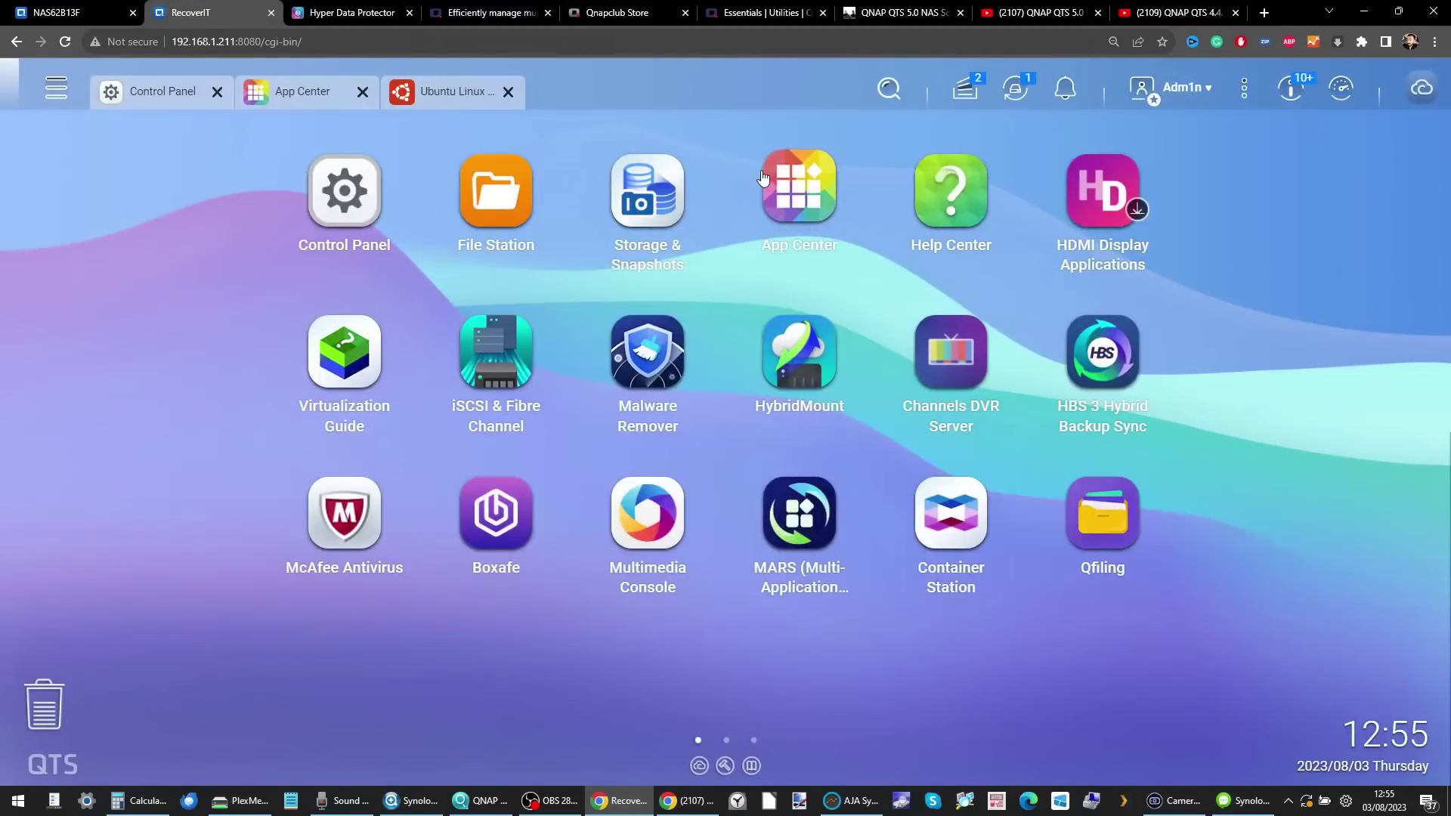
click(308, 88)
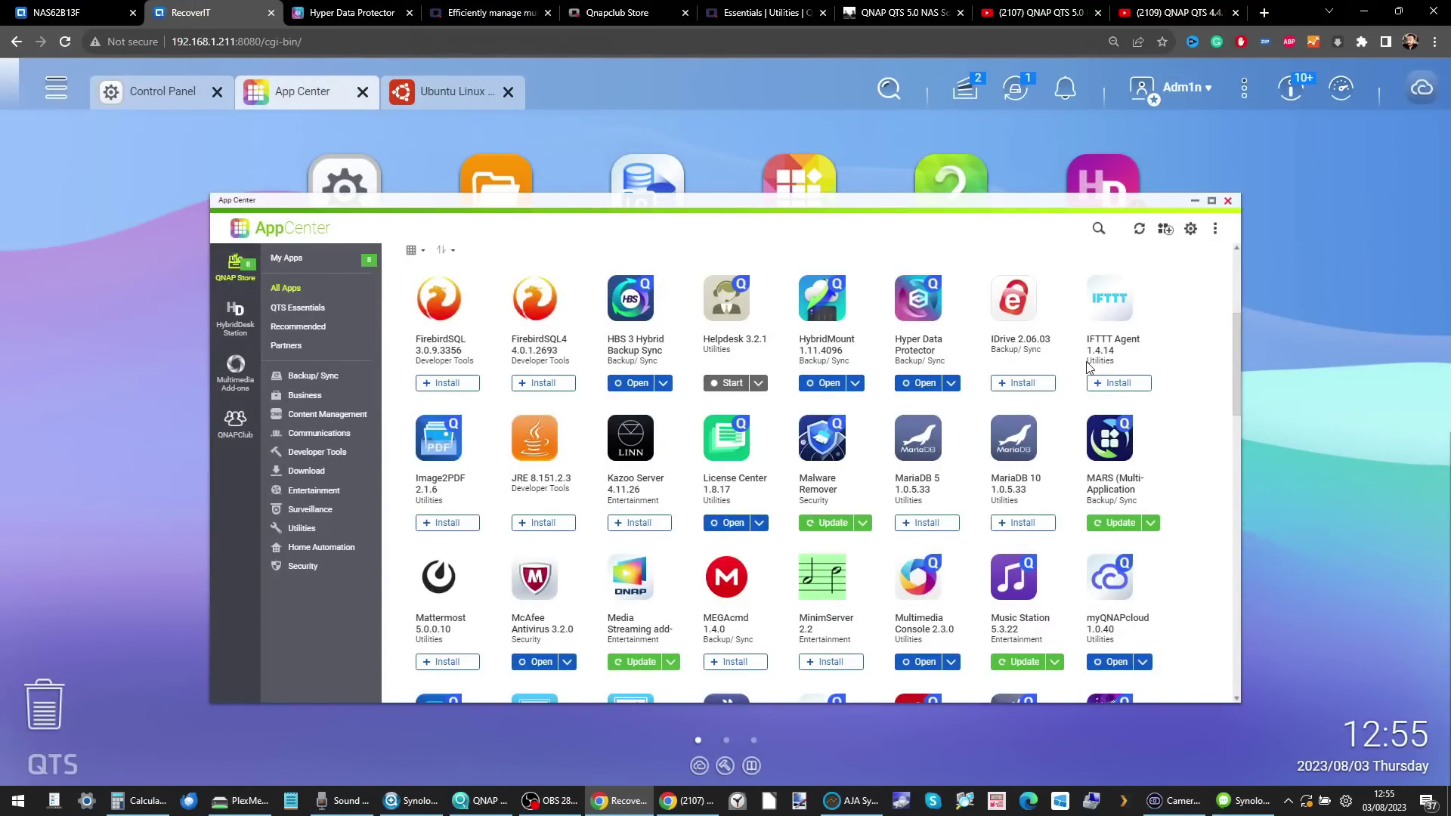
scroll(1076, 525, down, 15)
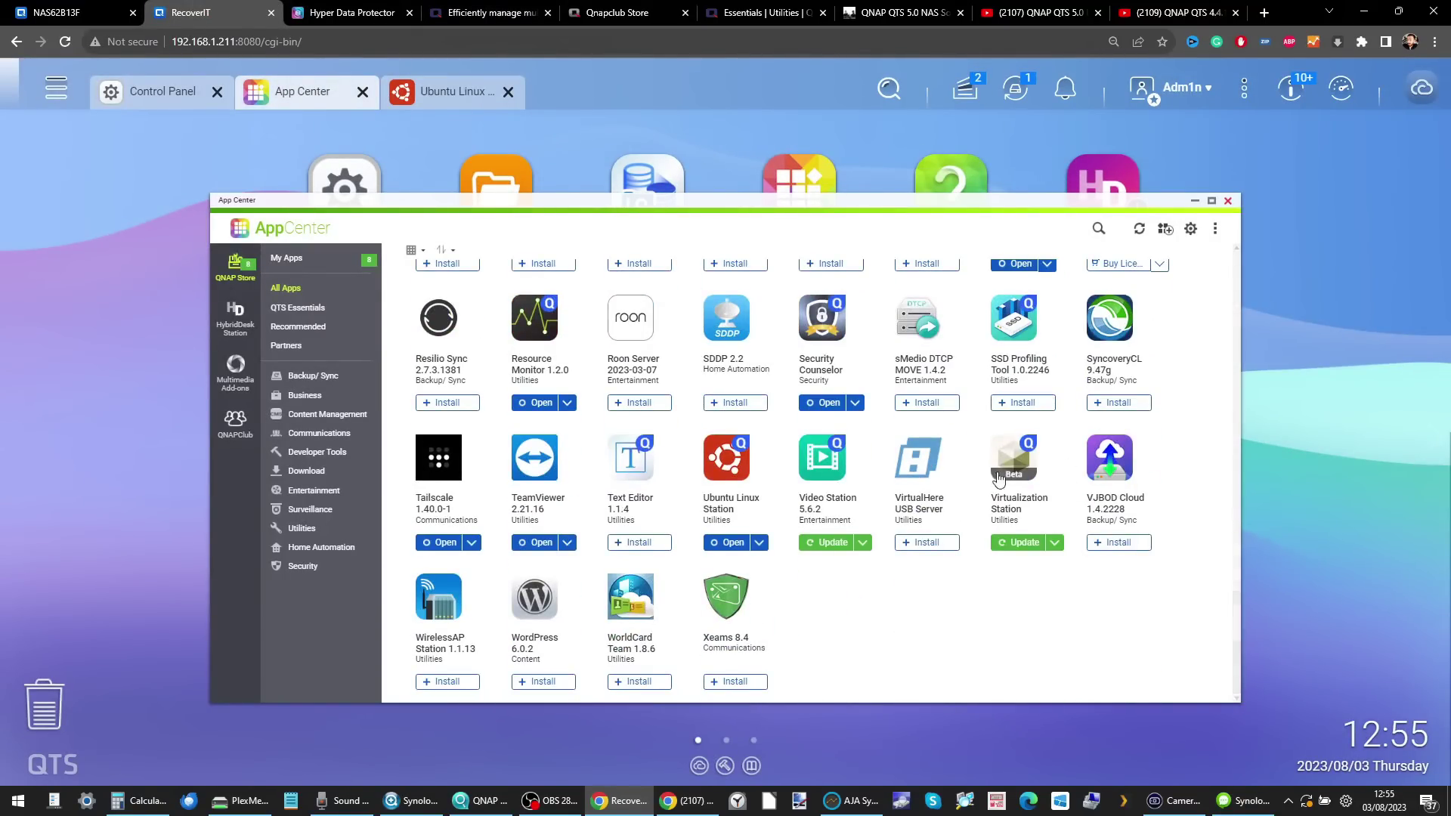
scroll(1020, 456, up, 3)
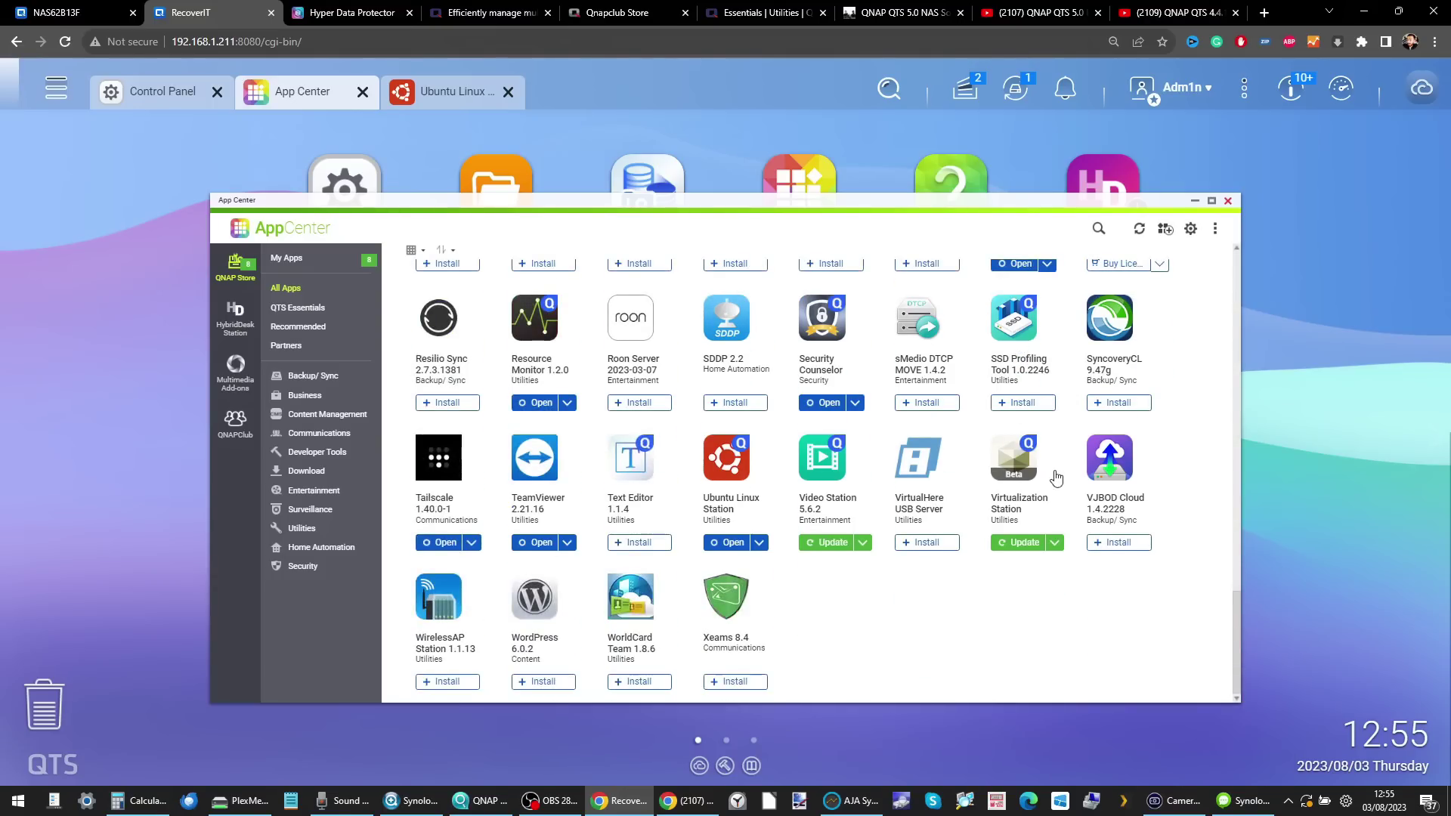
scroll(1063, 478, up, 1)
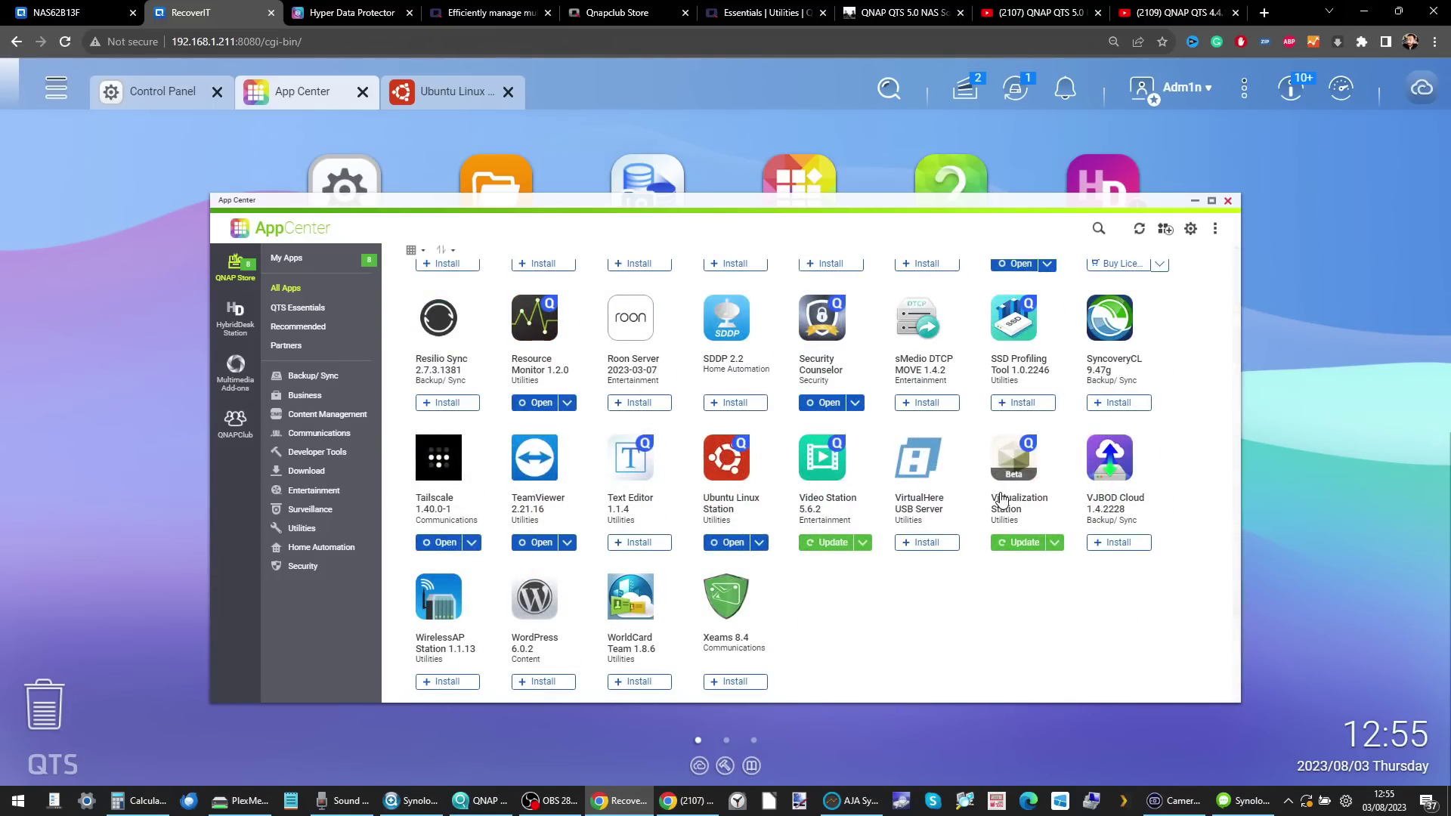
scroll(1036, 488, up, 2)
scroll(1005, 499, down, 2)
scroll(1003, 499, up, 2)
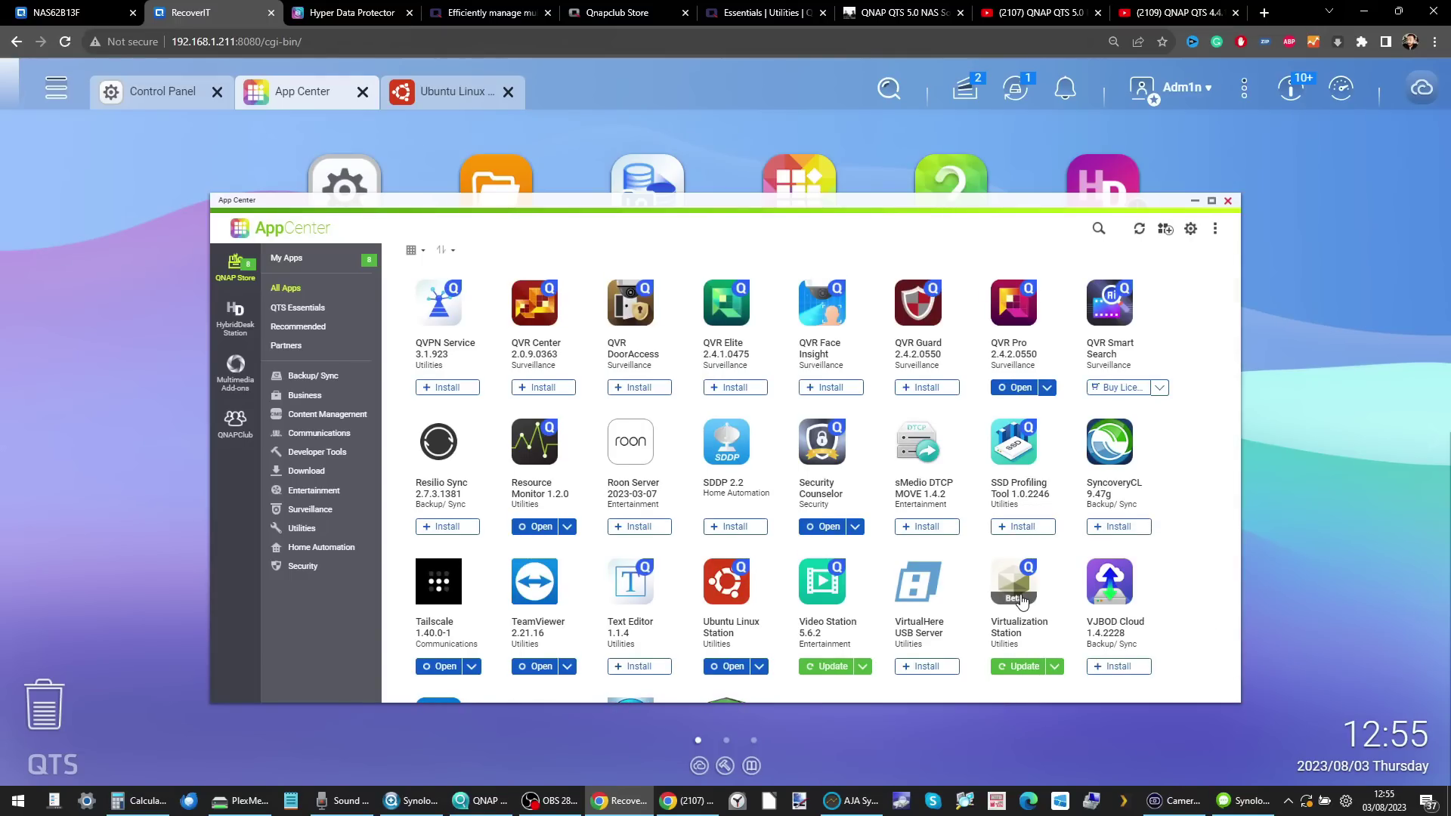
scroll(1021, 601, down, 2)
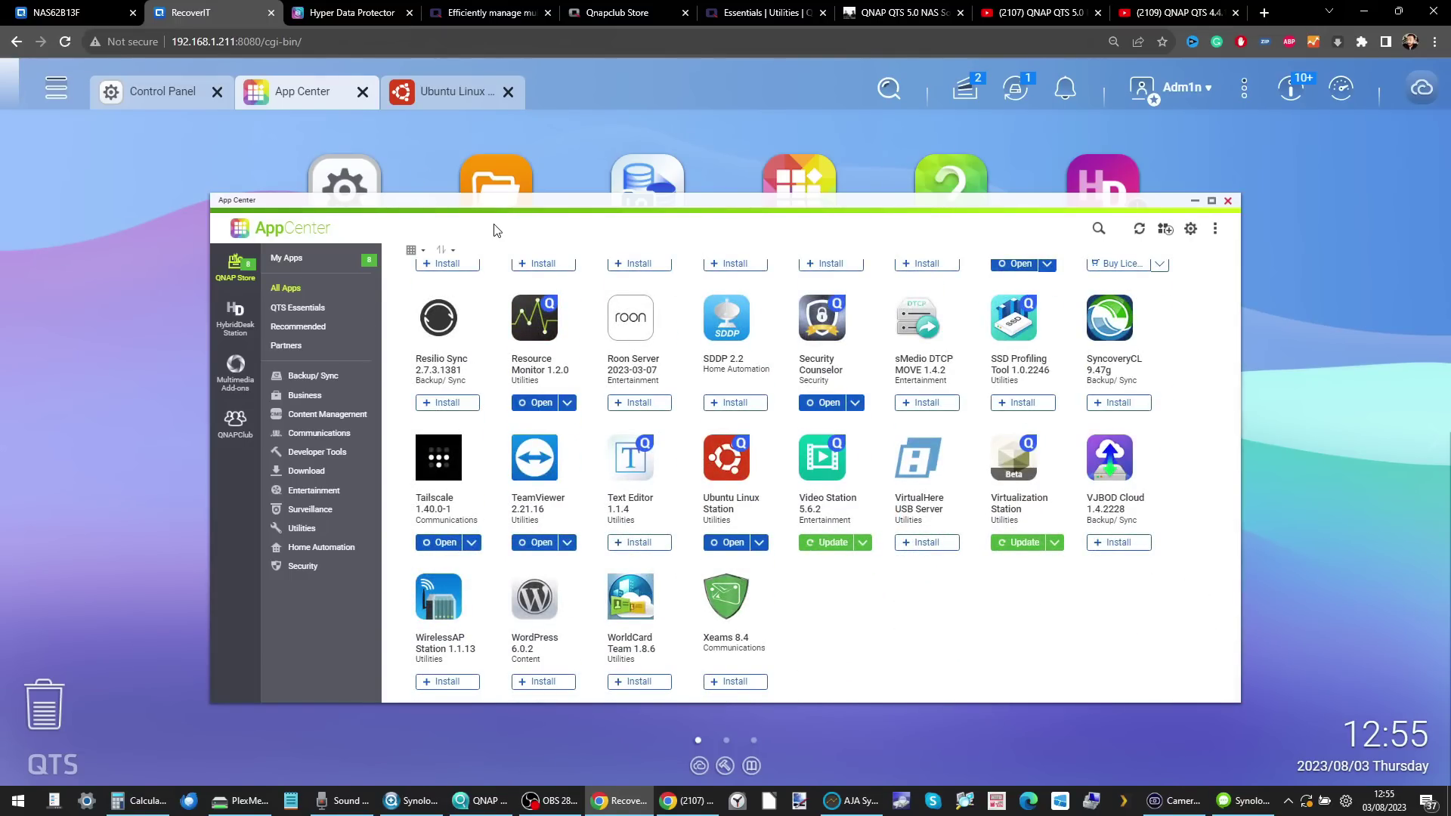
- Return to the QuTS hero system, open the console of the test1 virtual machine and expand its console menu
click(90, 17)
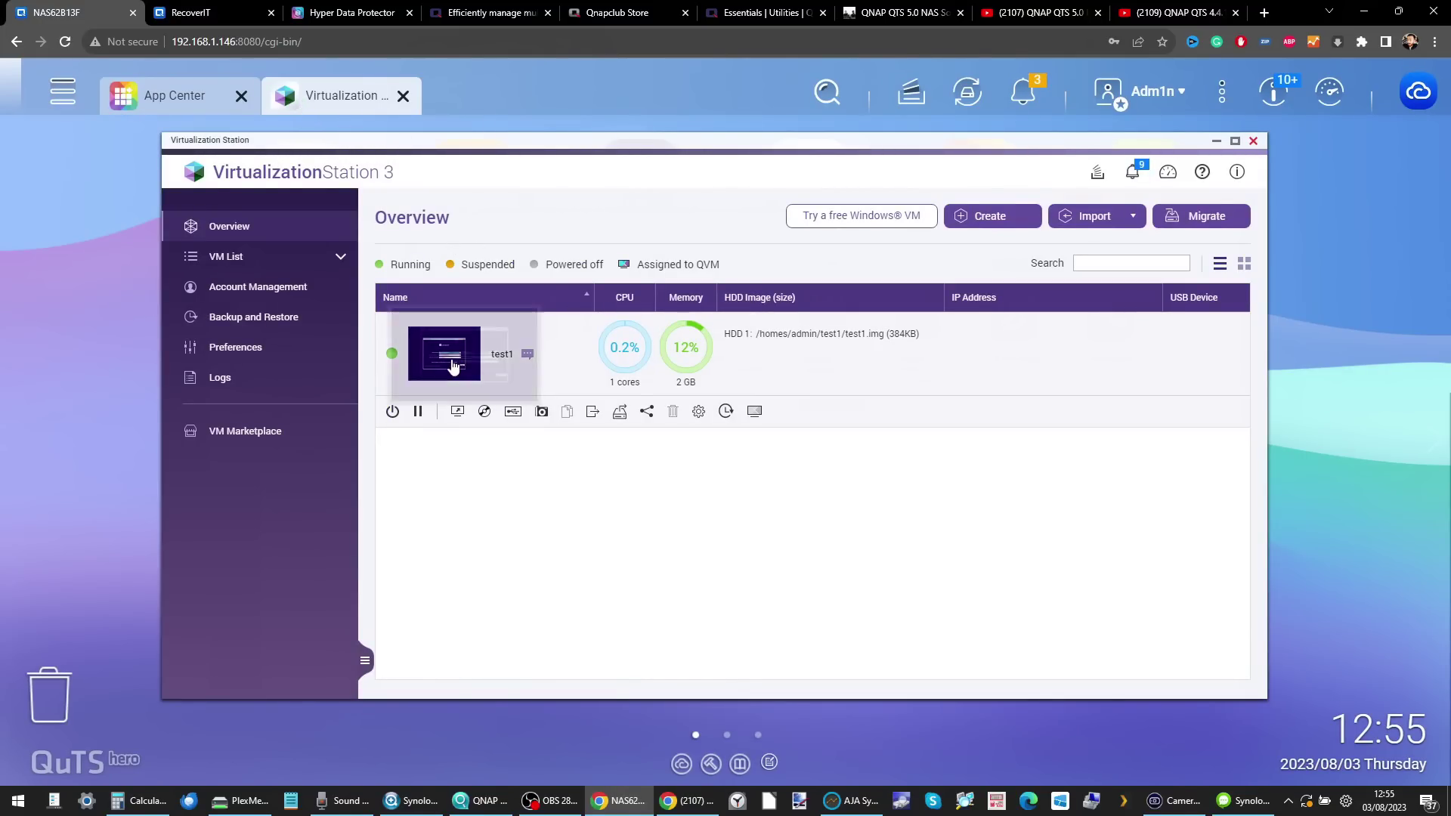
click(452, 382)
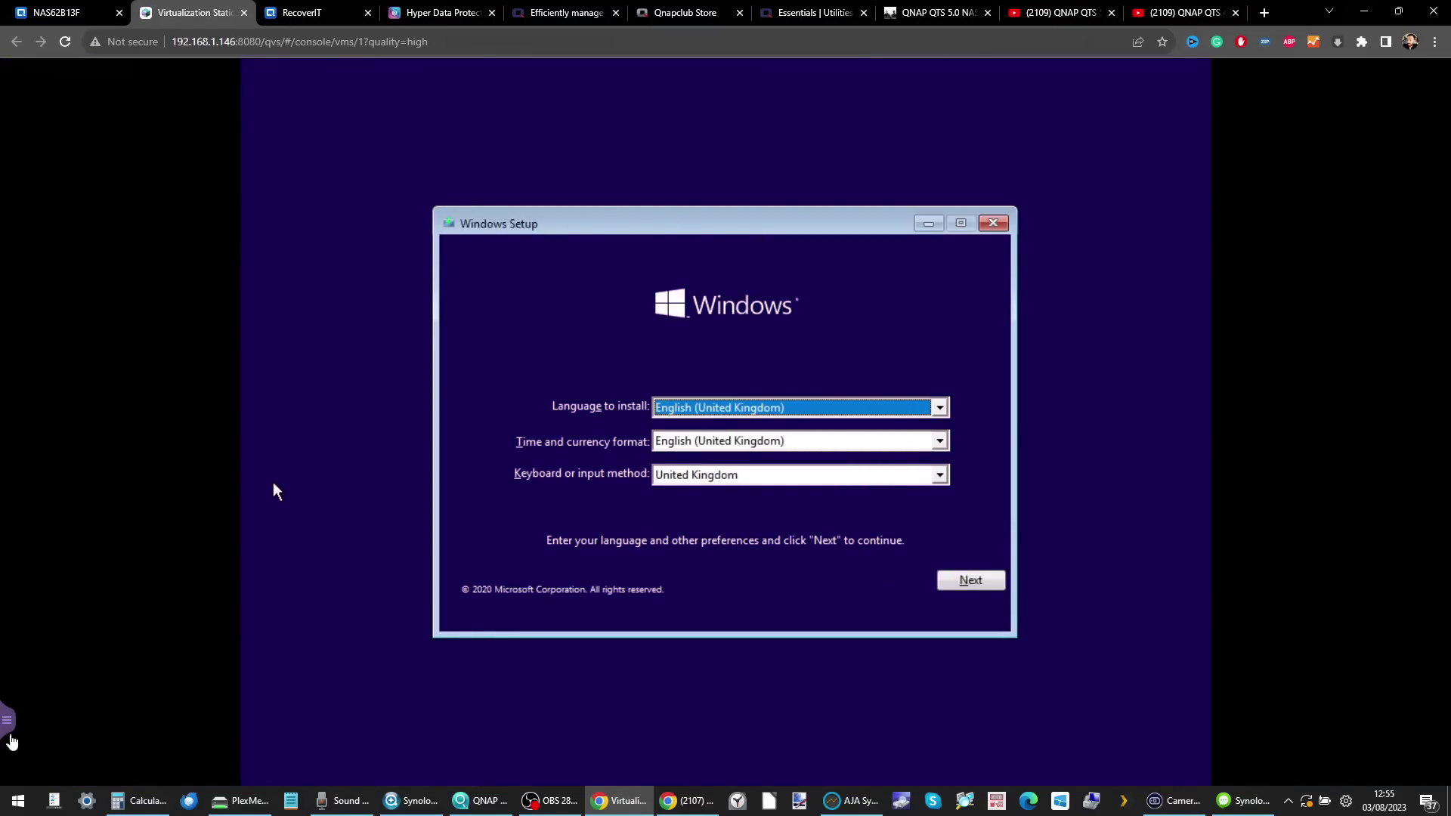
click(8, 724)
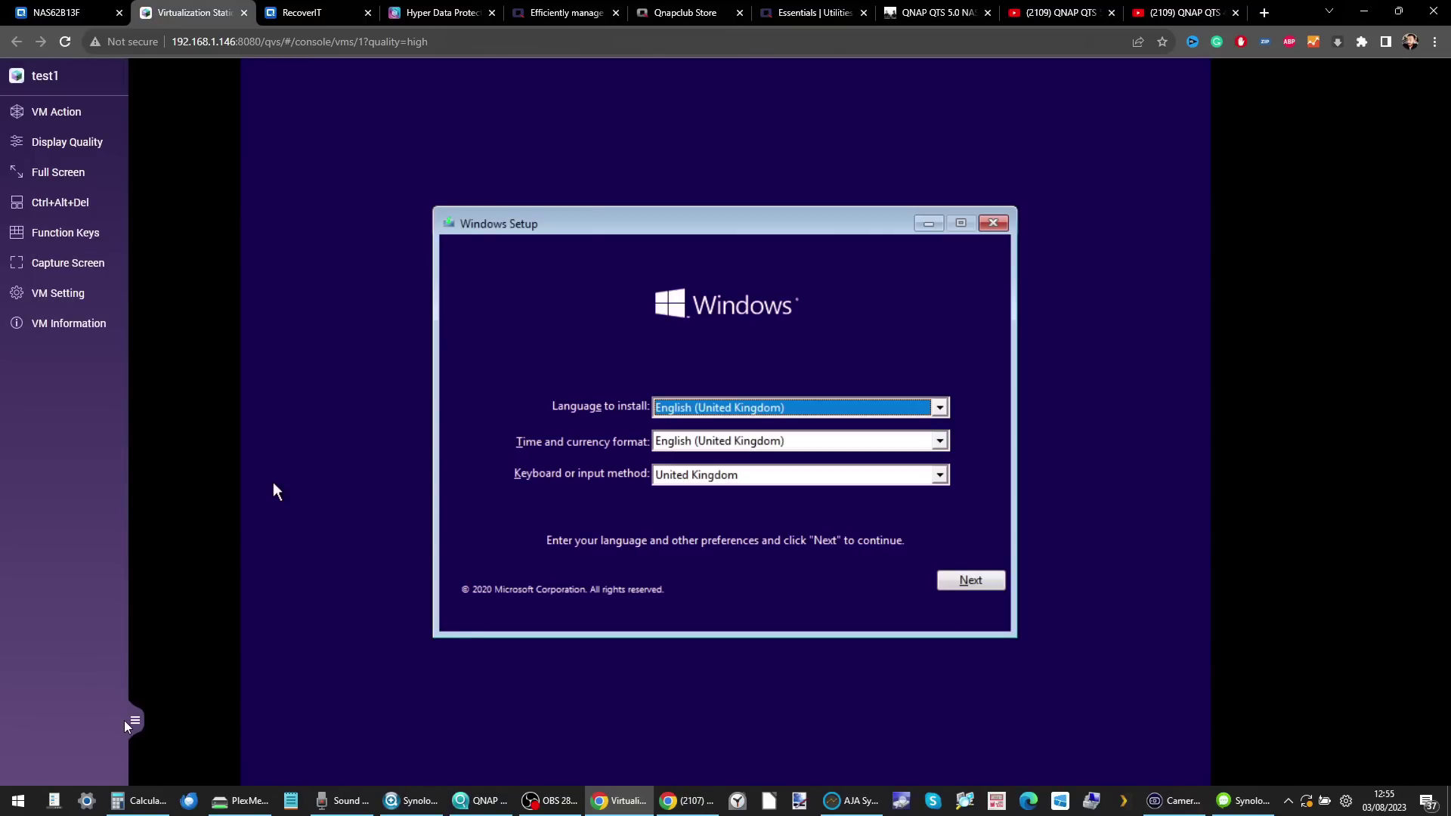
click(527, 800)
right_click(527, 799)
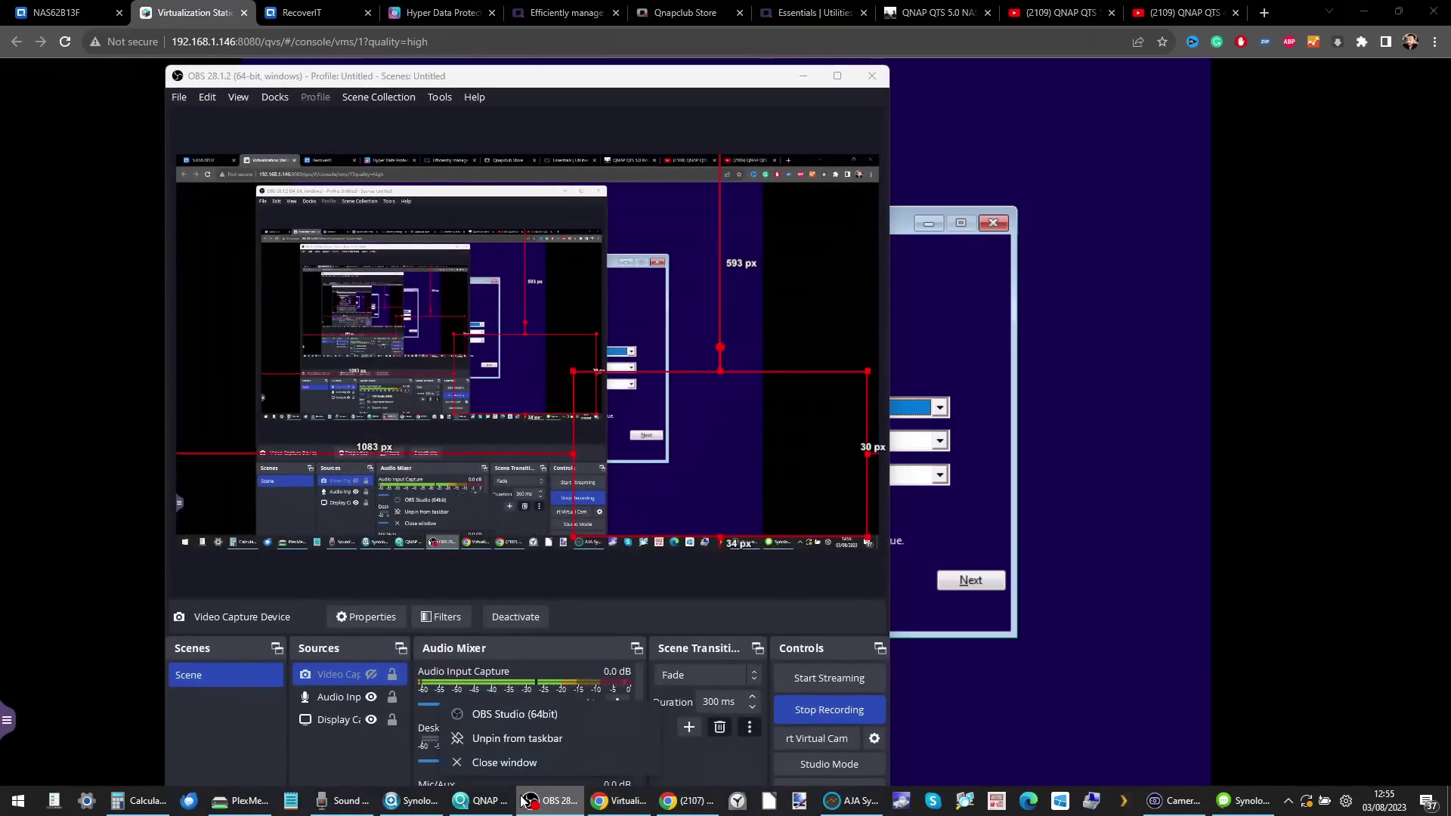
click(94, 514)
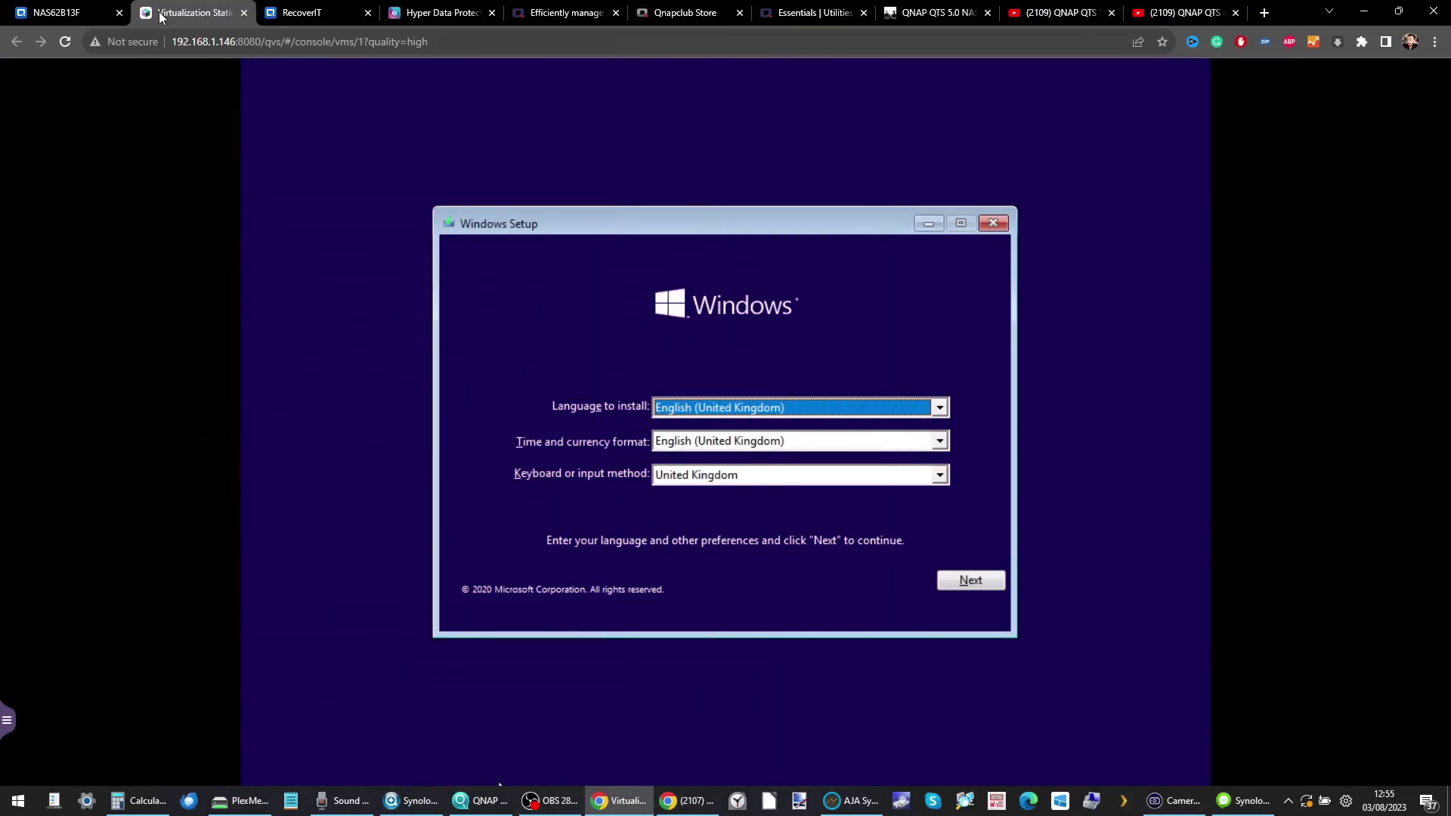
- View the Information and General settings pages of the running test1 virtual machine, and return to the Virtualization Station overview
click(61, 12)
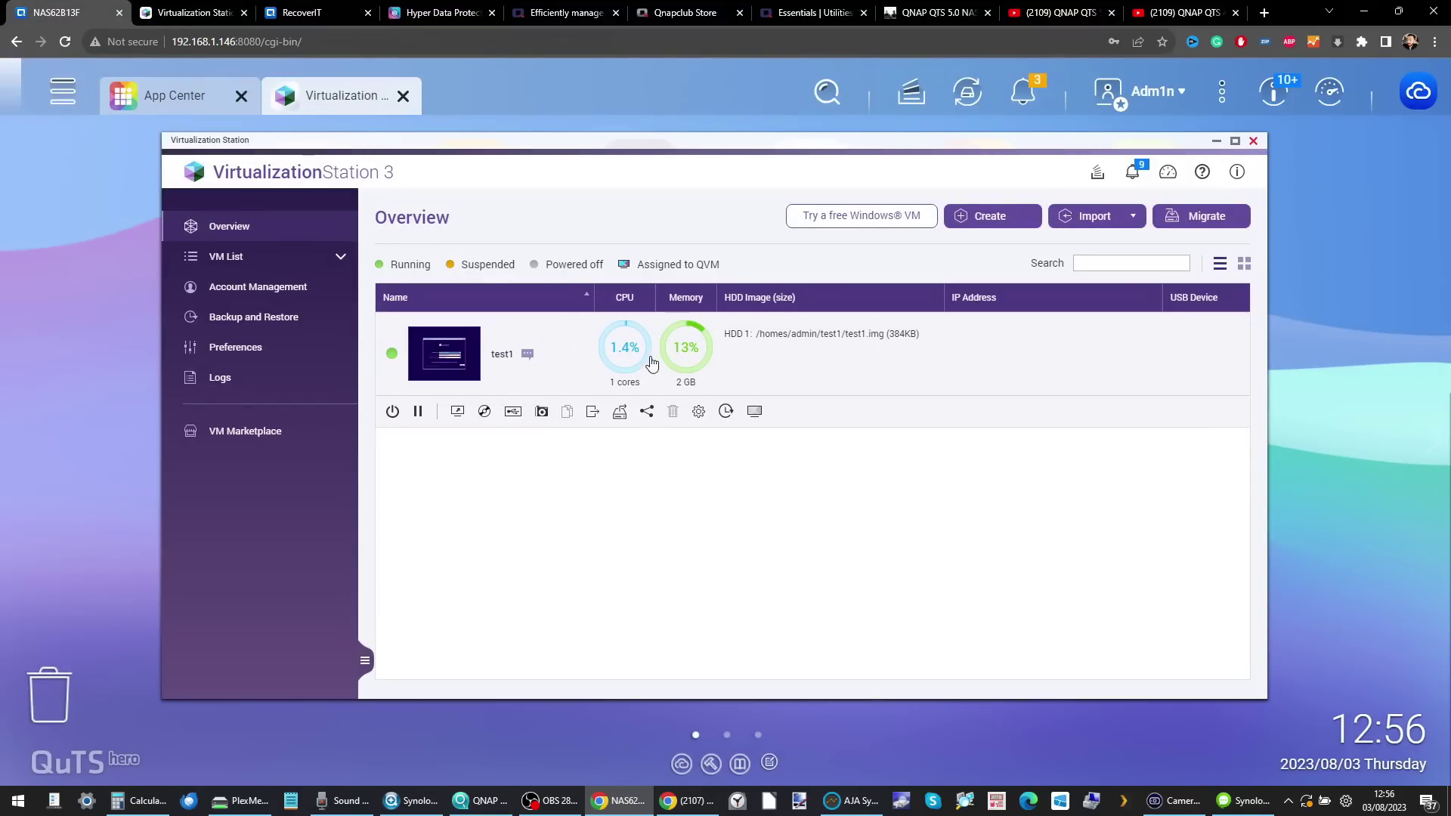
click(697, 410)
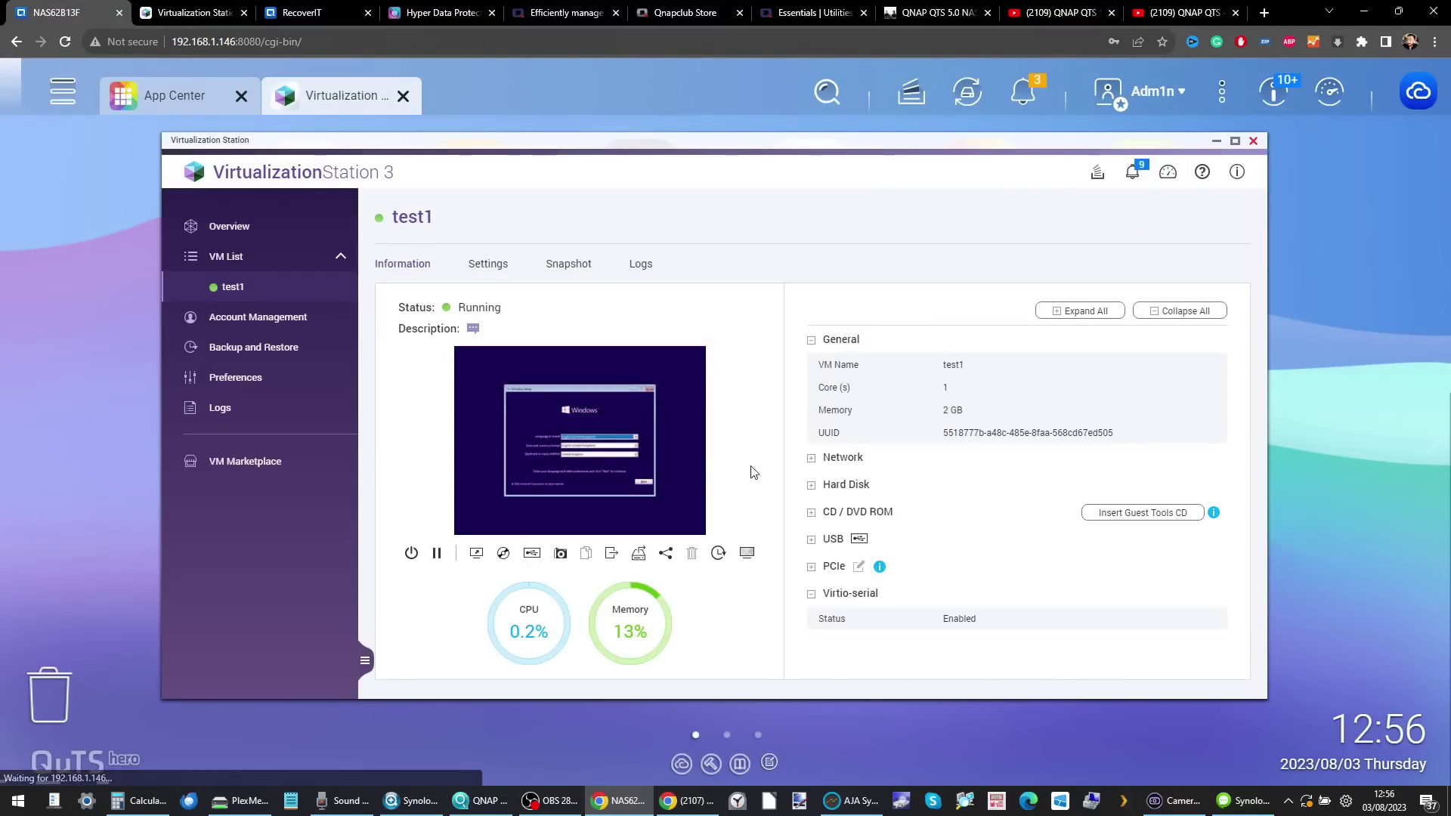
click(486, 273)
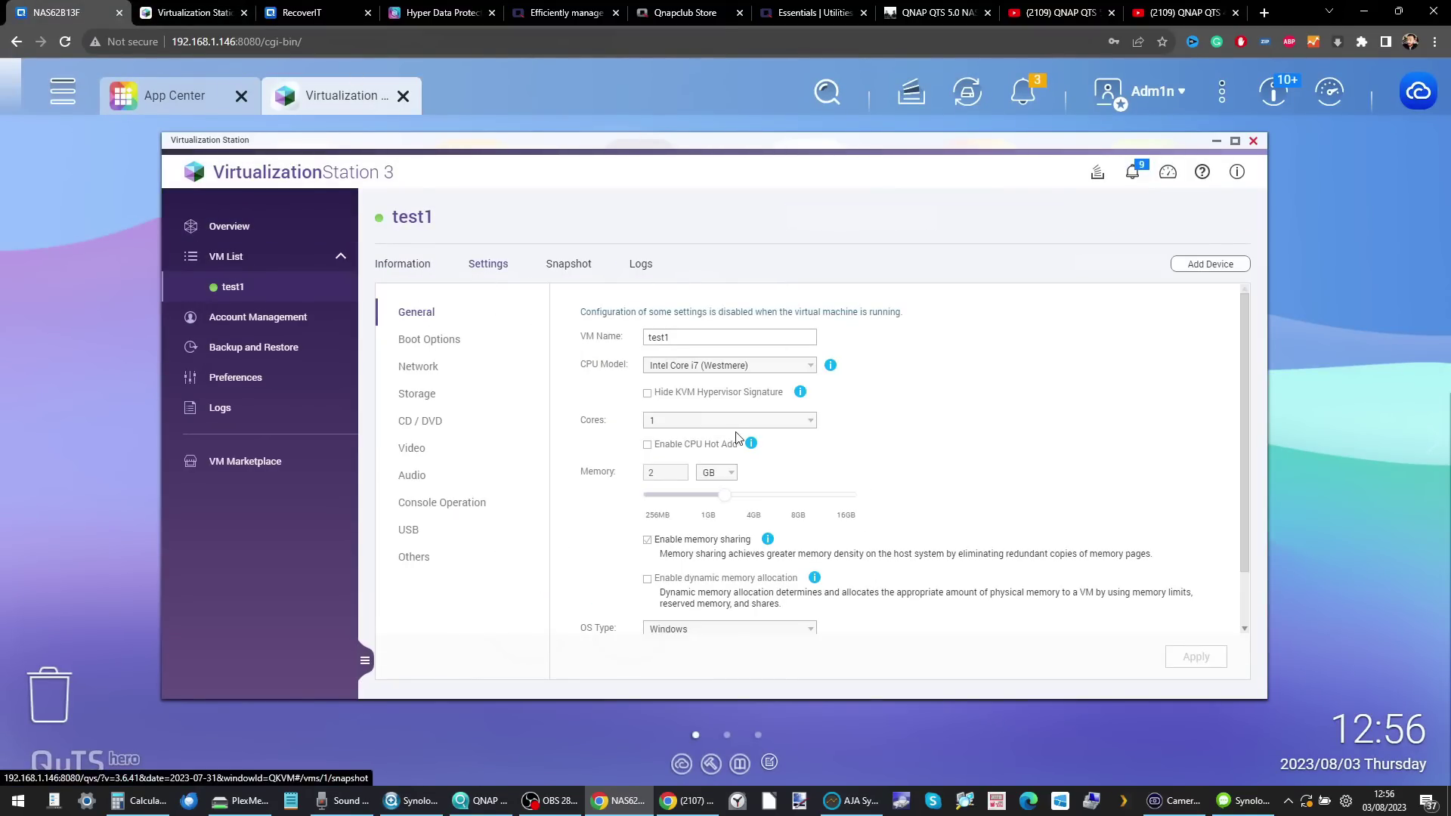
click(406, 269)
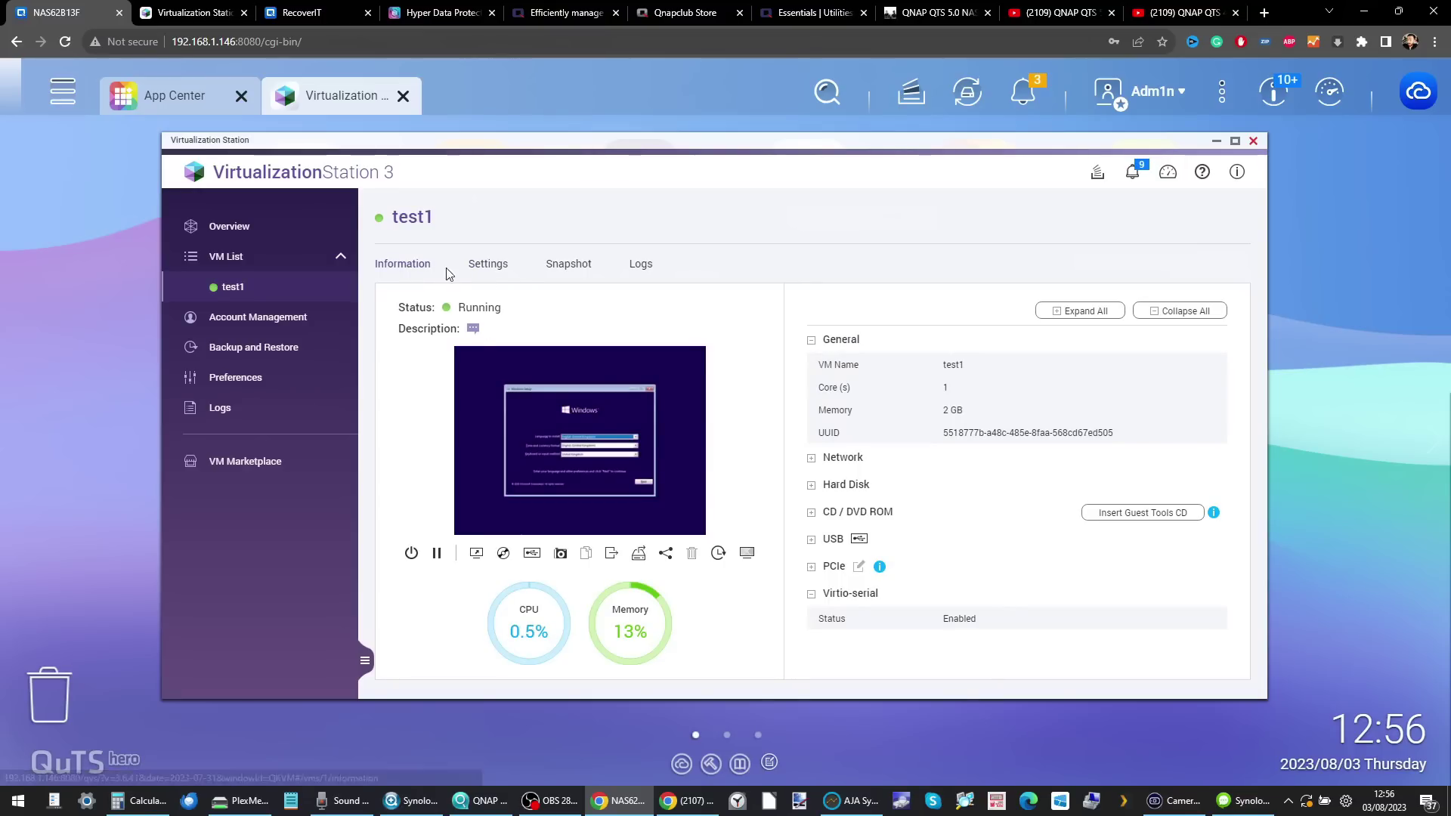
click(272, 231)
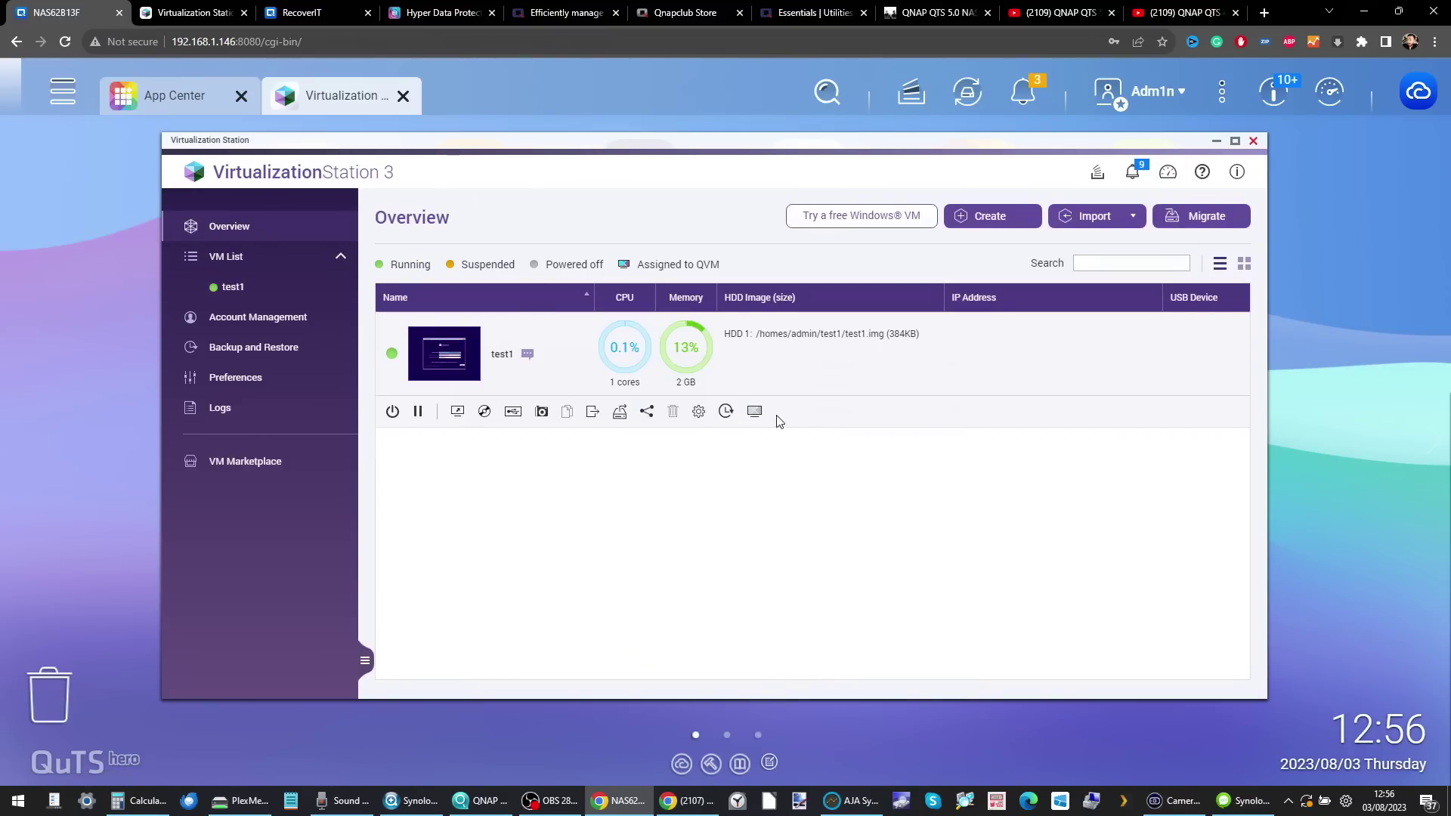
- Force the shutdown of the test1 virtual machine from the overview
click(400, 414)
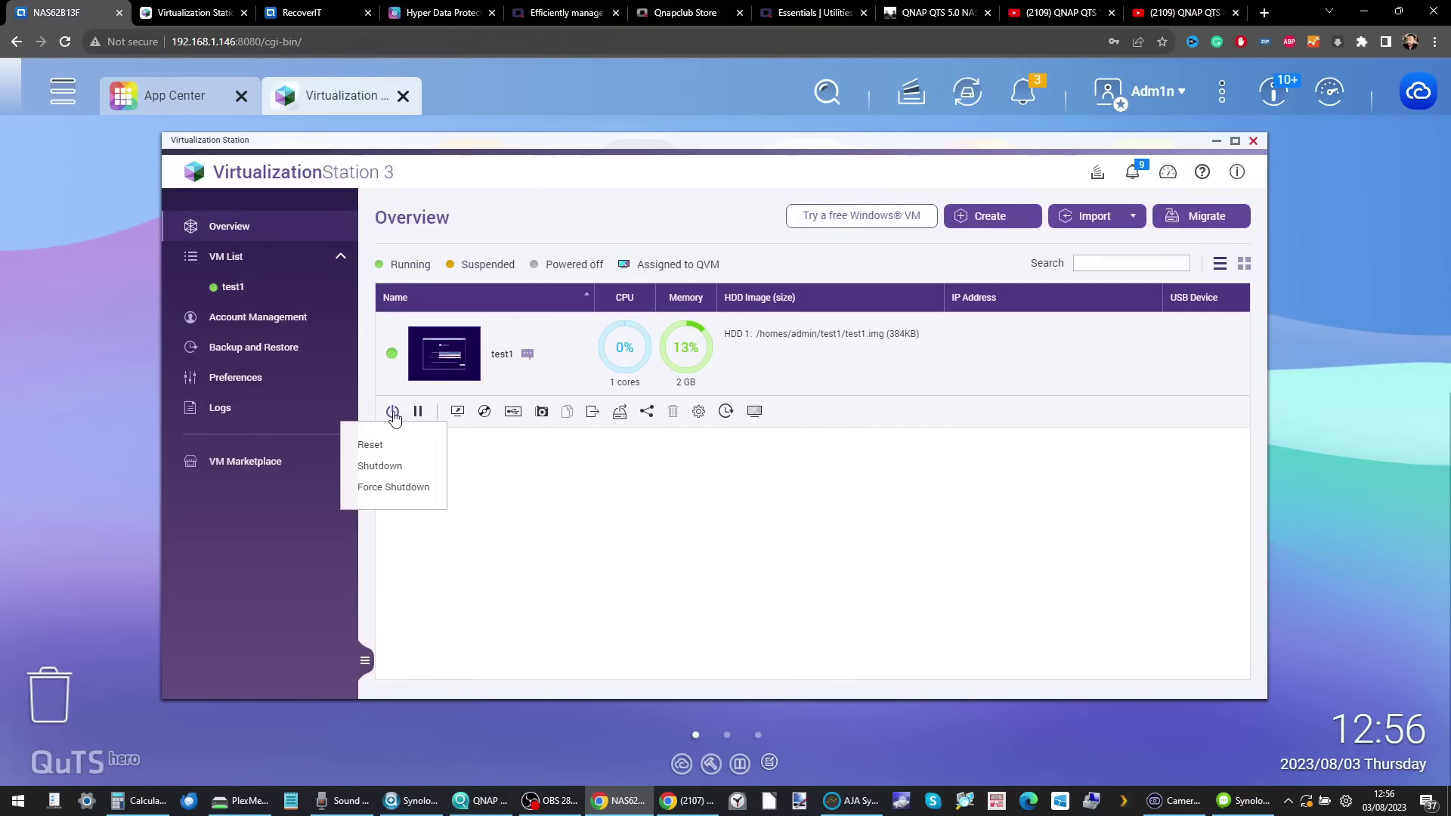
click(389, 488)
click(765, 463)
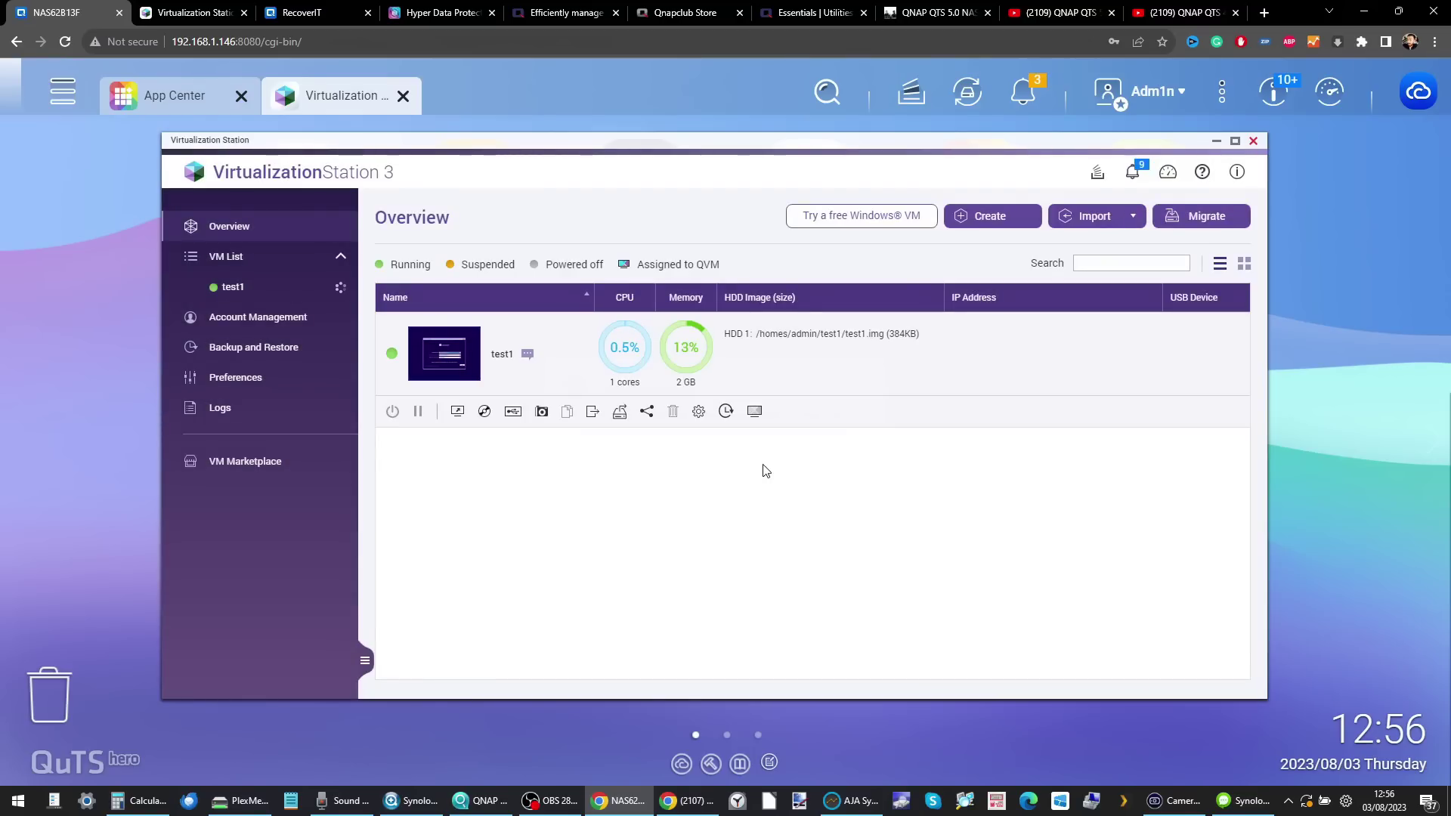
- Review test1's General, Boot Options, Network, Storage, USB and Others settings without changes, and return to its Information page
click(699, 414)
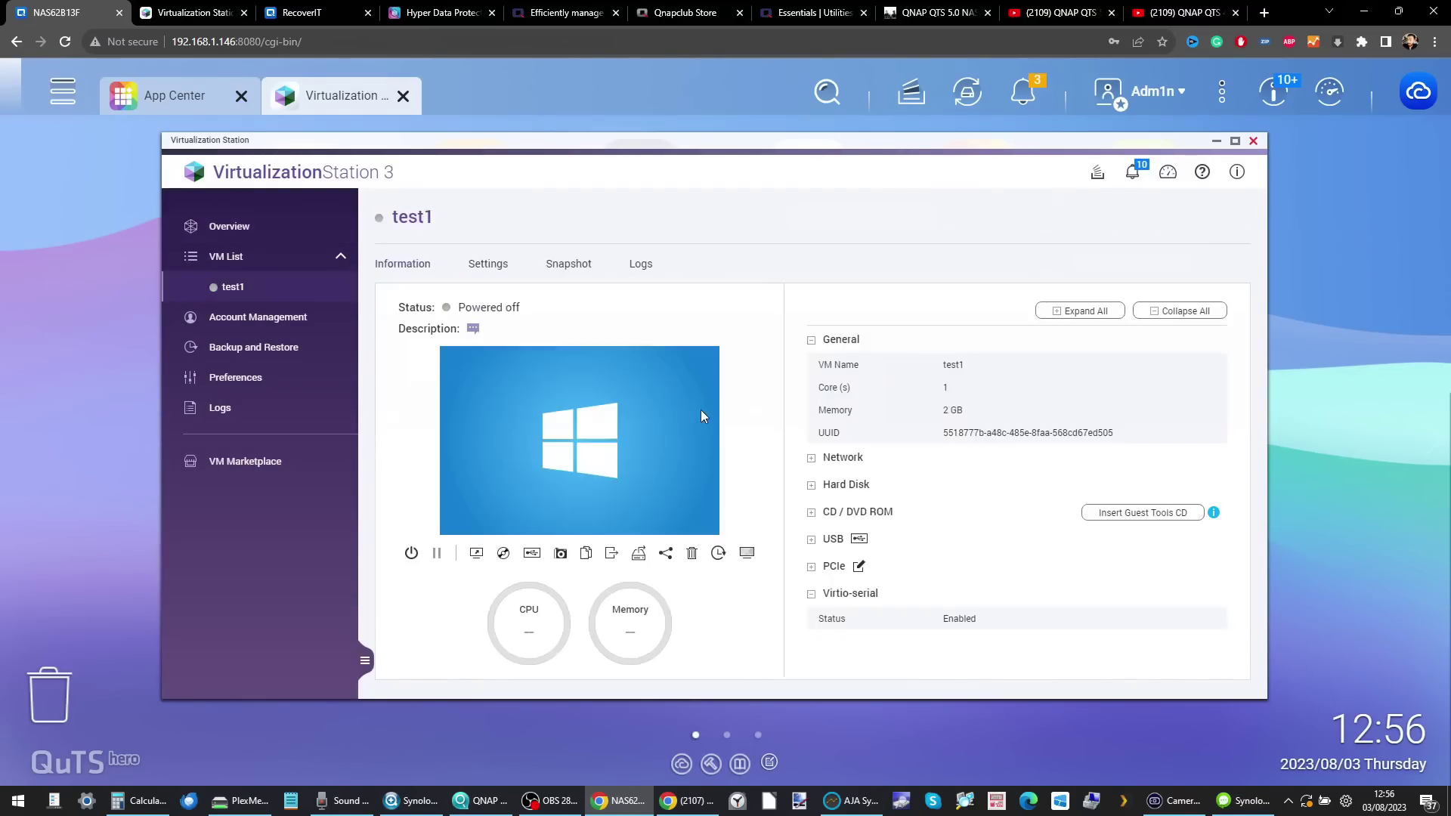
click(486, 273)
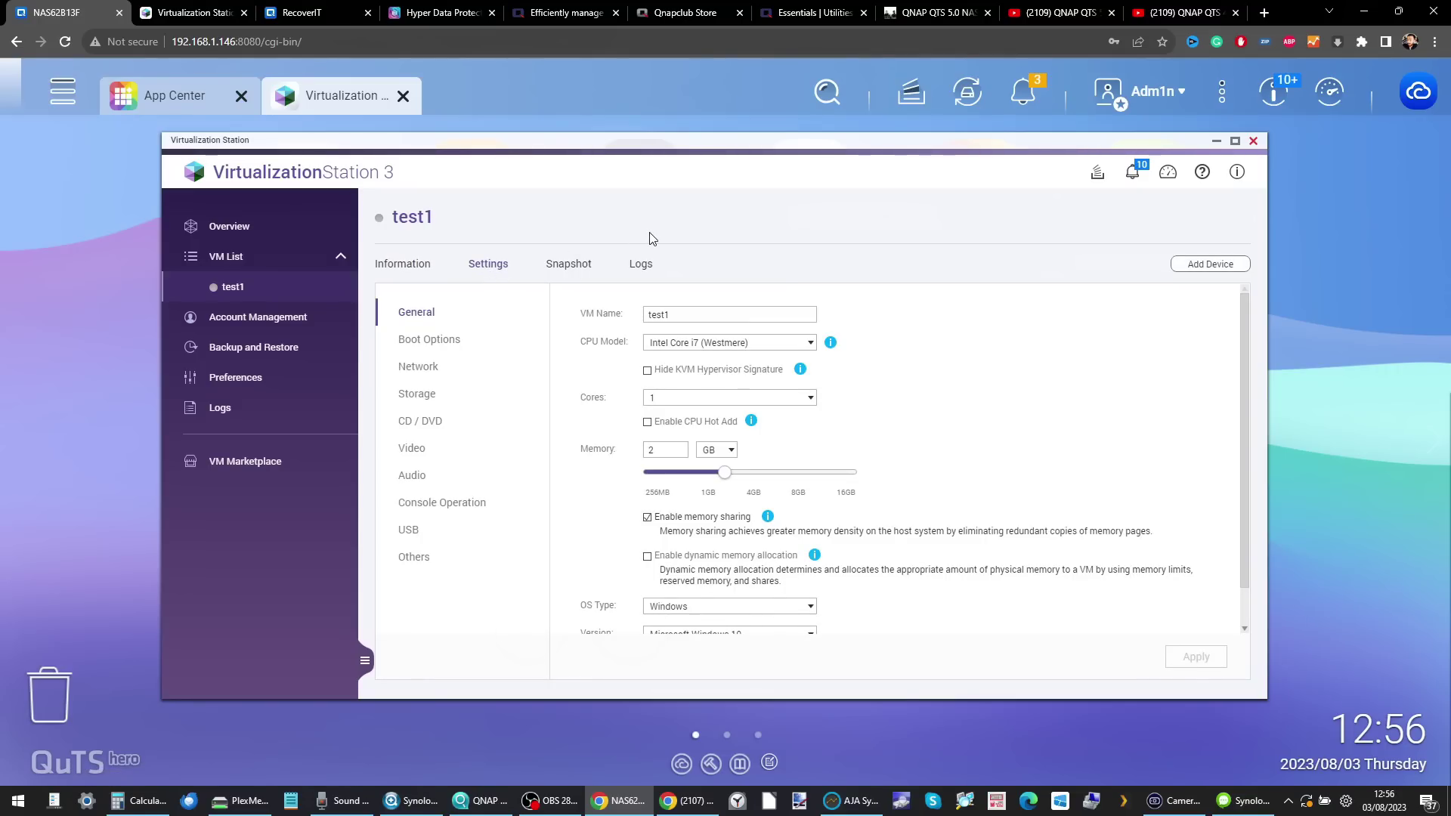
click(463, 338)
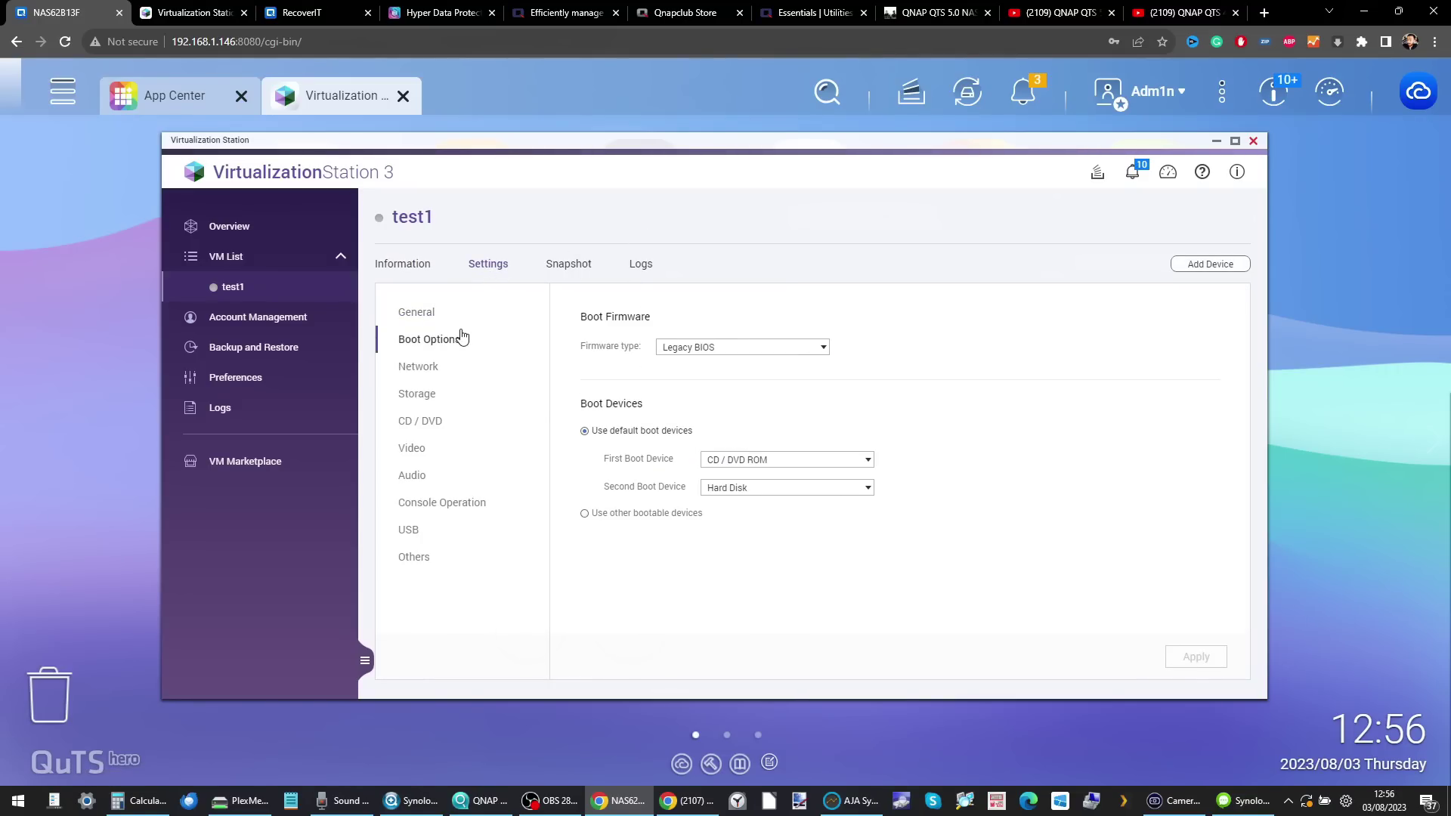
click(427, 369)
click(425, 394)
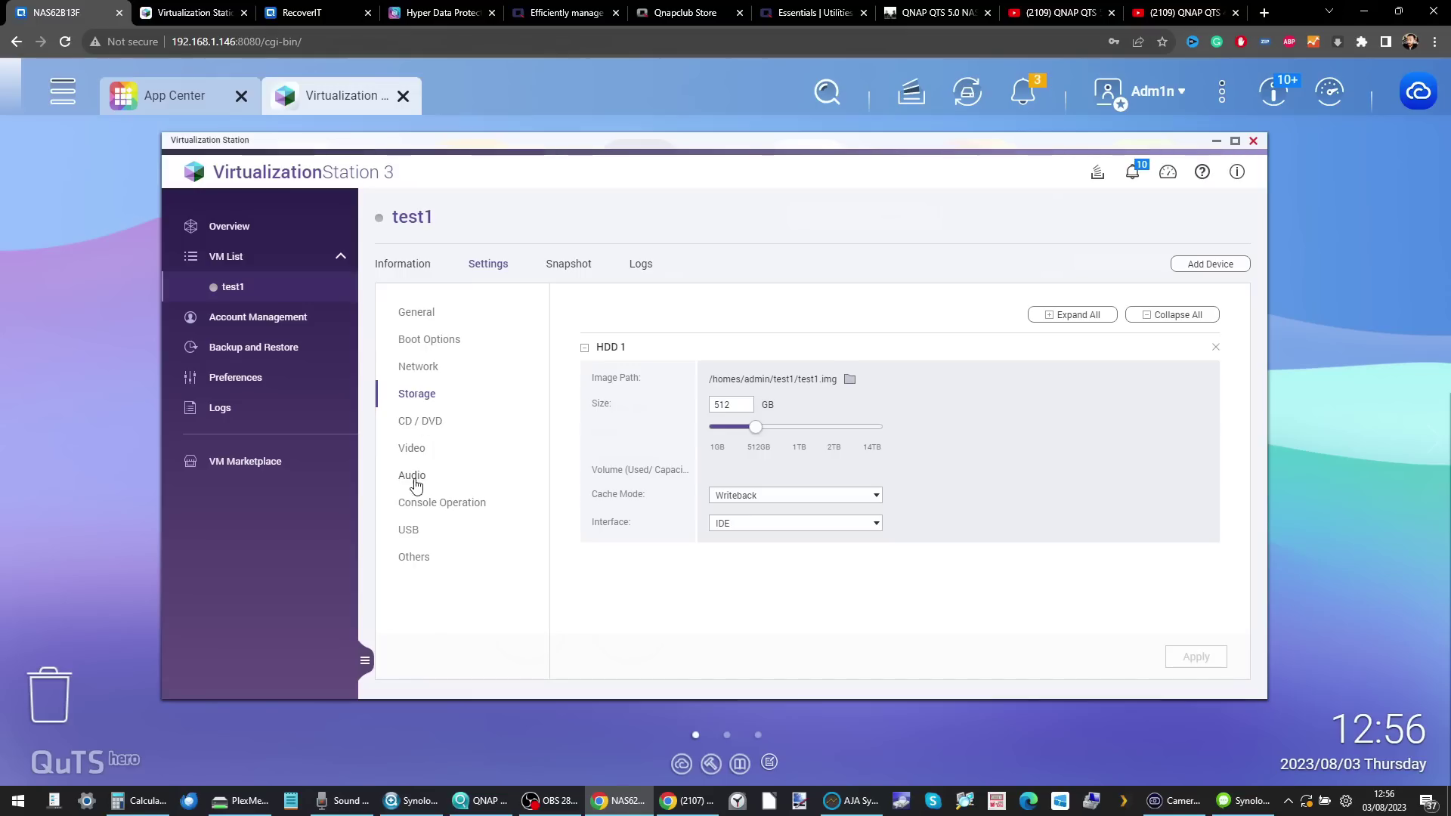
right_click(425, 543)
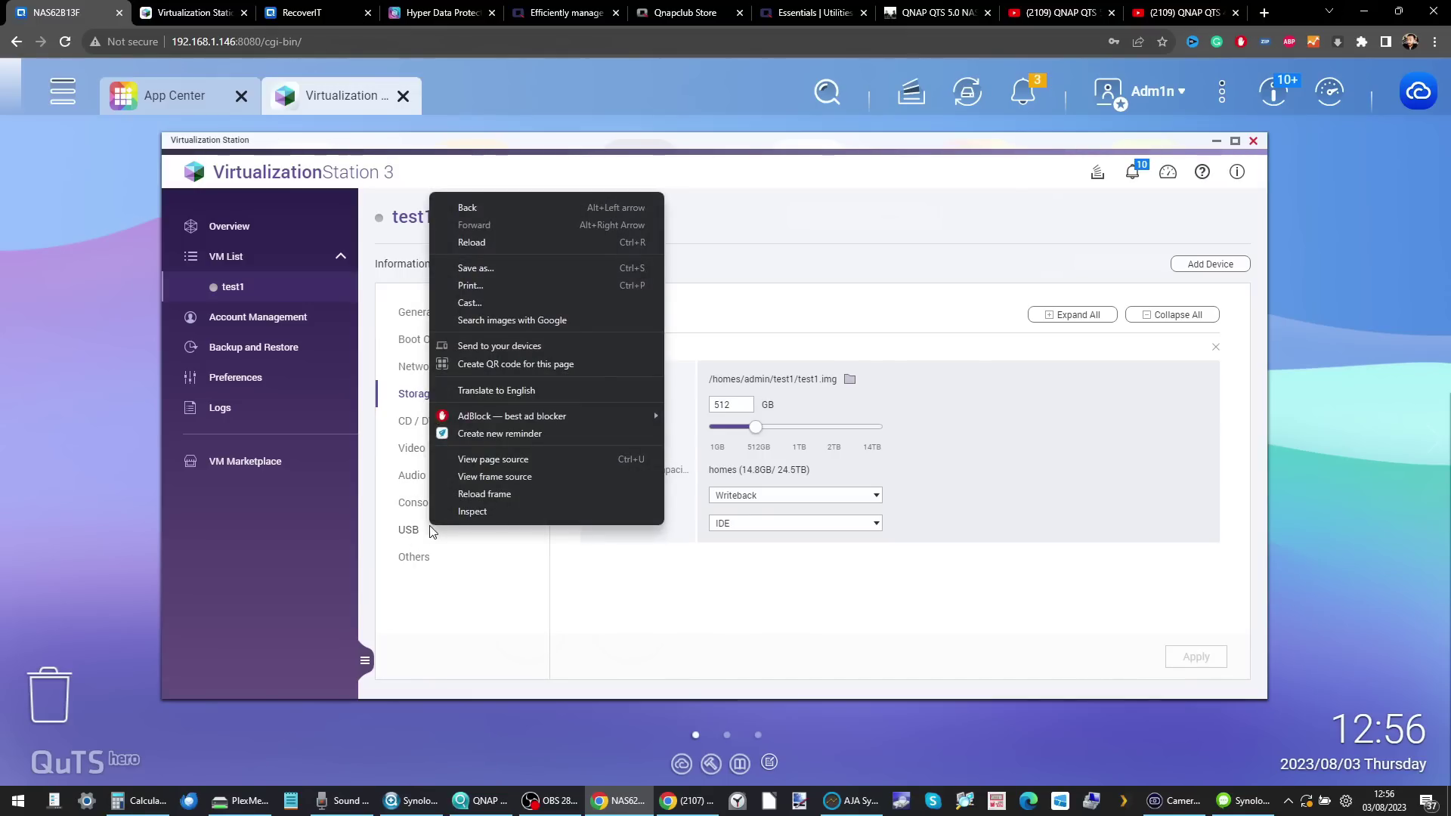
click(421, 532)
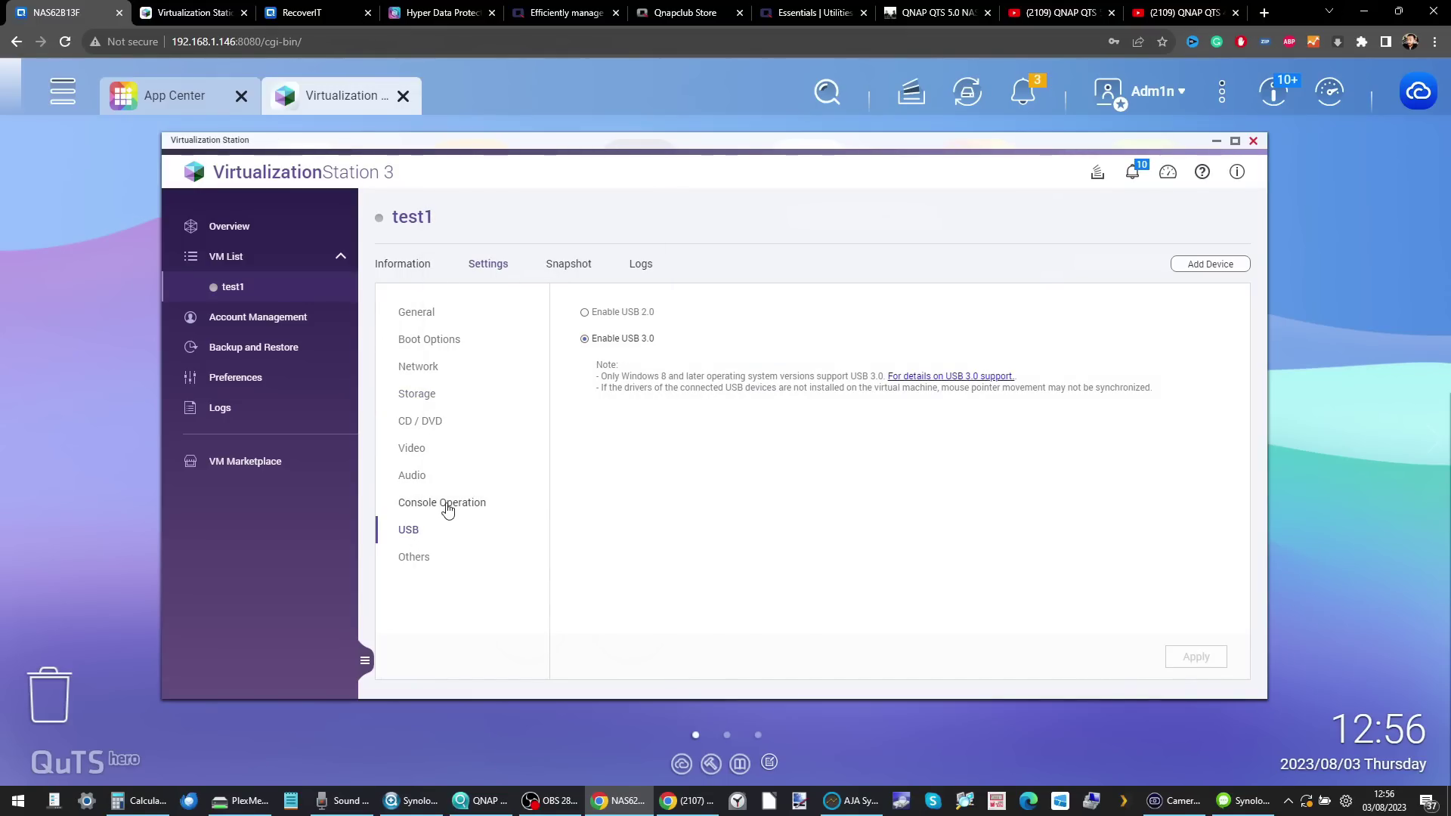
click(418, 558)
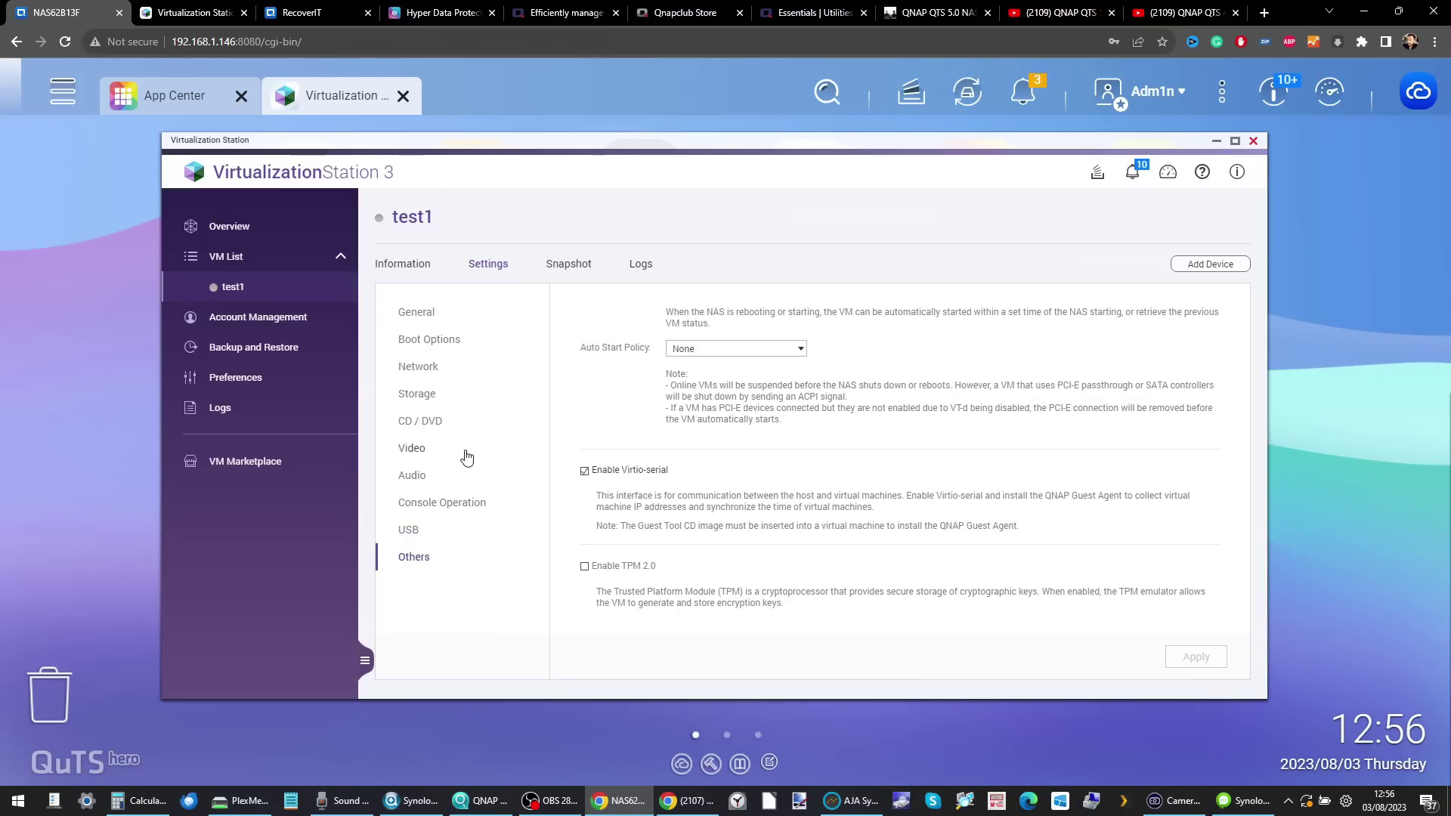
click(417, 313)
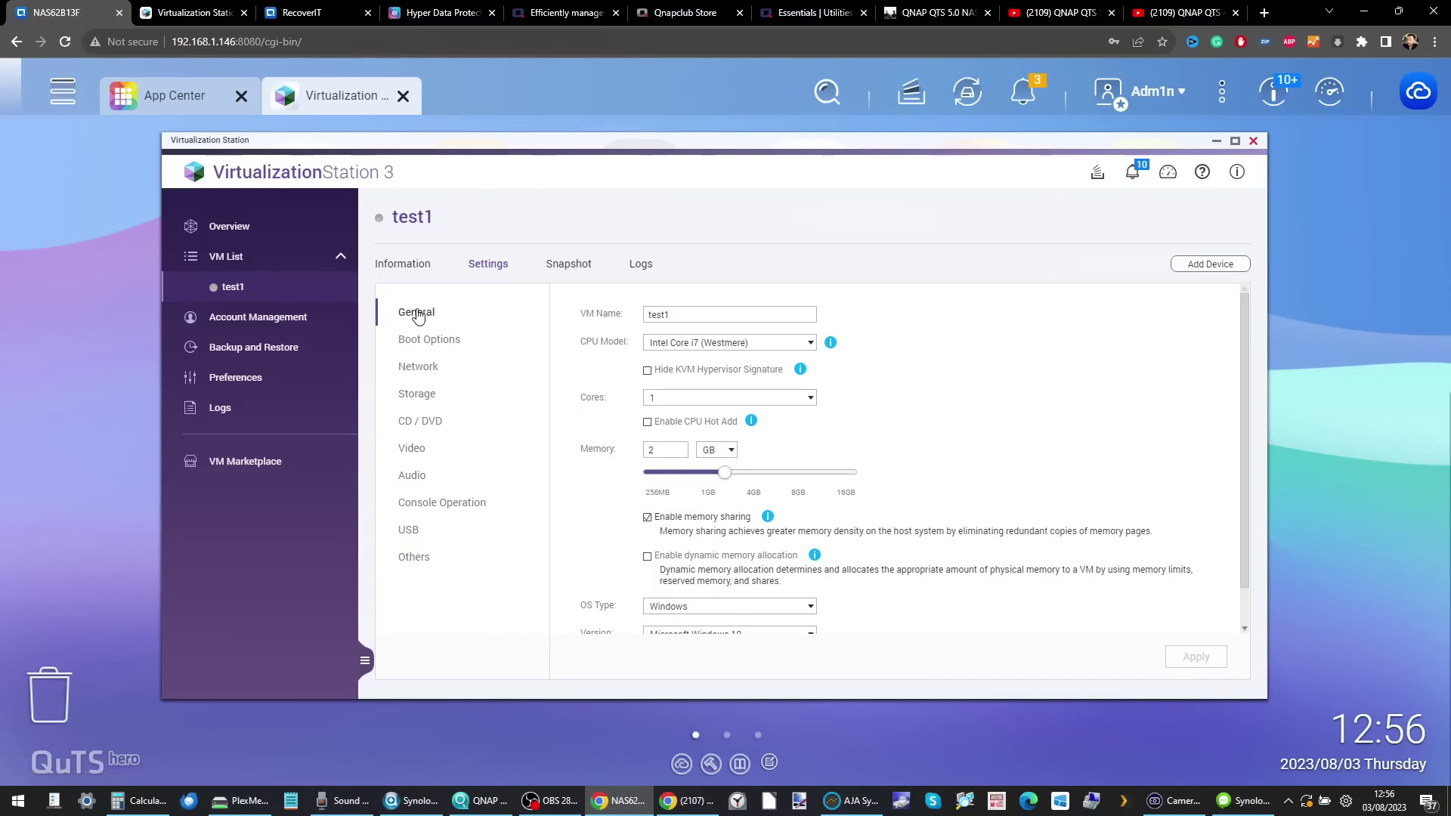
click(414, 266)
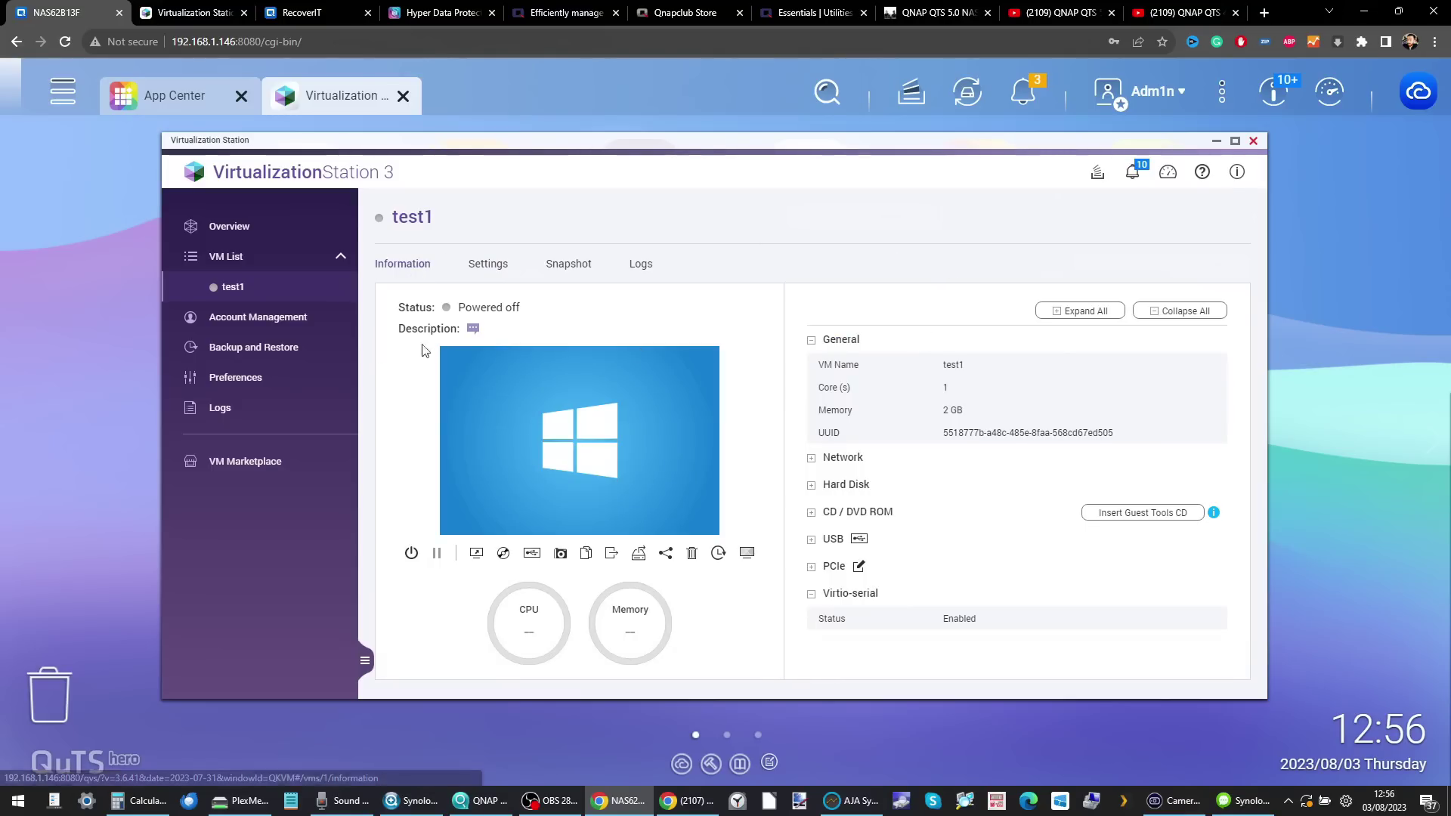
- Browse the virtual appliances offered in the VM Marketplace and return to the Virtualization Station overview
click(236, 463)
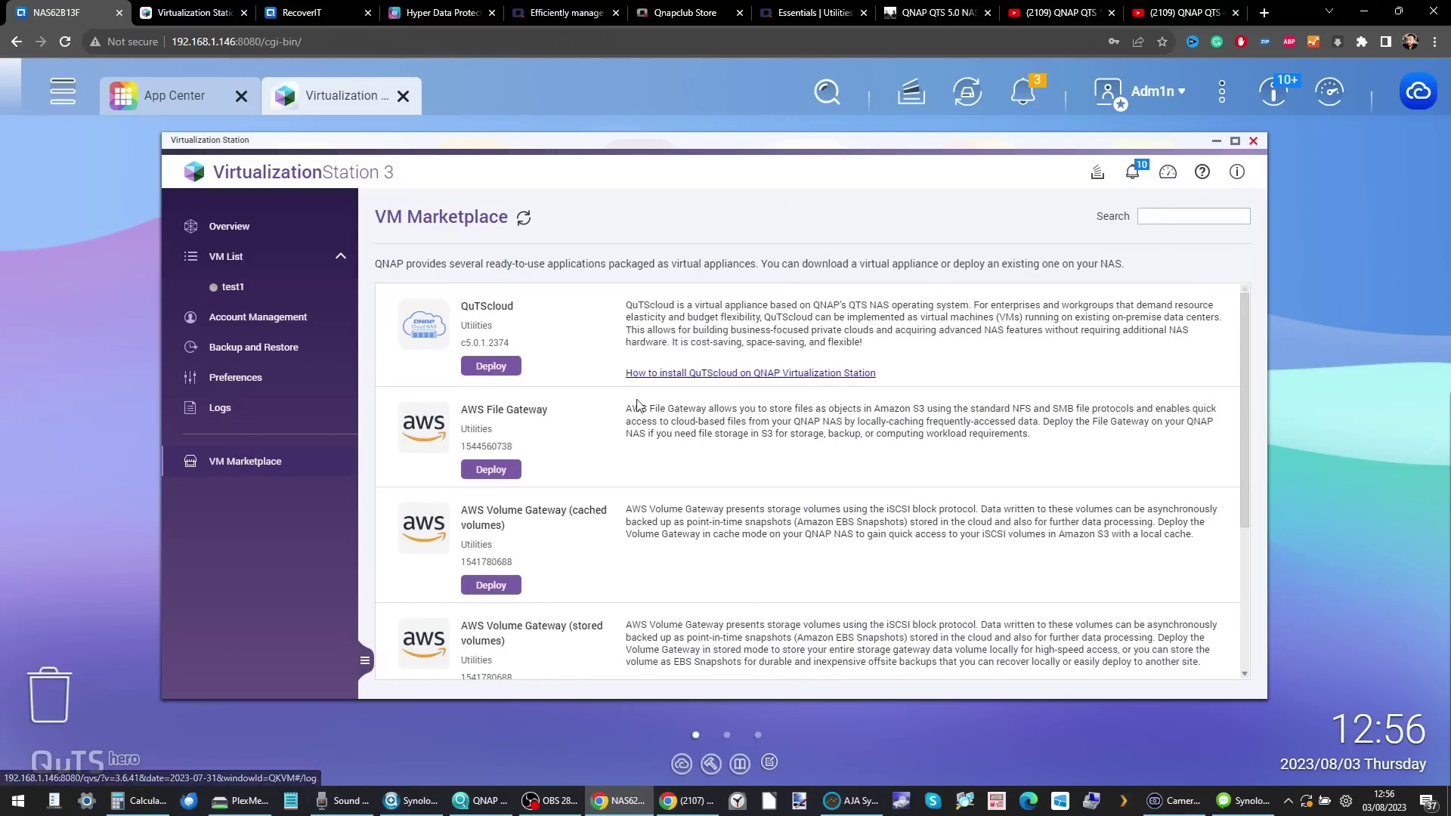
scroll(640, 408, down, 3)
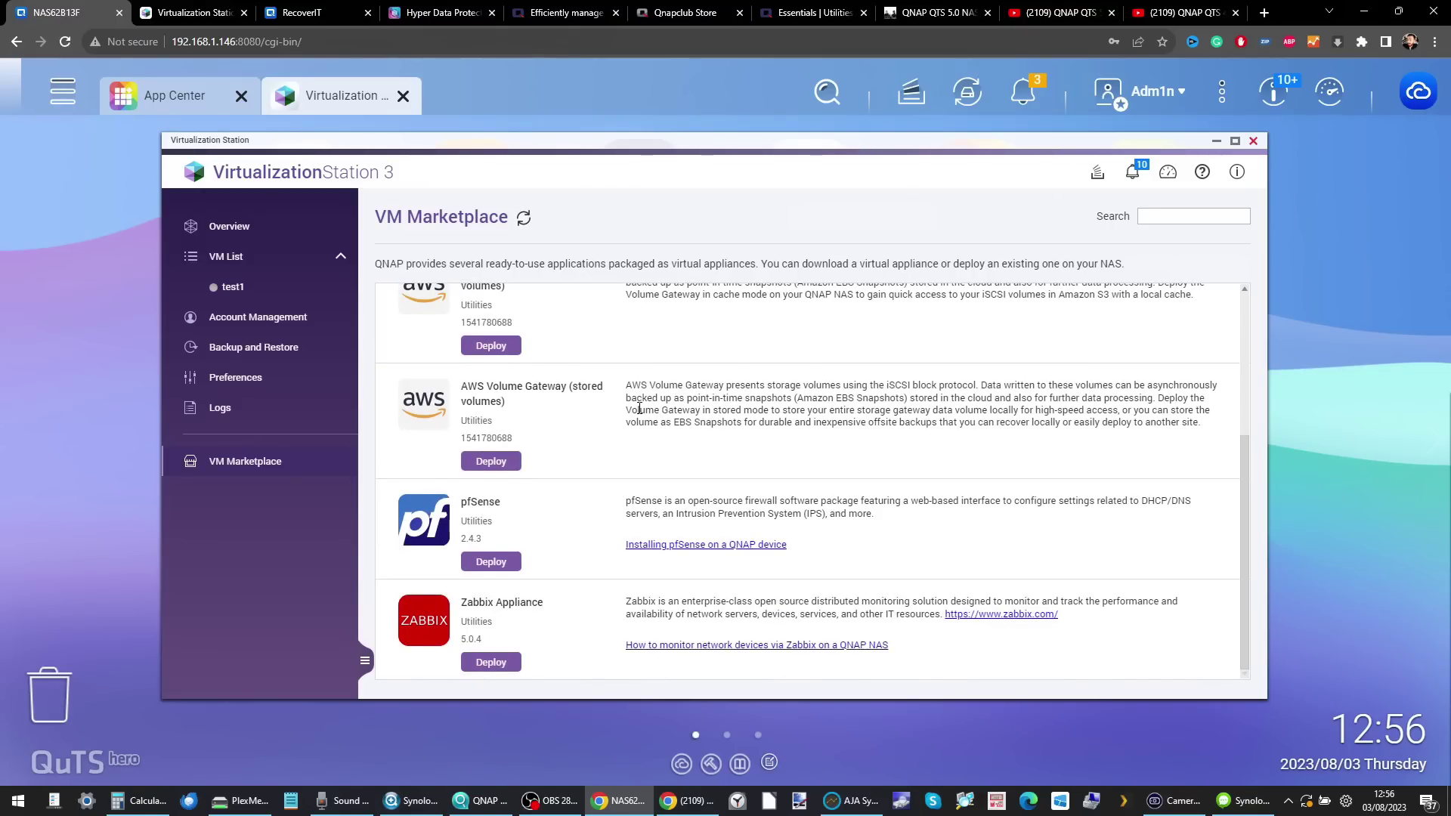
scroll(640, 408, up, 5)
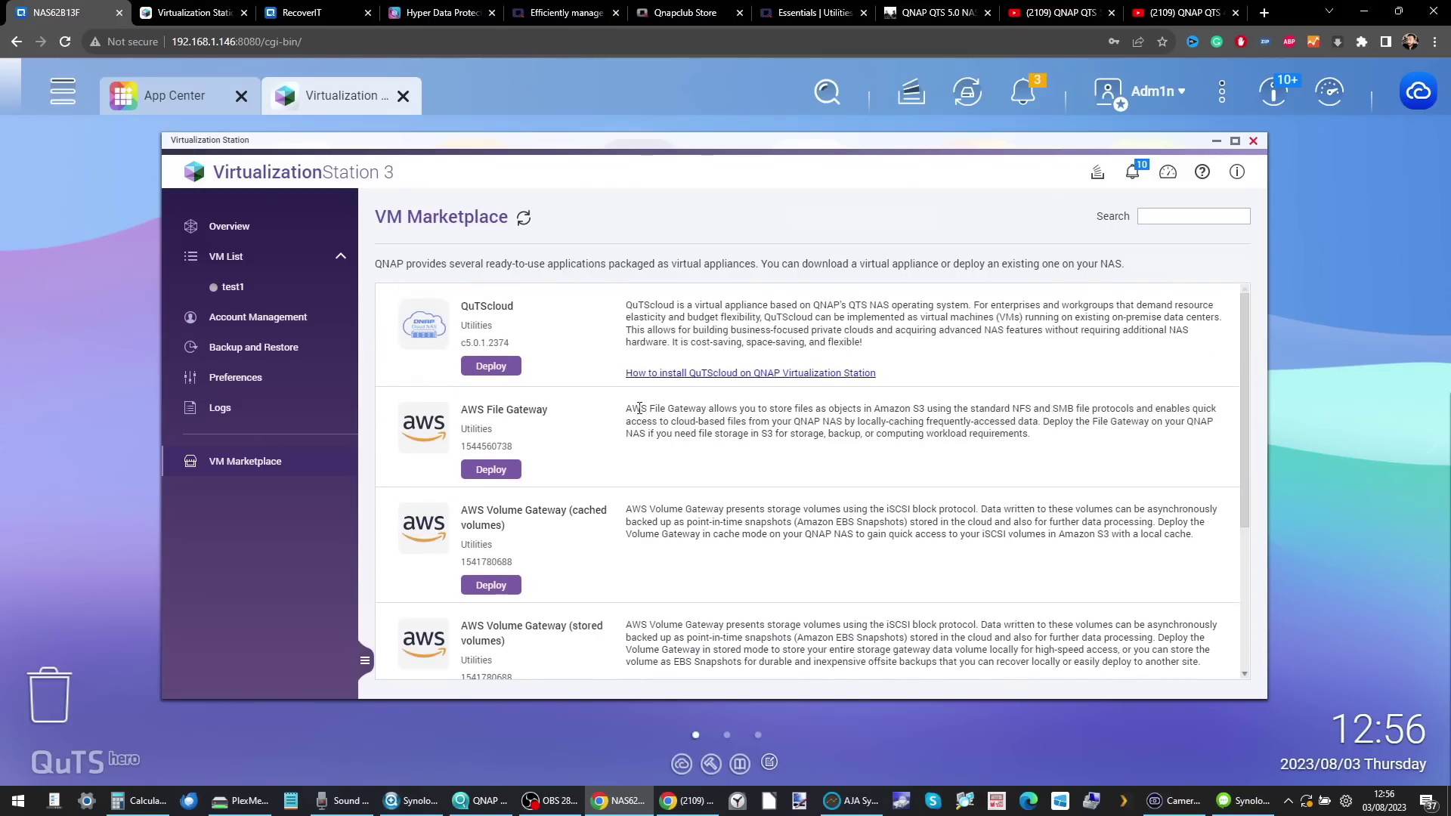
click(257, 233)
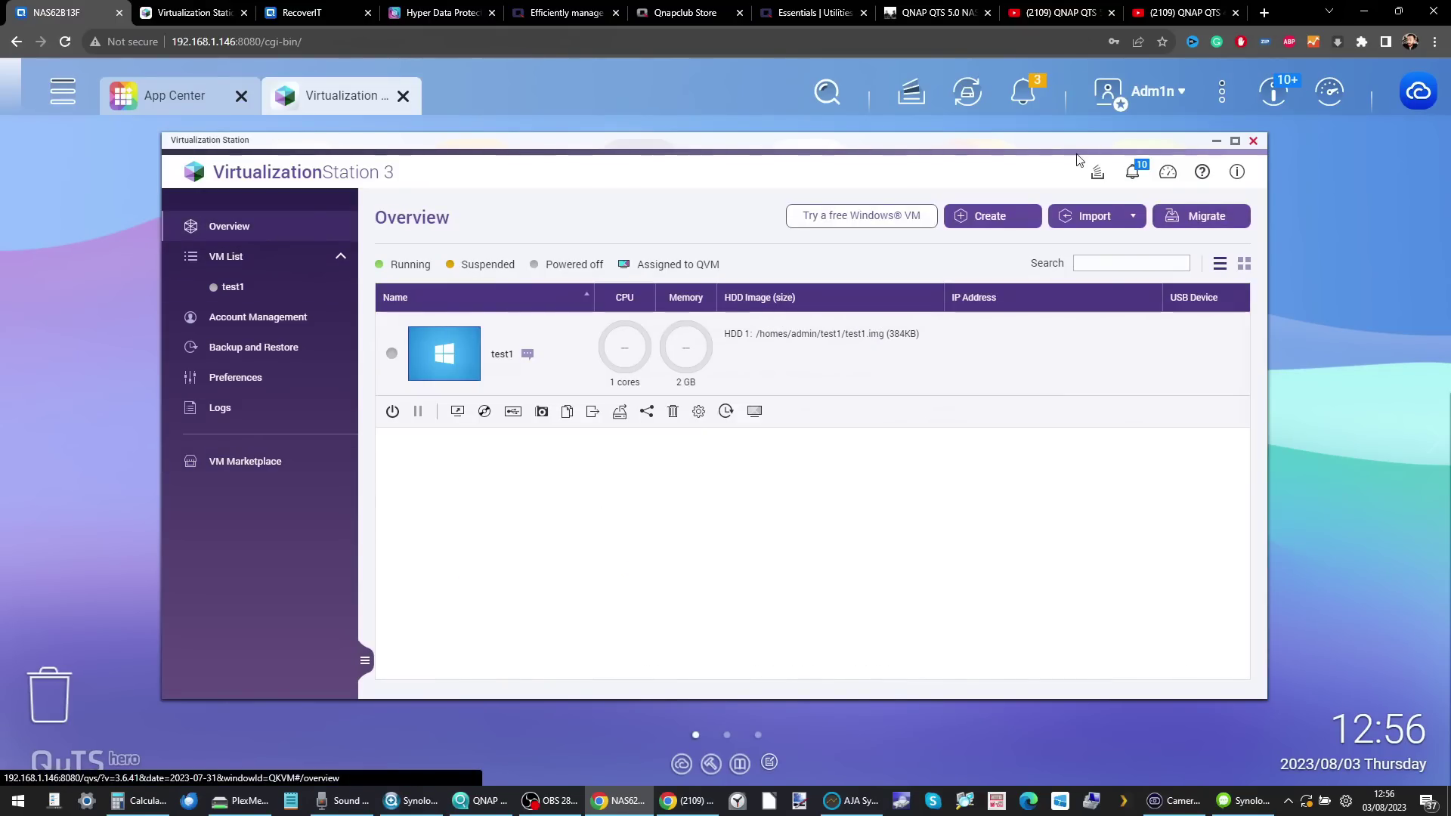
- Open the free Windows virtual machine download dialog, dismiss its error, and check the virtual machine choices and the information note
click(923, 224)
click(696, 304)
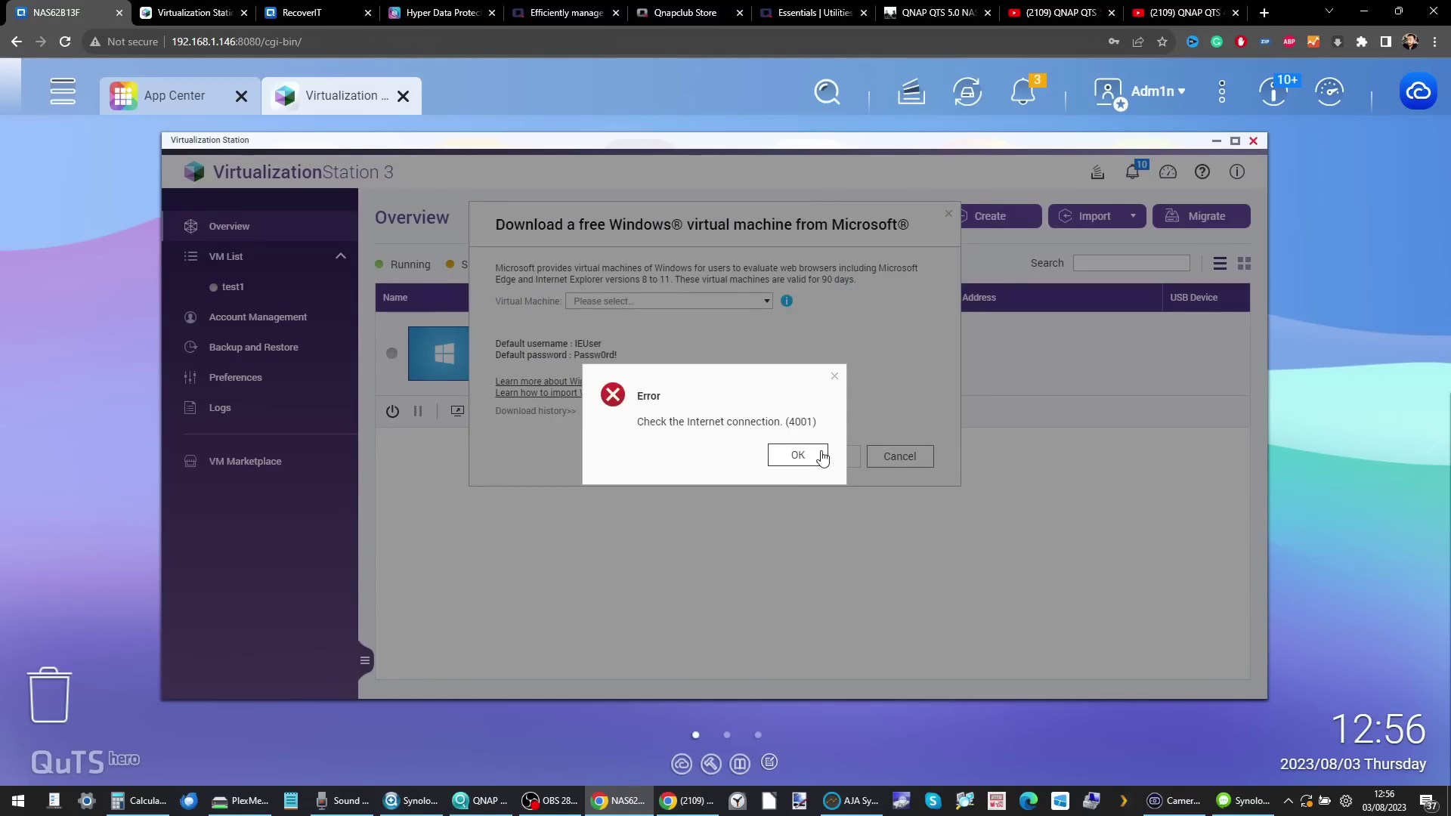
click(821, 456)
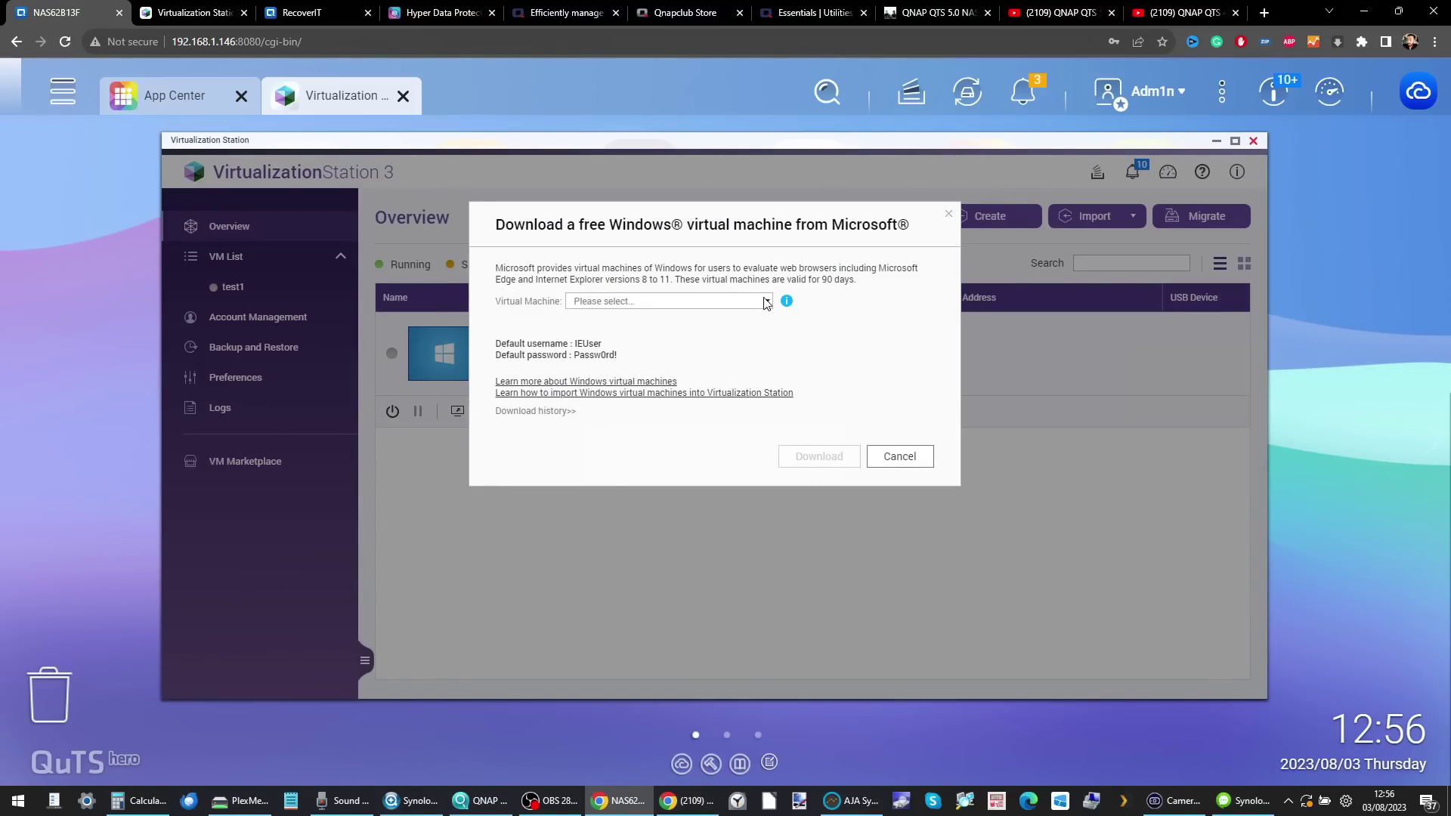
click(766, 303)
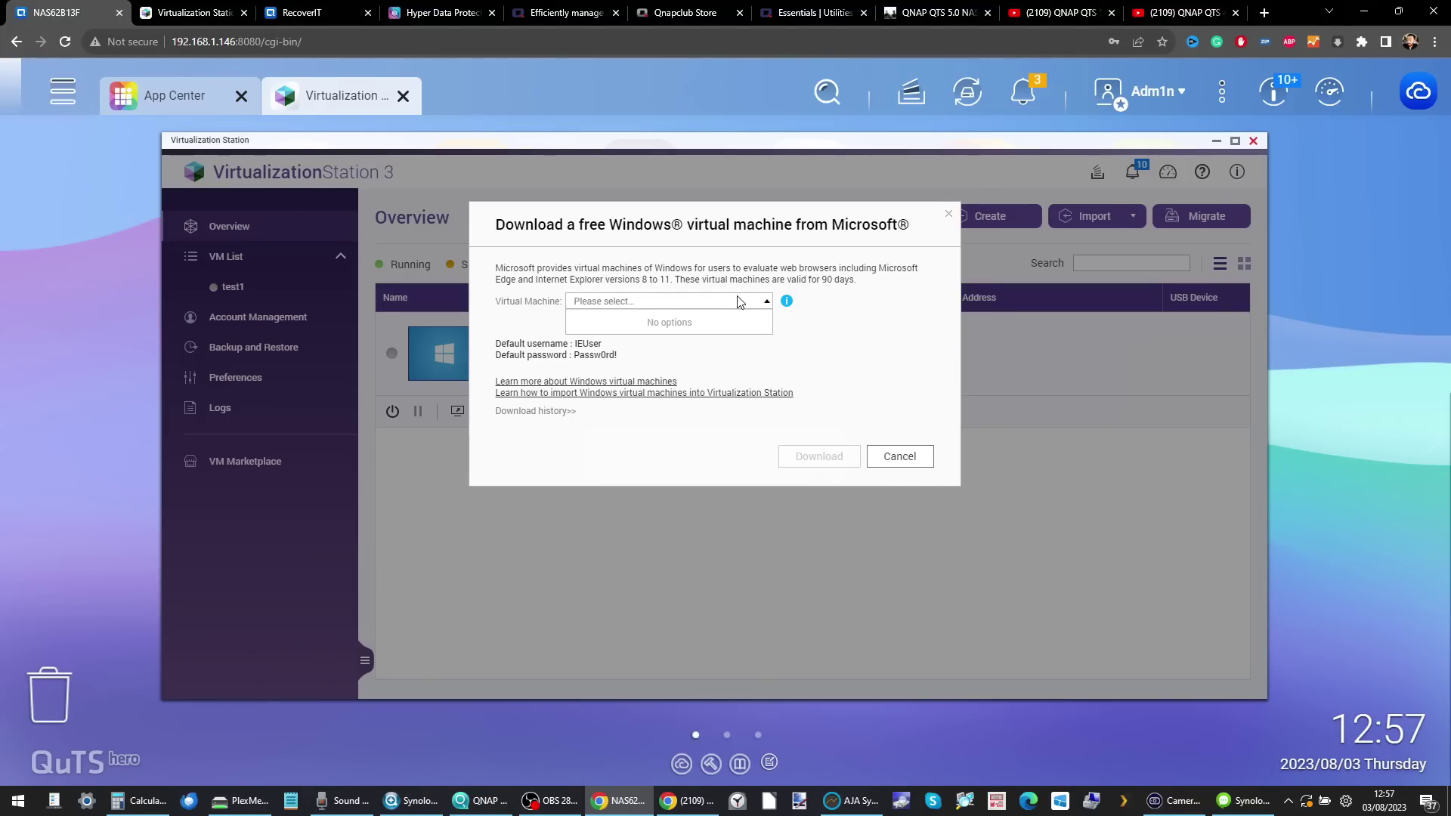
click(785, 304)
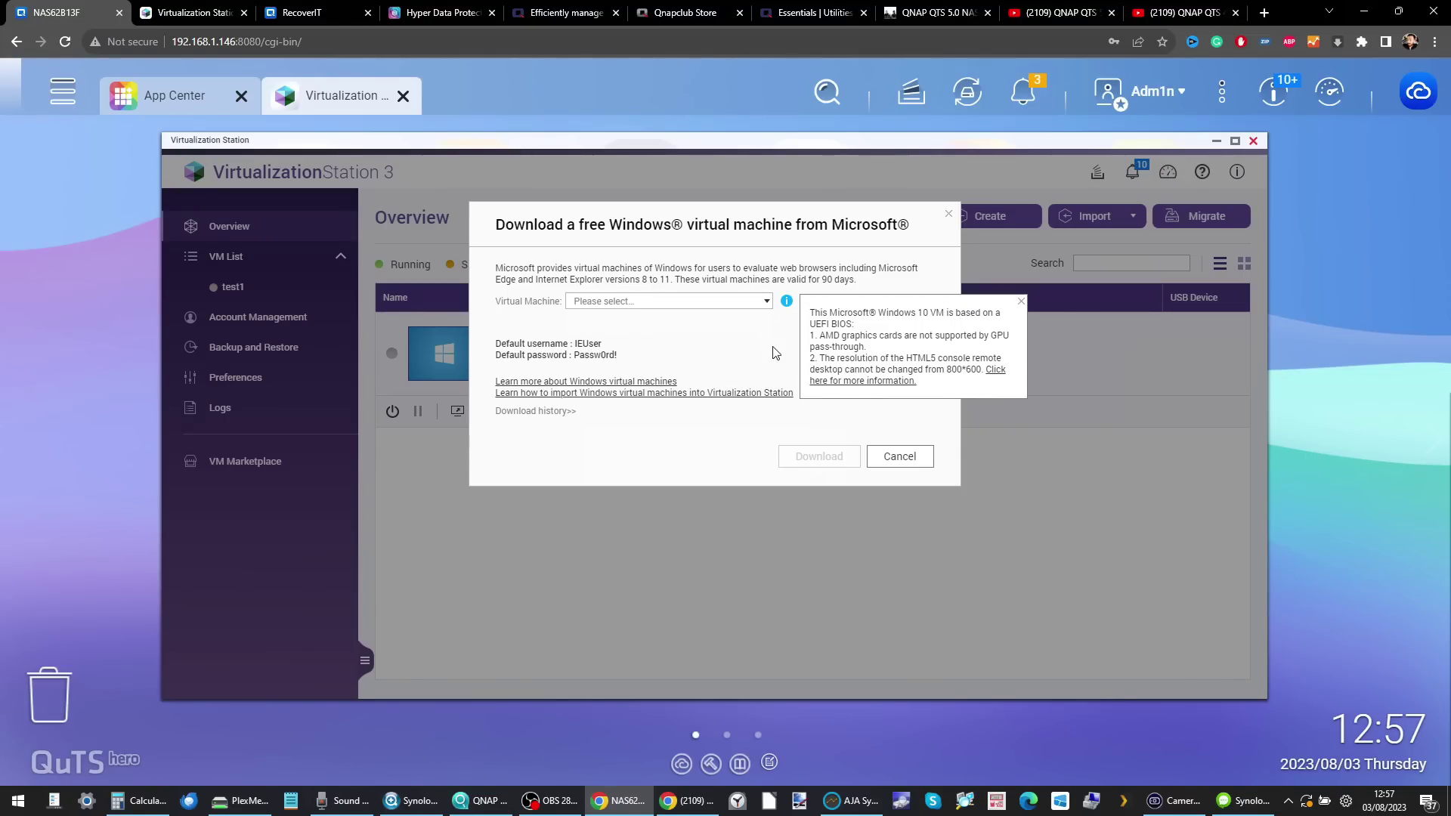
click(743, 365)
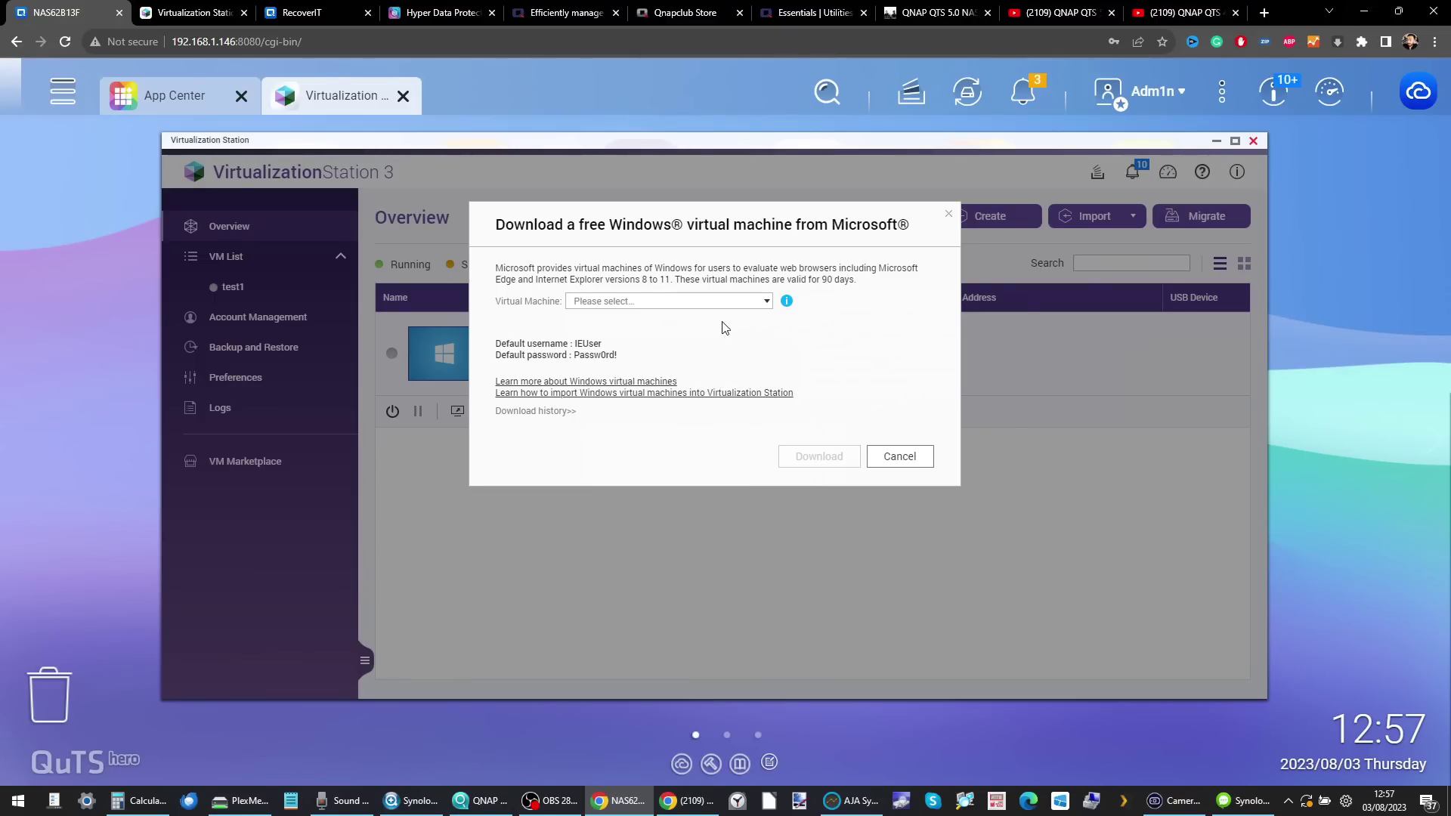
- View the list of installed NAS applications and minimise the Virtualization Station window
click(62, 94)
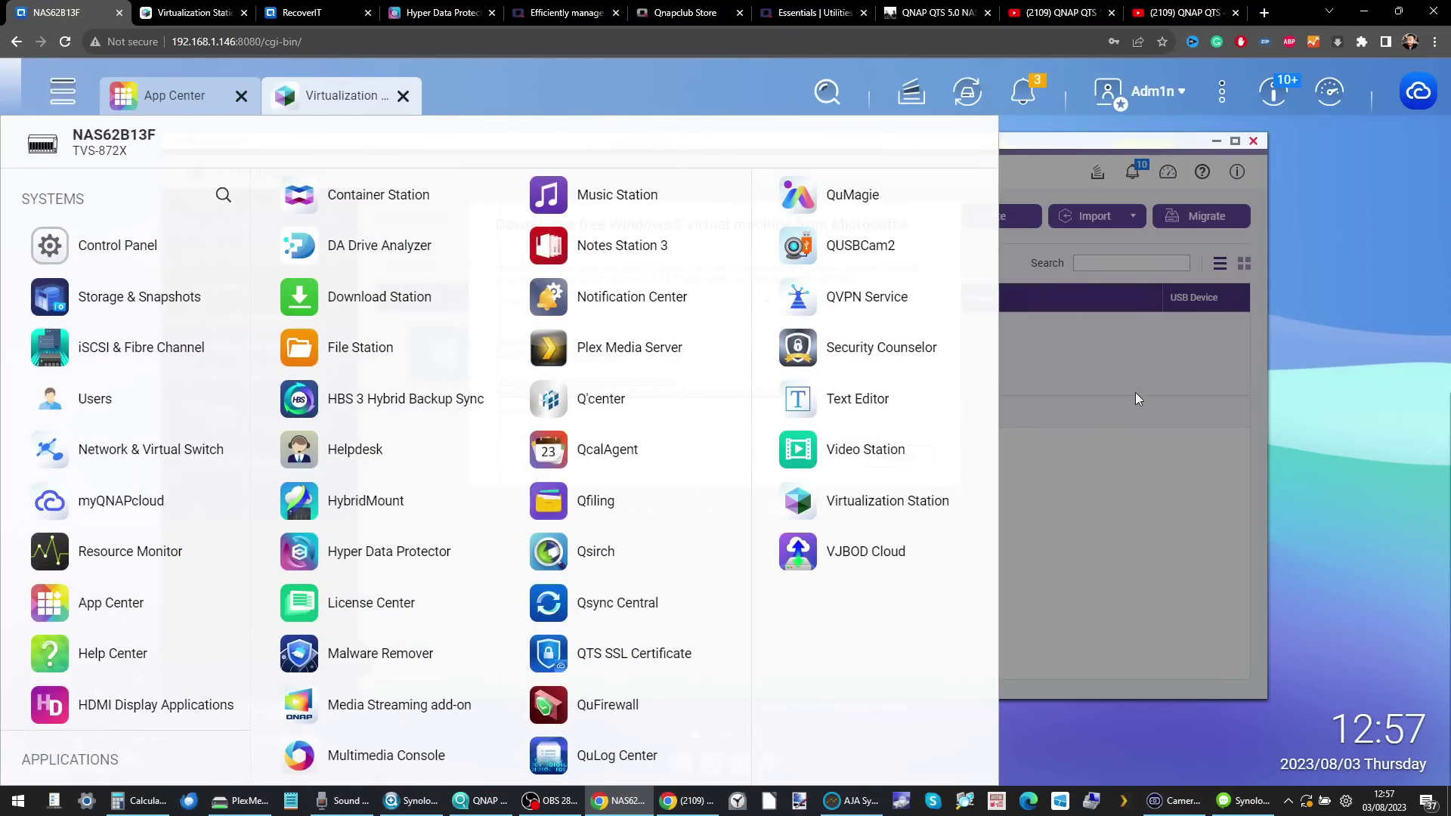
click(333, 81)
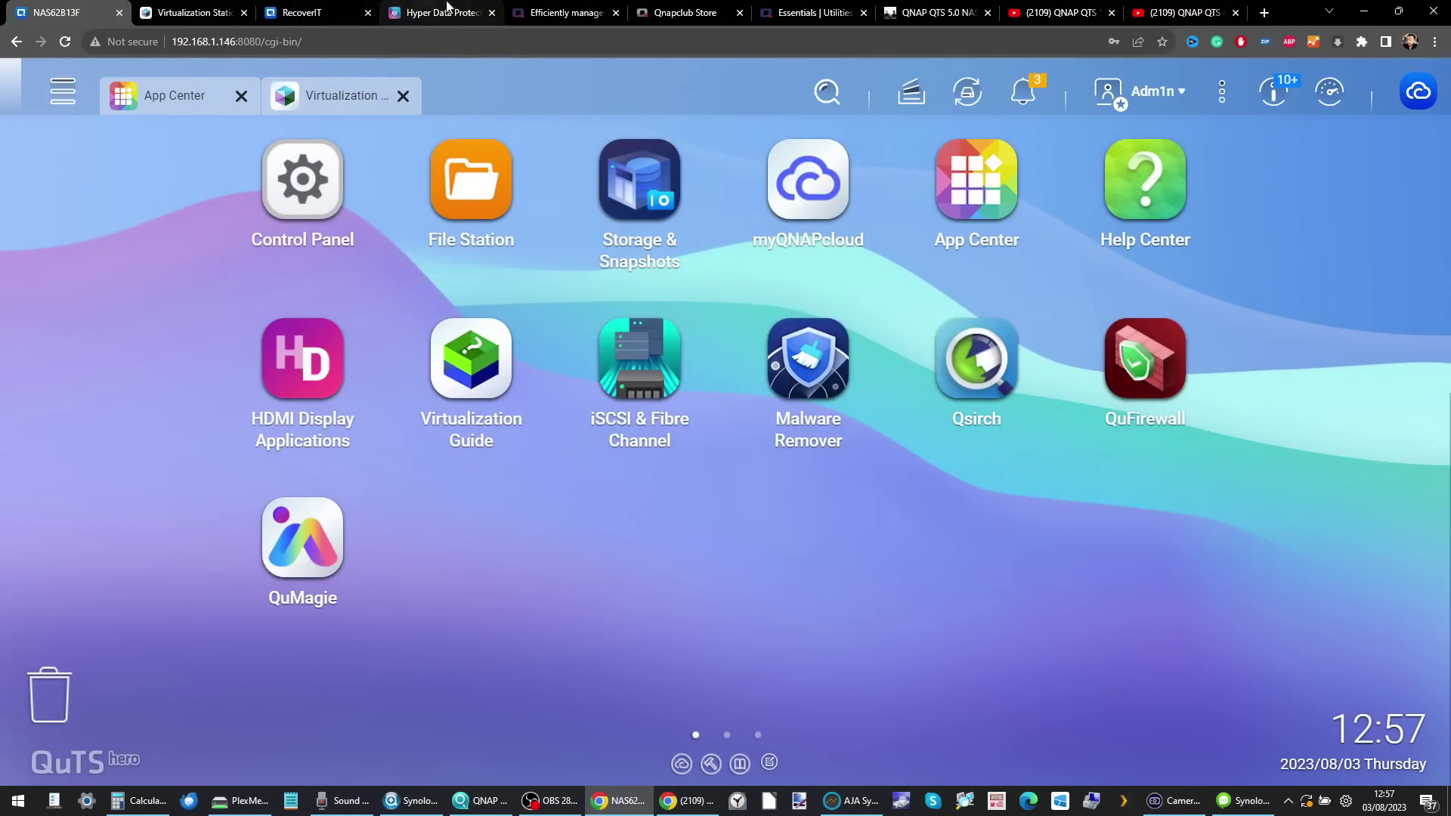
- View the test1 console page and the VM data visibility comparison on the Virtualization Station 4 beta web page
click(193, 13)
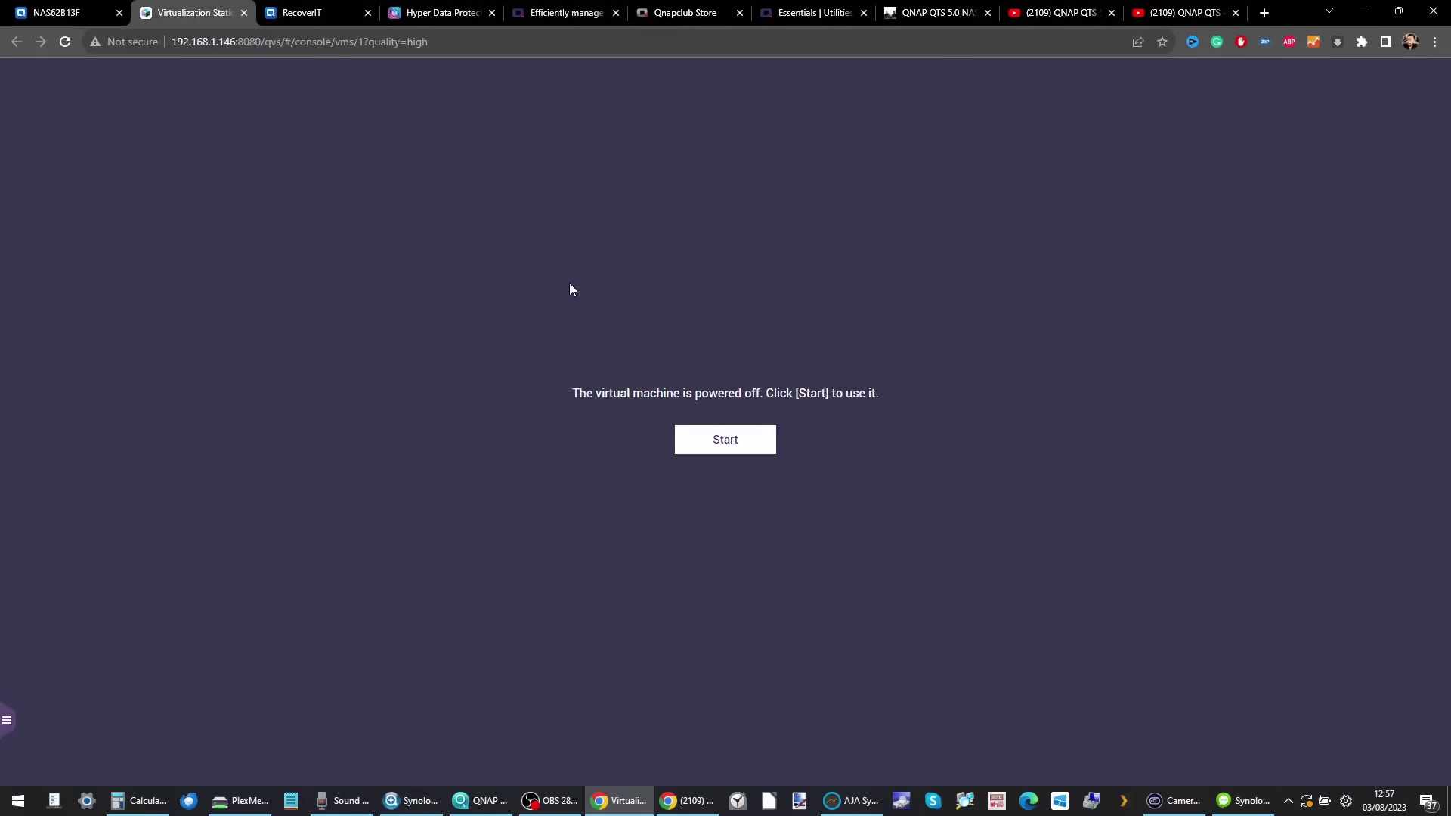
click(563, 12)
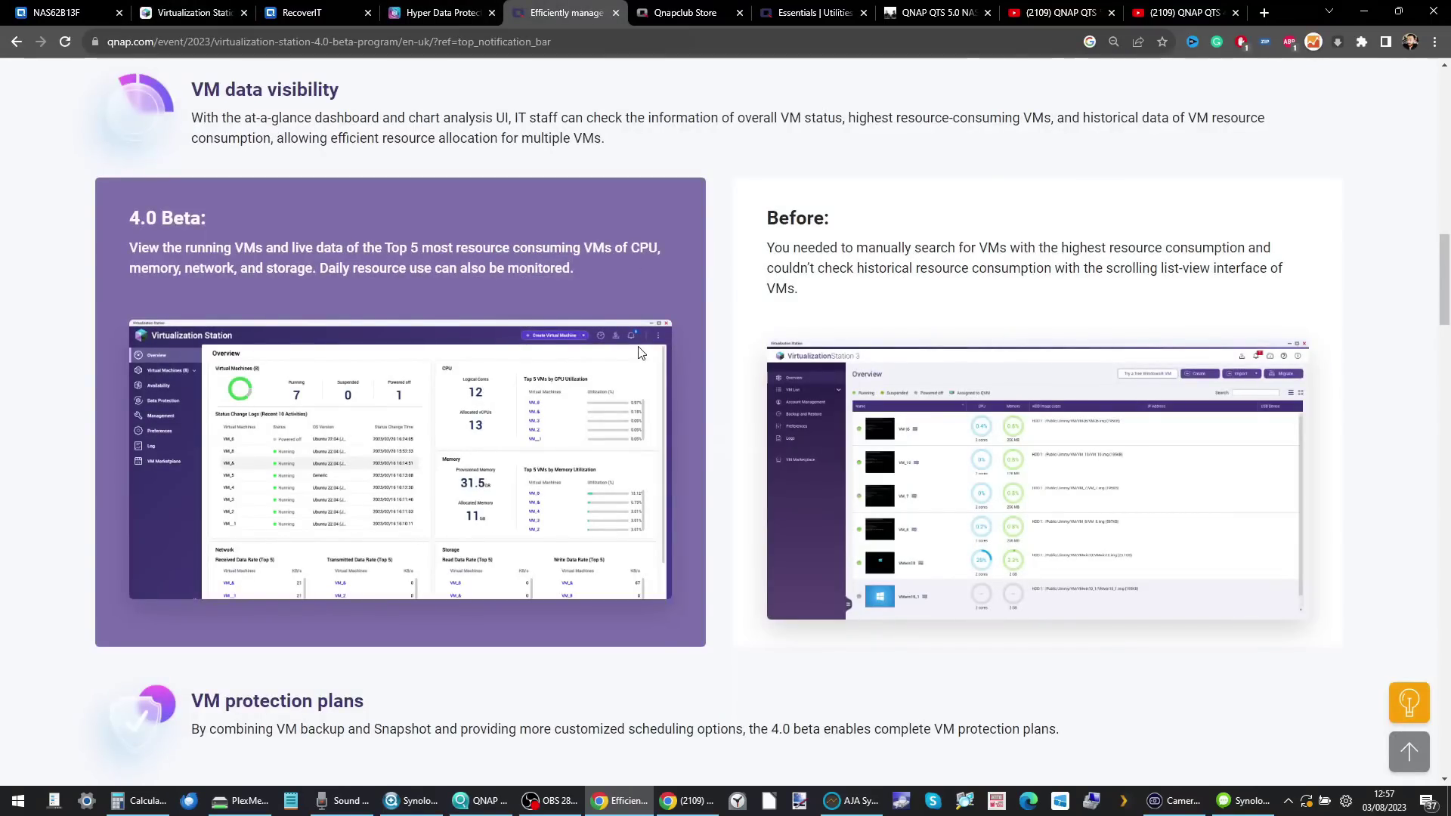
scroll(639, 352, up, 1)
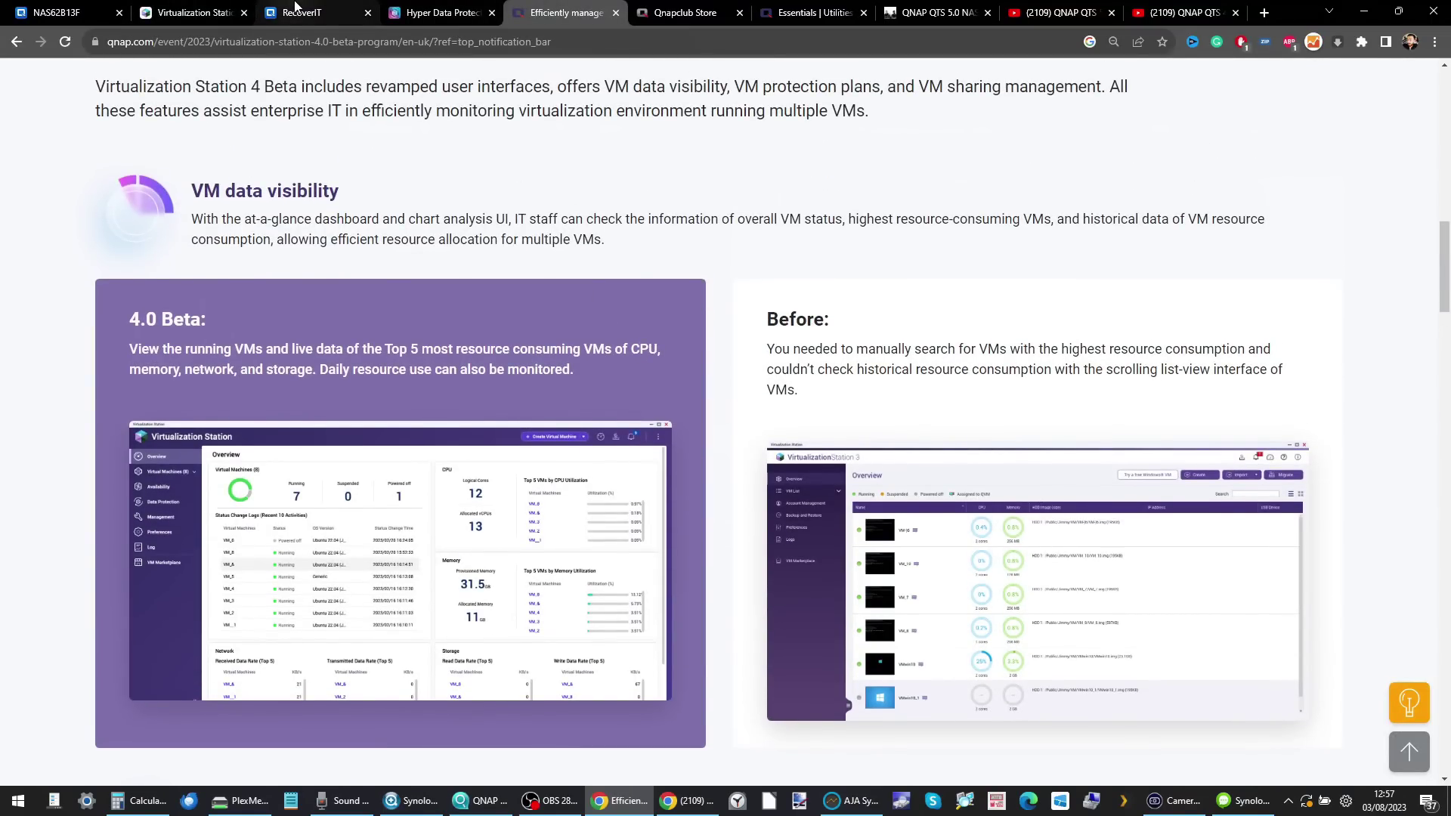
mouse_move(293, 6)
- Return to the QuTS hero desktop, view the Hyper Data Protector overview and go back to the desktop
click(184, 11)
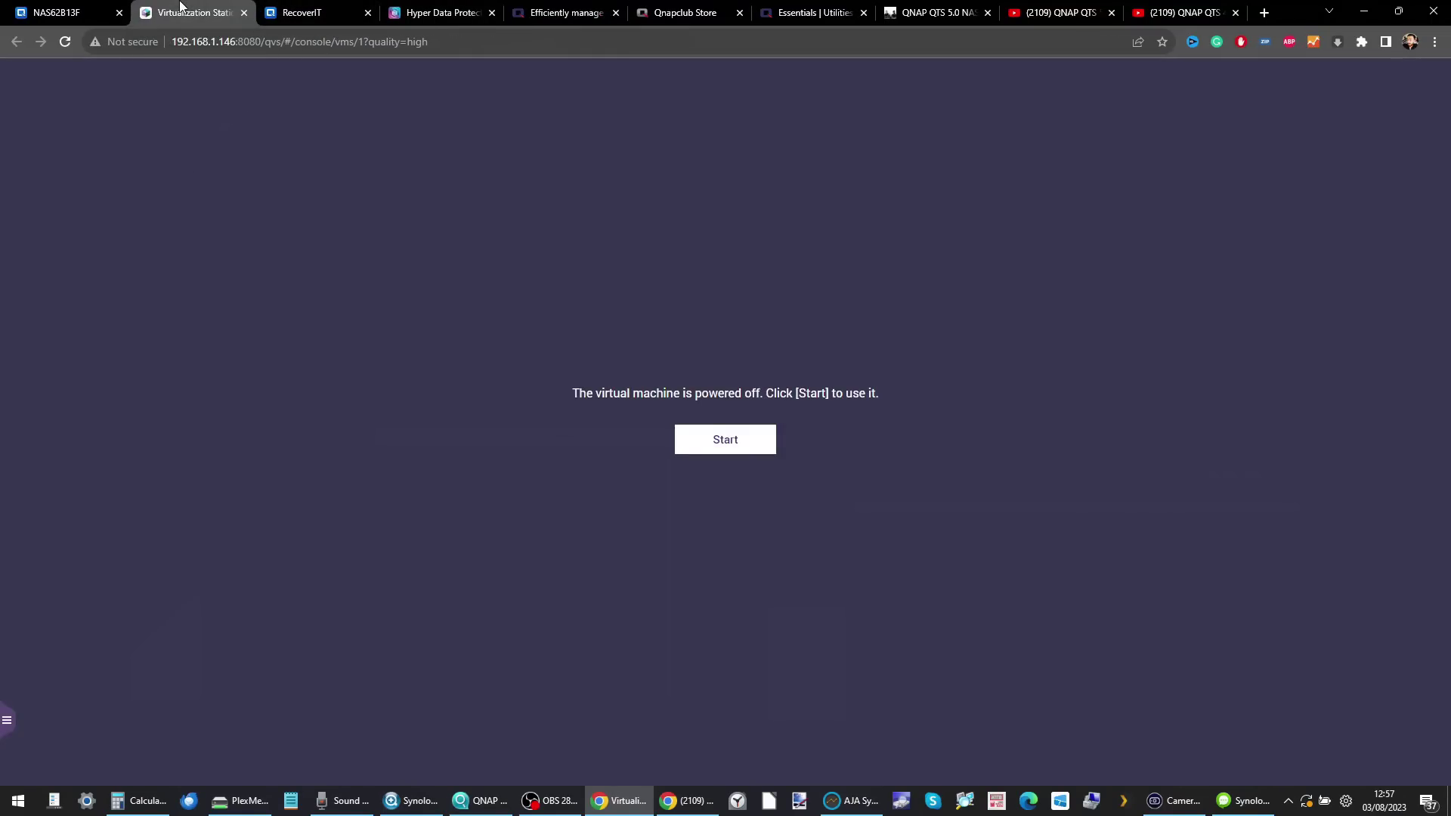
click(90, 10)
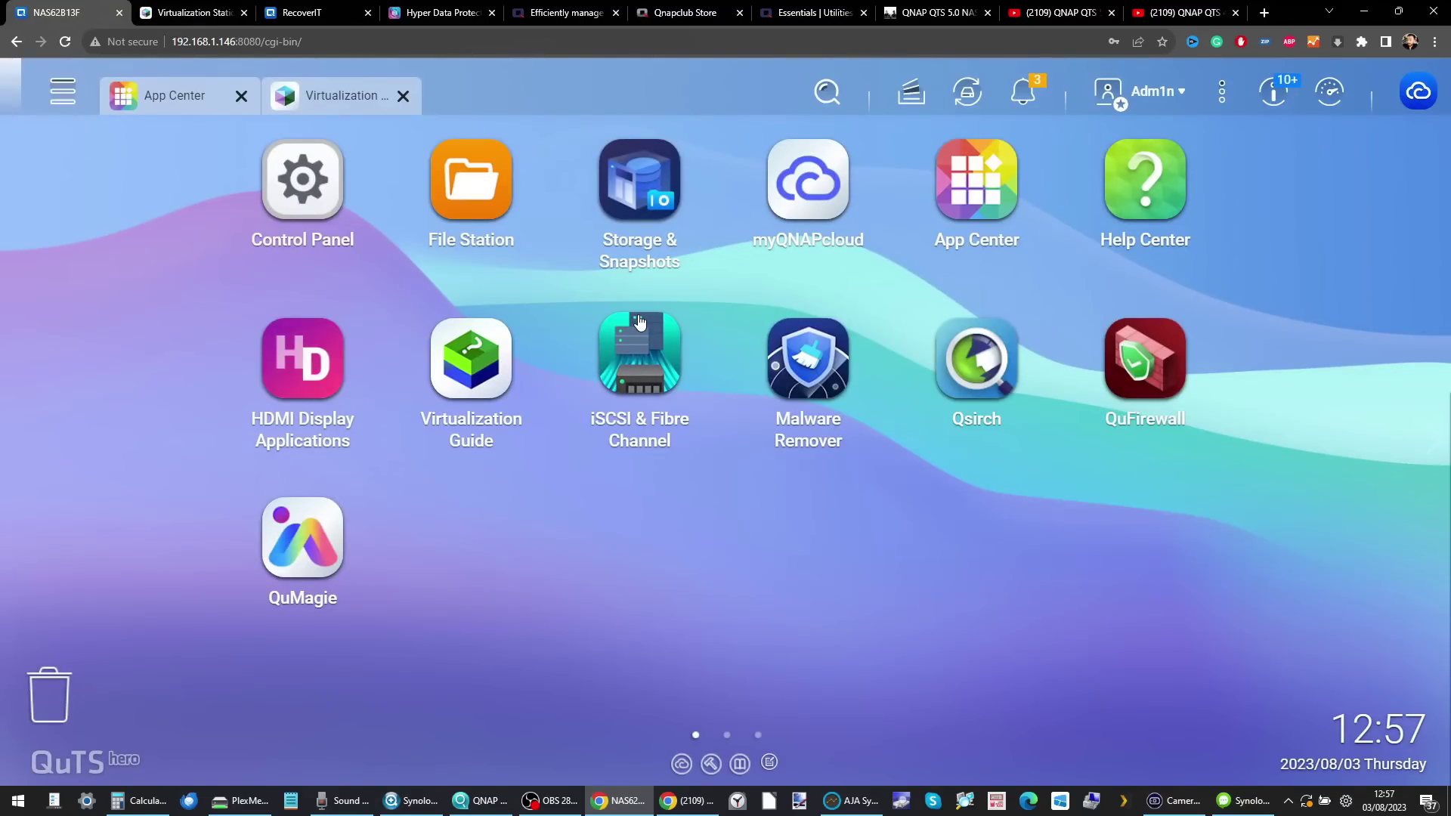
click(452, 9)
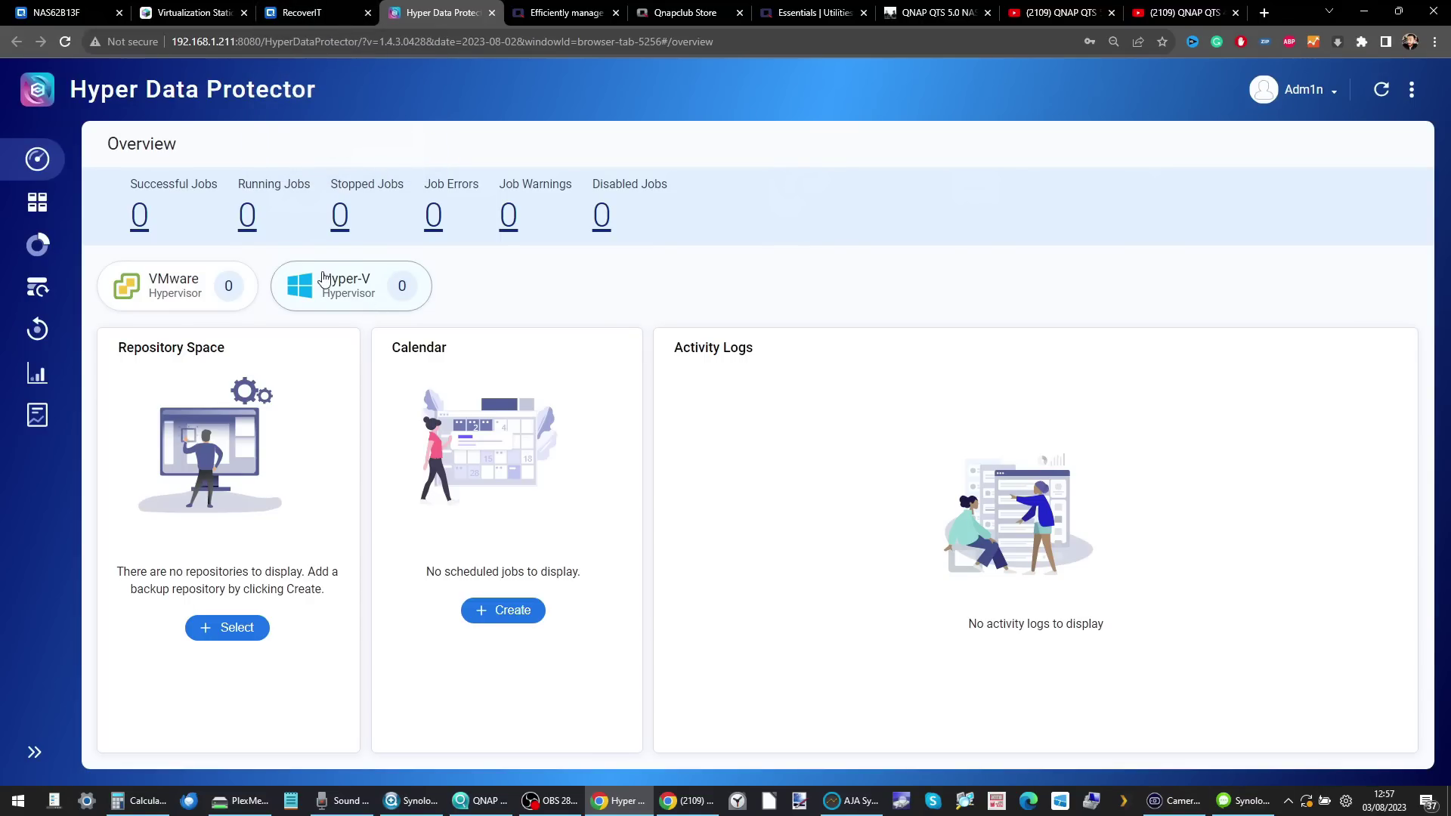
click(63, 12)
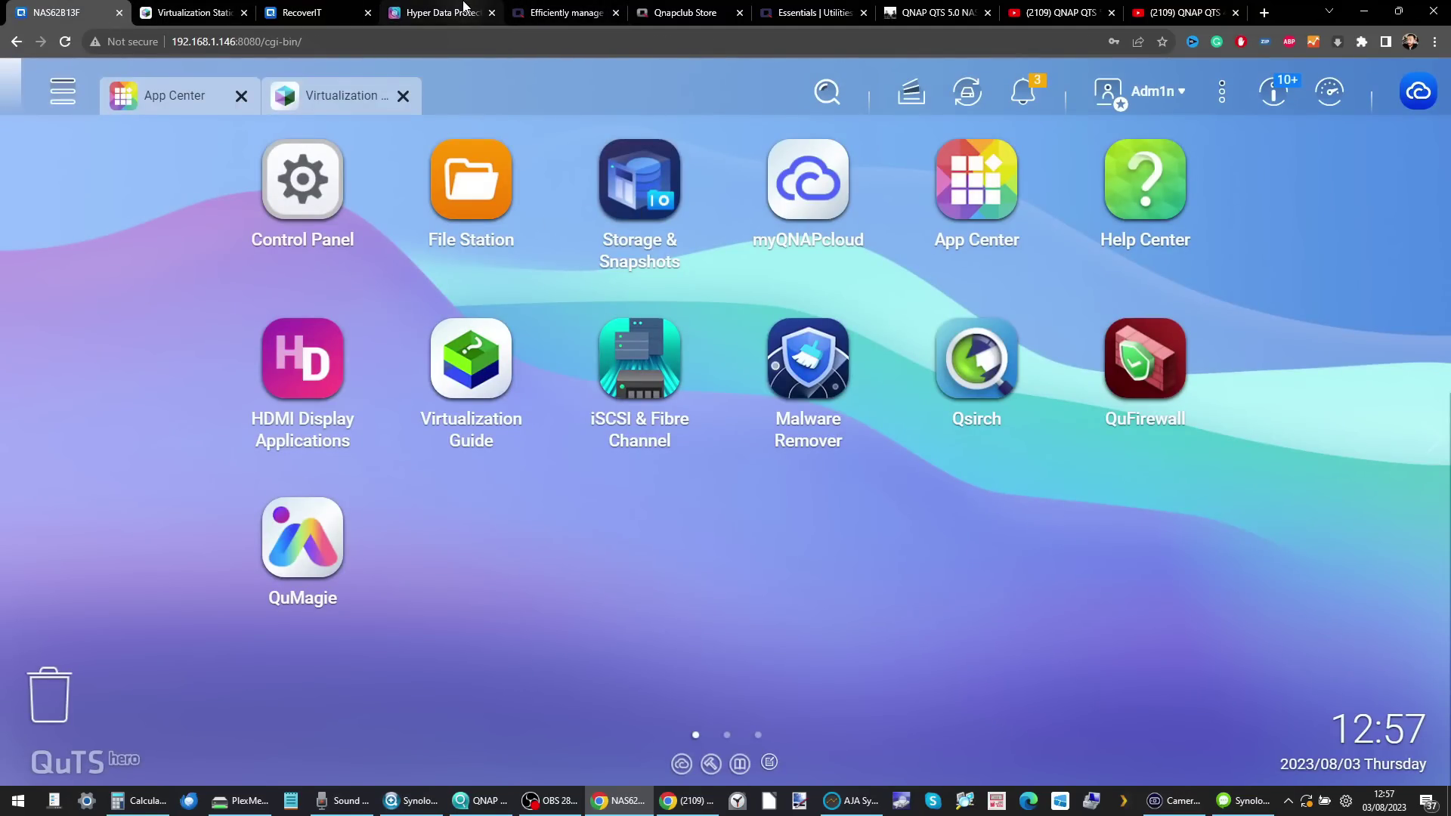
- Switch to the QTS system and review the CPU choices and other Ubuntu 22.04 settings in Ubuntu Linux Station
click(348, 12)
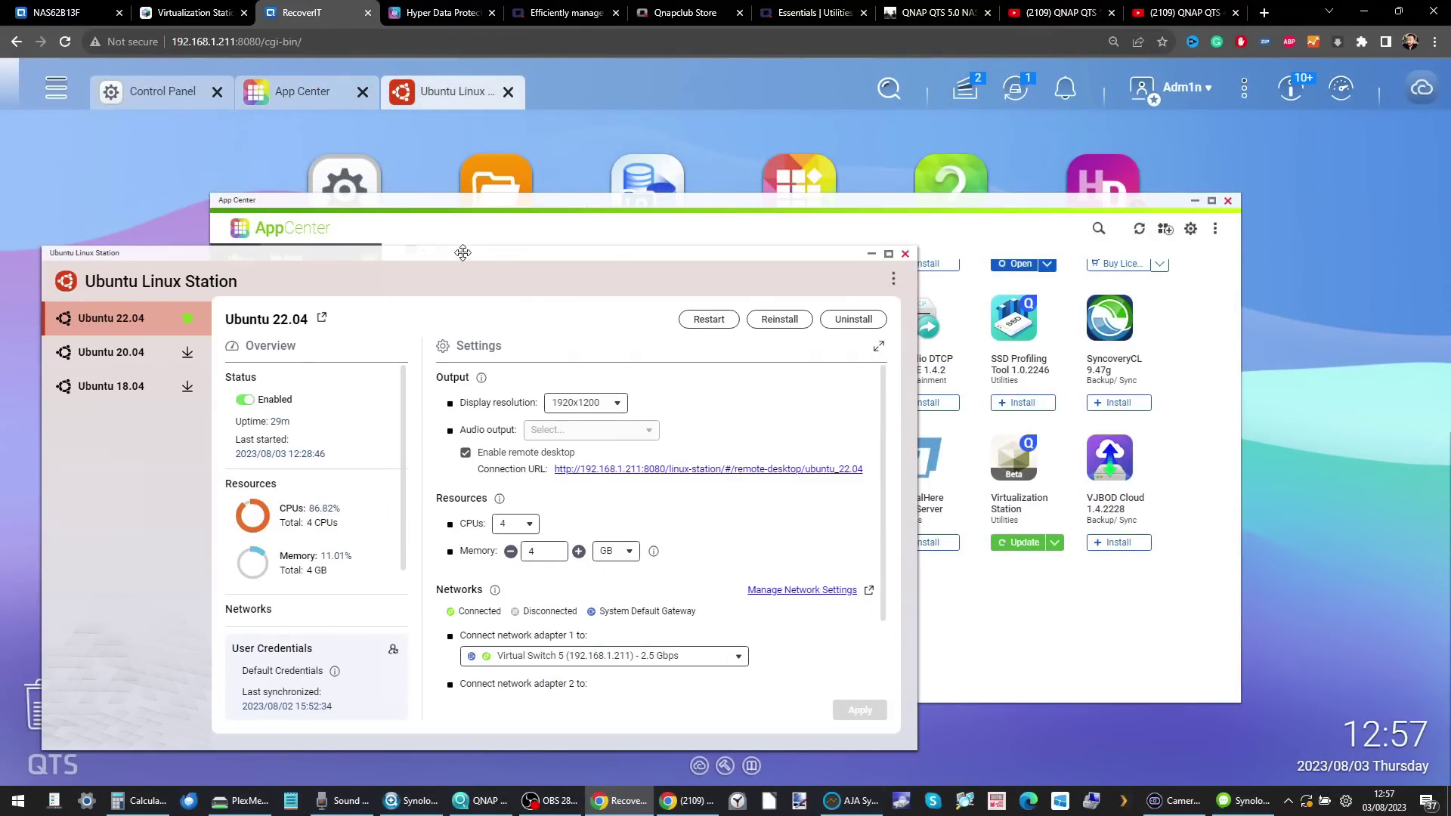
drag(462, 256, 607, 173)
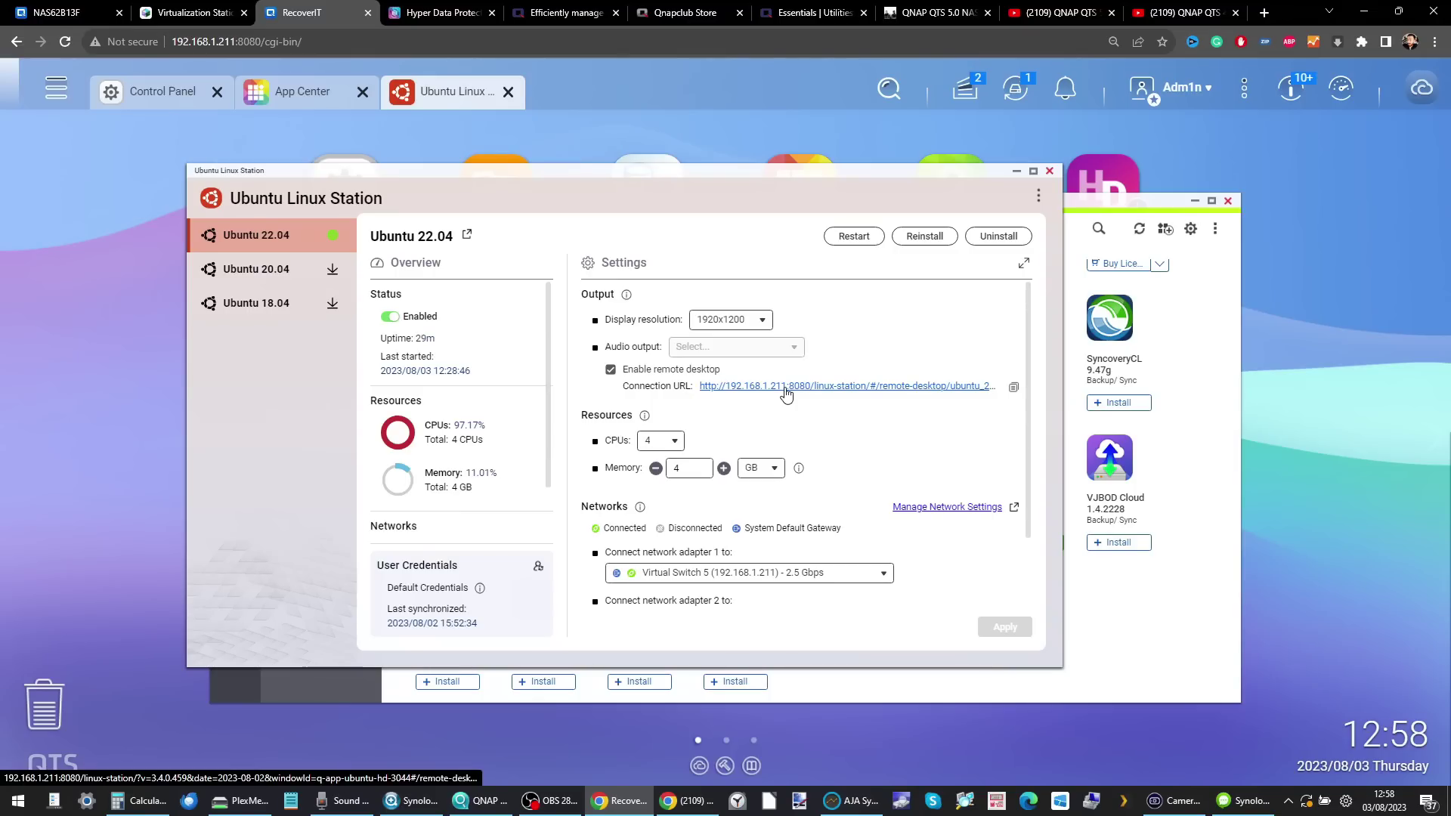
click(657, 444)
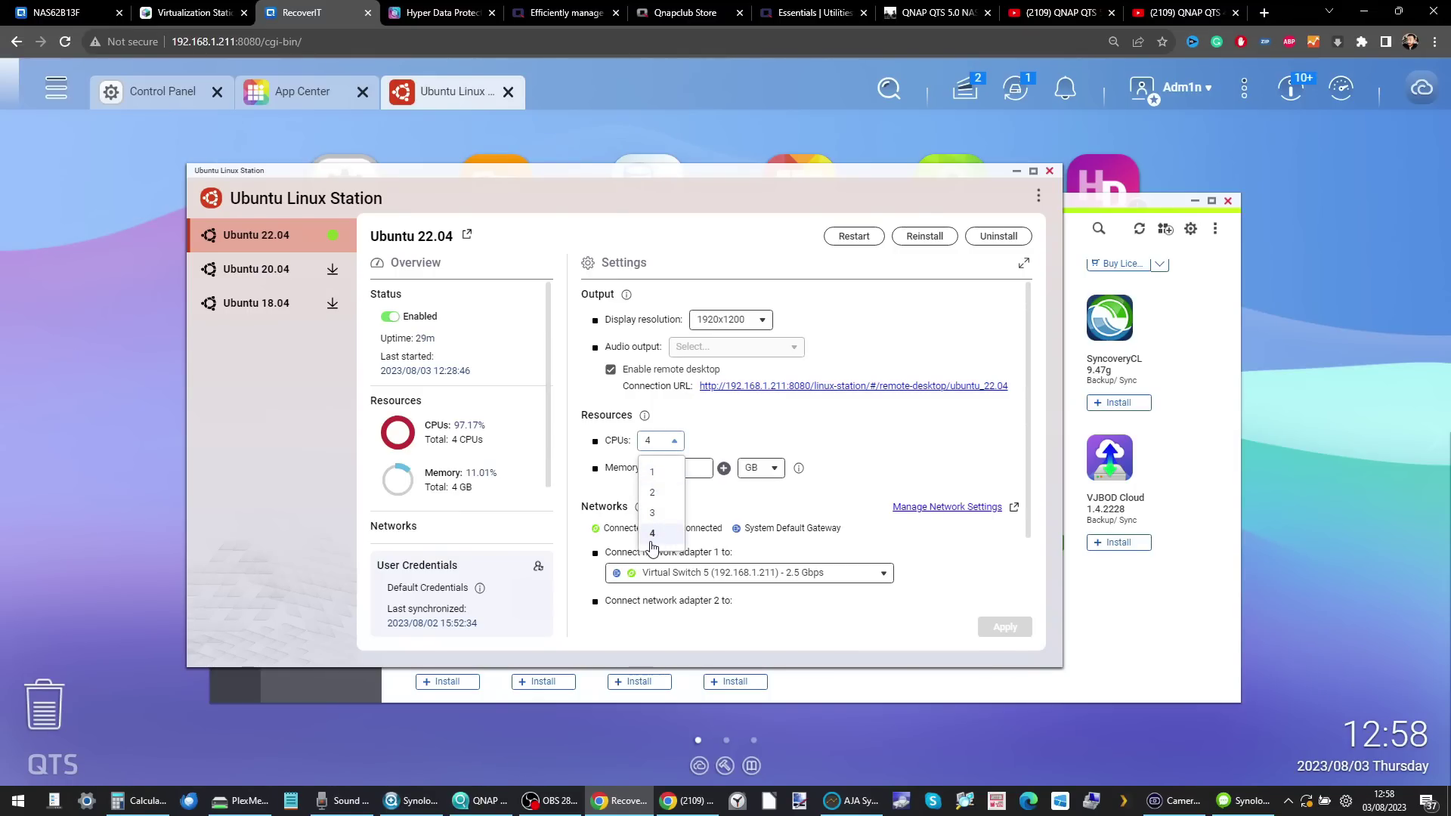
click(762, 430)
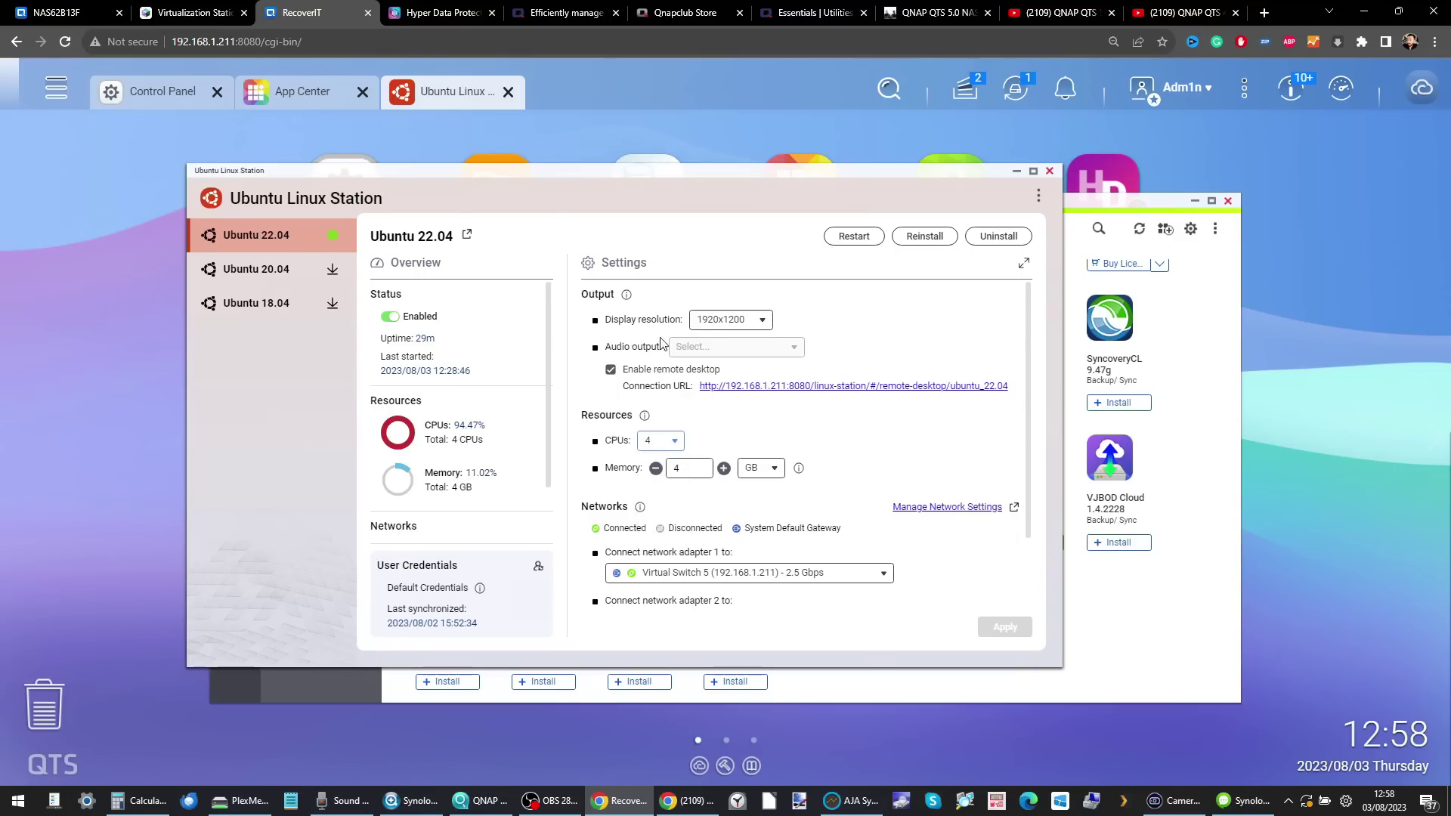
scroll(684, 463, down, 2)
scroll(685, 463, up, 2)
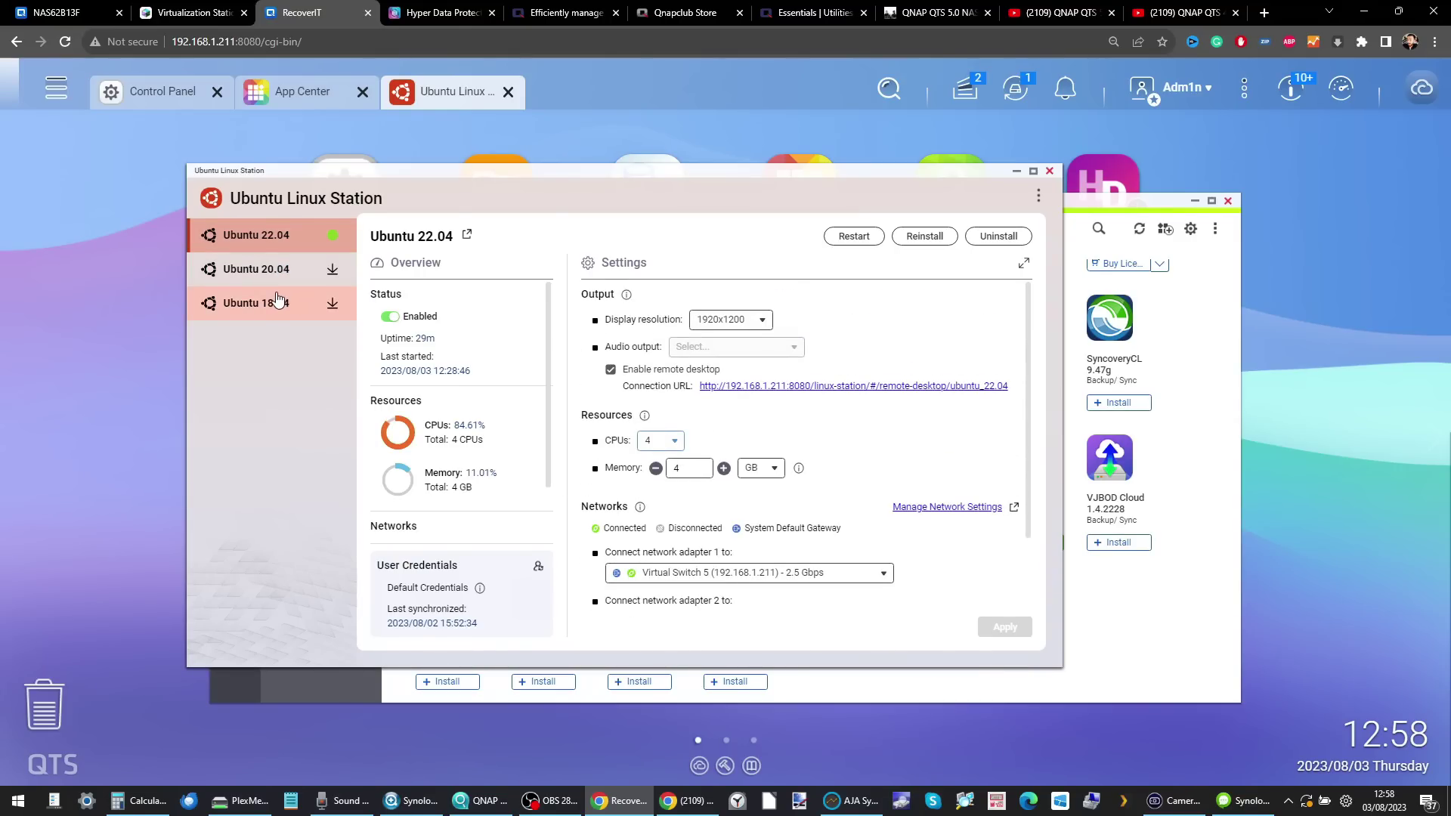
- Open the Ubuntu 22.04 remote desktop from its connection URL, return to Ubuntu Linux Station and recheck the CPU choices
click(767, 386)
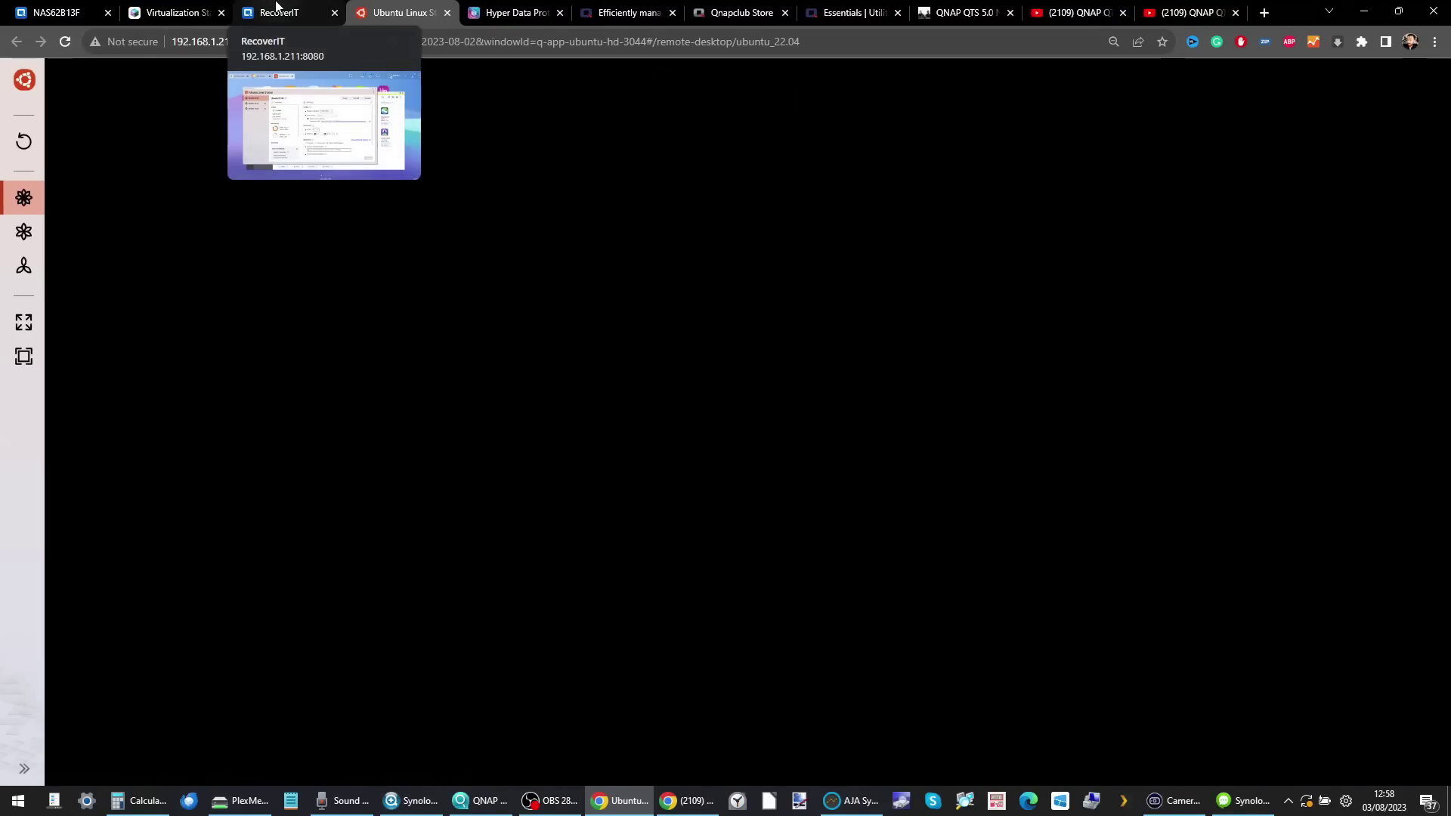
click(276, 9)
scroll(785, 388, down, 1)
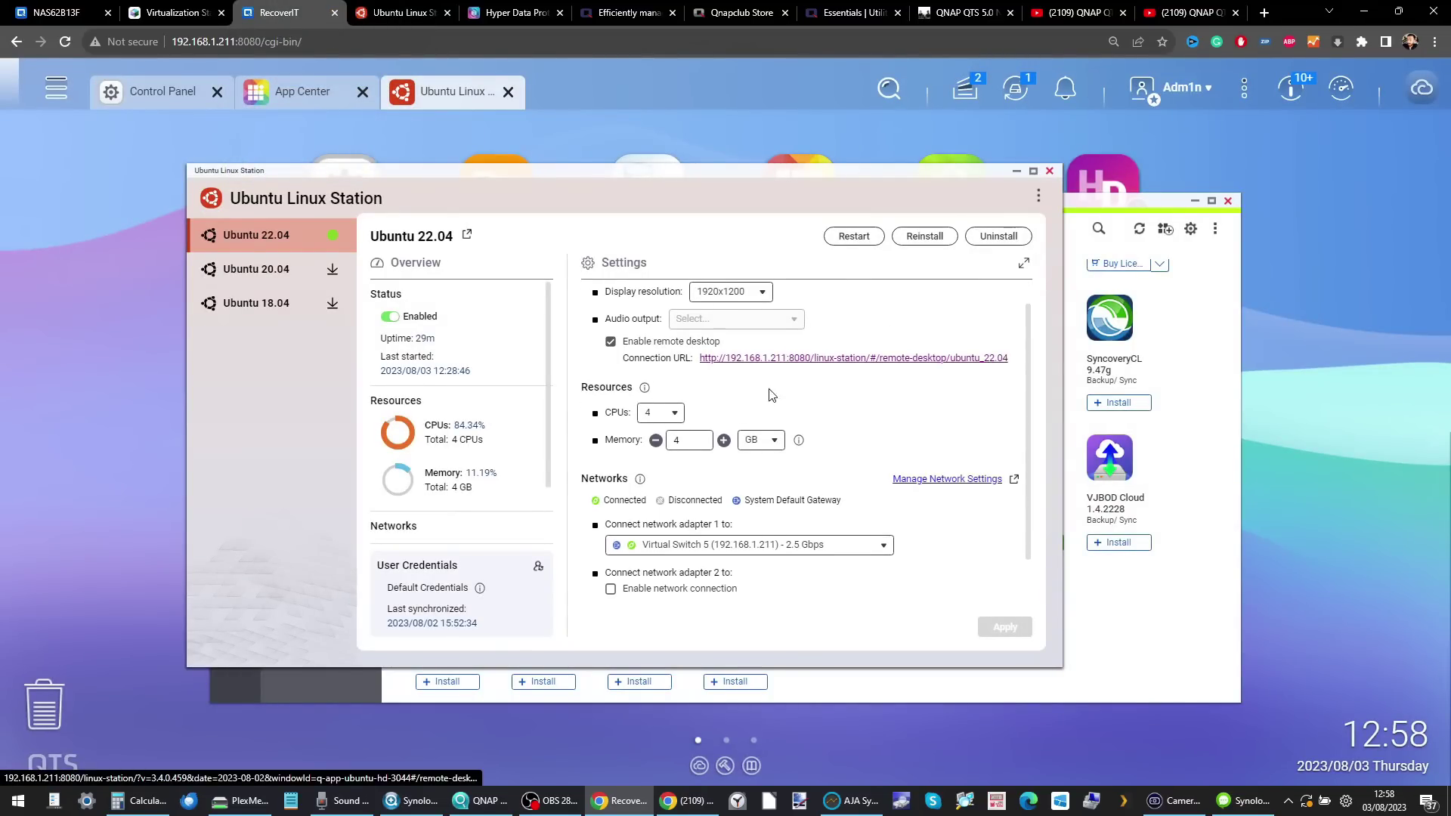
click(666, 413)
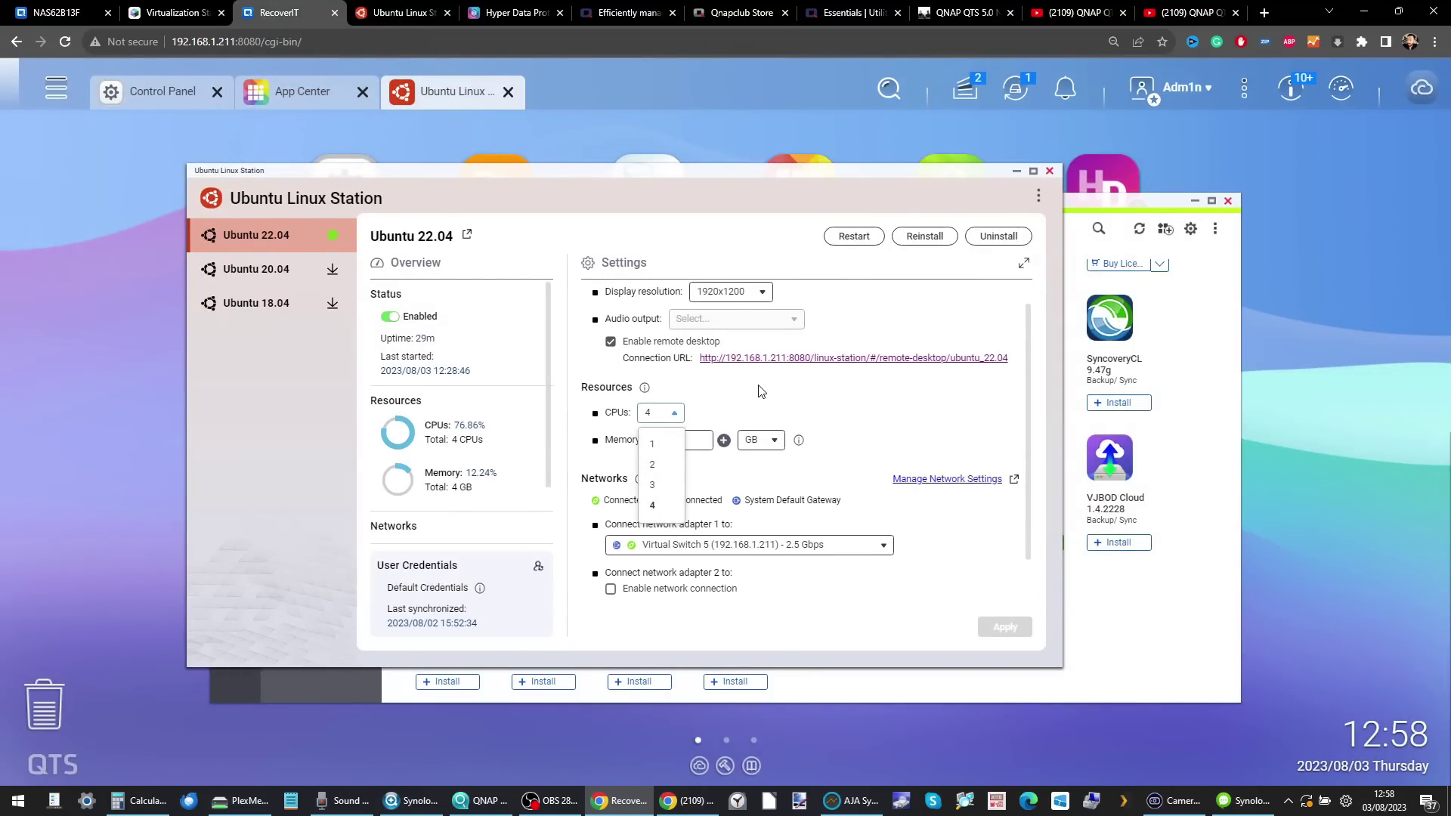
scroll(724, 429, up, 1)
- Disable the Ubuntu 22.04 installation and confirm the request
click(390, 317)
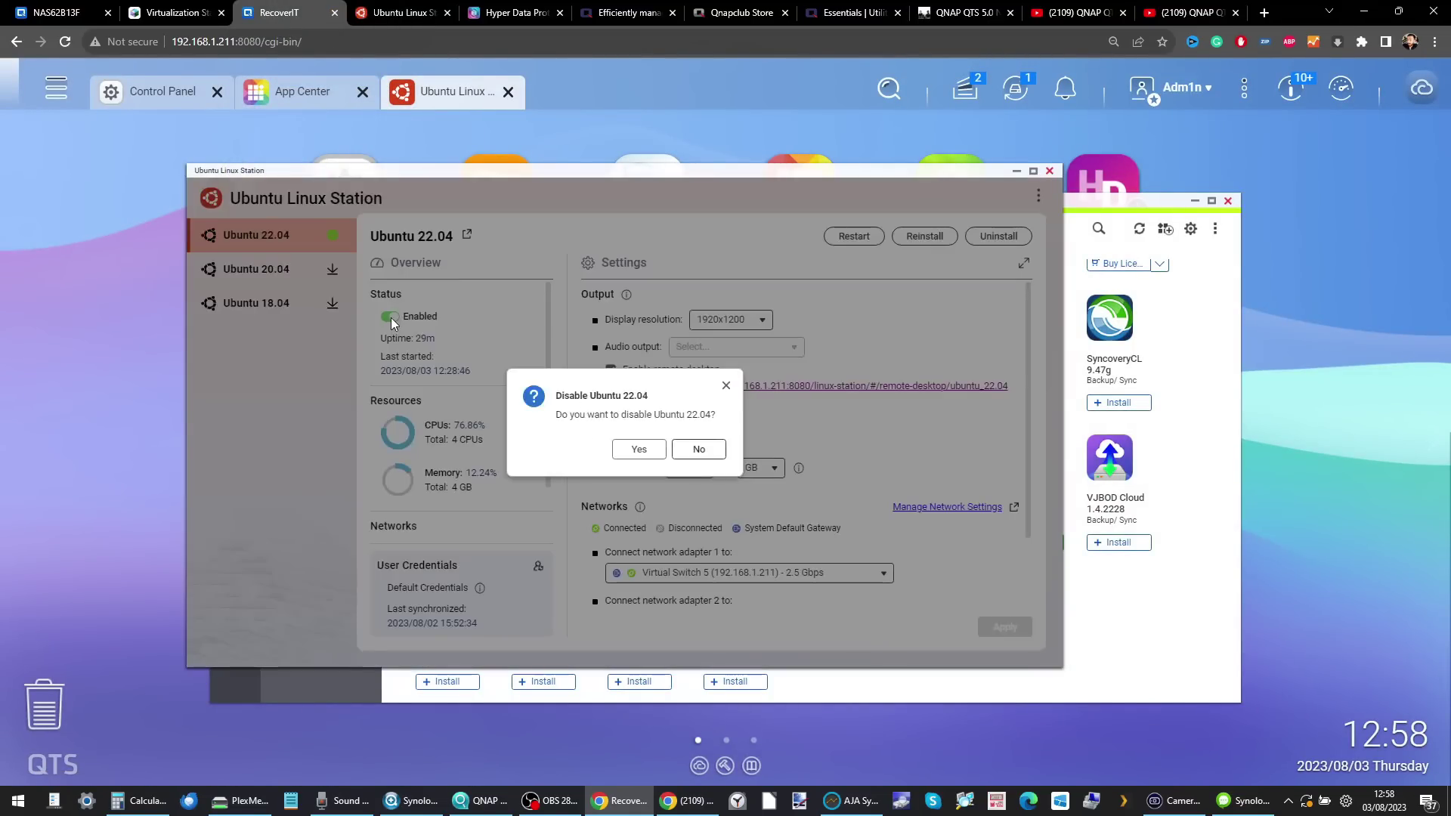
click(641, 452)
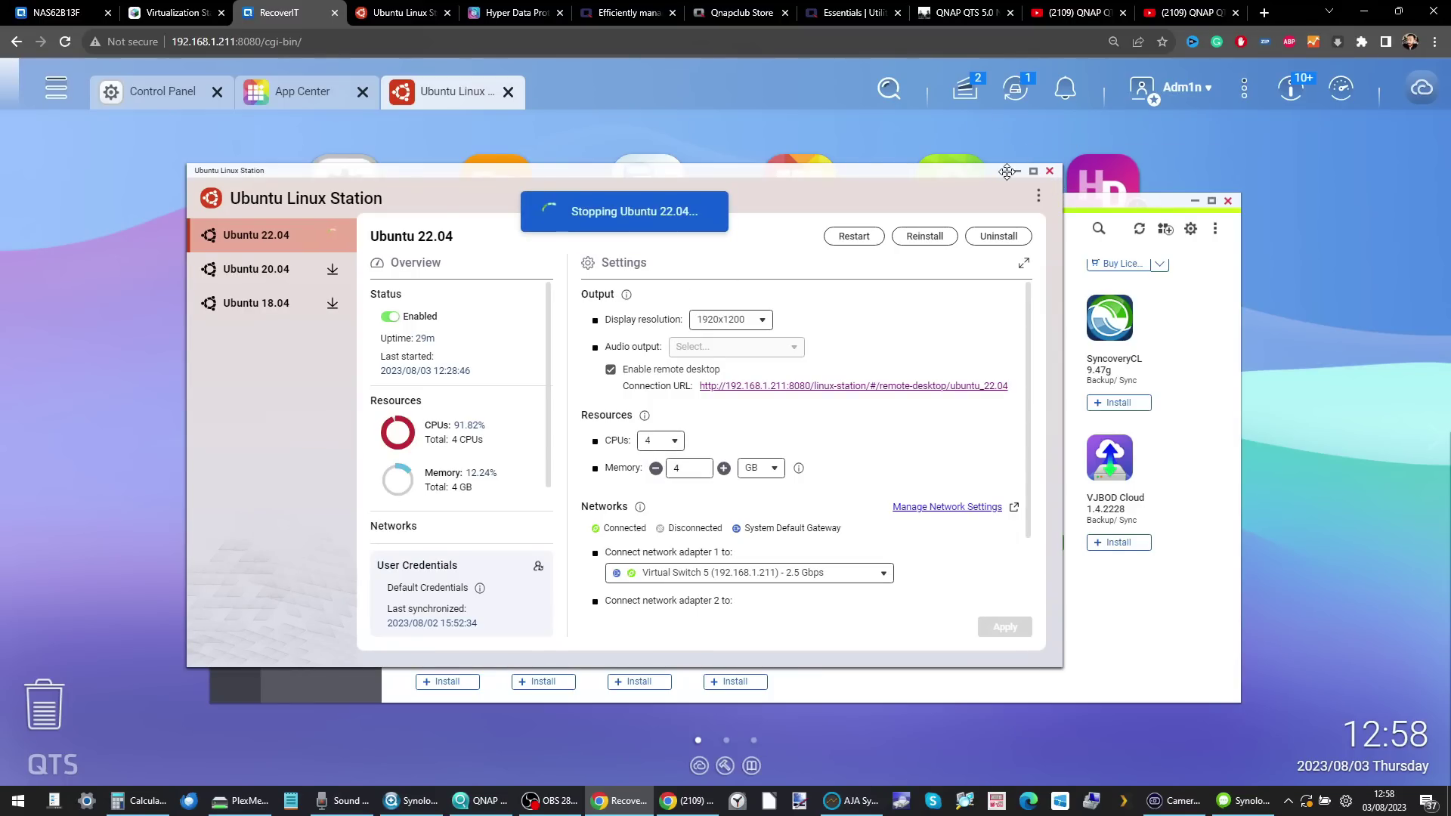
- Look through the test1 console, Ubuntu and Hyper Data Protector pages, and return to QTS to minimise Ubuntu Linux Station
click(163, 10)
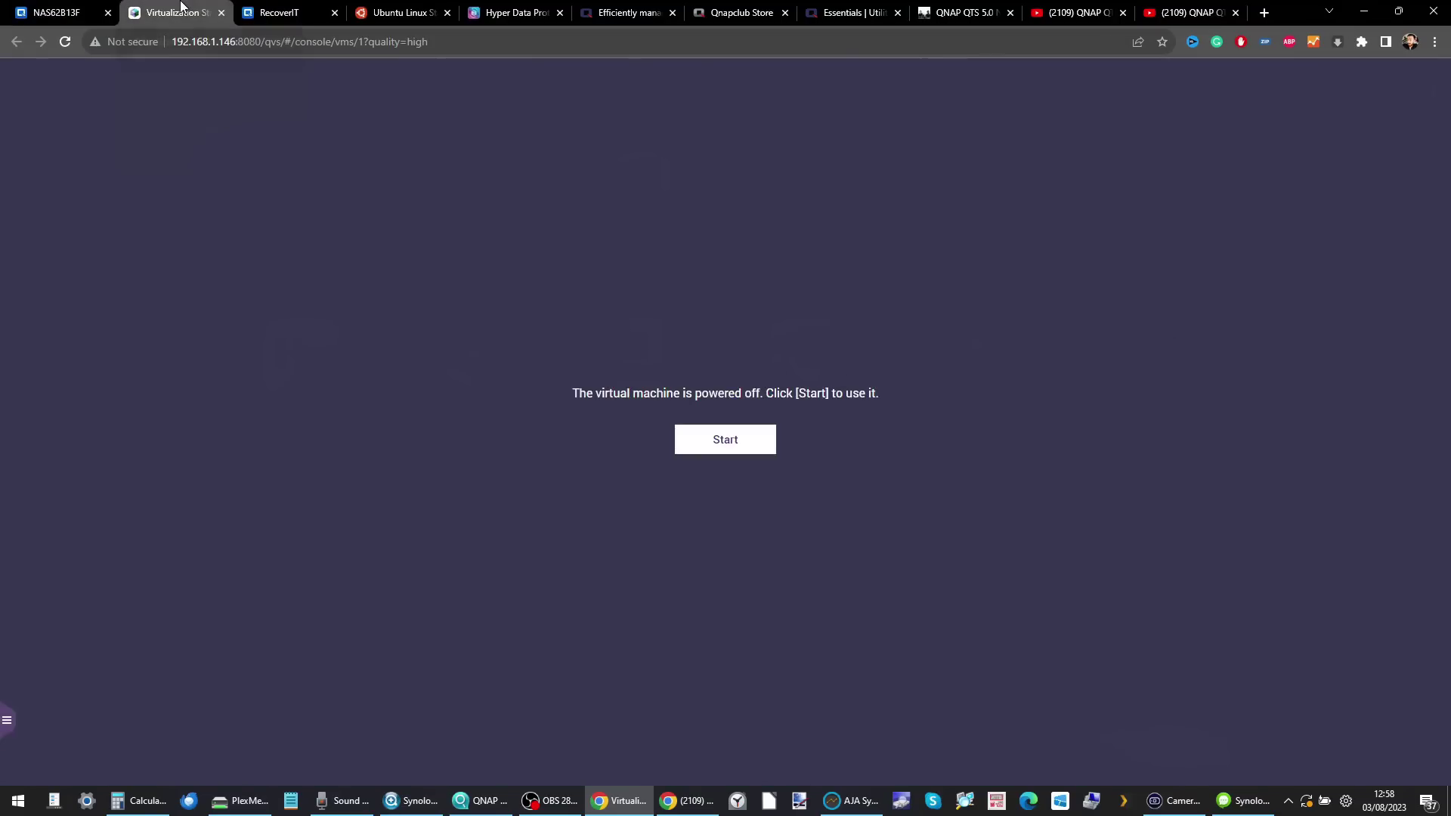
click(390, 9)
click(509, 8)
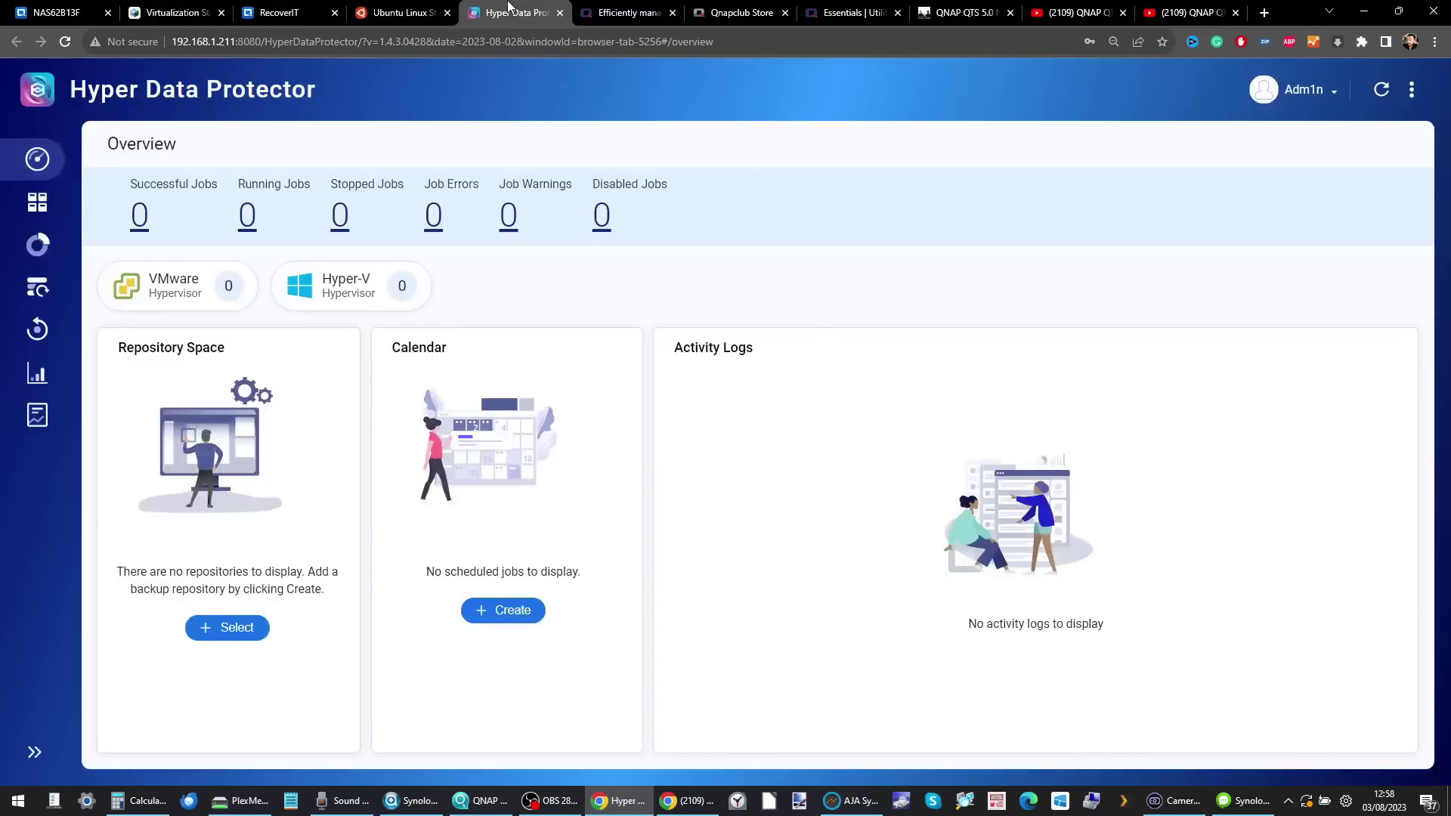
click(289, 12)
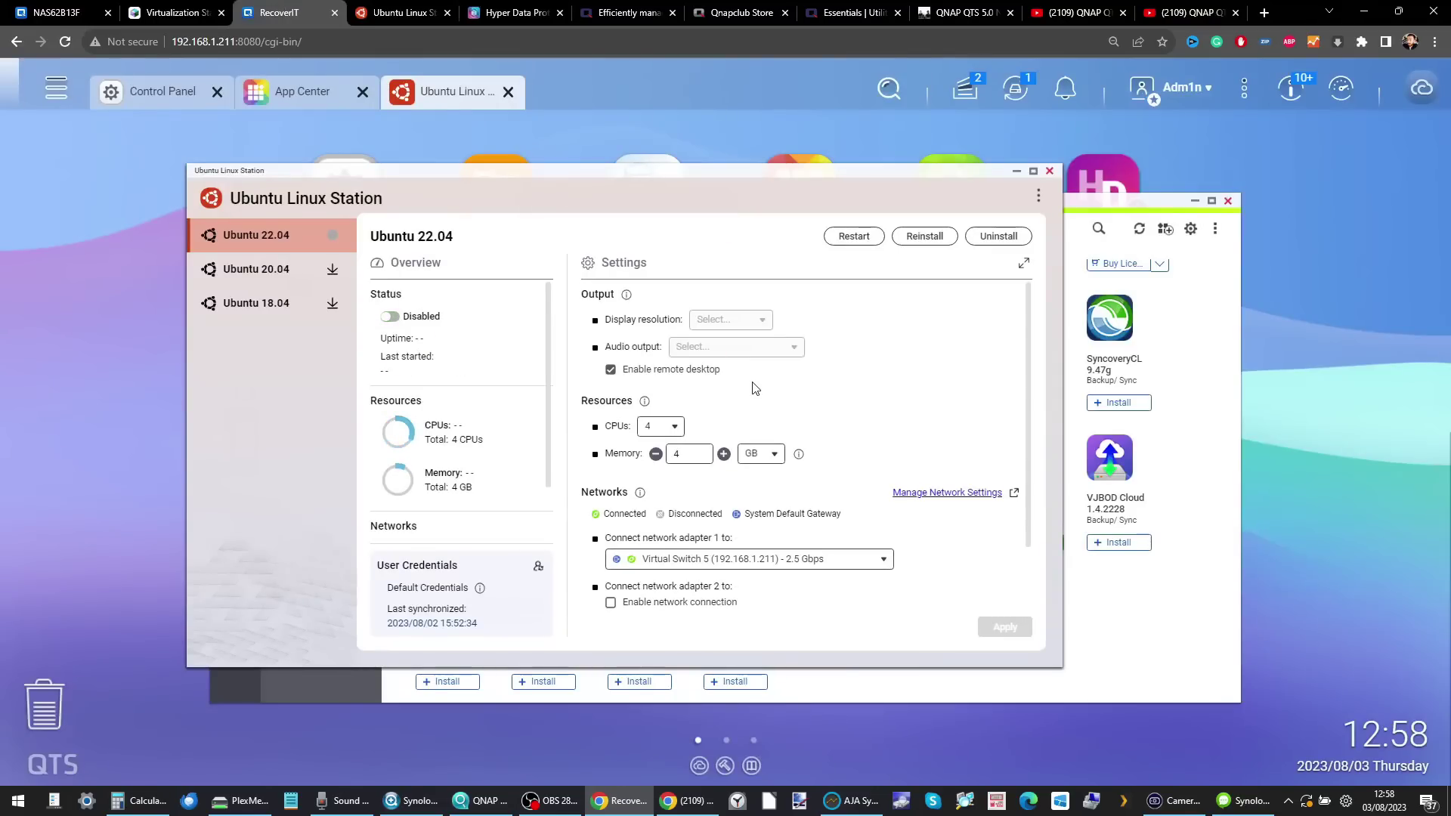
click(1016, 171)
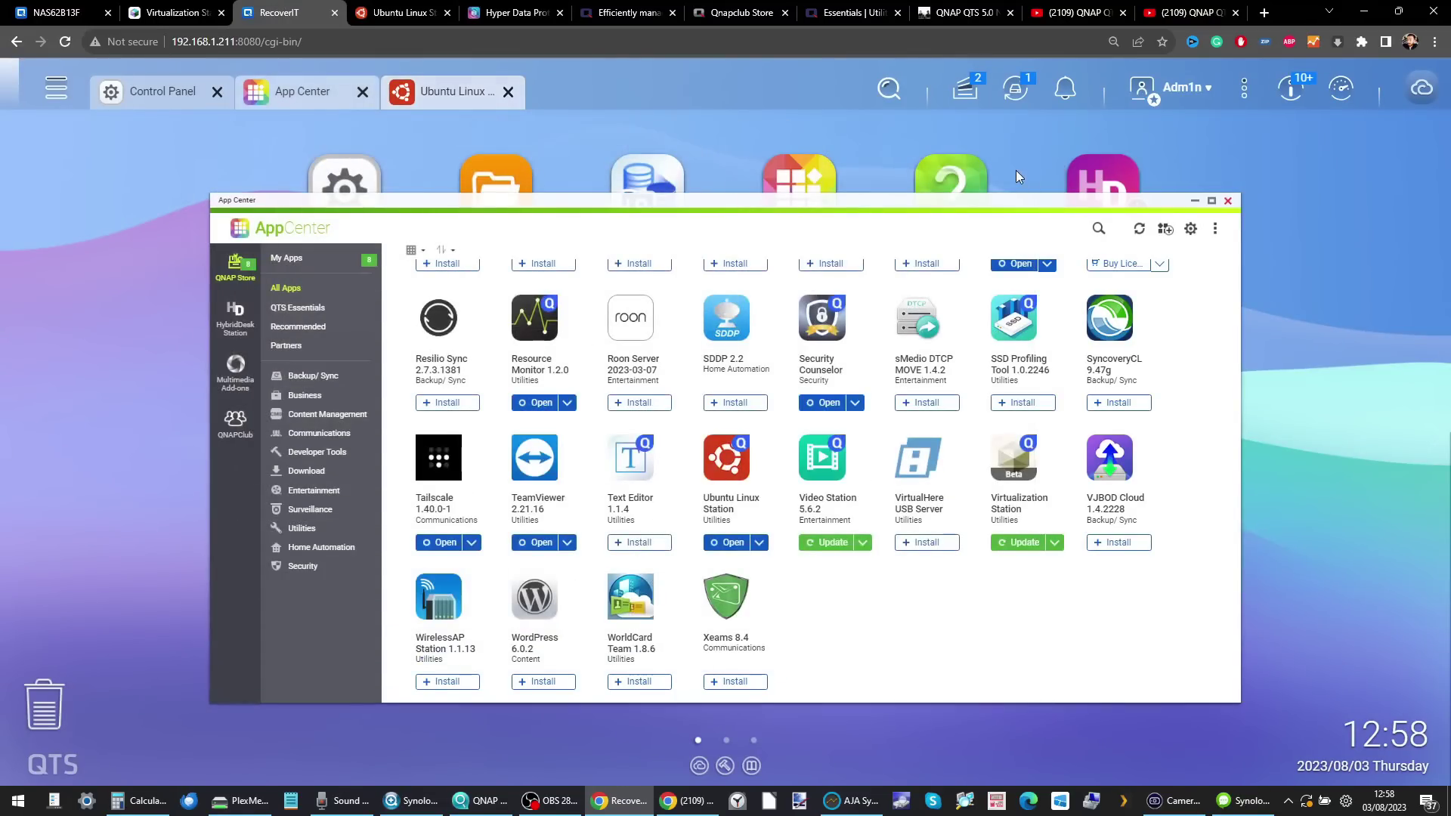
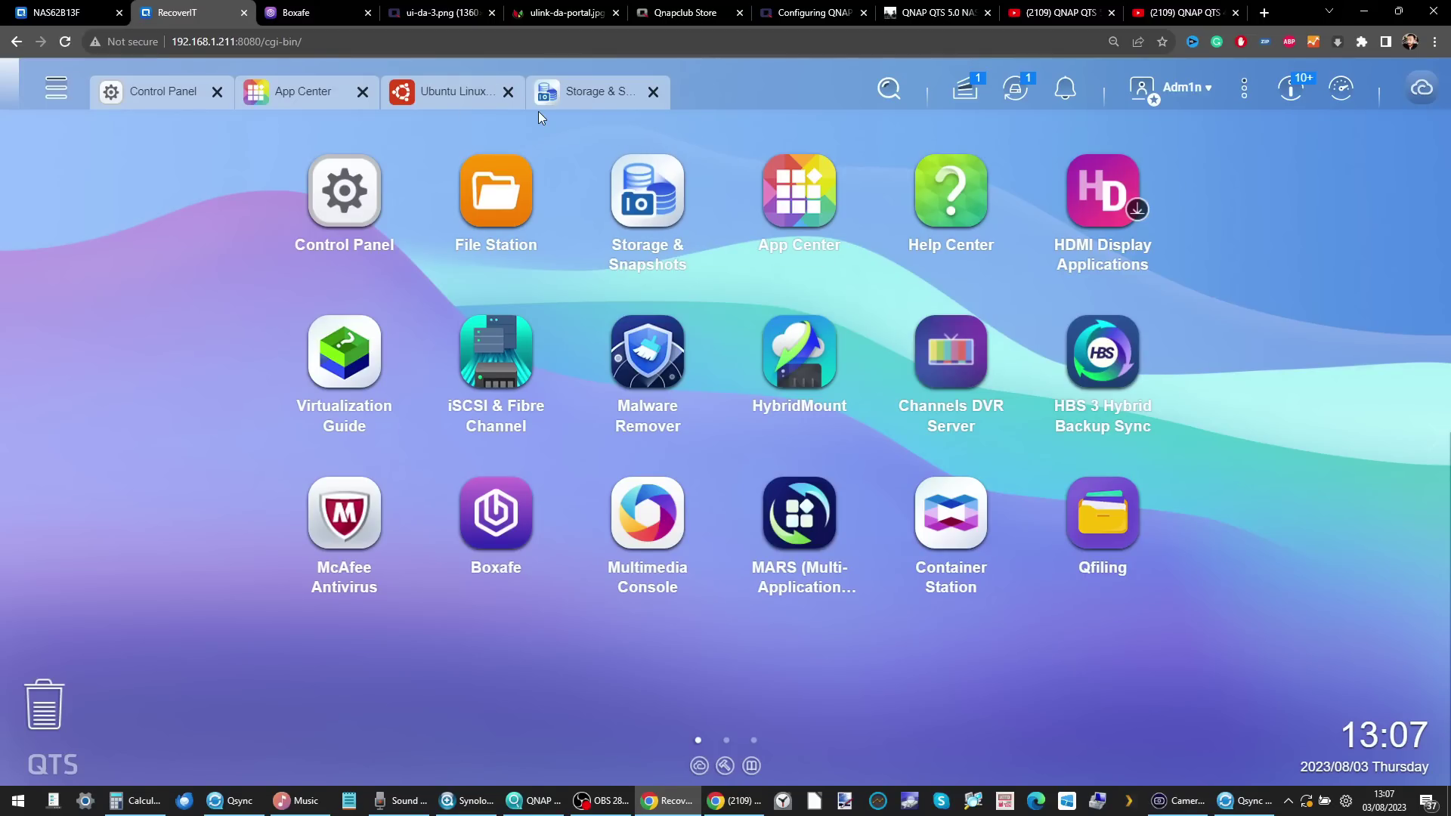
- Bring up the Disks/VJBOD page of Storage & Snapshots and show the details of the SATA SSD in 3.5" slot 1
click(554, 98)
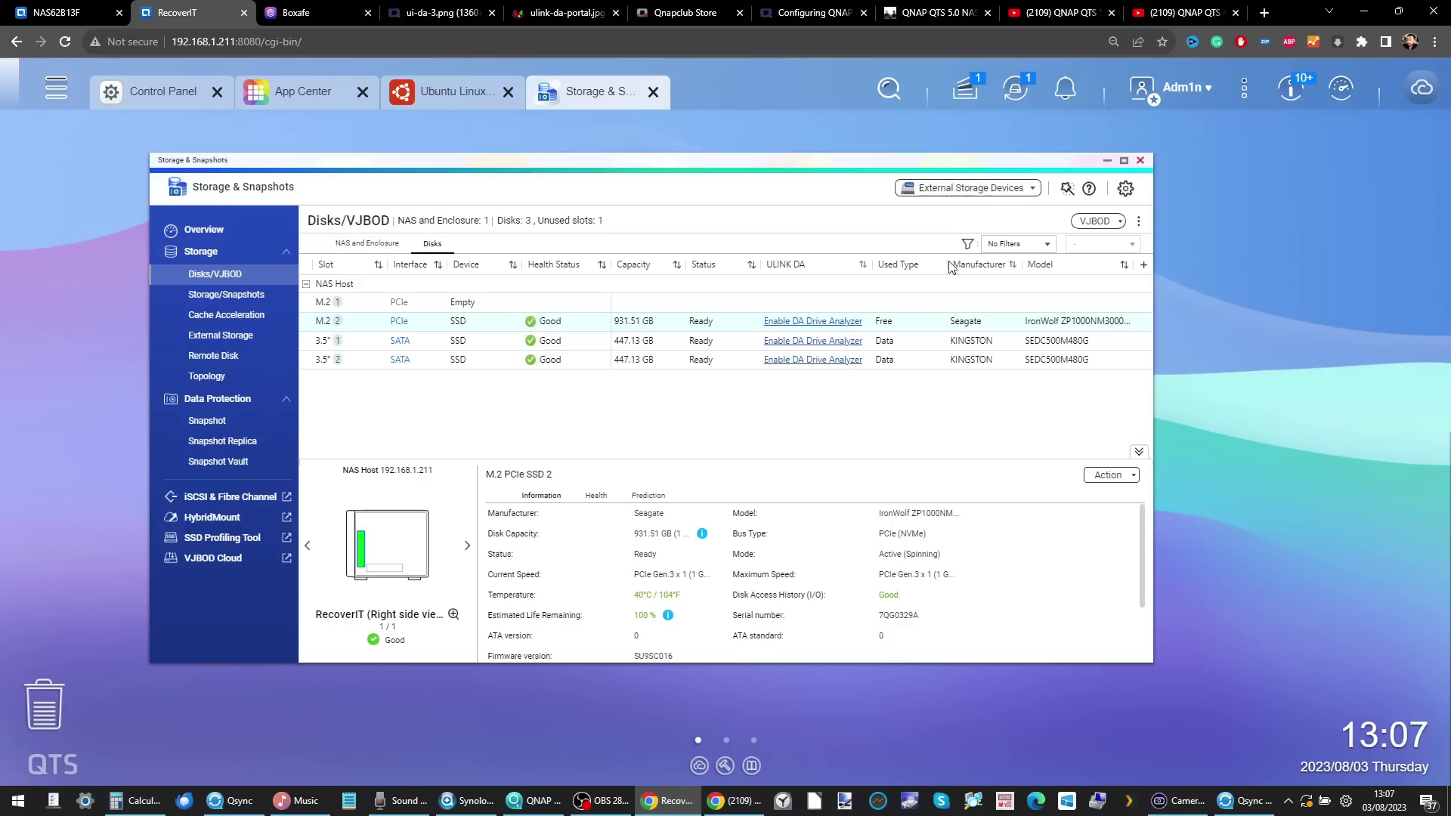
click(413, 341)
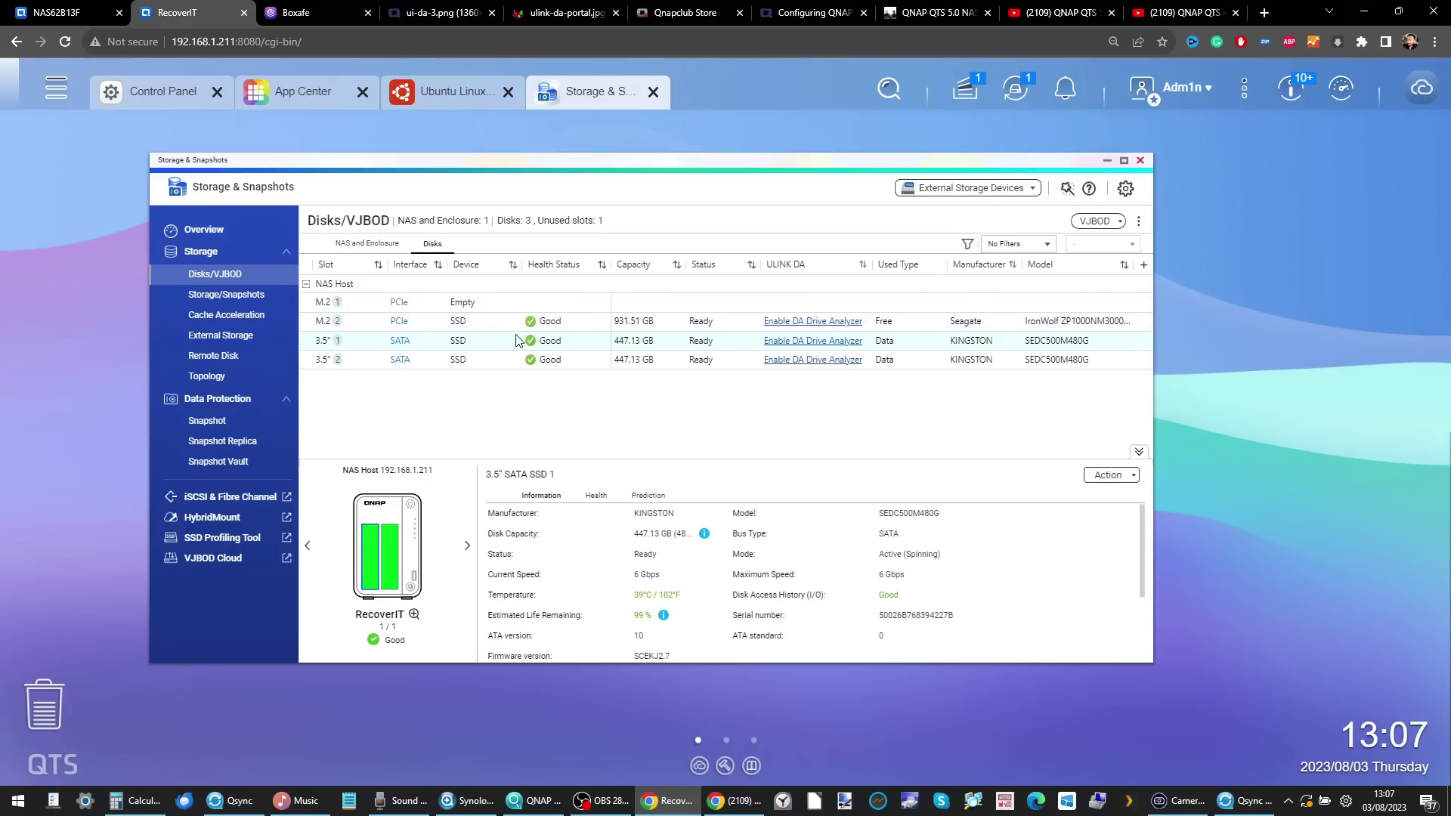
- Switch to the QuTS hero NAS and look at its Disks/VJBOD page in Storage & Snapshots
key(ctrl+Page_Up)
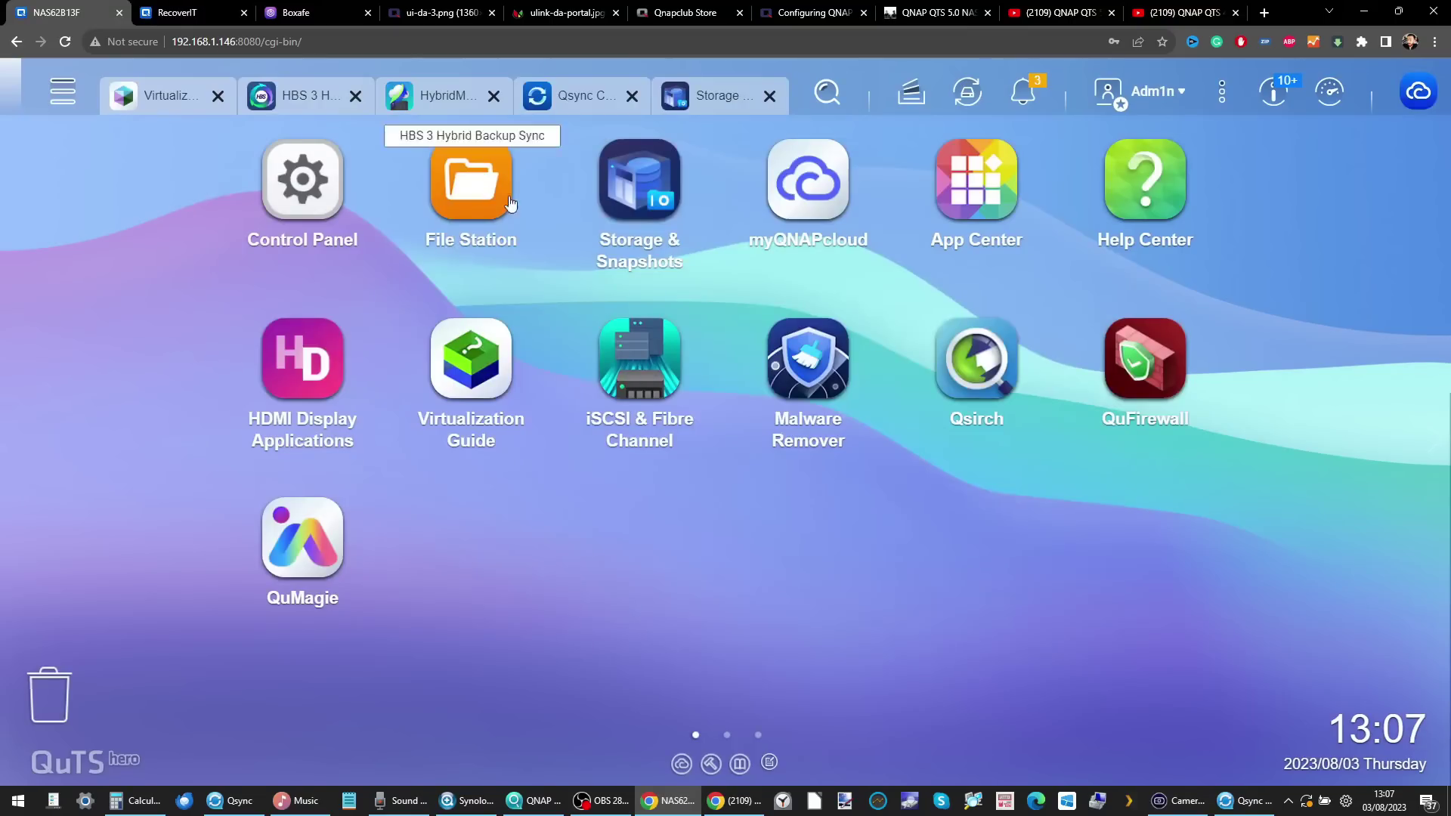
click(715, 95)
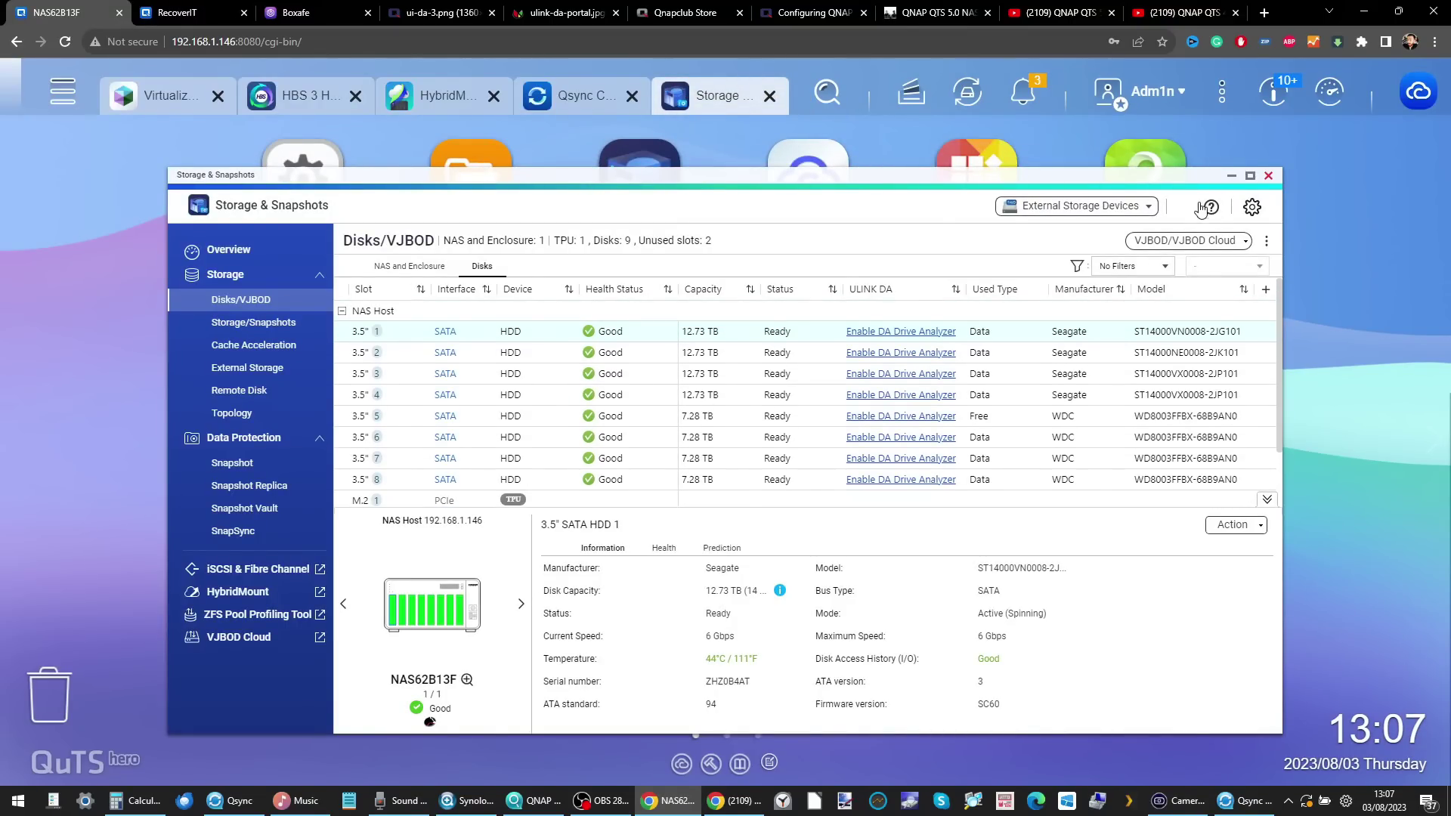
click(1231, 175)
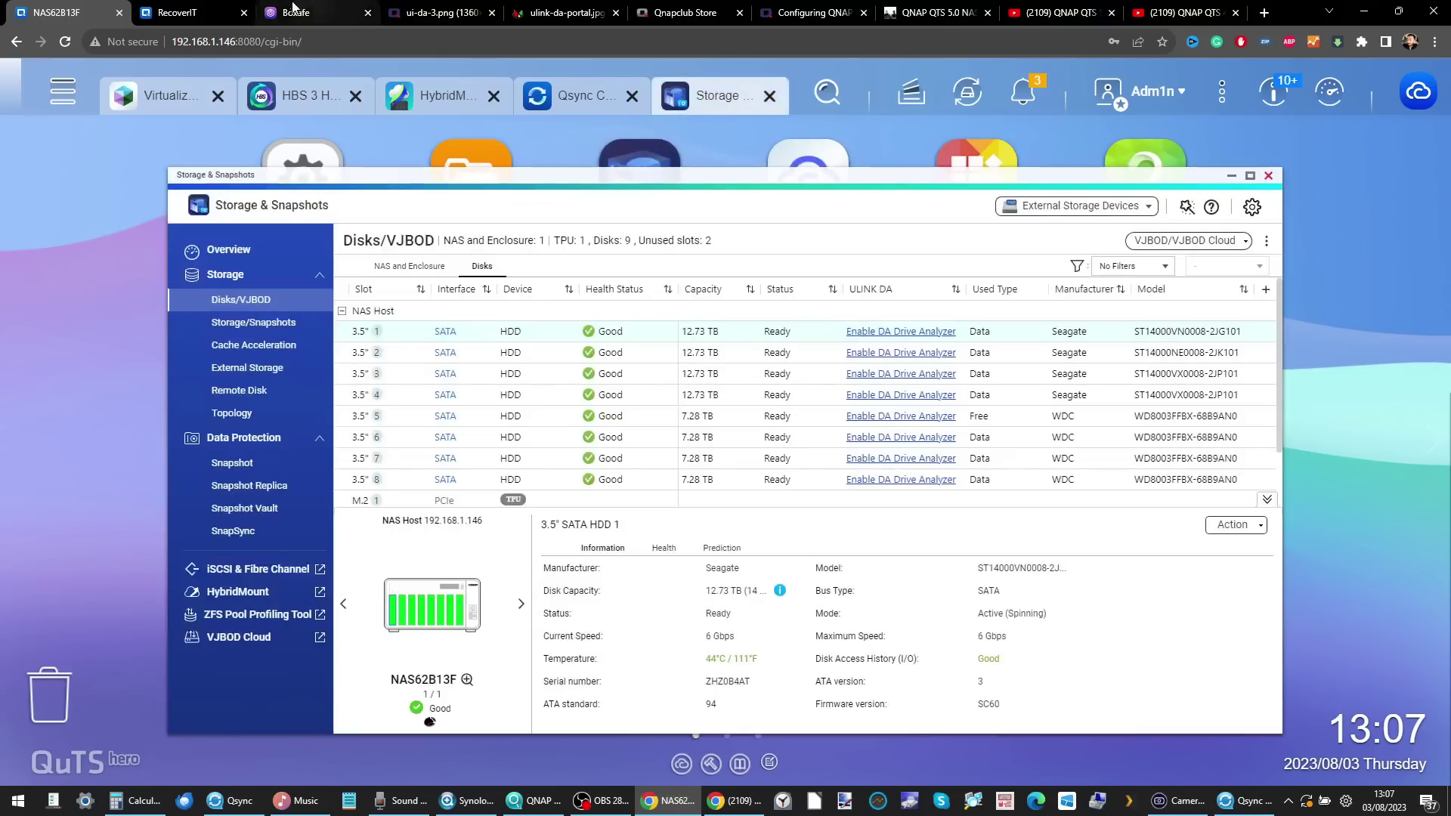
- Return to the QTS NAS, start a new thin volume on Storage Pool 1 and accept the thin provisioning notice
click(209, 11)
click(213, 293)
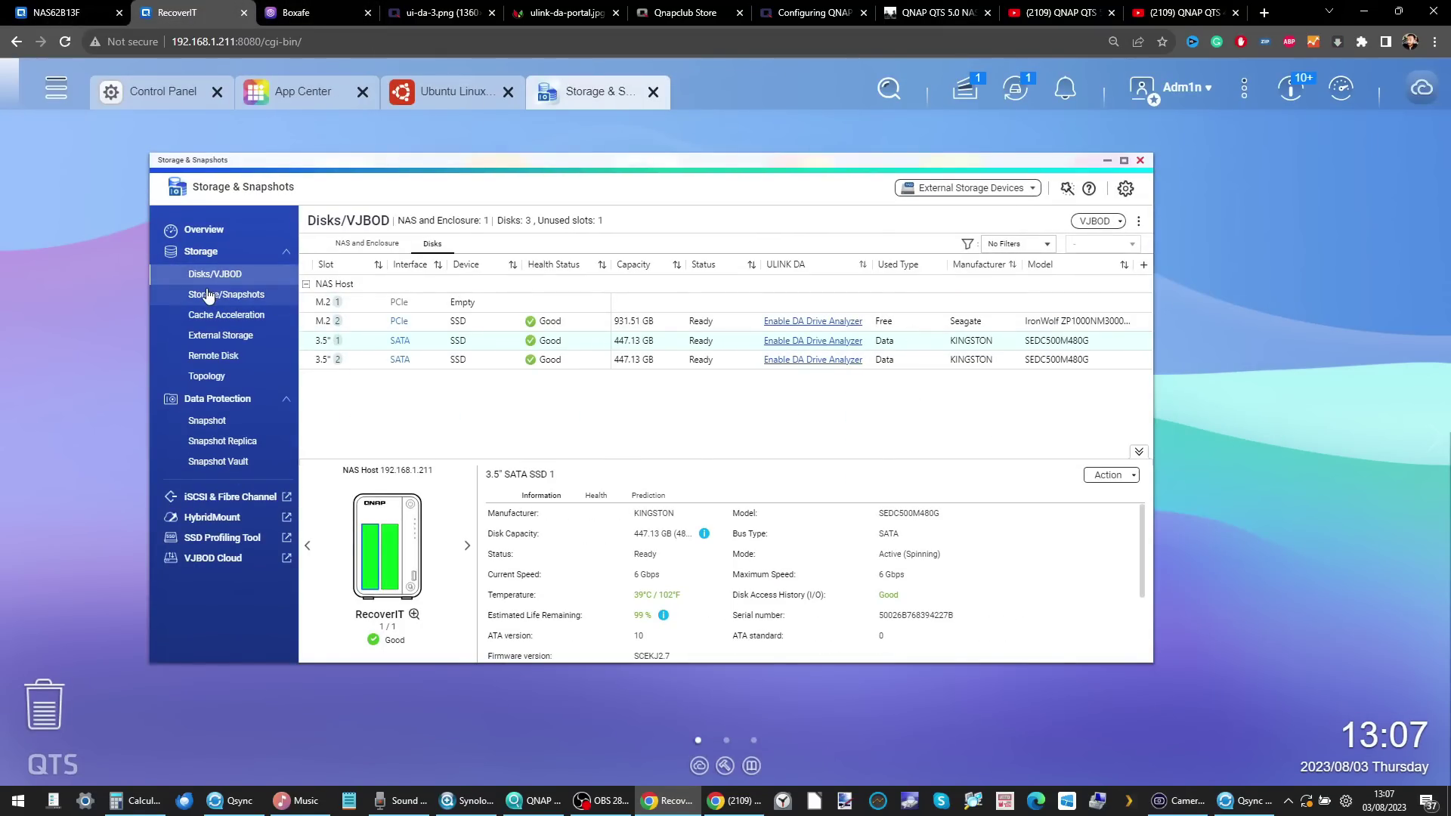
click(897, 220)
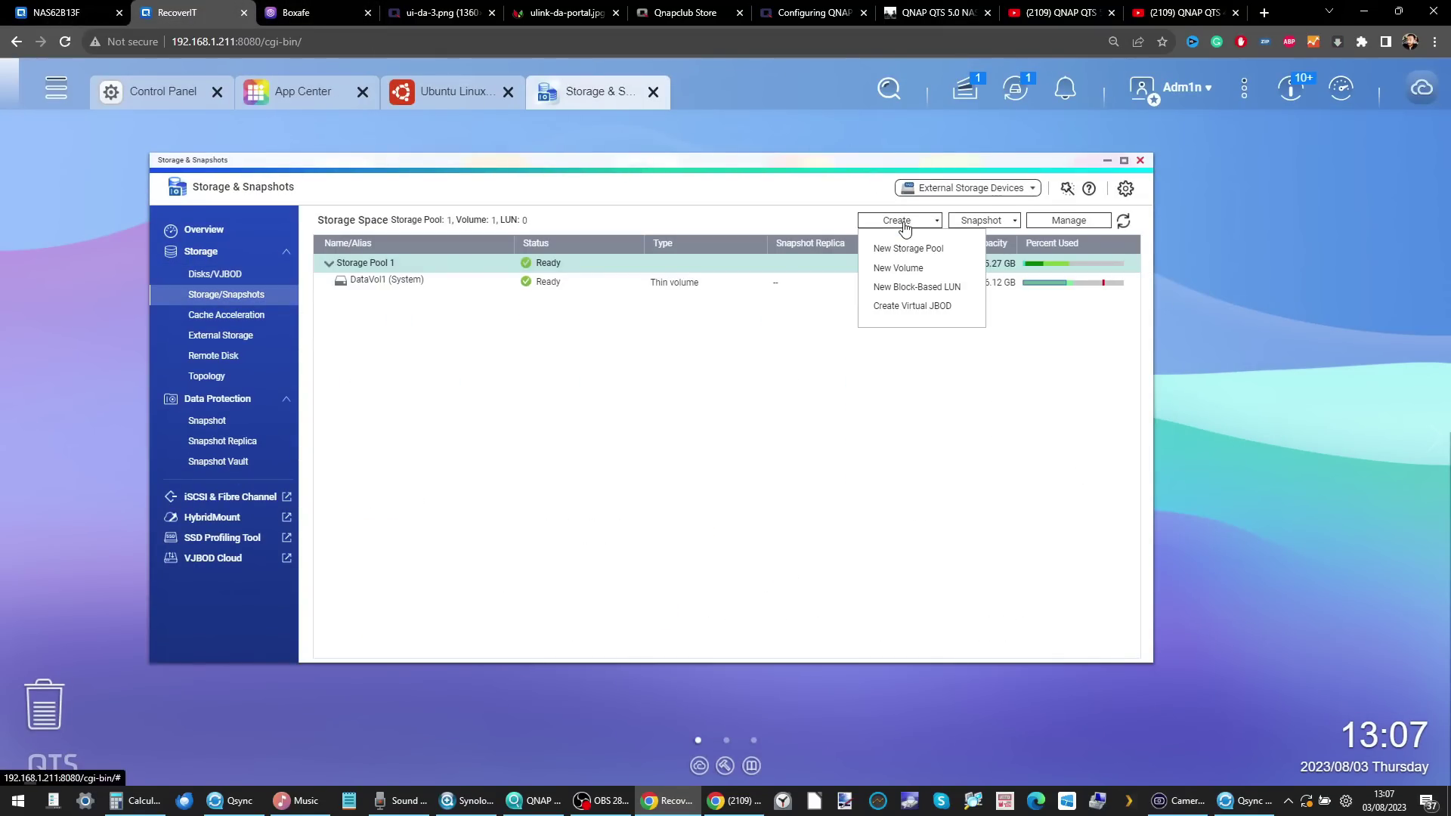
click(884, 268)
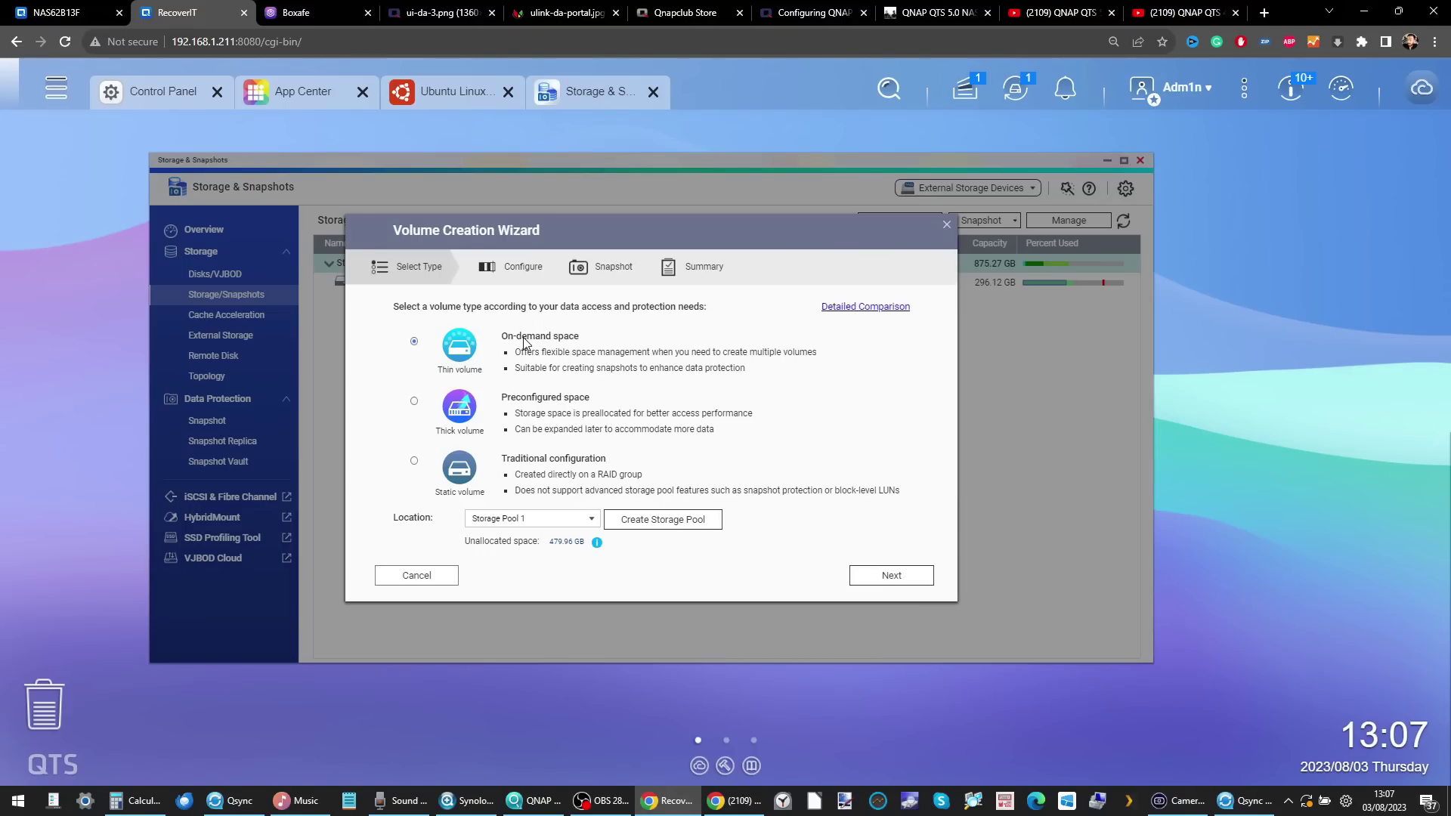
click(869, 570)
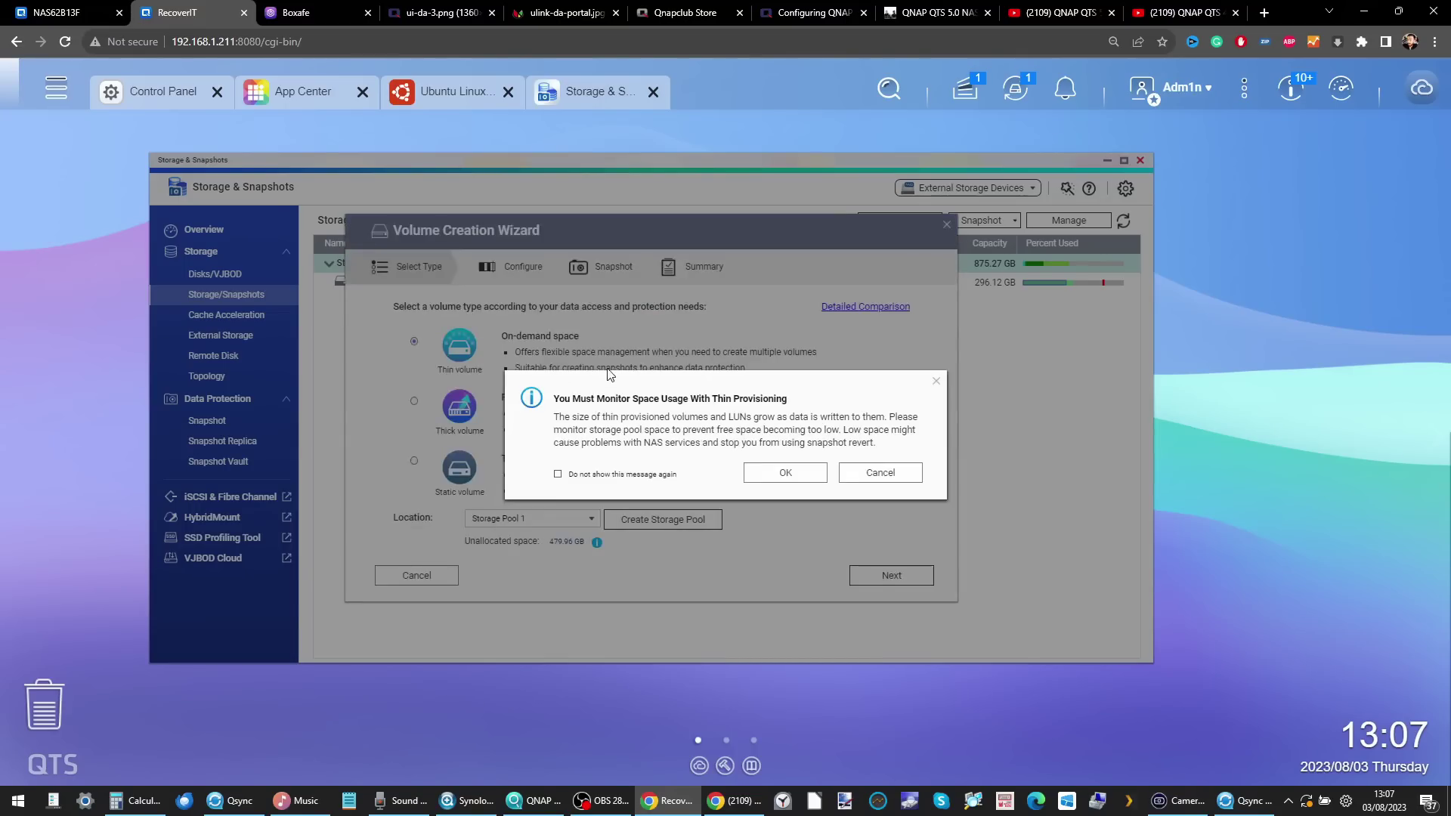
click(786, 472)
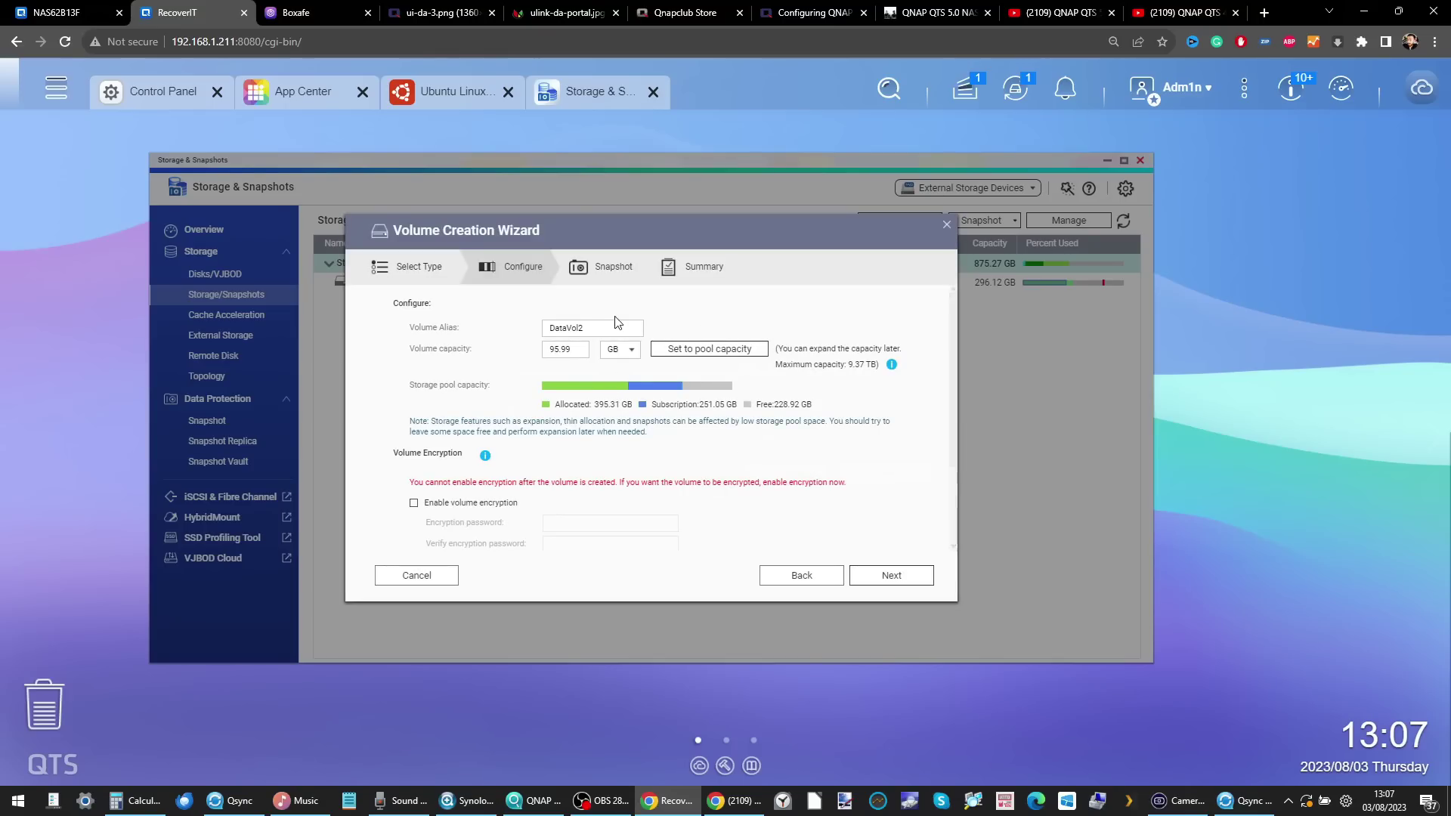
- Try volume encryption and 16K bytes per inode for the new volume, look at its snapshot options and abandon the wizard
scroll(623, 314, down, 1)
scroll(623, 314, down, 1)
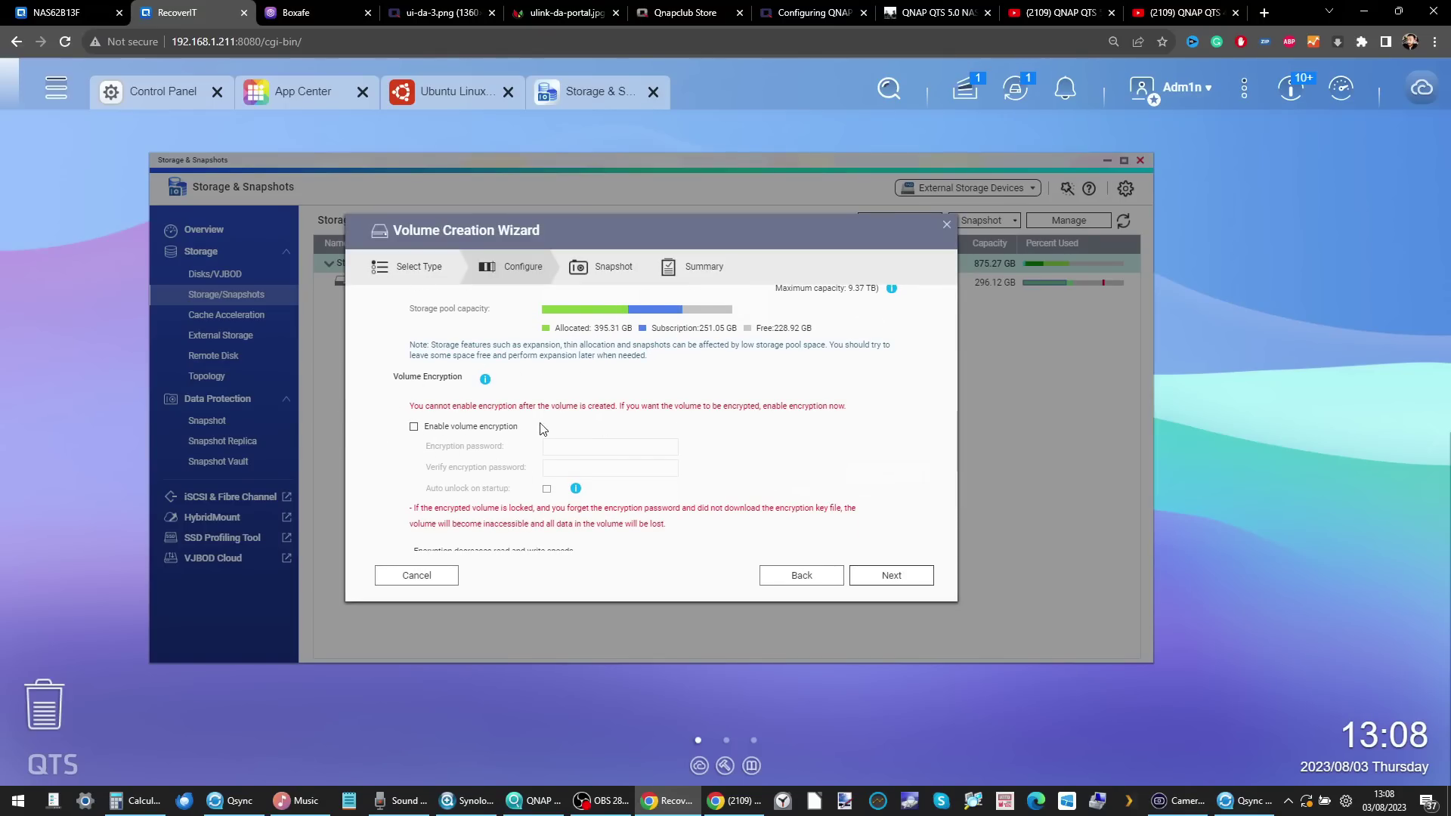
scroll(508, 355, down, 1)
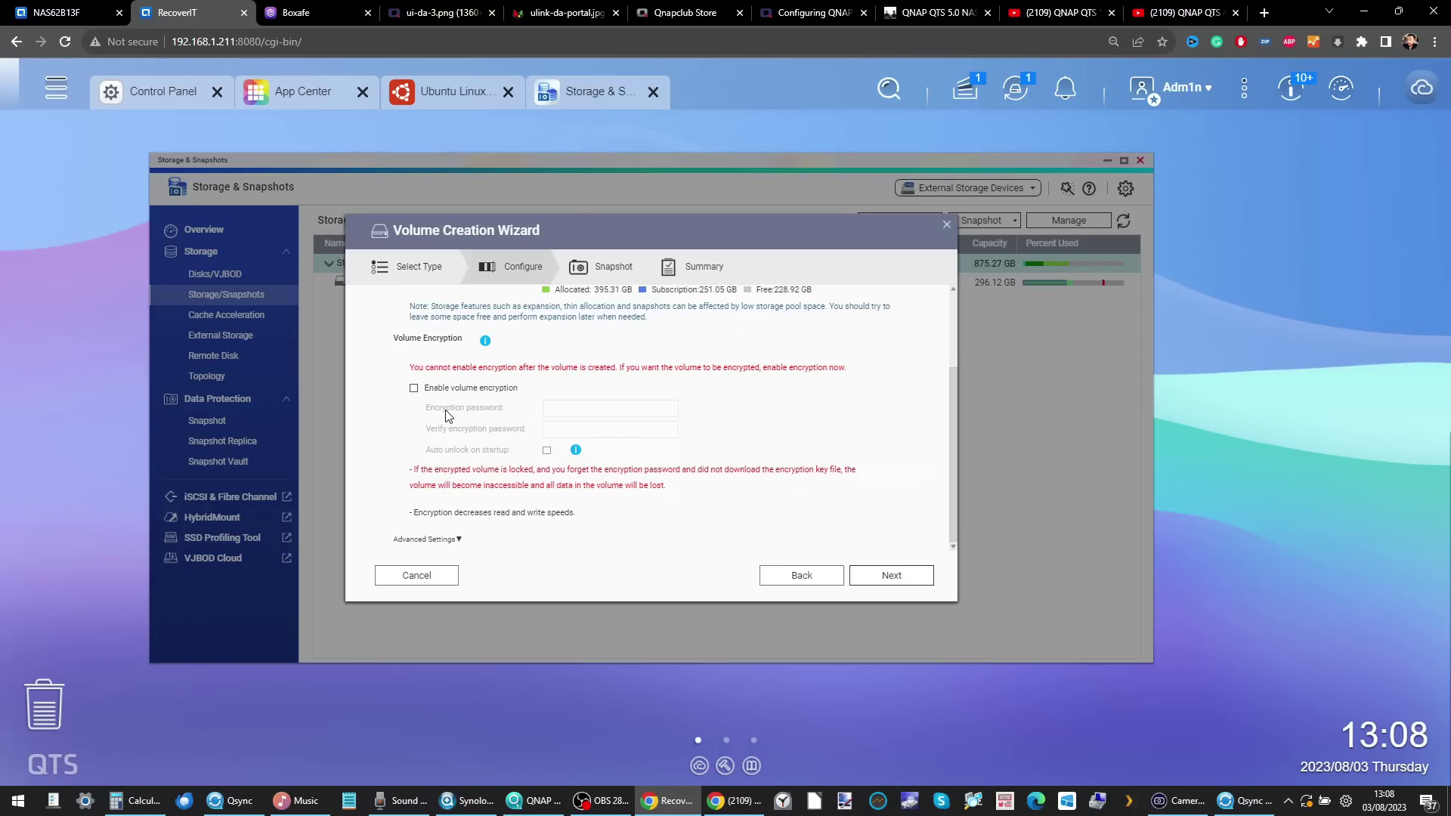
click(414, 388)
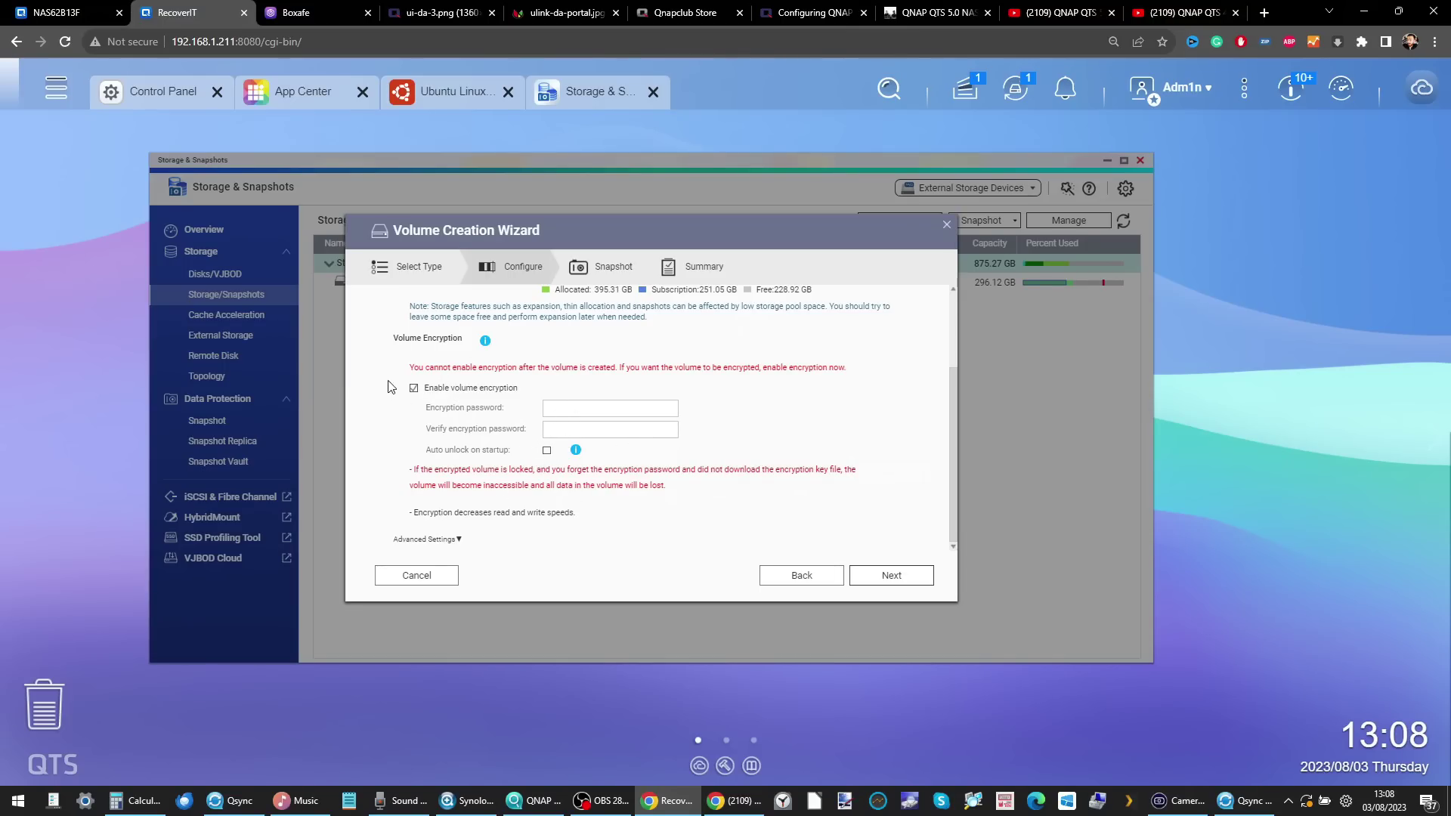
click(448, 542)
scroll(556, 461, down, 3)
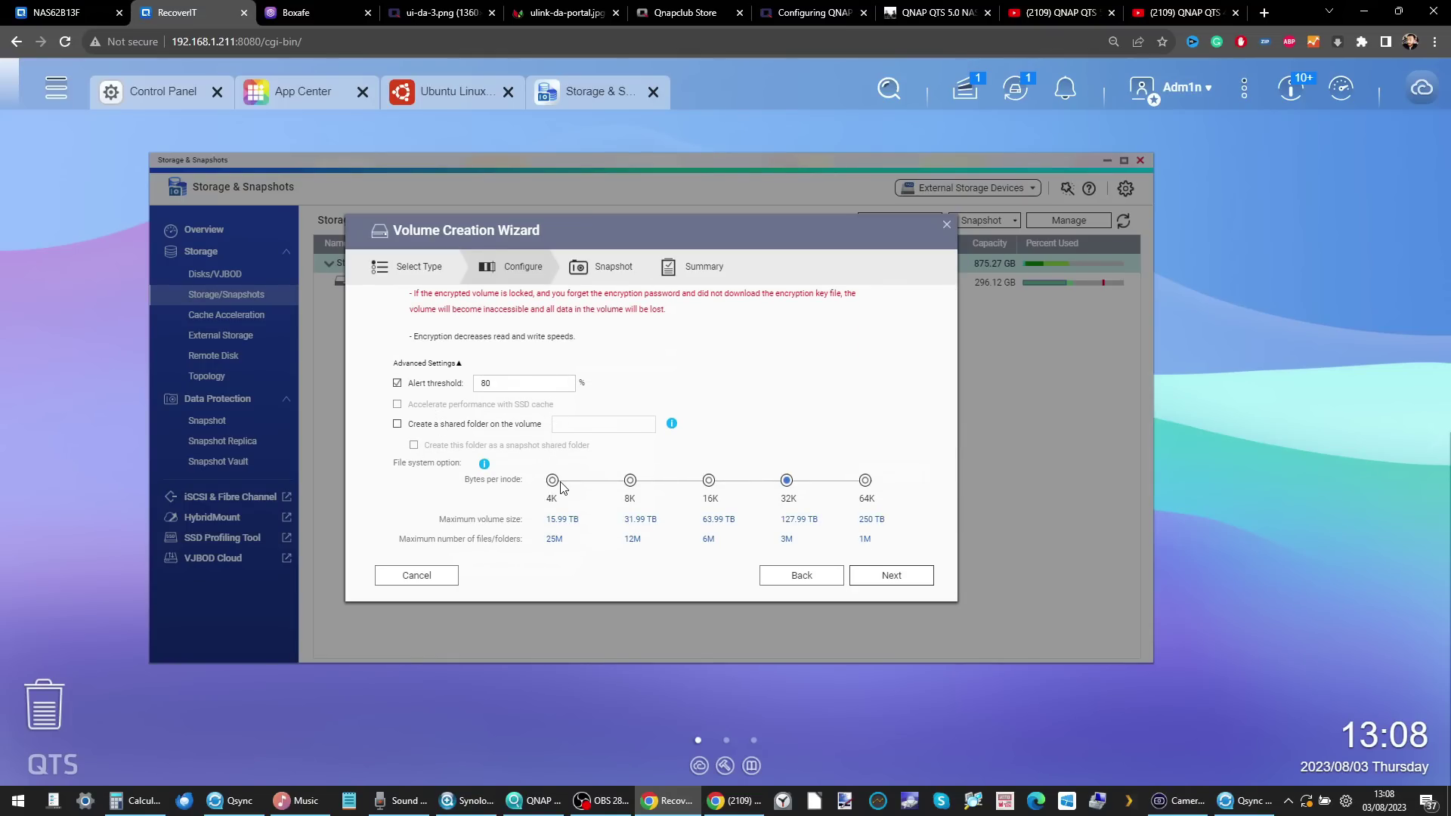
click(709, 481)
scroll(604, 340, up, 4)
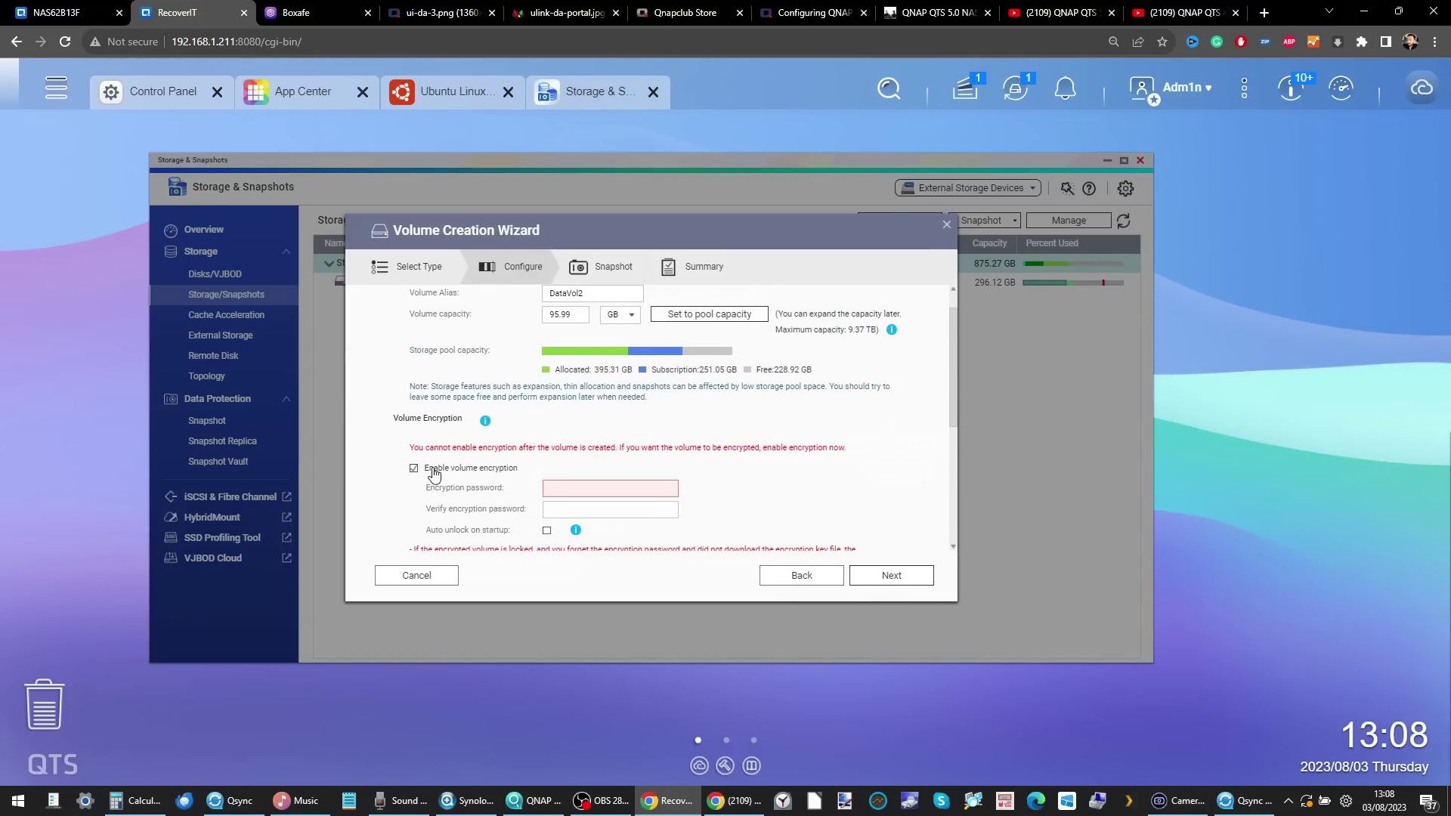
click(891, 576)
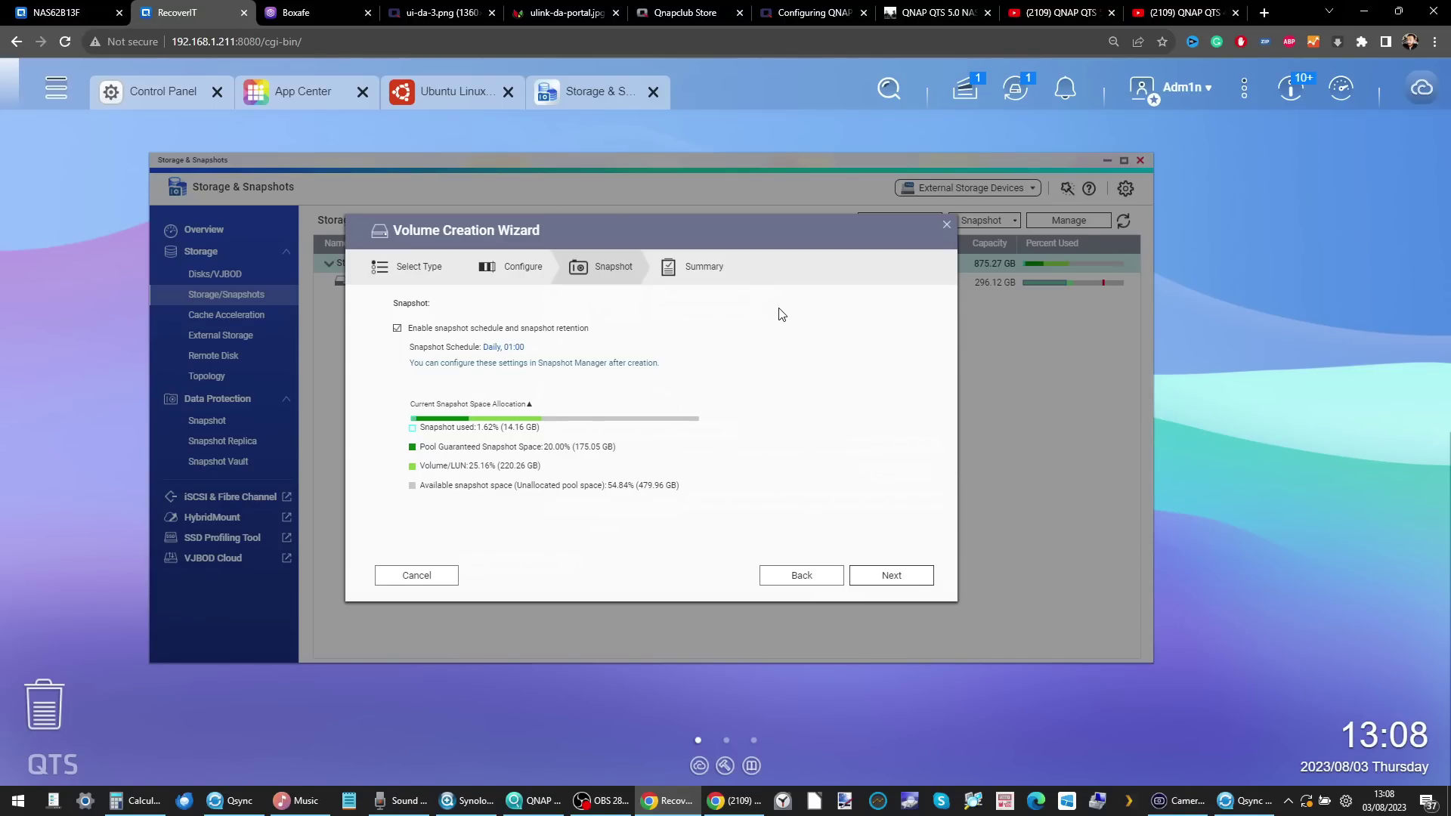
click(947, 225)
- Review the shared folder creation form and its encryption options in the QTS Control Panel, cancel it and close Control Panel
key(ctrl+shift+Tab)
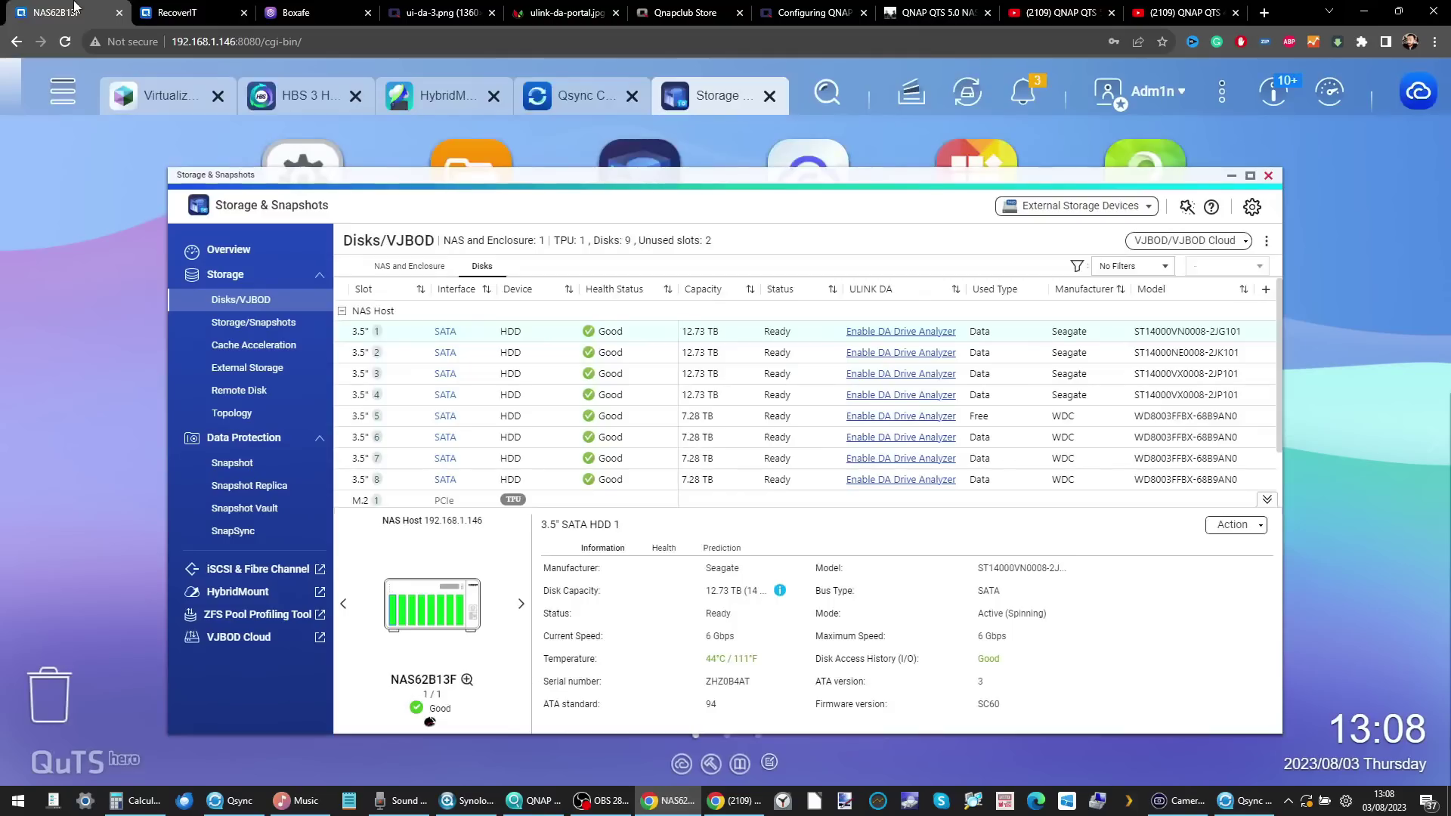
click(210, 9)
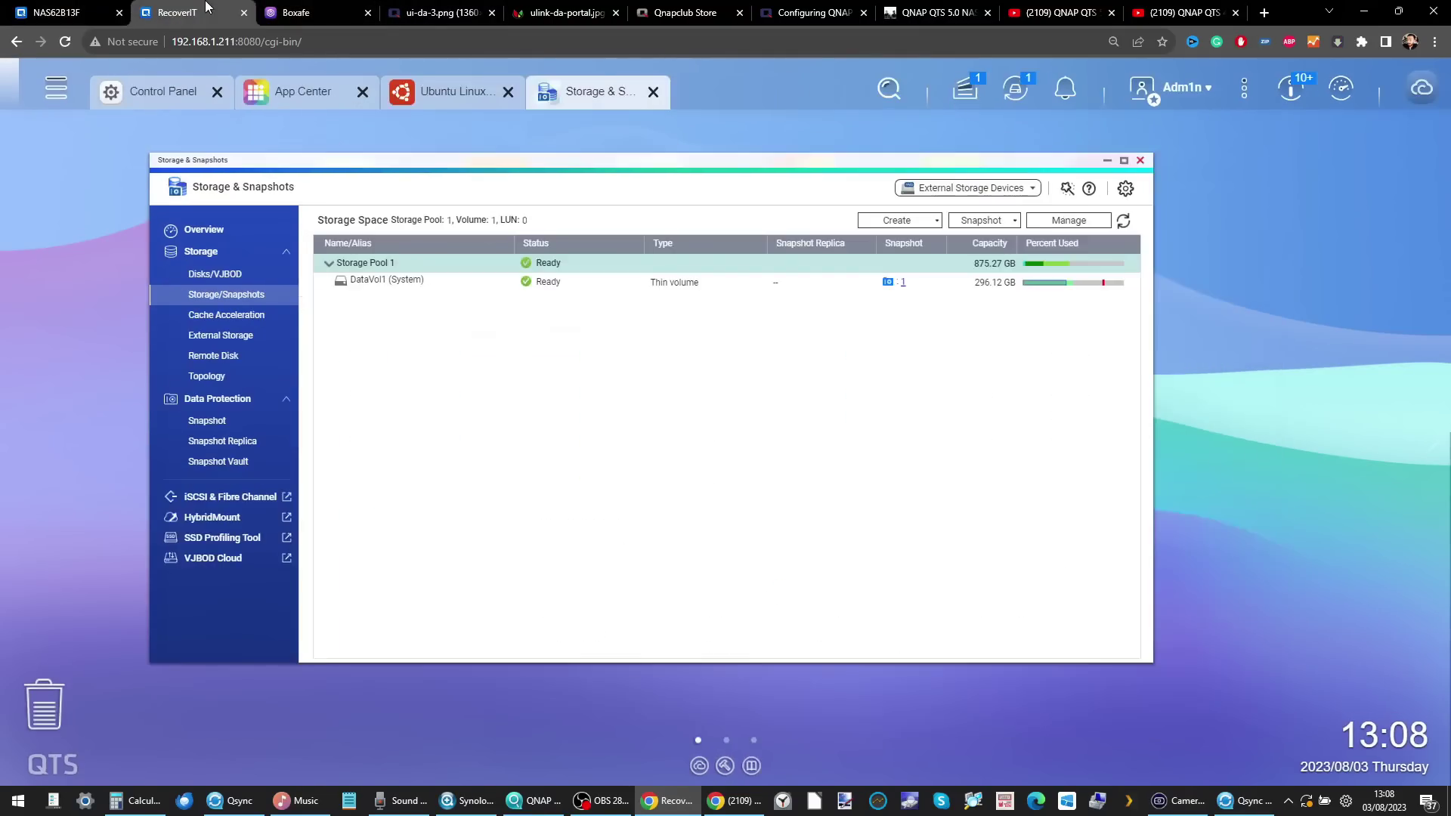
click(185, 91)
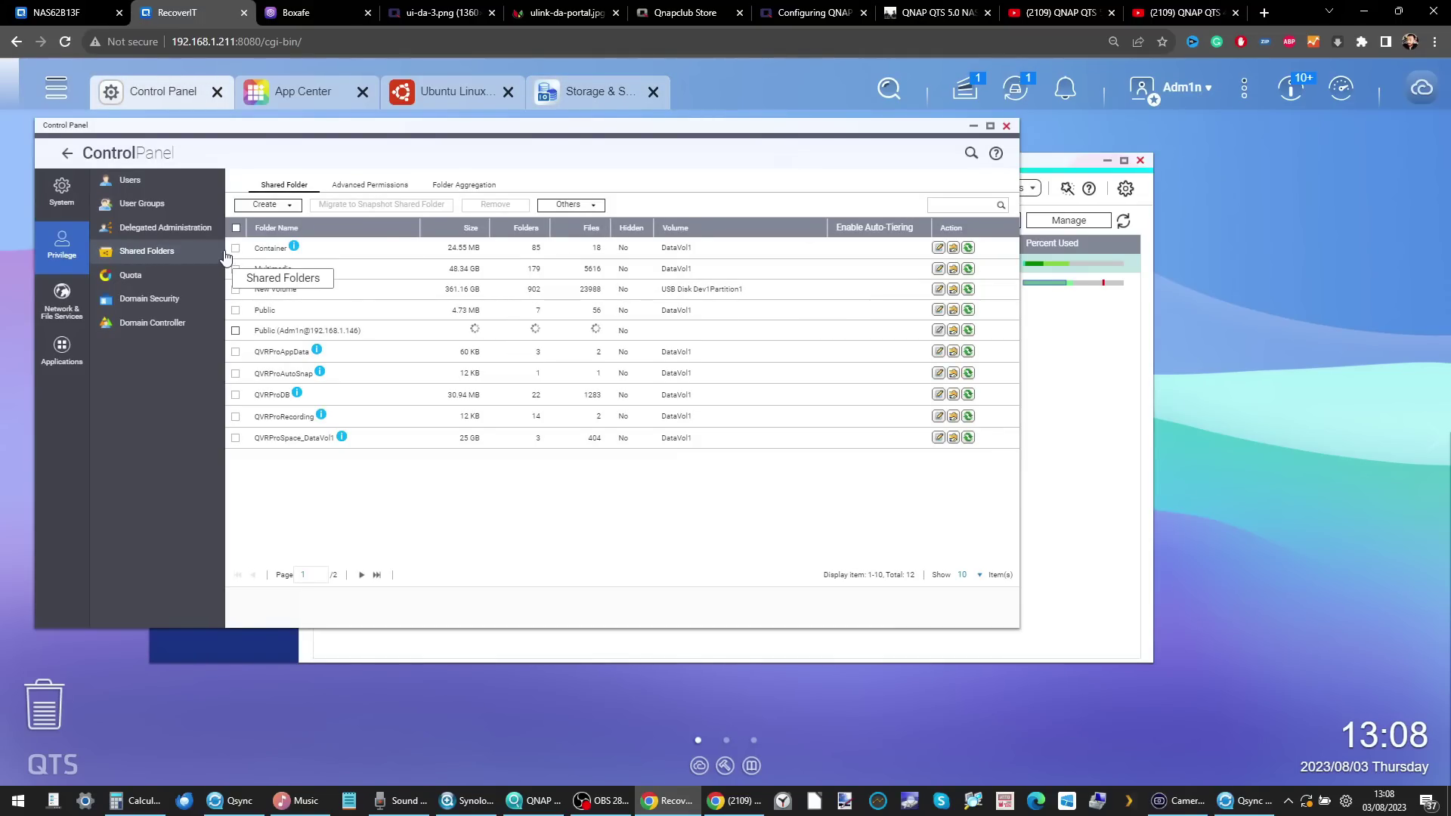
click(281, 206)
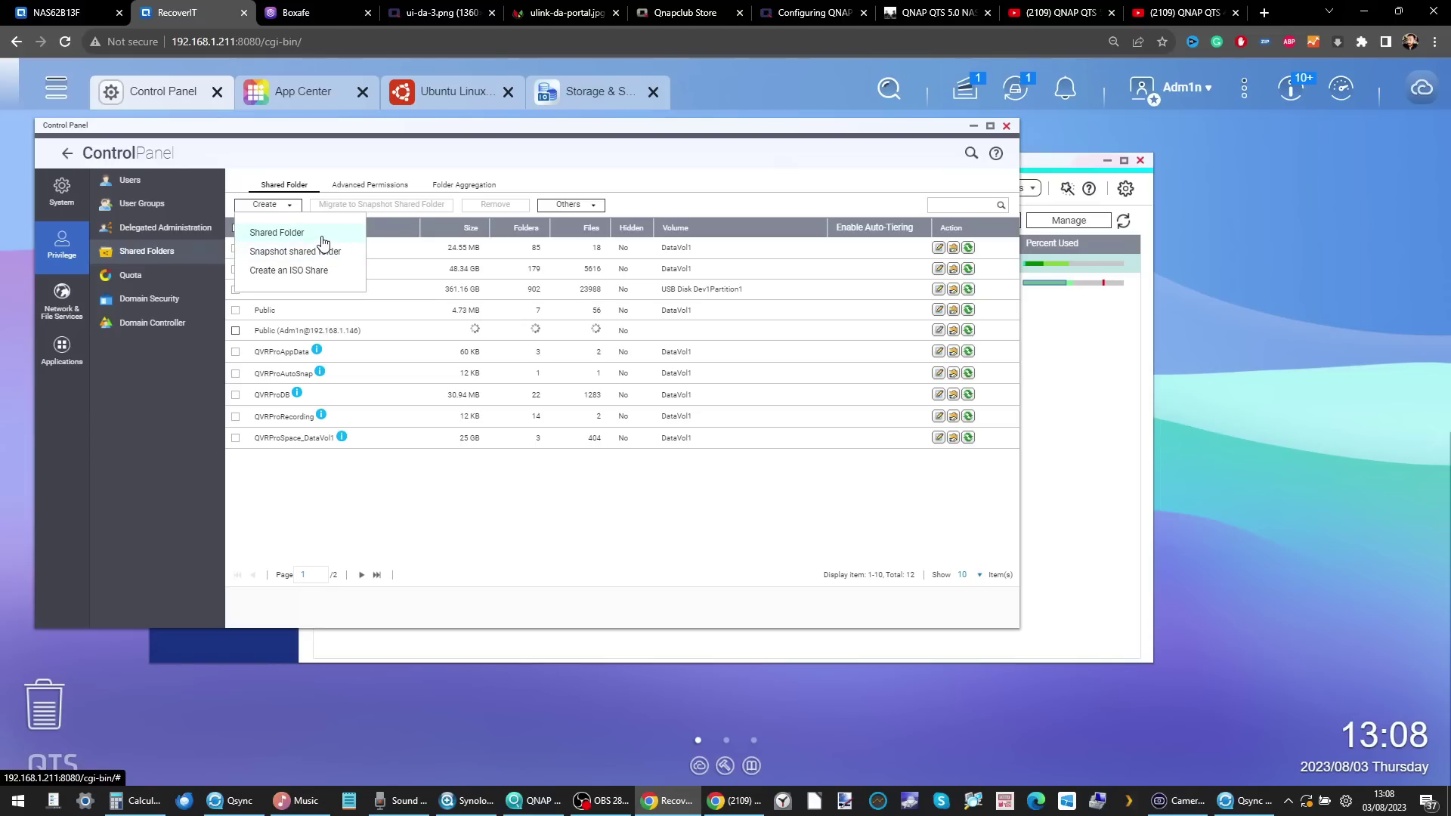
click(276, 233)
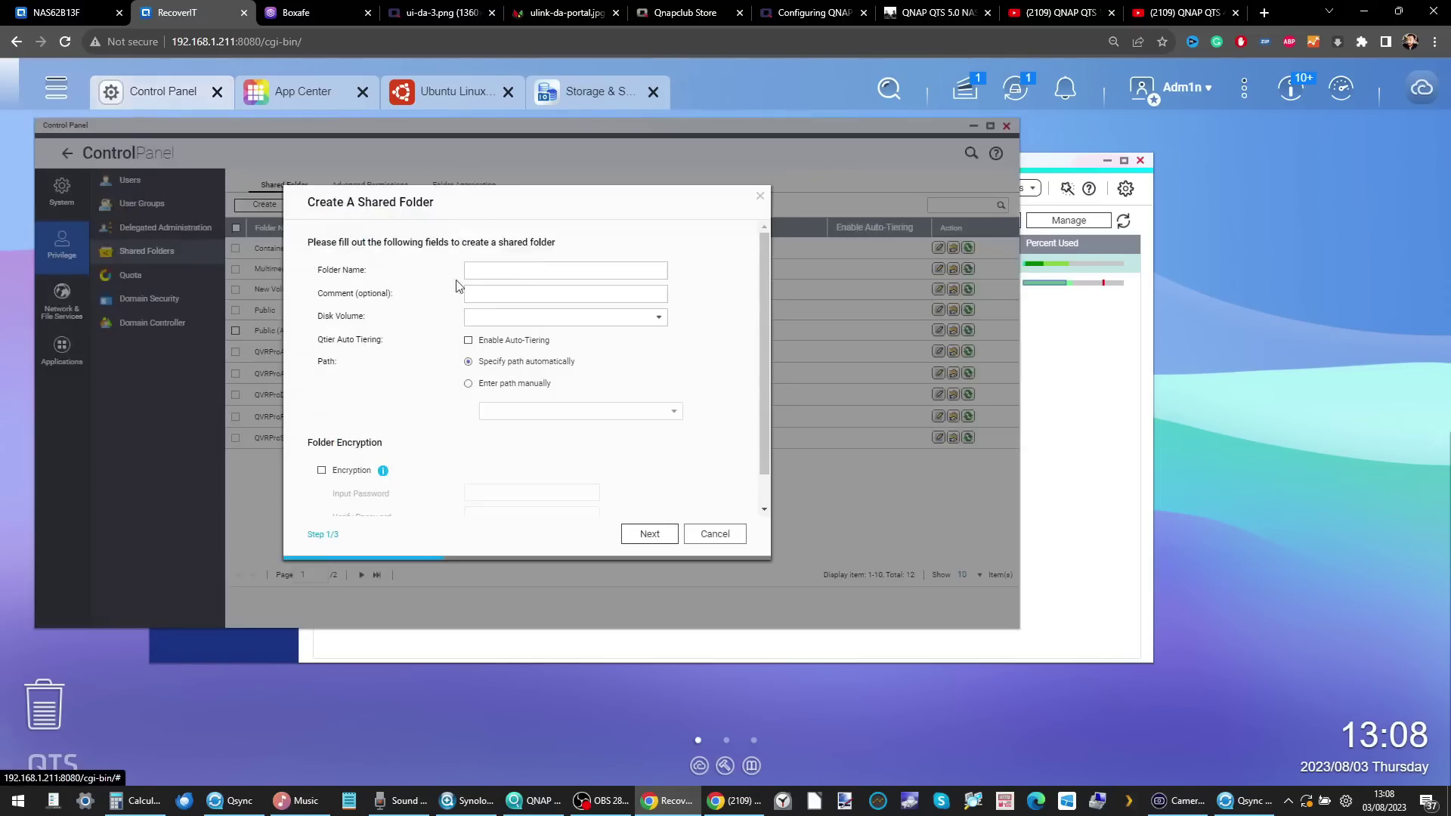
scroll(511, 296, down, 1)
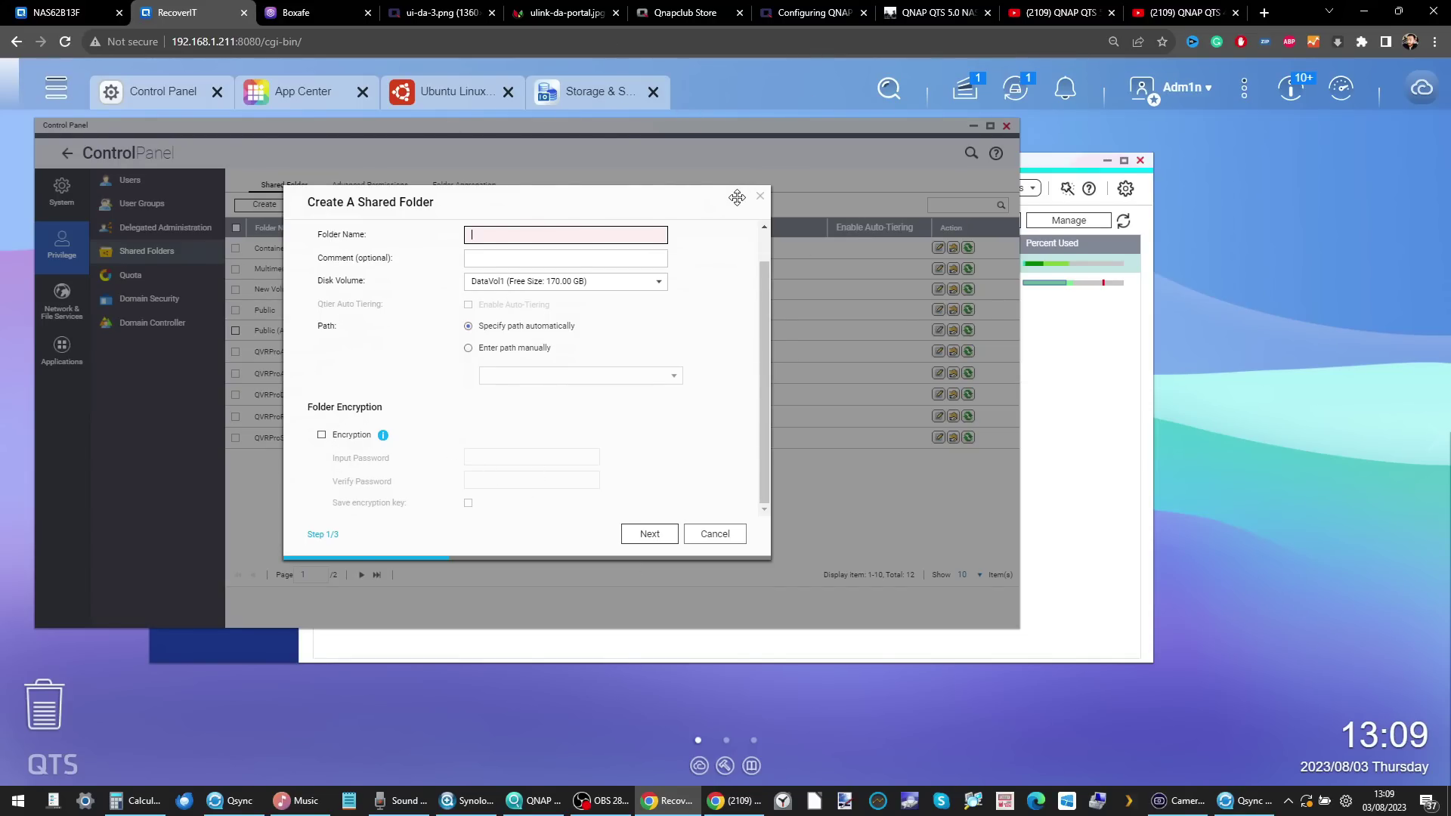
click(760, 196)
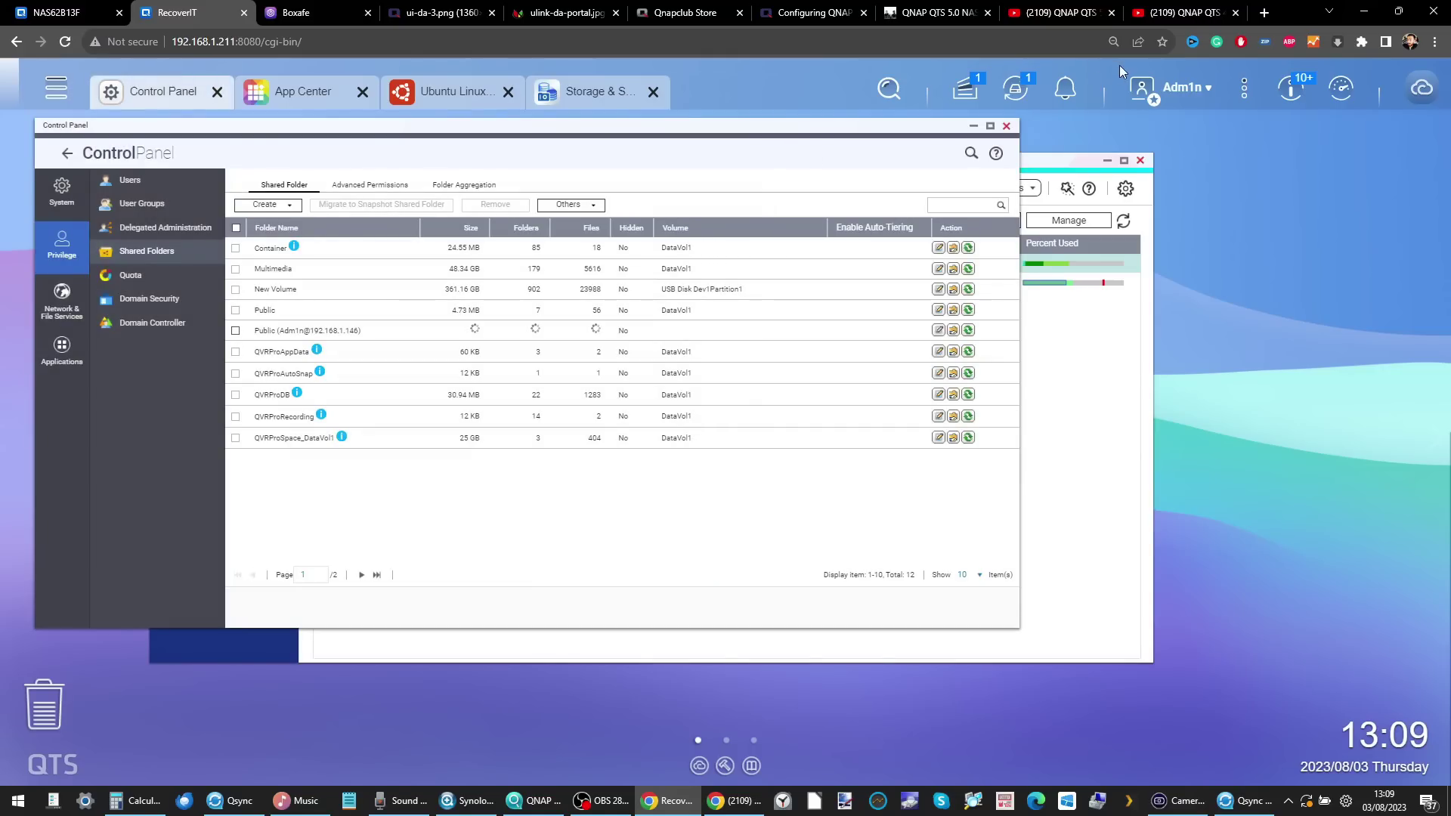
click(1007, 126)
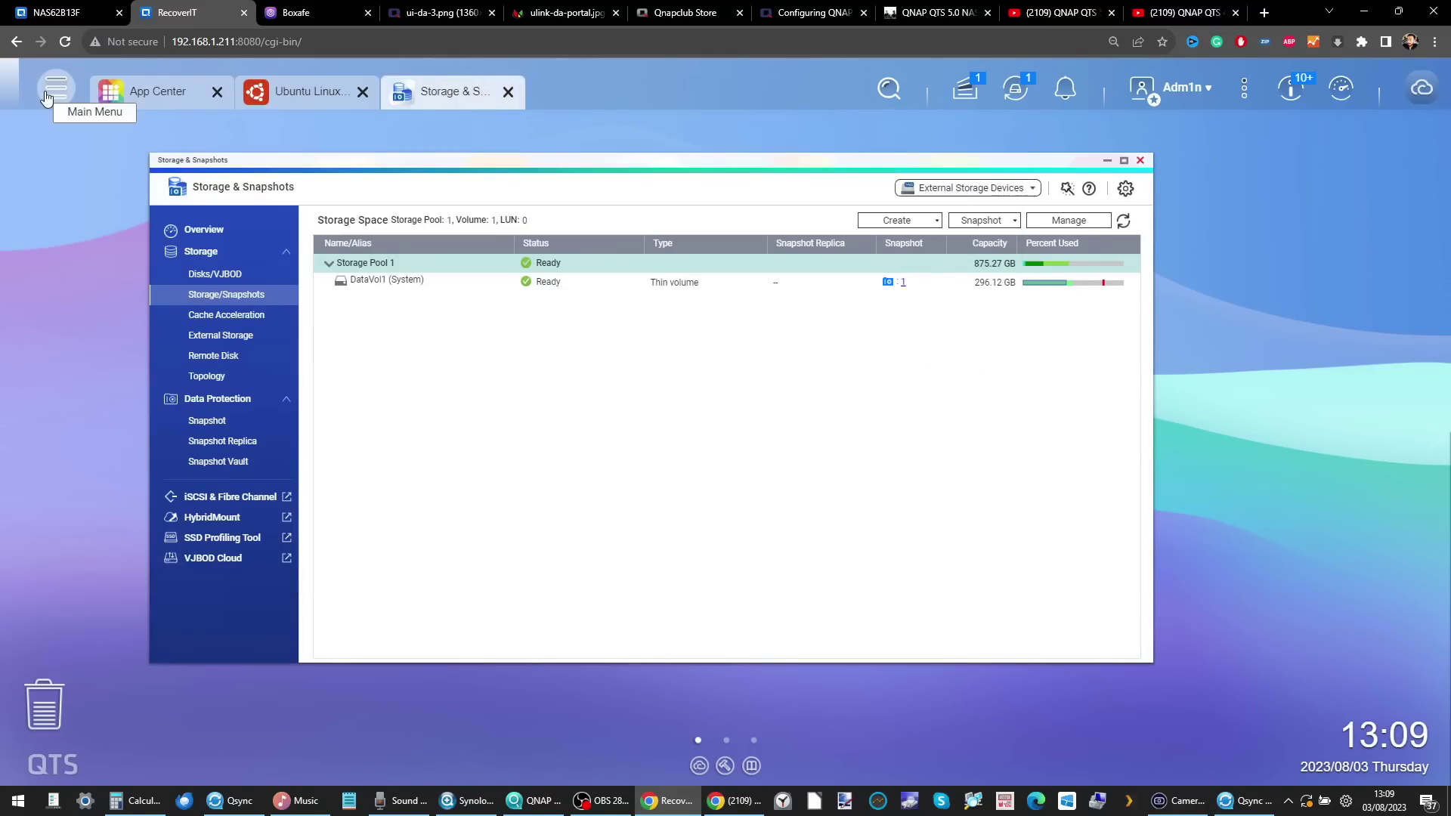
- Search QTS for SNAP, bring up Storage & Snapshots and look through its Snapshot and Snapshot Vault pages
click(889, 89)
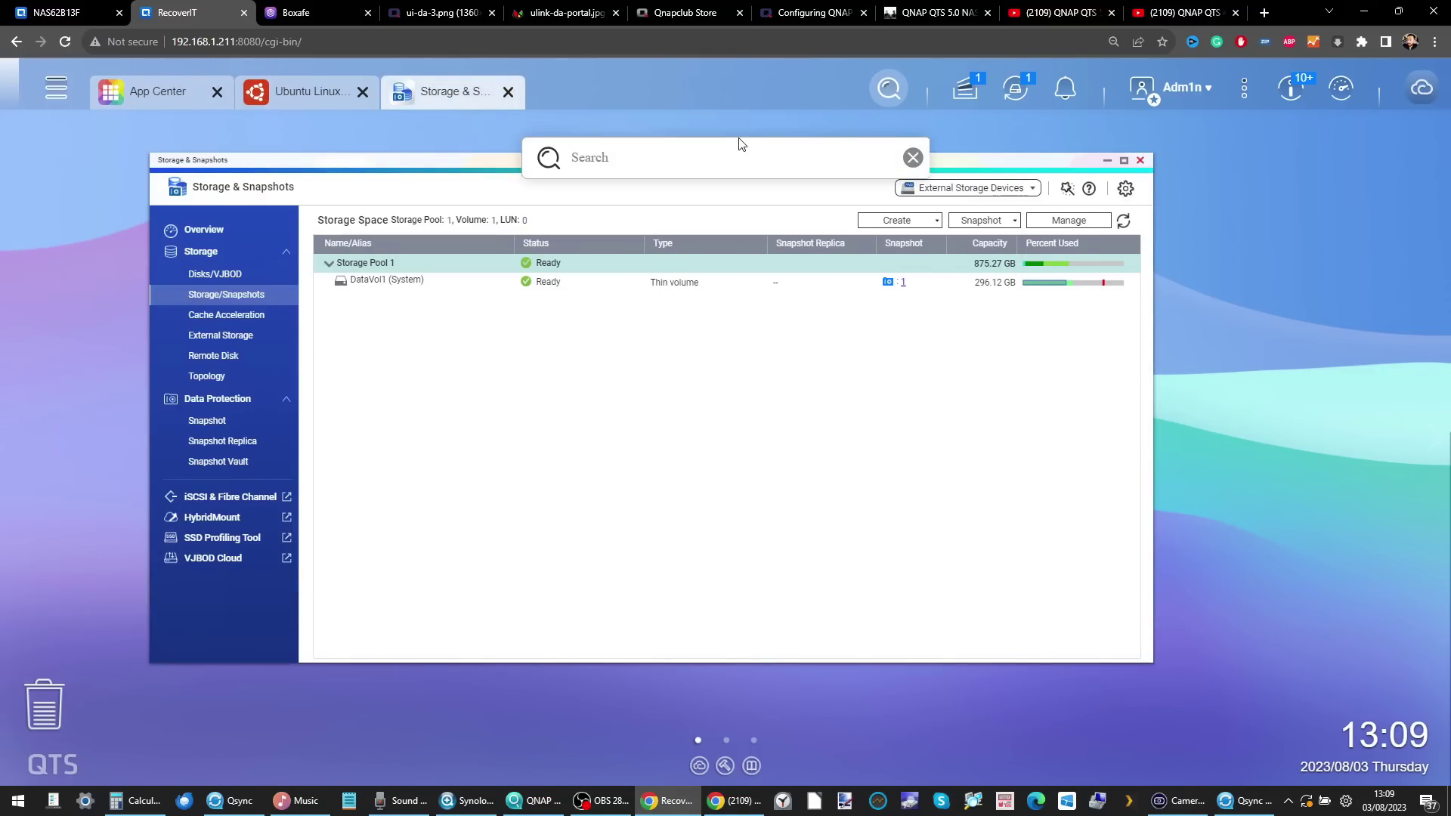
text(SNAP)
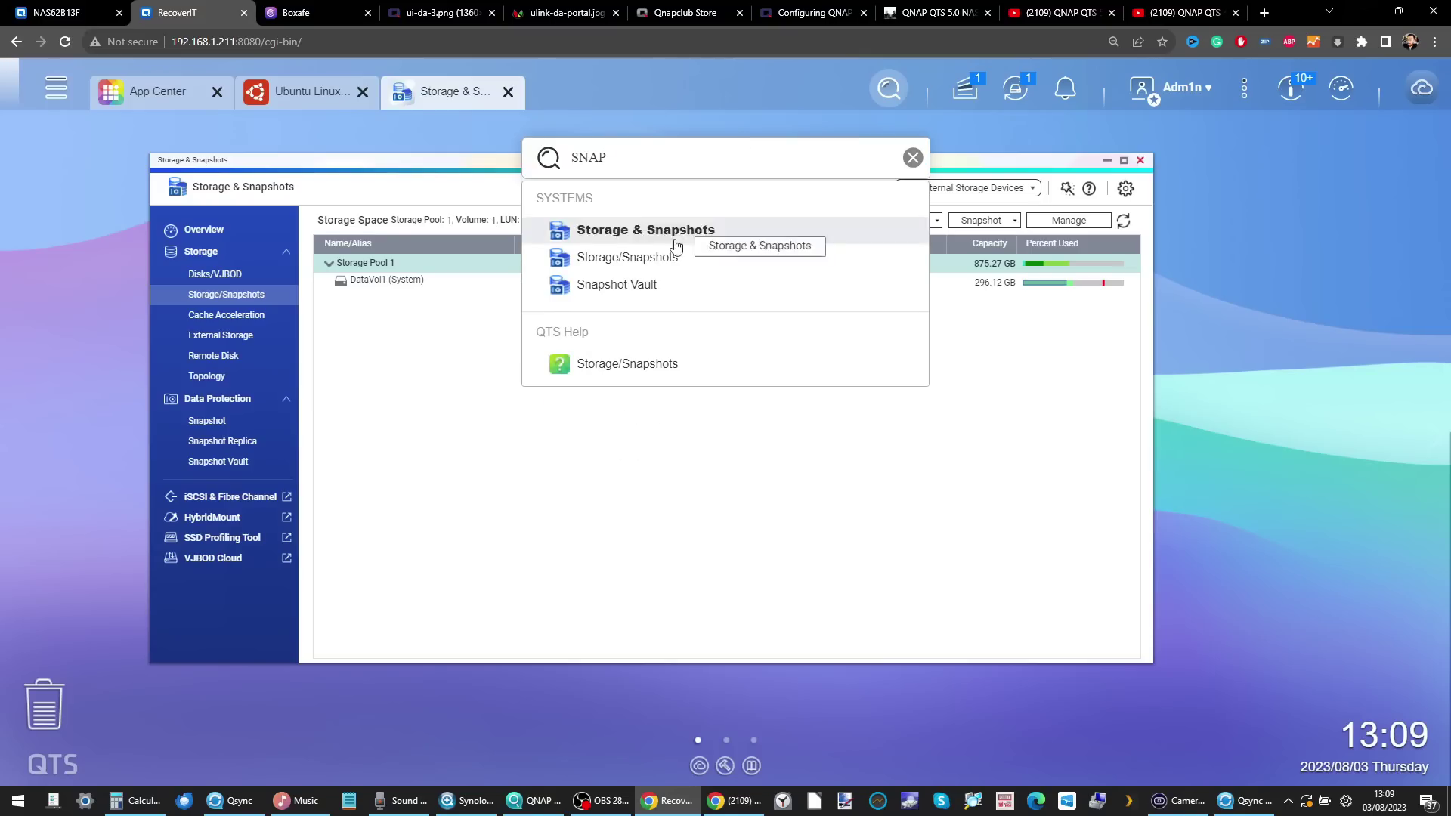
click(675, 246)
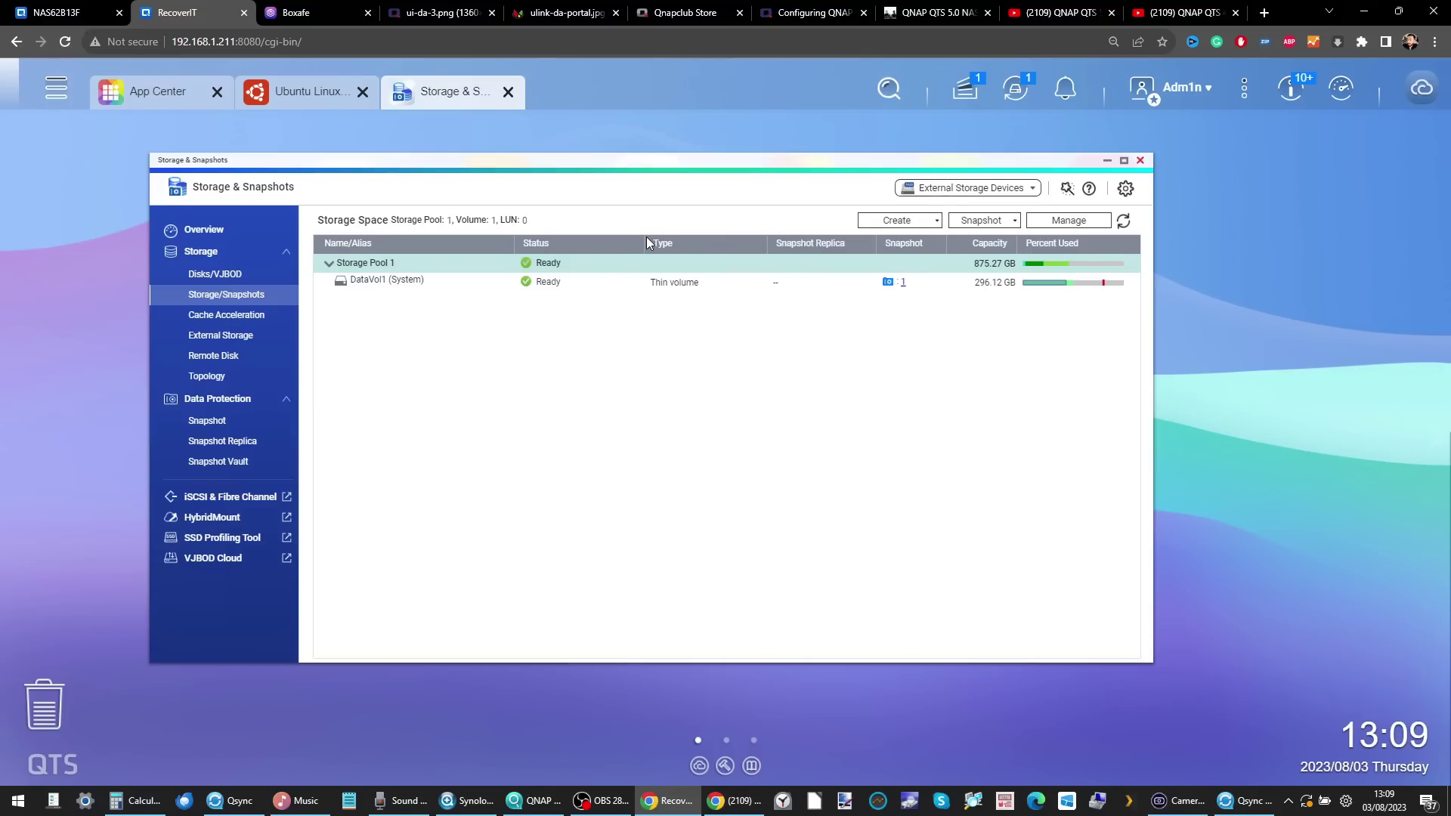
click(208, 424)
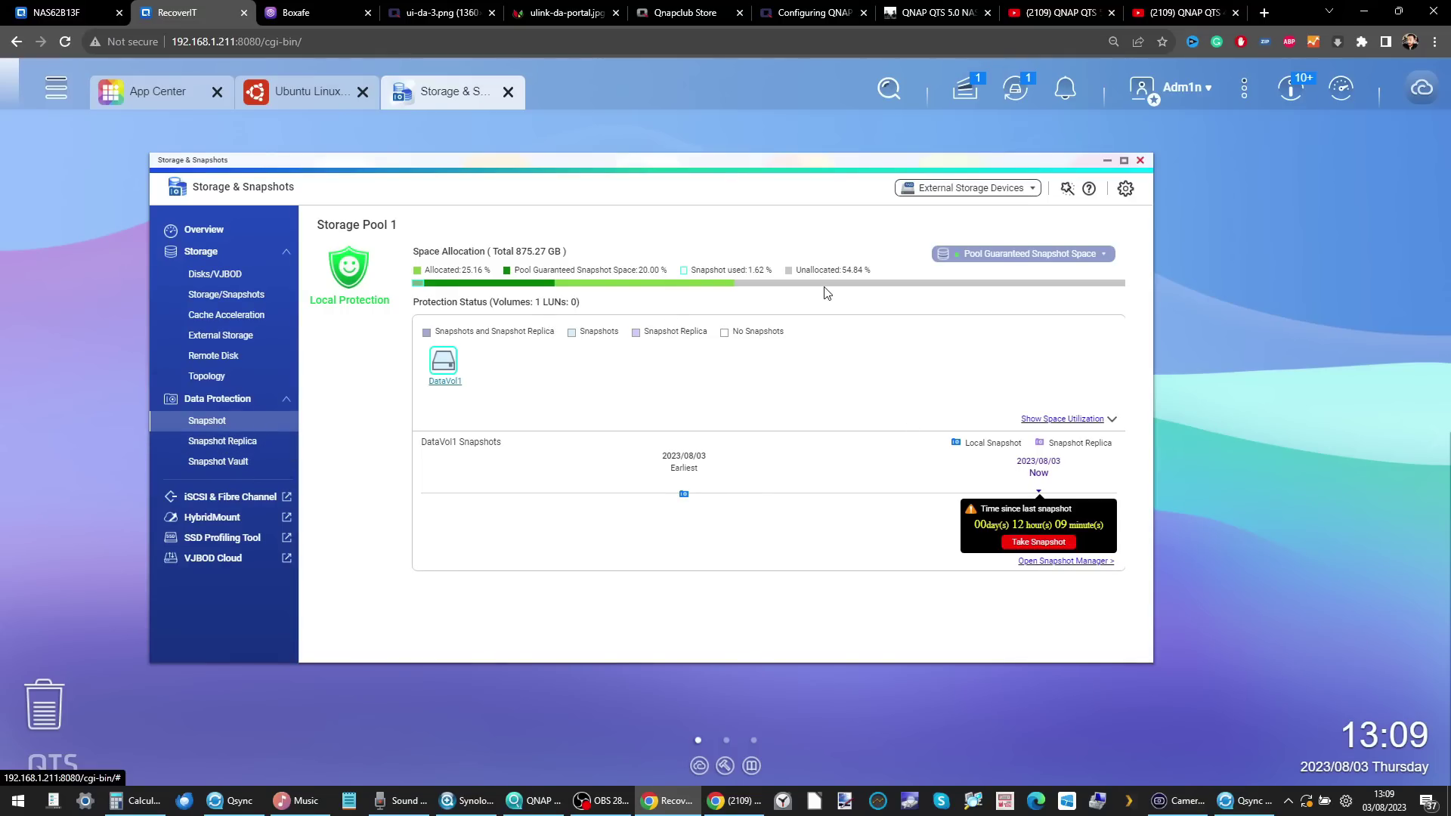
click(233, 467)
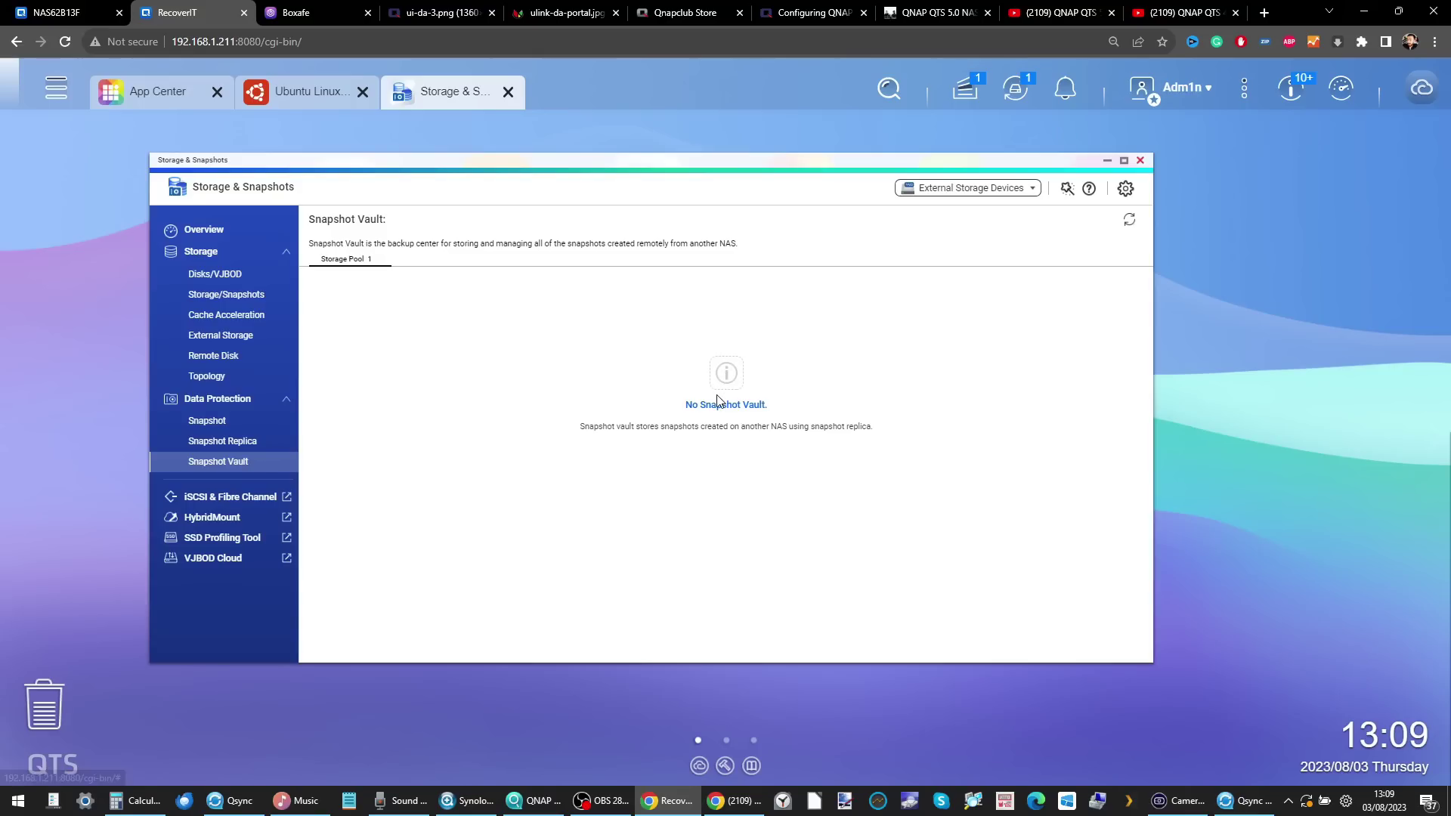
click(214, 421)
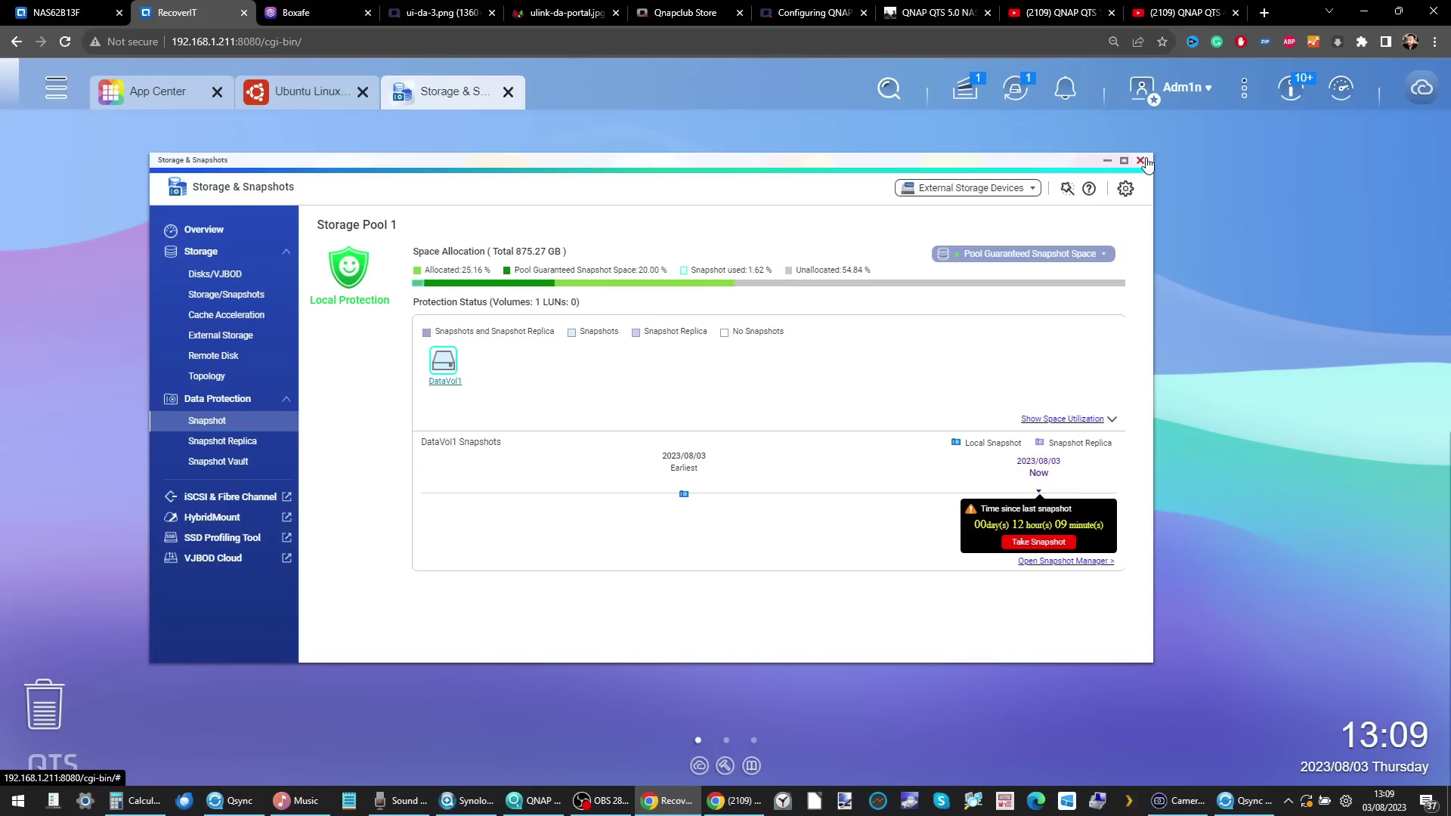
- Open the Disks/VJBOD page and examine the Predictive Migration options in the global Disk / Device settings
click(214, 274)
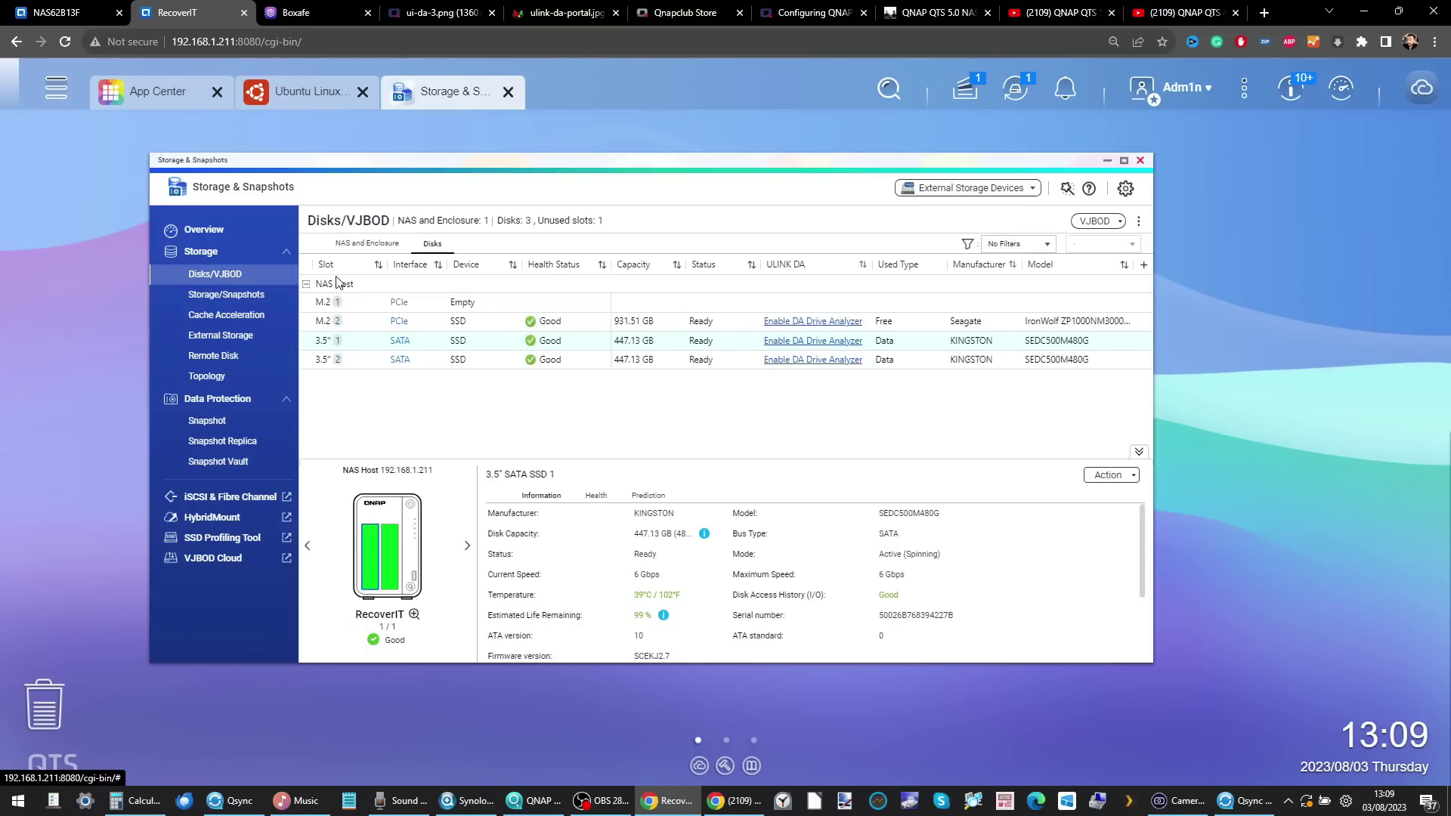
click(1125, 189)
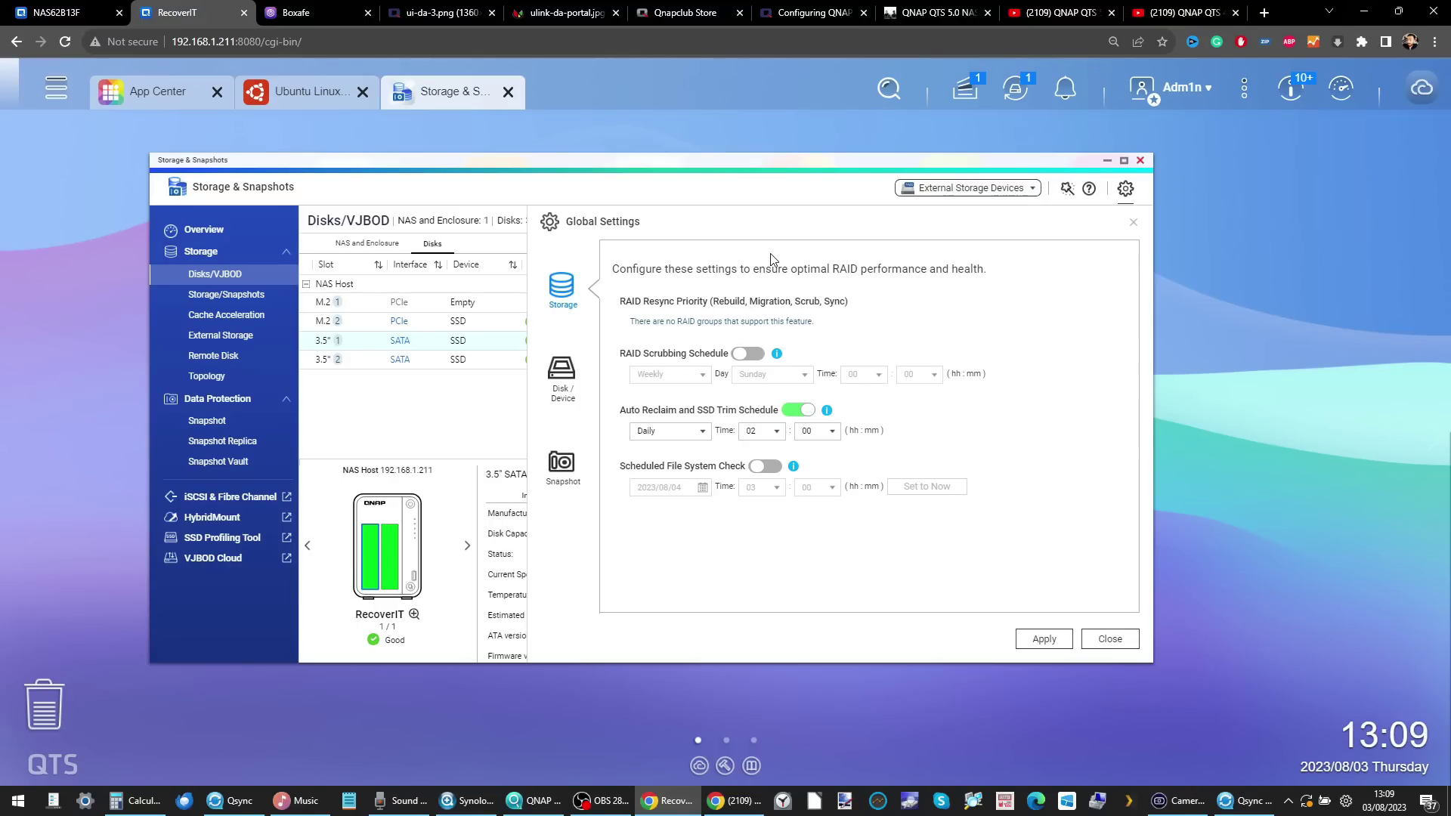
click(567, 368)
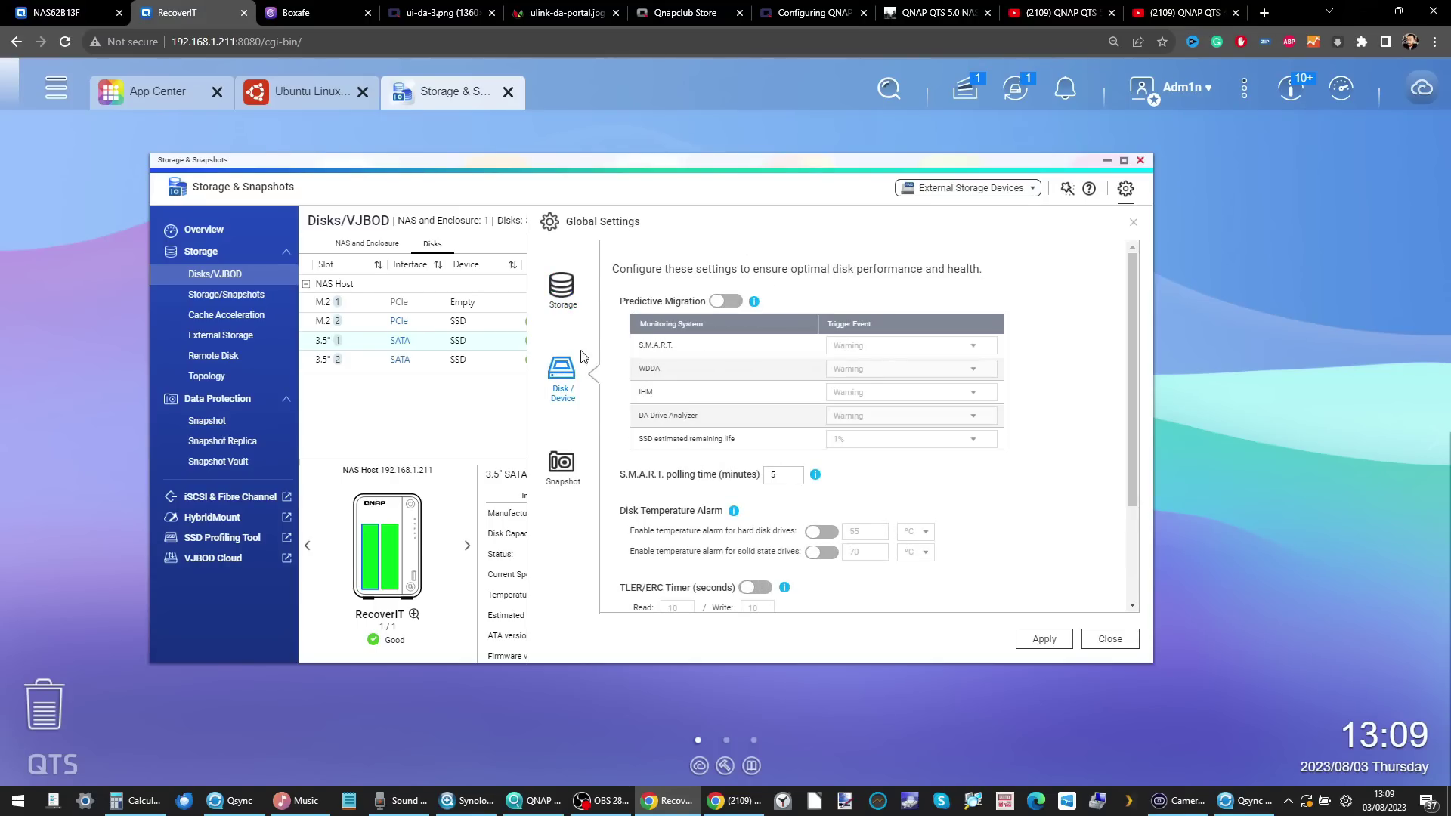
scroll(679, 316, up, 5)
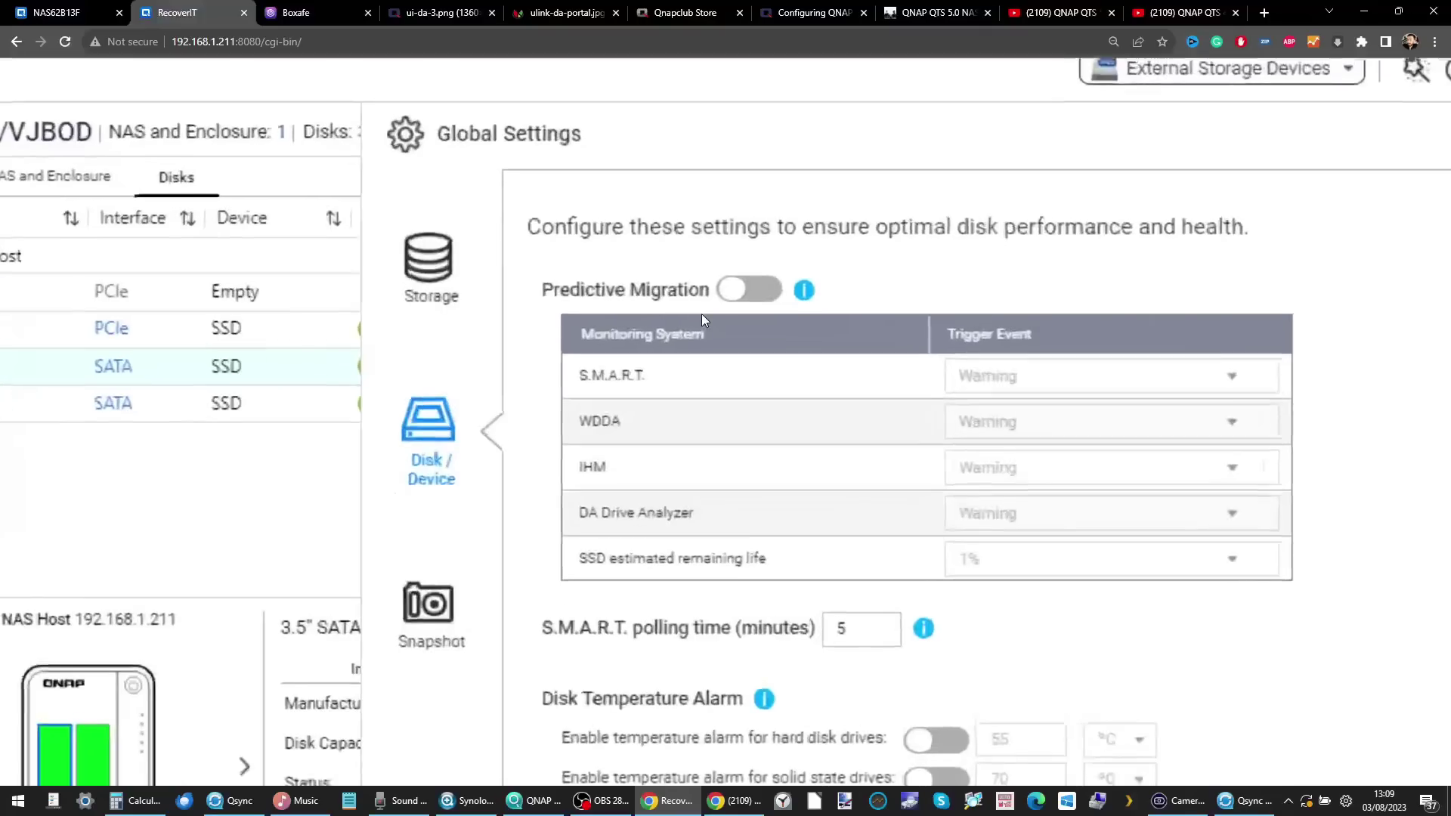
scroll(702, 314, down, 2)
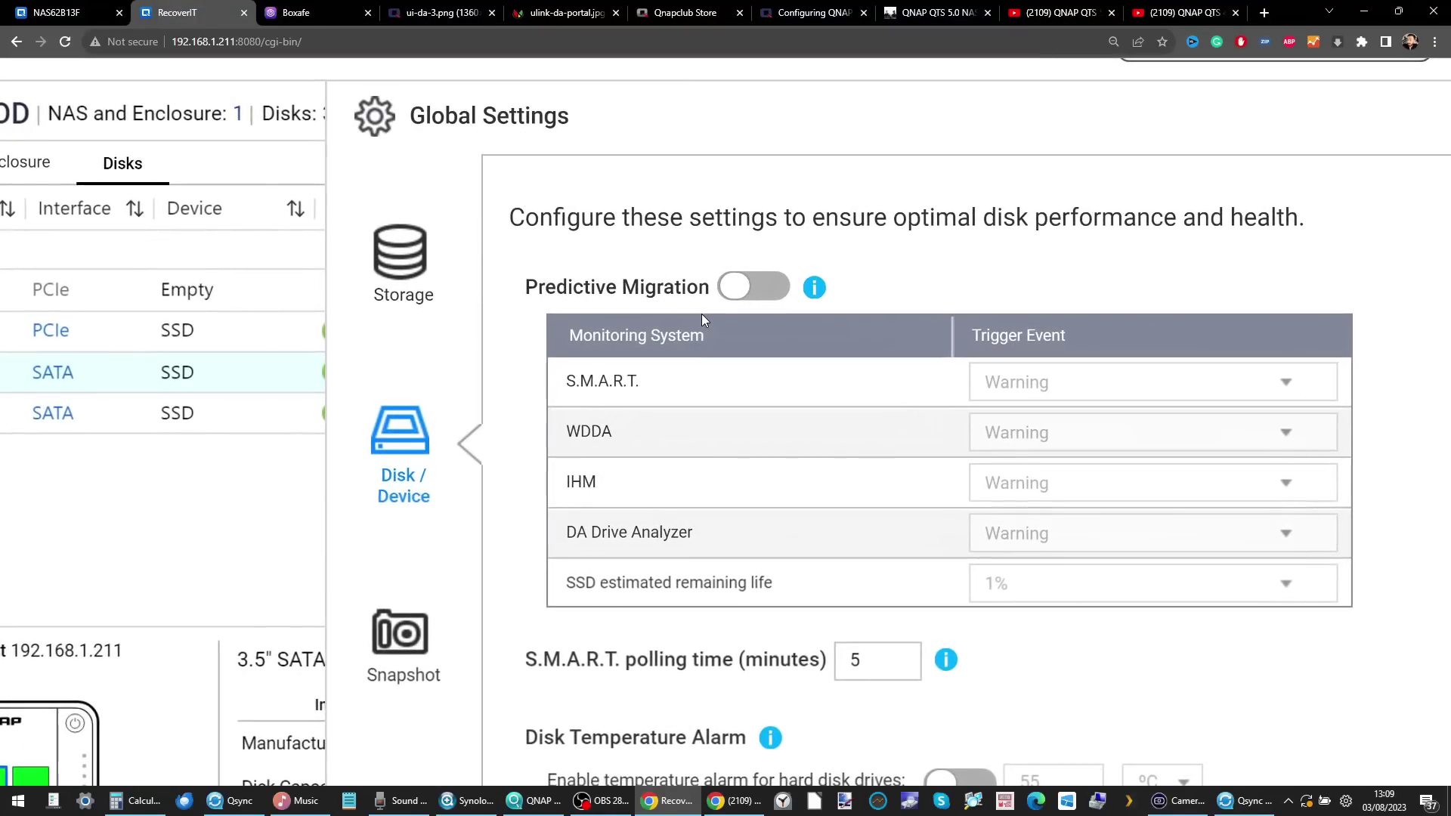
scroll(701, 314, down, 5)
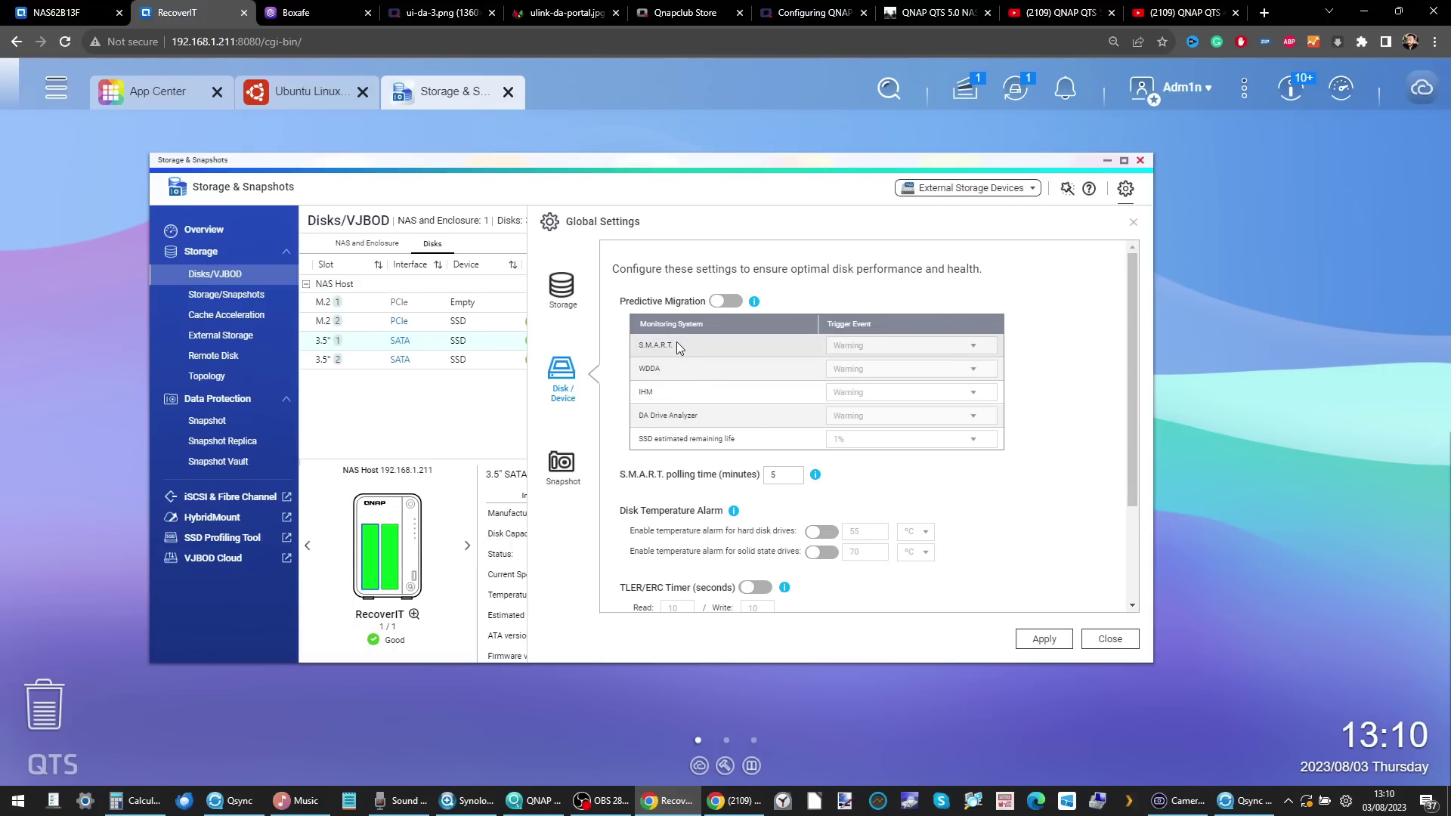
- Try turning on Predictive Migration and look at the trigger event choices for S.M.A.R.T
click(727, 301)
click(877, 345)
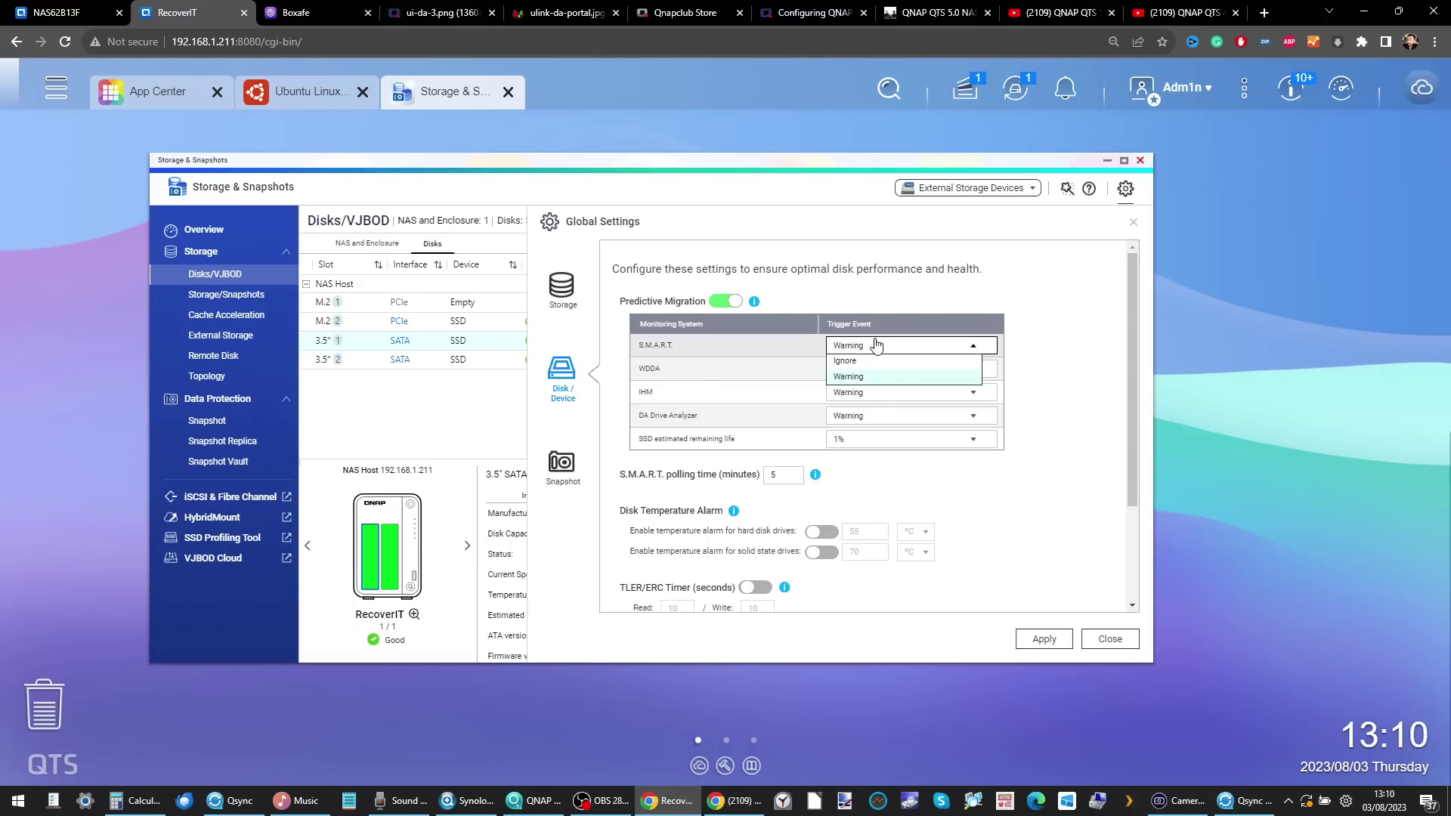
click(710, 343)
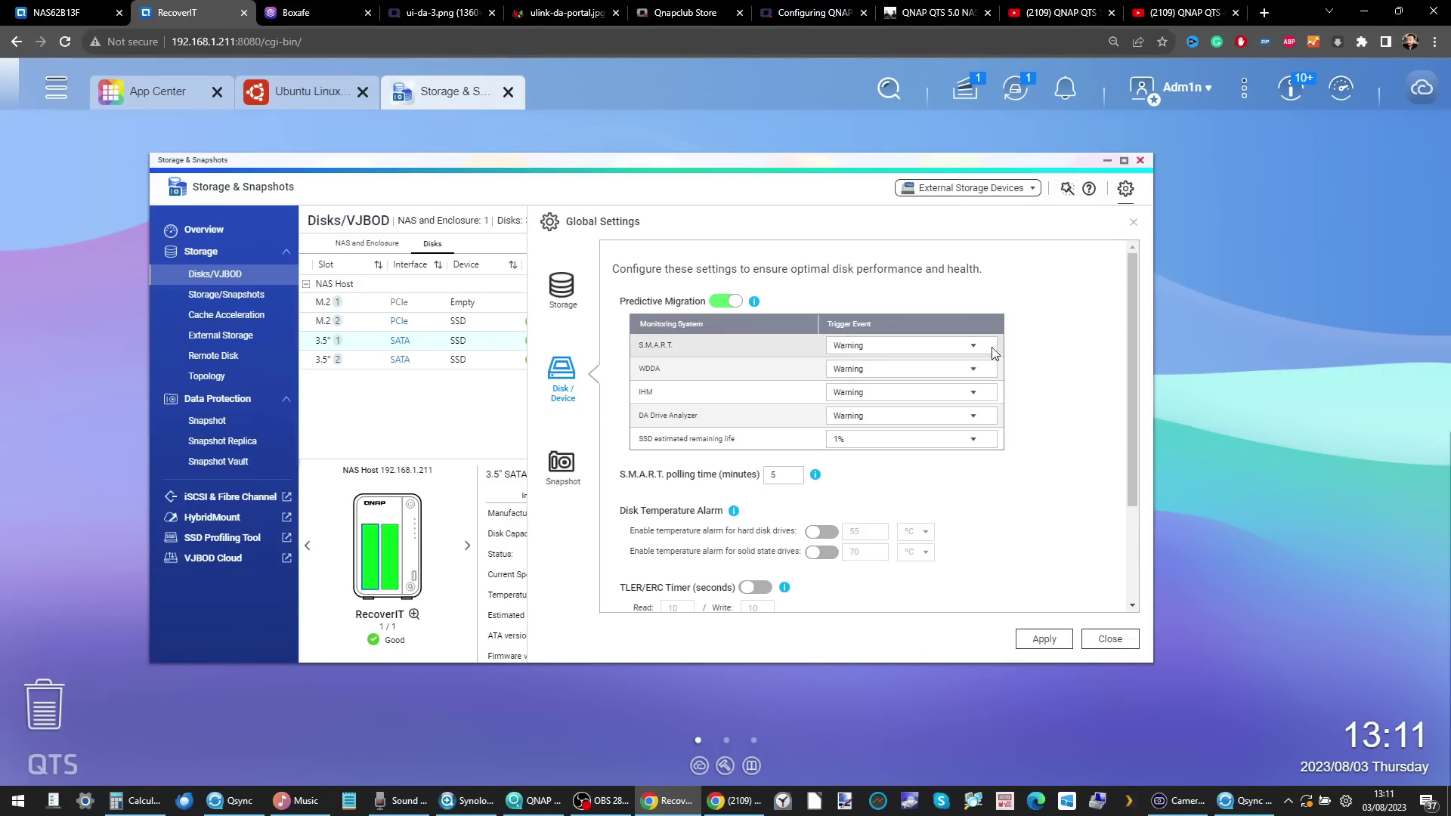
- Review the remaining Disk / Device and Snapshot global settings, discard the changes and close Storage & Snapshots
scroll(992, 347, down, 3)
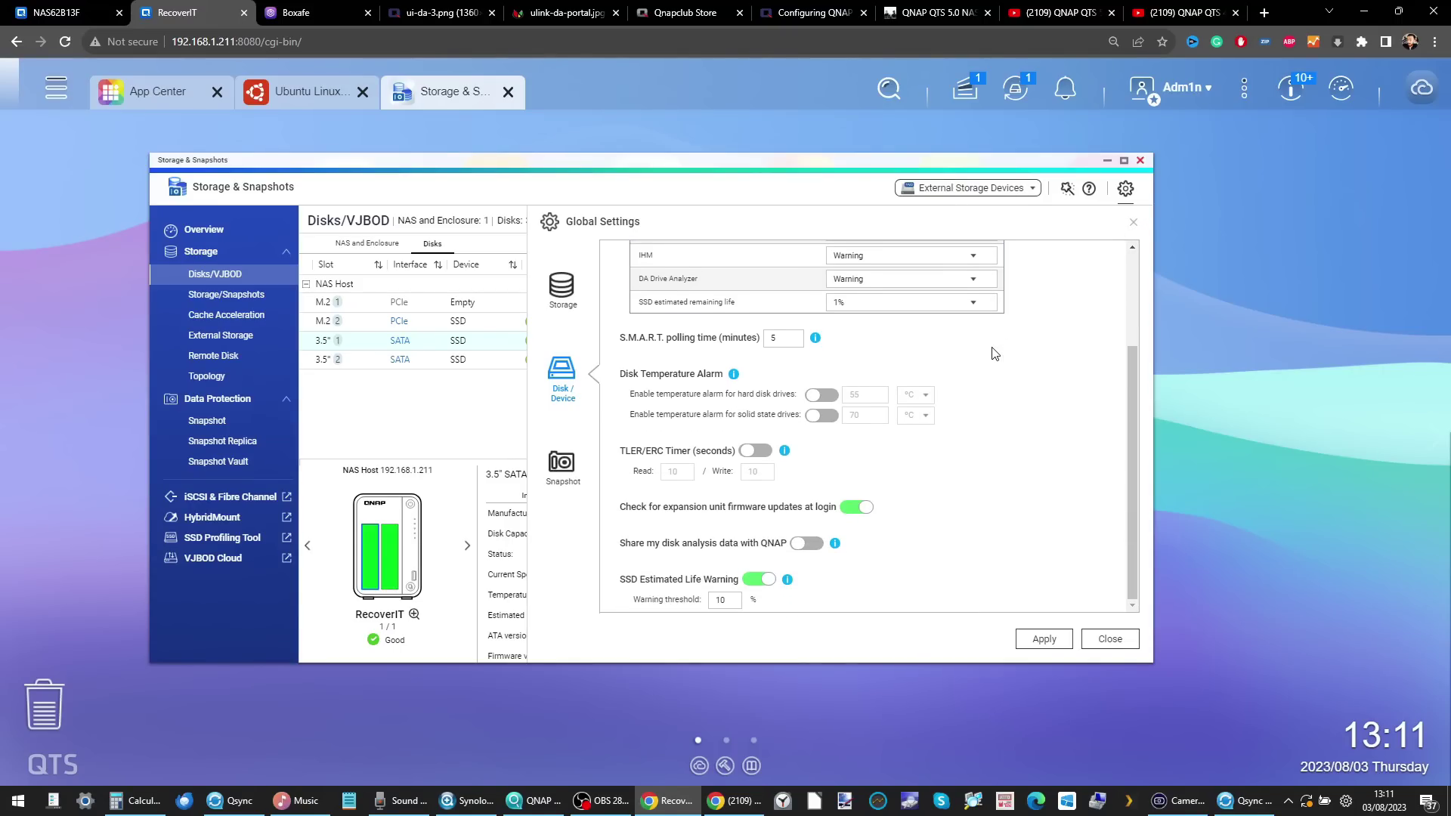
click(563, 478)
scroll(842, 362, down, 2)
scroll(842, 363, up, 1)
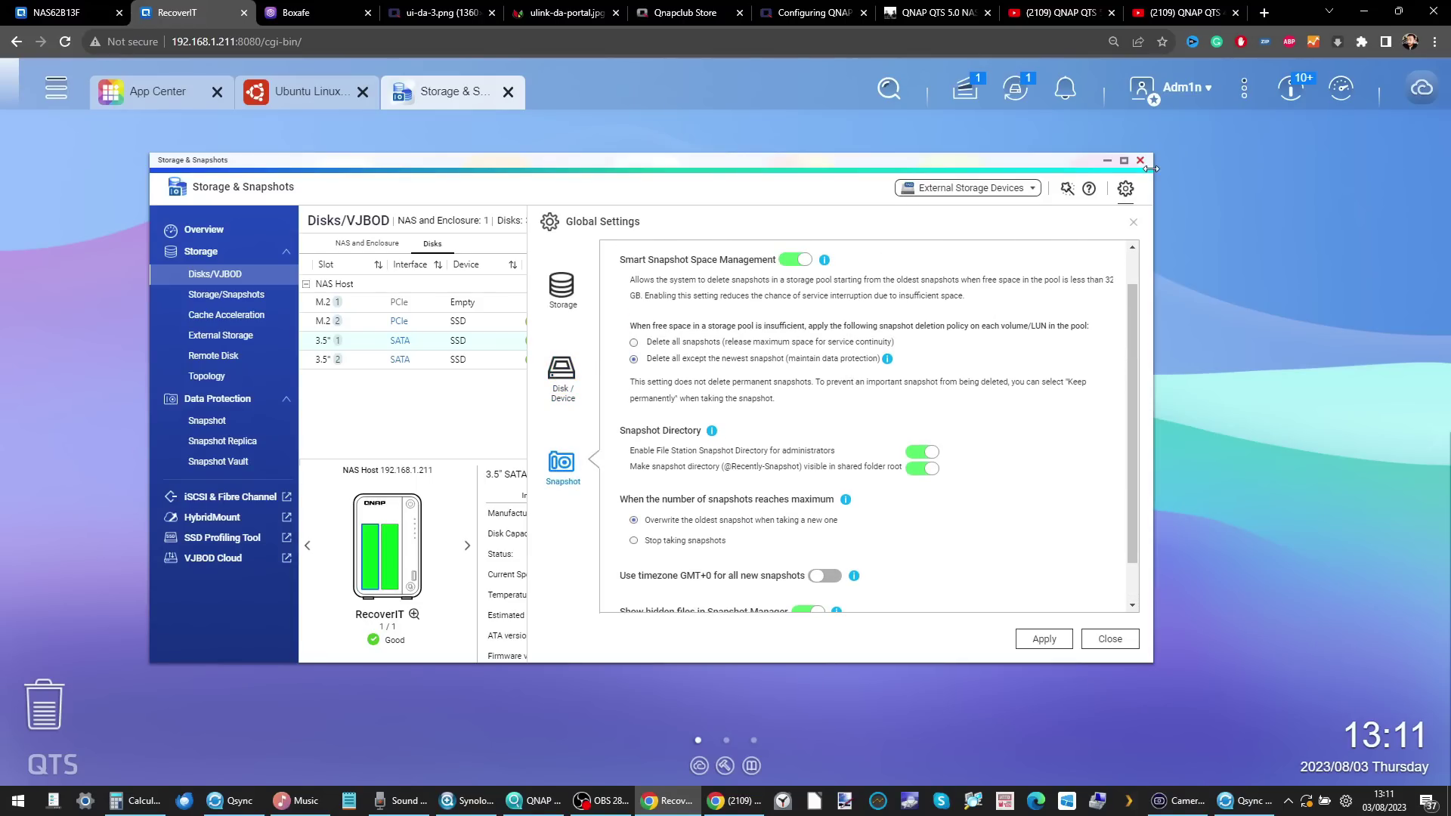
click(1133, 222)
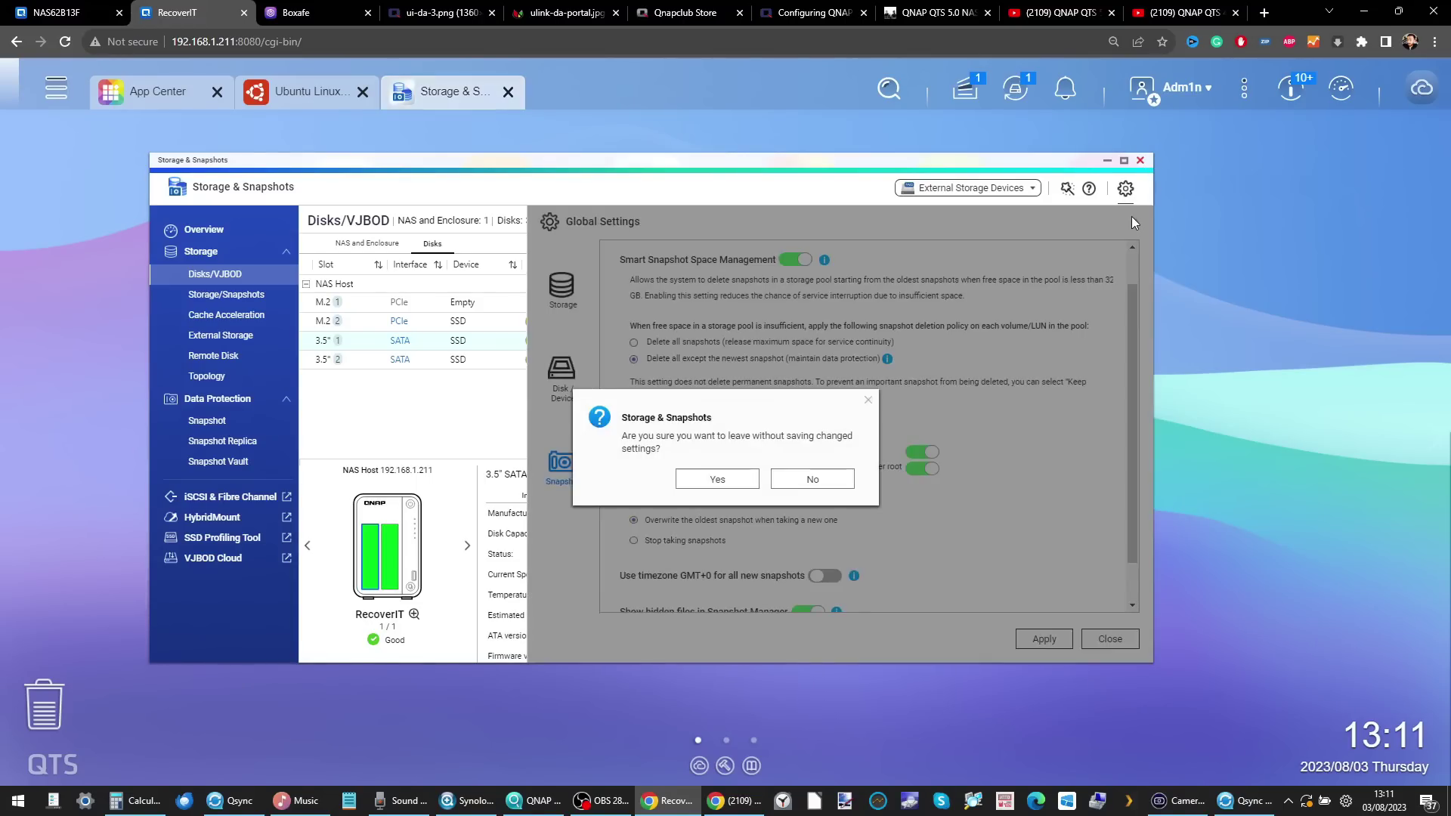
click(751, 479)
click(1140, 160)
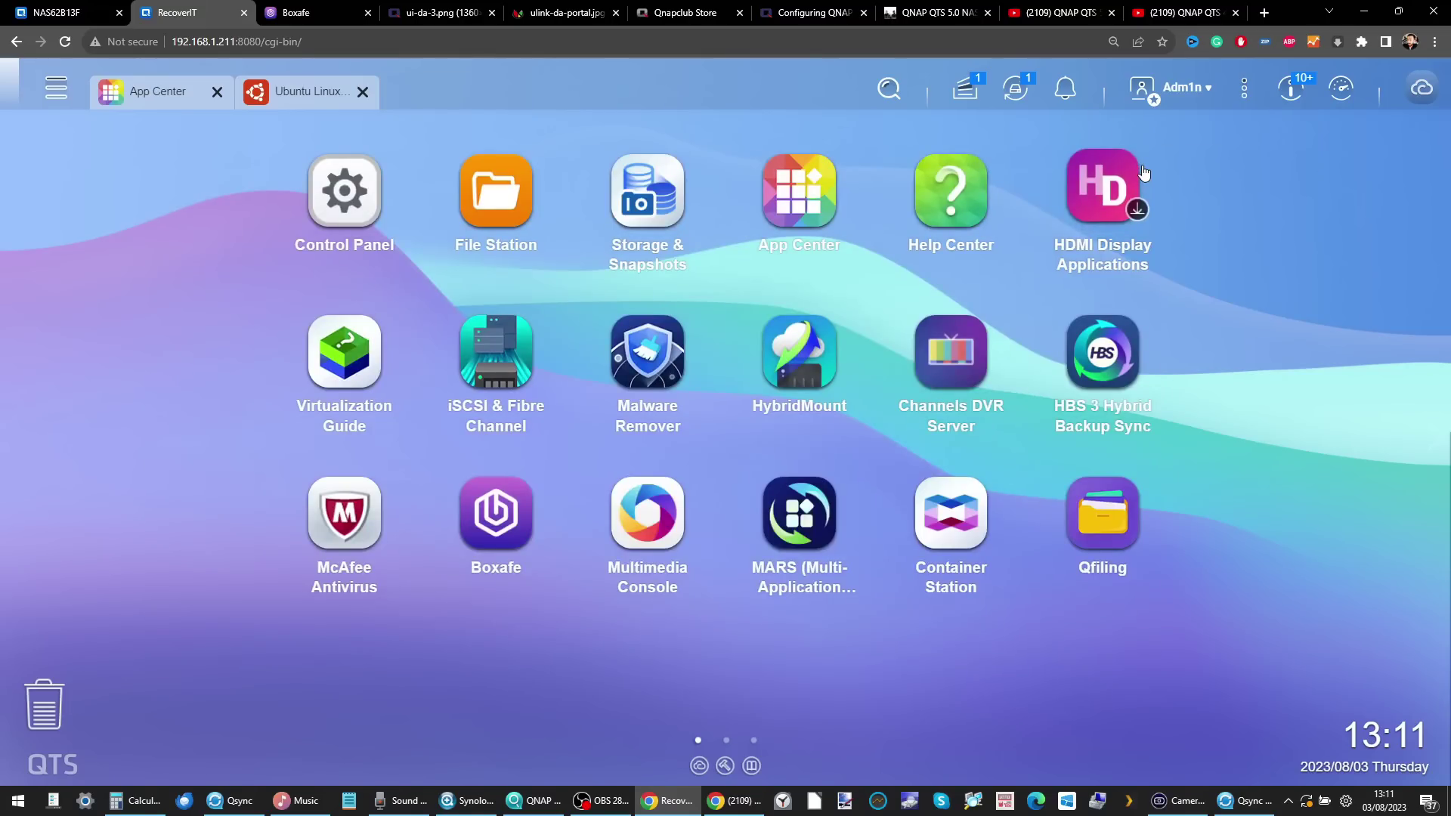
- Open the App Center on the QTS NAS and view the details of the DA Drive Analyzer app
click(112, 9)
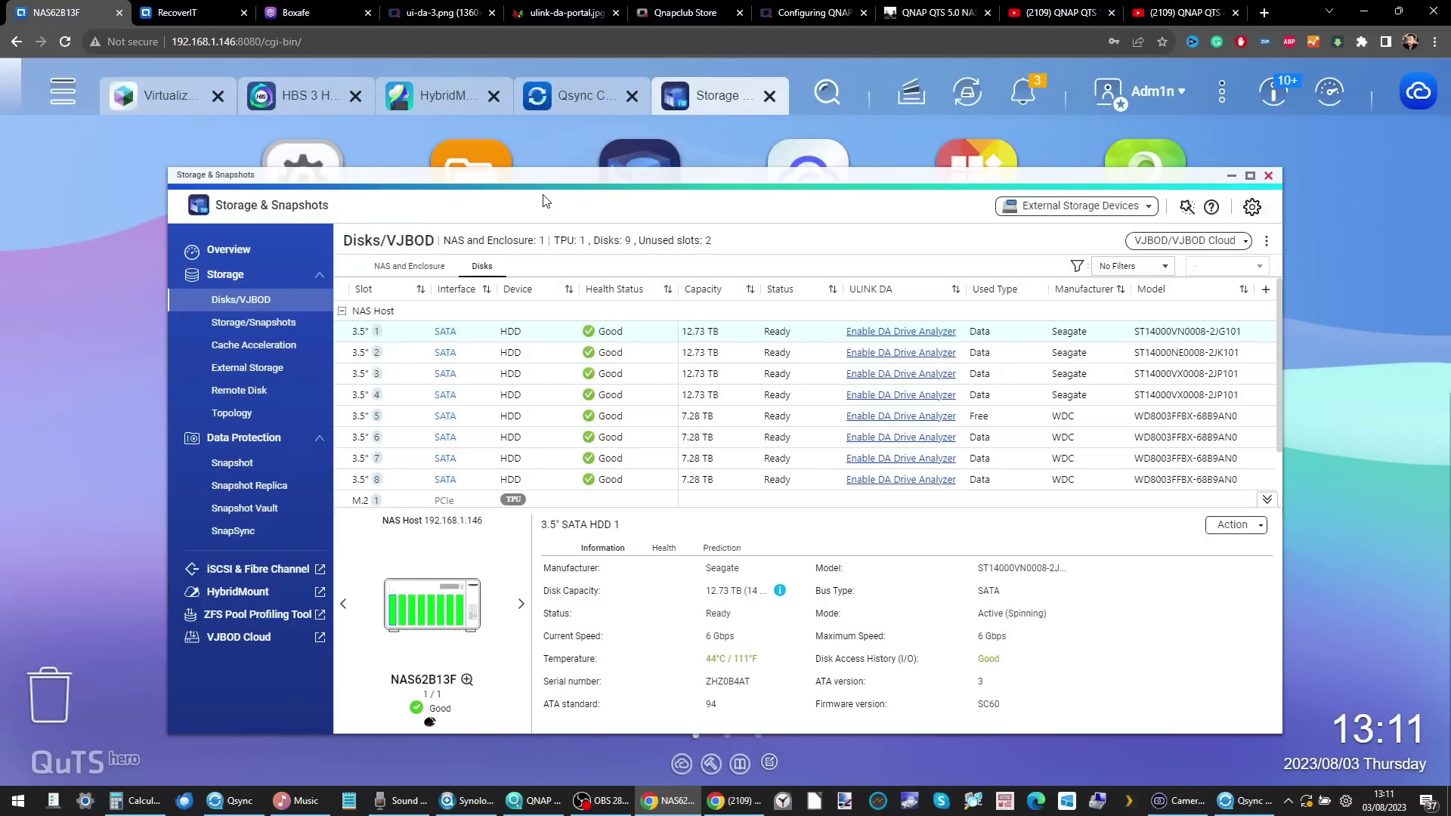
click(181, 12)
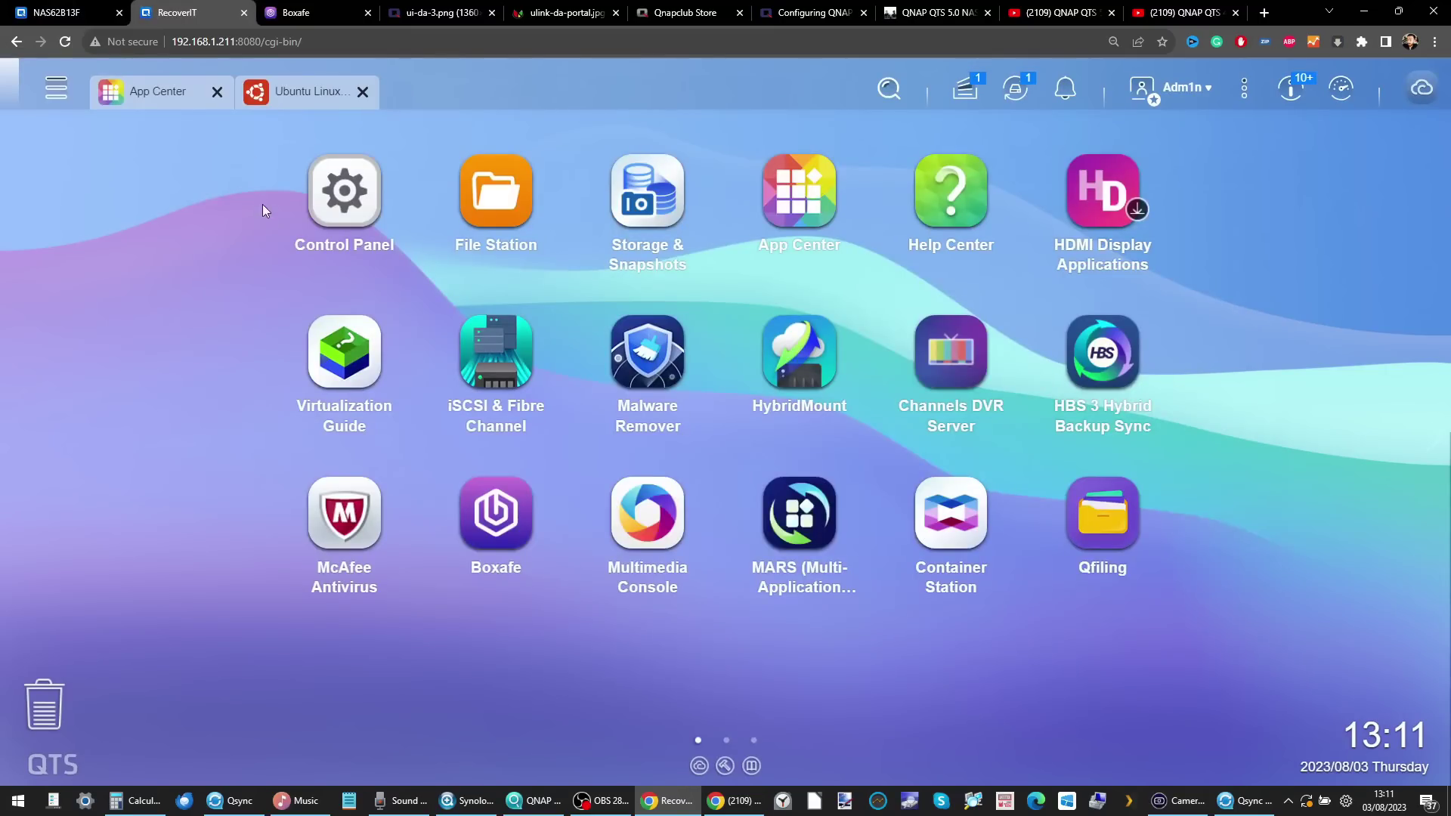
click(800, 189)
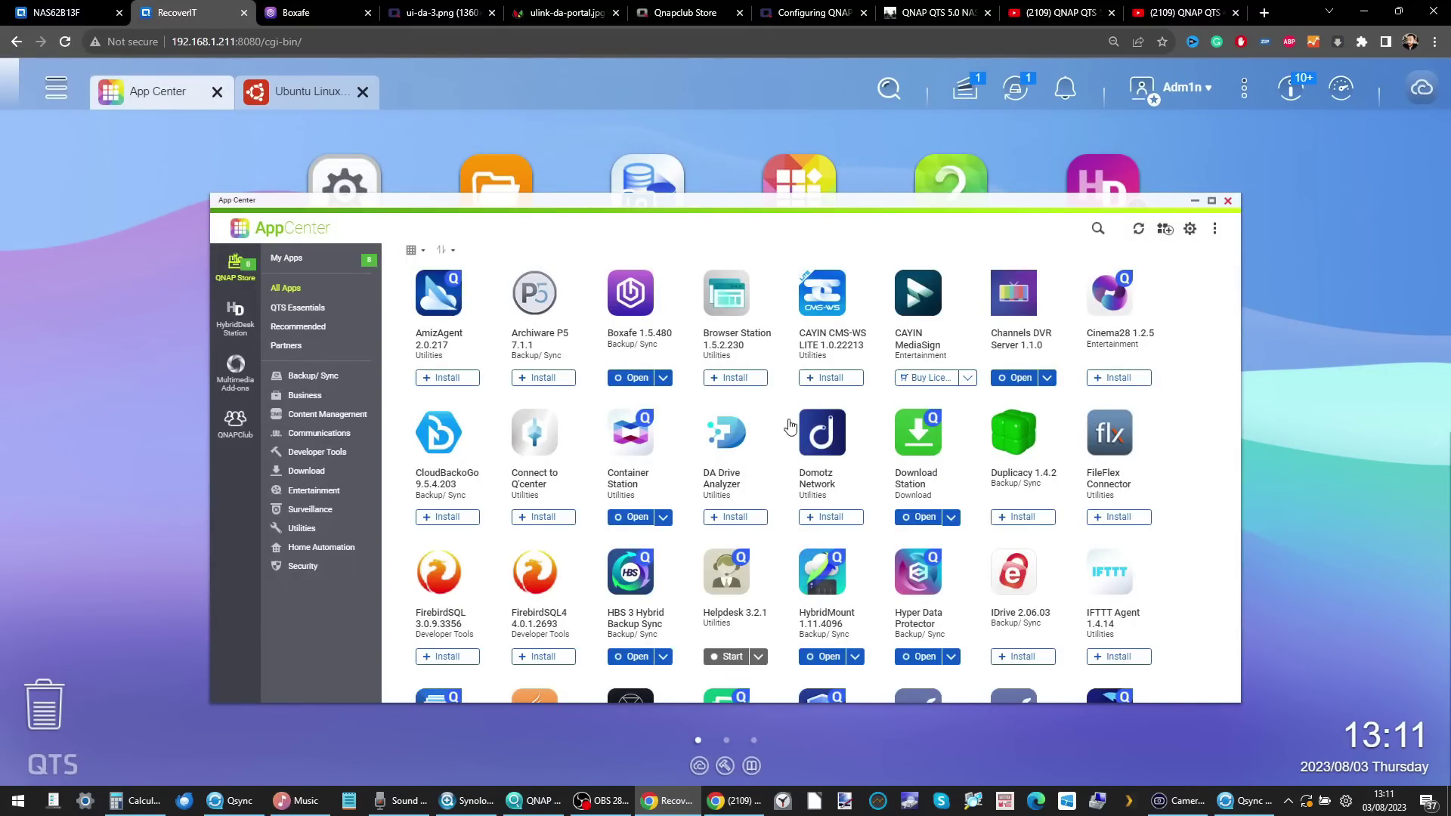
click(727, 446)
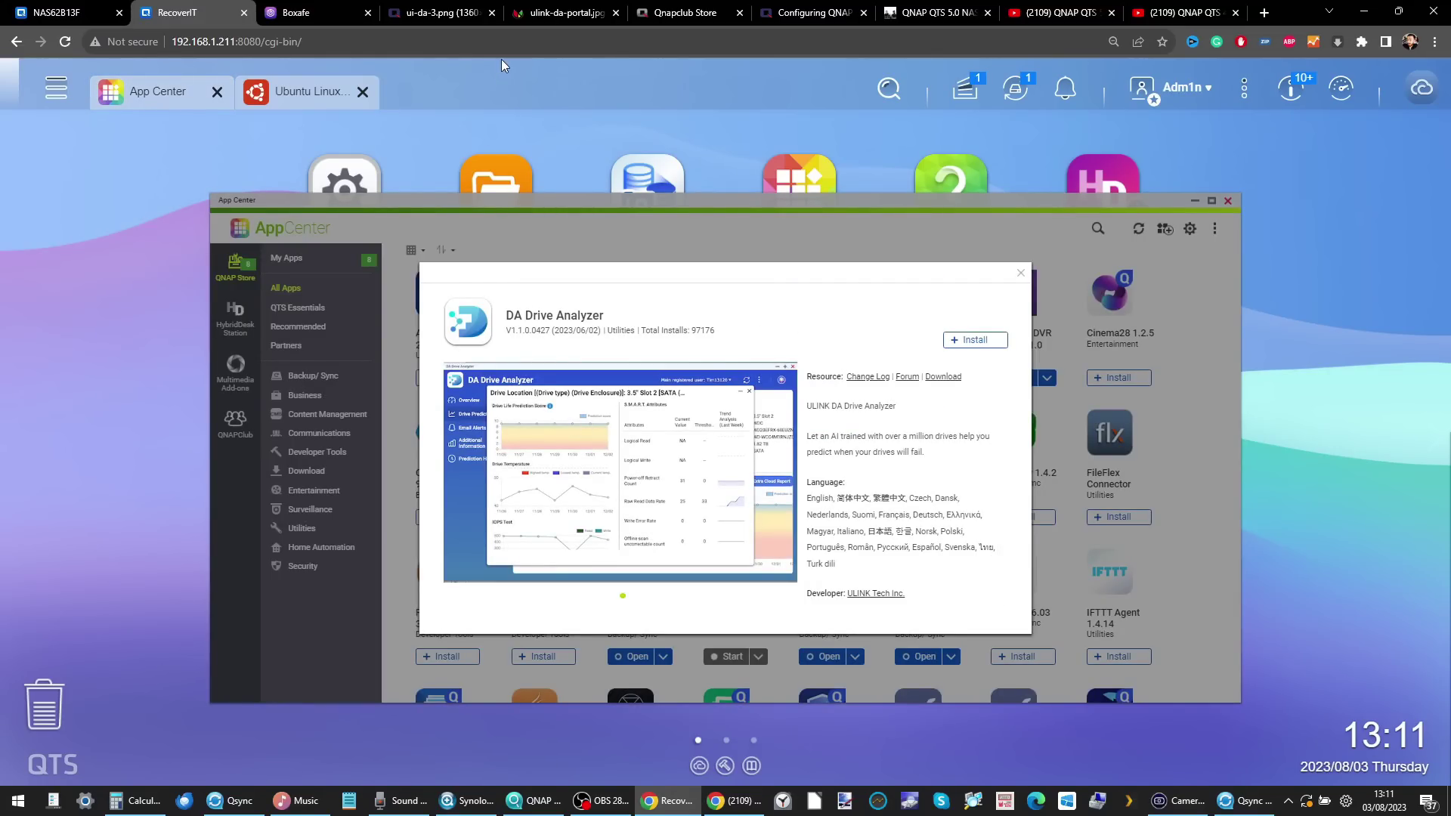
- Examine the two Drive Analyzer portal images, return to the QTS NAS and close the DA Drive Analyzer details
click(438, 11)
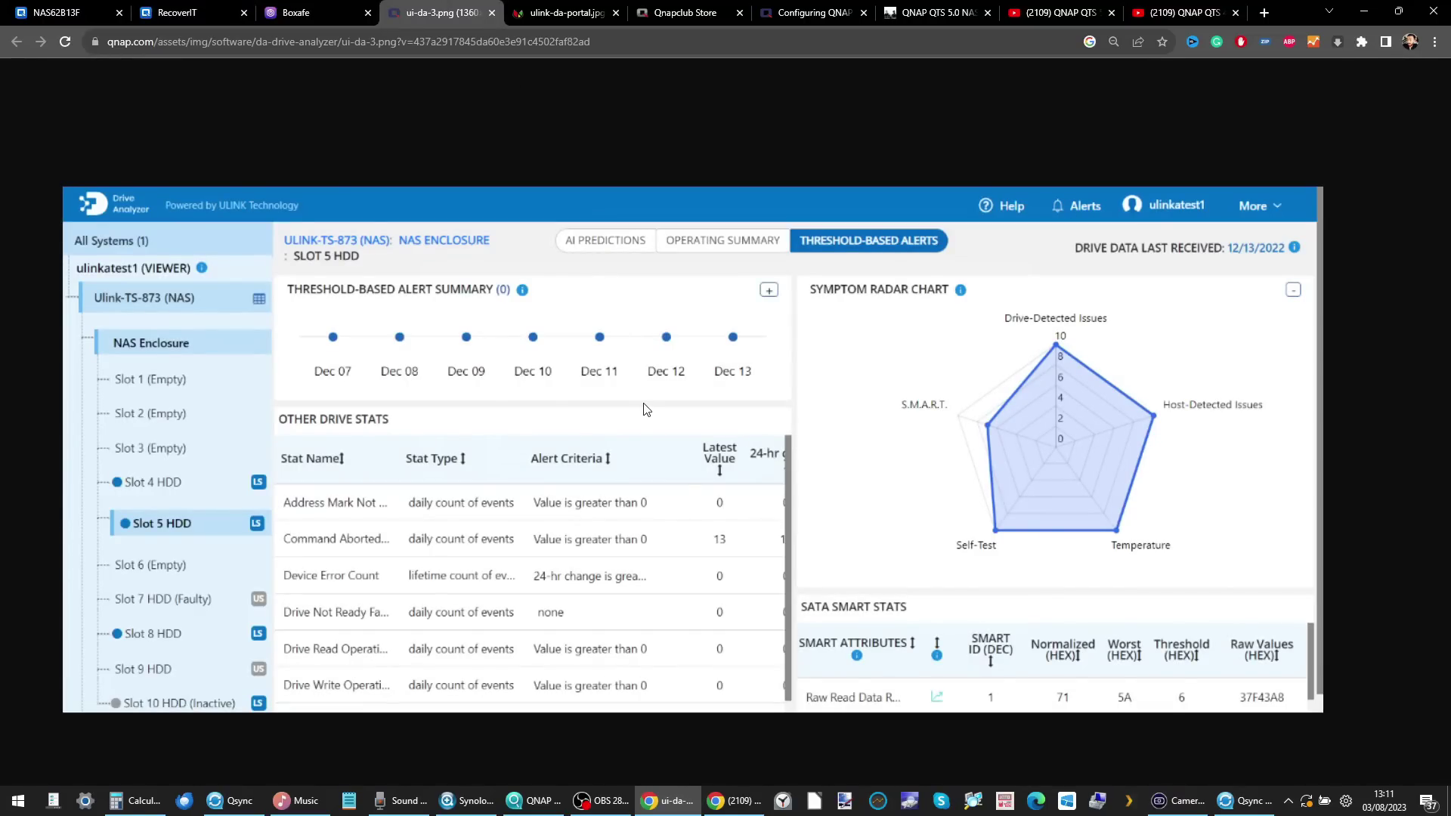
click(577, 14)
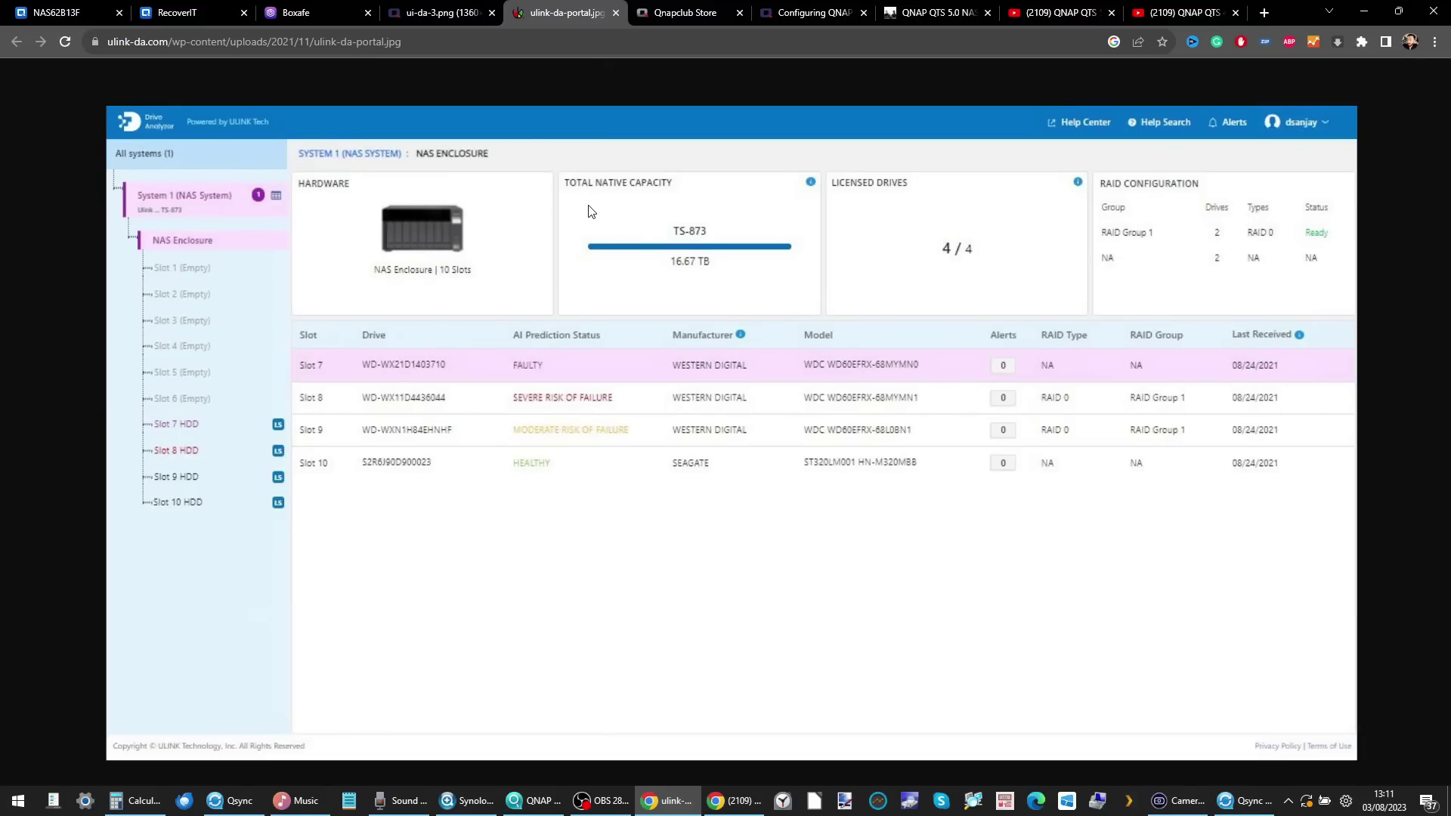
mouse_move(446, 6)
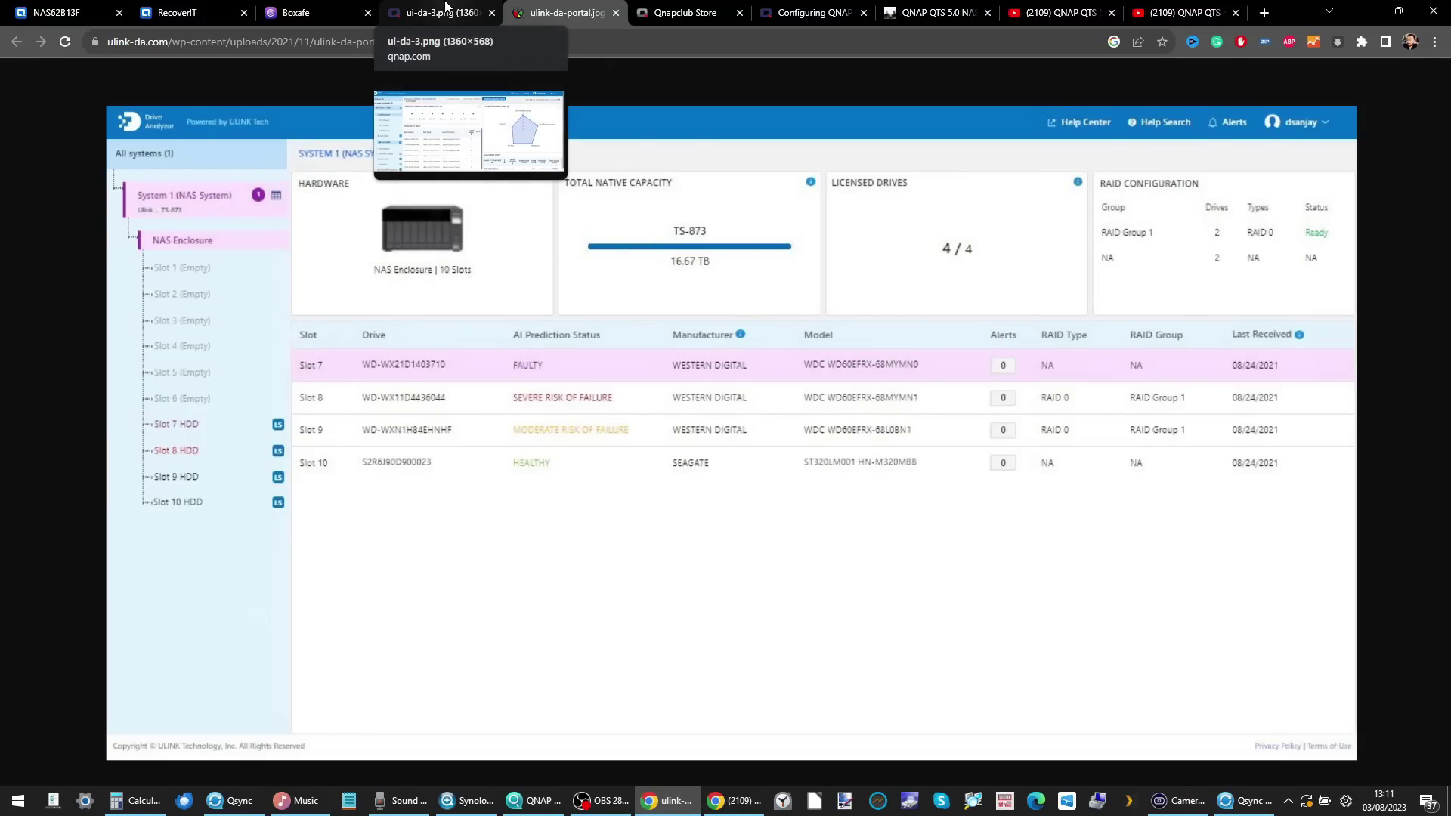
click(446, 6)
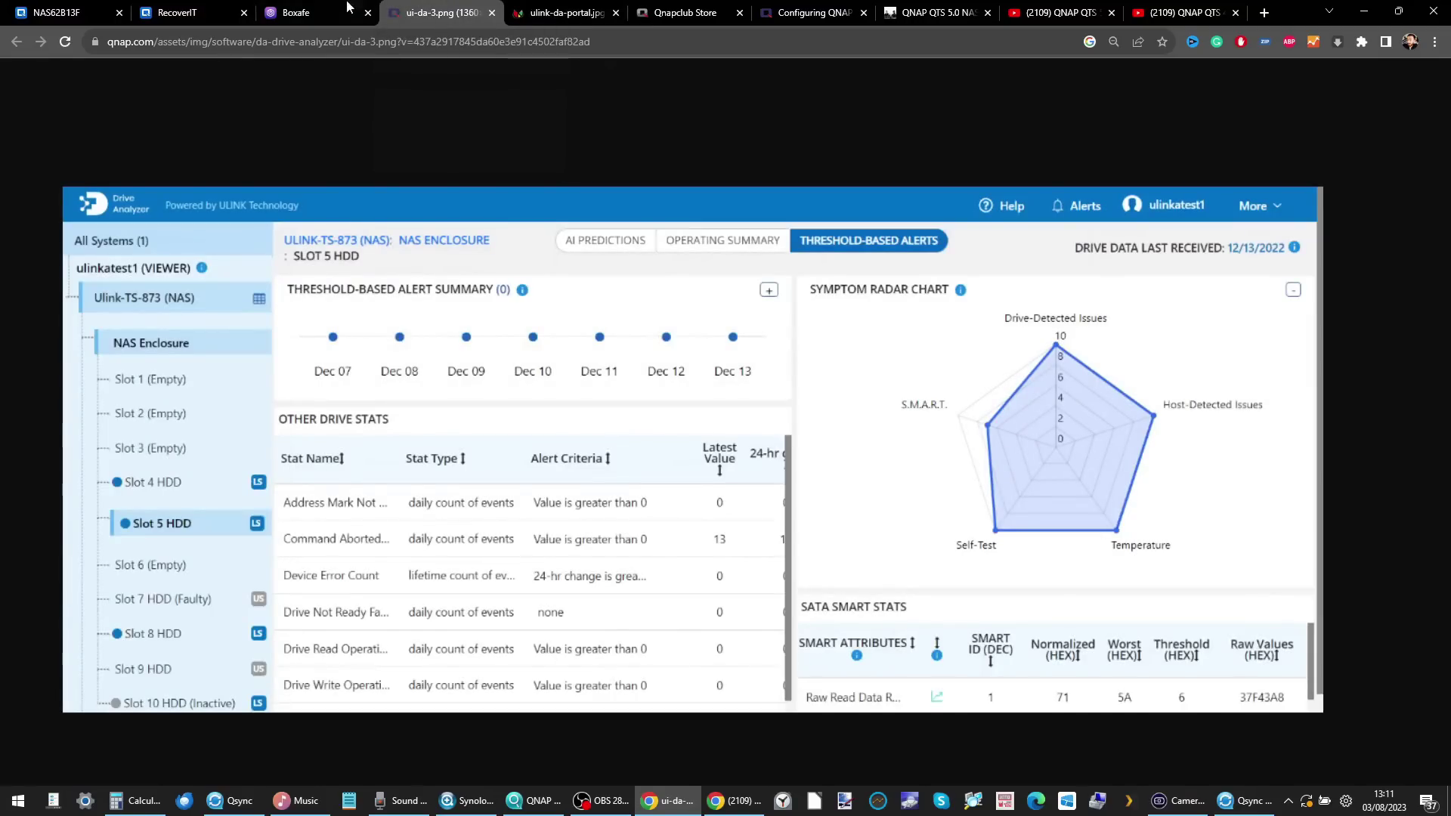
click(302, 11)
click(60, 12)
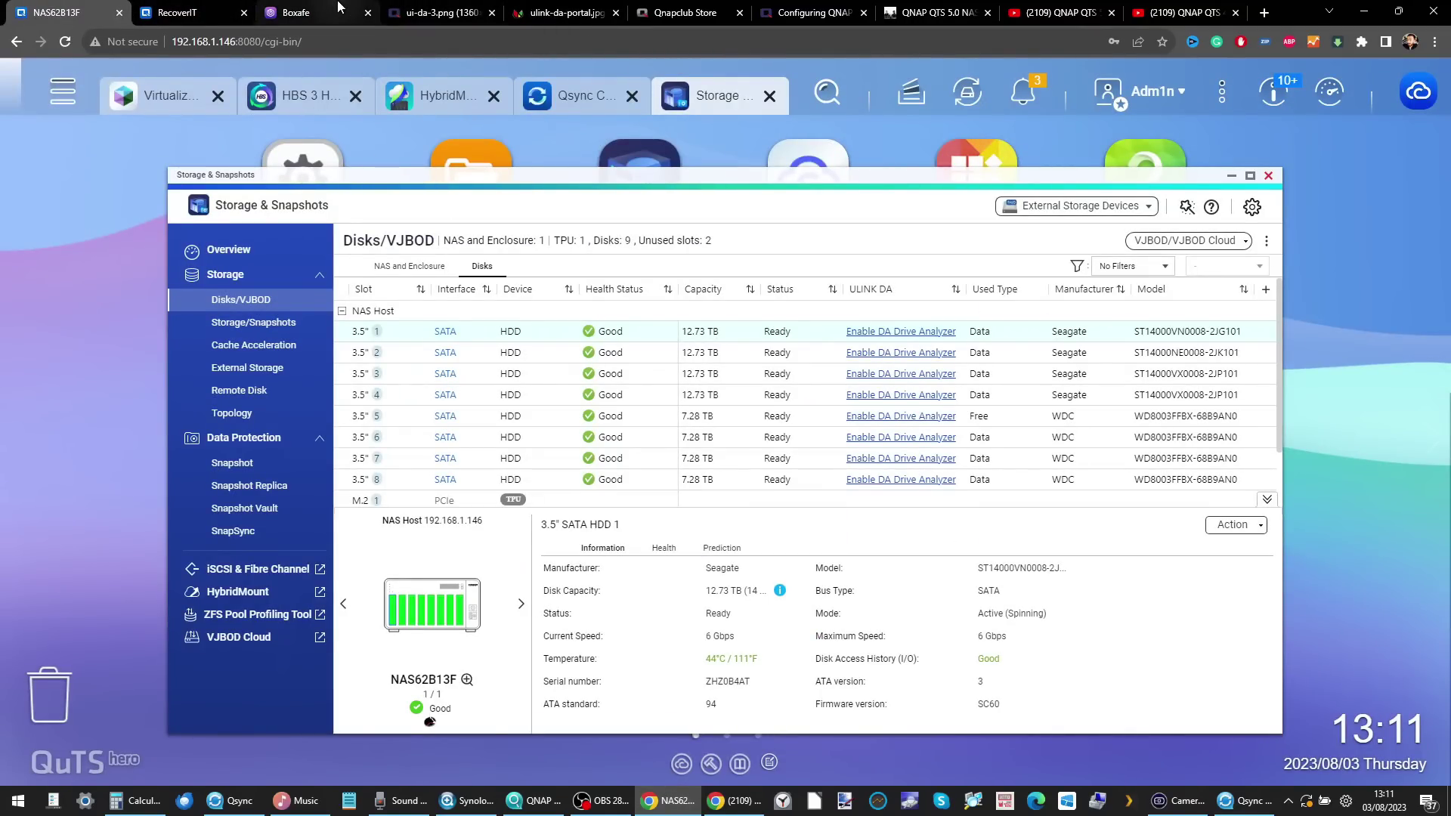
click(215, 8)
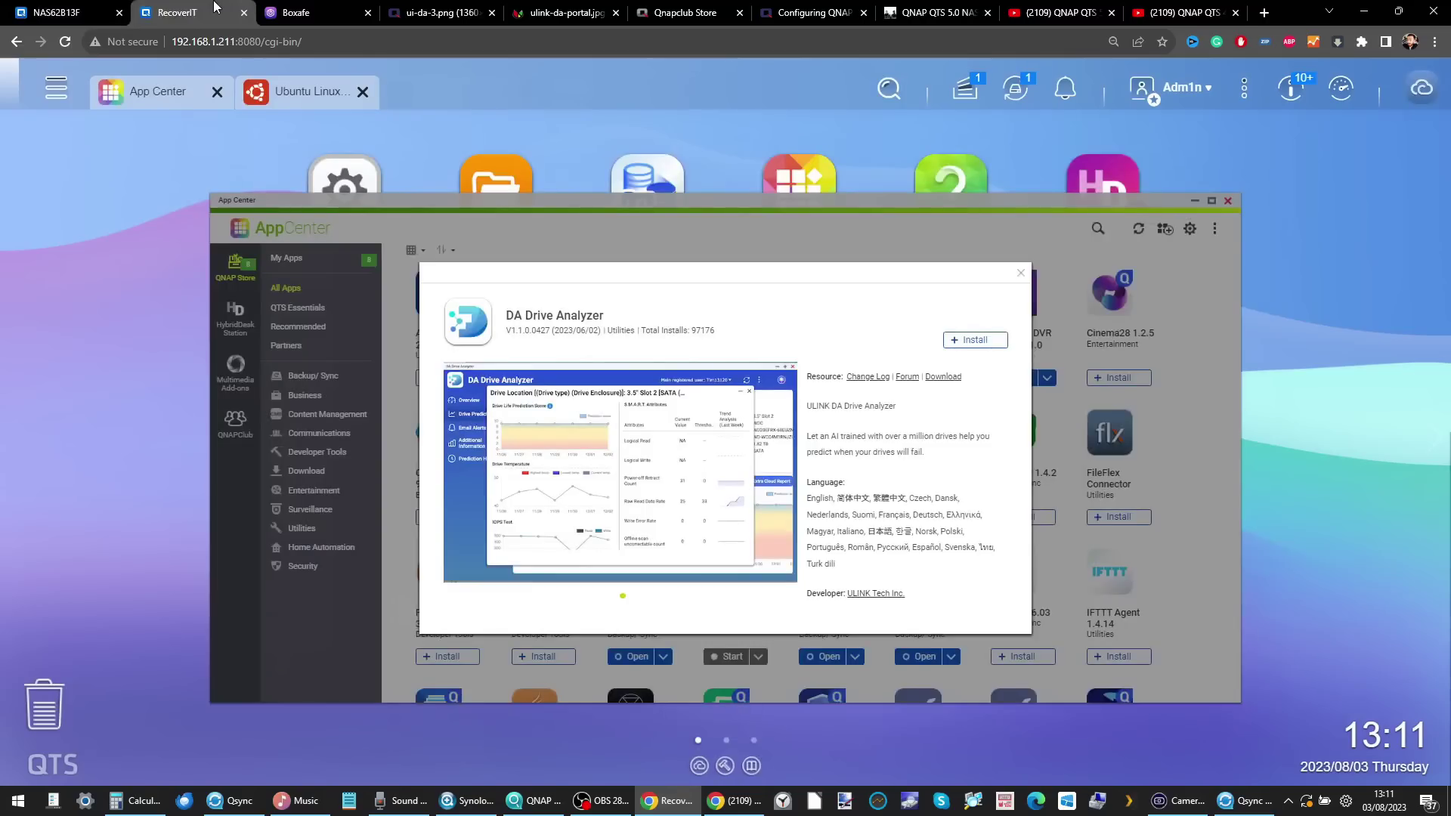
click(1020, 273)
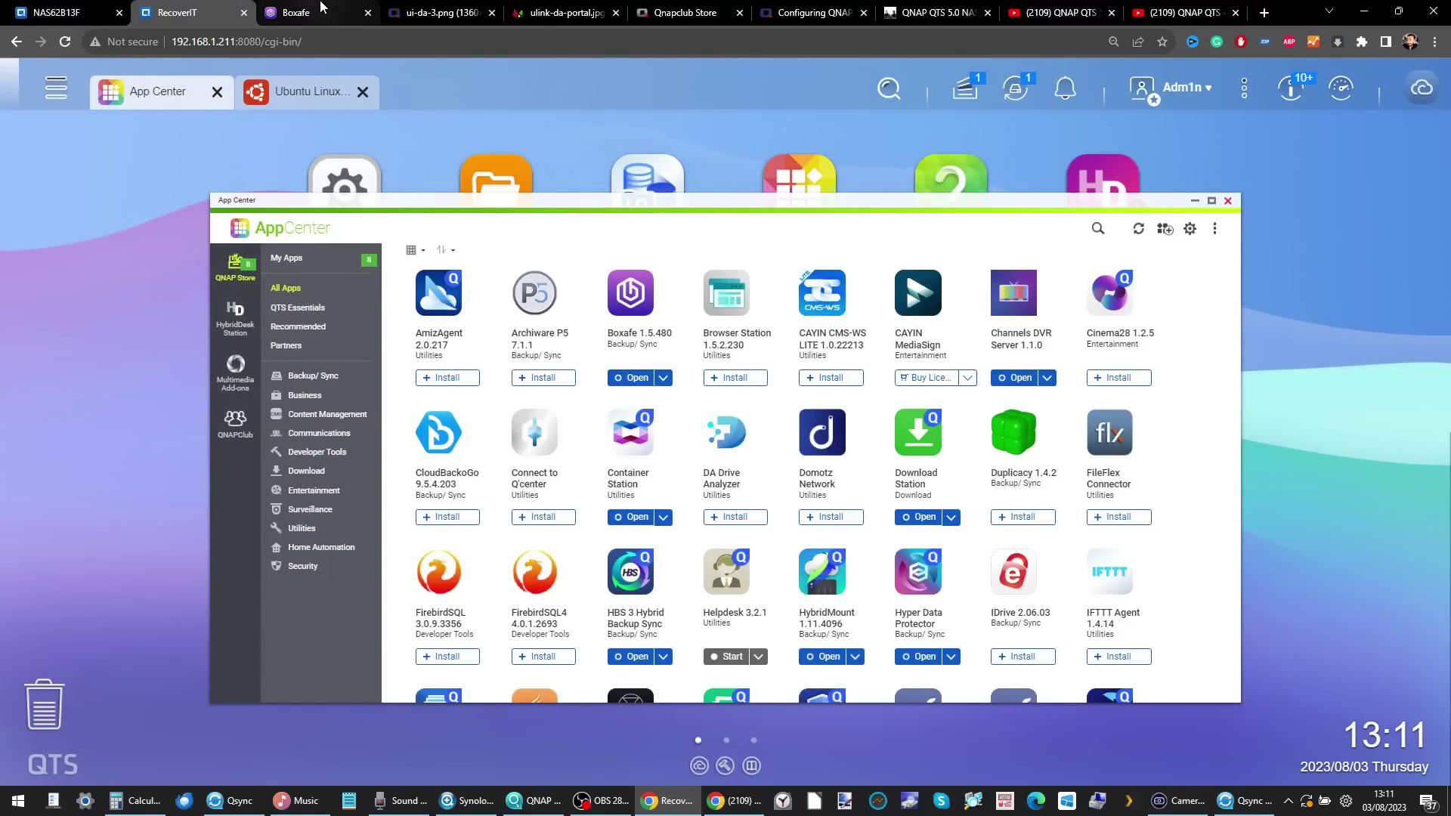
- Switch to the QuTS hero NAS, bring up HBS 3 and start creating a new backup job
click(61, 12)
click(288, 96)
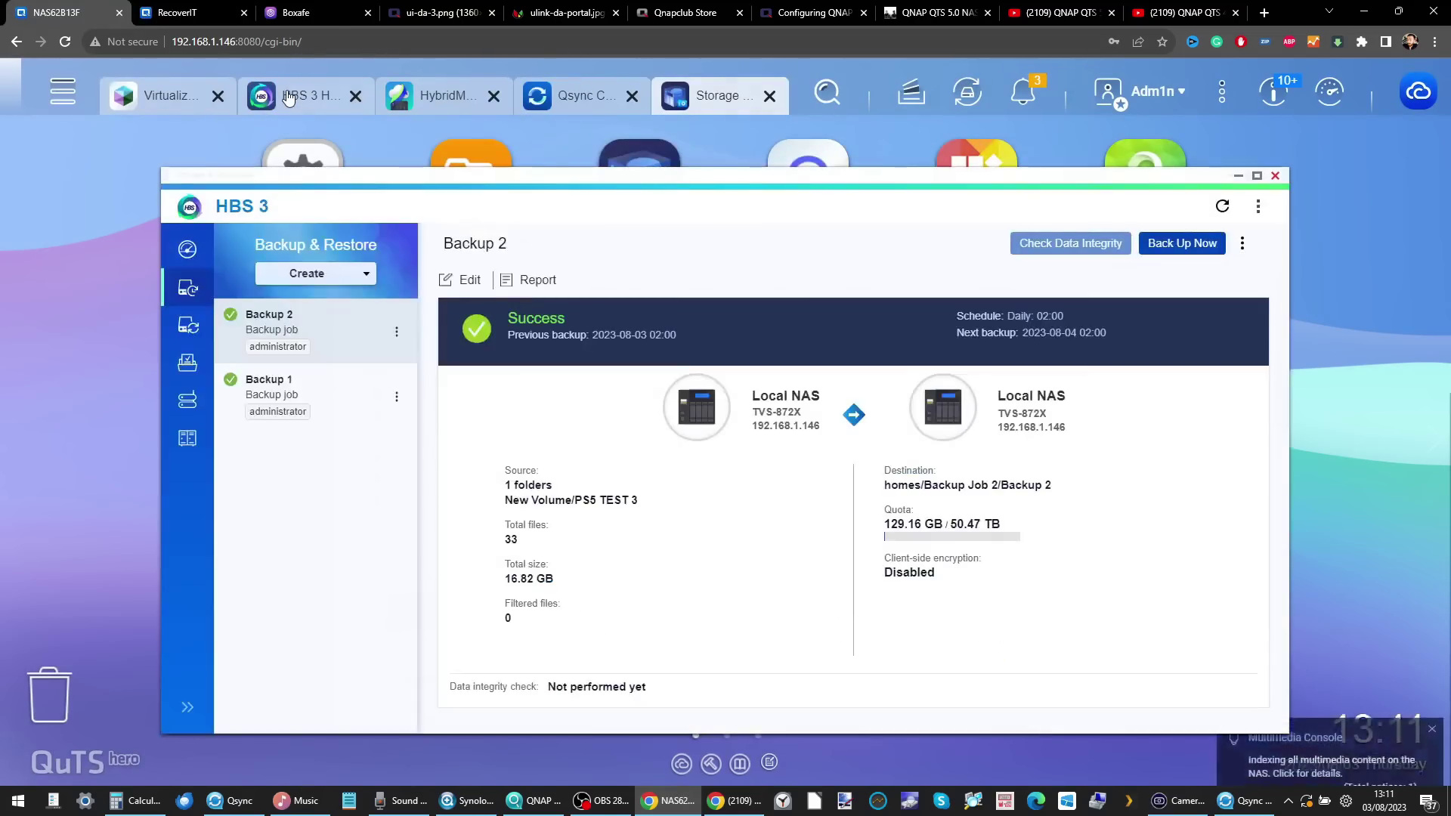
click(308, 278)
click(312, 311)
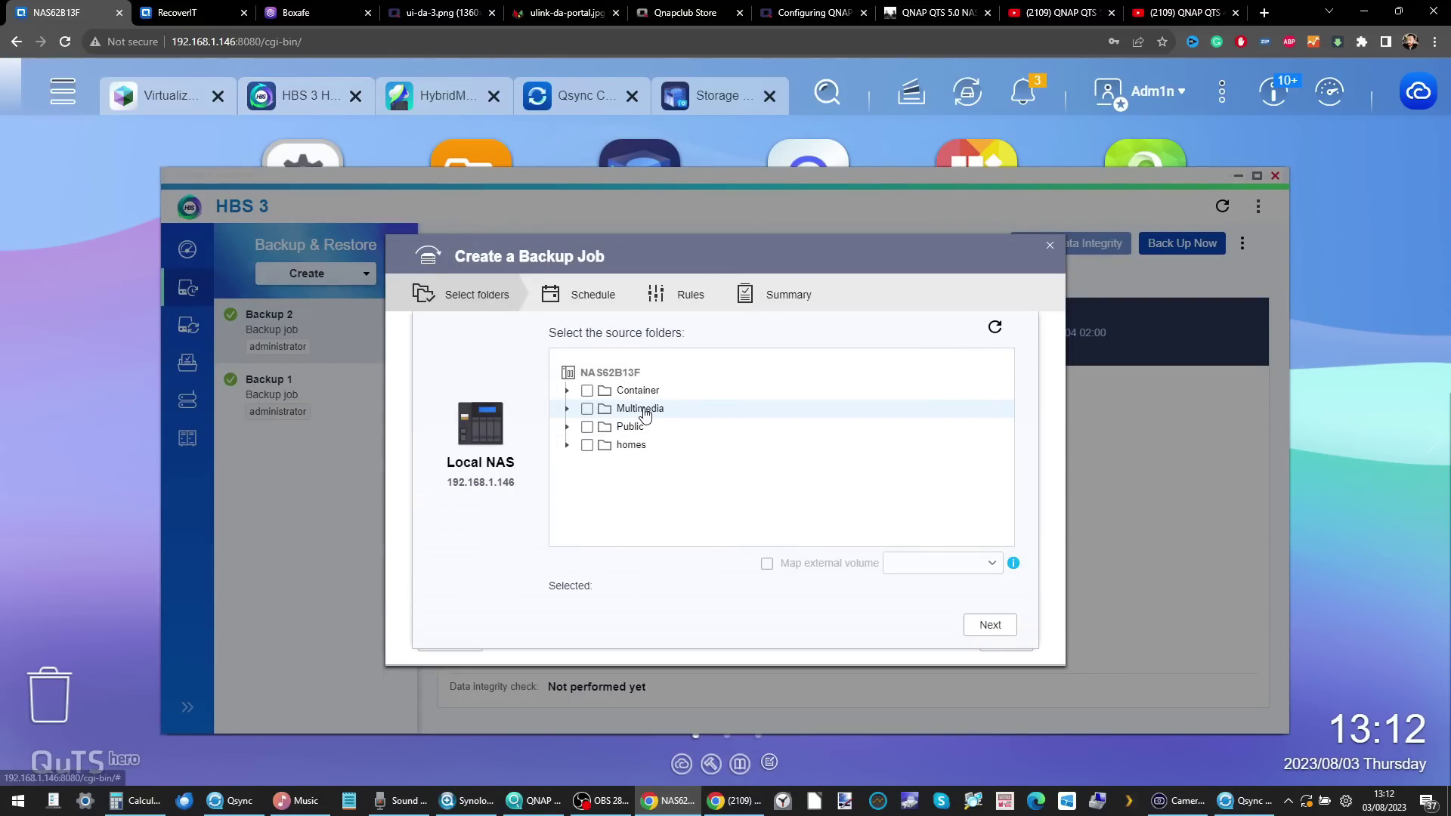
- Choose the 8K TEST FILES folder inside Multimedia as the backup source and proceed to the destination selection
click(603, 409)
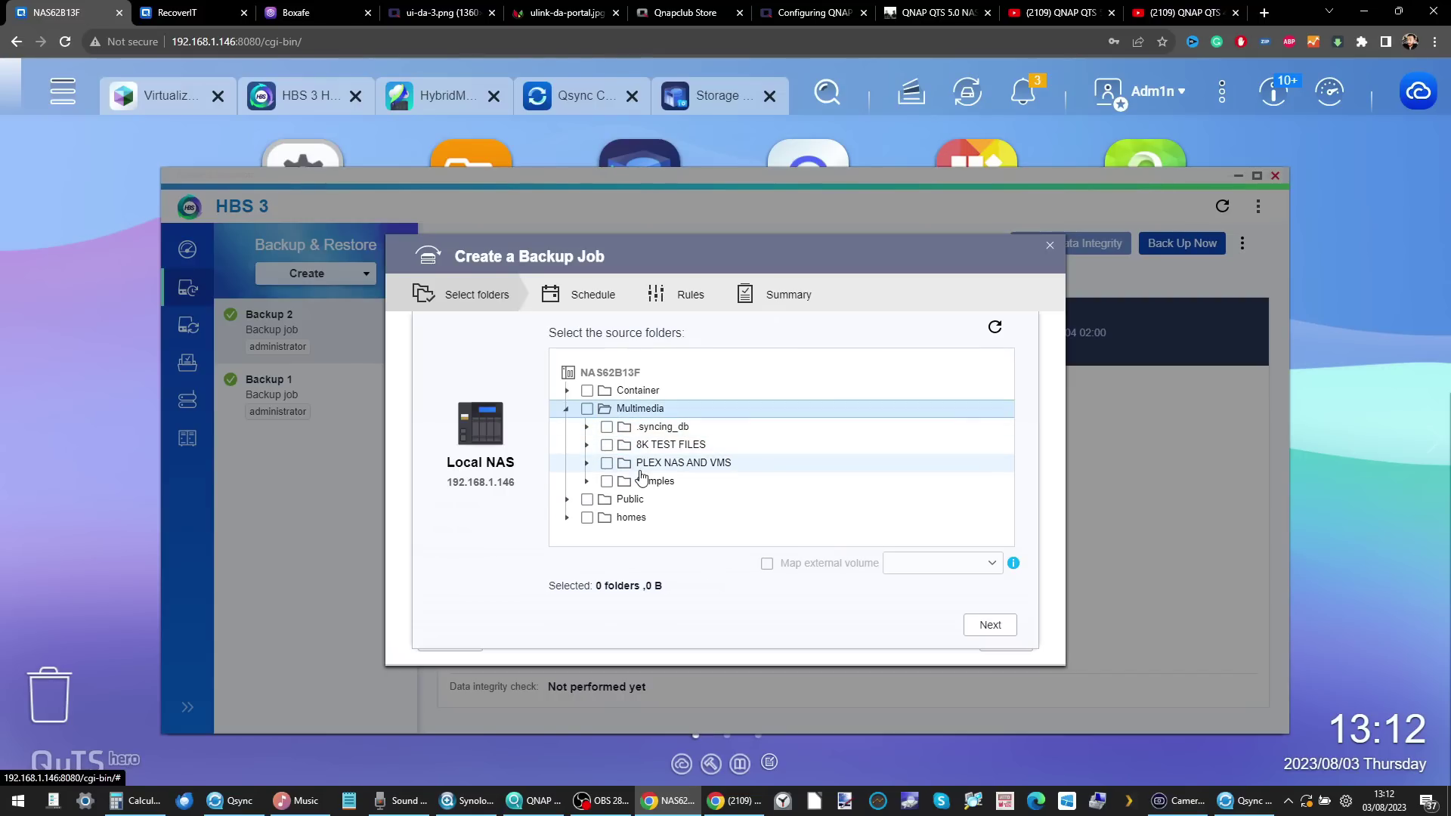
click(607, 445)
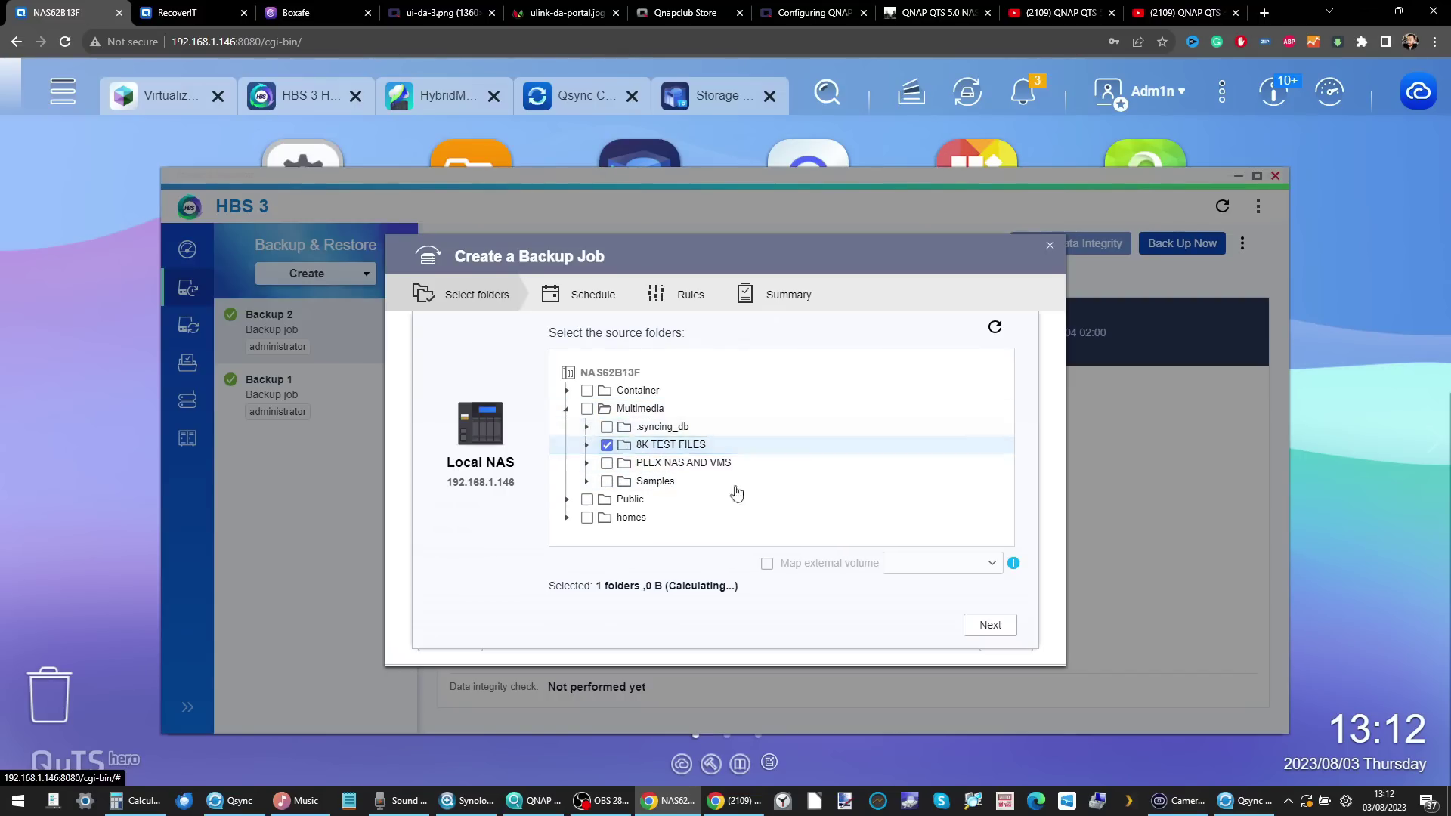
click(982, 623)
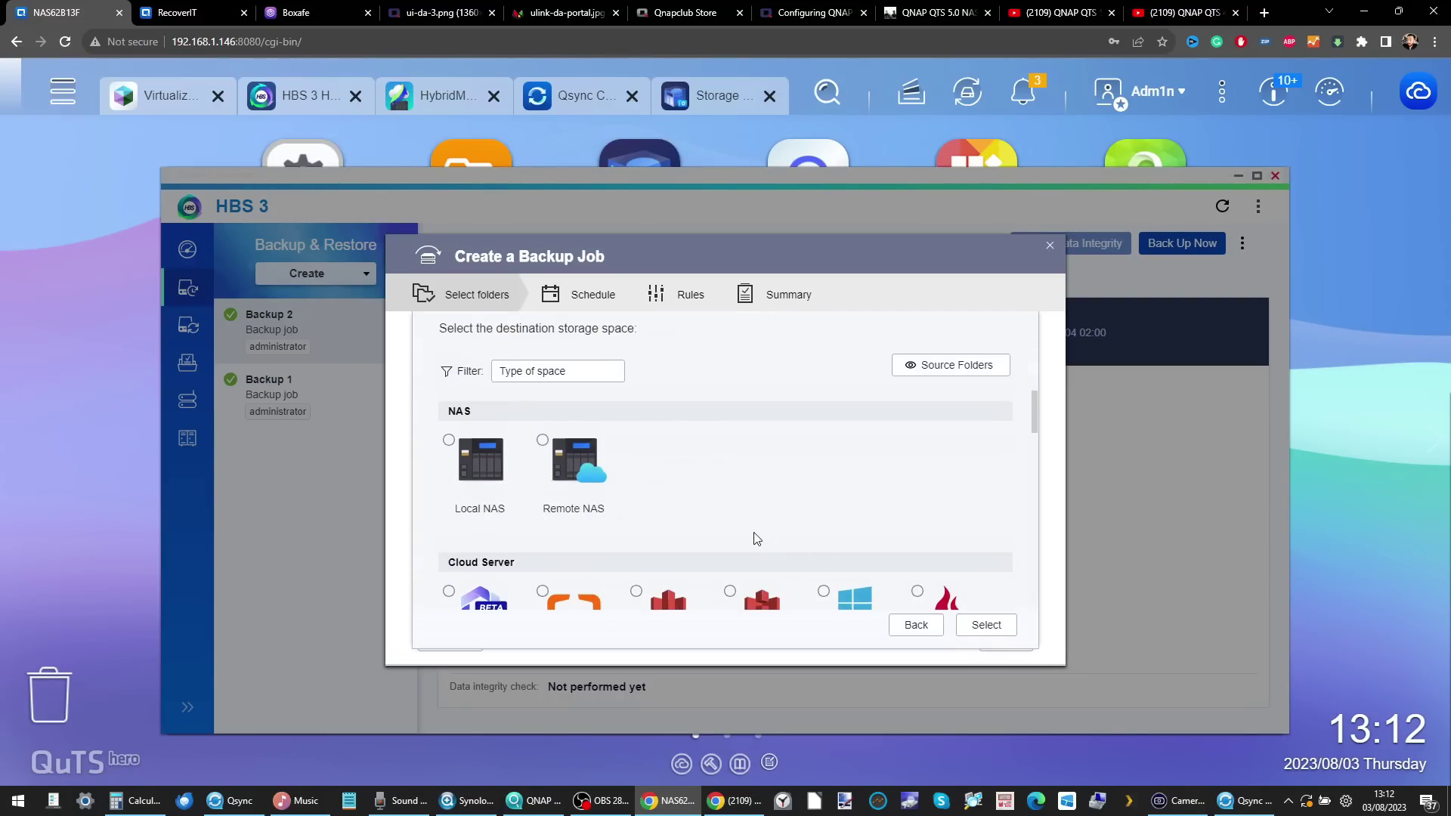
- Browse the NAS and cloud server destinations offered for the backup job
scroll(757, 538, down, 1)
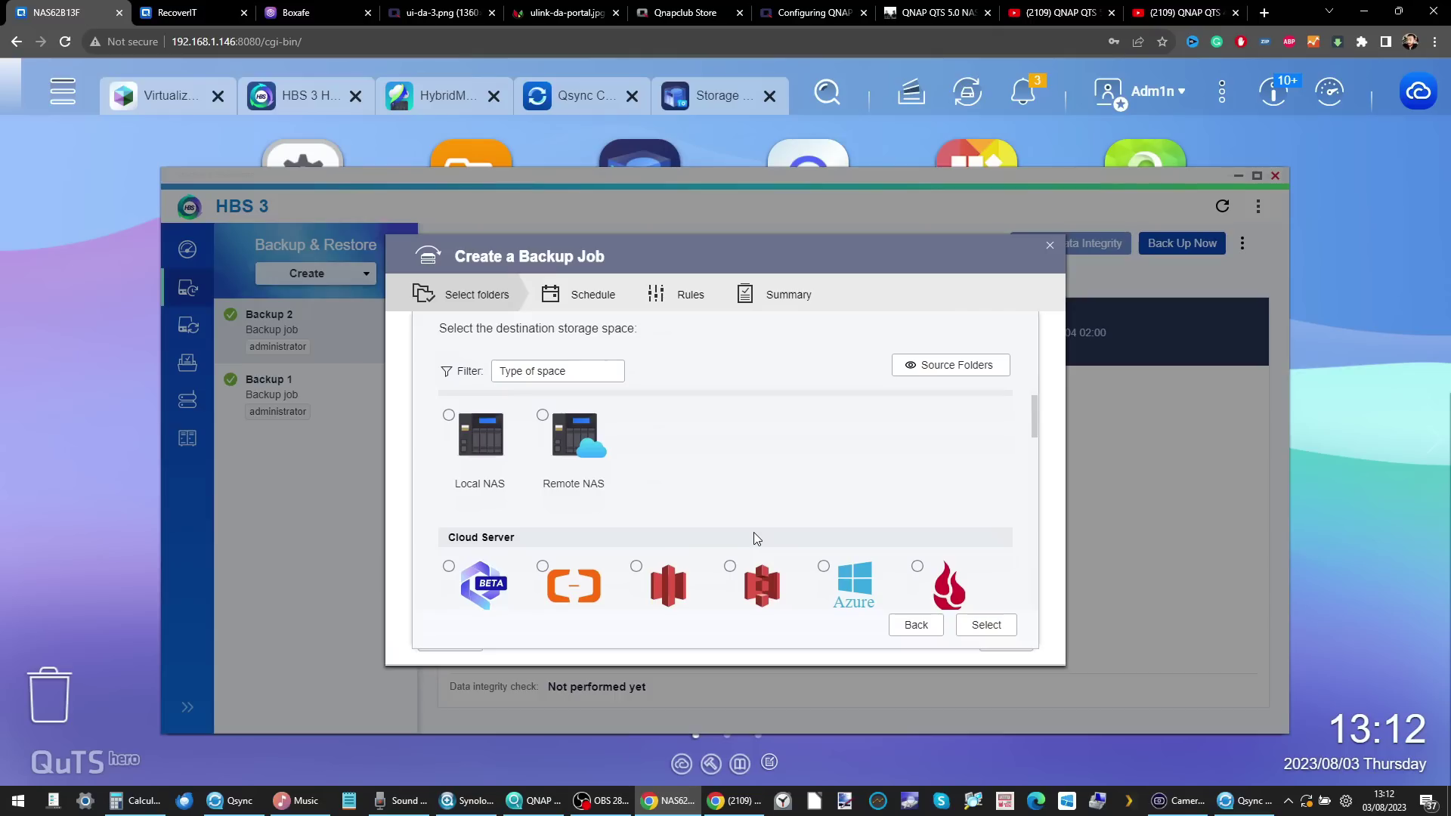
scroll(759, 529, down, 1)
scroll(469, 476, up, 2)
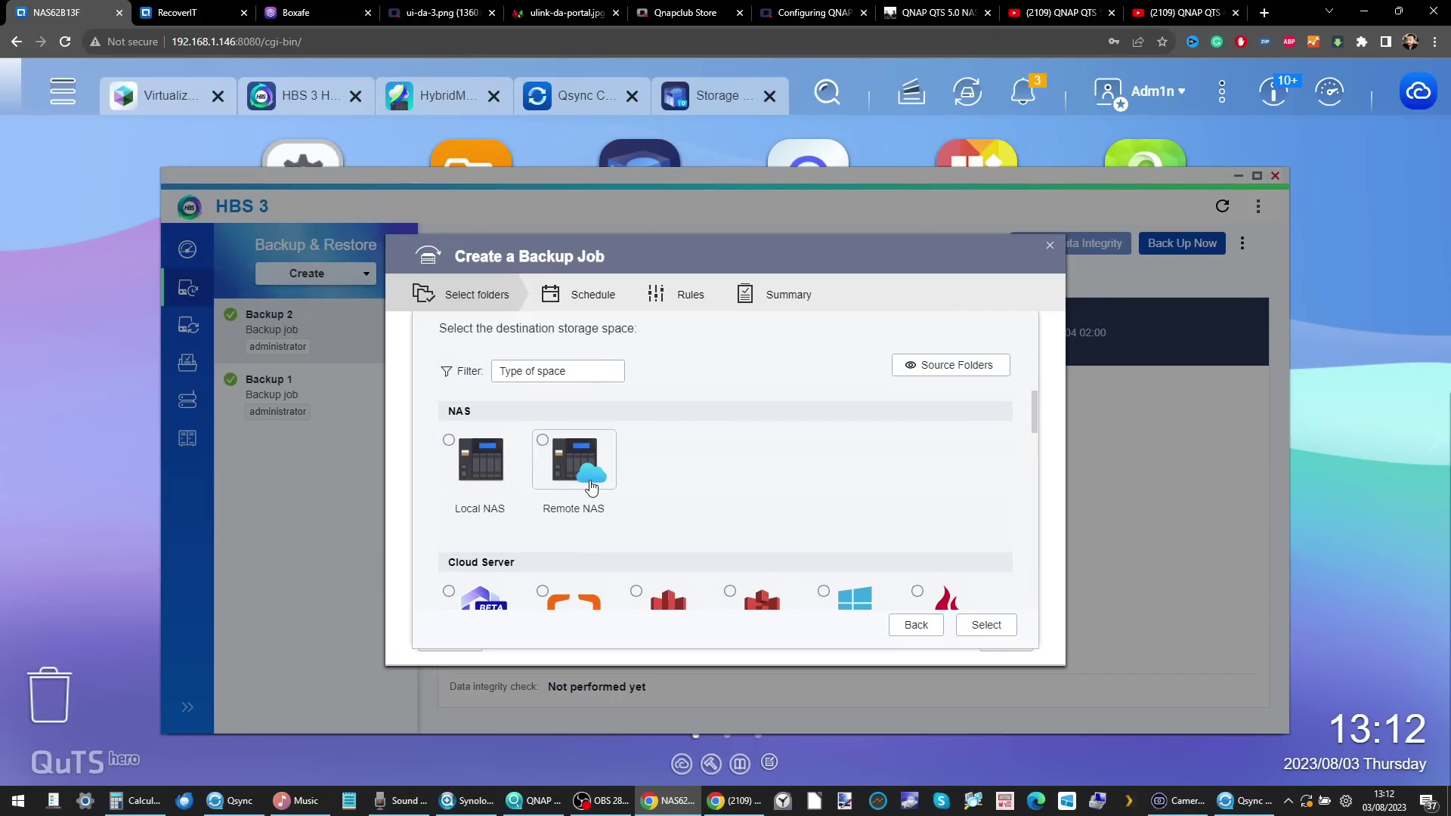
scroll(592, 488, down, 5)
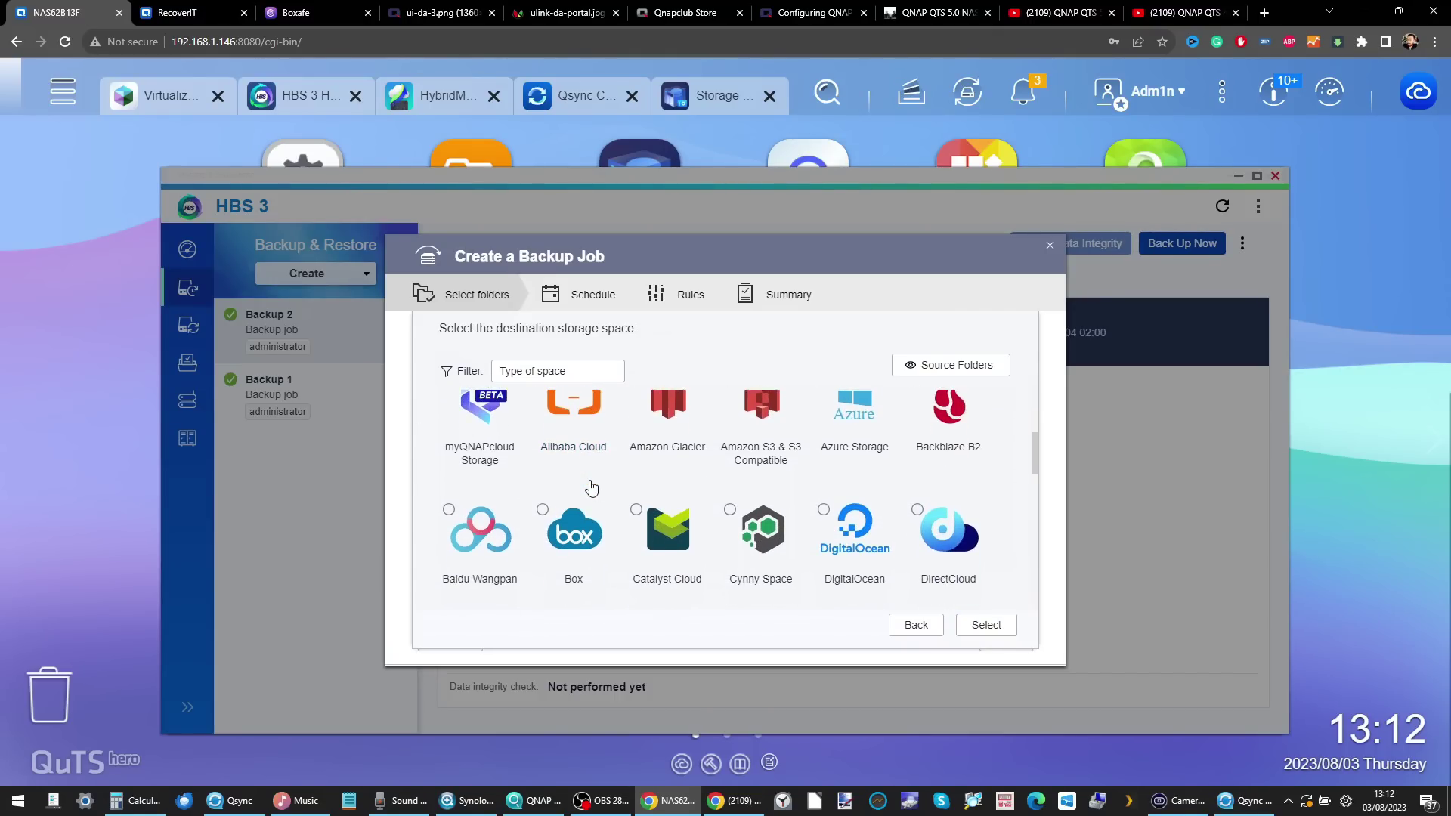
scroll(592, 488, down, 5)
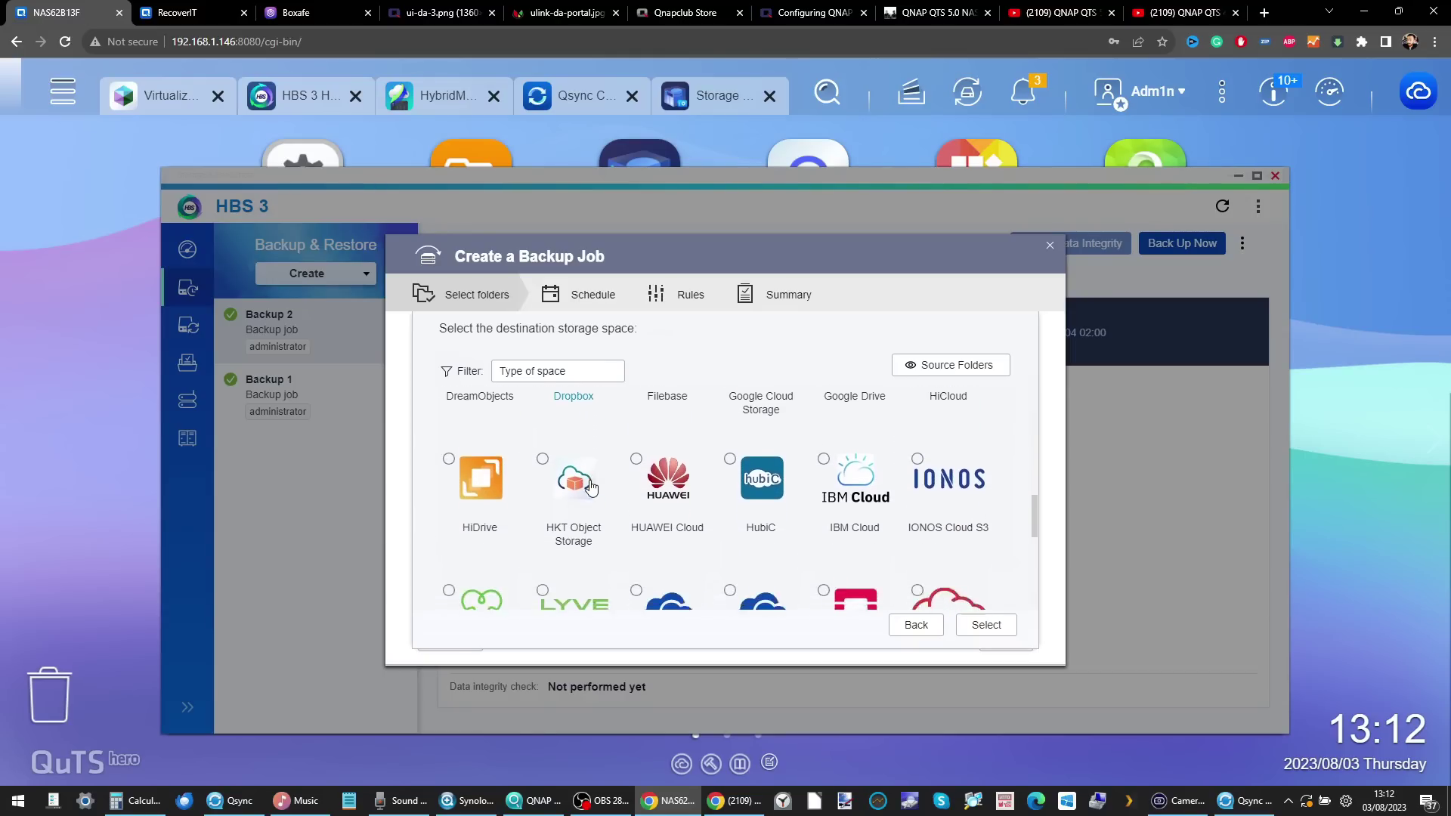
- Review the cloud destinations offered for the new backup job, including the Google Drive account, and close the wizard without creating the job
scroll(591, 488, down, 6)
scroll(592, 488, up, 10)
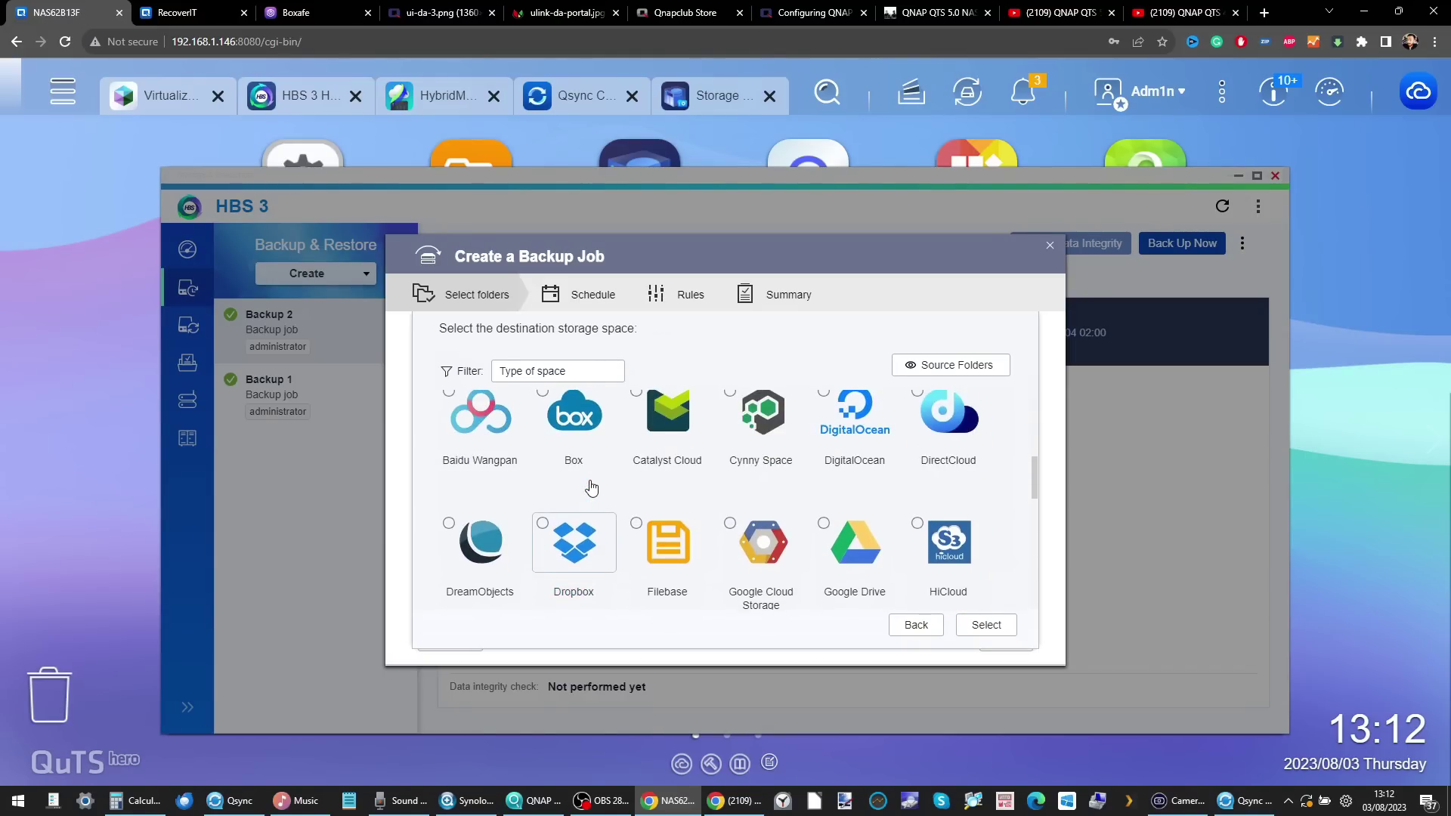
click(824, 541)
scroll(655, 536, down, 1)
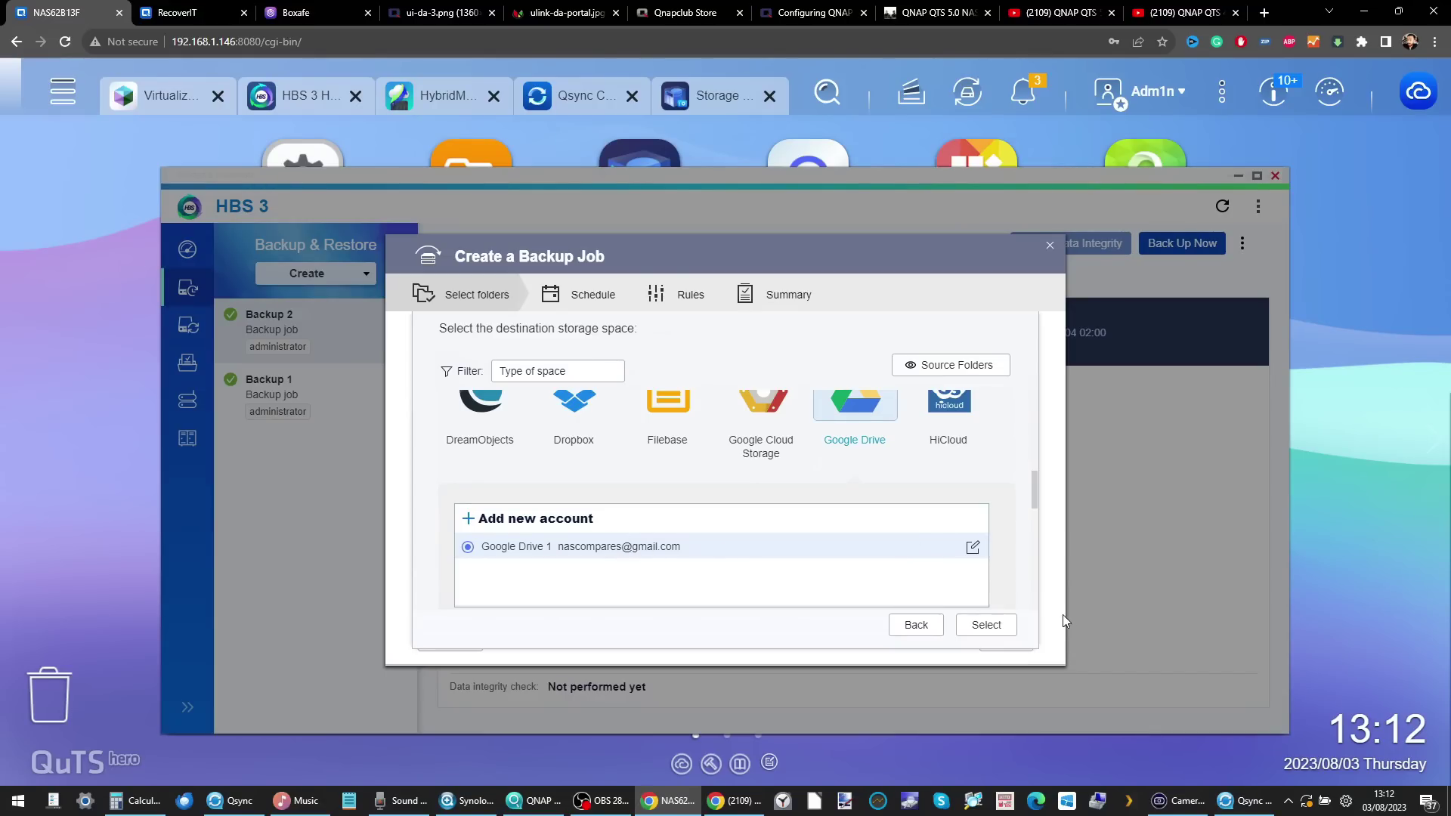
click(915, 626)
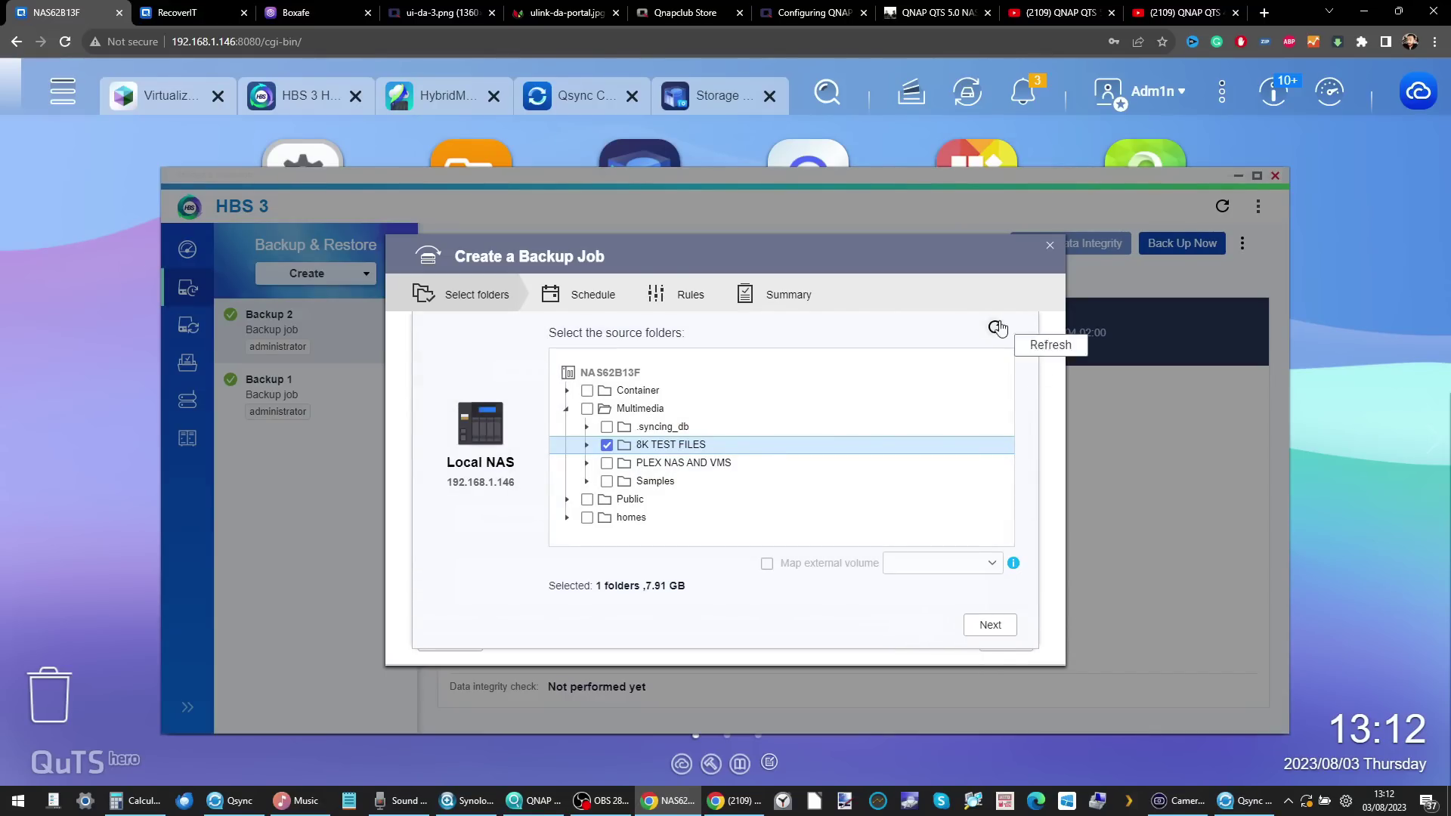
click(1051, 245)
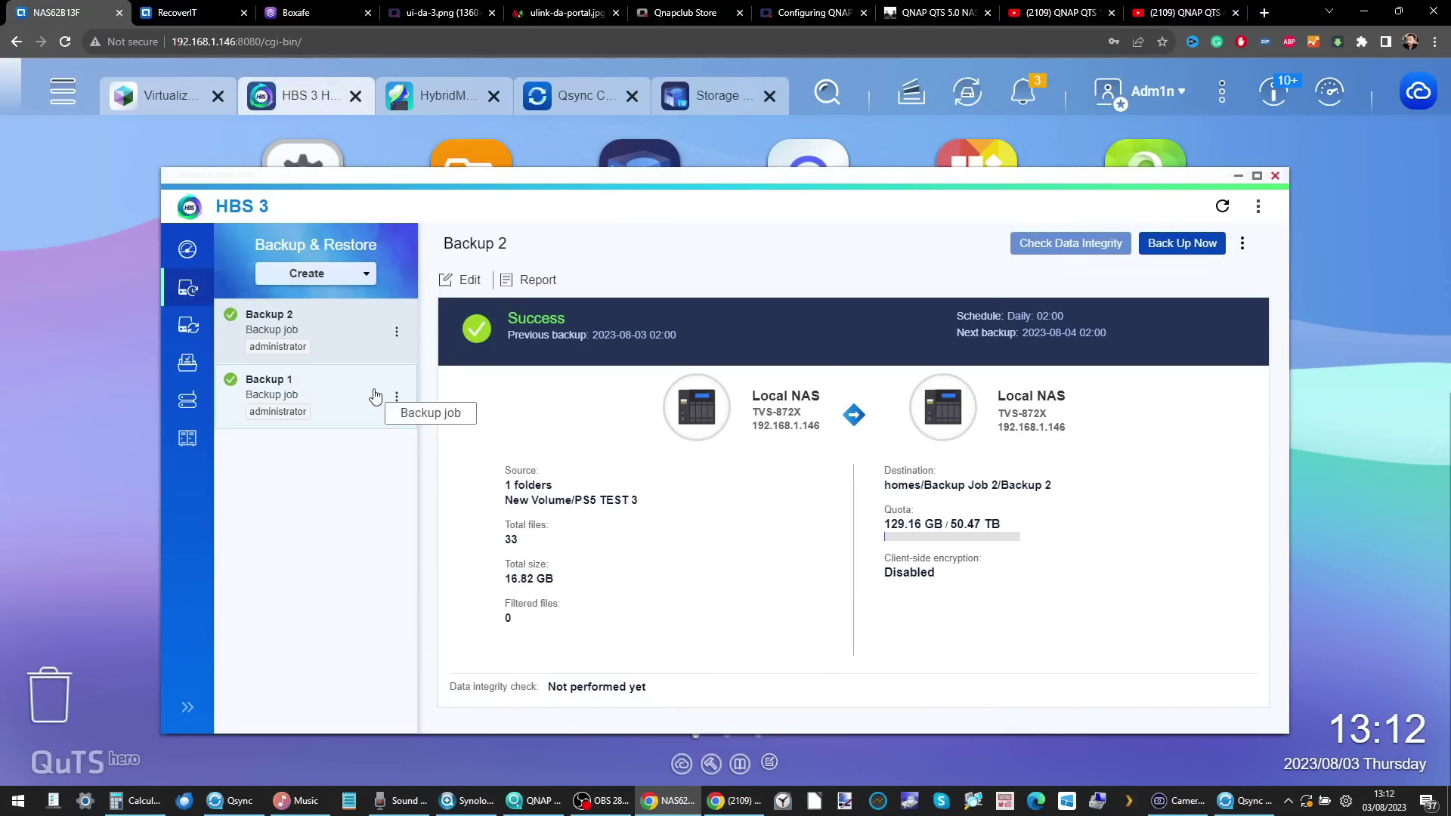
- View the details of the Backup 1 and Backup 2 jobs and of the Two-way Sync 1 job
click(335, 391)
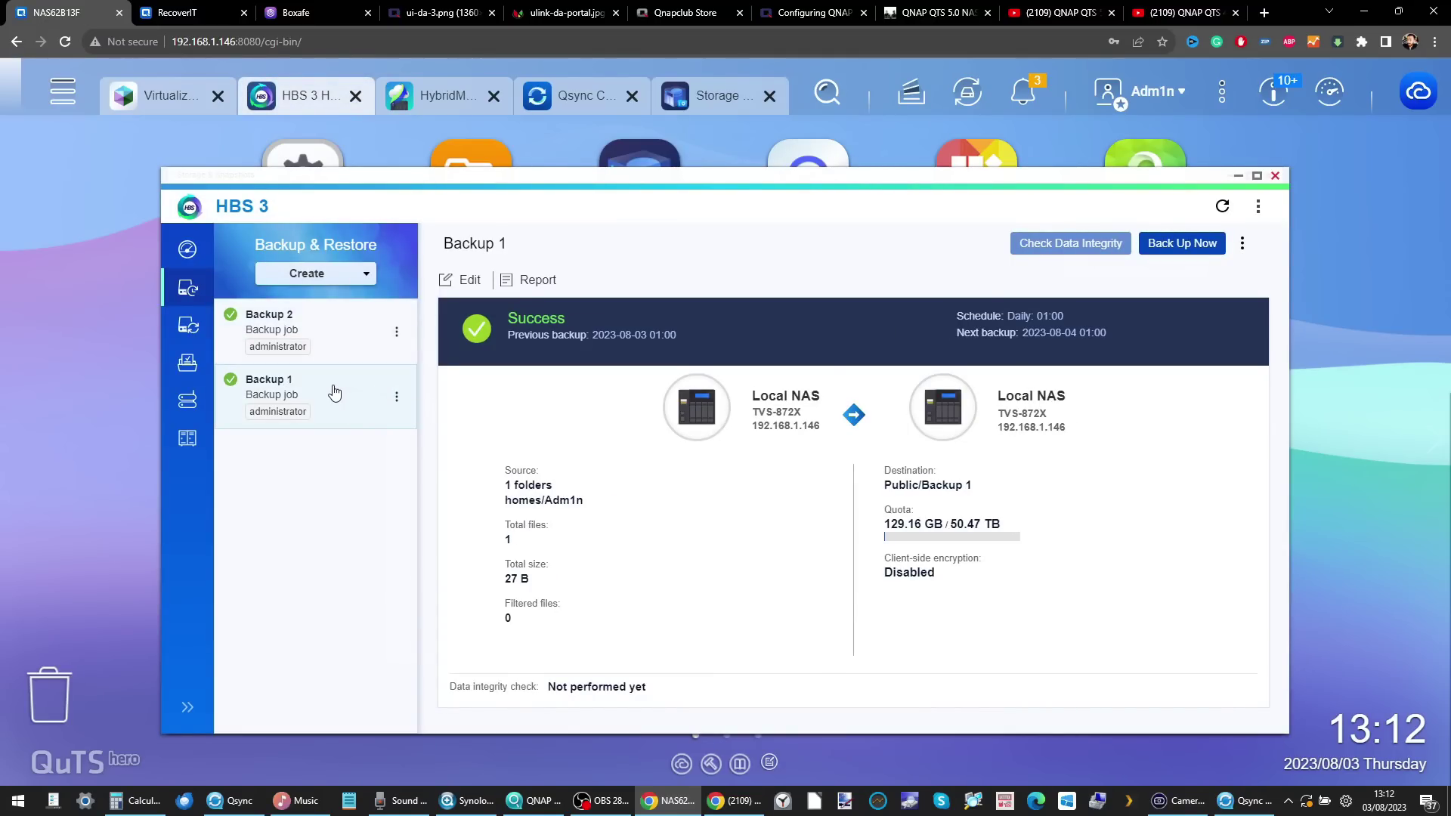
click(330, 333)
click(188, 326)
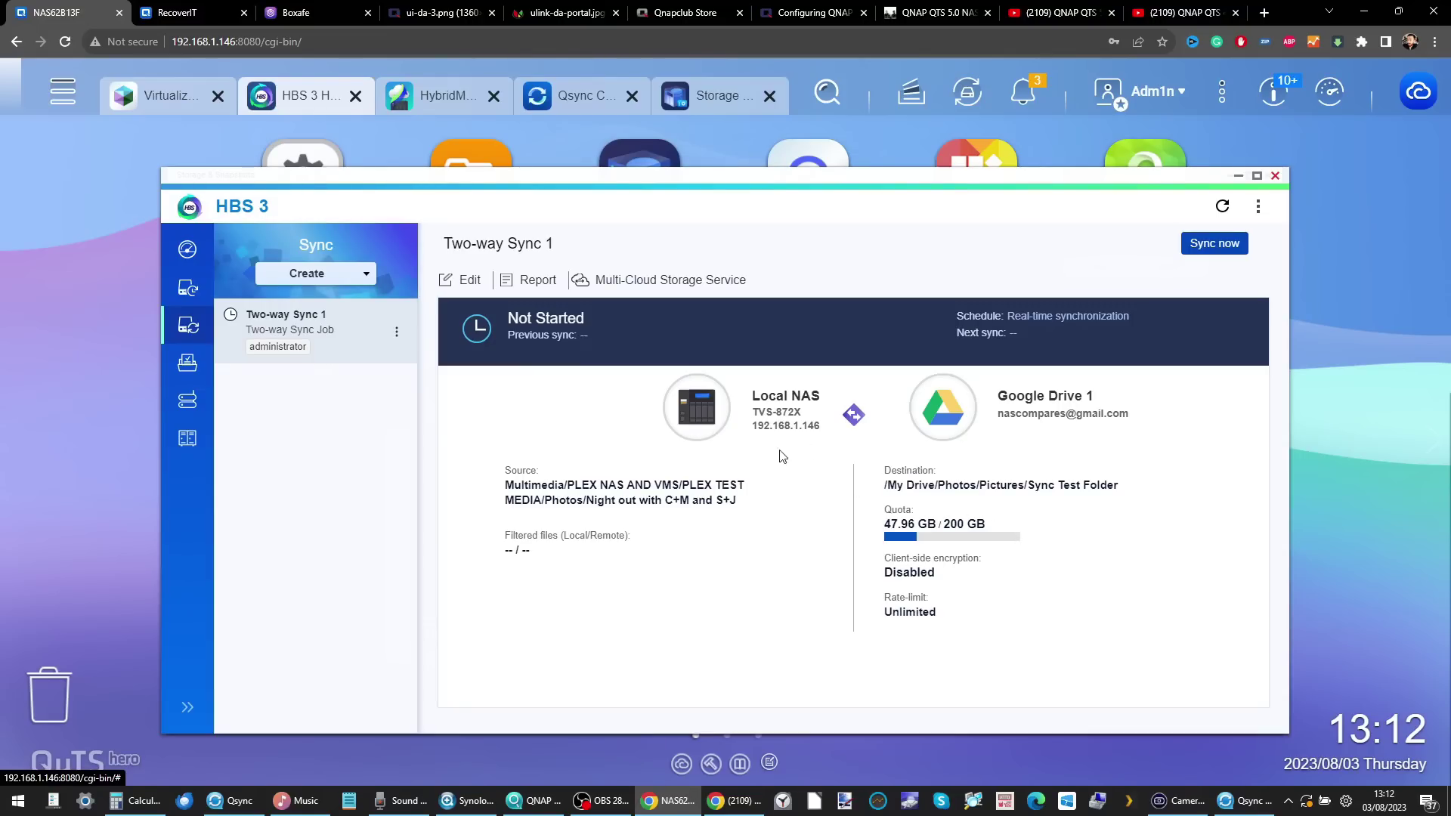
- Open the Backup 2 job for editing and review its schedule, version management and data integrity check settings
click(188, 289)
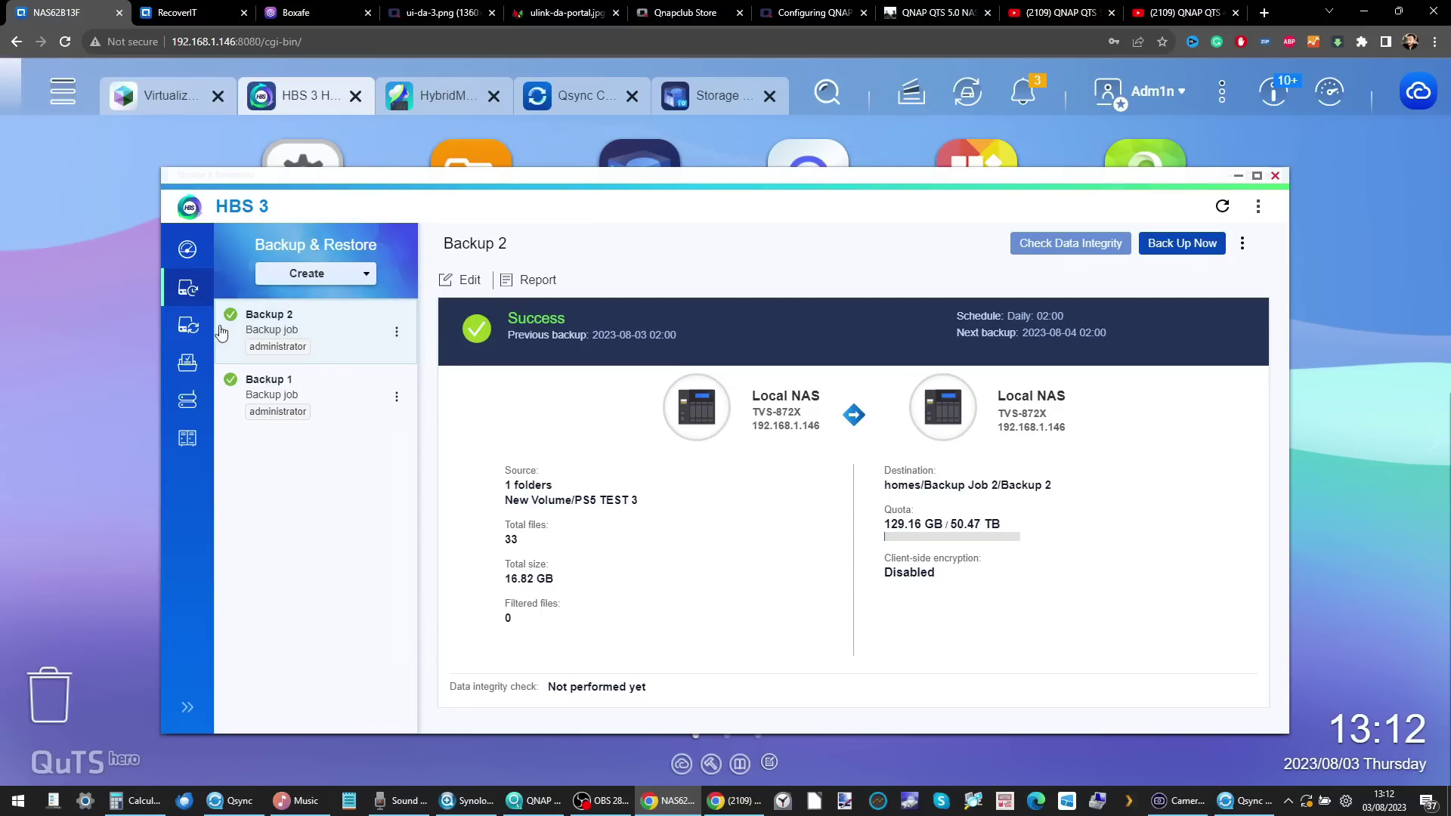
click(396, 332)
click(414, 366)
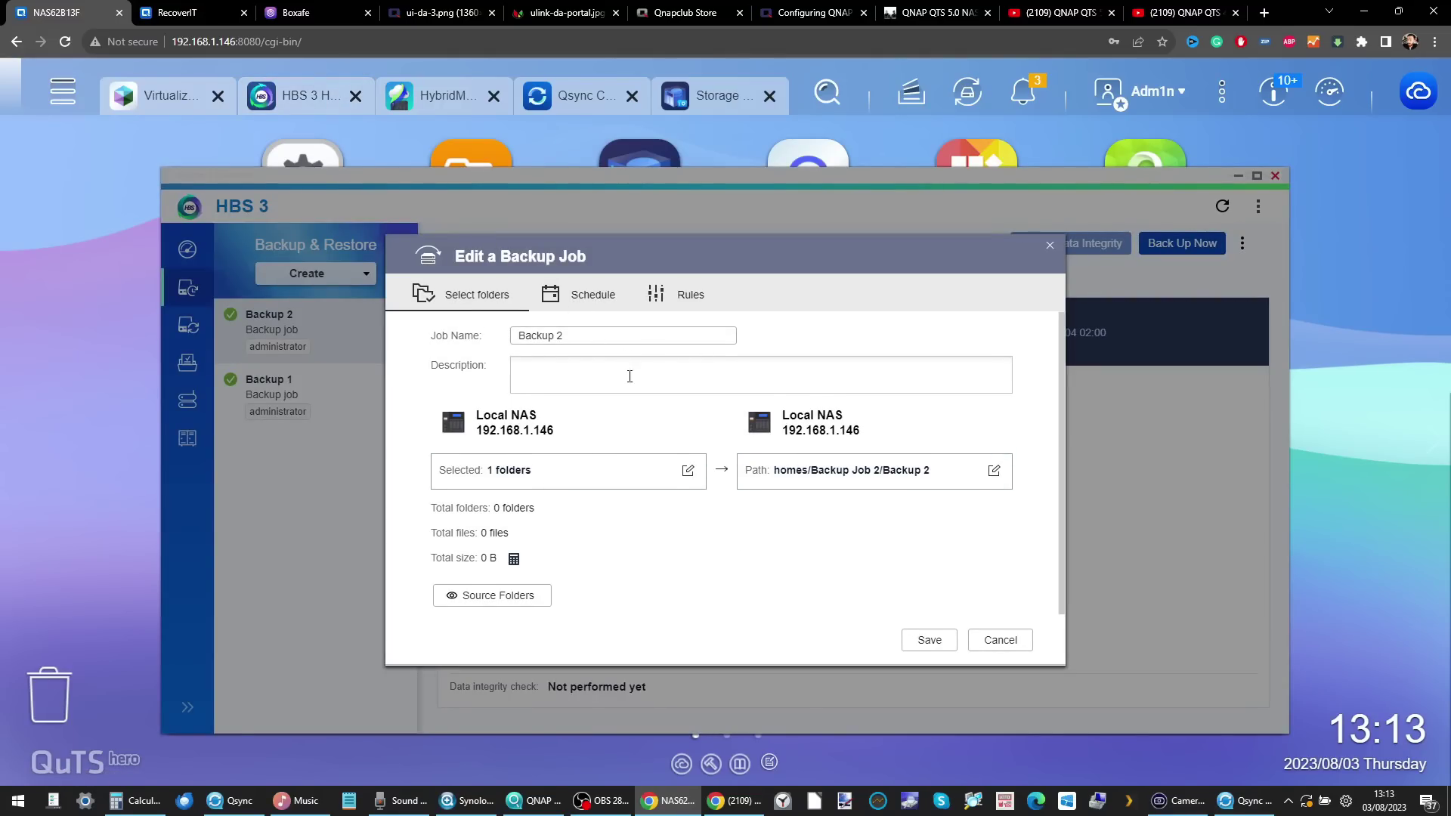
click(590, 313)
scroll(694, 424, down, 3)
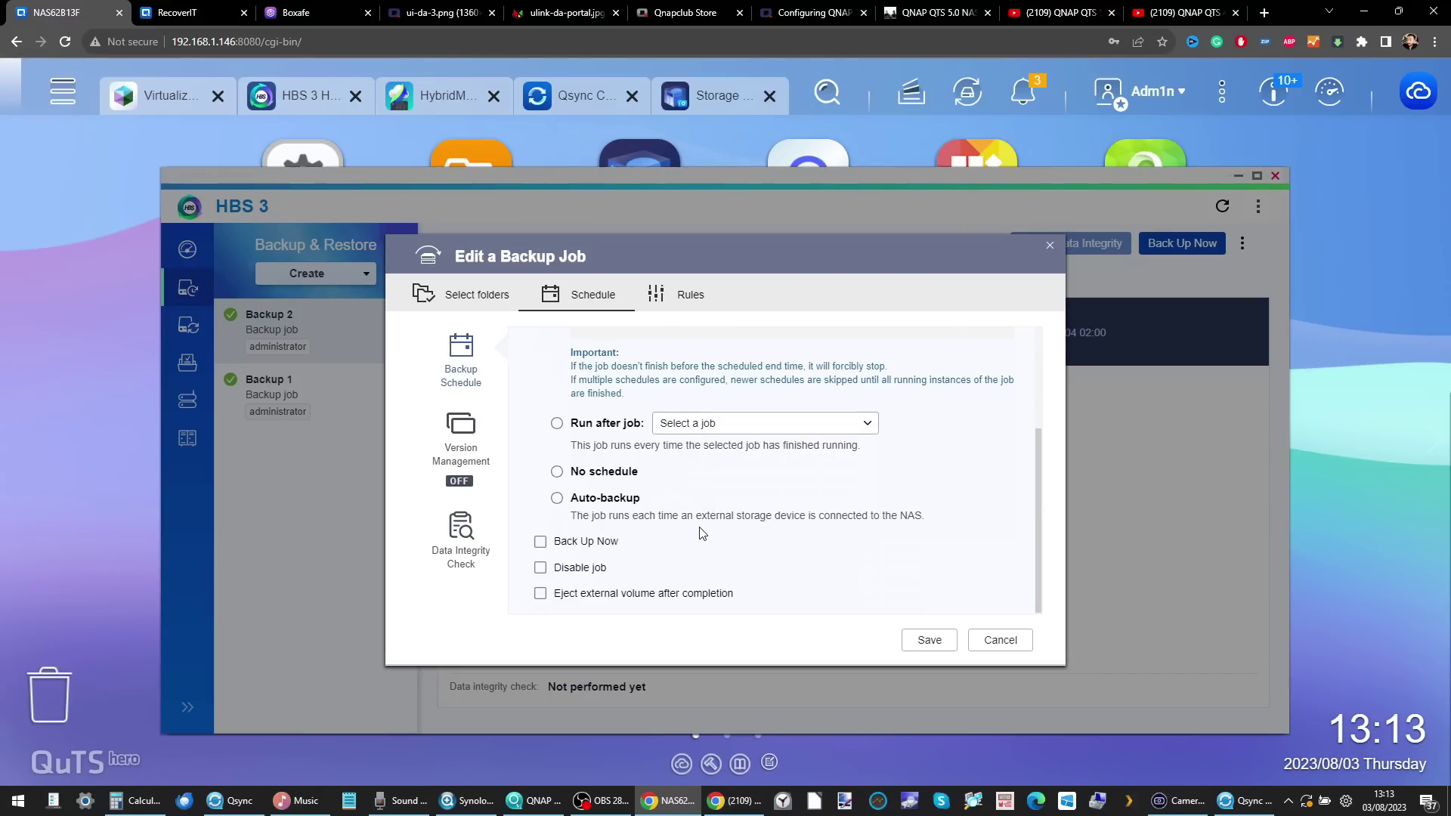
click(456, 442)
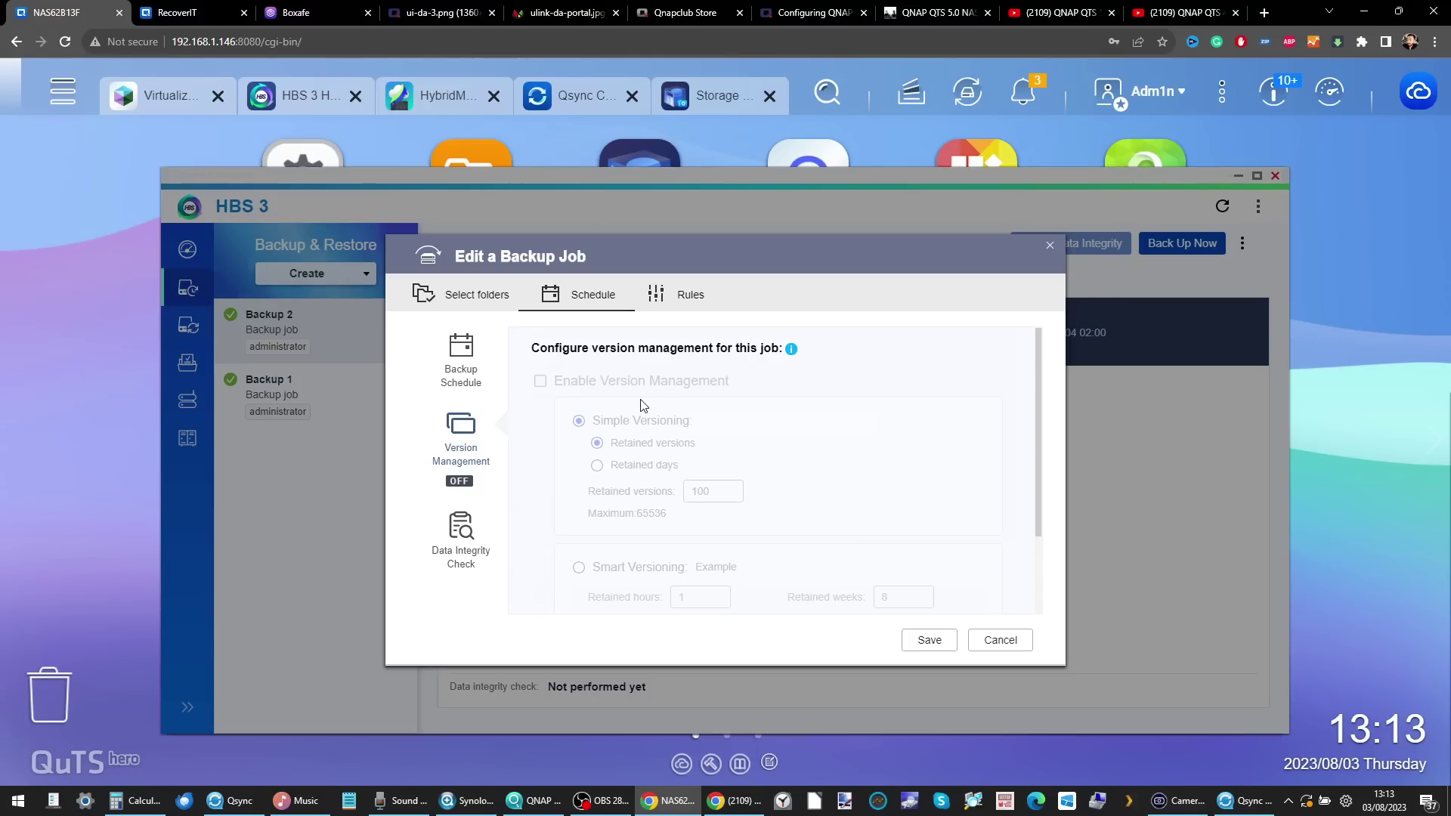
click(461, 533)
scroll(679, 463, down, 2)
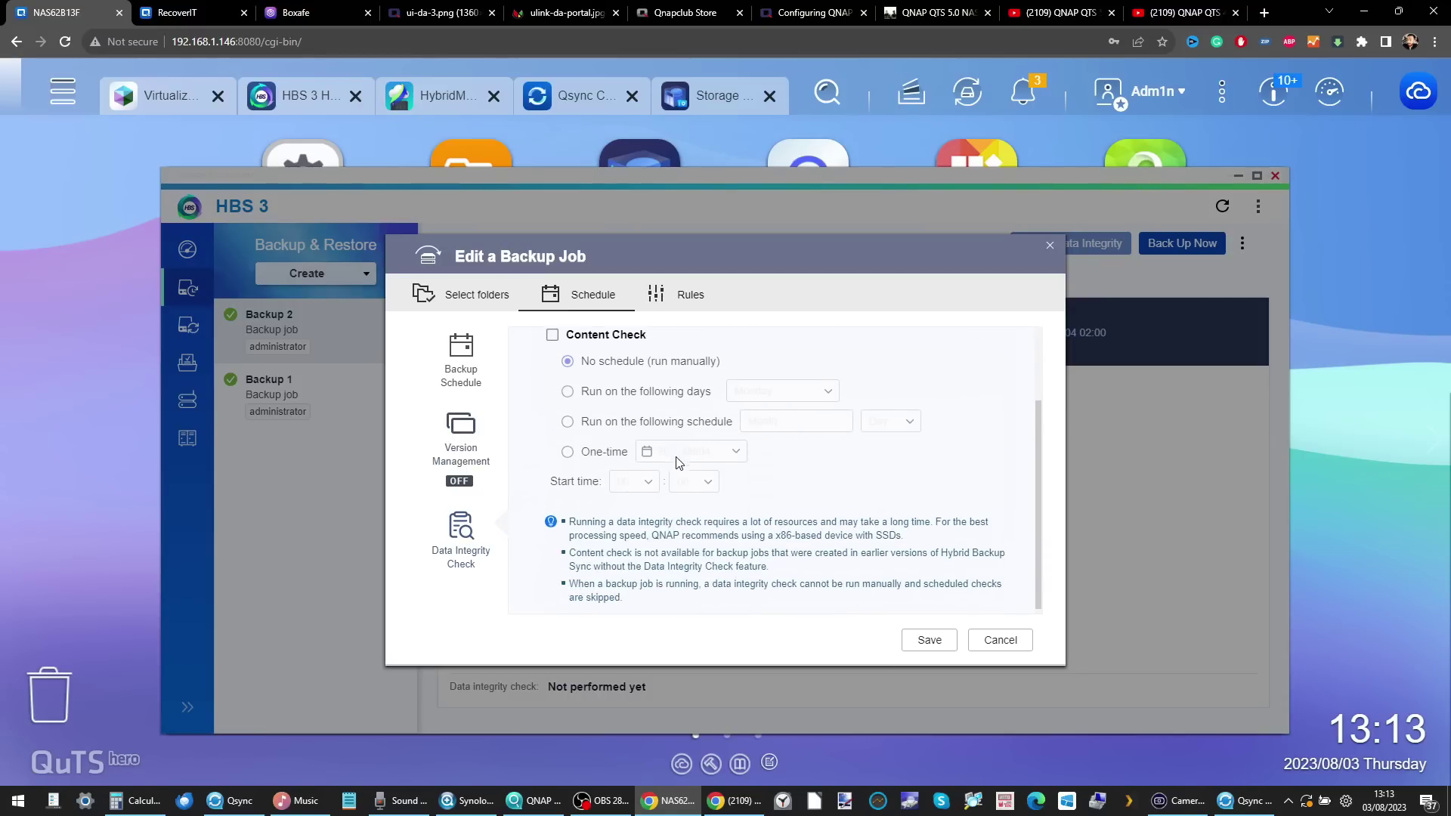
- Review the methods, policies and options in Backup 2's rules, and close the job editor without saving
click(690, 296)
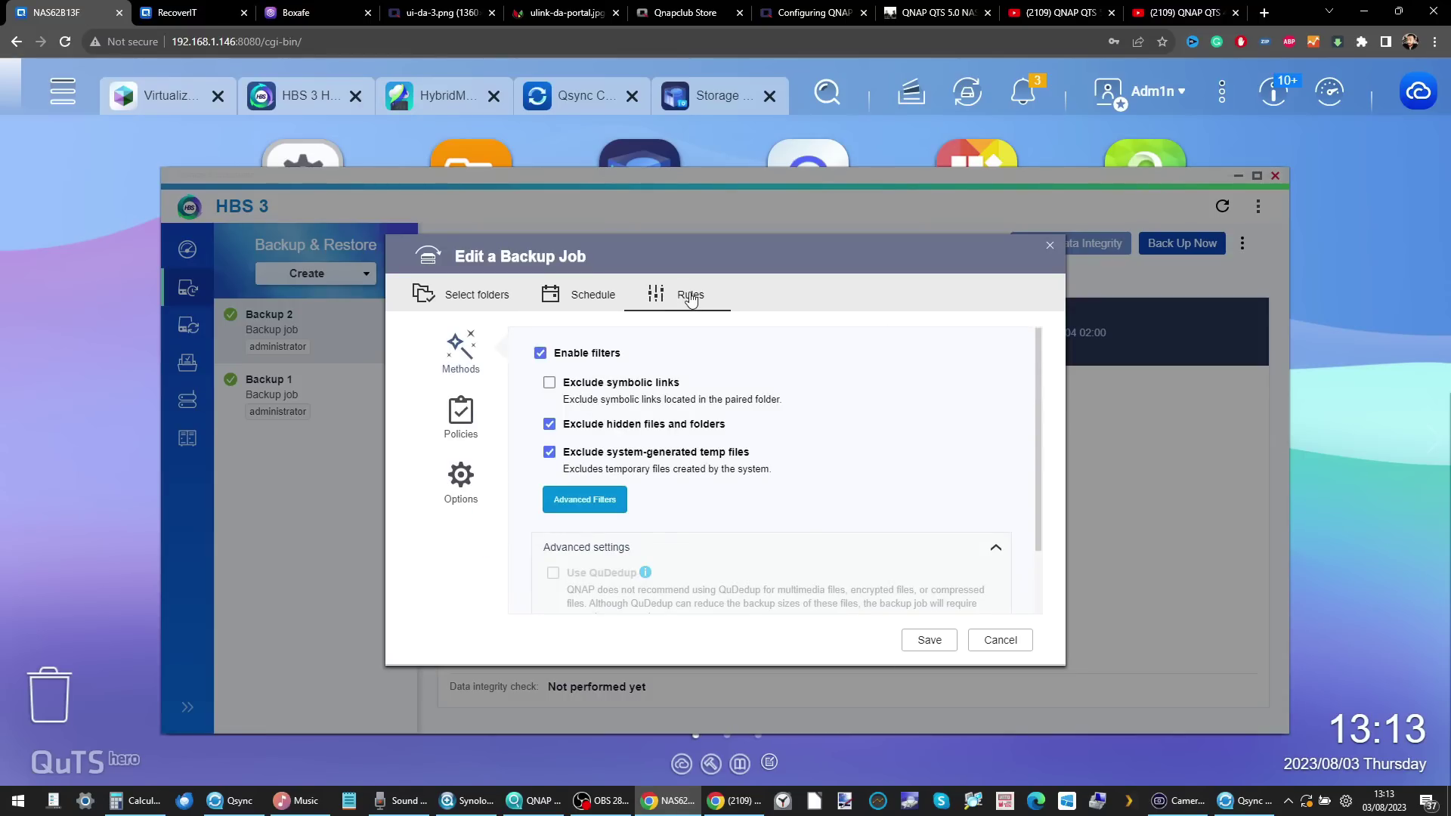
scroll(679, 367, down, 2)
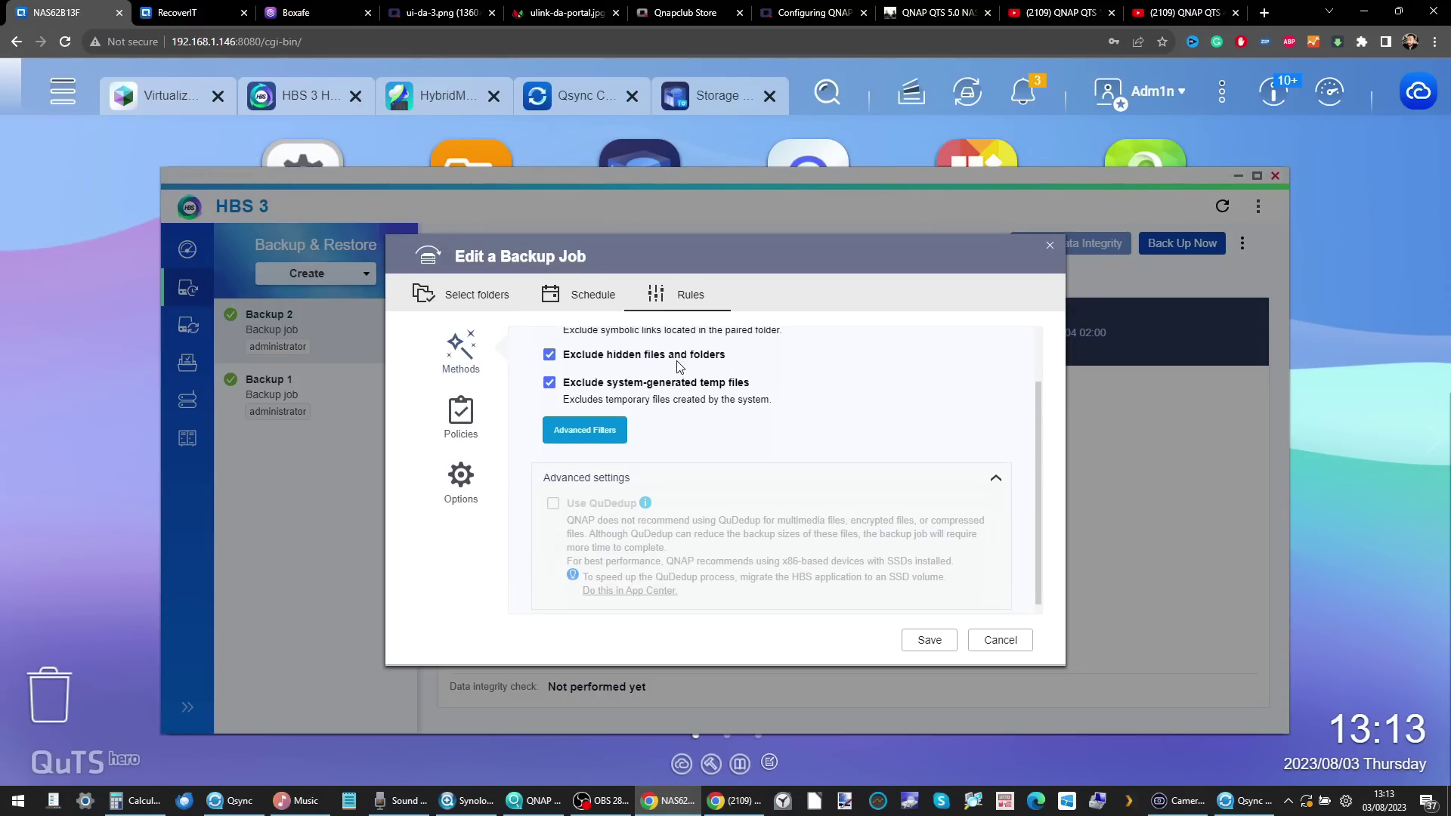
scroll(679, 368, up, 1)
scroll(679, 367, up, 1)
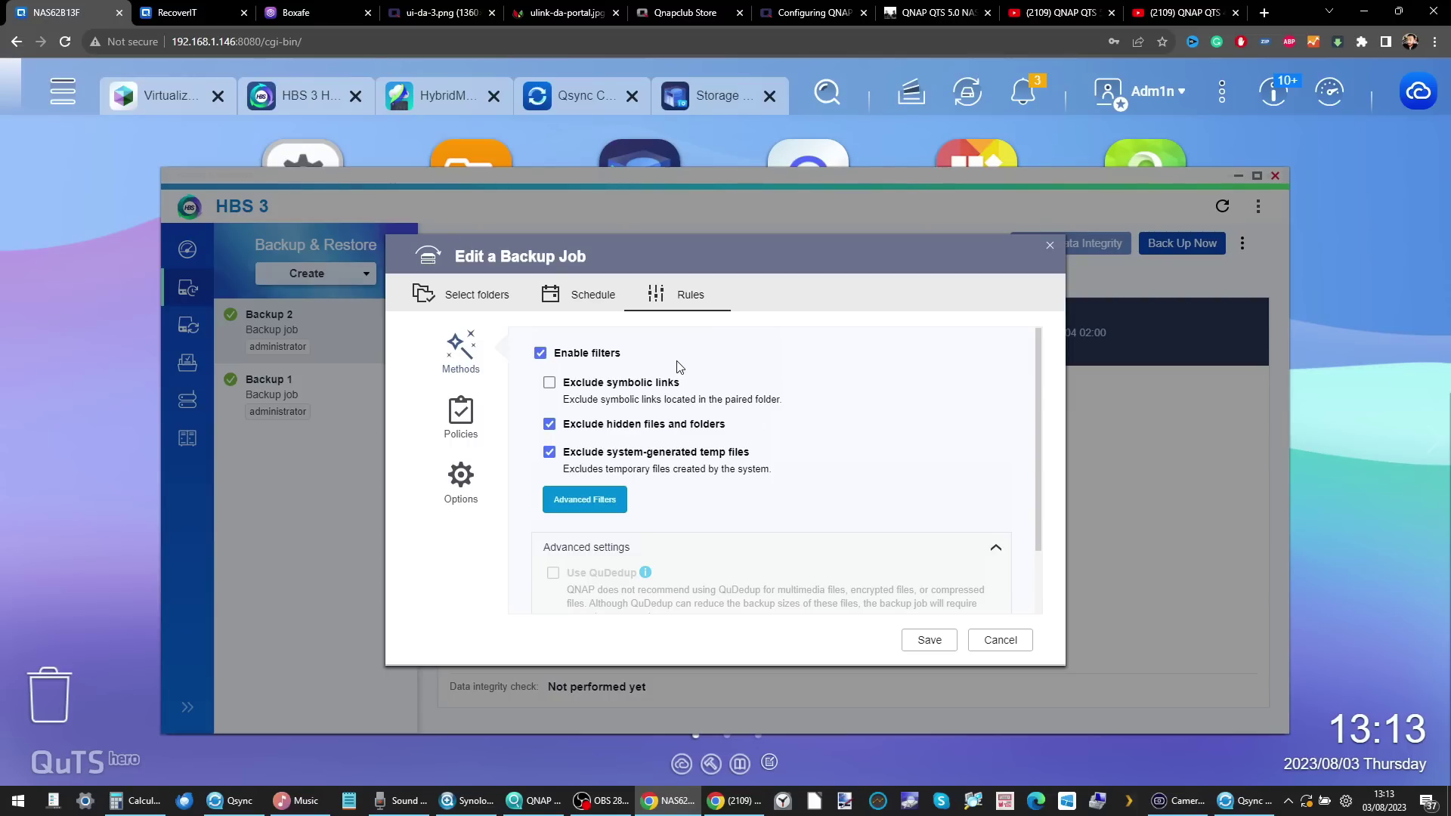
click(461, 412)
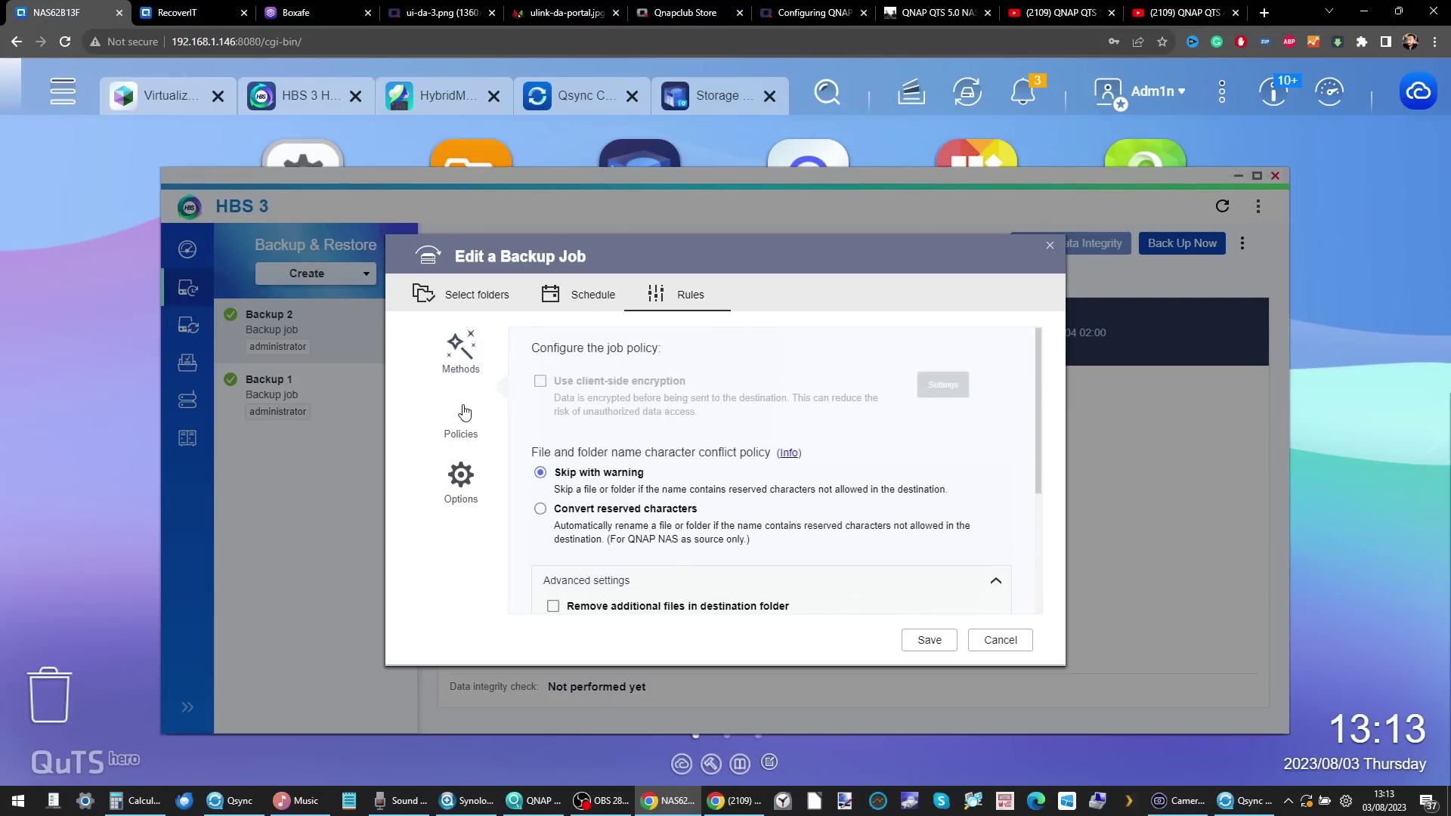
click(461, 484)
scroll(684, 465, down, 2)
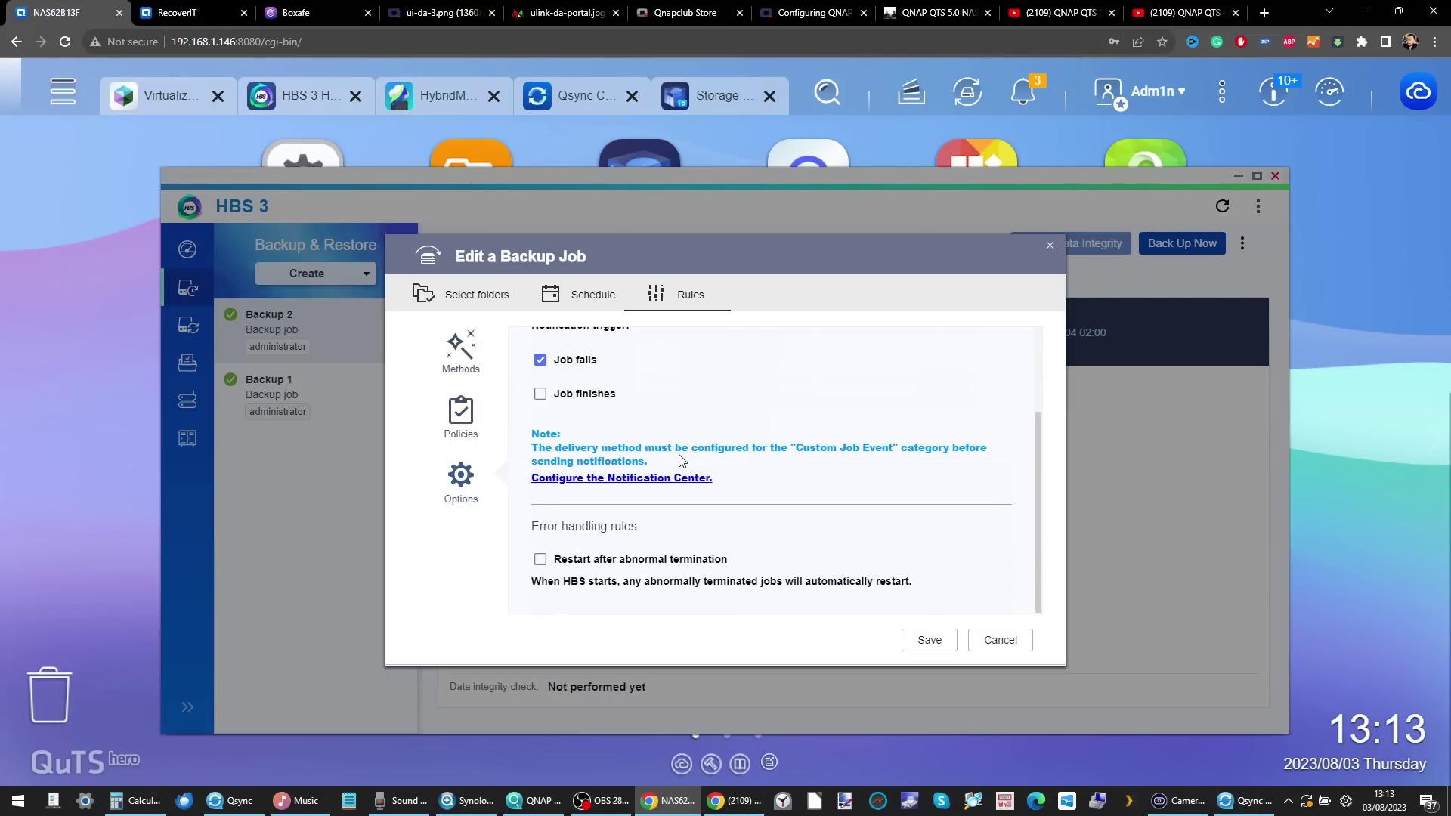
click(1050, 245)
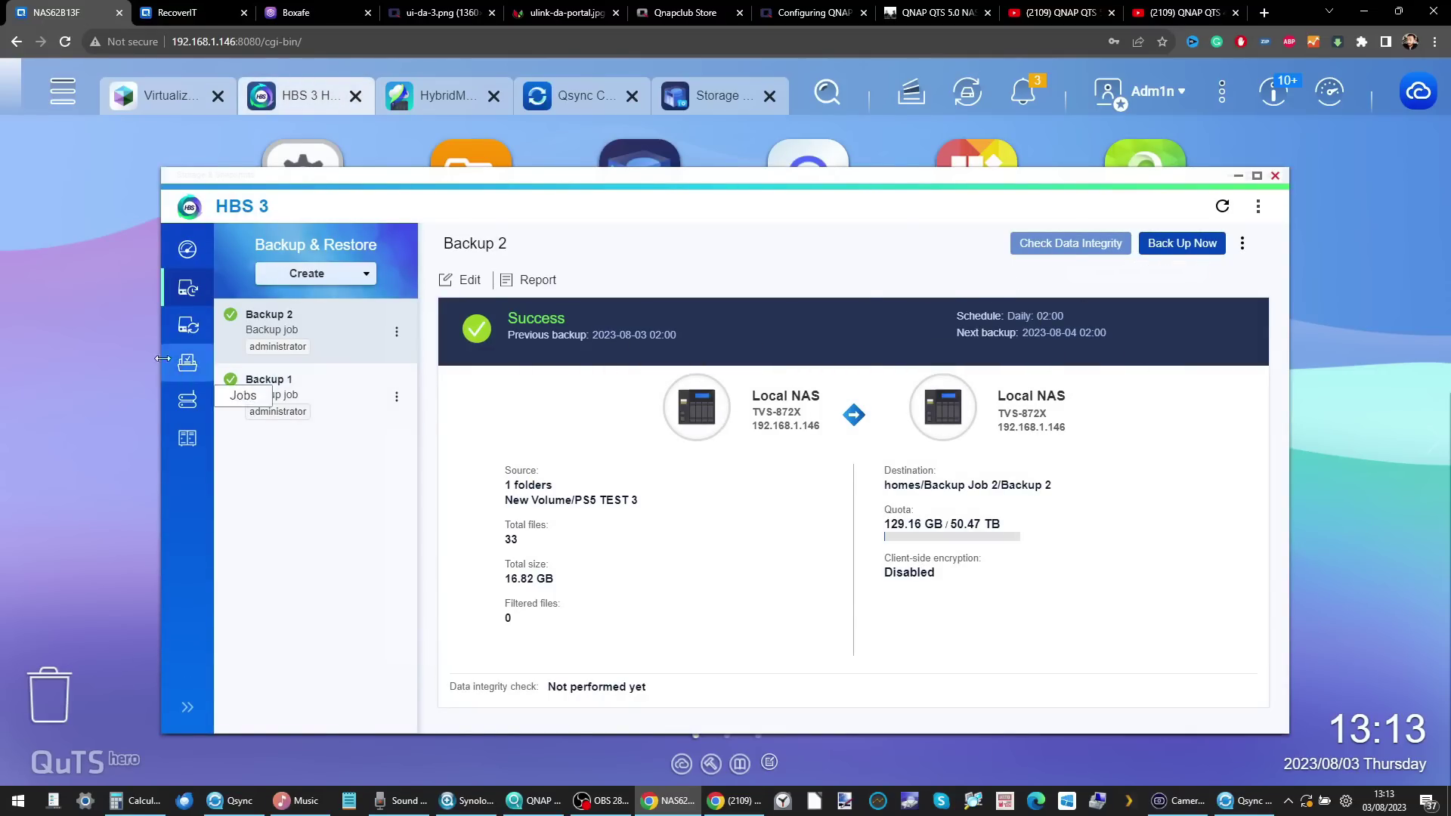
- View the Two-way Sync 1 job, and look at the remote Multimedia and Google Drive mounts in File Station
click(188, 325)
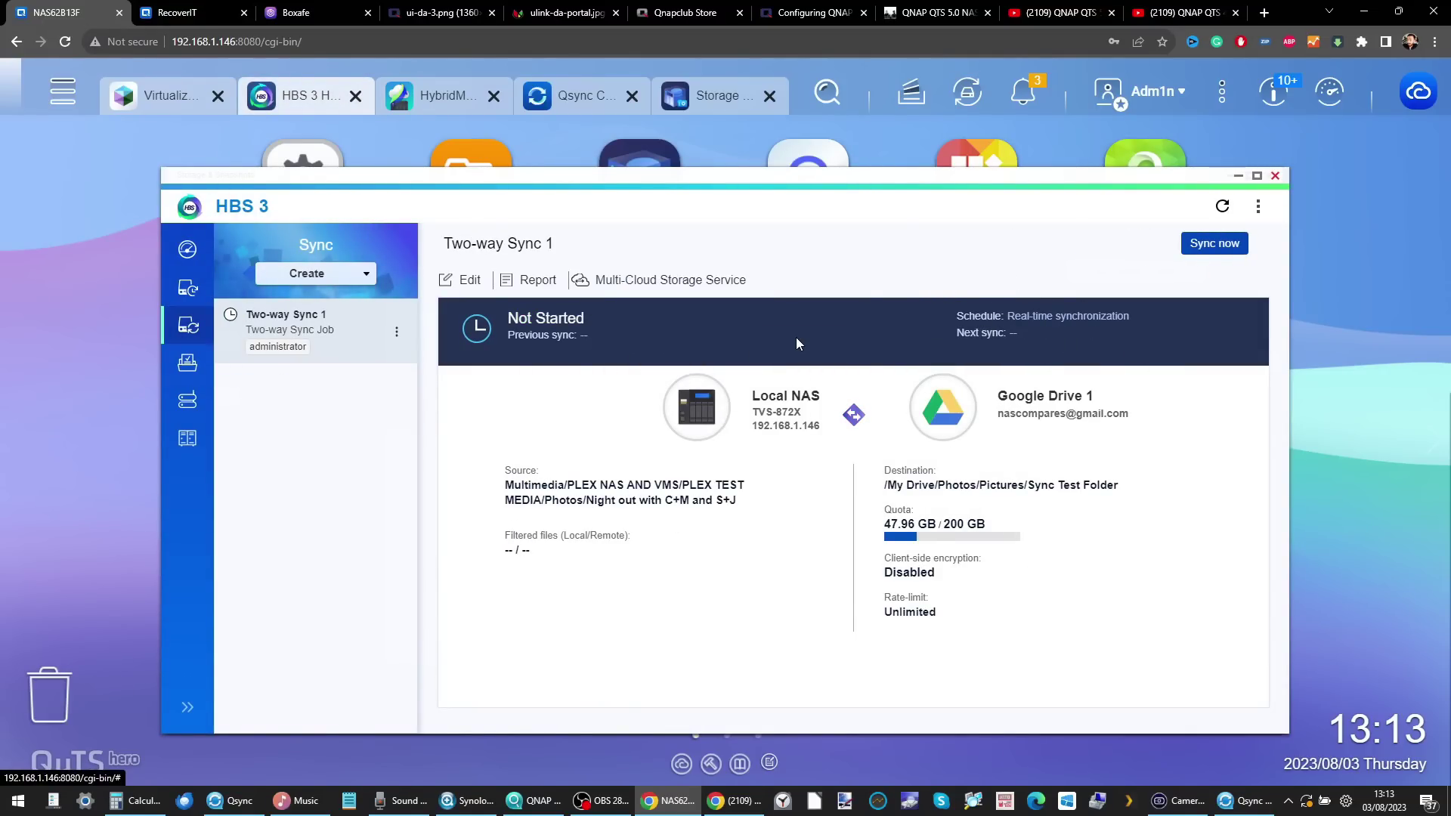
click(455, 165)
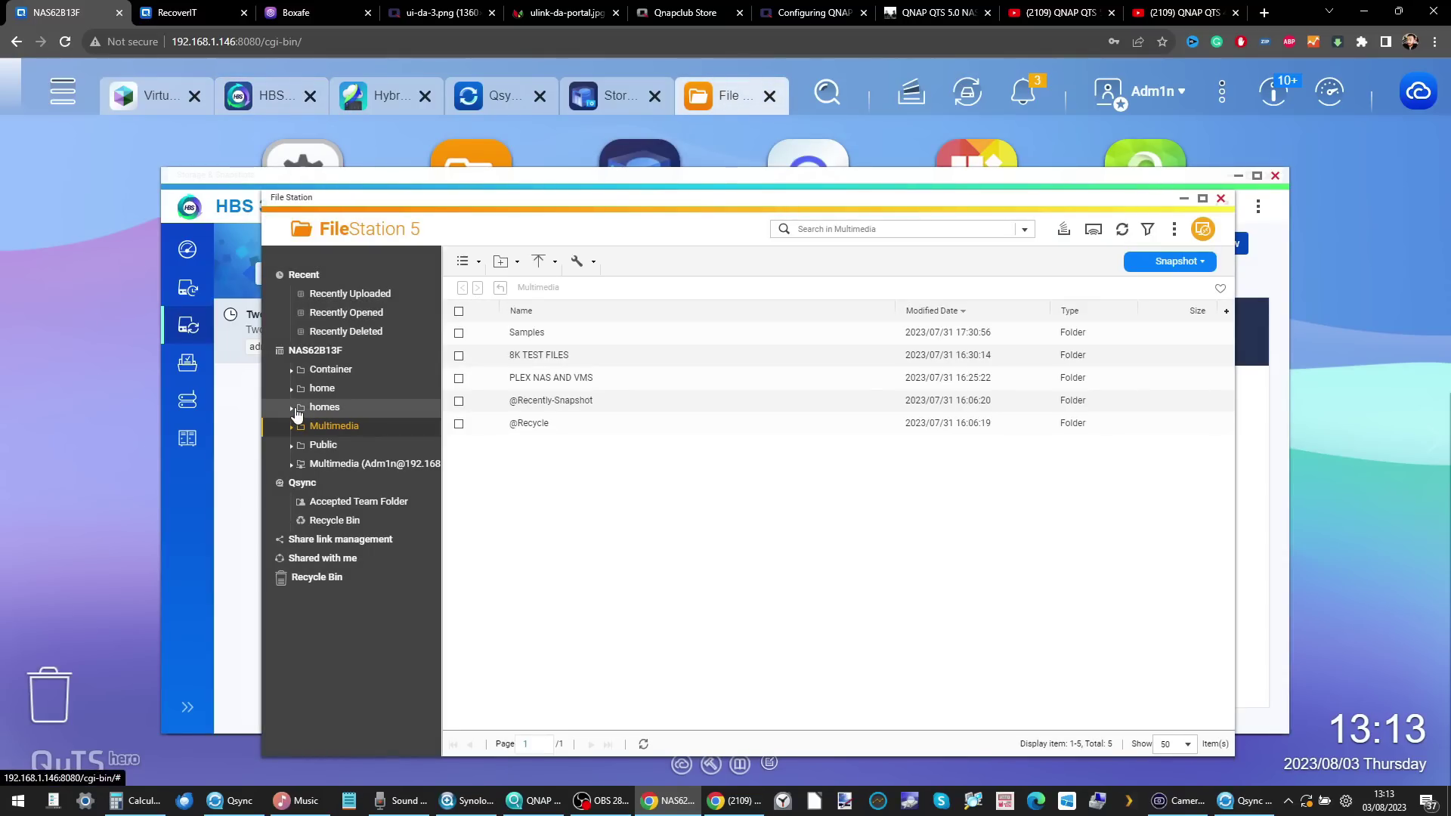
click(336, 467)
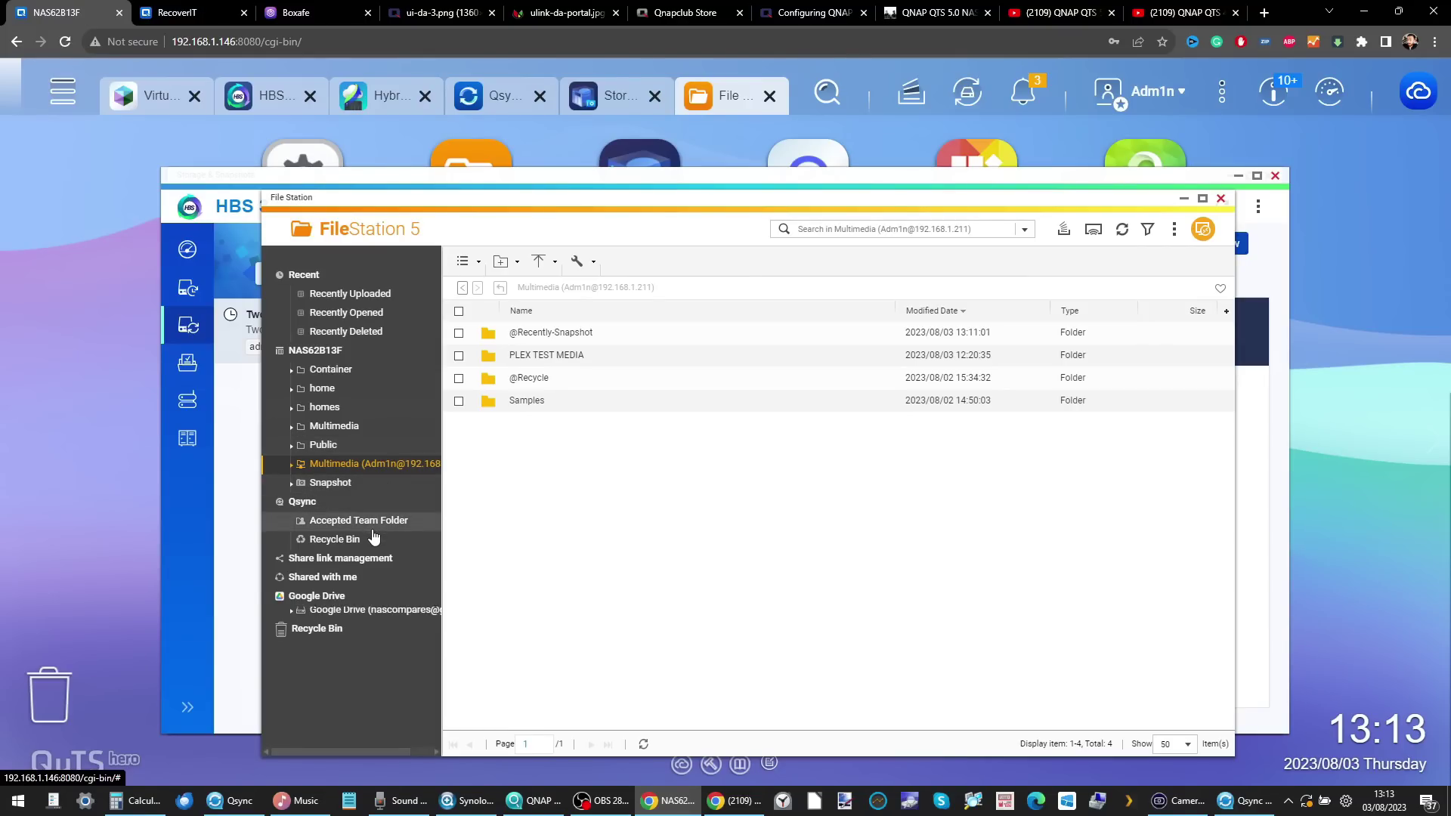
click(343, 615)
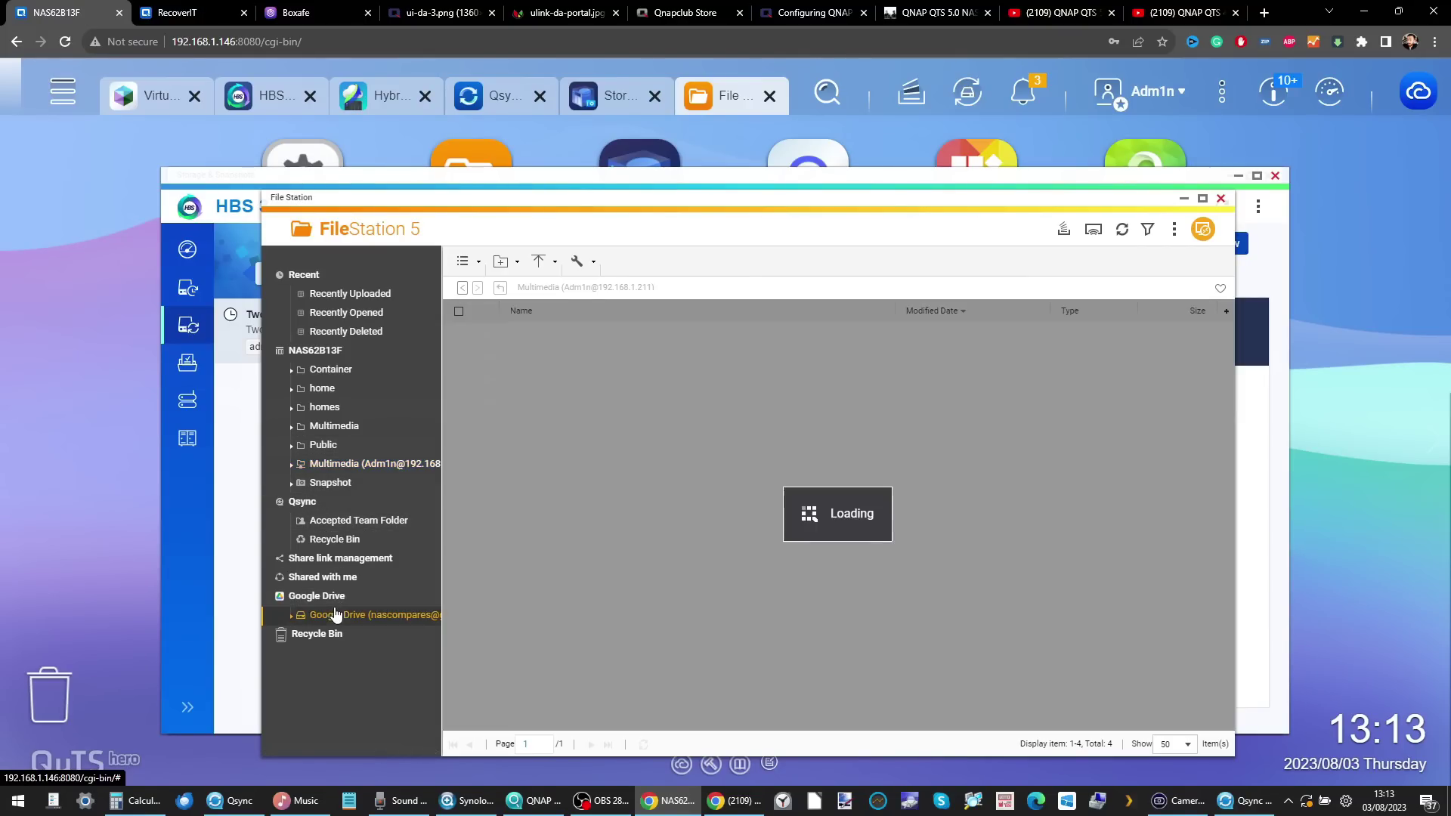
click(1185, 199)
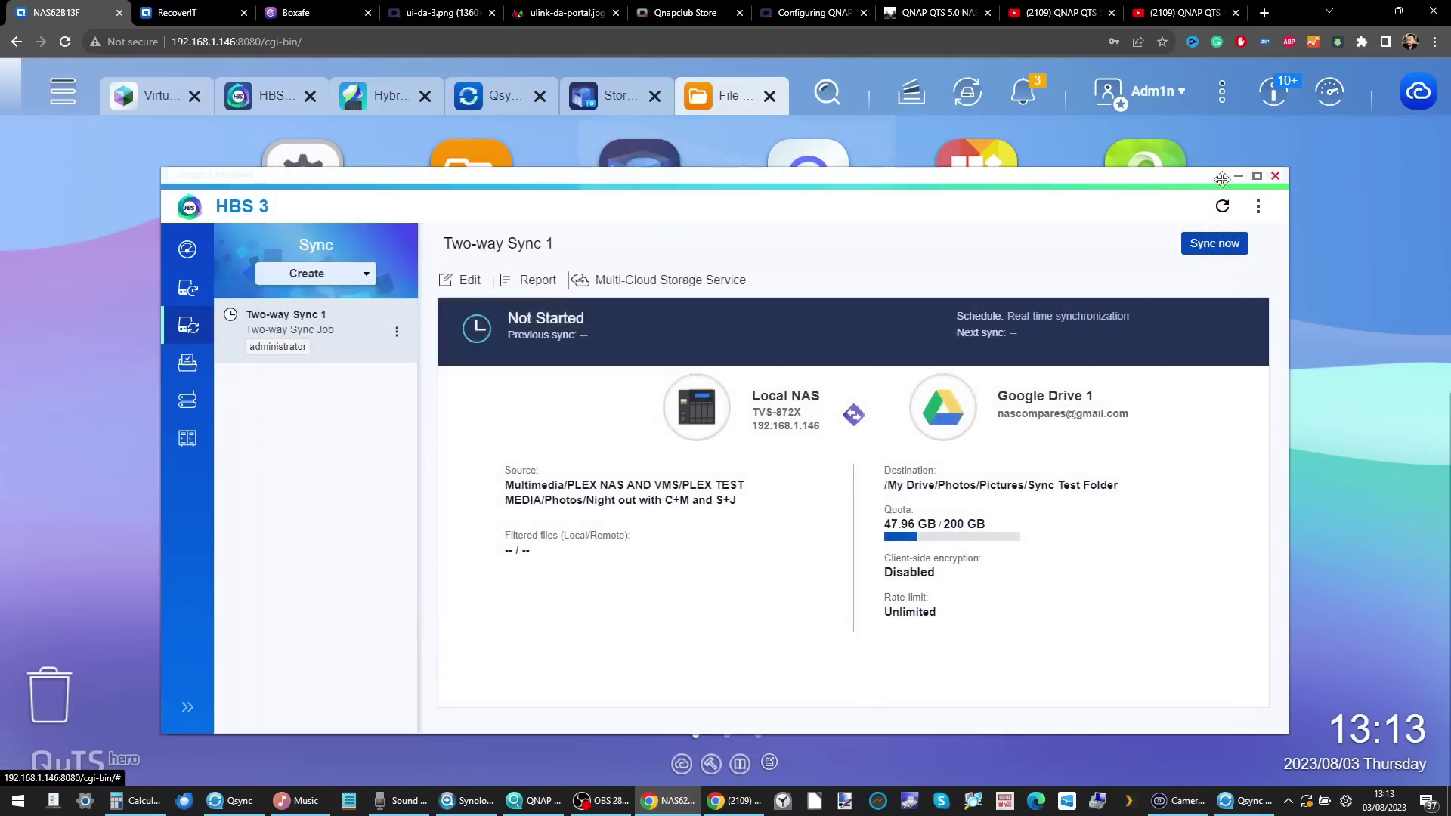
- Inspect the mounted cloud services and remote devices in HybridMount, and minimise its window
click(586, 97)
click(370, 99)
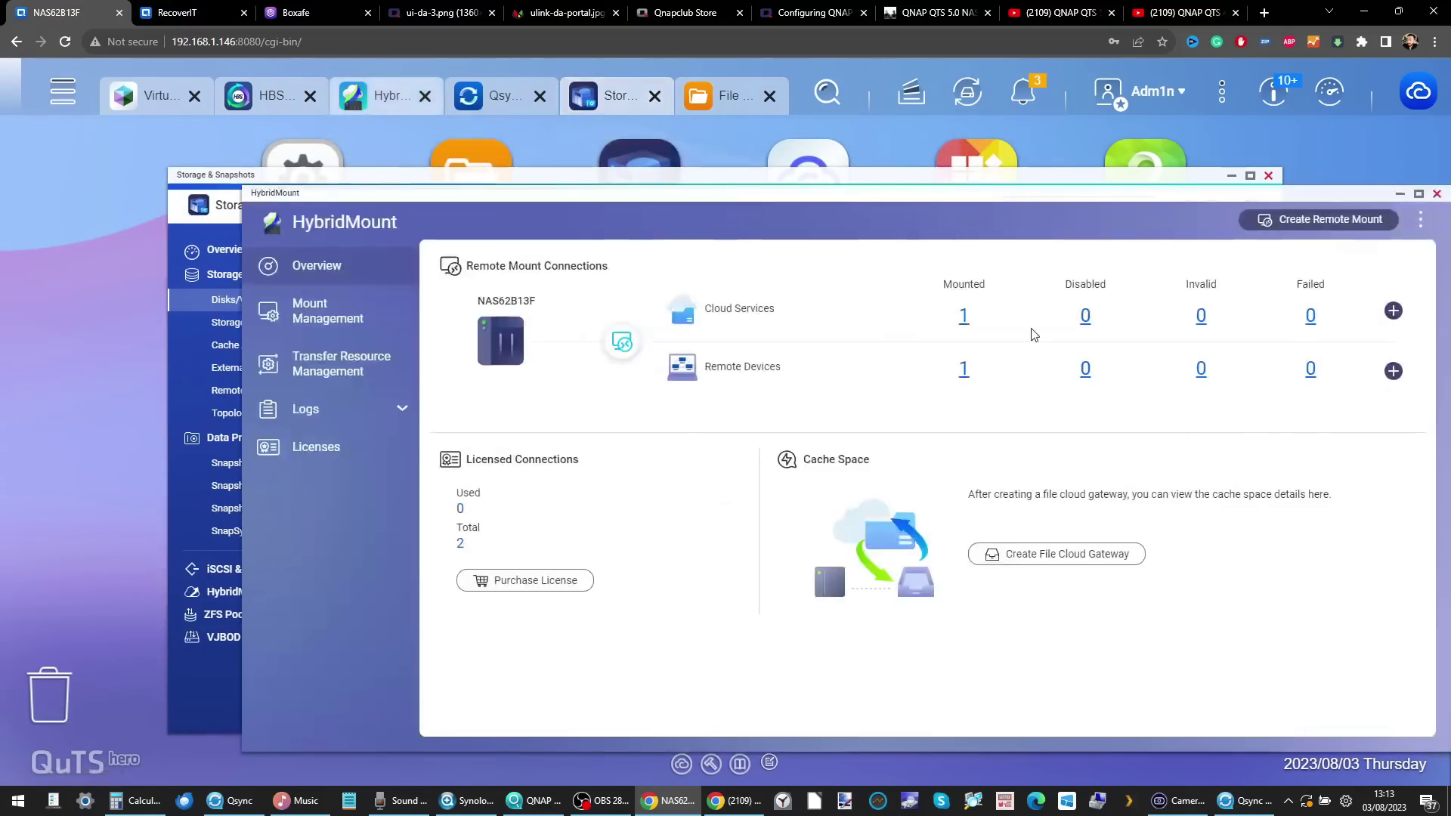
drag(751, 200, 615, 167)
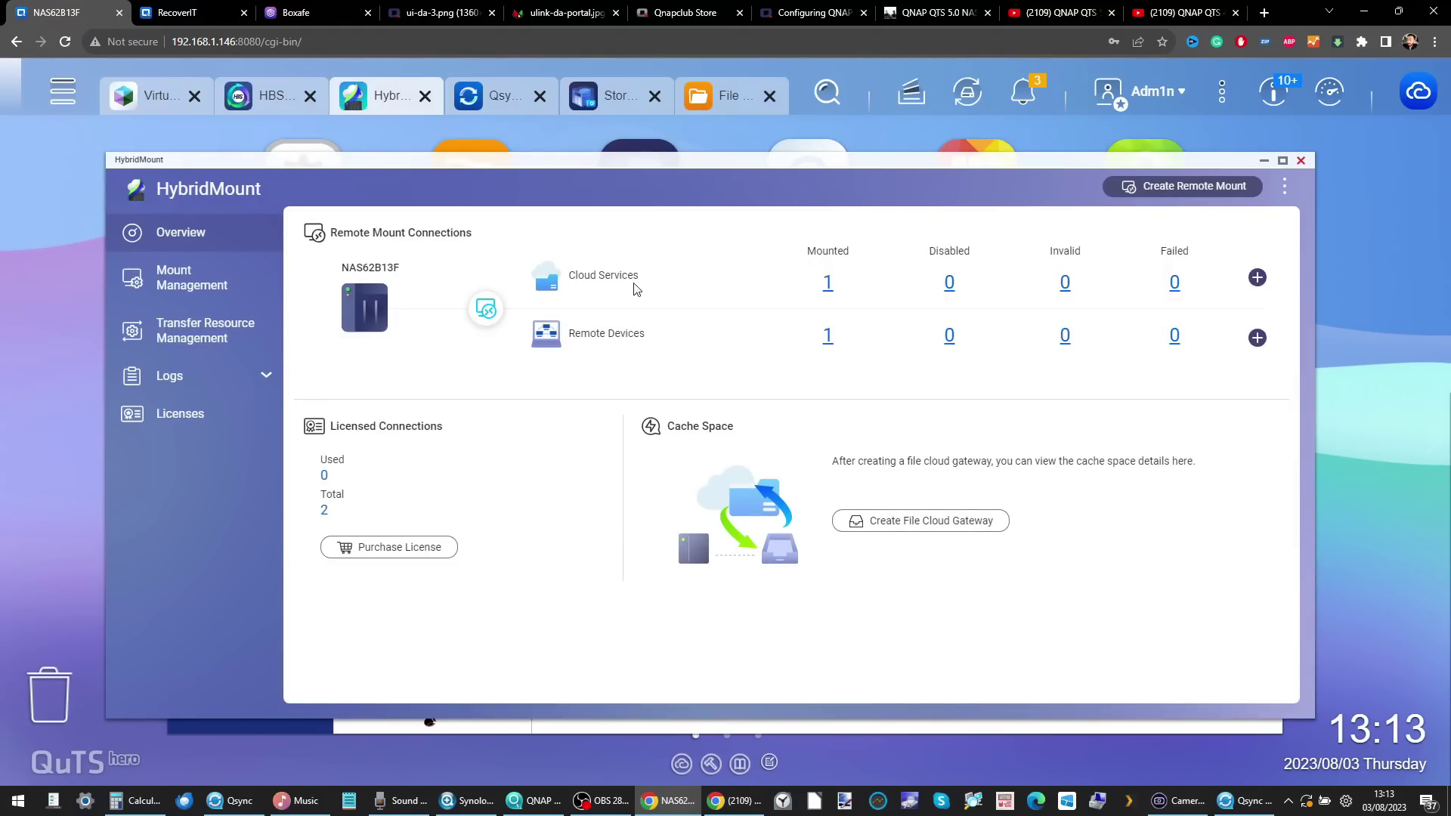
click(828, 284)
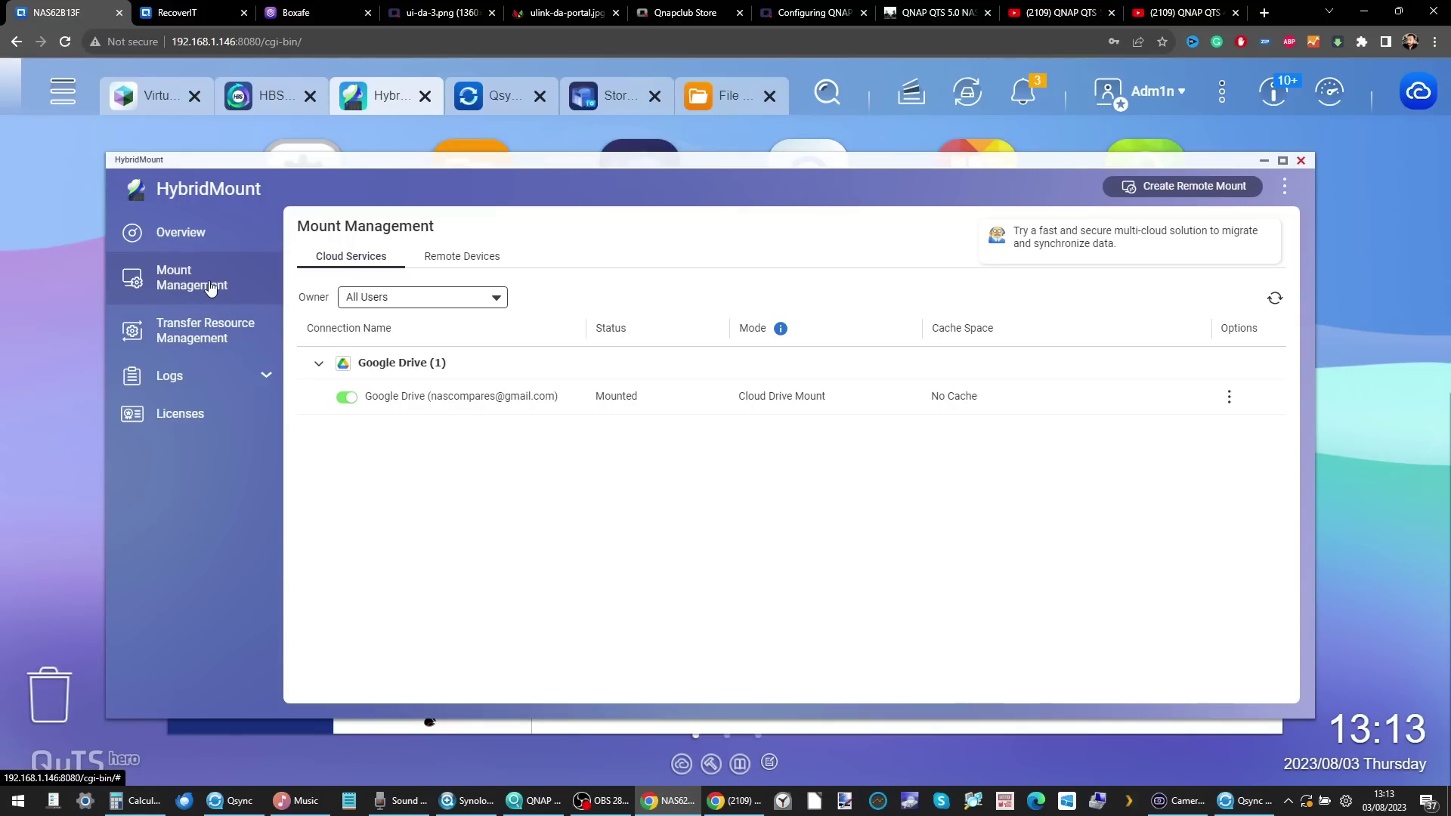
click(174, 239)
click(826, 337)
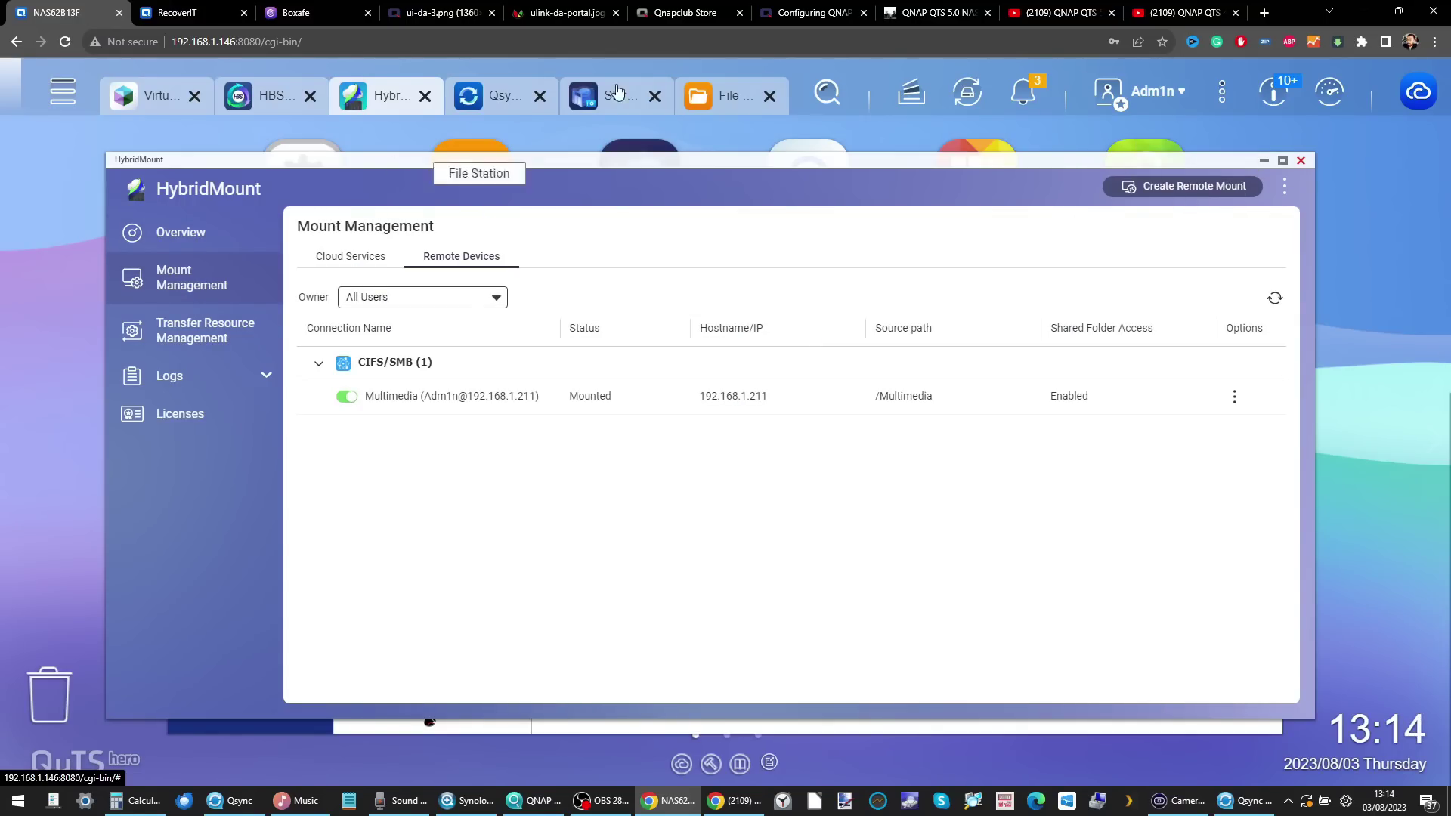
click(1270, 156)
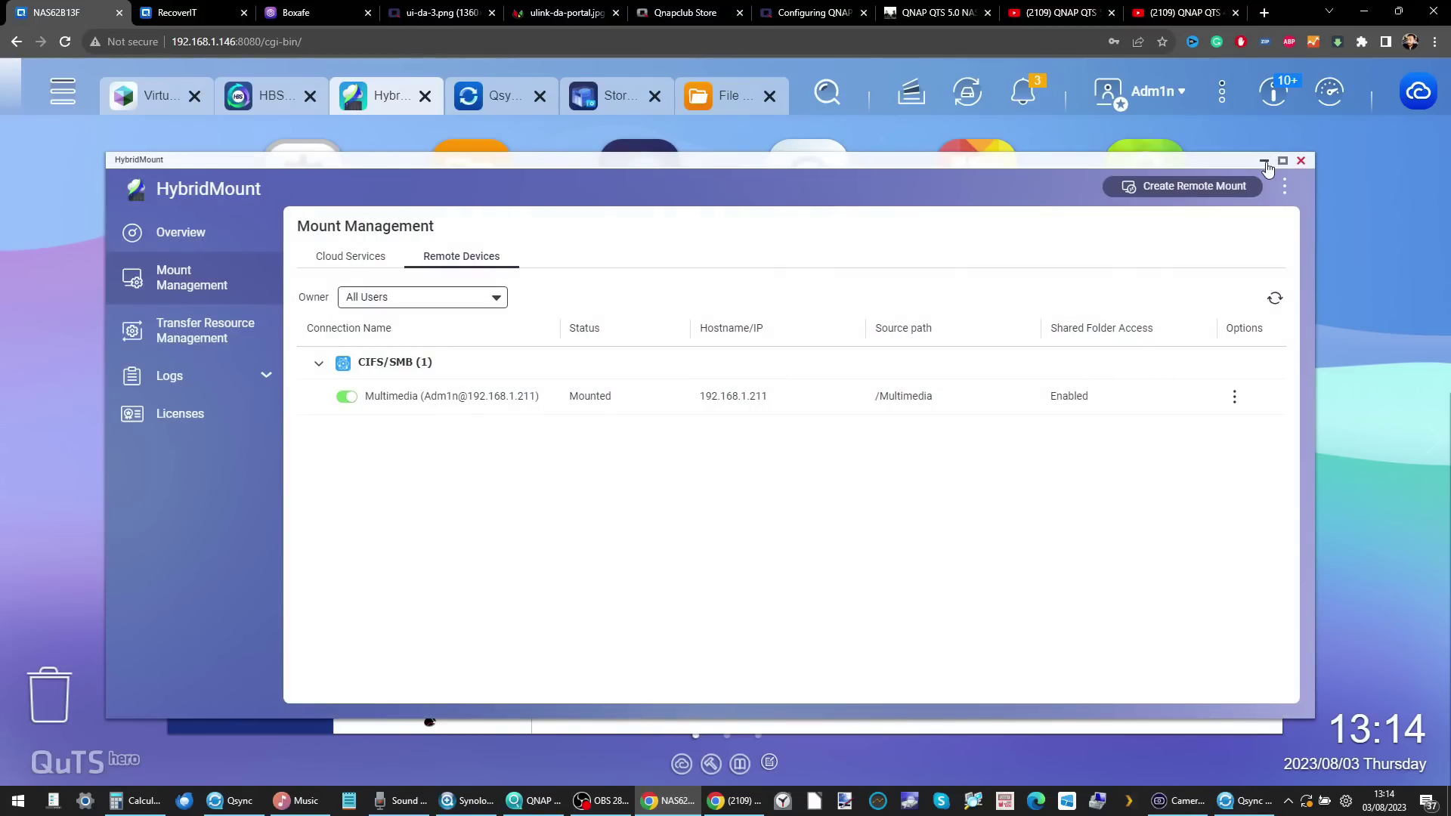
click(1267, 159)
click(63, 91)
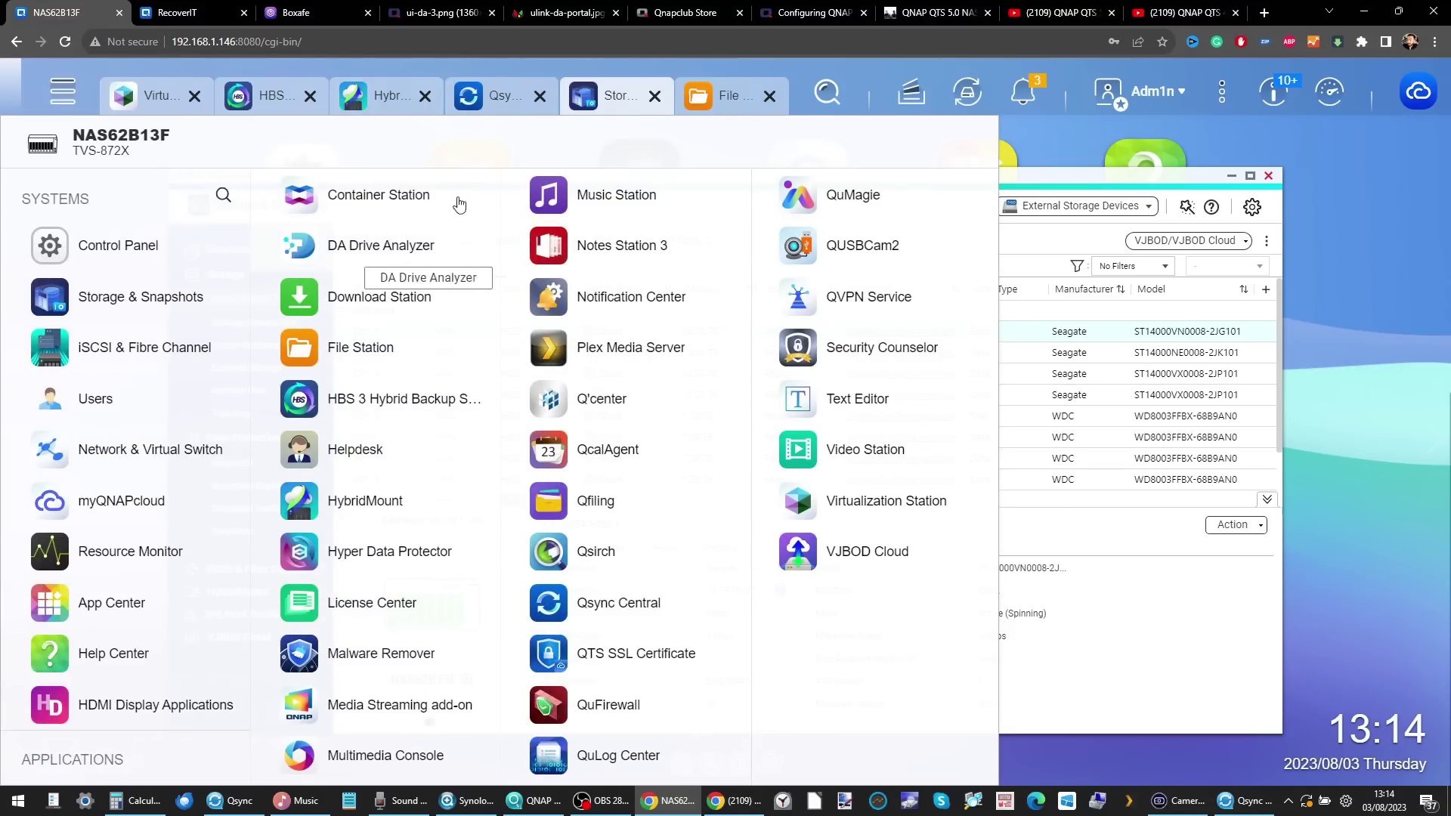
click(1144, 675)
- Revisit HybridMount's remote device mounts, the HBS 3 two-way sync job and the Google Drive folders in File Station
click(389, 100)
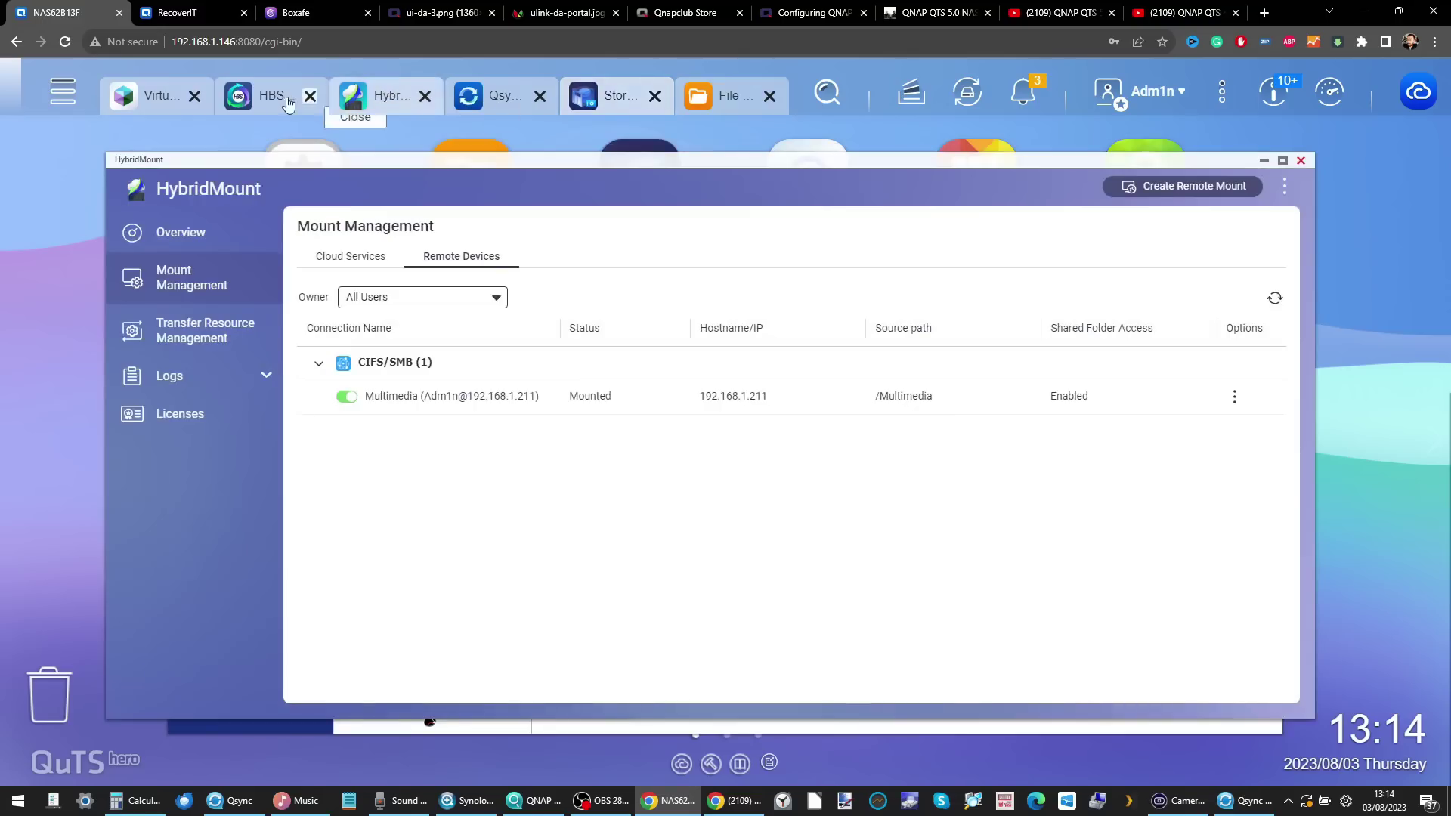
click(264, 96)
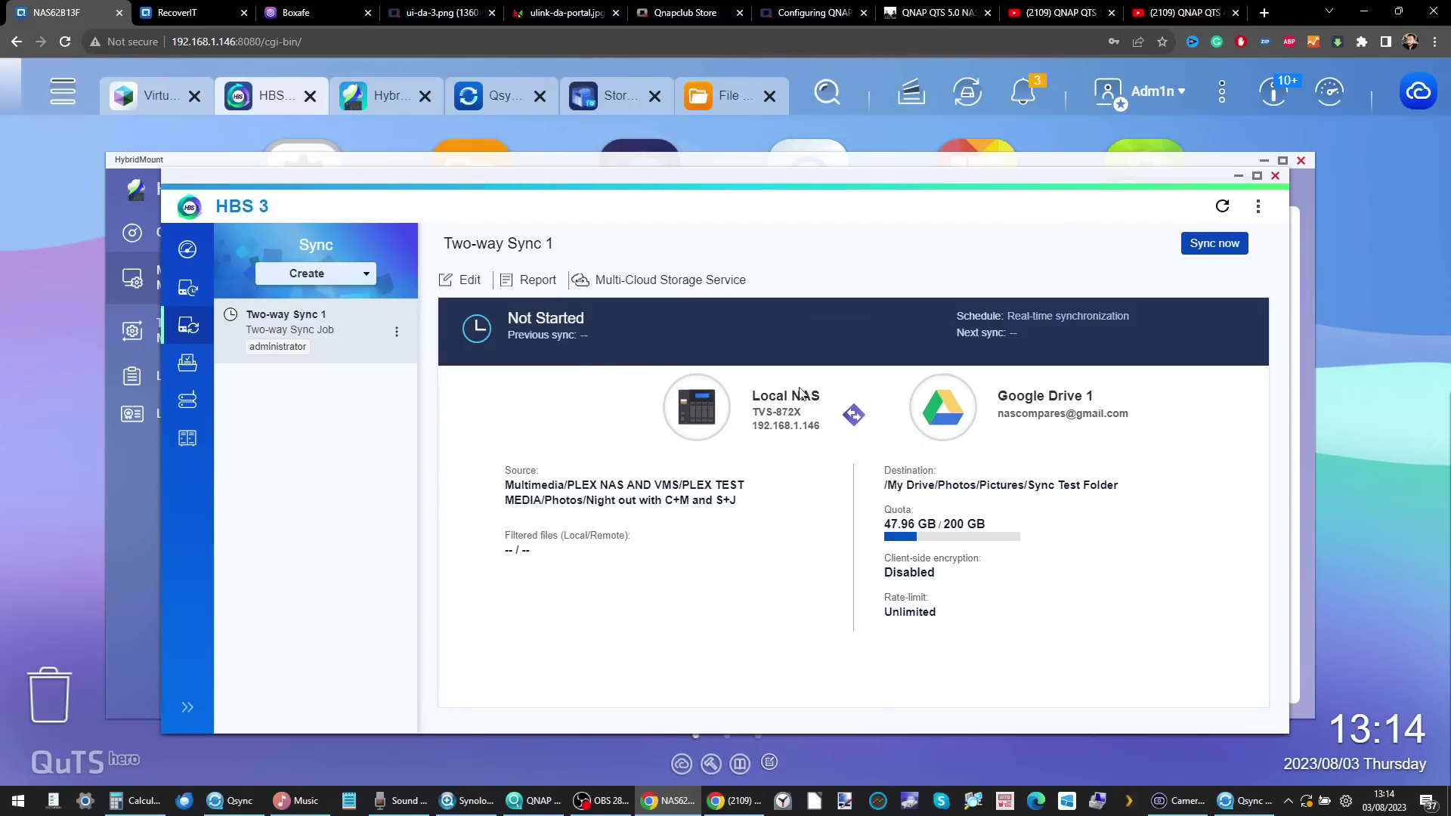
click(1239, 175)
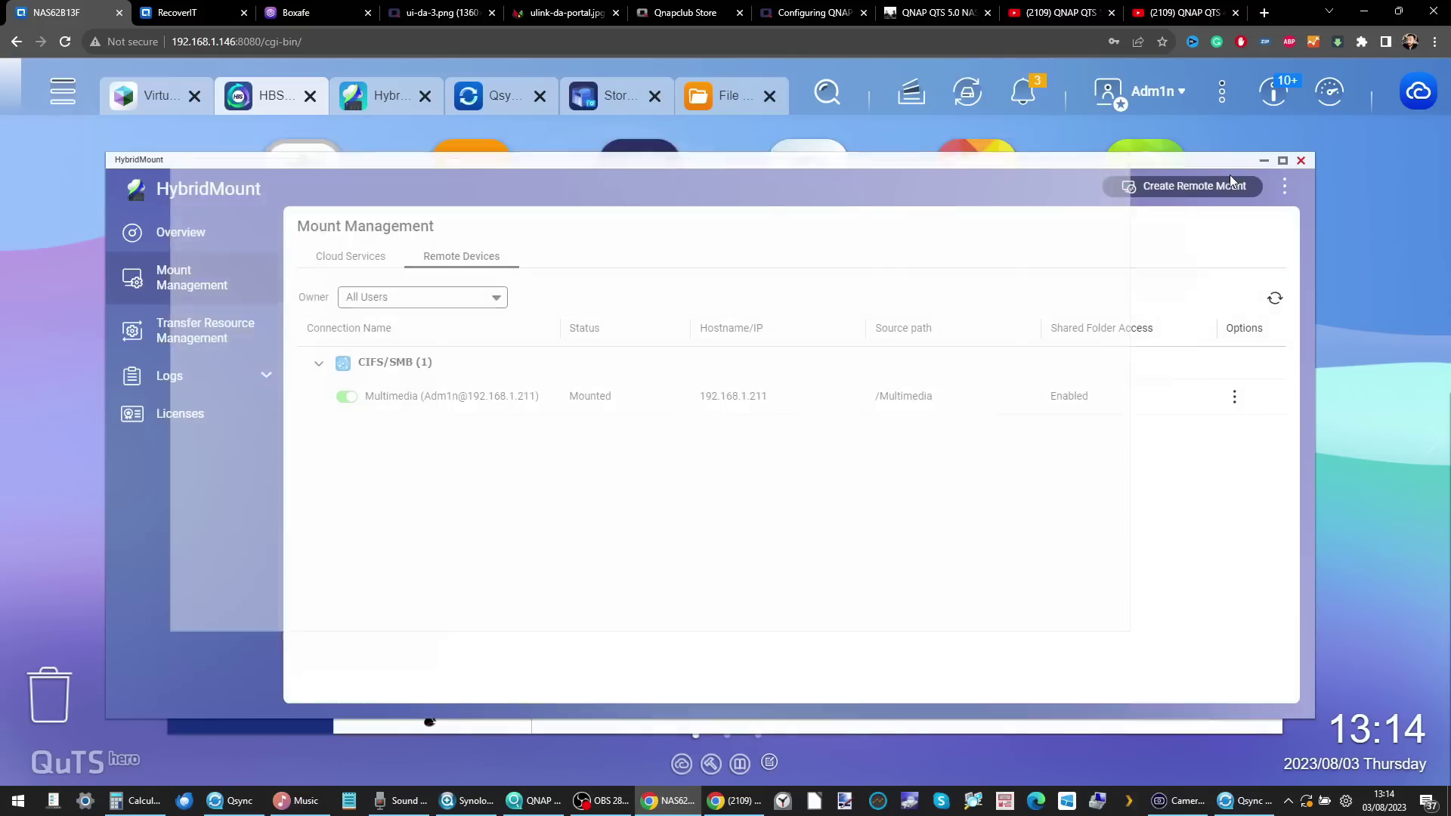
click(391, 95)
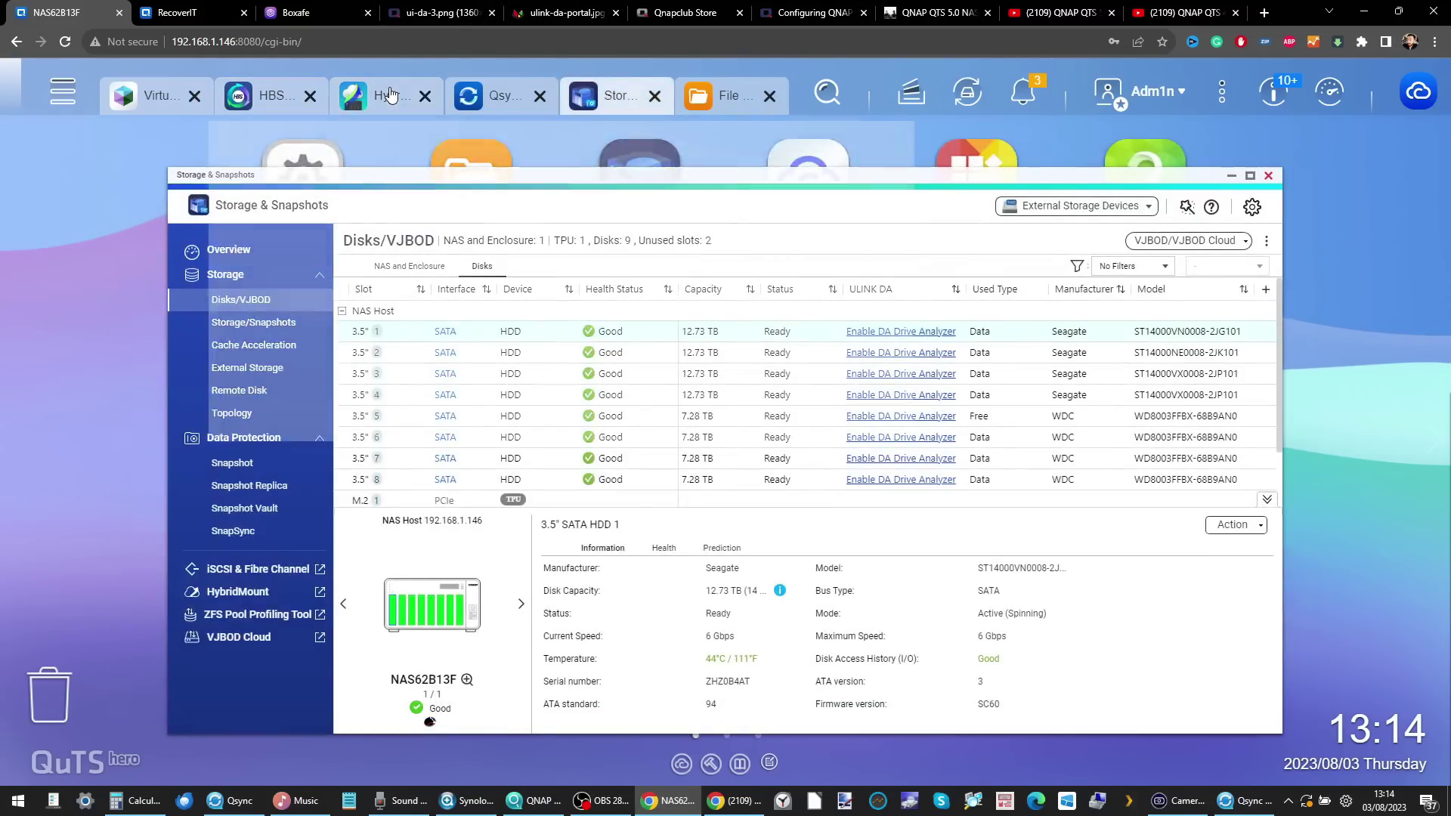
click(390, 94)
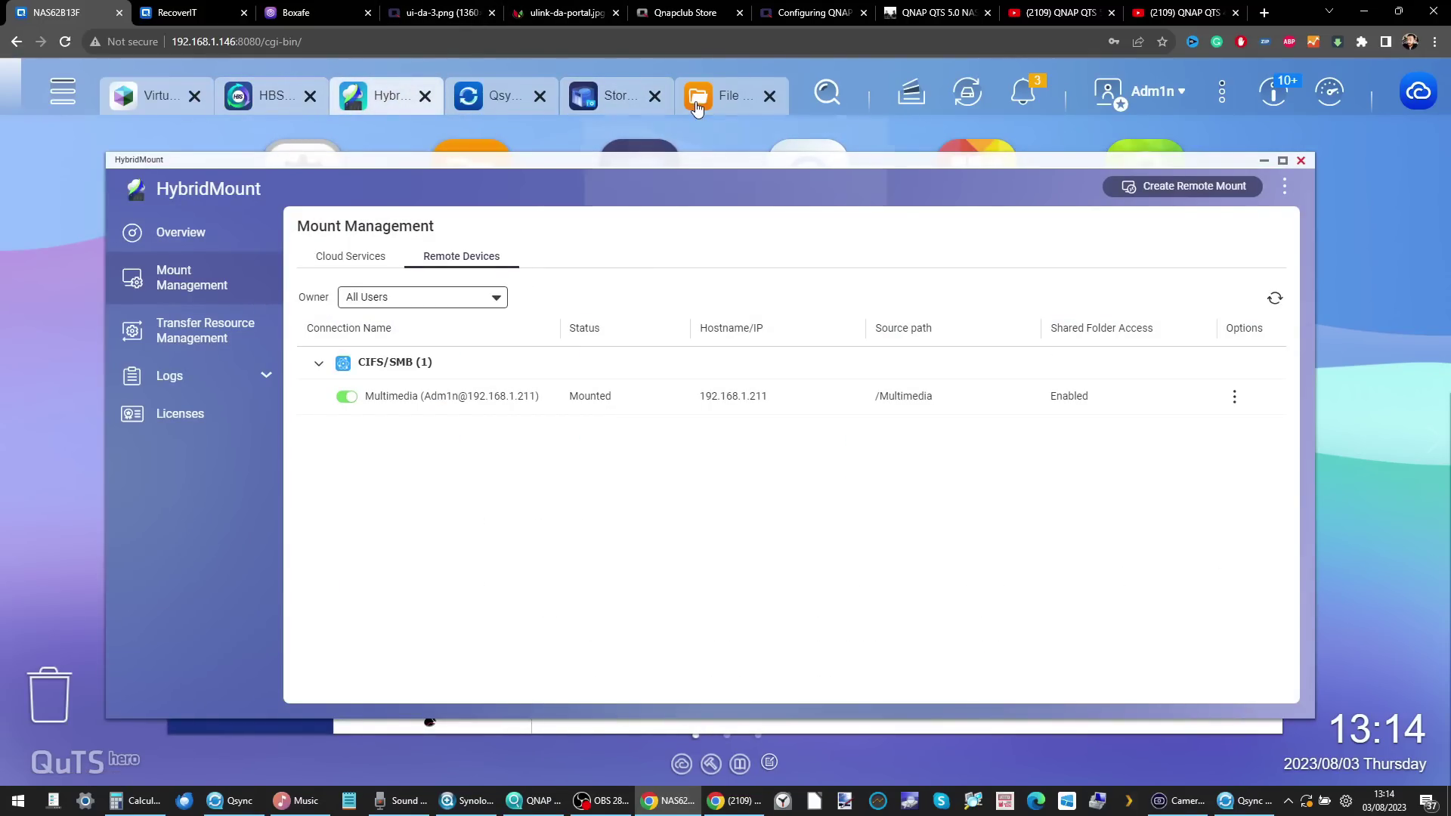
click(729, 94)
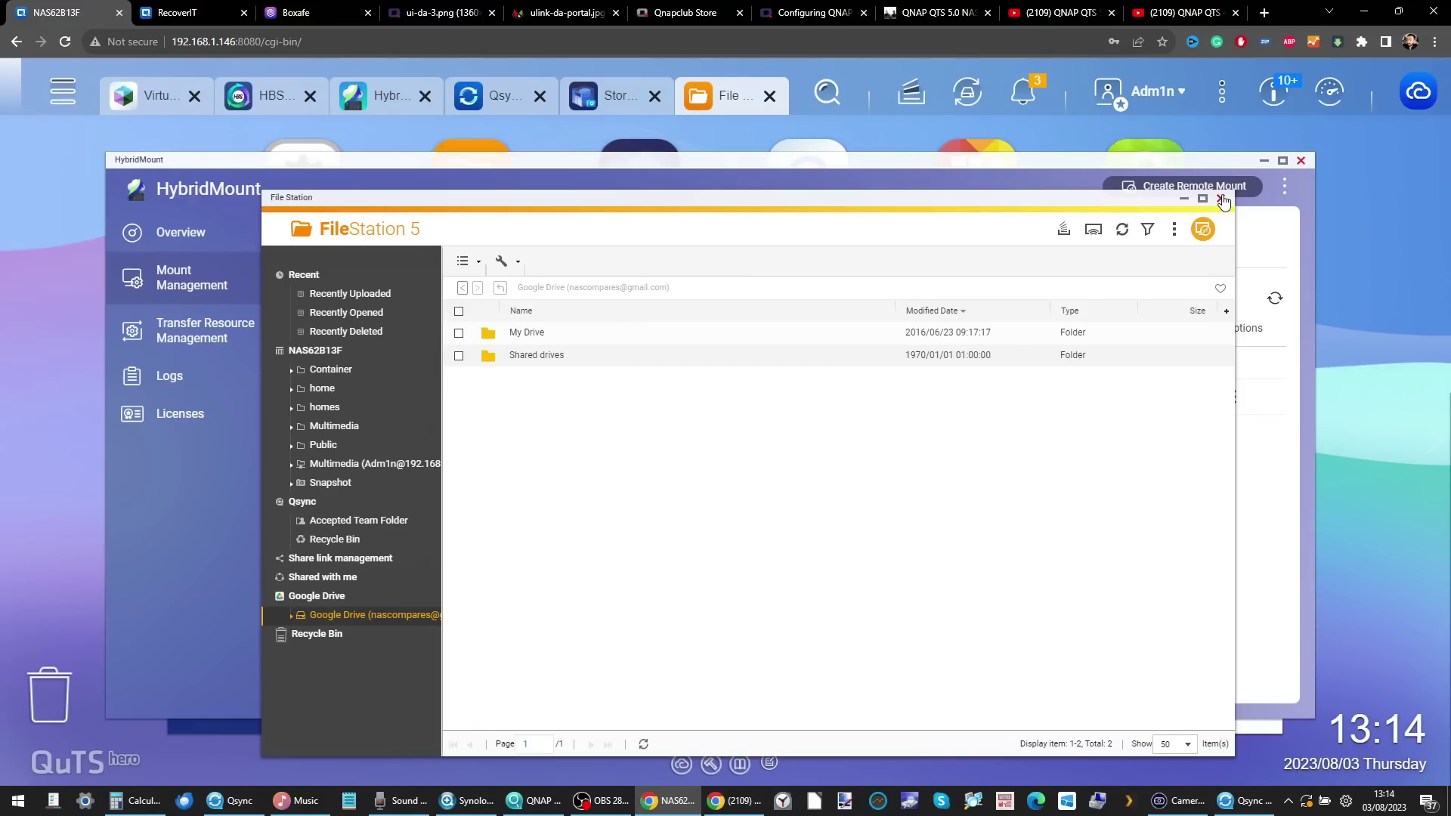
- Switch to the Boxafe web page to view its welcome screen
click(296, 12)
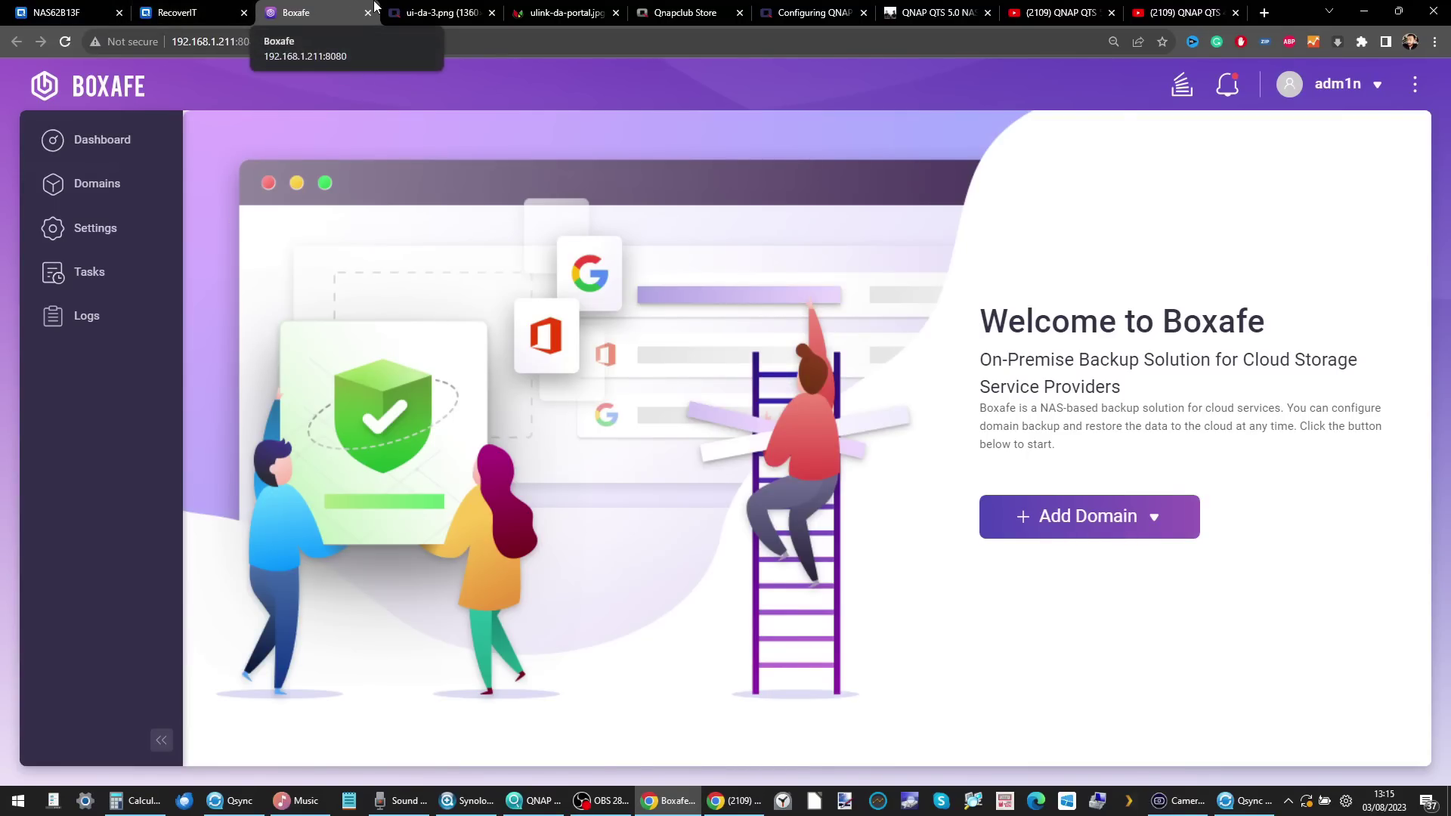
- Return to the NAS62B13F desktop, view the disk list in Storage & Snapshots, and minimise the open windows
click(57, 12)
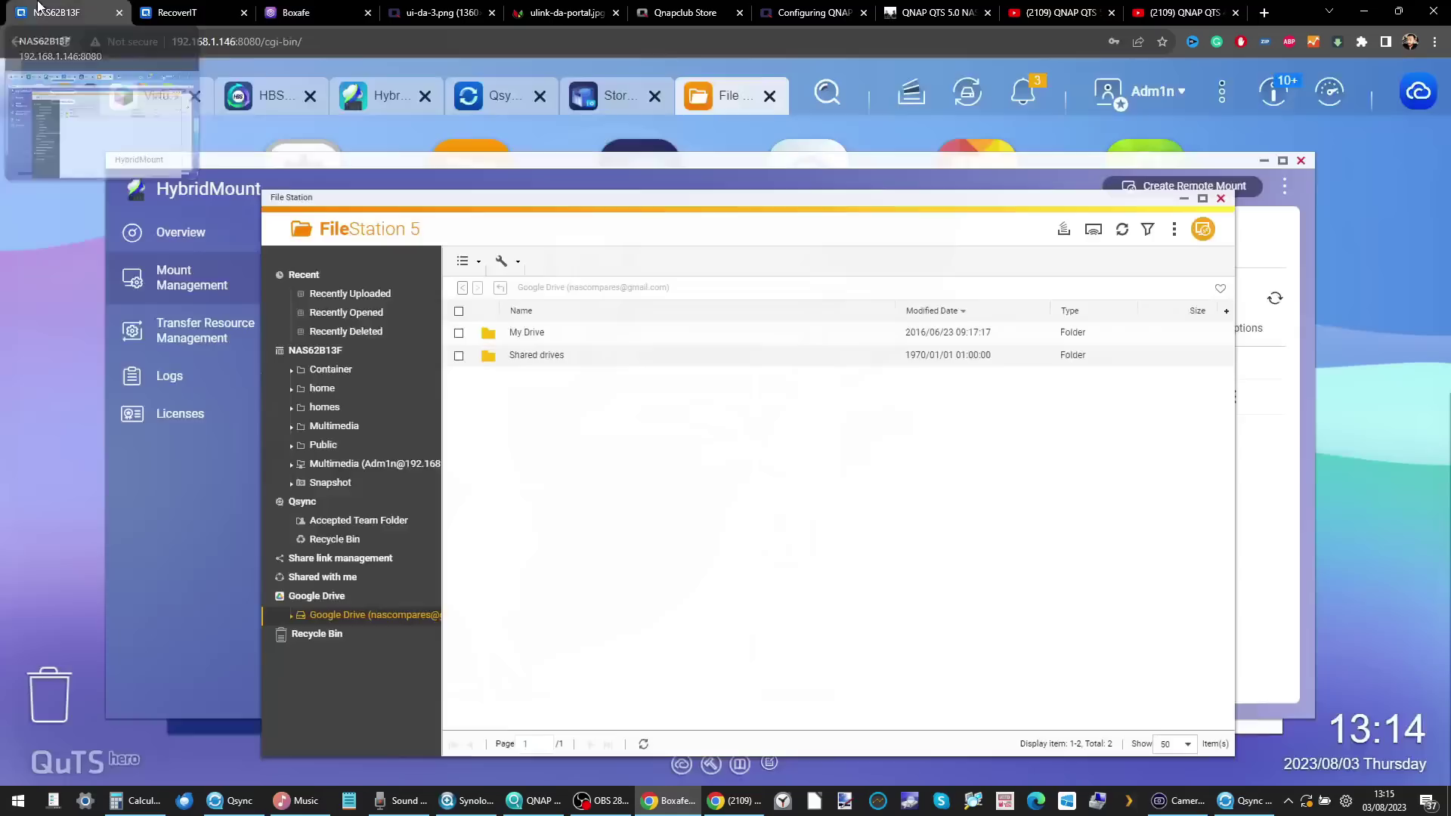
click(1184, 199)
click(605, 95)
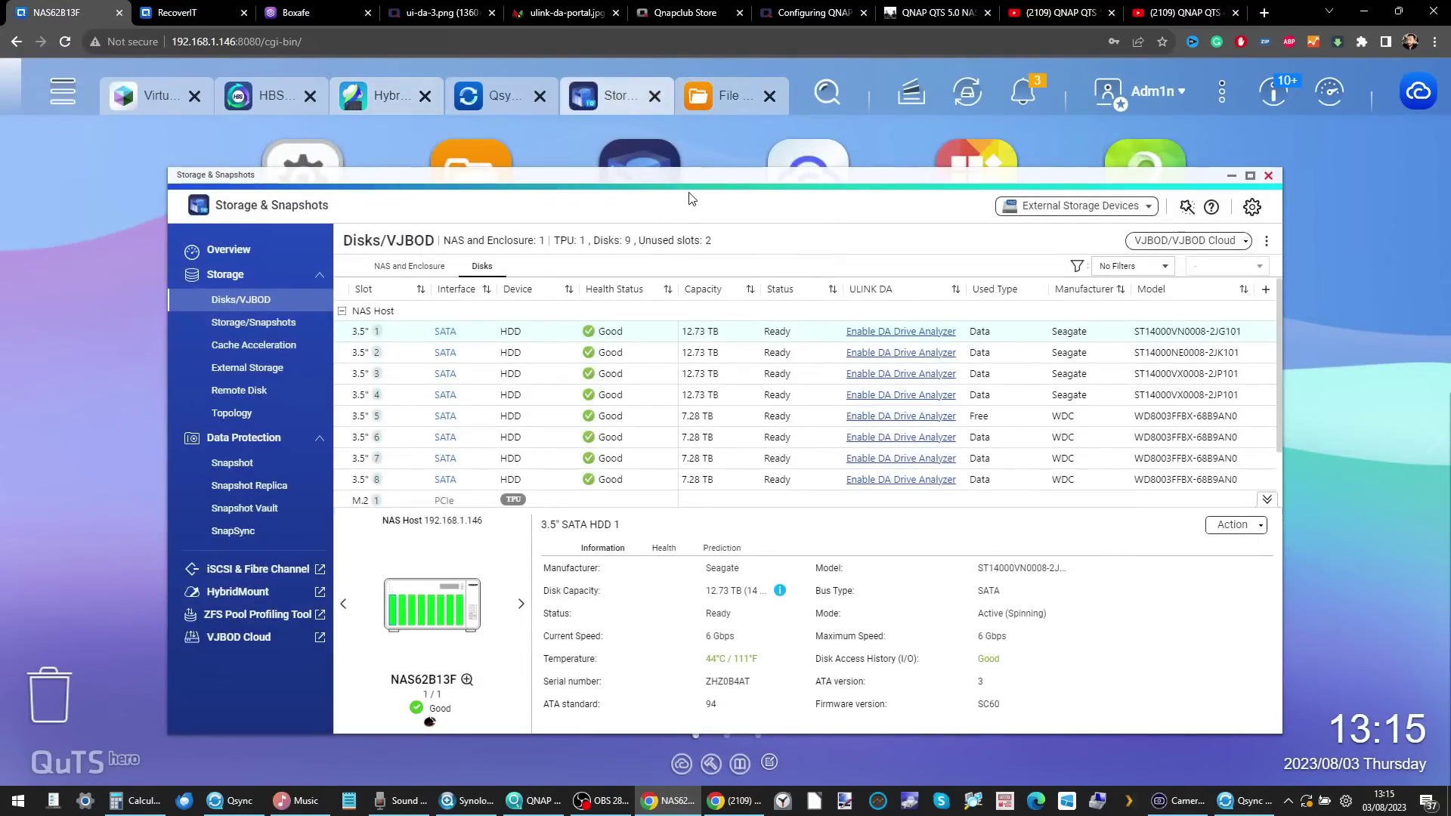
click(1231, 176)
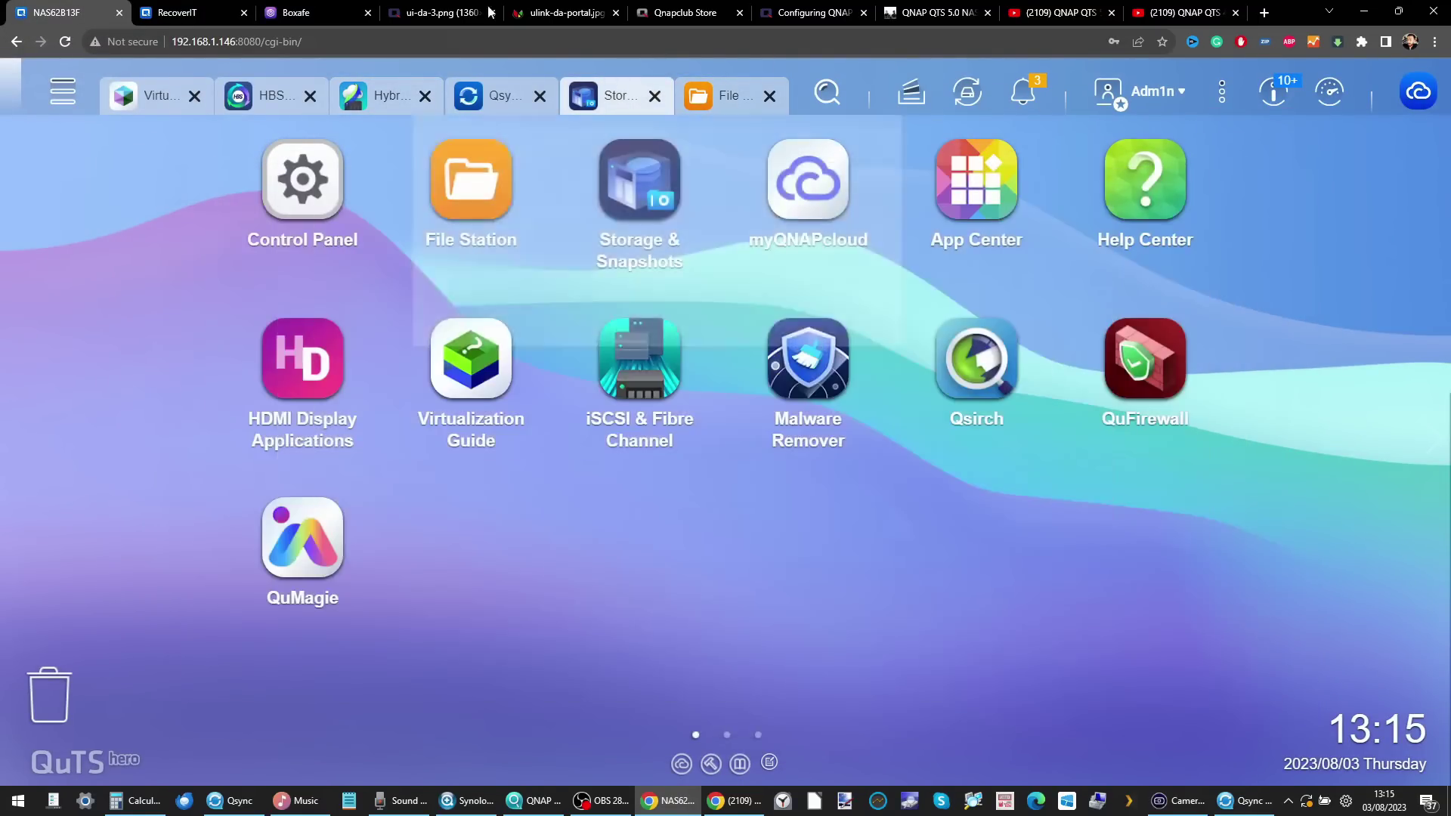
- Switch to the RecoverIT NAS and look through the full list of available apps in App Center
click(189, 7)
scroll(985, 363, down, 1)
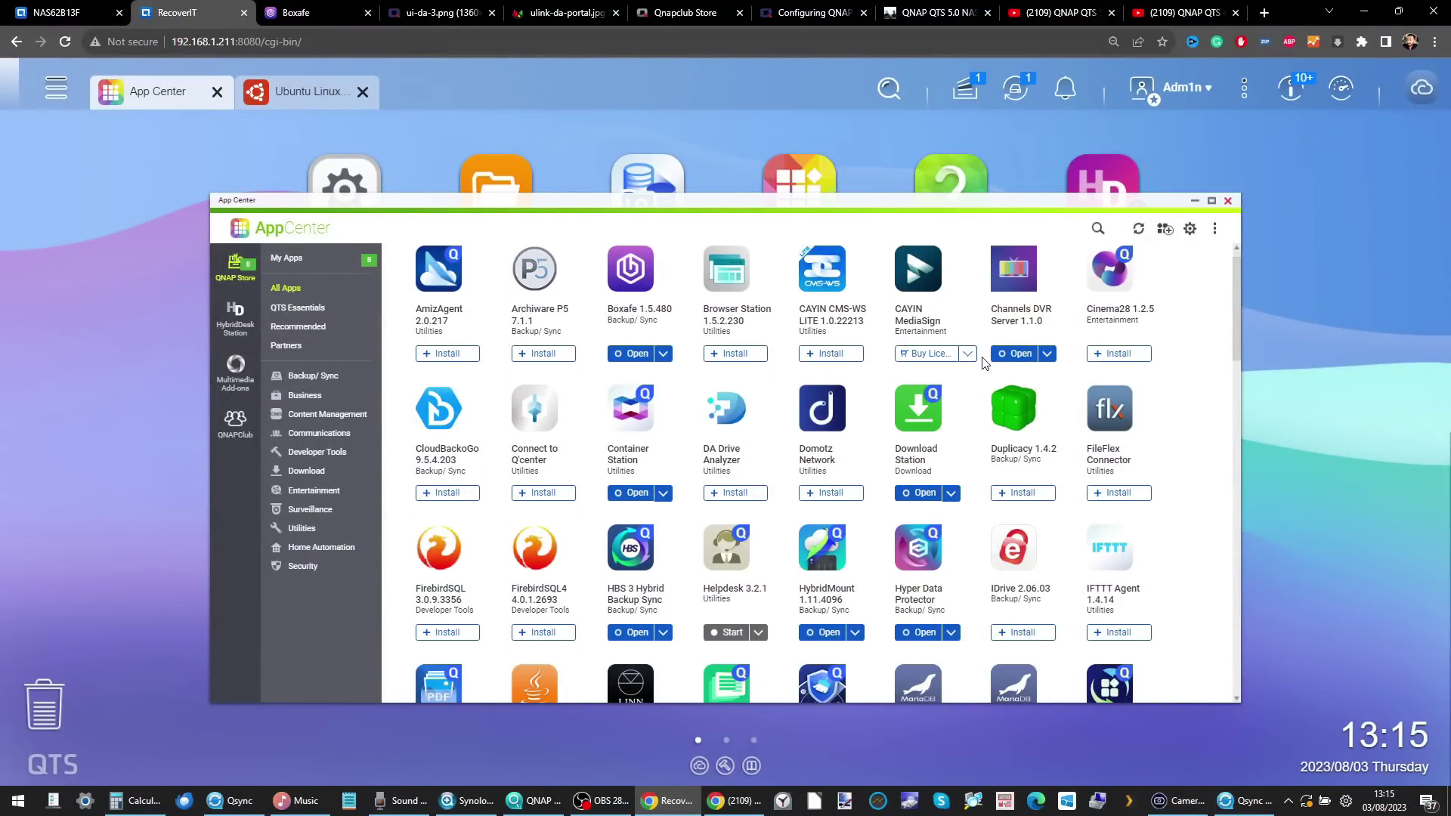
scroll(985, 364, down, 2)
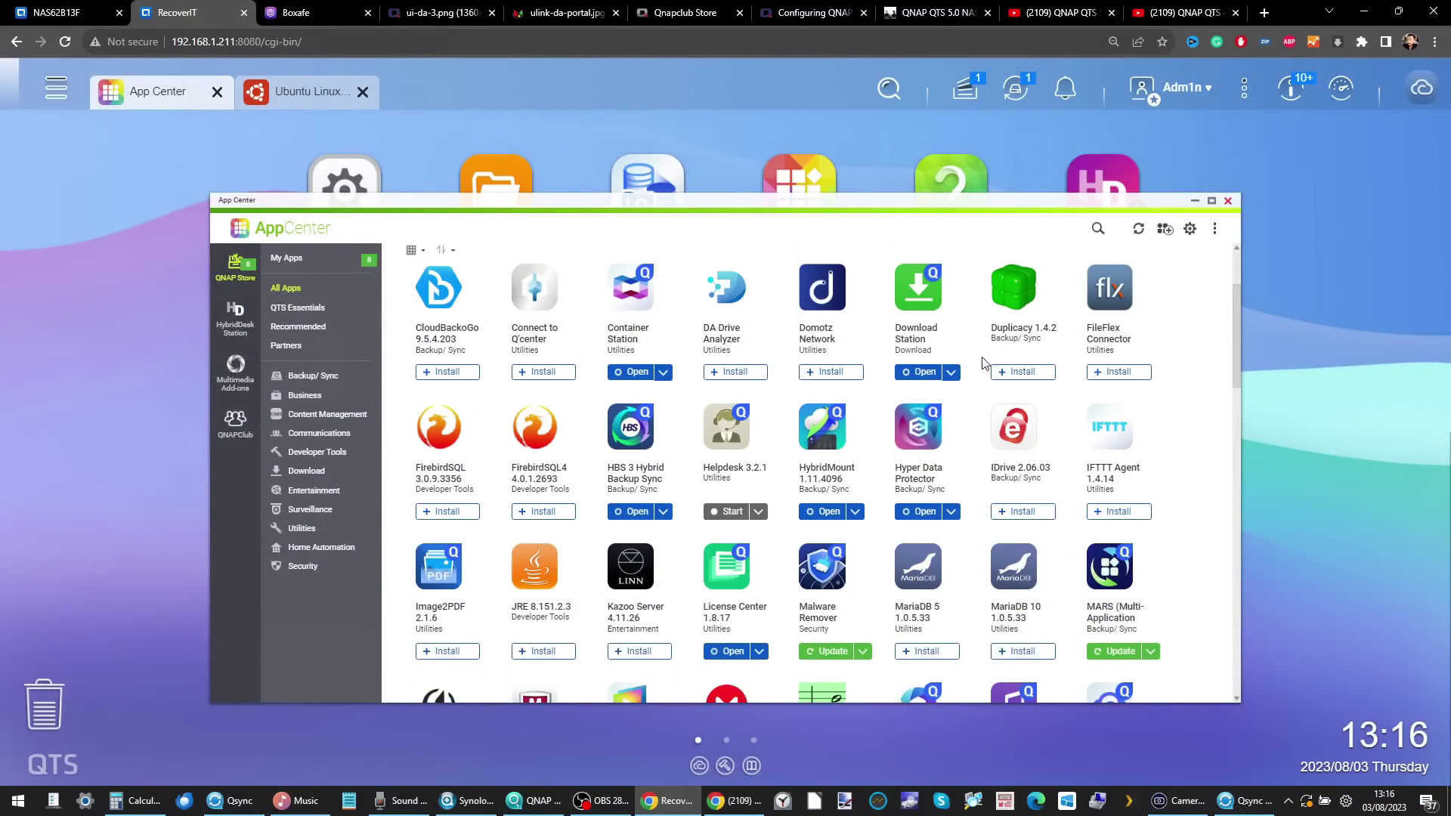
scroll(985, 364, down, 4)
scroll(985, 364, up, 1)
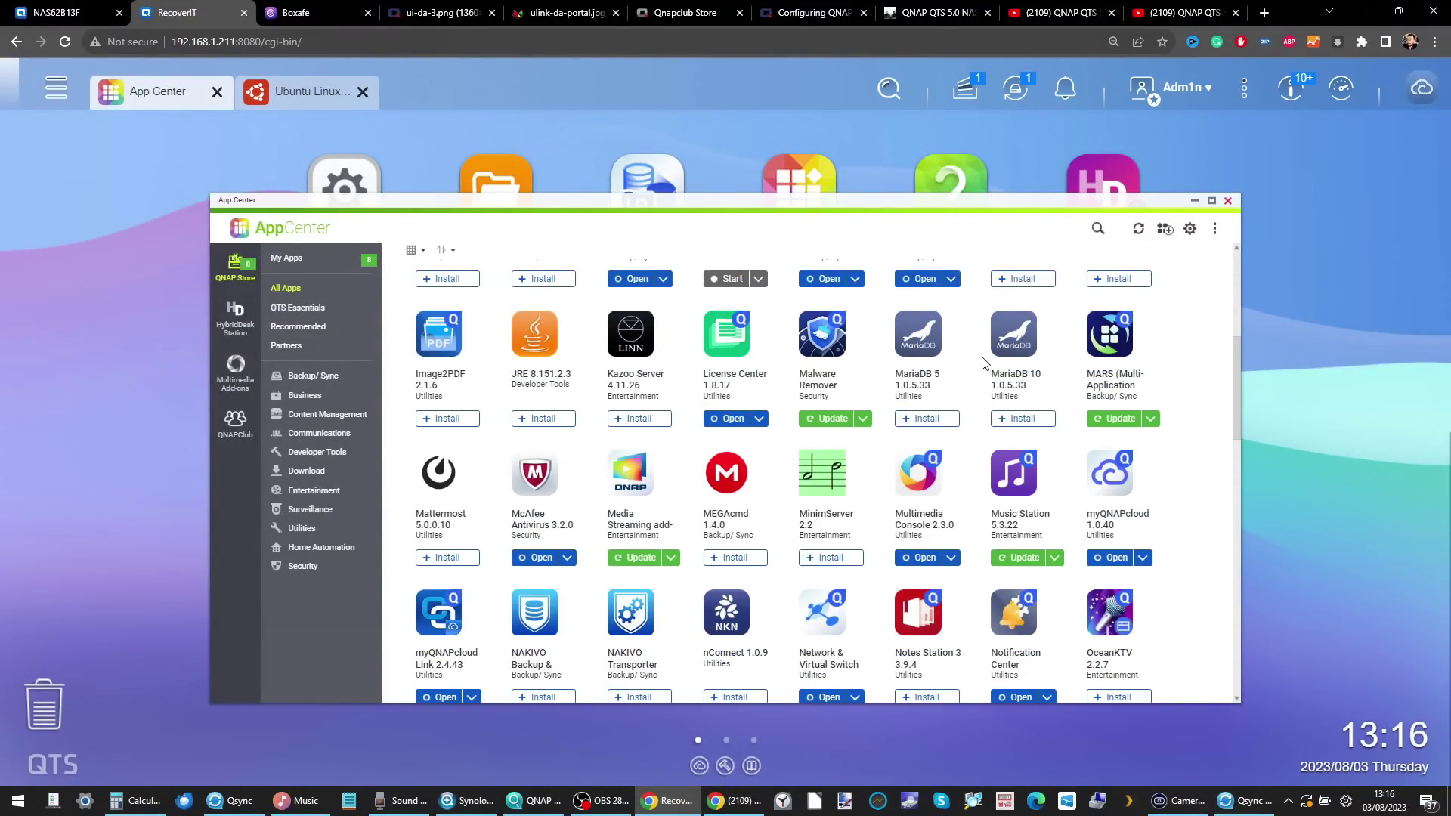
scroll(985, 363, down, 1)
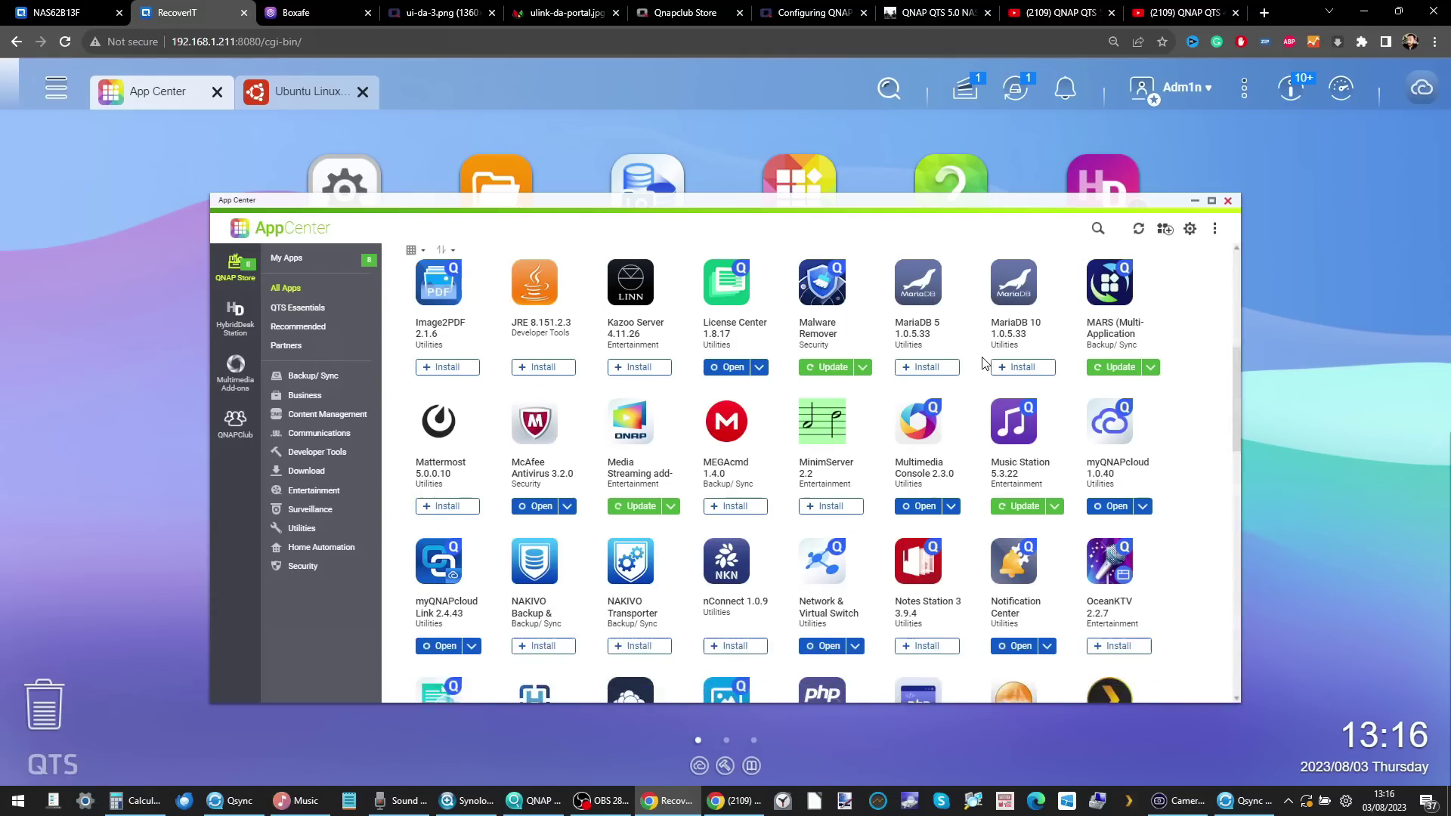
scroll(985, 364, down, 3)
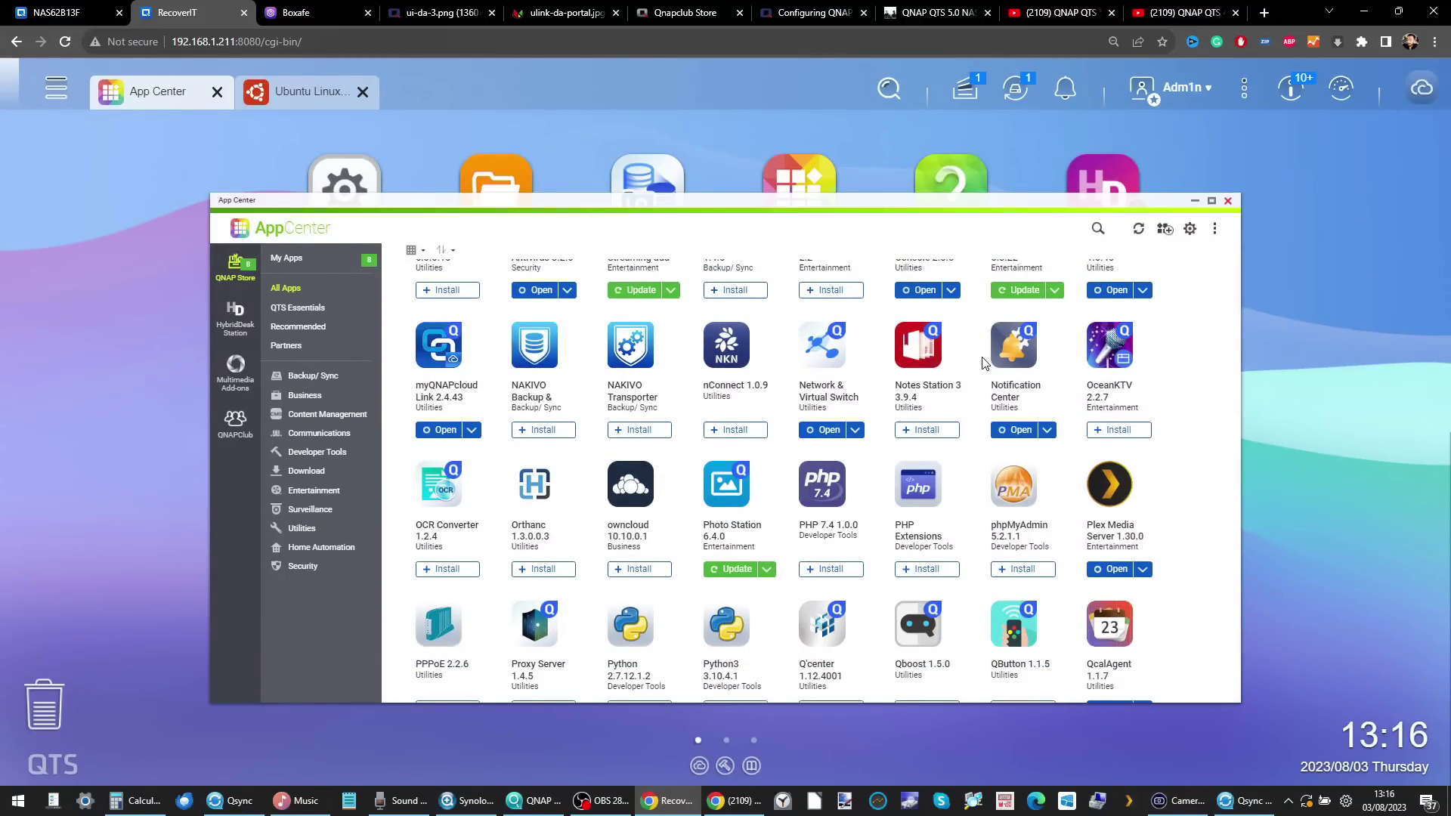
scroll(985, 363, down, 7)
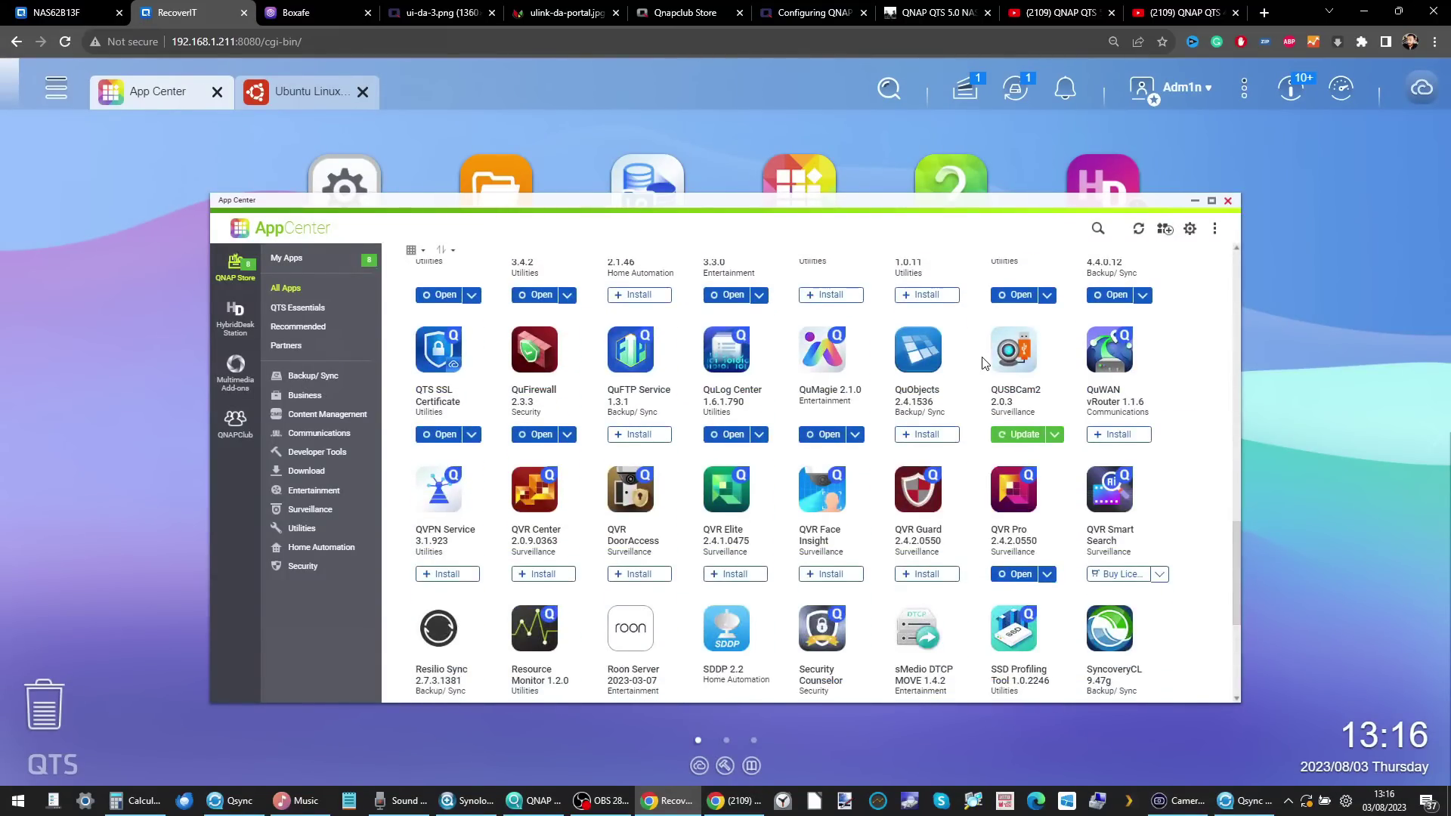
scroll(985, 363, down, 1)
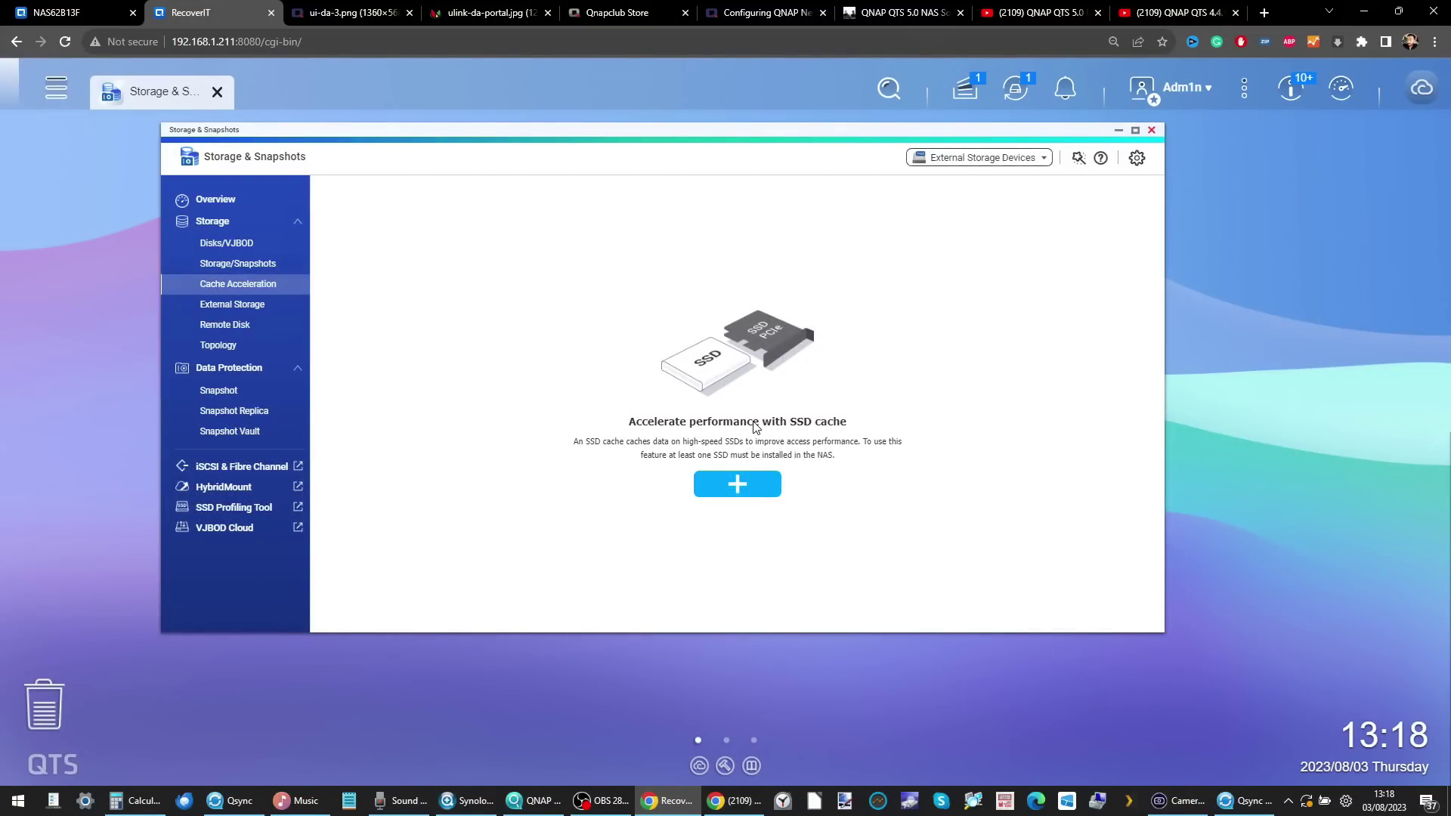
- Start creating an SSD cache on M.2 PCIe SSD 2 with the Read-Only cache type and Single RAID type
click(741, 484)
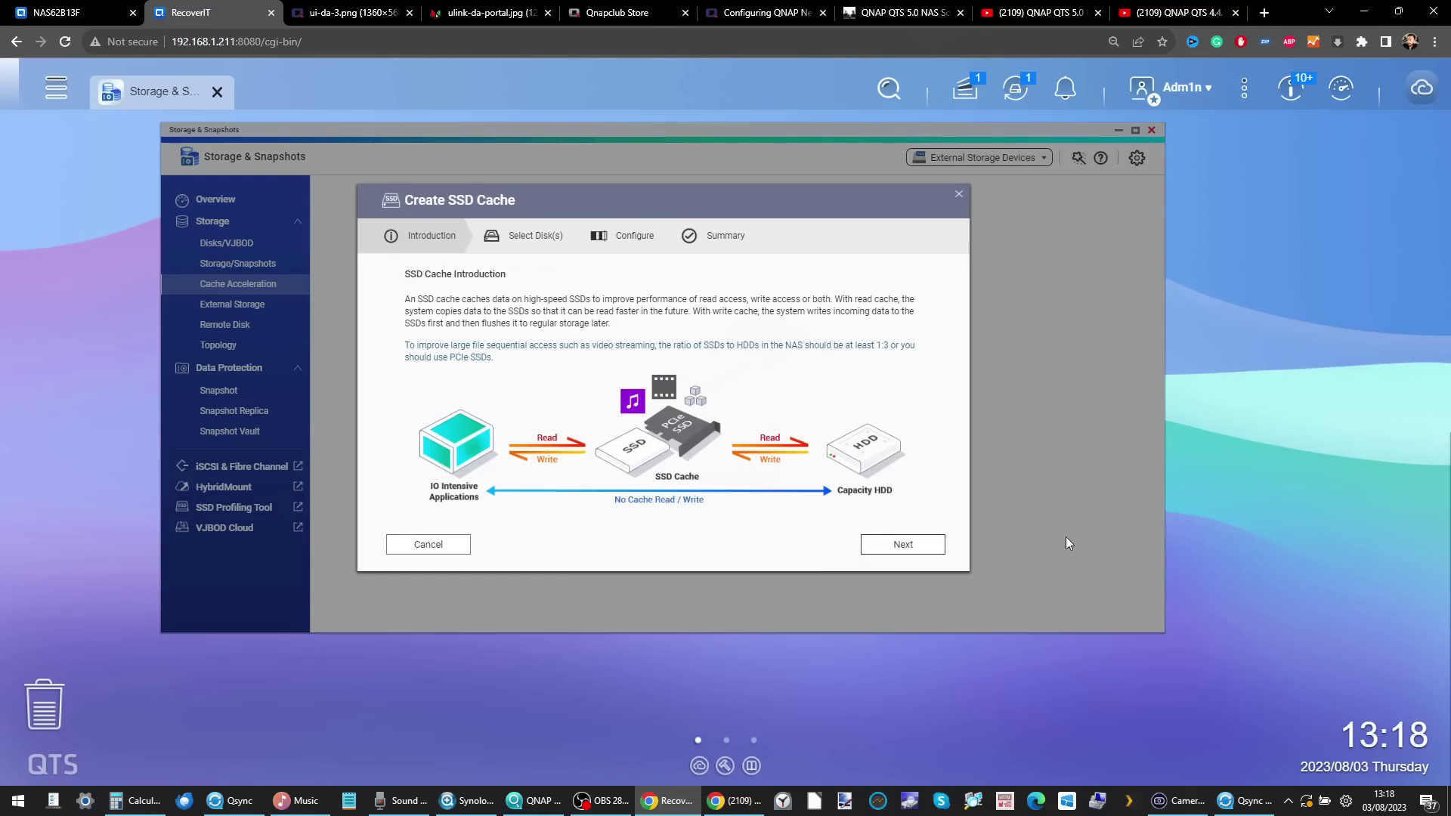
click(903, 546)
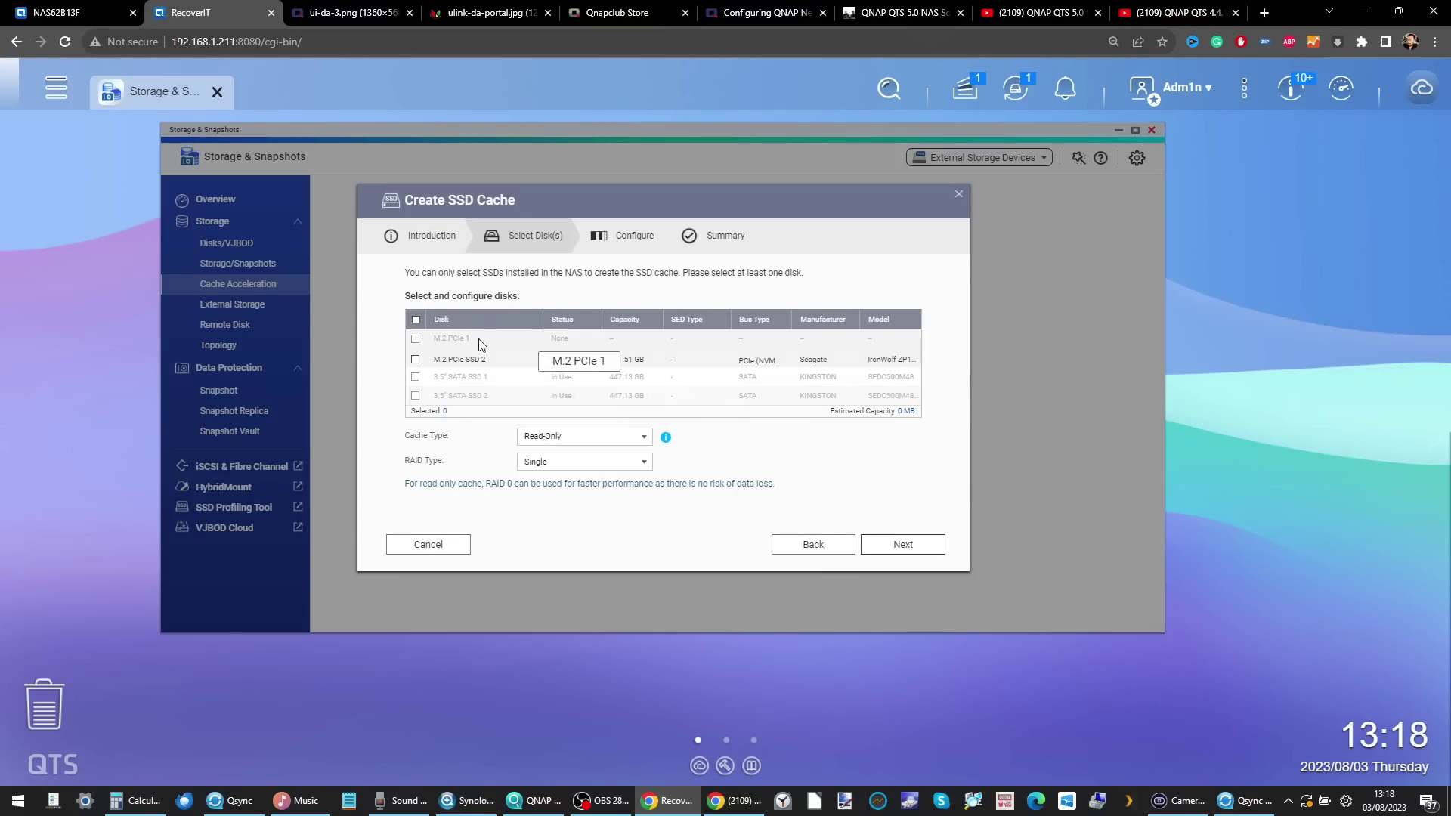
click(454, 357)
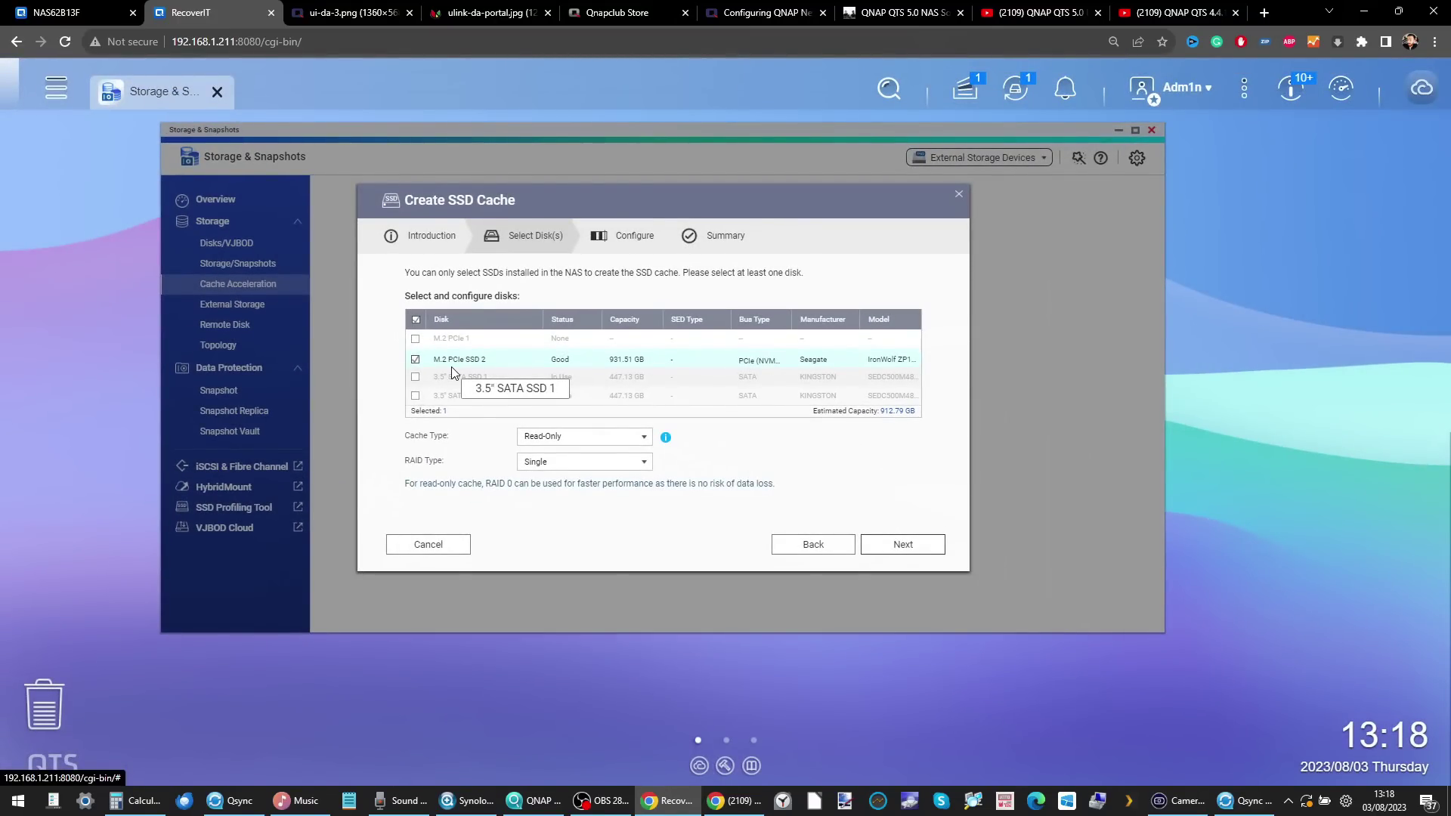
click(922, 547)
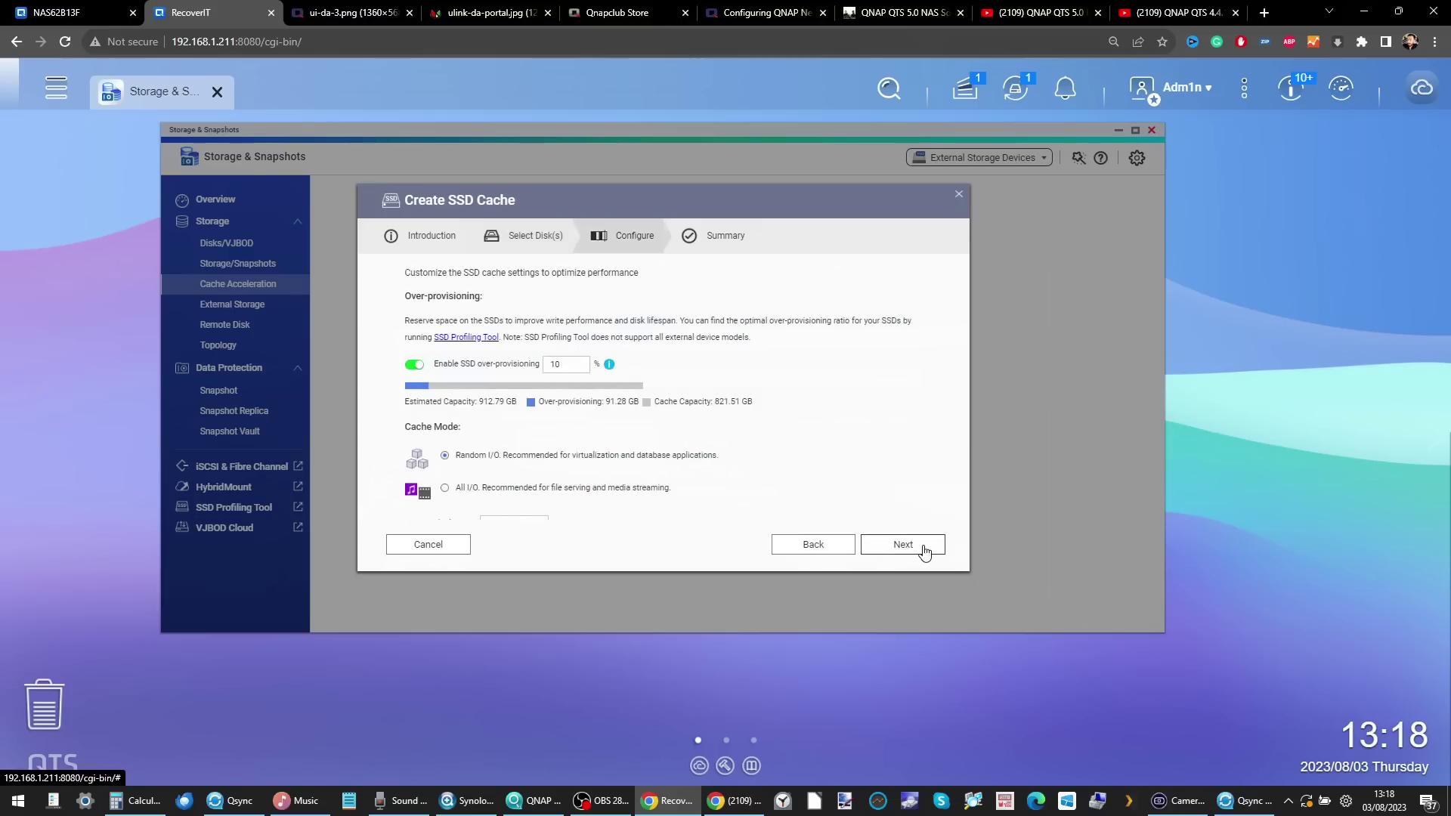
- Set the SSD cache mode to All I/O, continue to the volume selection, and close the wizard without creating the cache
scroll(519, 315, down, 1)
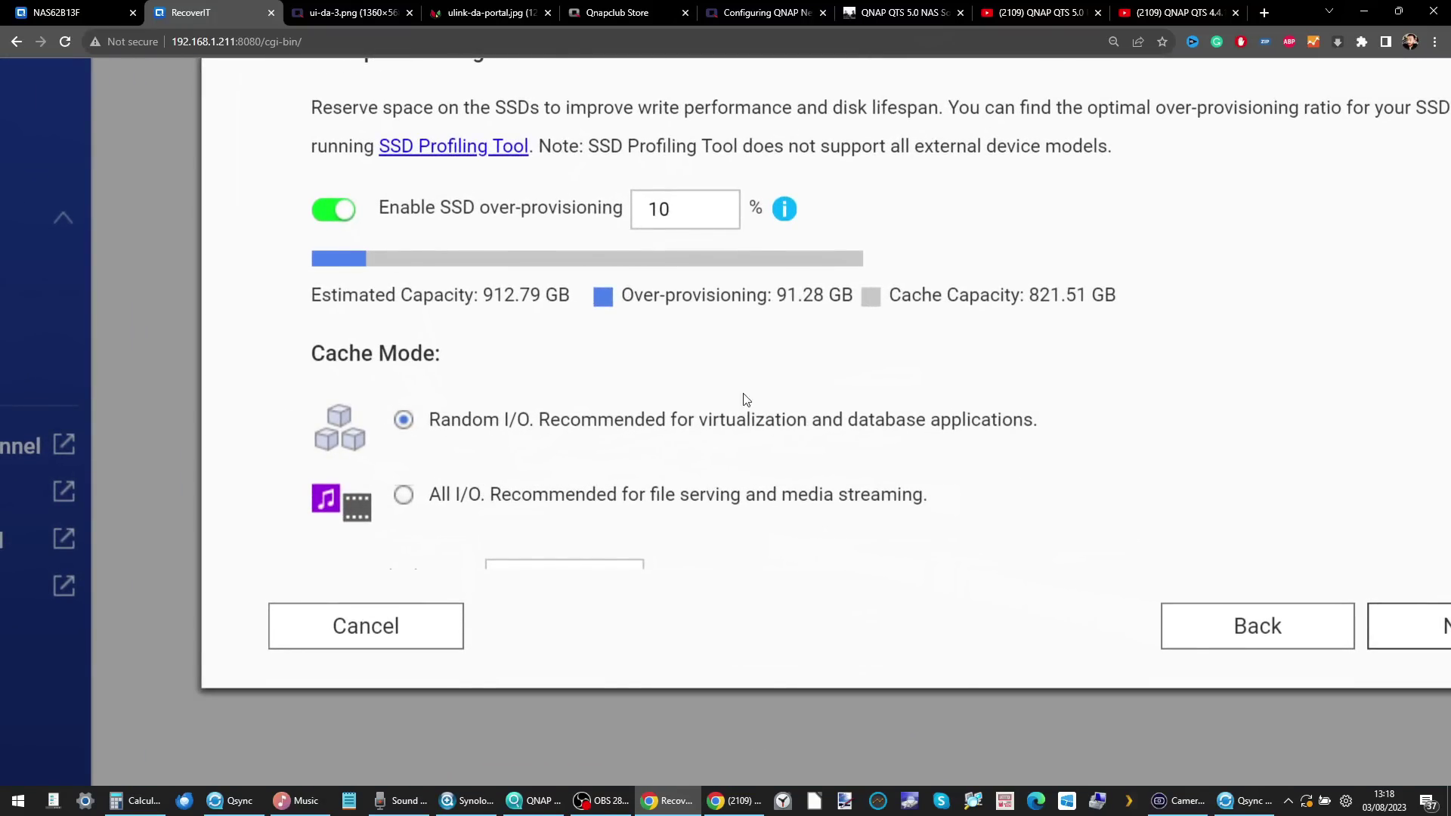
scroll(758, 406, down, 3)
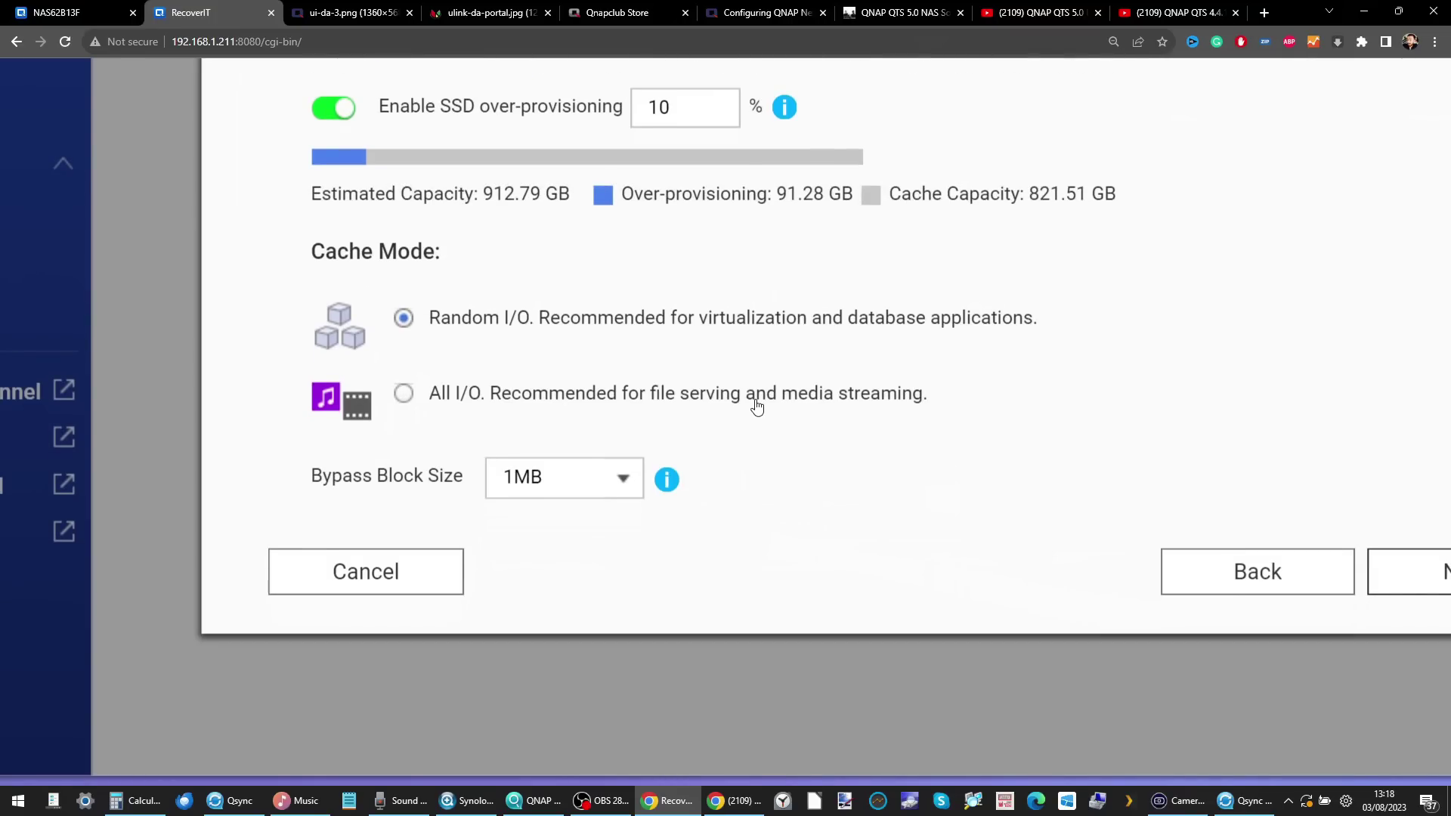
click(404, 396)
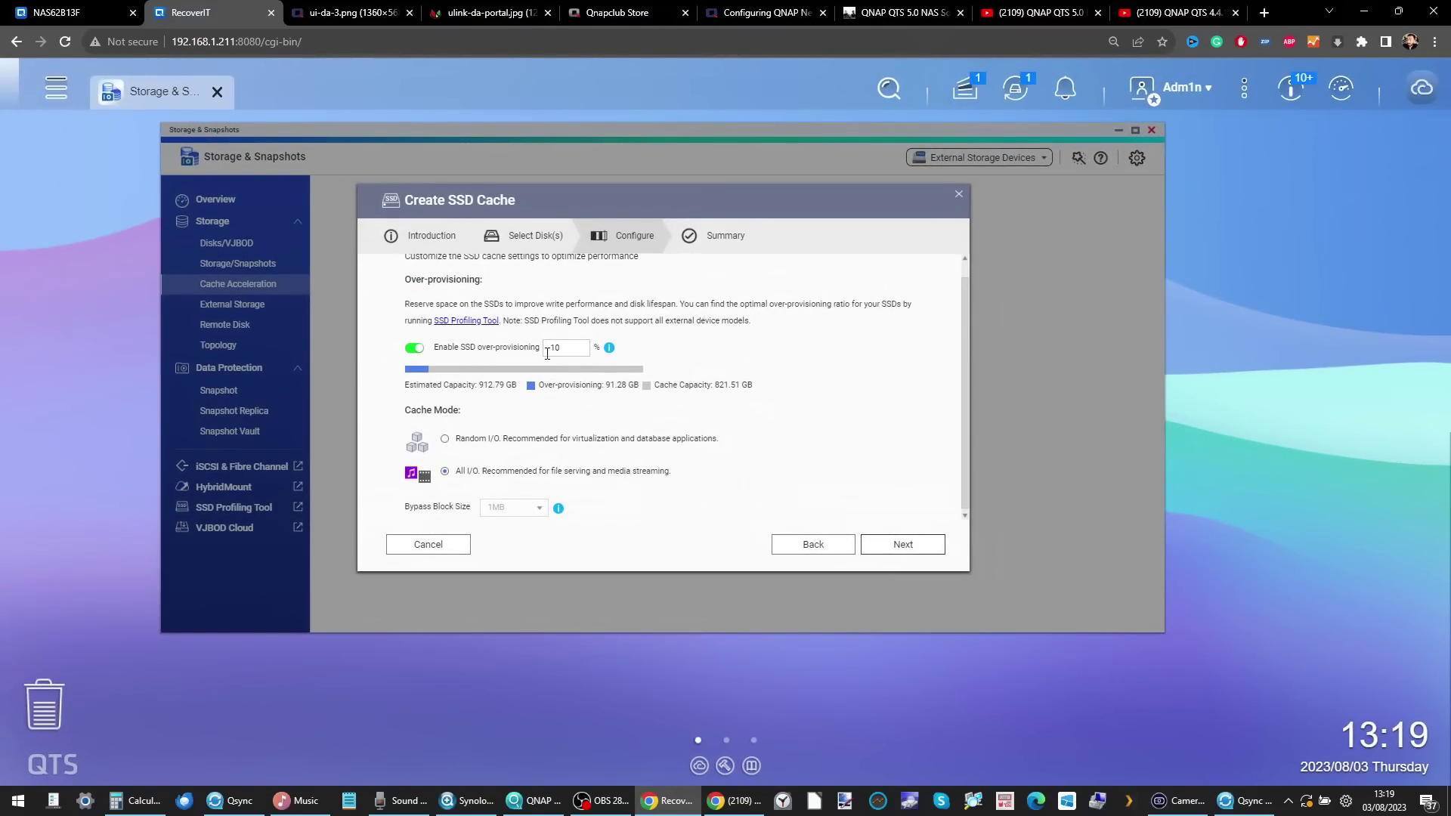
scroll(547, 354, down, 1)
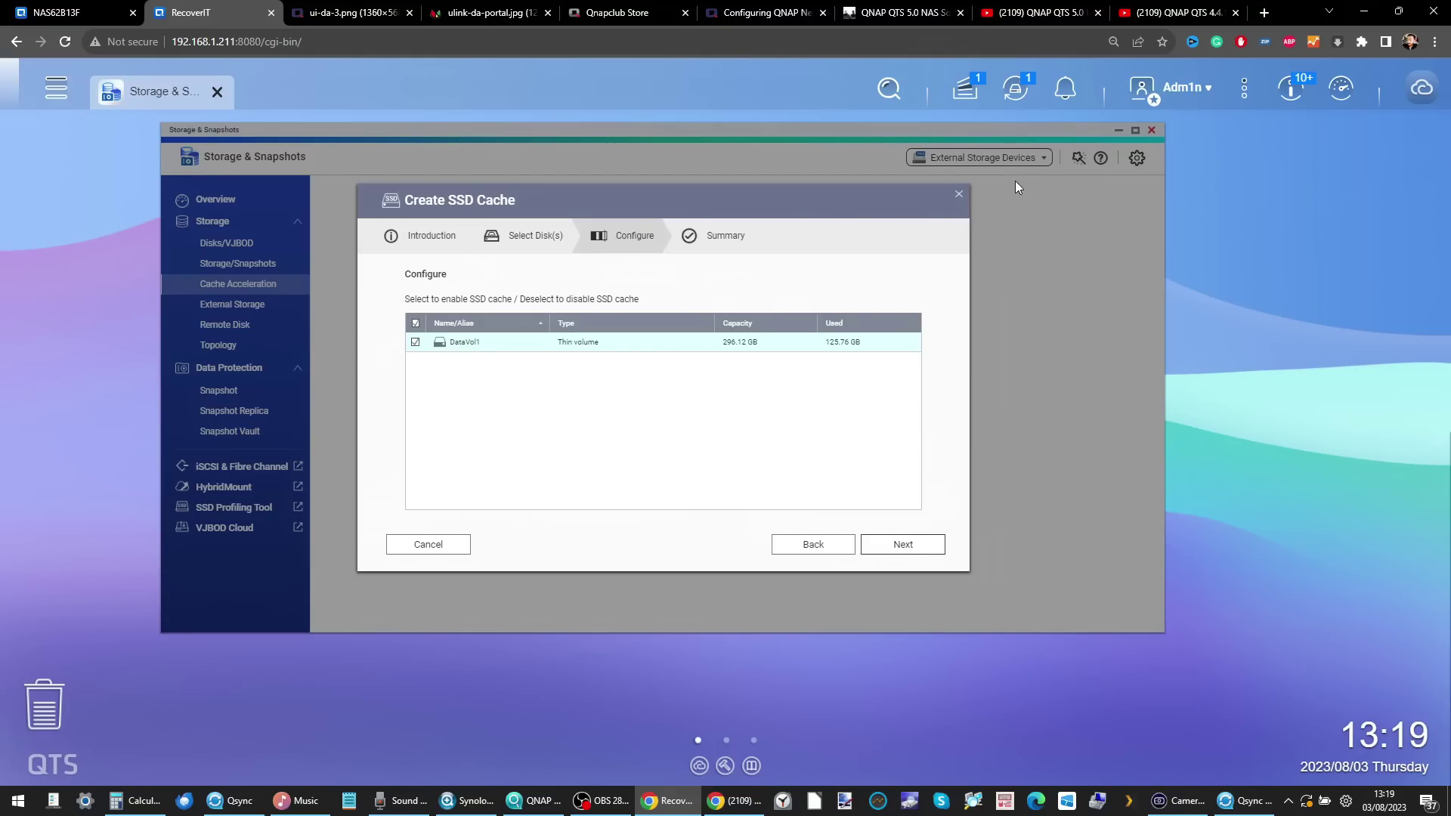
click(959, 199)
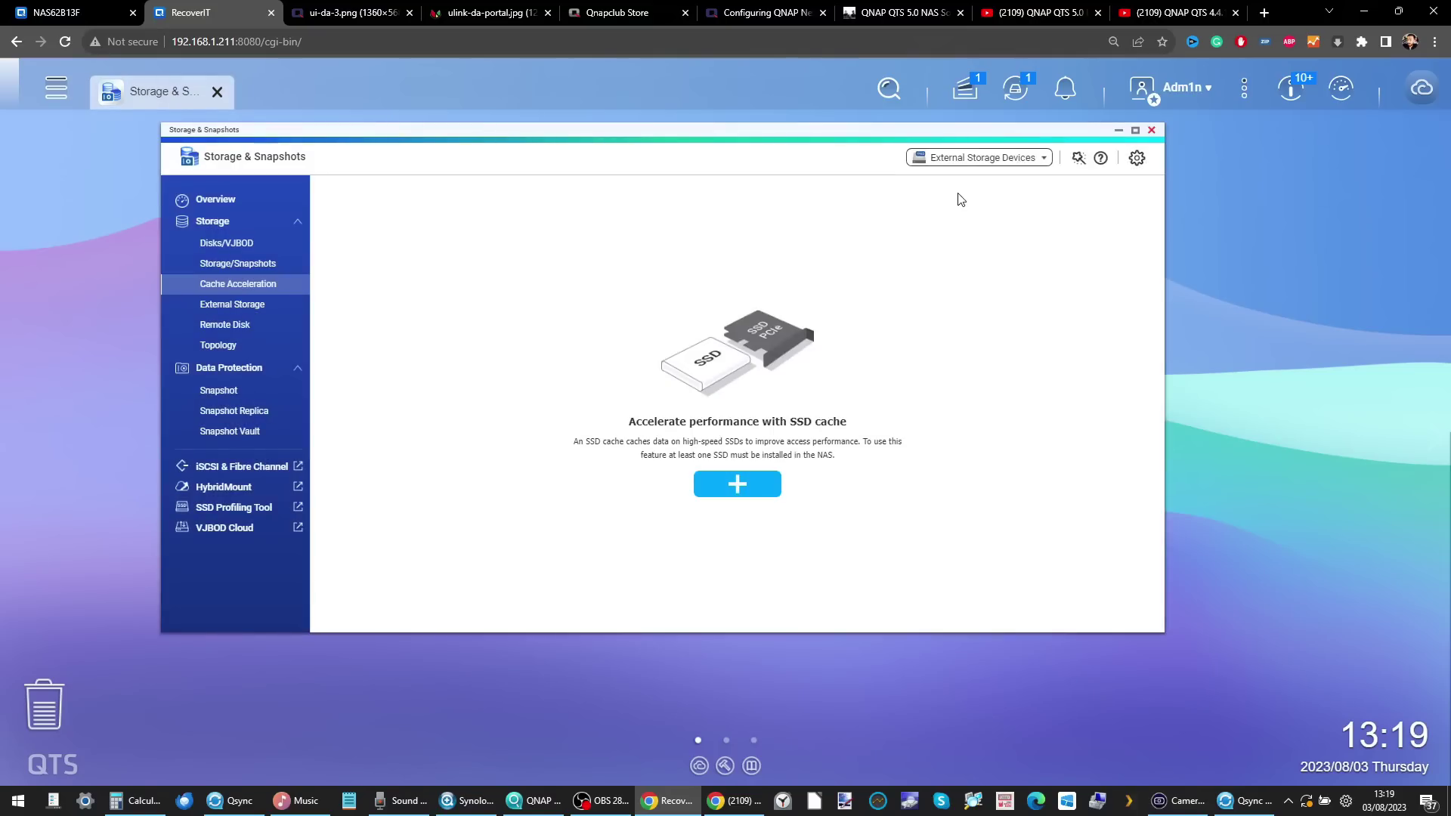
- Start a new storage pool with Qtier and SED disabled, using M.2 PCIe SSD 2 as a Single RAID type
click(251, 264)
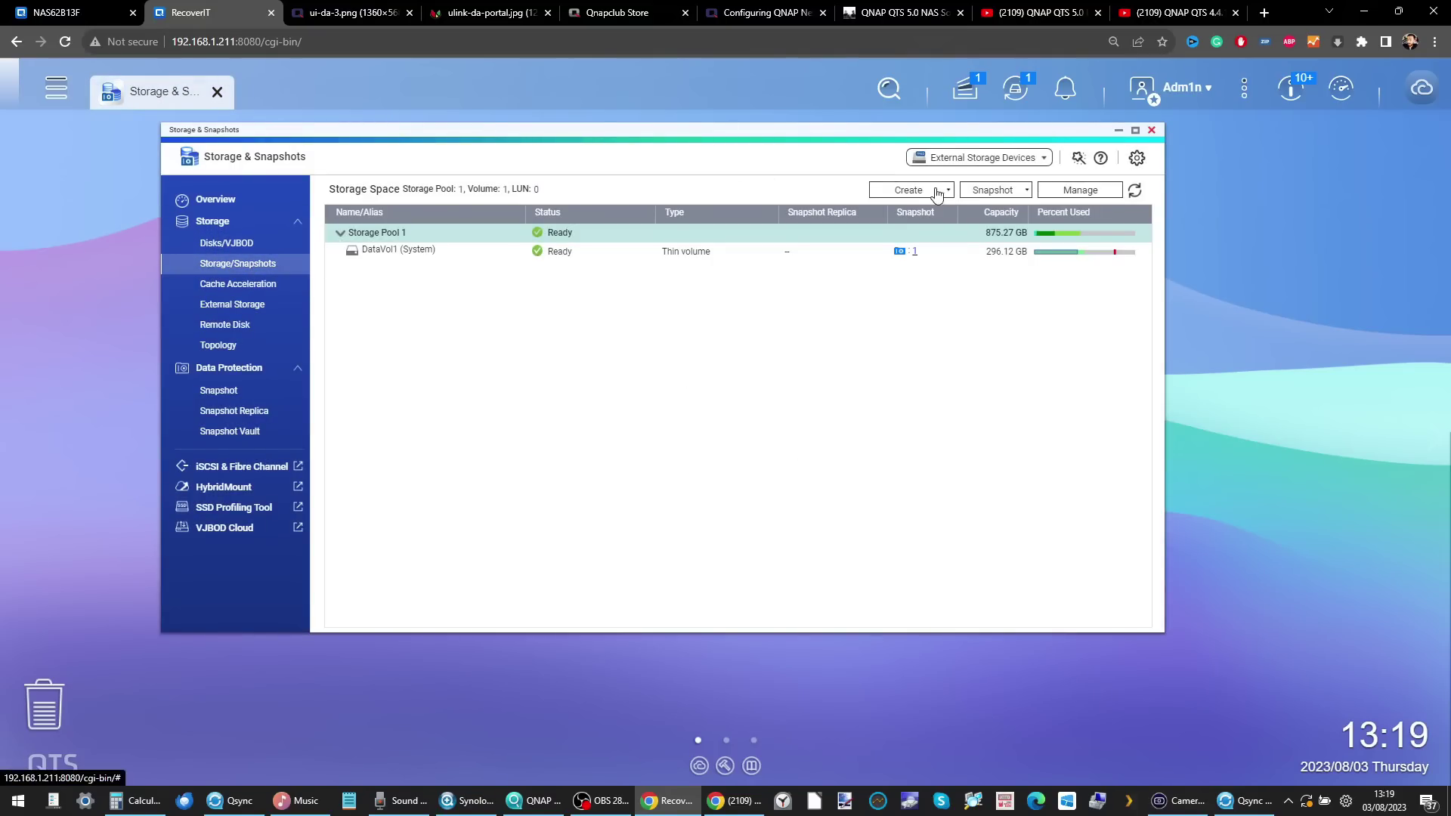
click(935, 193)
click(900, 225)
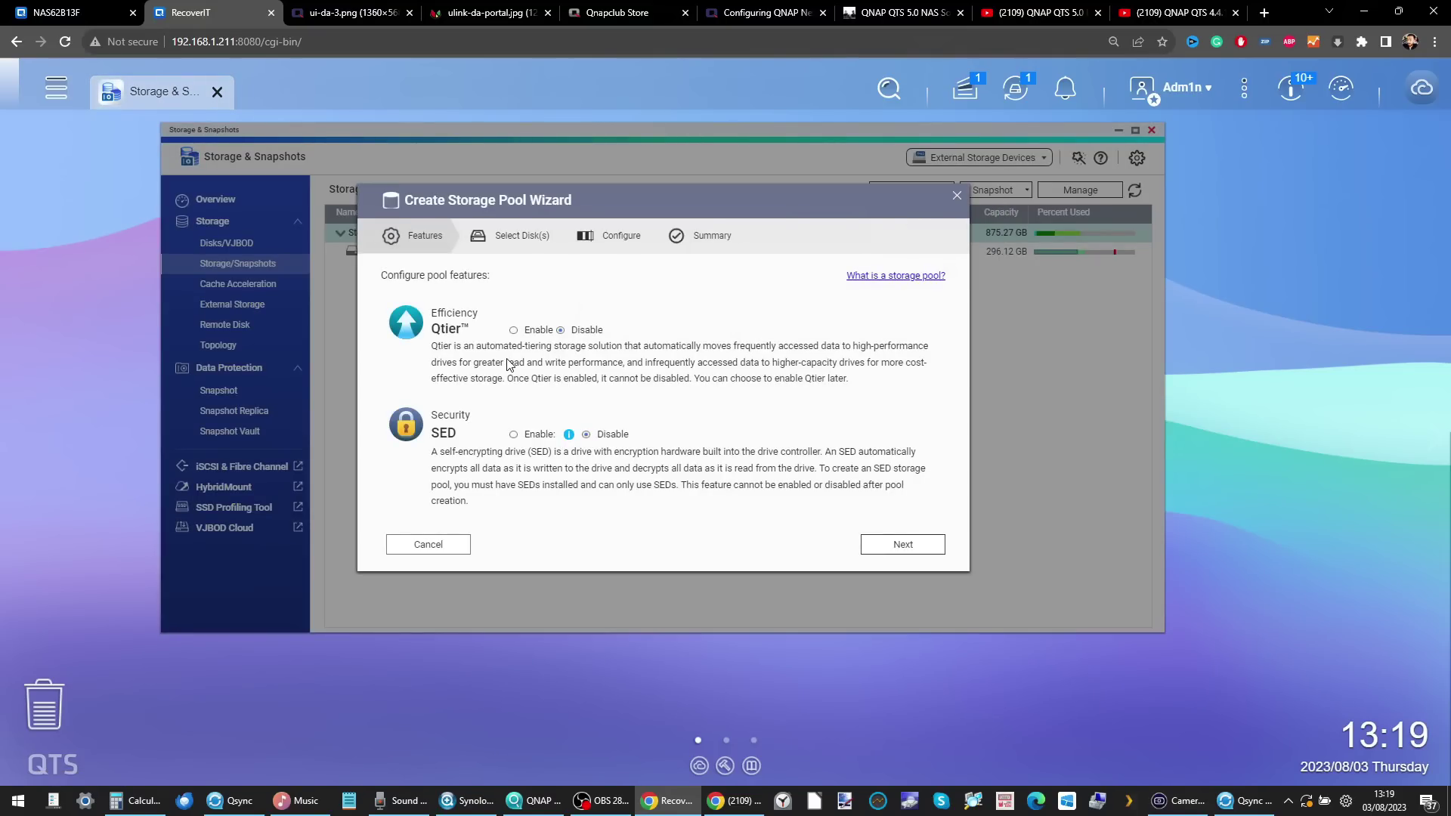
click(896, 544)
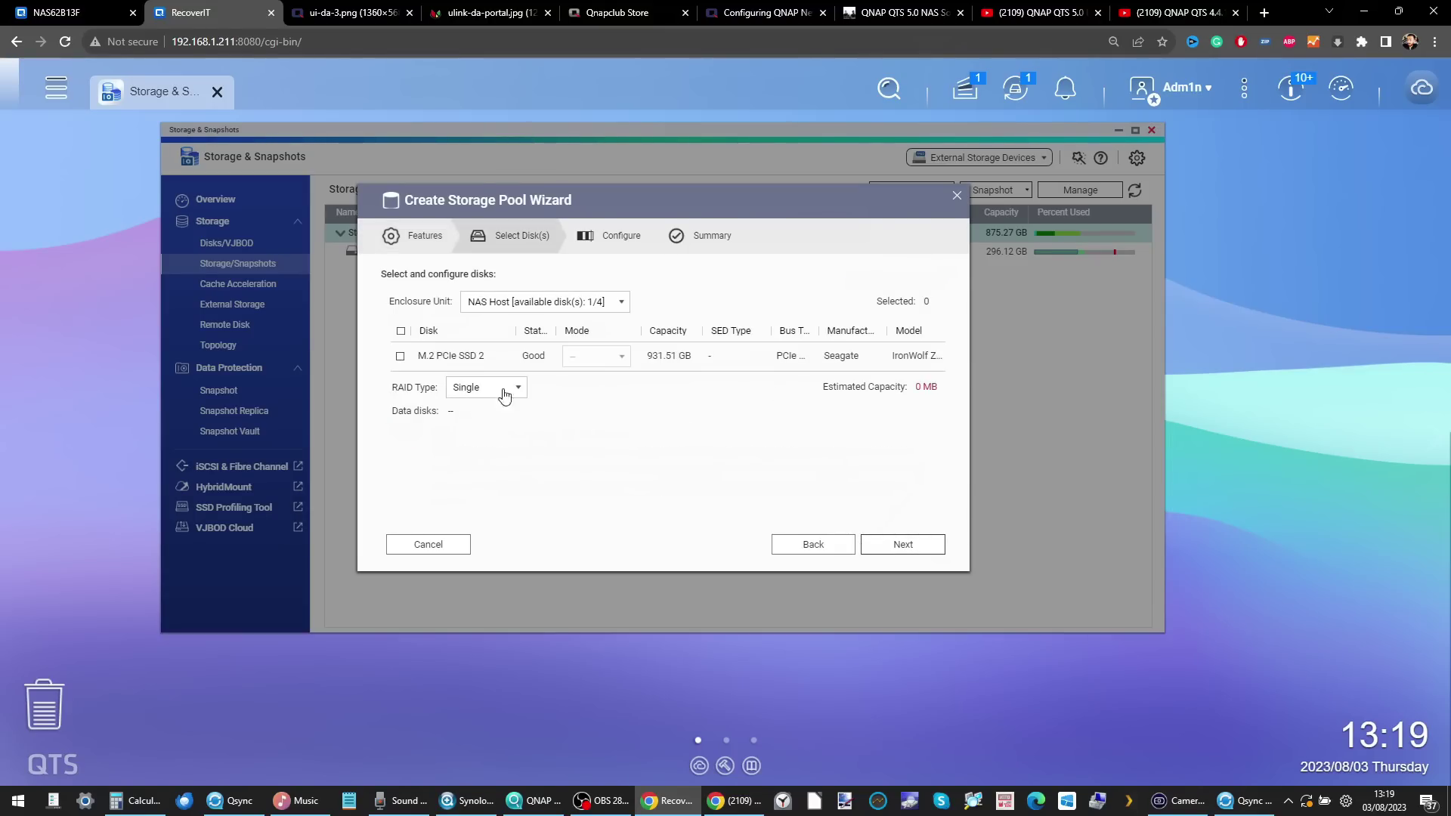
click(400, 356)
click(879, 544)
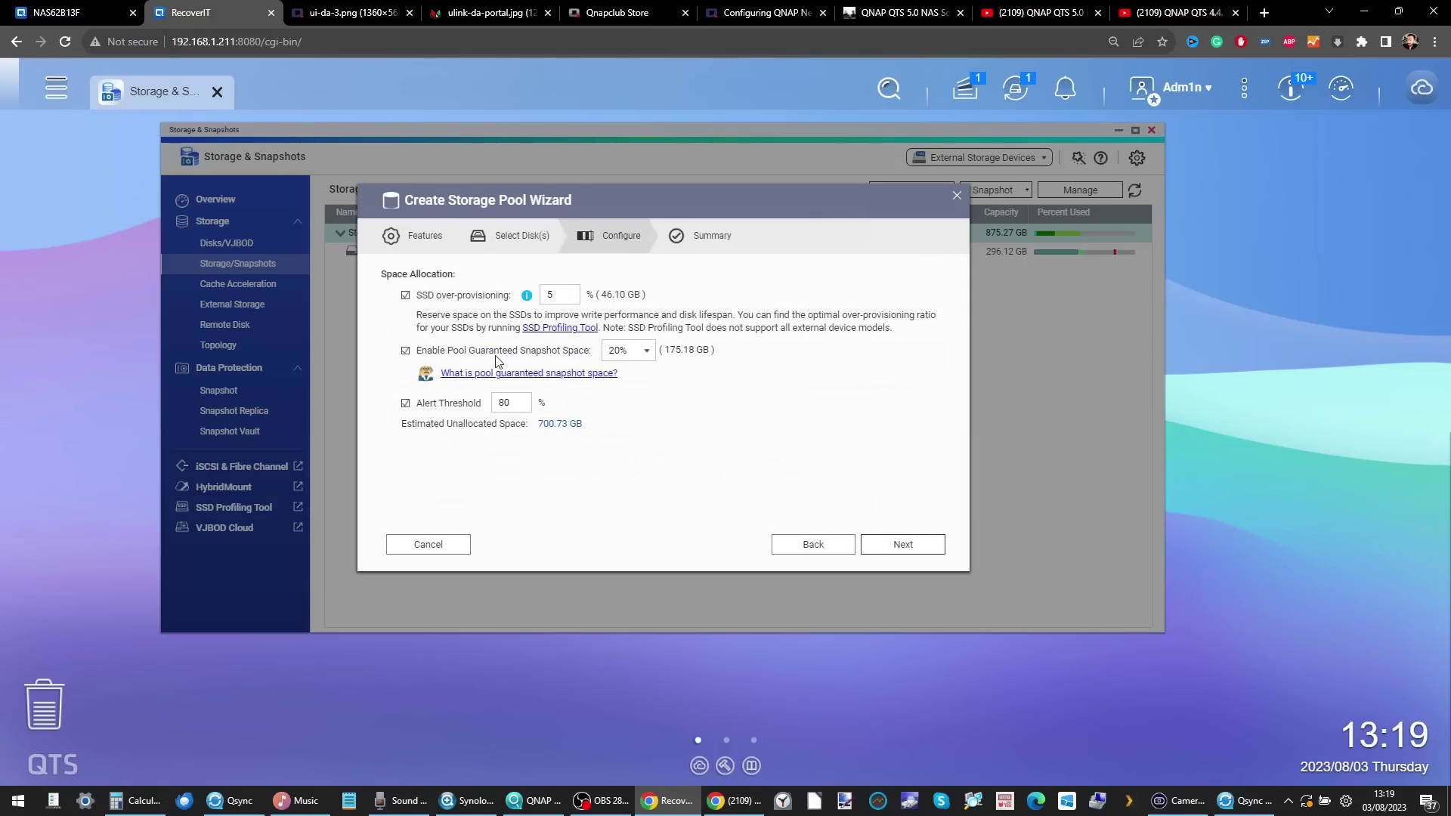
- Accept the pool's default space allocation, review the settings summary, and close the wizard without creating the pool
click(900, 545)
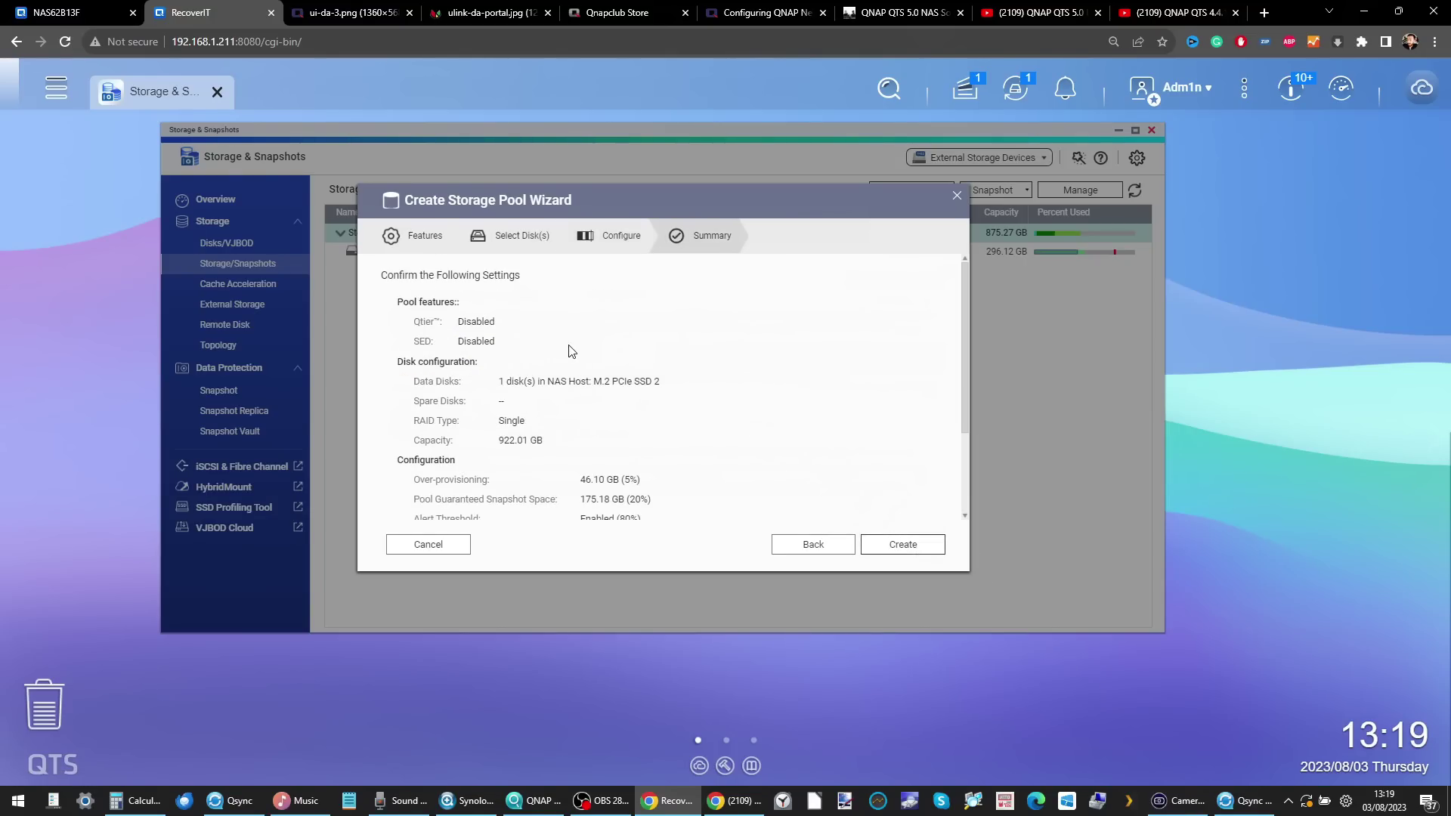
scroll(703, 314, down, 3)
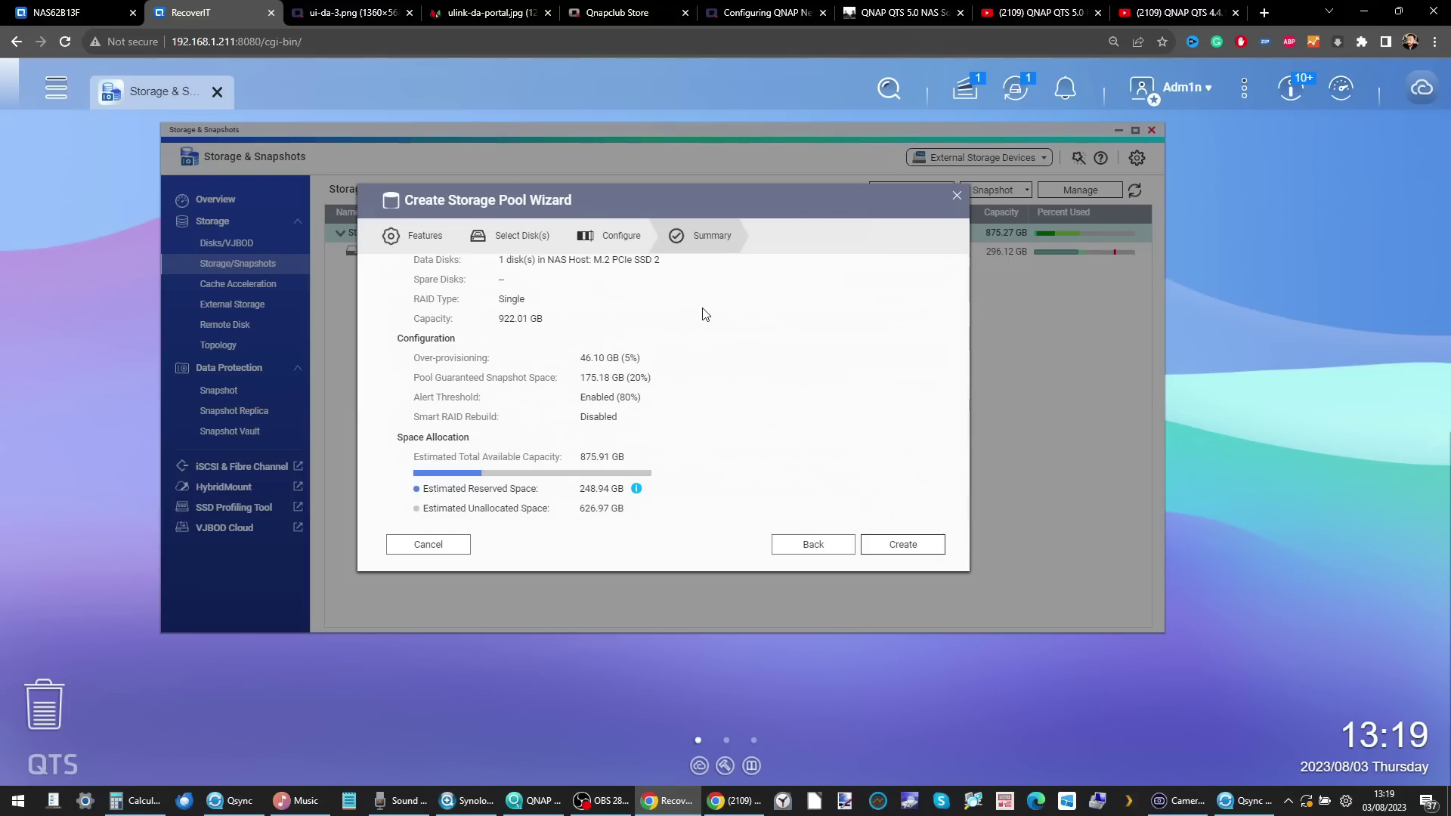
click(957, 196)
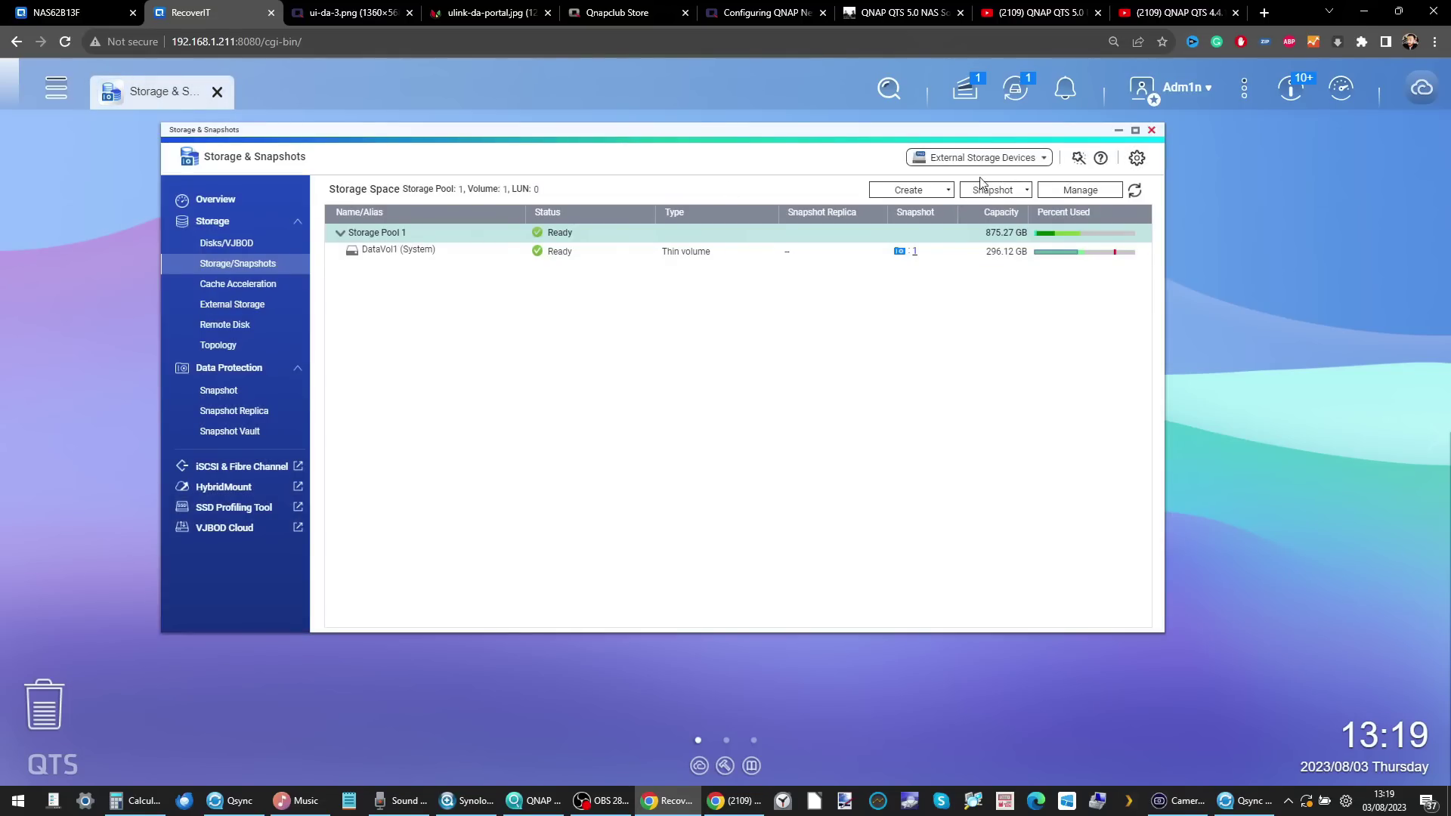
- Enable Qtier in a new storage pool wizard, examine its feature description, and close the wizard without creating the pool
click(926, 194)
click(918, 218)
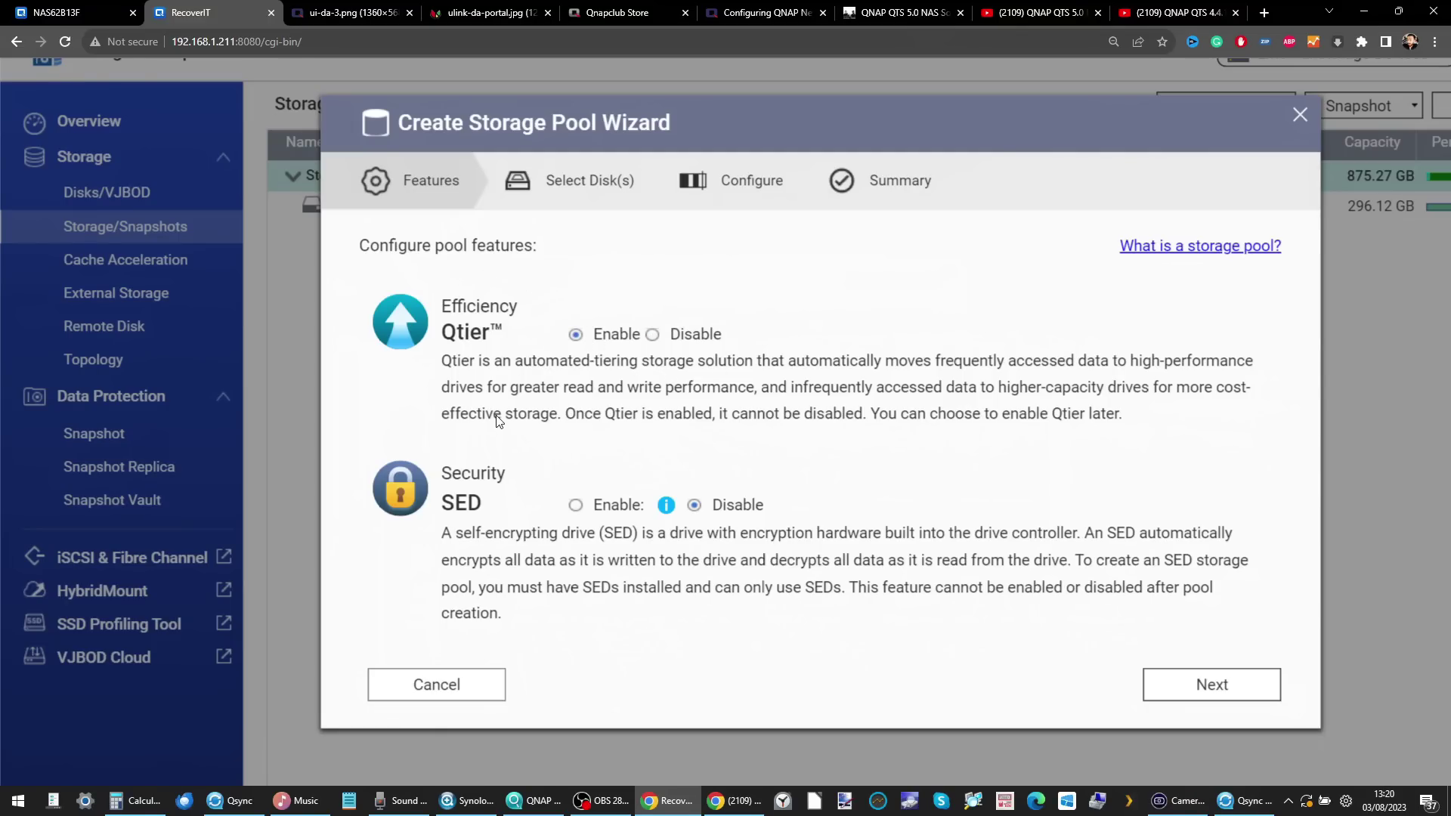
key(ctrl+minus)
key(ctrl+minus)
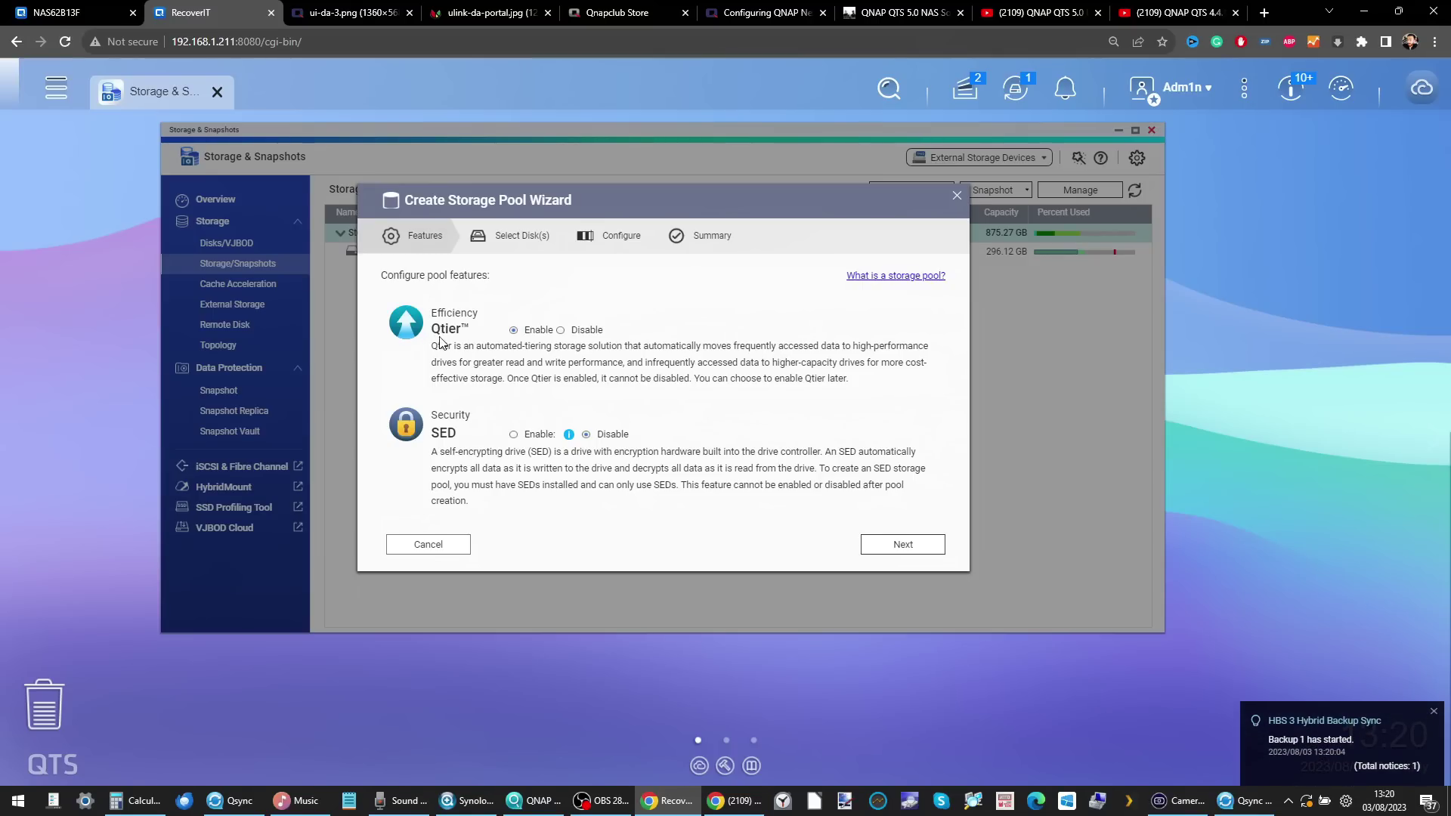
click(859, 277)
click(986, 276)
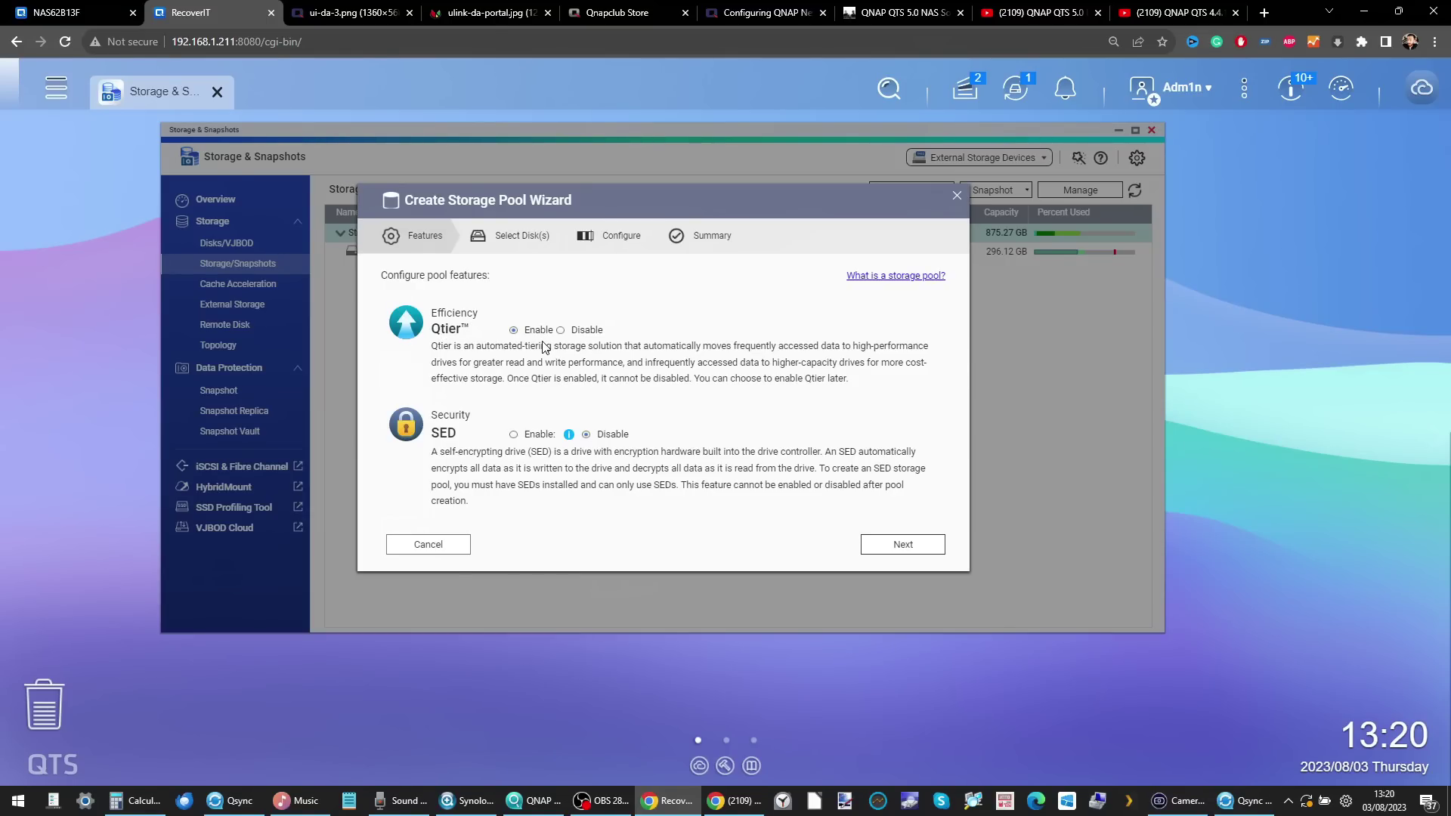
click(957, 196)
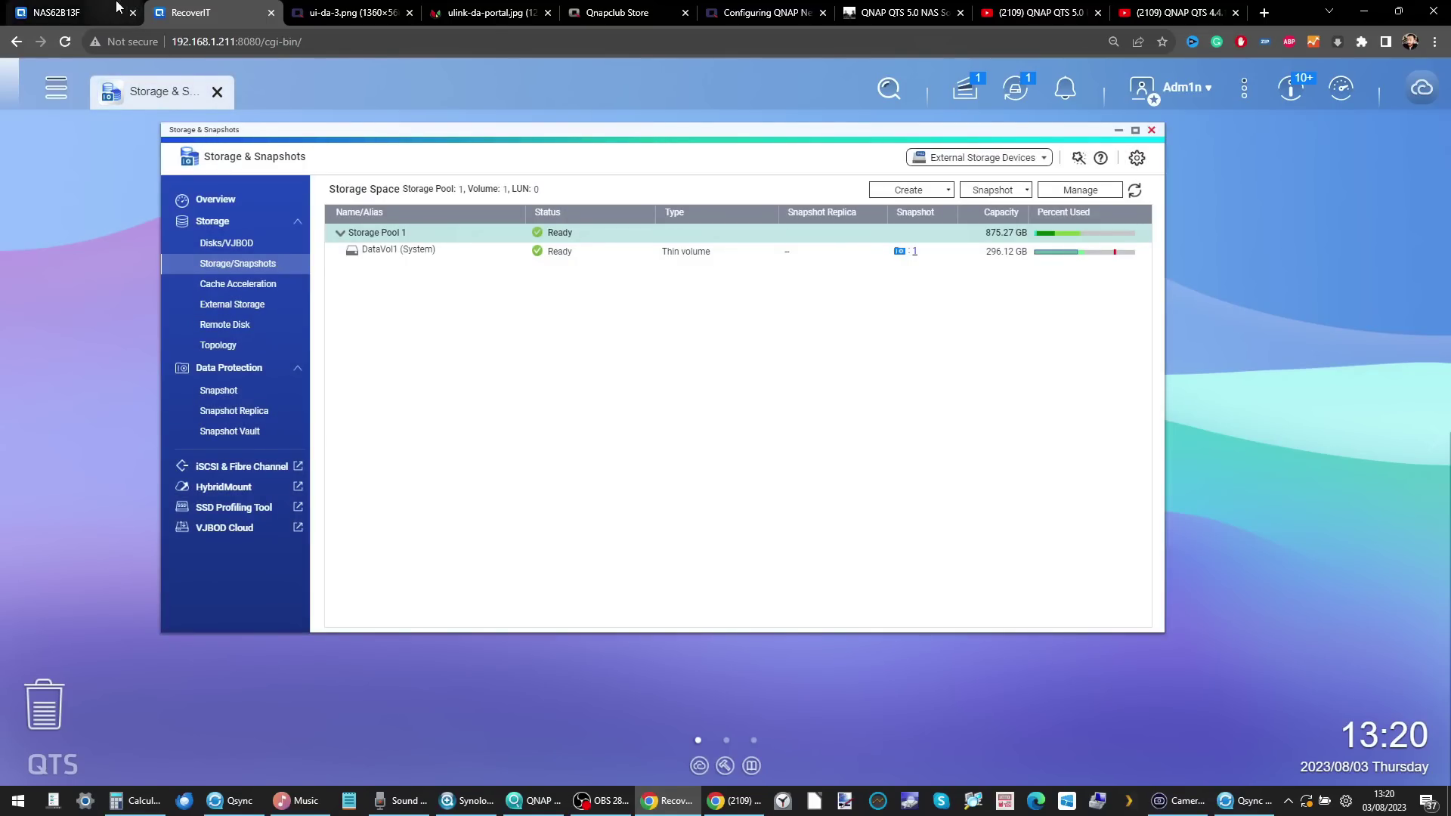
- Check the M.2 slots in the NAS62B13F disk list and the hardware resources in its Control Panel
click(57, 12)
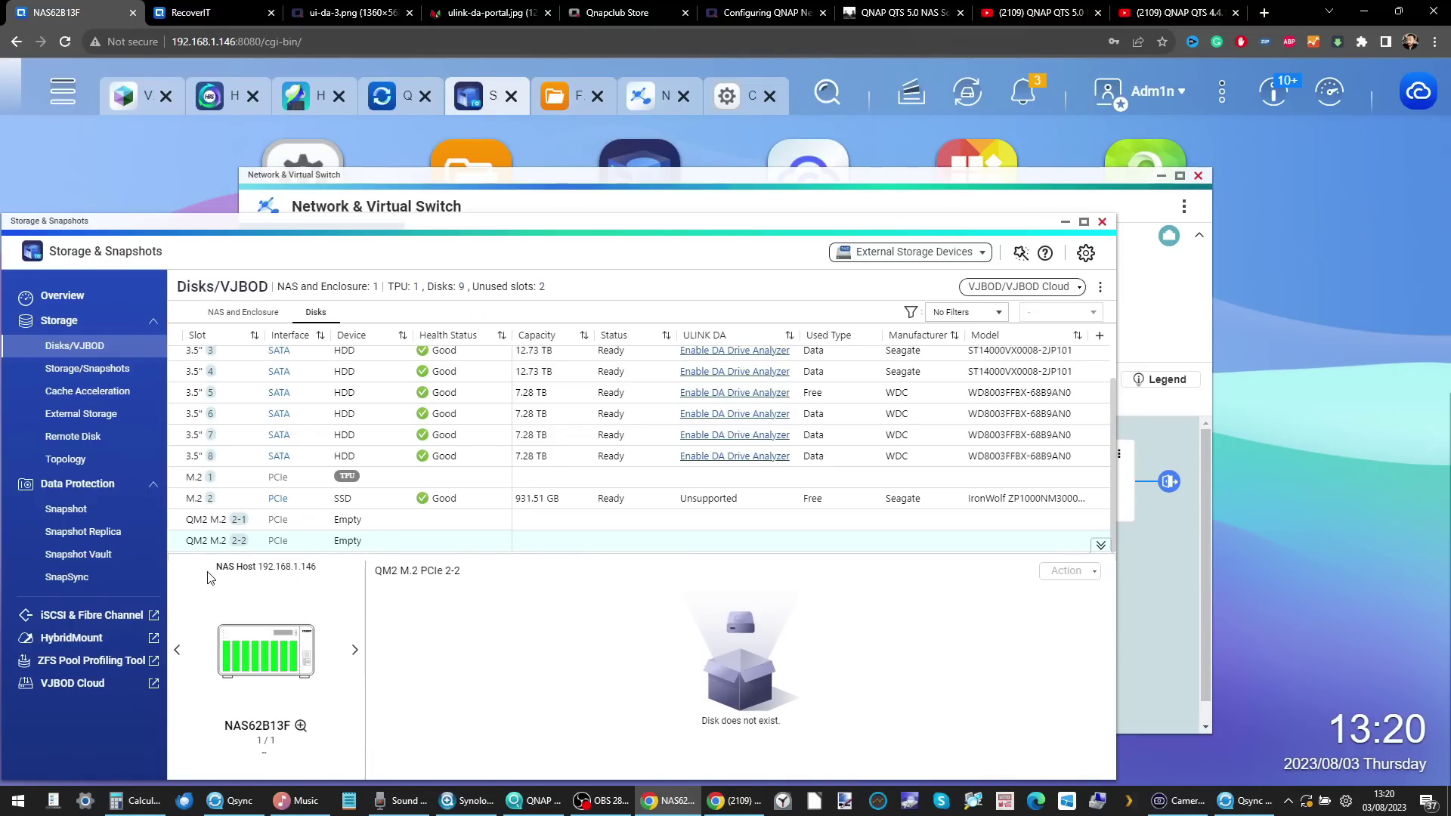
click(737, 97)
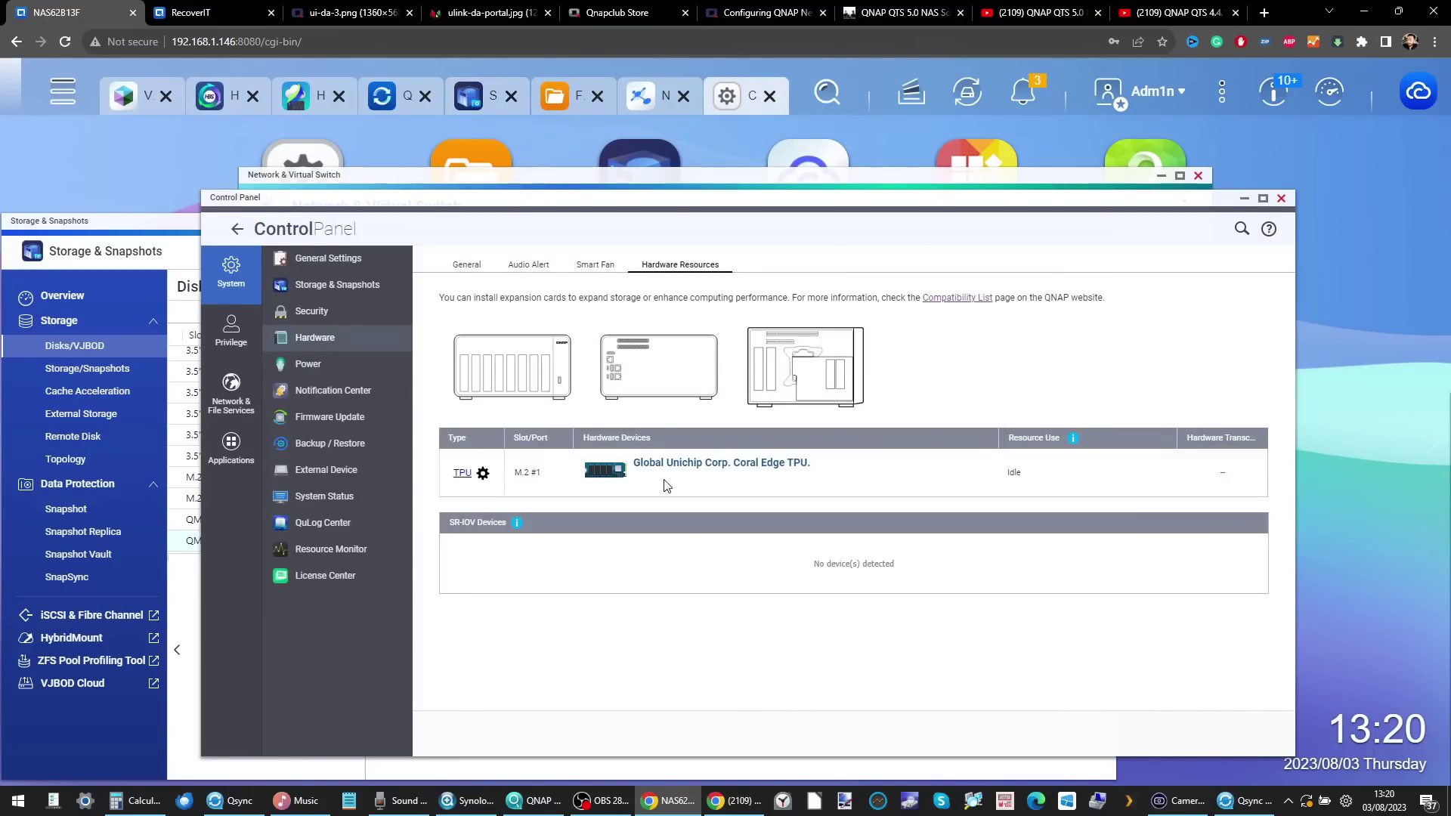
scroll(665, 485, up, 5)
- Switch back to the RecoverIT NAS and open App Center to view its installed apps
click(198, 12)
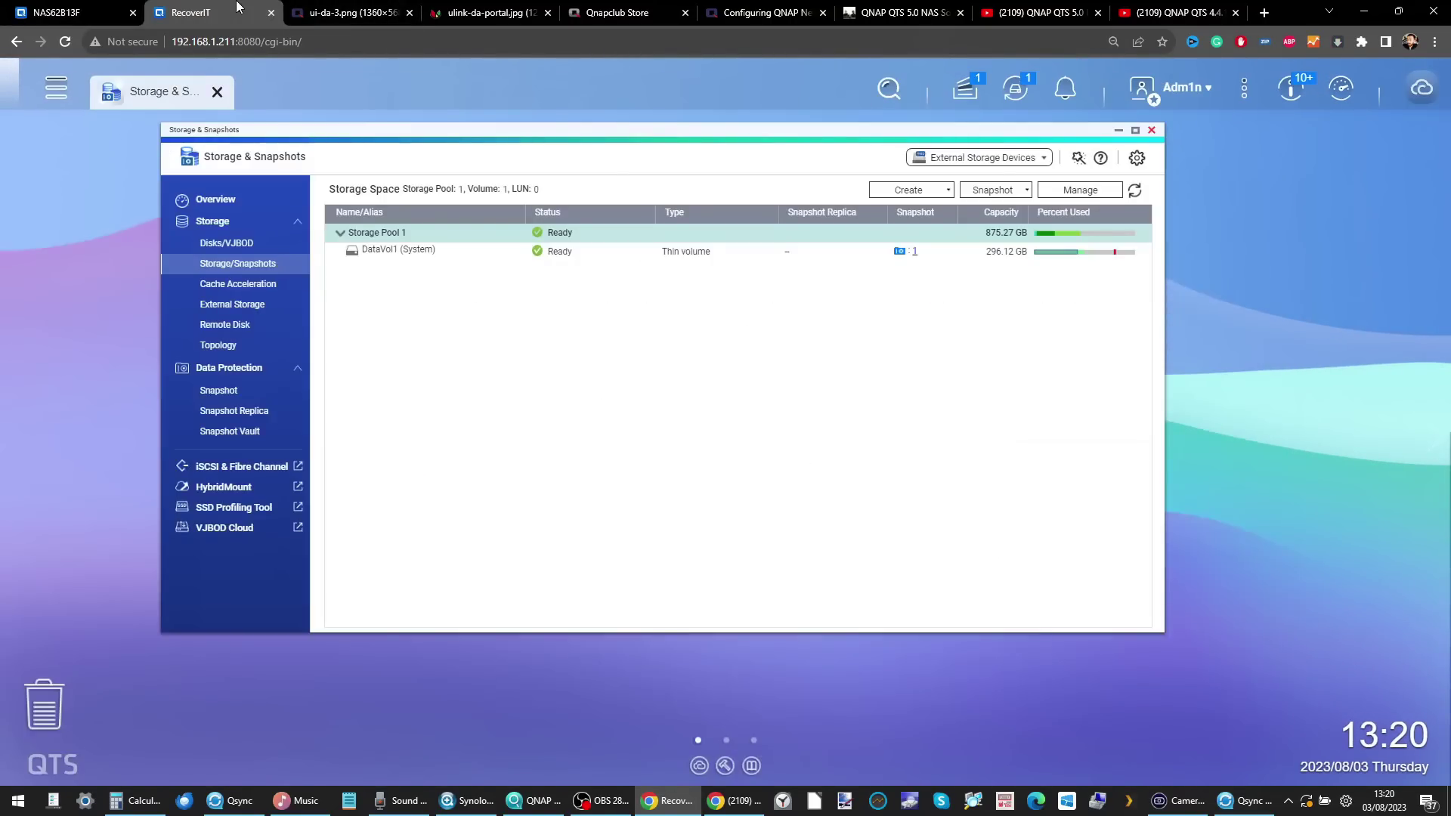
click(63, 96)
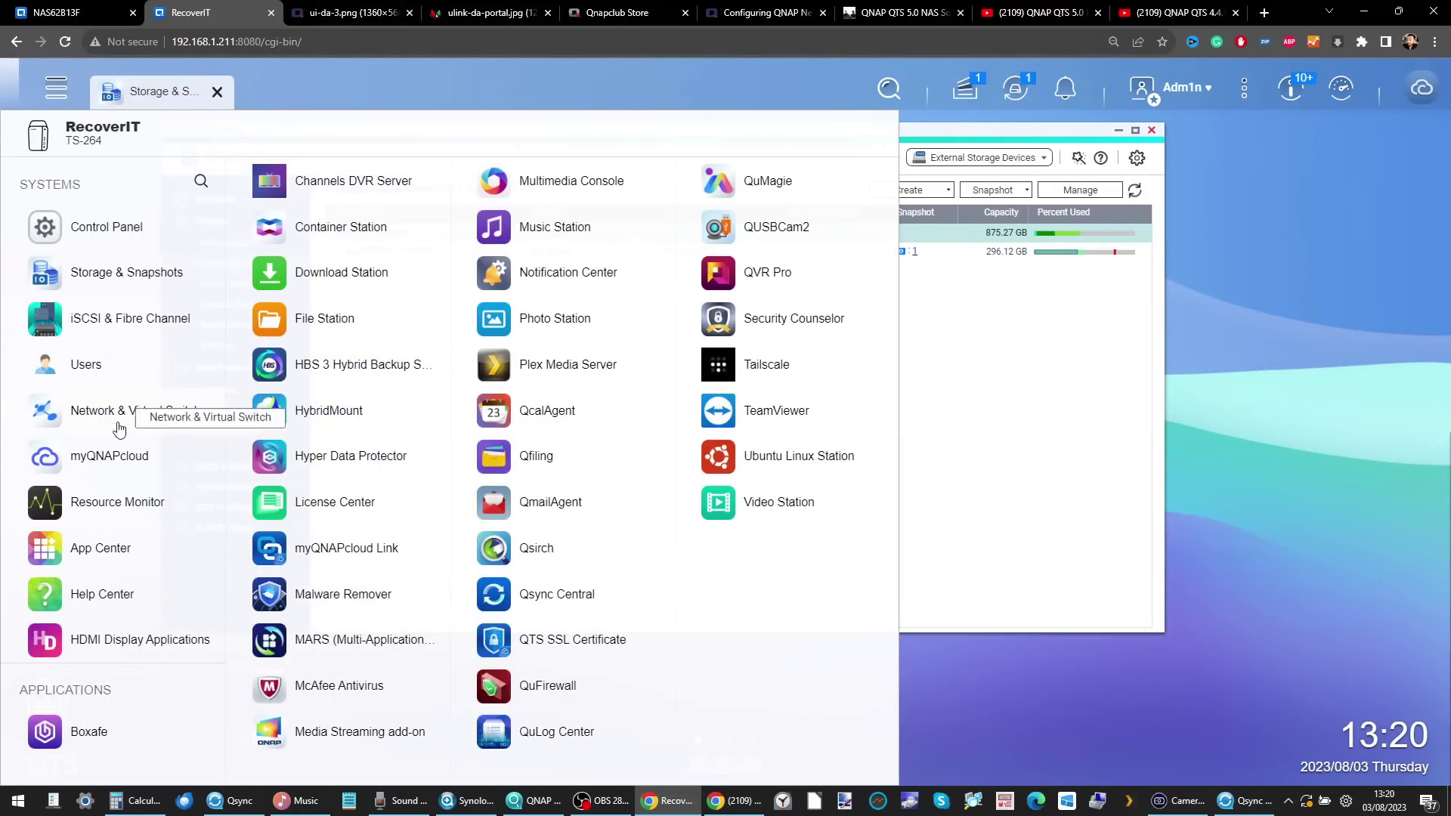
click(90, 548)
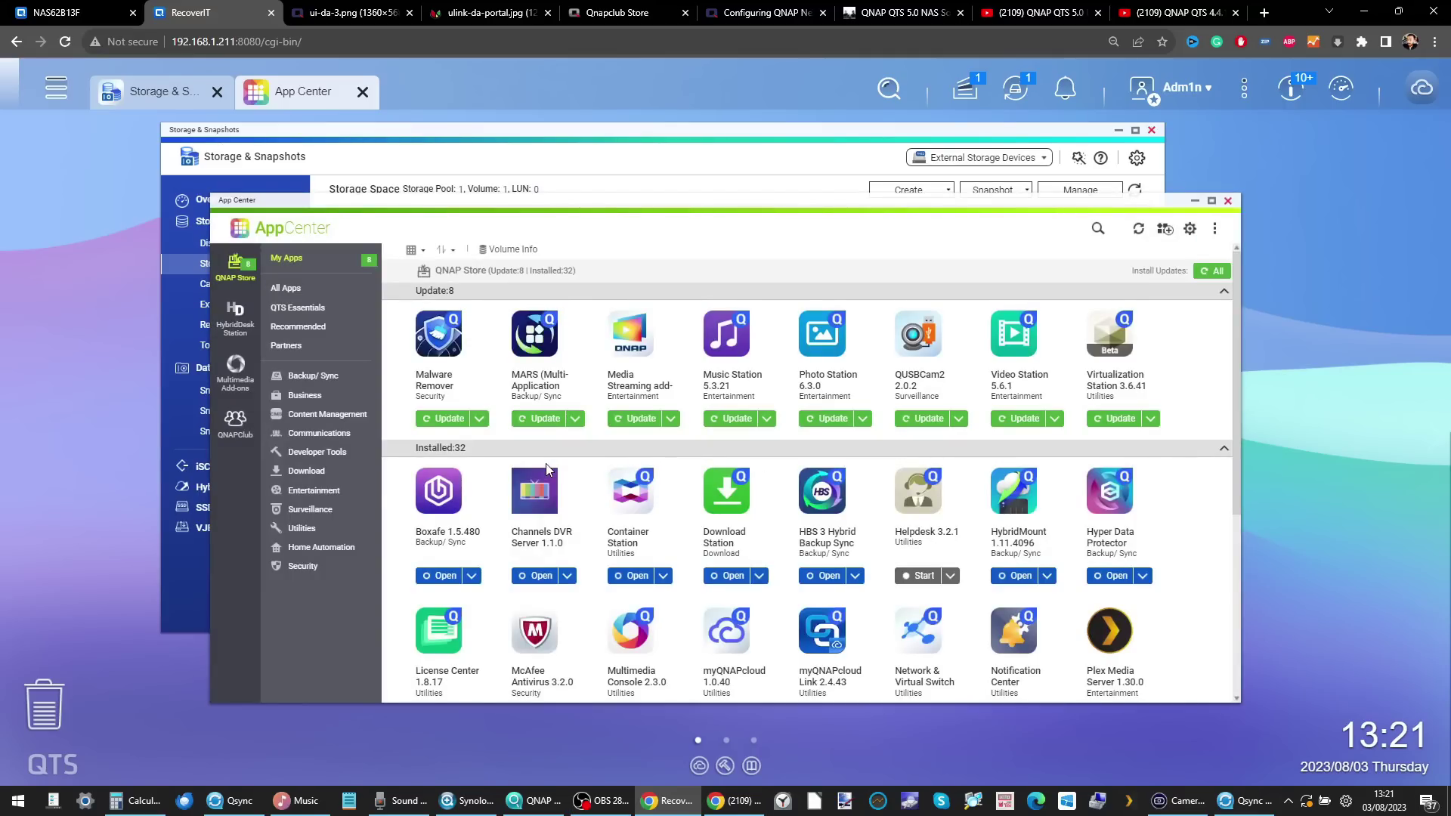
- Browse the installed apps in App Center and view the Surveillance category's QVR apps
scroll(712, 614, down, 2)
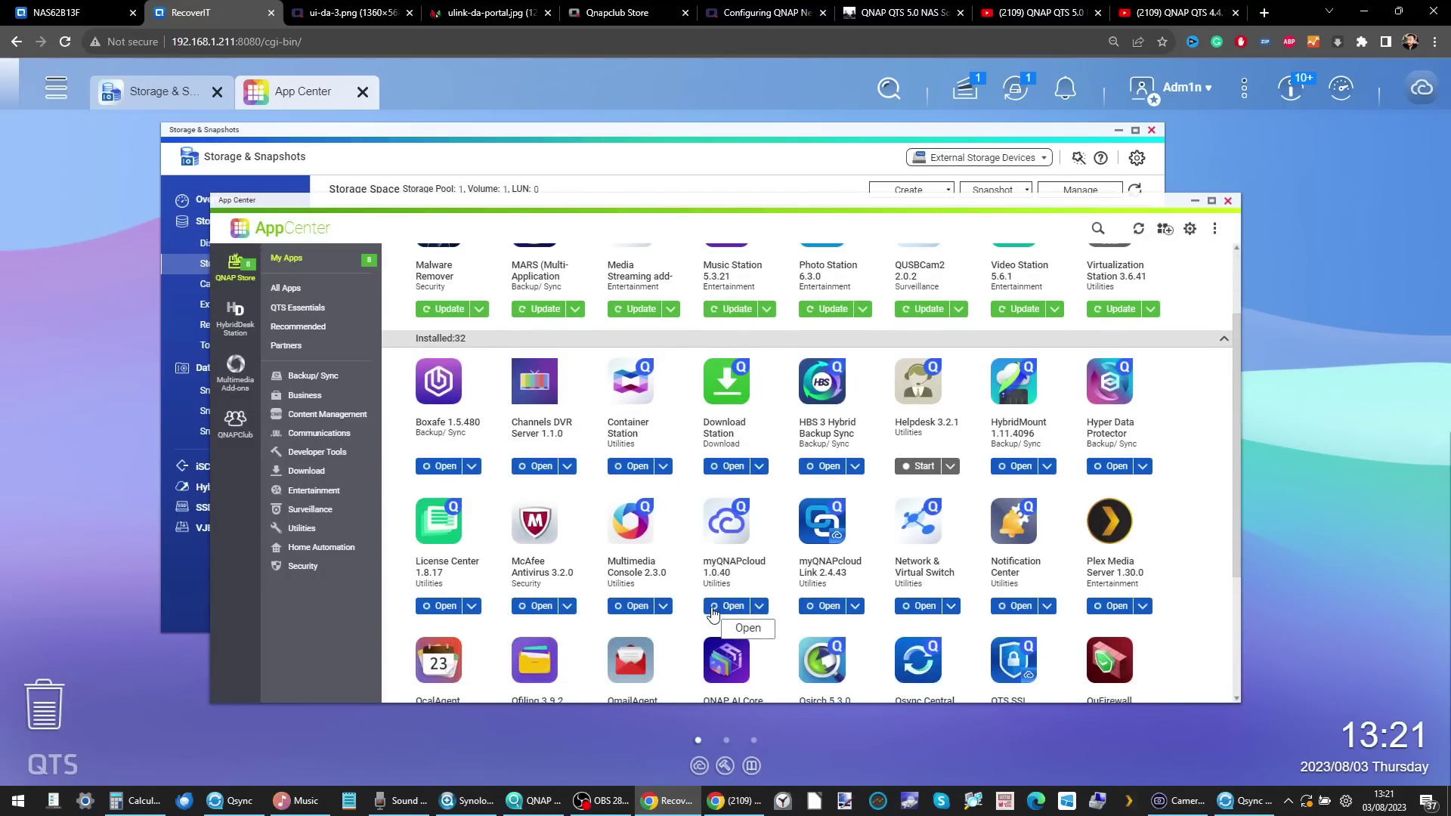
click(310, 511)
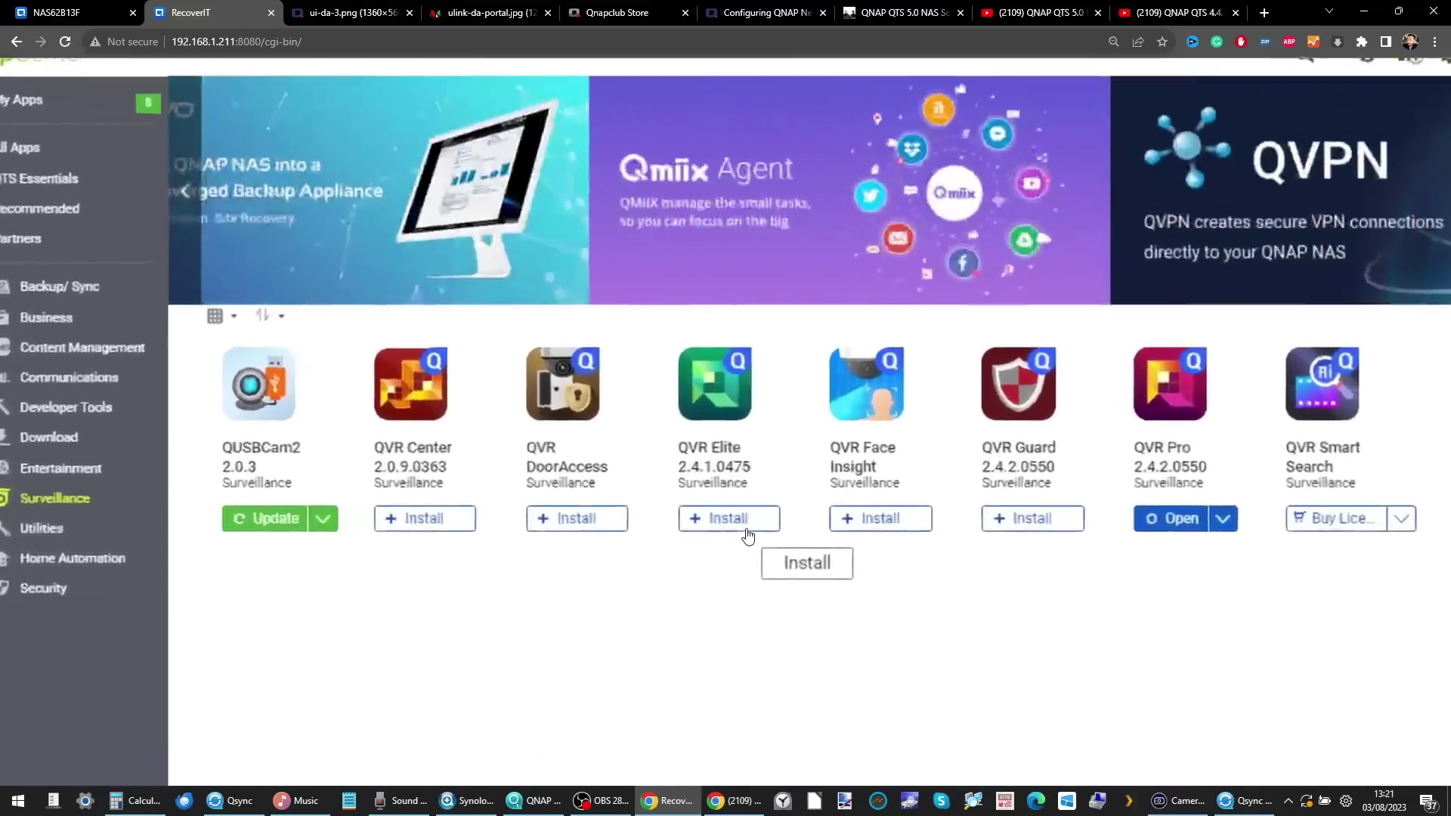
scroll(748, 535, right, 2)
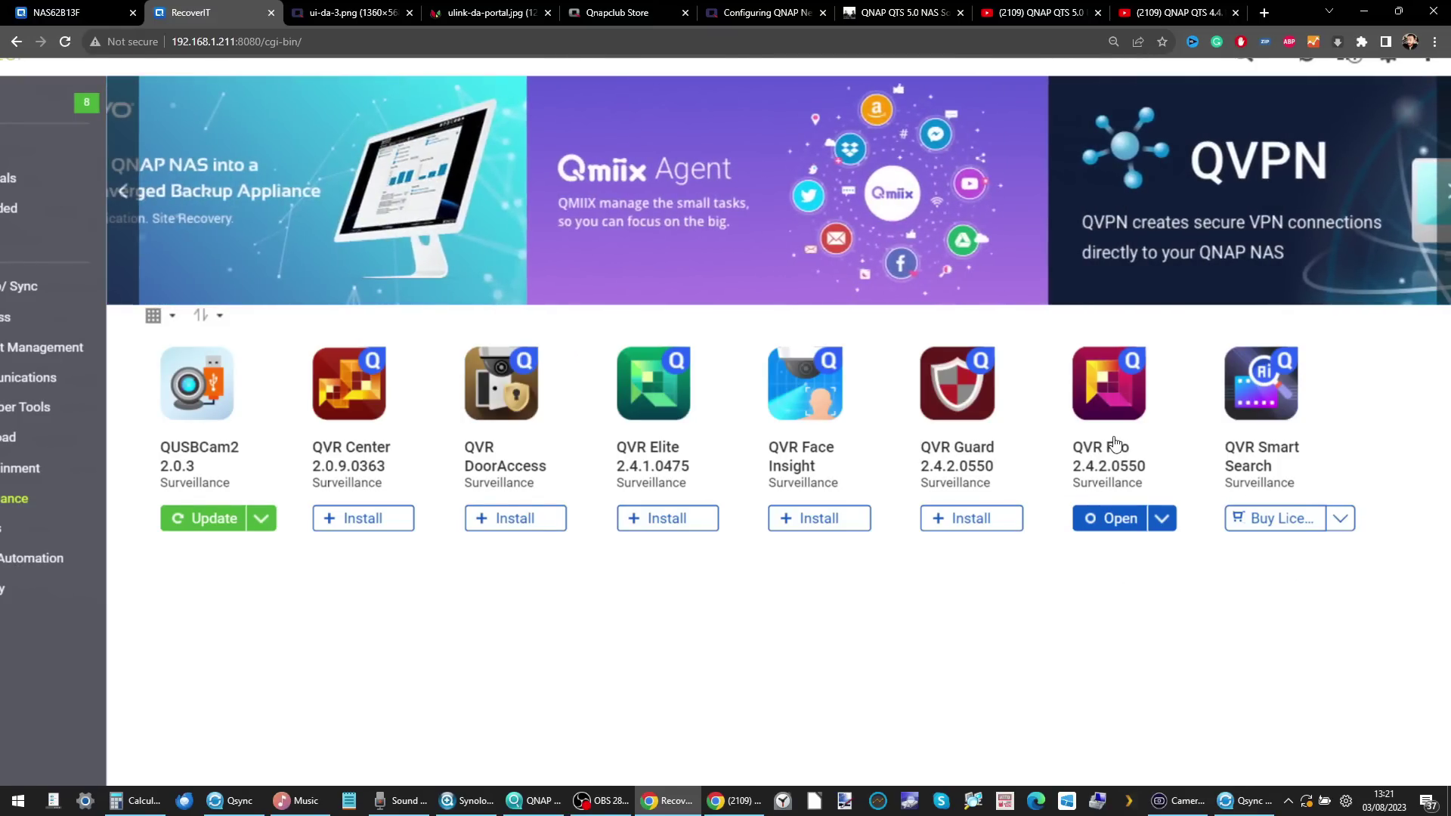
- Switch to the NAS62B13F NAS and examine the TPU entry in its hardware resources
click(60, 12)
scroll(718, 508, up, 5)
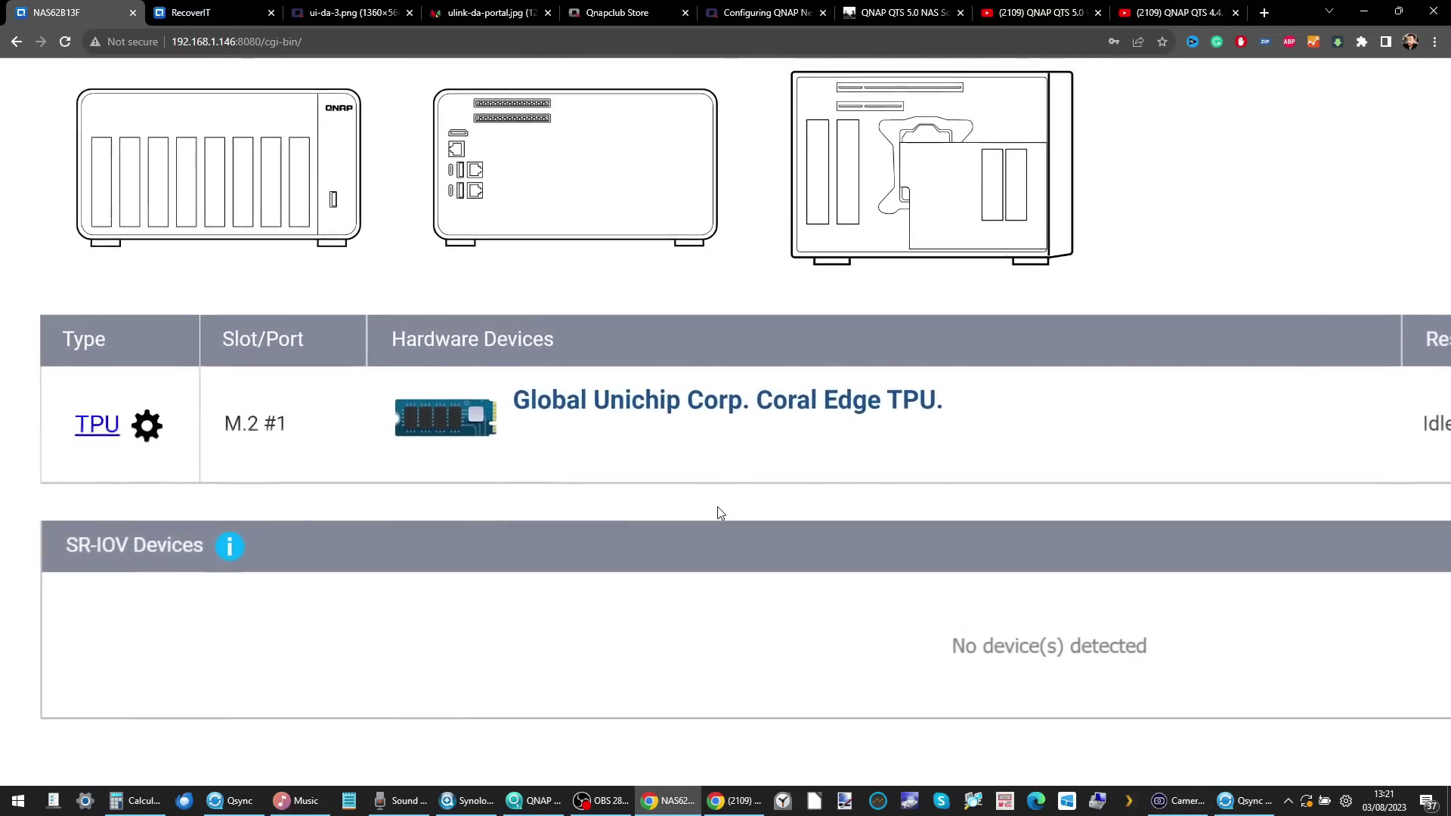
scroll(718, 508, down, 5)
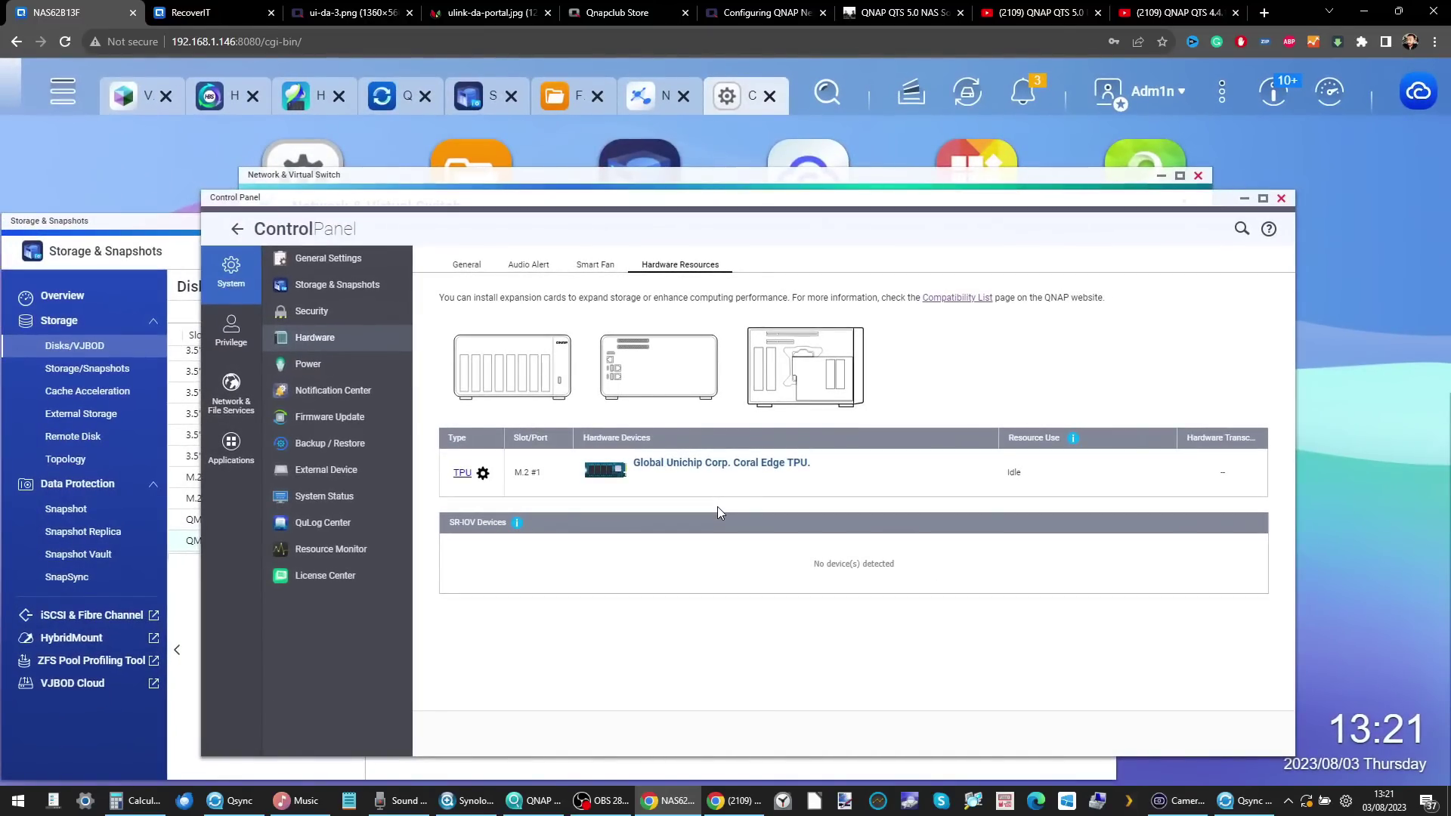
- Bring up the Storage & Snapshots disk list and examine the M.2 and QM2 slot entries
click(183, 256)
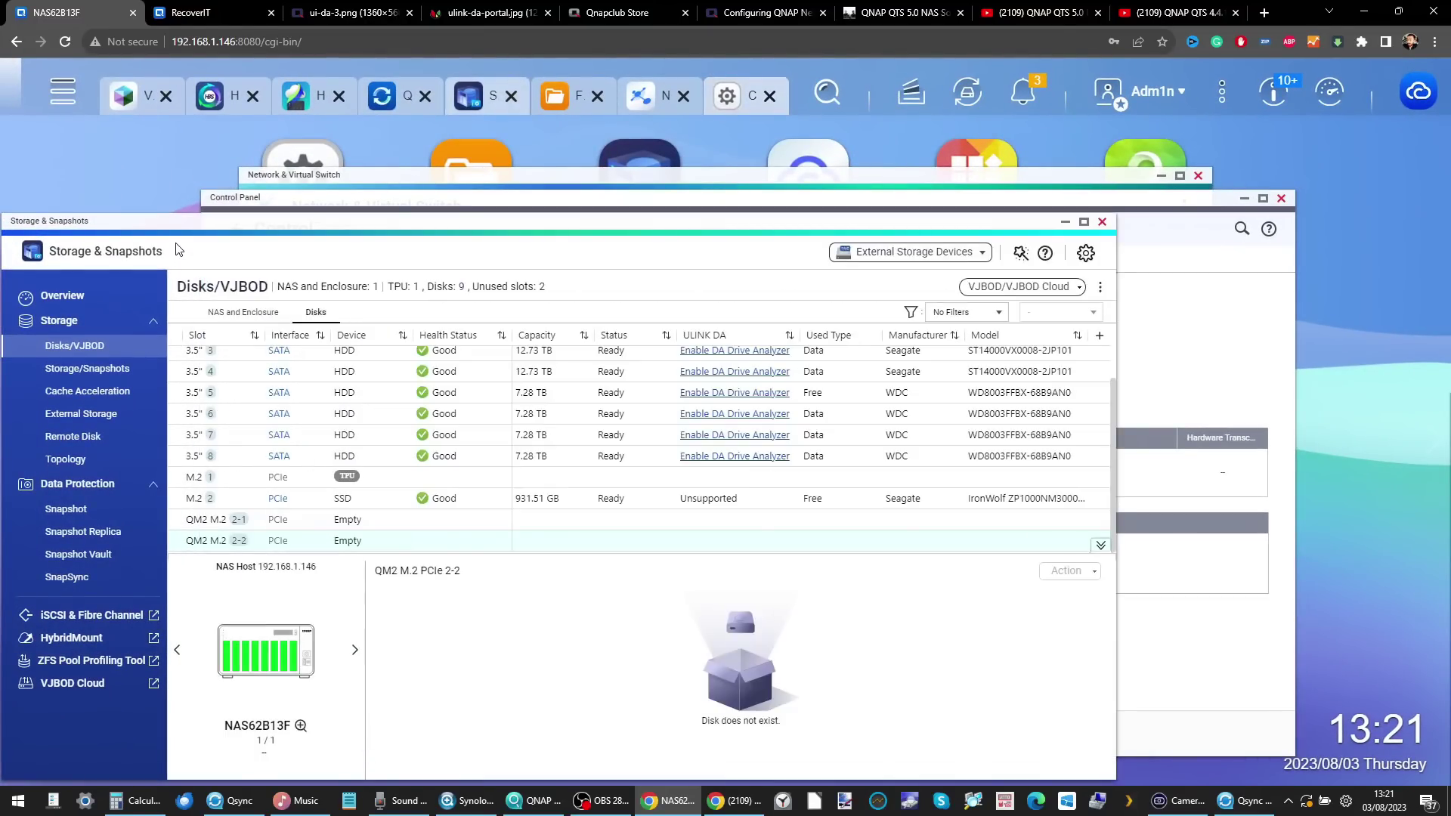
scroll(281, 554, up, 5)
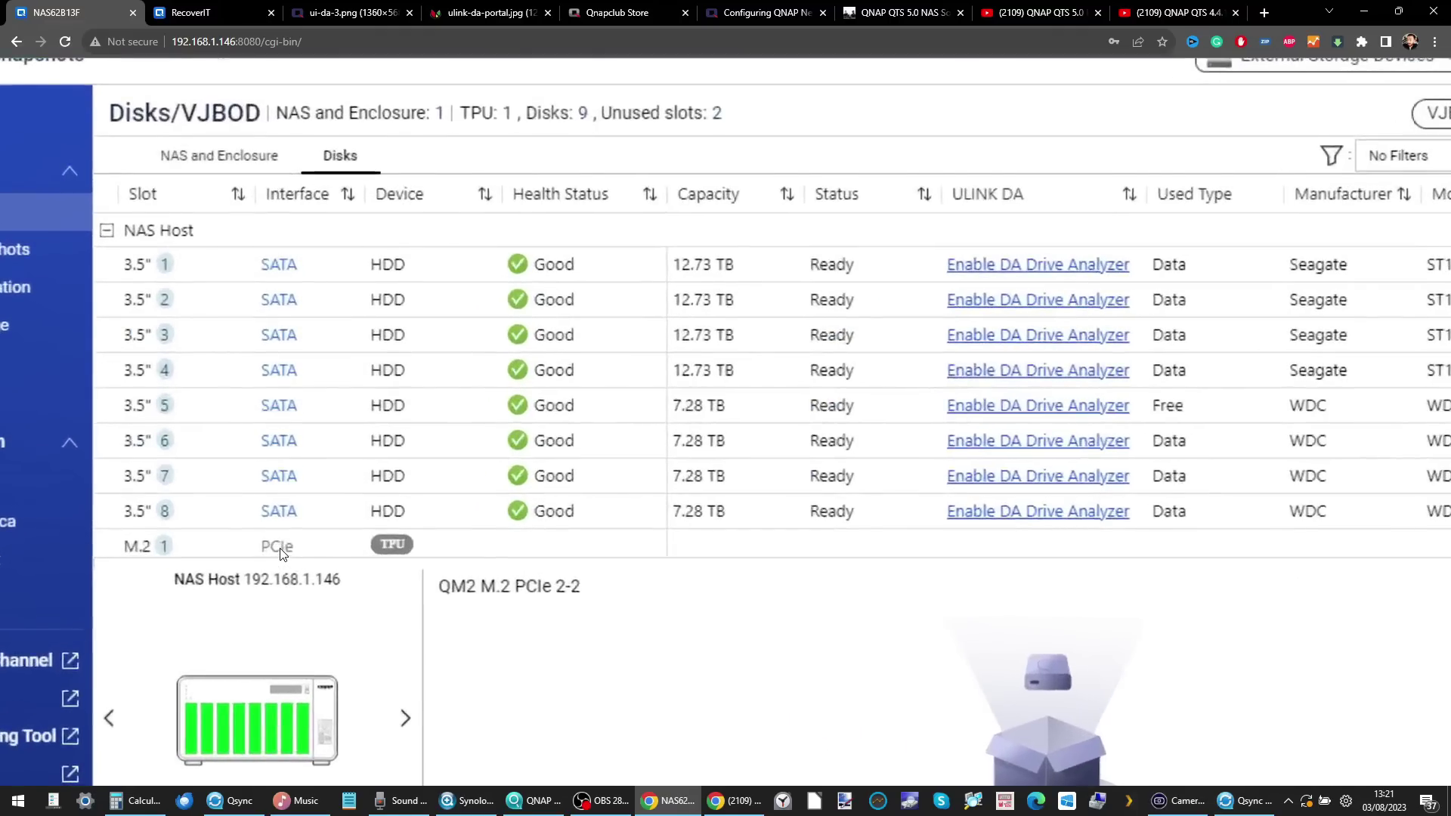
scroll(280, 554, down, 3)
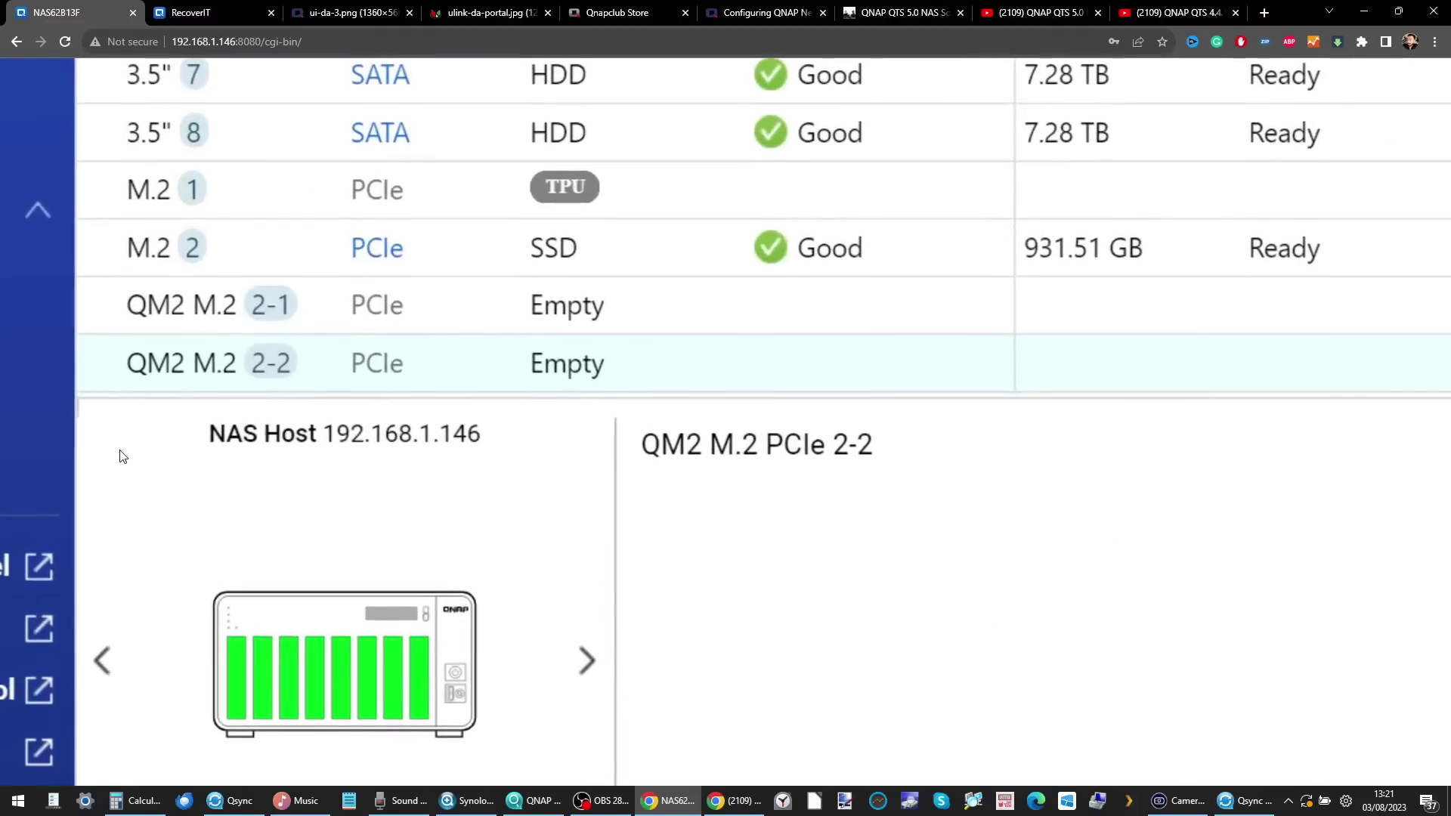
scroll(121, 456, up, 2)
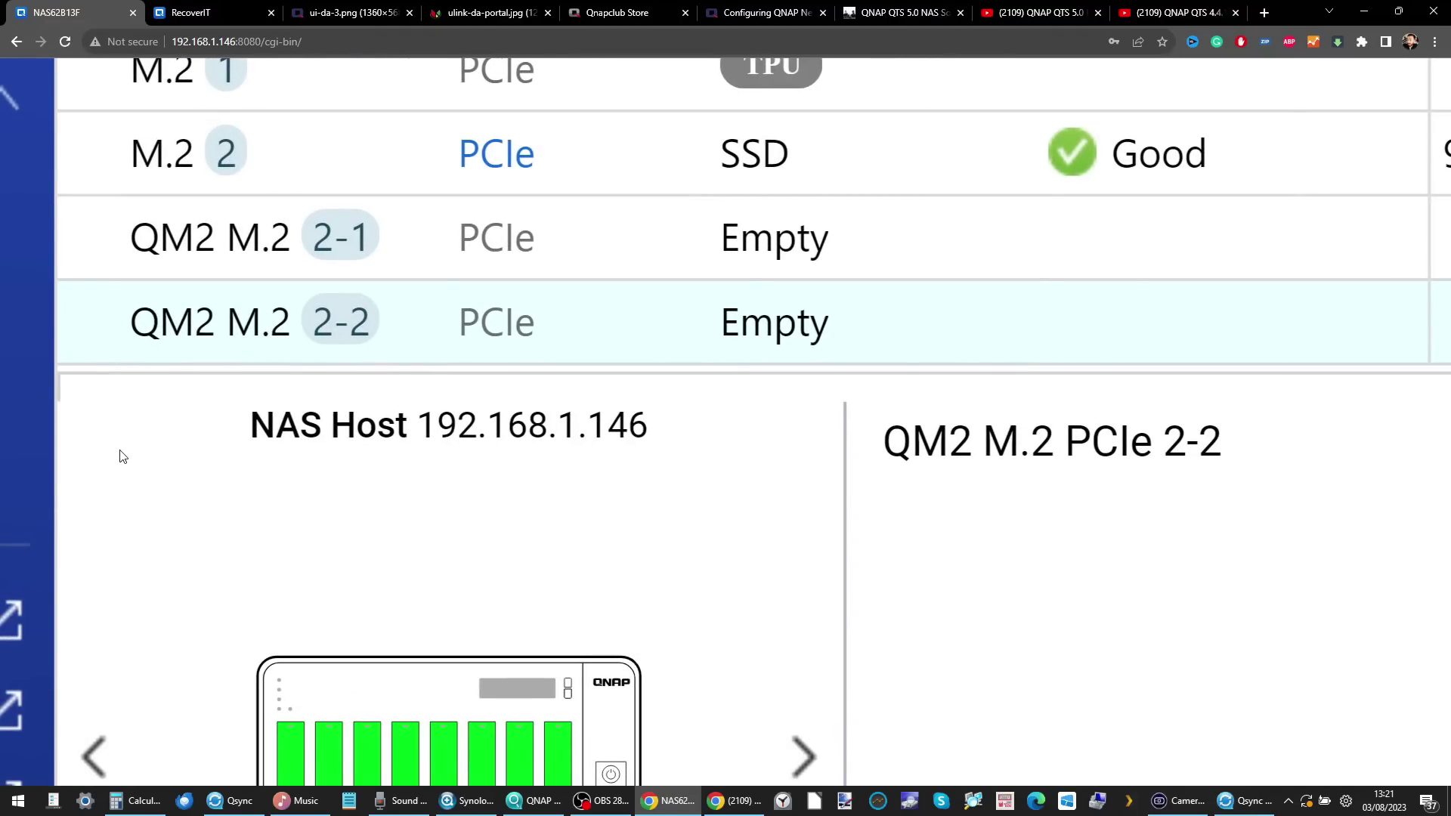
- Search the web for "AM2 QNAP" in a new browser tab and browse the QM2 cards on QNAP's Storage Accelerator Cards page
key(ctrl+t)
text(AM2 QNAP)
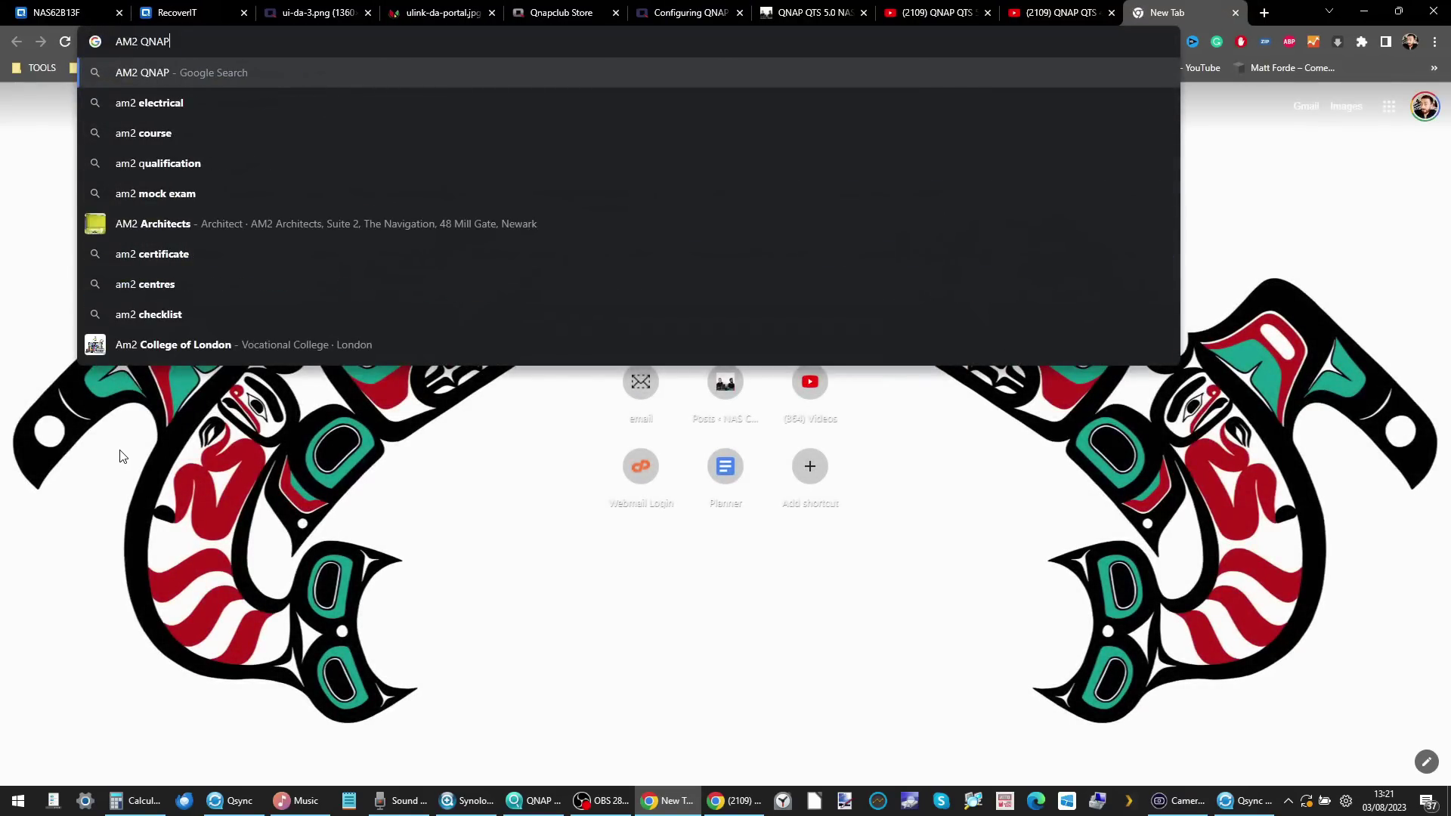
key(Return)
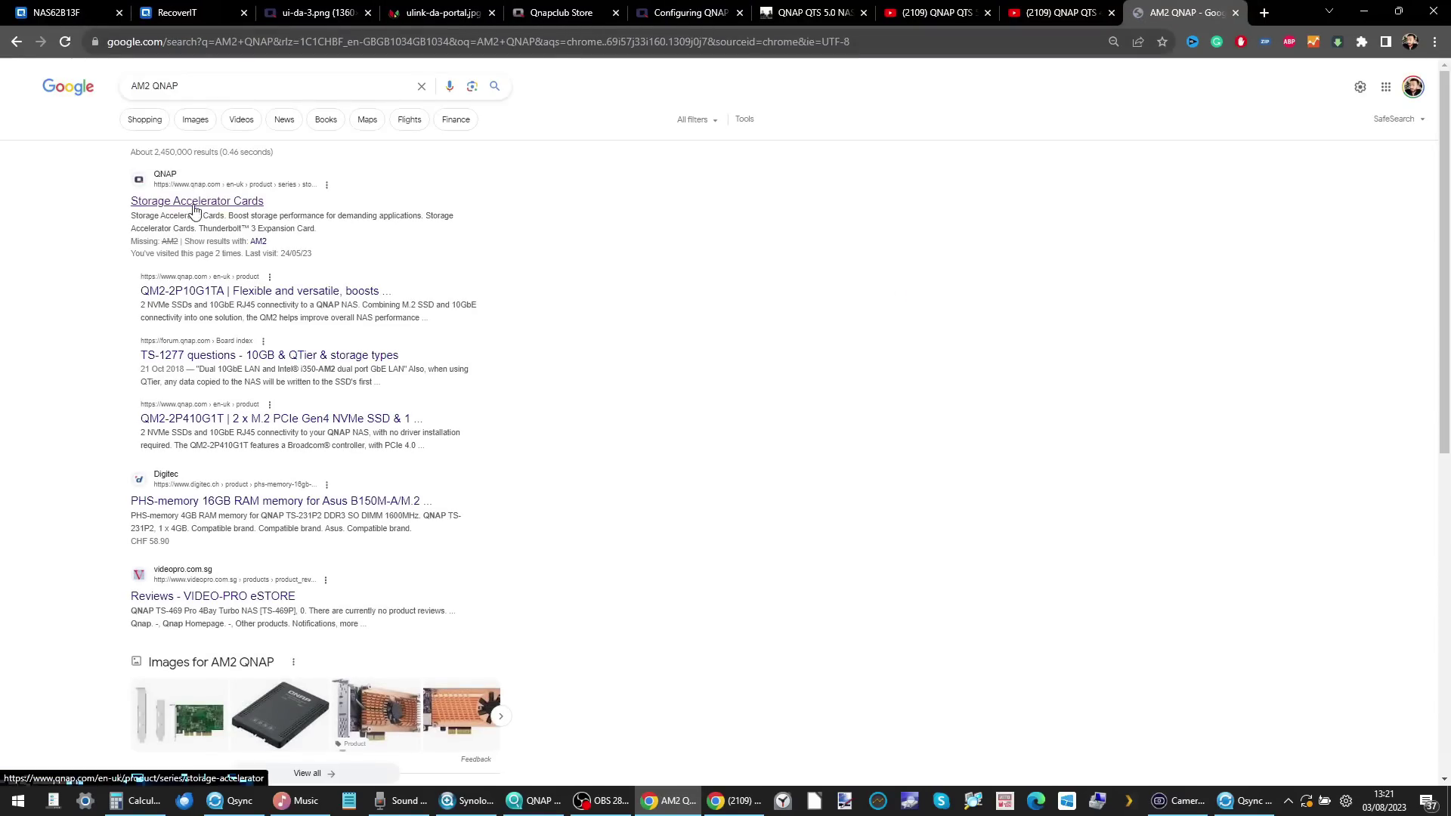
click(218, 201)
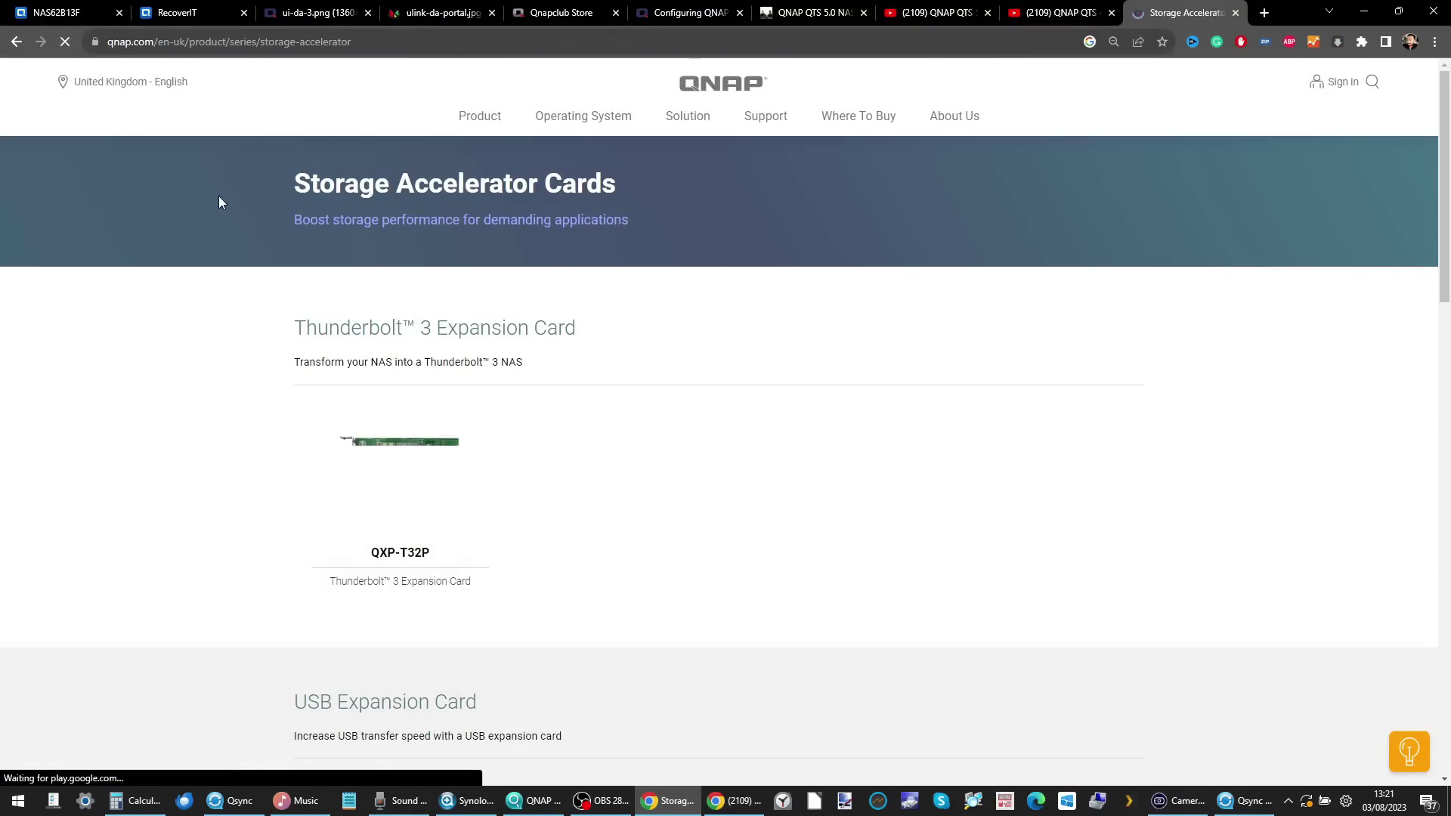
scroll(415, 278, down, 15)
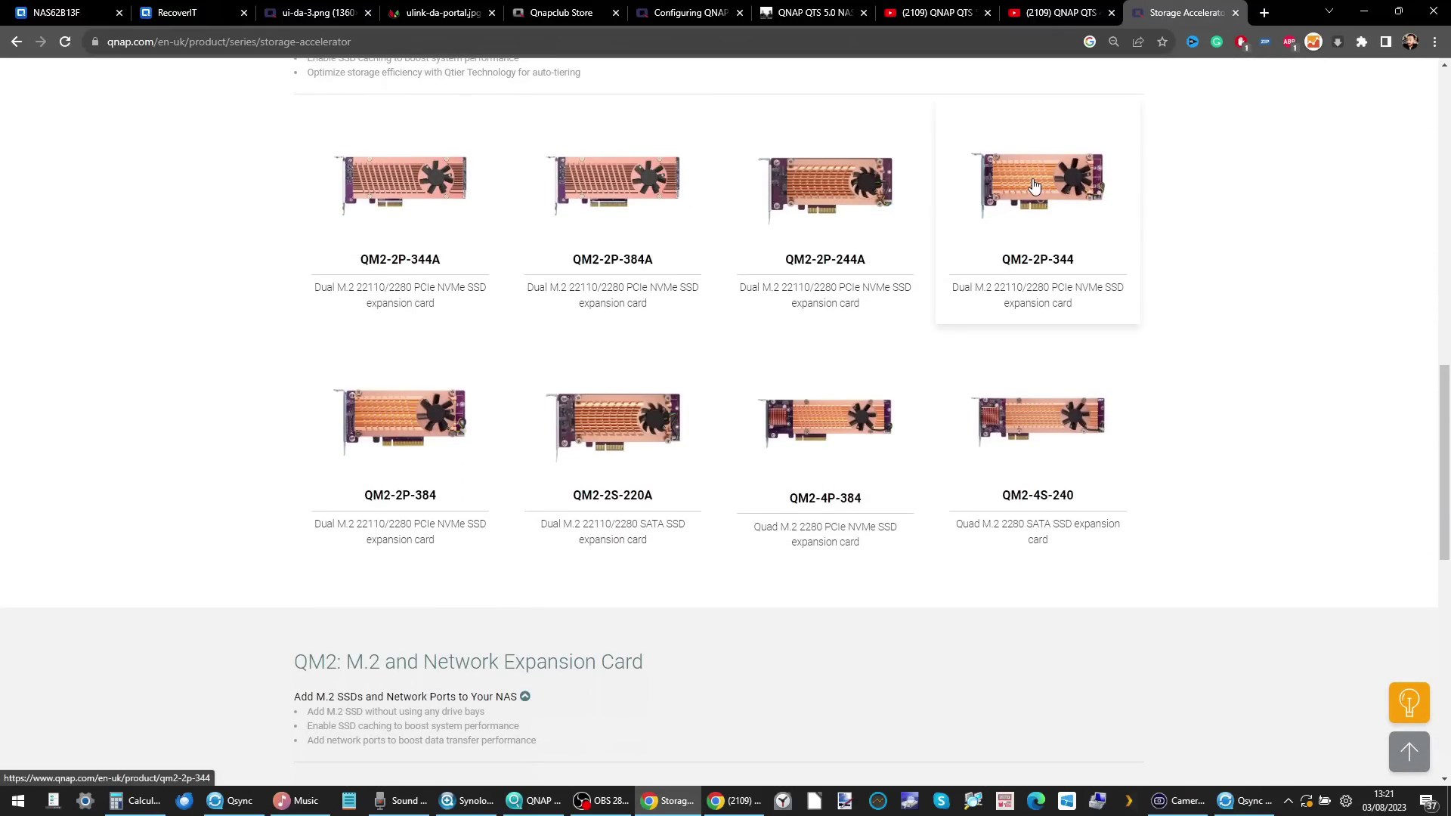
scroll(628, 156, down, 10)
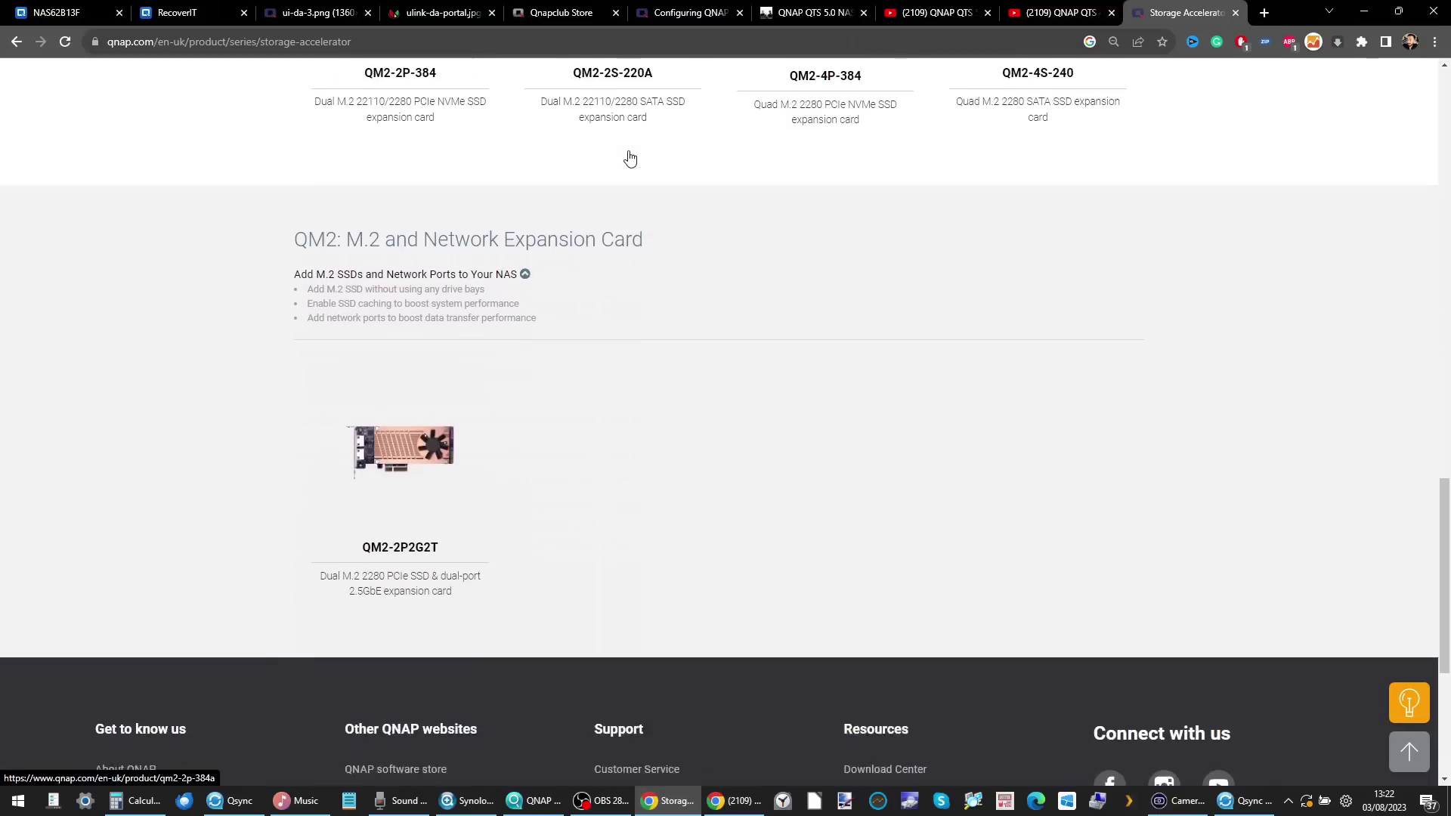
scroll(629, 157, up, 6)
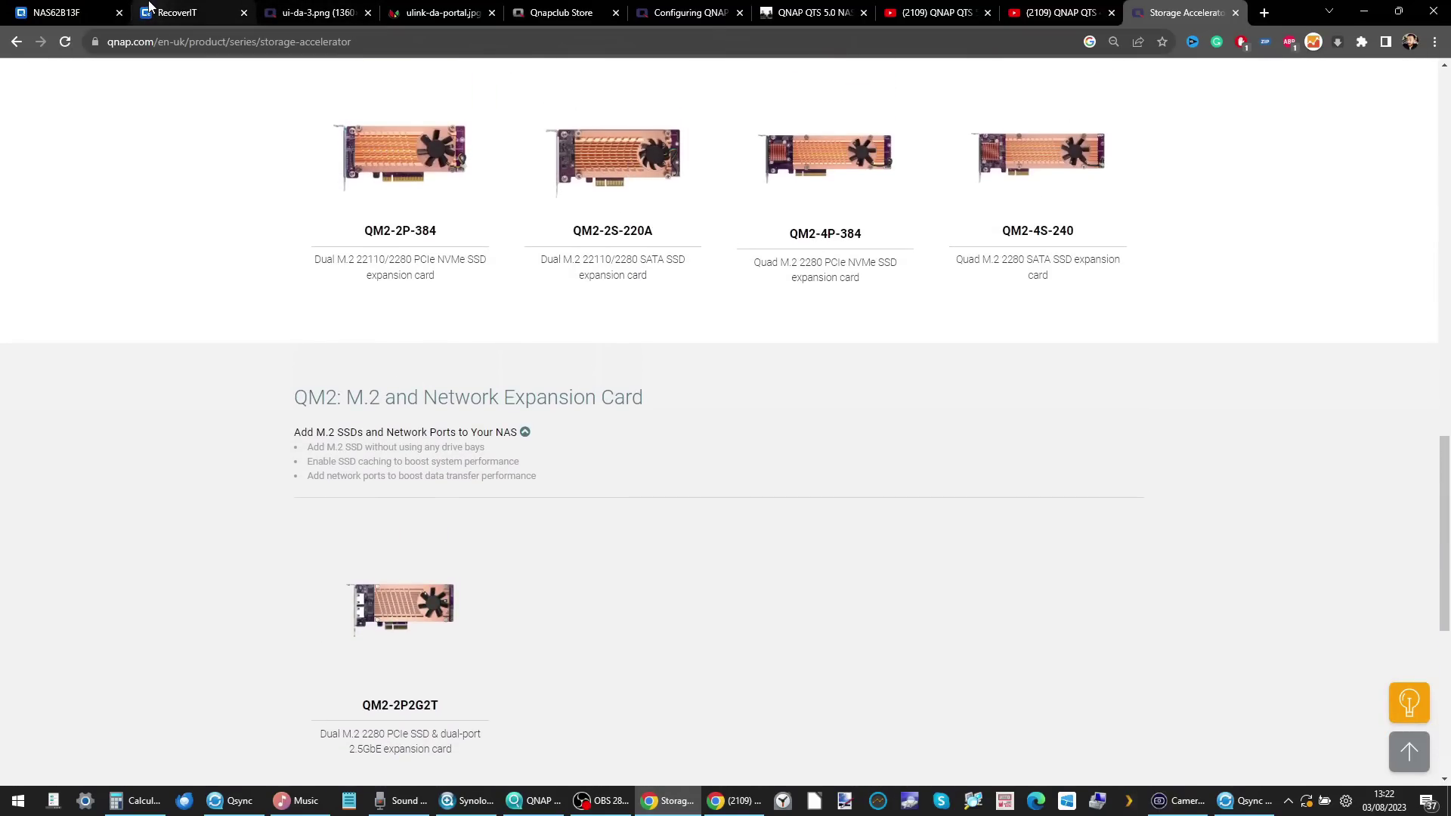
- Recheck the M.2 slots on the NAS62B13F NAS and the Surveillance apps on the RecoverIT NAS
key(ctrl+1)
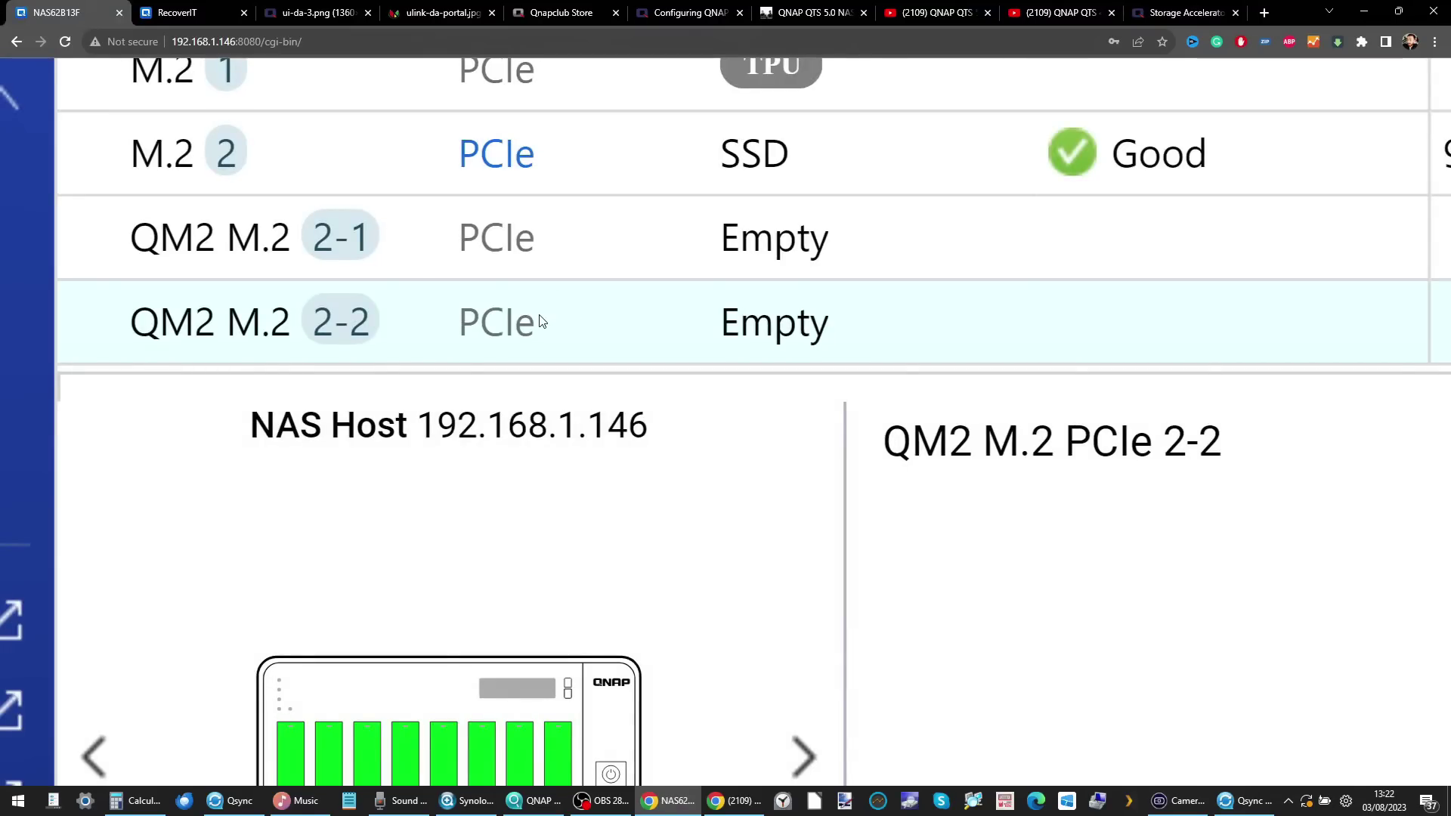
scroll(542, 321, down, 3)
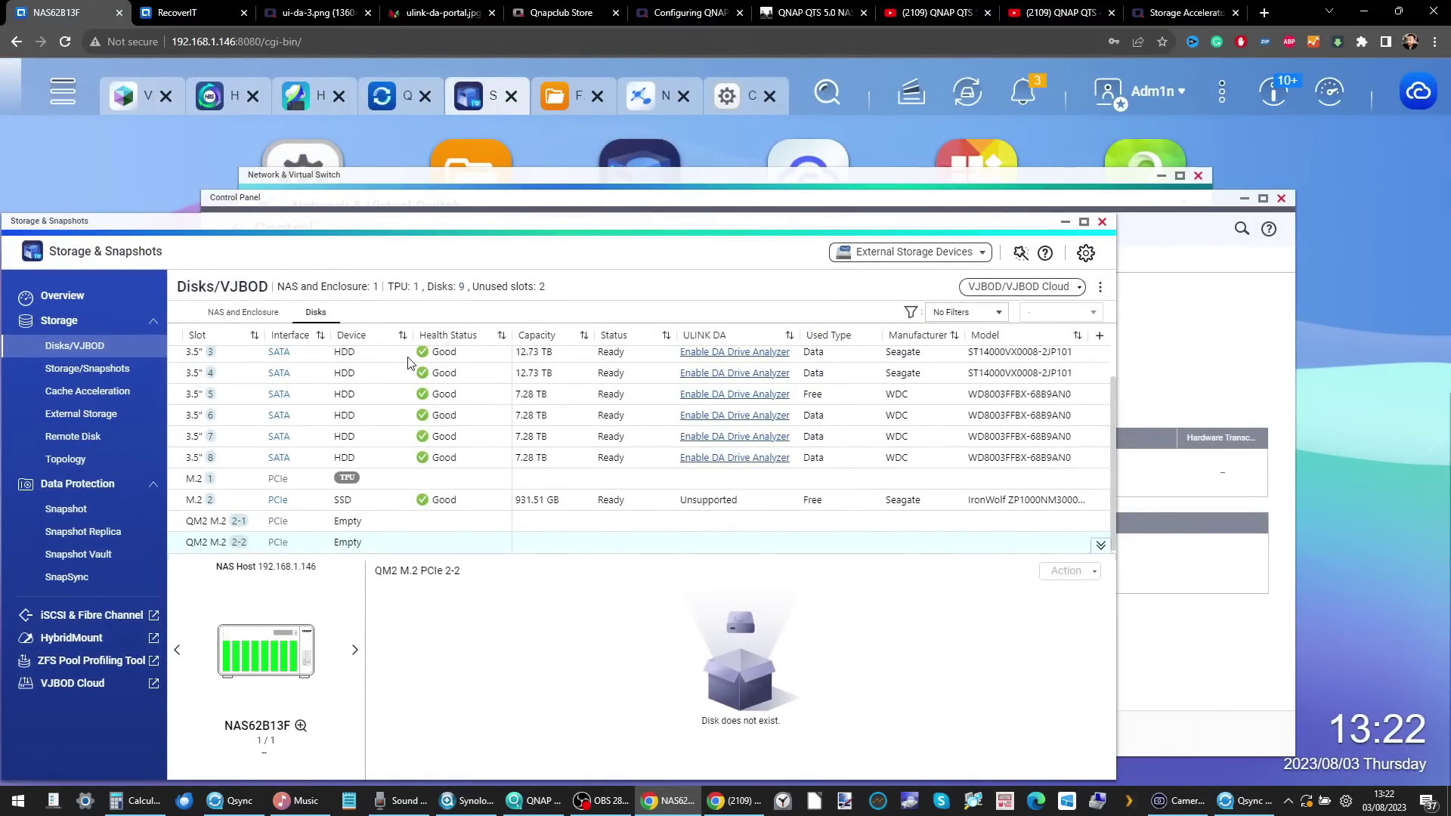
key(ctrl+2)
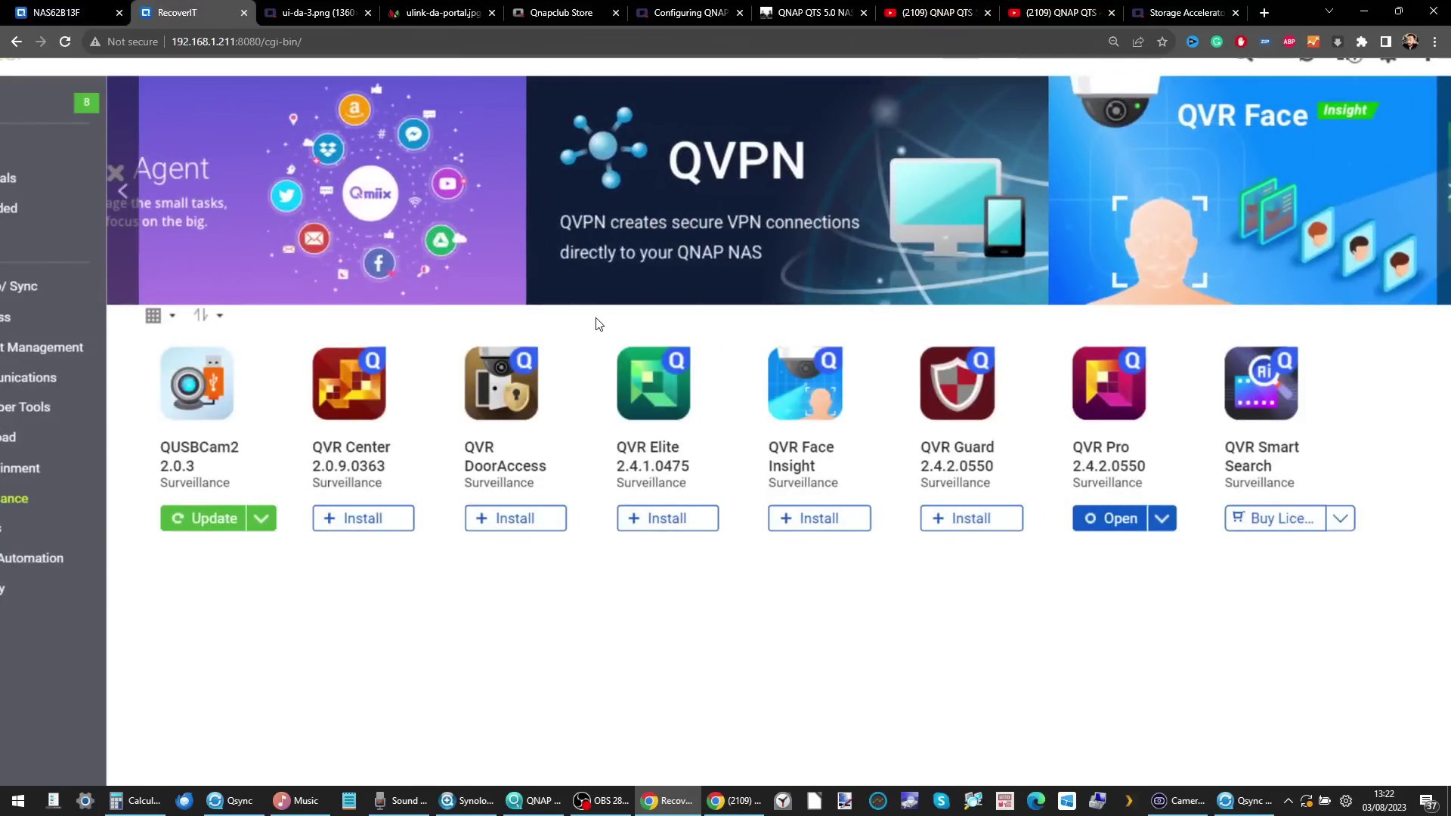
scroll(599, 323, down, 3)
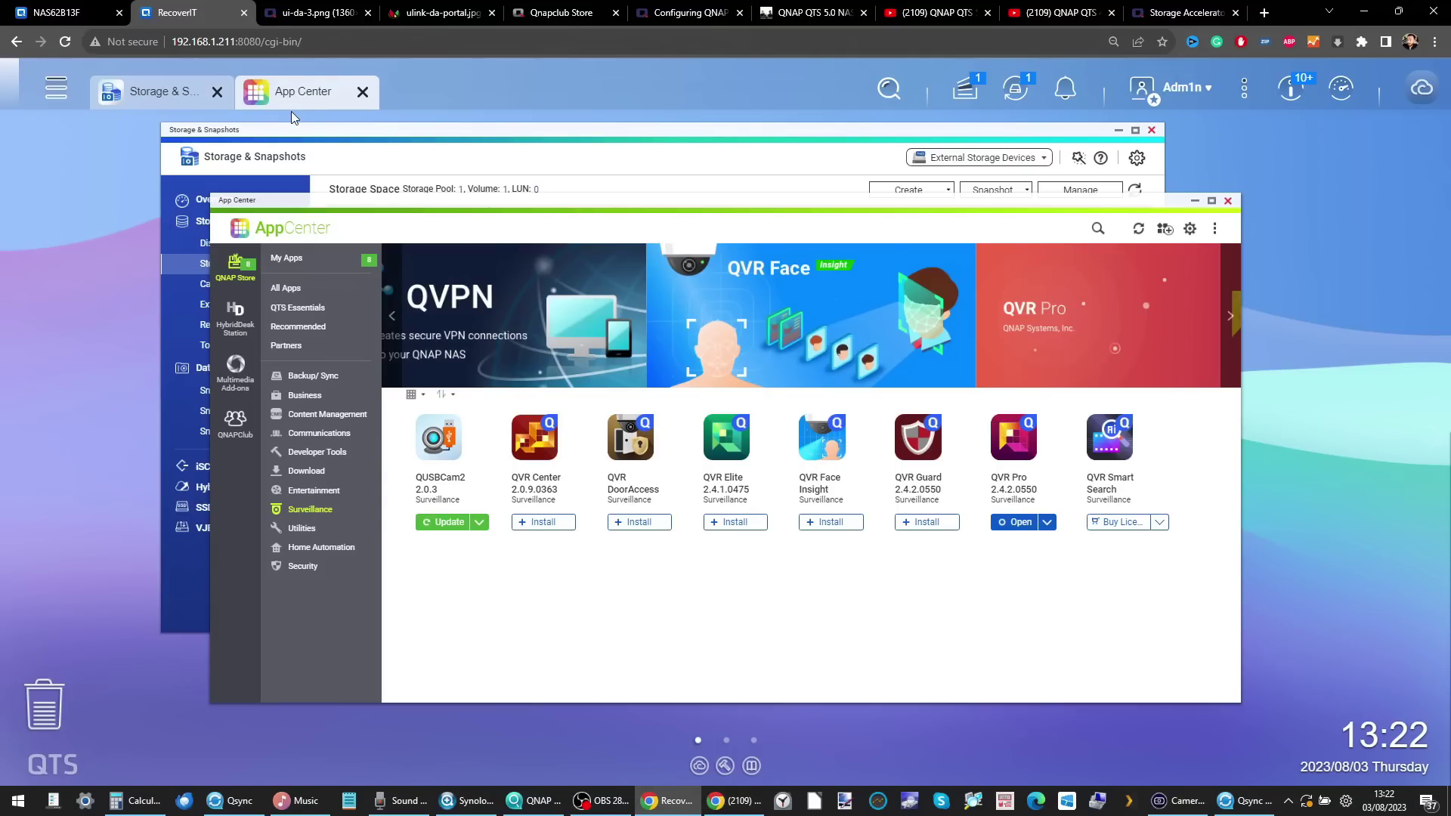
click(53, 12)
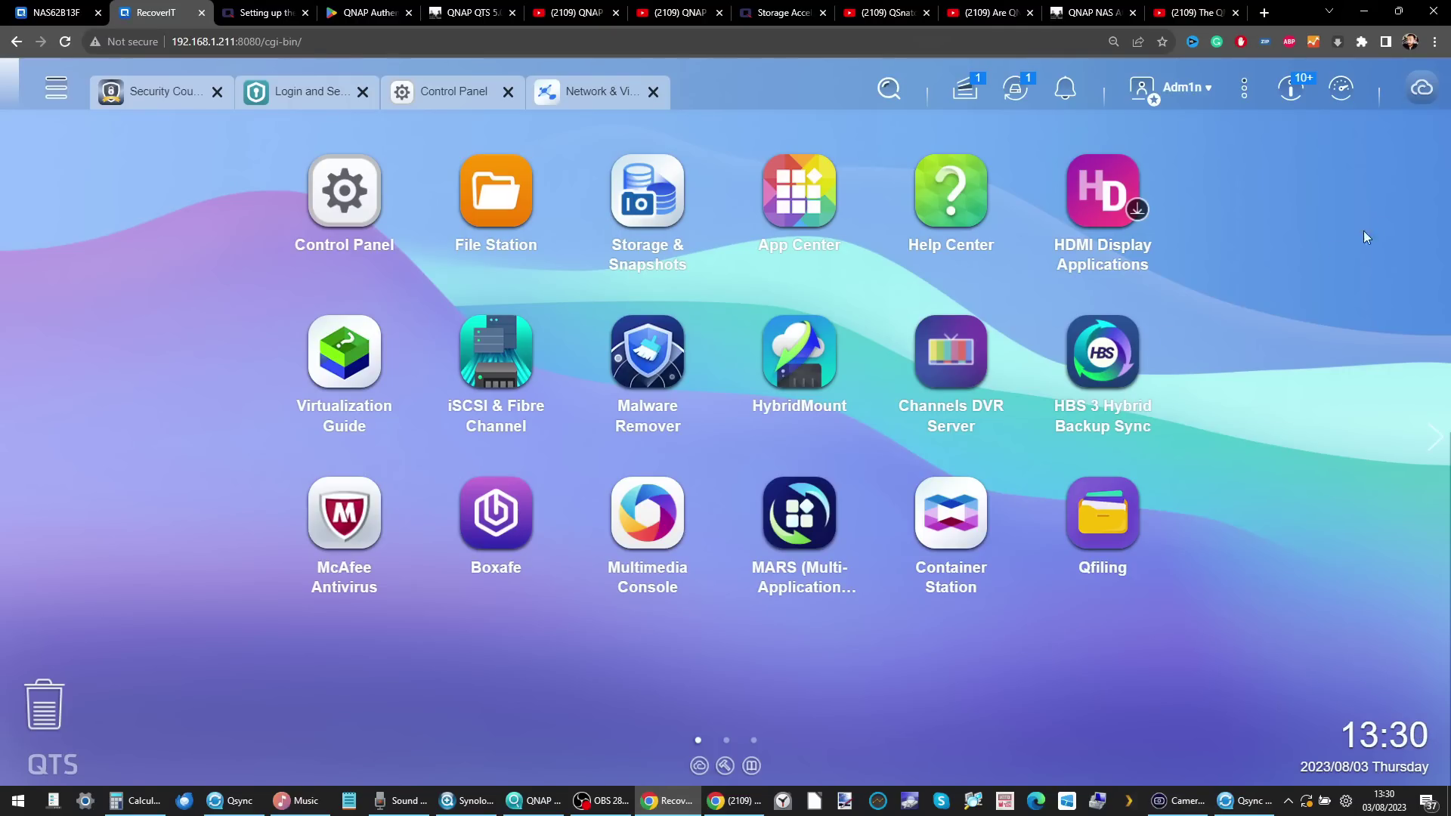
- View the YouTube video pages on QSnatch malware and on whether QNAP NAS drives are safe
click(886, 12)
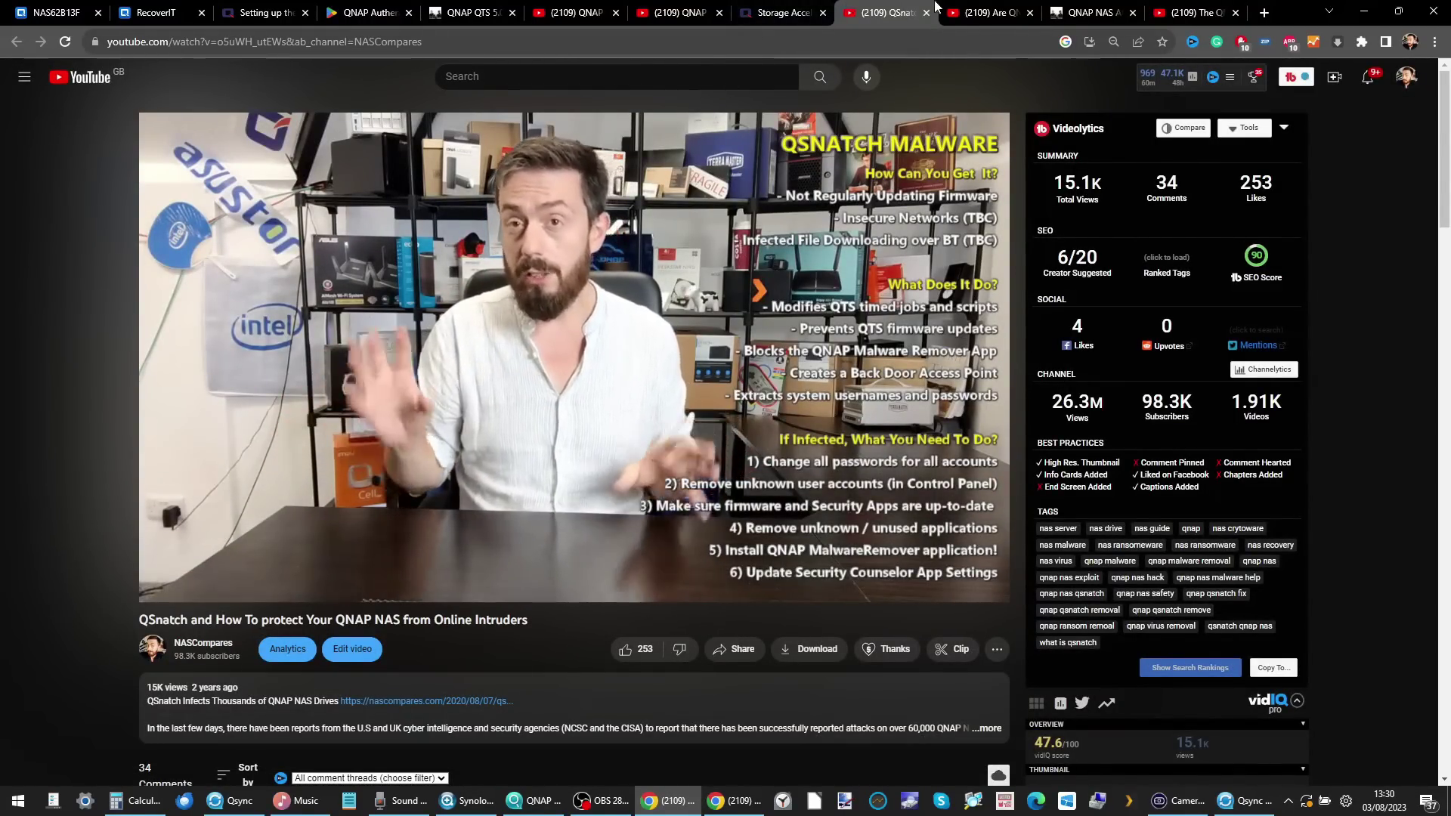
click(990, 8)
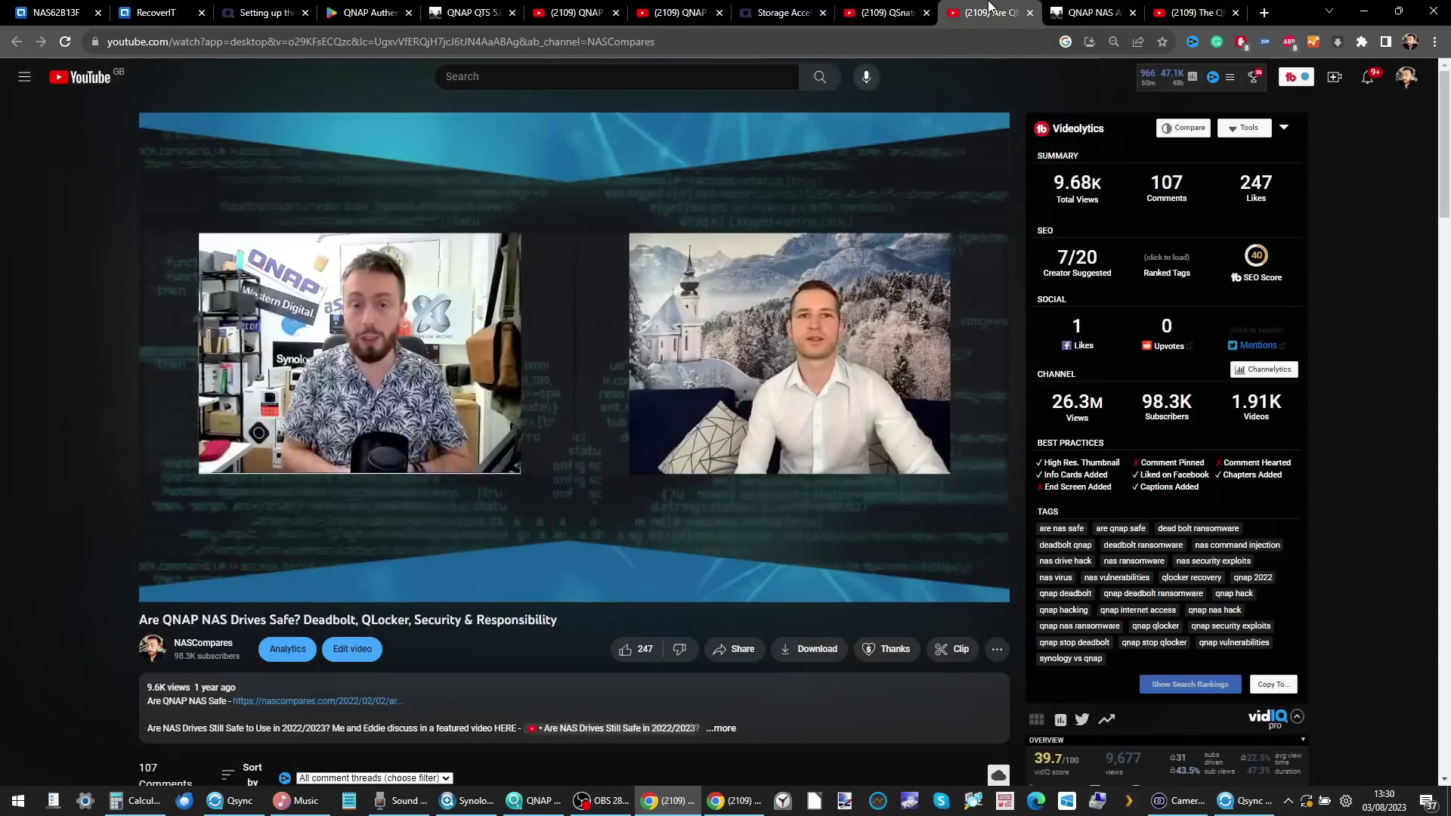
click(922, 6)
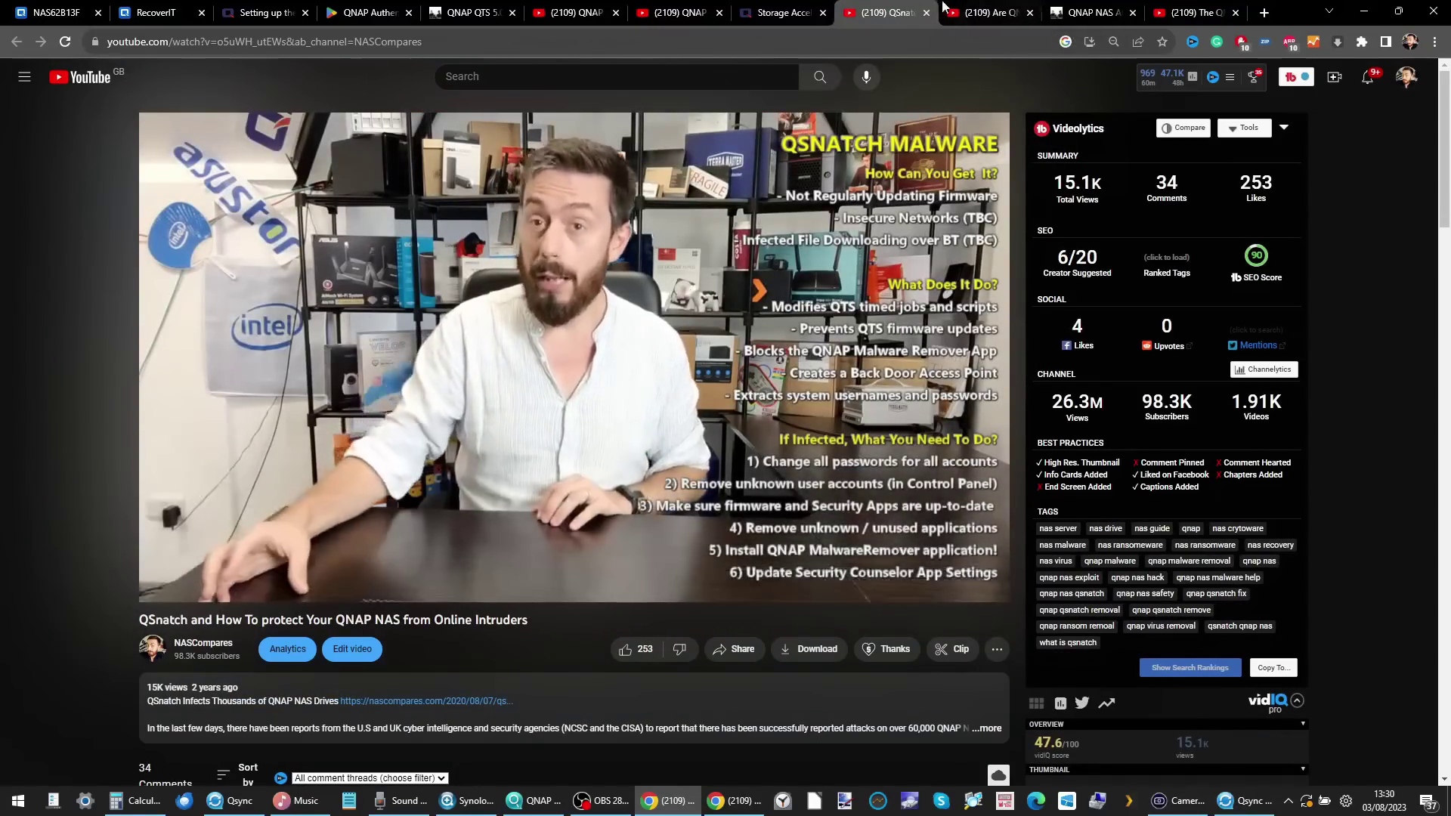
click(982, 13)
mouse_move(525, 486)
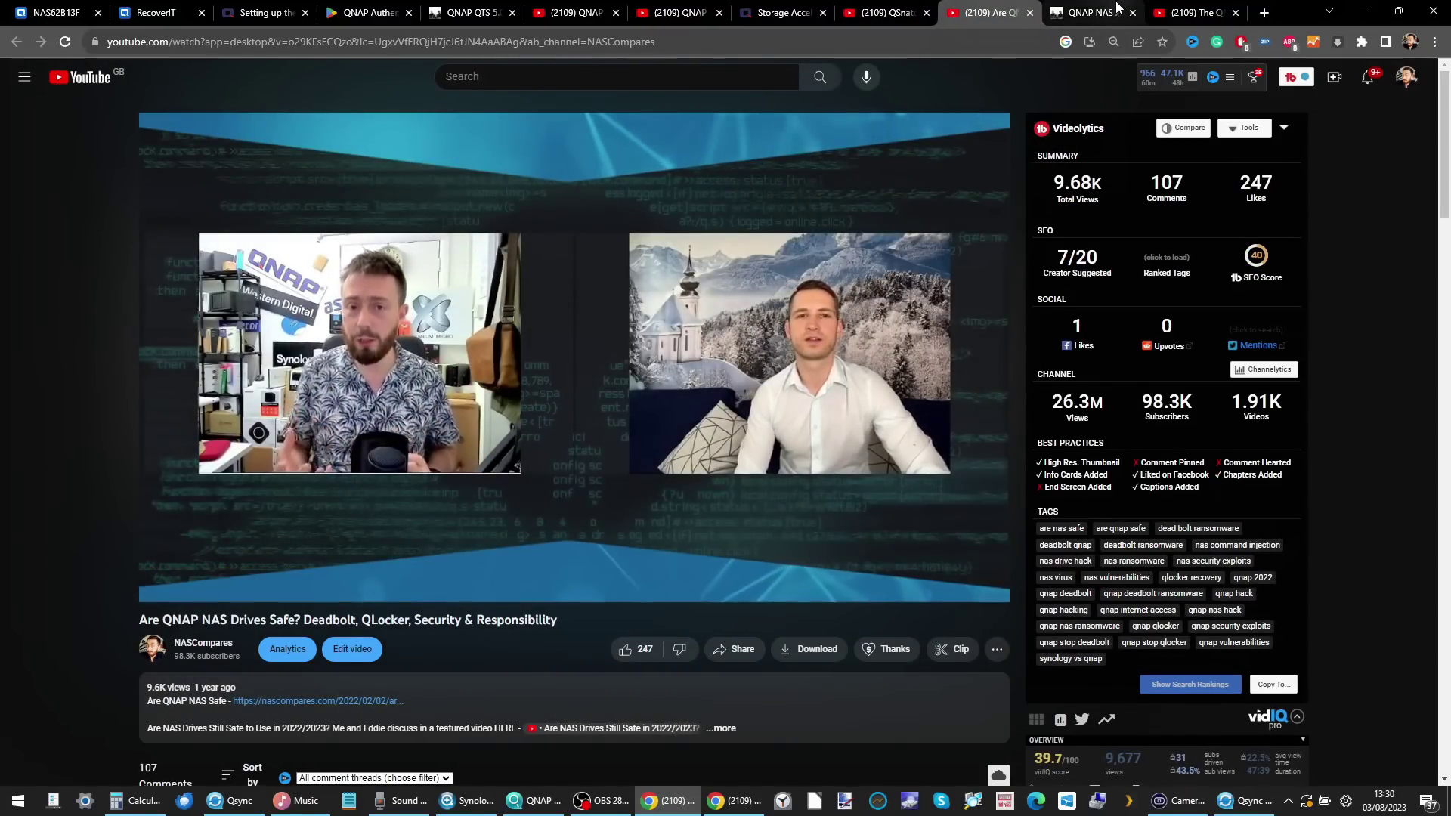
- Skim the NASCompares article on Deadbolt attacks and view the QNAP QLocker ransomware video page
click(1054, 8)
scroll(737, 303, down, 15)
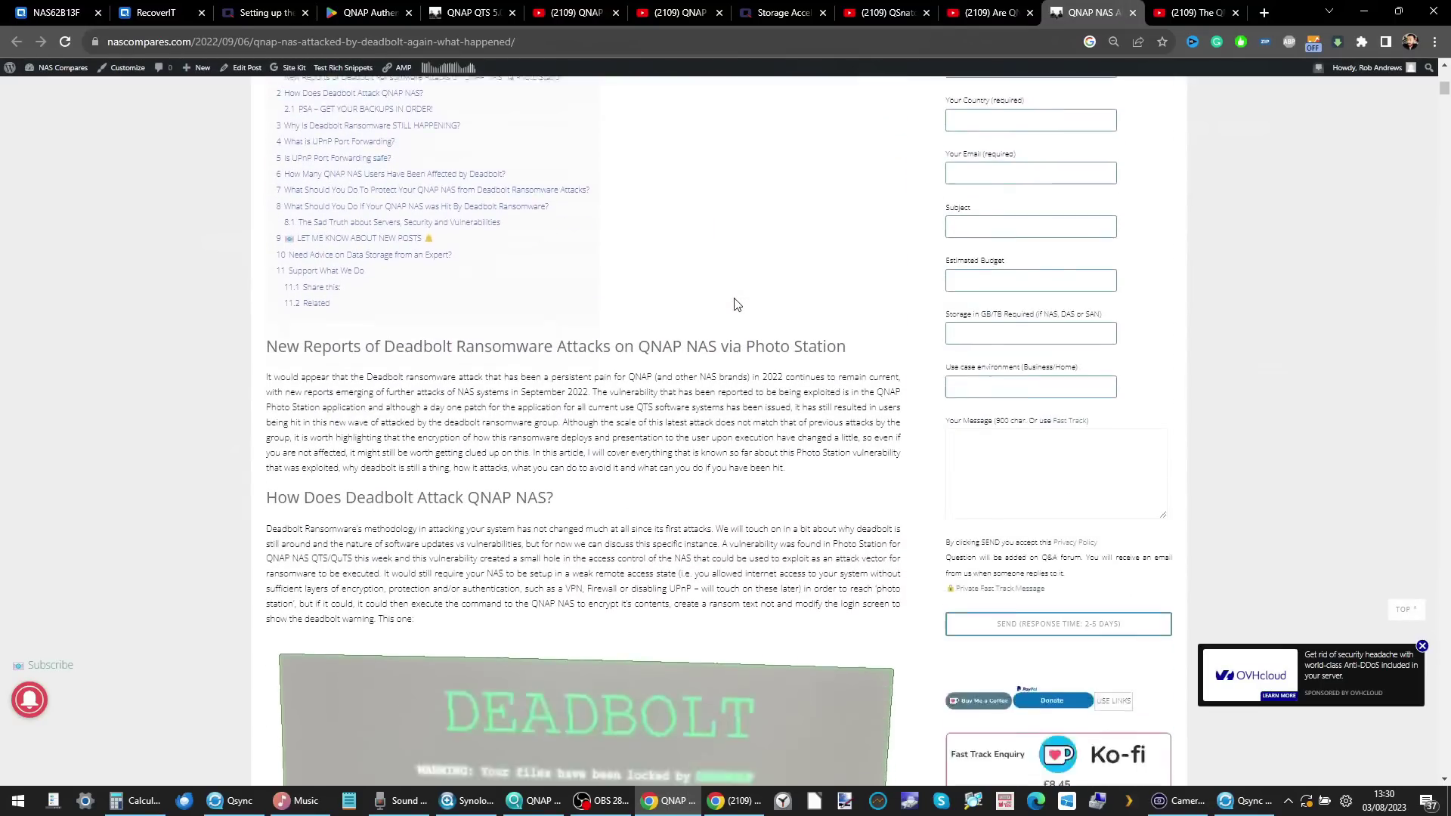
scroll(735, 298, down, 6)
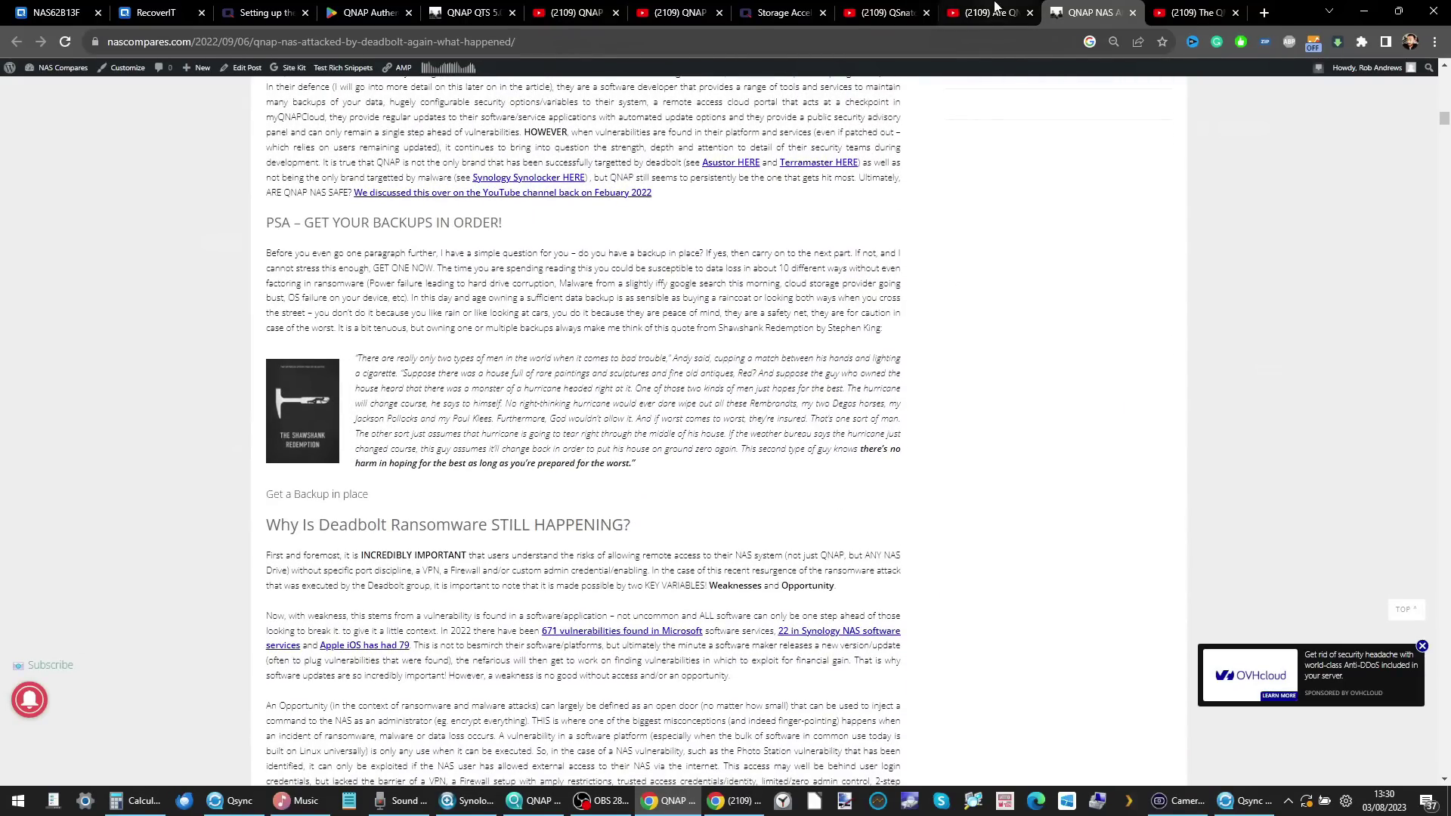
click(1178, 10)
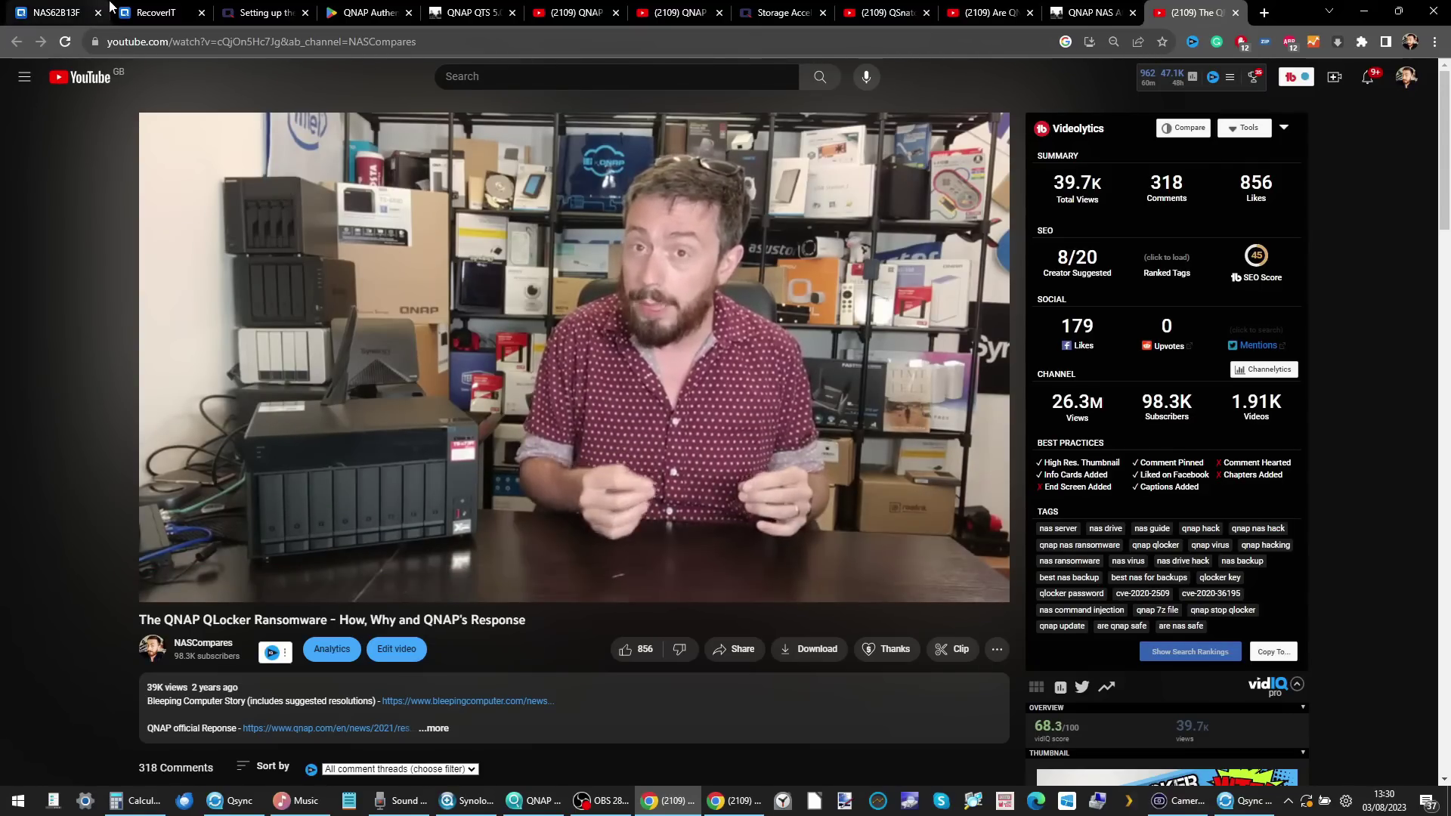
- Review the myQNAPcloud Link and DDNS pages on the NAS62B13F NAS, then close myQNAPcloud
click(79, 9)
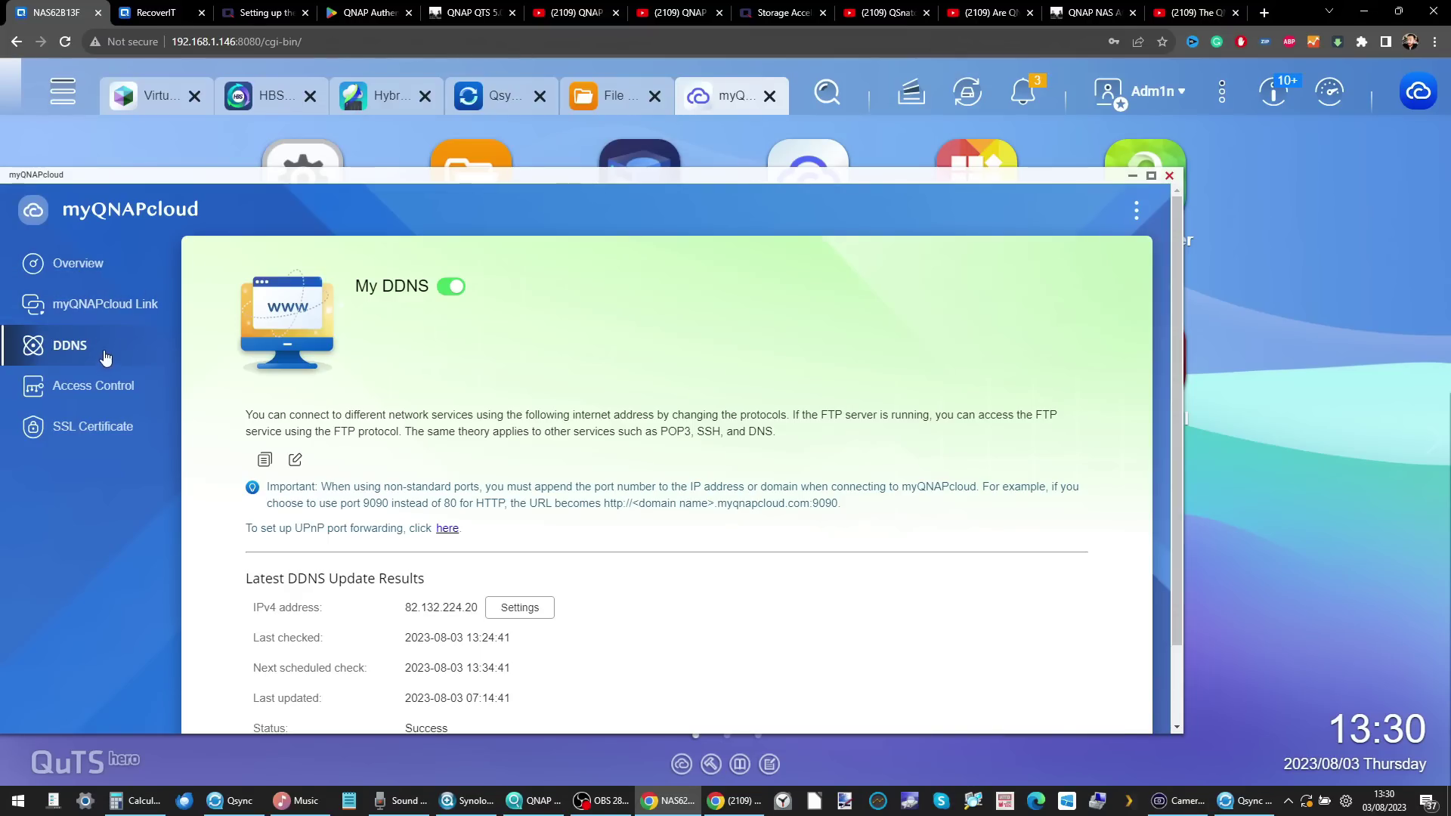
click(81, 262)
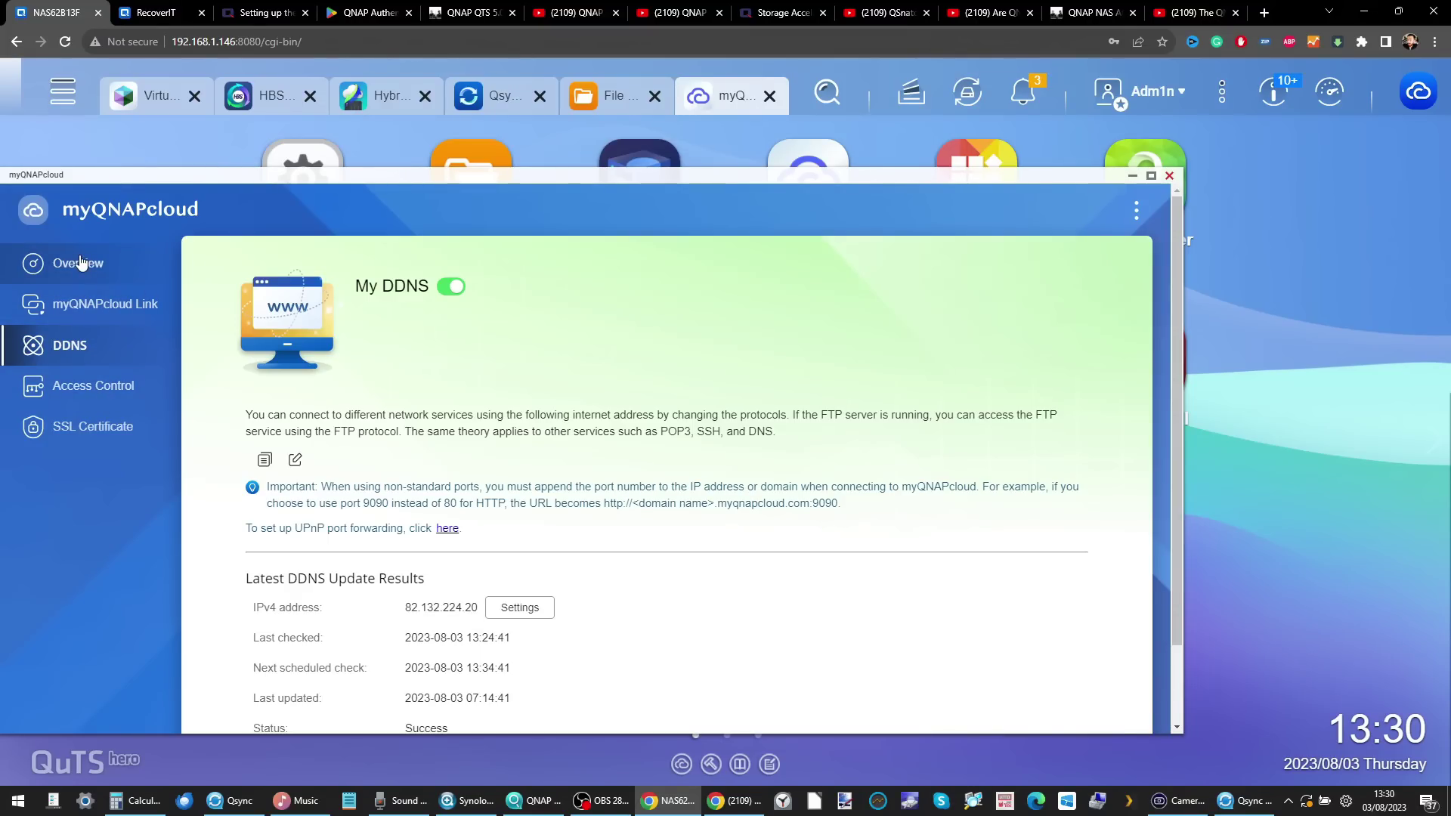
click(85, 303)
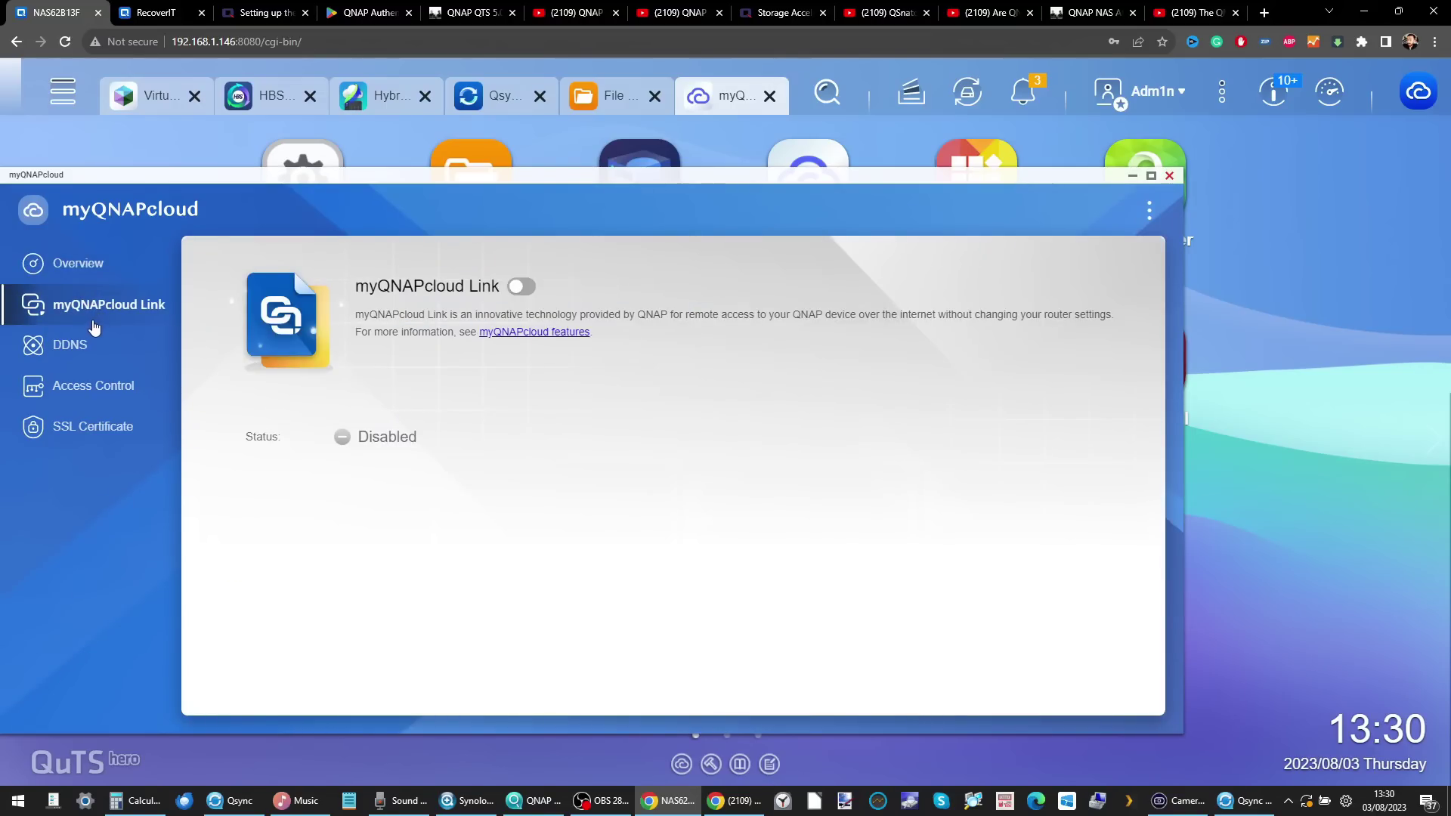
click(84, 346)
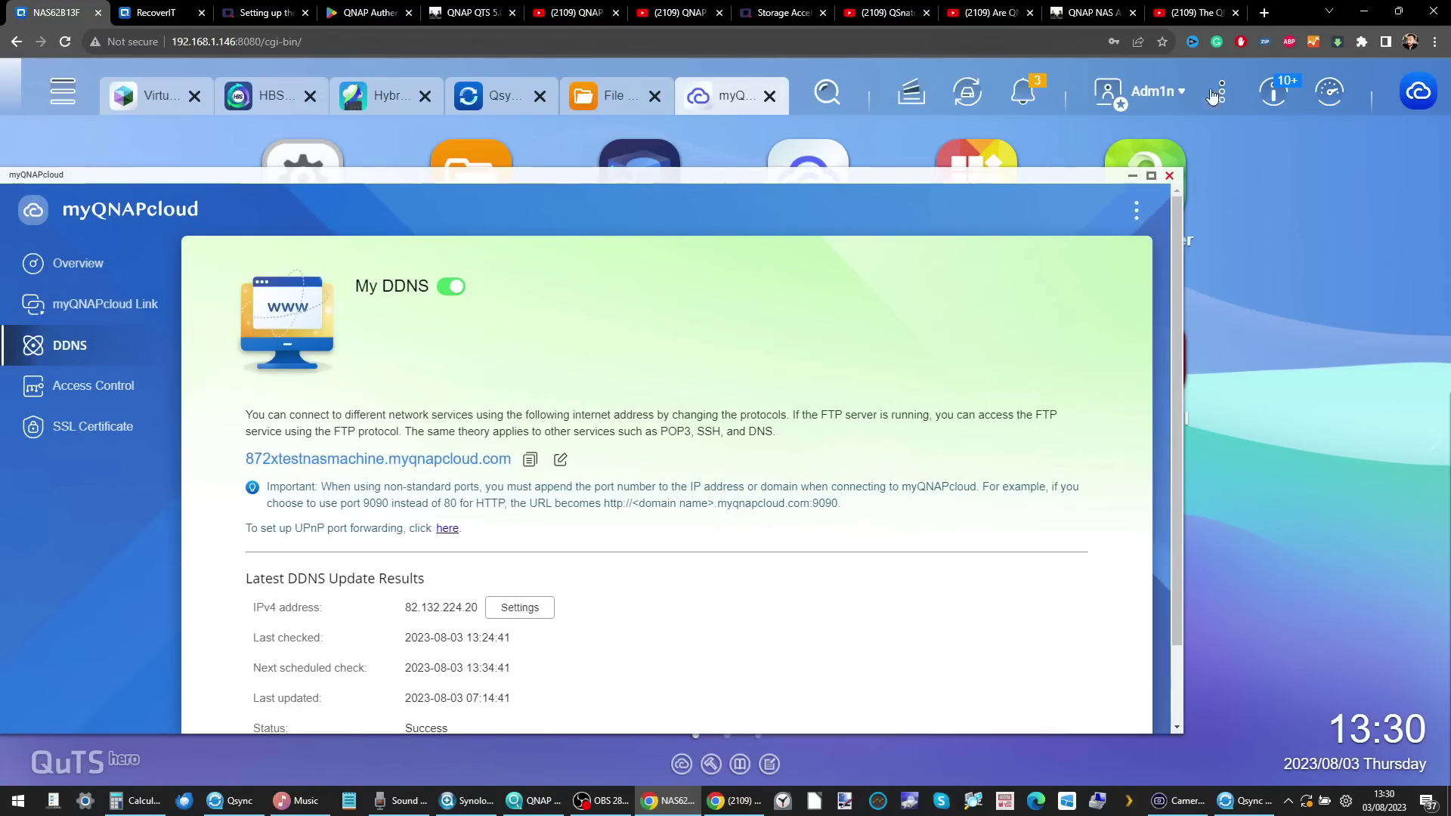
click(1169, 177)
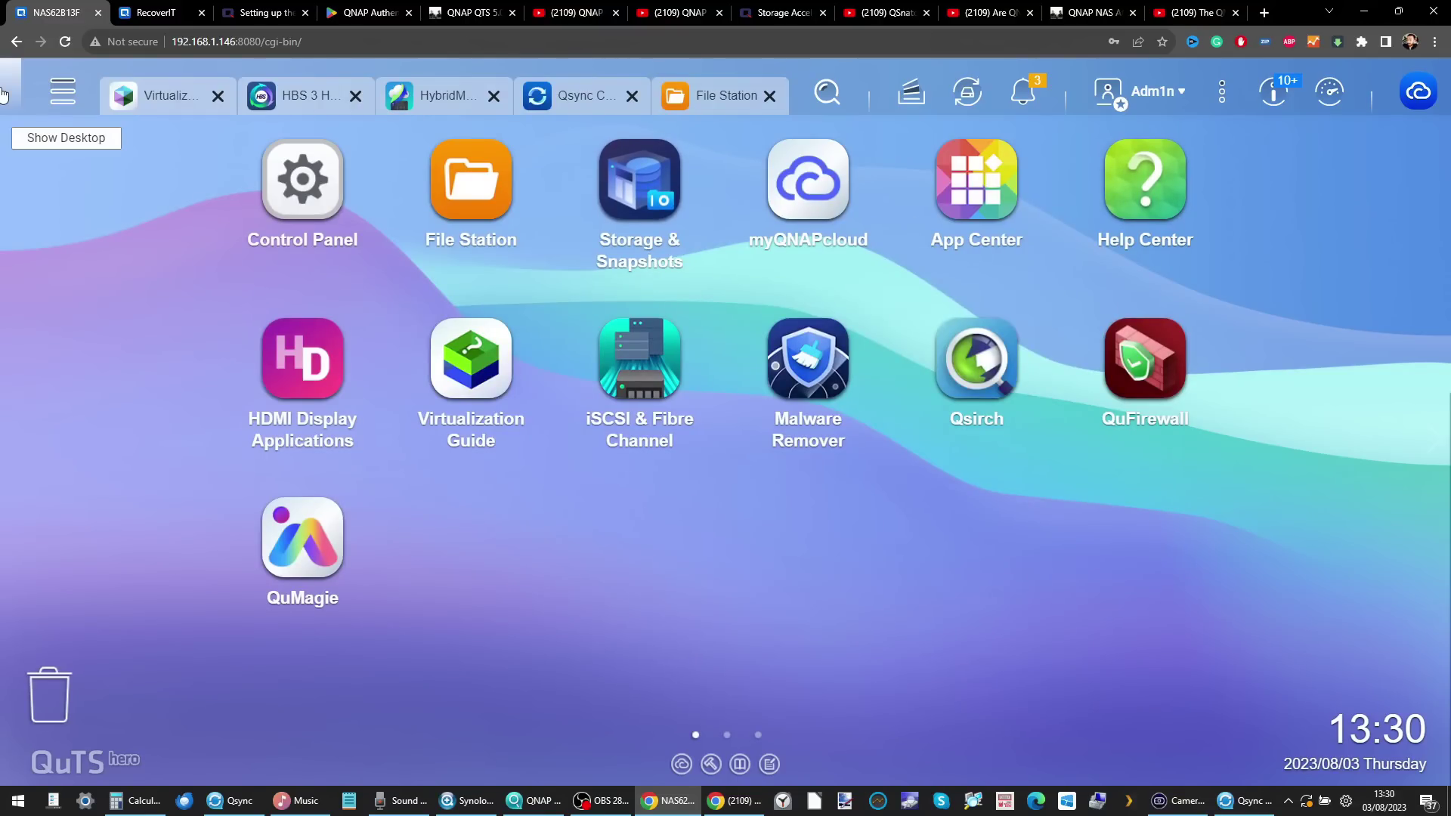
- Switch to the RecoverIT NAS and view its Login and Security password page and Telnet / SSH settings
click(136, 9)
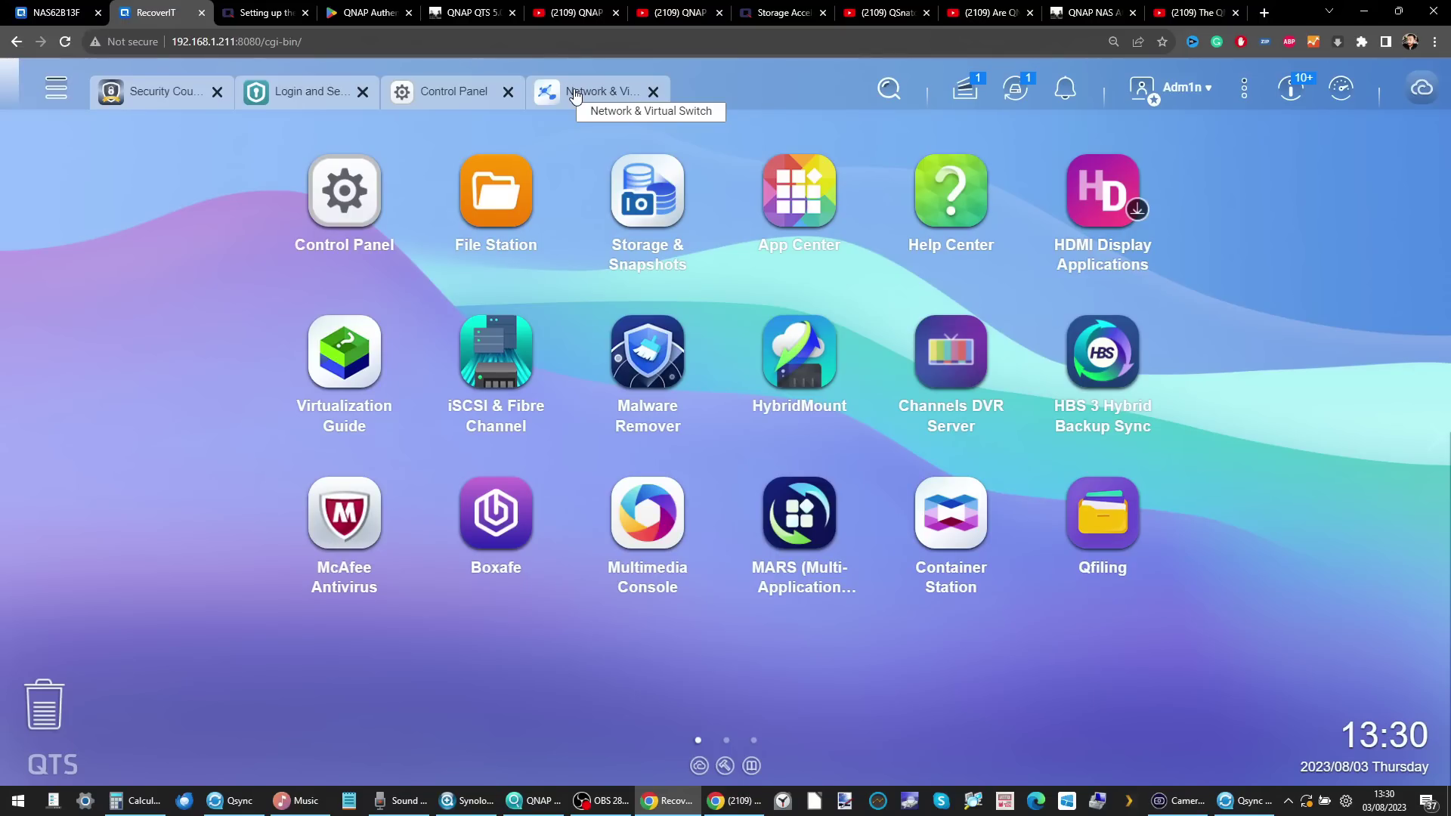
click(279, 101)
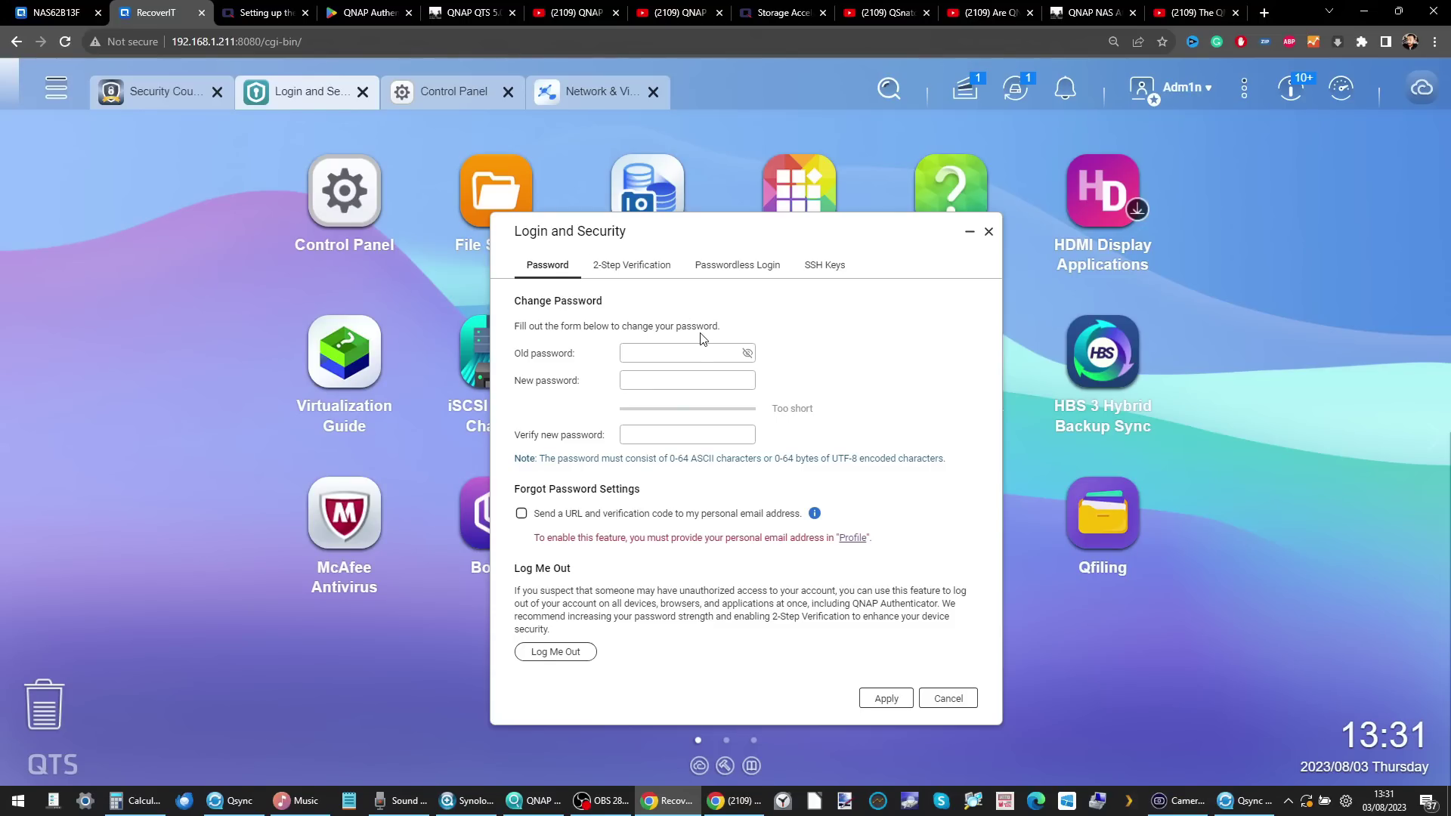
click(447, 92)
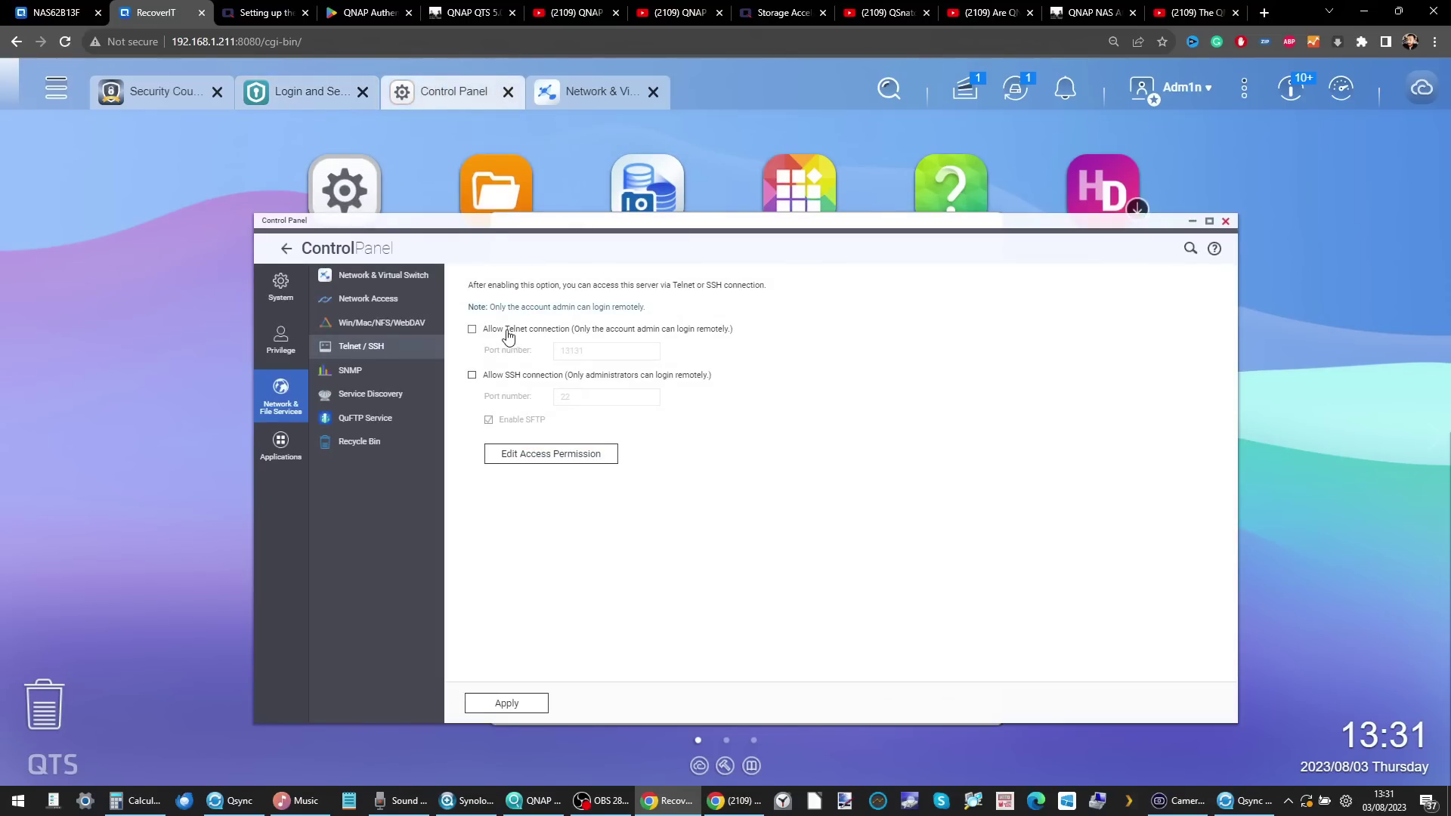
- View the Users list and the Network Access settings in the RecoverIT NAS's Control Panel
click(300, 331)
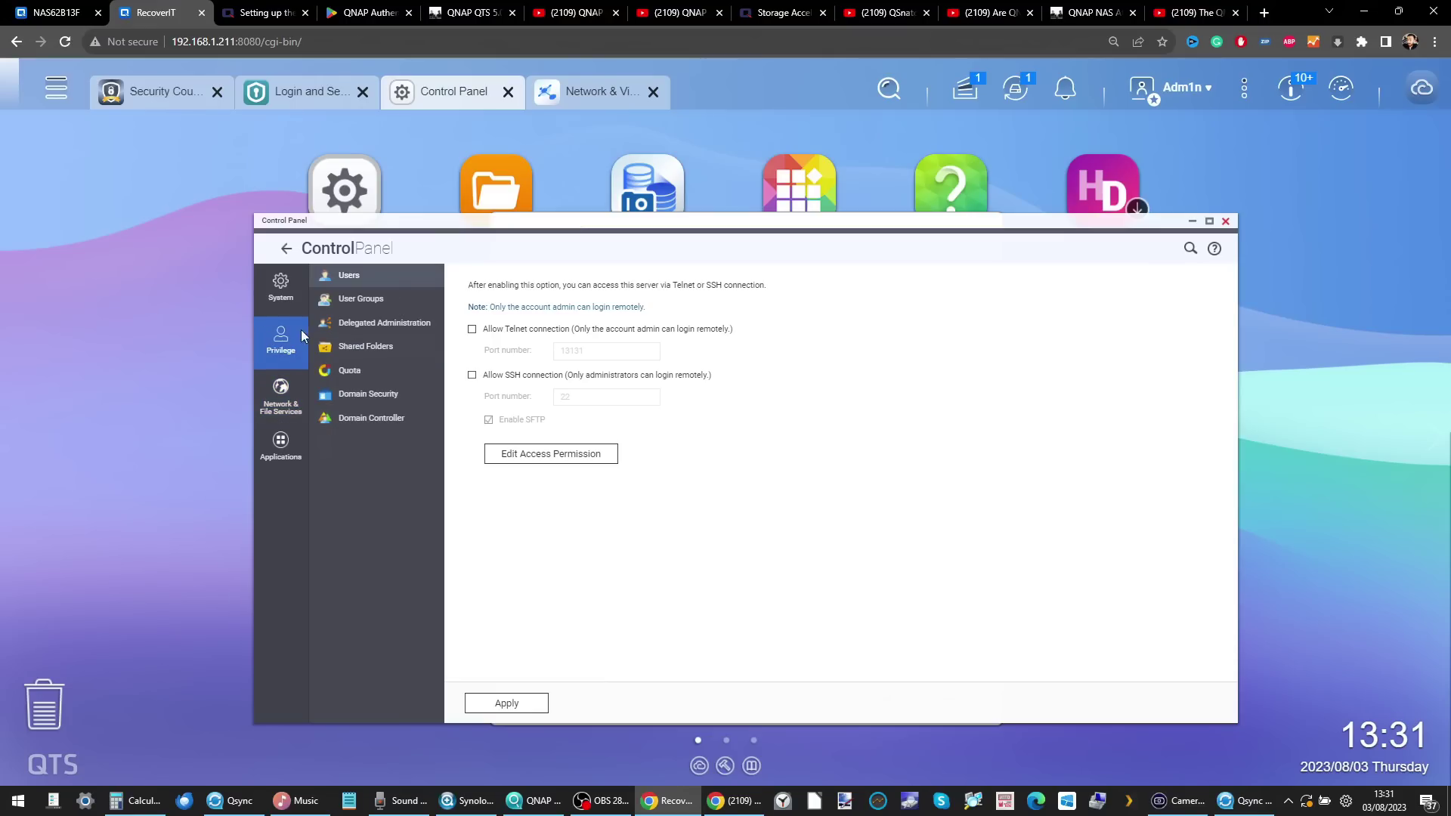
click(378, 275)
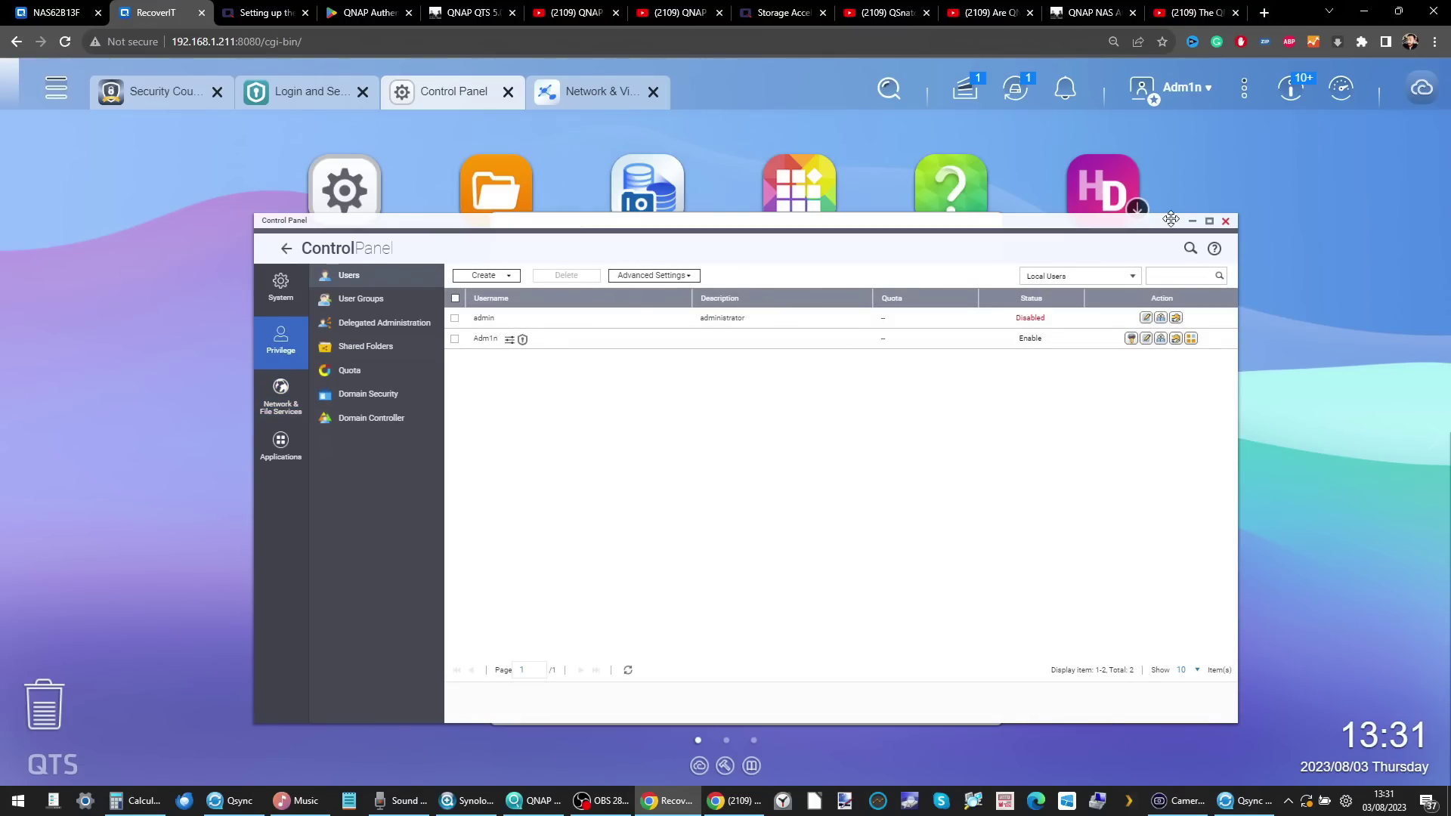
click(278, 397)
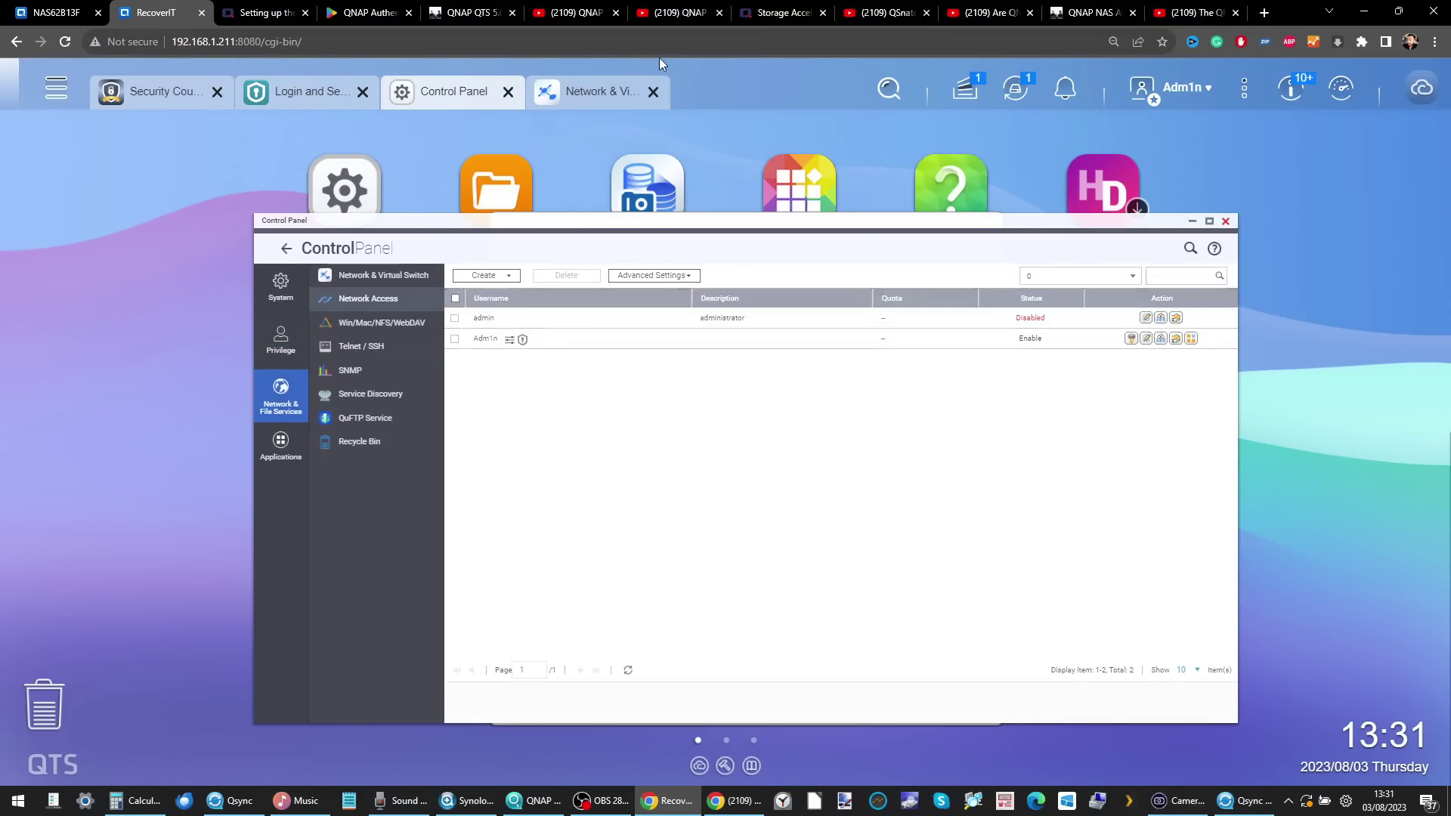
- Review the 2-Step Verification, Password and Passwordless Login pages in Login and Security
click(303, 87)
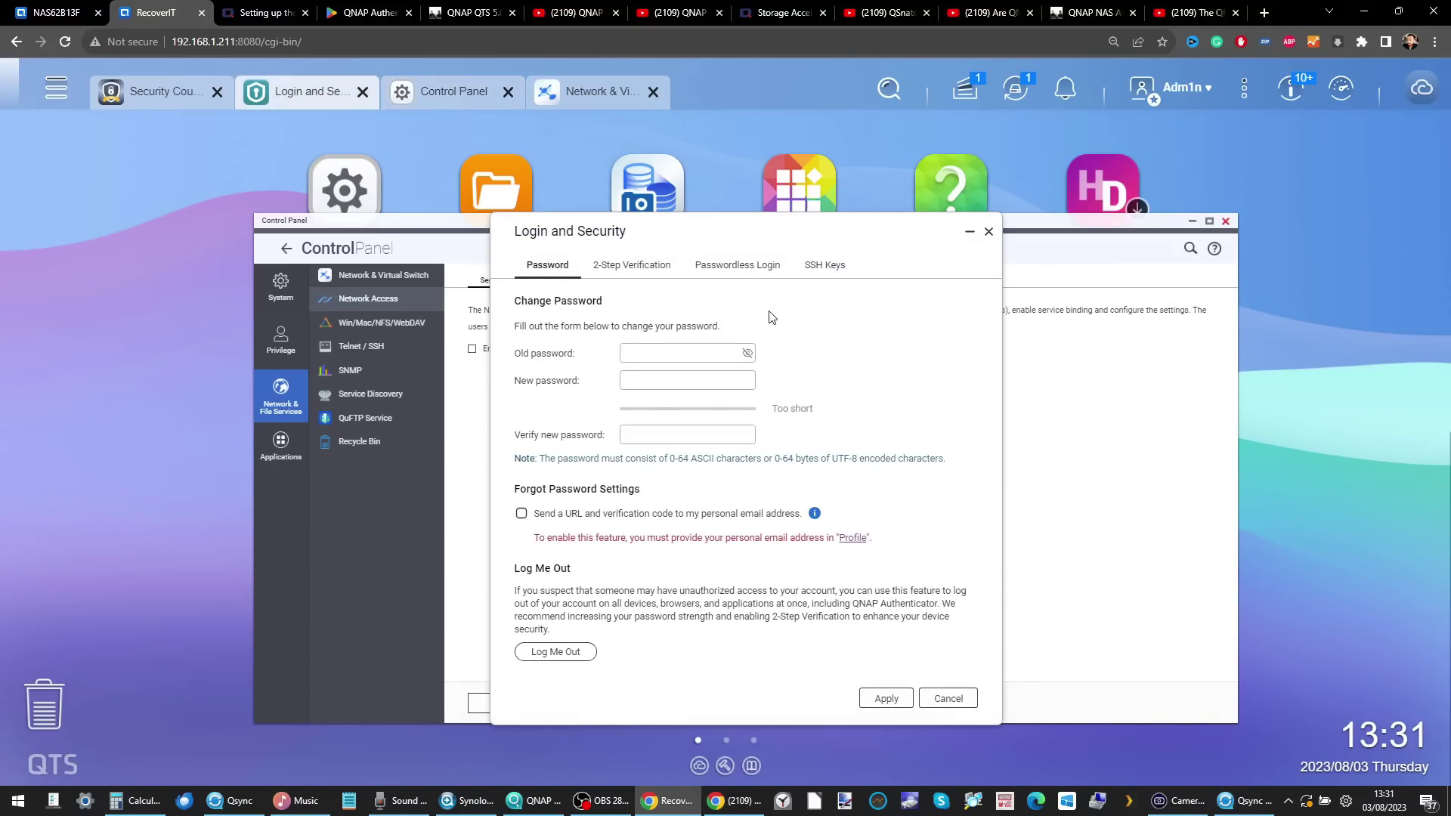
click(649, 266)
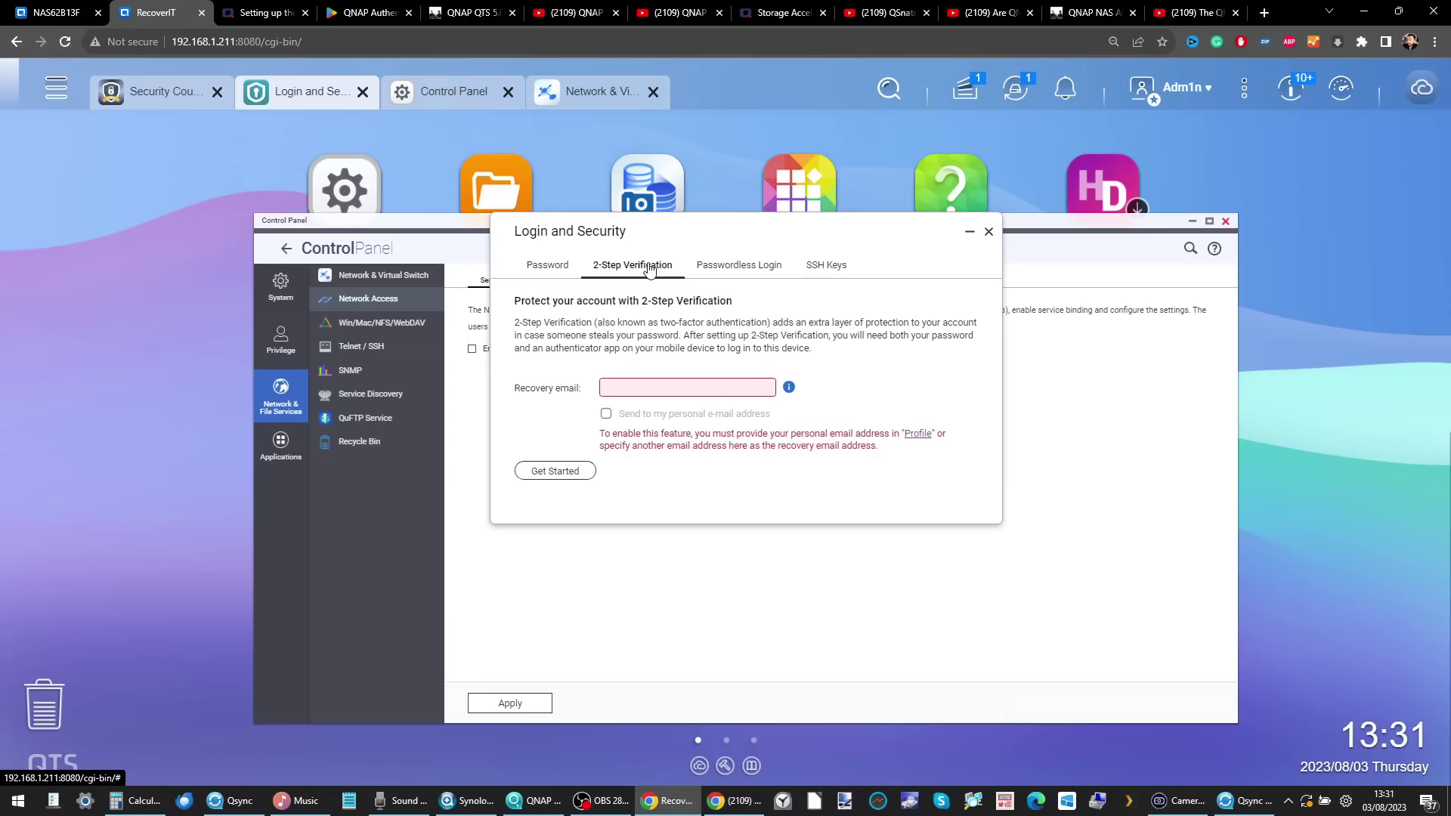
click(549, 266)
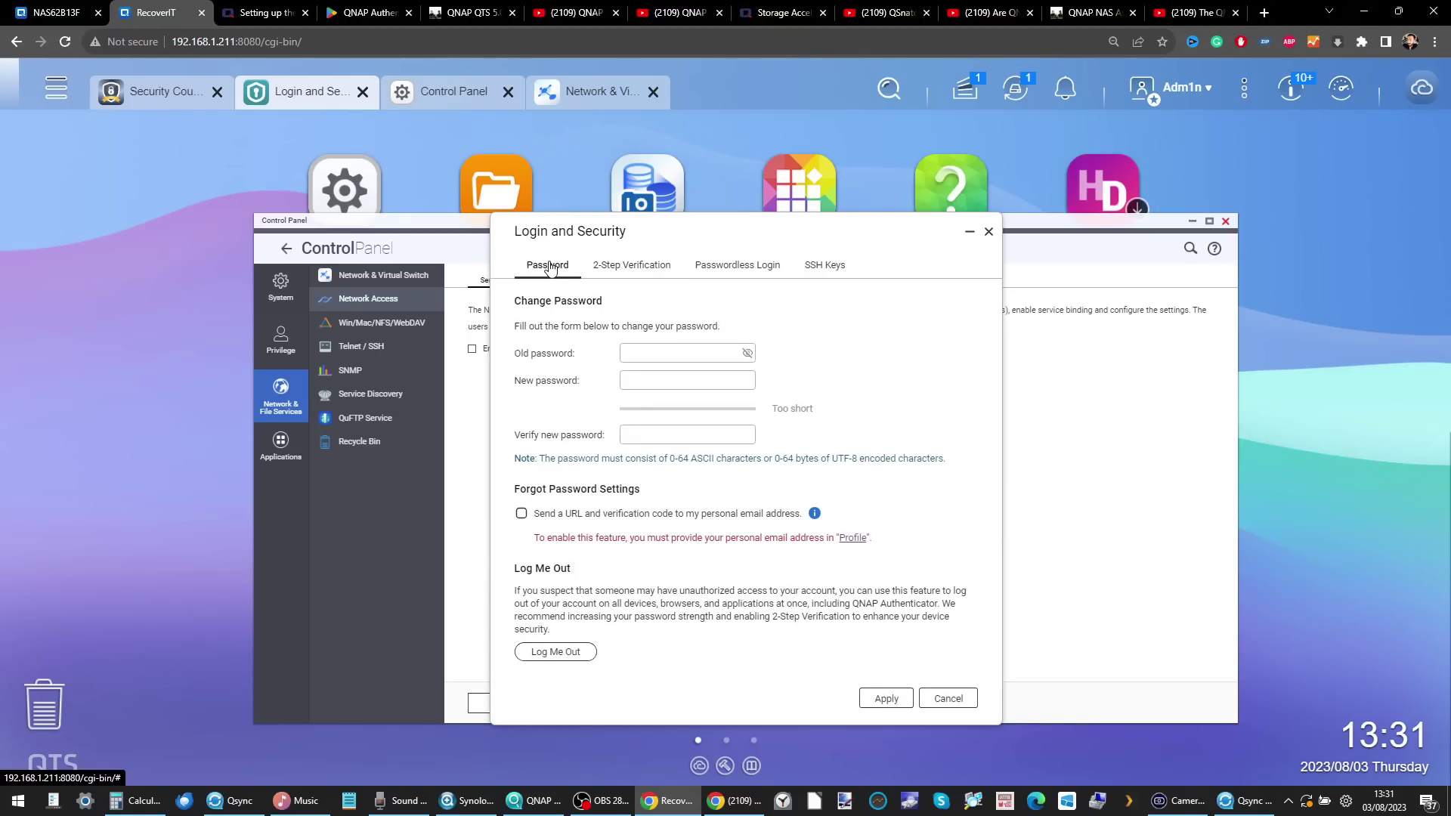
click(728, 266)
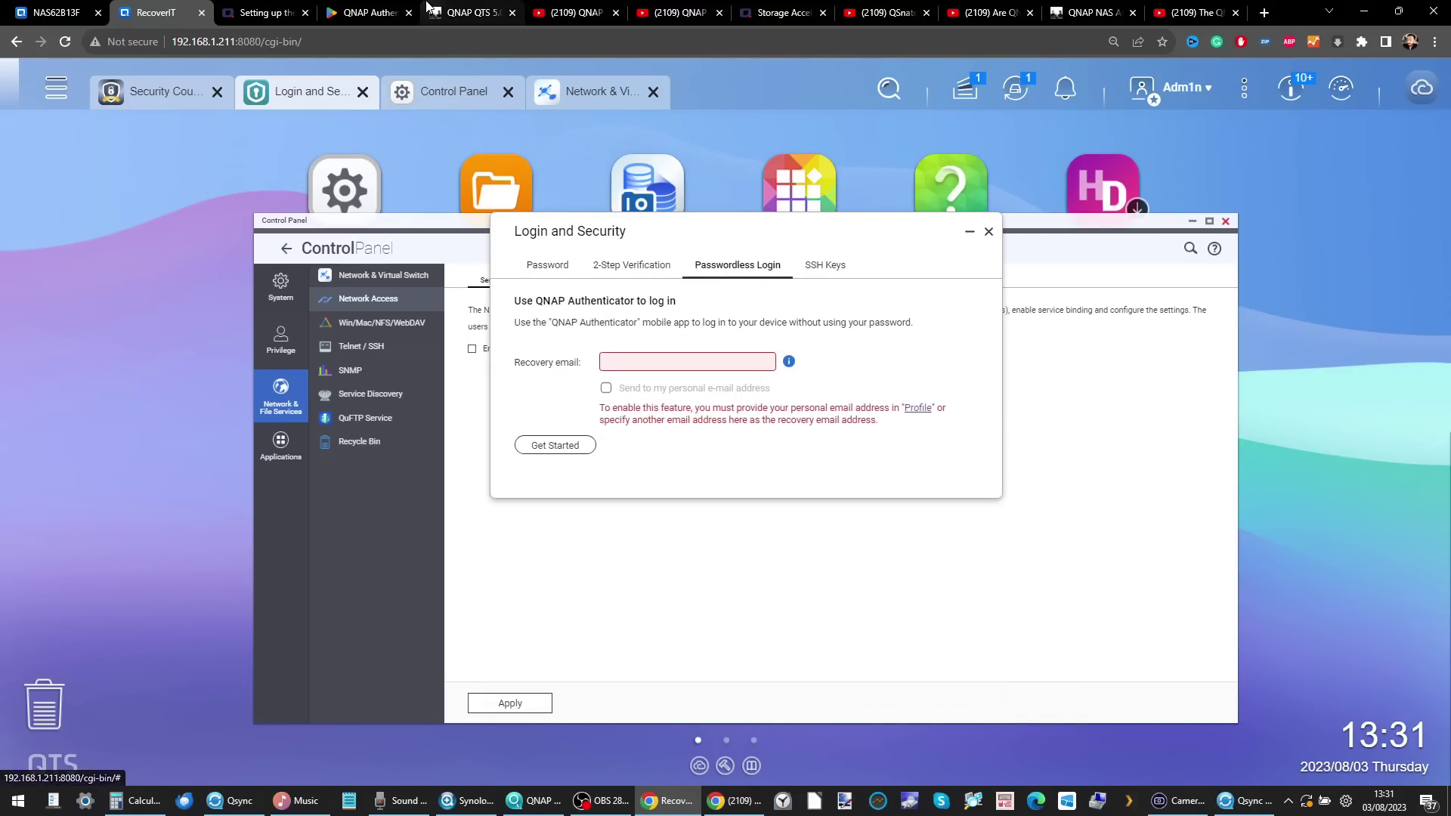
- View the QNAP Authenticator page on Google Play and close Login and Security on the RecoverIT NAS
click(363, 13)
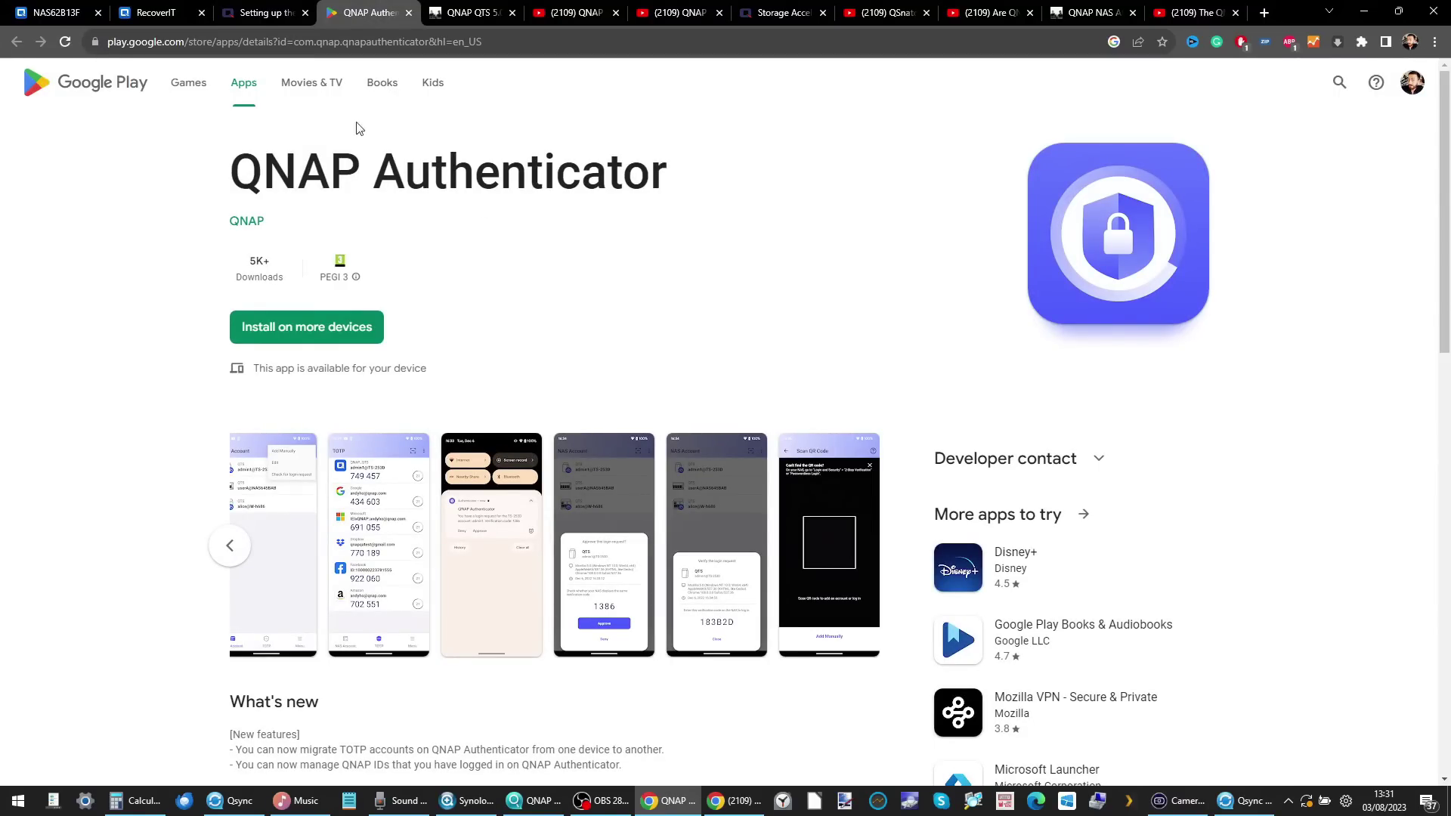
click(151, 13)
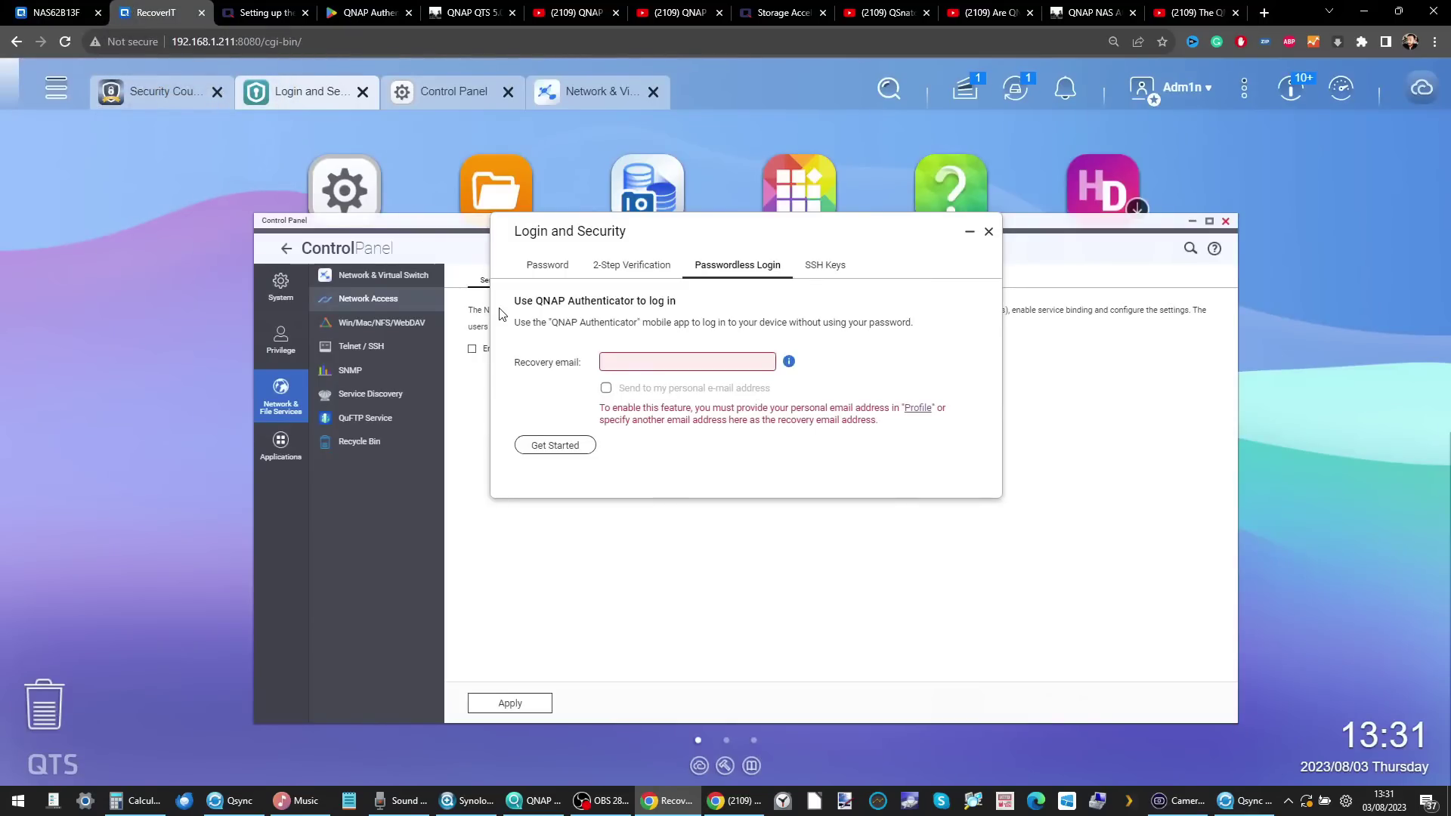
click(549, 265)
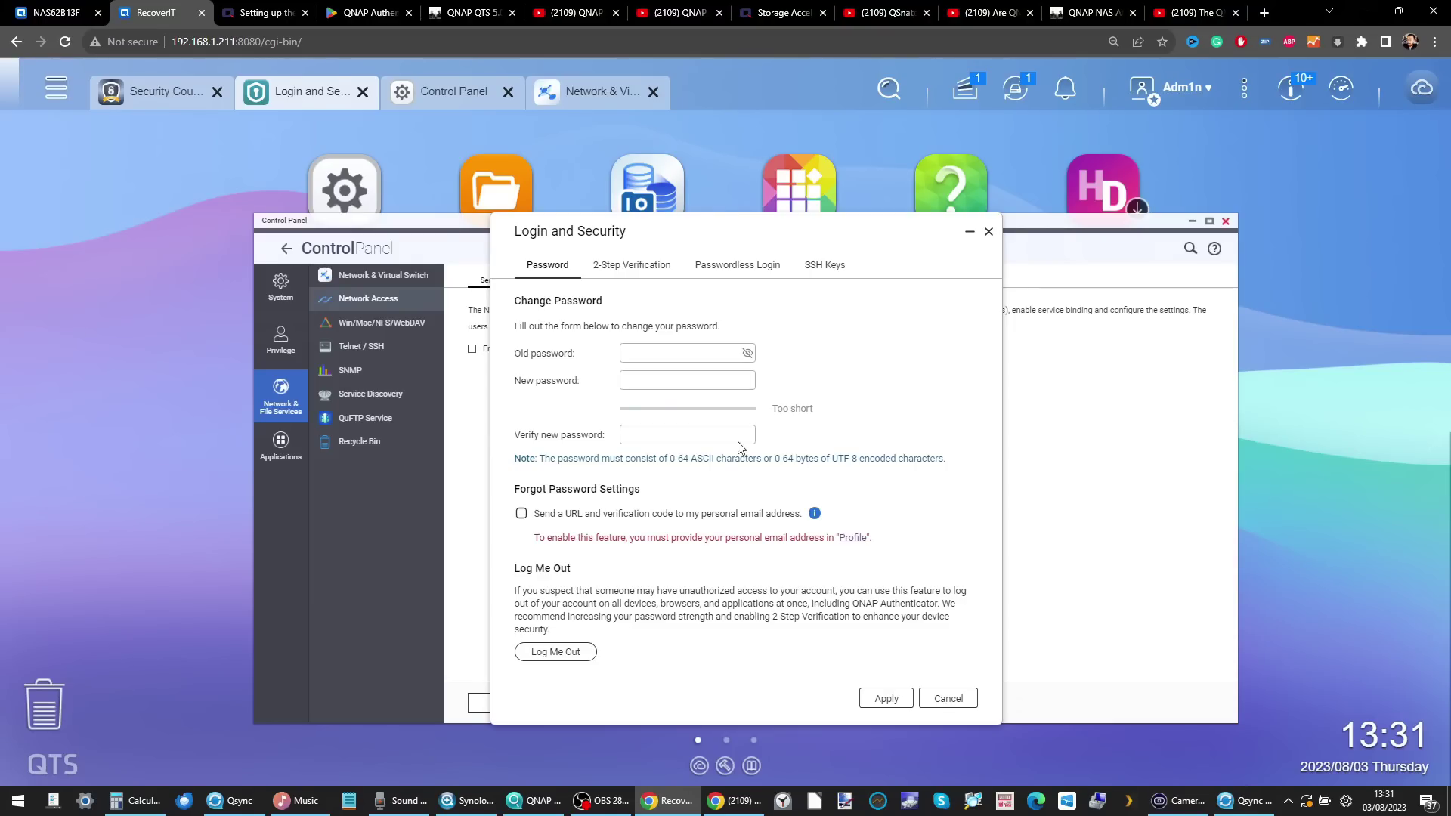
click(988, 231)
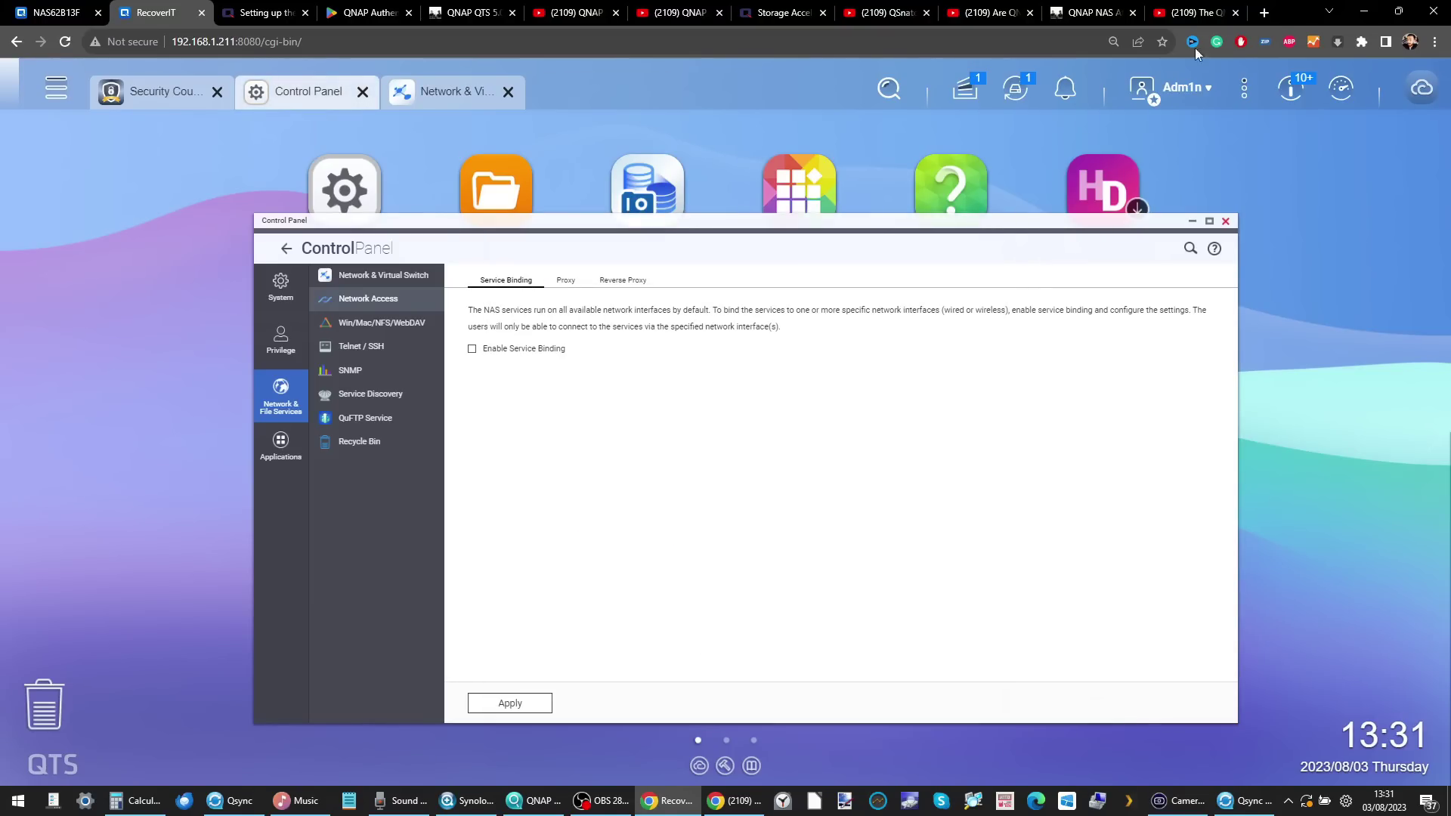
- Open App Center on the RecoverIT NAS and browse the full list of available apps
click(1184, 92)
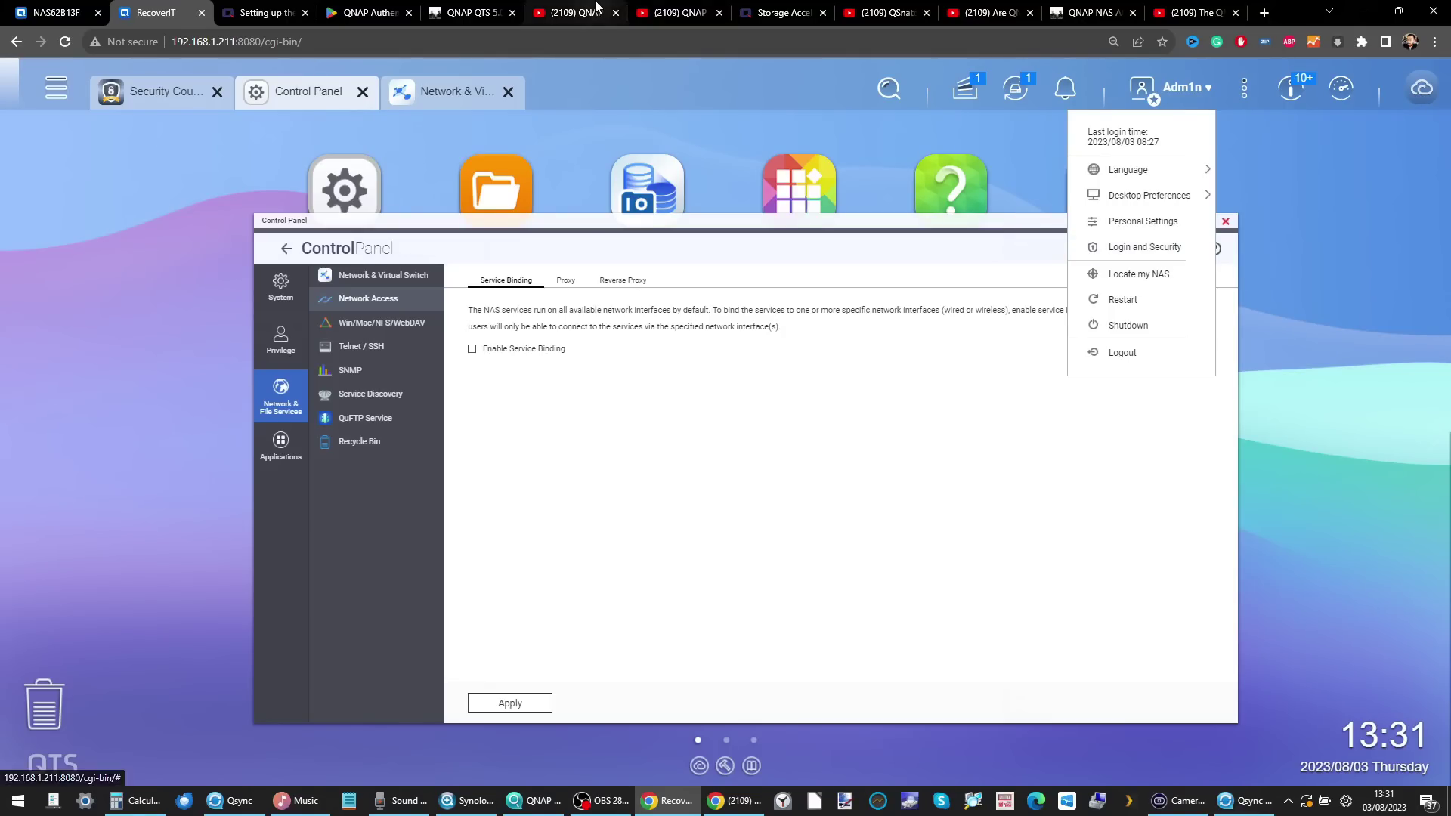
click(57, 90)
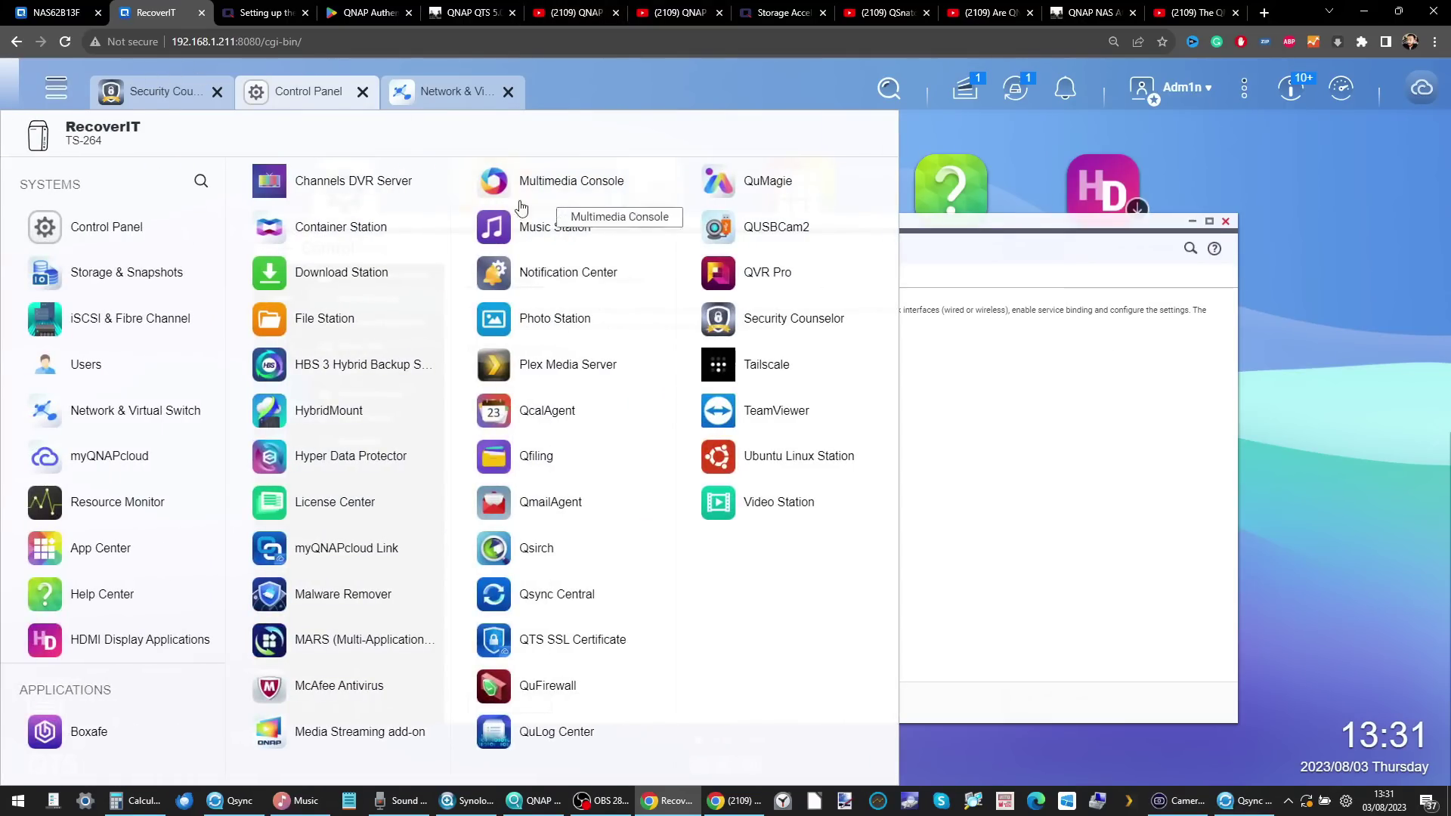
click(84, 548)
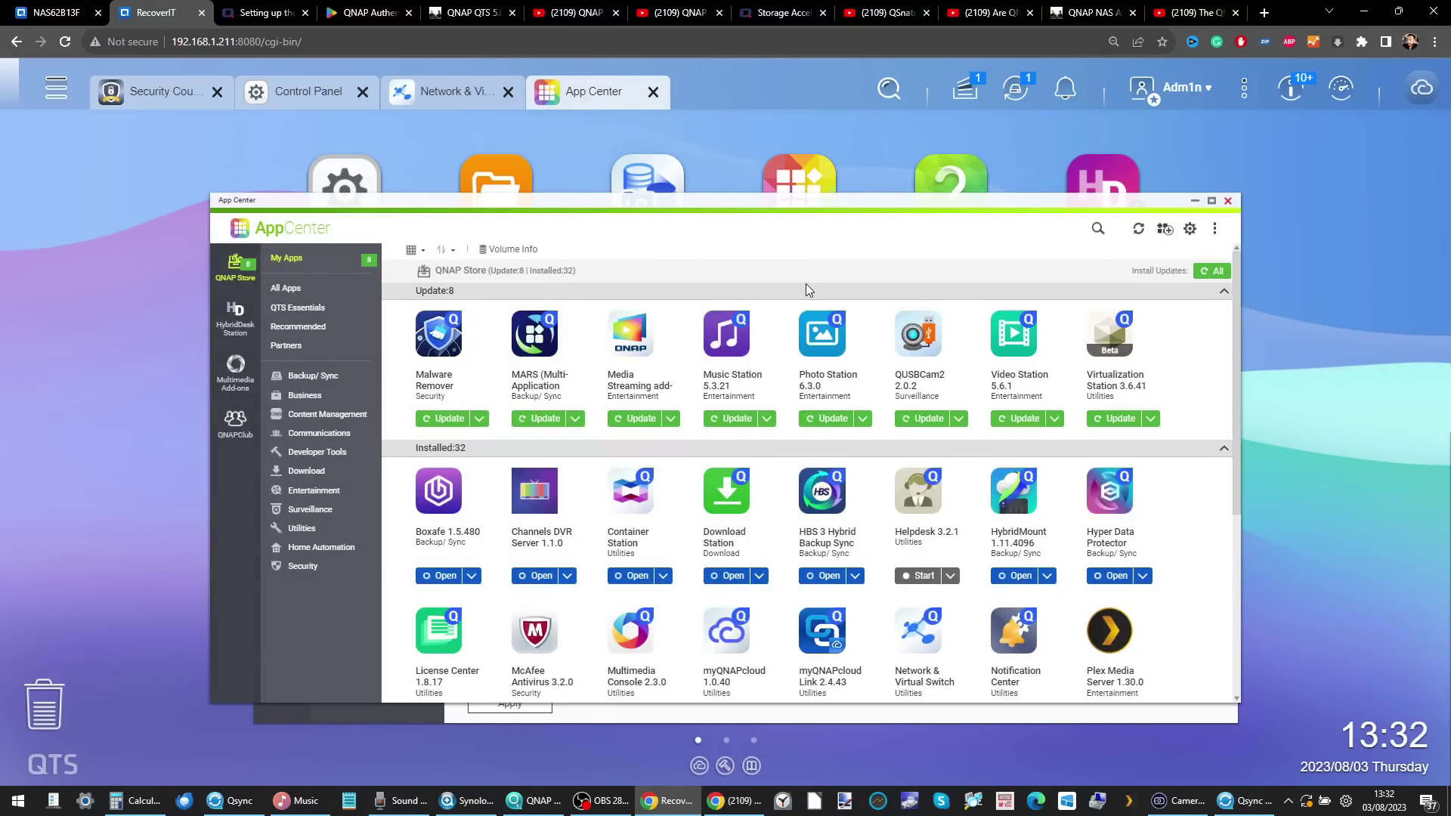
click(324, 288)
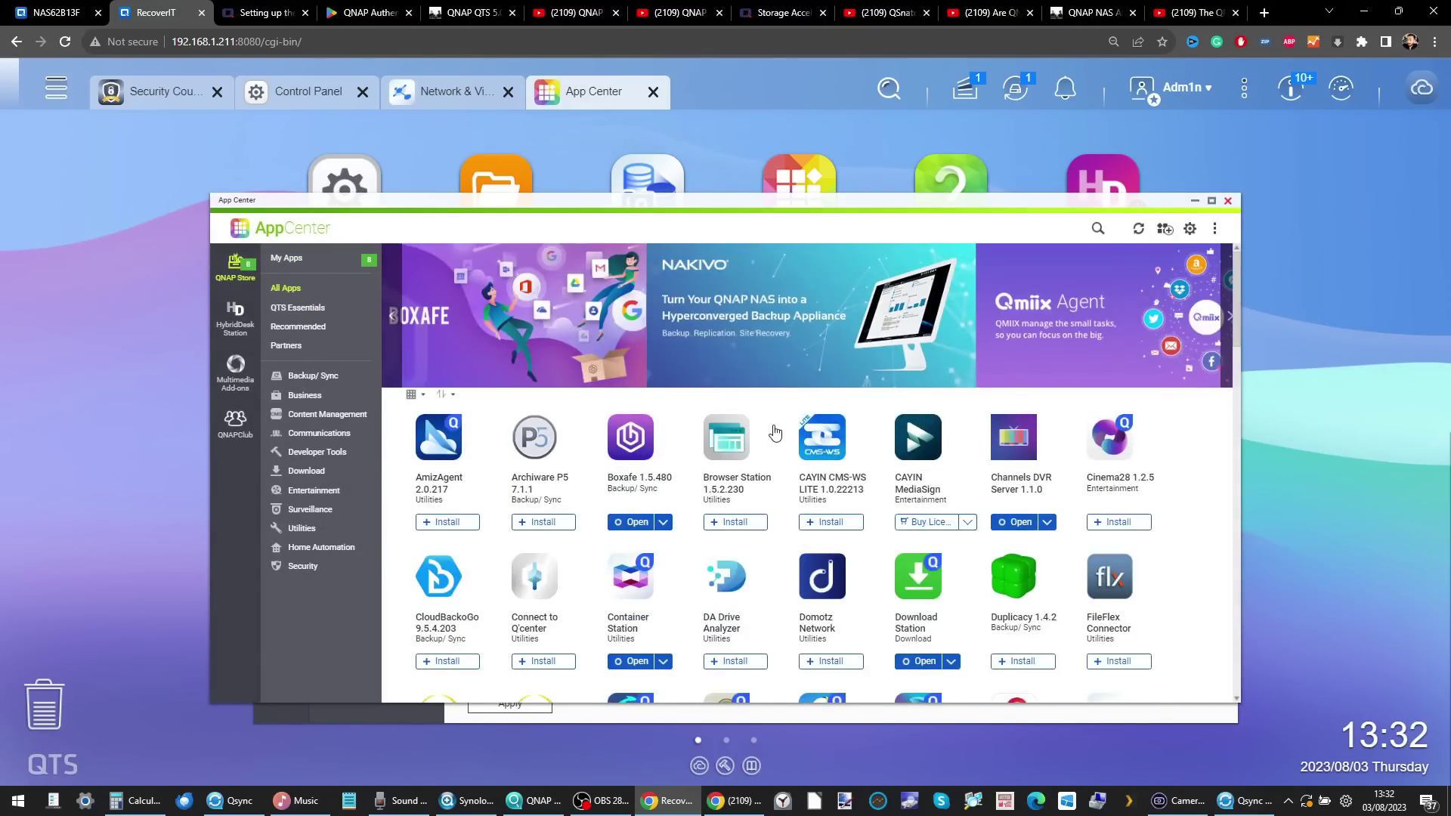
scroll(775, 433, down, 10)
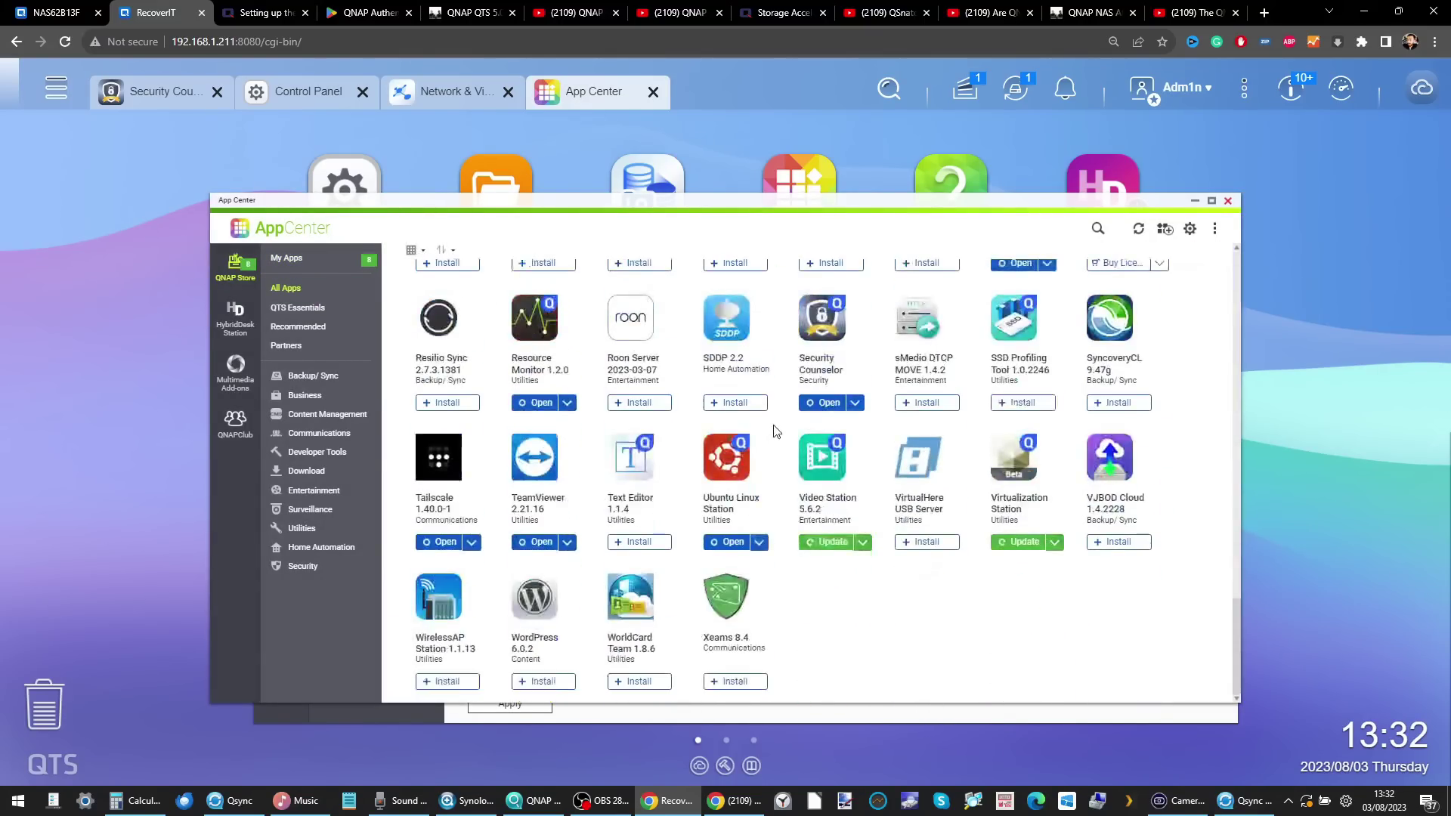
click(433, 466)
click(1022, 273)
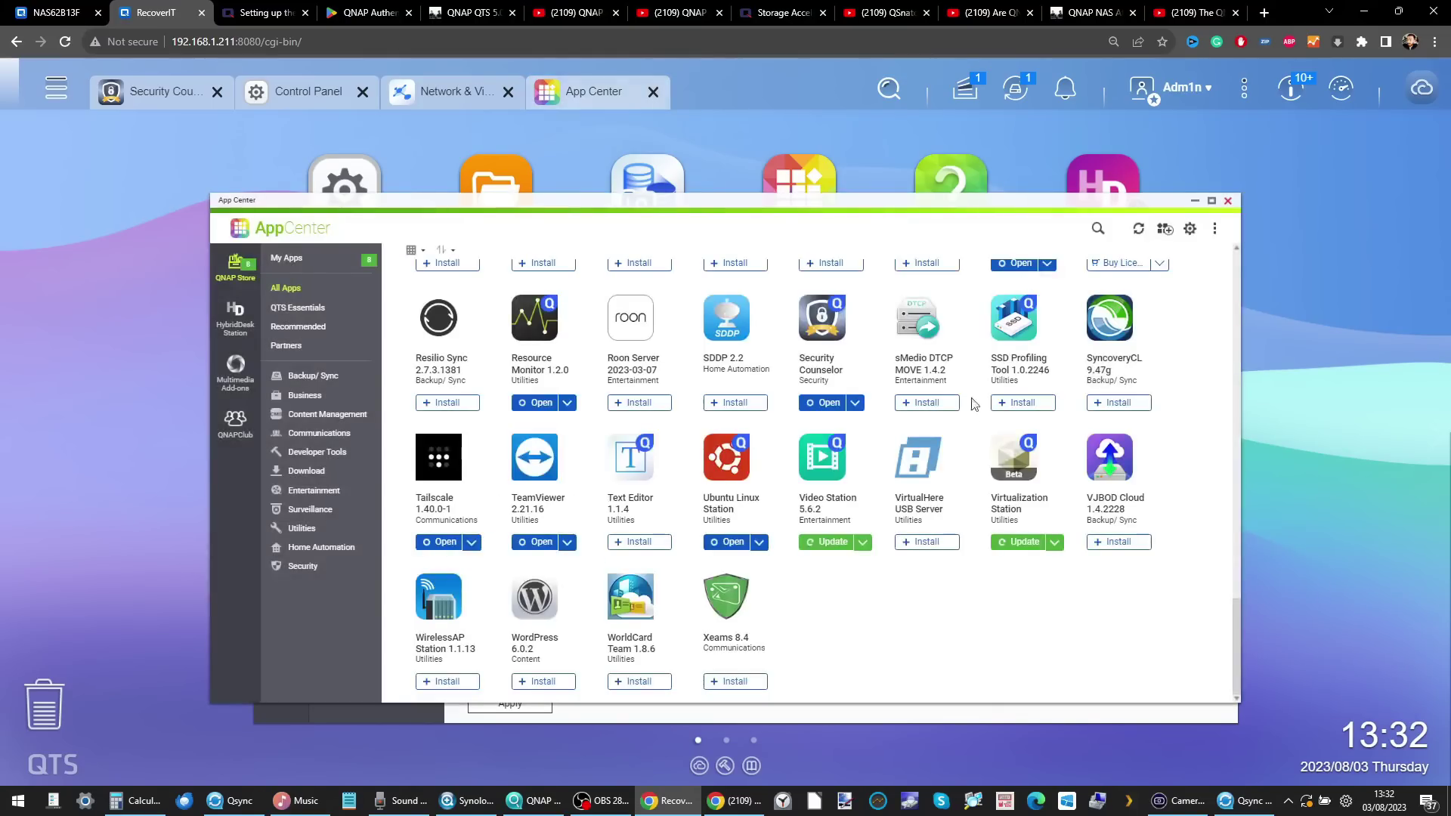
scroll(792, 471, up, 3)
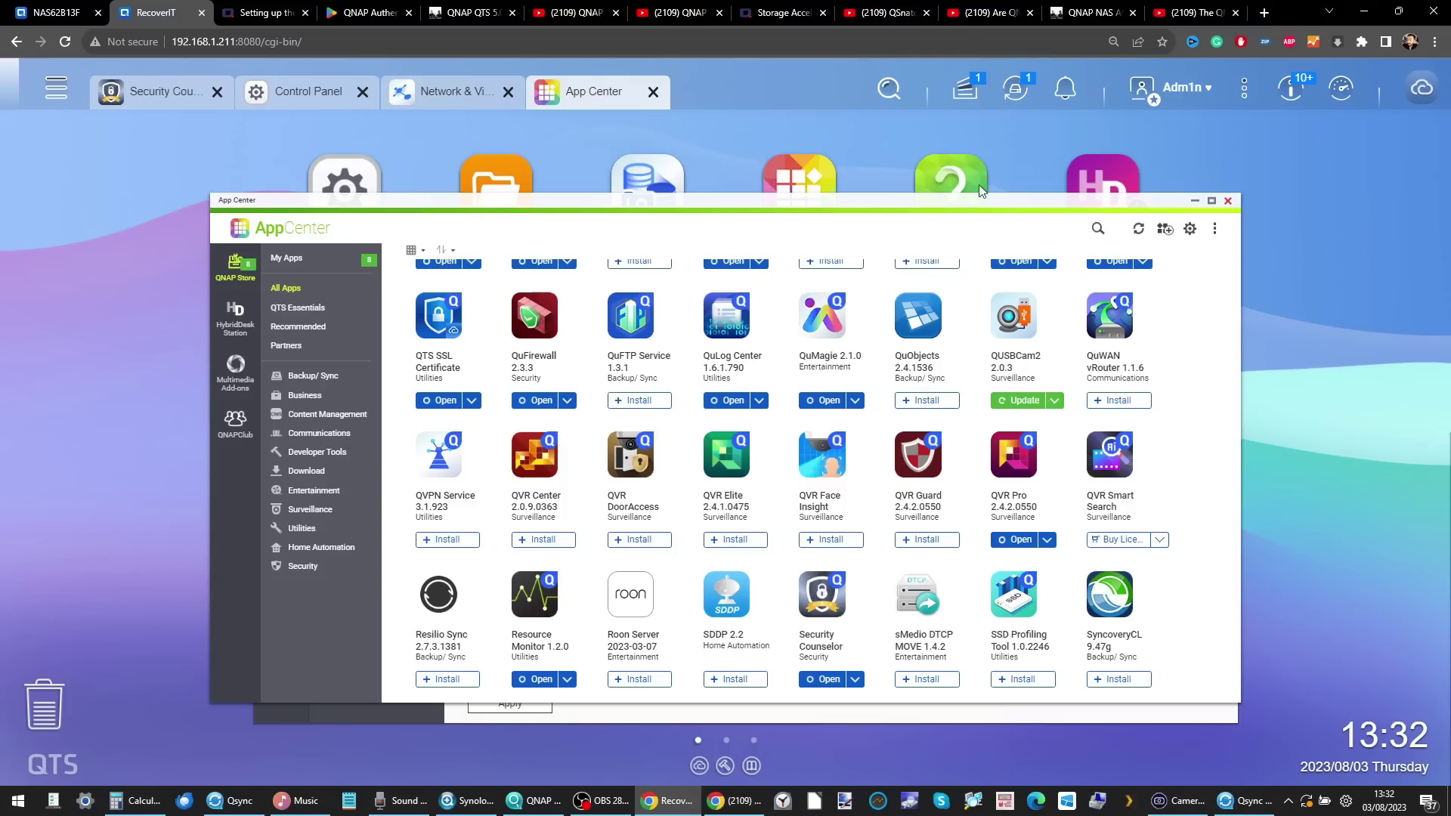
- View the QuFirewall profiles from Security Counselor and start a Malware Remover scan
click(158, 91)
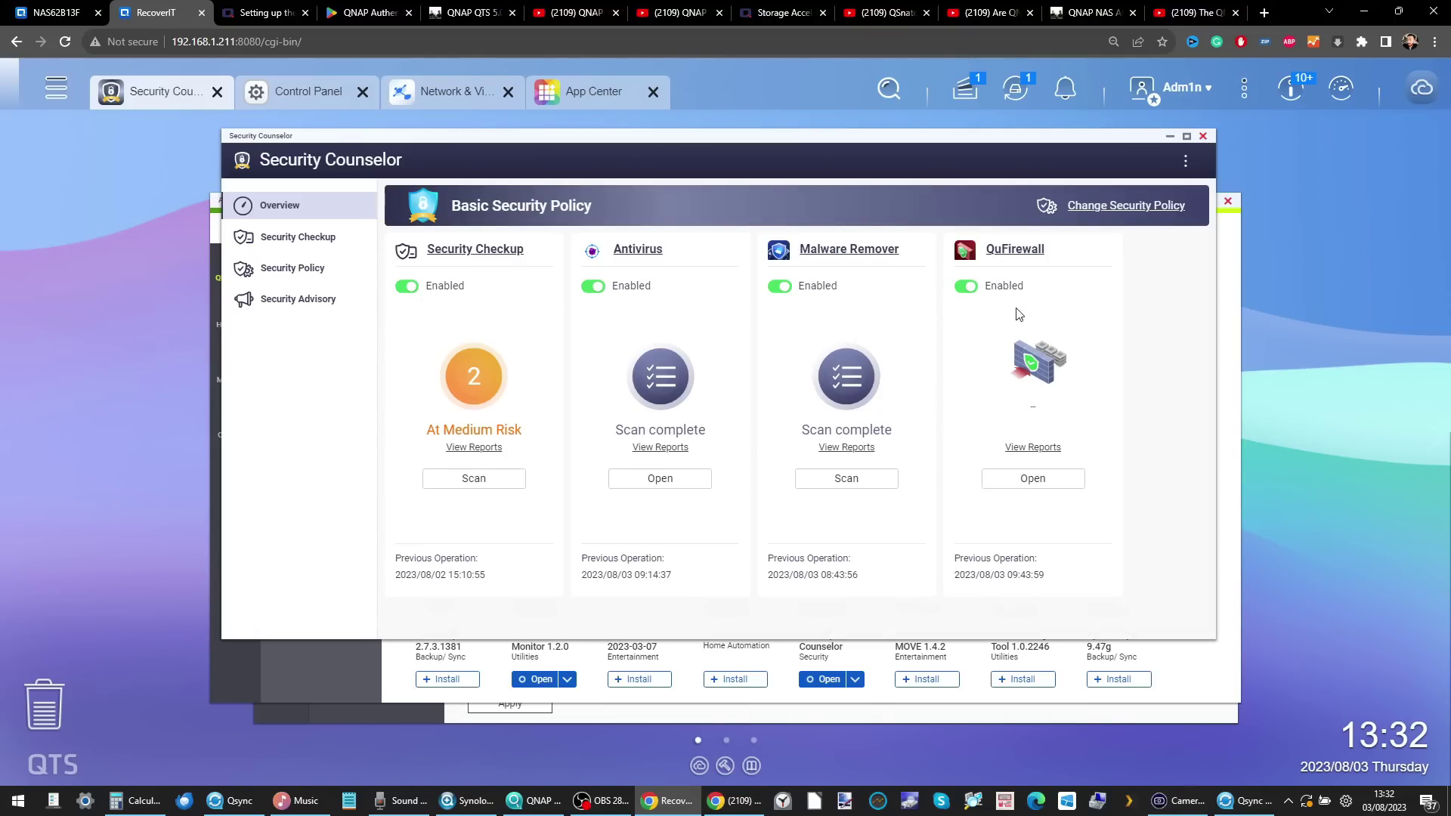
click(1028, 478)
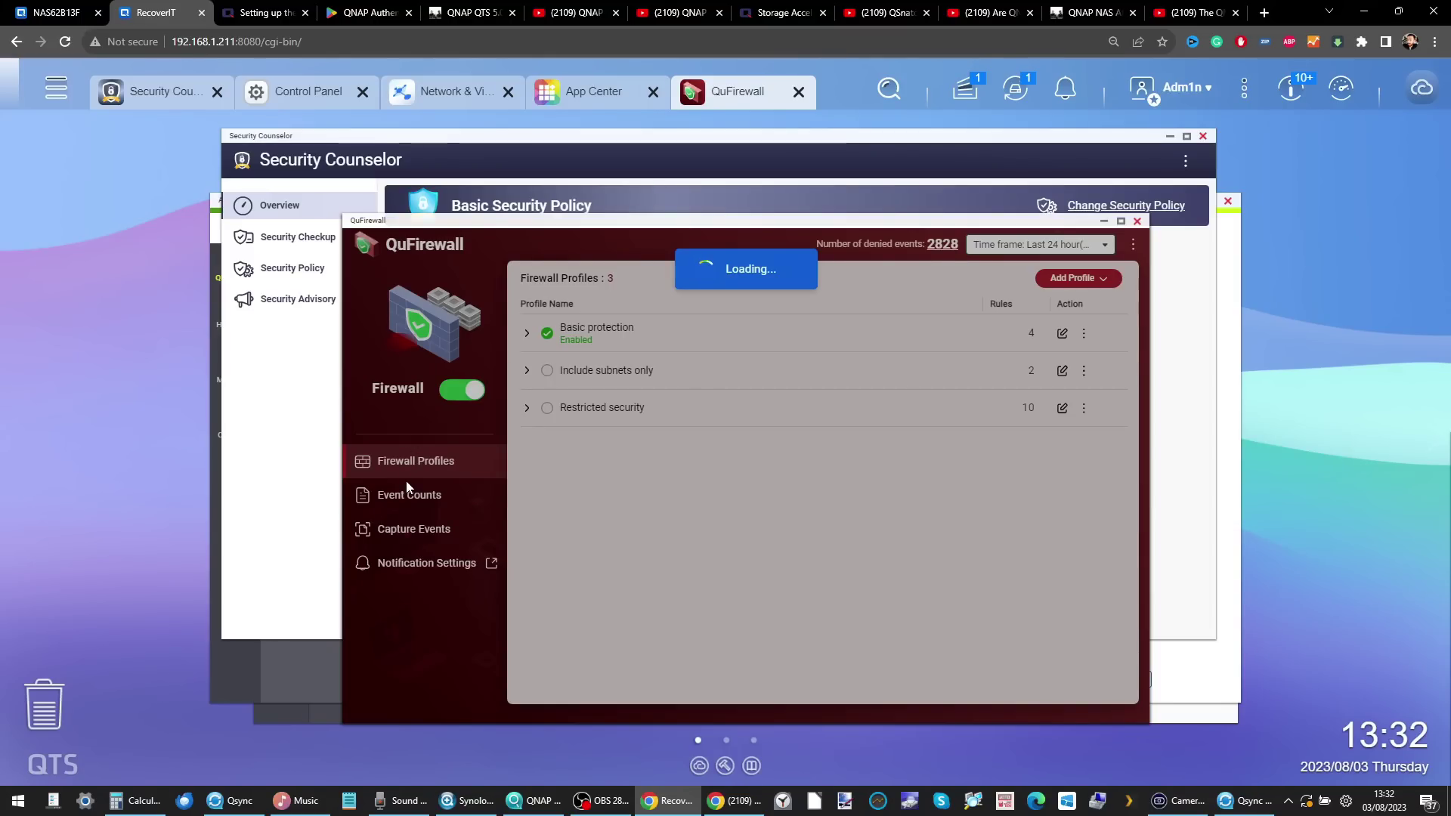
click(586, 214)
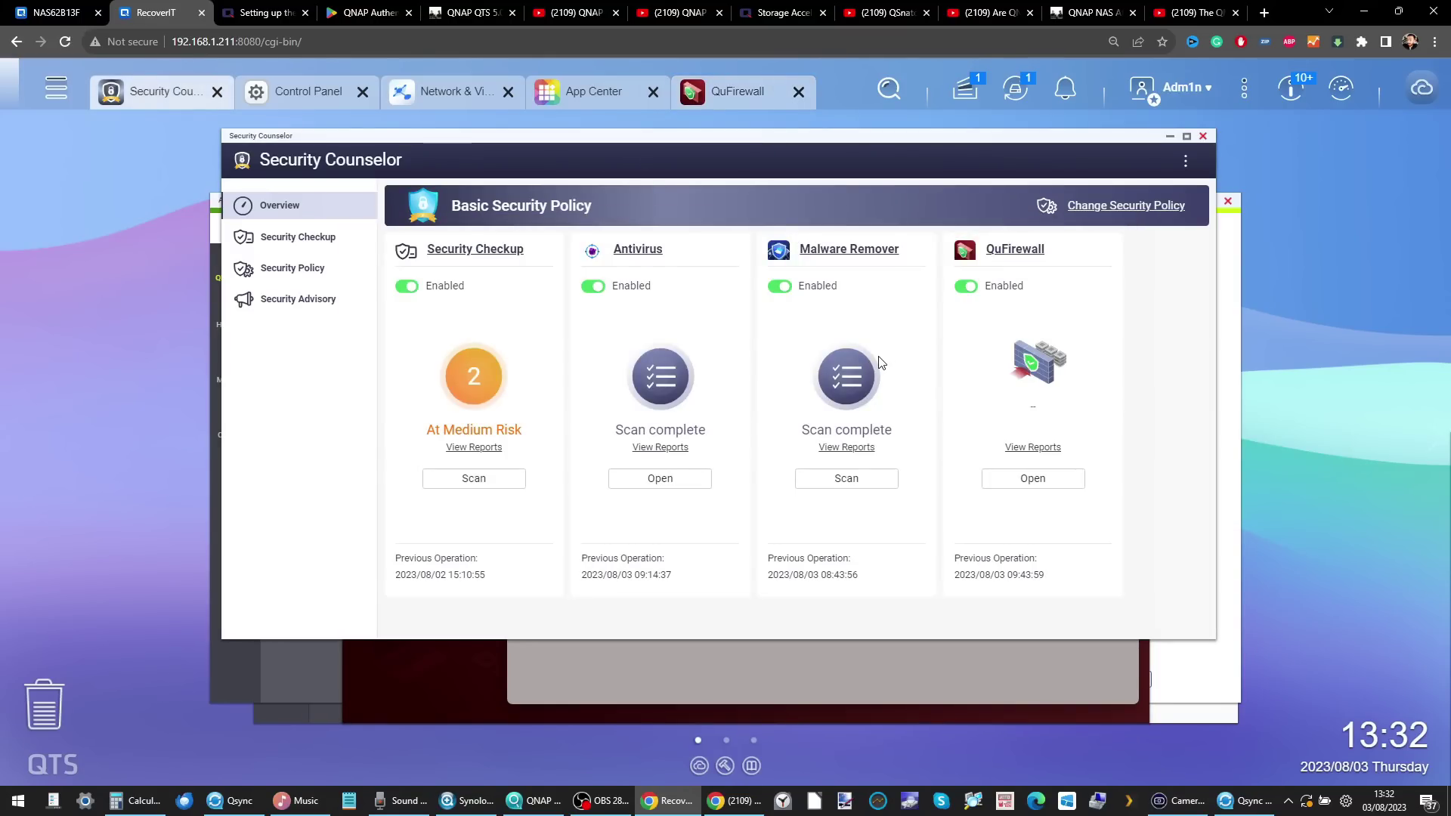
click(843, 482)
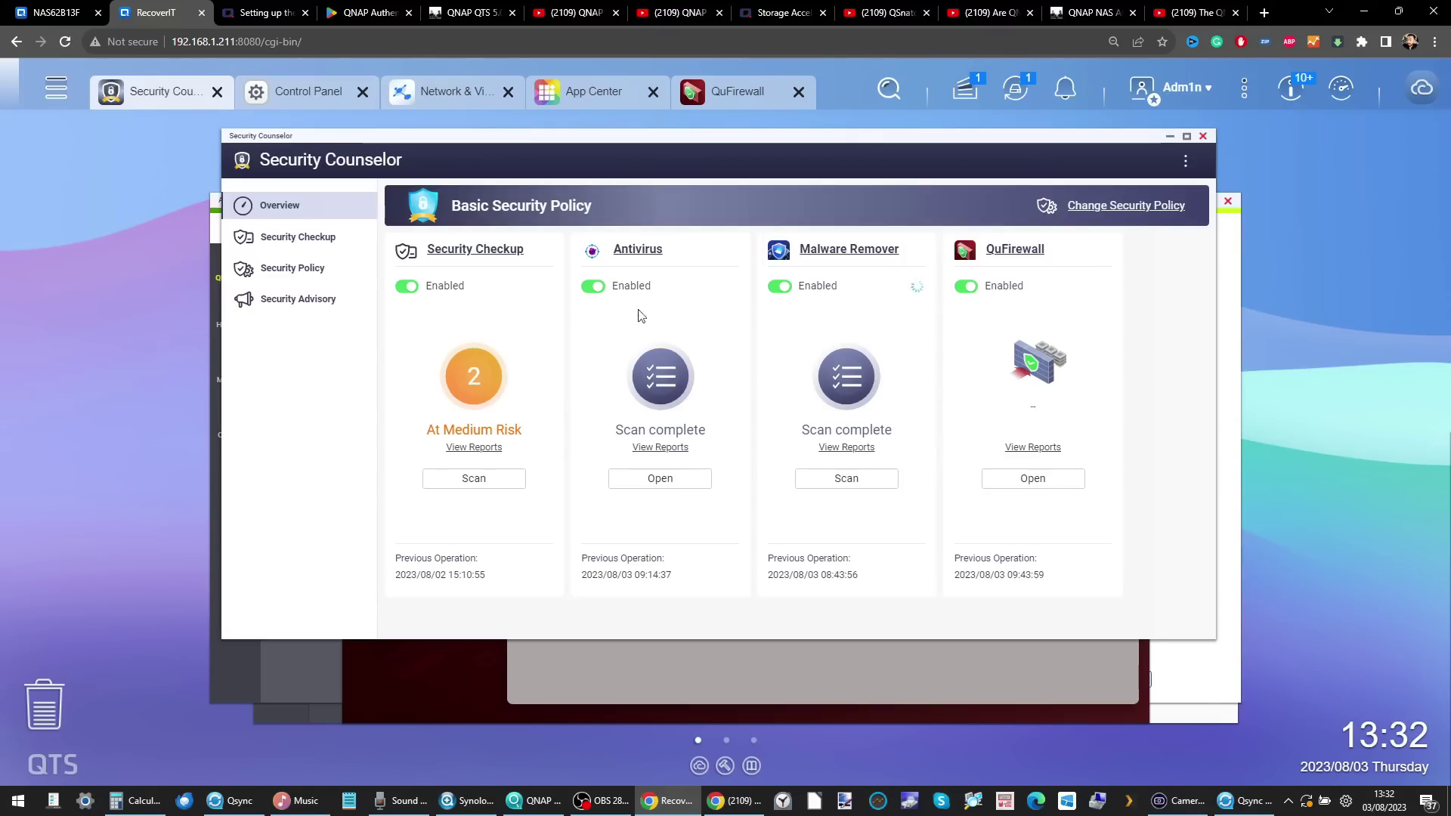
click(836, 490)
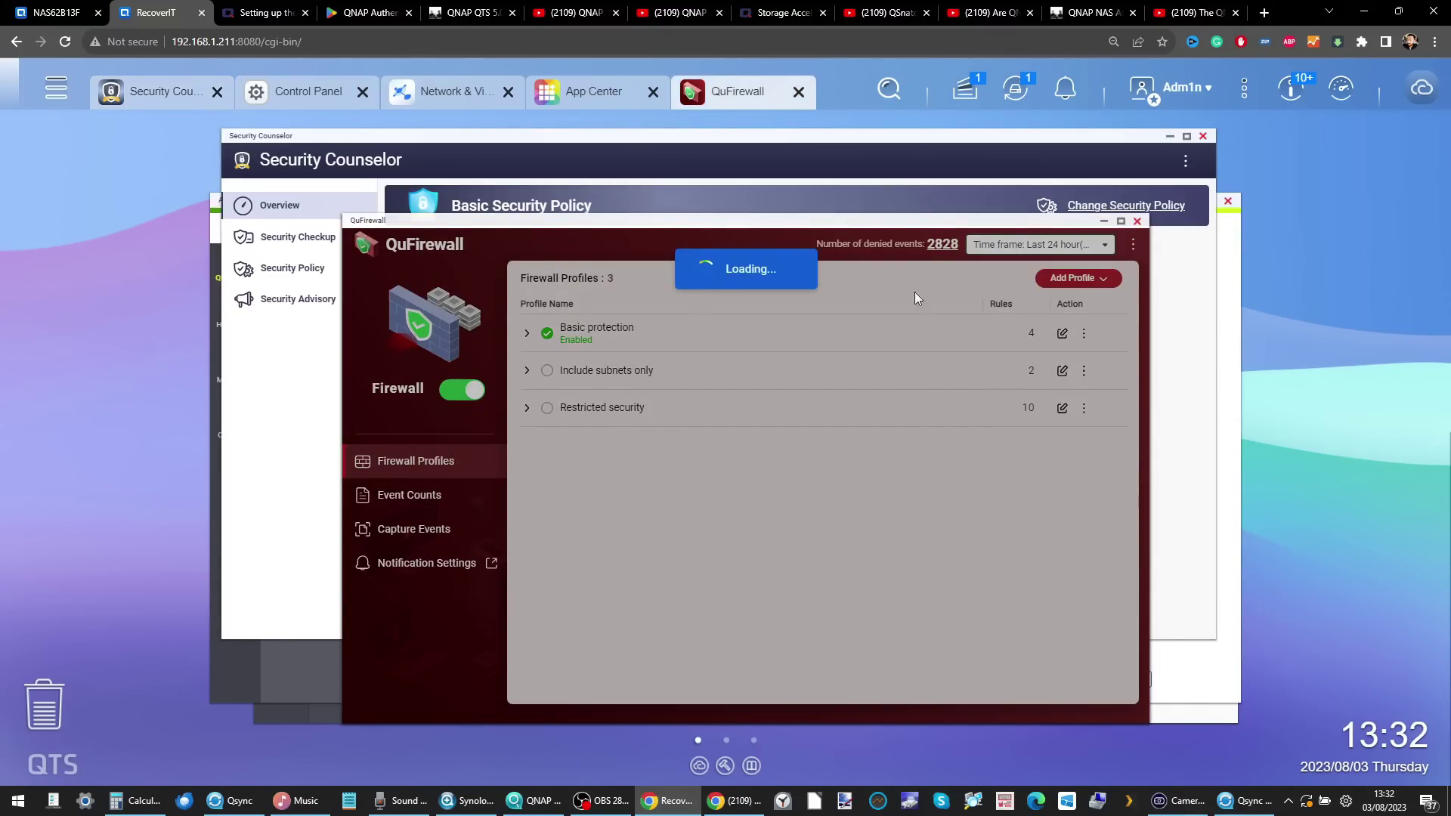
click(617, 194)
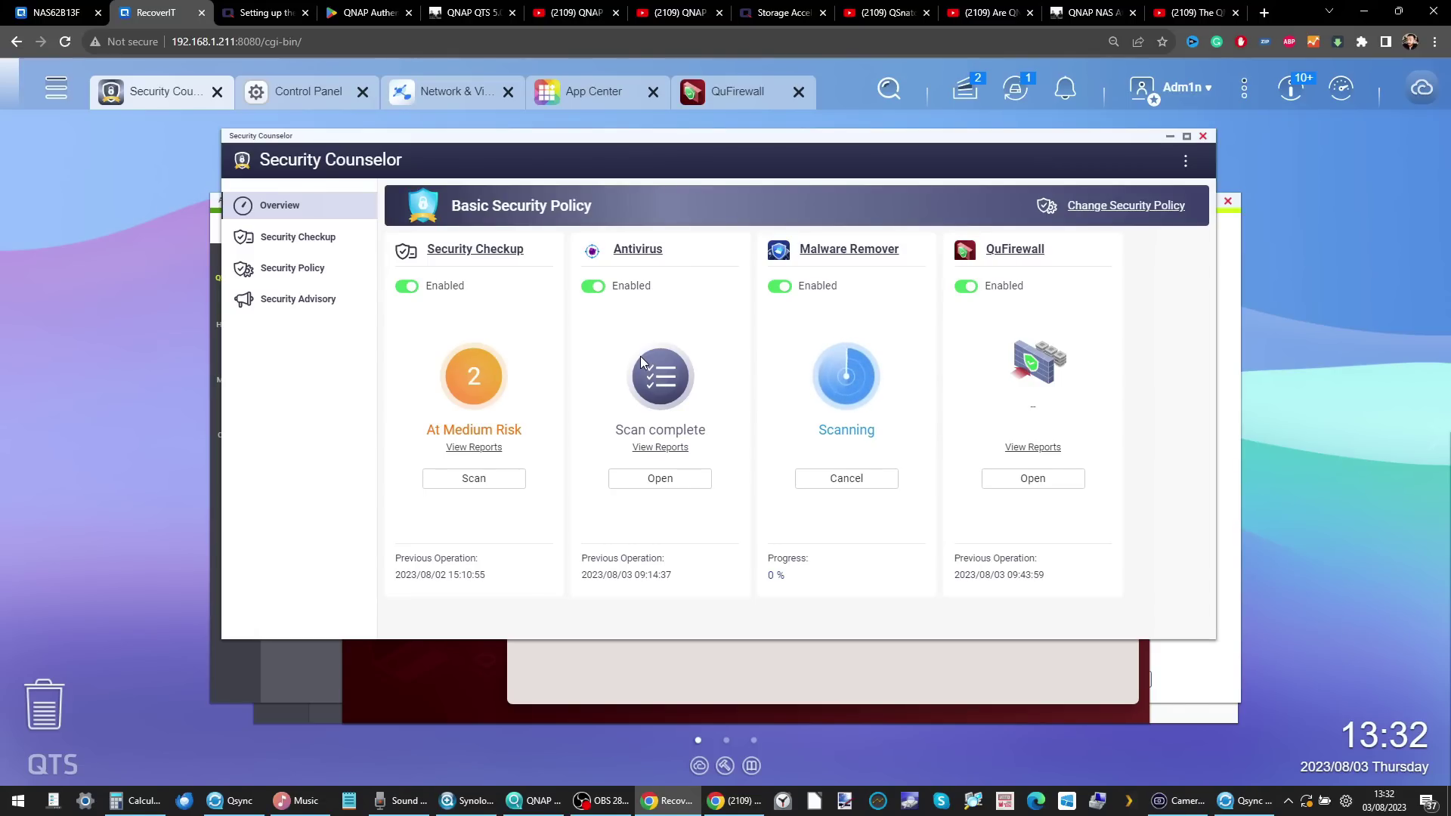
- Review the Security Checkup report in Security Counselor, and check My Apps in App Center before closing it
click(465, 449)
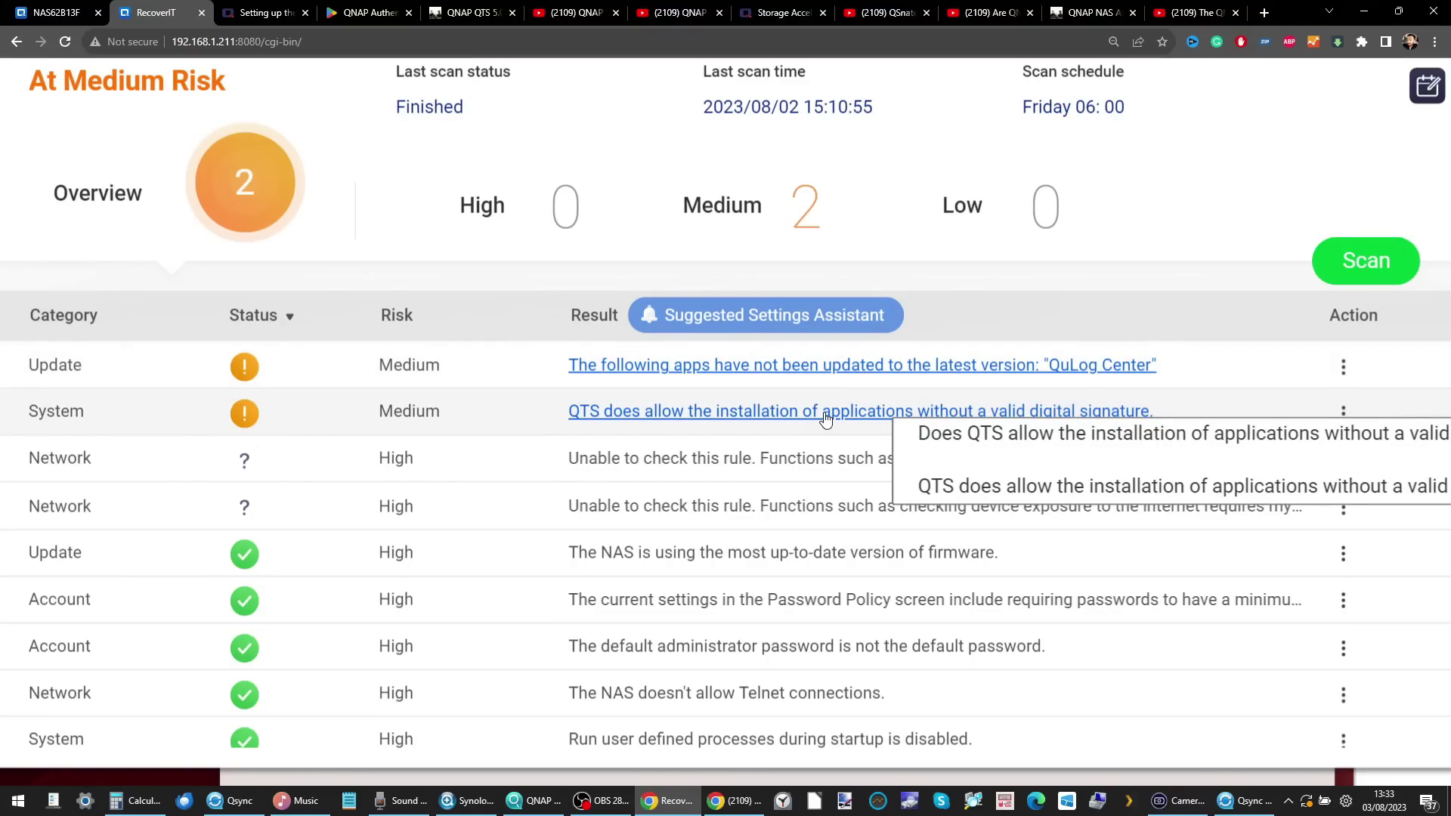
scroll(826, 418, down, 2)
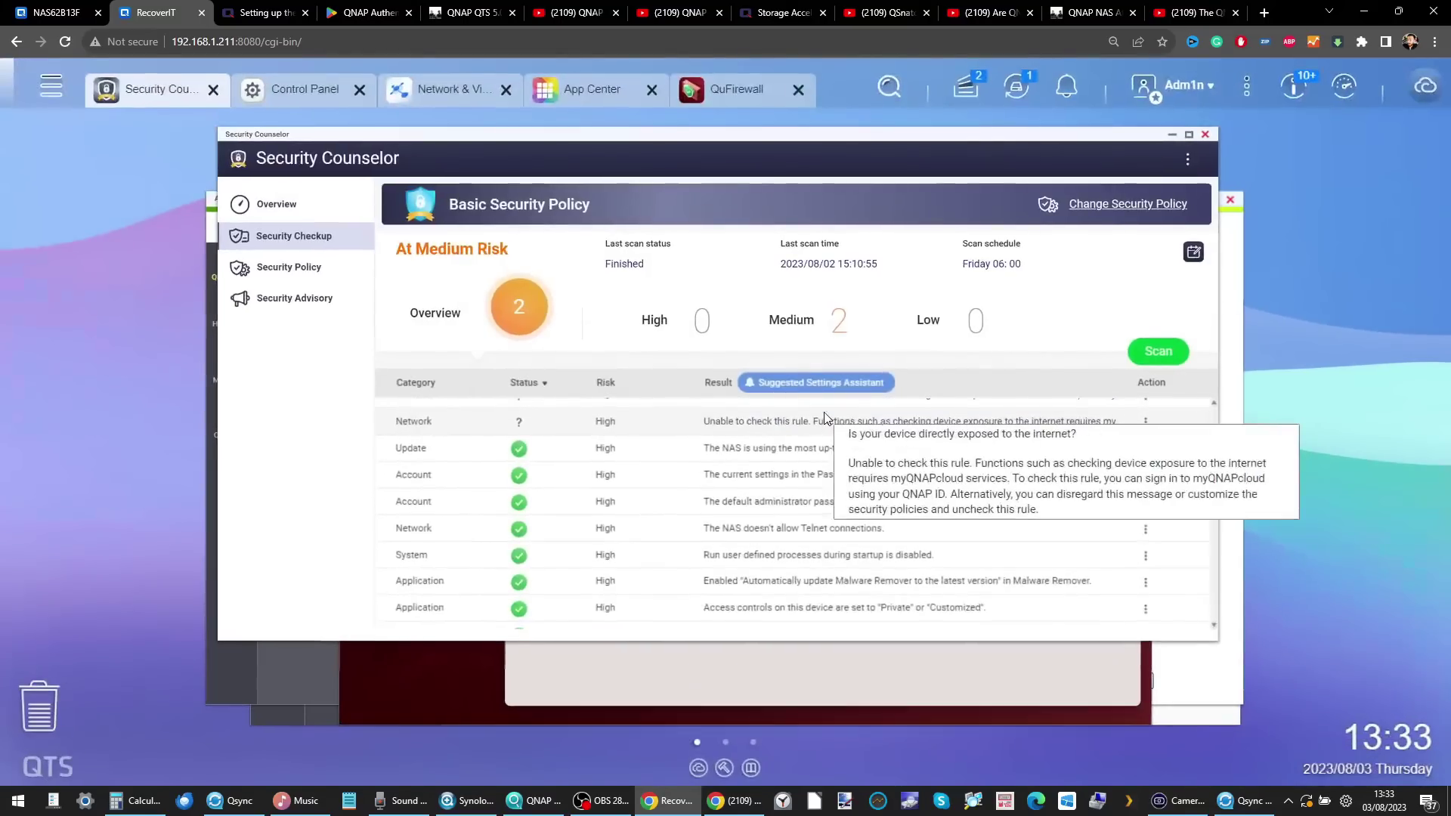
click(593, 92)
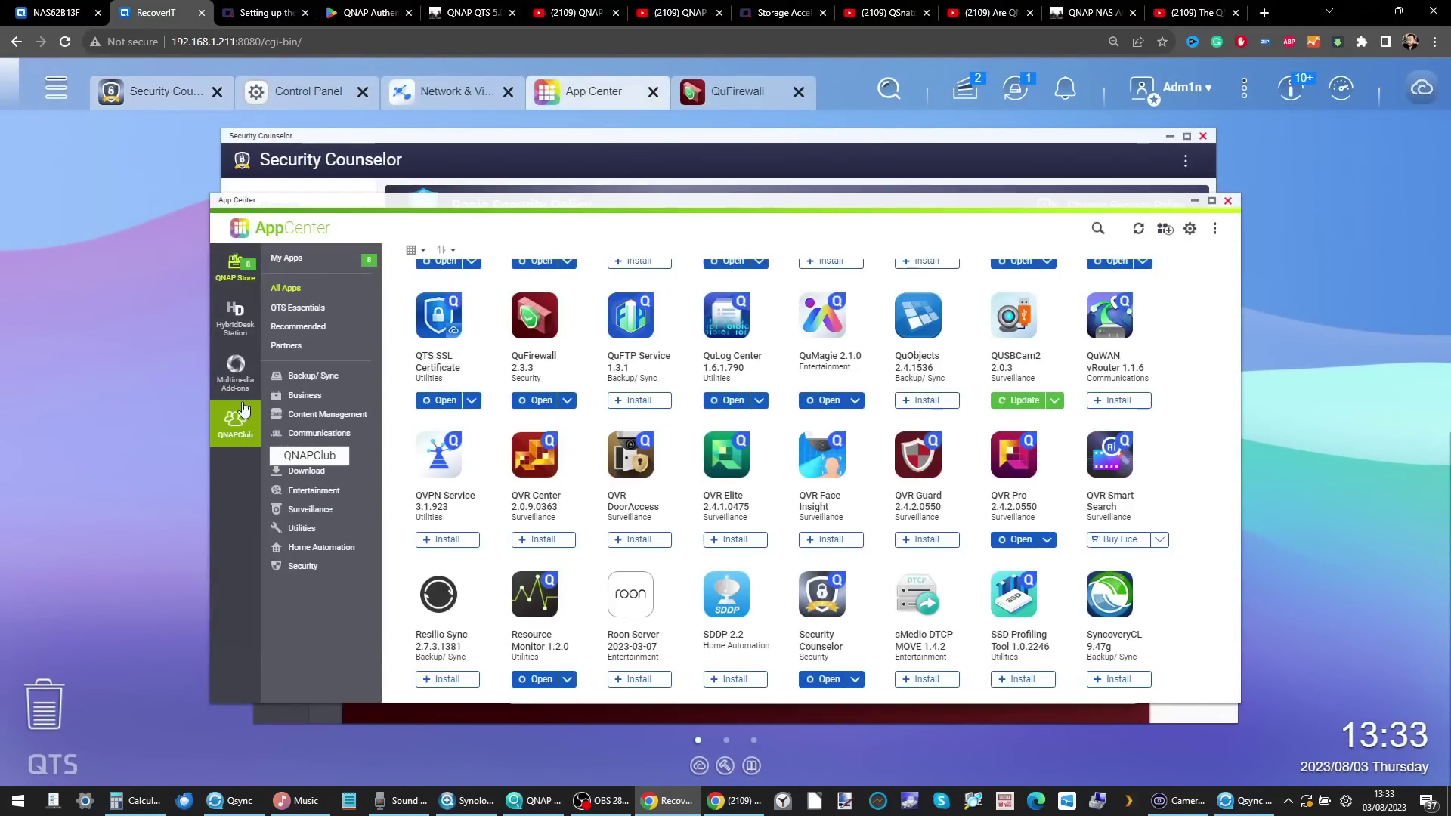
click(230, 437)
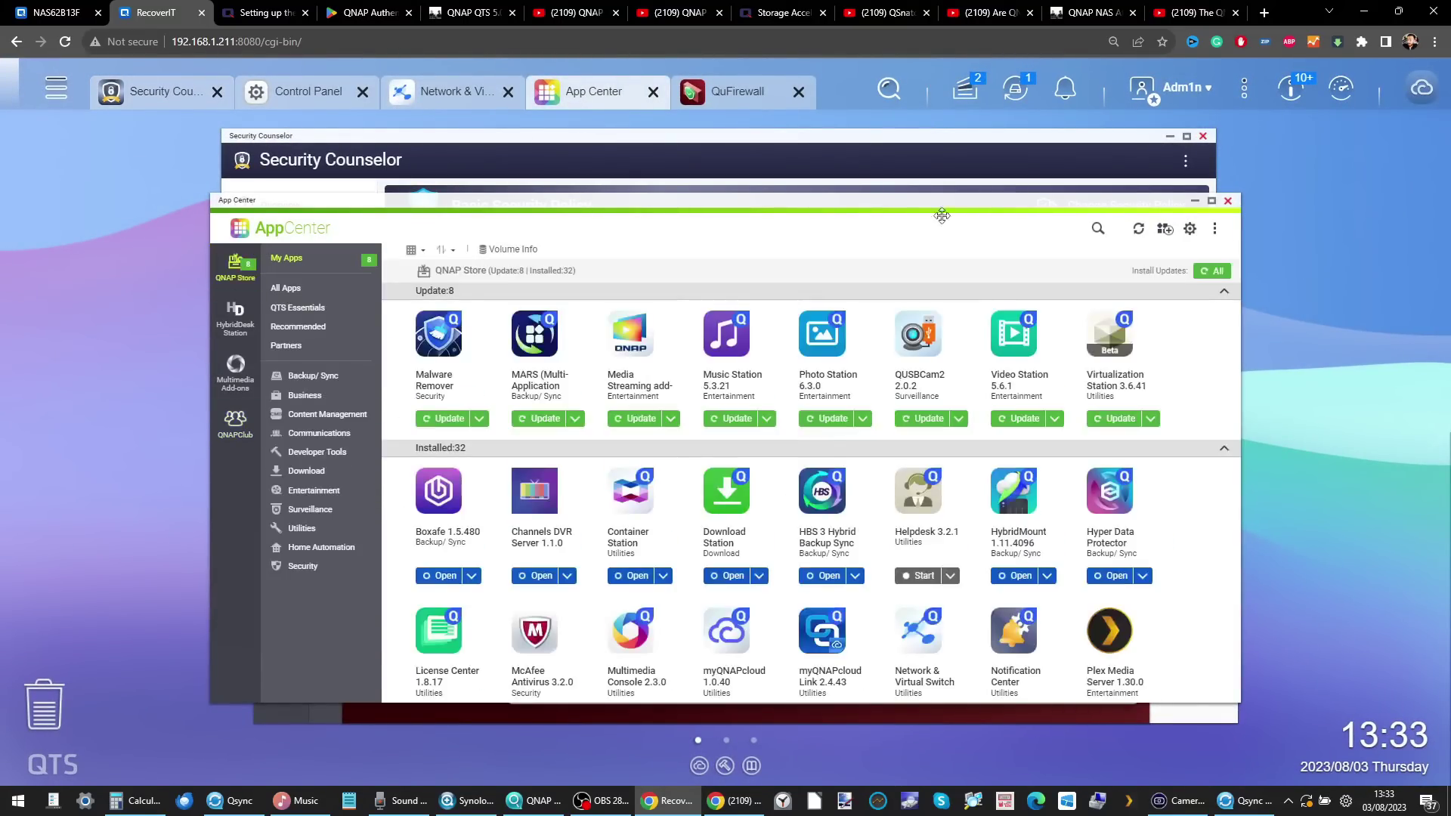
click(1229, 203)
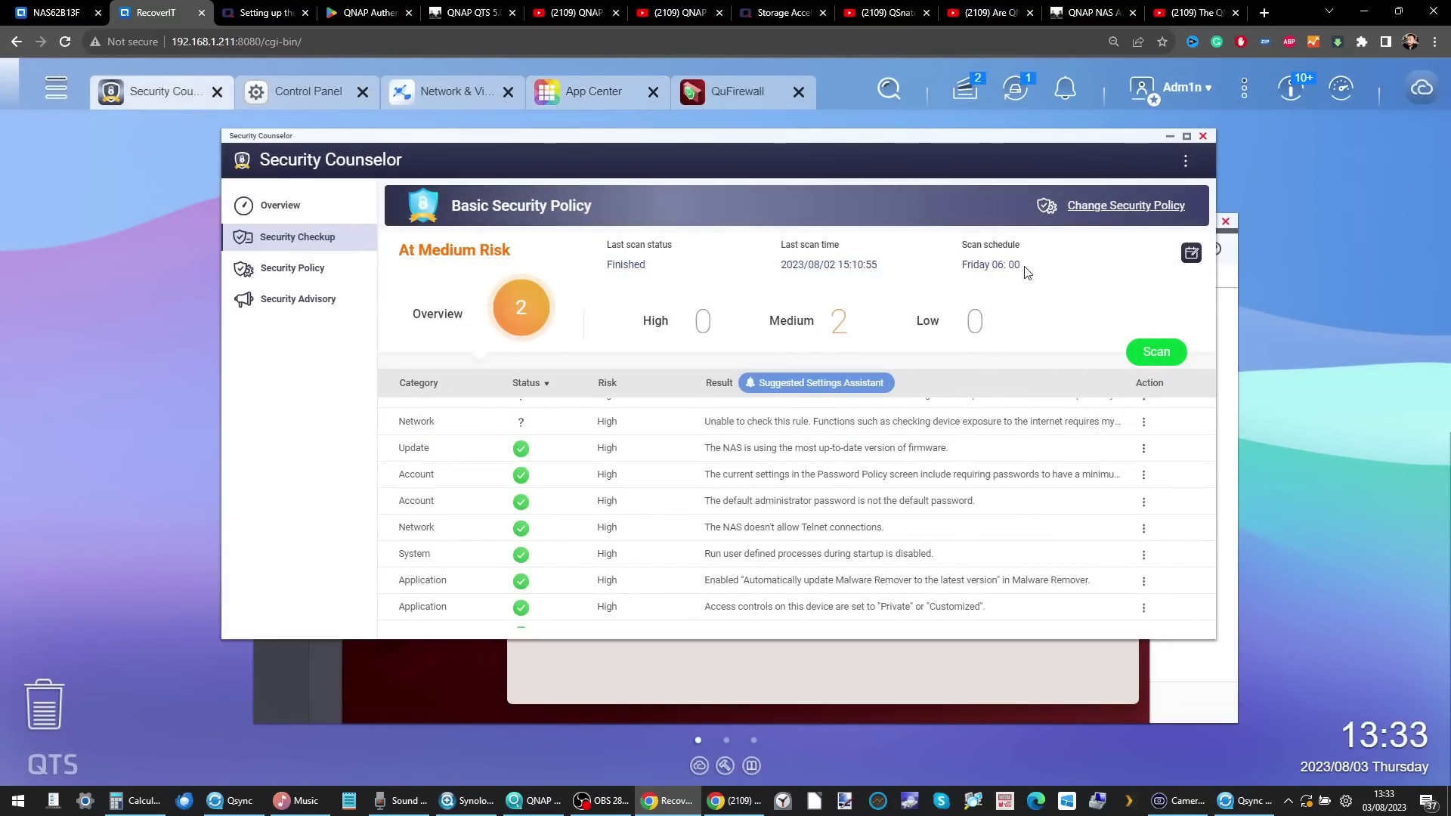
- Open Notification Center on both the RecoverIT and NAS62B13F NAS, postponing the notification rule setup on NAS62B13F
click(46, 93)
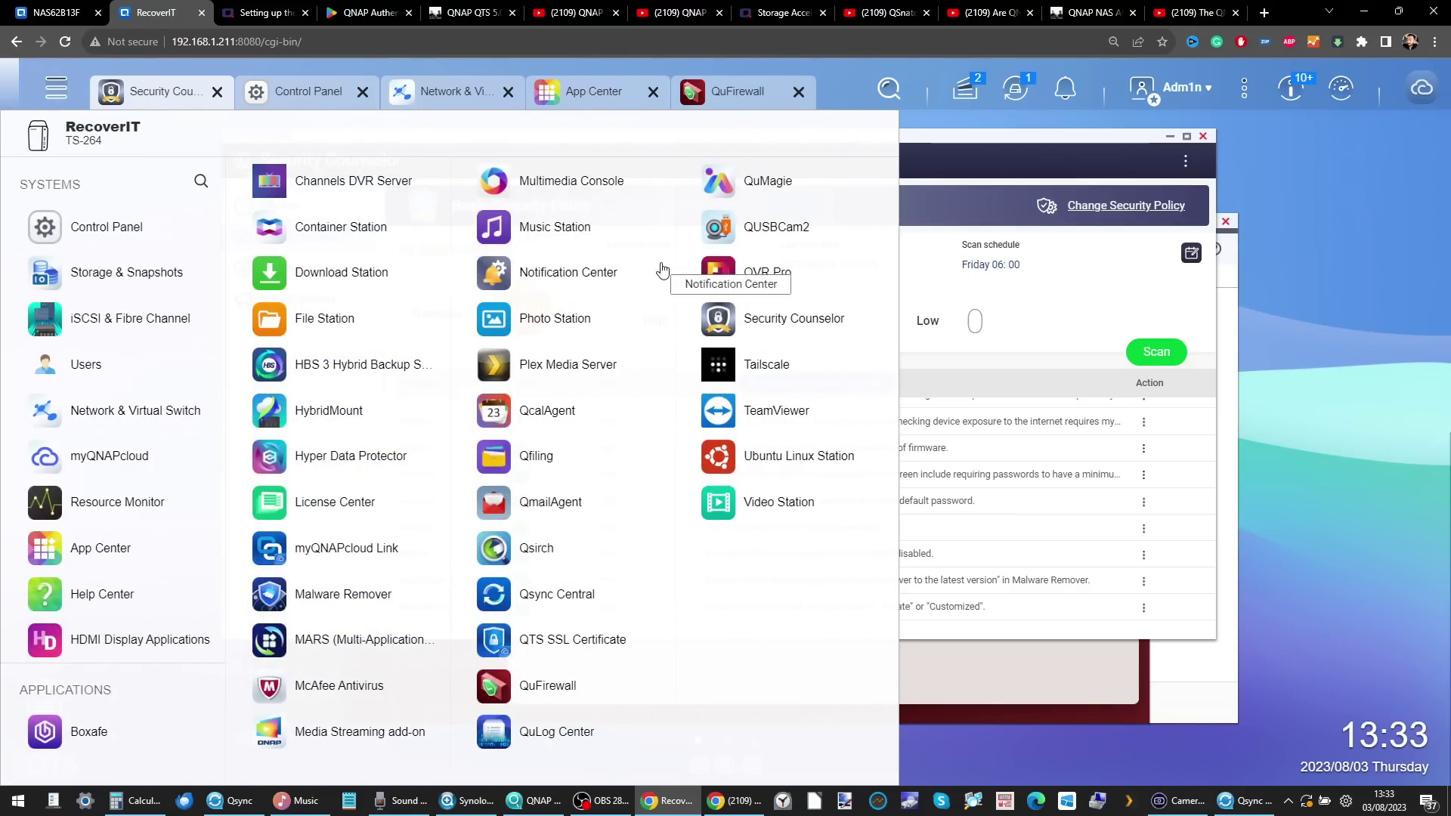
click(567, 274)
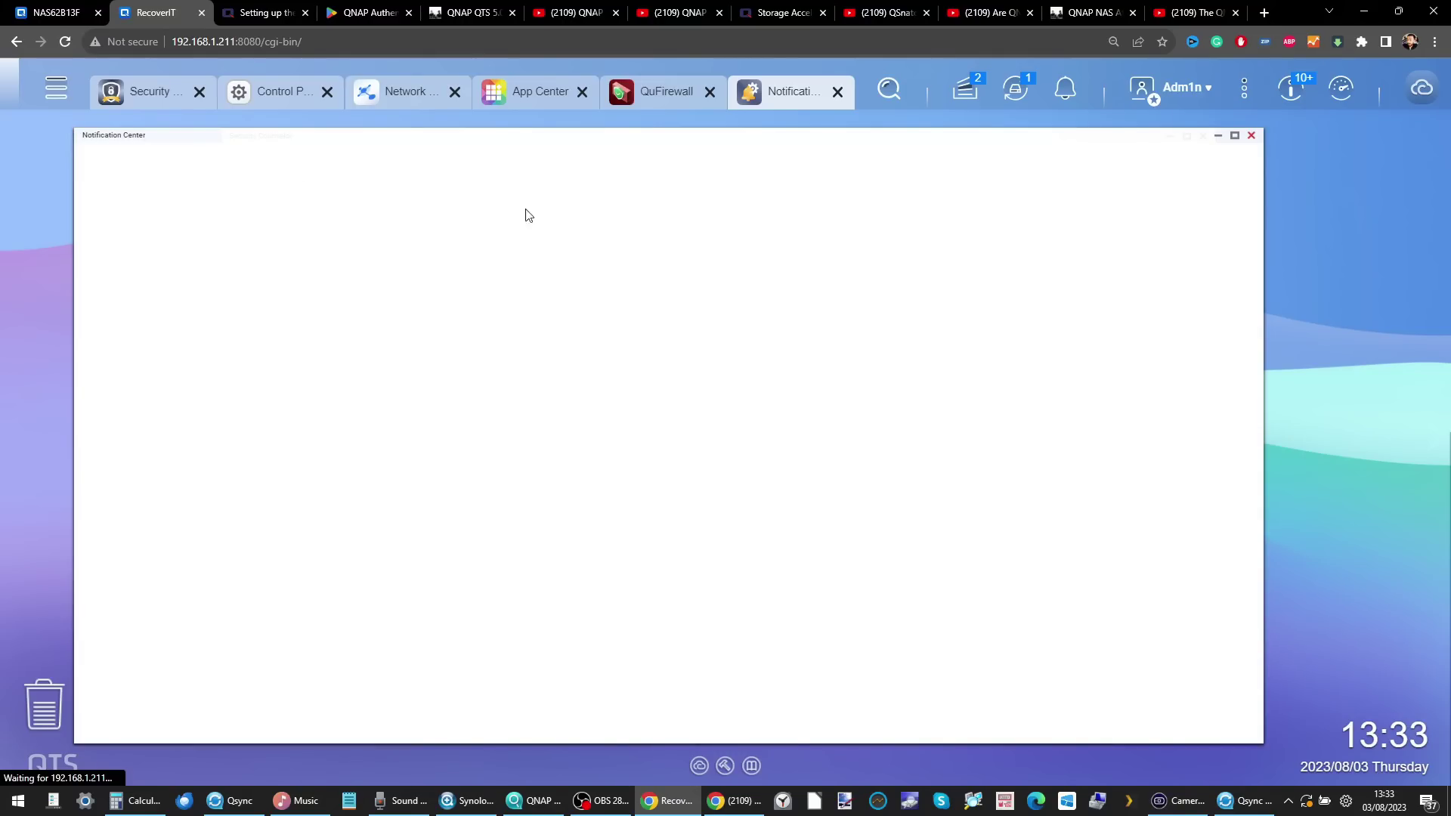
click(53, 12)
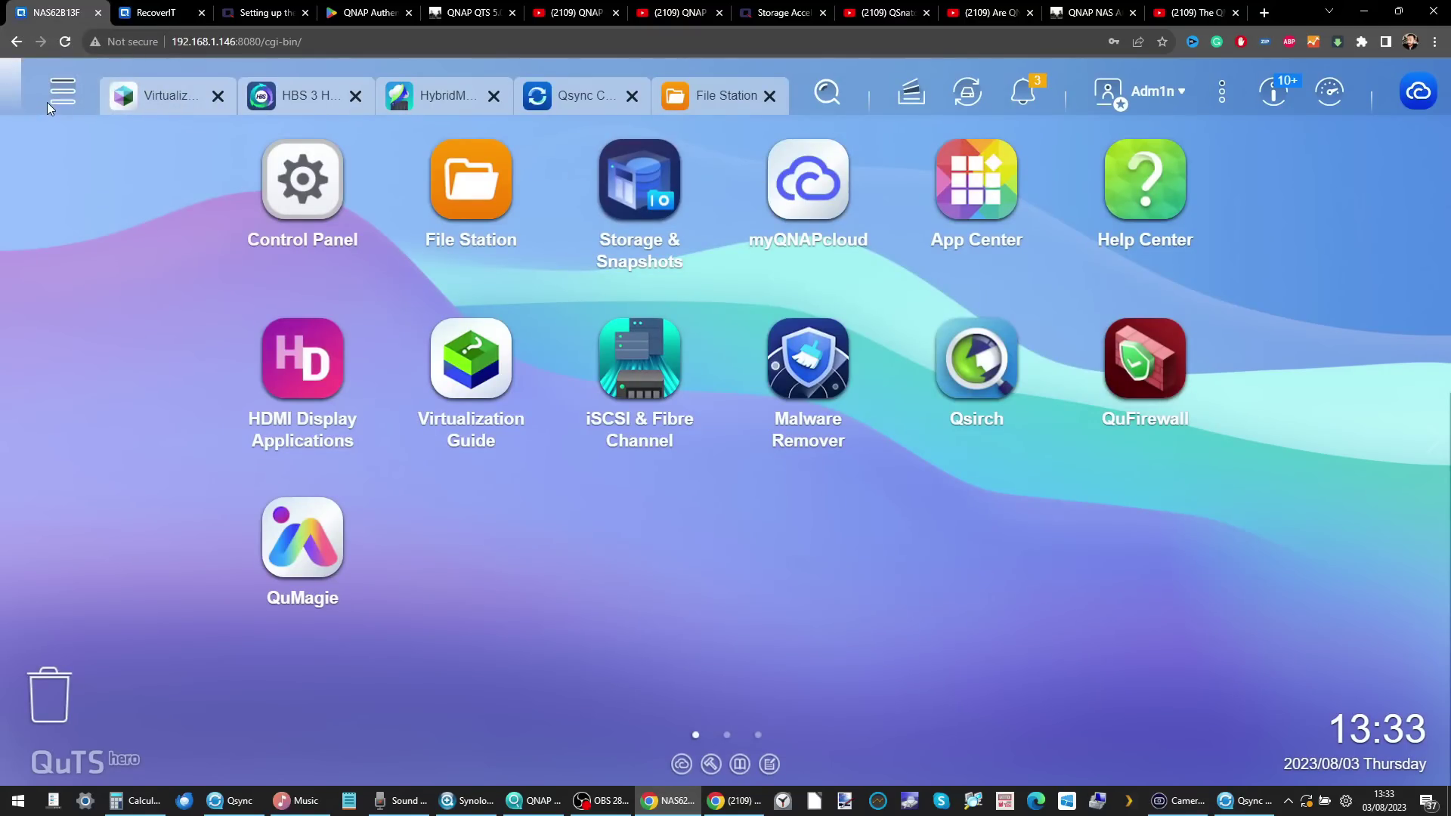
click(70, 89)
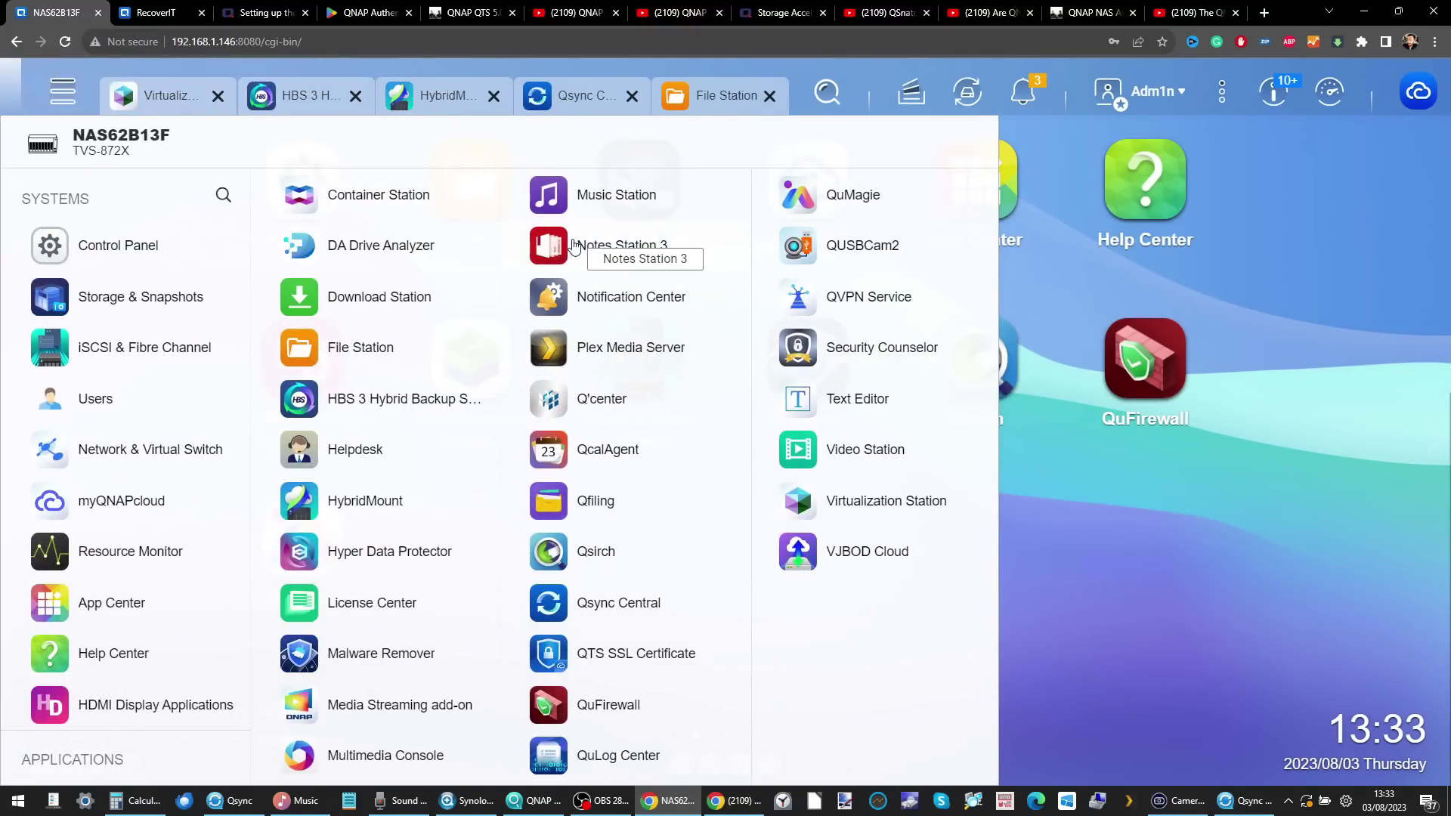
click(575, 296)
drag(627, 178, 473, 218)
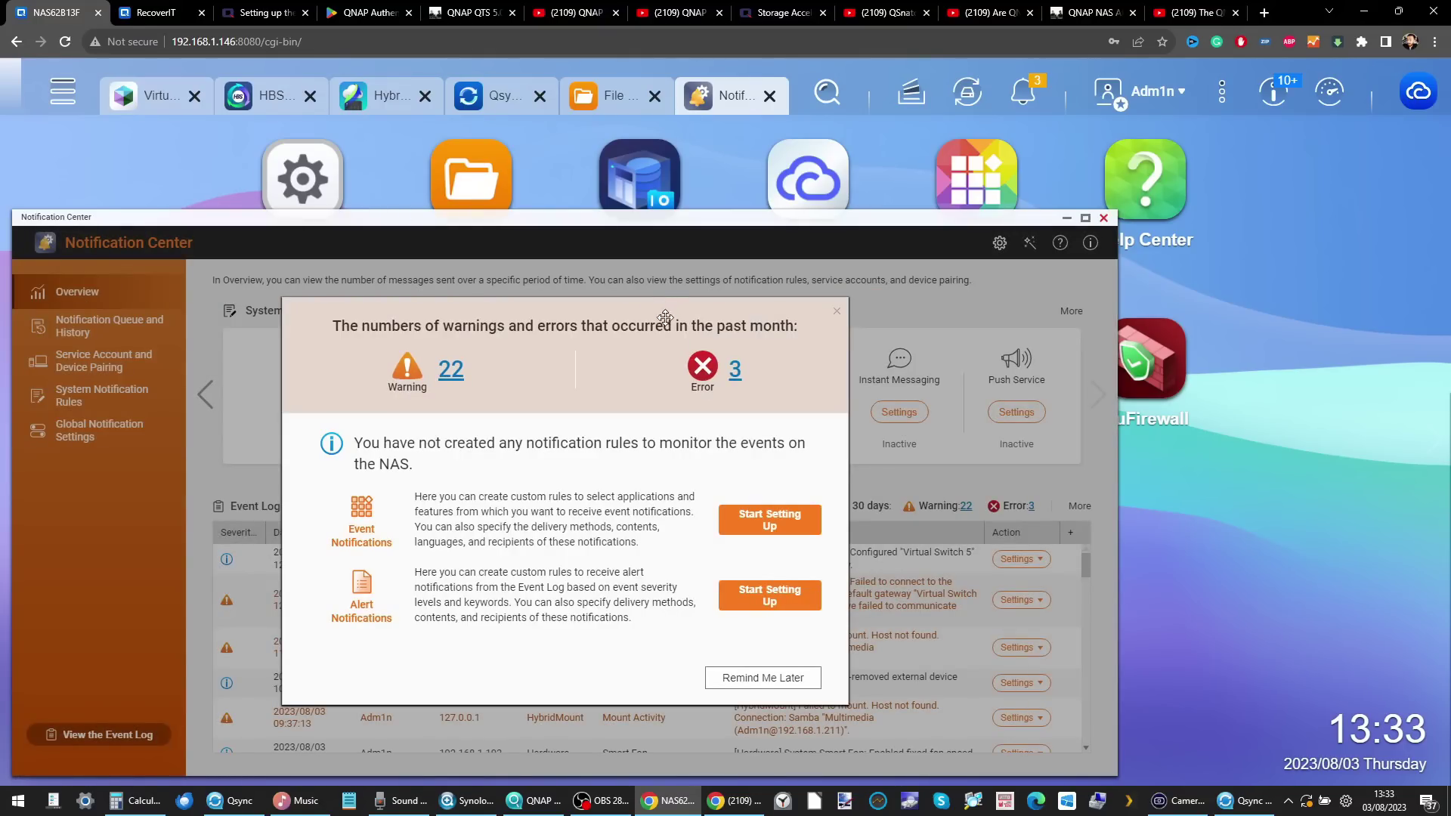
click(737, 677)
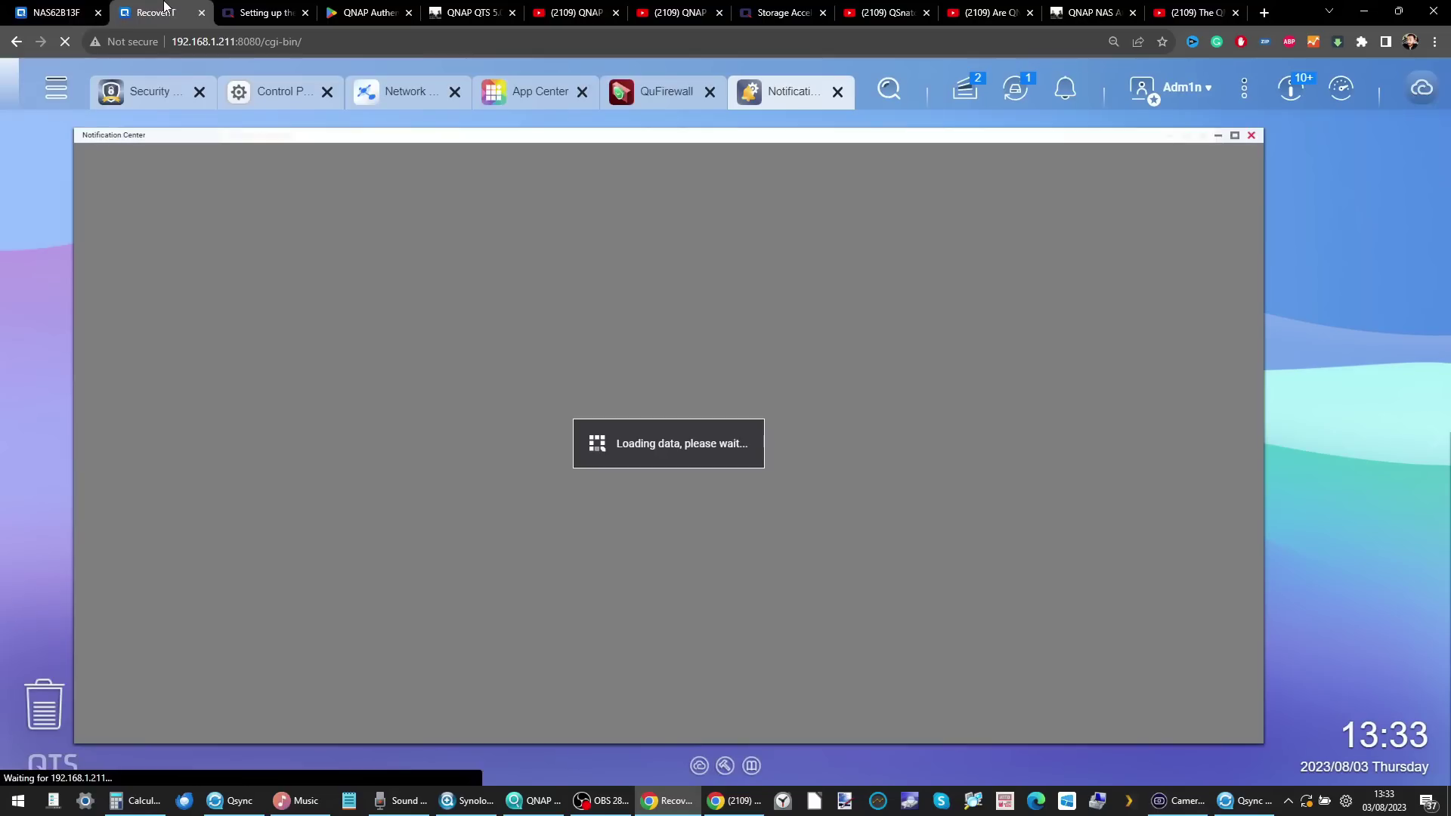
- Close the Notification Center, Security Counselor, QuFirewall and Control Panel windows on the RecoverIT NAS
click(165, 11)
click(1251, 135)
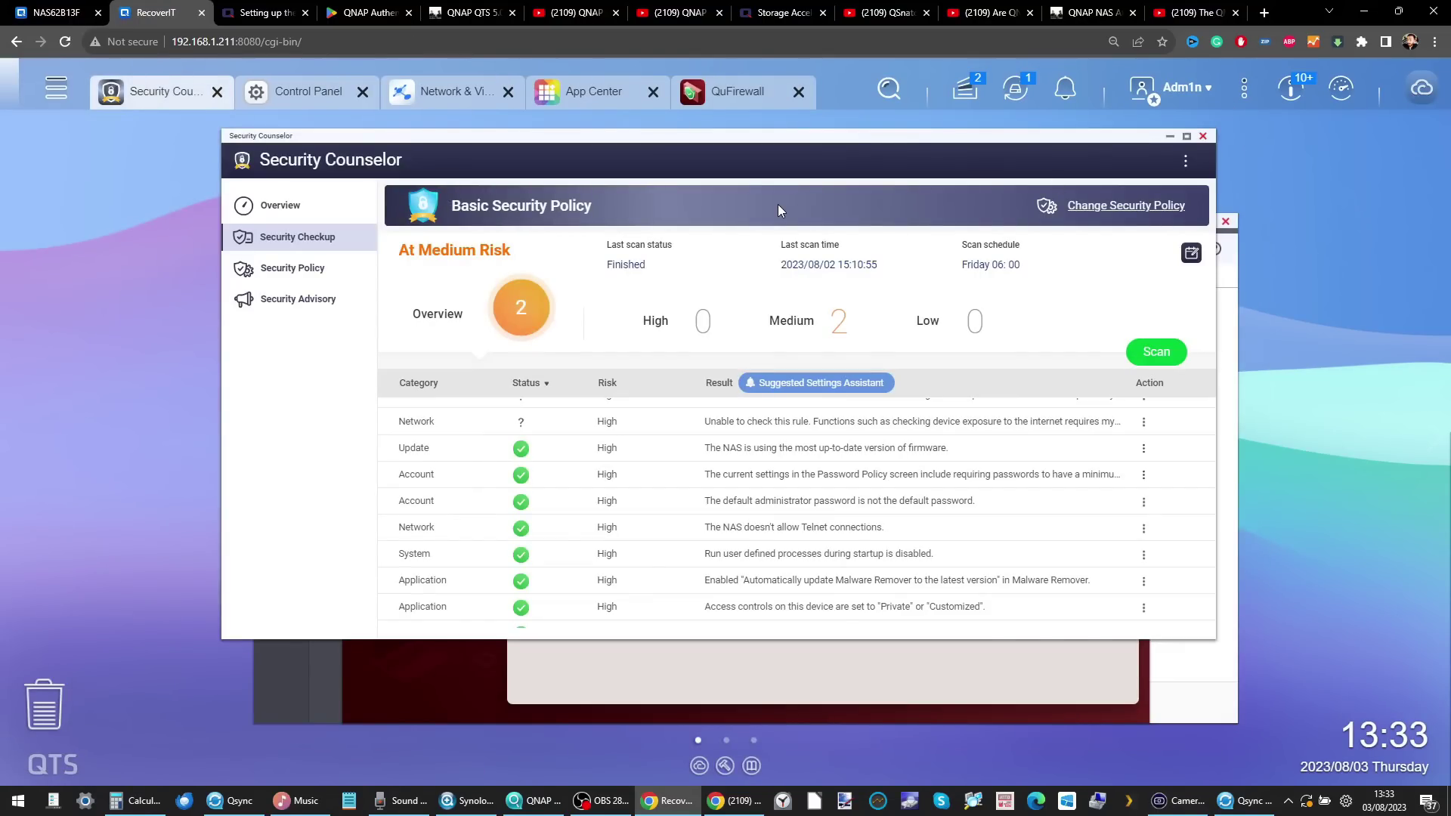
click(1204, 137)
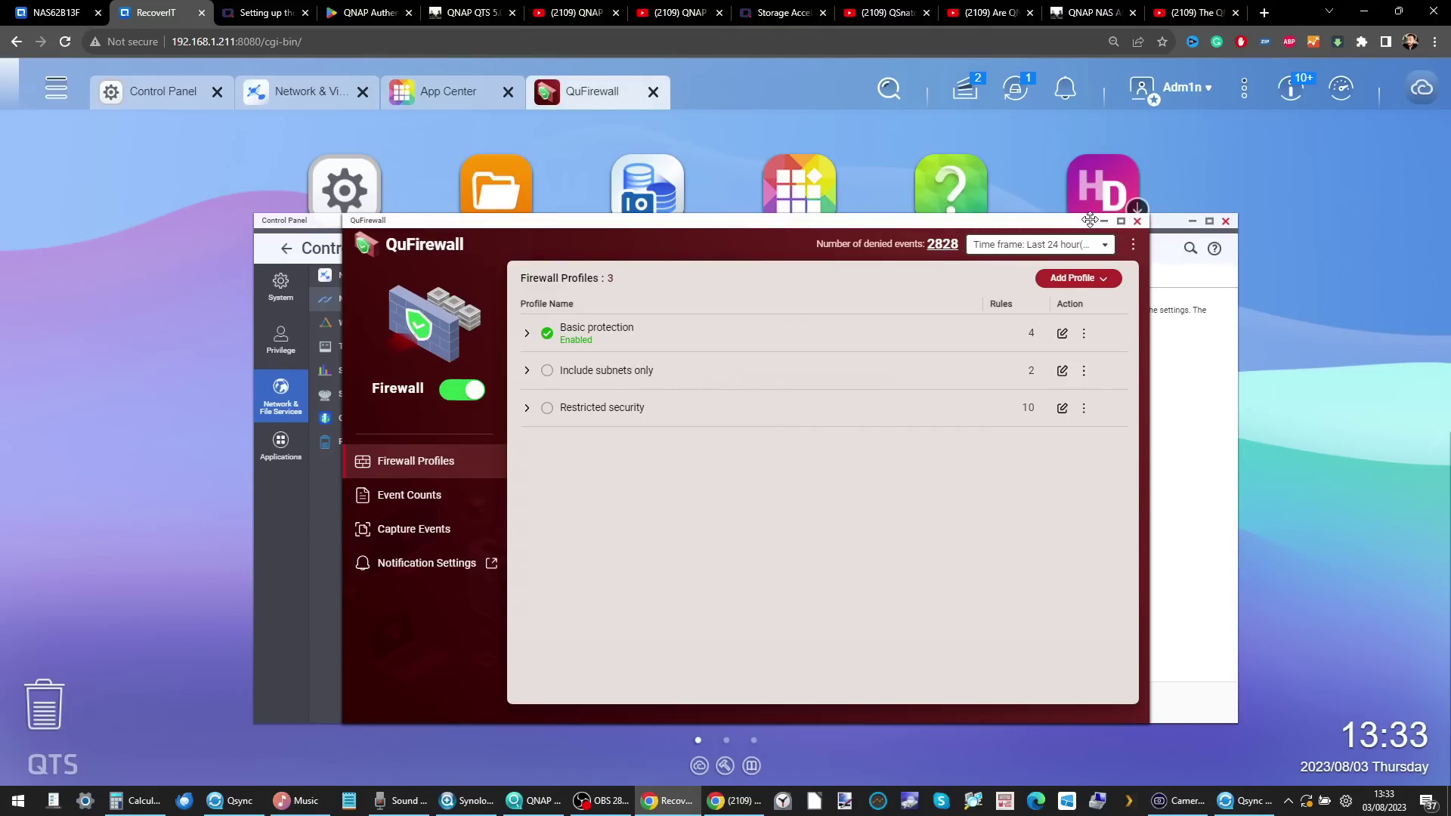
drag(1090, 220, 877, 167)
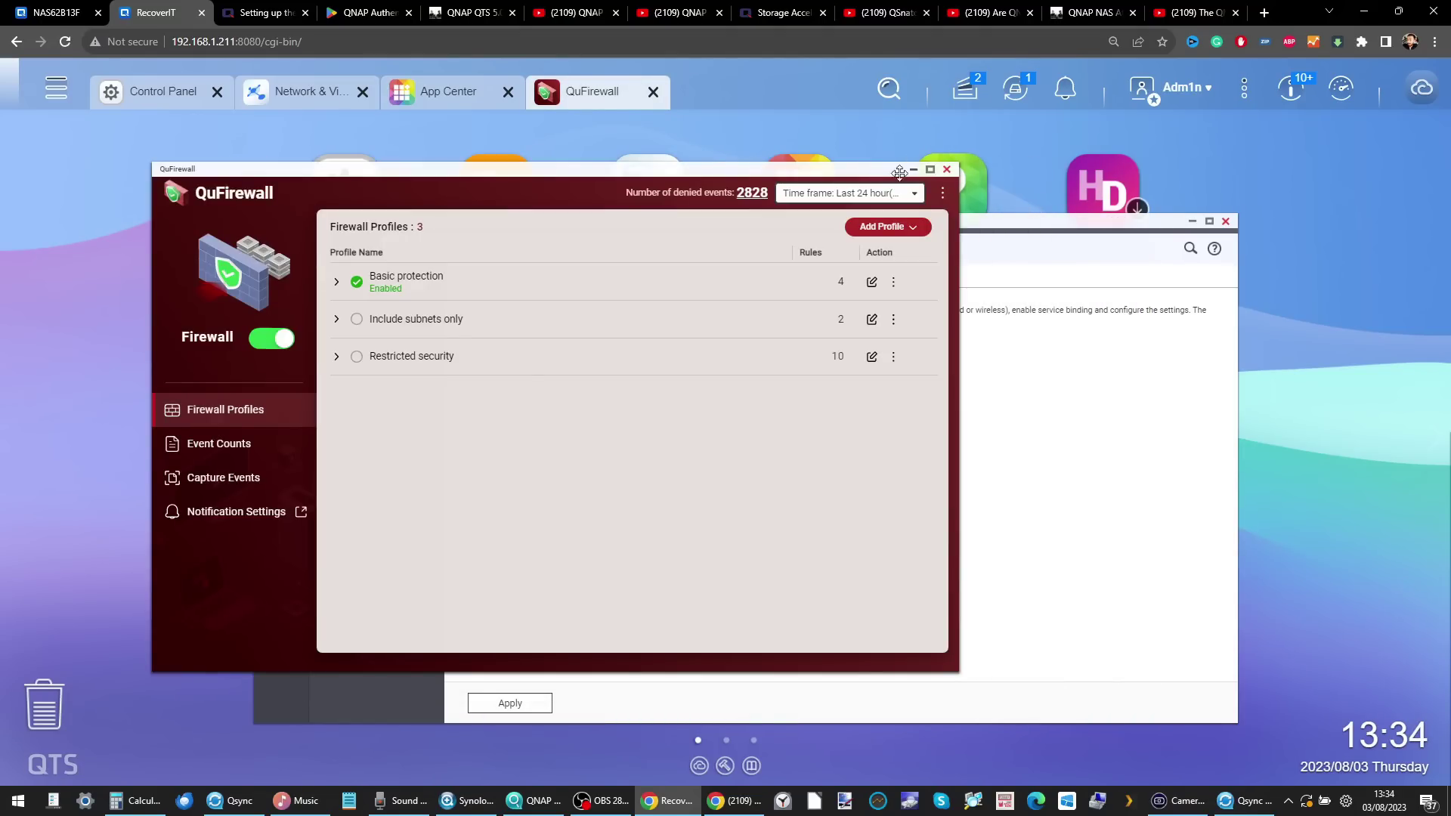
click(947, 169)
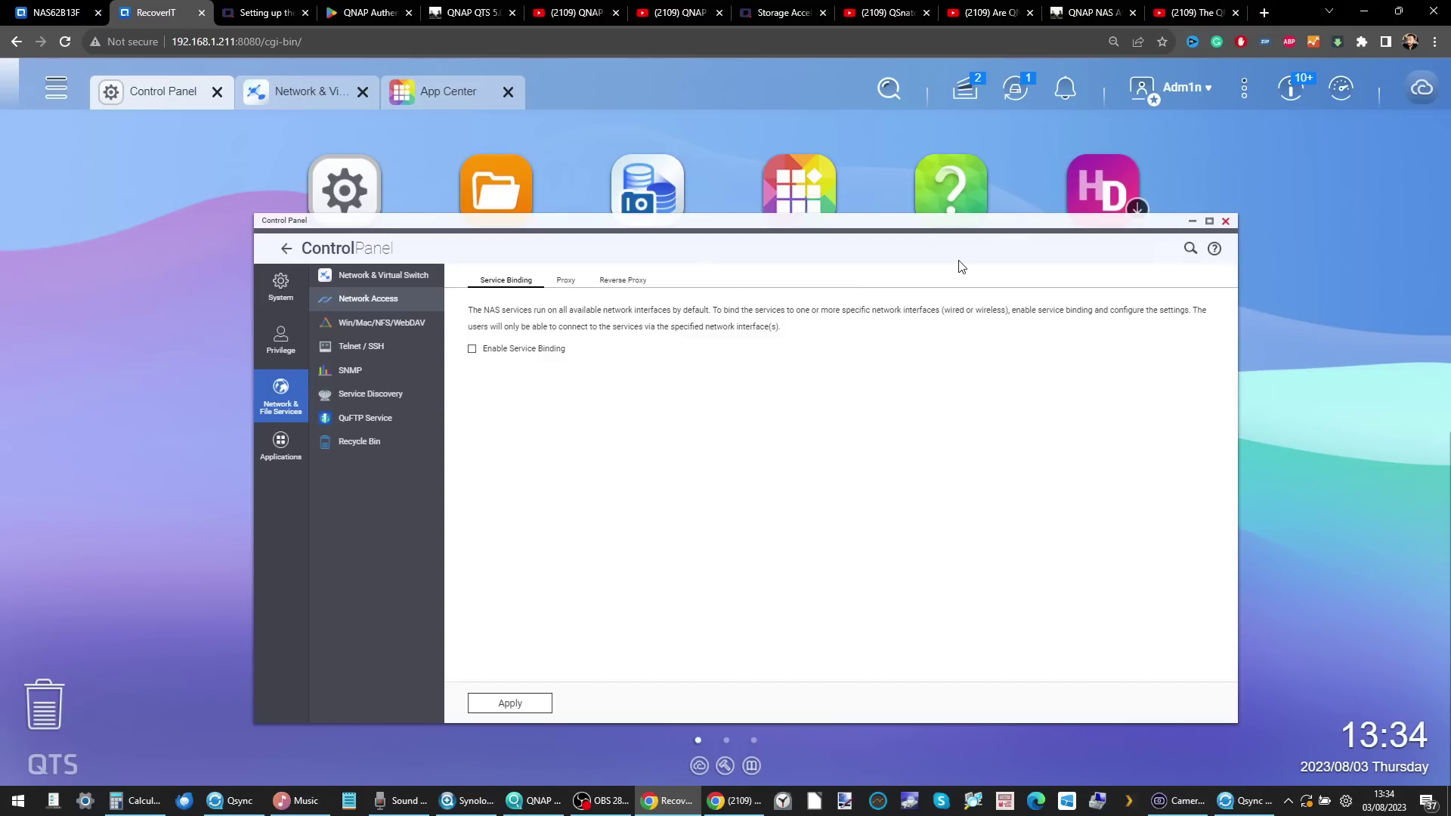
click(1226, 223)
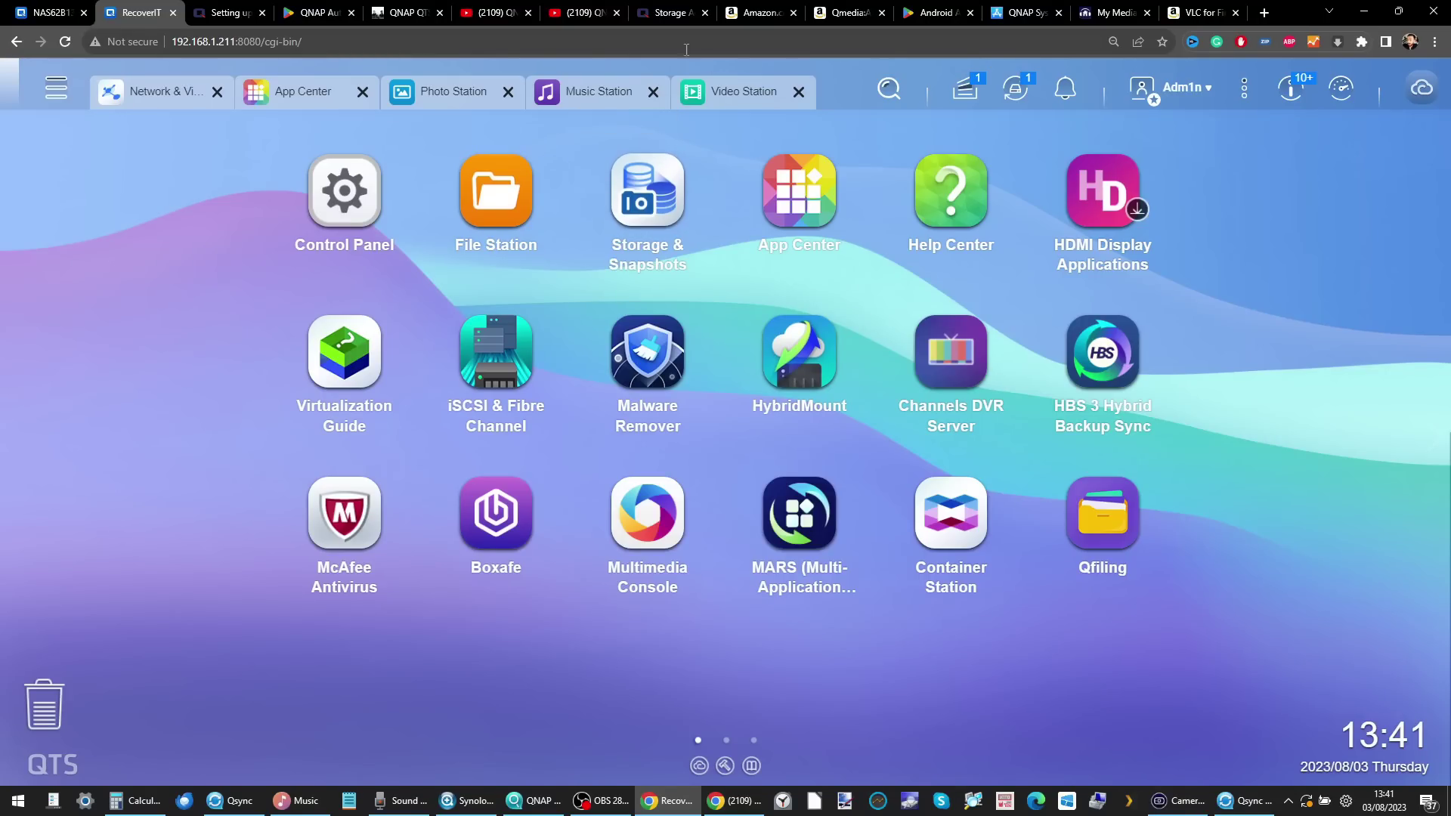
- Bring up the open Photo Station, Music Station, Video Station and App Center windows on the RecoverIT NAS
click(469, 96)
click(584, 90)
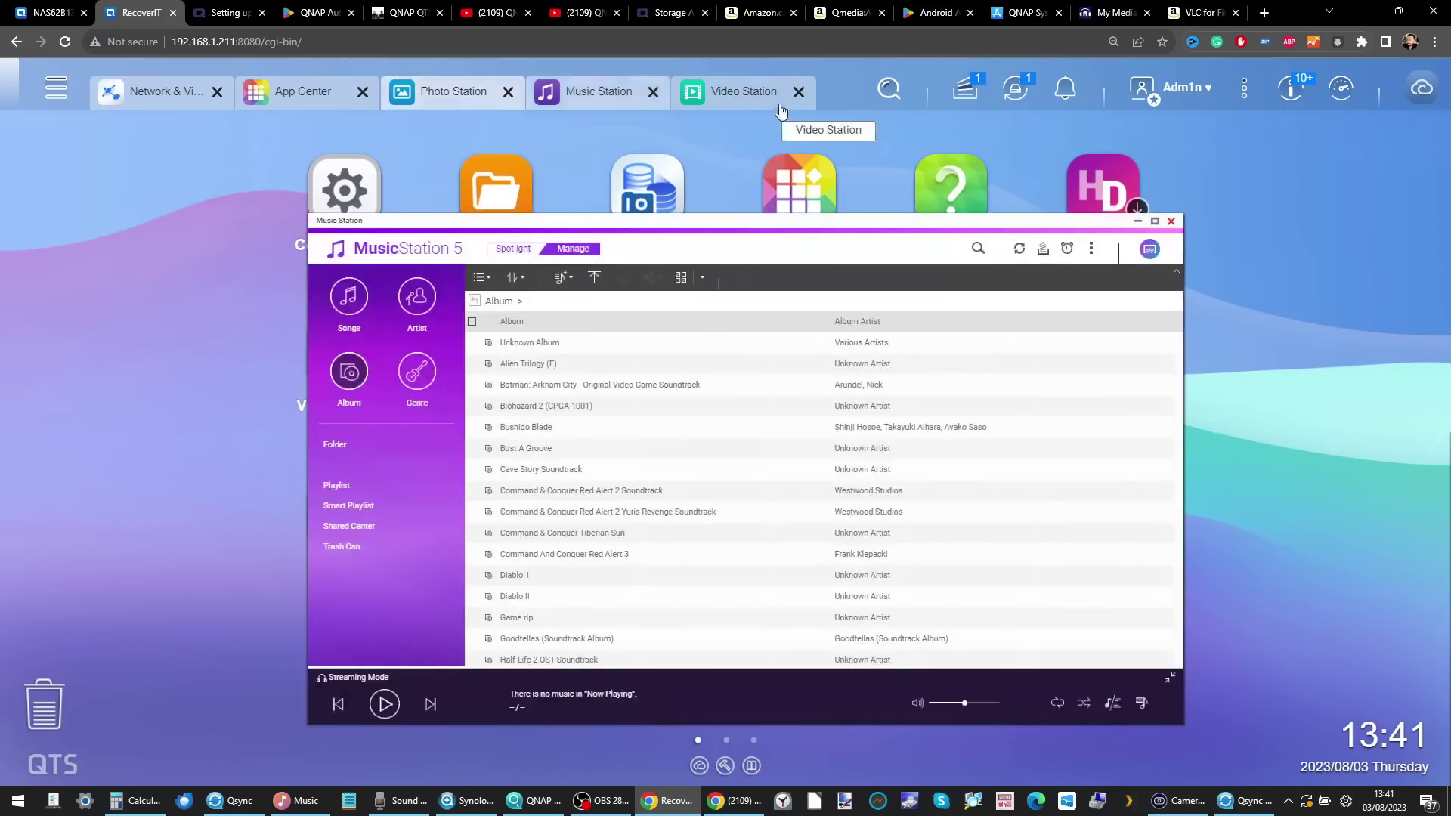
click(739, 91)
click(280, 92)
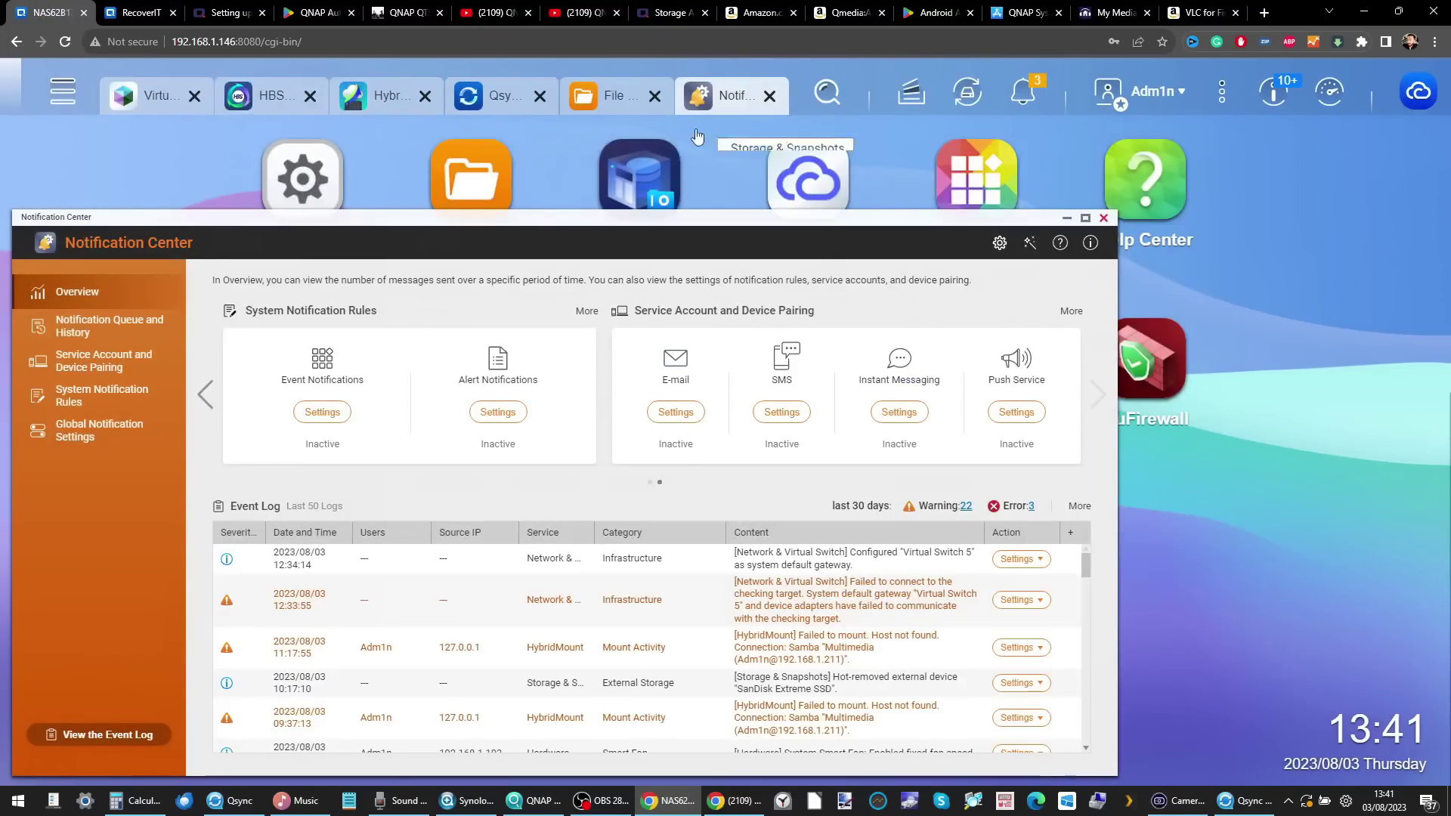
- Launch QuMagie from the NAS62B13F desktop and return to the RecoverIT desktop
click(63, 91)
click(860, 195)
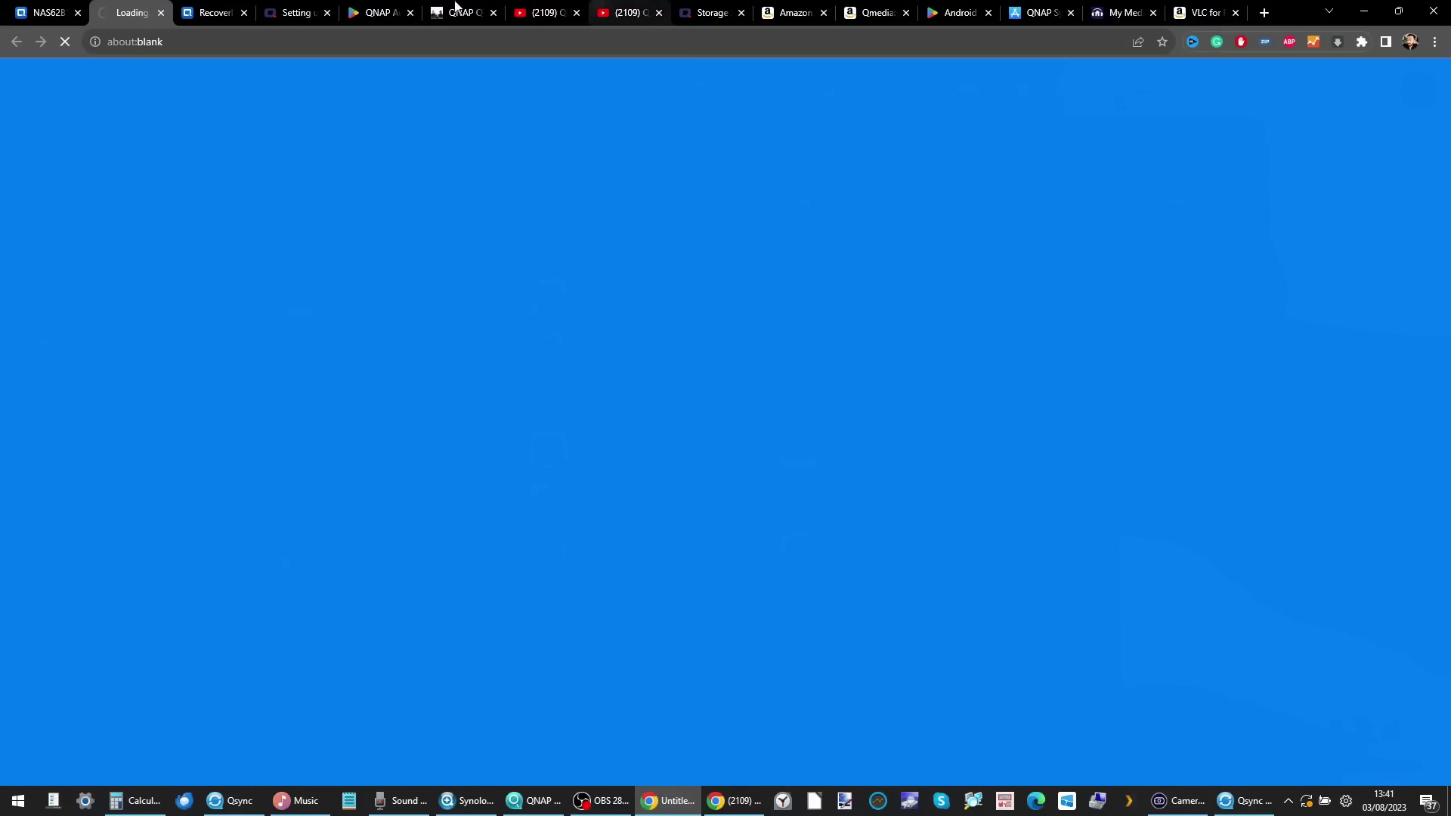
click(227, 12)
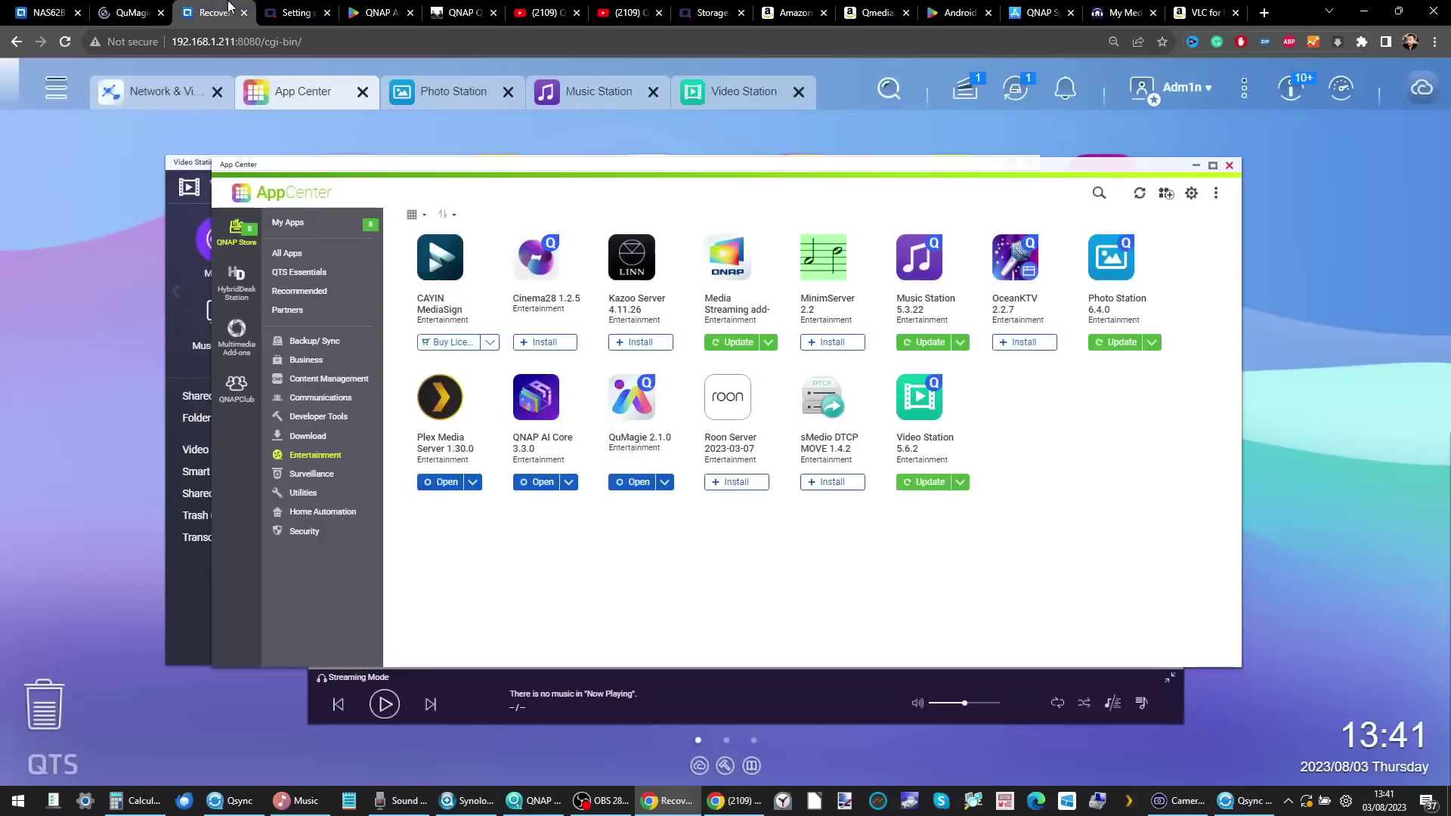
- Arrange the Photo Station, Music Station and Video Station windows on RecoverIT so that all three can be seen
click(469, 93)
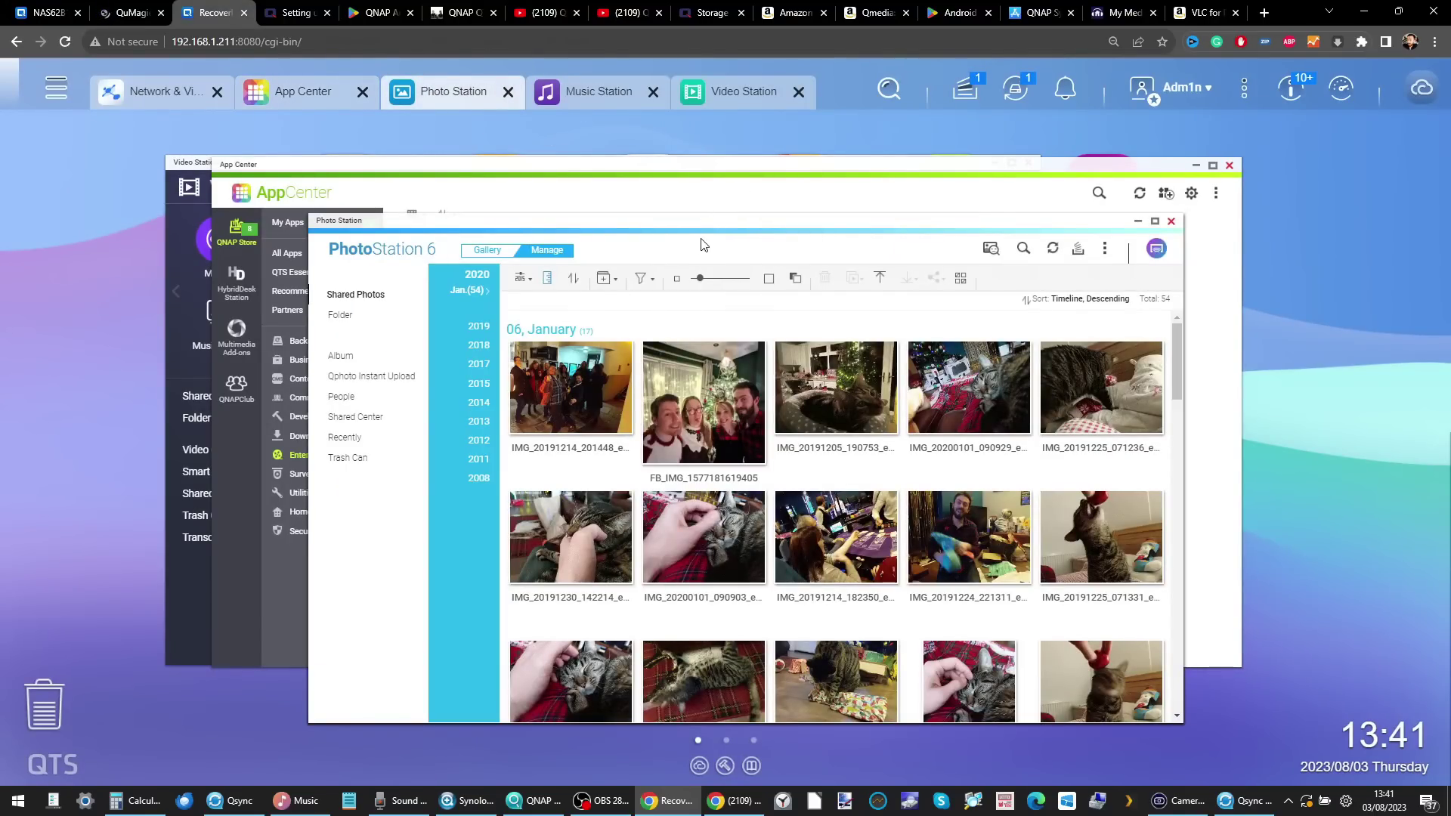
drag(710, 222, 451, 247)
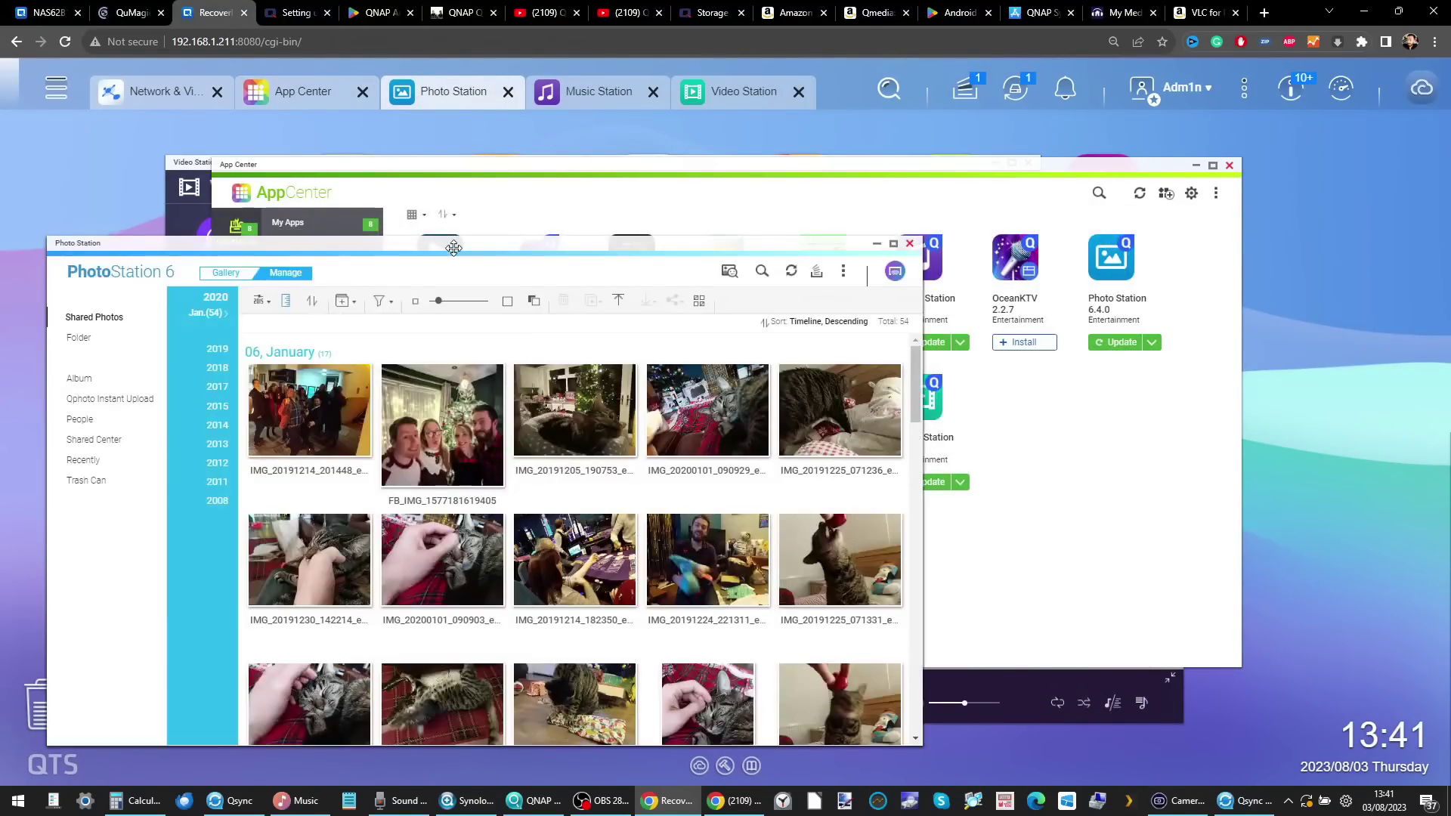
click(576, 99)
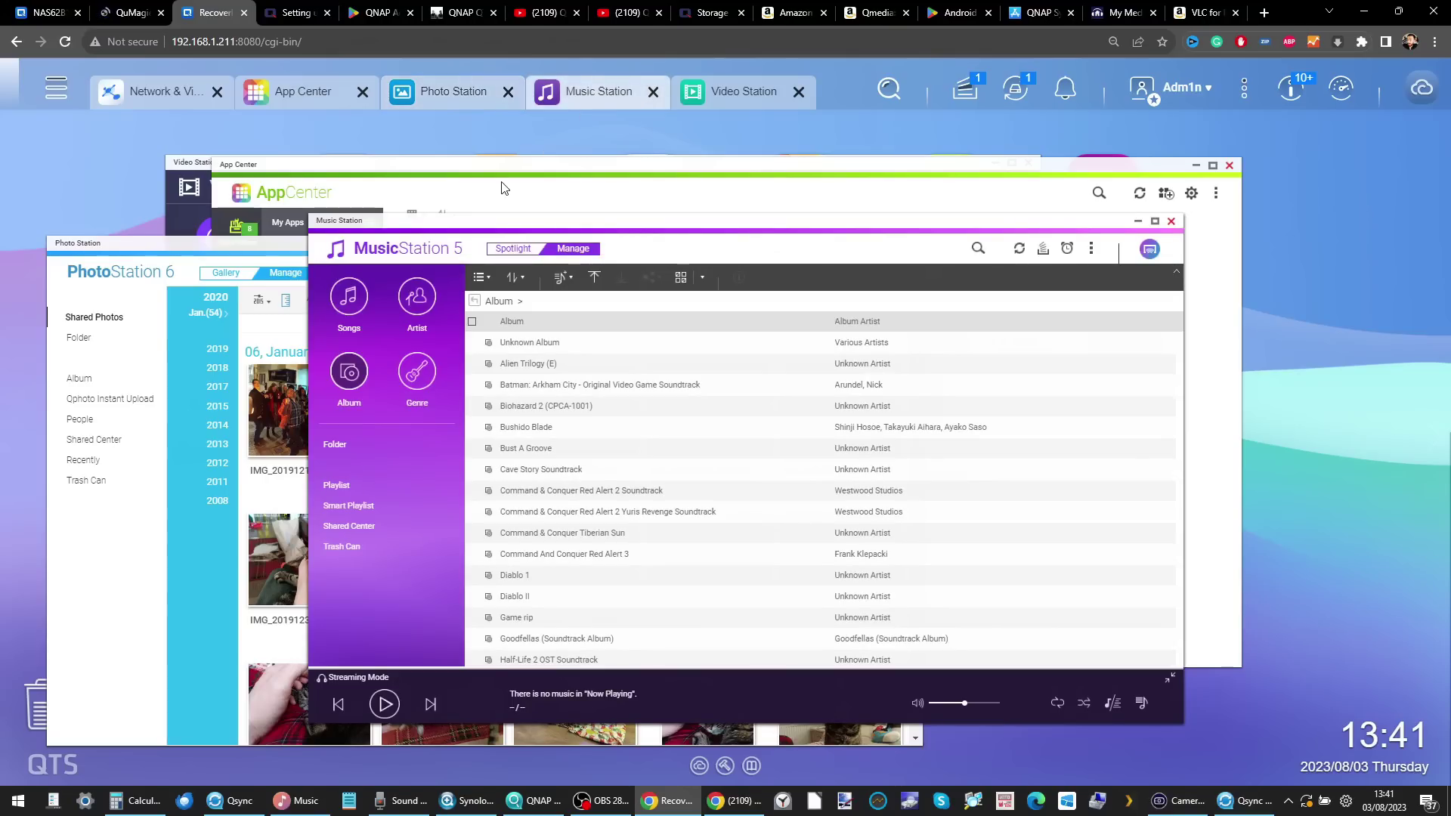
click(731, 98)
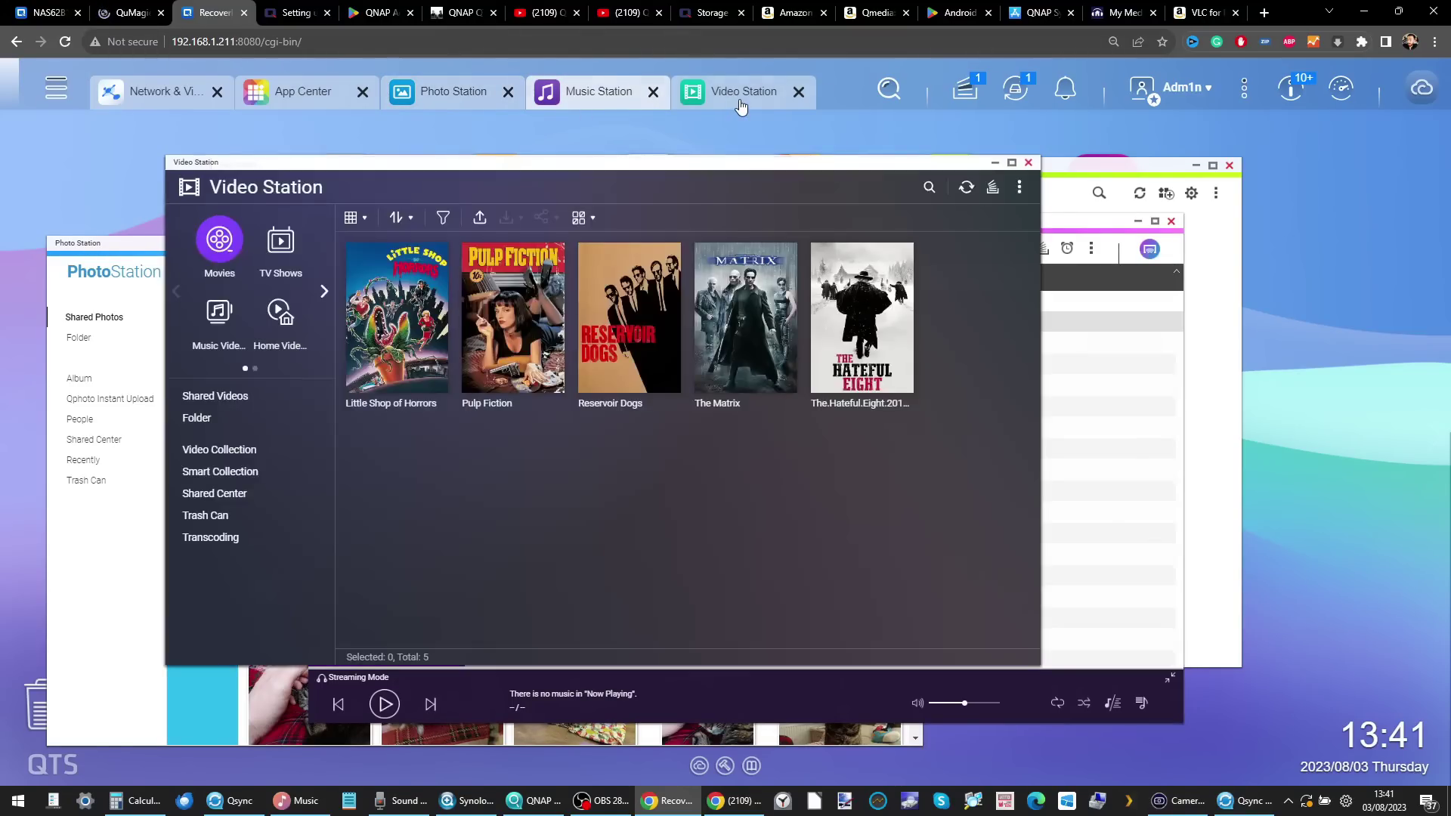
drag(650, 162, 937, 144)
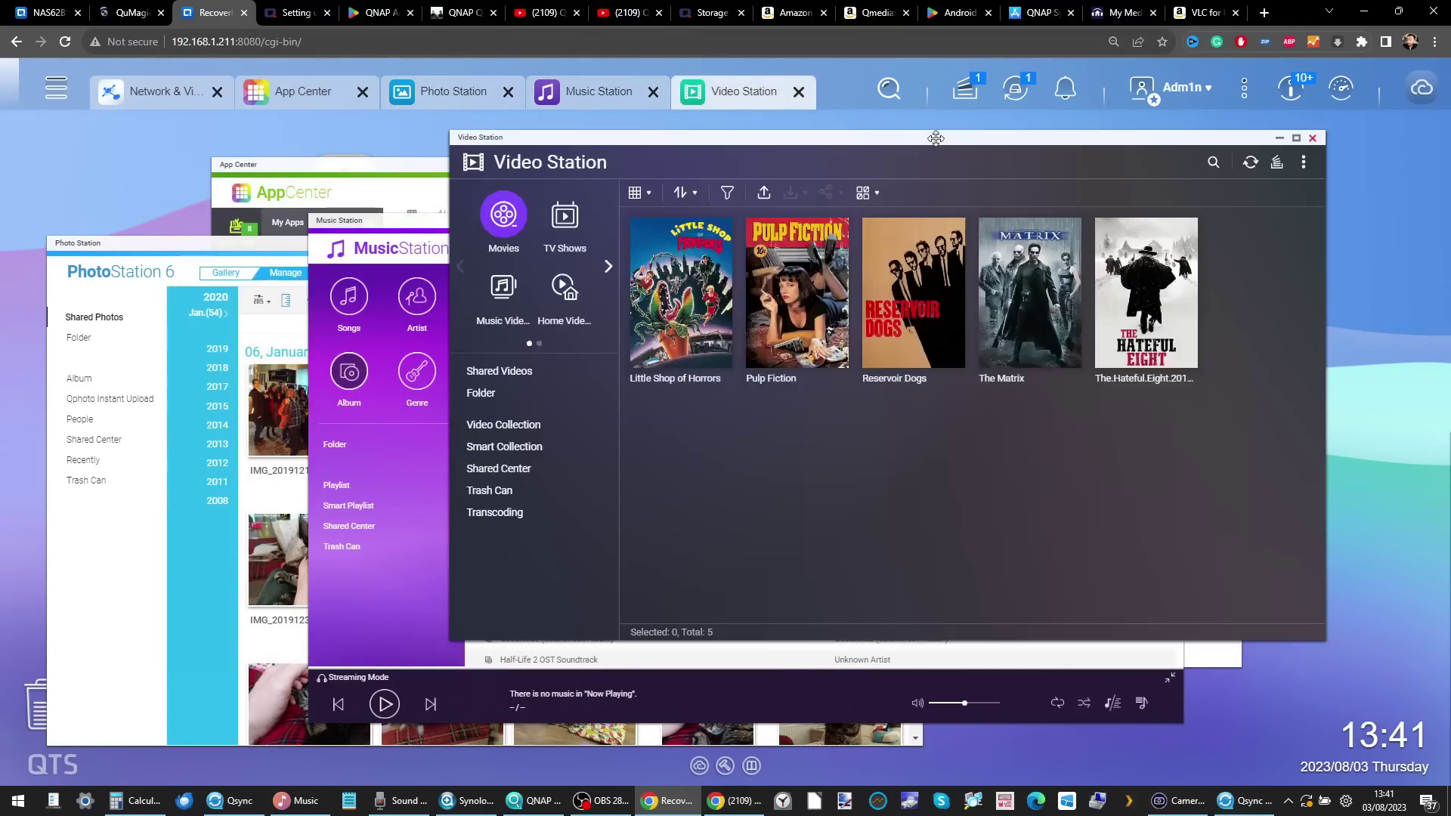
- Dismiss the QuMagie introduction to view its photo library, and reposition the Video Station window lower on the RecoverIT desktop
click(128, 12)
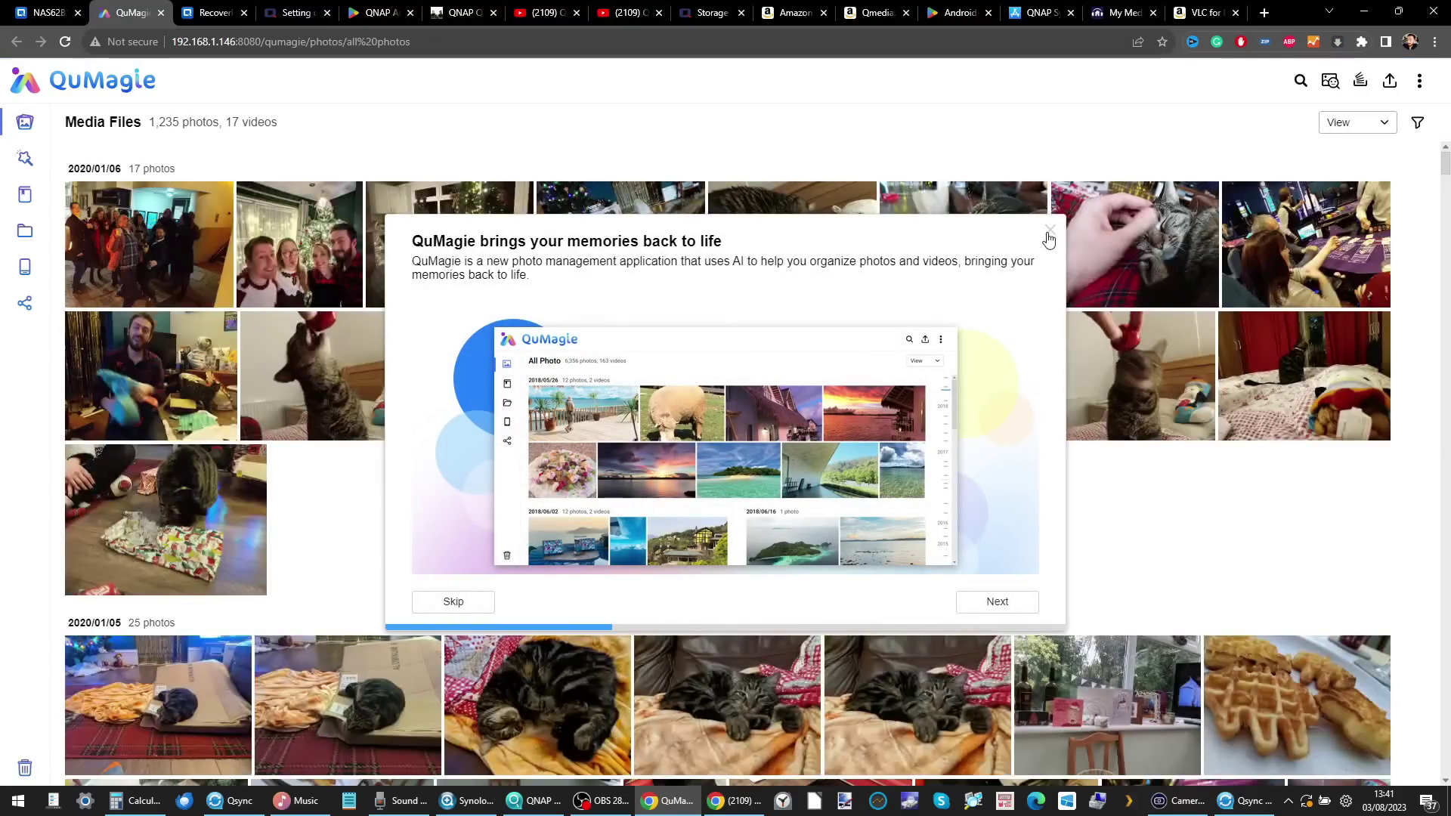
click(1050, 230)
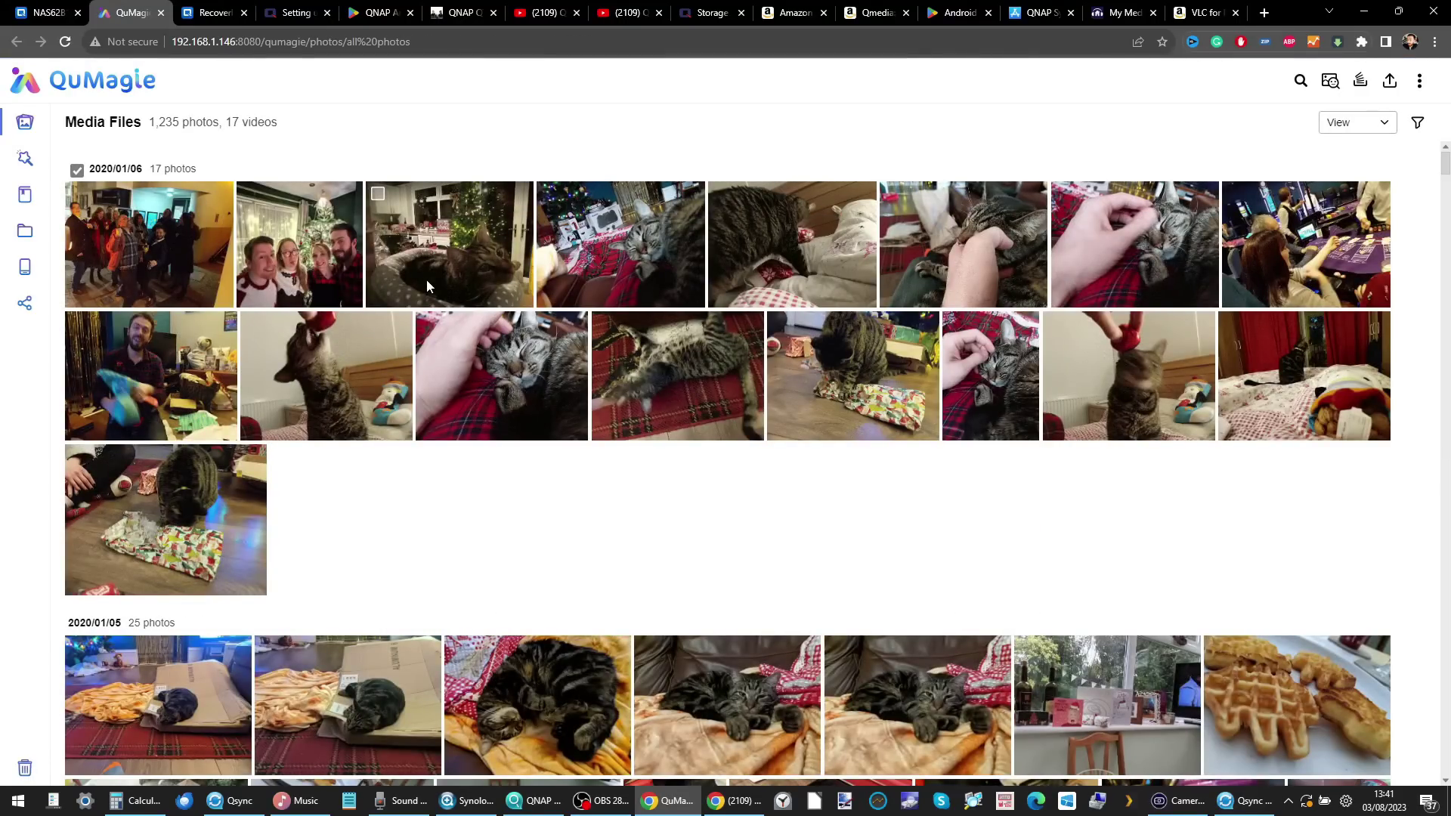
click(202, 7)
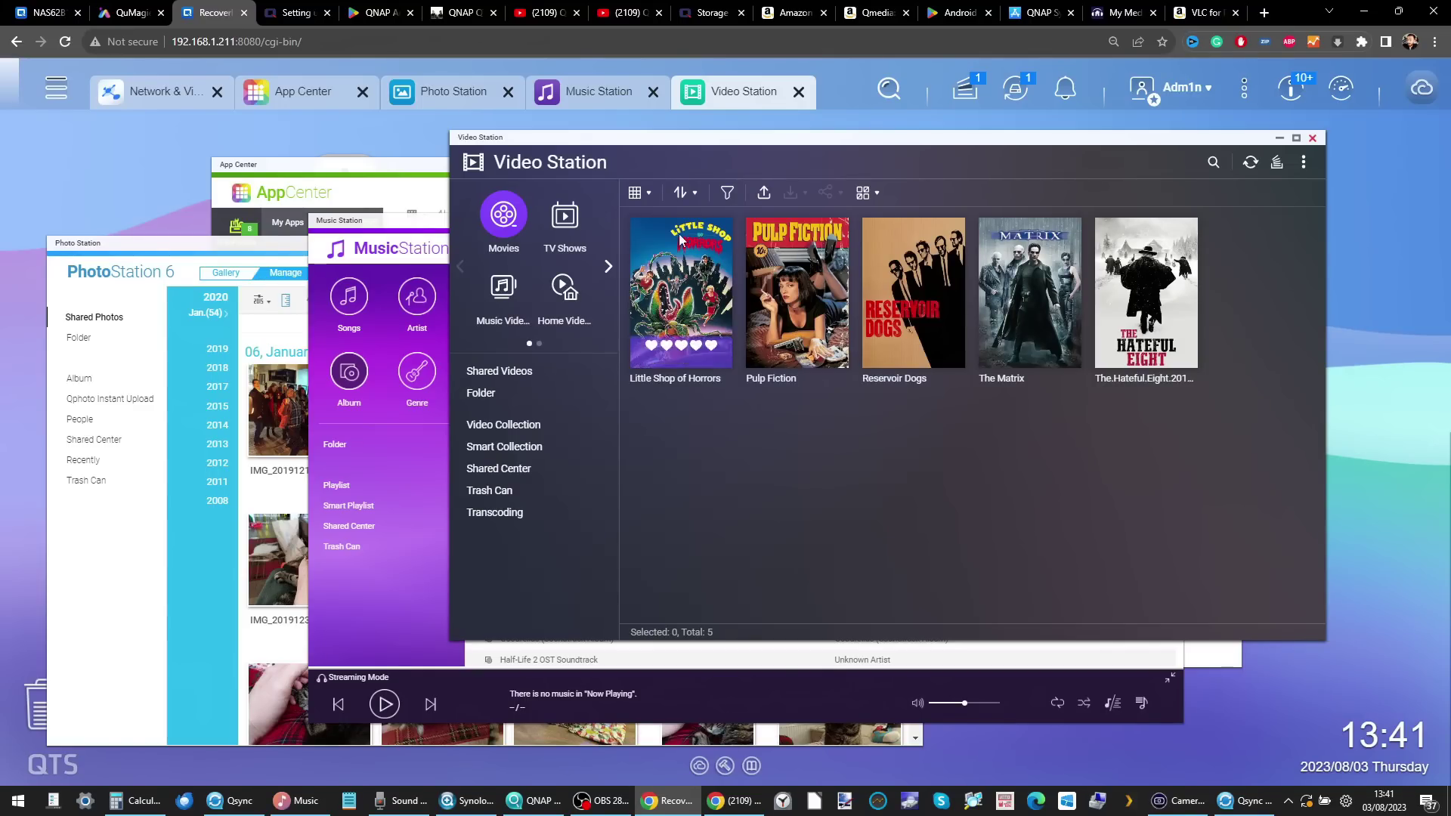
drag(746, 135, 757, 197)
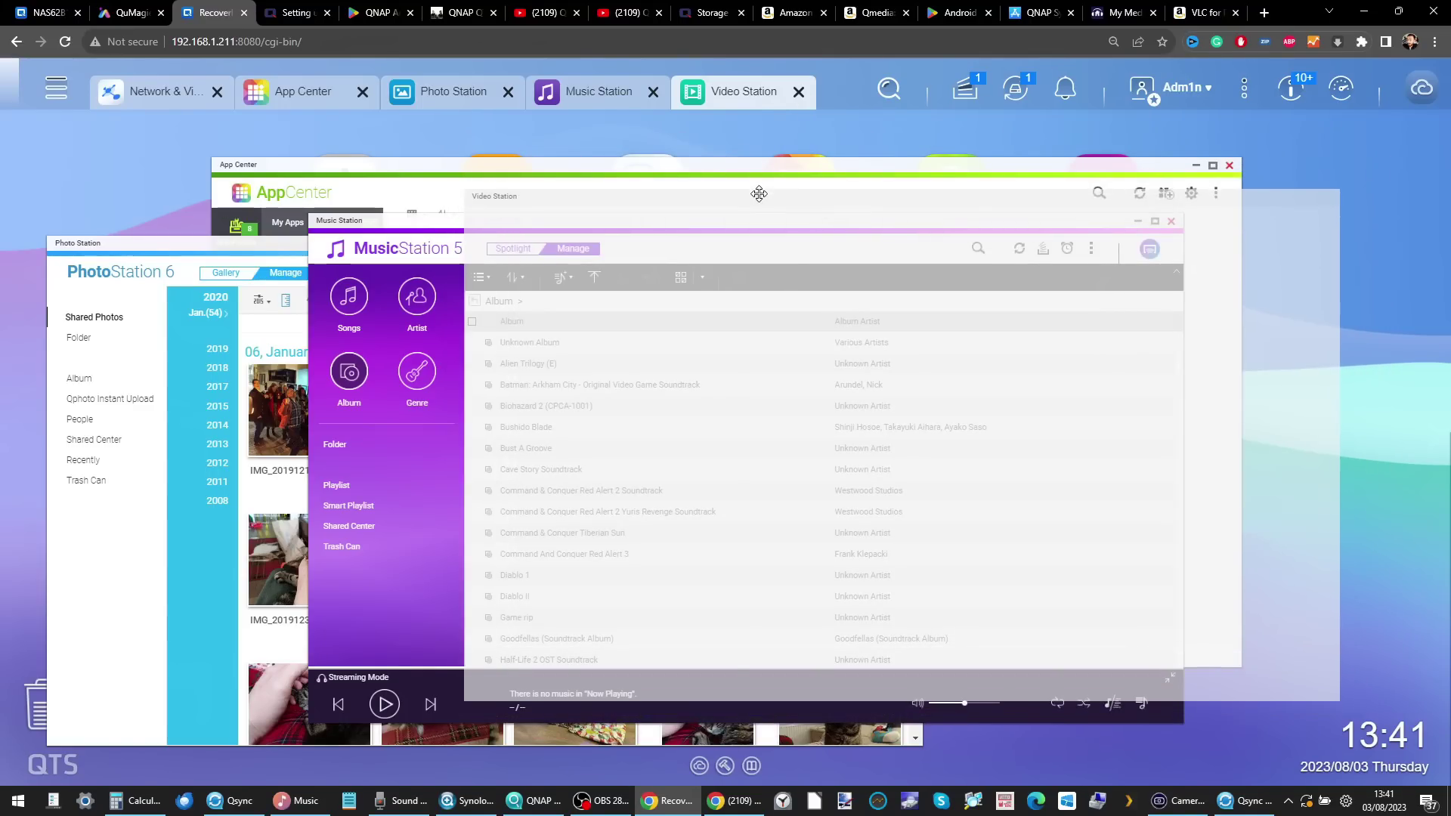
mouse_move(674, 448)
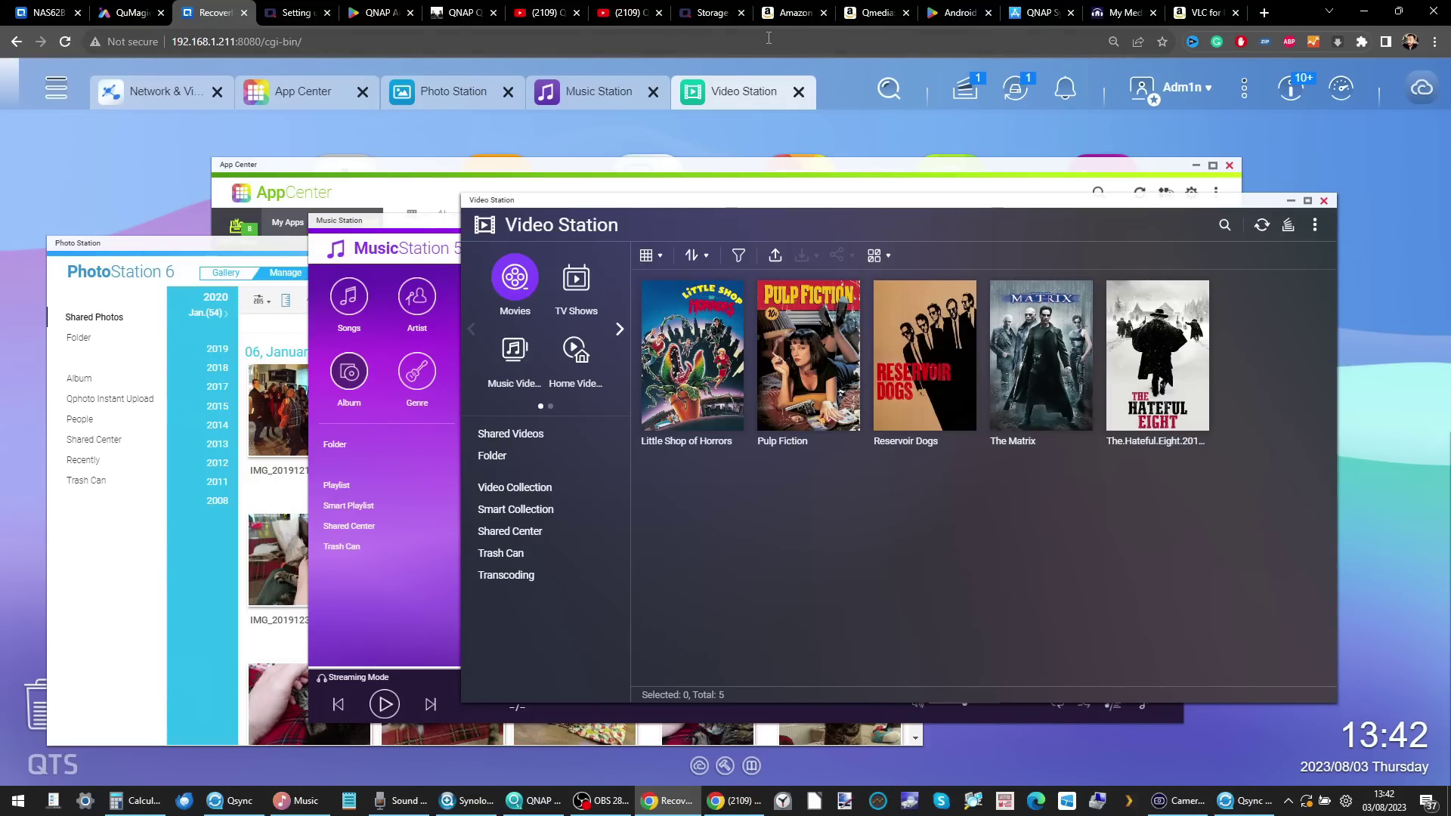
- View the Amazon Fire TV app results for QNAP and read the Qmedia app page down to its customer reviews
click(794, 13)
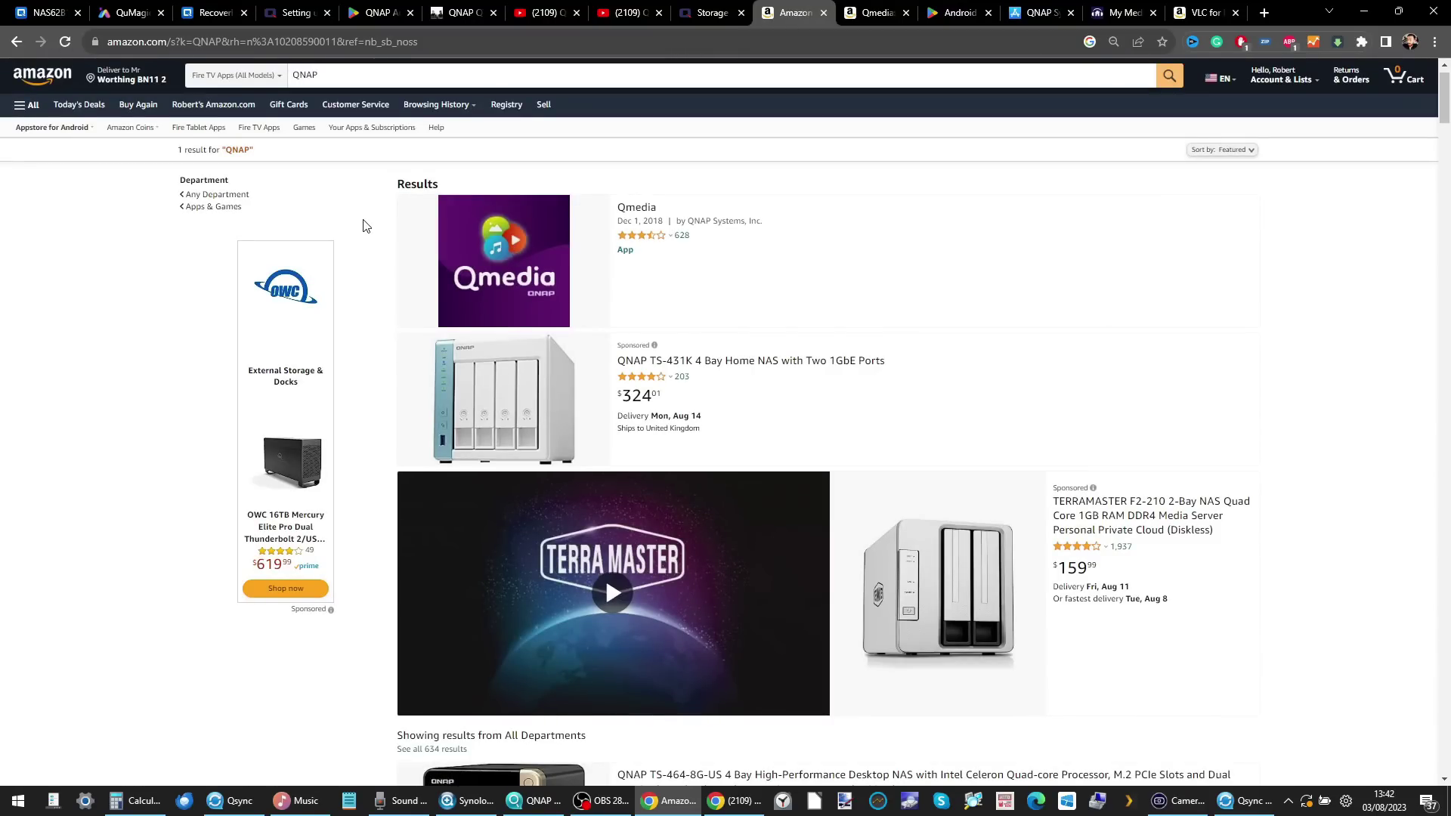
mouse_move(658, 238)
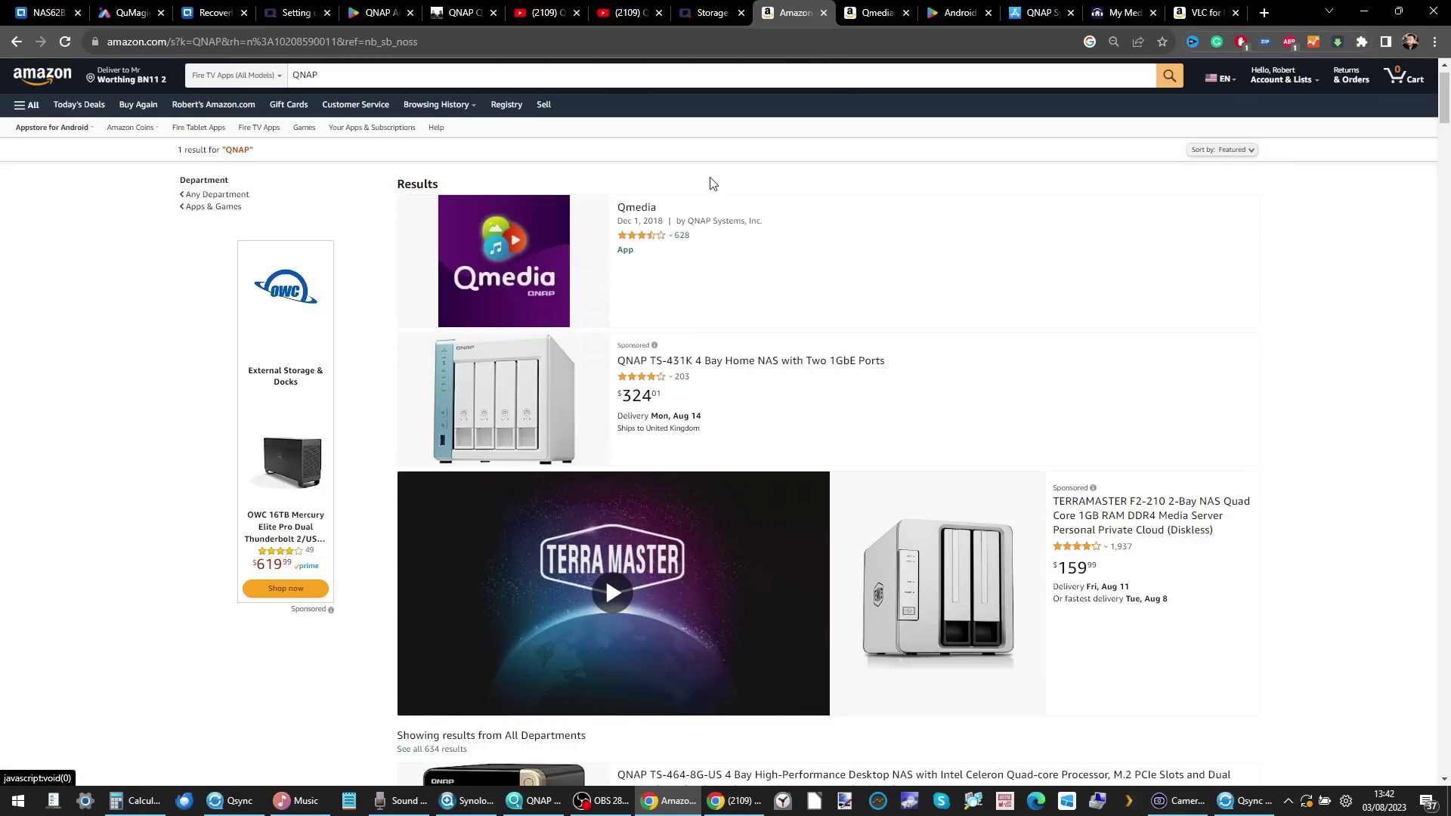
click(877, 13)
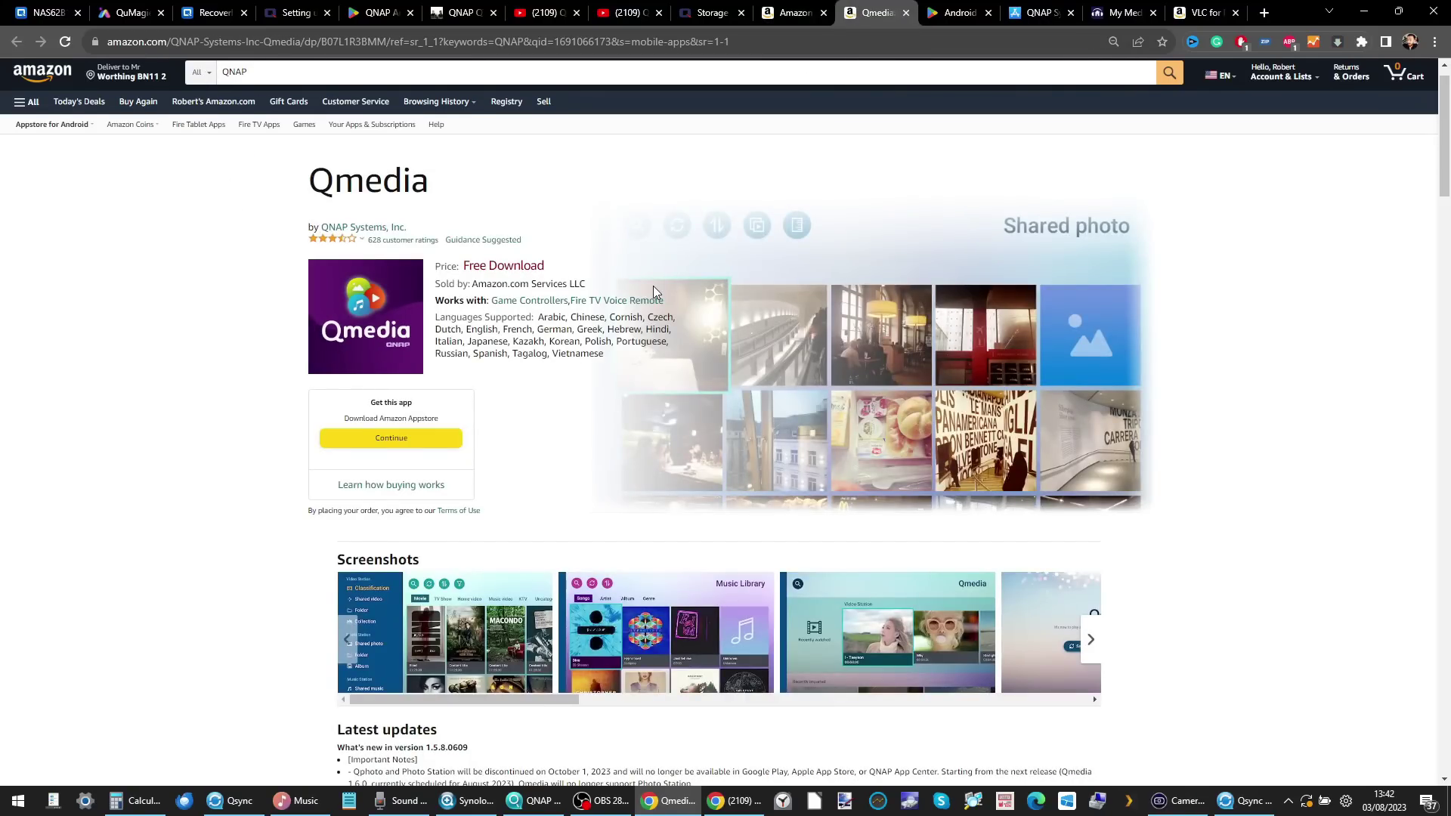
scroll(655, 291, down, 20)
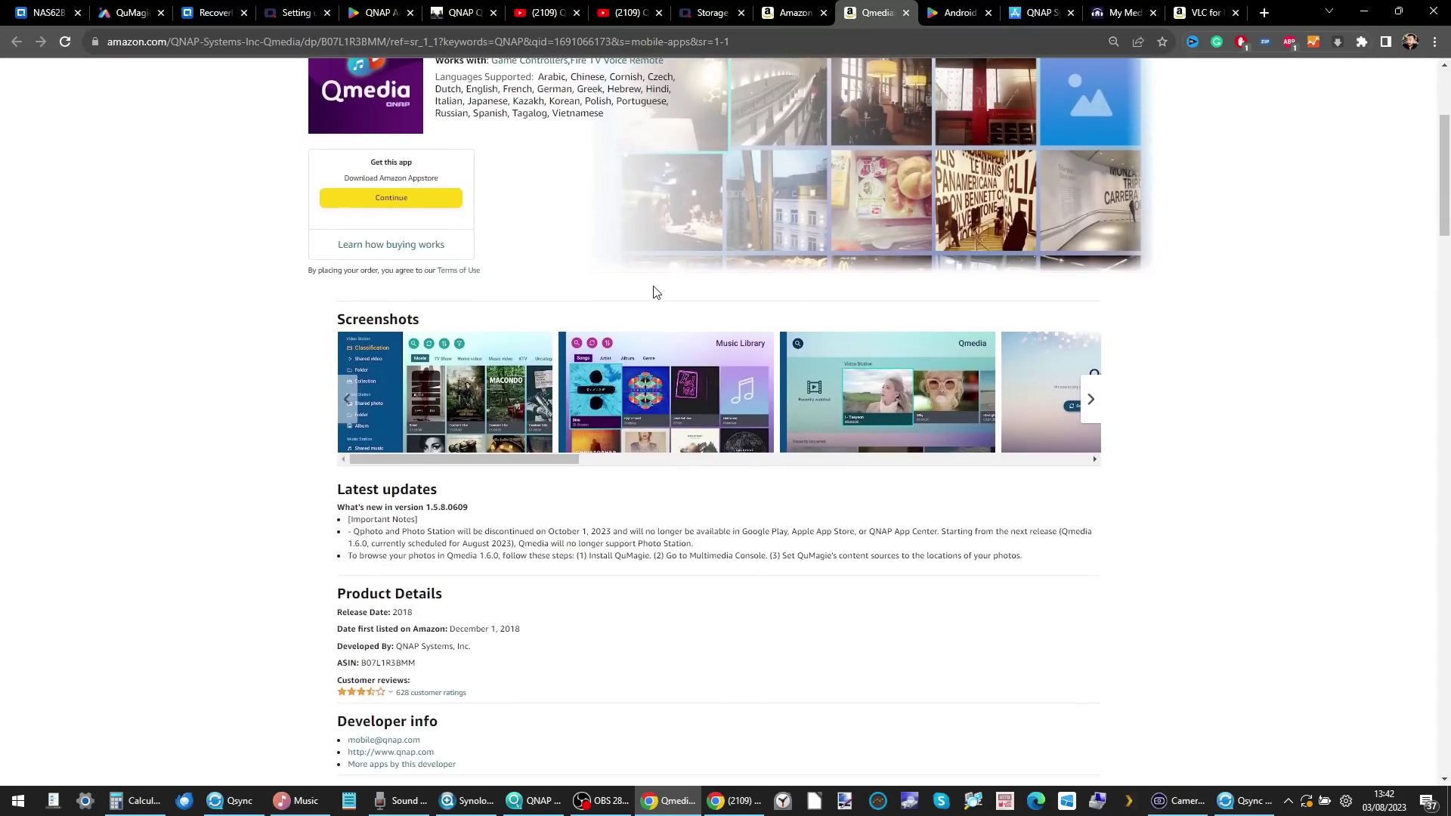
scroll(655, 292, up, 4)
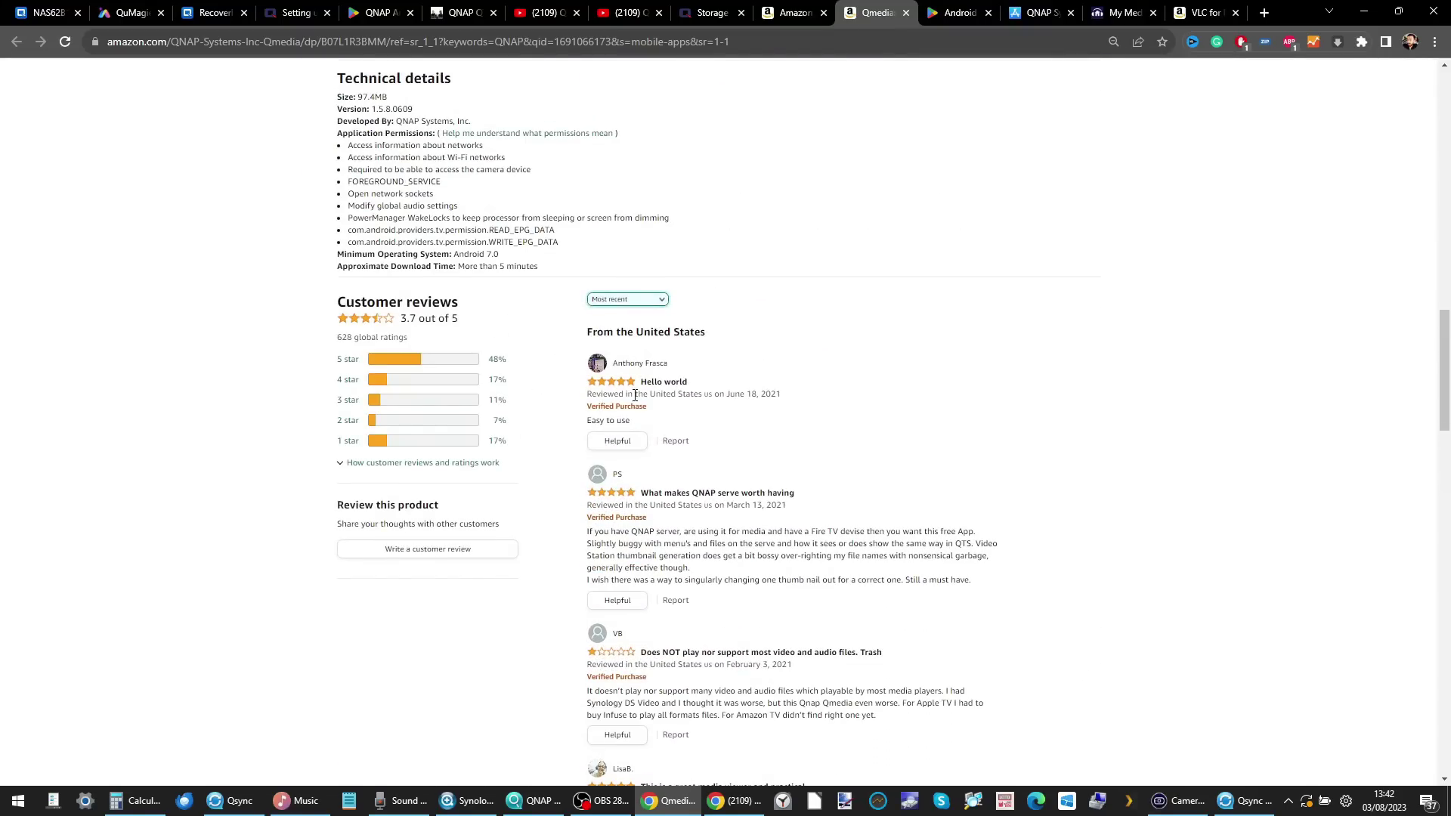
- Examine the dates of the most recent Qmedia reviews, plus the app's technical details and latest update notes
ctrl+scroll(634, 408, up, 7)
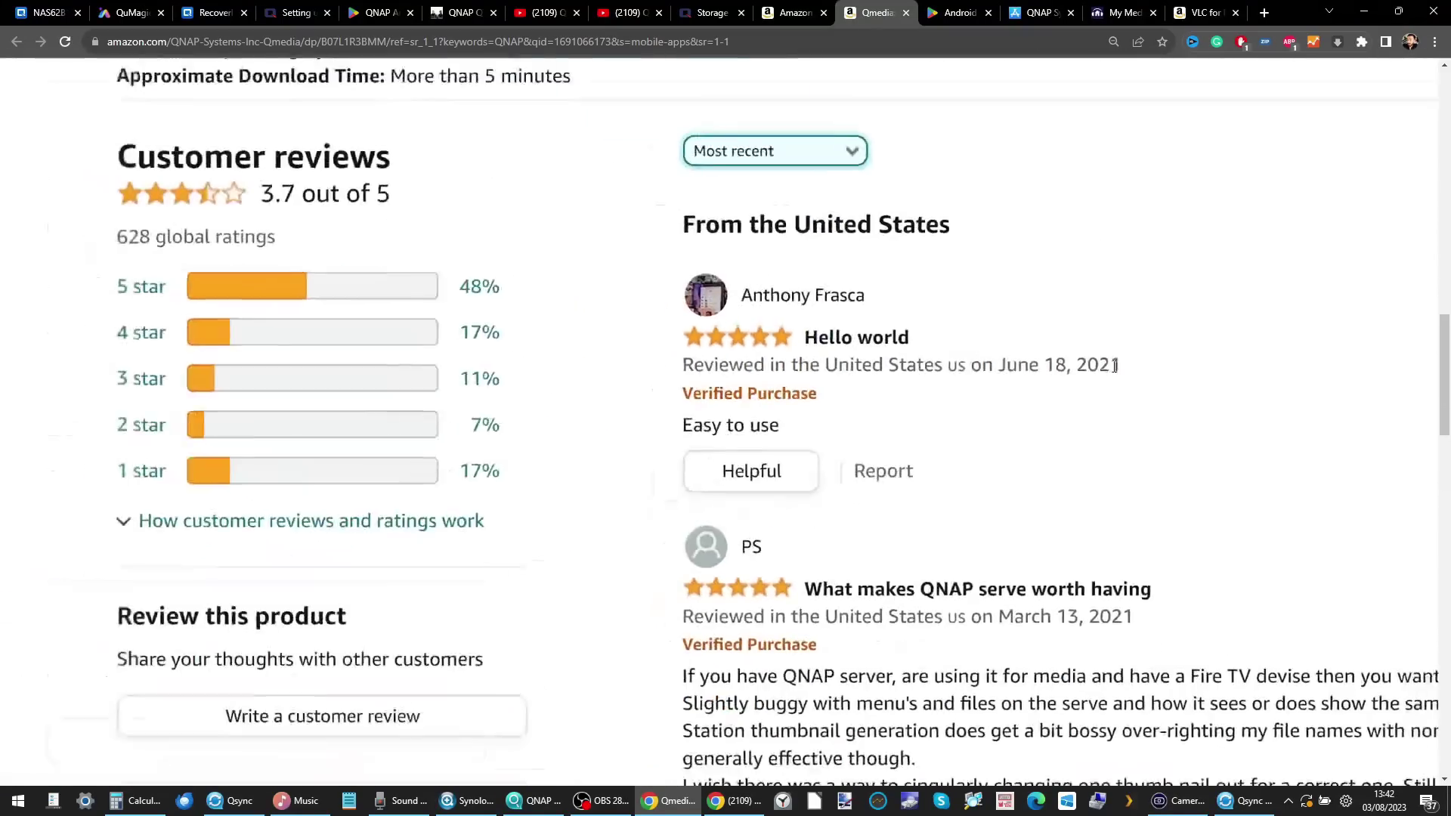
ctrl+scroll(1115, 366, down, 8)
scroll(1114, 367, up, 1)
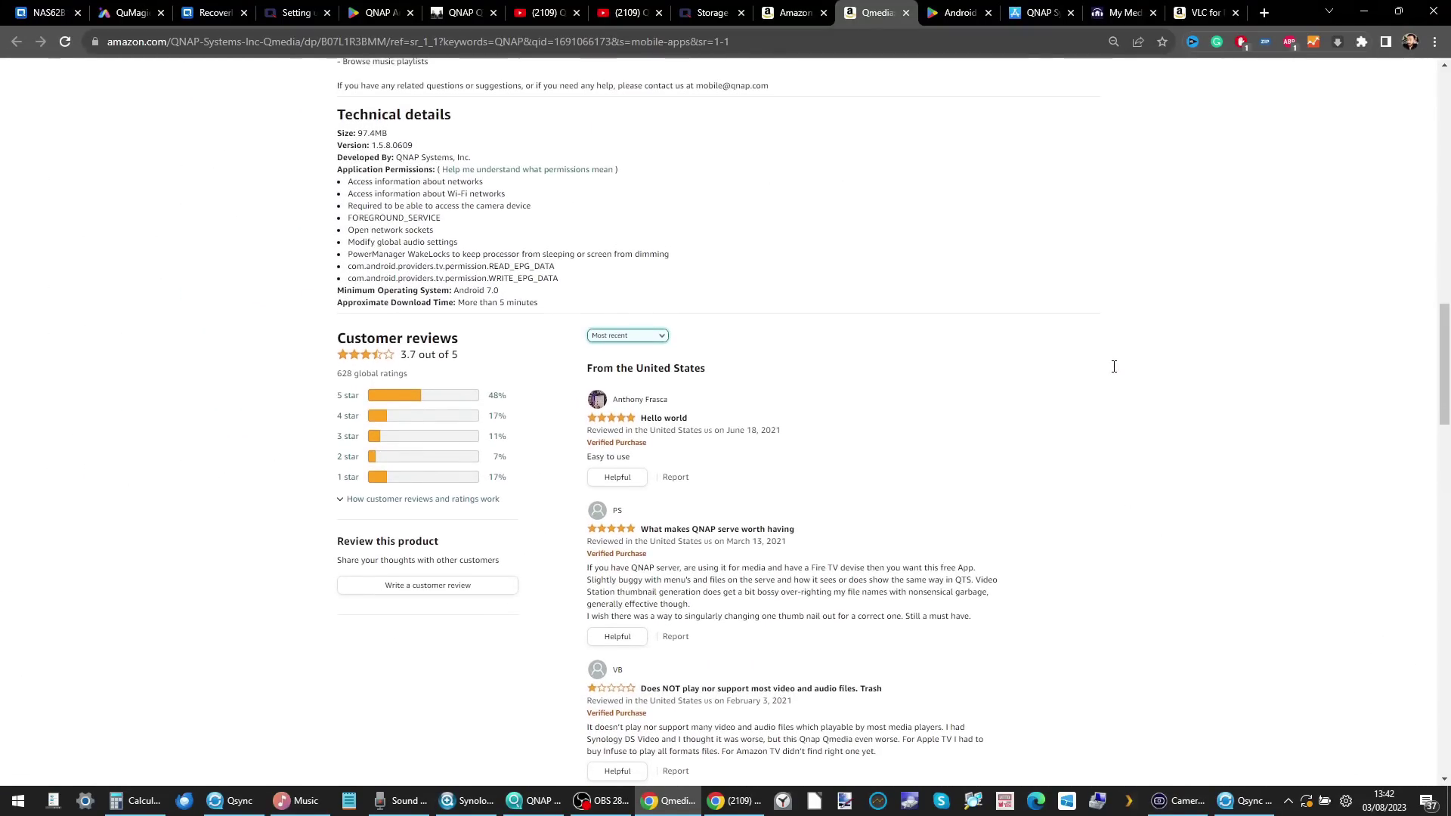
scroll(1115, 369, down, 1)
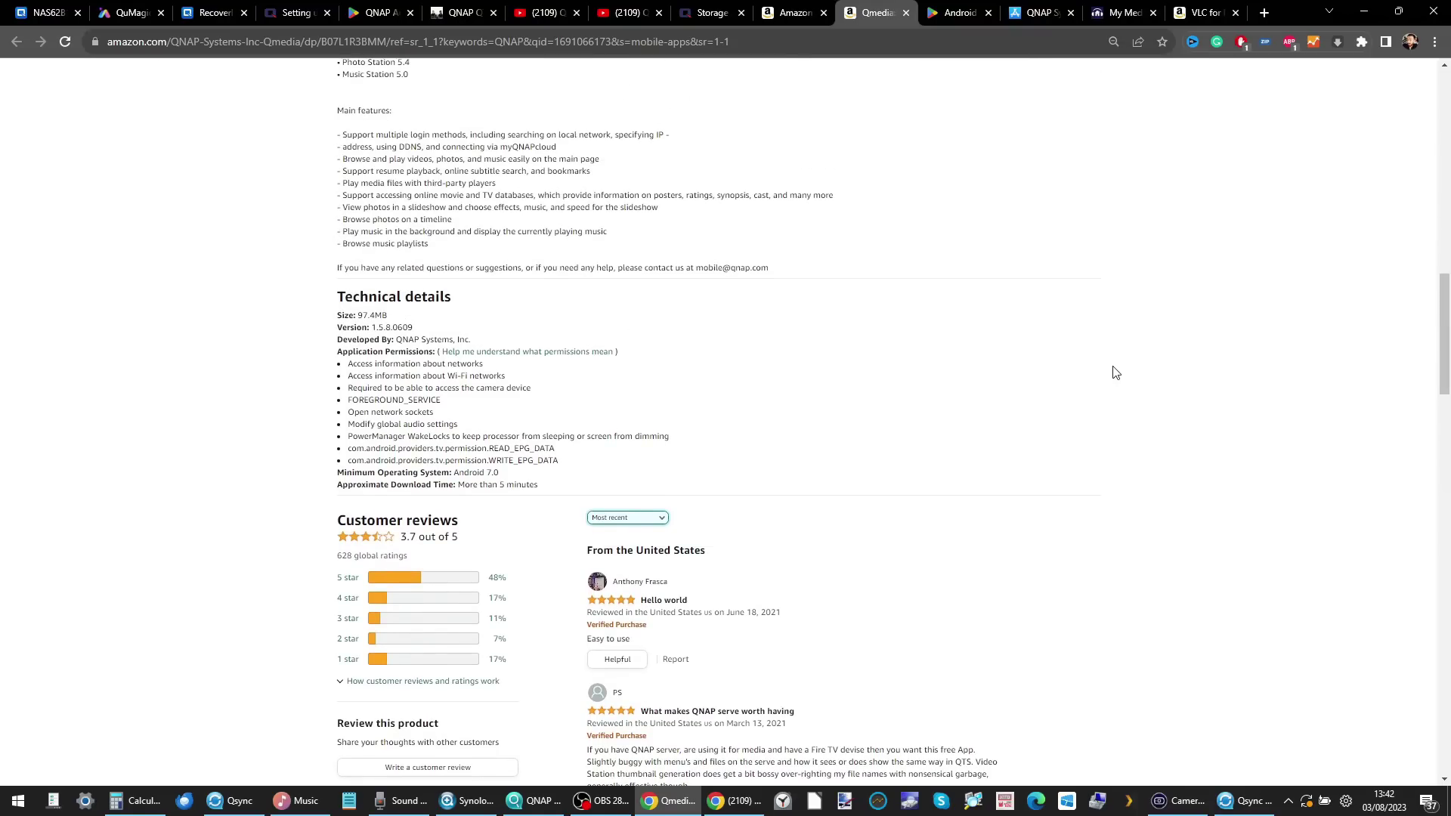
scroll(1116, 373, up, 1)
scroll(1115, 373, down, 2)
scroll(1116, 373, up, 1)
scroll(1116, 373, up, 10)
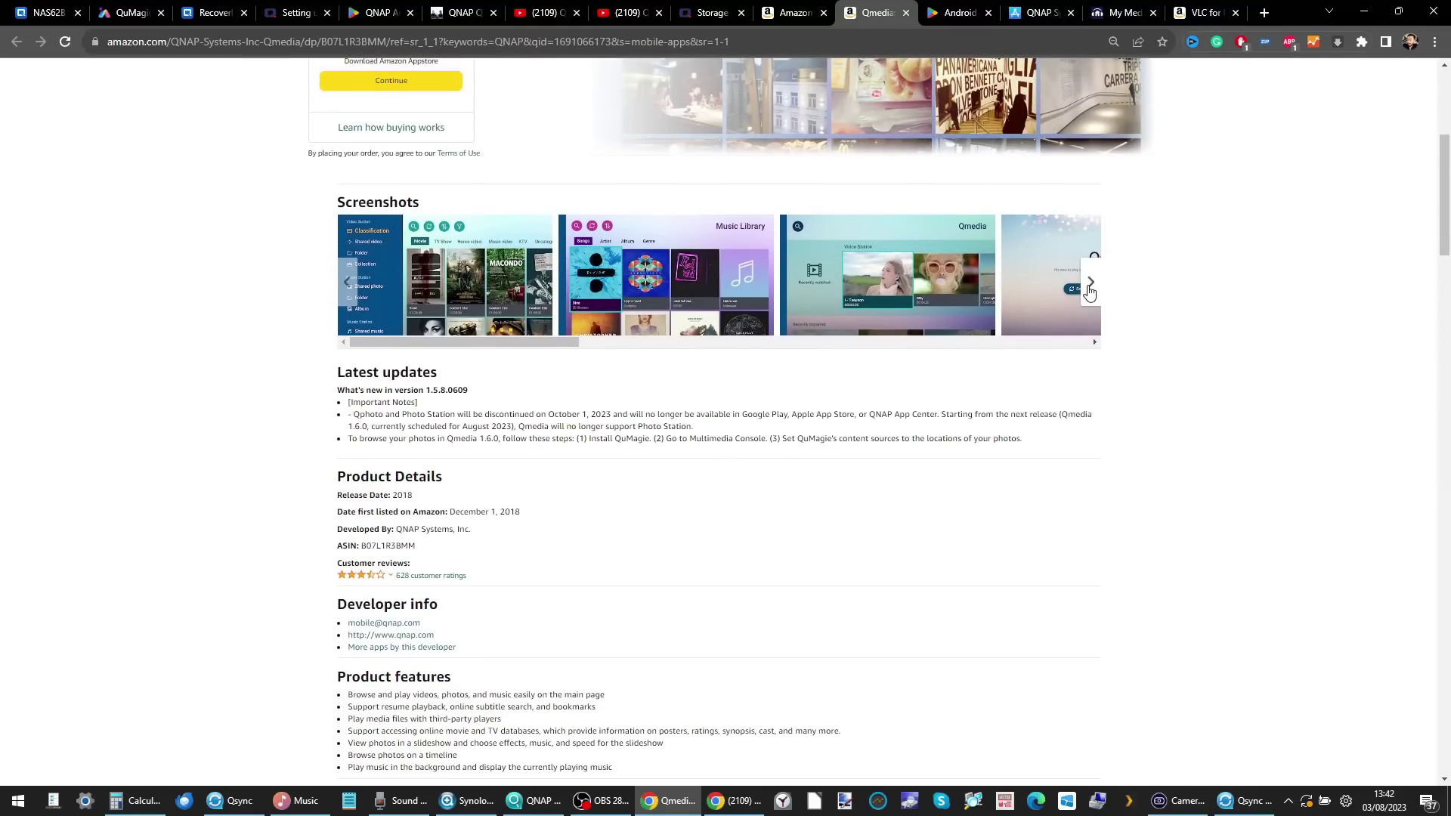
right_click(756, 474)
click(679, 462)
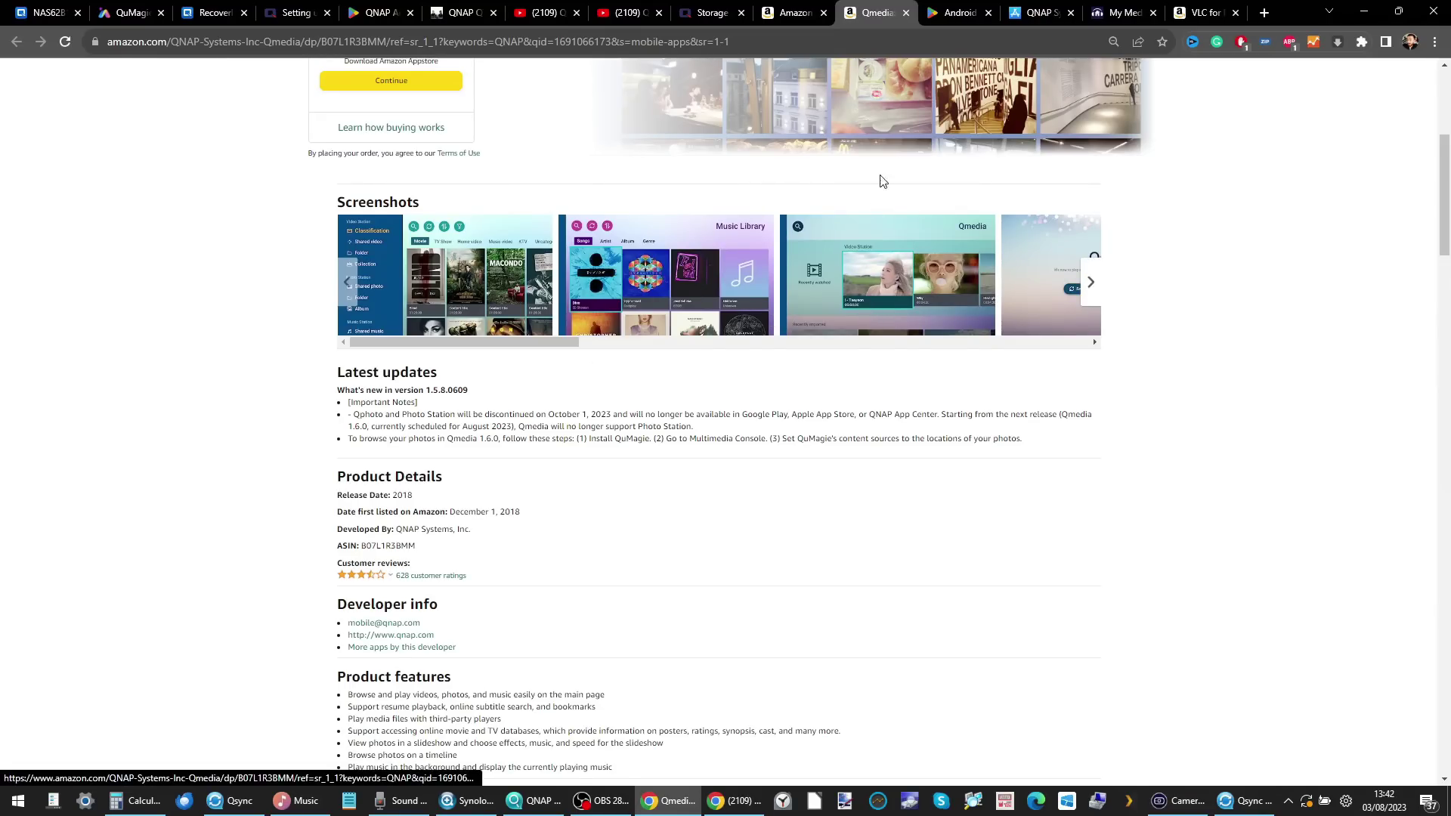
- Browse QNAP's full list of Android apps on its Google Play developer page
click(957, 13)
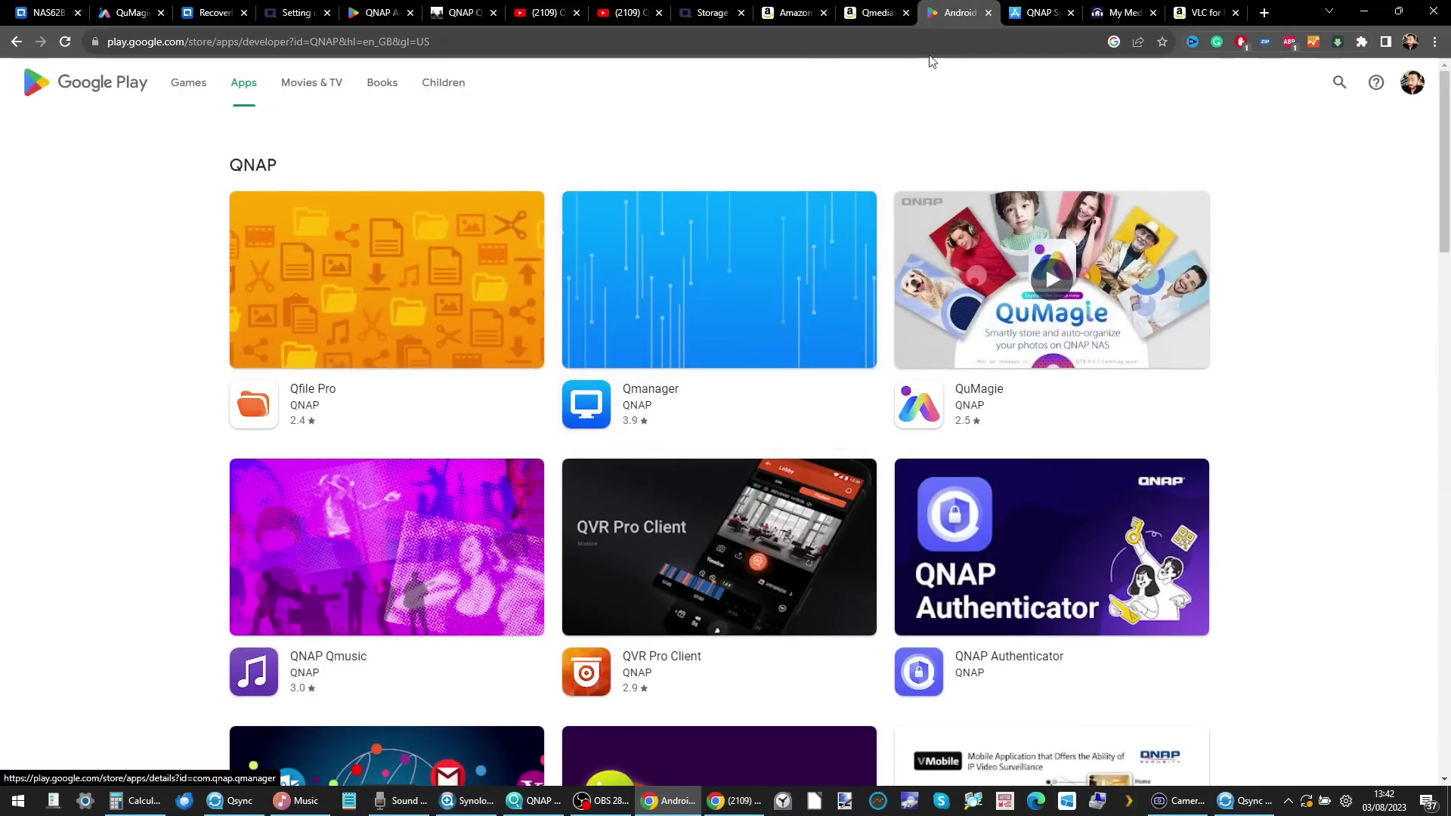
scroll(908, 143, down, 15)
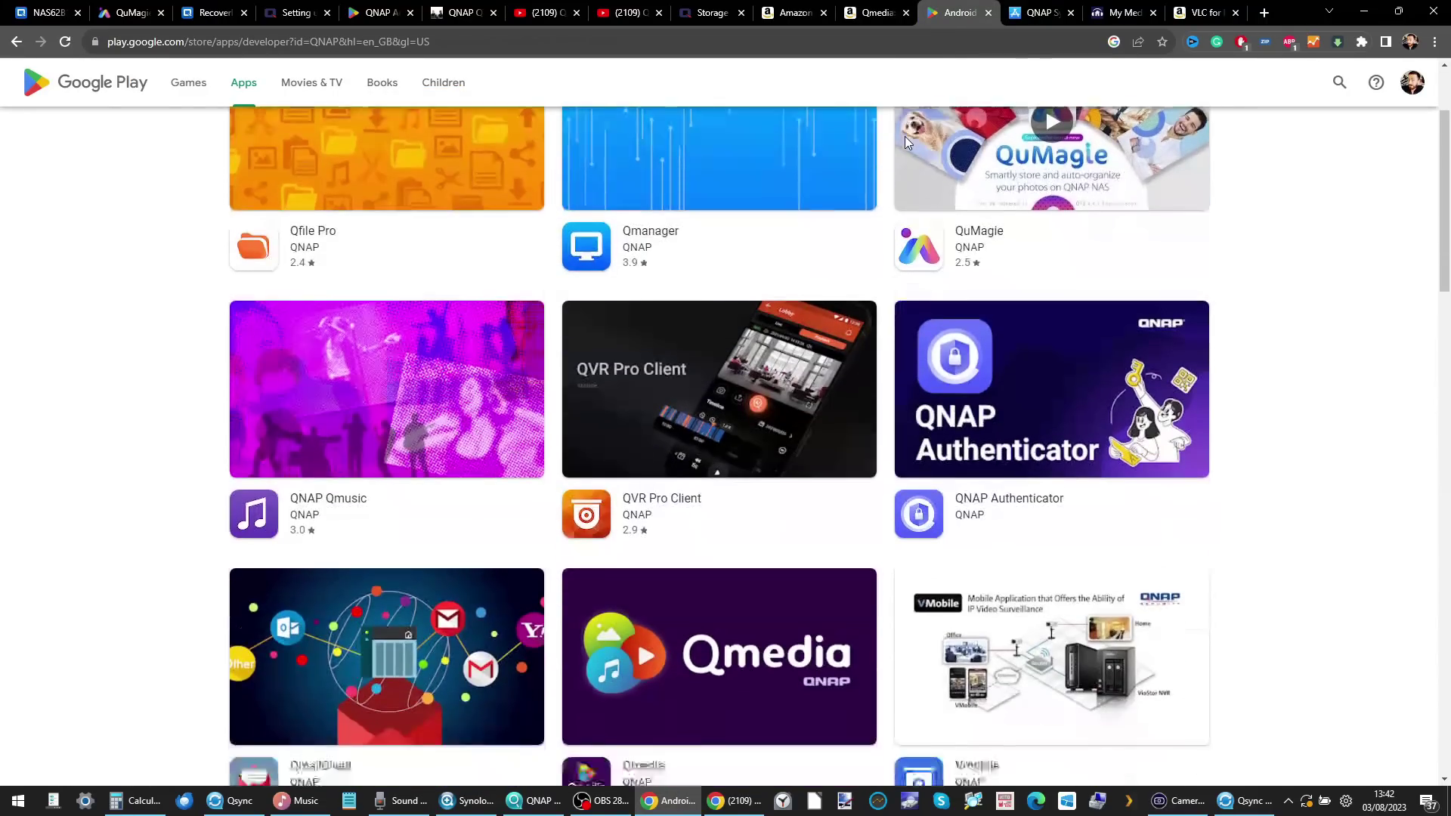
scroll(907, 143, down, 10)
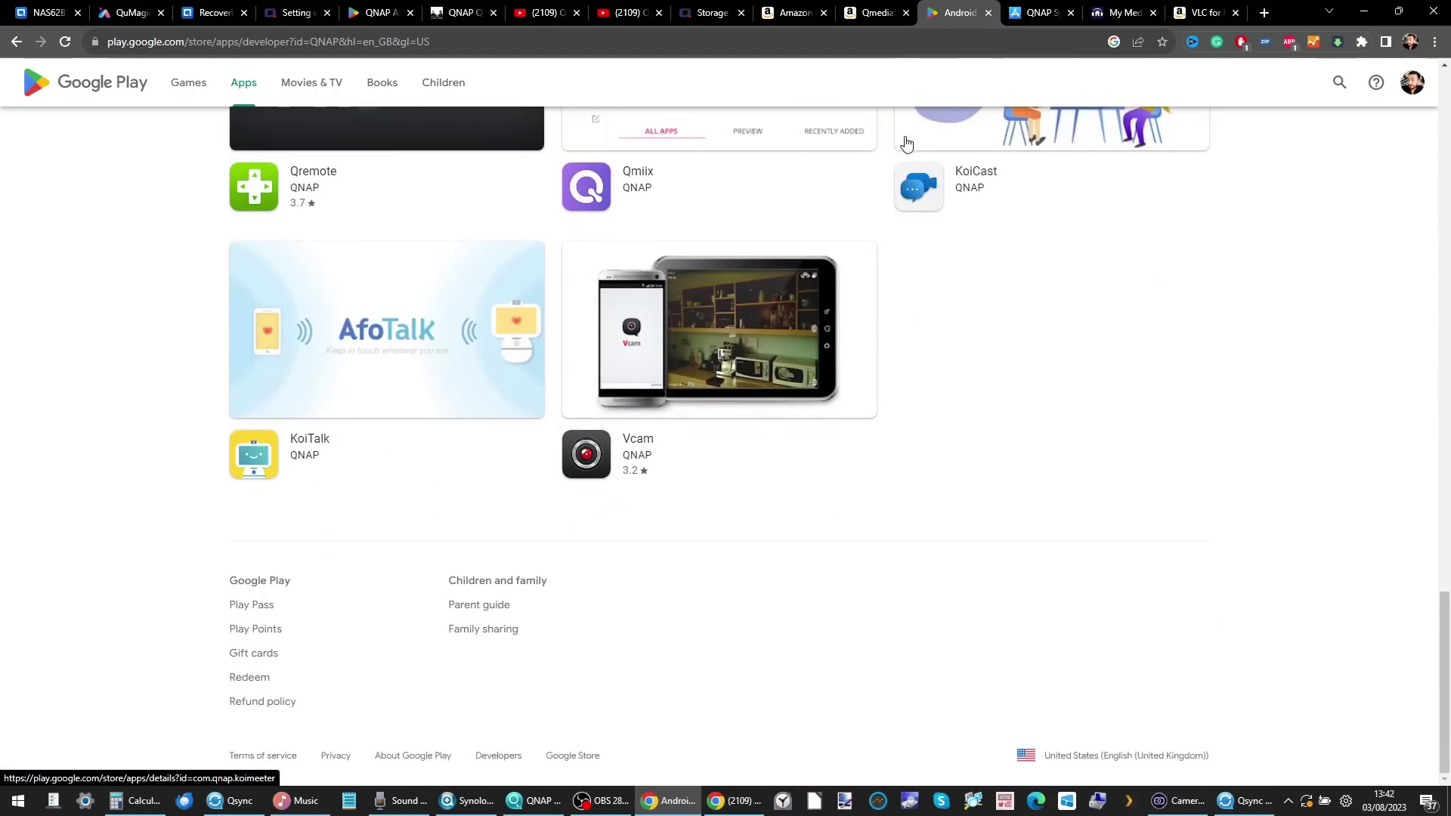
scroll(833, 486, up, 4)
scroll(834, 486, up, 5)
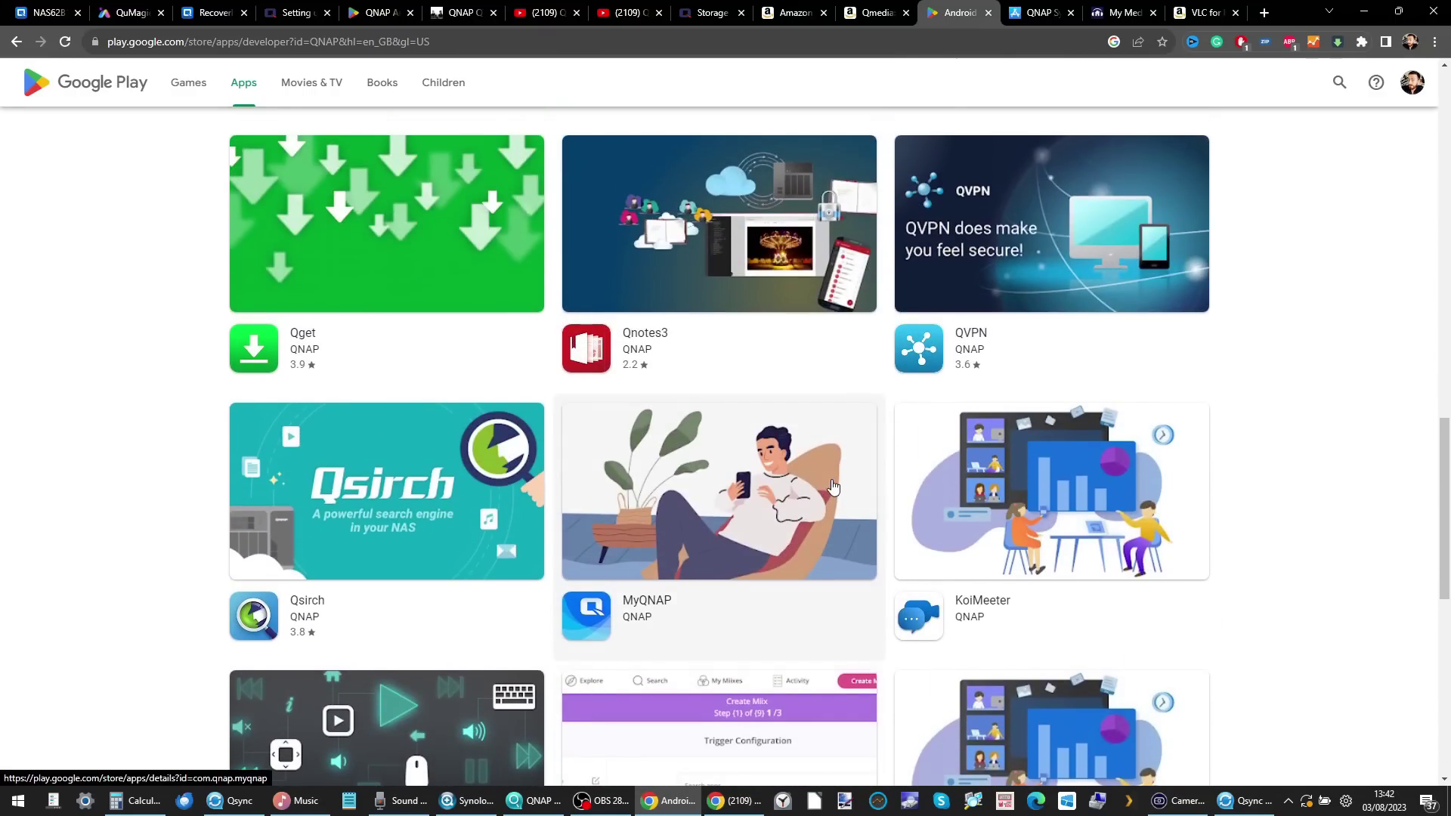
scroll(833, 486, up, 1)
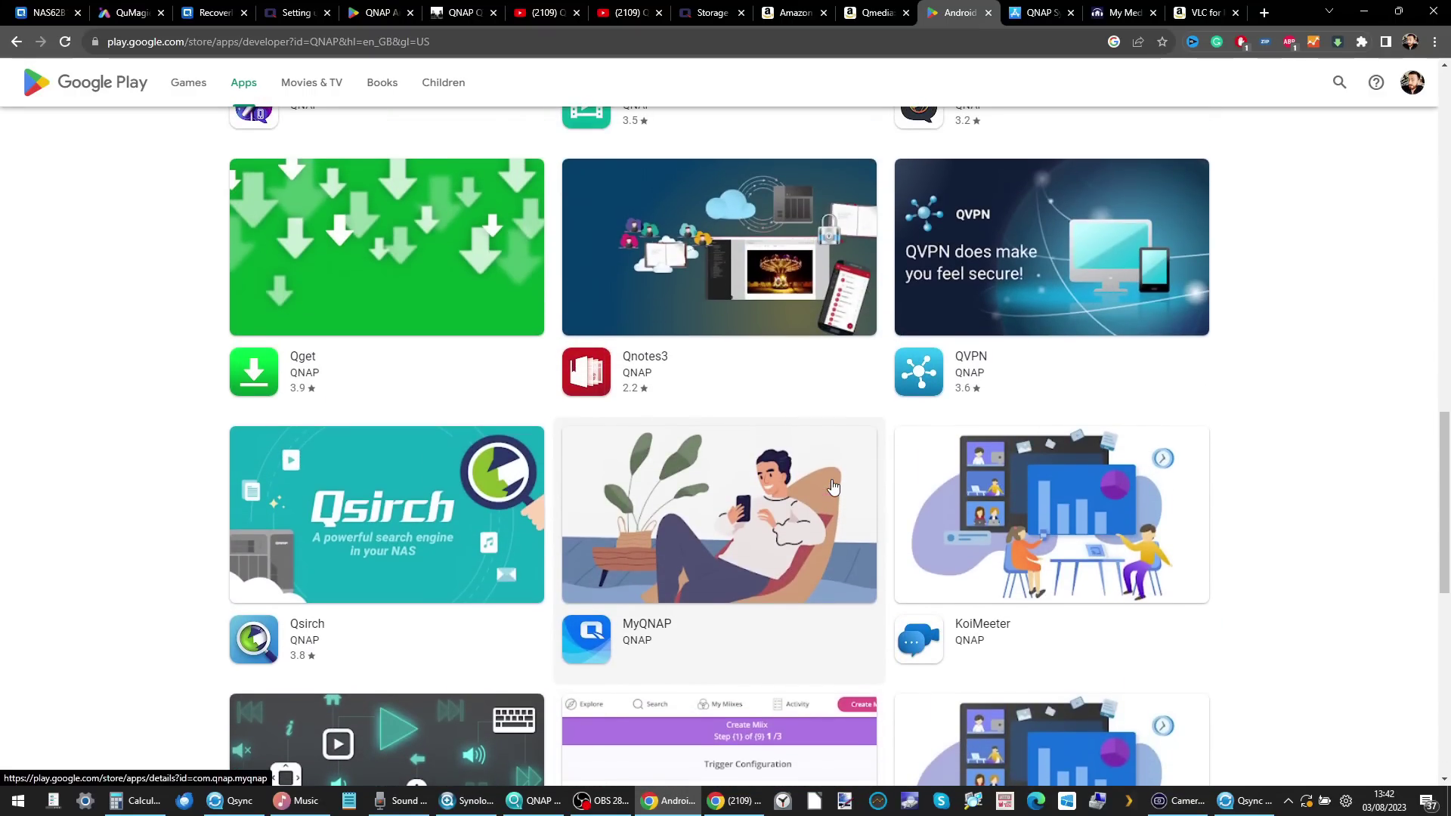
scroll(834, 486, up, 6)
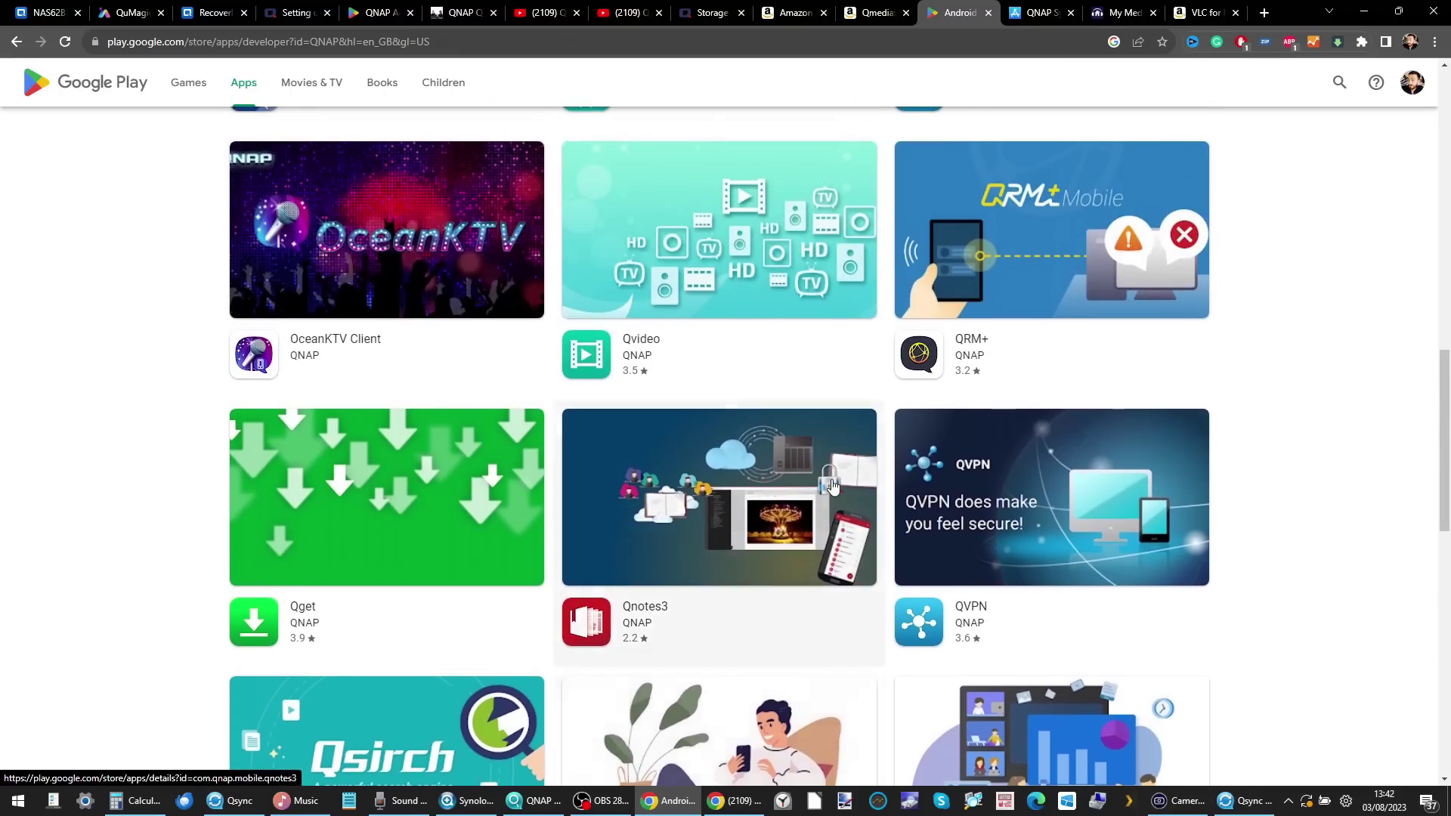
- Look back over QNAP's Google Play apps up to the top of the list, and view its iPad & iPhone apps on the App Store
scroll(833, 486, up, 6)
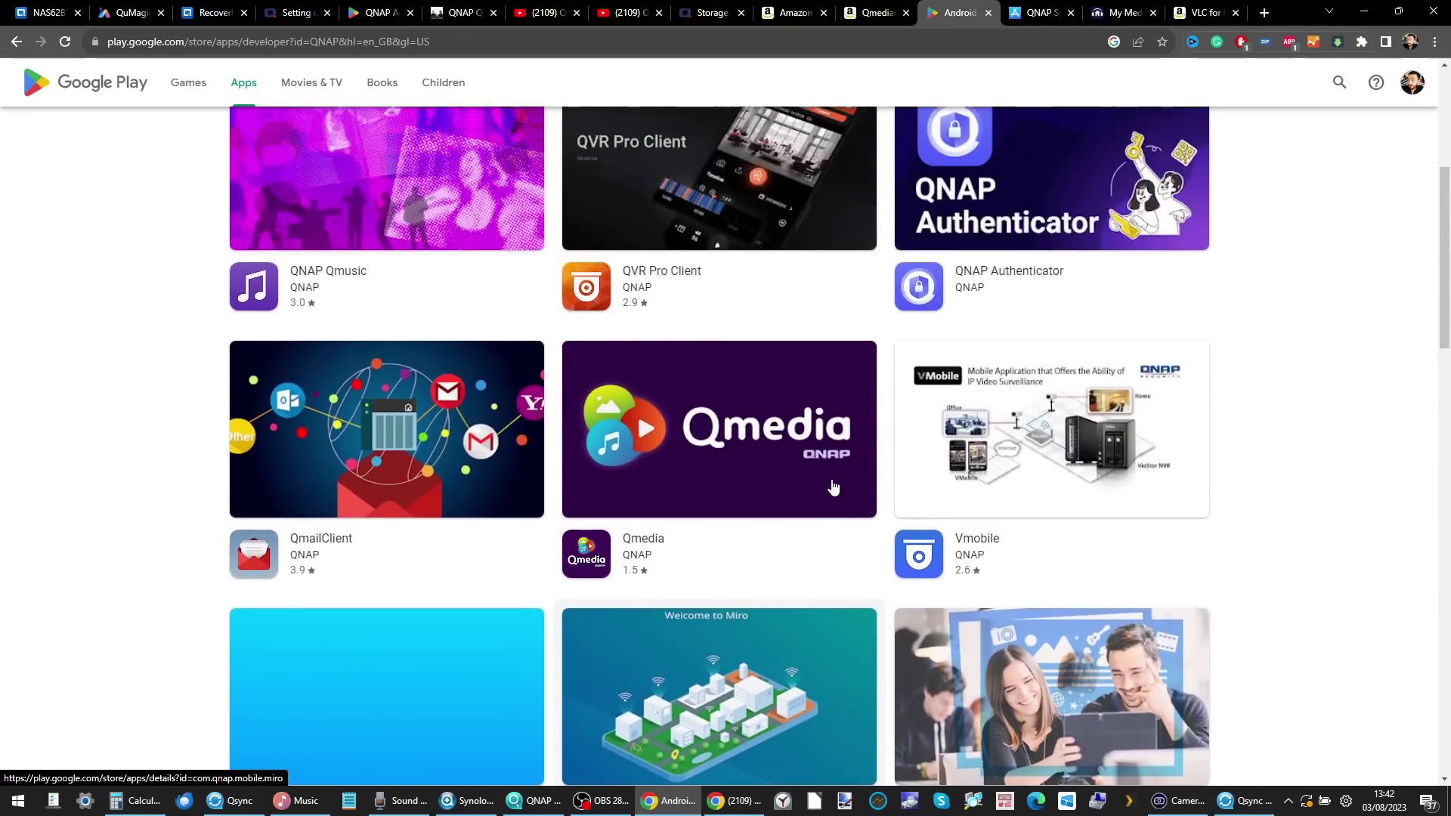
scroll(833, 486, up, 5)
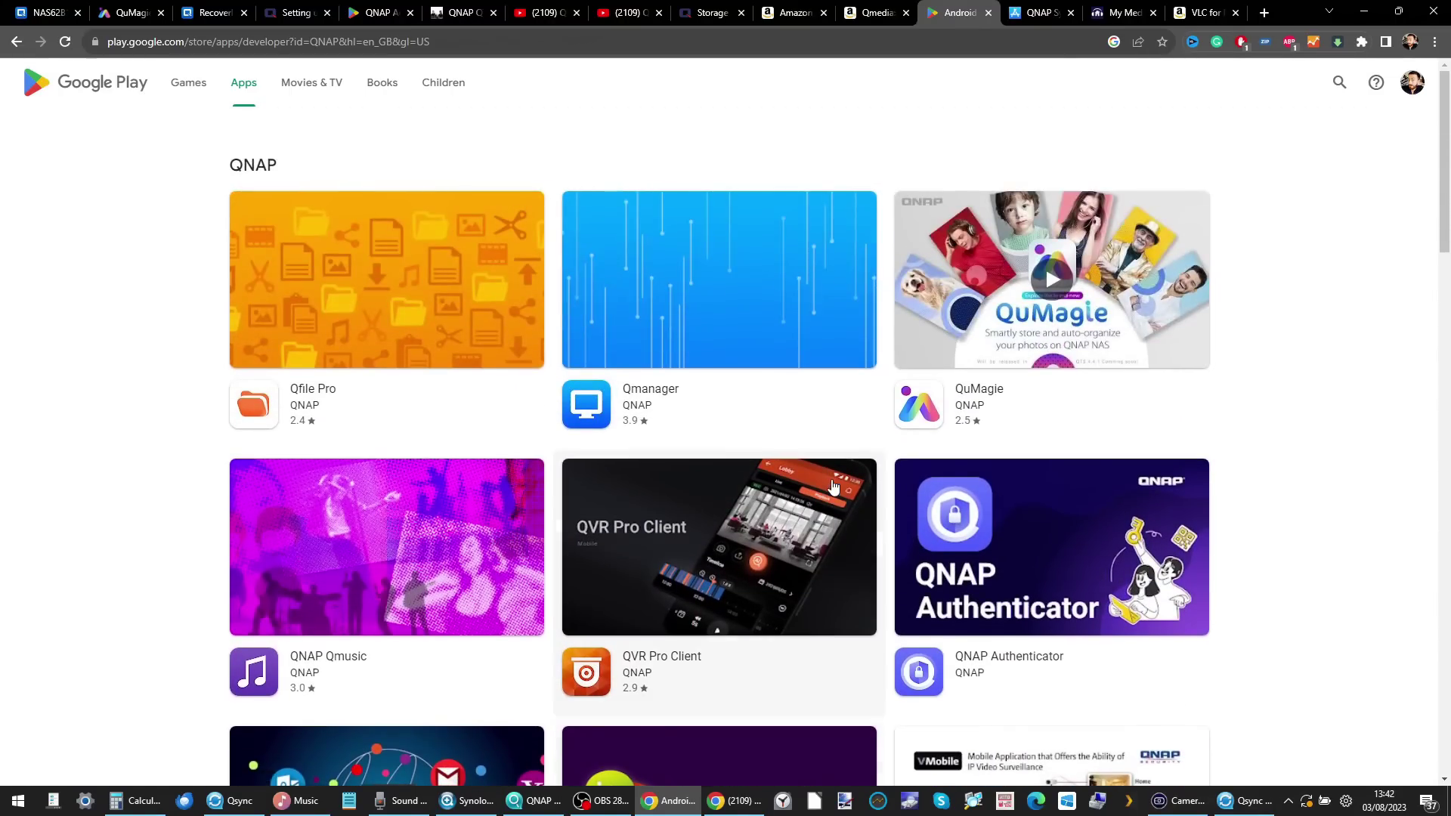
click(1047, 9)
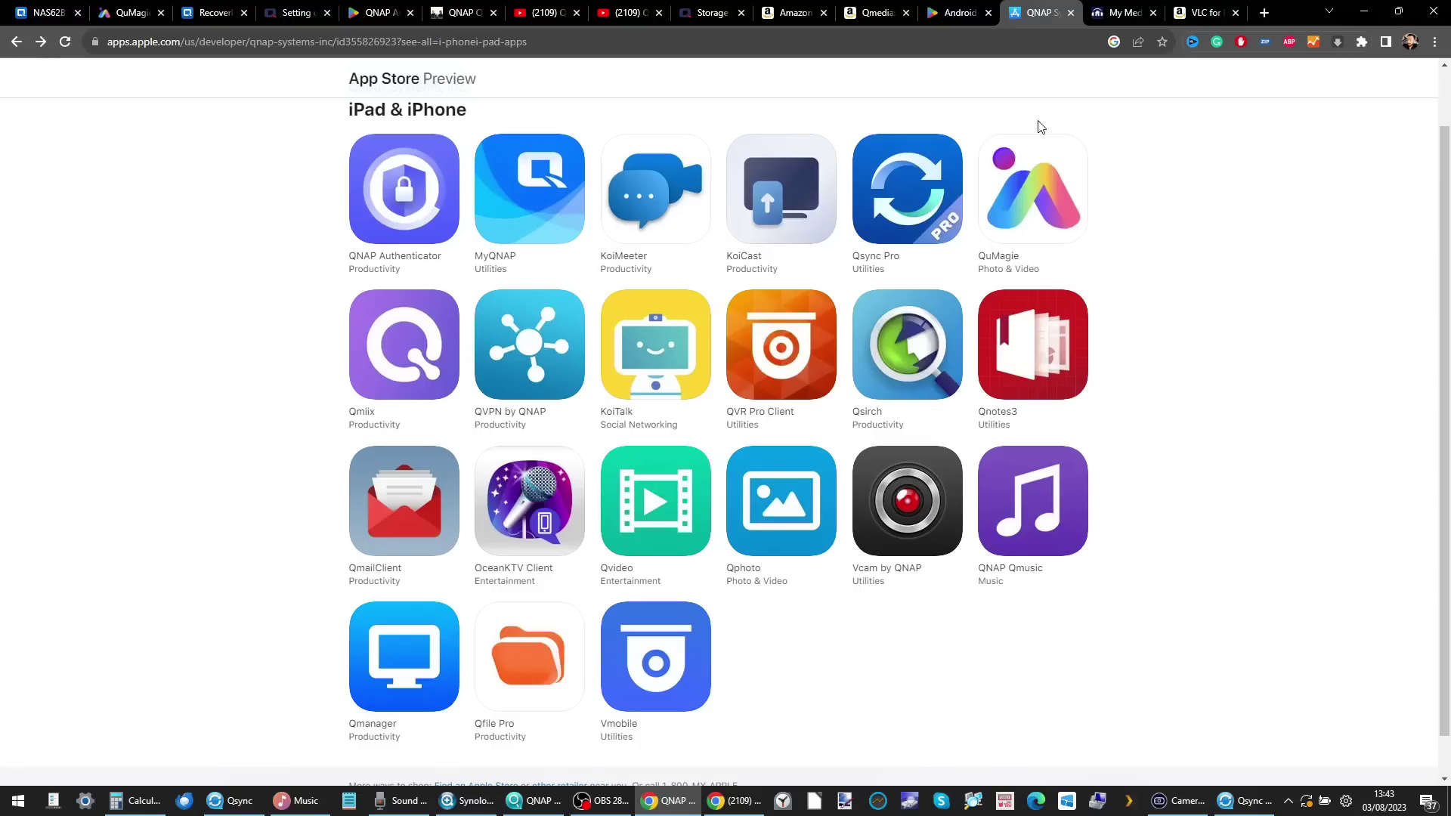
- View the My Media for Alexa download page and the VLC for Fire app page, and go back to the My Media page
click(1122, 17)
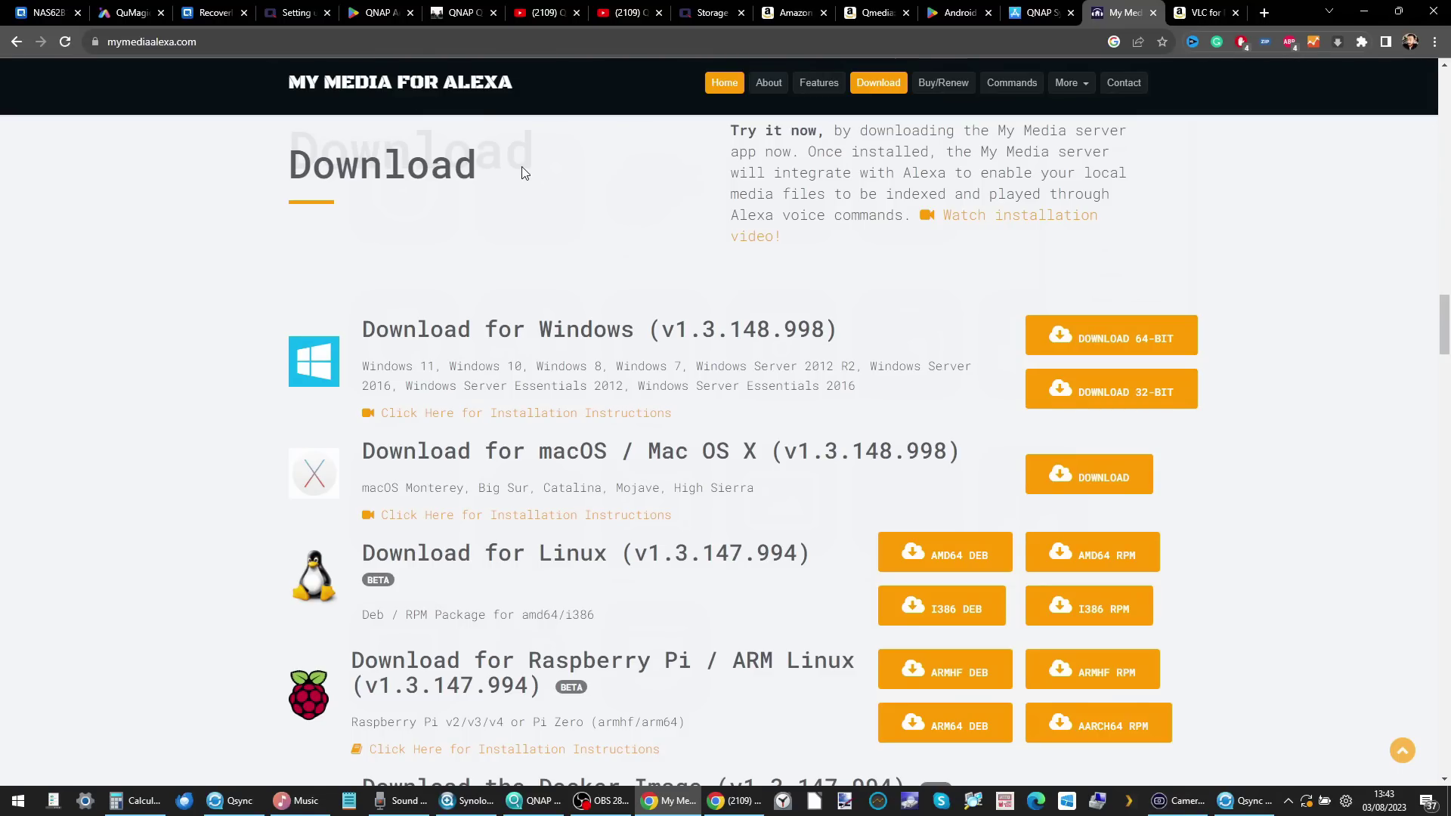
click(1198, 21)
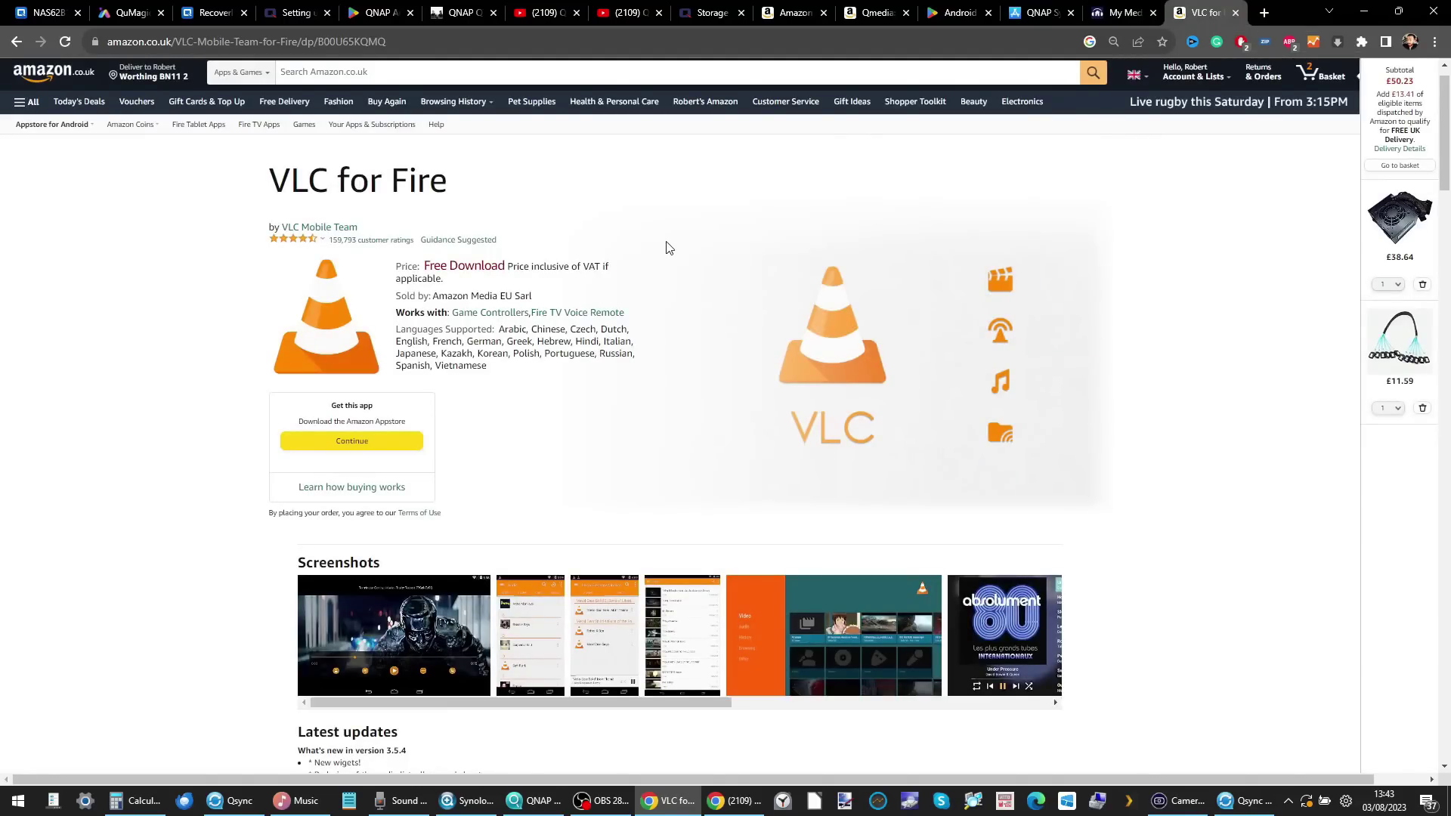
click(1122, 19)
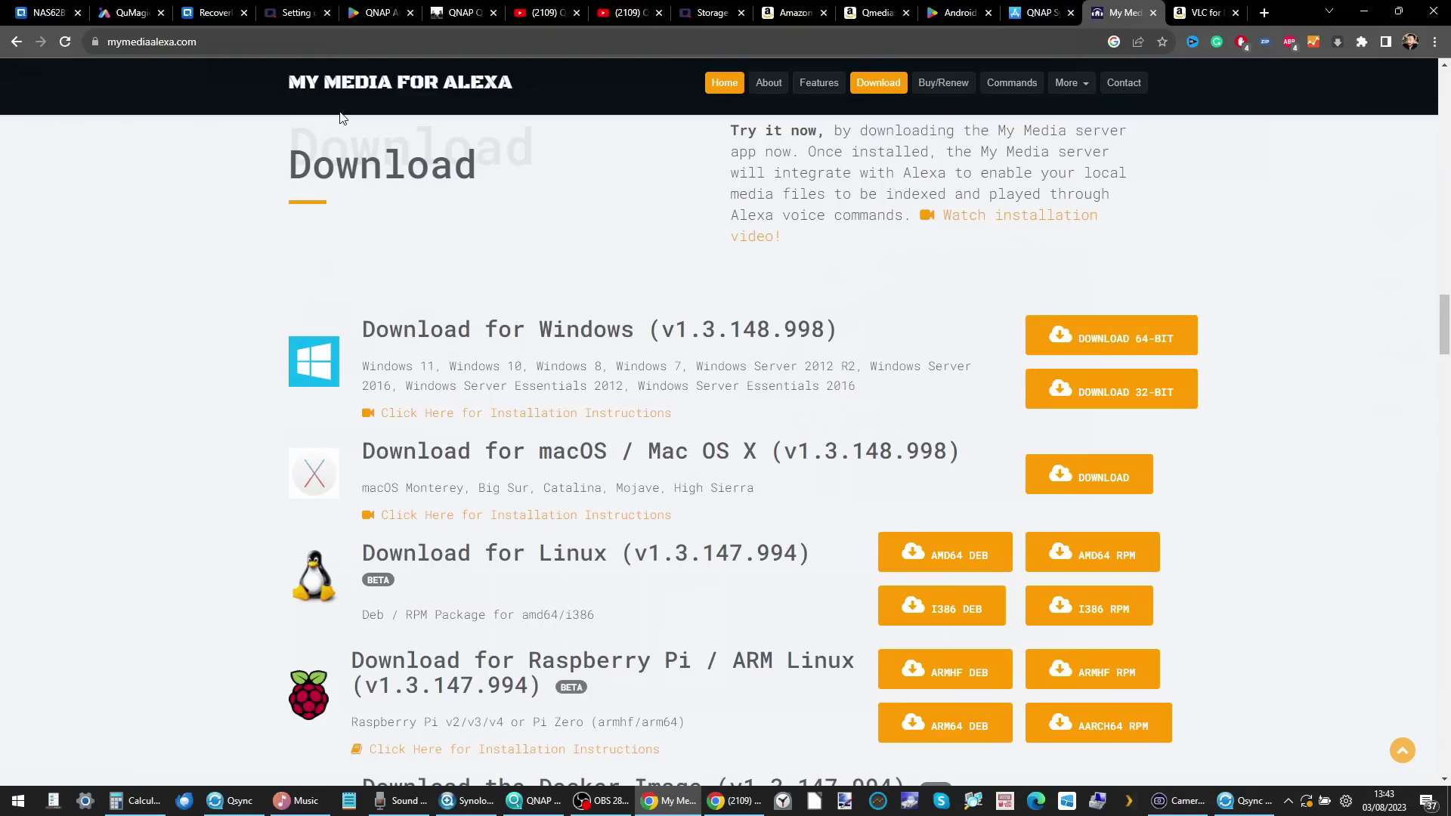
- Clear the RecoverIT desktop by minimizing the Video Station, Music Station, Photo Station and App Center windows
click(198, 12)
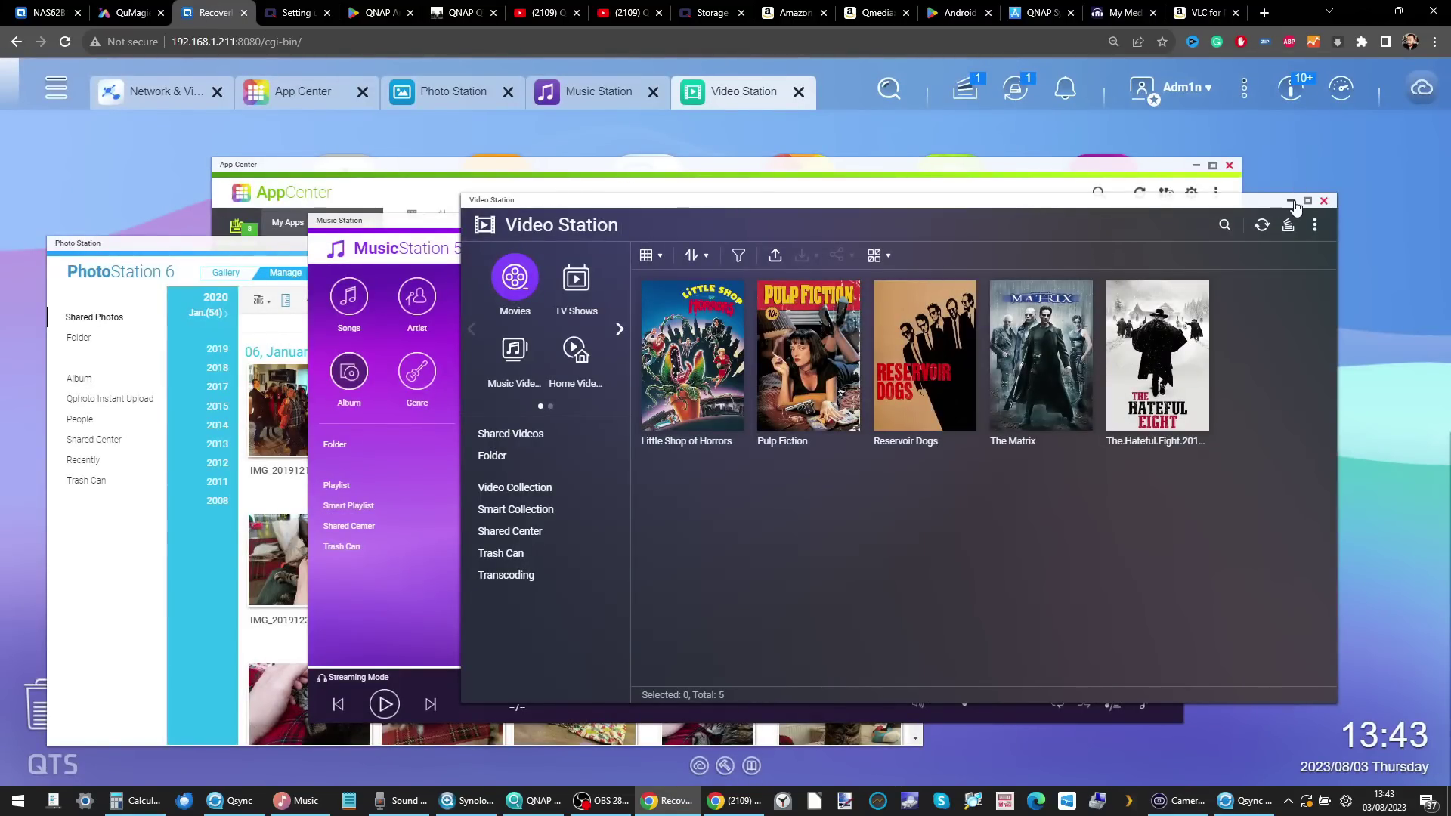
click(1291, 201)
click(1140, 222)
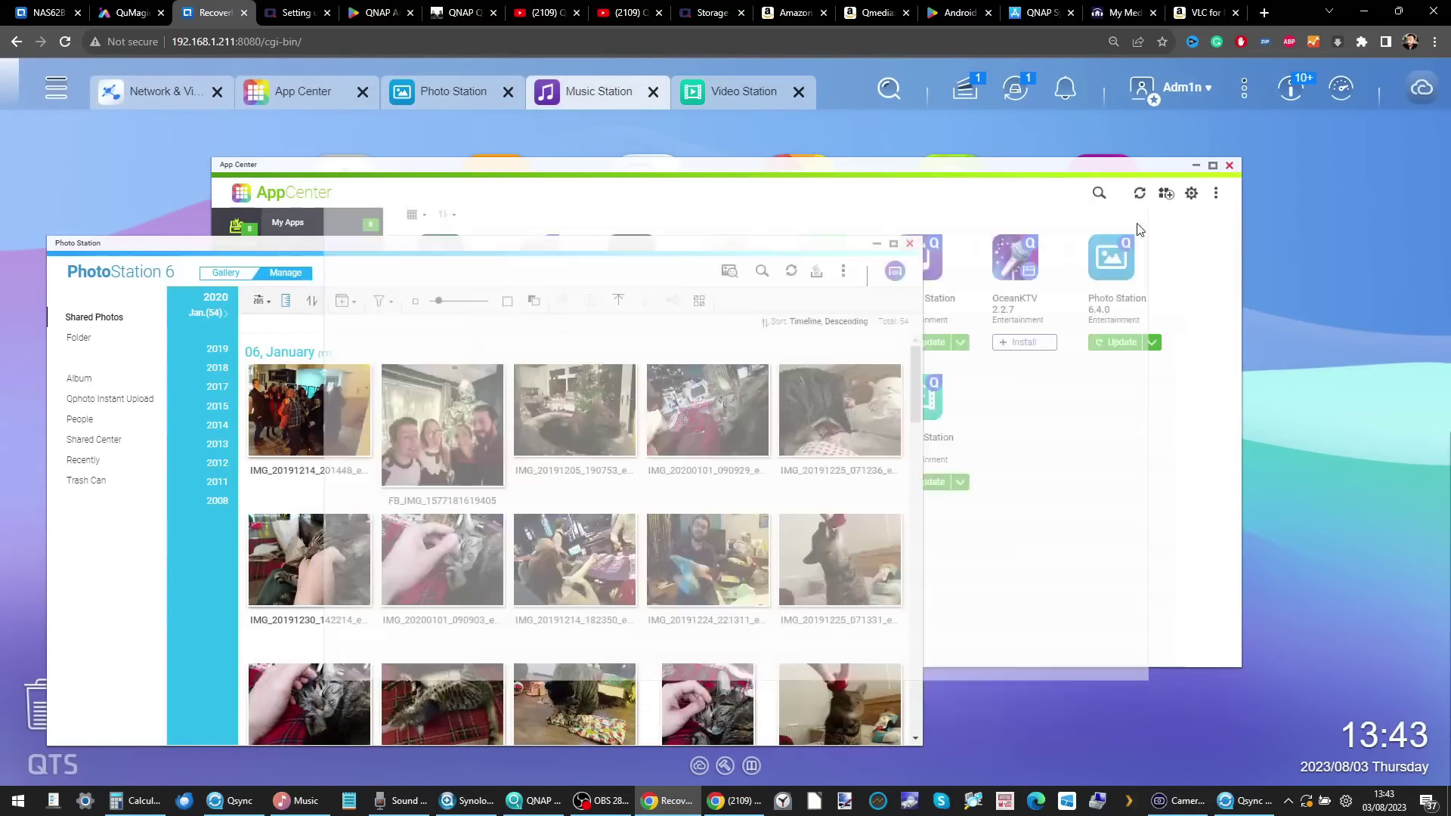
click(876, 243)
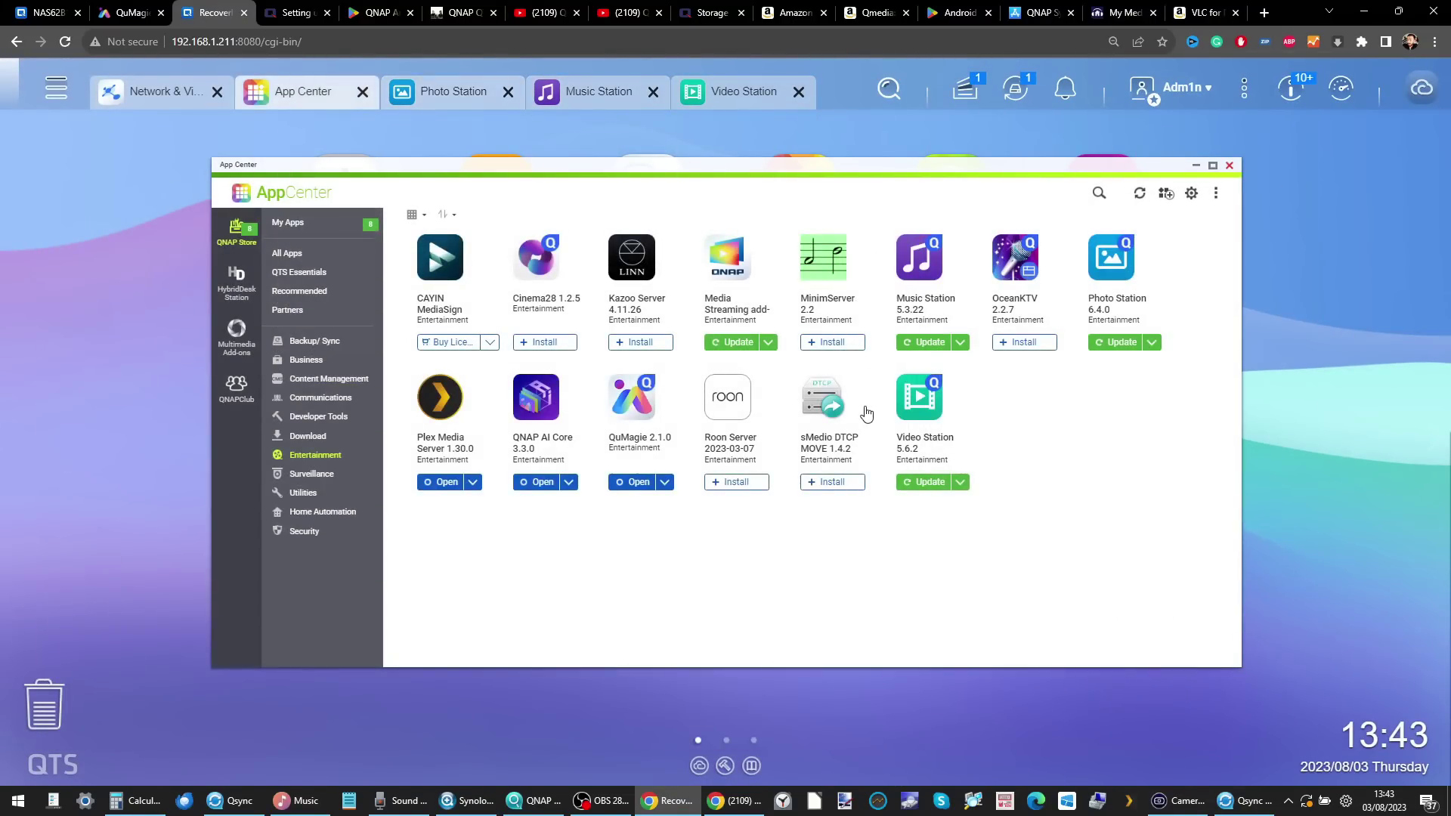
click(1195, 165)
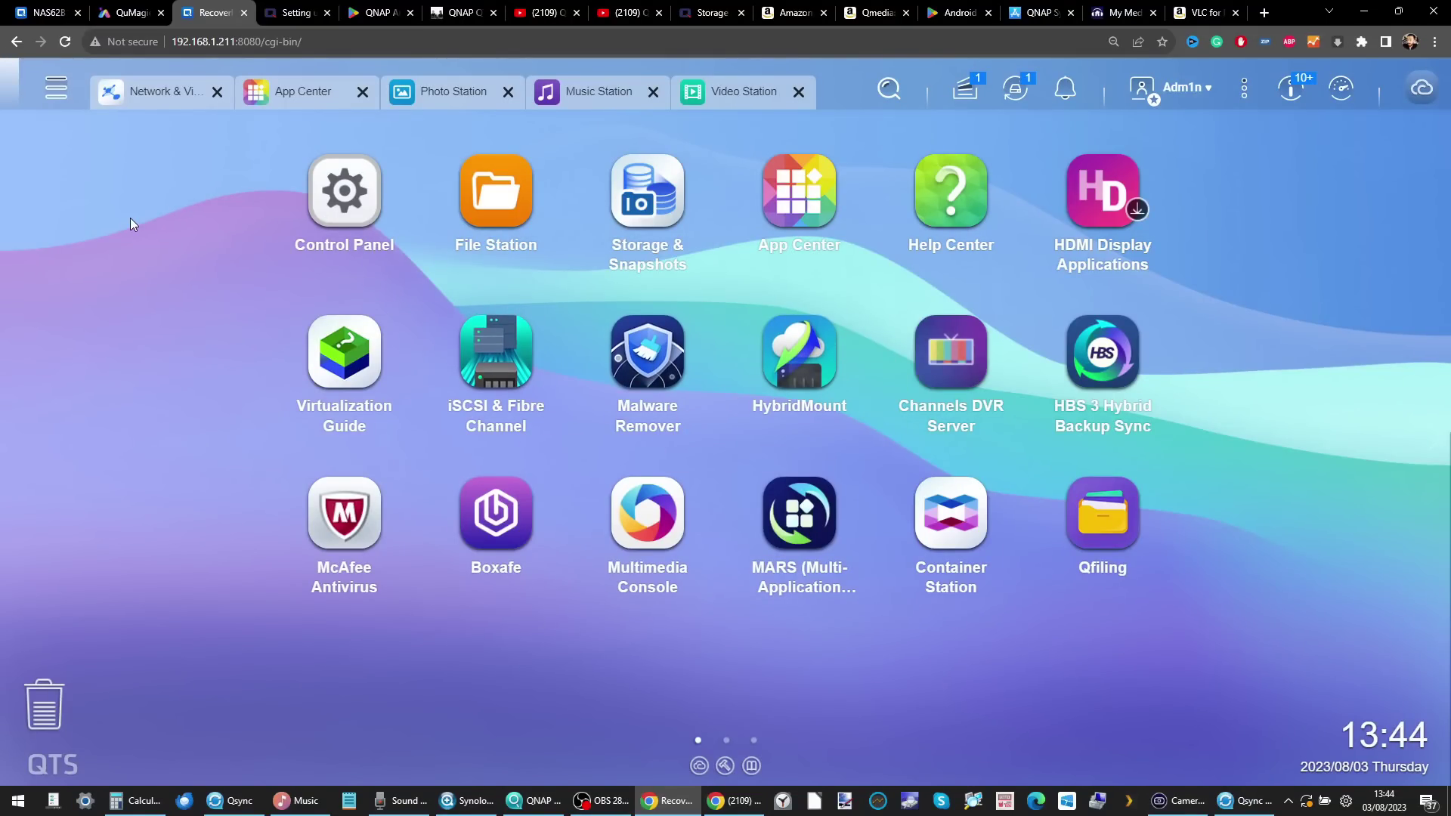
- View the YouTube pages of the QTS 5.0 and QTS 4.4.1 software reviews, and return to the RecoverIT desktop
click(539, 9)
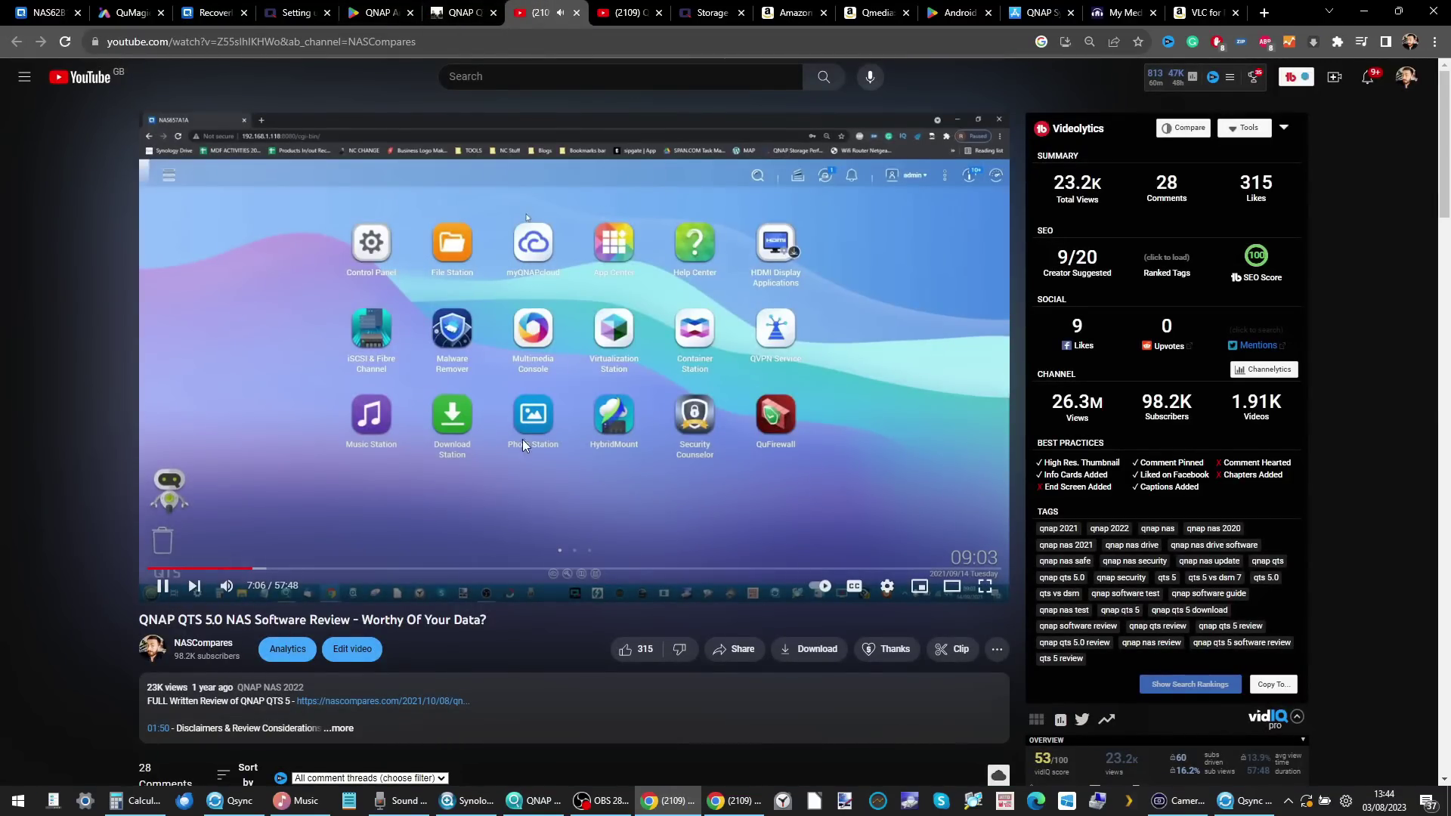
key(ctrl+Tab)
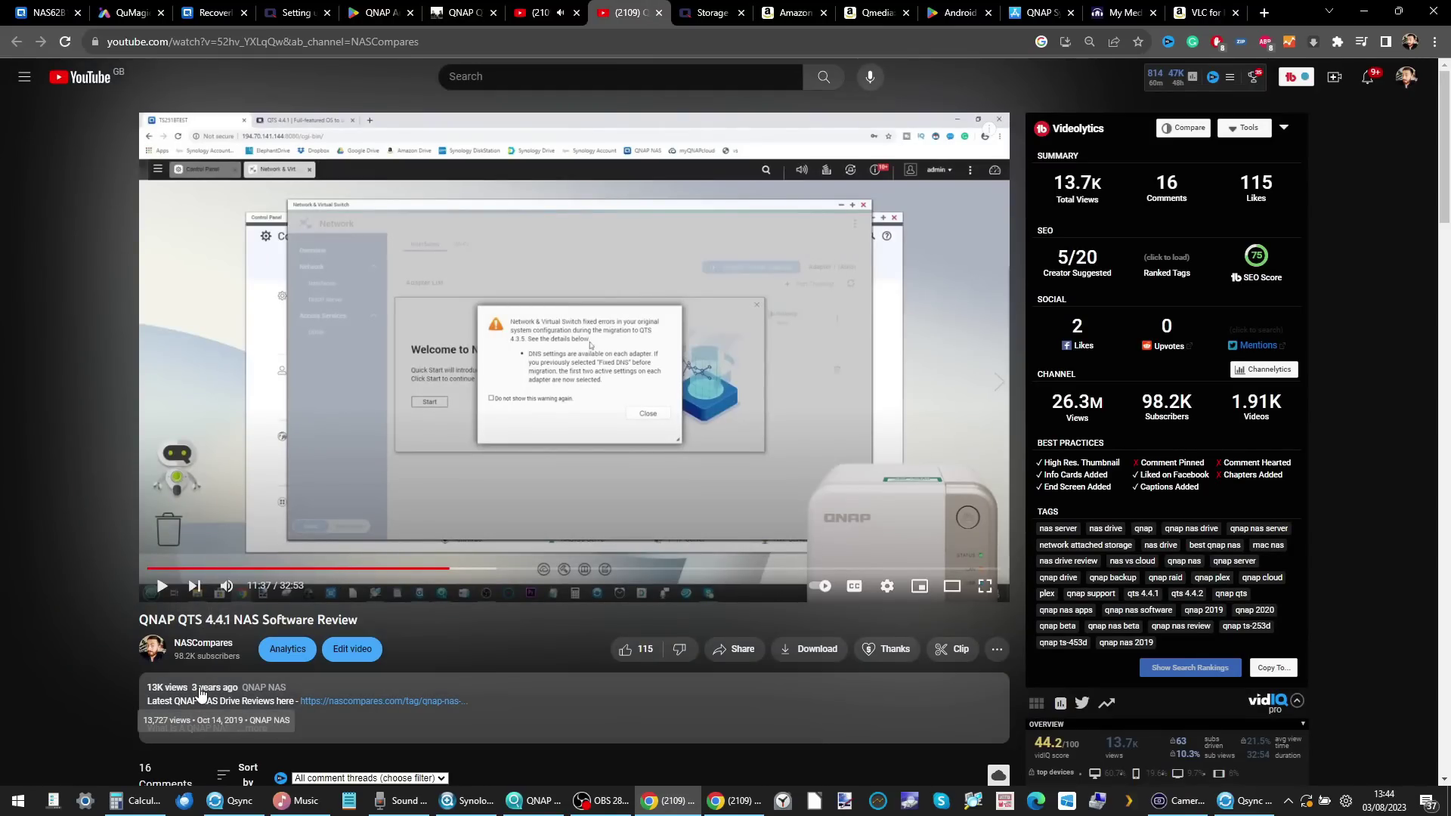
click(214, 13)
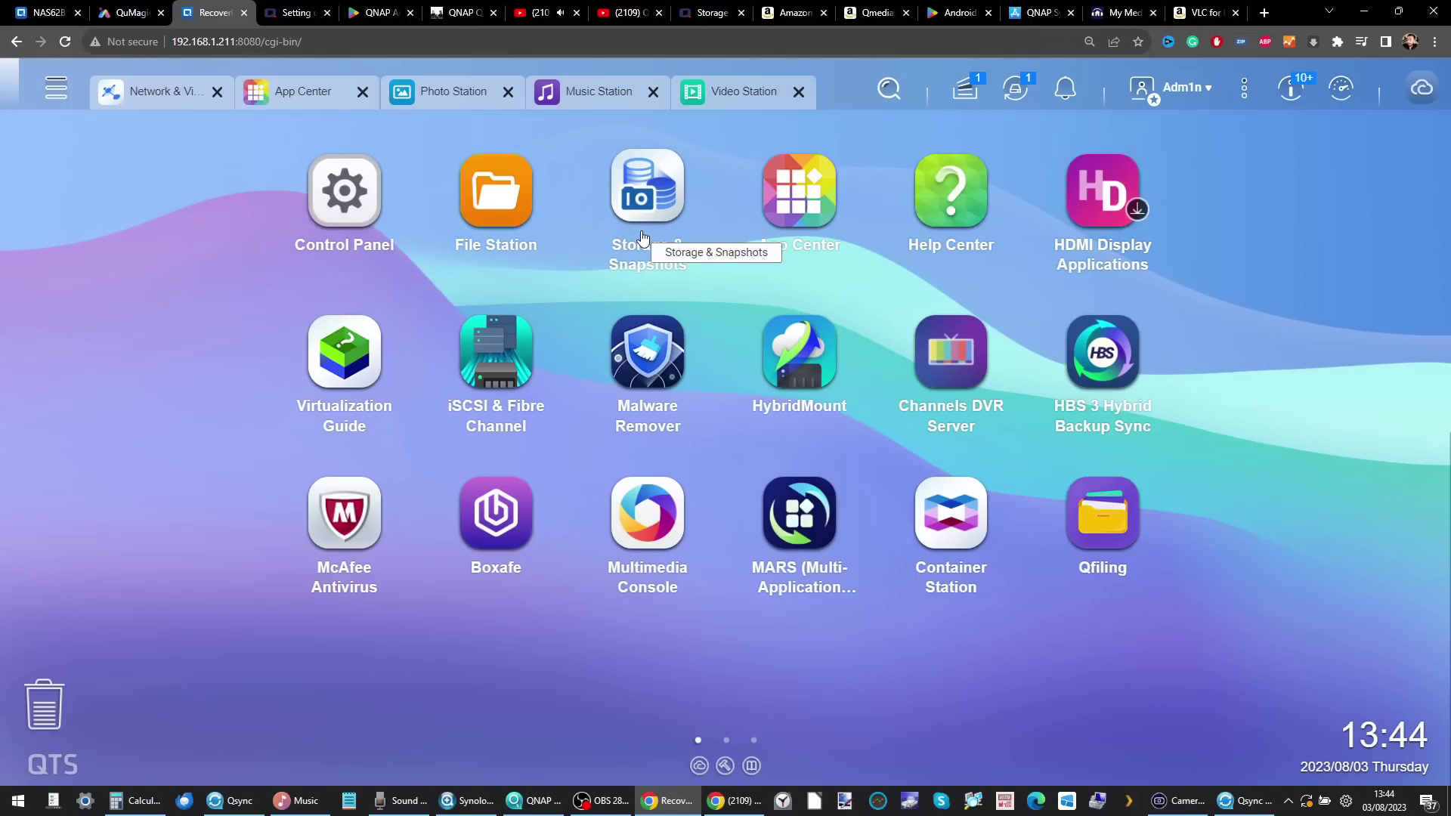
- Install PHP 7.4 from the full list of apps in App Center
click(793, 183)
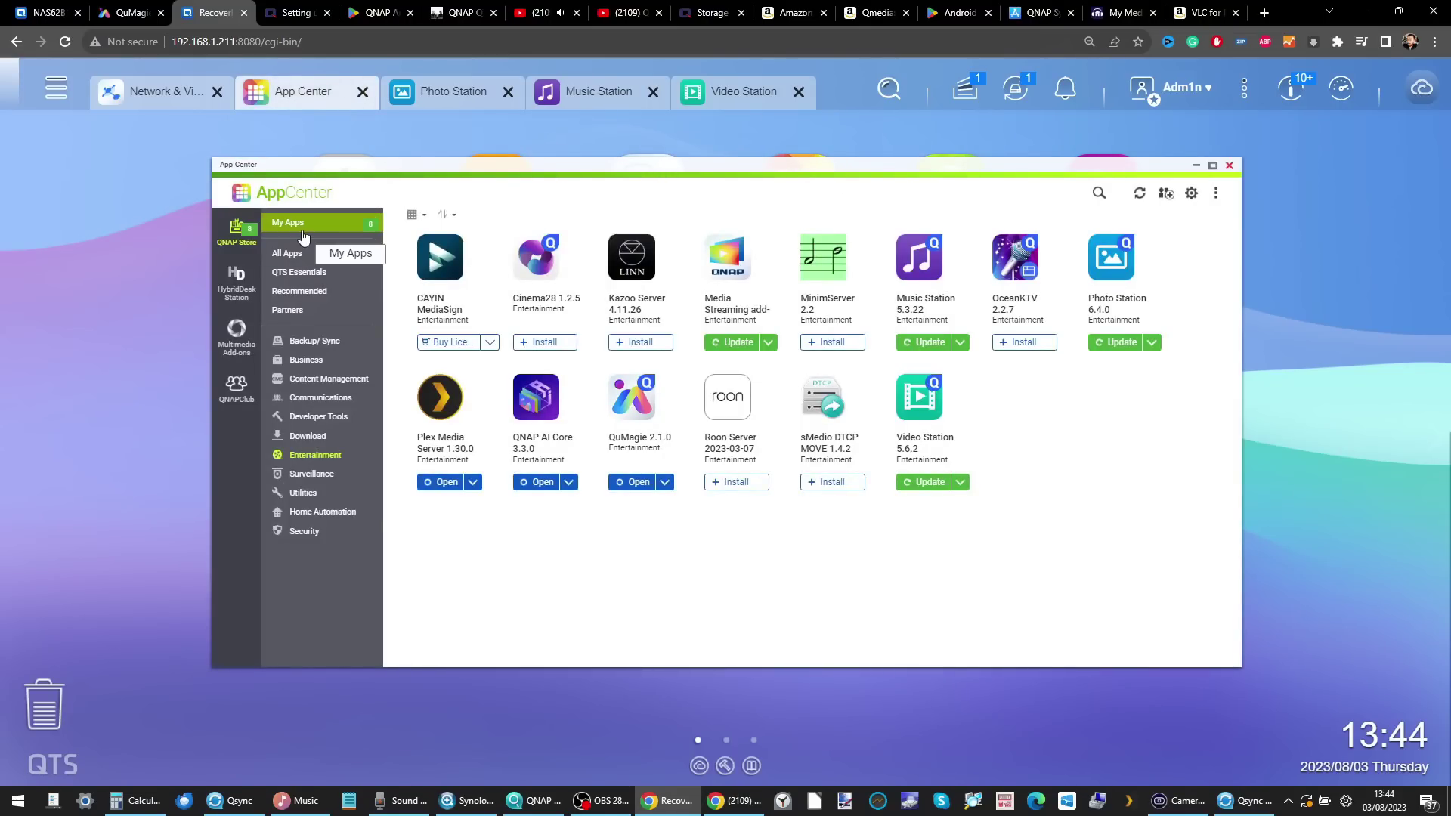
click(297, 254)
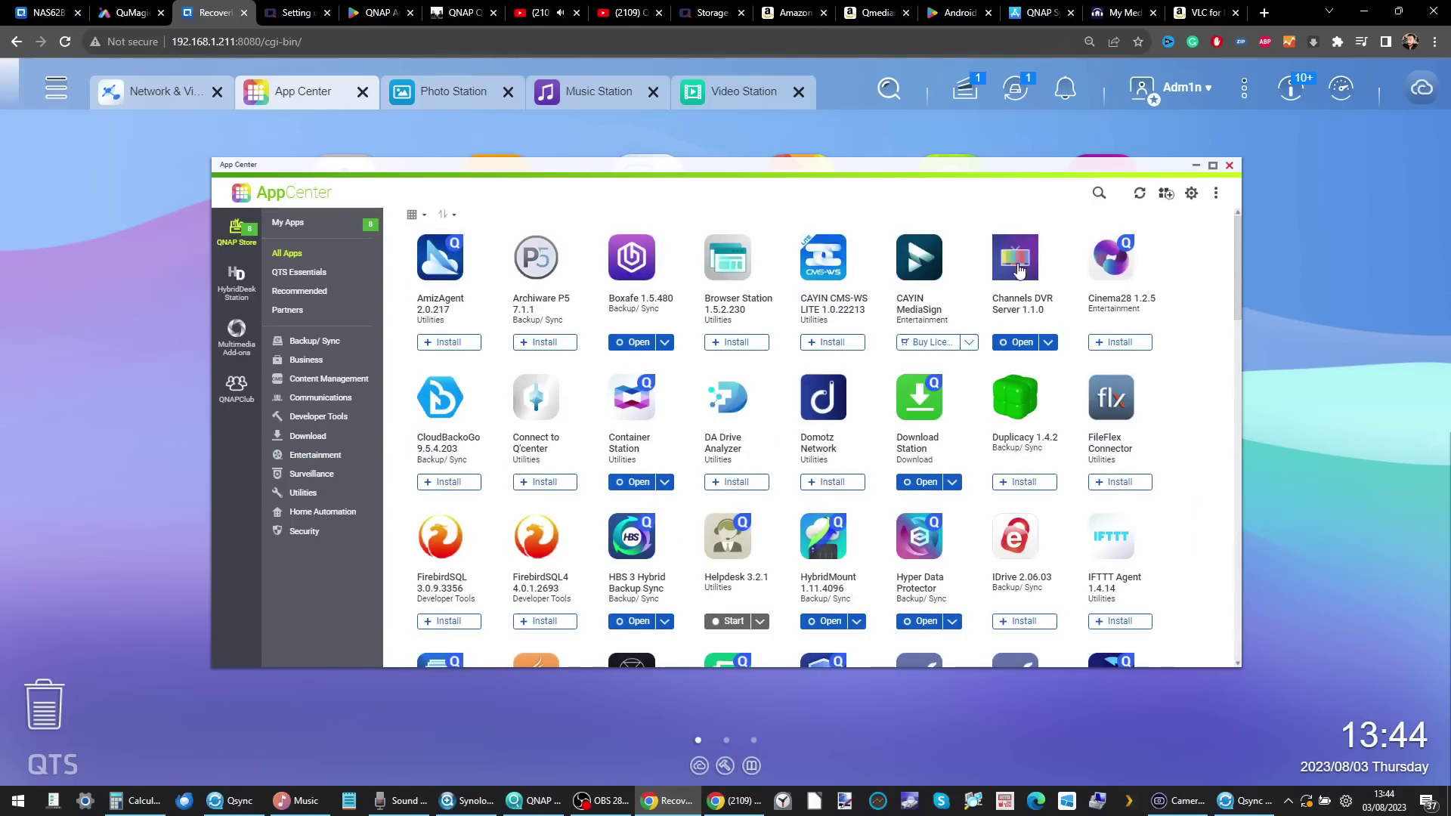
scroll(707, 437, down, 5)
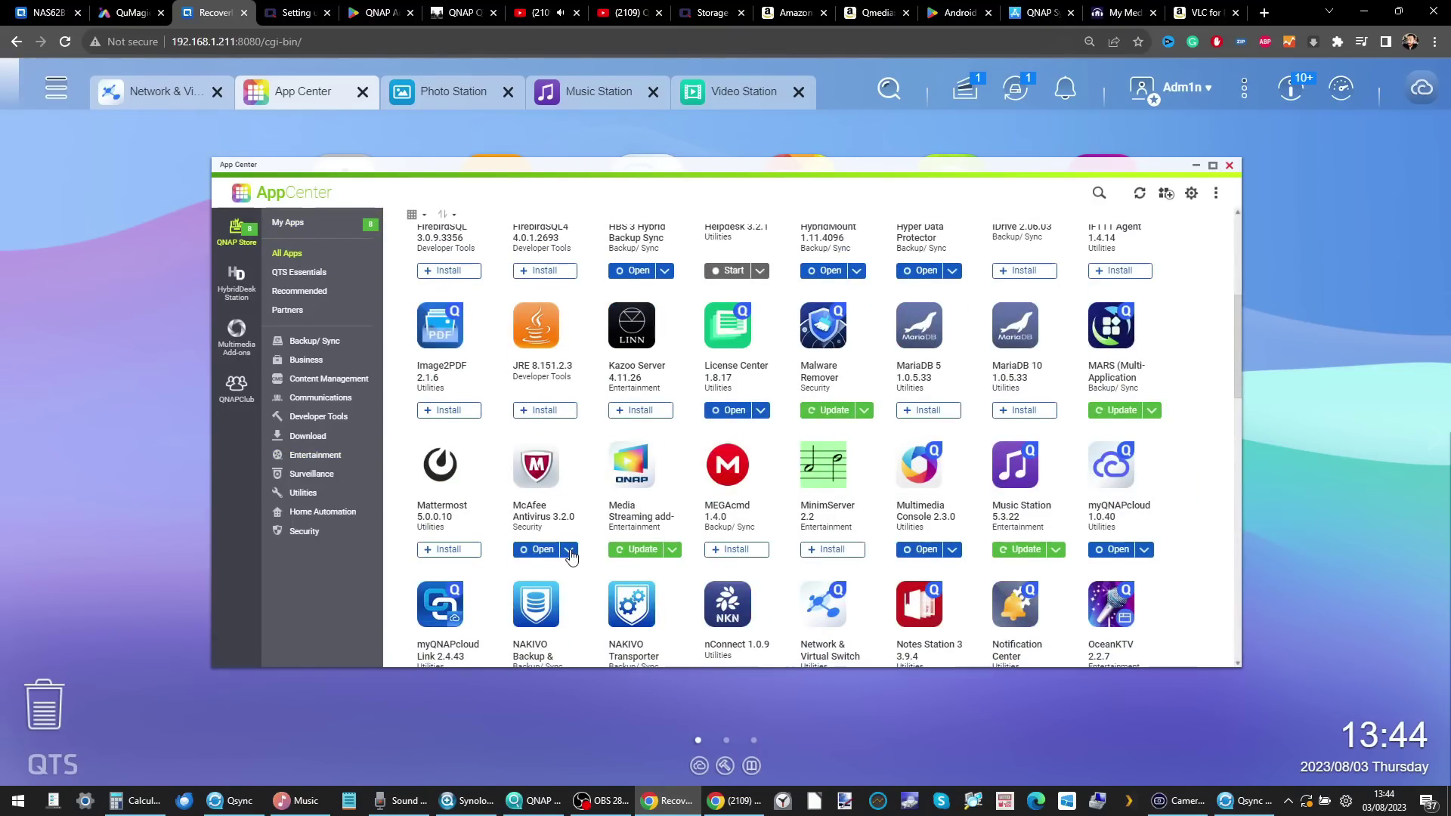
scroll(572, 557, down, 5)
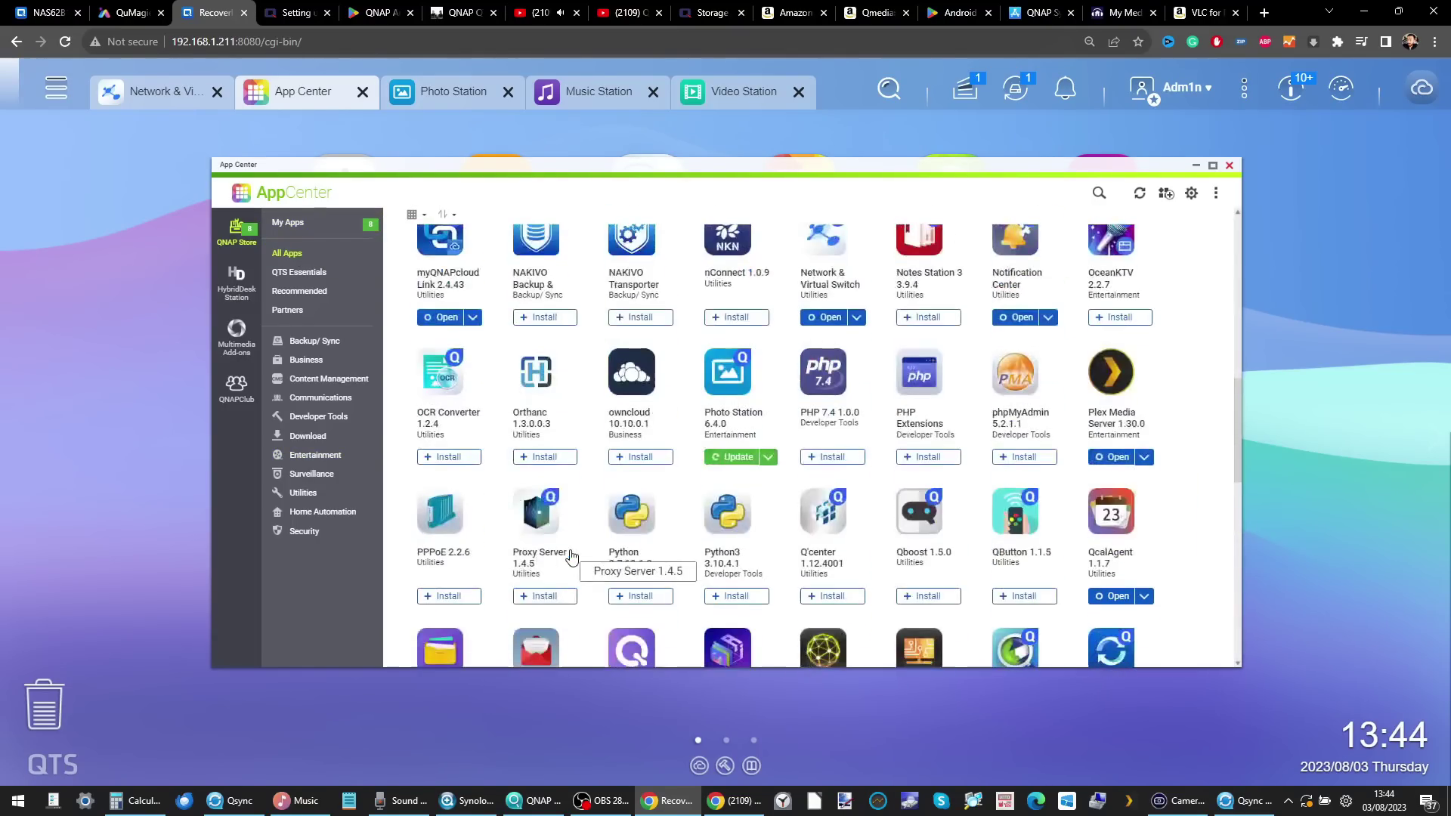
click(816, 458)
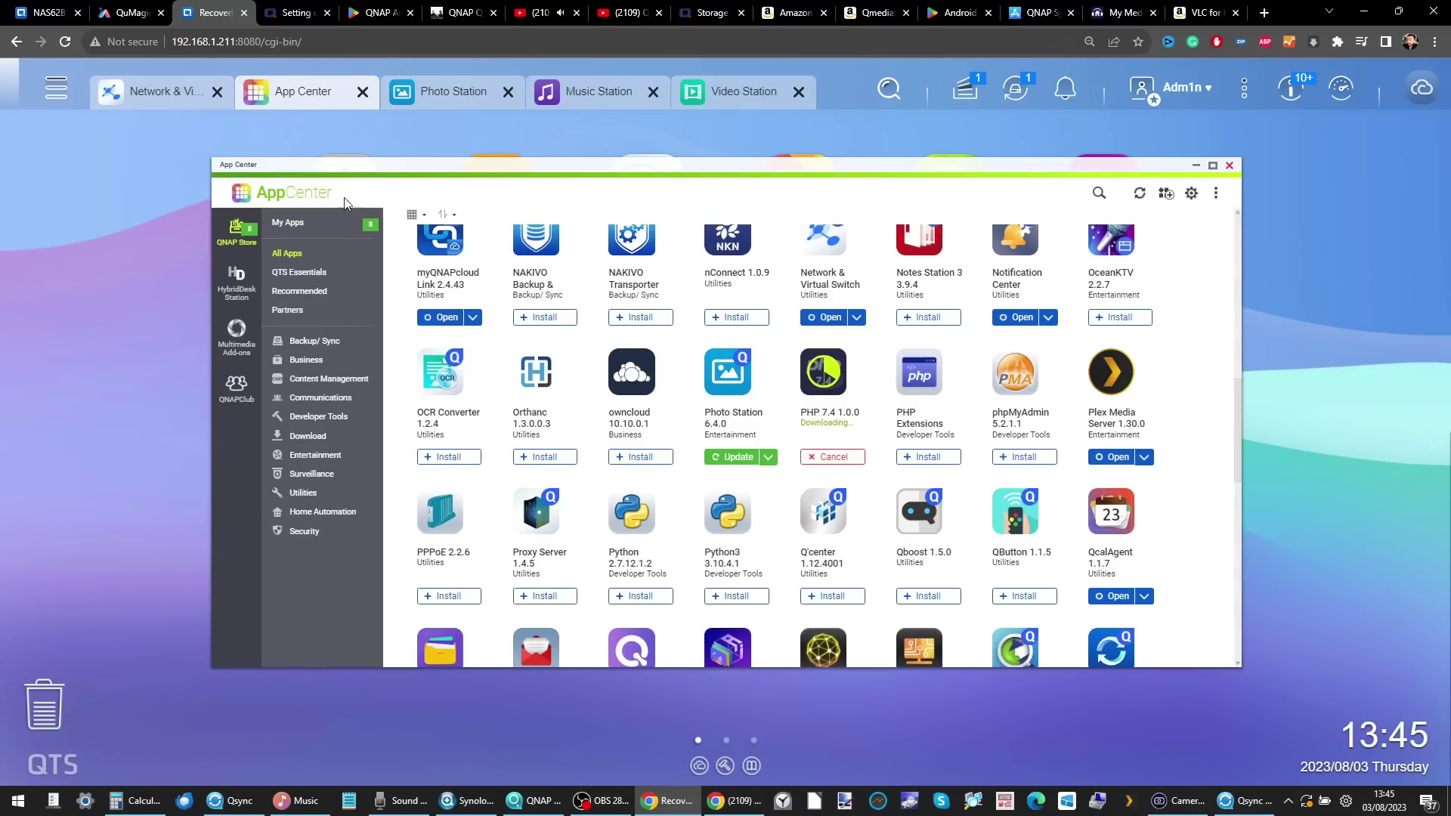
- View the RecoverIT main menu, and compare it with the main menu of ds923nasplus opened through Synology Assistant
click(57, 97)
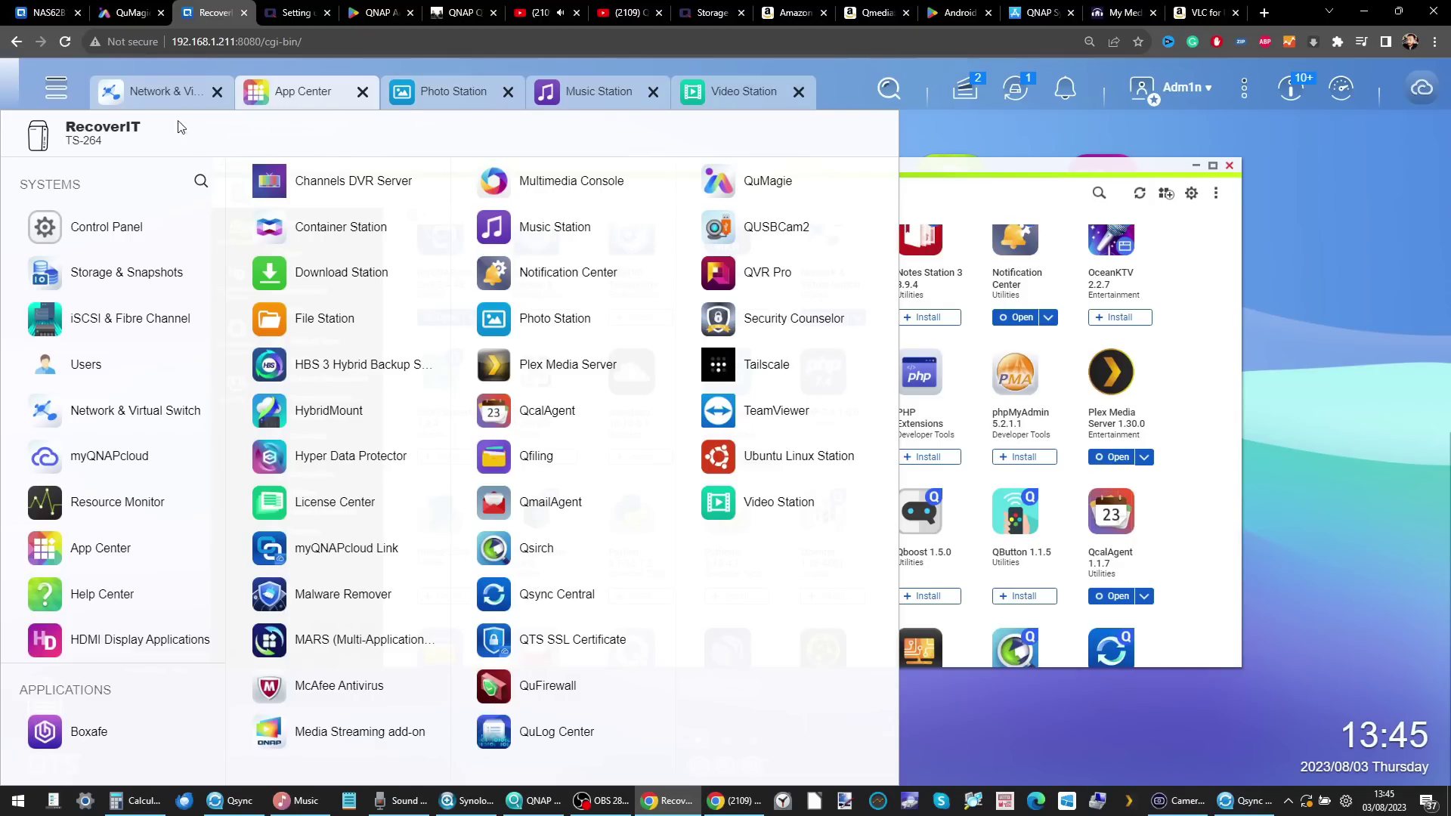
click(56, 89)
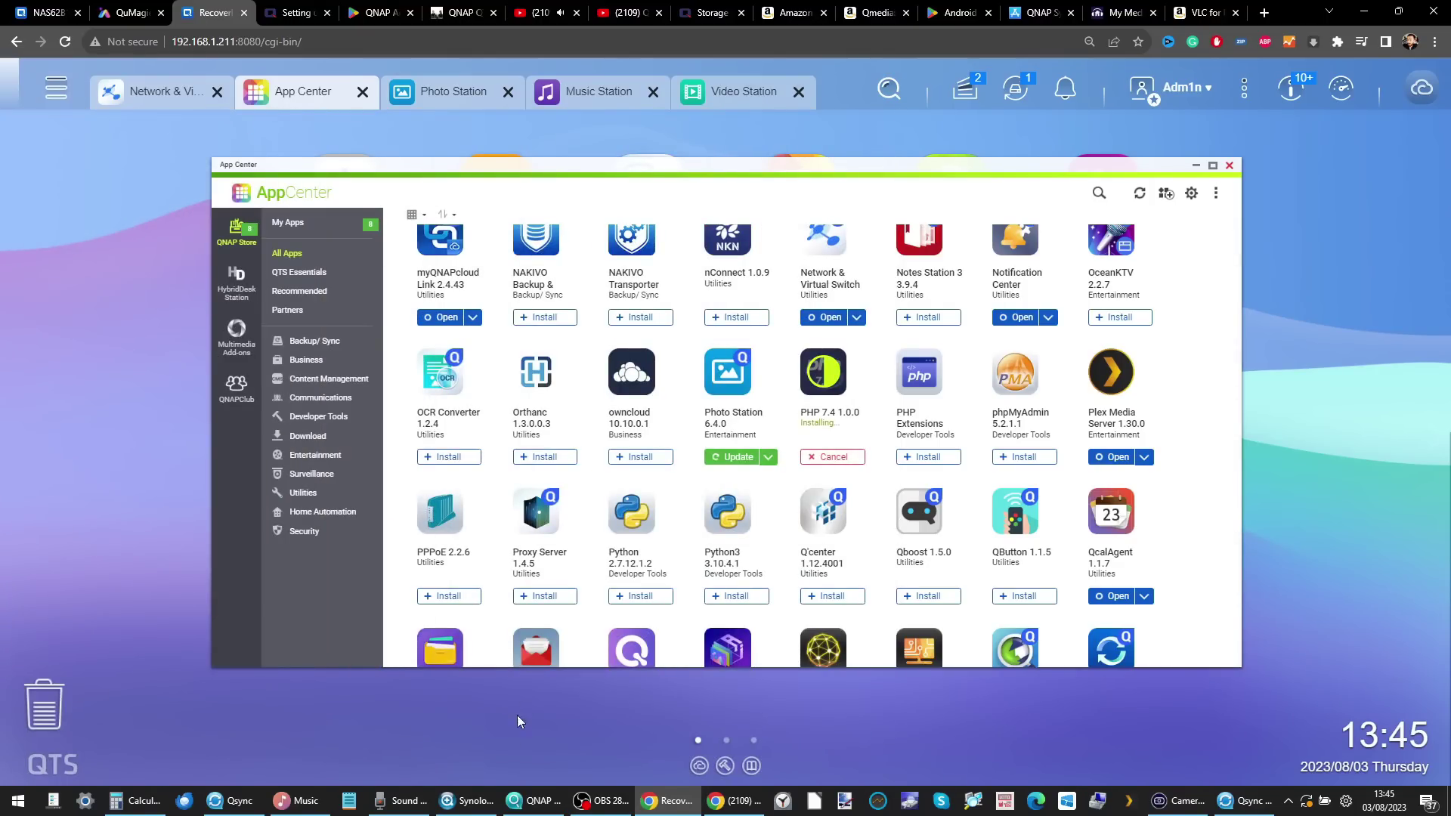
click(470, 800)
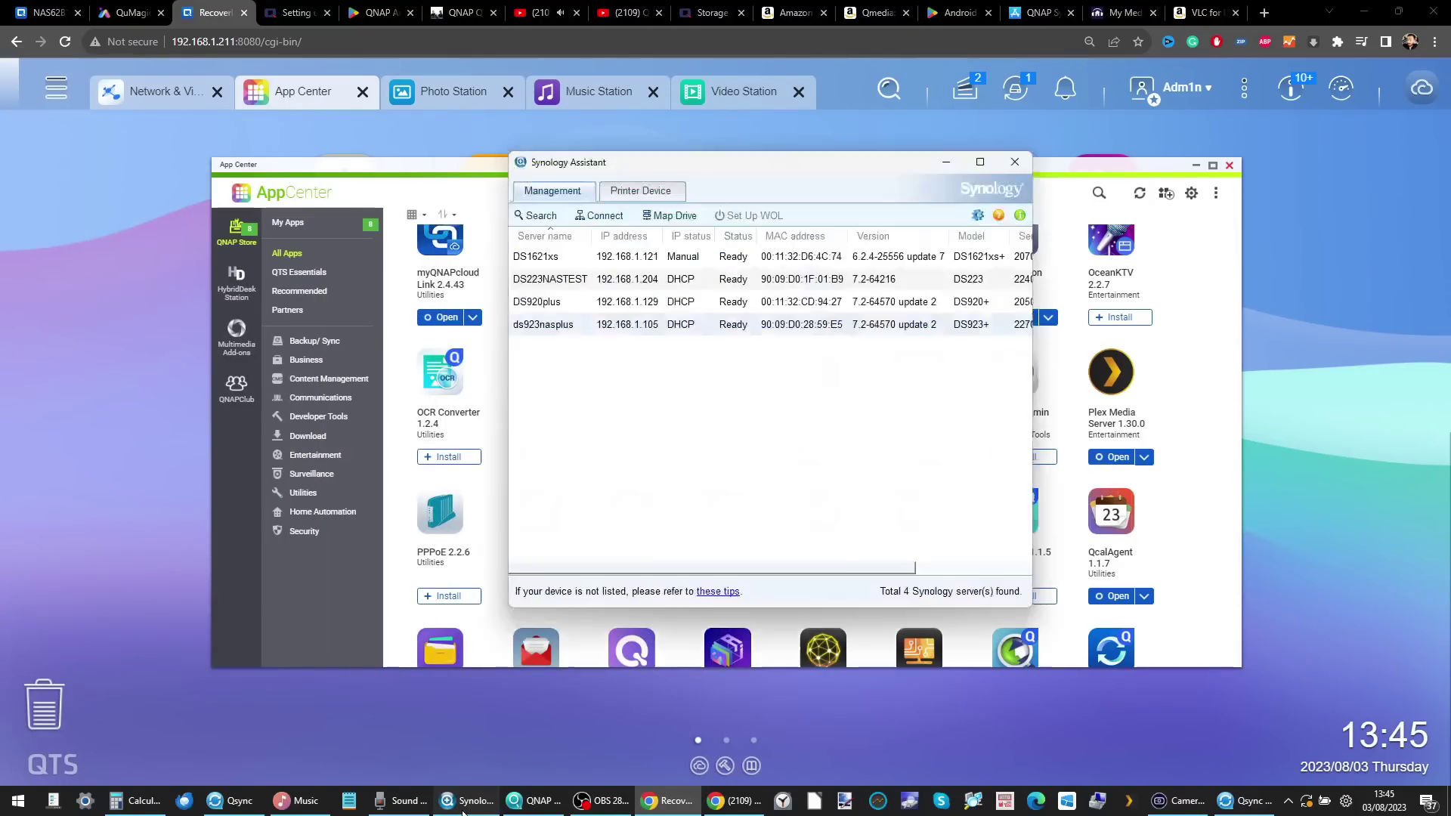
double_click(539, 331)
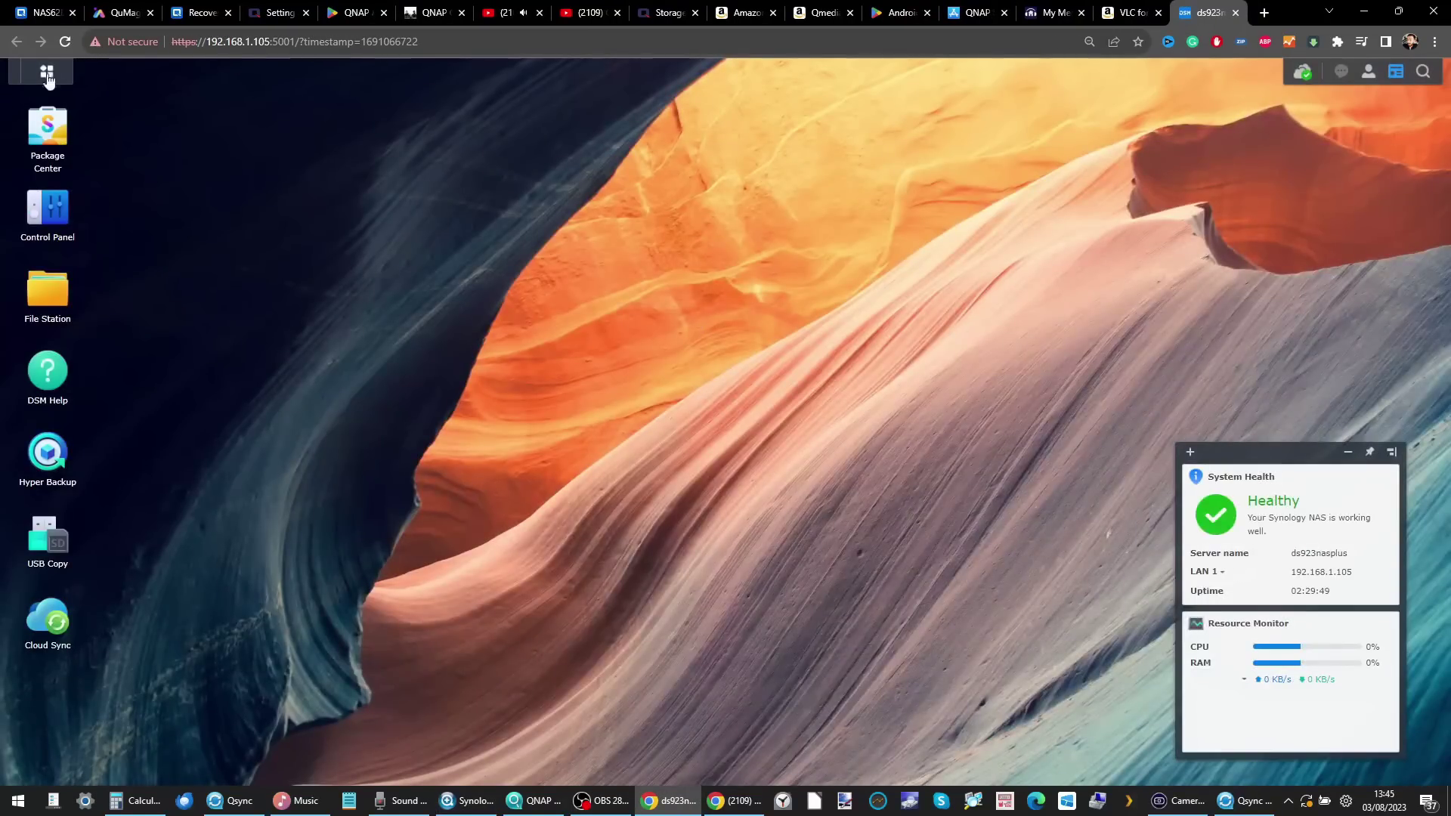
click(52, 75)
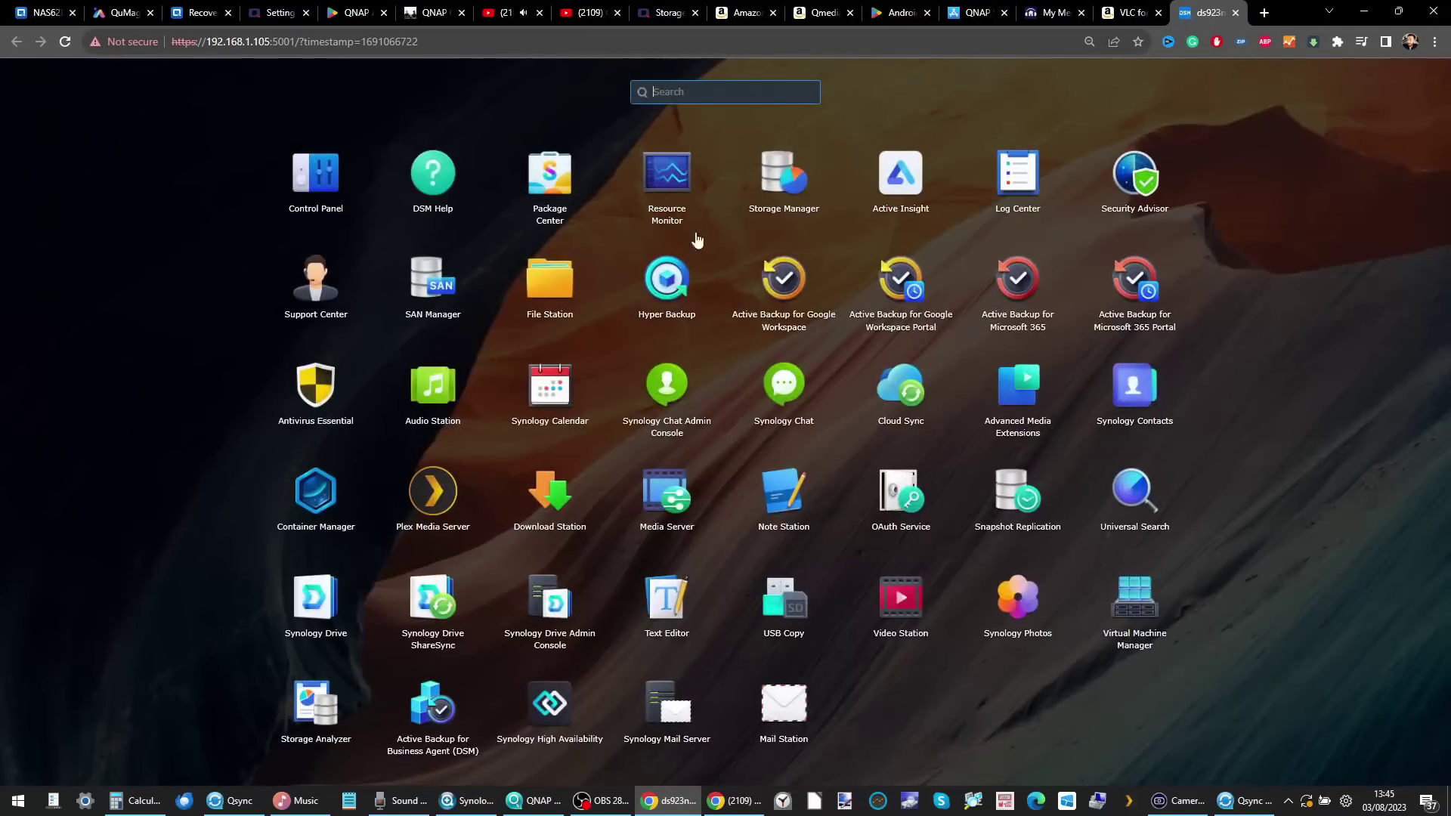
click(1028, 711)
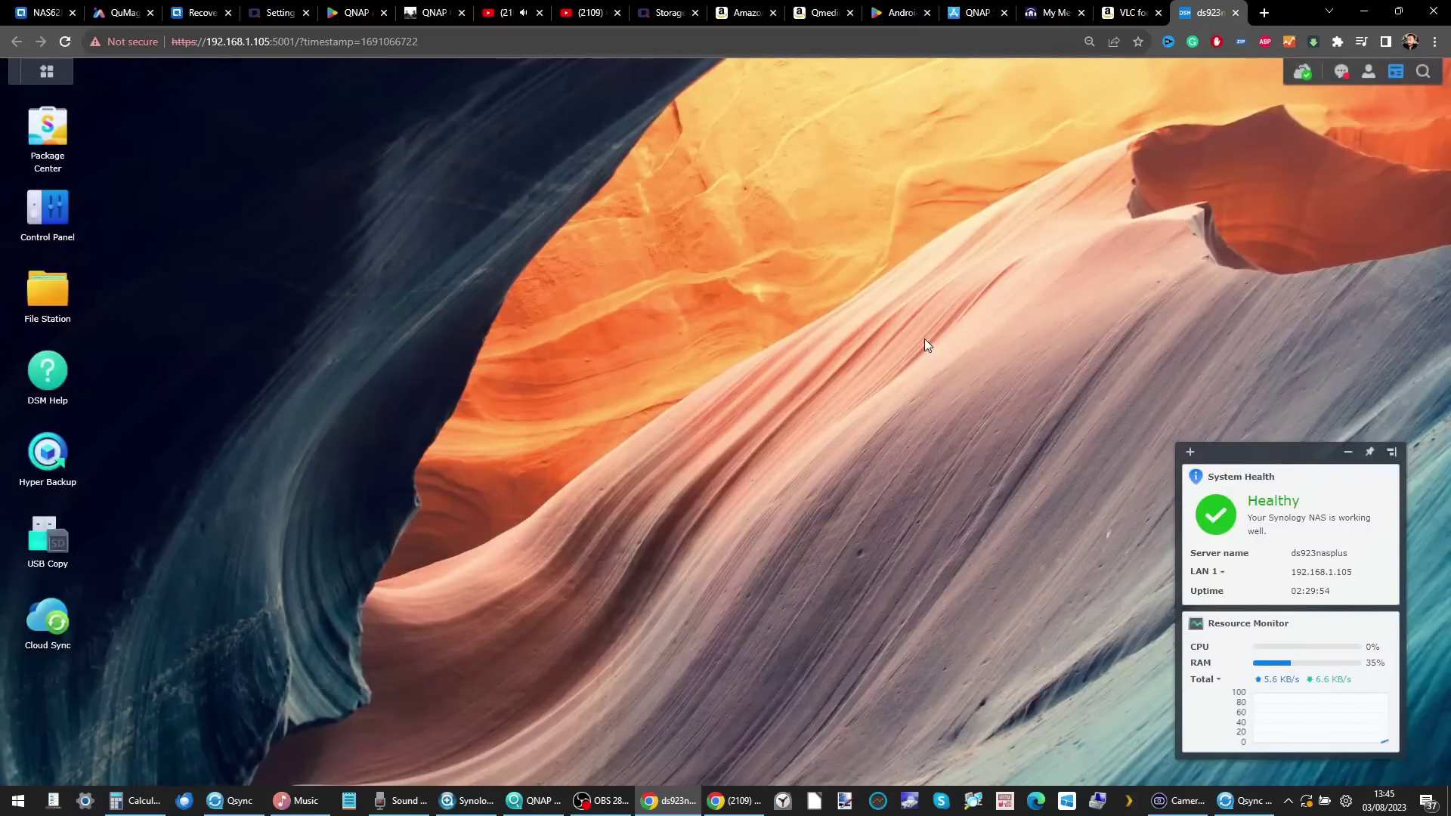
- Switch back to RecoverIT and open the General Settings page of its Control Panel
click(200, 13)
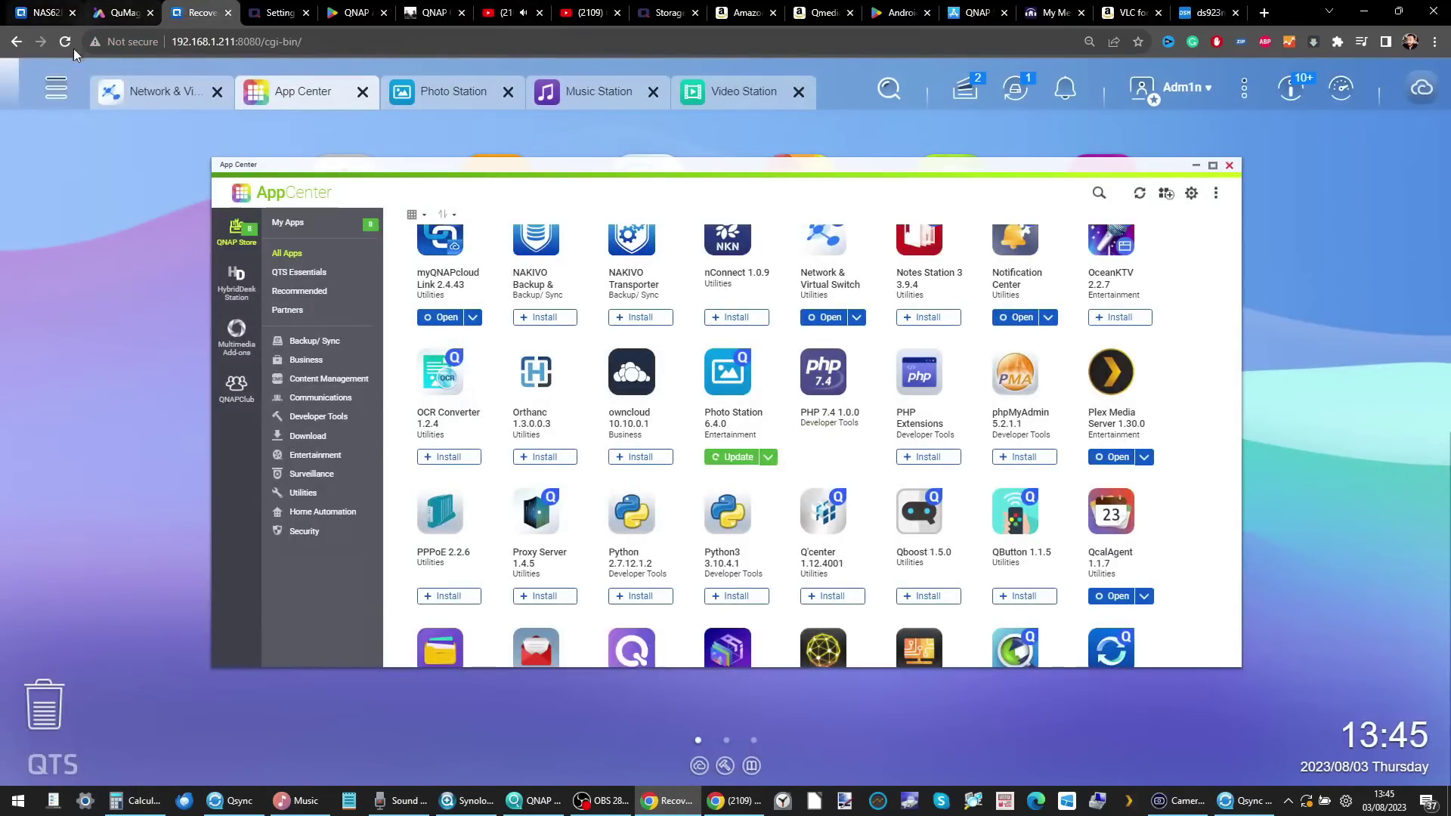
click(56, 88)
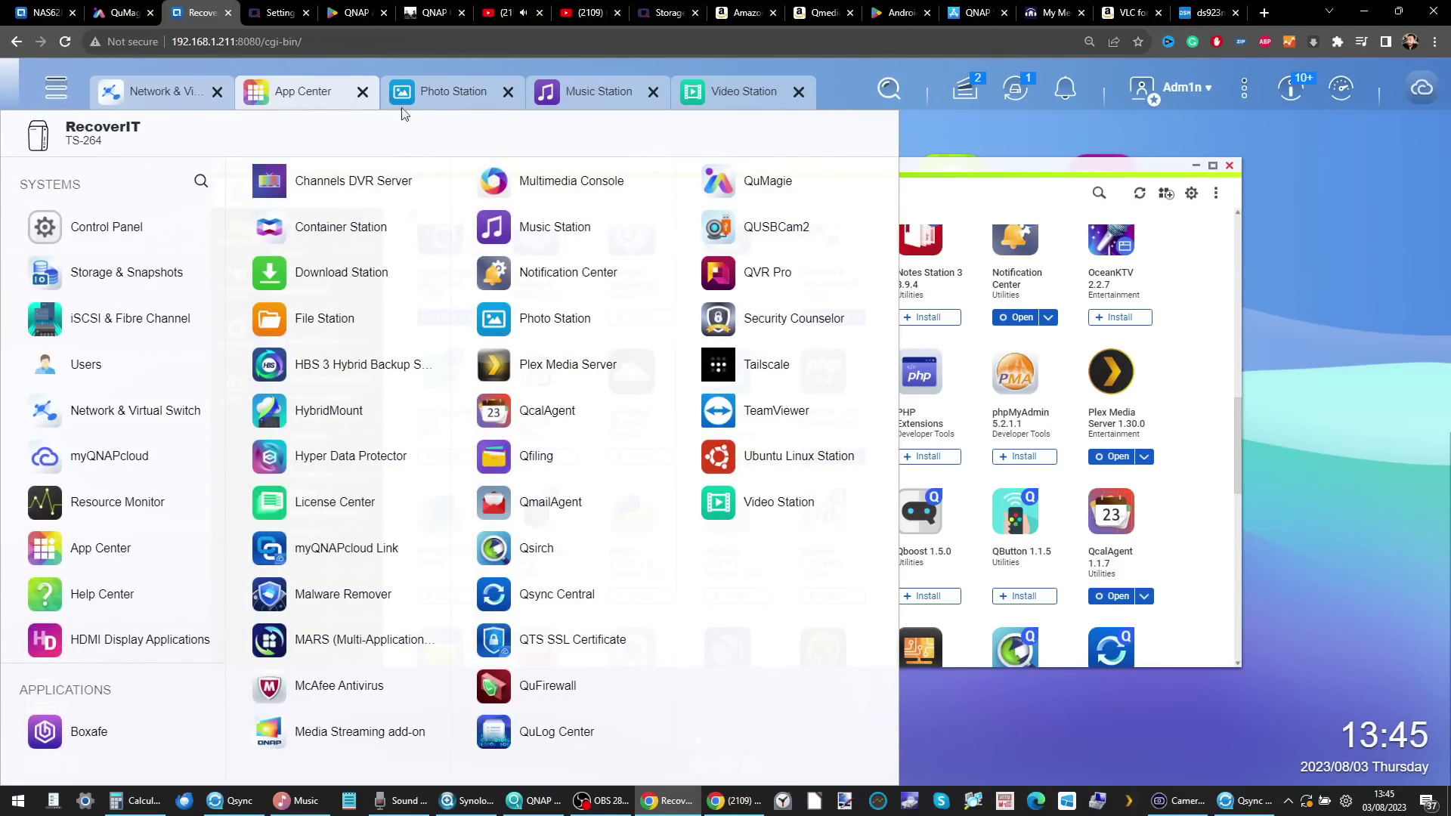
click(121, 219)
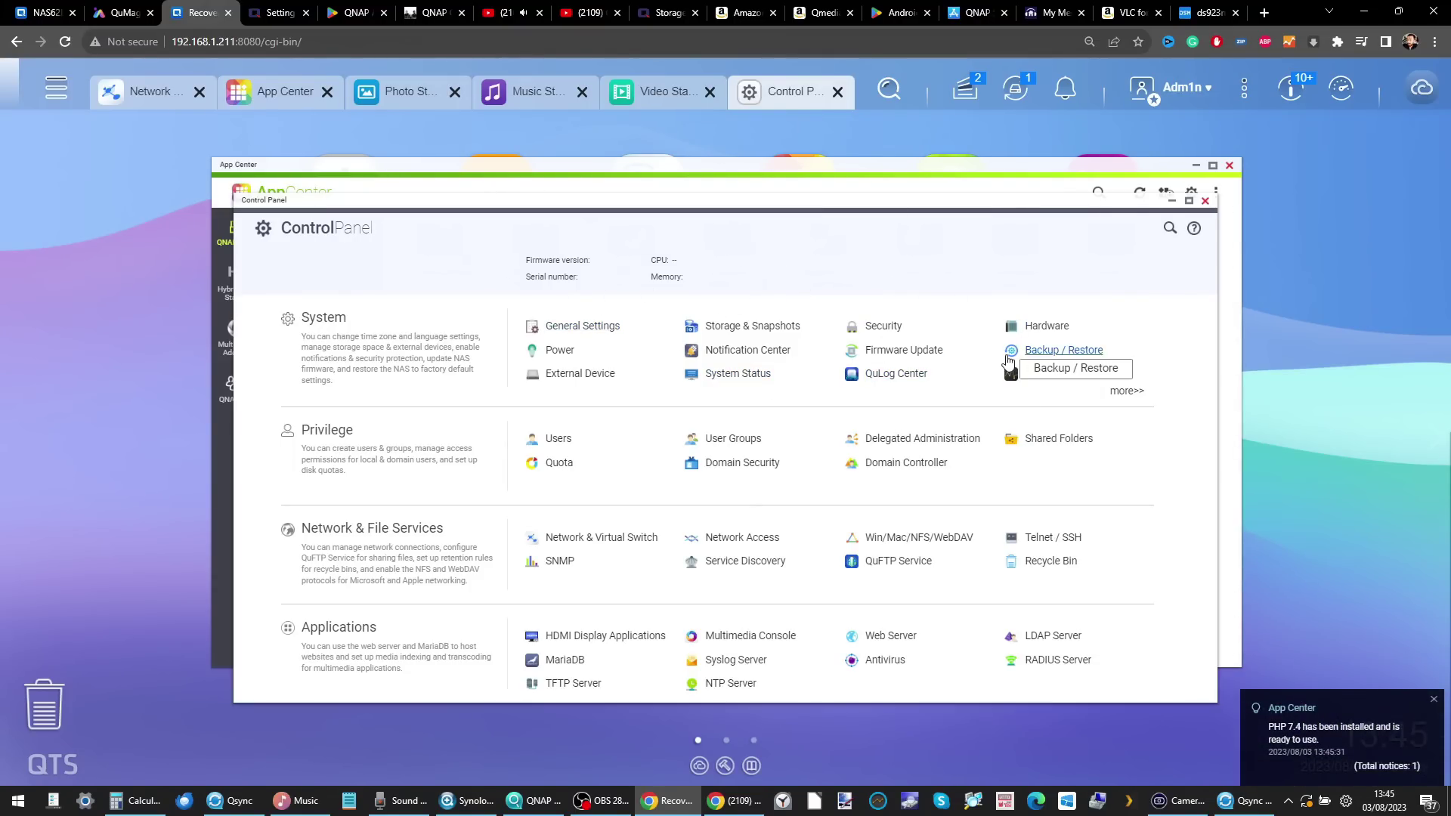
click(583, 326)
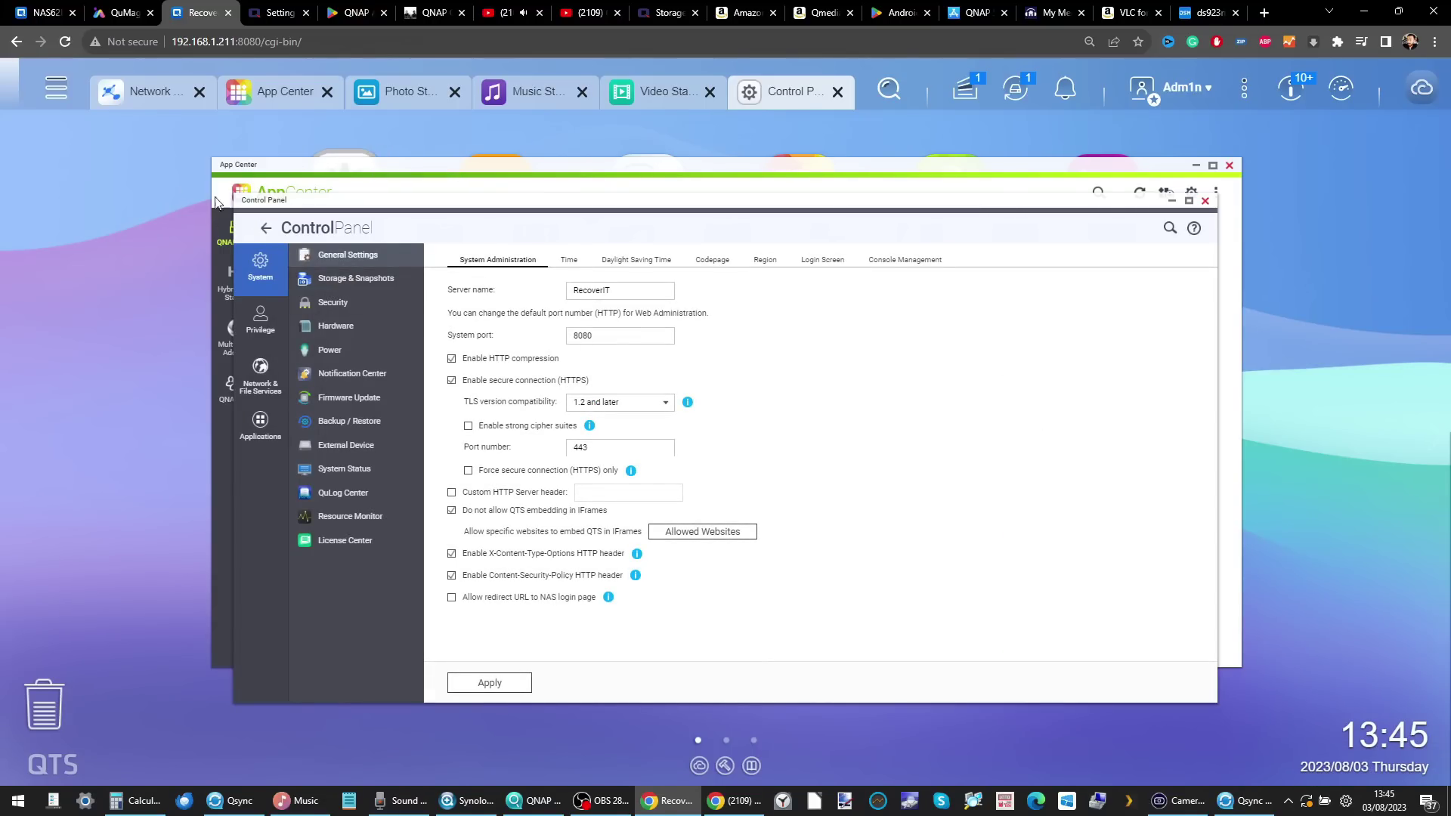
- Bring App Center back to the front and show the RecoverIT main menu
click(235, 90)
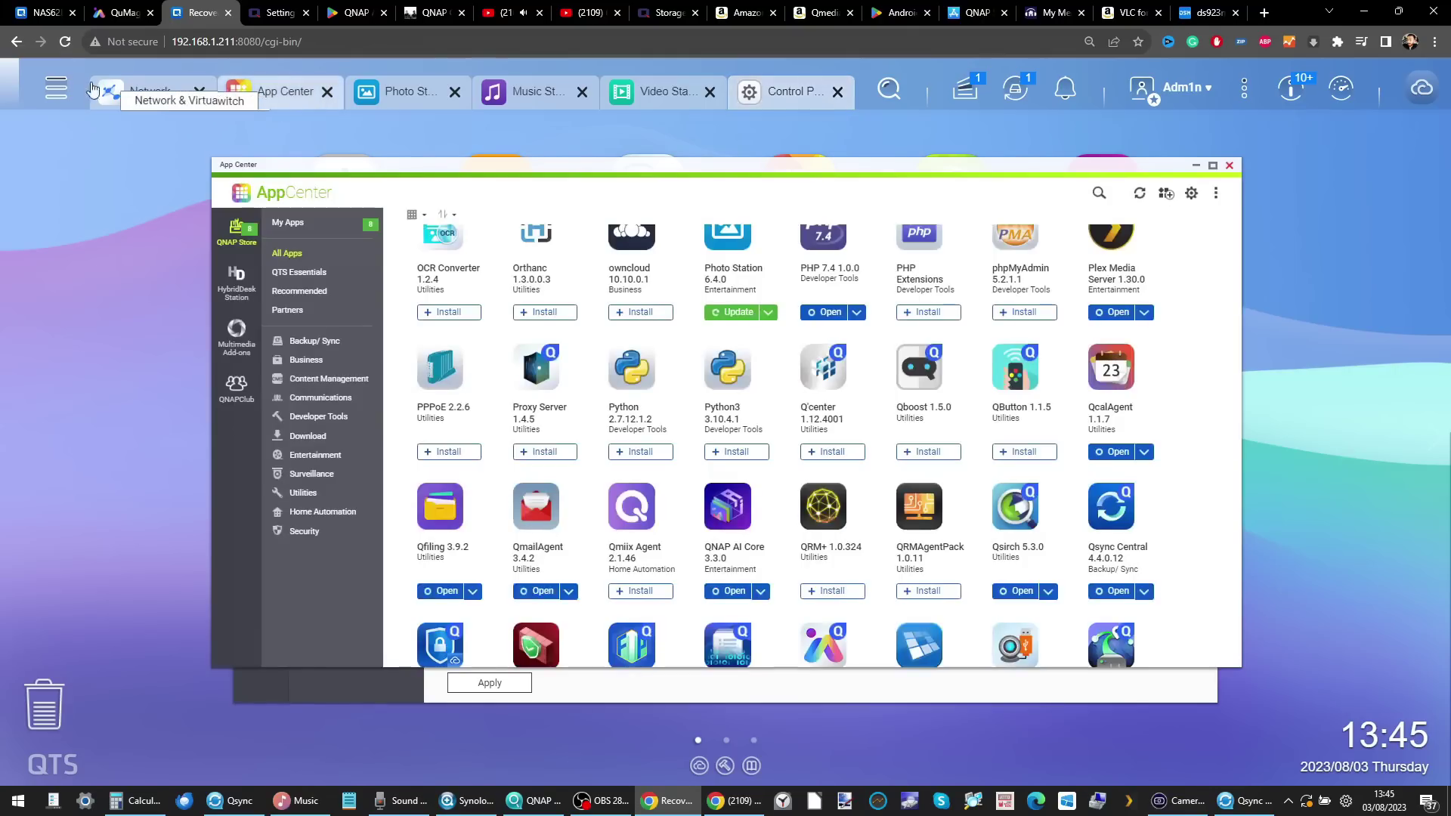
click(53, 91)
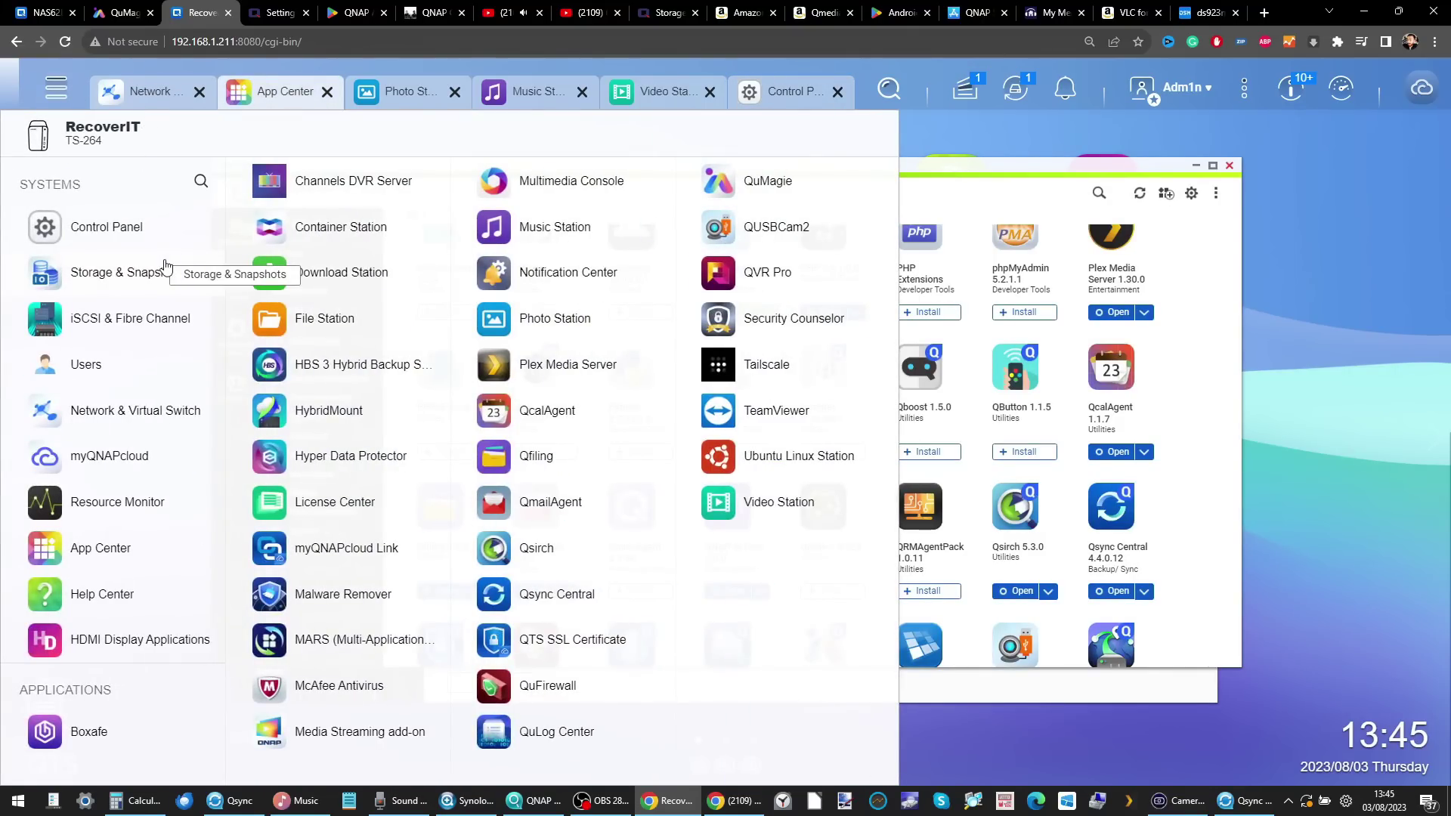
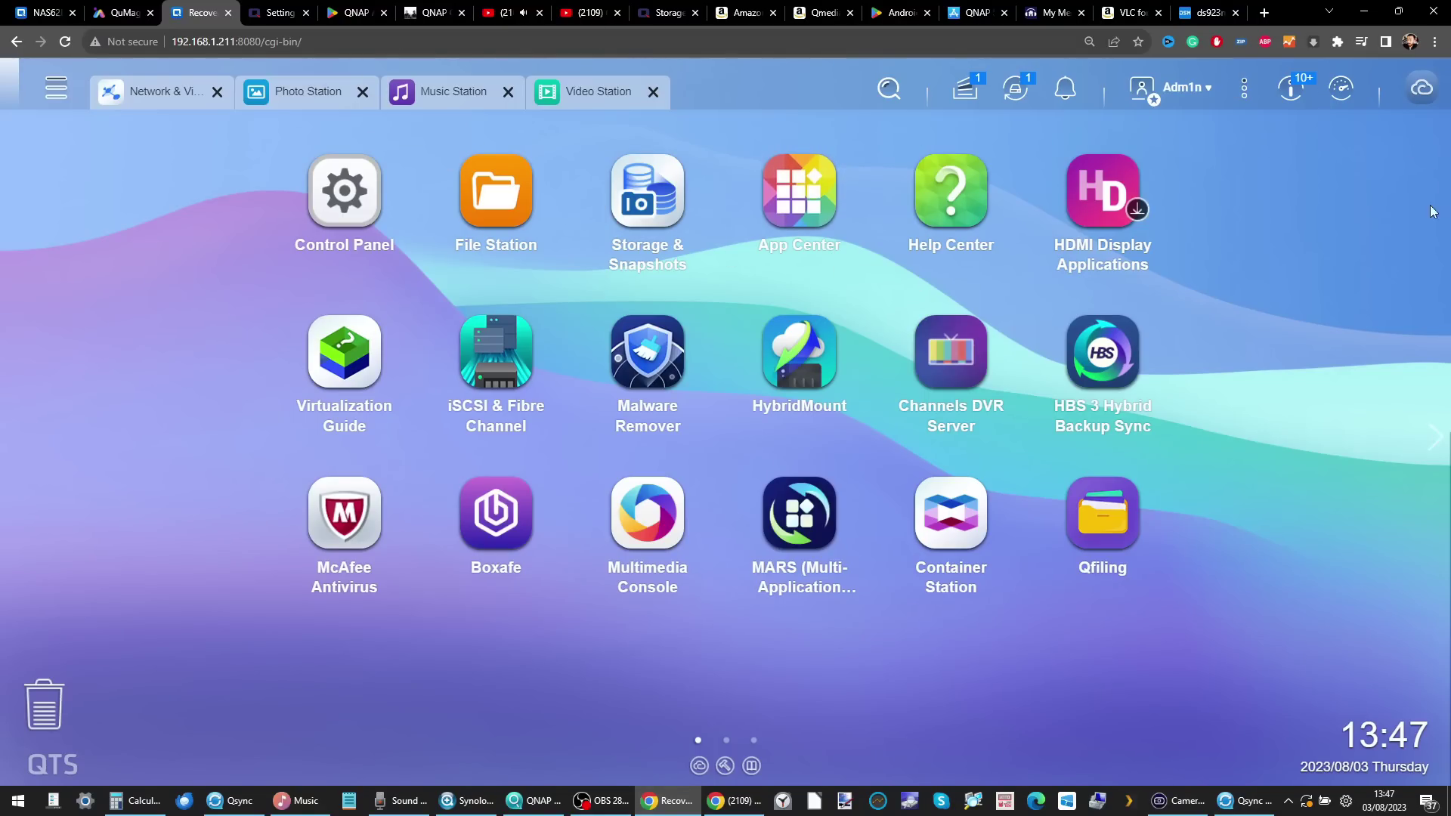
- Check the NAS dashboard for system health and resource use, and open General Settings in the Control Panel
click(1343, 90)
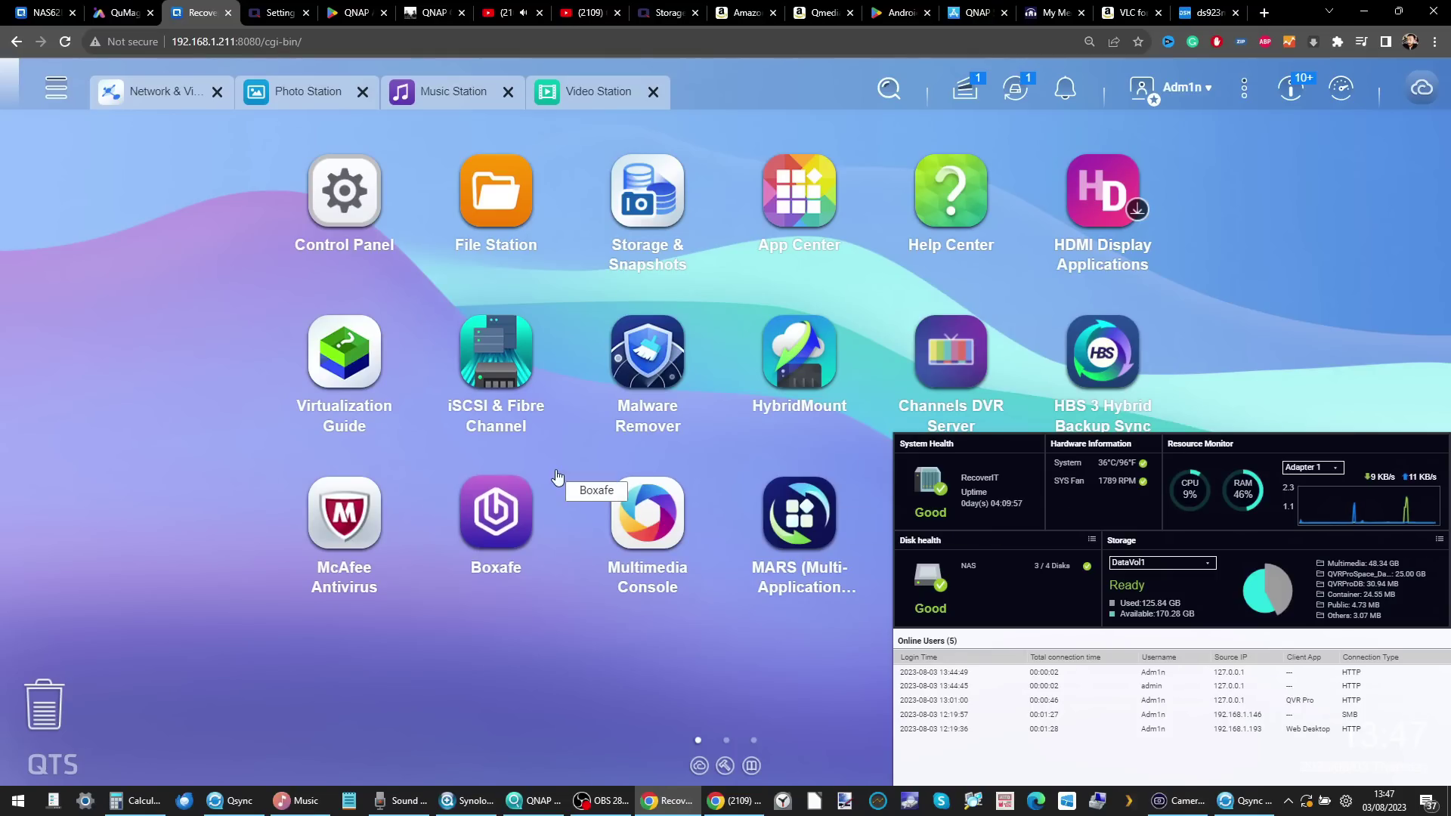
click(431, 659)
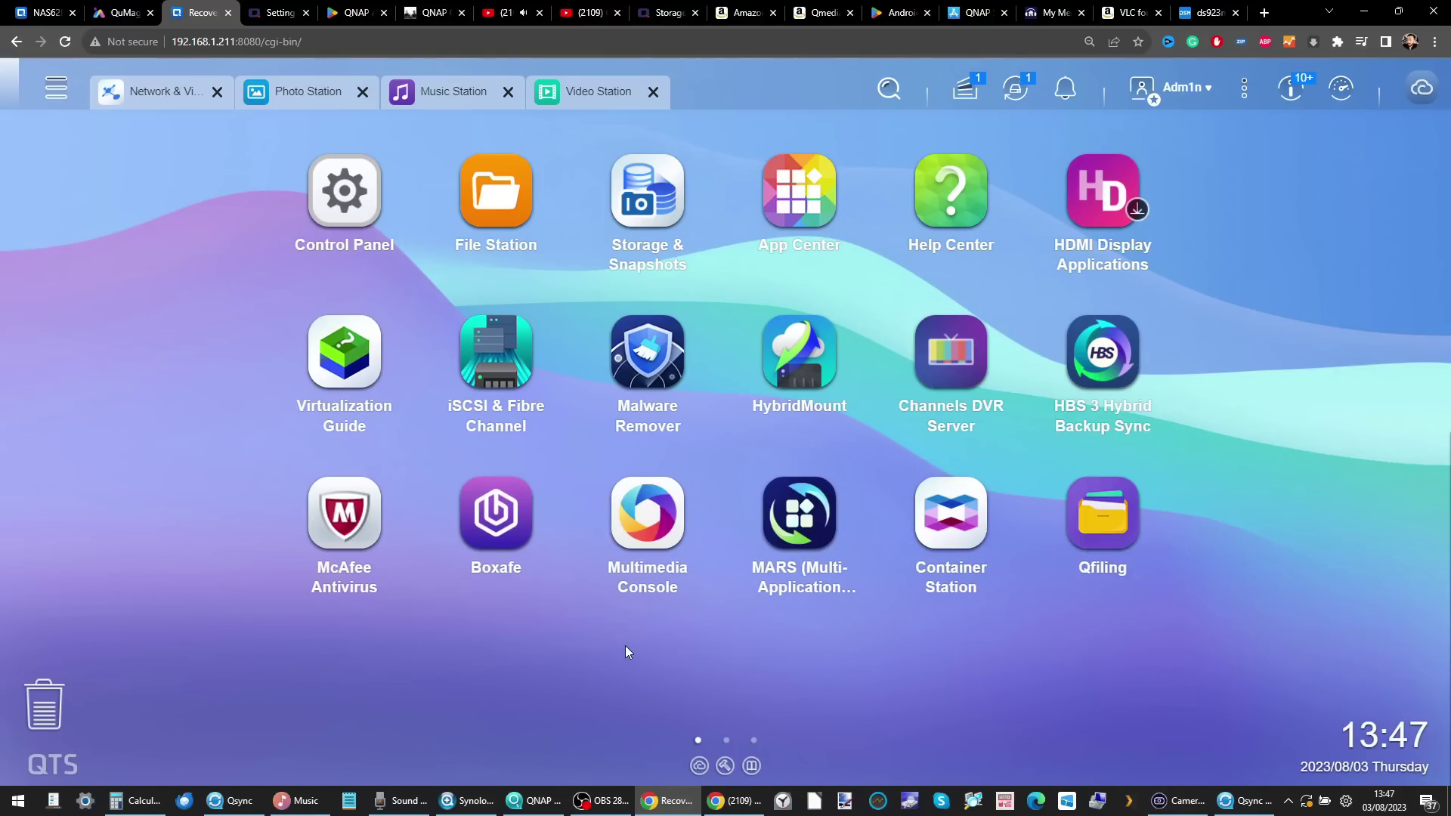
click(347, 195)
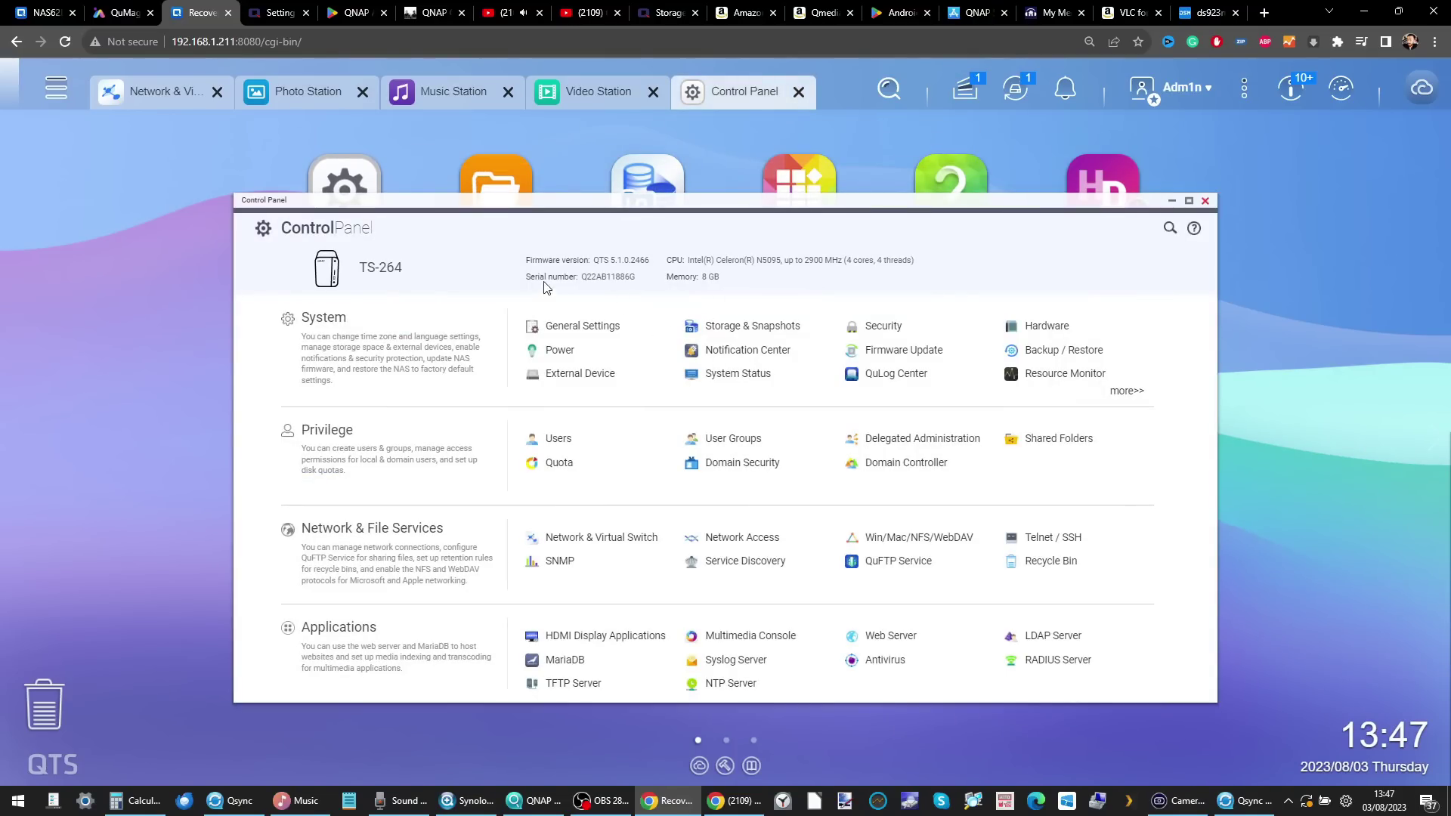
click(604, 329)
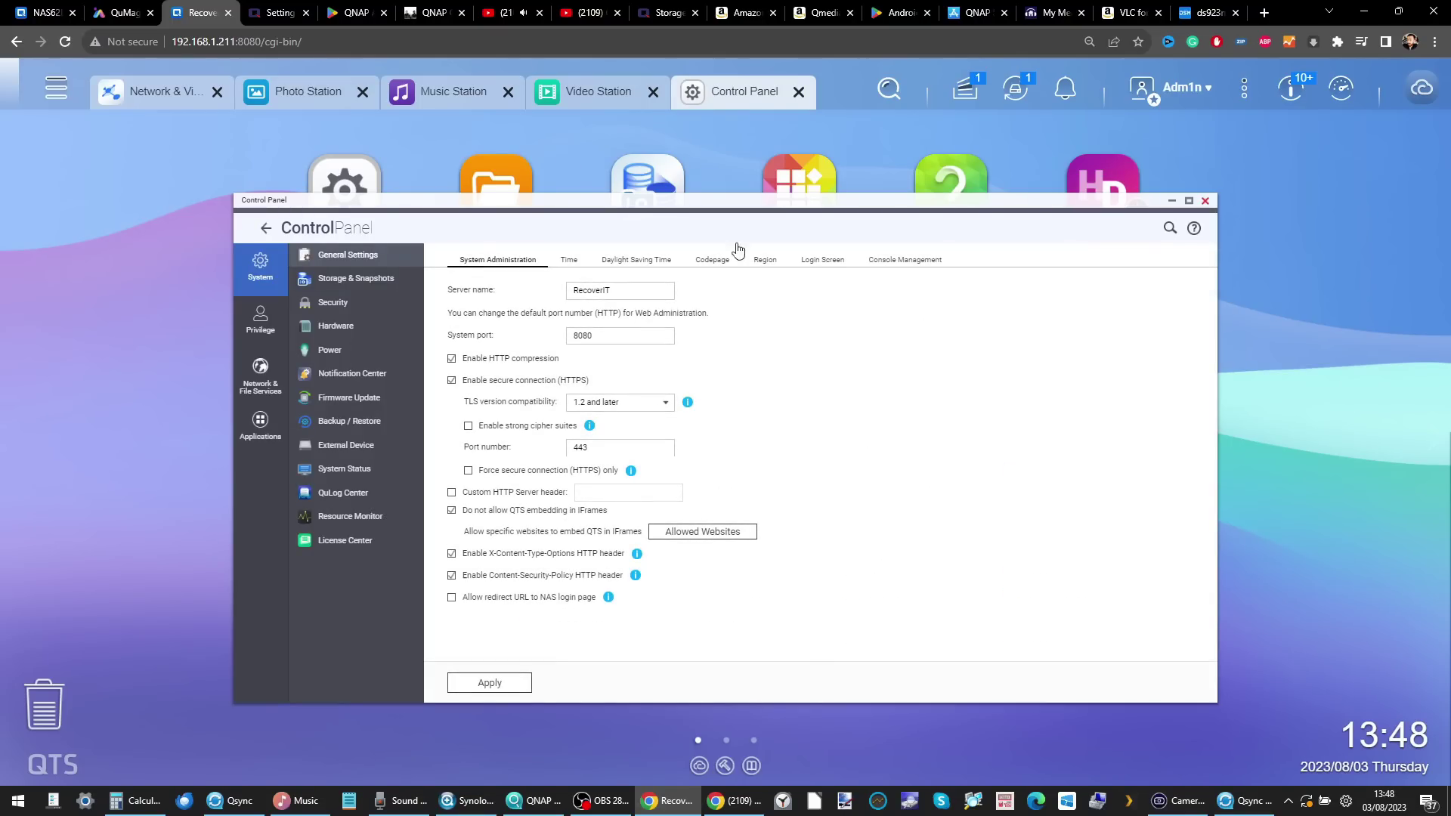
- View the RecoverIT main menu, and open App Center to browse its installed apps and the full app catalogue
click(56, 89)
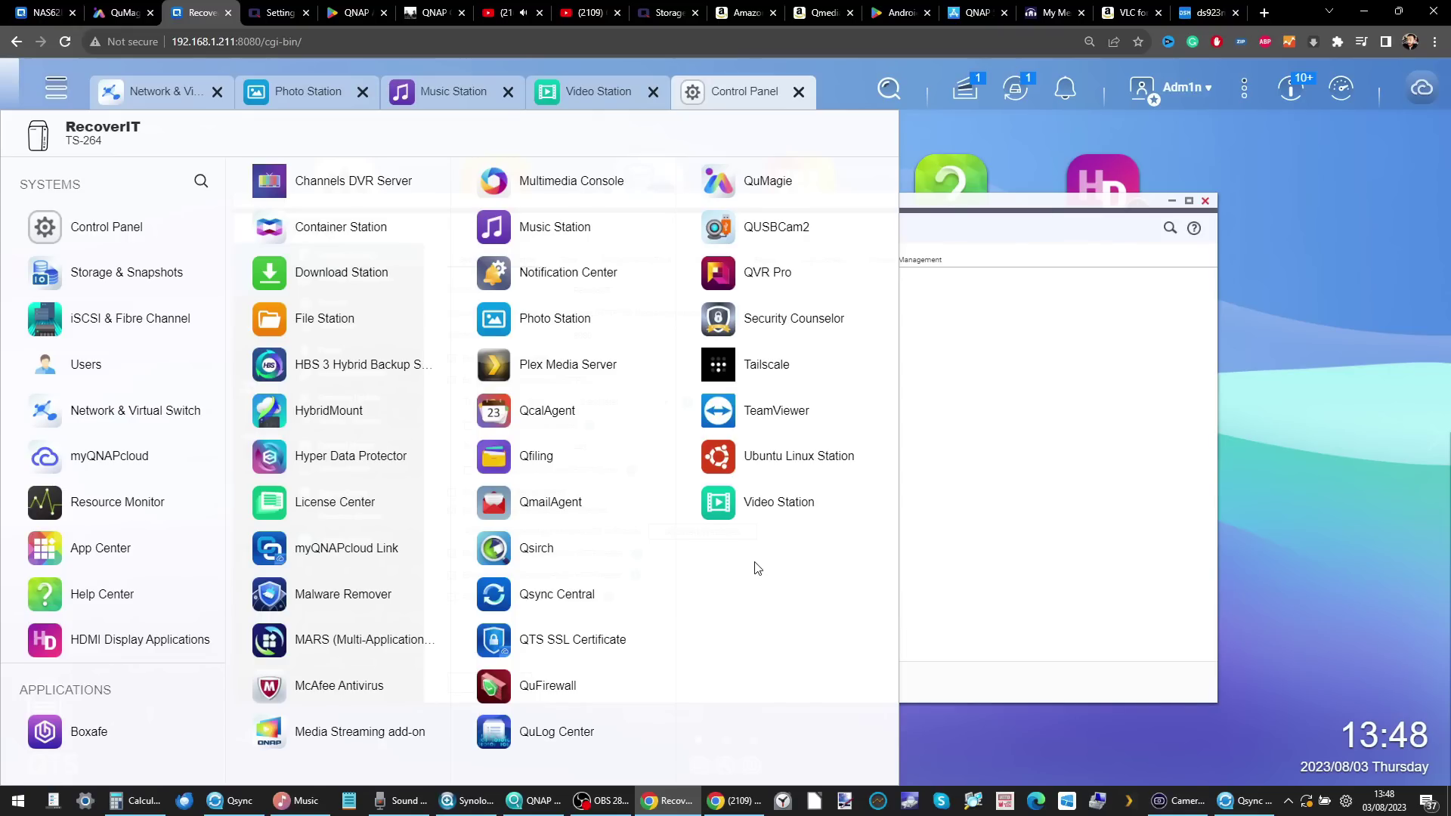
click(913, 546)
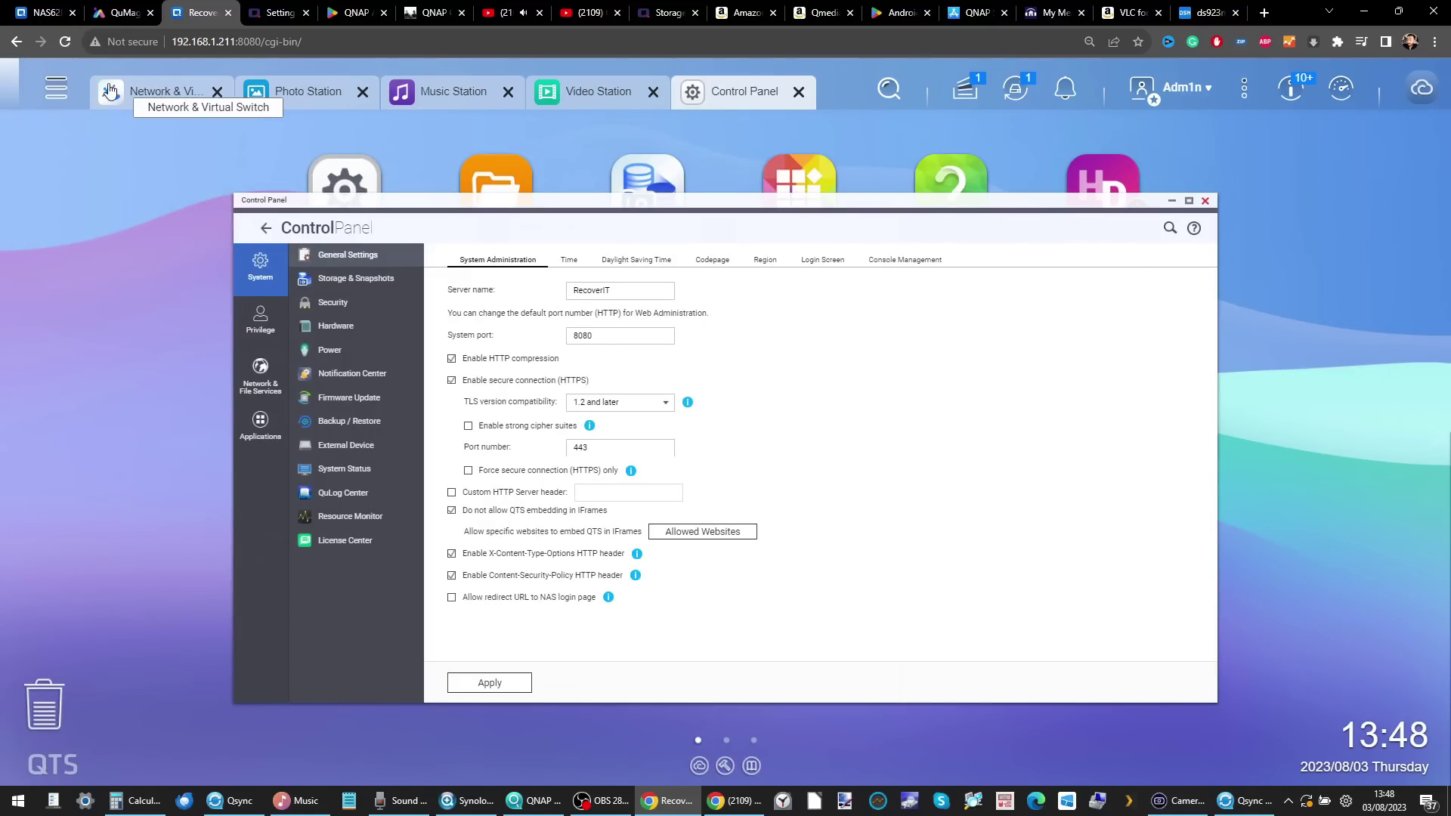
click(837, 178)
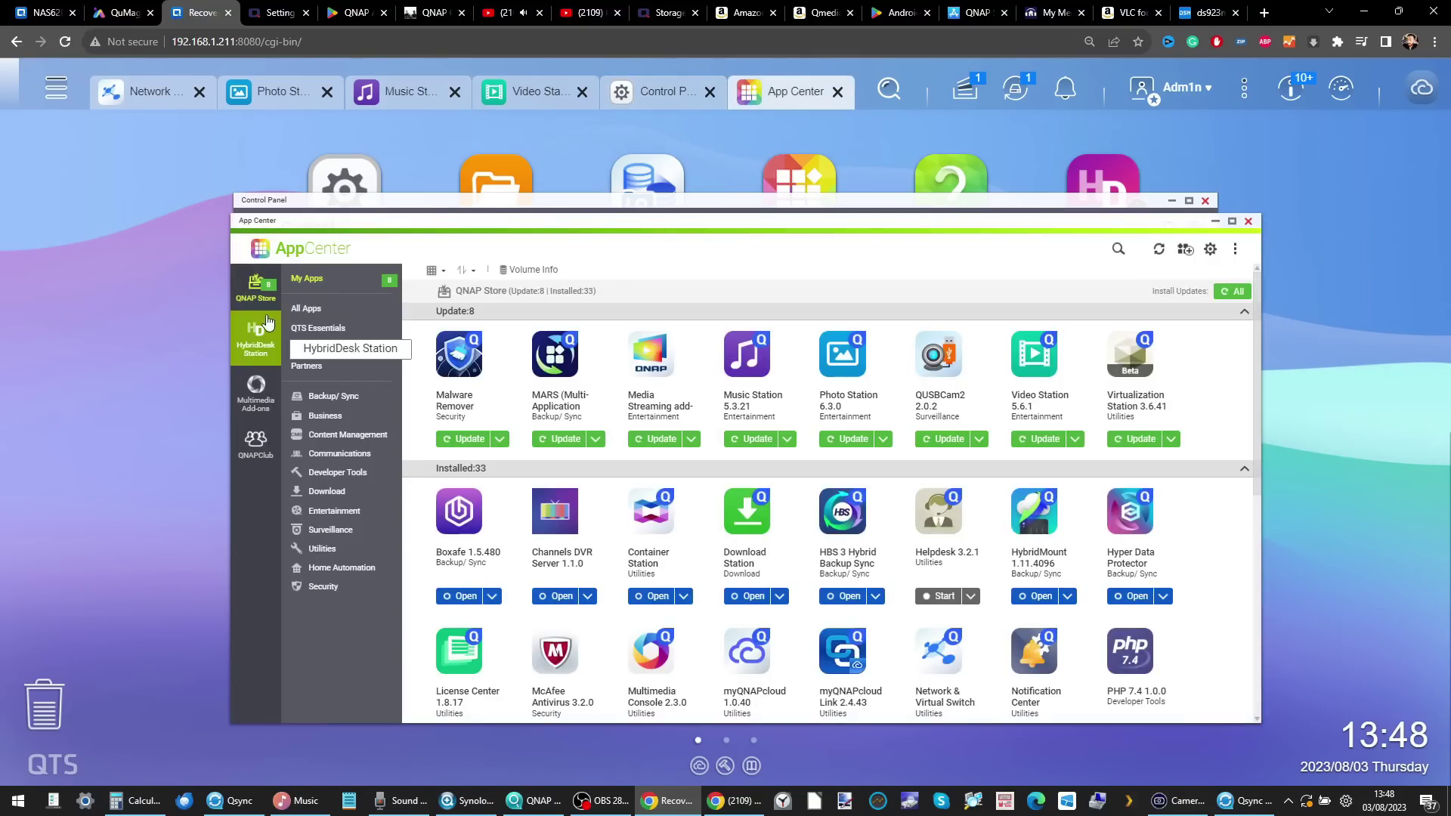
scroll(679, 413, down, 3)
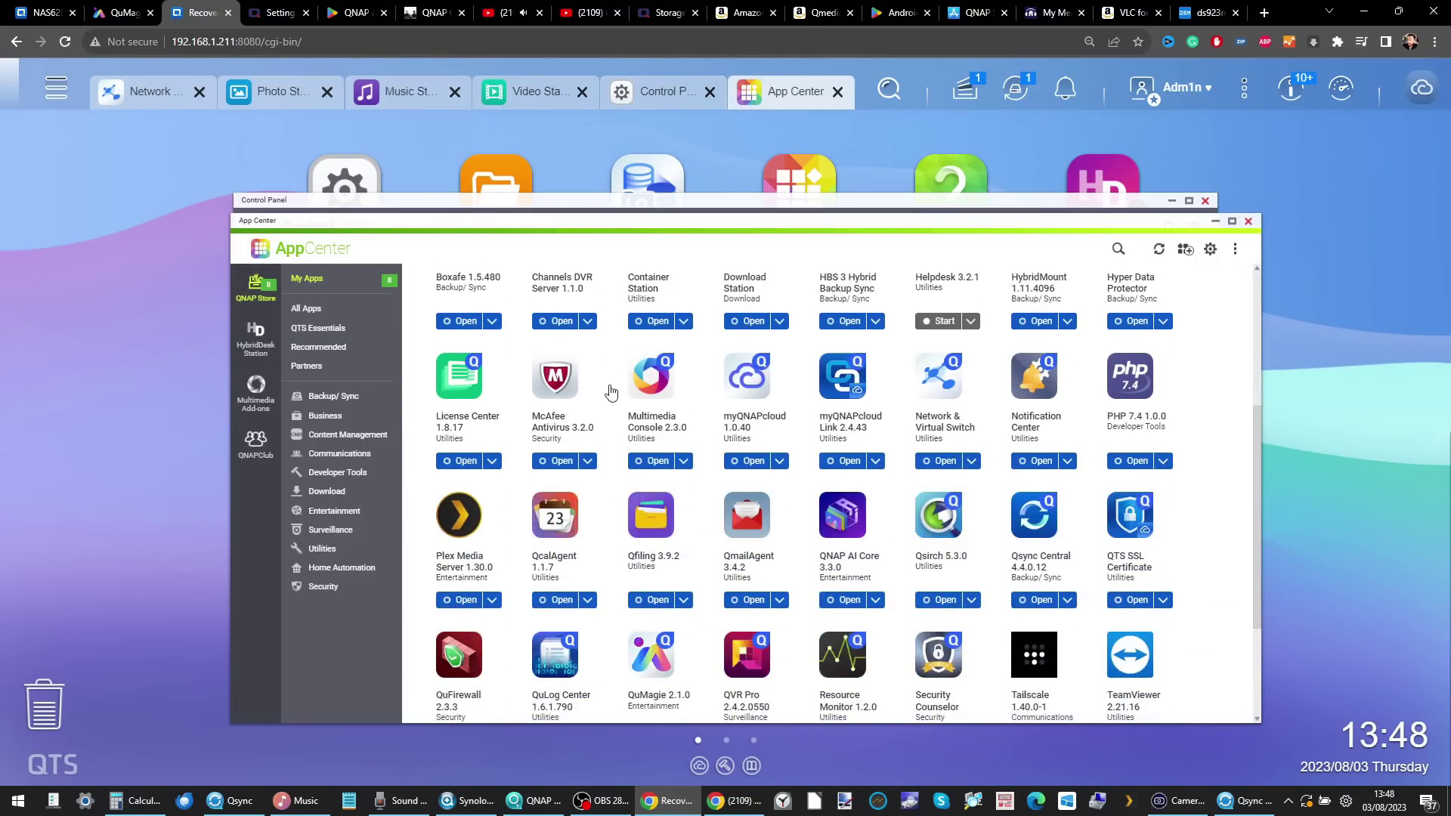
click(334, 310)
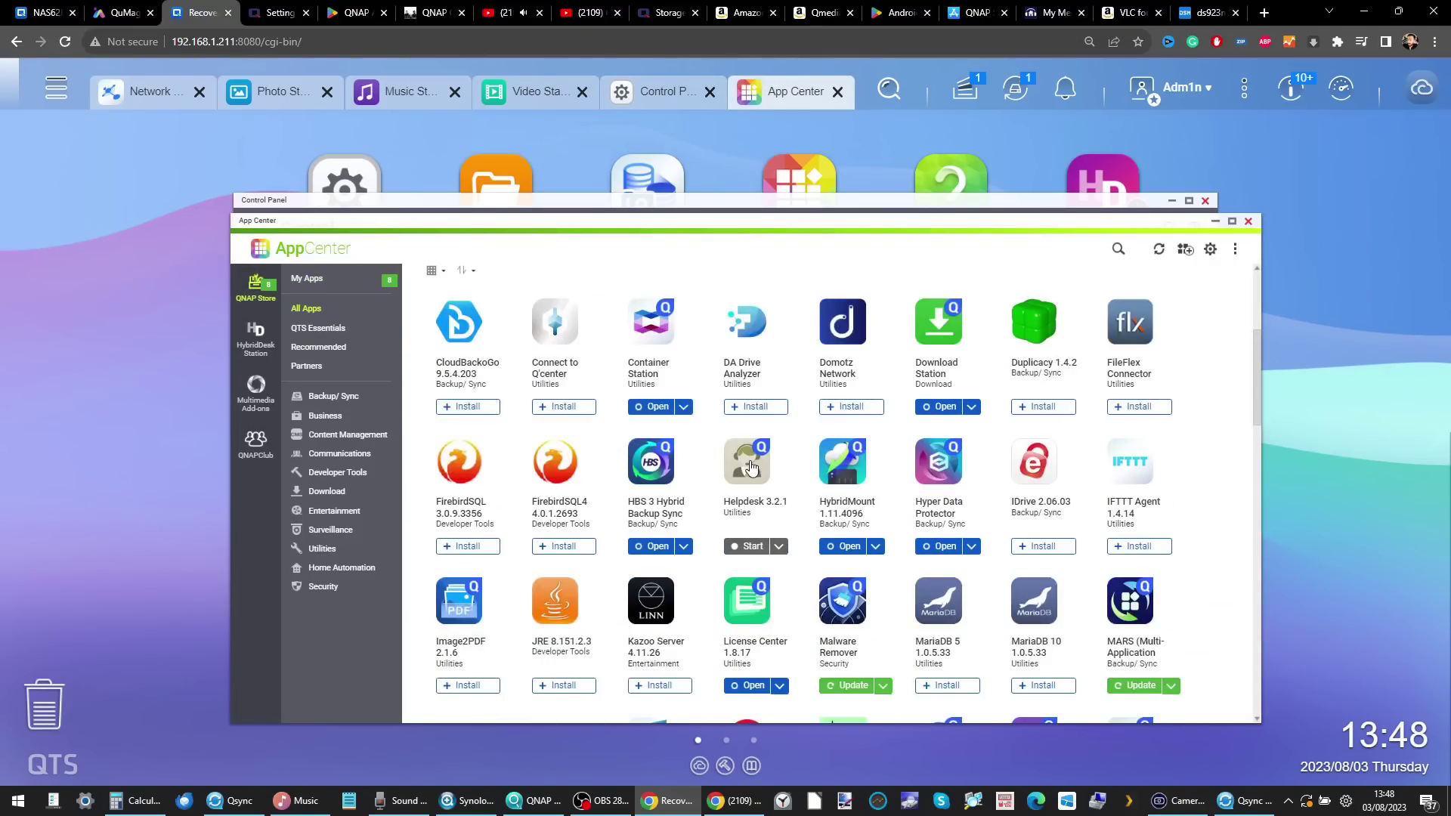
- Start installing Domotz Network, DA Drive Analyzer, Connect to Q'center, CloudBackoGo, FirebirdSQL 3.0.9.3356, JRE and IFTTT Agent from App Center
click(845, 407)
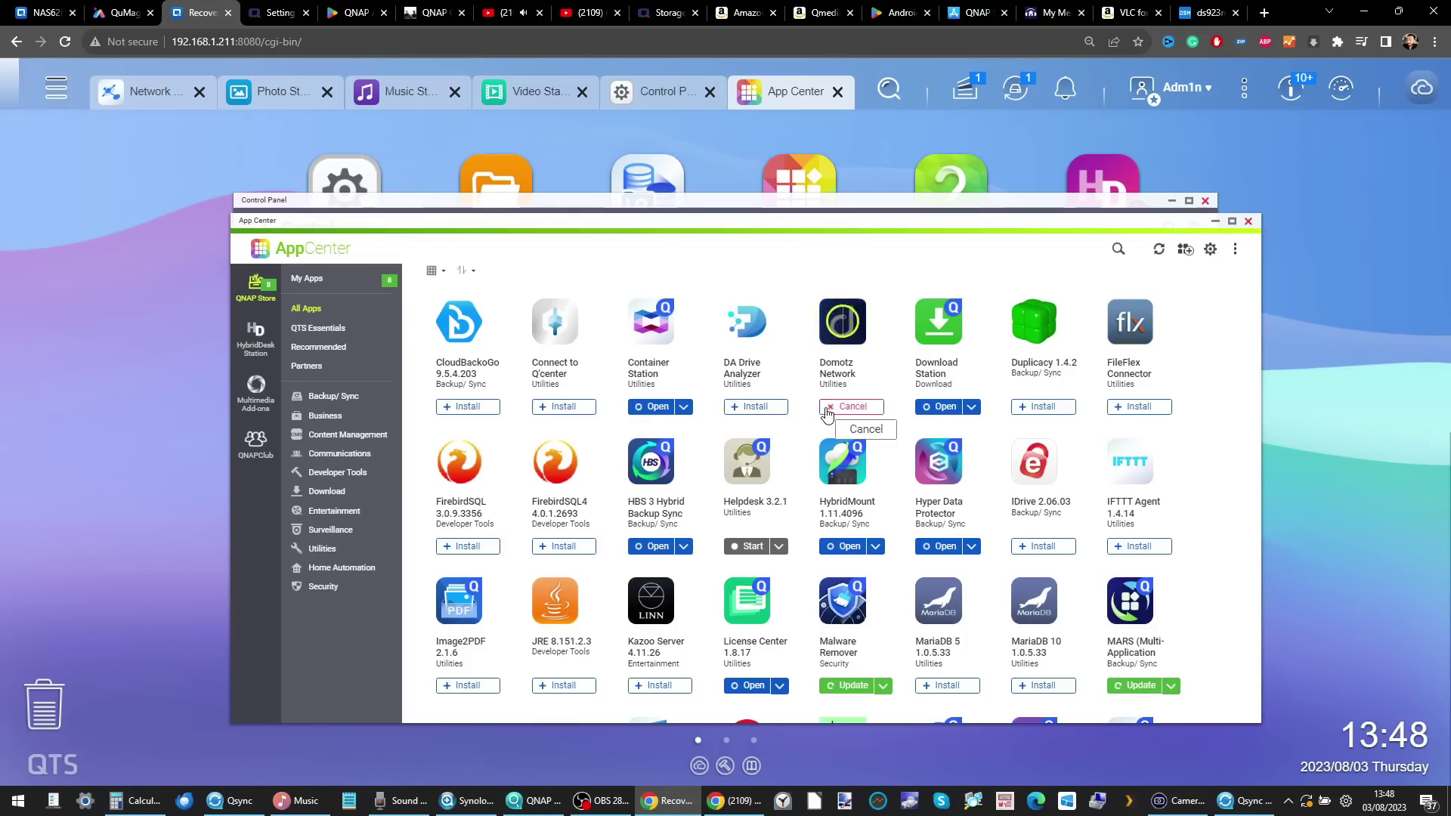
click(732, 407)
click(561, 407)
click(457, 408)
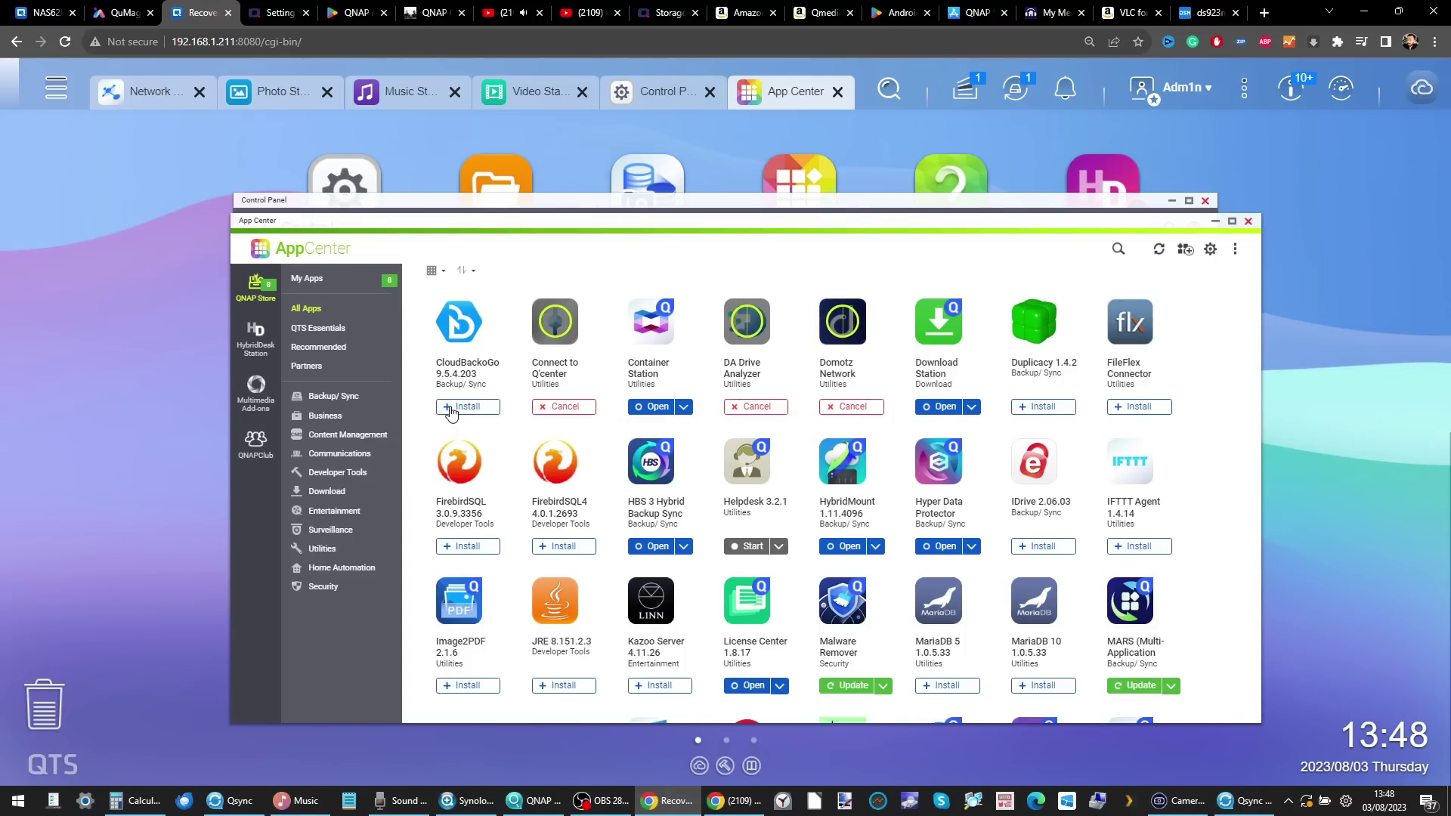
click(727, 497)
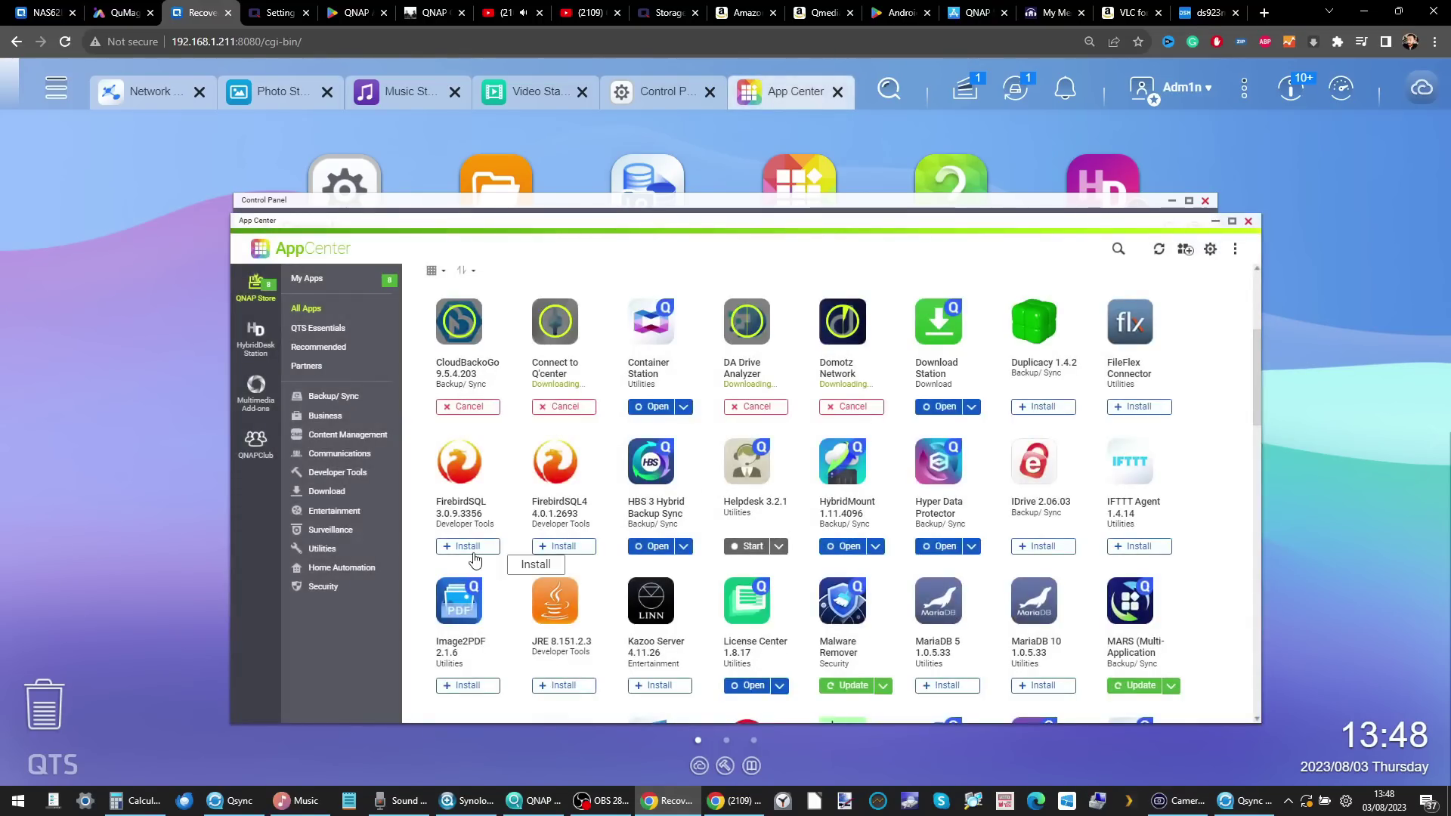
click(446, 545)
click(978, 341)
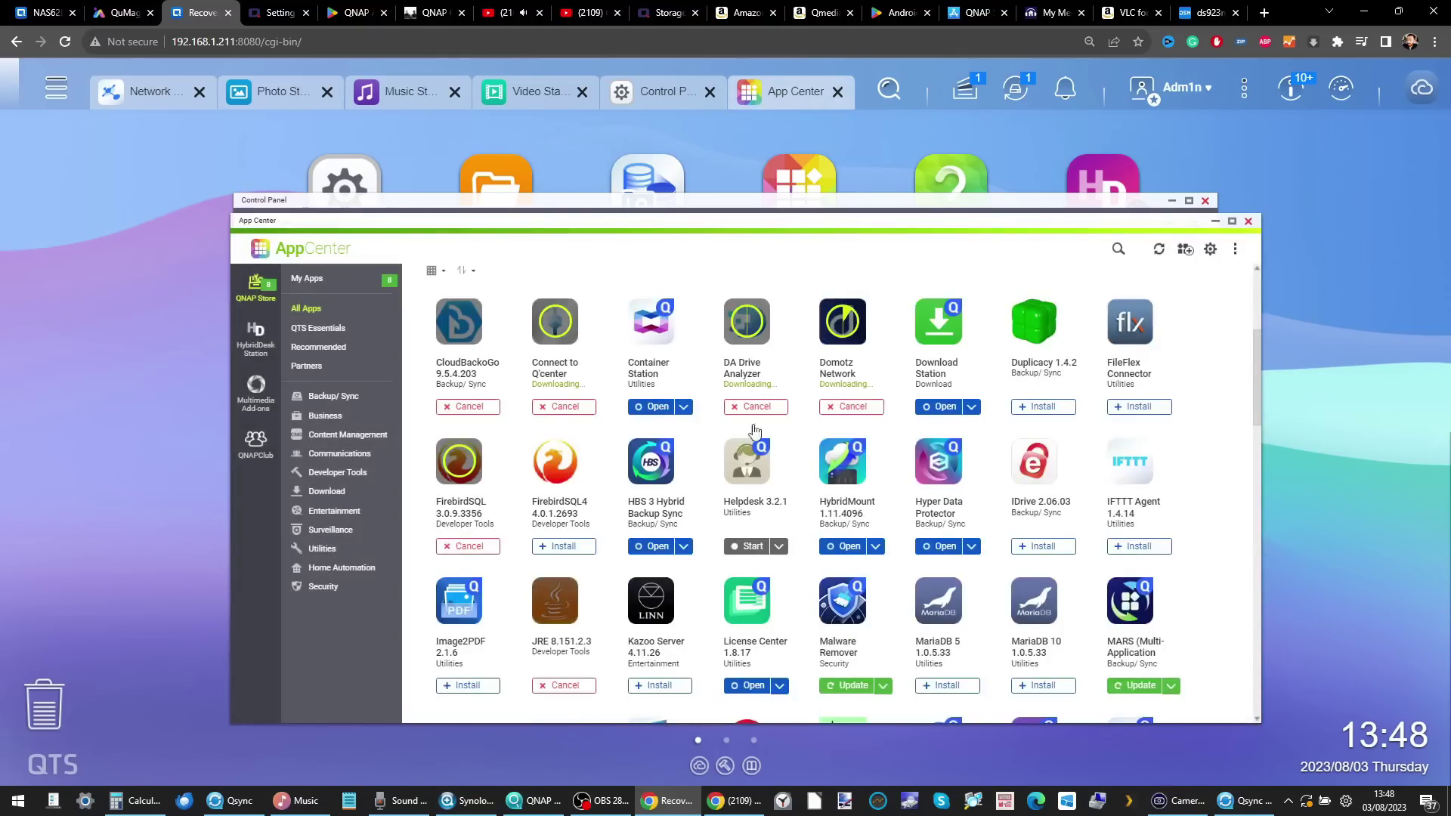
click(1116, 547)
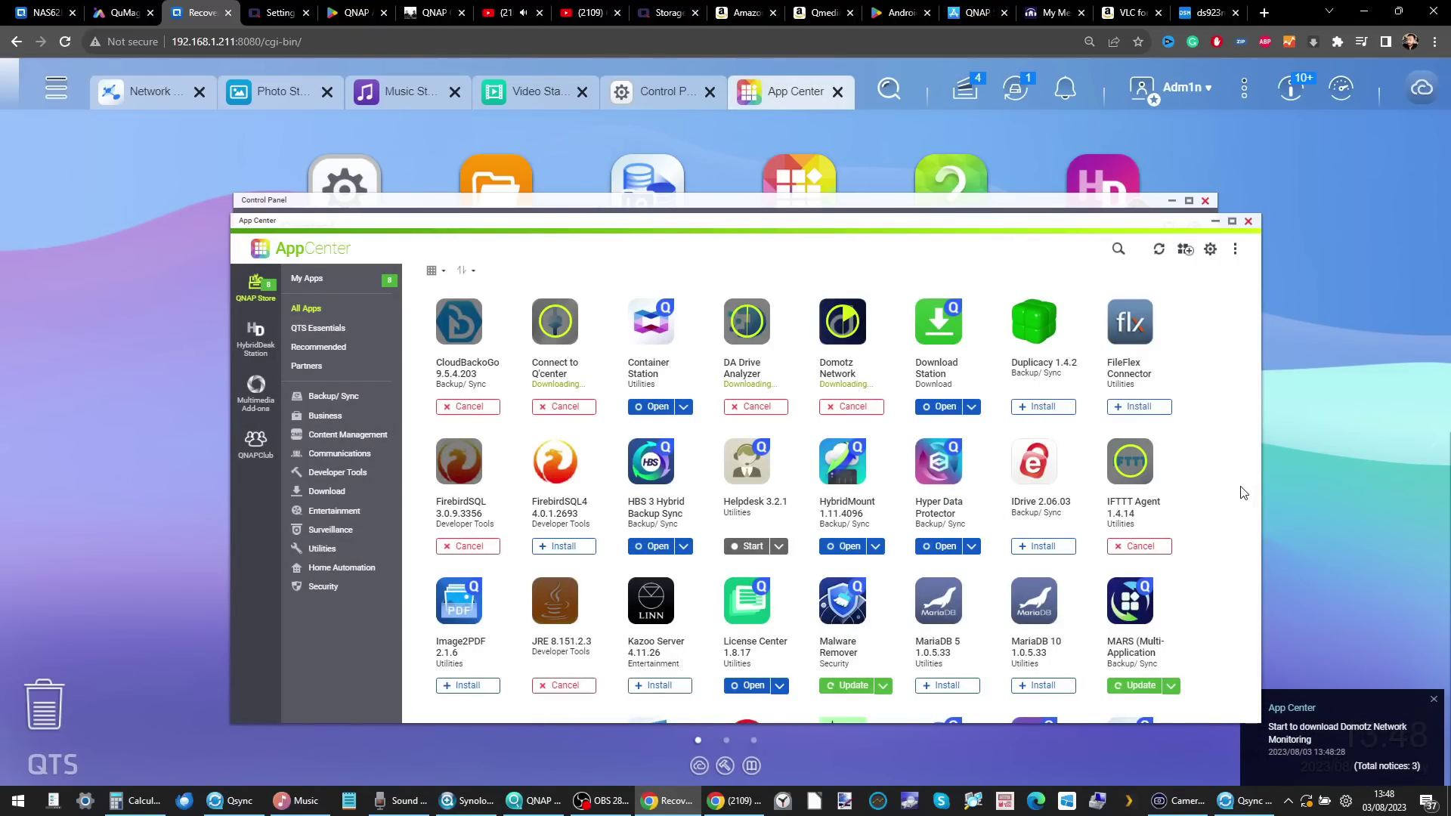
- Browse further through the app catalogue, and open the CPU usage page under System Resource in Resource Monitor
scroll(782, 378, down, 5)
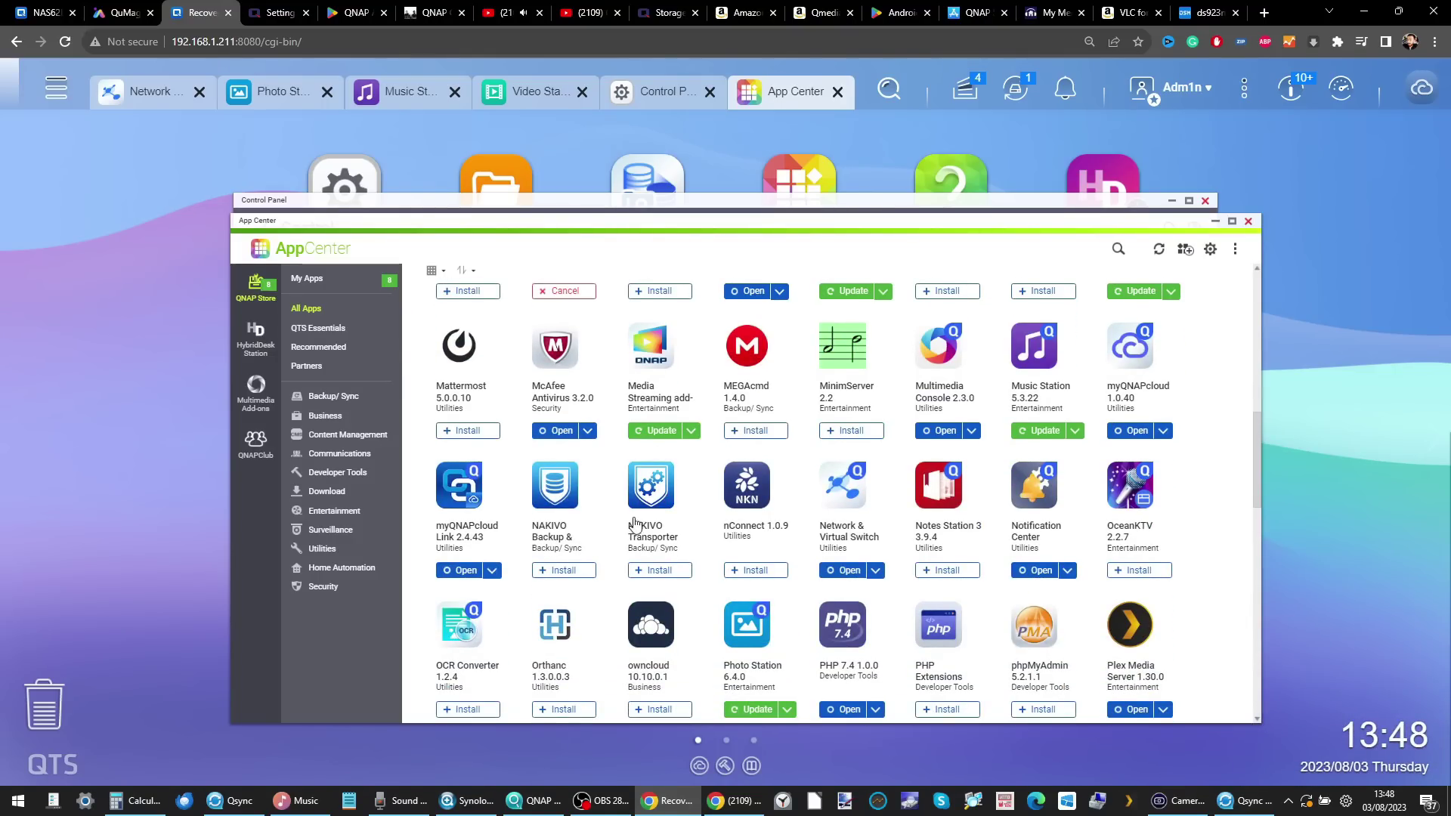
scroll(711, 560, down, 2)
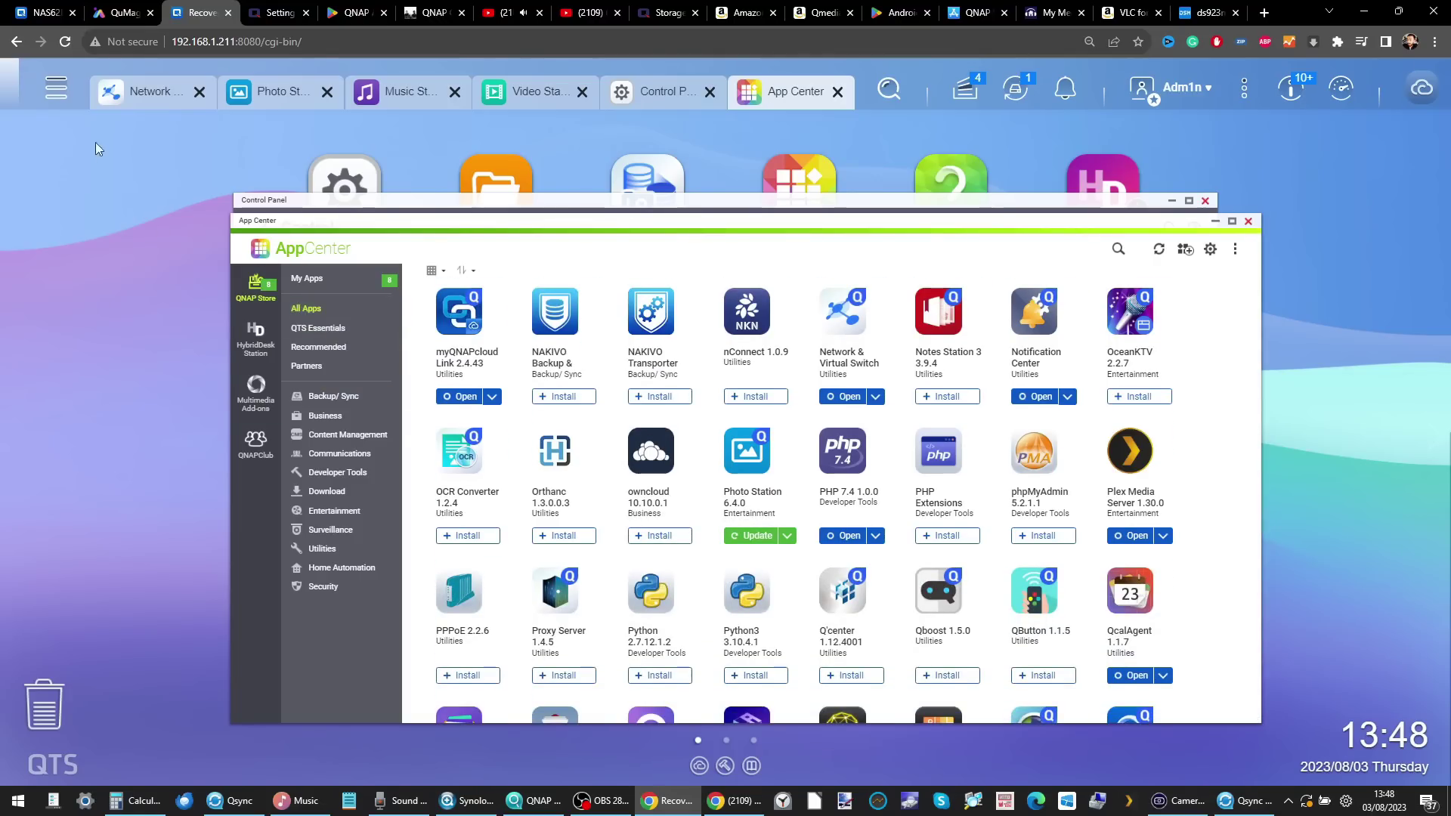
click(56, 88)
click(114, 493)
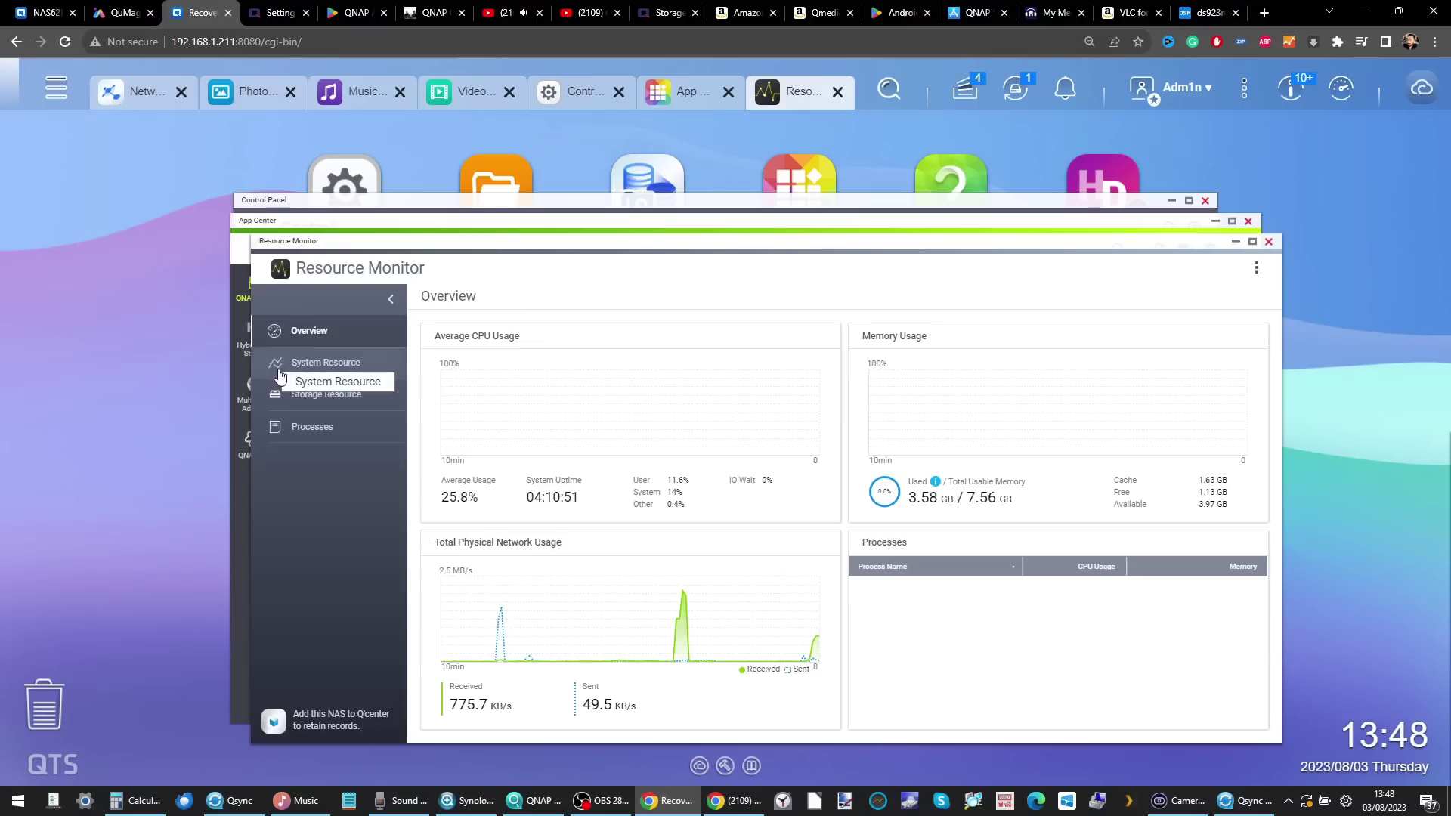
click(342, 366)
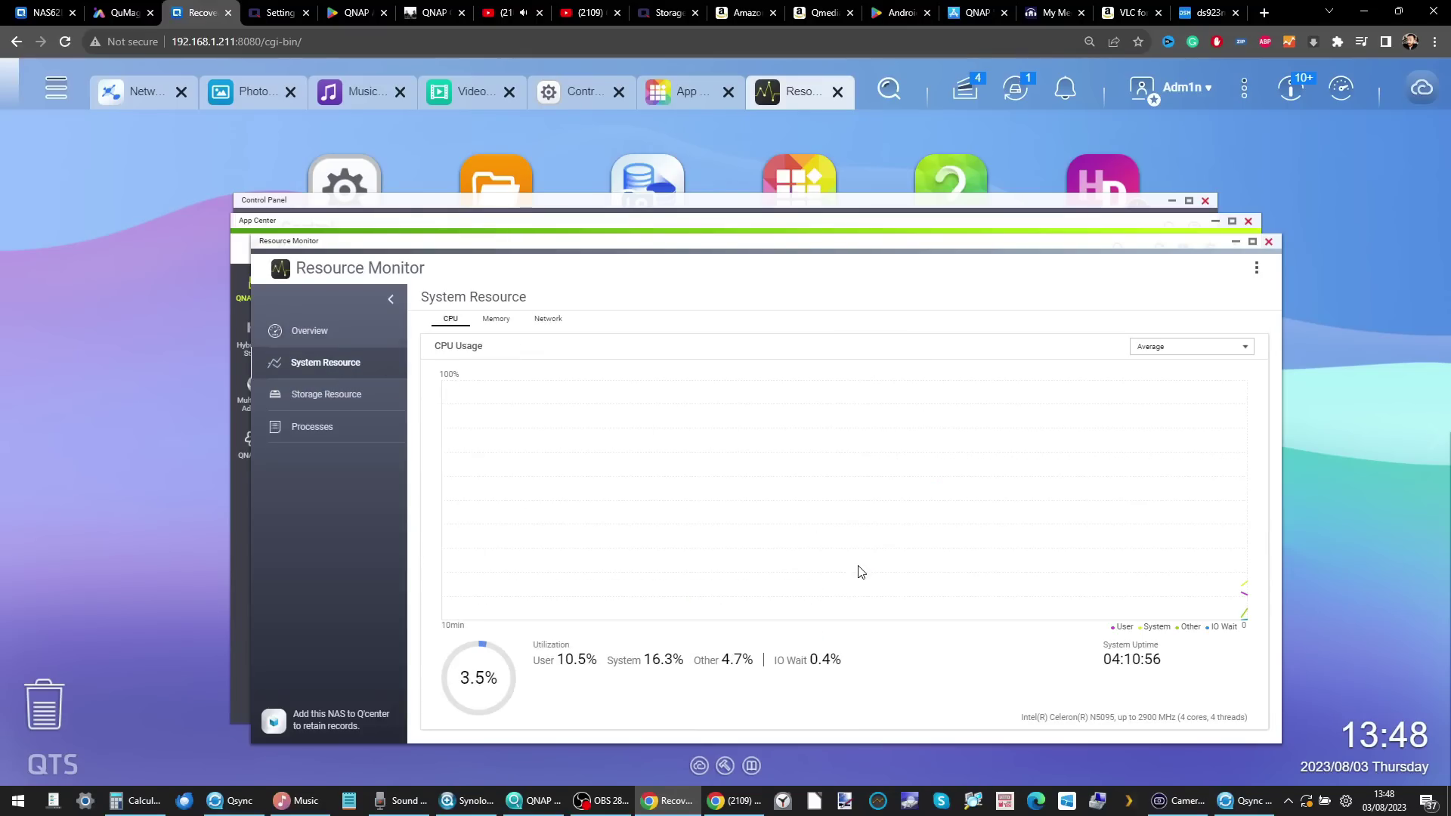
- Open Resource Monitor on ds923nasplus for comparison, and return to RecoverIT to close its own Resource Monitor
click(1217, 7)
click(46, 71)
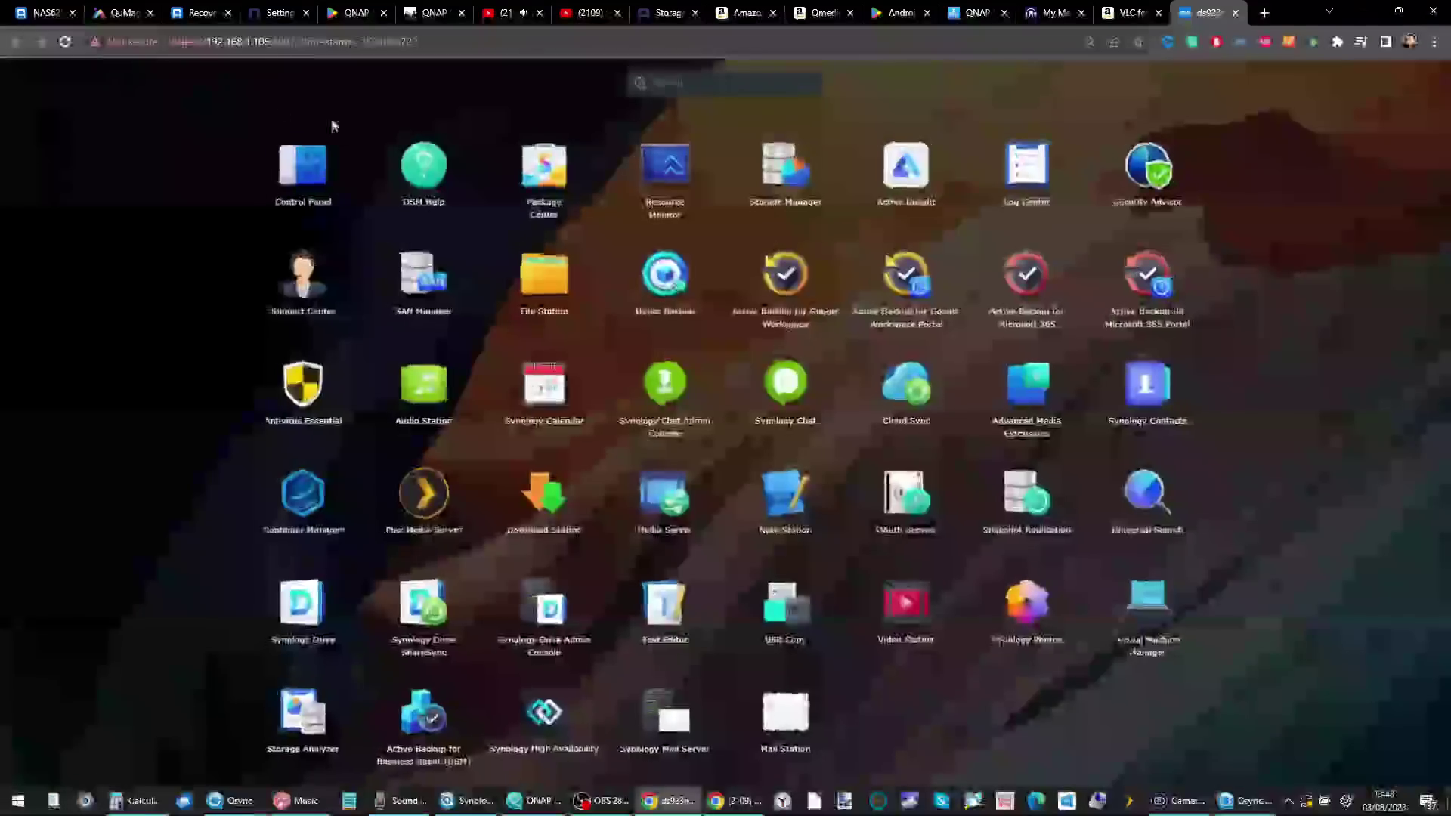
click(663, 178)
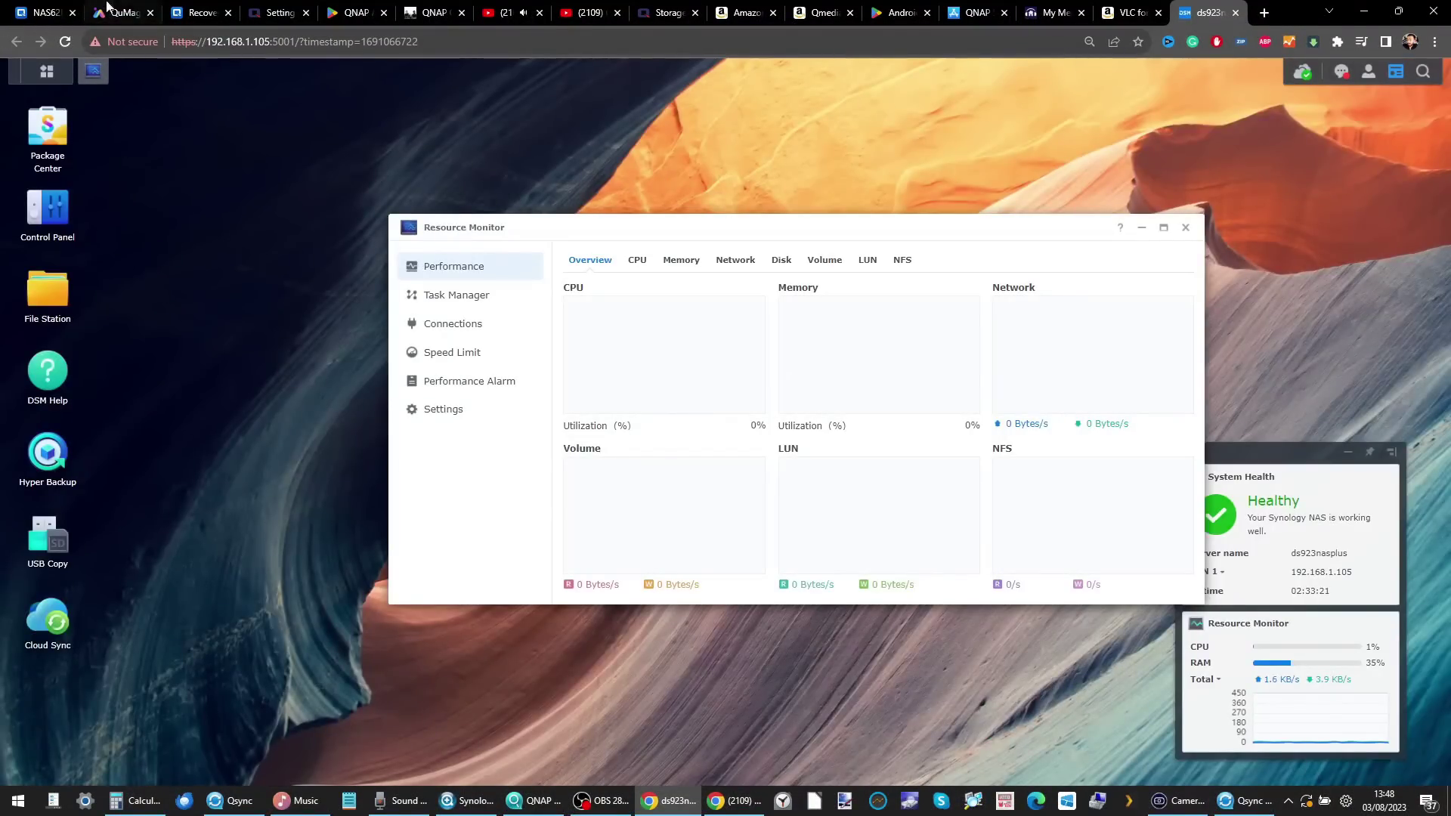
click(42, 12)
click(121, 12)
click(174, 9)
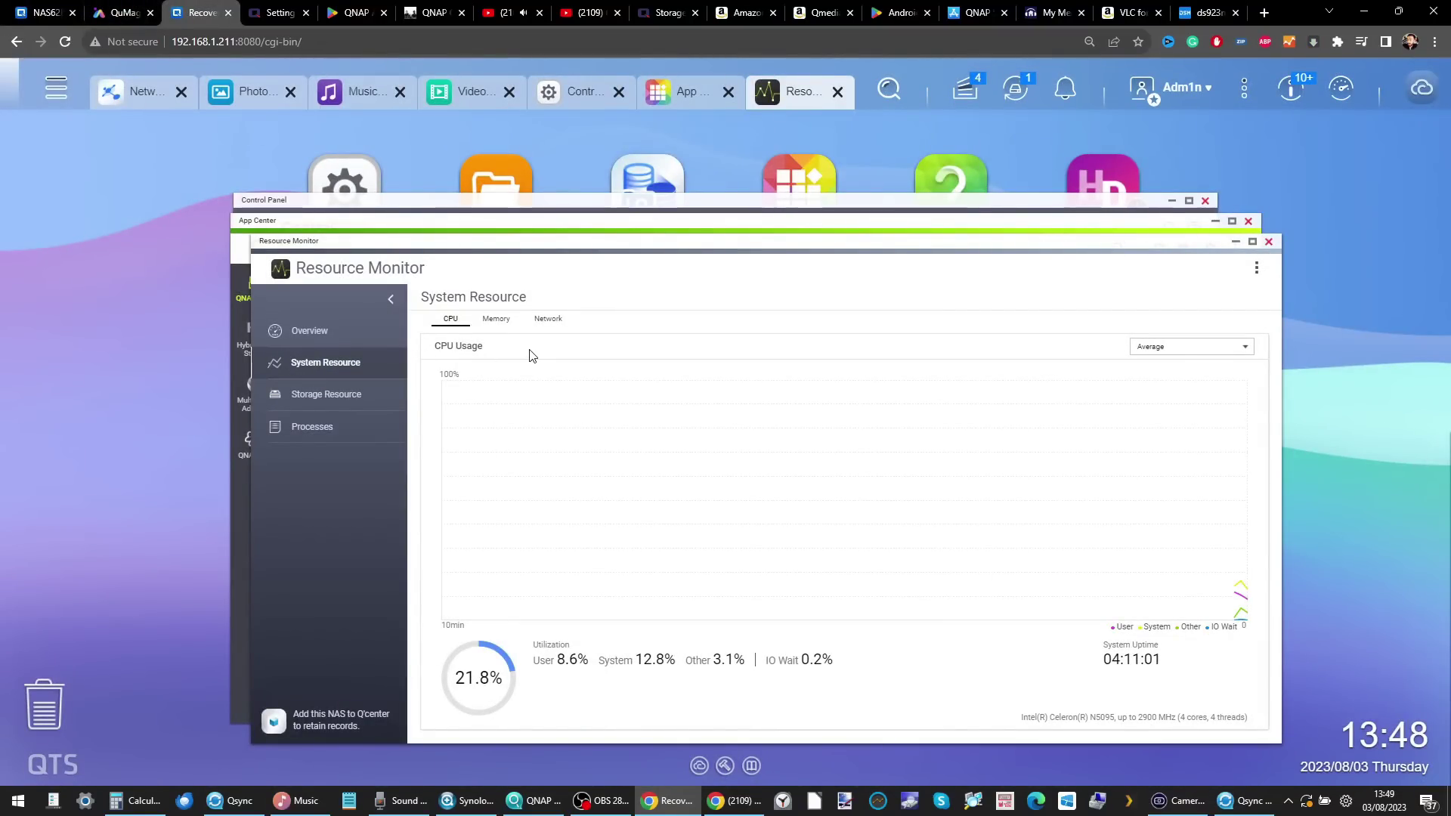
click(1269, 242)
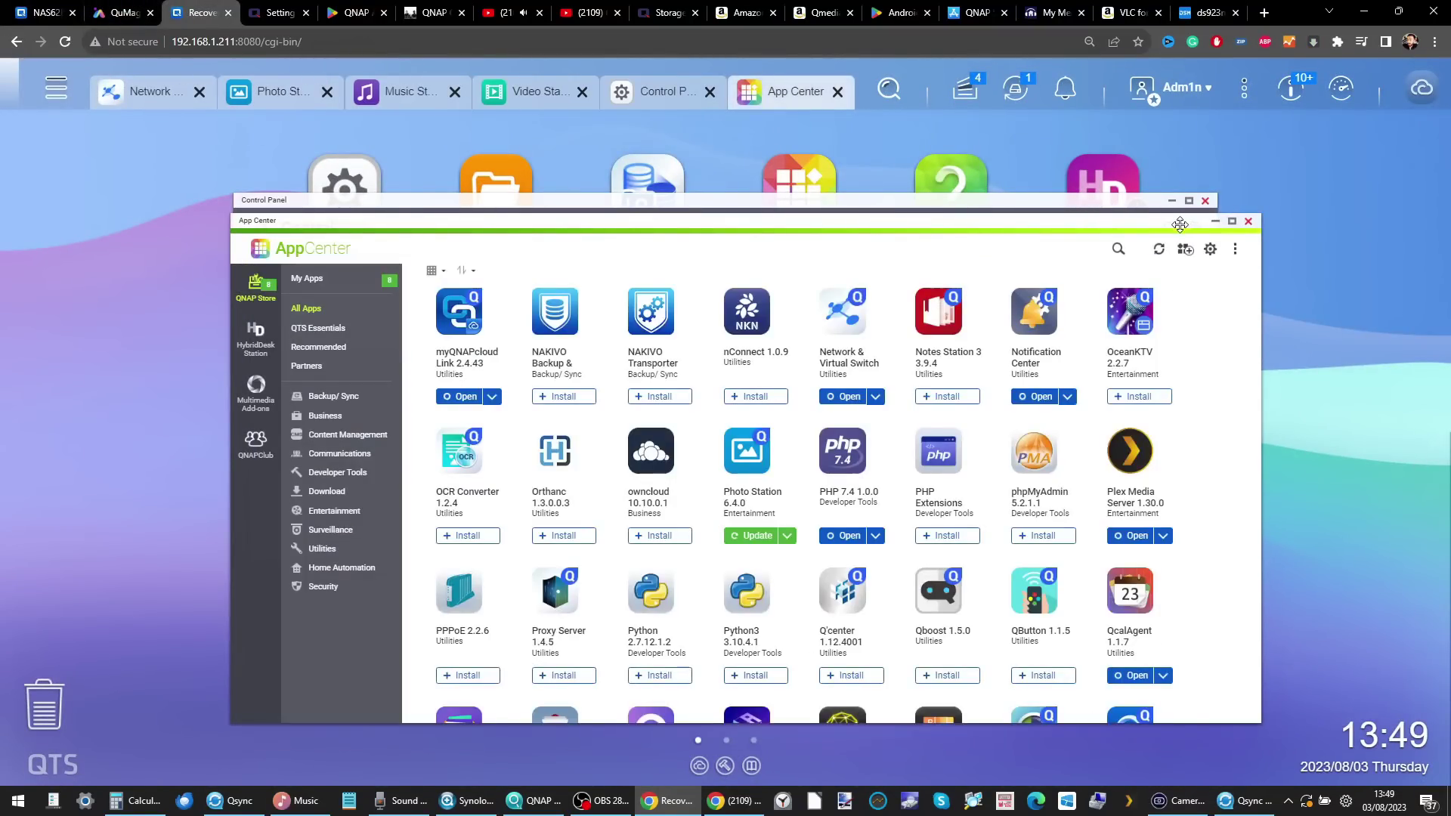
- Reposition the App Center window, examine the range of first-party and third-party apps in All Apps, and close App Center
drag(1179, 220, 1086, 166)
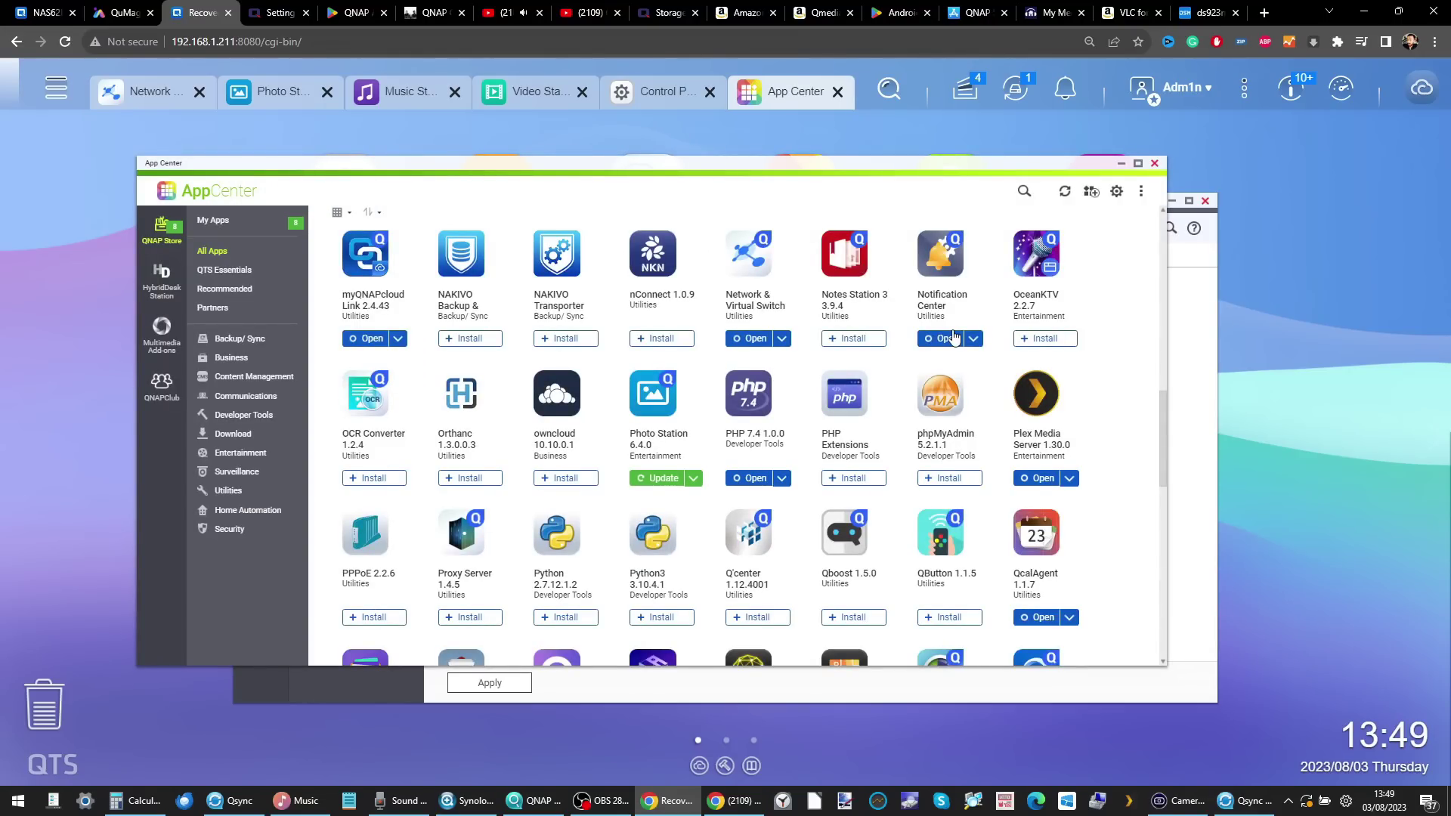
scroll(955, 338, up, 15)
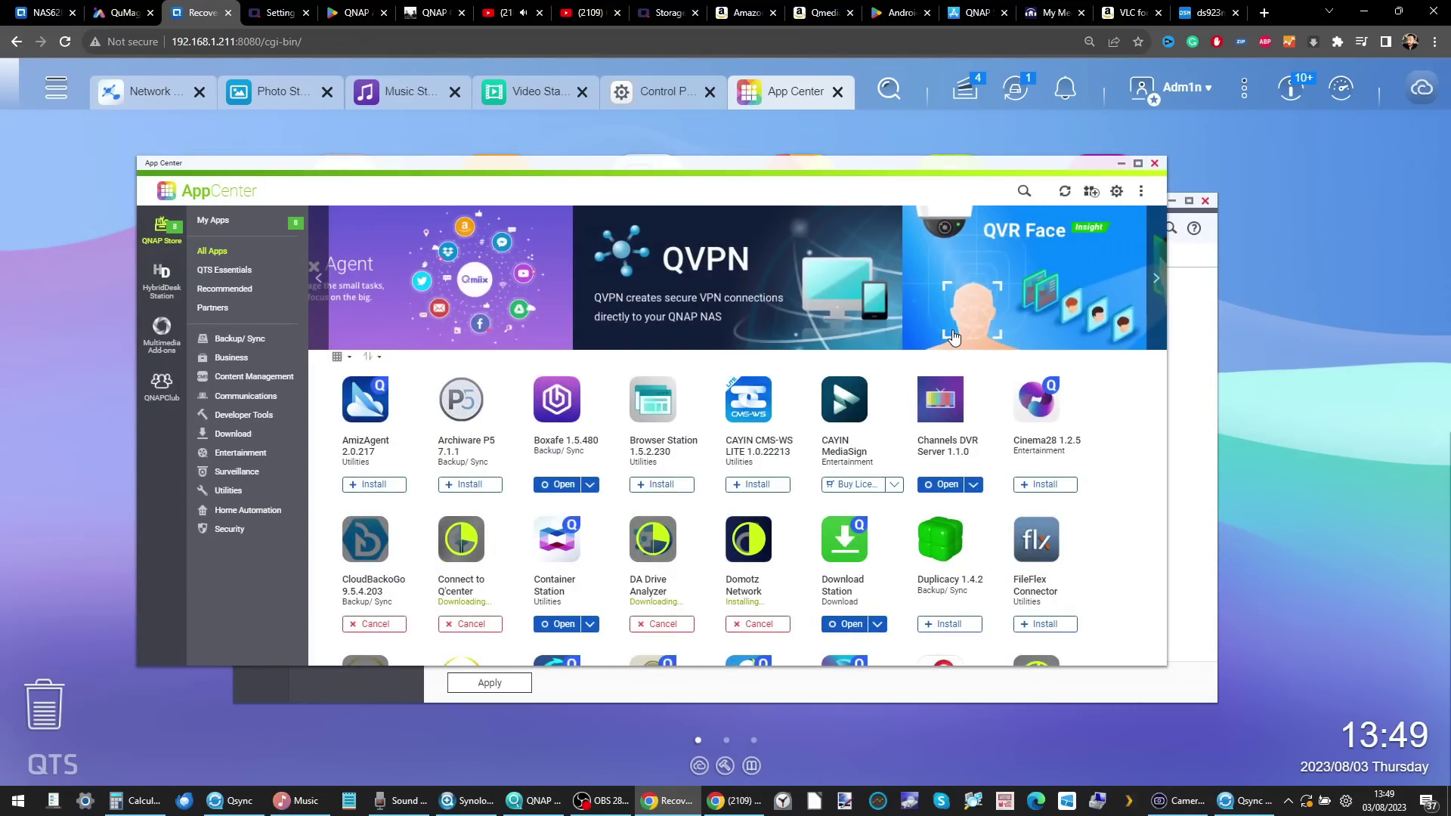
scroll(955, 337, down, 3)
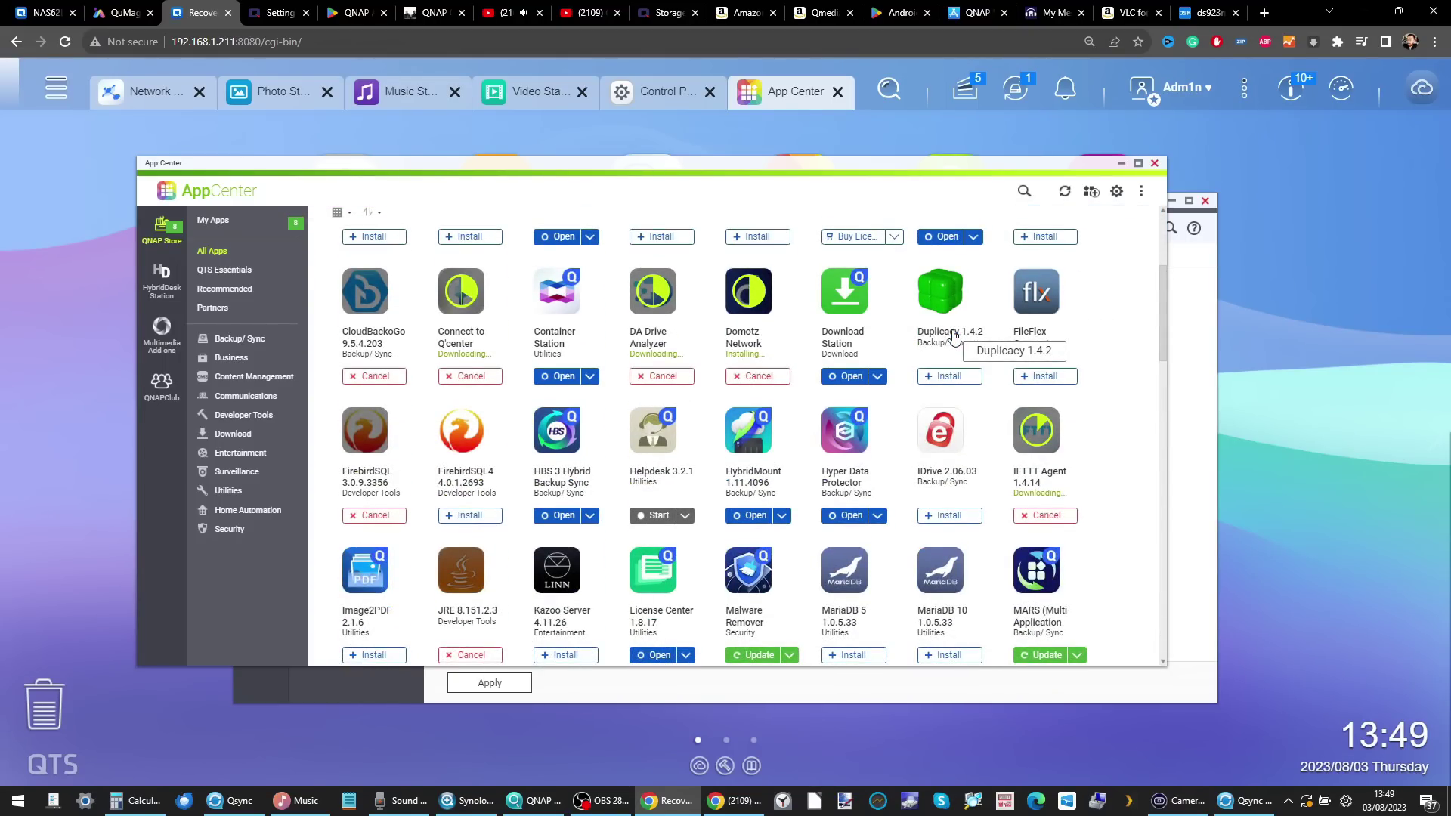
scroll(955, 338, down, 3)
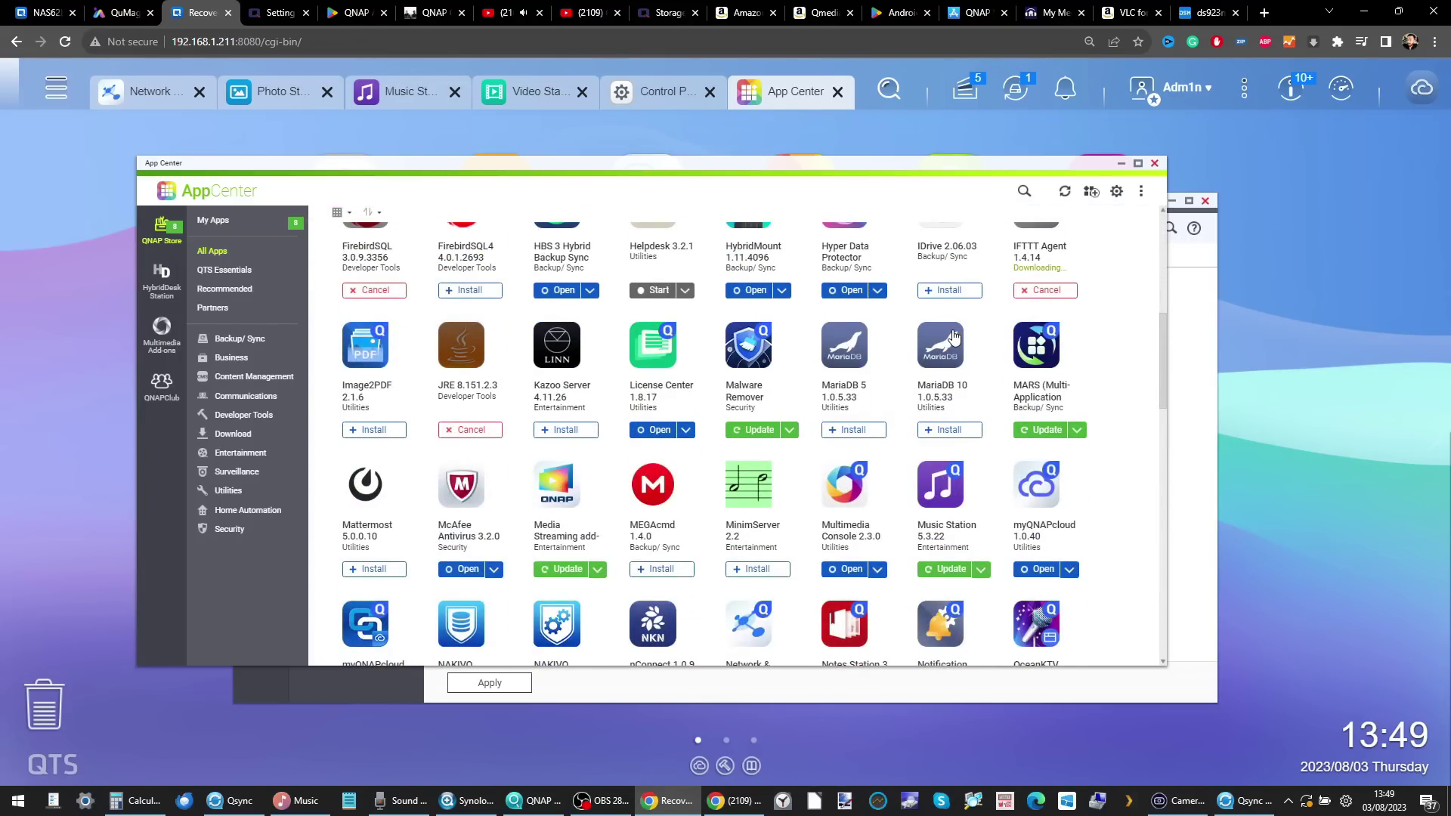
scroll(955, 338, down, 3)
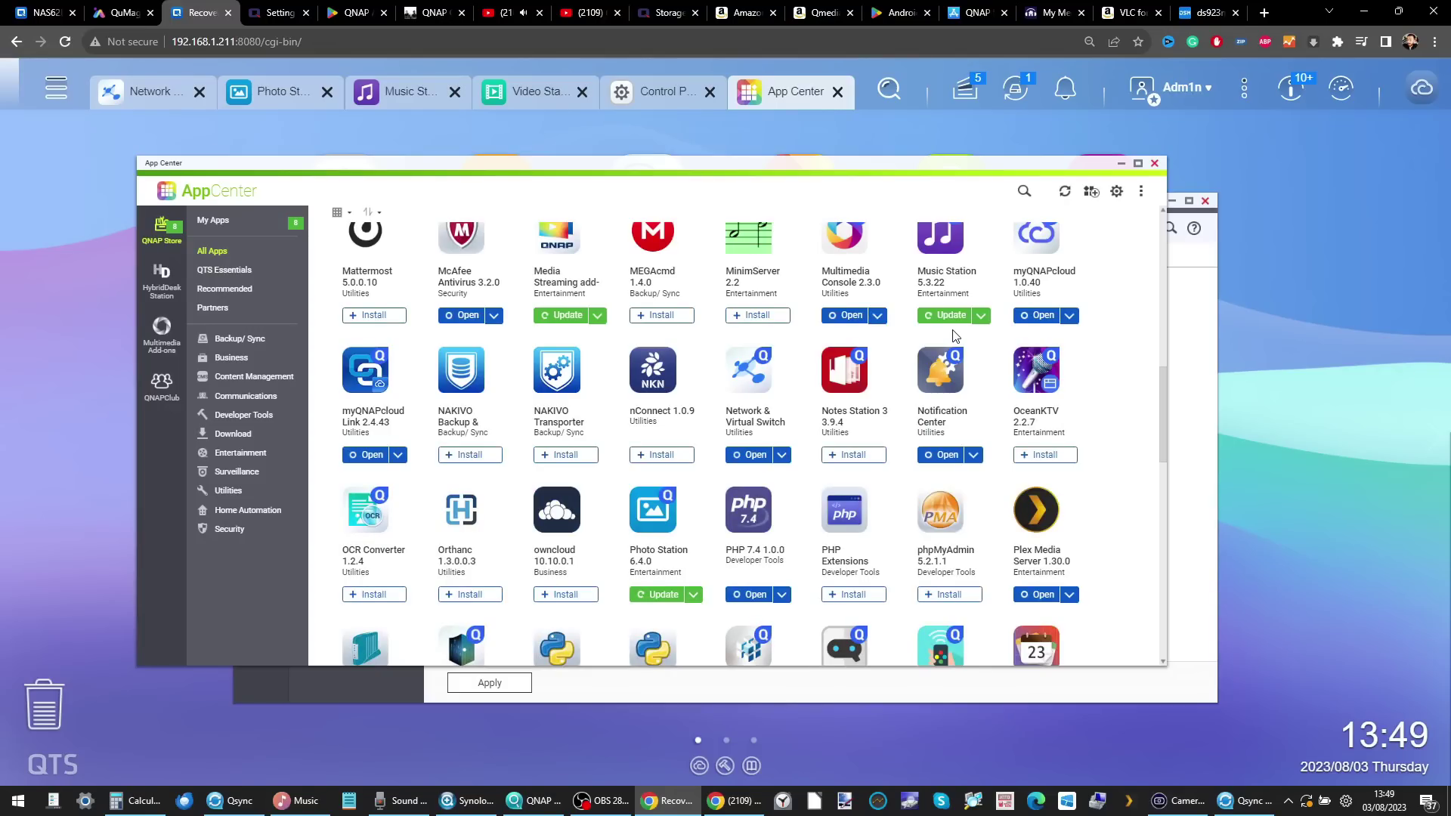
scroll(955, 337, down, 2)
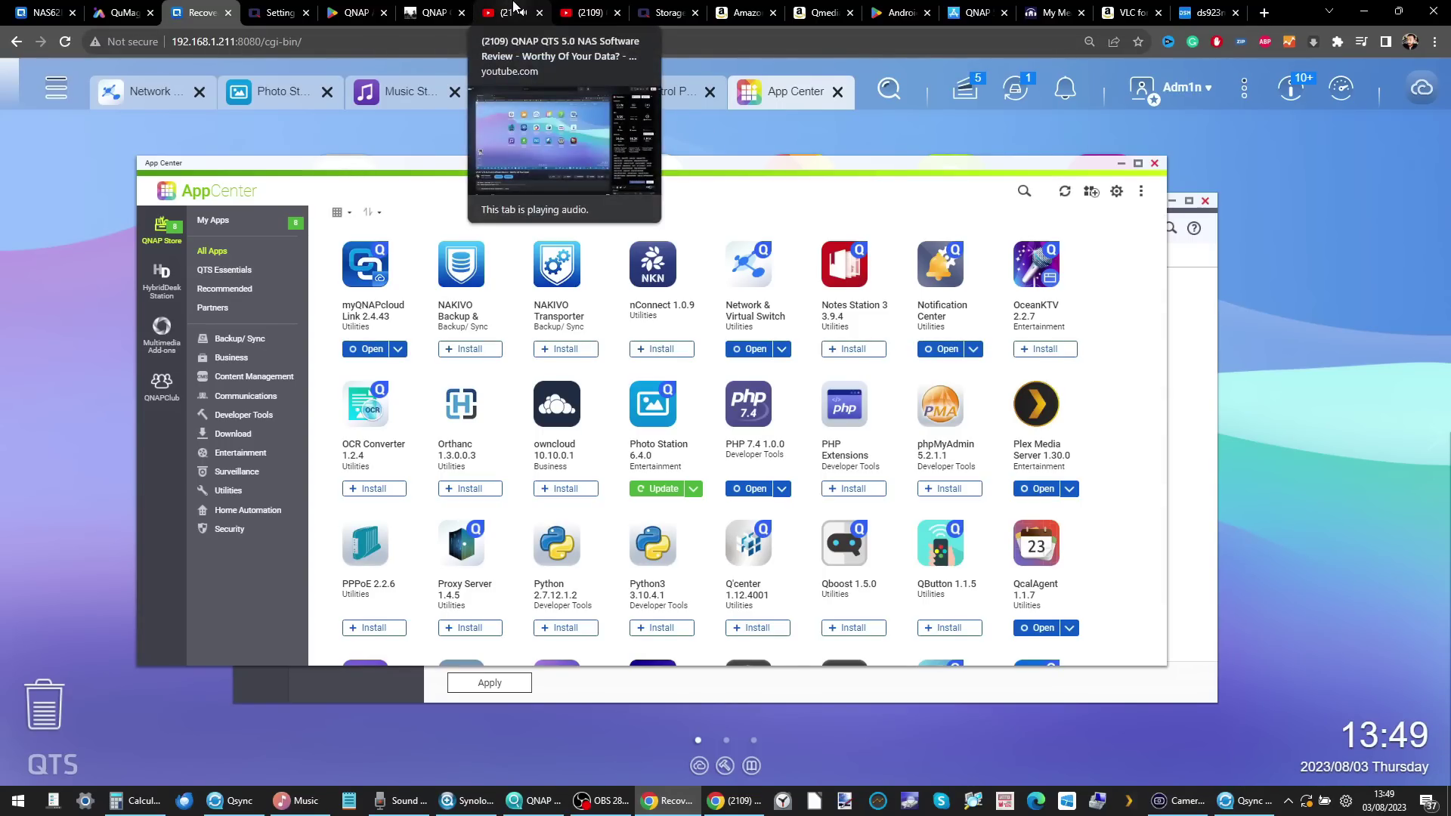
click(837, 92)
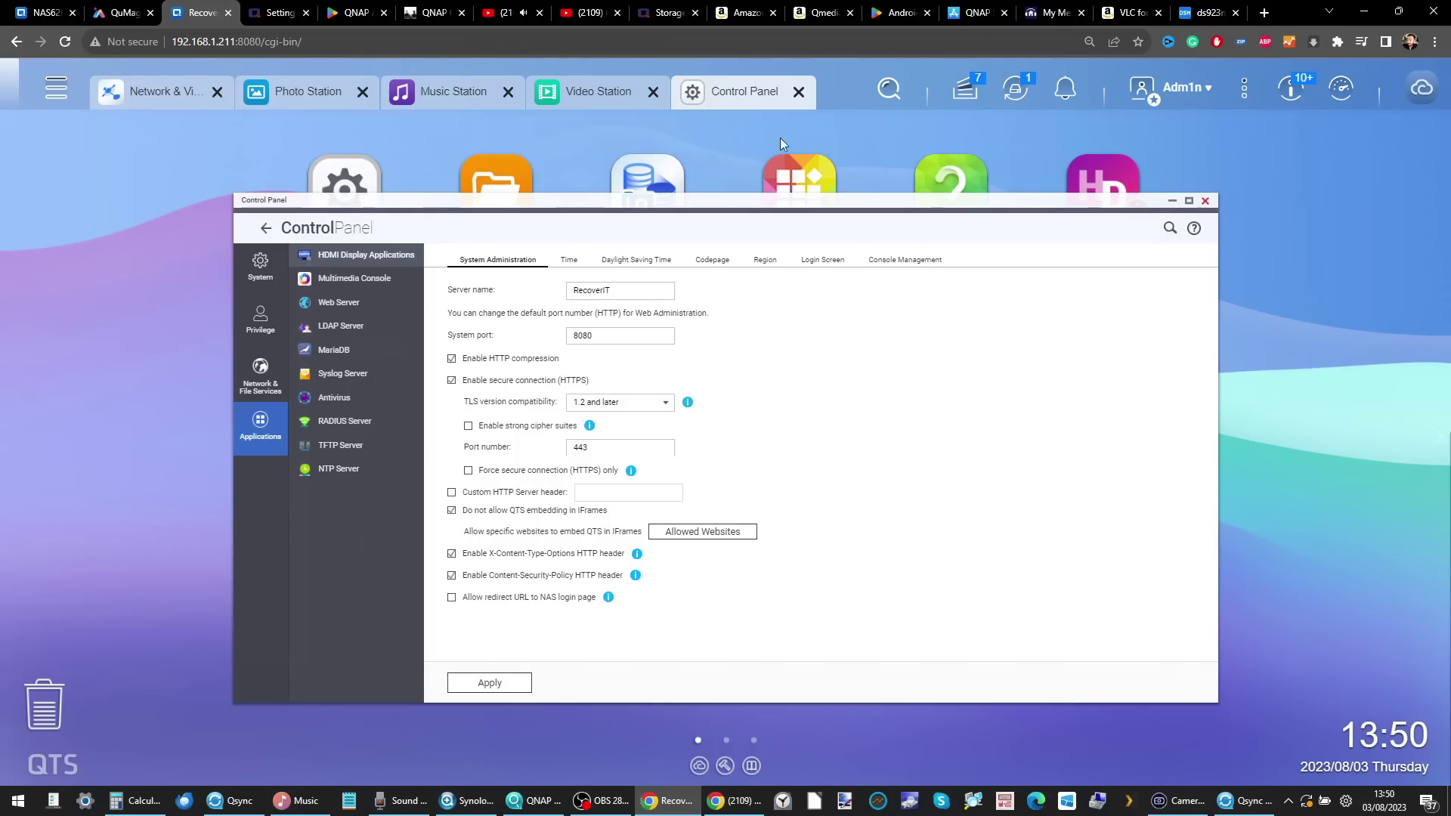
- Check the CPU usage in RecoverIT's Resource Monitor, and clear Resource Monitor and Control Panel from the desktop
click(56, 88)
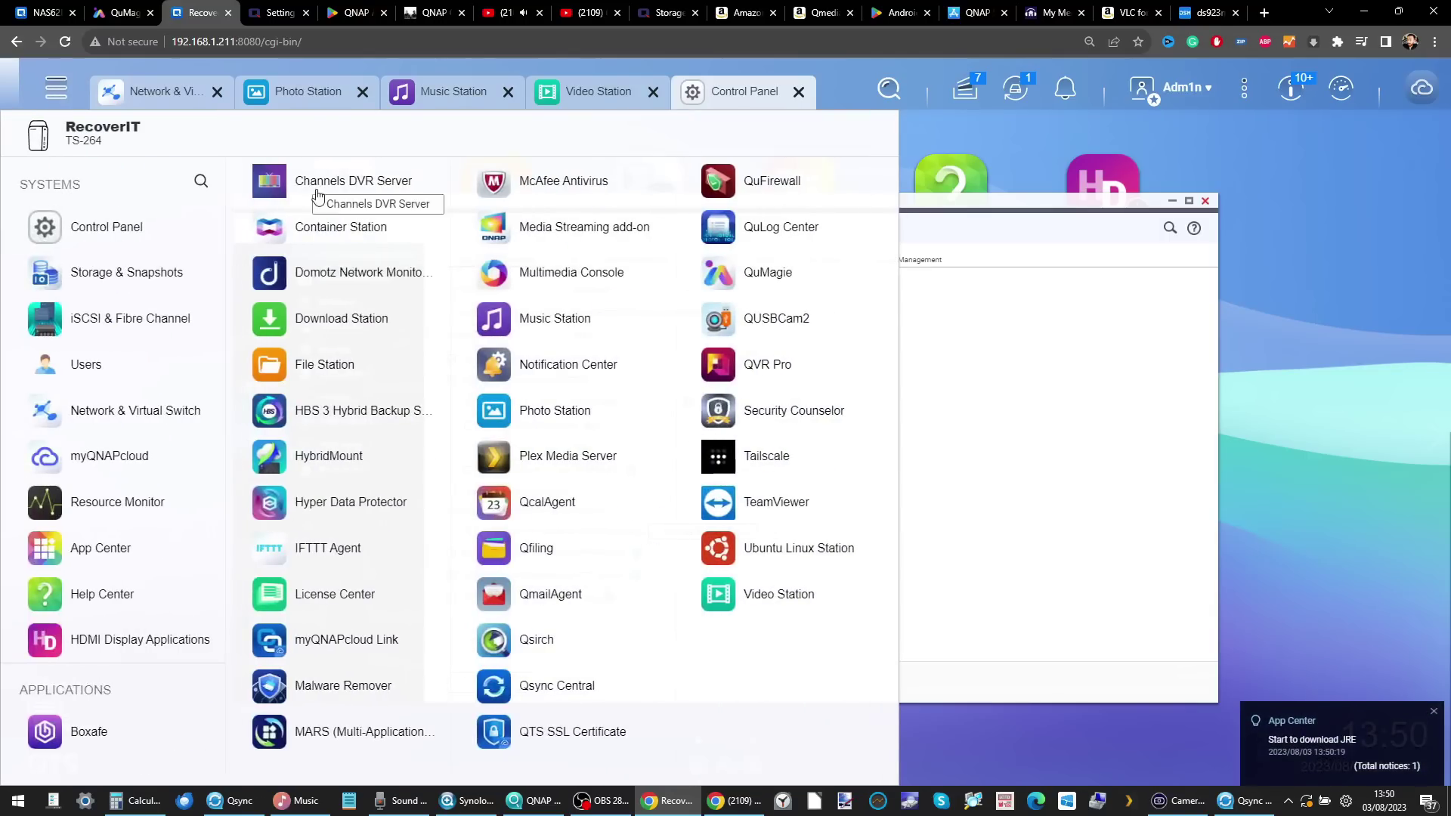
click(130, 522)
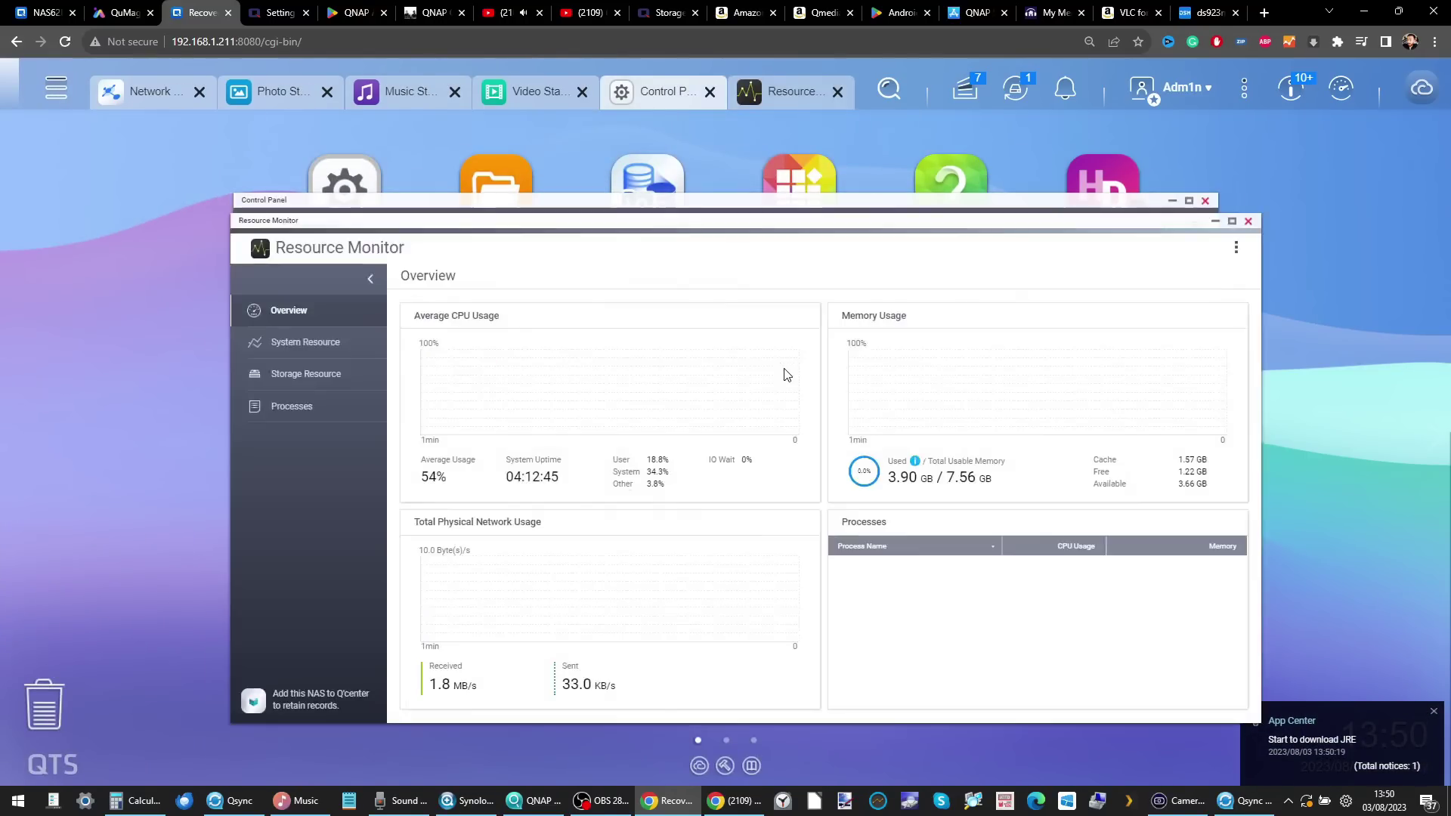
click(311, 347)
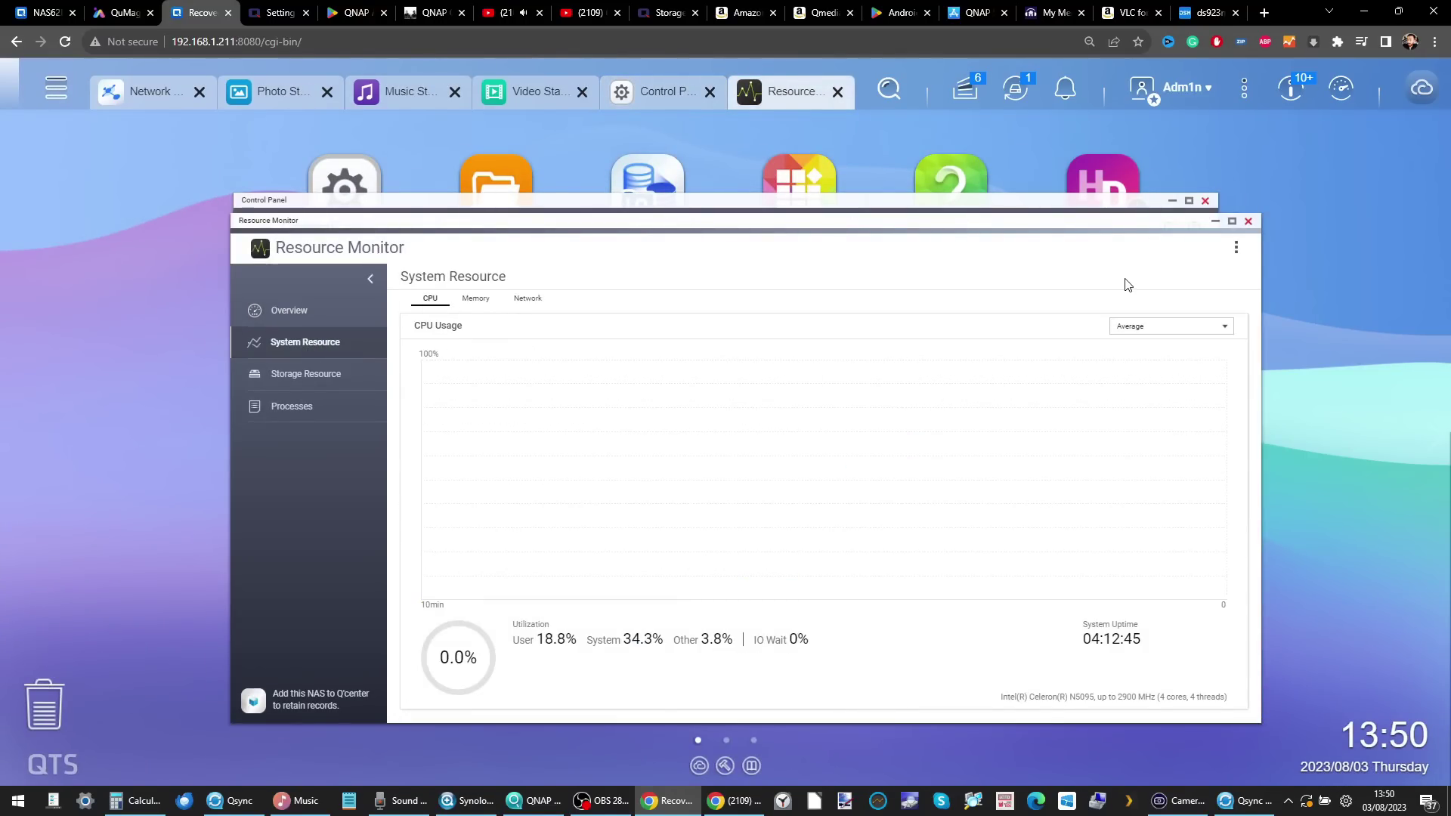
click(1215, 221)
click(1173, 200)
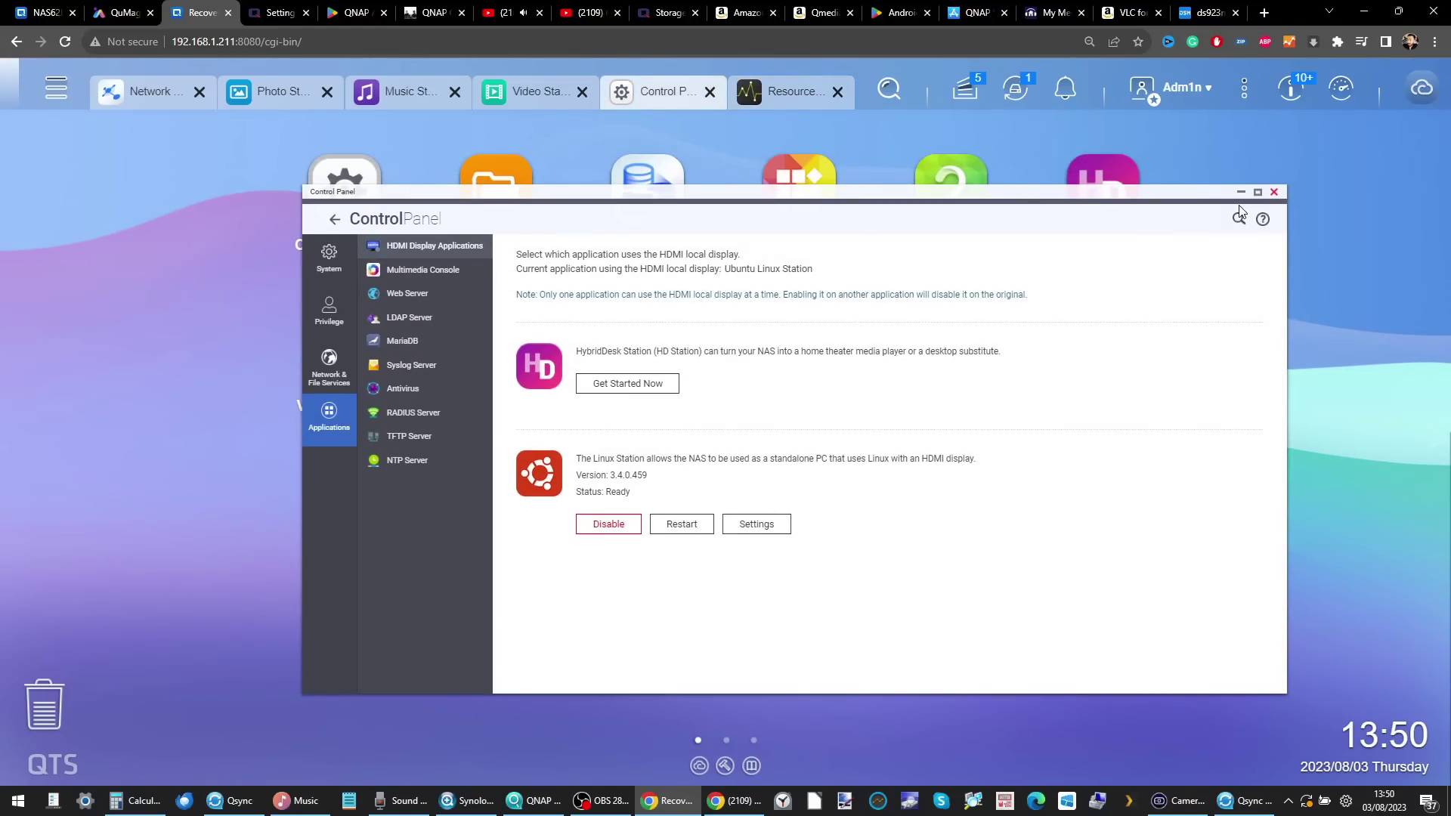
click(1274, 192)
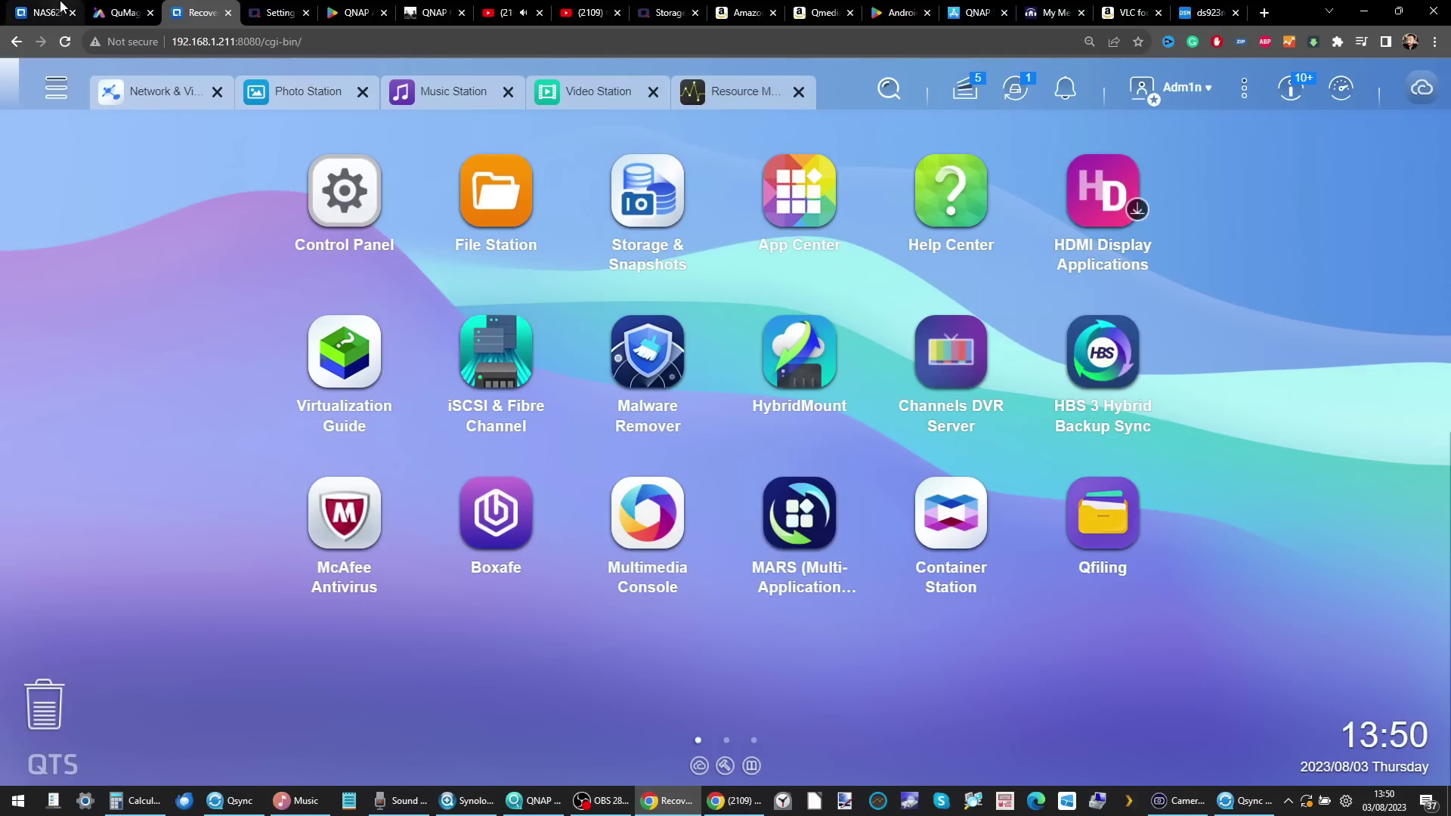
- Switch to ds923nasplus to examine its Resource Monitor performance overview, and close that monitor
click(1206, 13)
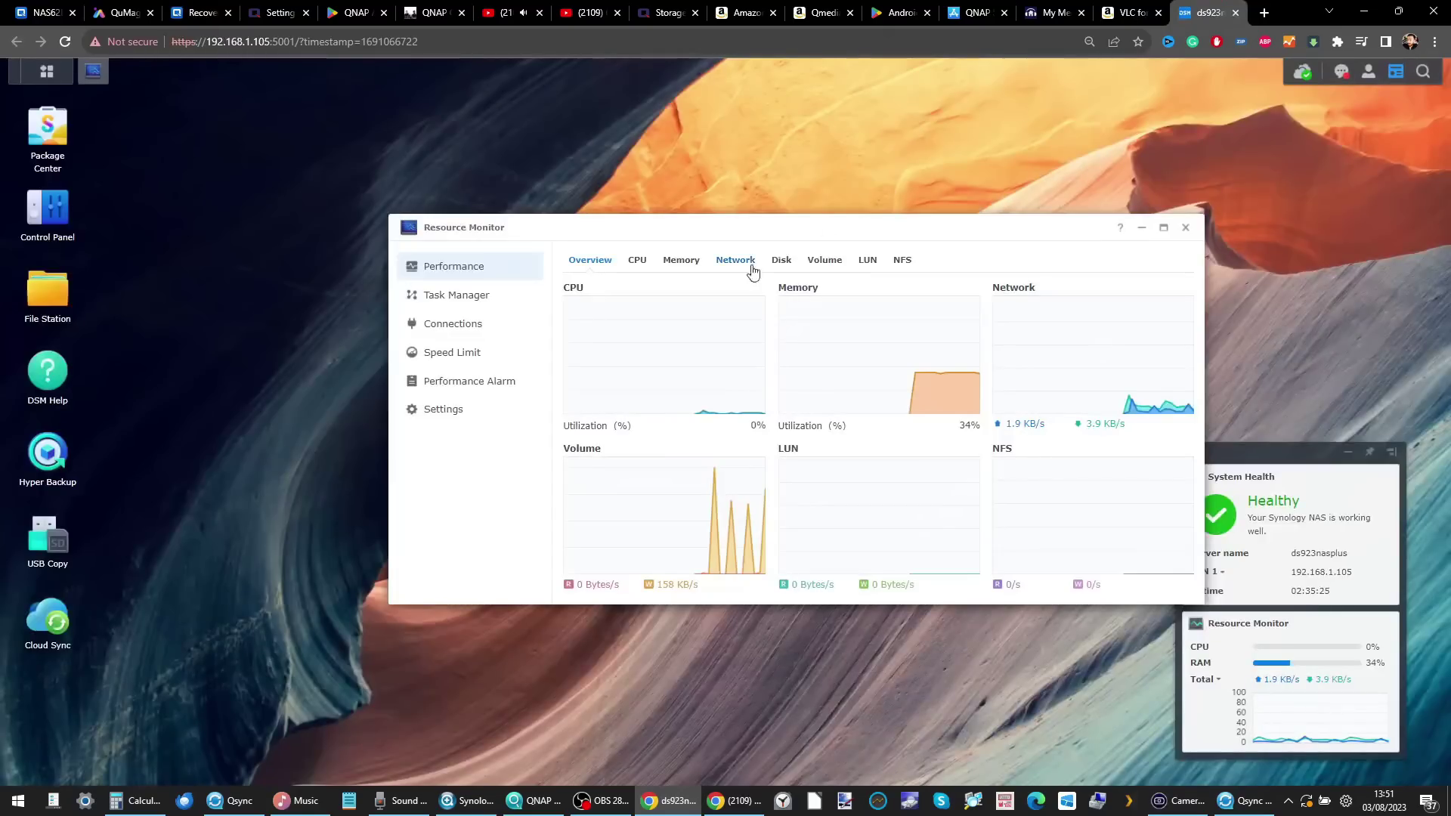
click(1185, 227)
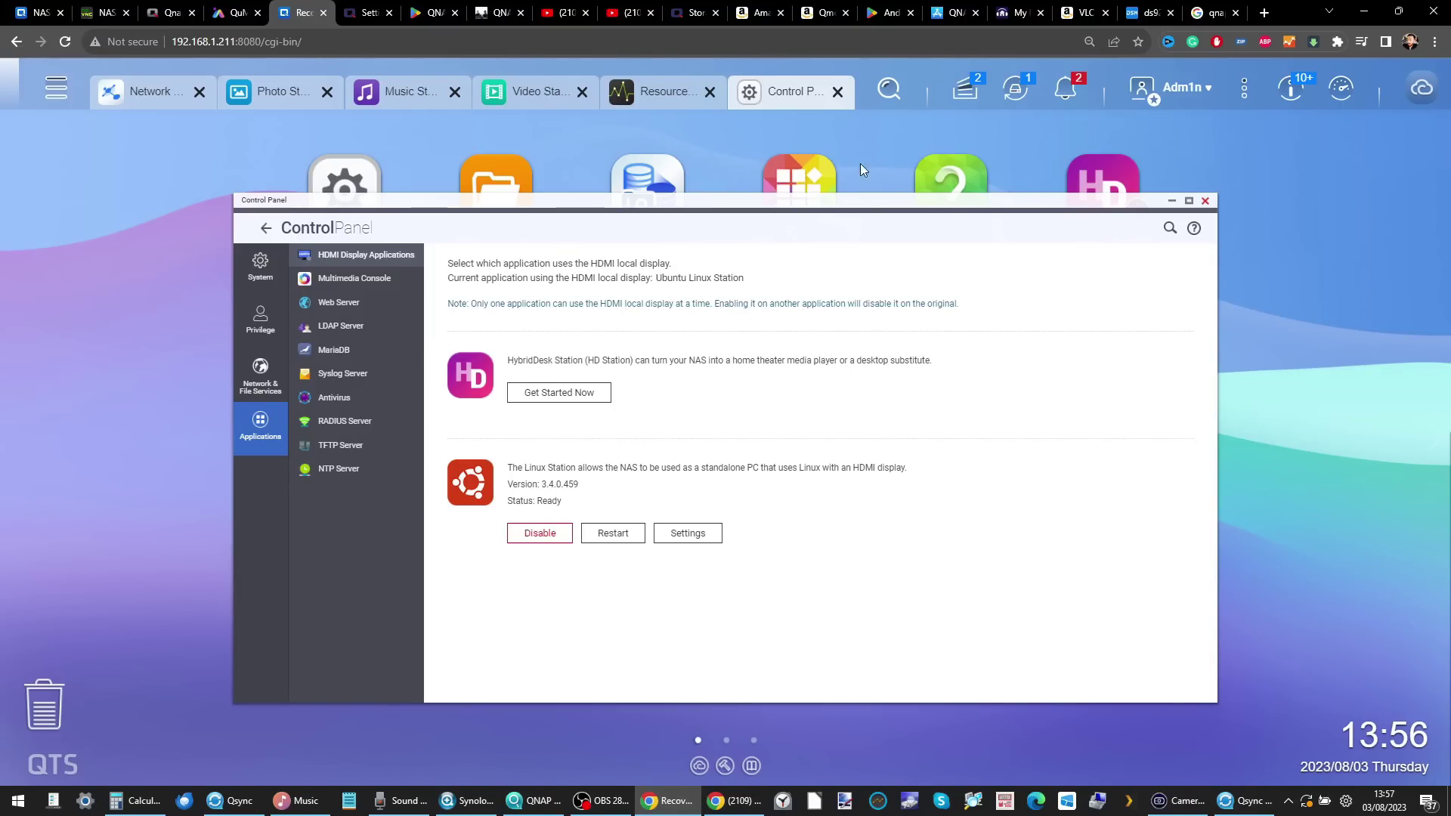
- Open App Center on RecoverIT, and switch to Google Play to browse QNAP's Android apps
click(800, 170)
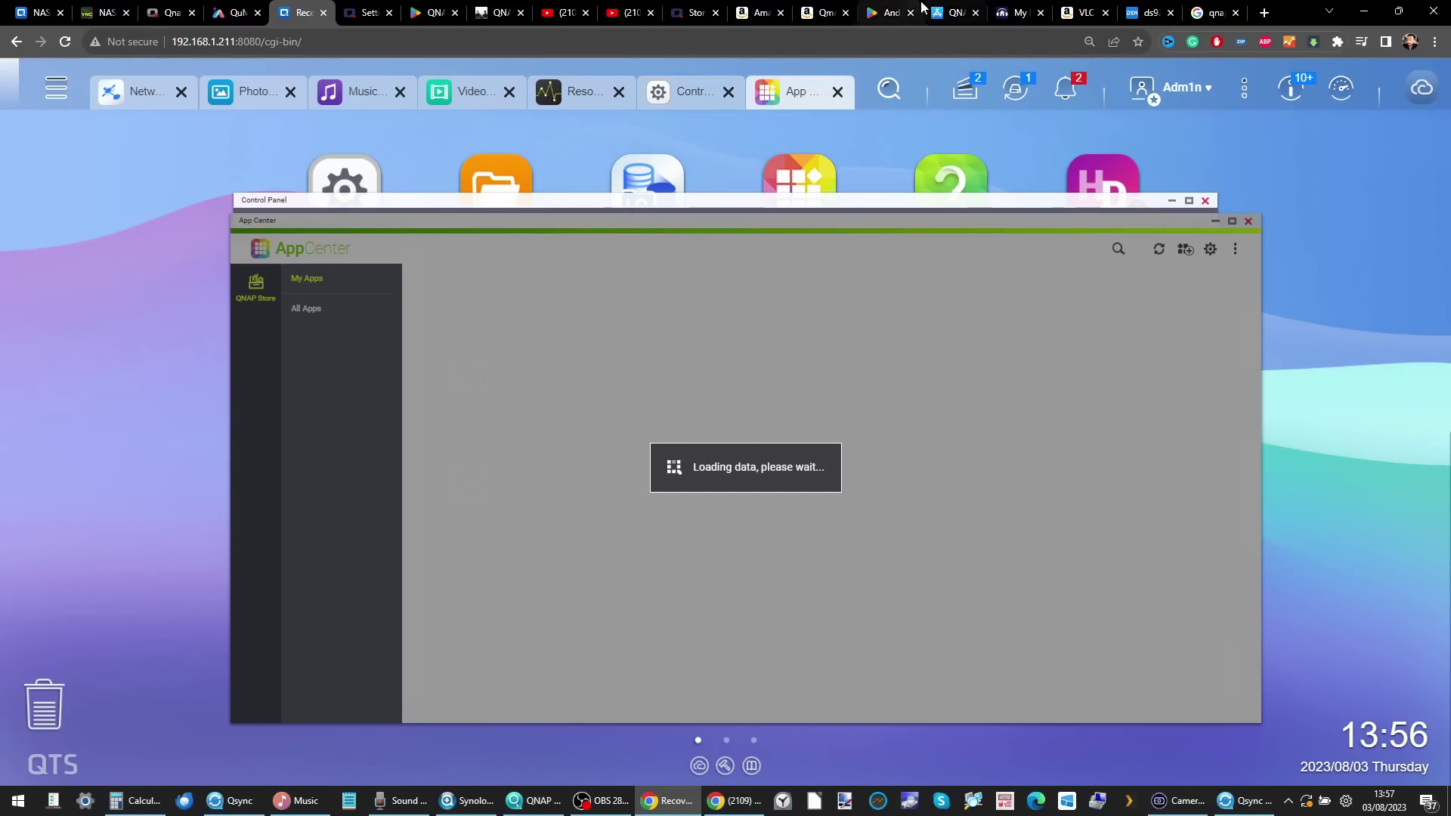
click(889, 13)
scroll(752, 327, down, 6)
scroll(752, 327, down, 9)
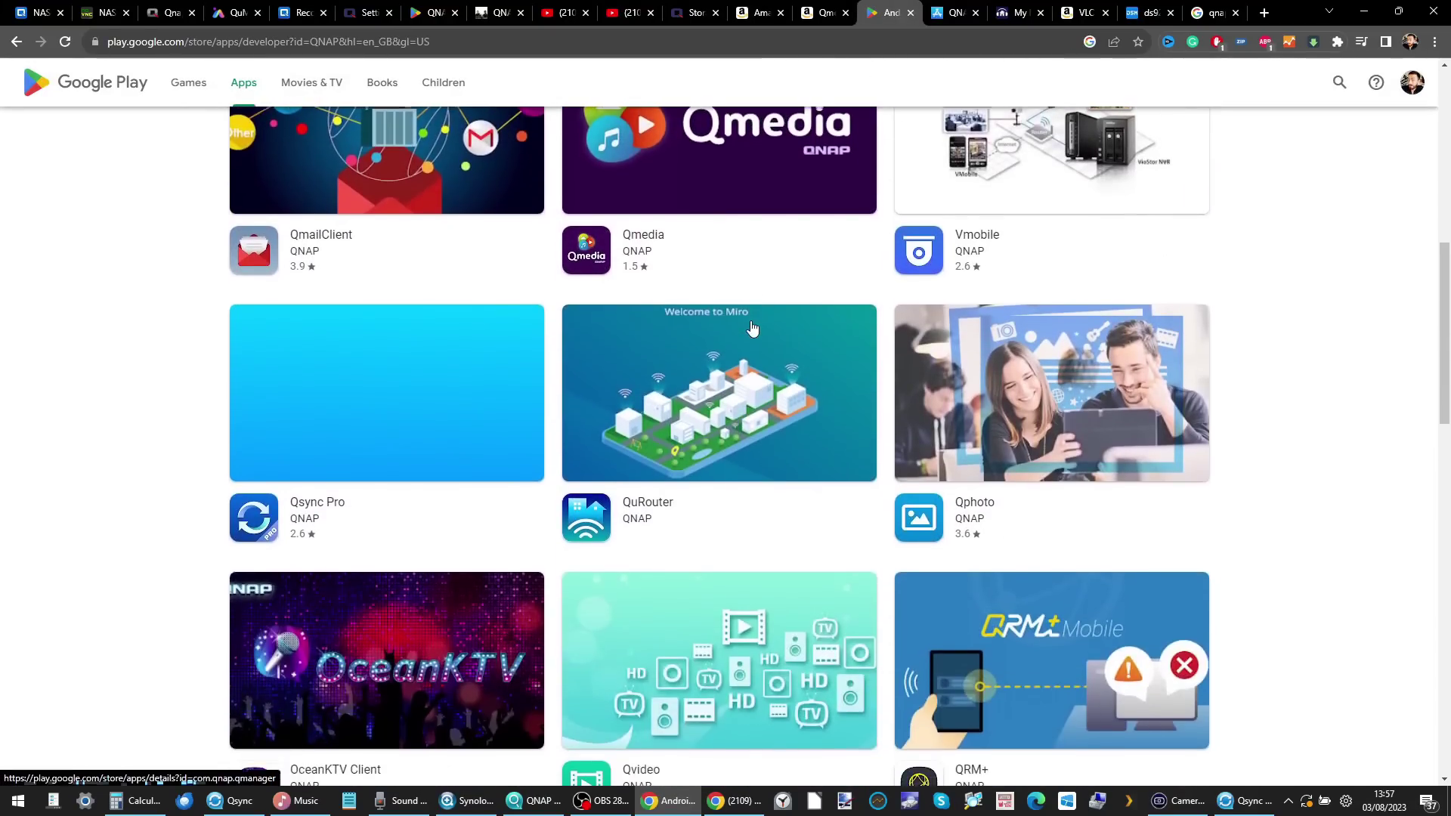
scroll(752, 326, down, 6)
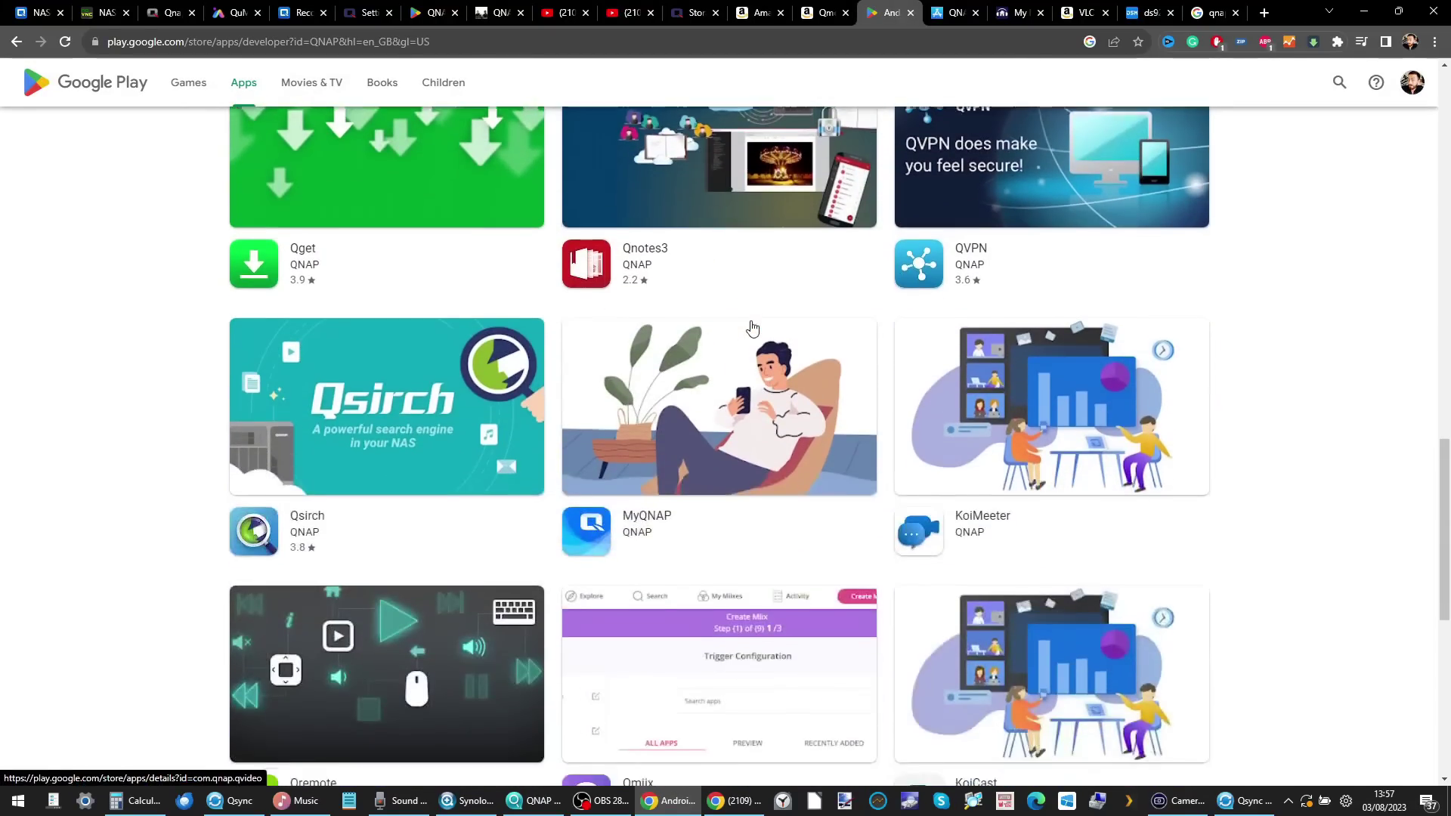
- Leave Google Play for RecoverIT's App Center, view its HybridDesk Station section, and dismiss the third-party software liability agreement
scroll(752, 327, up, 20)
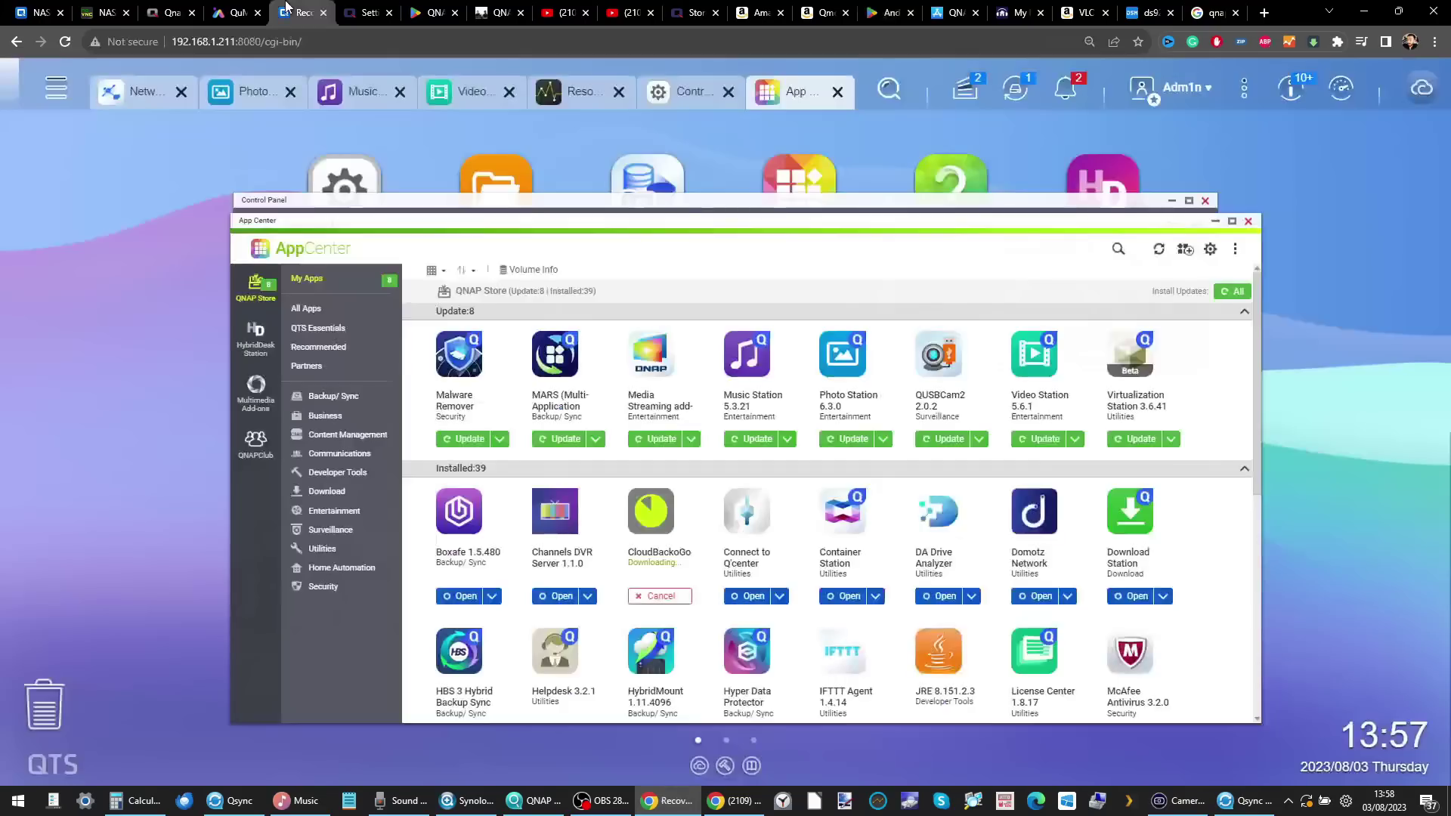
click(303, 13)
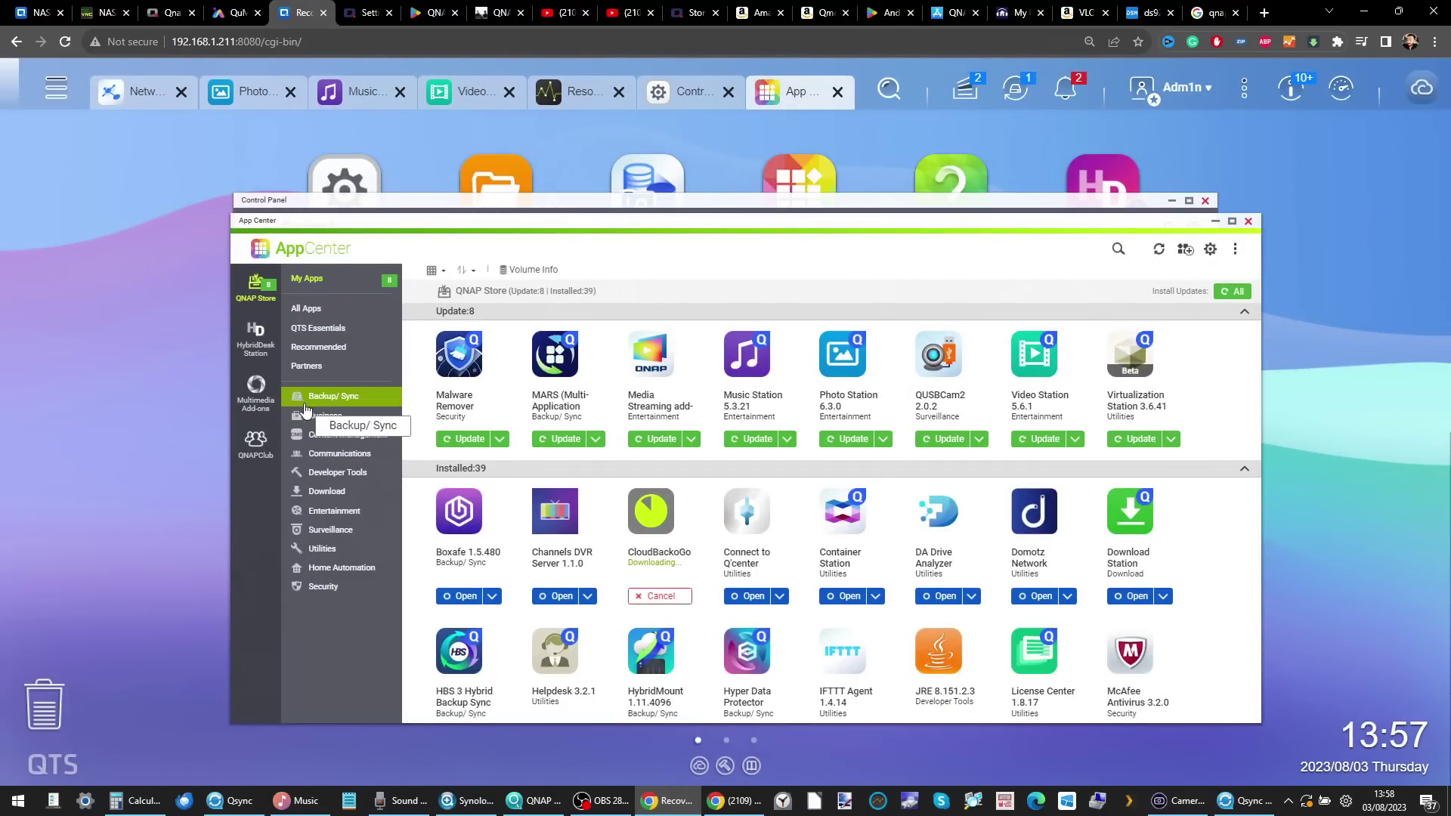
click(250, 348)
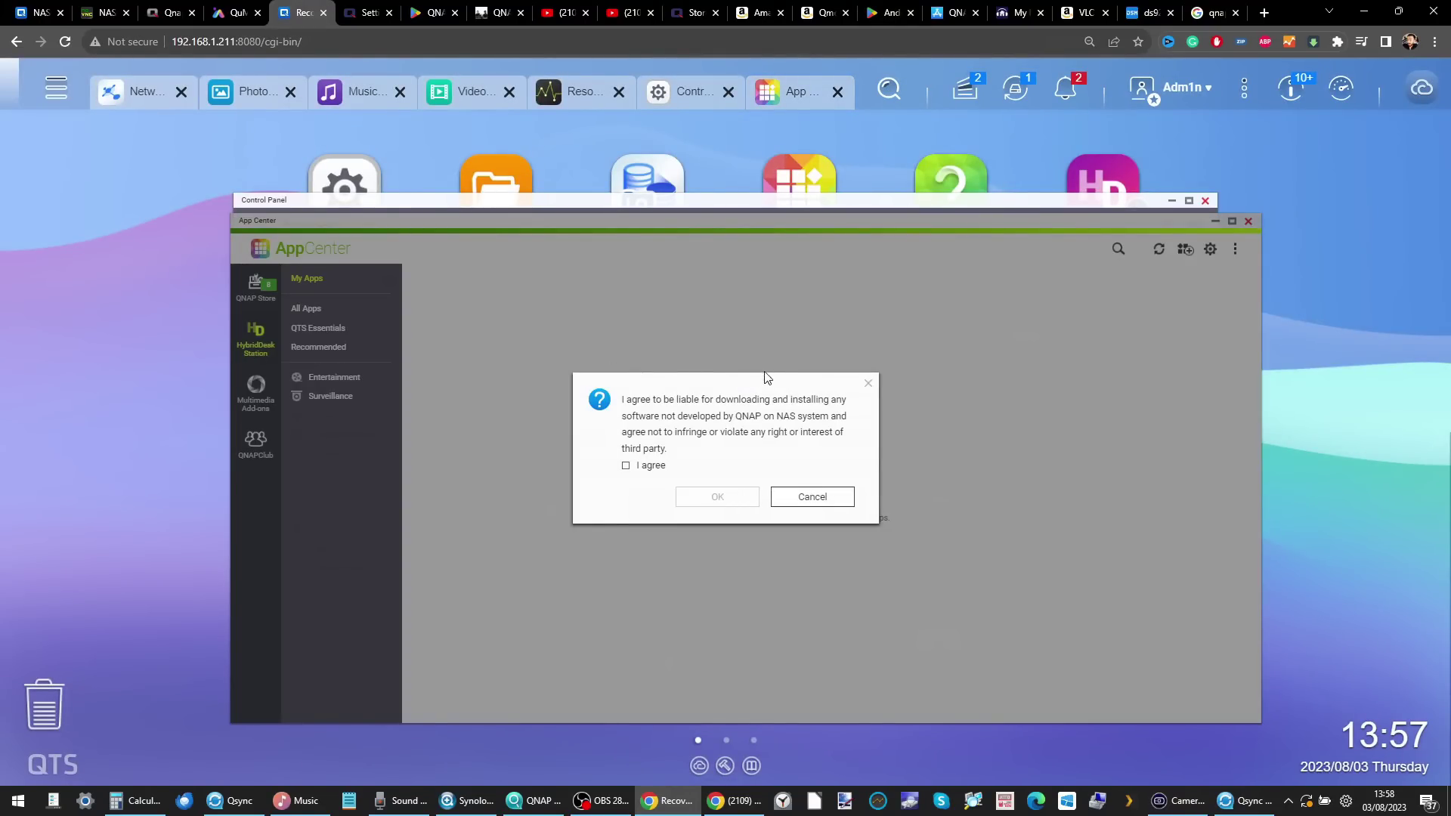
click(867, 385)
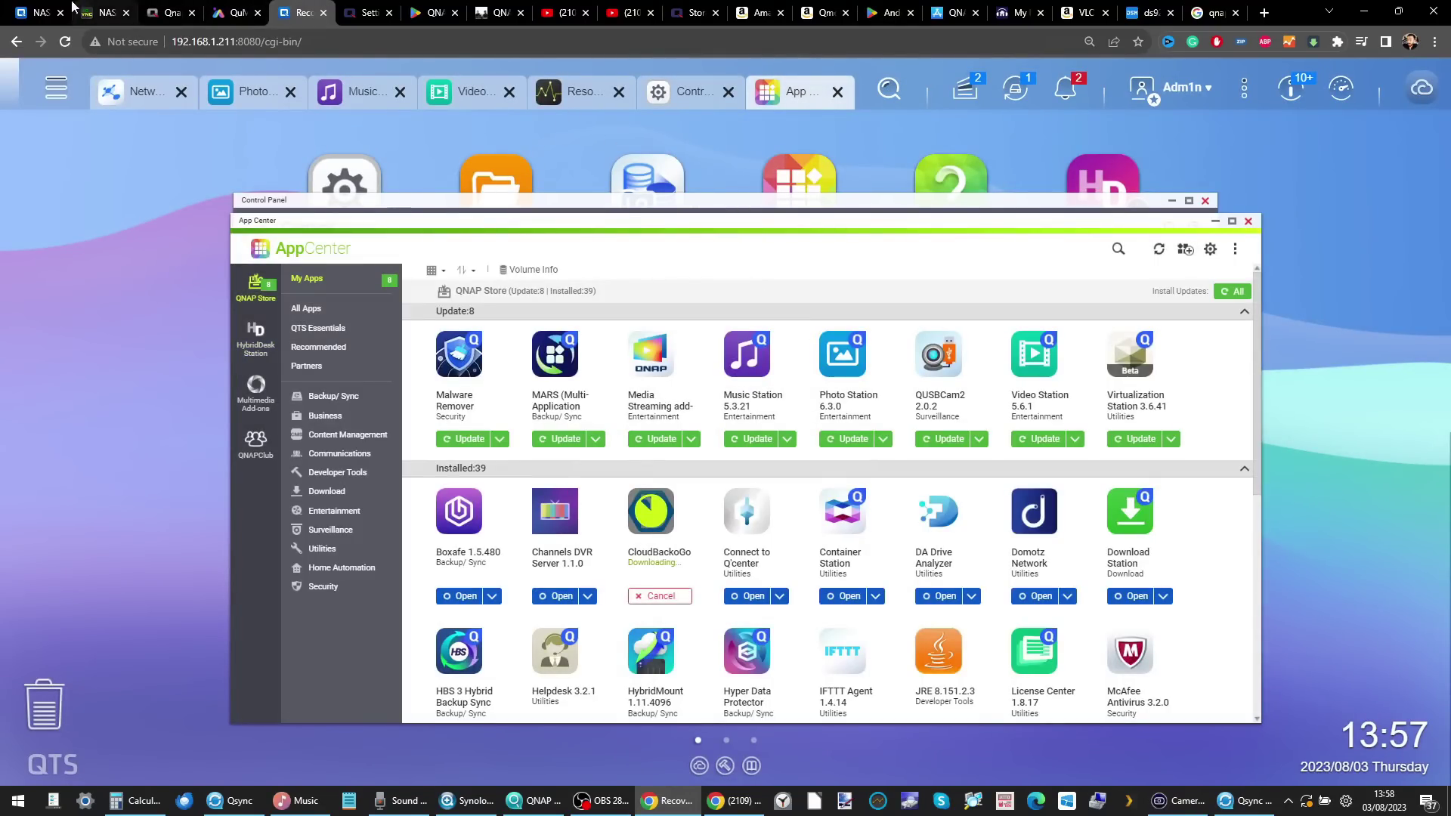
- Examine the HybridDesk Station apps and HDMI display home screen of NAS62B13F, and bring its HDMI Display Applications settings forward
click(43, 11)
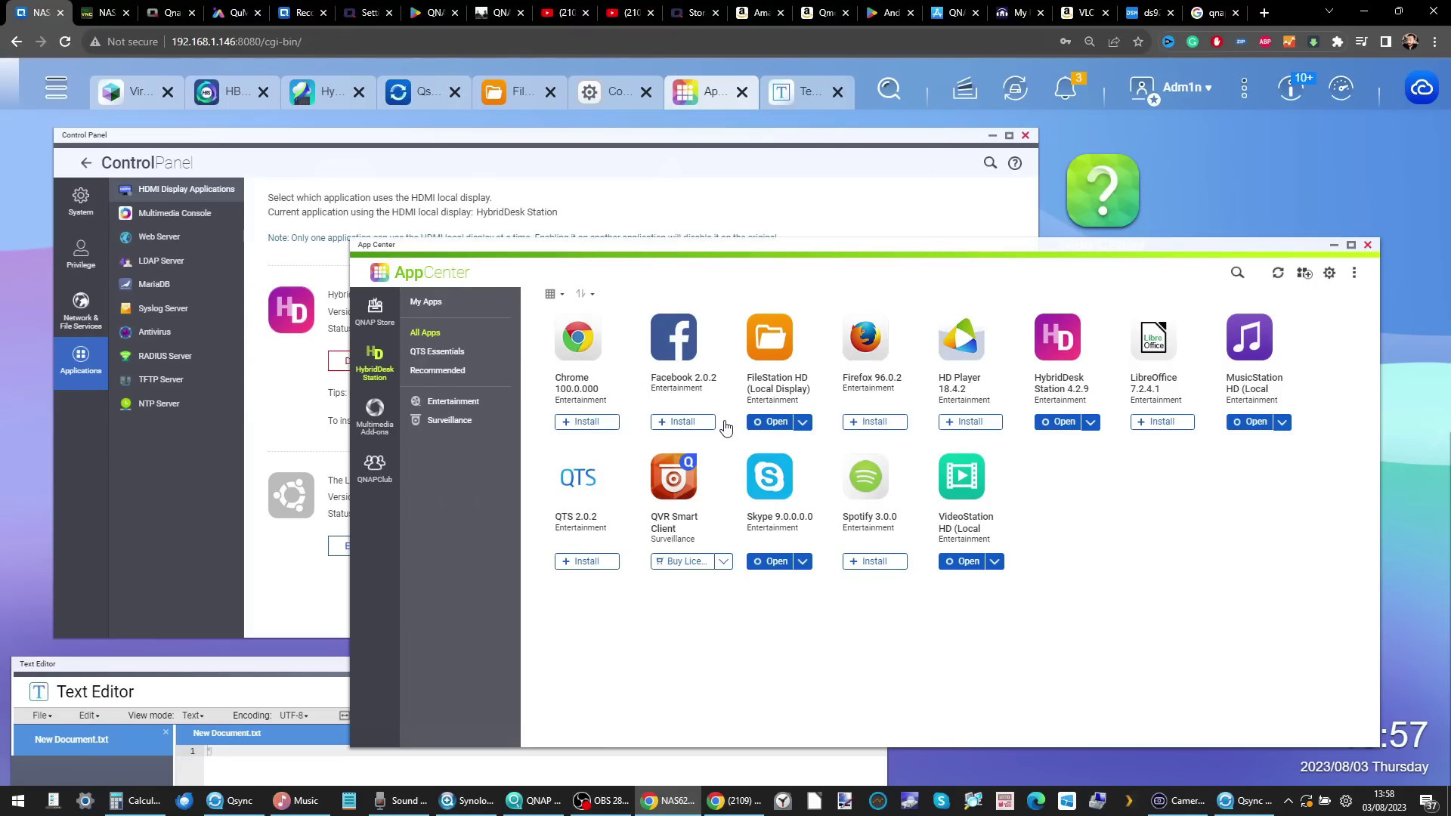
click(106, 12)
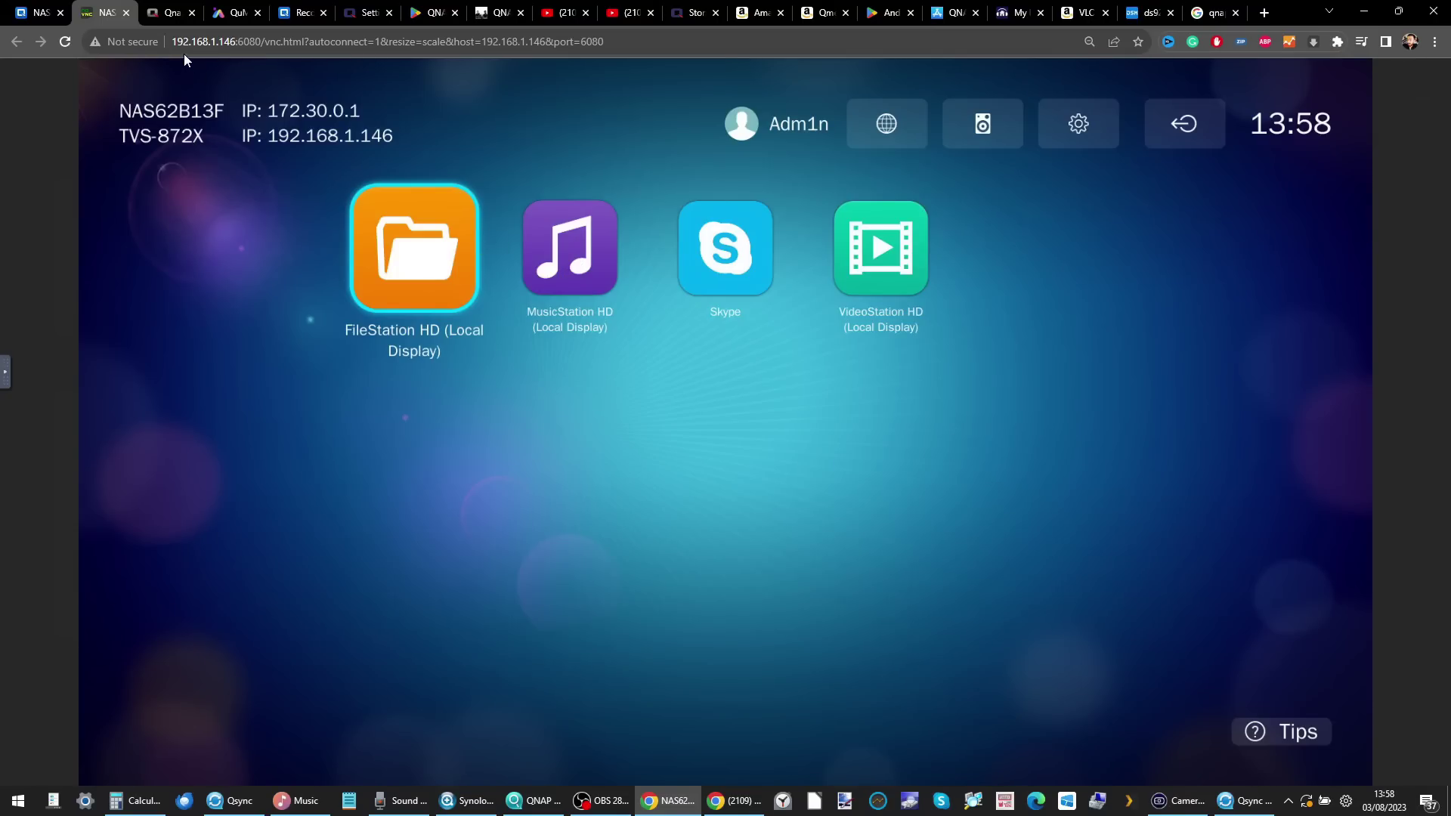
click(54, 9)
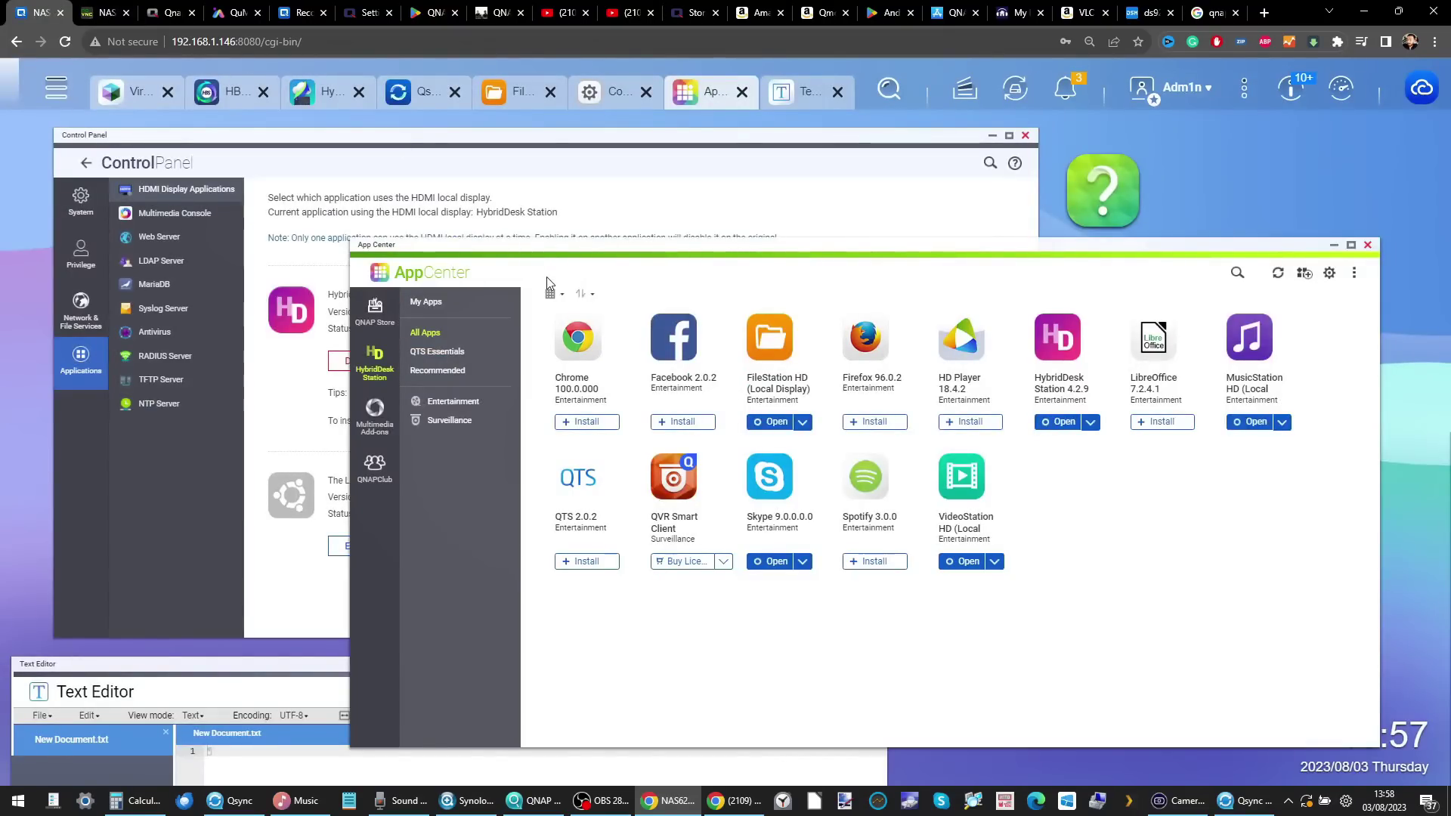
click(615, 162)
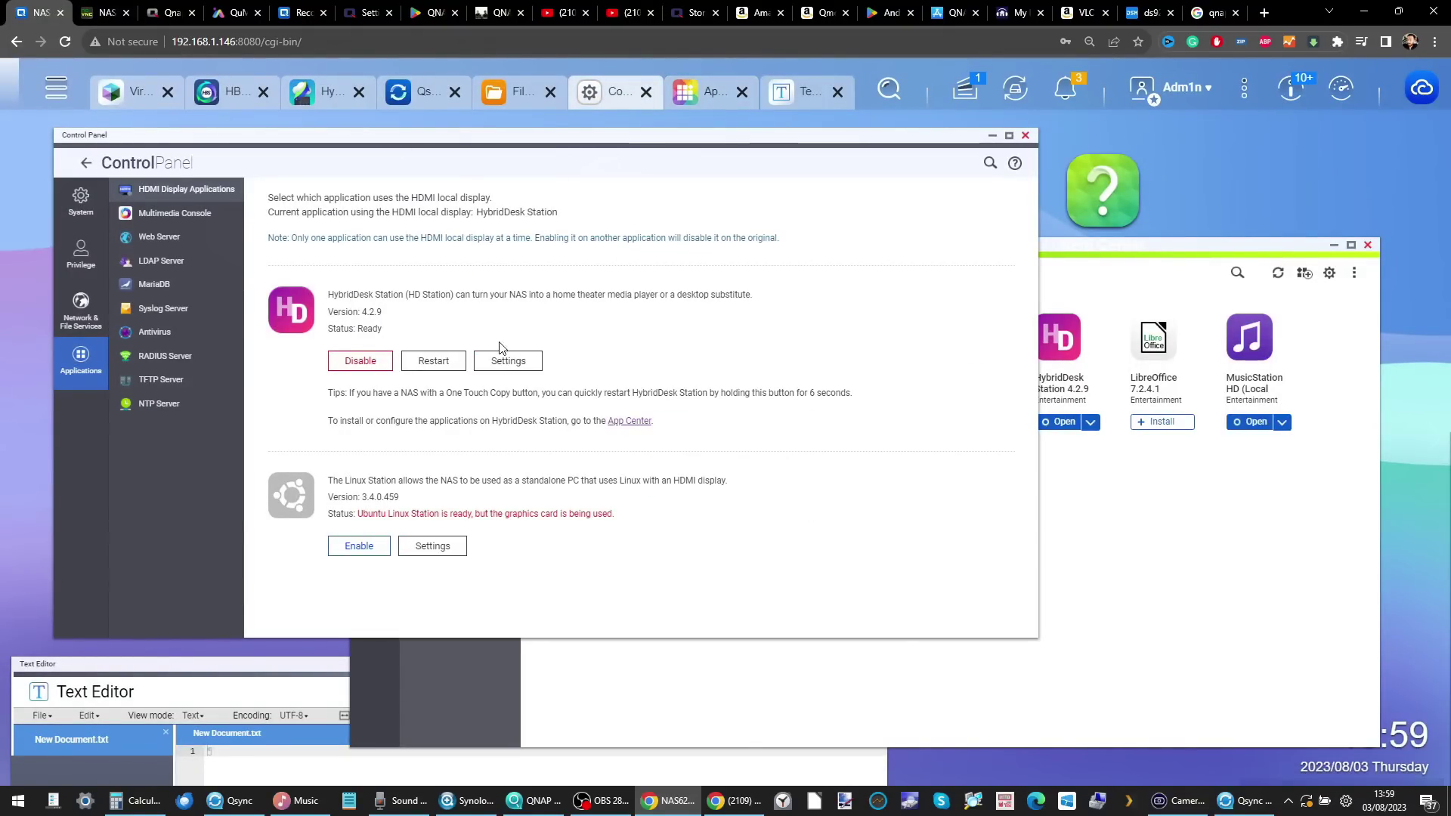
- Switch to the HDSTATION category on Qnapclub and examine the range of third-party packages available for HD Station
click(168, 13)
scroll(588, 209, down, 5)
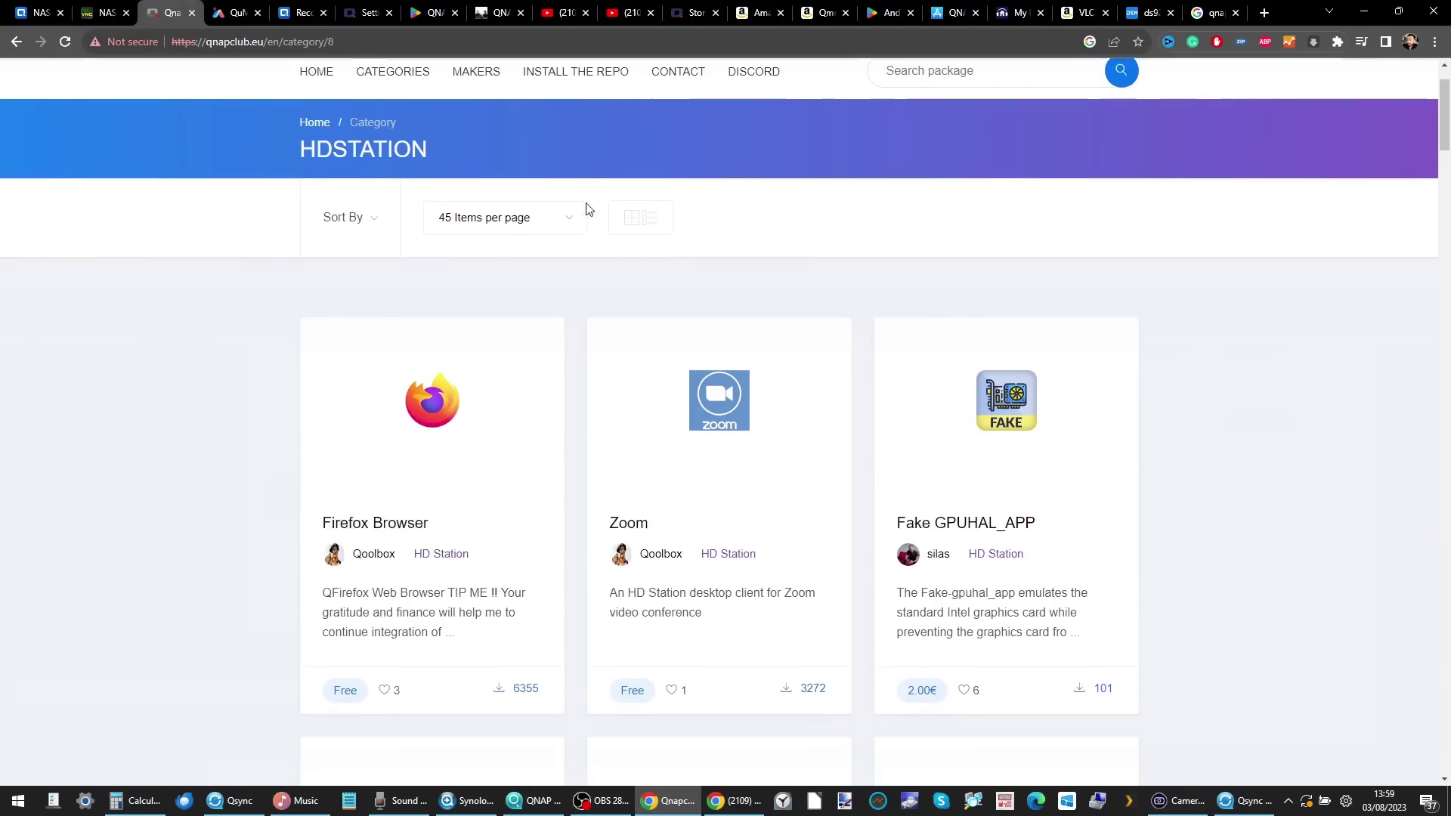
scroll(588, 209, down, 7)
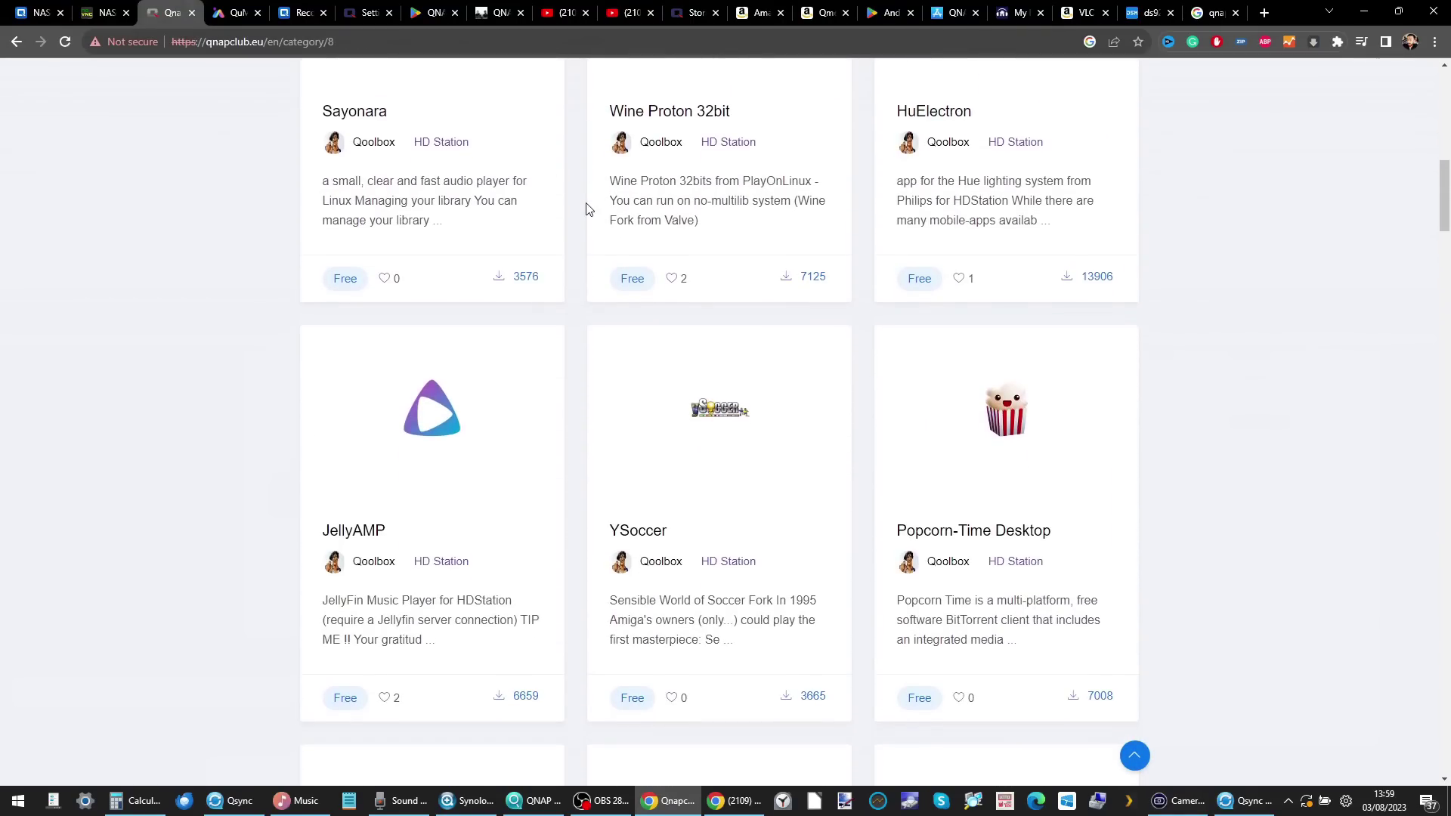
scroll(588, 208, up, 5)
scroll(589, 209, up, 3)
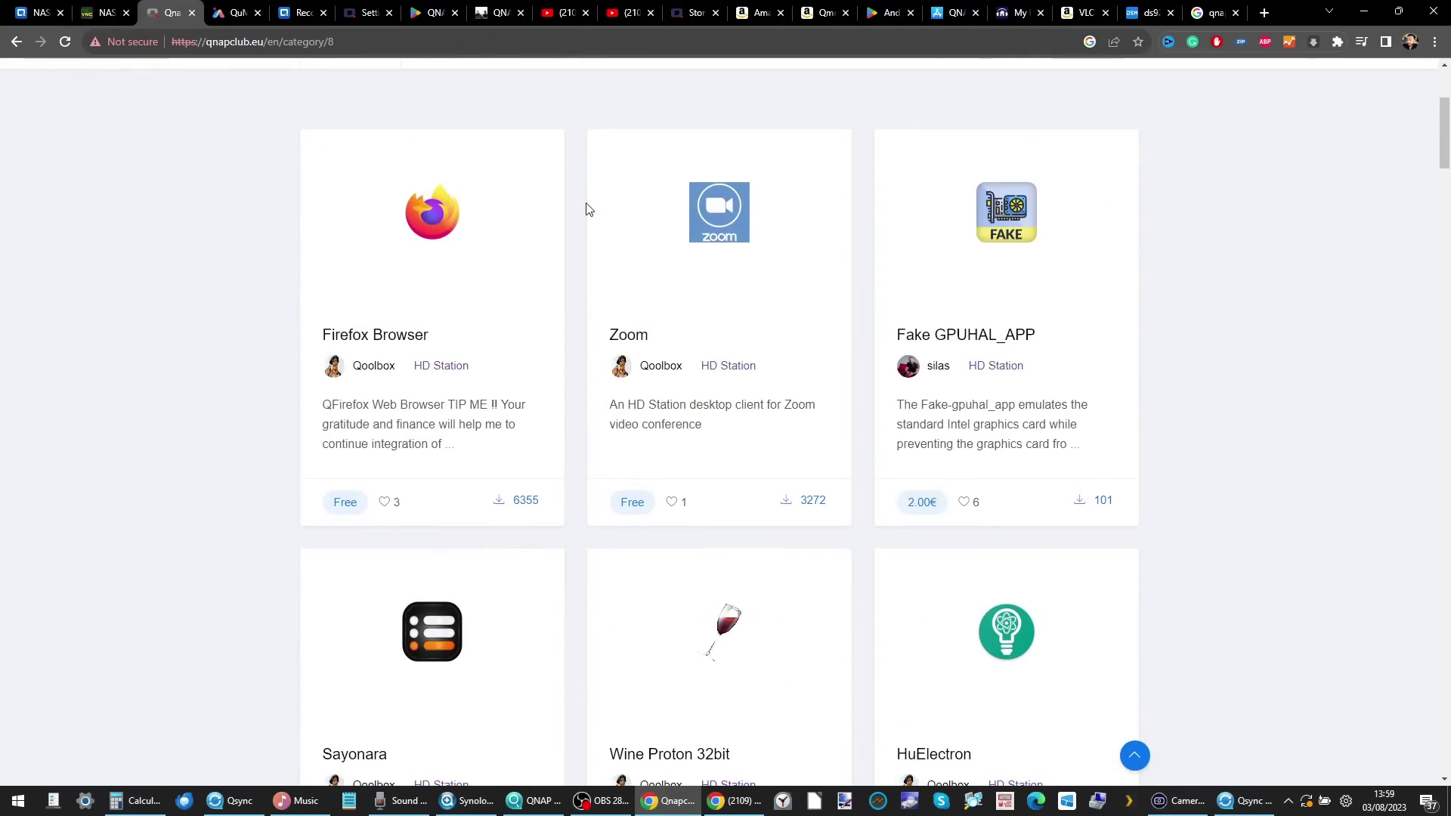
mouse_move(728, 227)
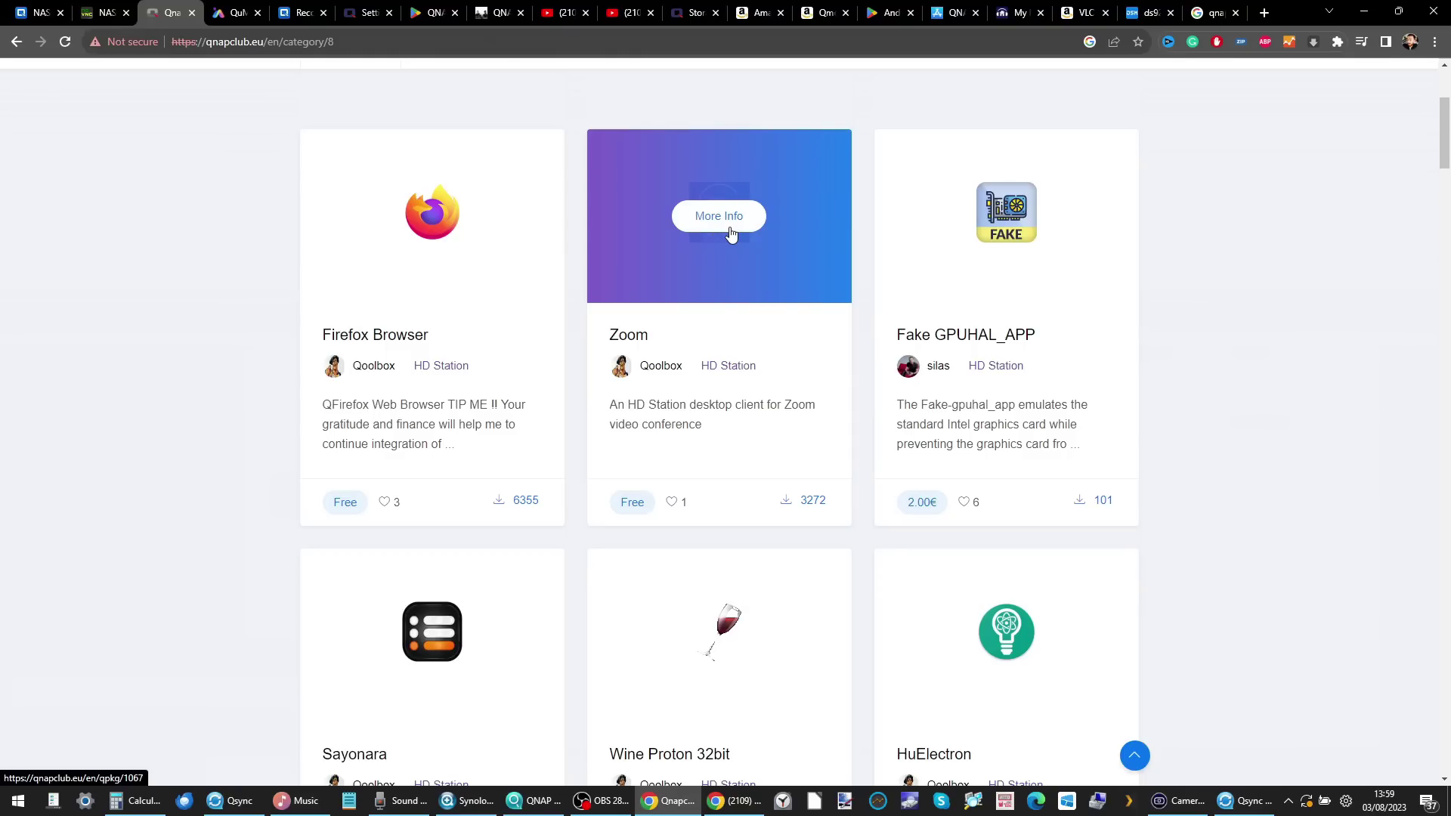
scroll(730, 233, down, 1)
scroll(730, 233, down, 1)
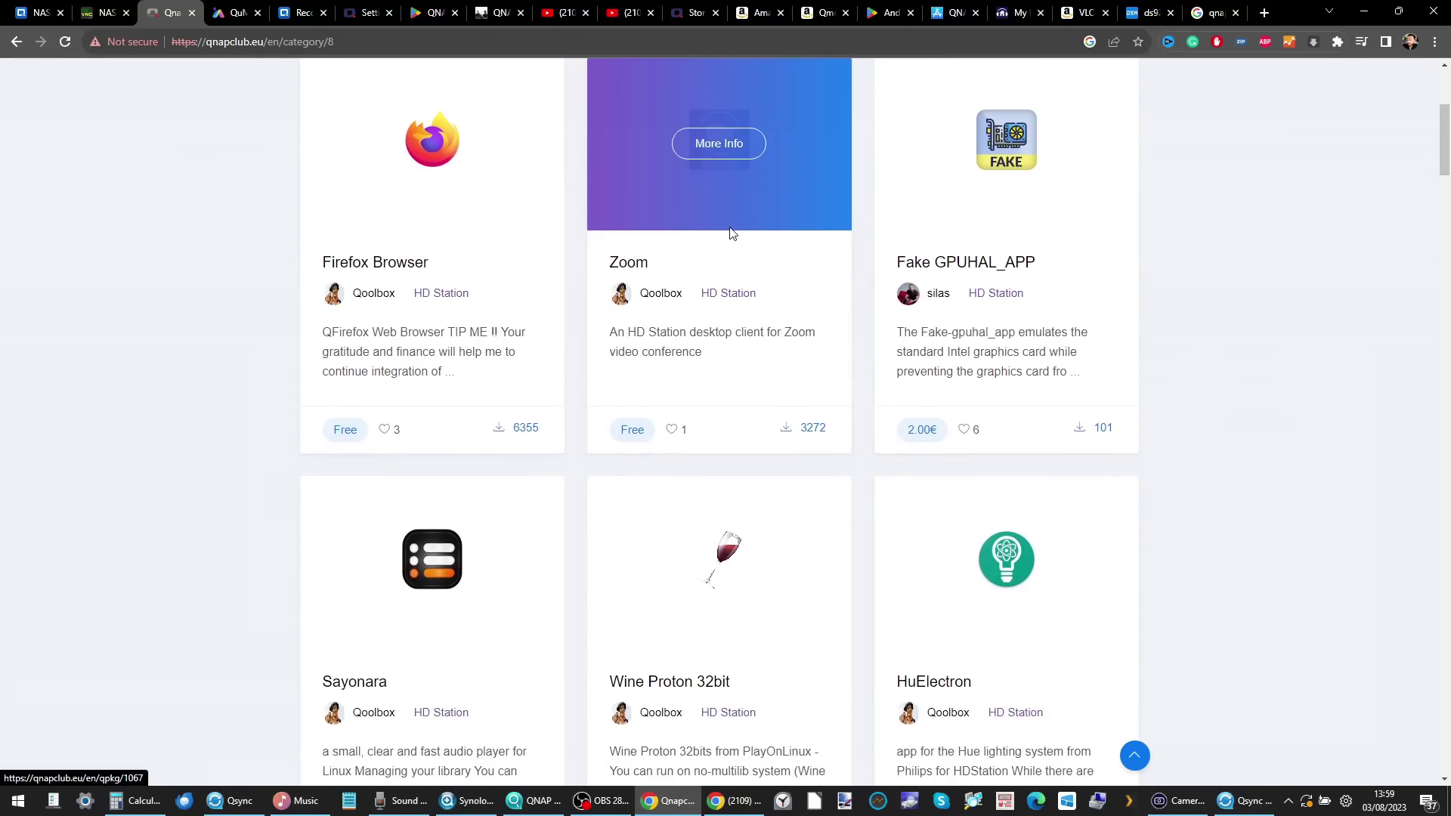
scroll(731, 233, down, 3)
scroll(731, 227, down, 4)
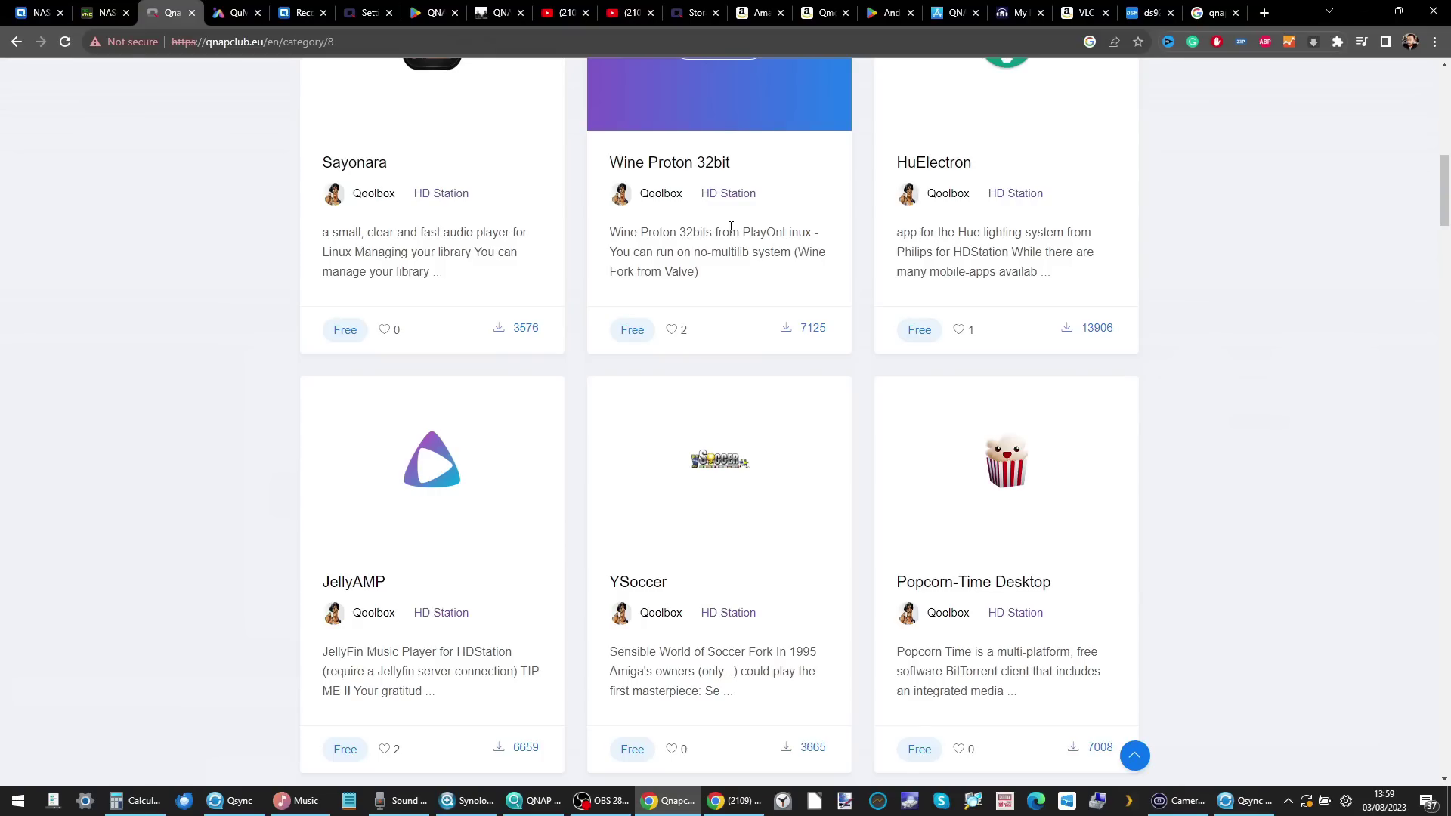
scroll(731, 227, down, 3)
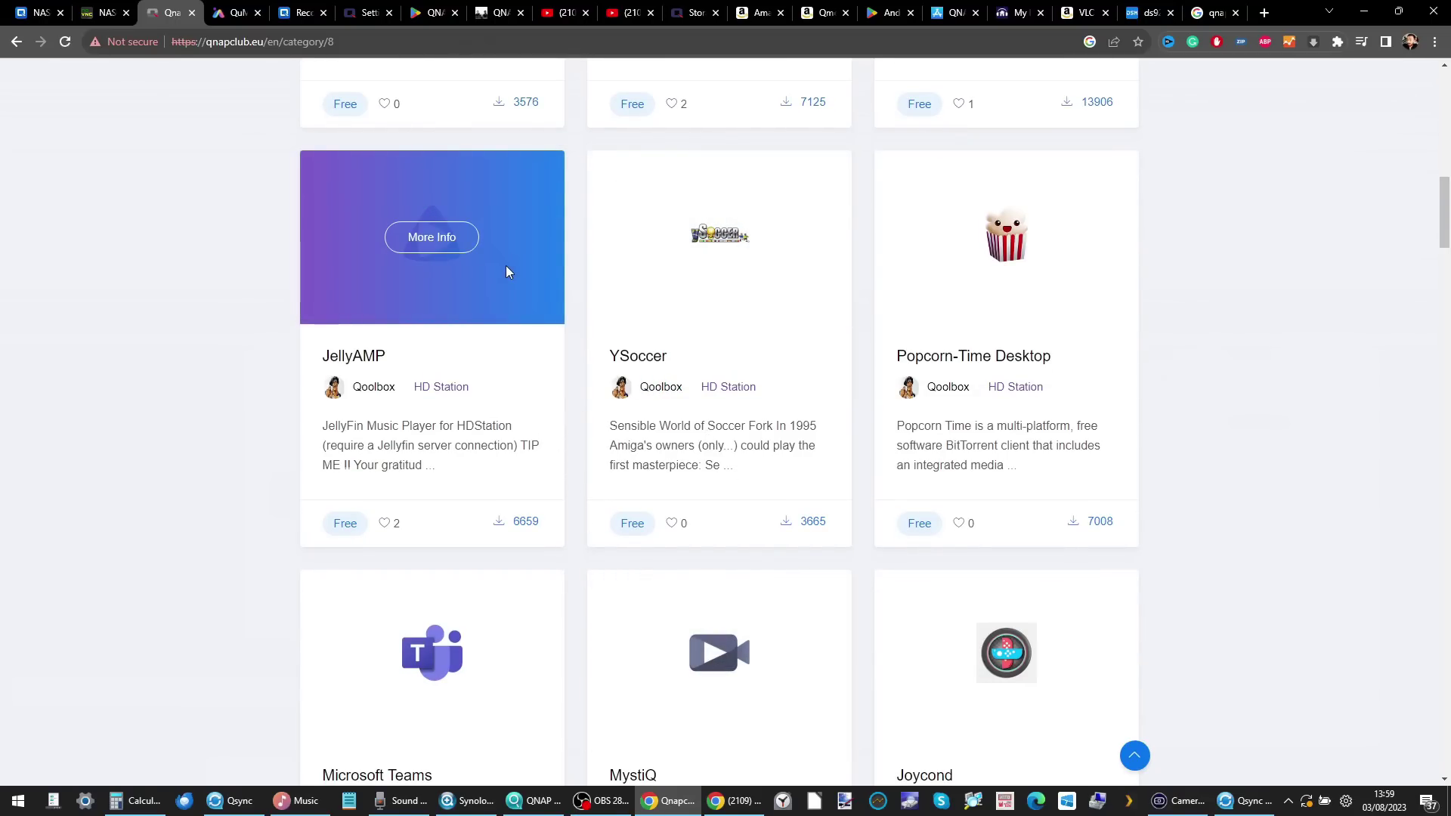
scroll(506, 272, down, 10)
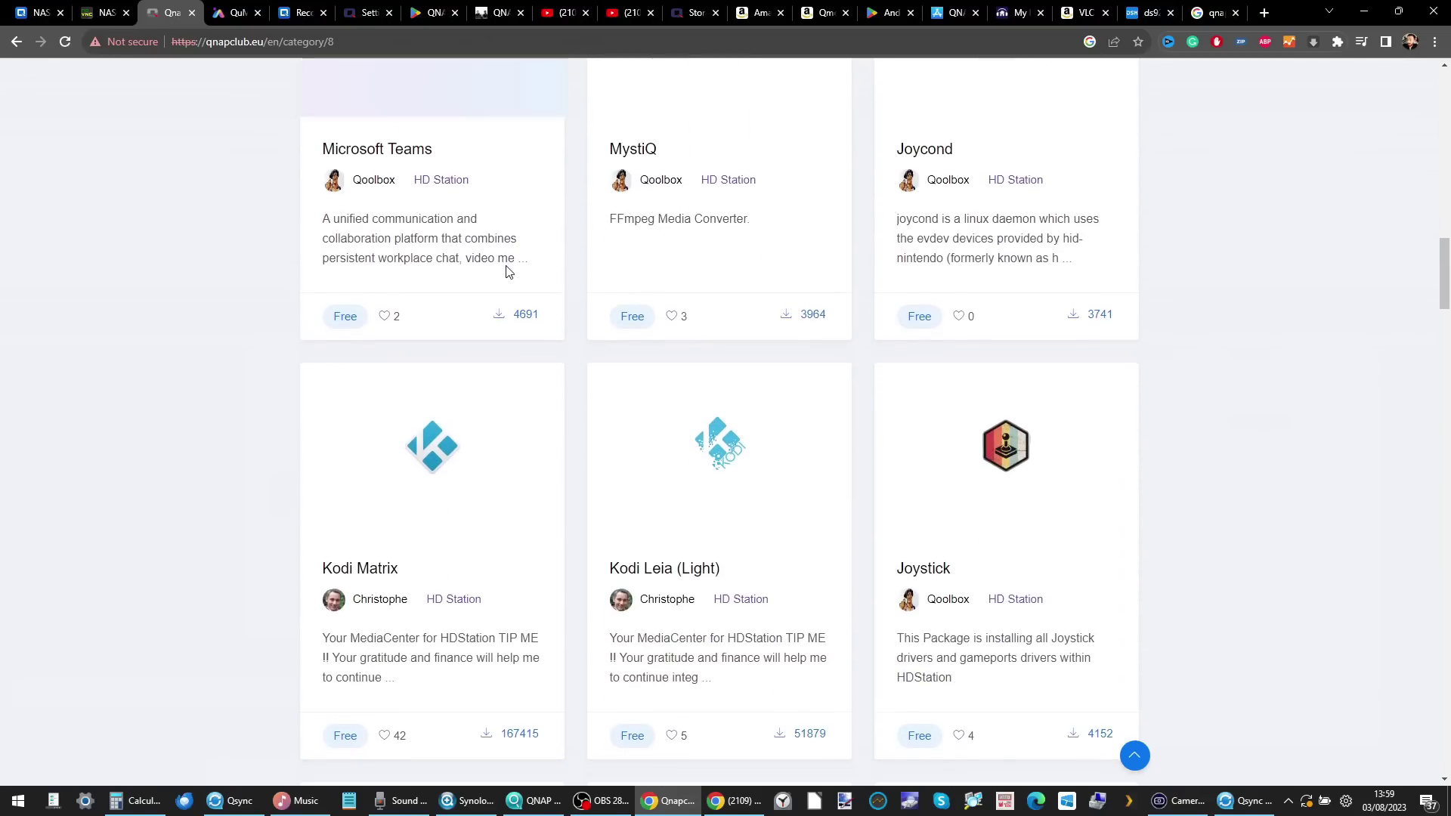
scroll(791, 241, down, 5)
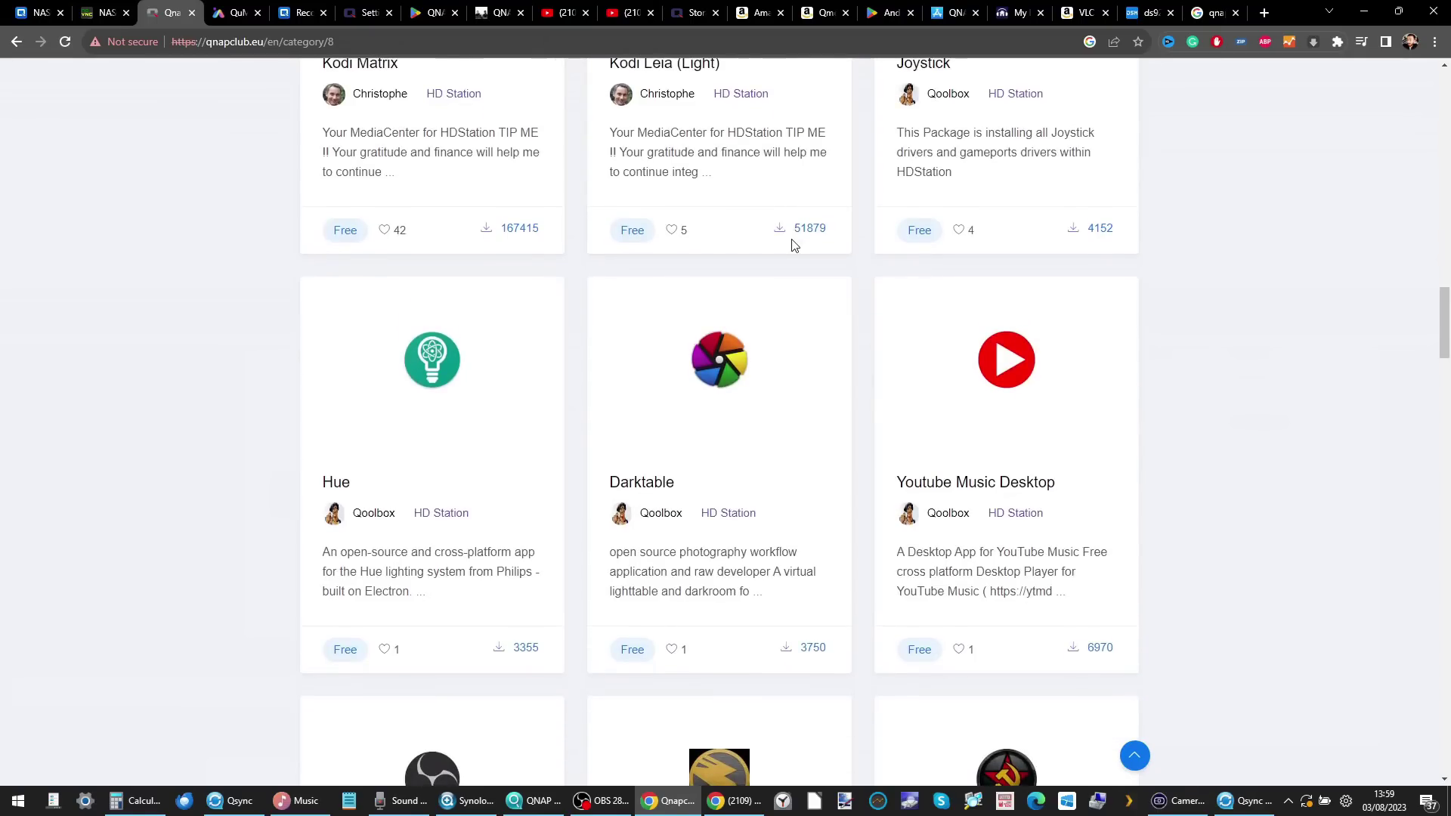
scroll(791, 245, down, 3)
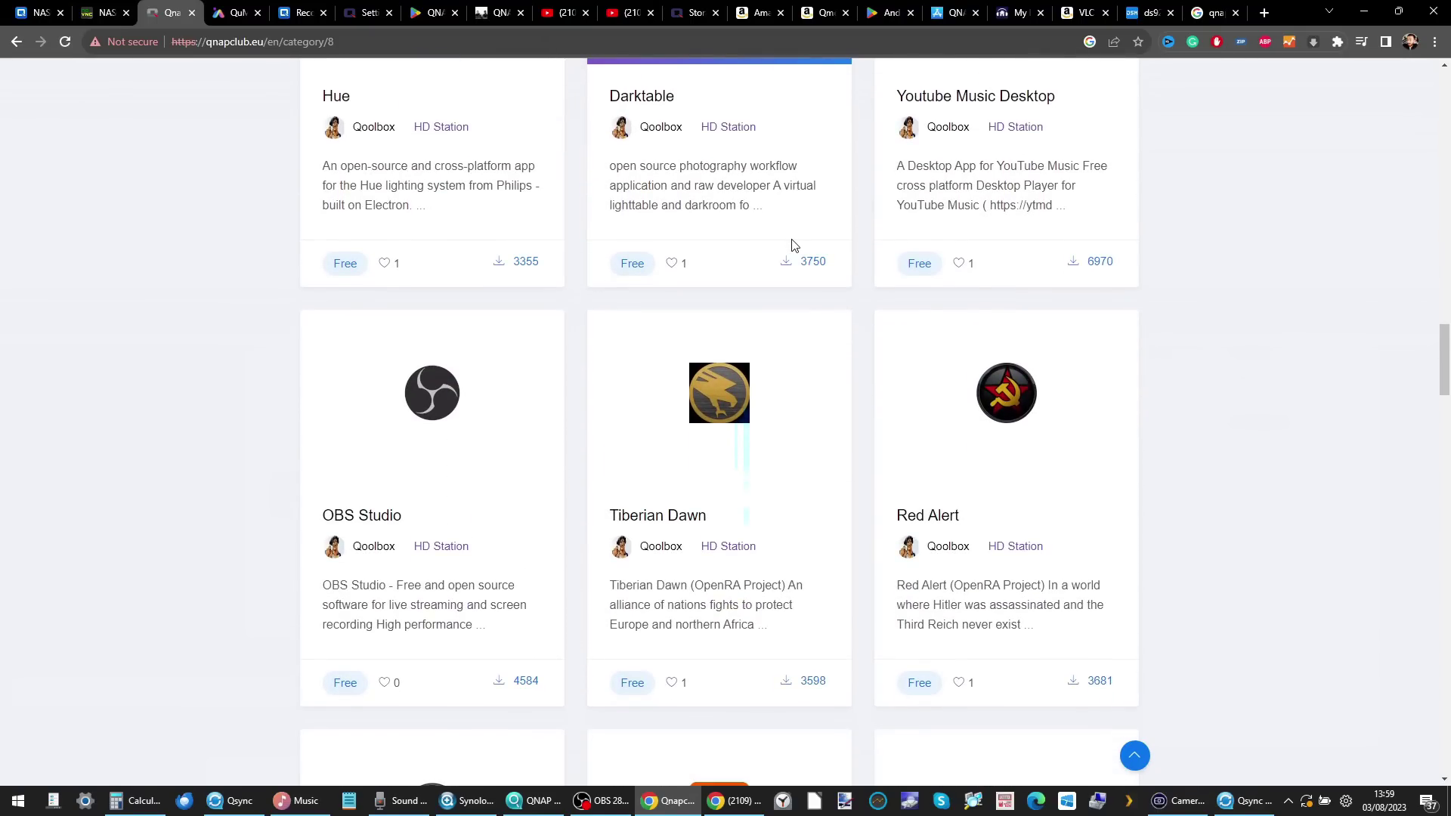
scroll(731, 480, down, 4)
scroll(733, 474, down, 4)
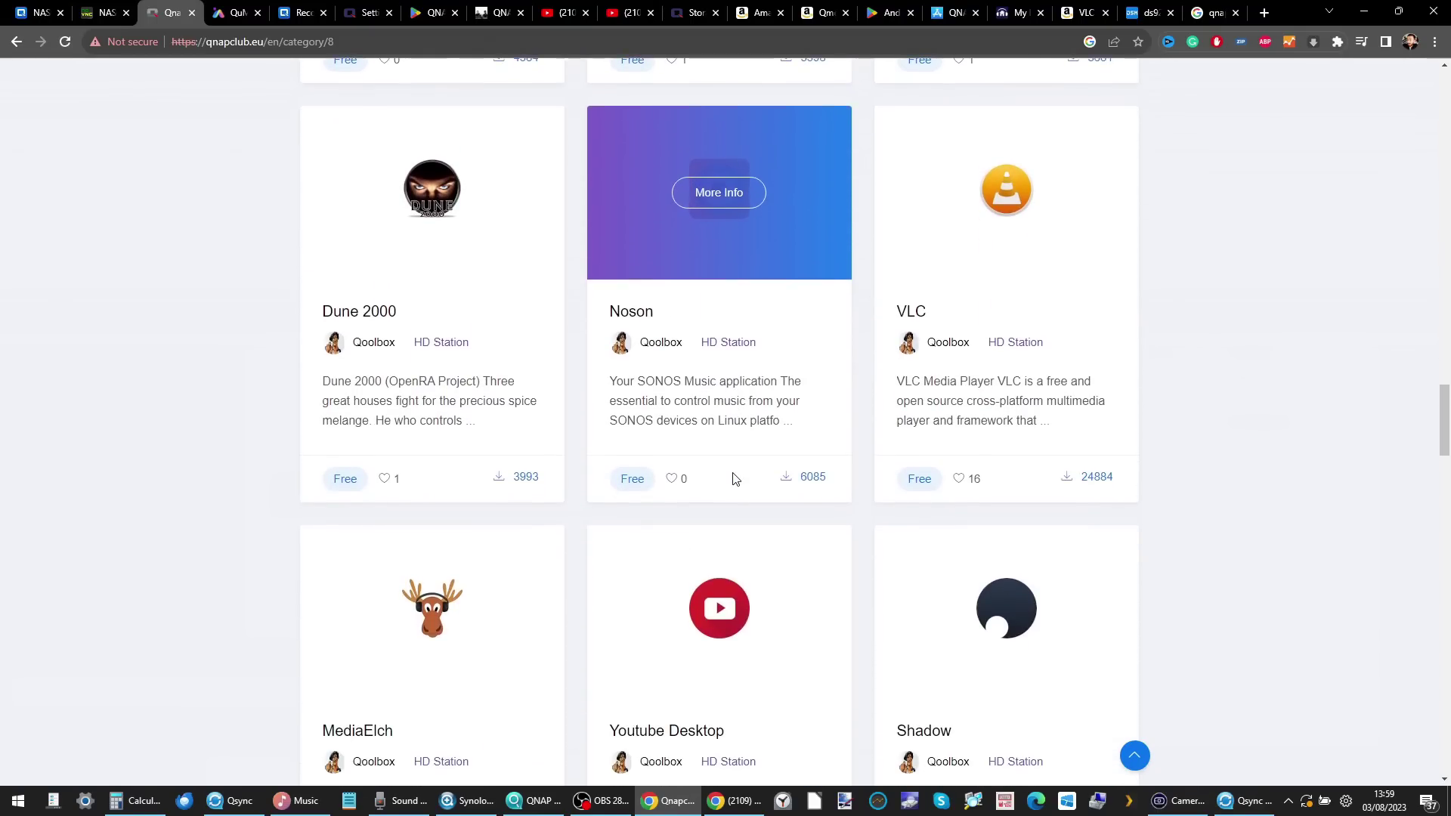
- Revisit the HDMI display home screen and HDMI Display Applications settings of NAS62B13F, and check RecoverIT's HybridDesk Station section in App Center
click(104, 13)
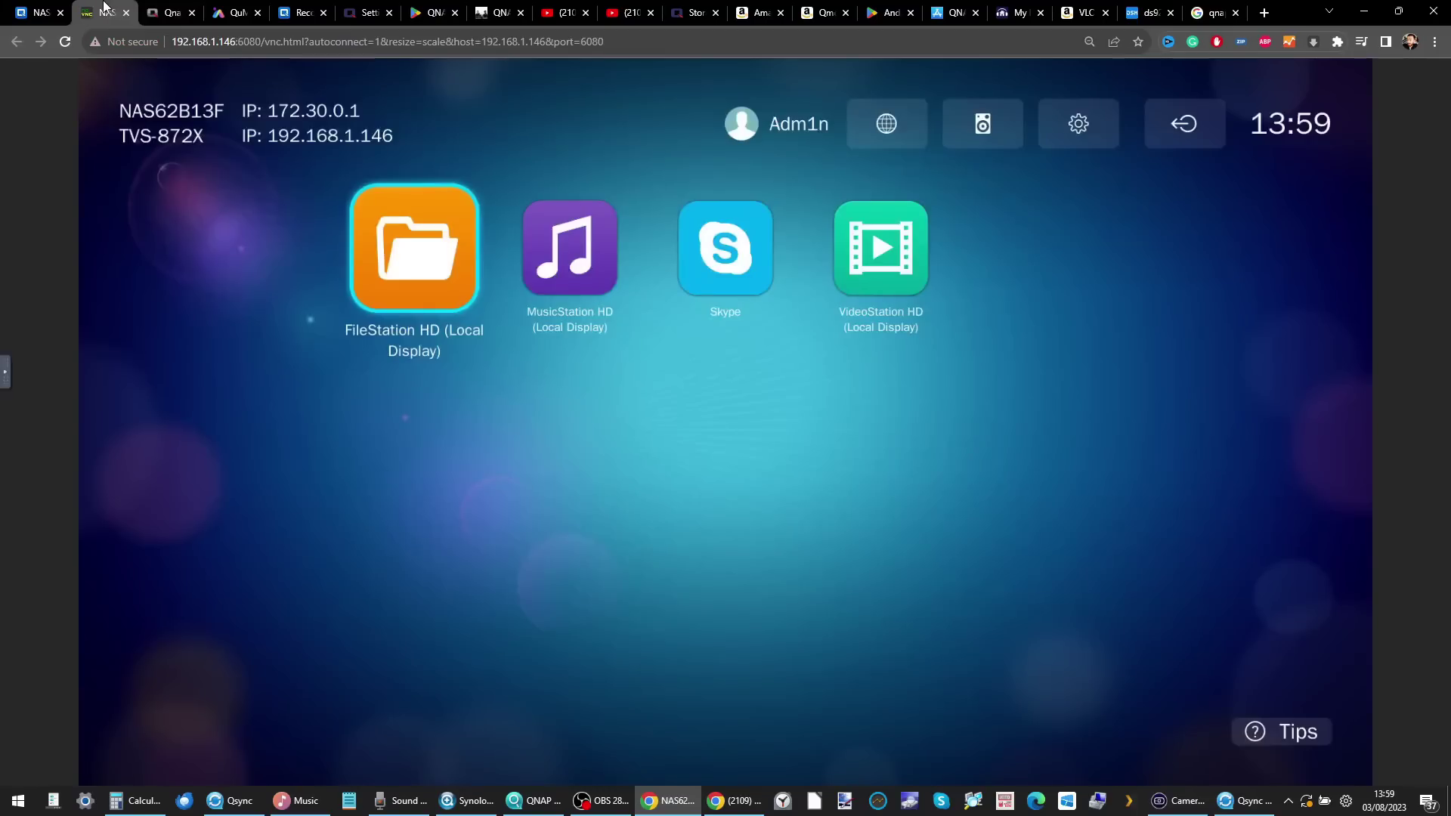
click(36, 13)
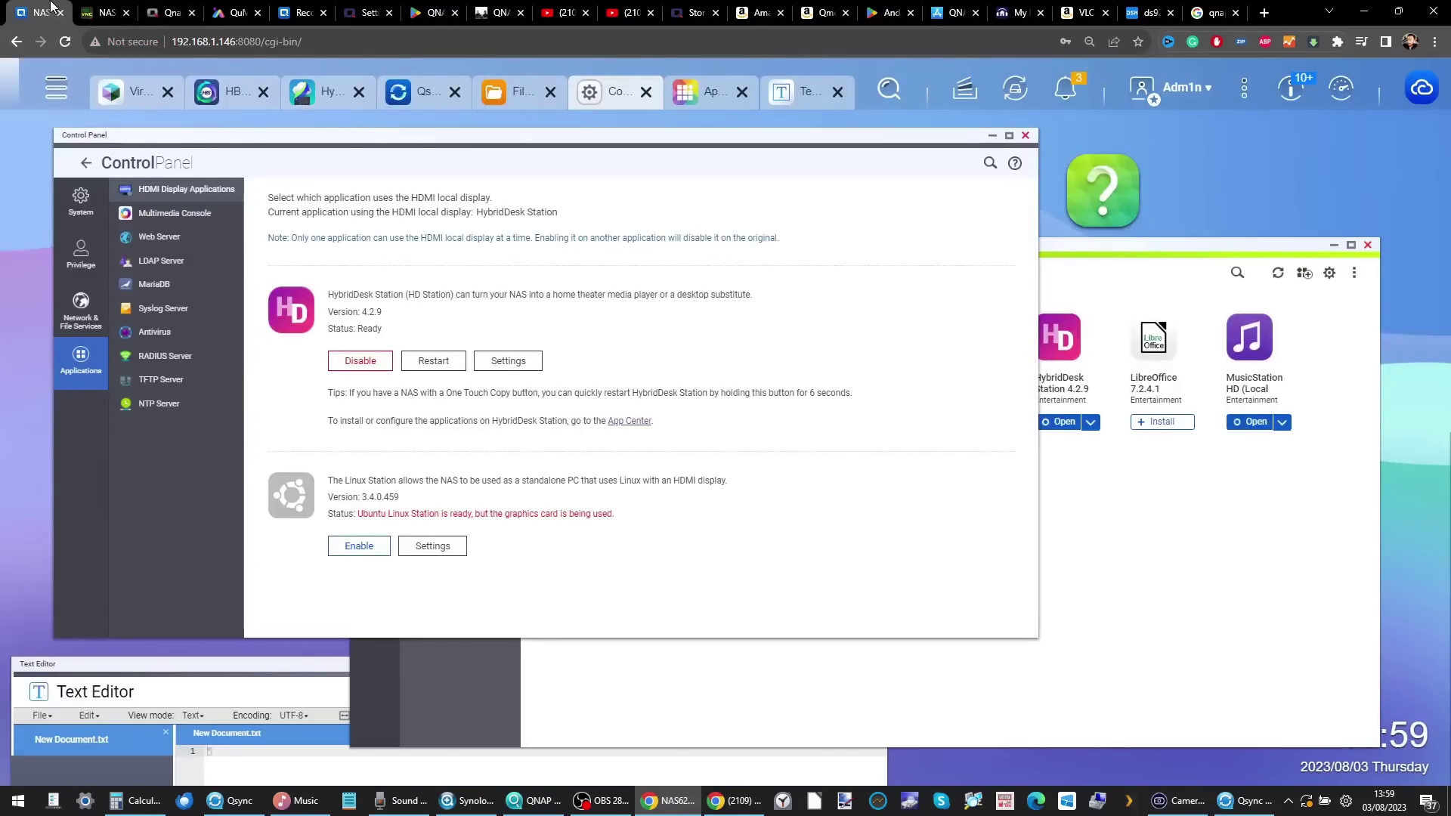
click(303, 13)
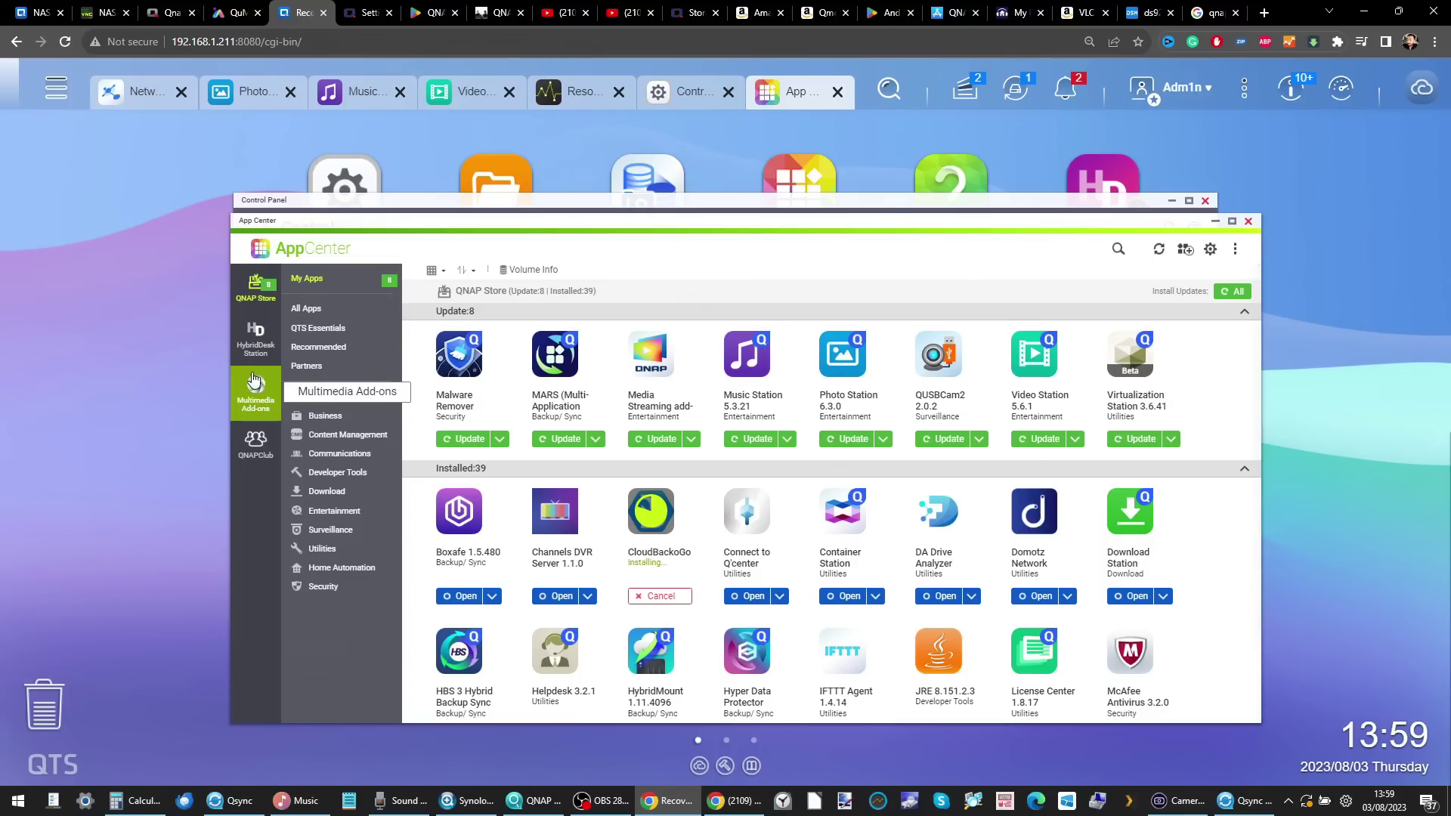
click(256, 334)
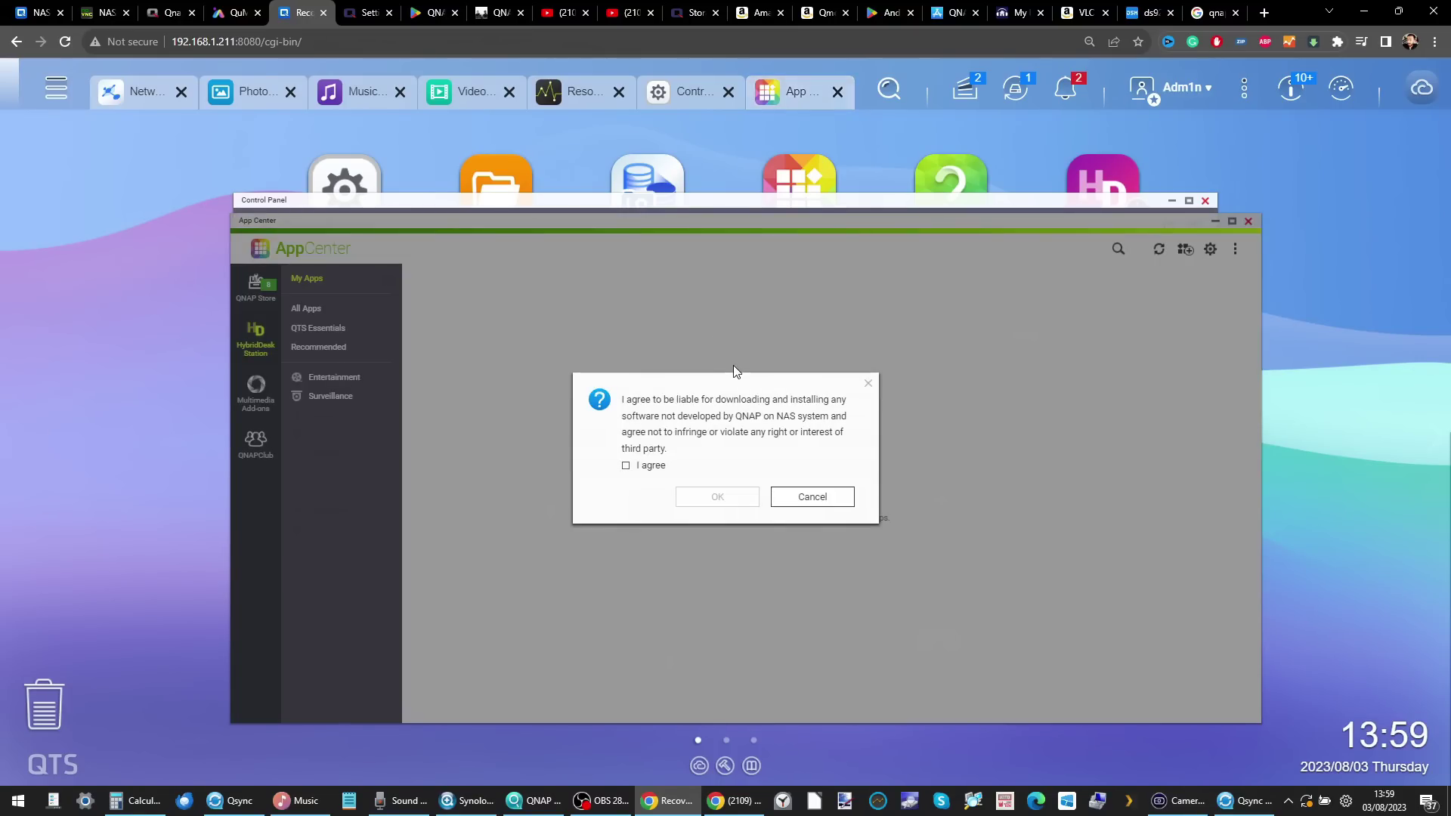
click(38, 12)
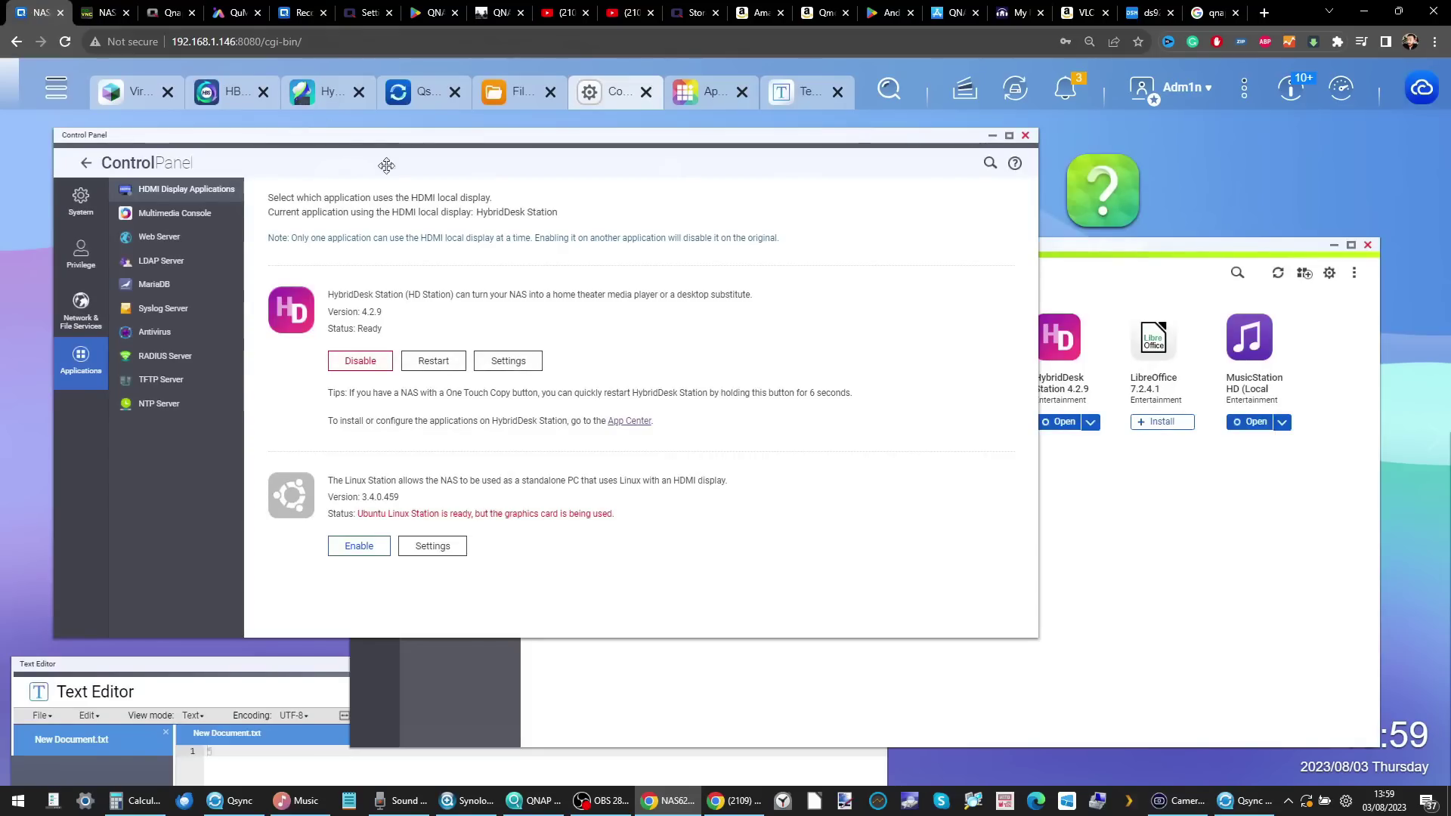
click(1115, 590)
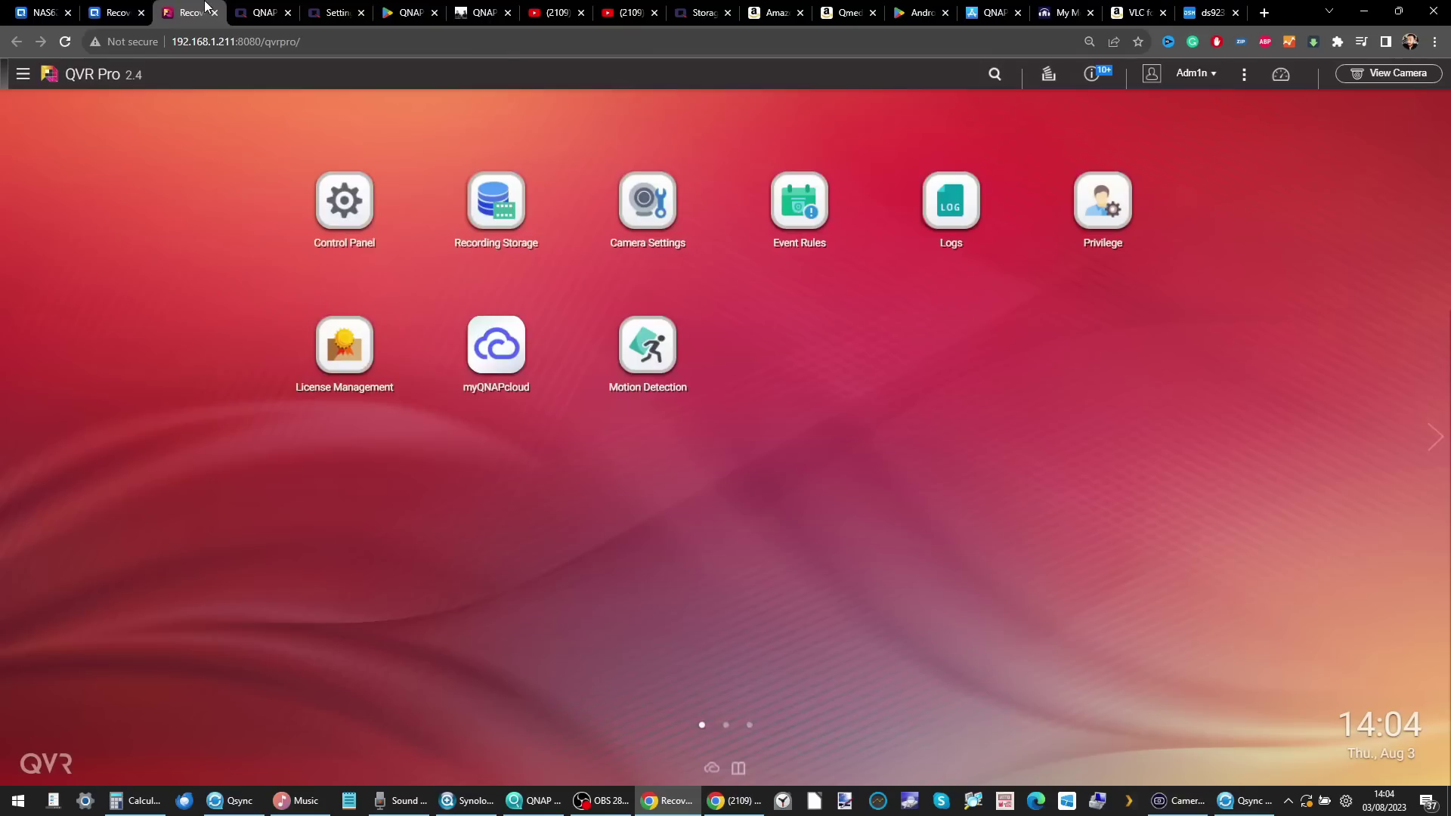
- View the QVR Pro desktop, and examine the All Apps list in RecoverIT's App Center
click(189, 13)
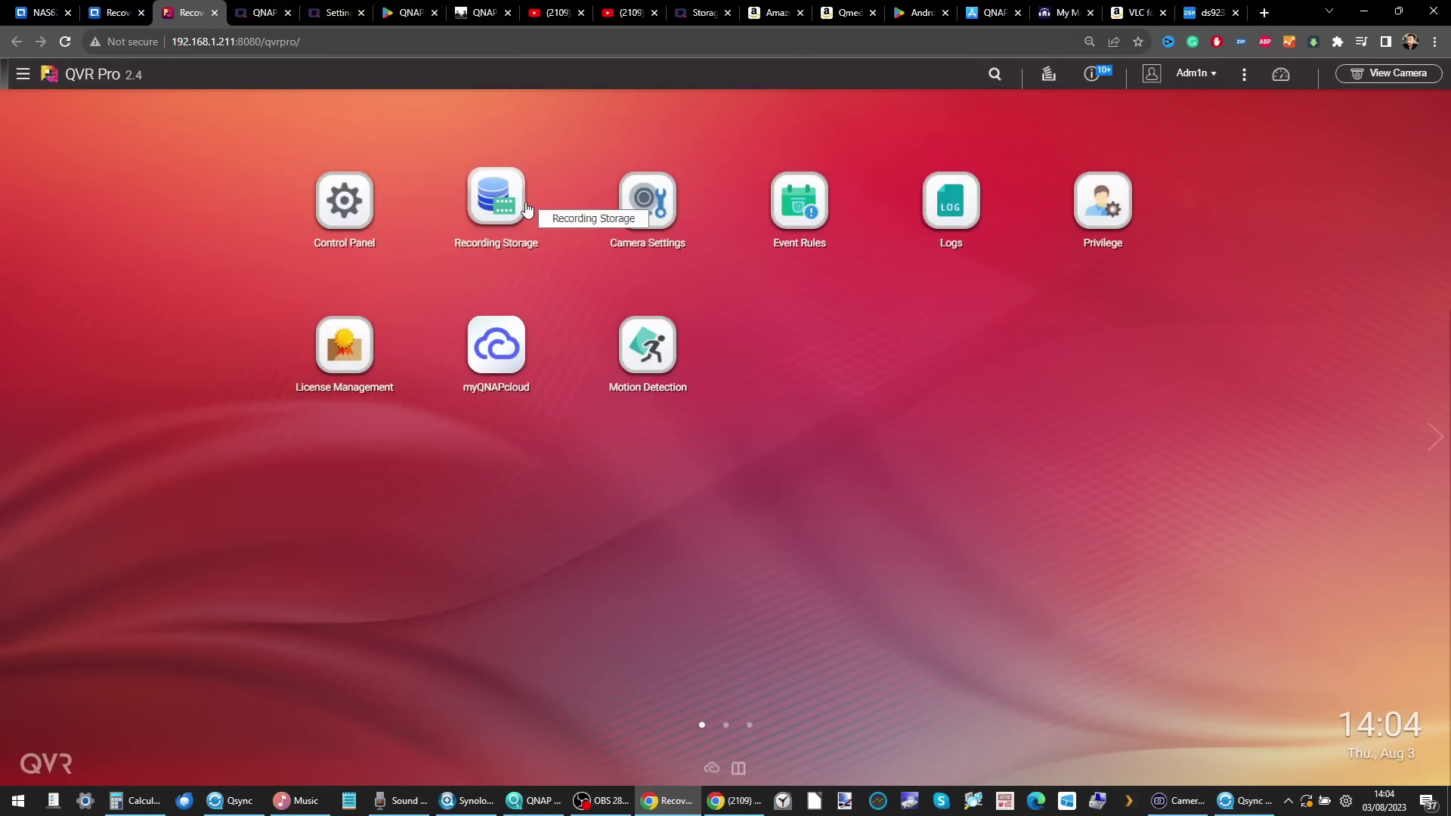
click(117, 12)
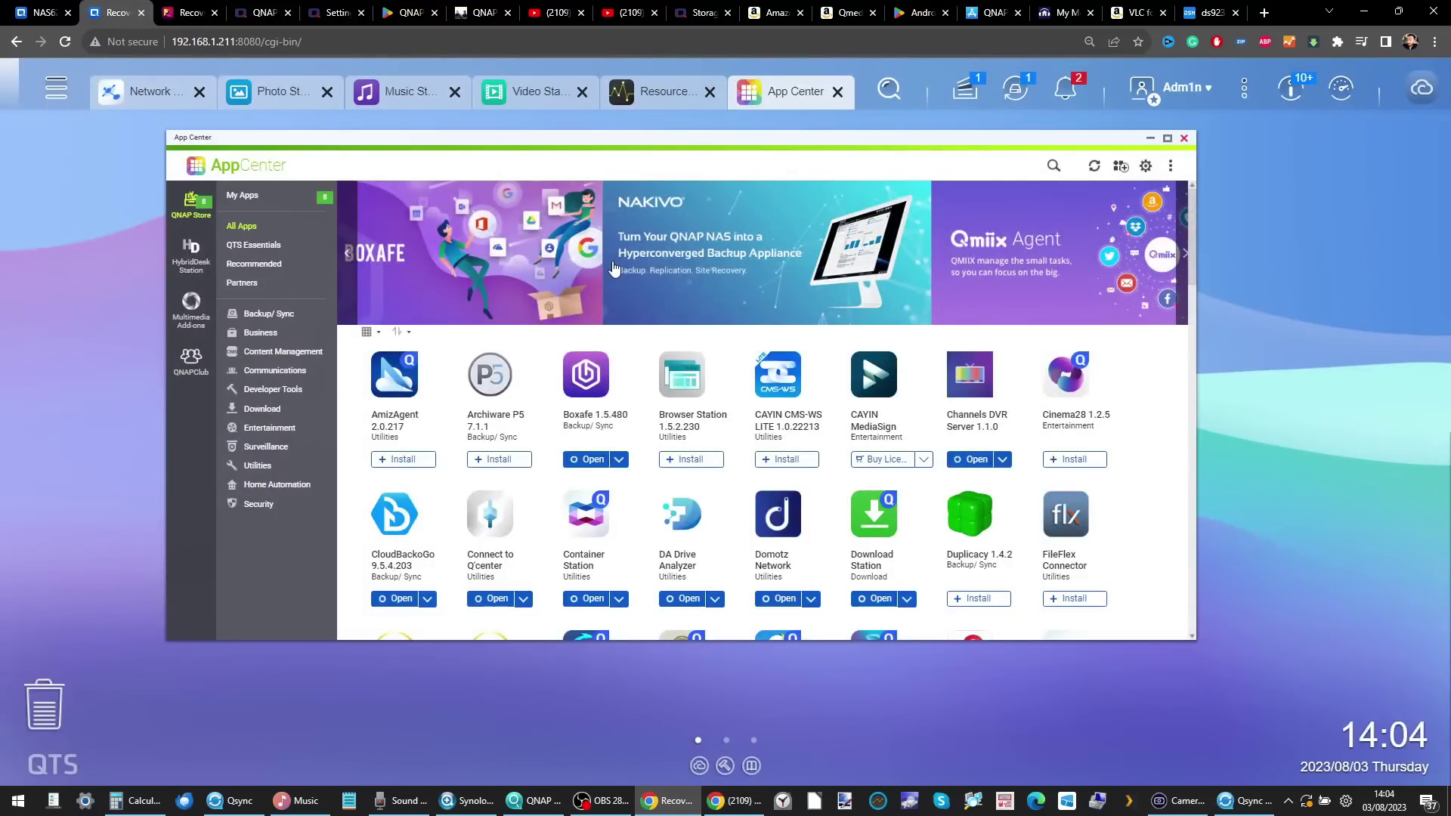
scroll(727, 374, down, 5)
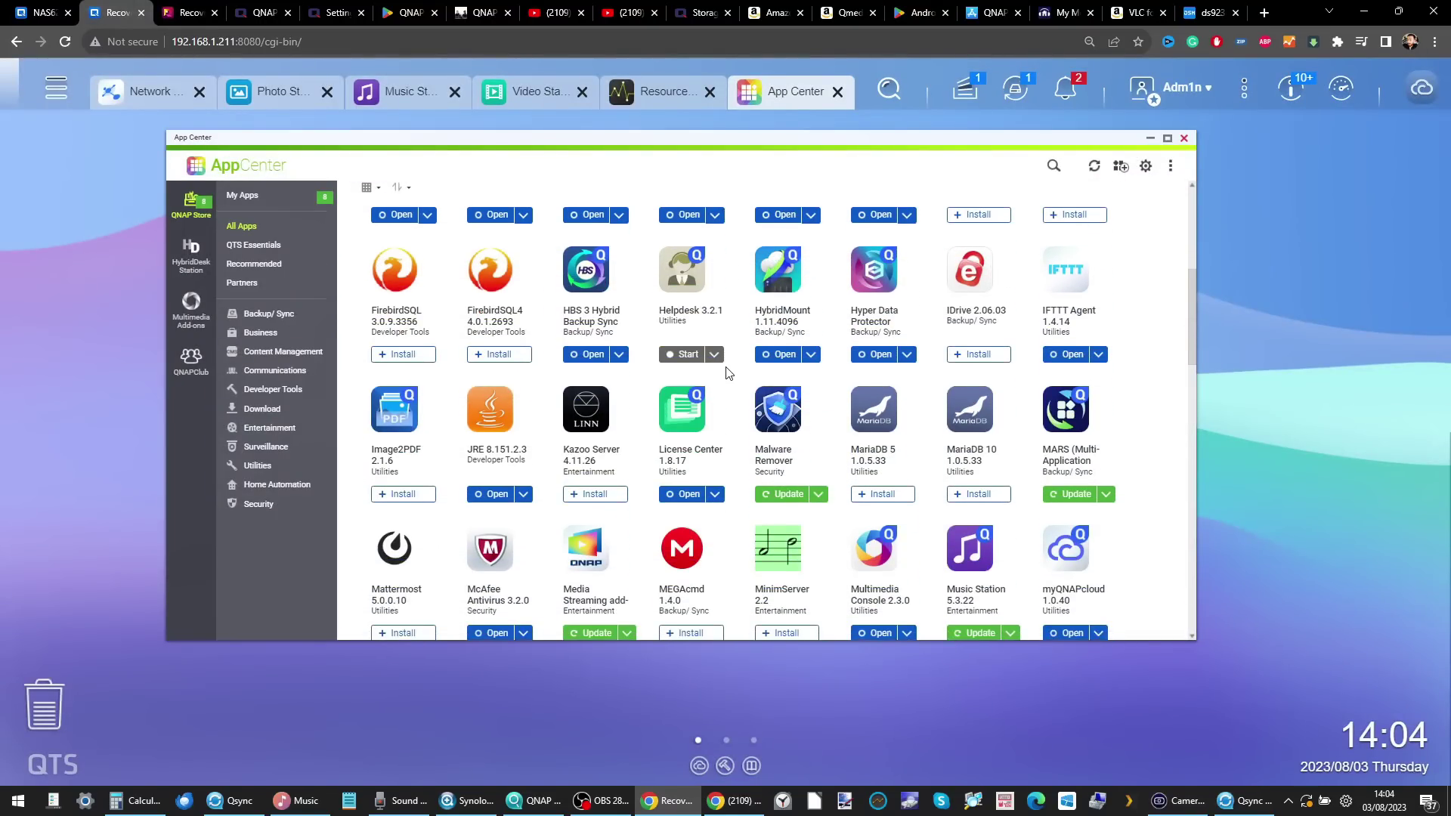
scroll(727, 374, down, 2)
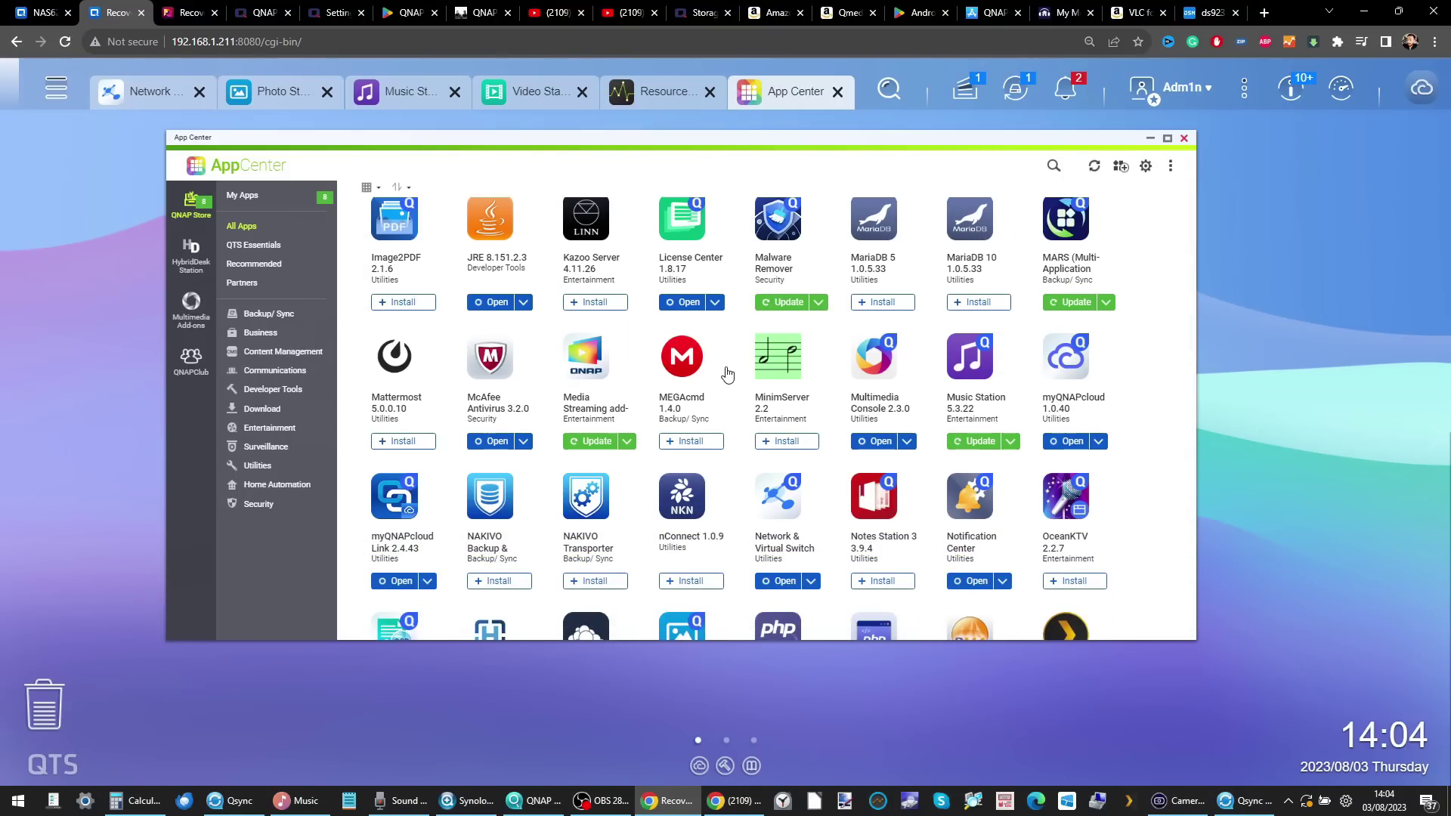
scroll(727, 374, down, 2)
scroll(727, 374, up, 15)
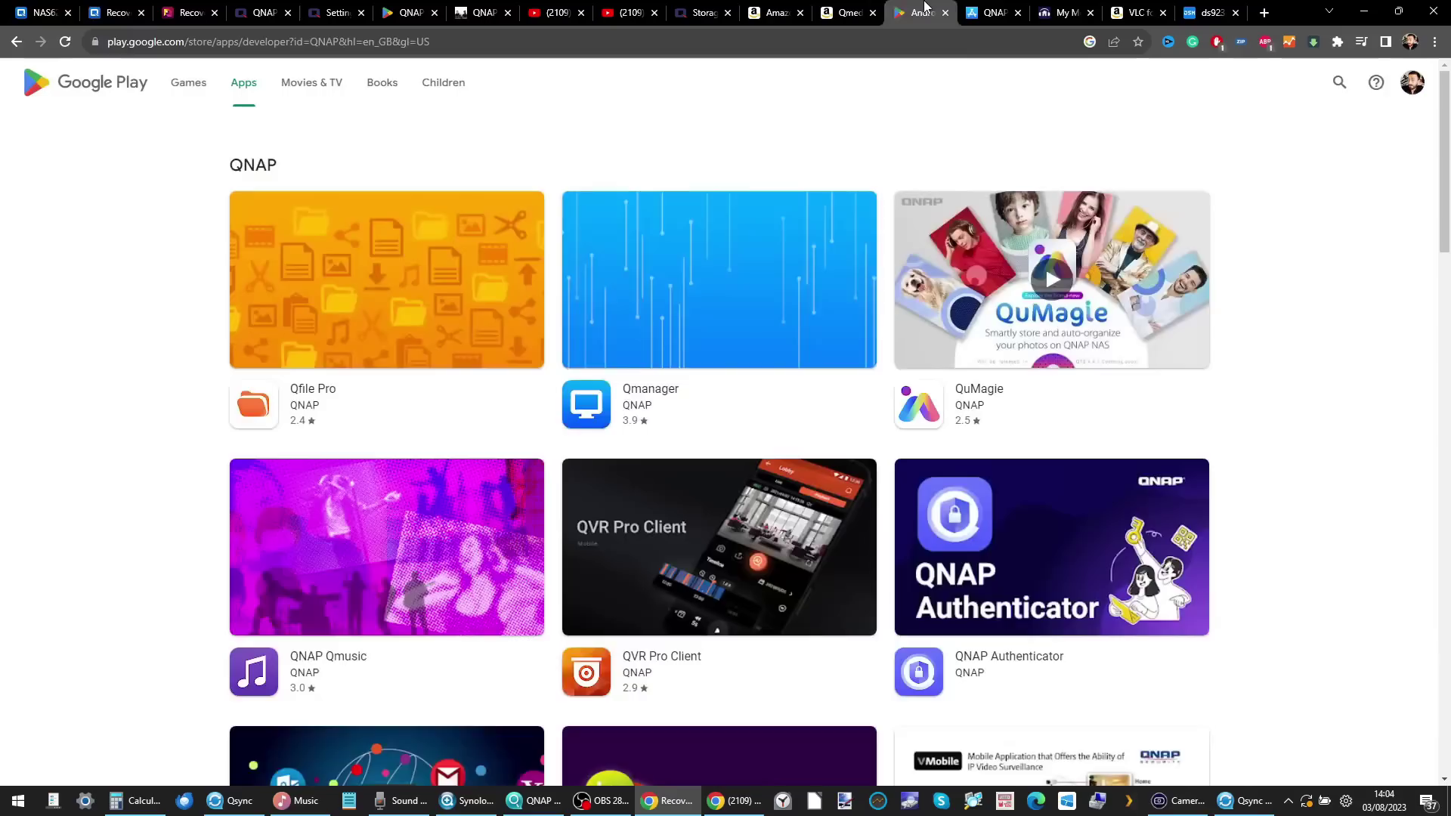
- Examine QNAP's iPhone apps on the Apple App Store, and return to the All Apps list in RecoverIT's App Center
key(ctrl+Tab)
scroll(754, 398, up, 1)
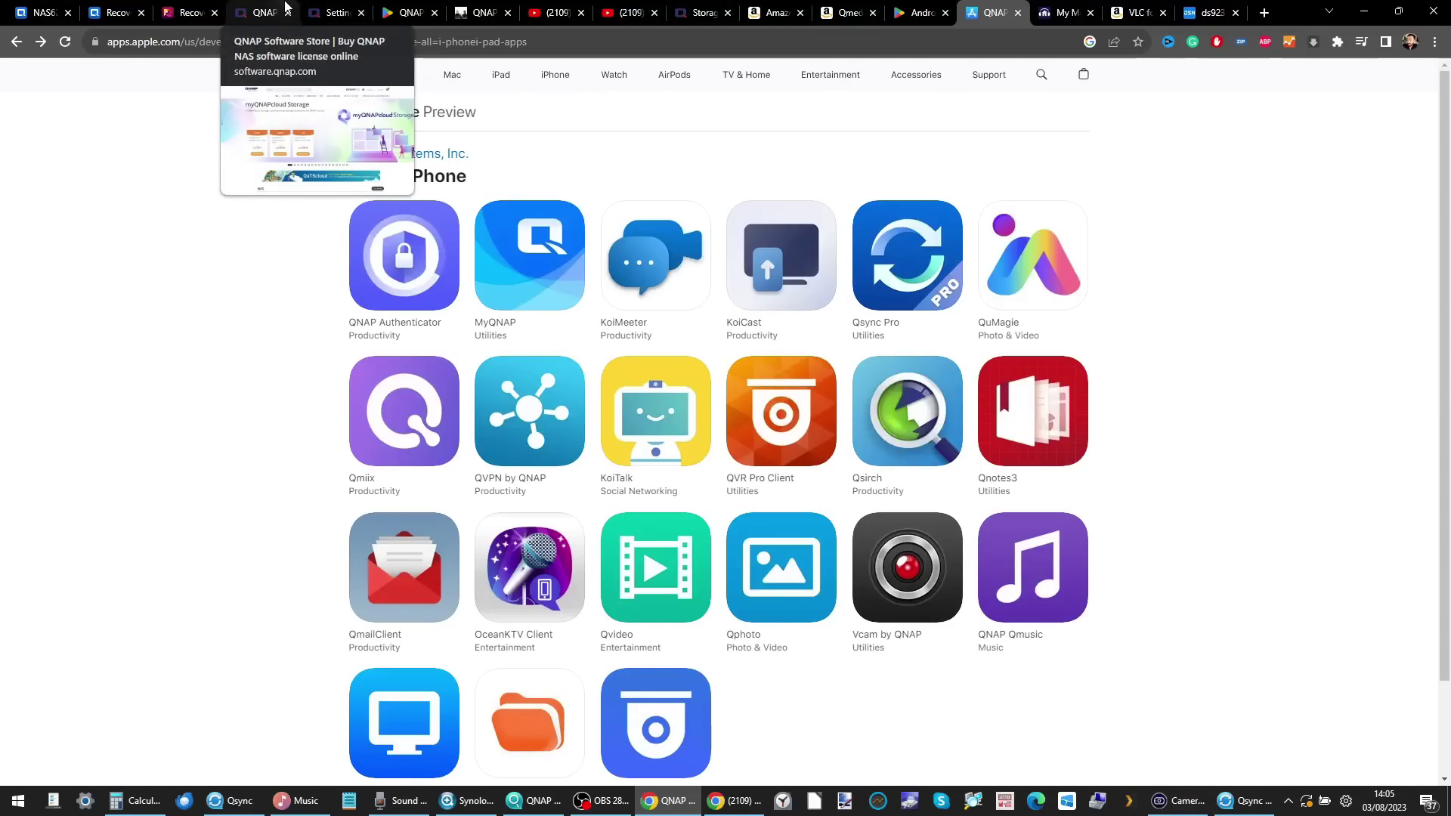
click(147, 6)
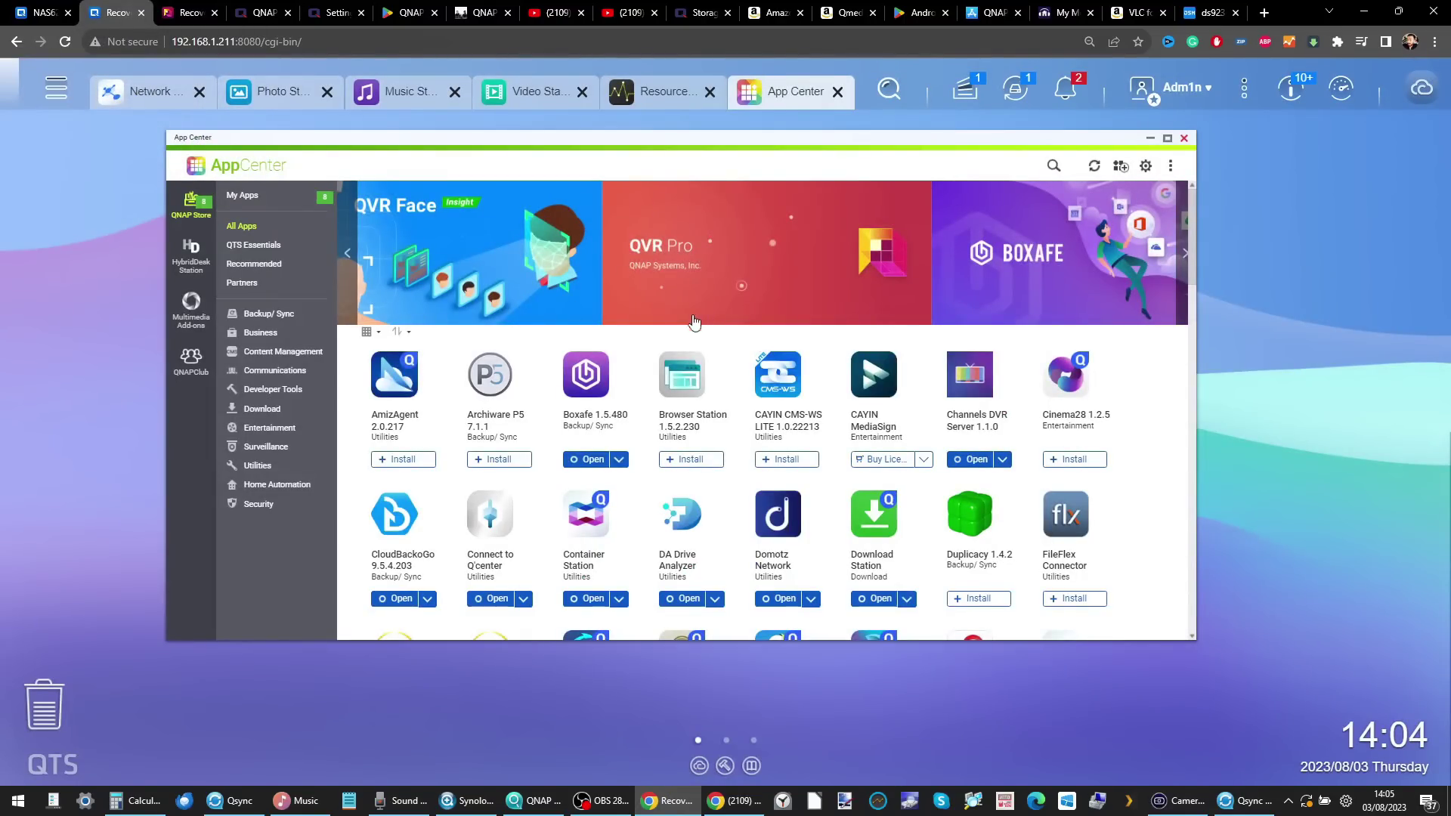
scroll(719, 371, down, 1)
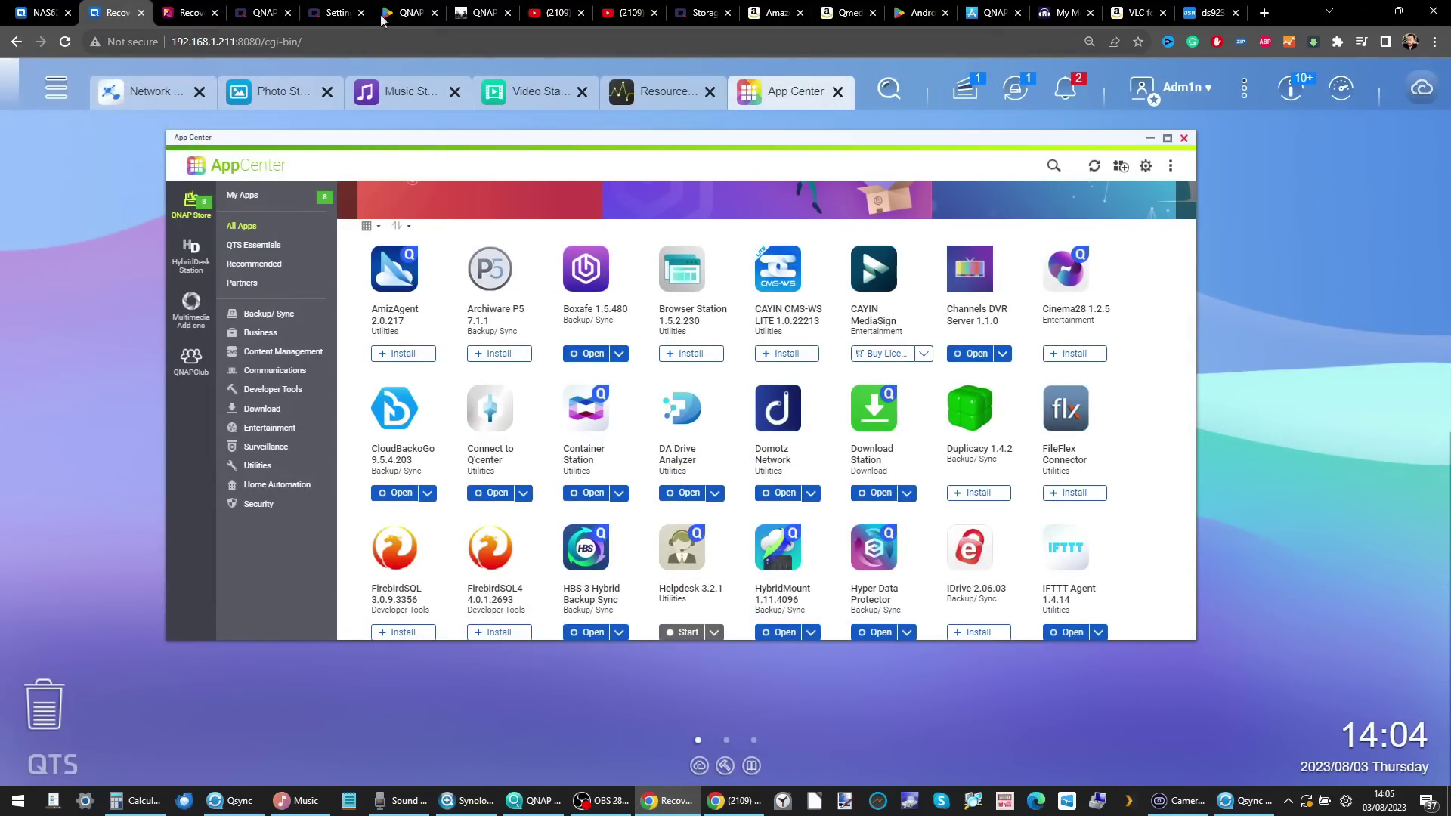
- Switch to the QNAP Software Store and examine the paid and trial software in its NAS section
click(261, 13)
scroll(583, 210, down, 3)
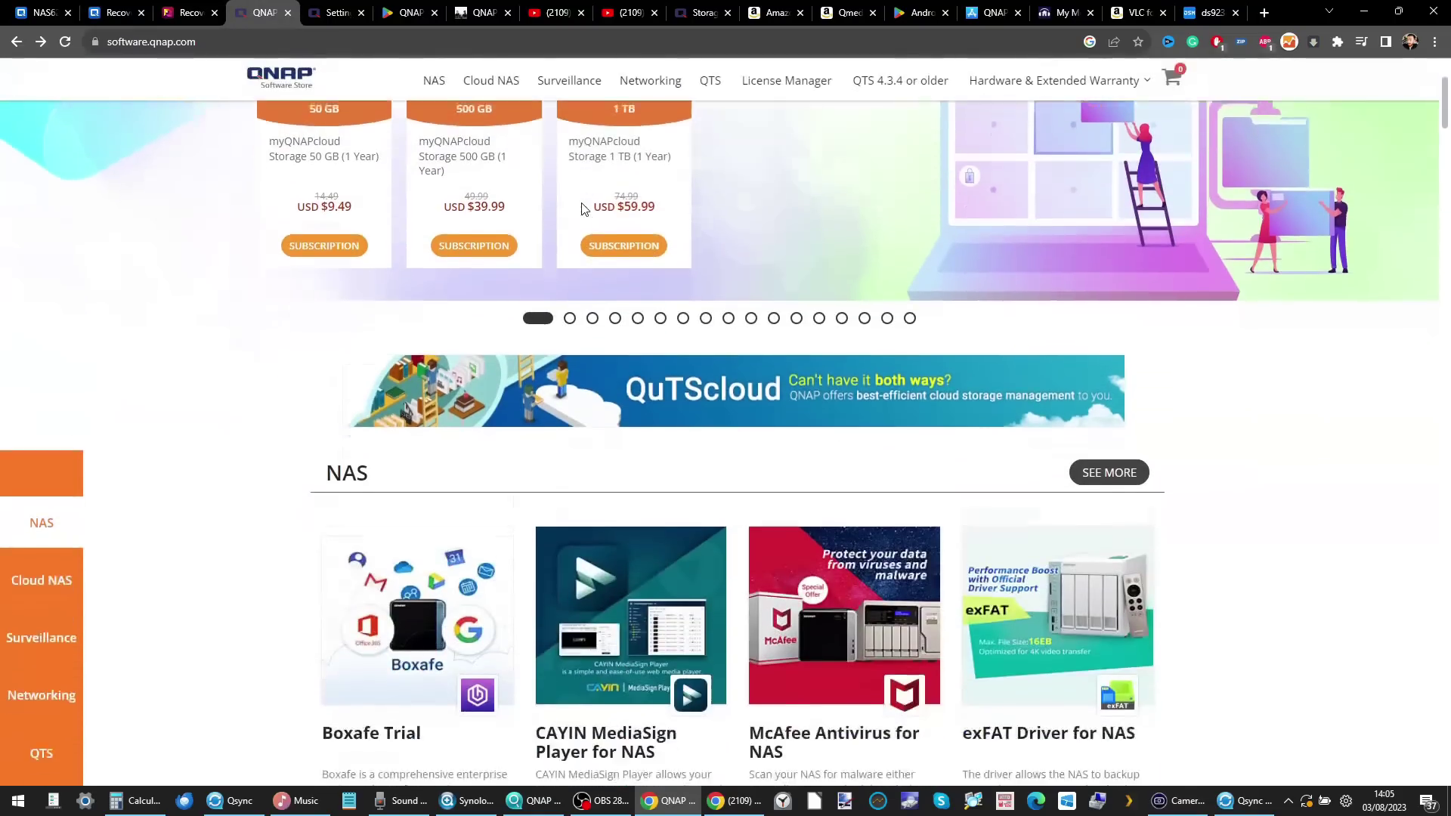
scroll(583, 210, down, 3)
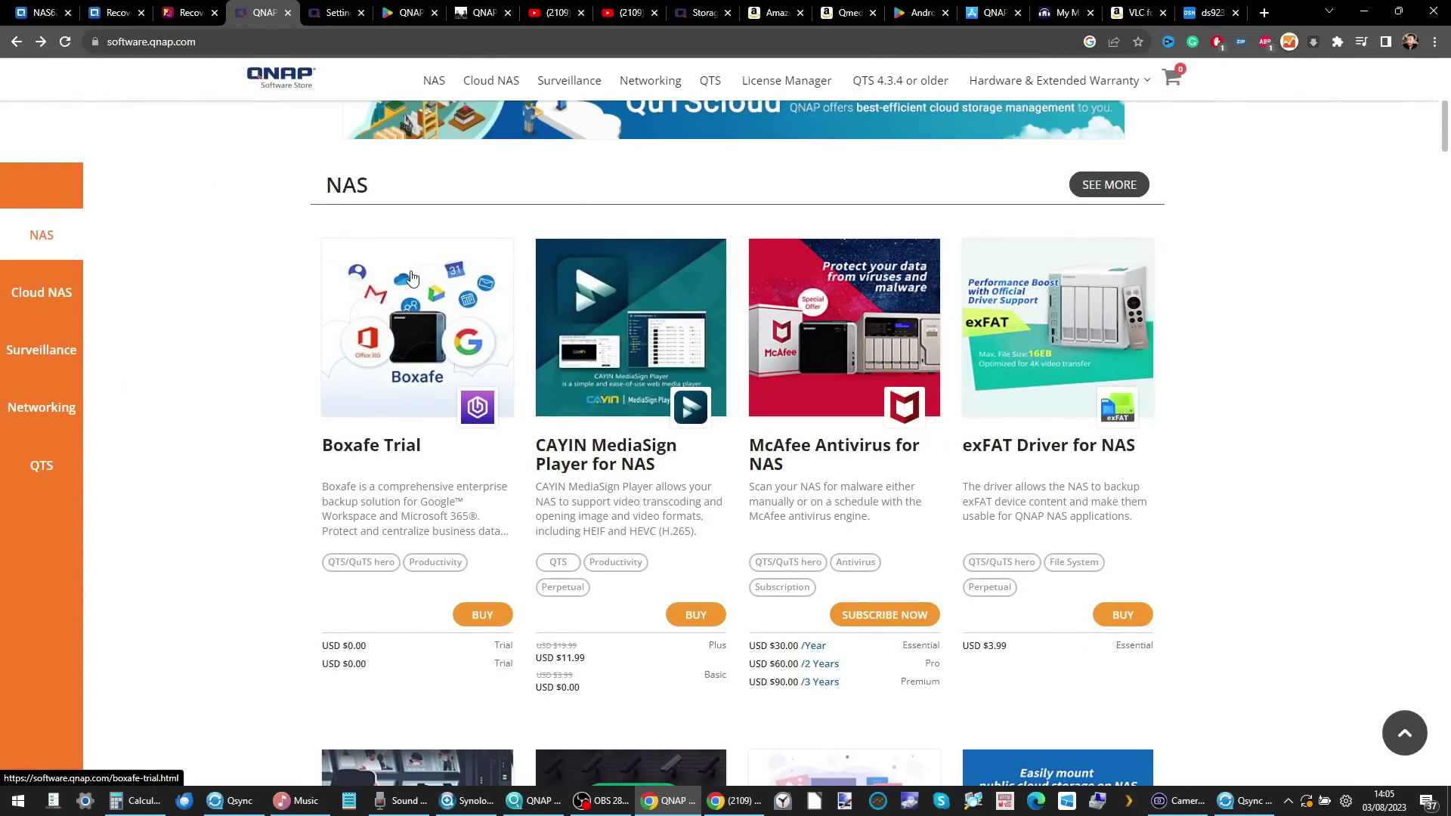
- Examine the licence plans and prices of the store's NAS software, from Boxafe Trial through to QVR Face Tiger for NAS
scroll(411, 278, down, 1)
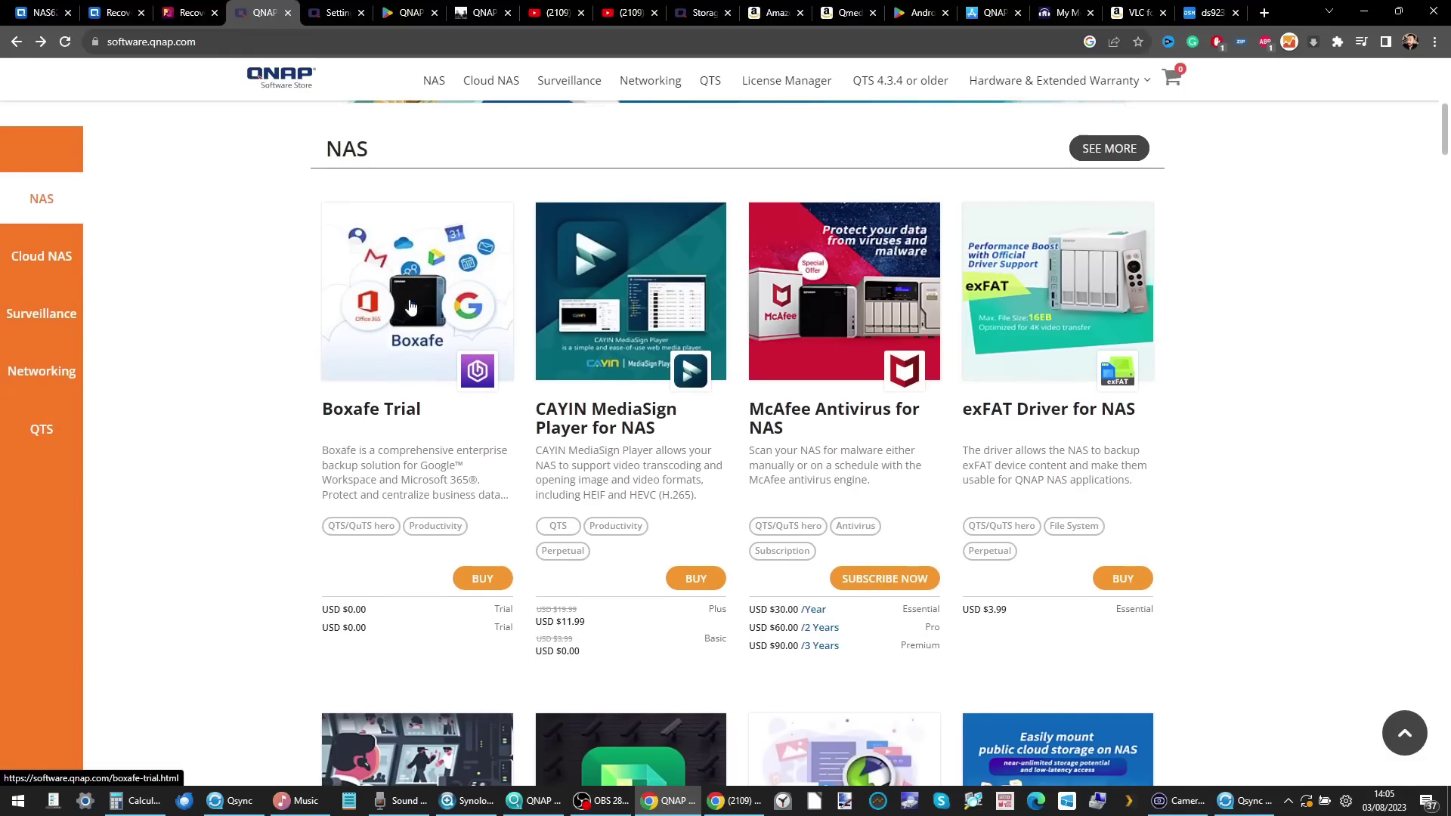
scroll(257, 421, down, 1)
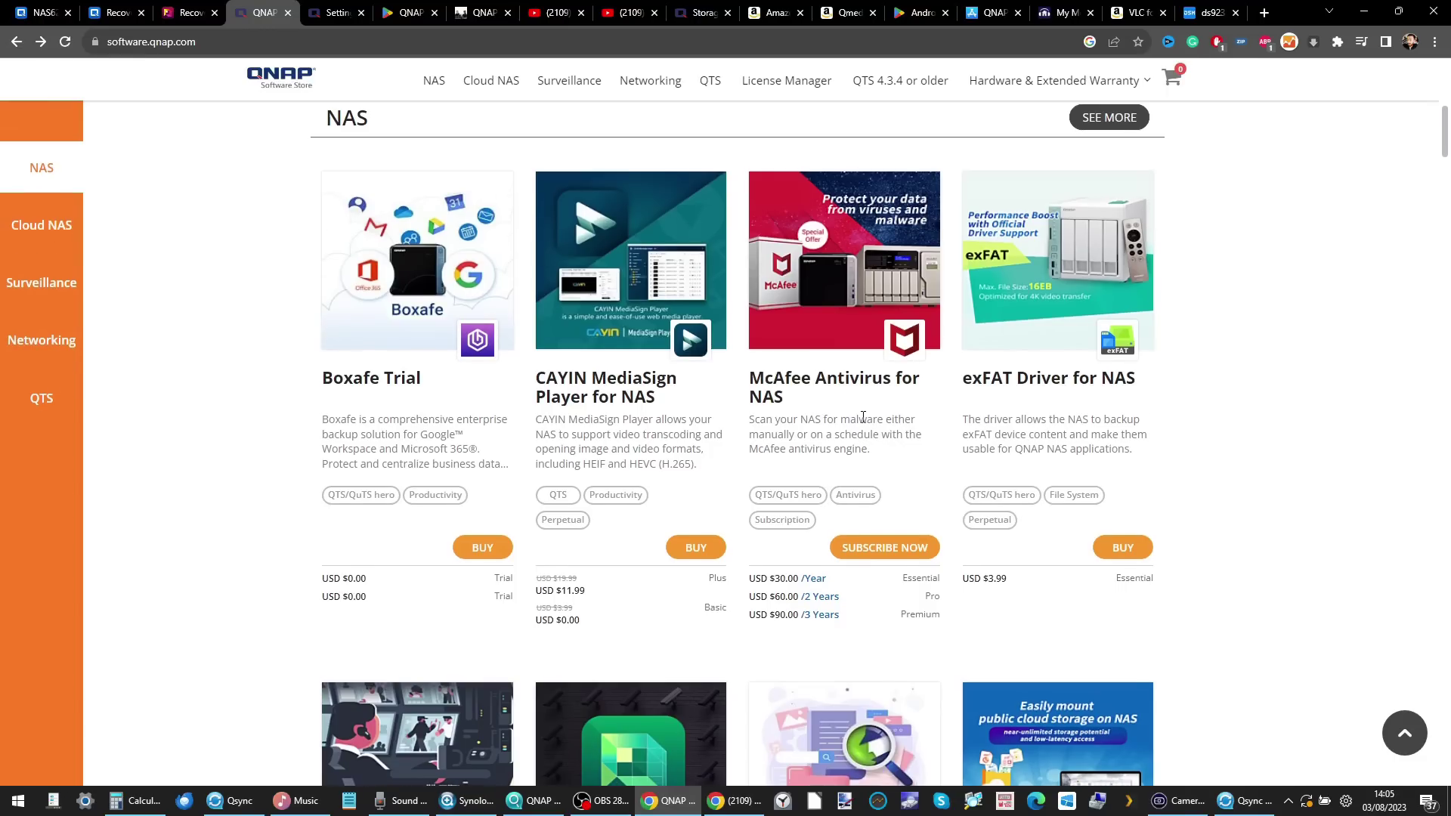
scroll(945, 401, down, 6)
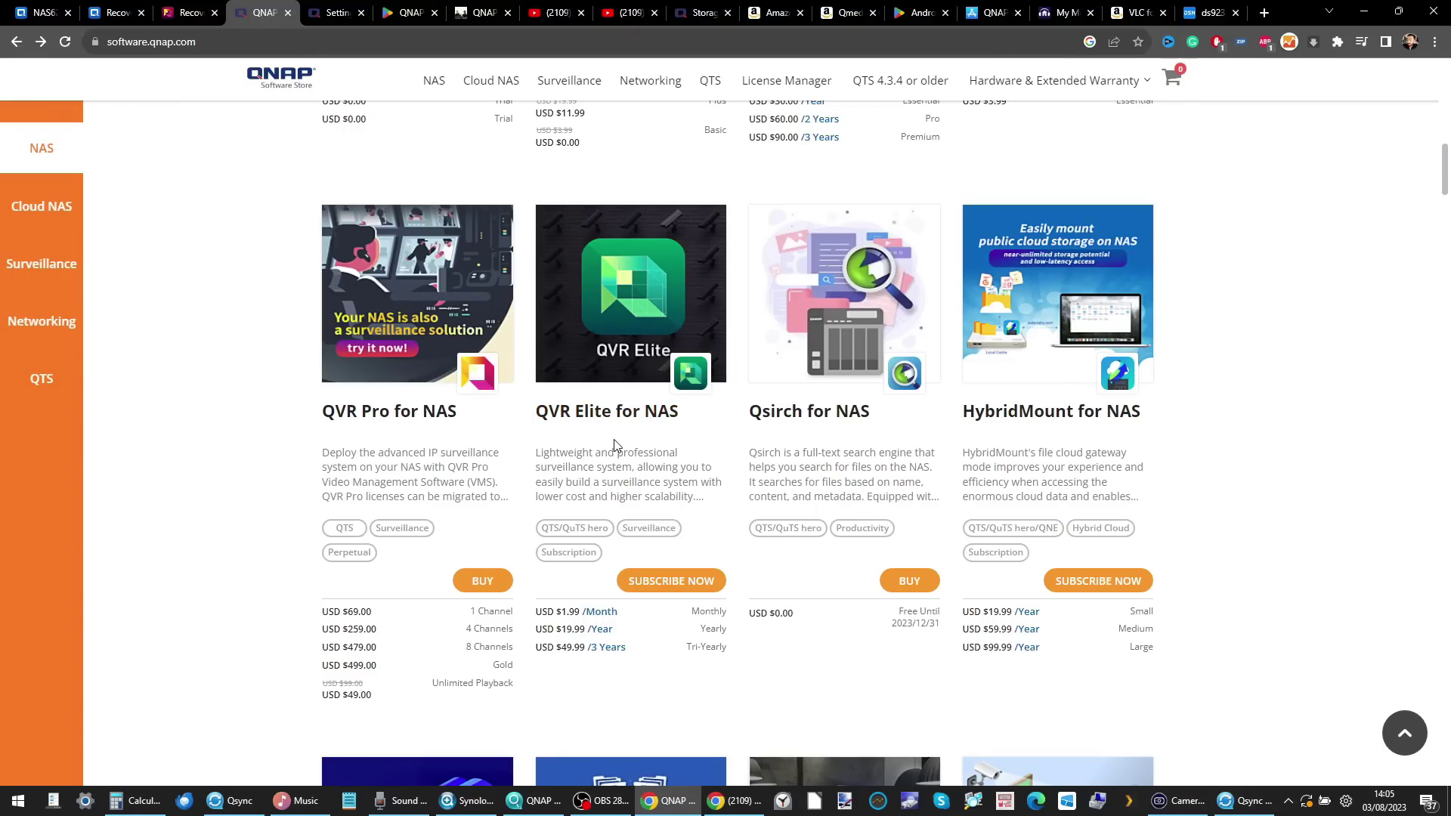
scroll(615, 446, down, 1)
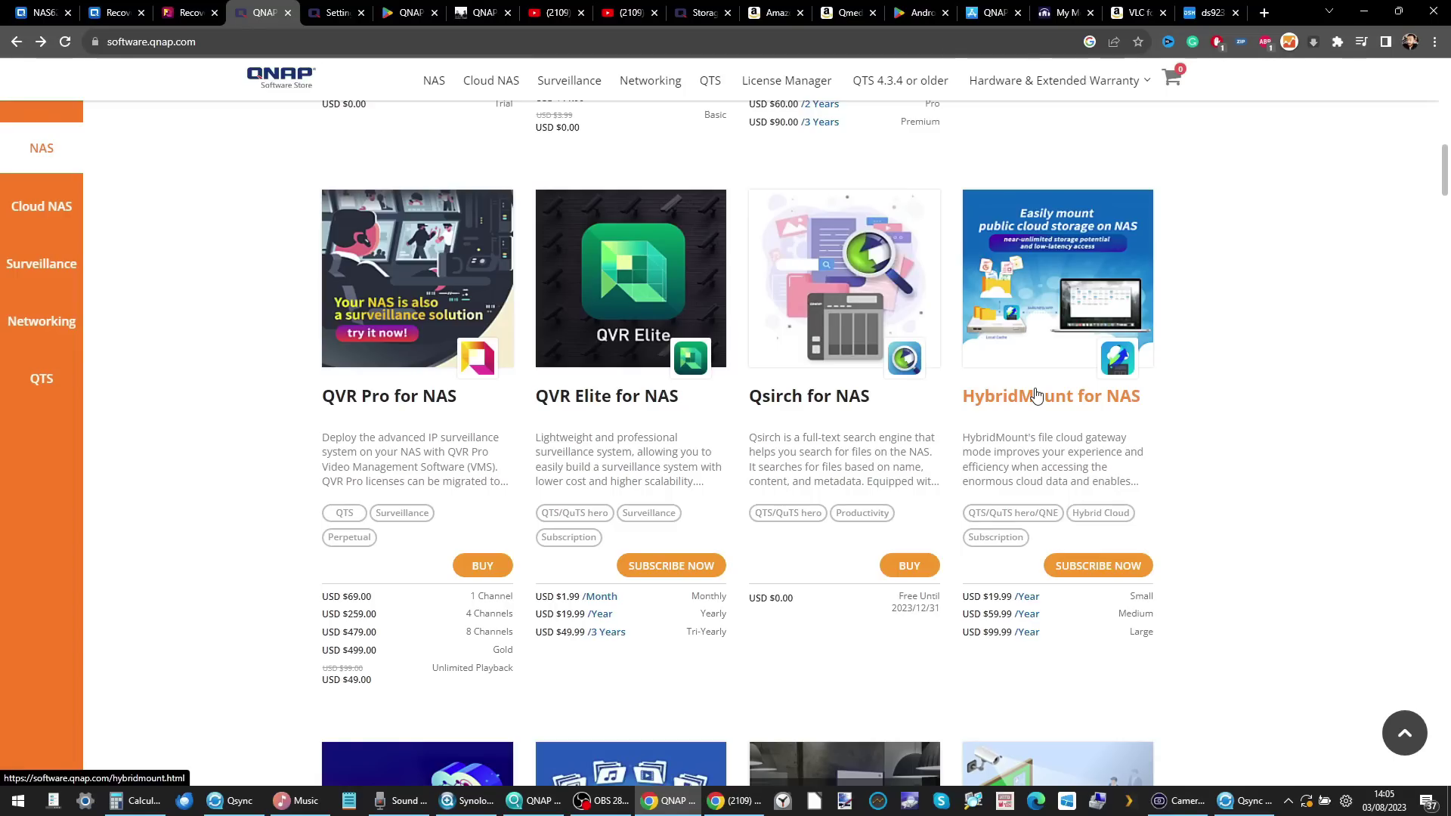
scroll(1046, 438, down, 5)
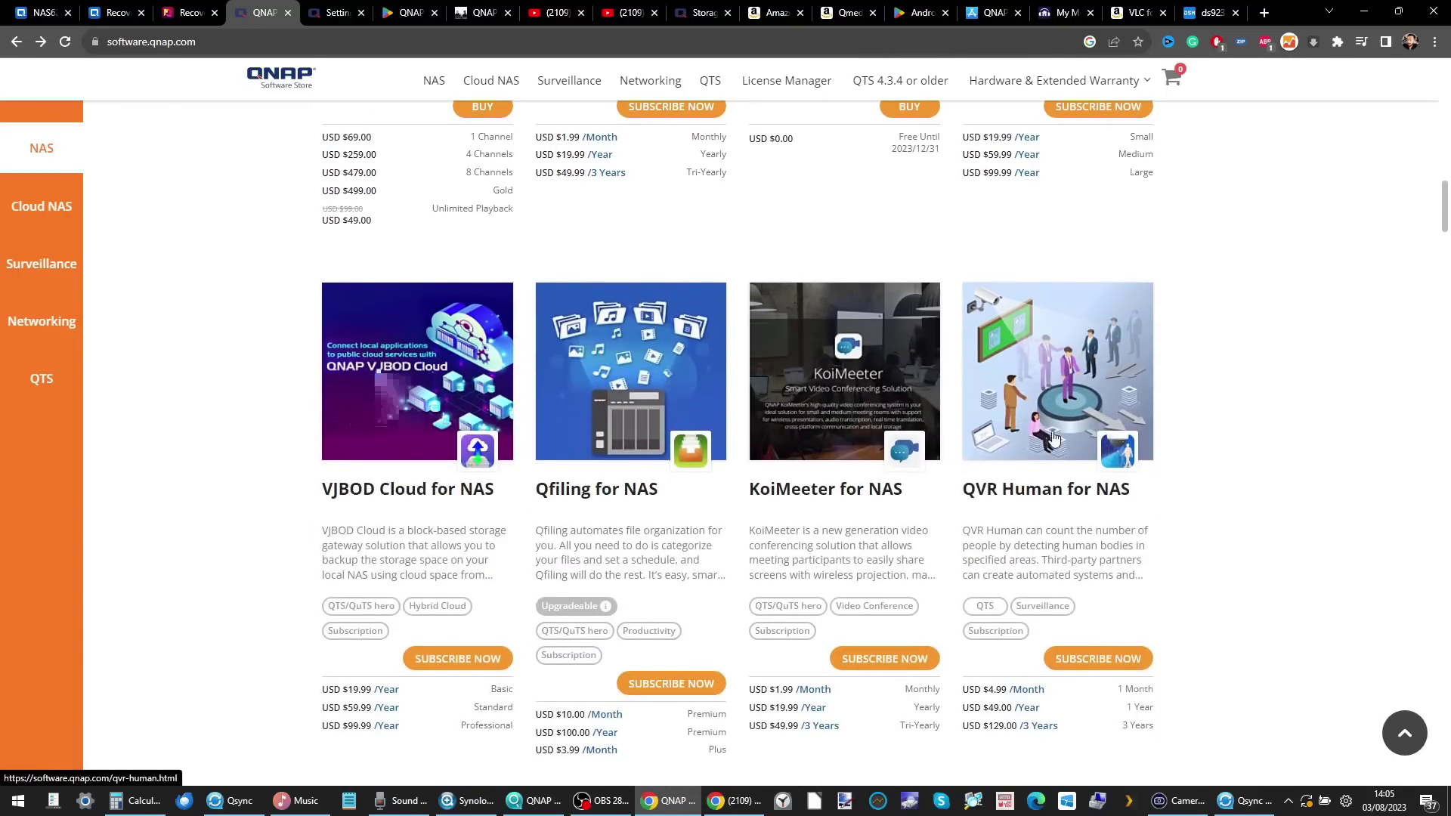
scroll(1187, 419, down, 2)
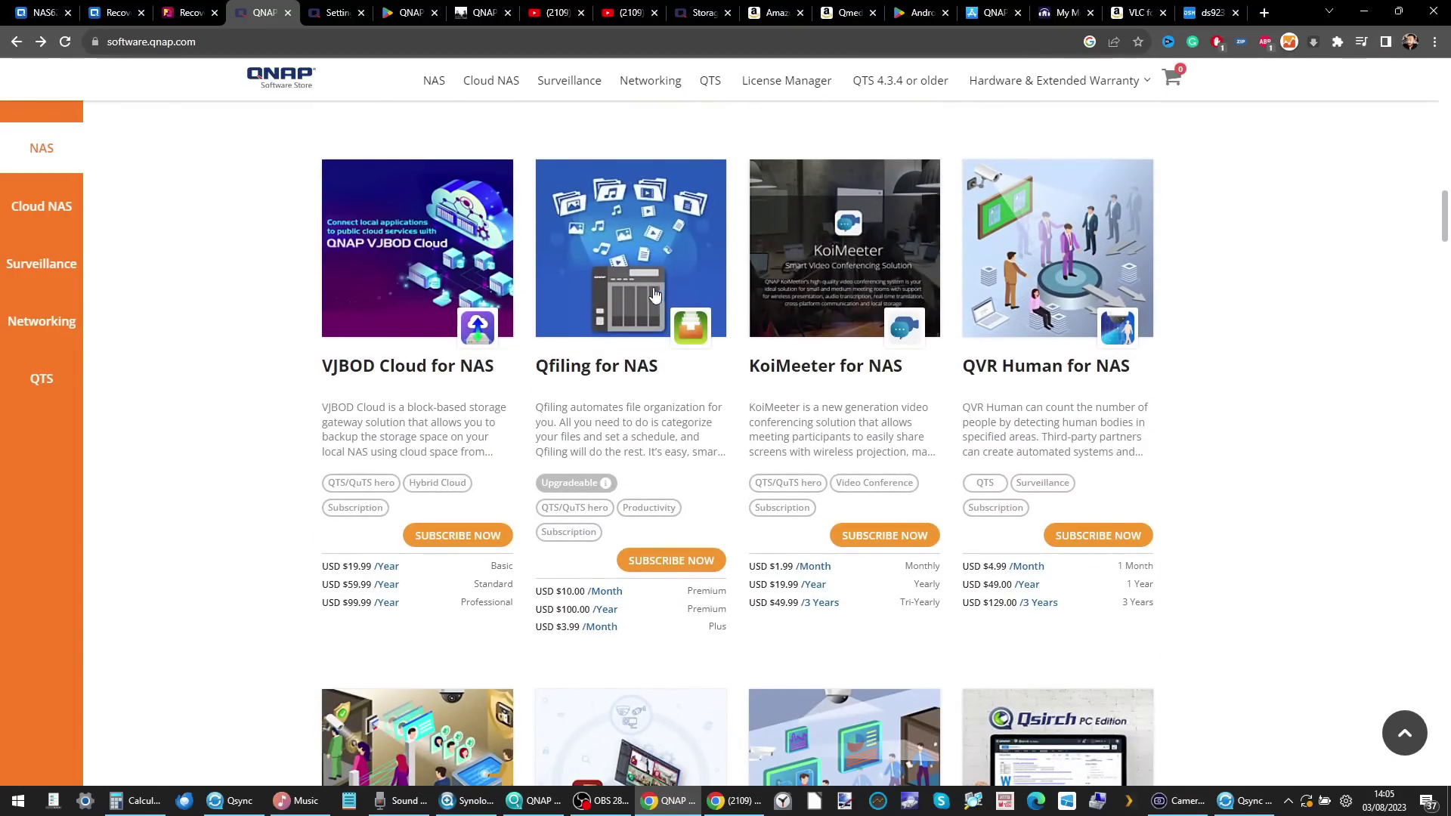
scroll(1092, 255, down, 4)
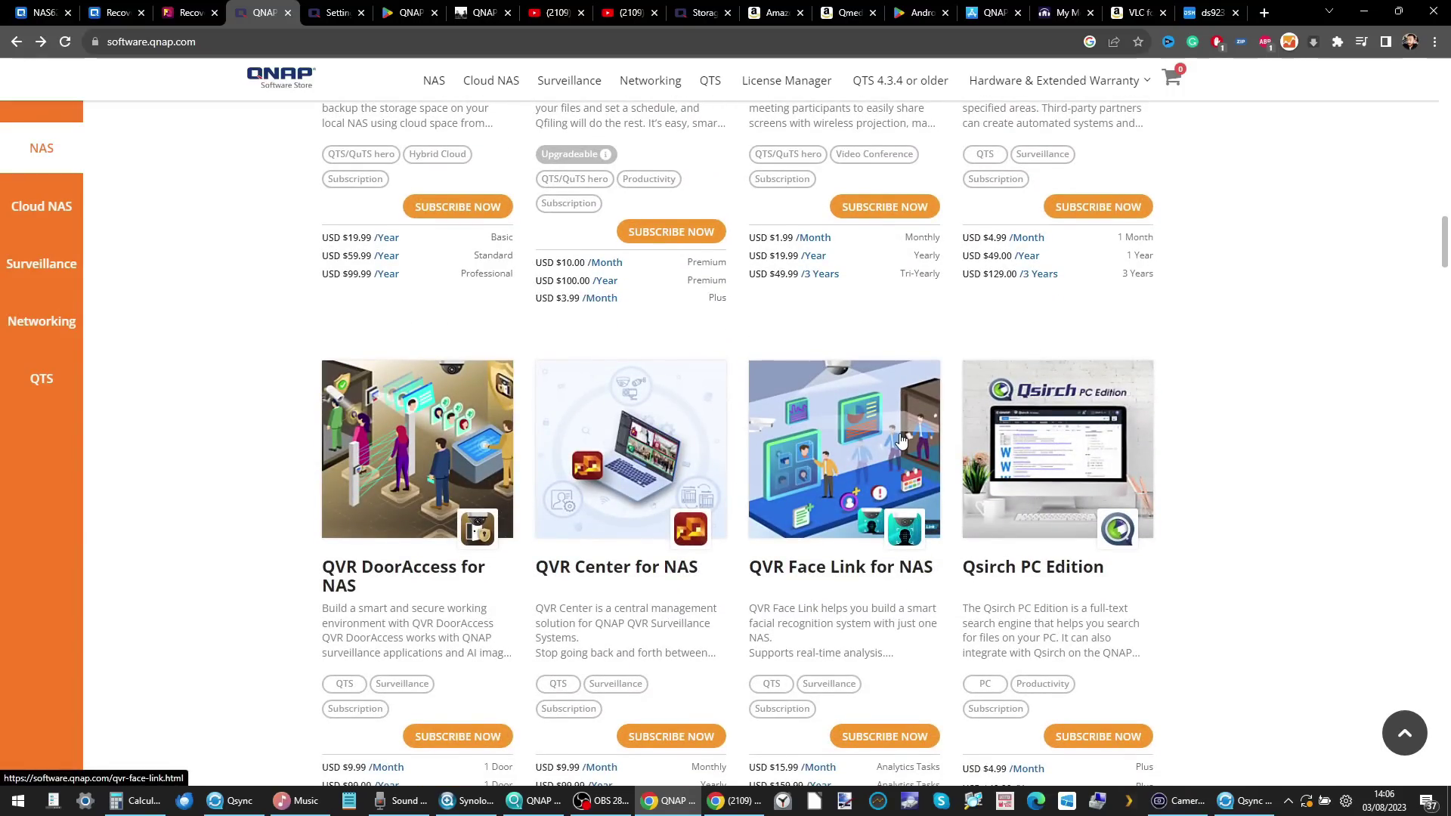
scroll(900, 435, down, 9)
scroll(900, 435, down, 14)
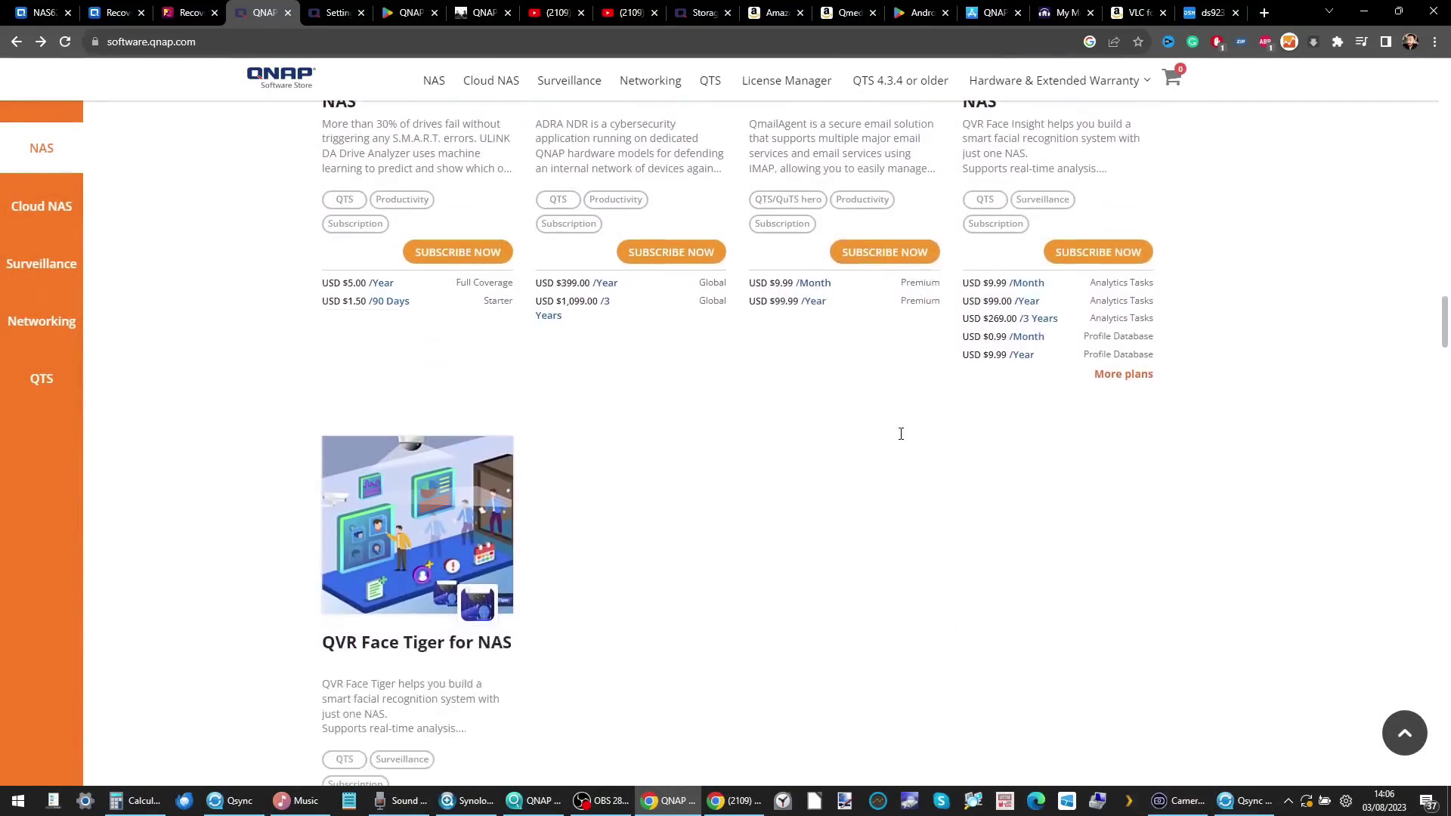
- Examine the QuTScloud software and subscription prices in the store's Cloud NAS section, briefly checking RecoverIT's App Center
scroll(901, 438, down, 2)
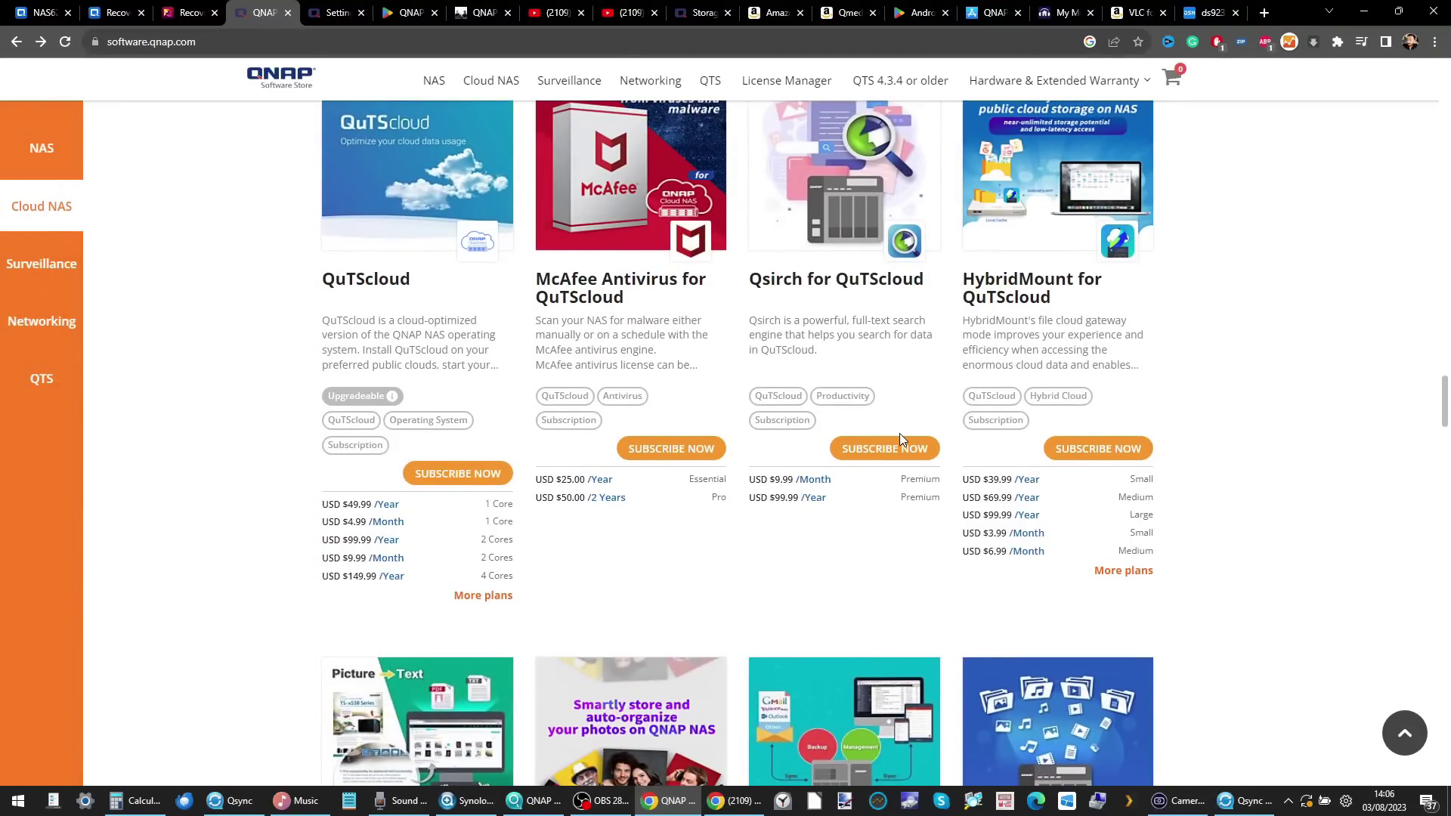
scroll(899, 433, down, 3)
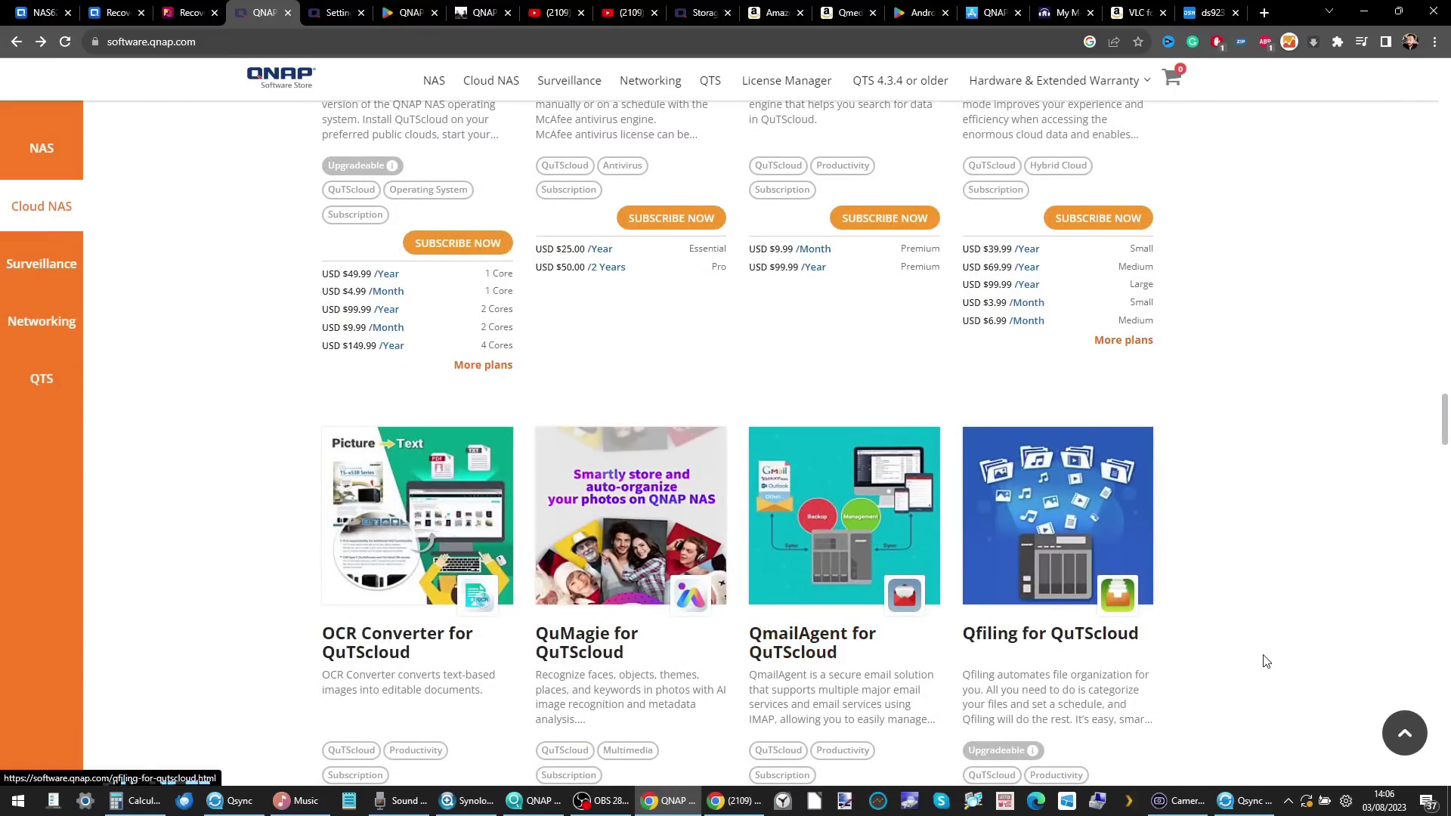
click(121, 11)
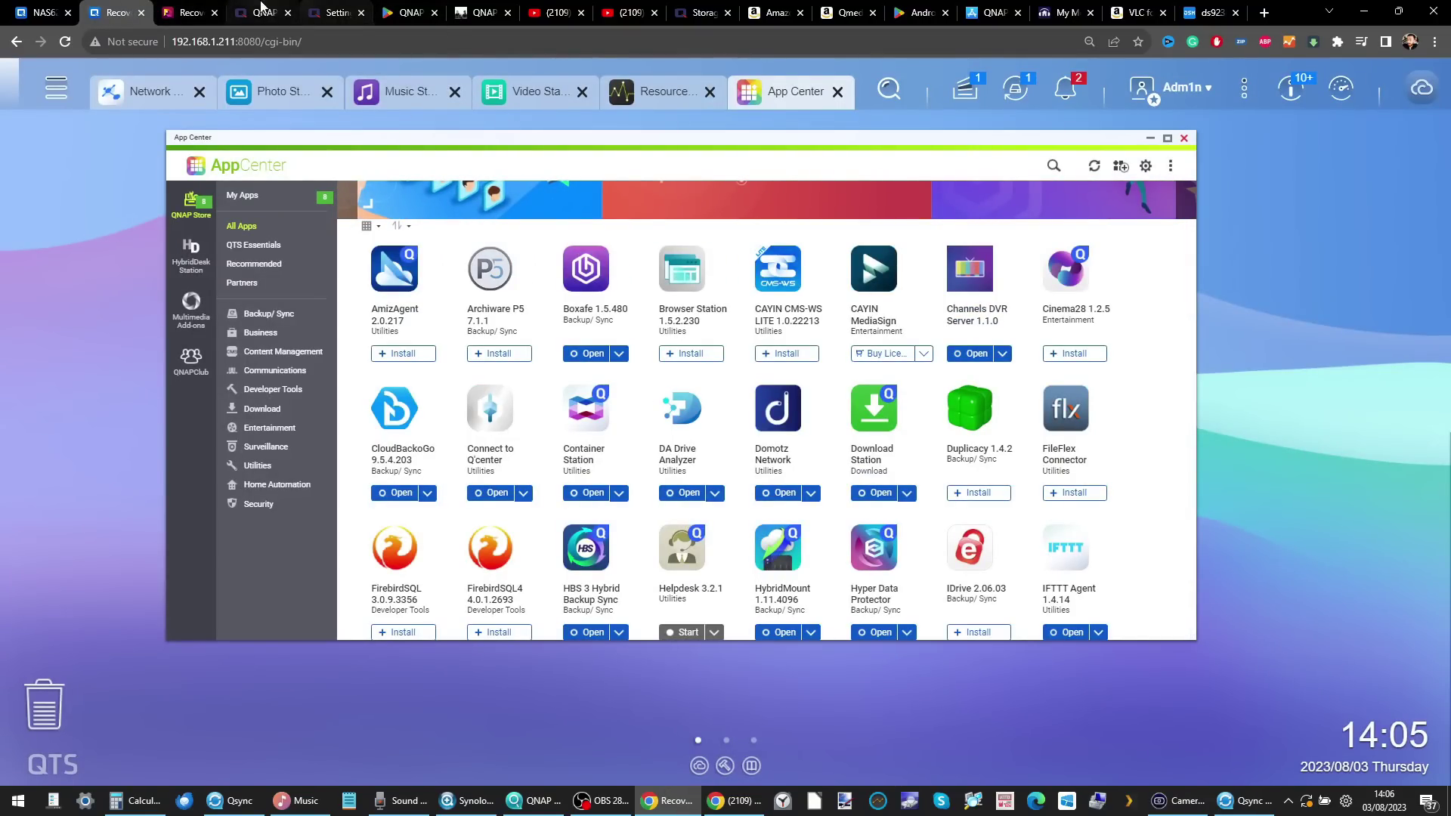
click(260, 13)
scroll(745, 398, down, 4)
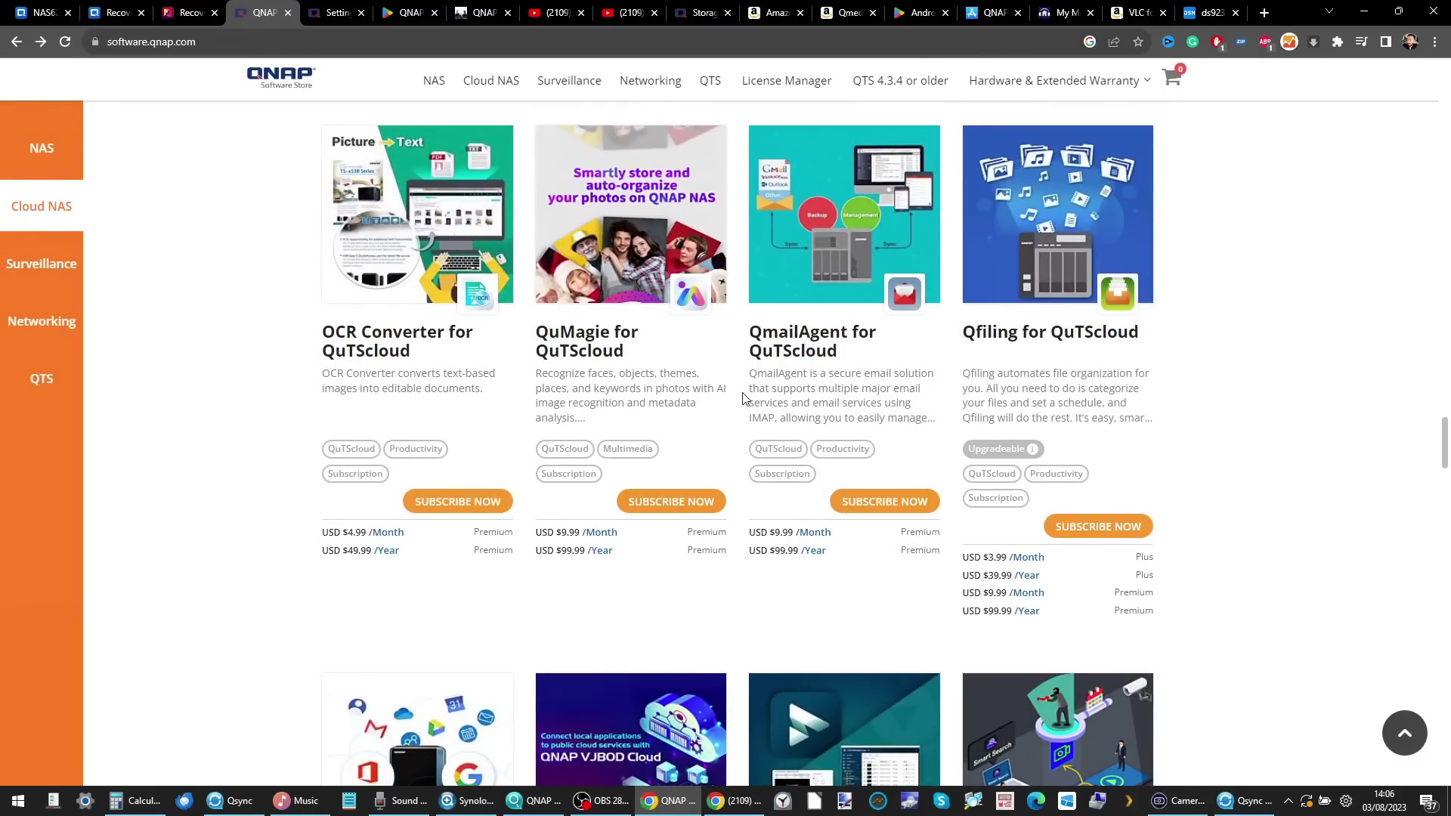
scroll(744, 399, down, 4)
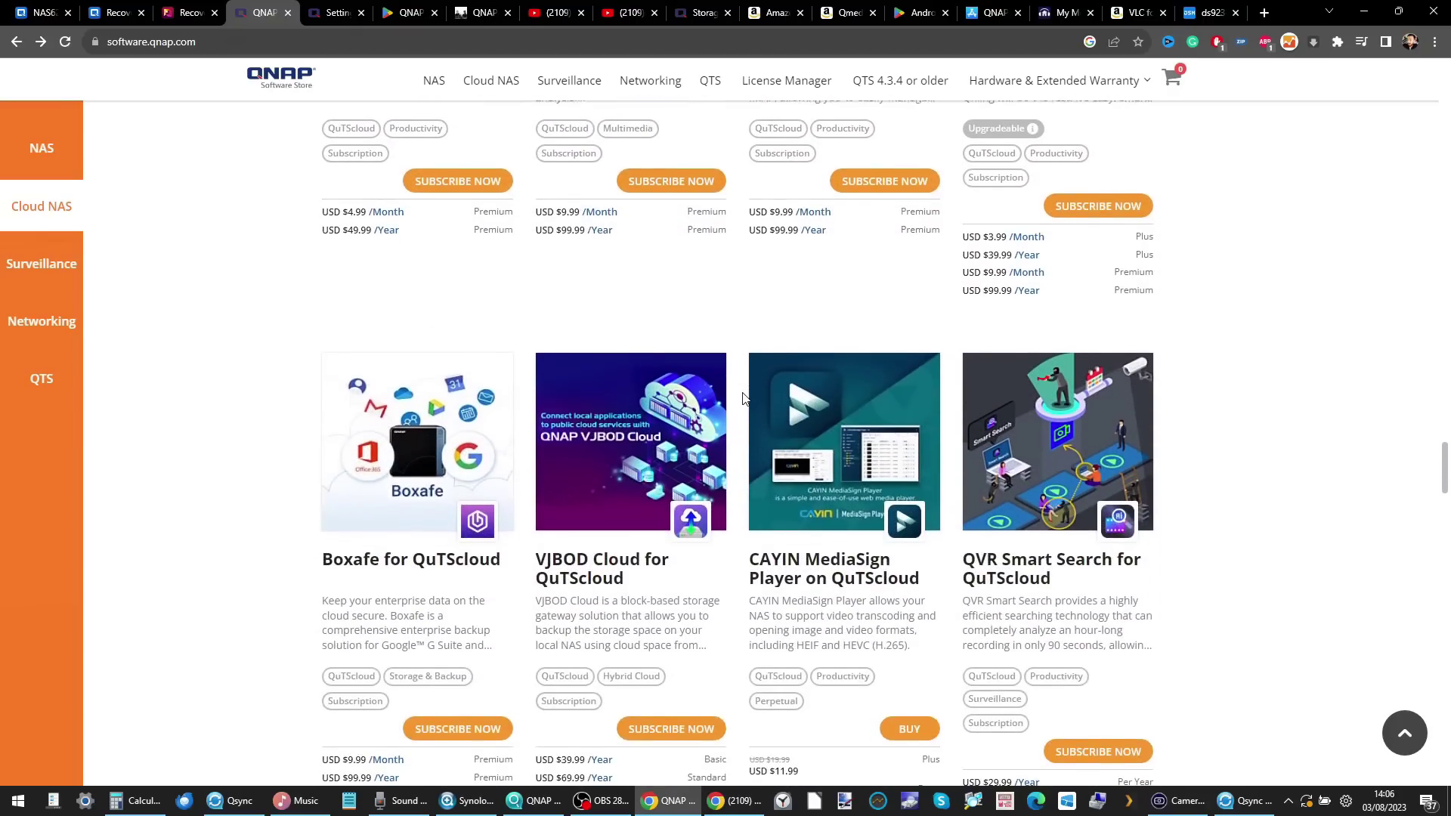
scroll(744, 398, down, 3)
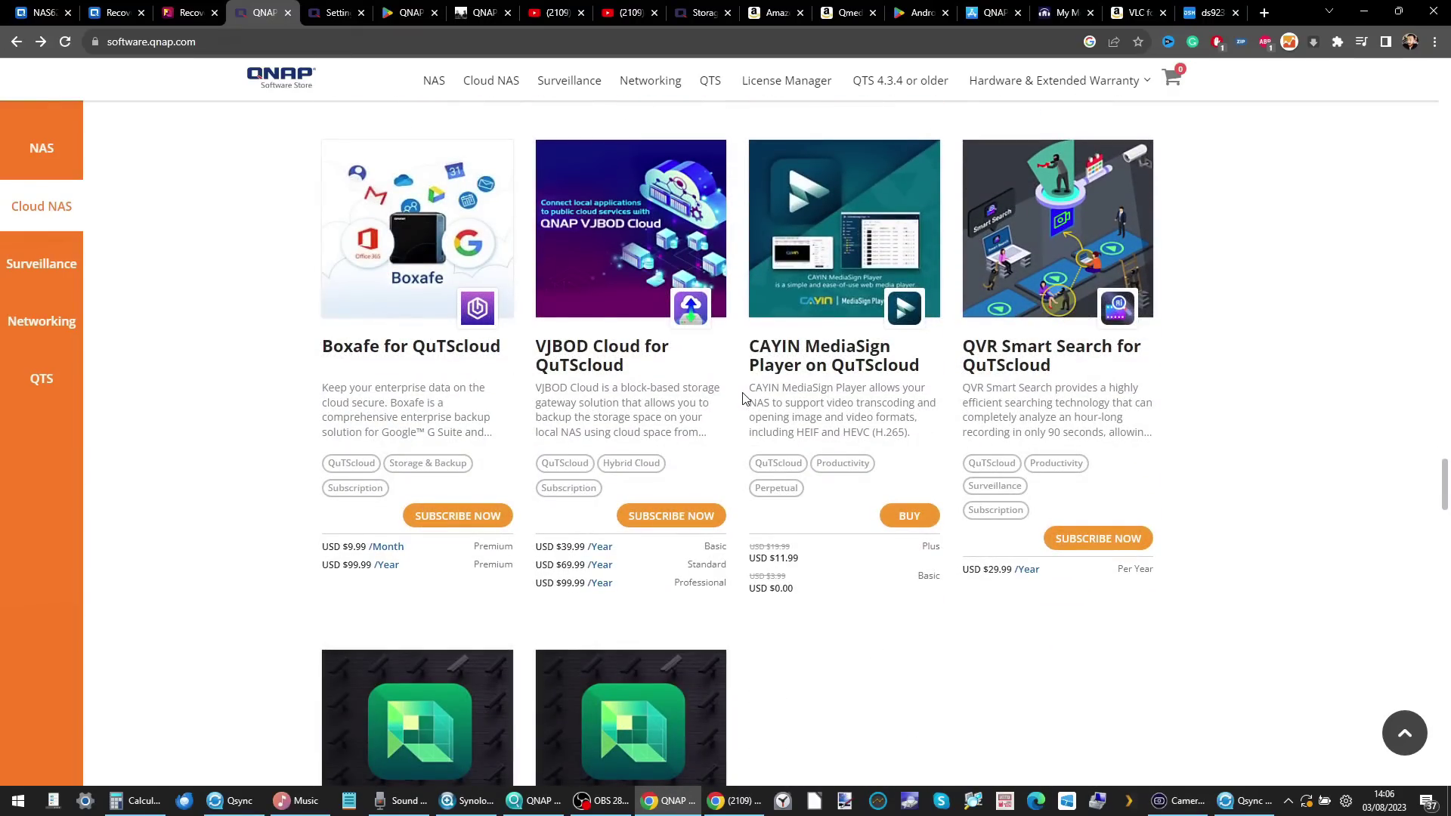
scroll(744, 399, down, 2)
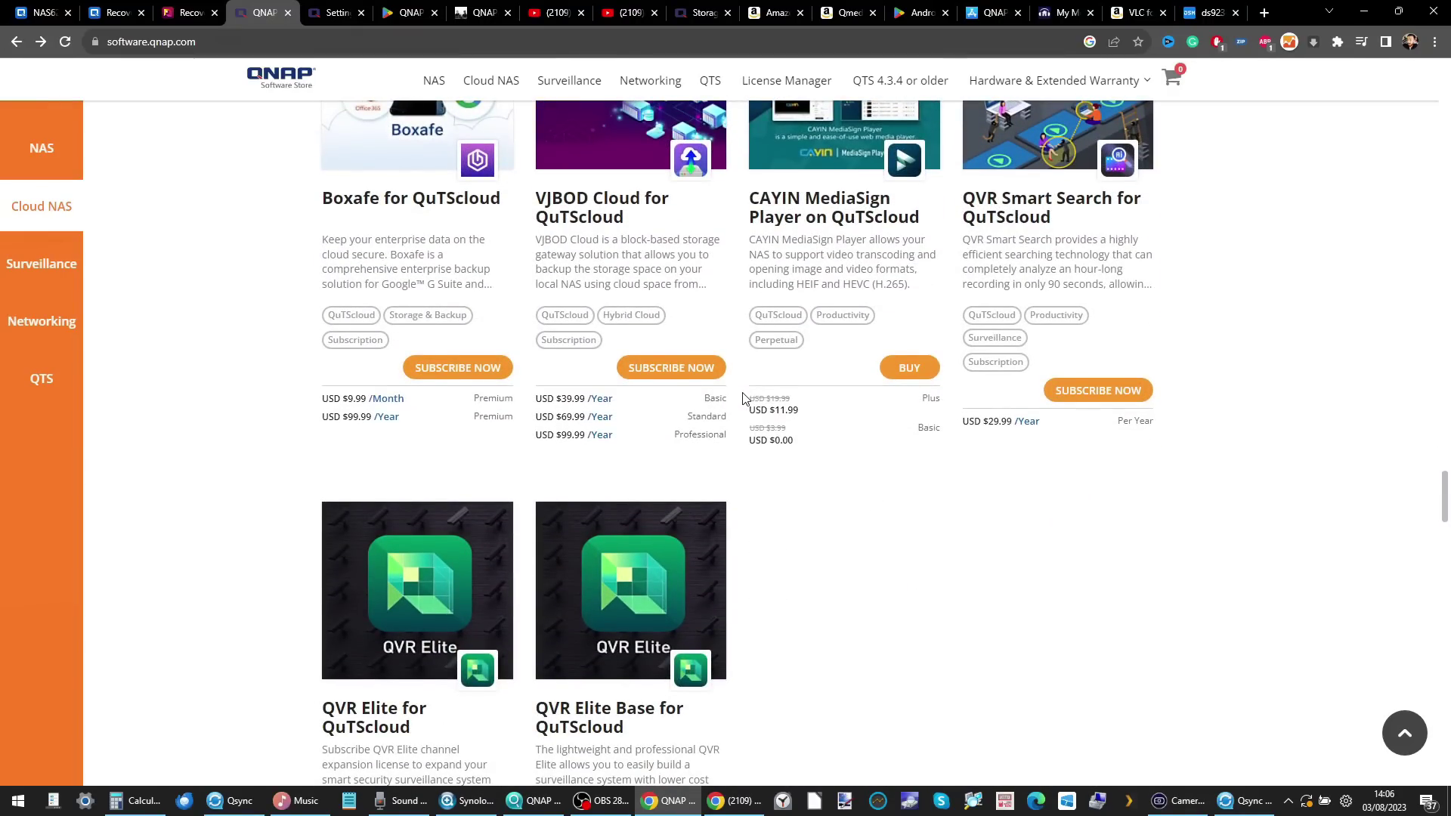
scroll(745, 399, up, 3)
- Switch to NAS62B13F and list all QNAP Store apps in its App Center
key(ctrl+2)
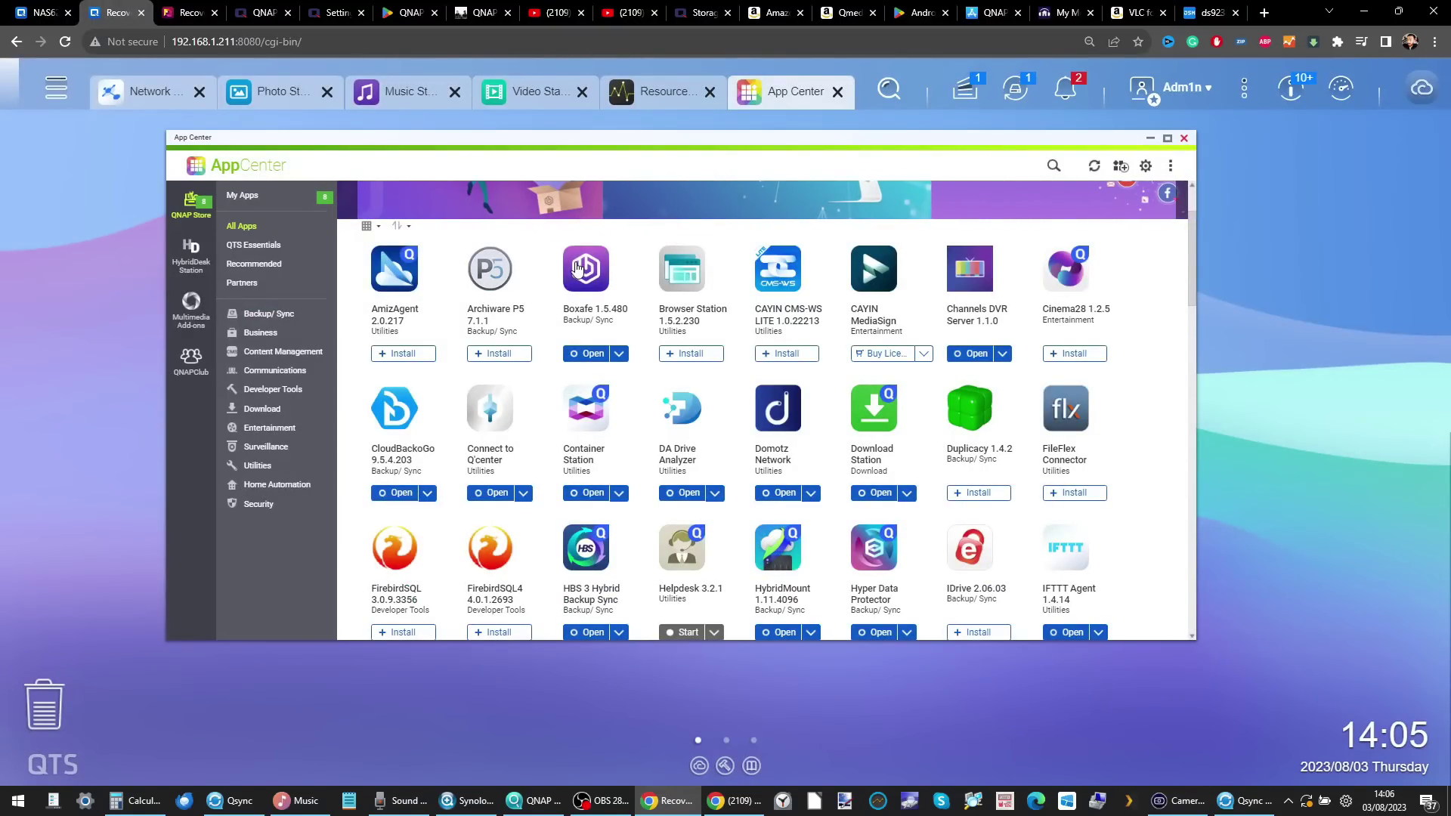
click(64, 6)
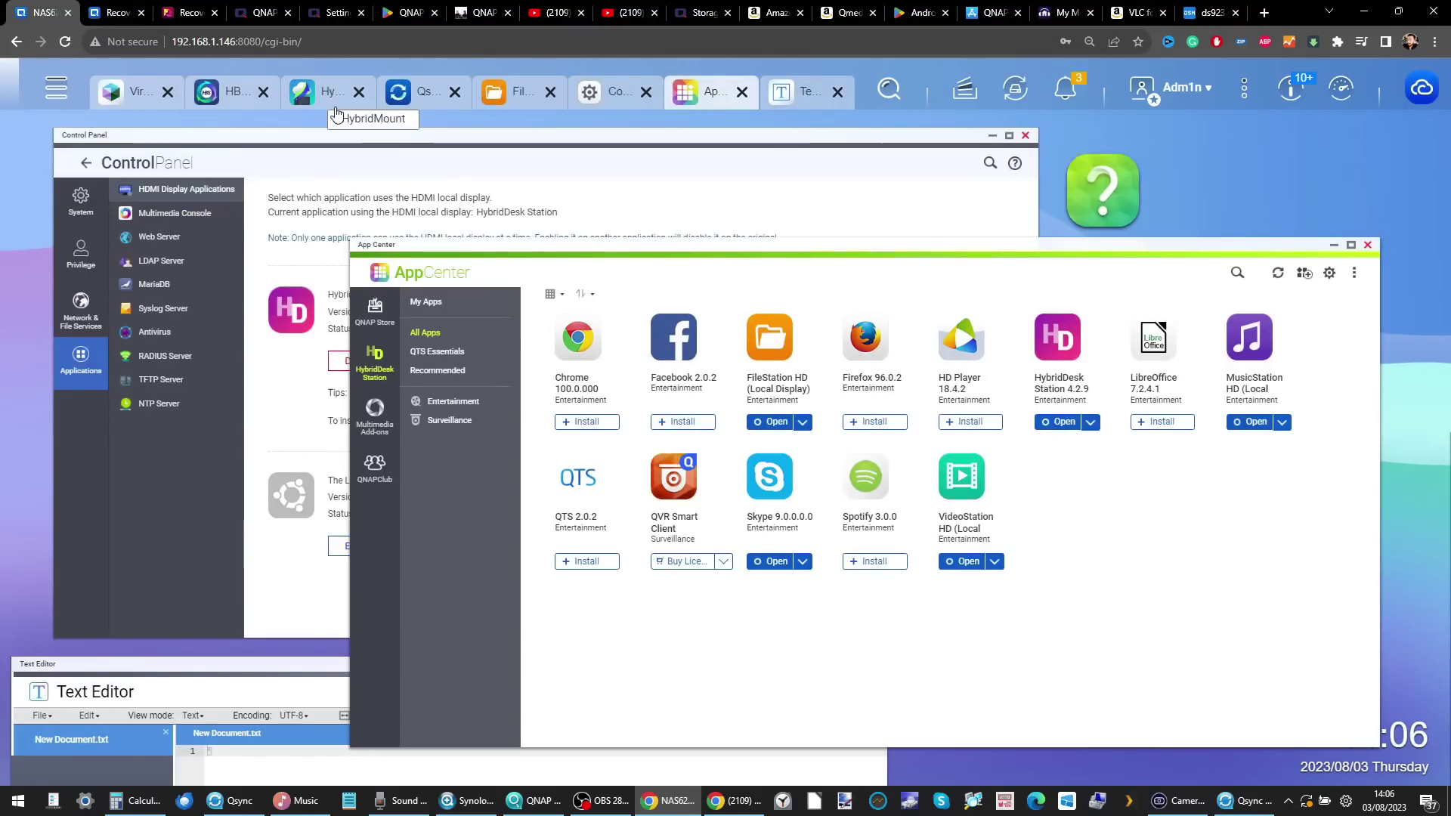
click(57, 87)
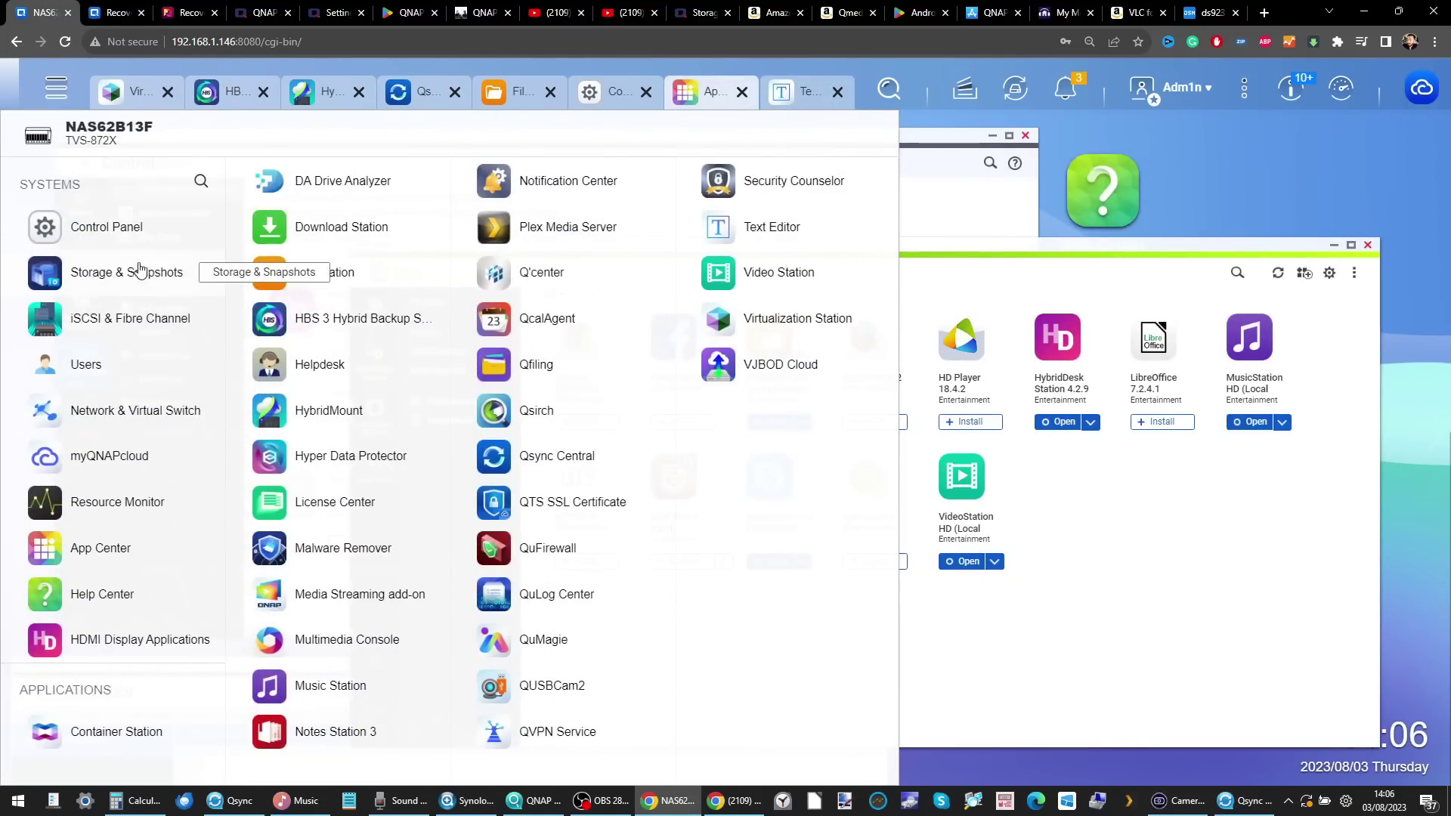
click(703, 92)
click(703, 92)
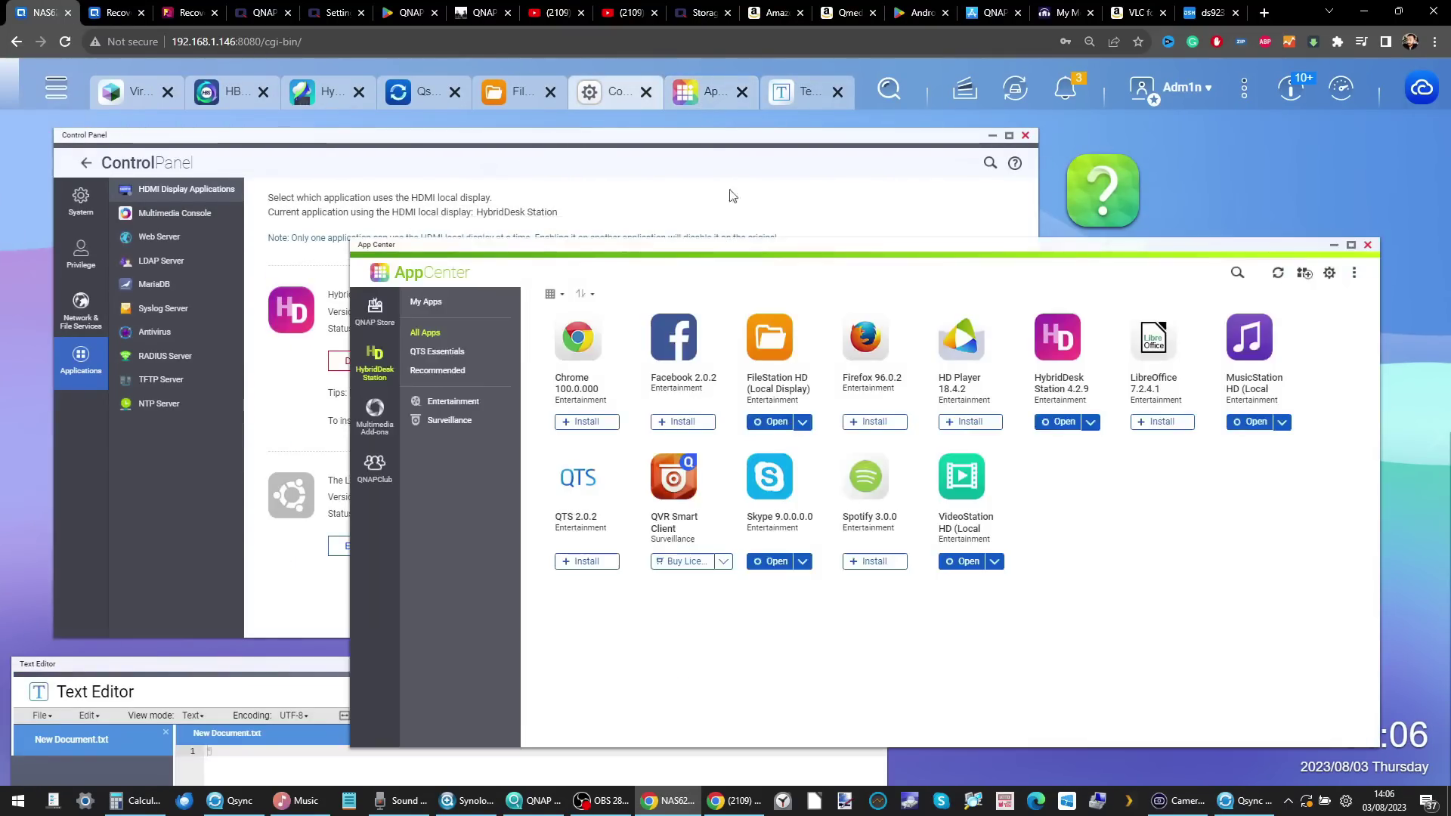
click(425, 303)
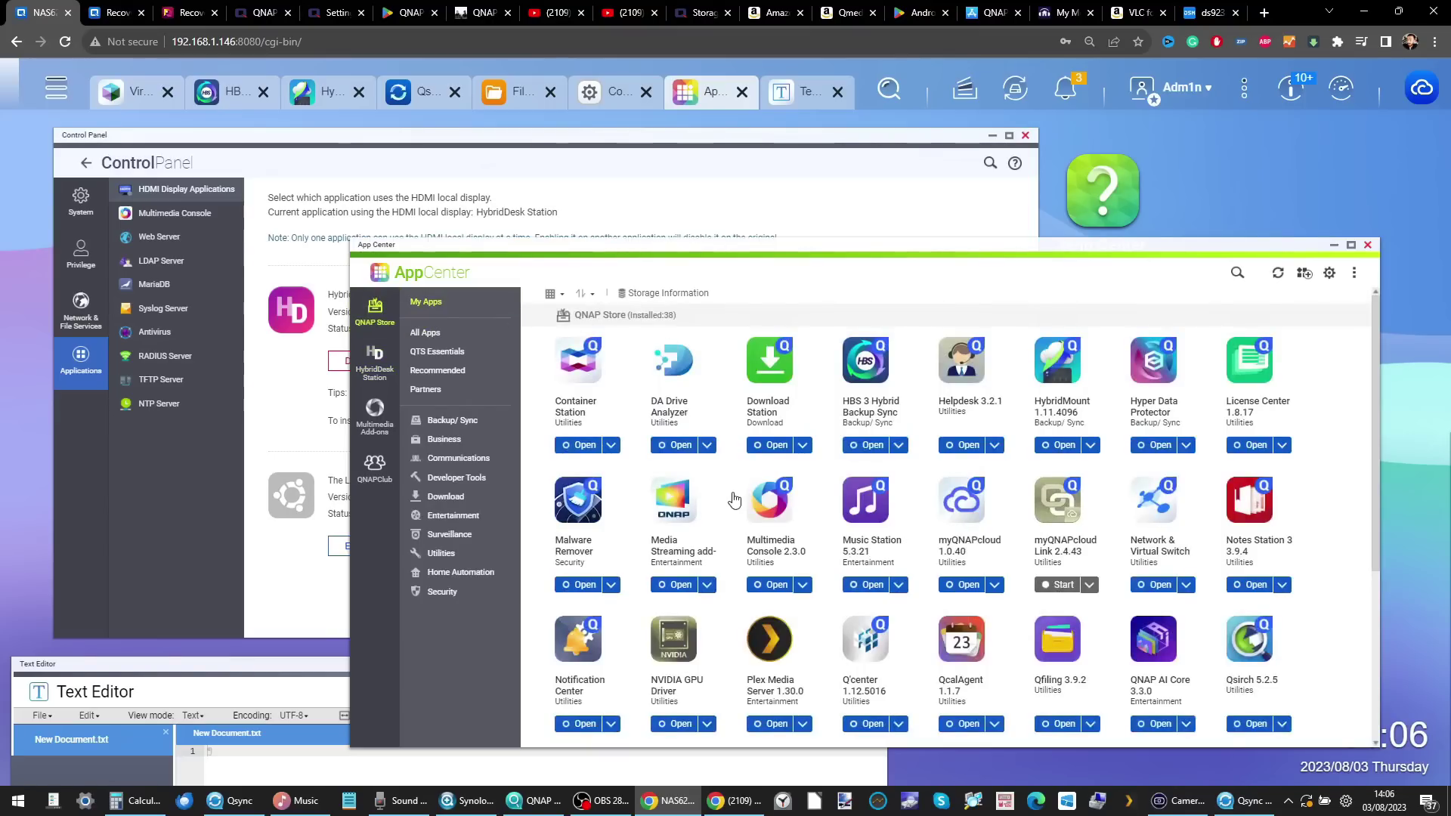
click(425, 333)
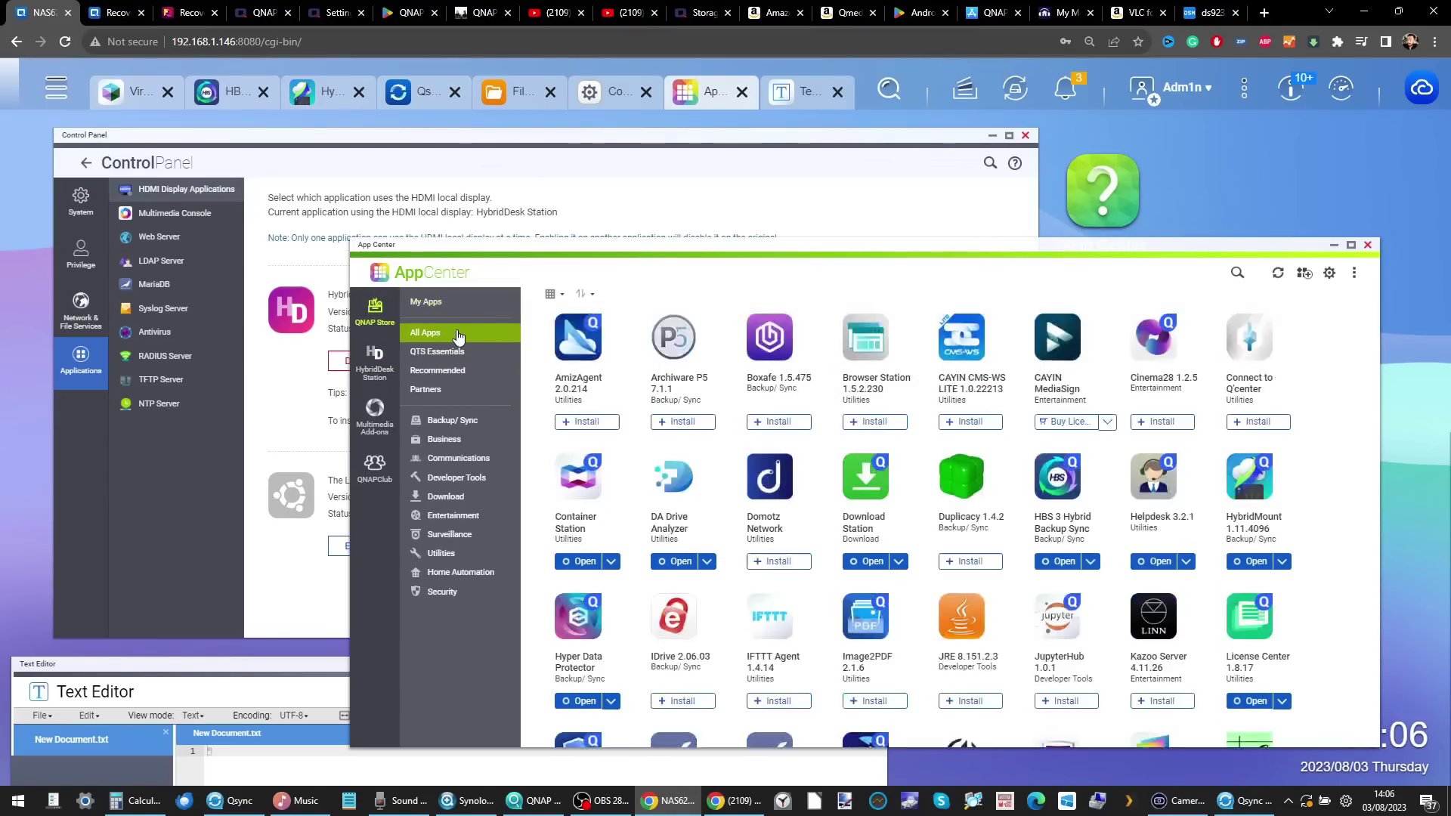
- Read the Boxafe app description on NAS62B13F and bring up its installation location options
click(776, 347)
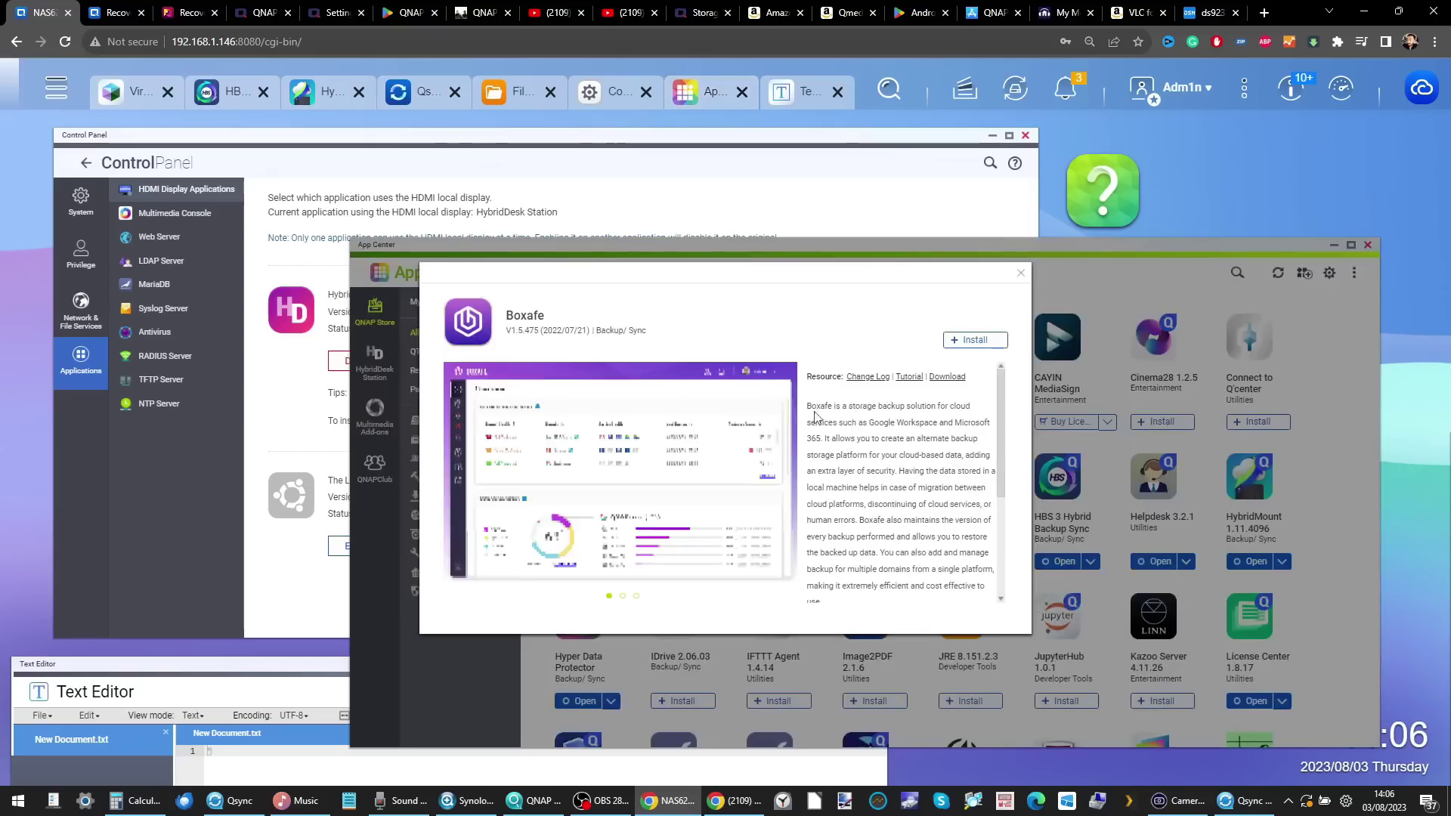
scroll(887, 446, down, 5)
scroll(887, 446, up, 5)
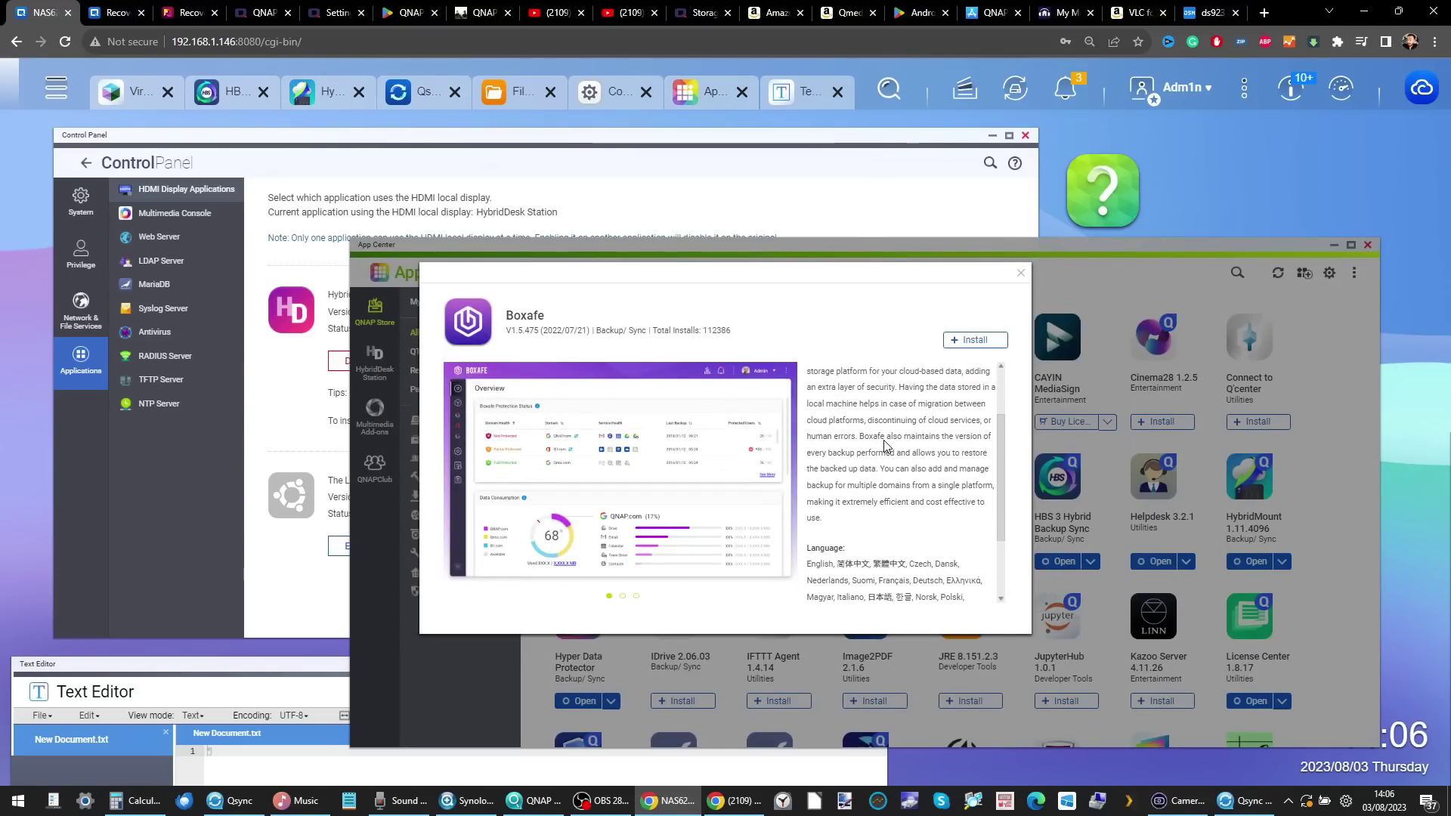
click(974, 340)
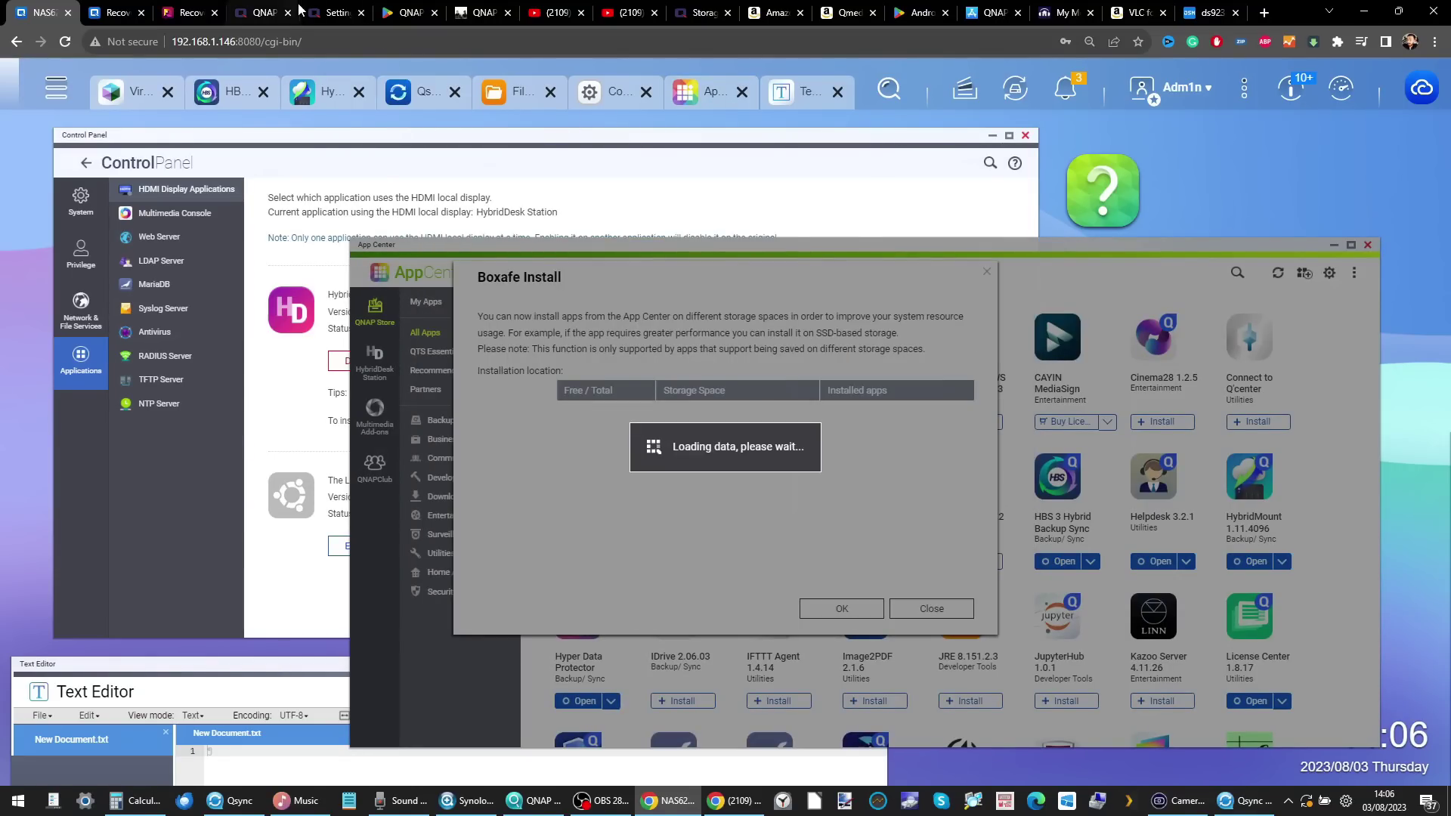
- Open Boxafe from RecoverIT's App Center and view the domain types it offers to add
click(121, 10)
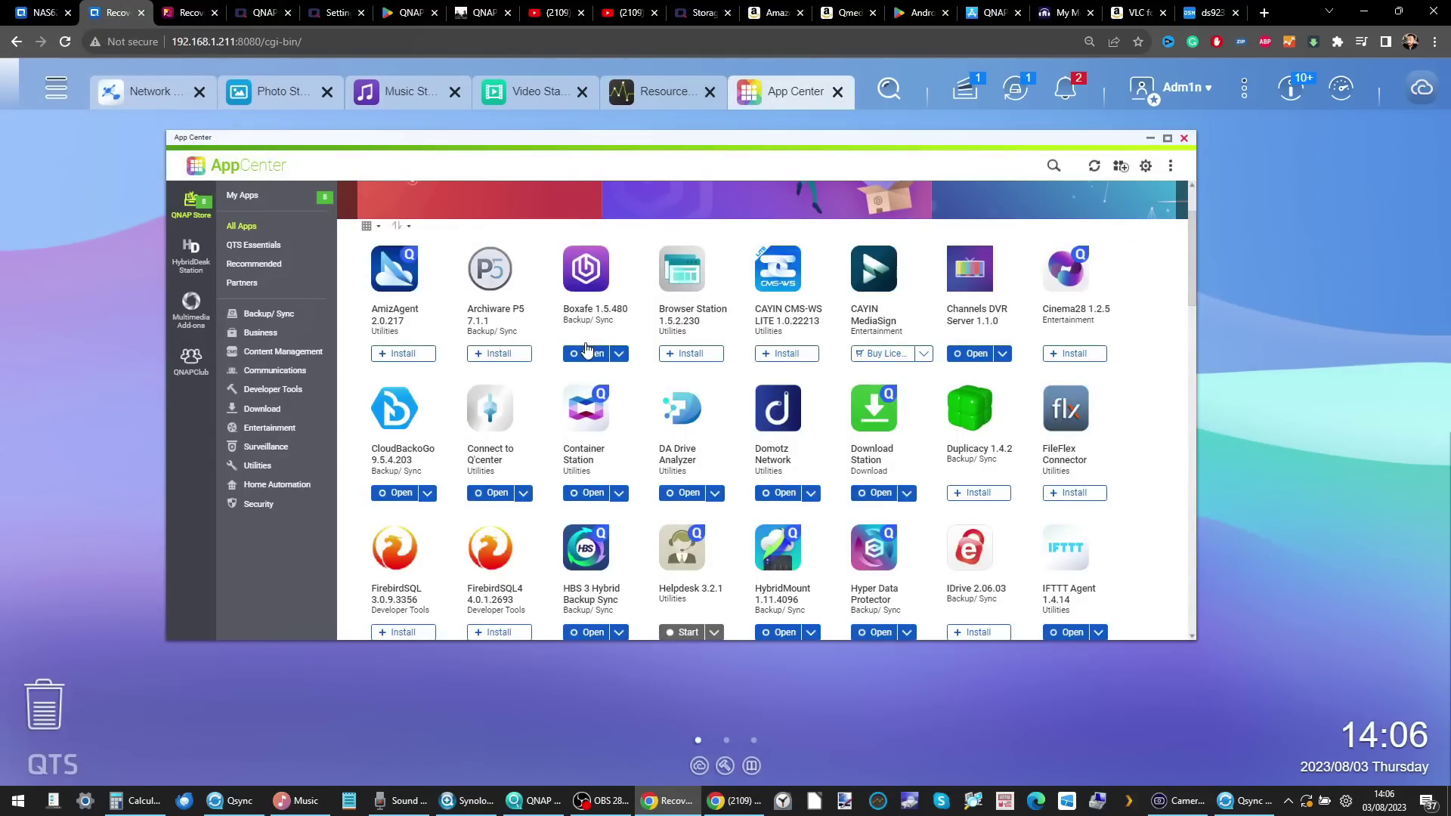
click(587, 349)
click(965, 338)
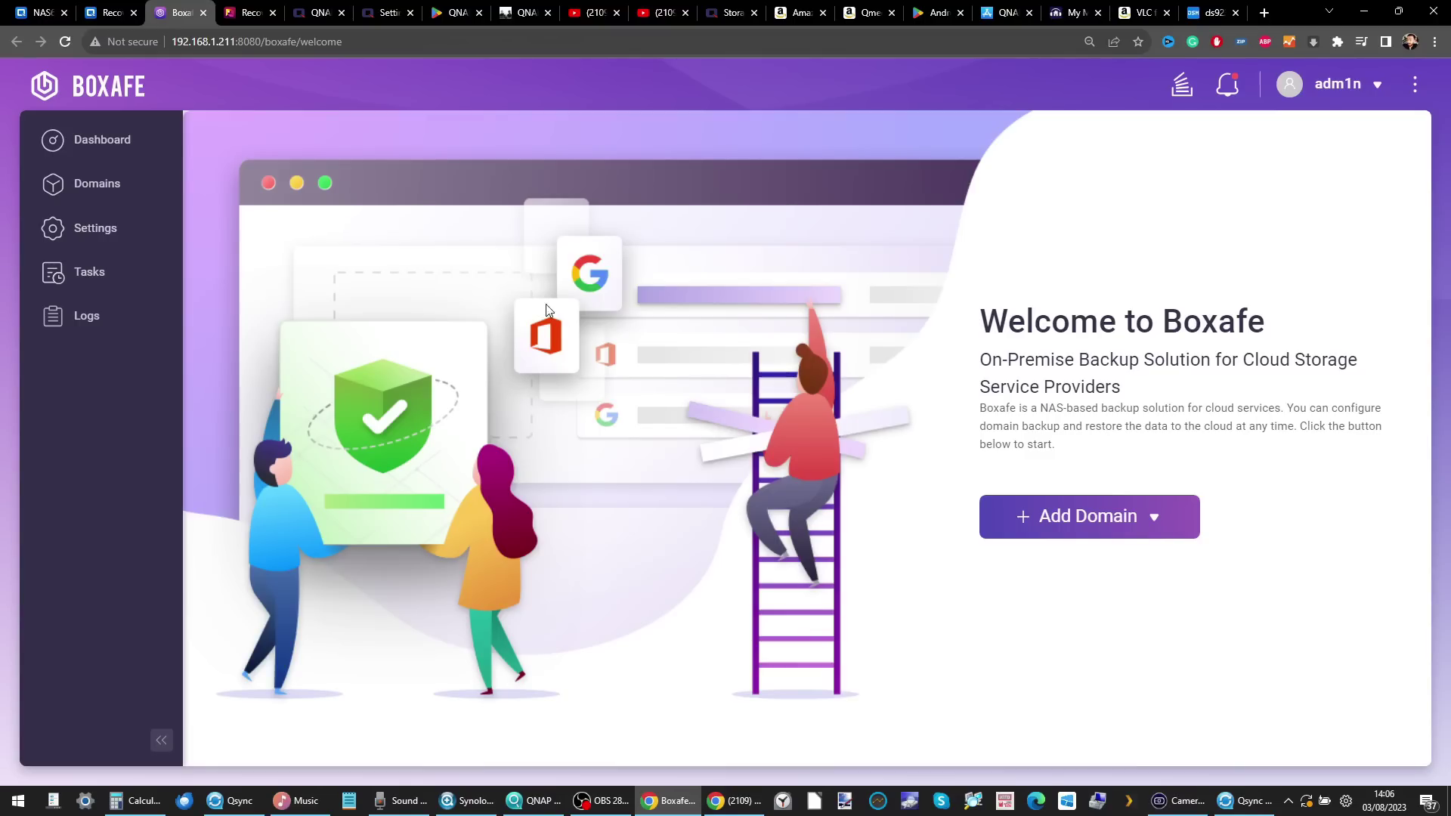
click(1062, 524)
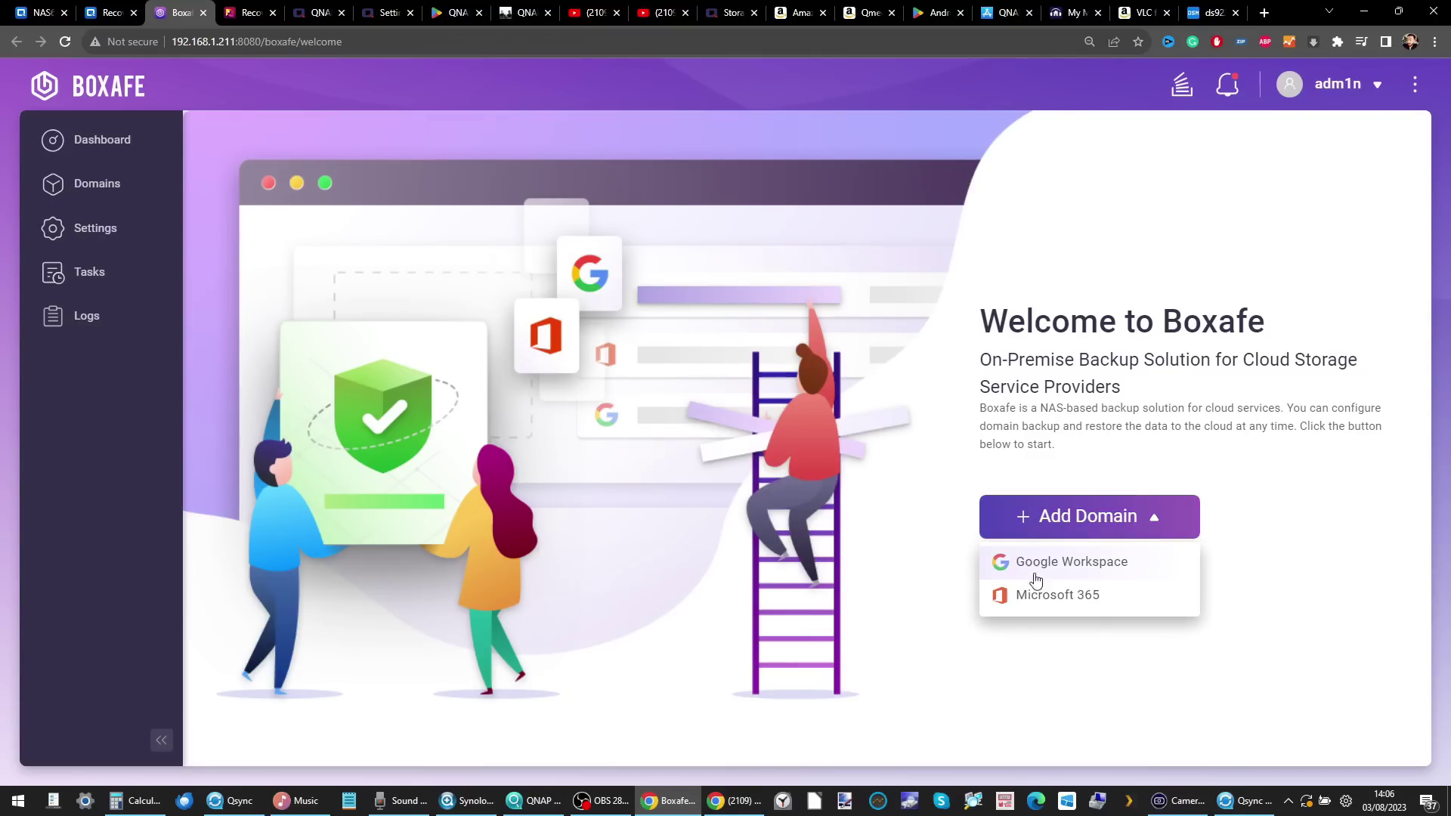
click(755, 181)
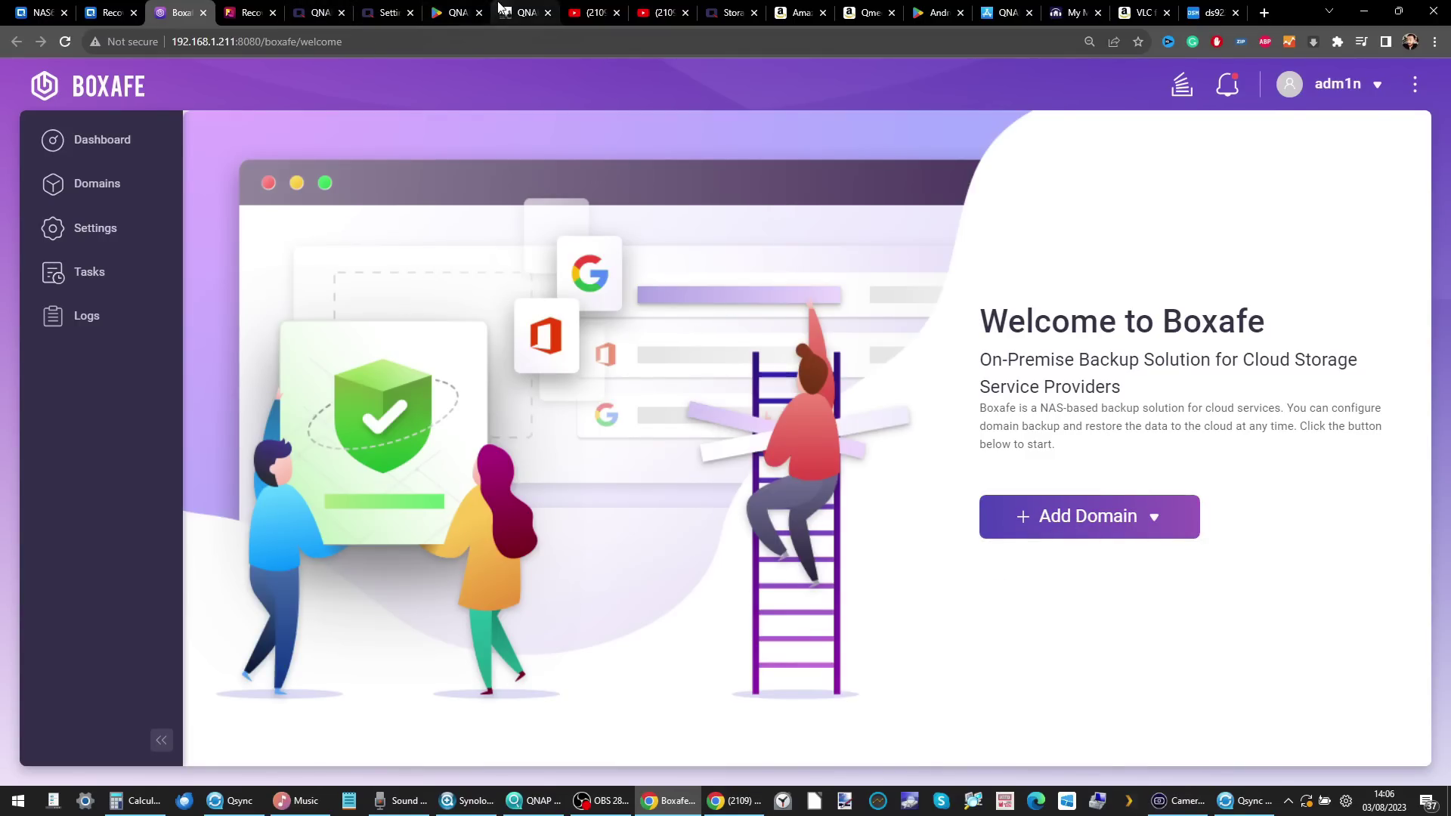
- Return to the QNAP Software Store and examine the QVR licences and prices in its Surveillance section
click(253, 11)
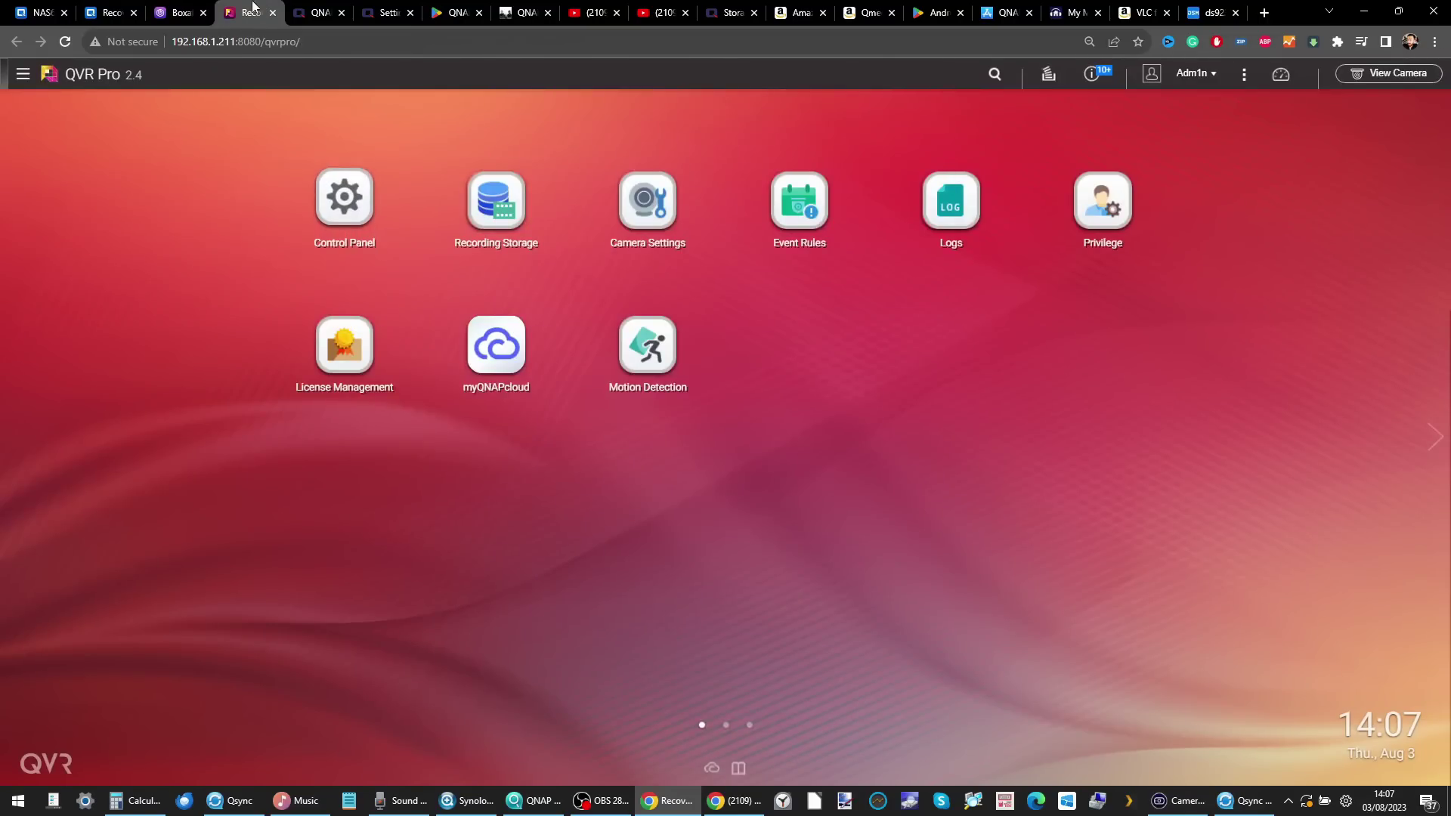
click(290, 6)
scroll(551, 370, down, 8)
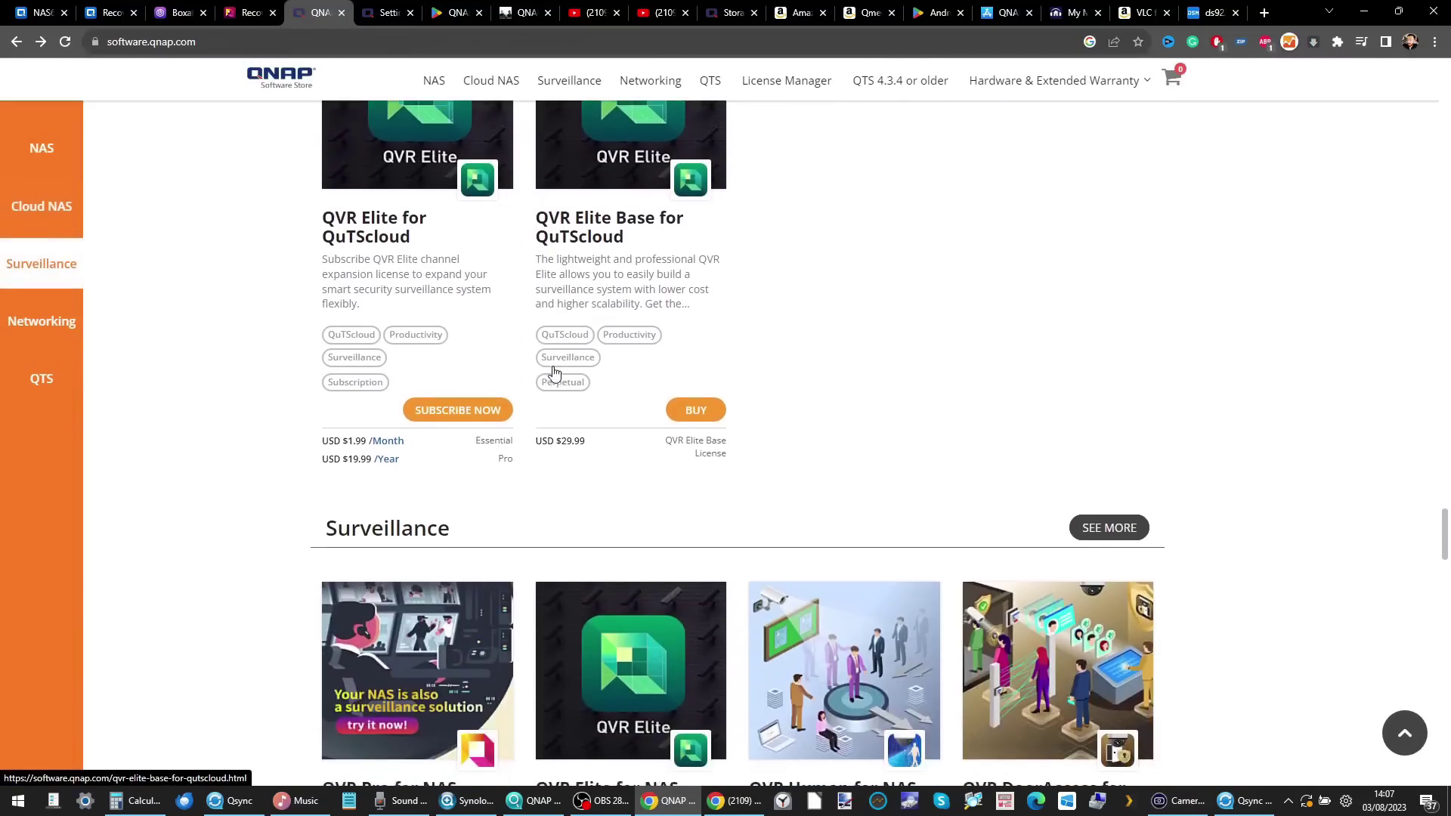
scroll(553, 371, down, 15)
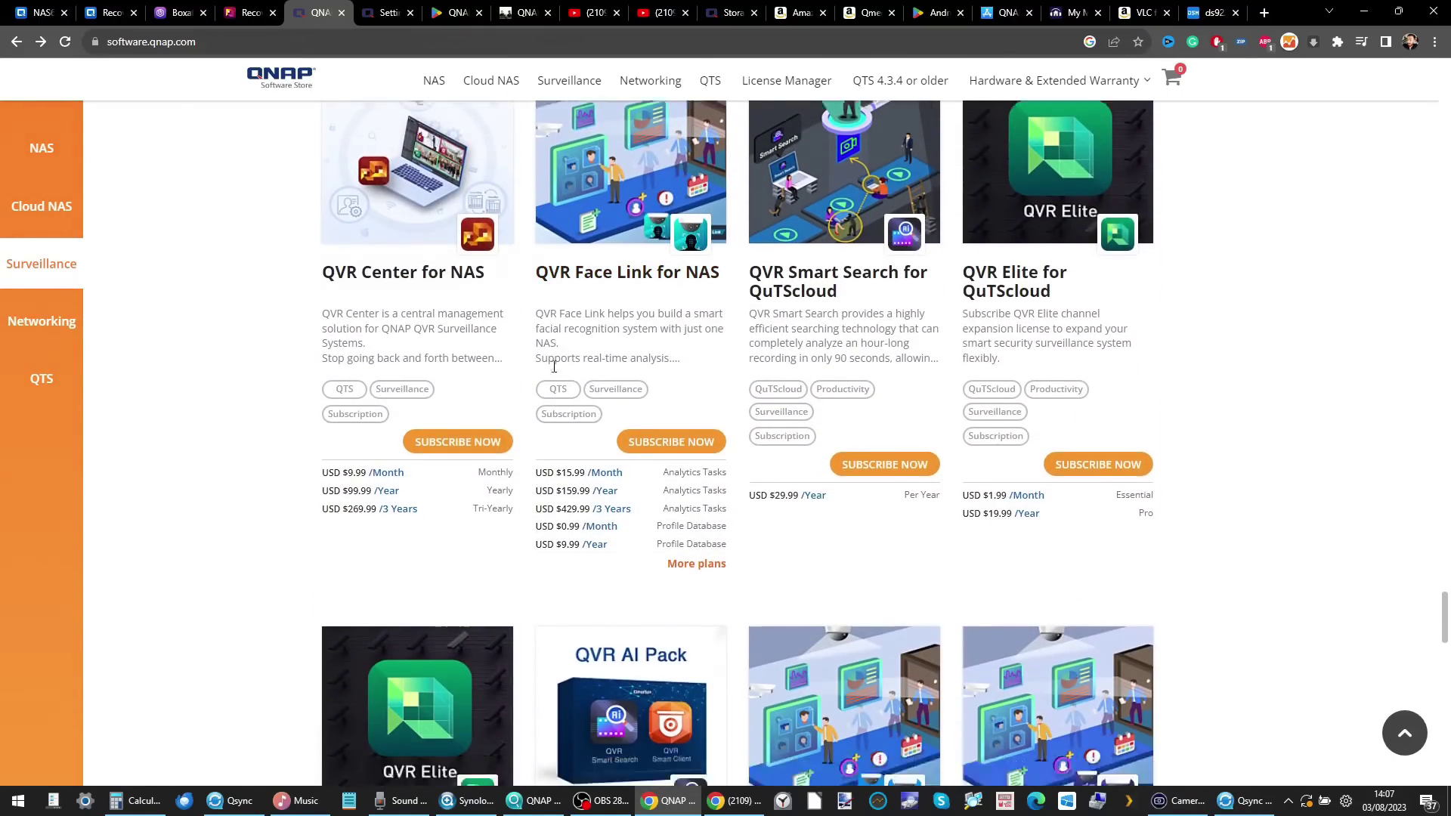
scroll(552, 371, down, 3)
scroll(554, 372, up, 10)
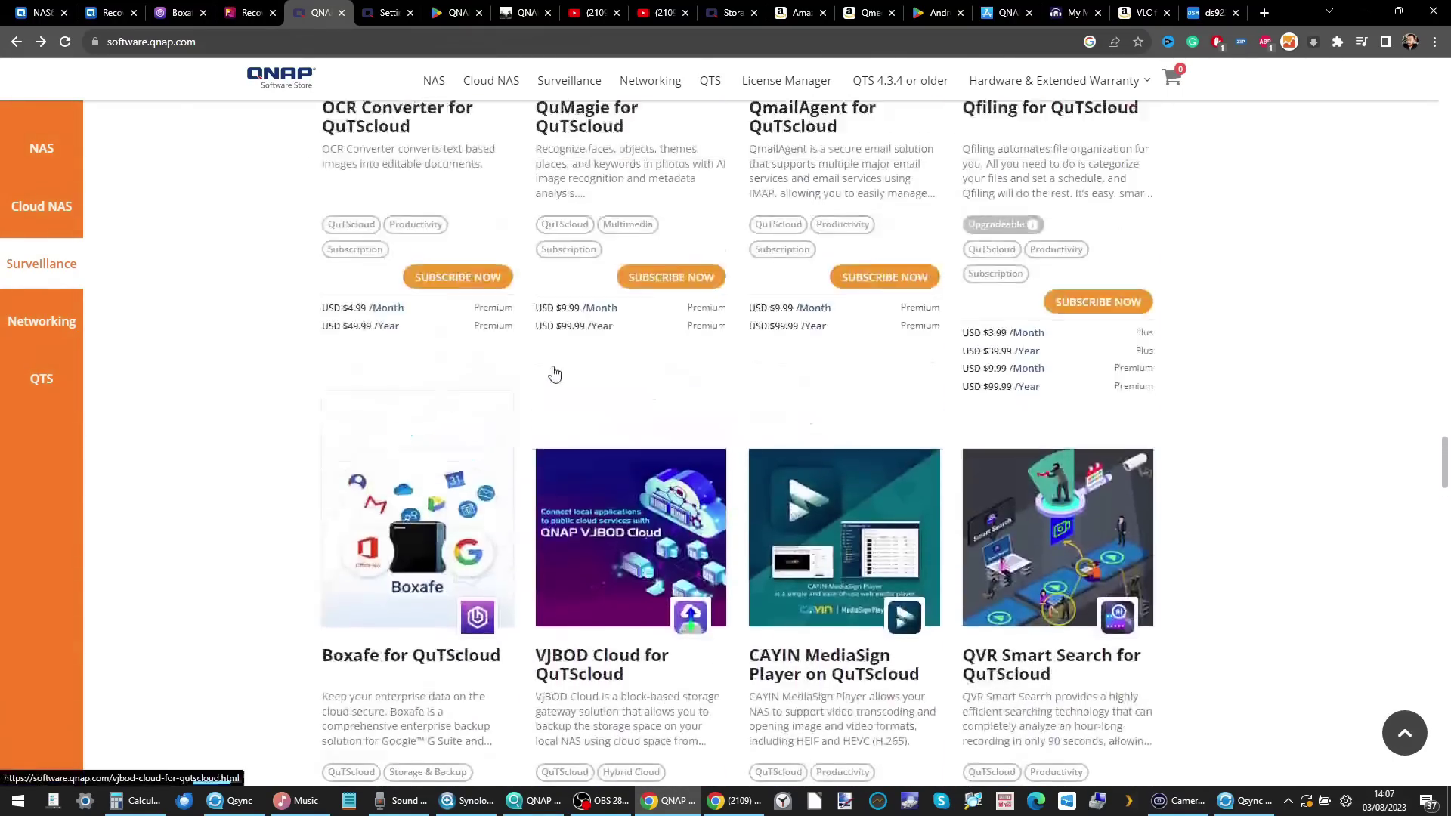
scroll(552, 370, down, 10)
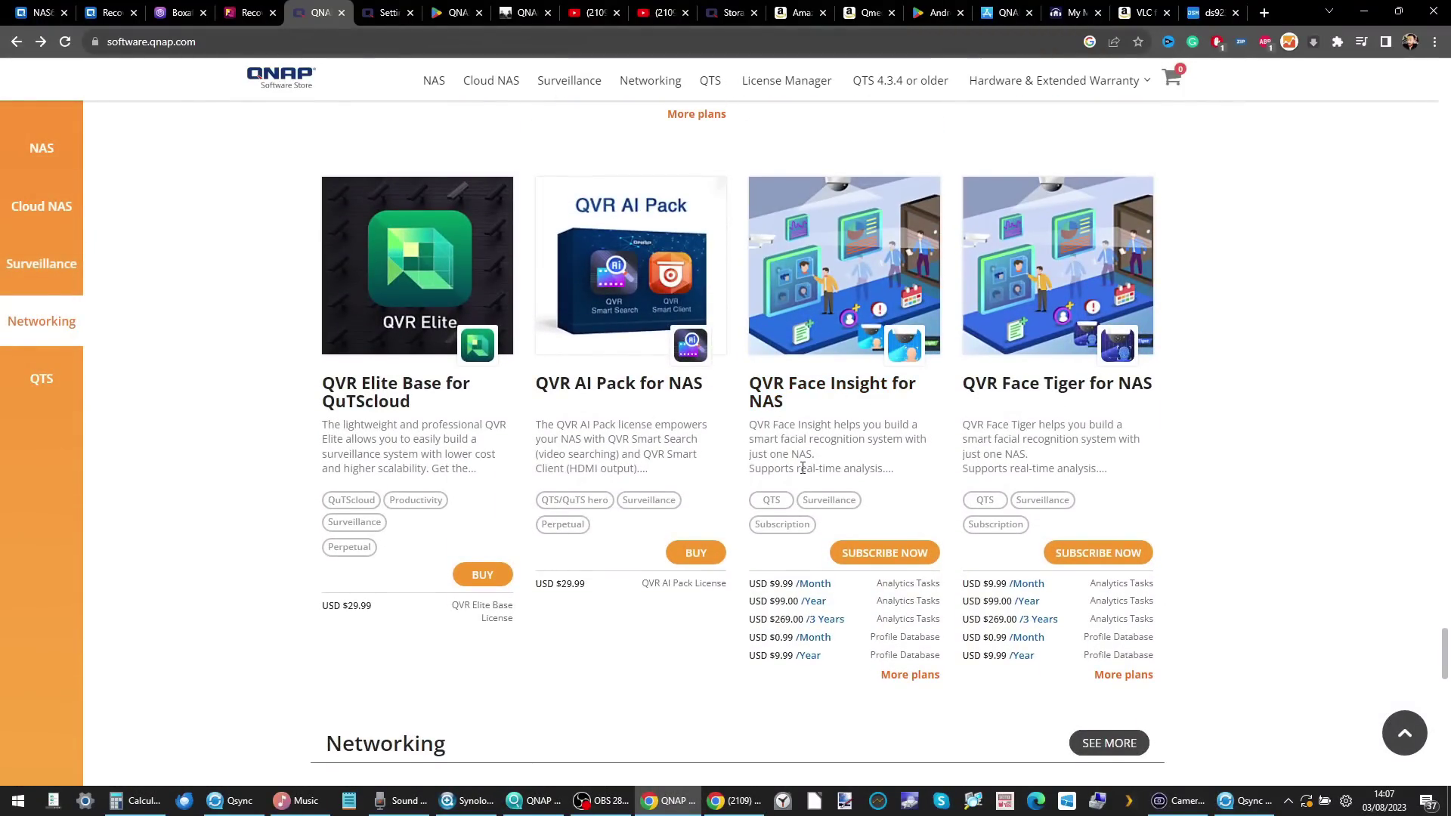
scroll(803, 464, up, 1)
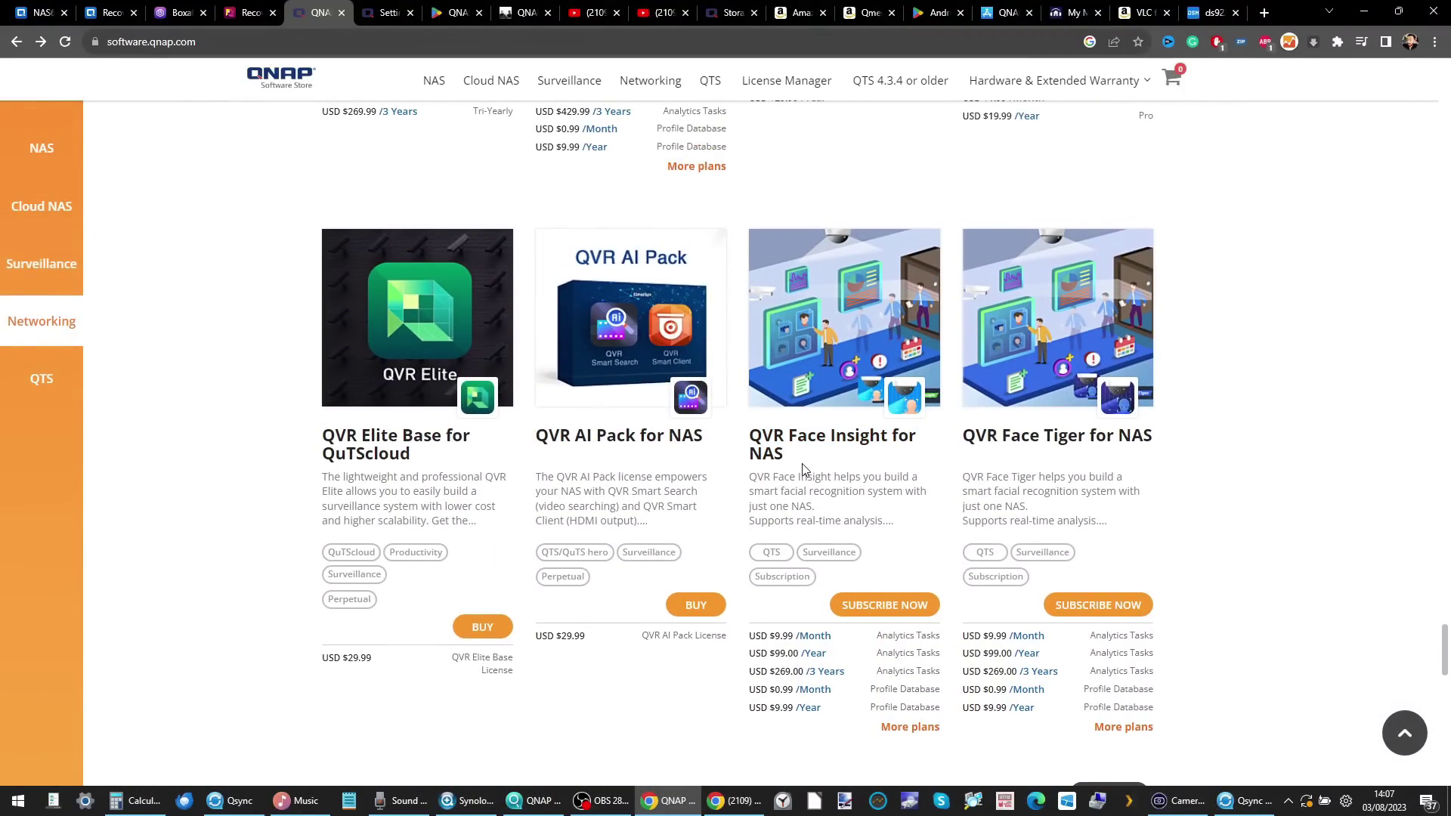
scroll(803, 468, up, 15)
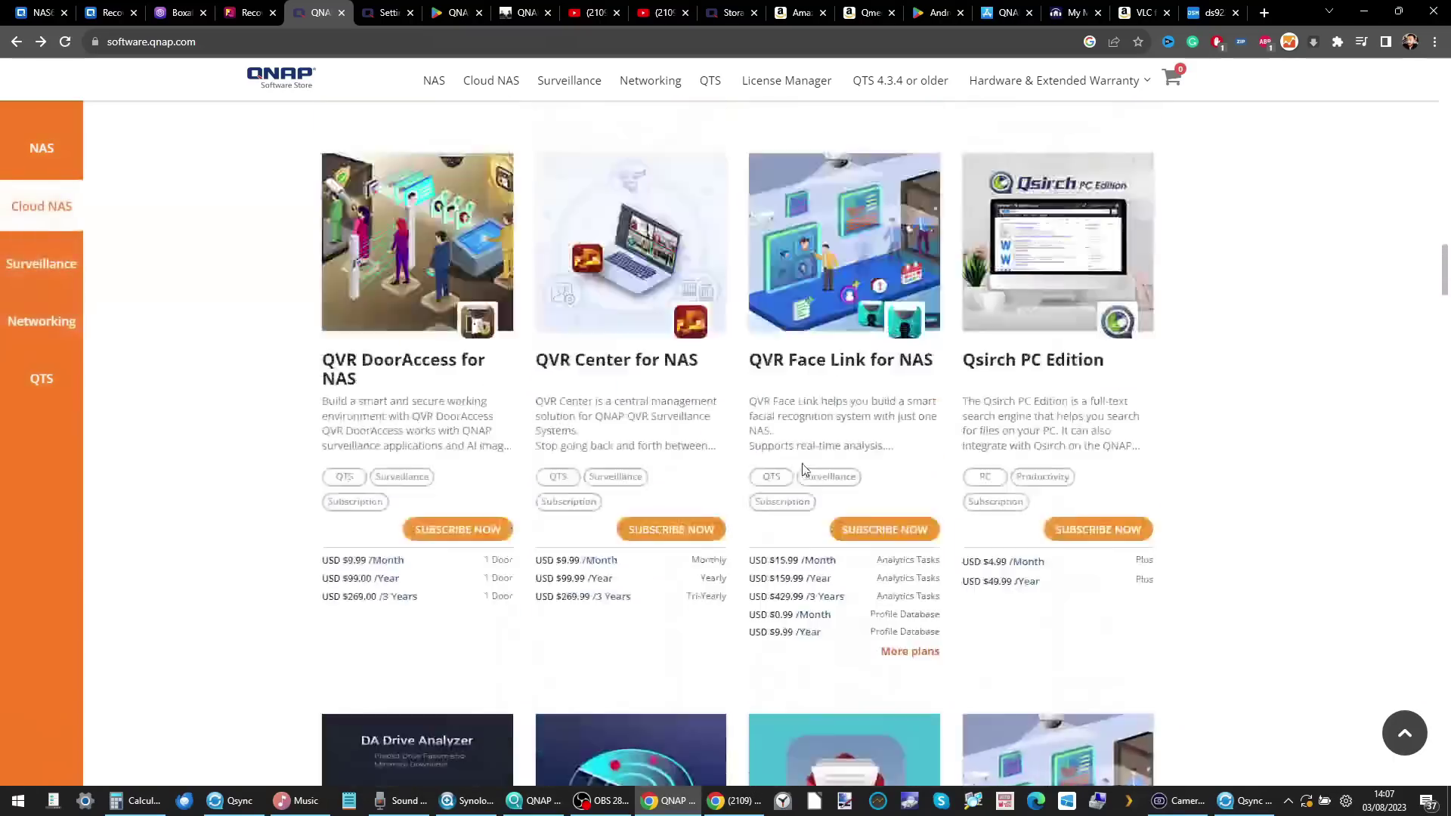
- Bring up the QTS 4.4.1 and QTS 5.0 software review videos on YouTube
scroll(803, 469, up, 10)
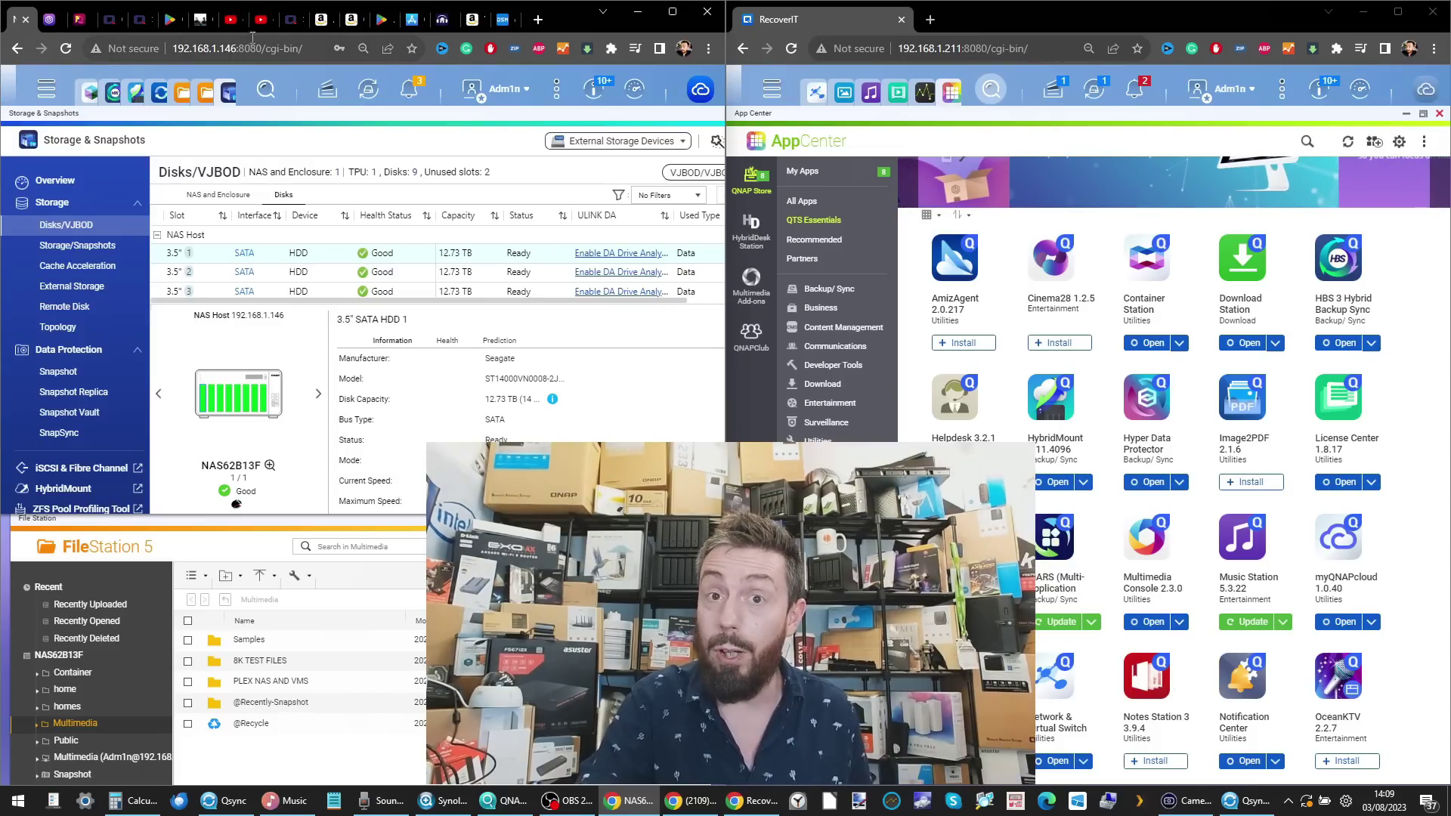
click(229, 20)
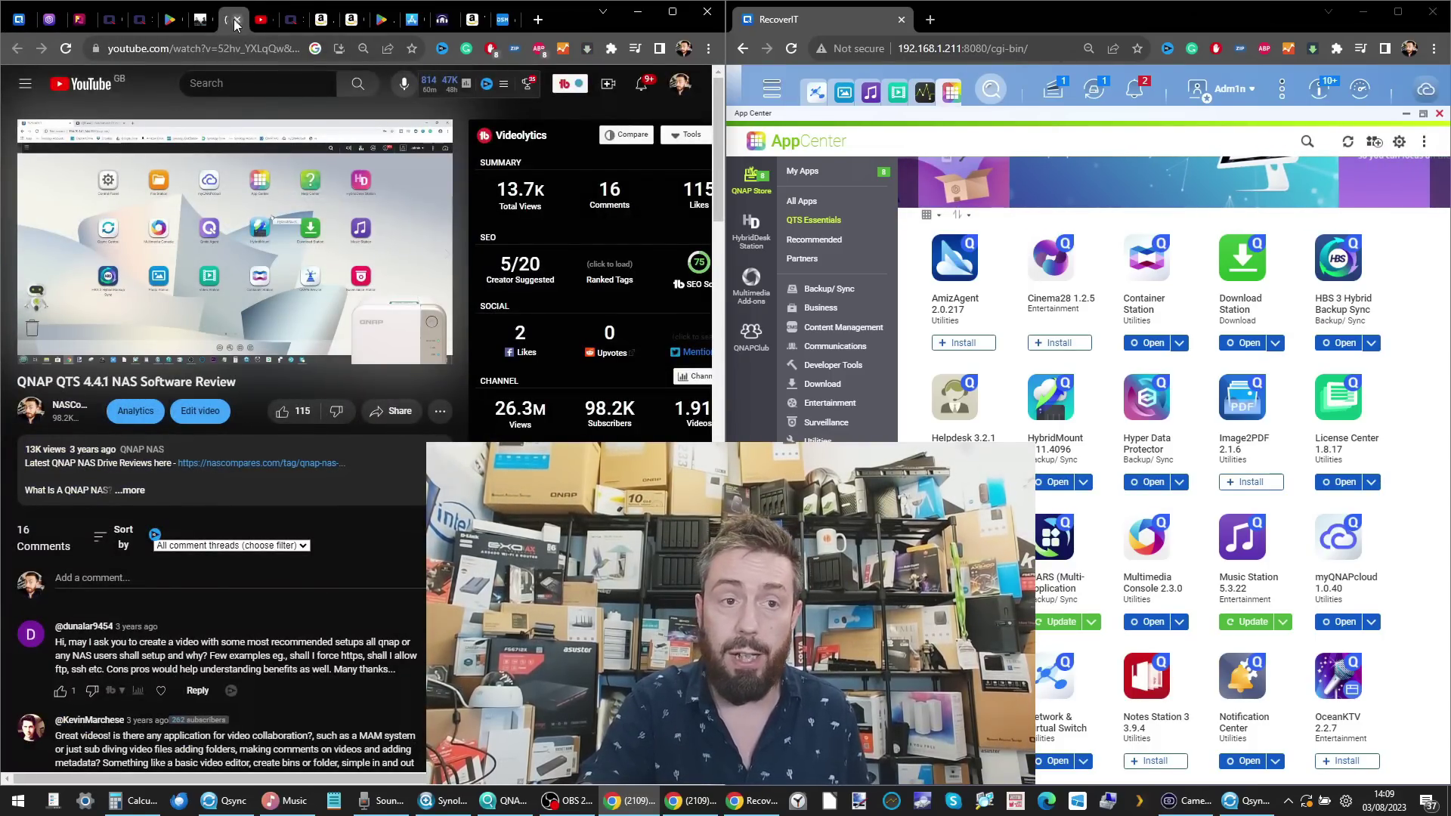
click(260, 21)
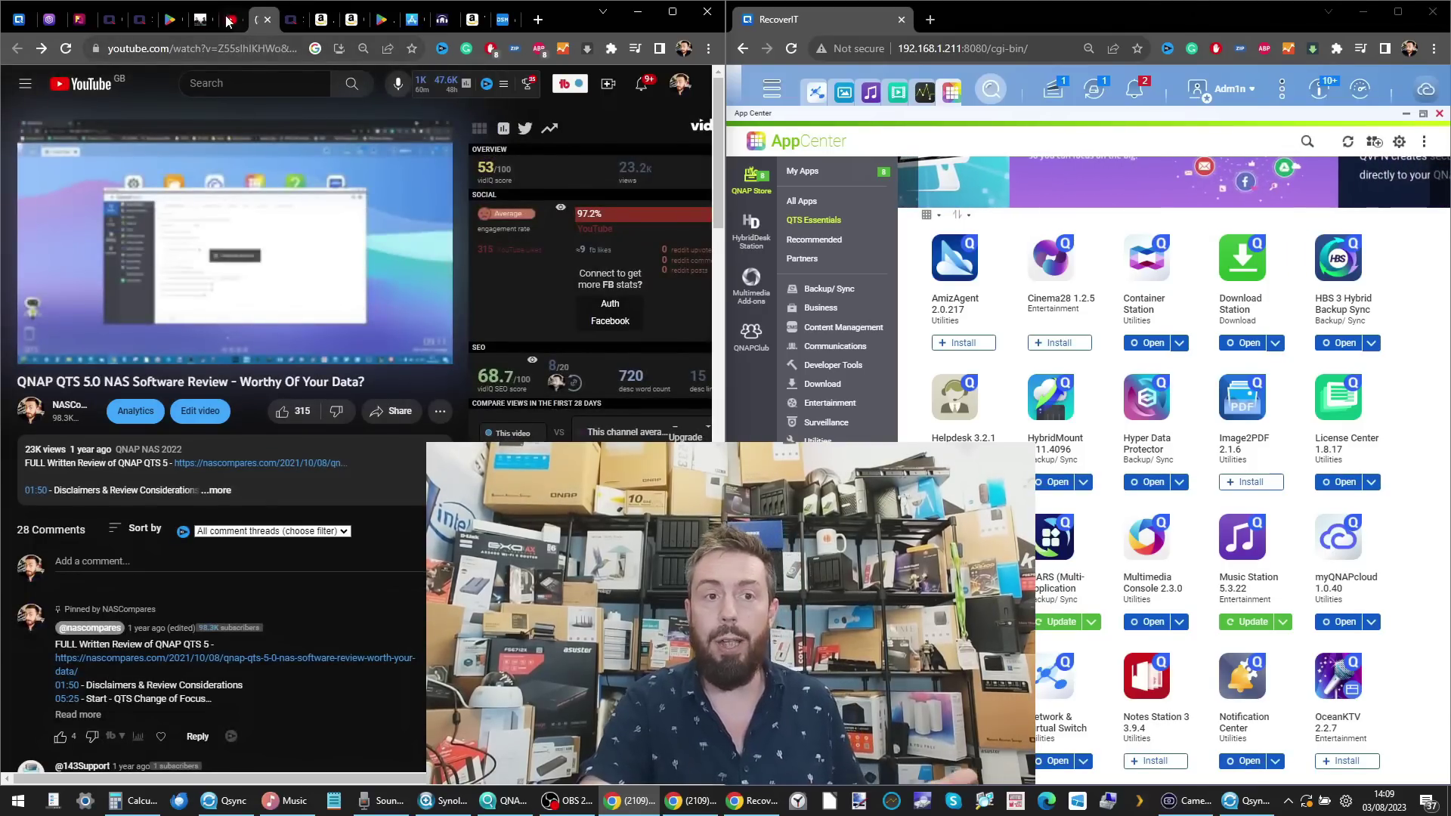
- Skim the written QTS 5.0 review on NAS Compares down to its Multimedia Tools section, and return to the NAS62B13F desktop
click(201, 20)
scroll(307, 234, down, 20)
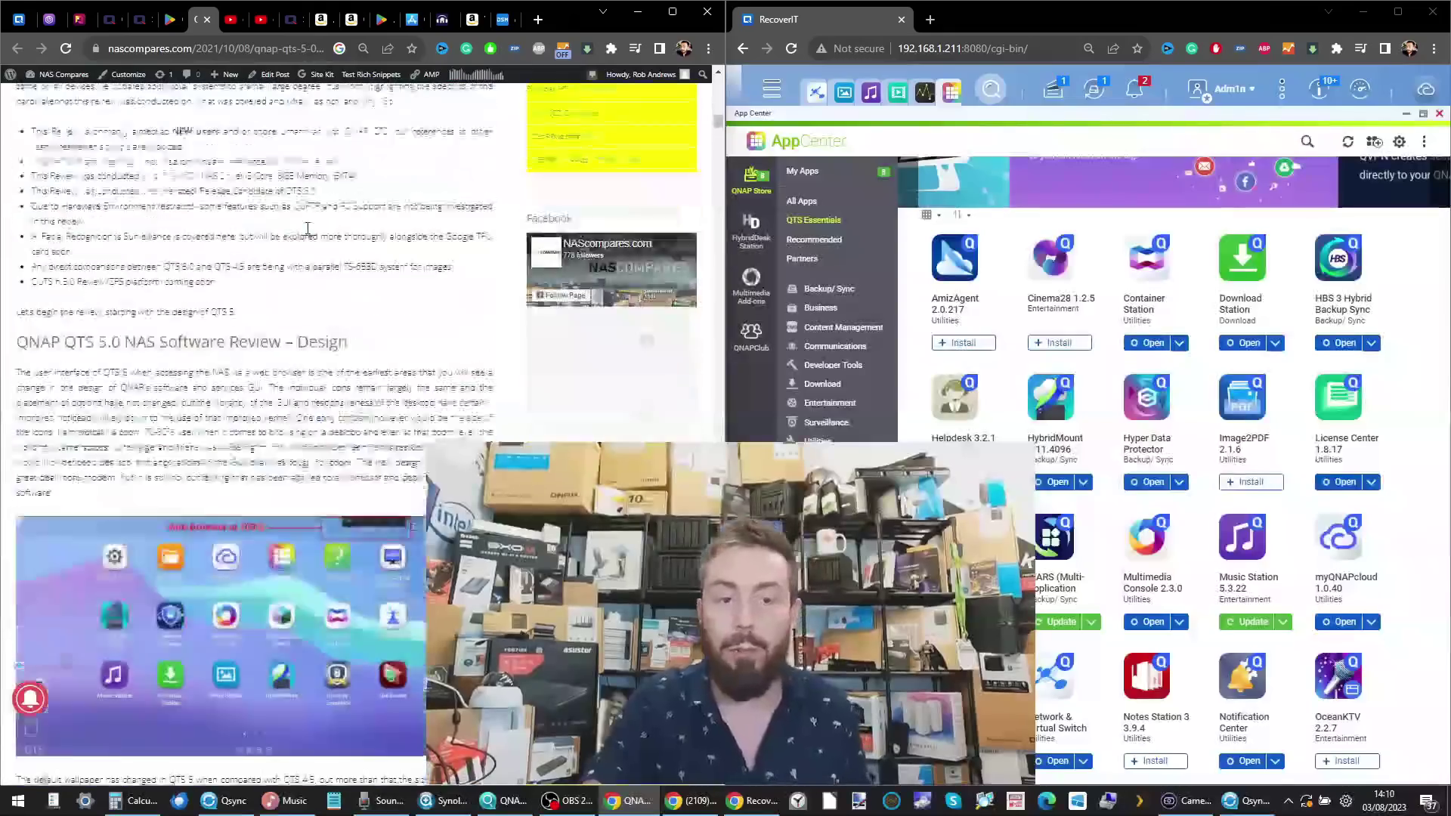
scroll(307, 234, down, 20)
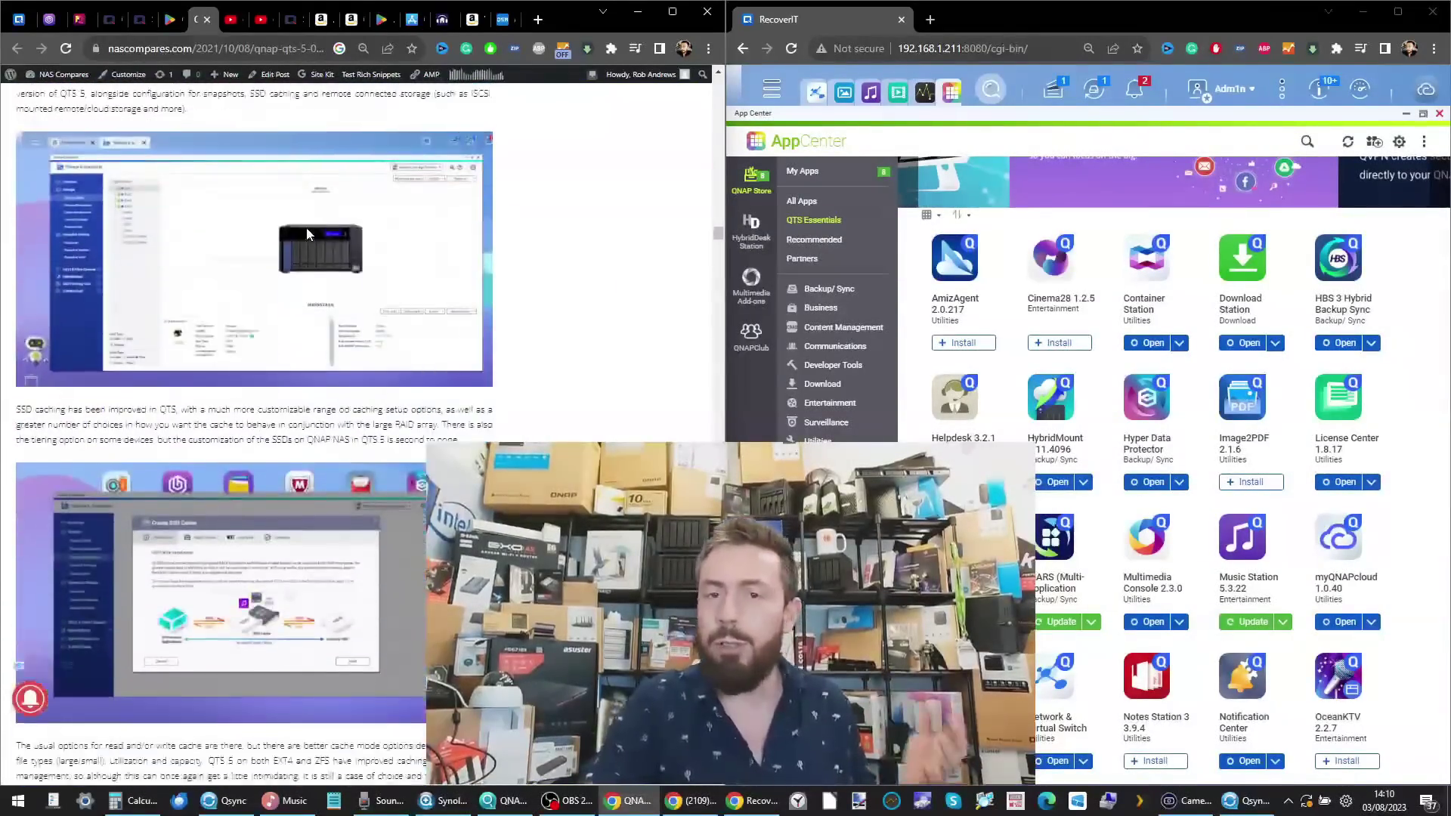
scroll(307, 228, down, 20)
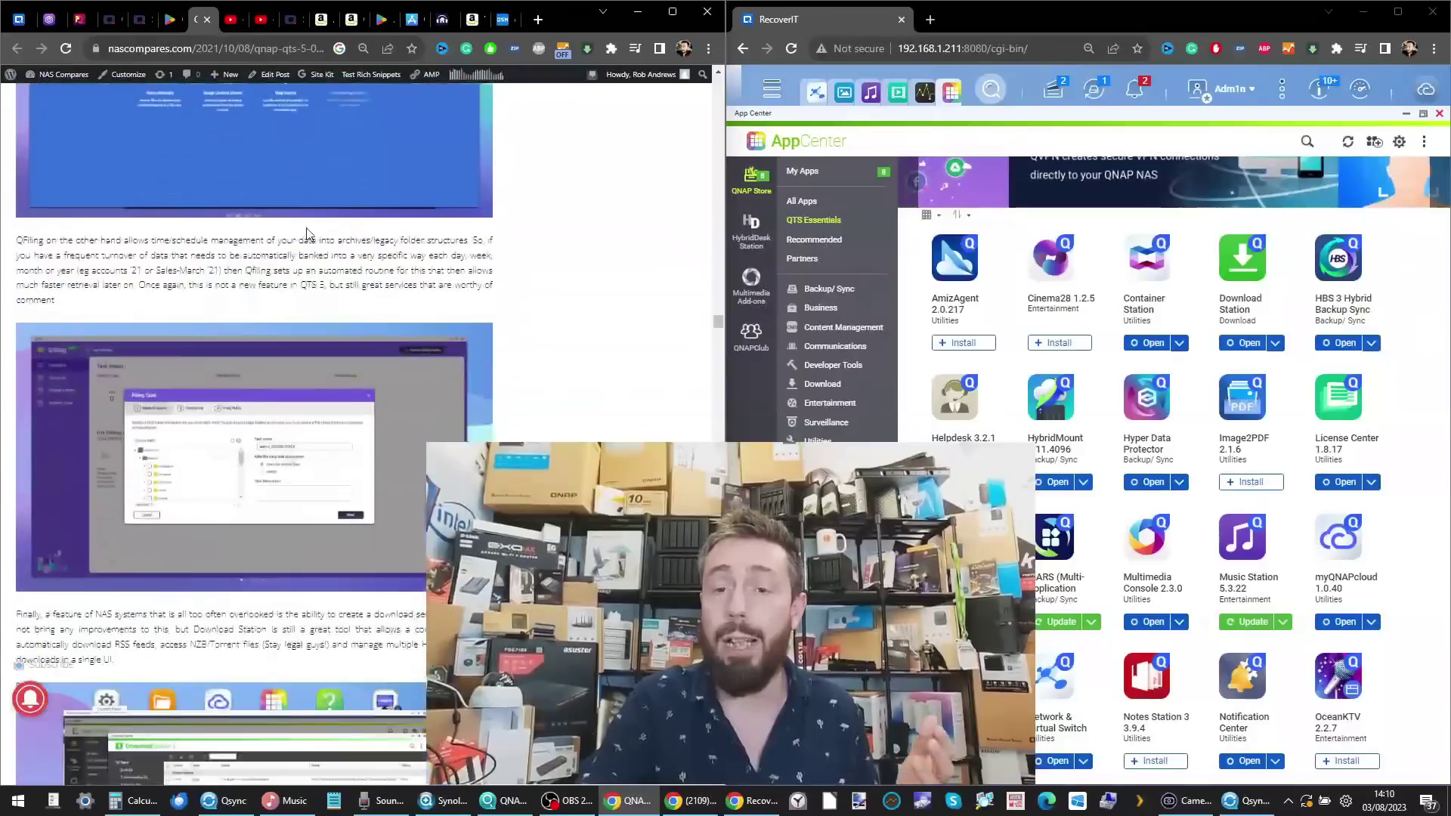
right_click(14, 25)
click(421, 214)
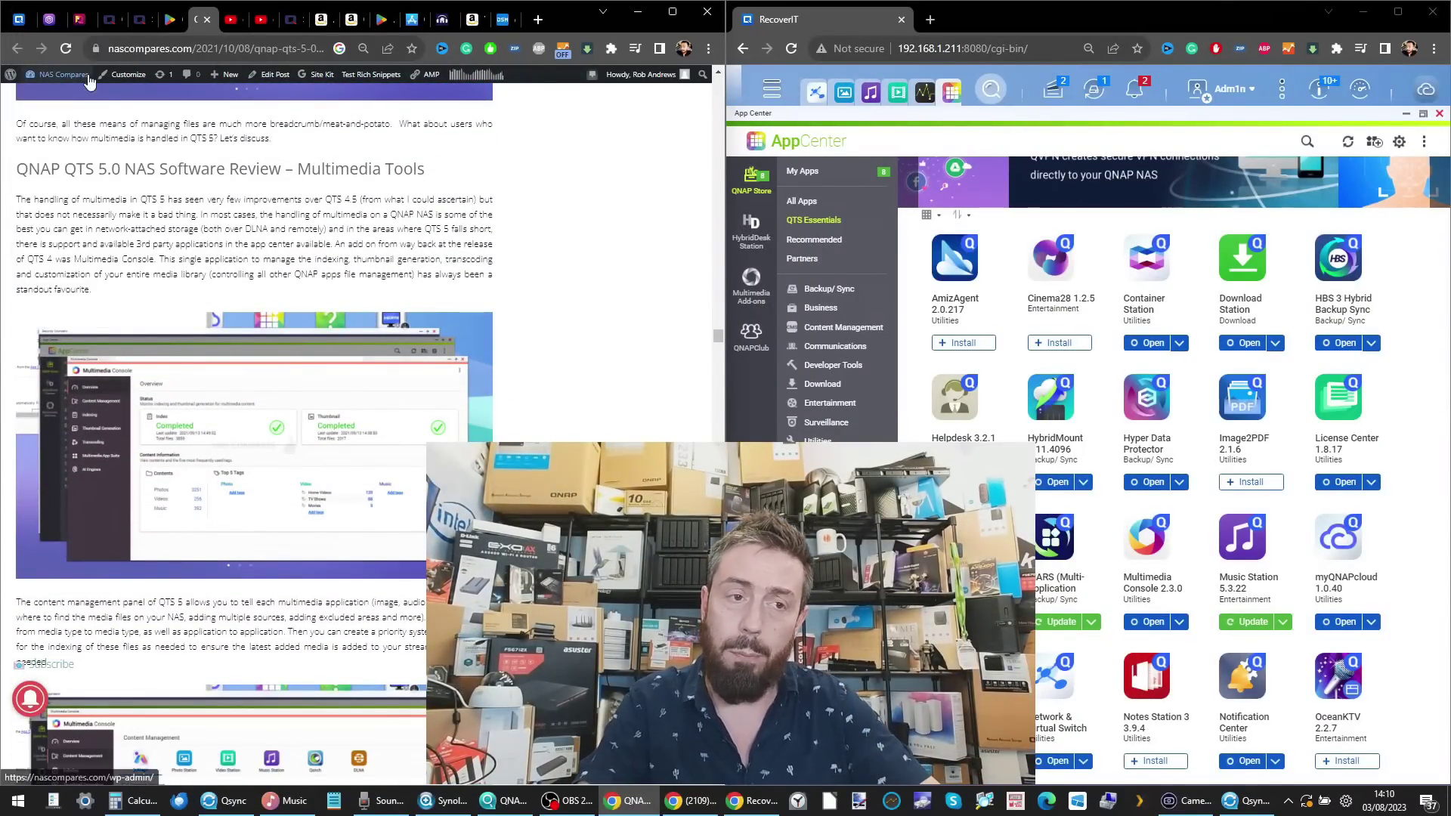
click(16, 19)
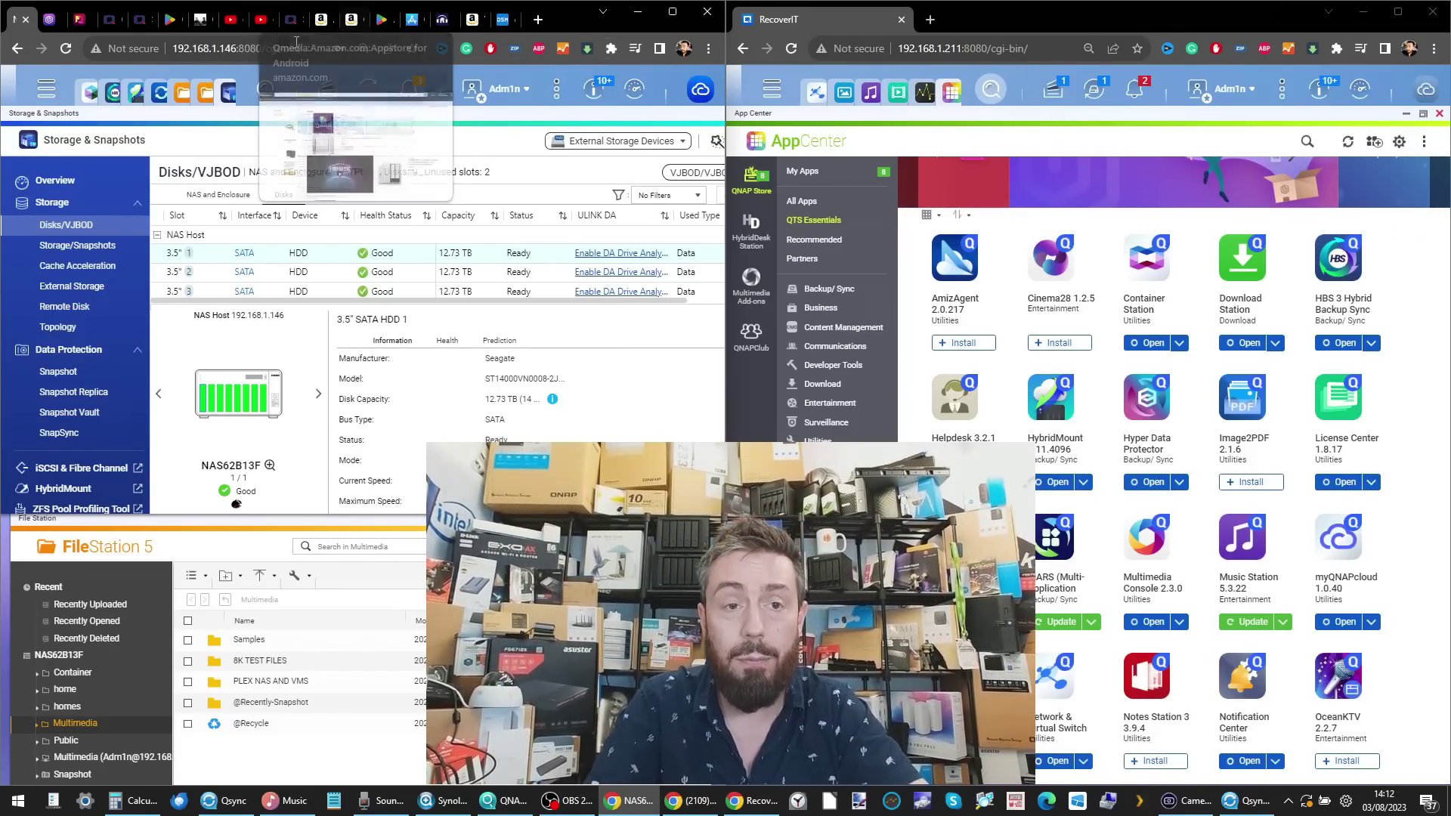
- Go back to the contents list of the written QTS 5.0 review and open the Free NAS Advice page from it
click(202, 20)
scroll(507, 343, up, 20)
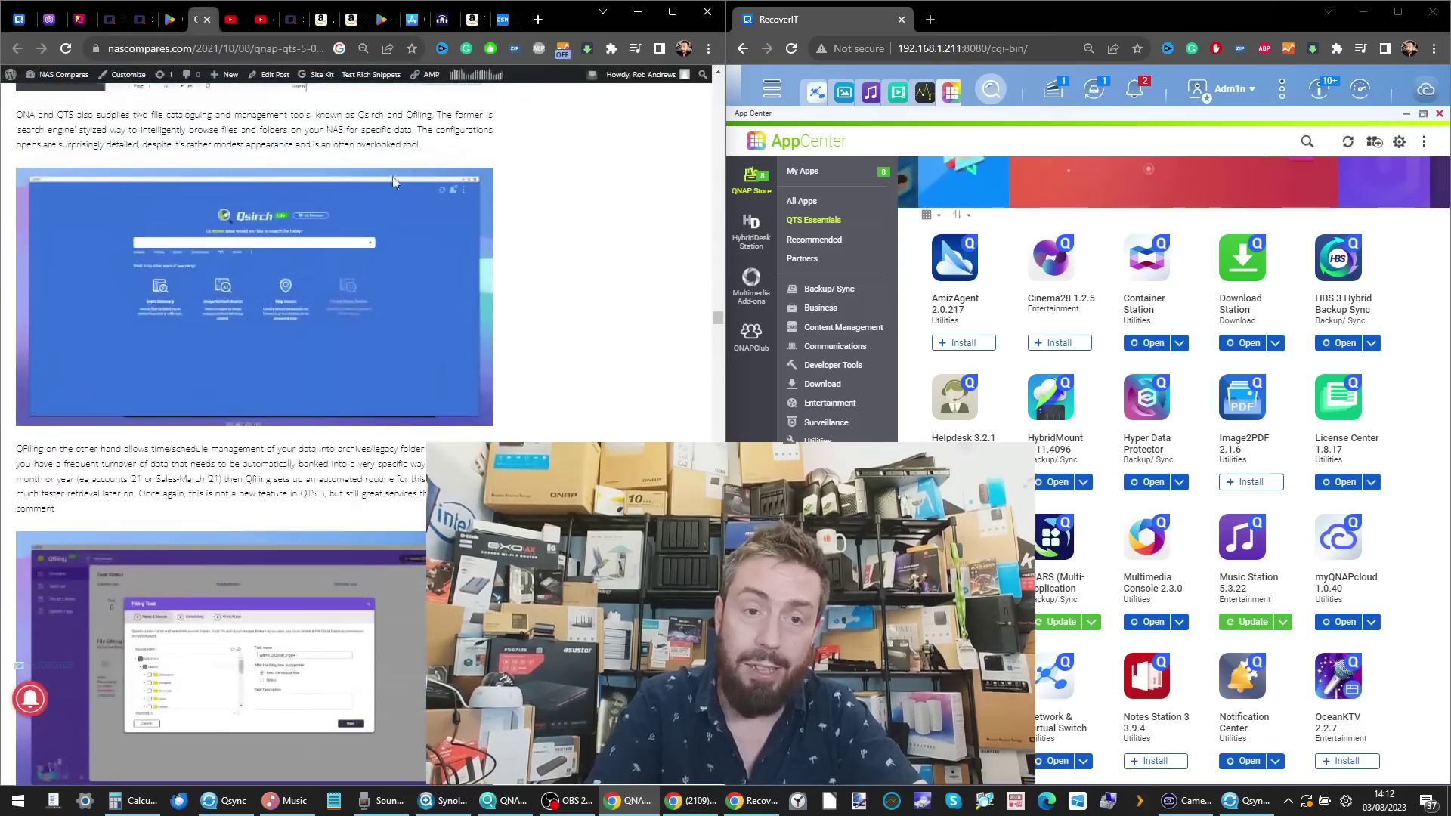
scroll(507, 343, up, 20)
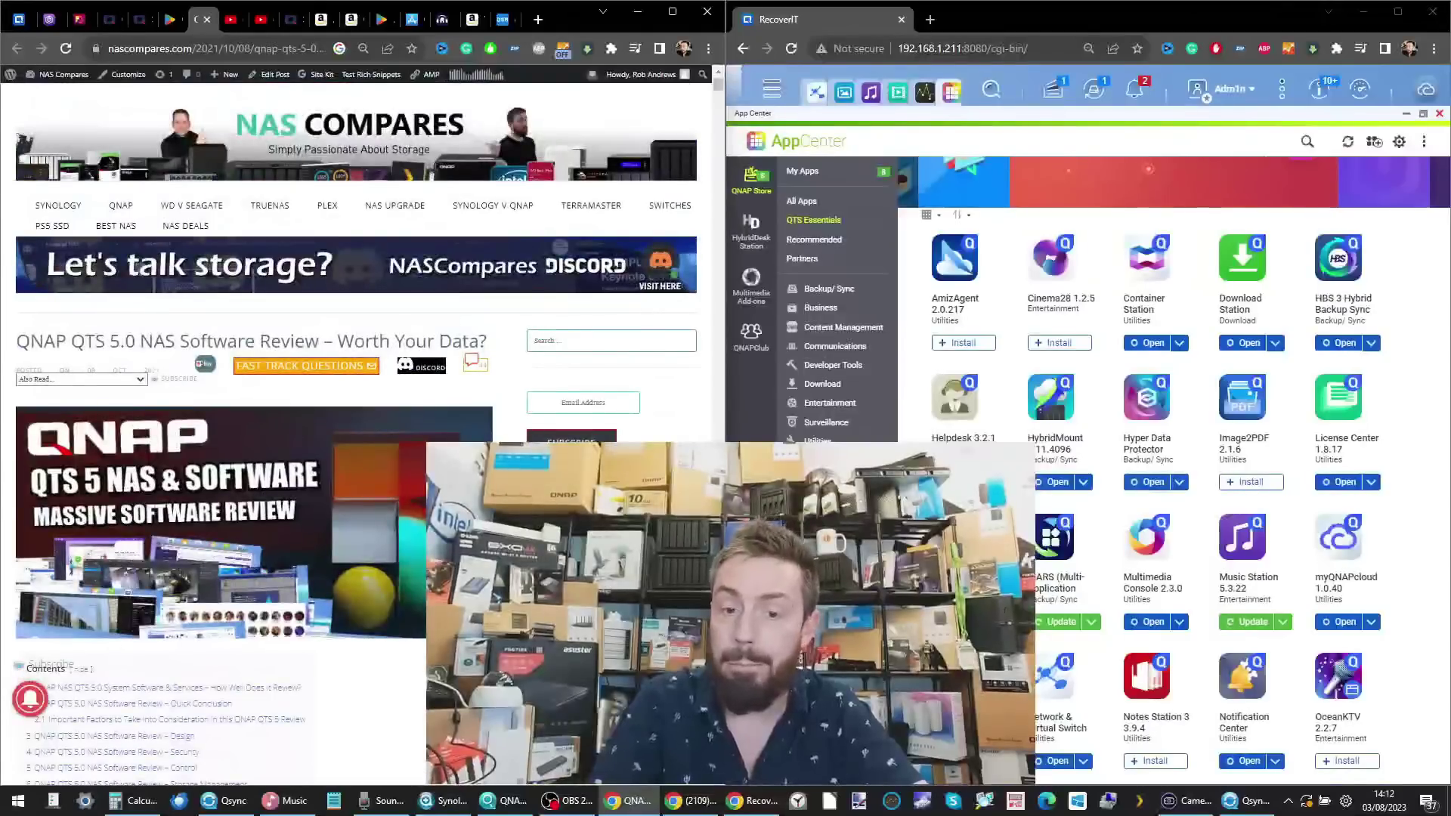
scroll(506, 342, down, 4)
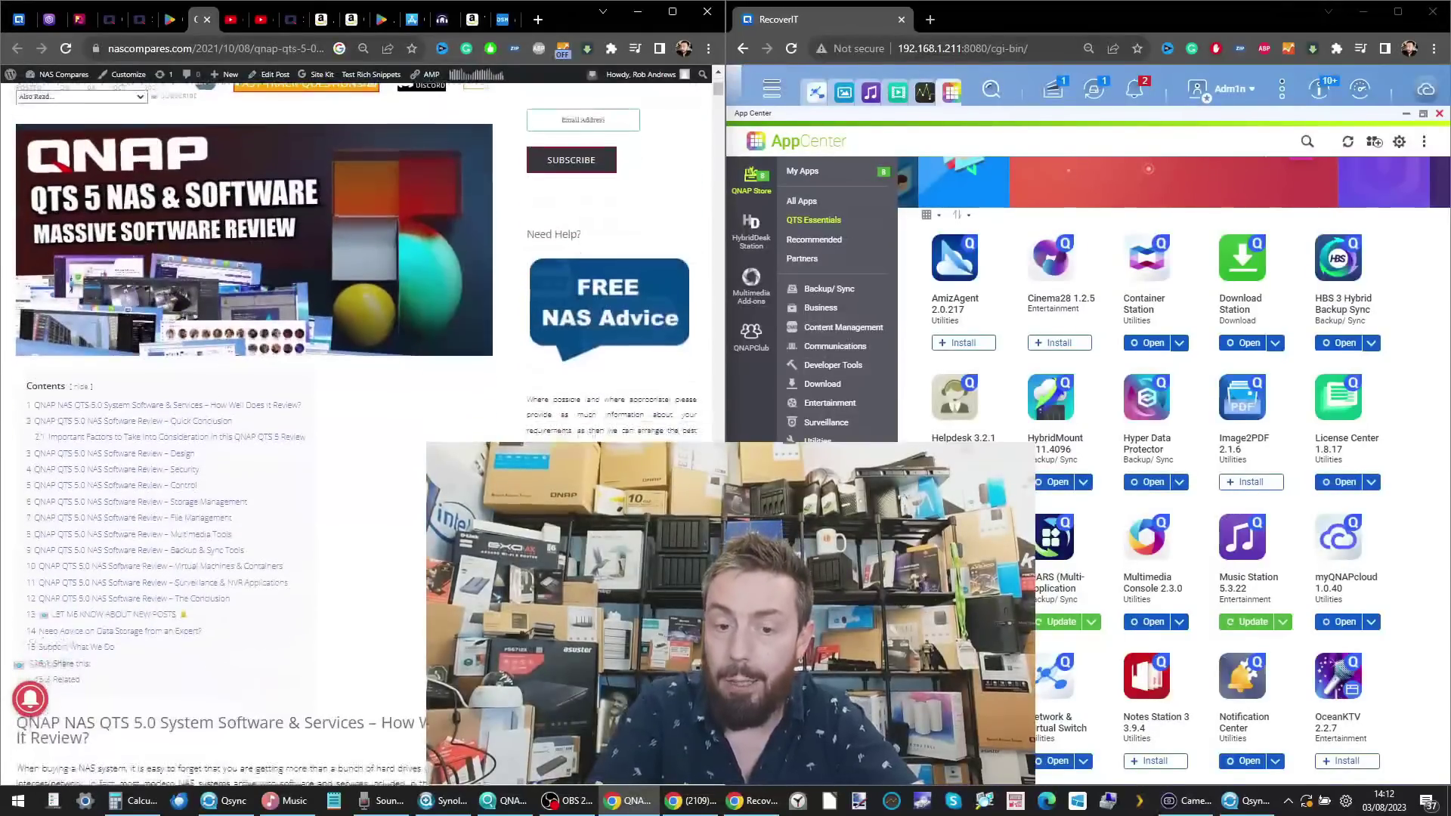
click(583, 299)
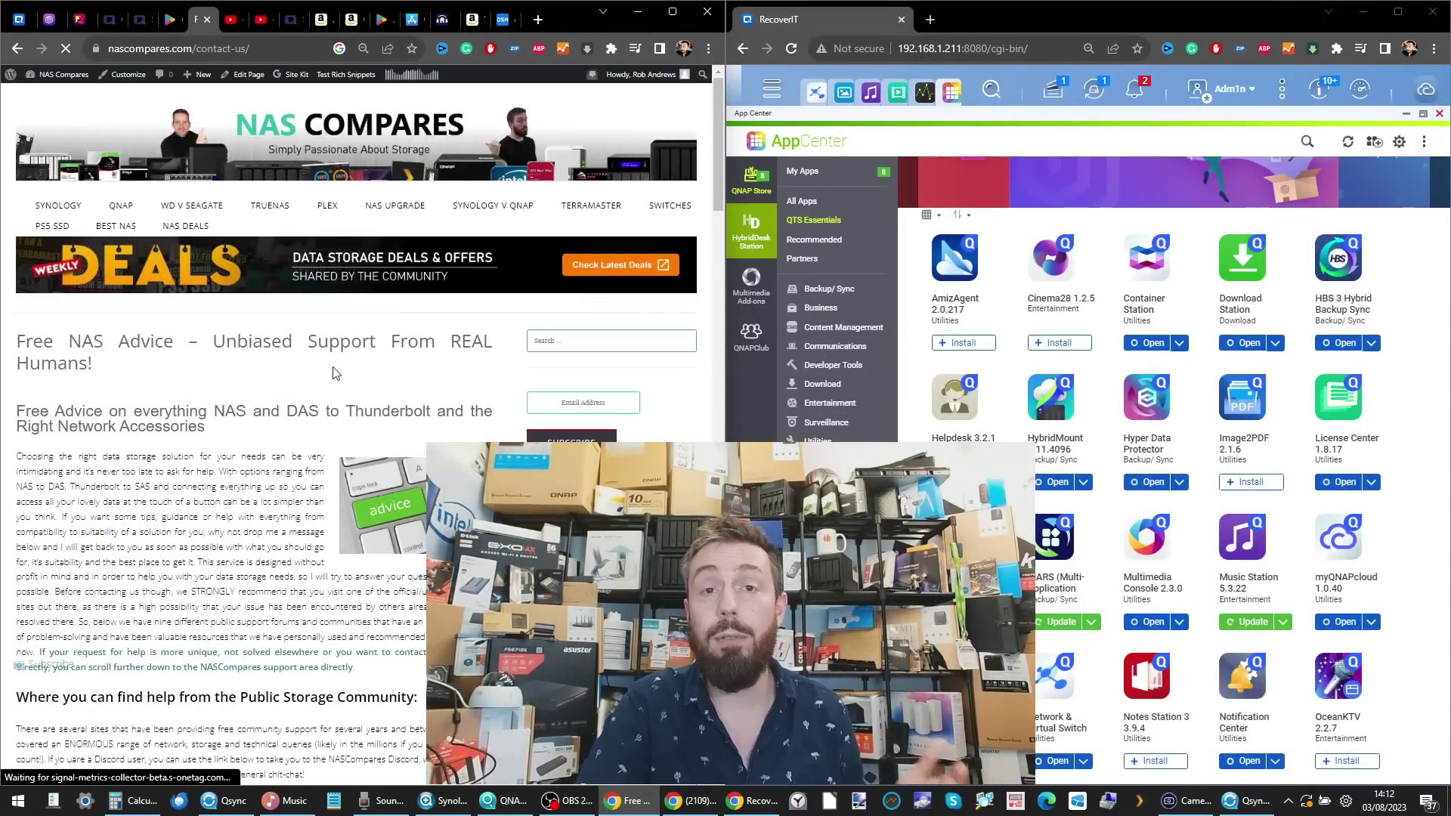
- Look over the public and official support forums on the Free NAS Advice page and open the Ask NAS Compares forum in a new tab
scroll(336, 373, down, 7)
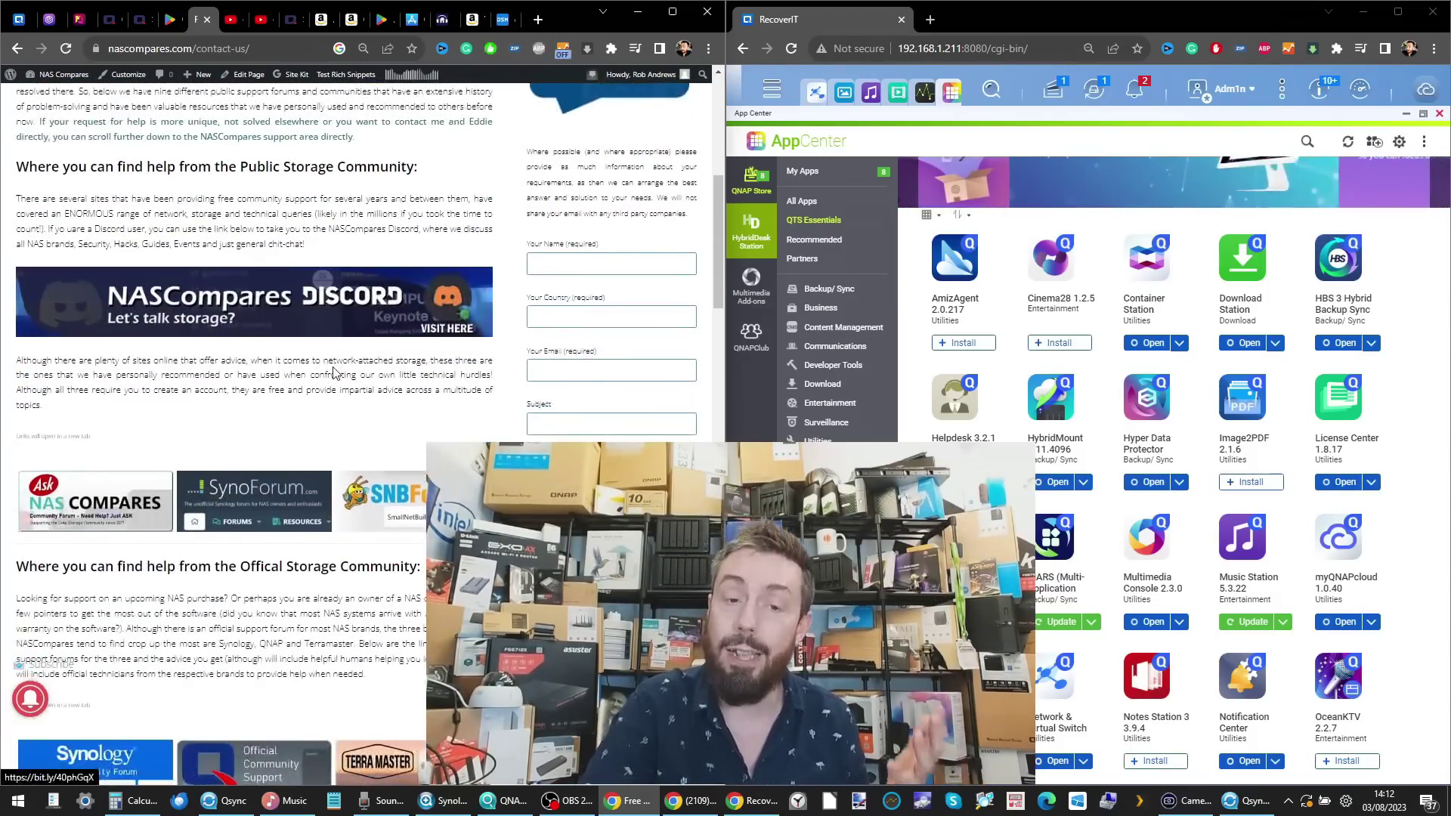
scroll(336, 373, down, 3)
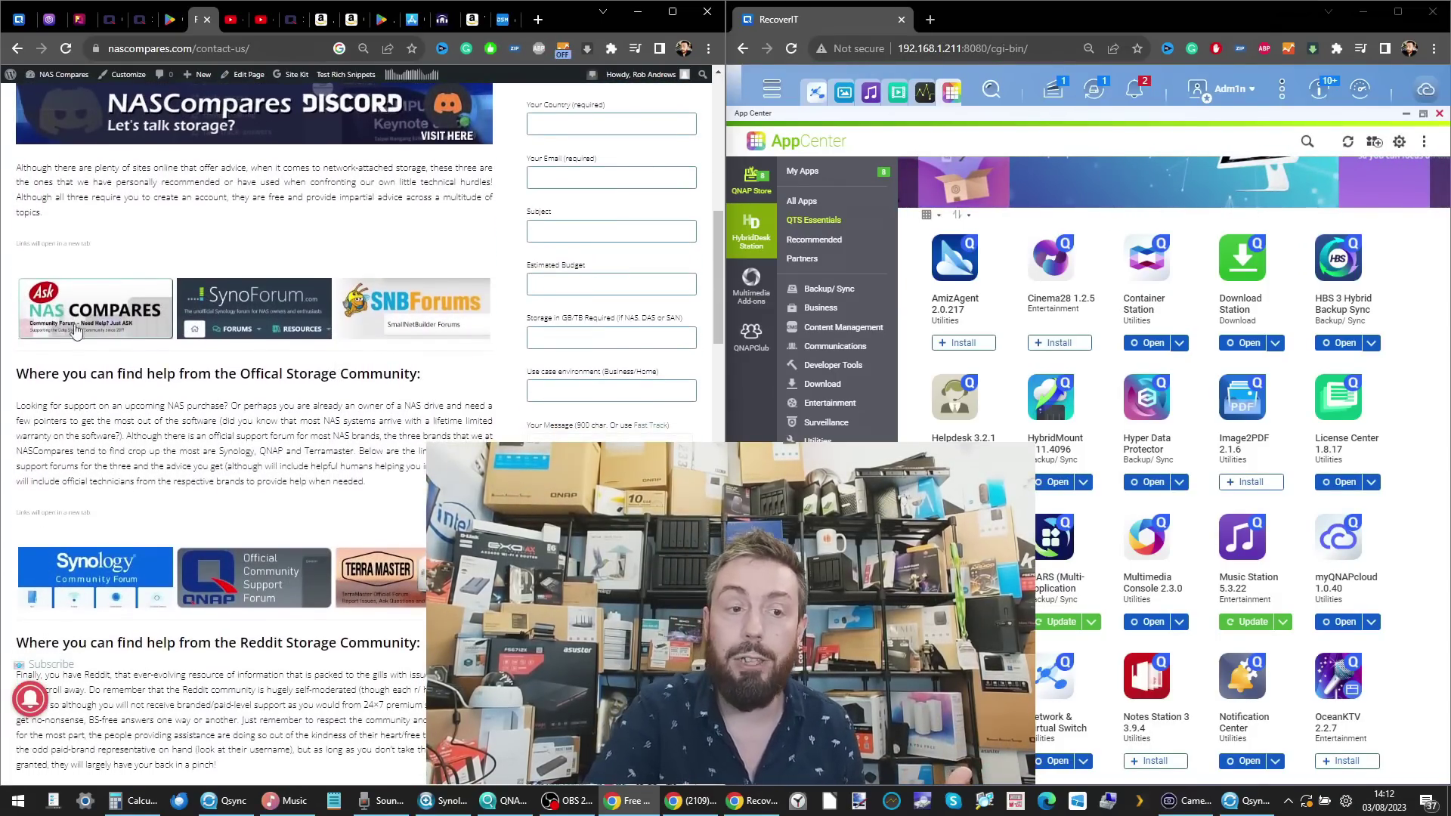
right_click(70, 314)
click(118, 337)
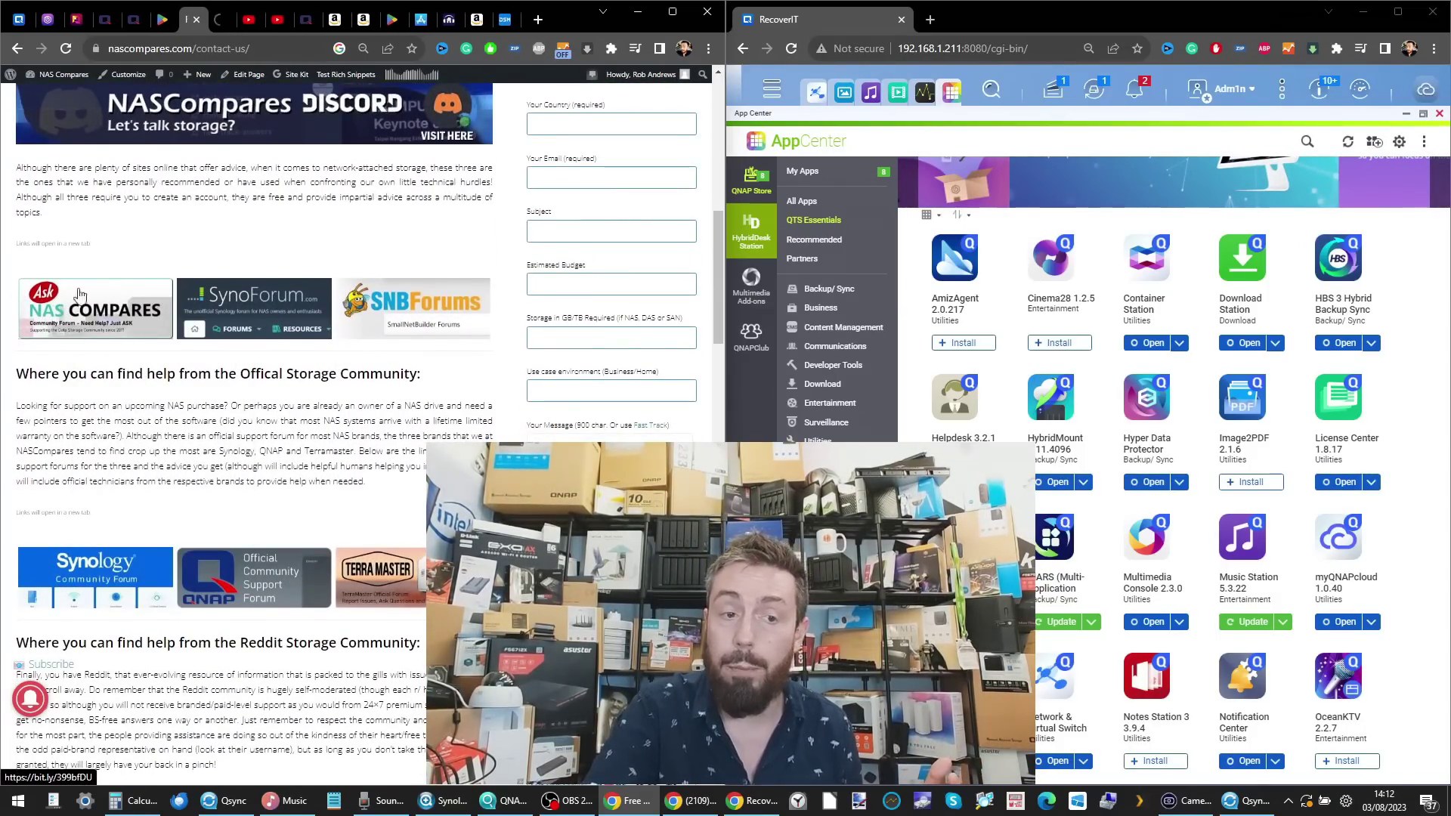
- Look over the Reddit communities and advice options on the Free NAS Advice page, and open the NAScompares page on Ko-fi
scroll(99, 305, down, 4)
scroll(99, 304, up, 15)
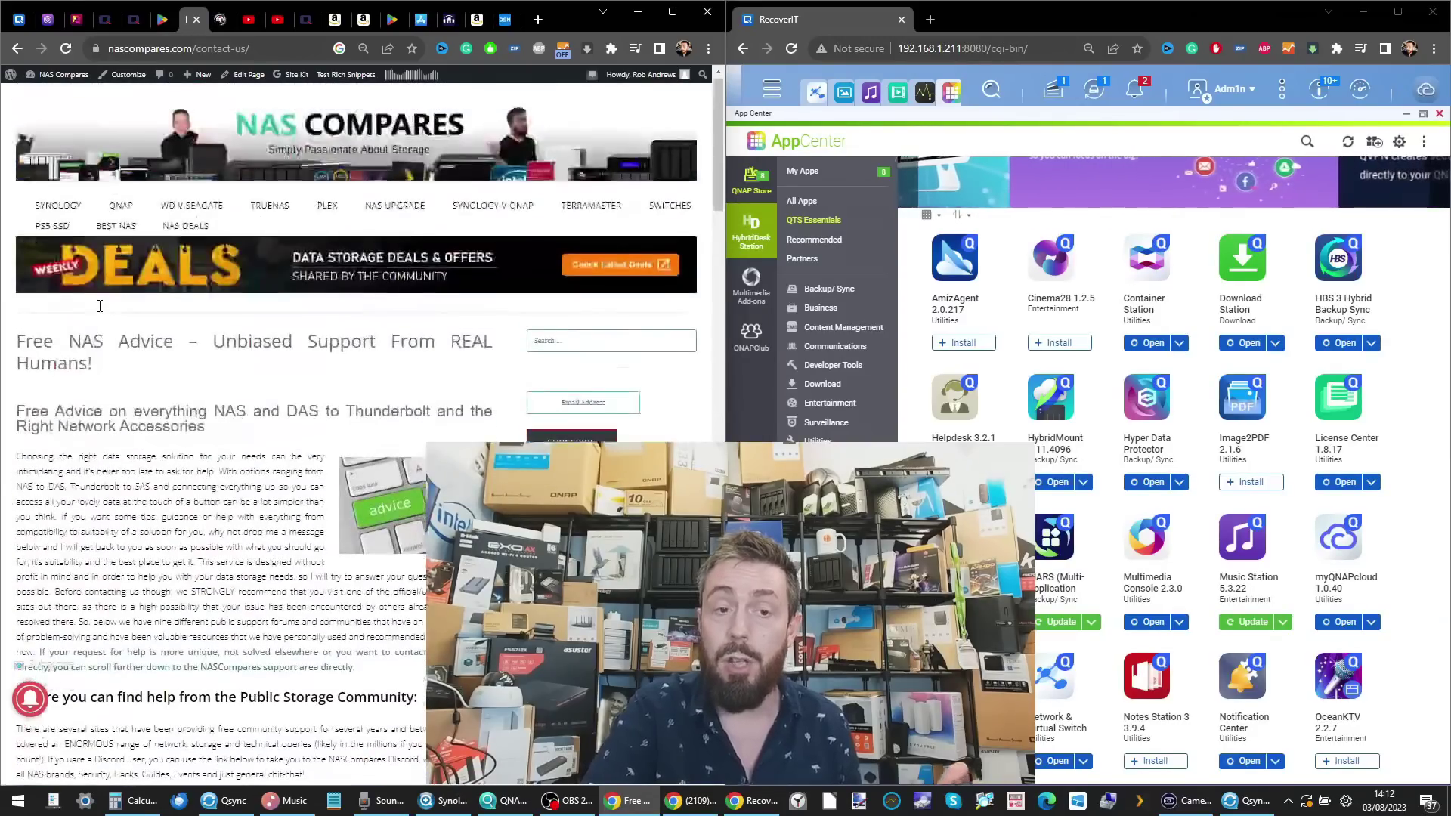
scroll(409, 344, down, 10)
scroll(409, 344, down, 12)
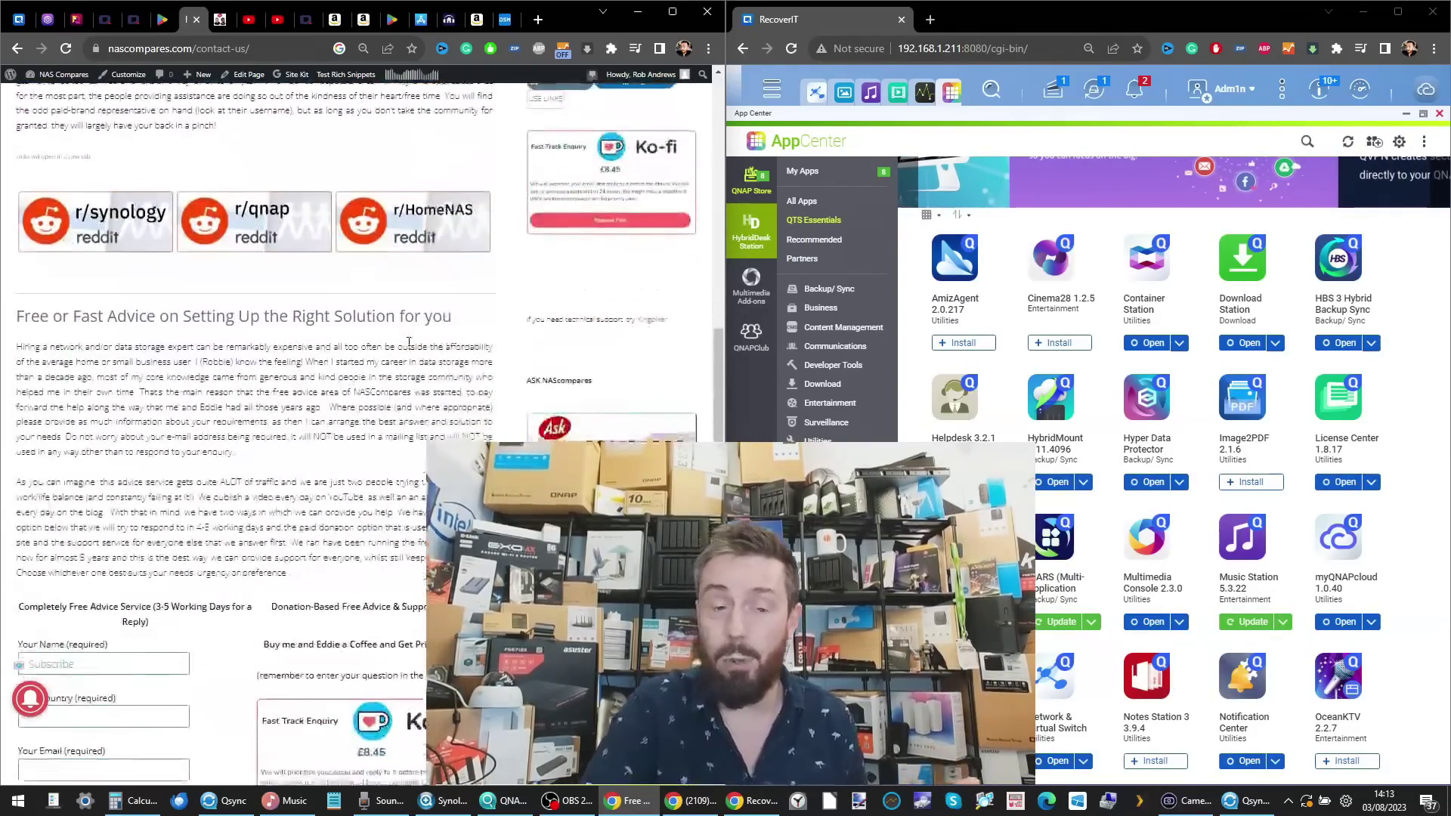
scroll(421, 345, up, 3)
click(421, 346)
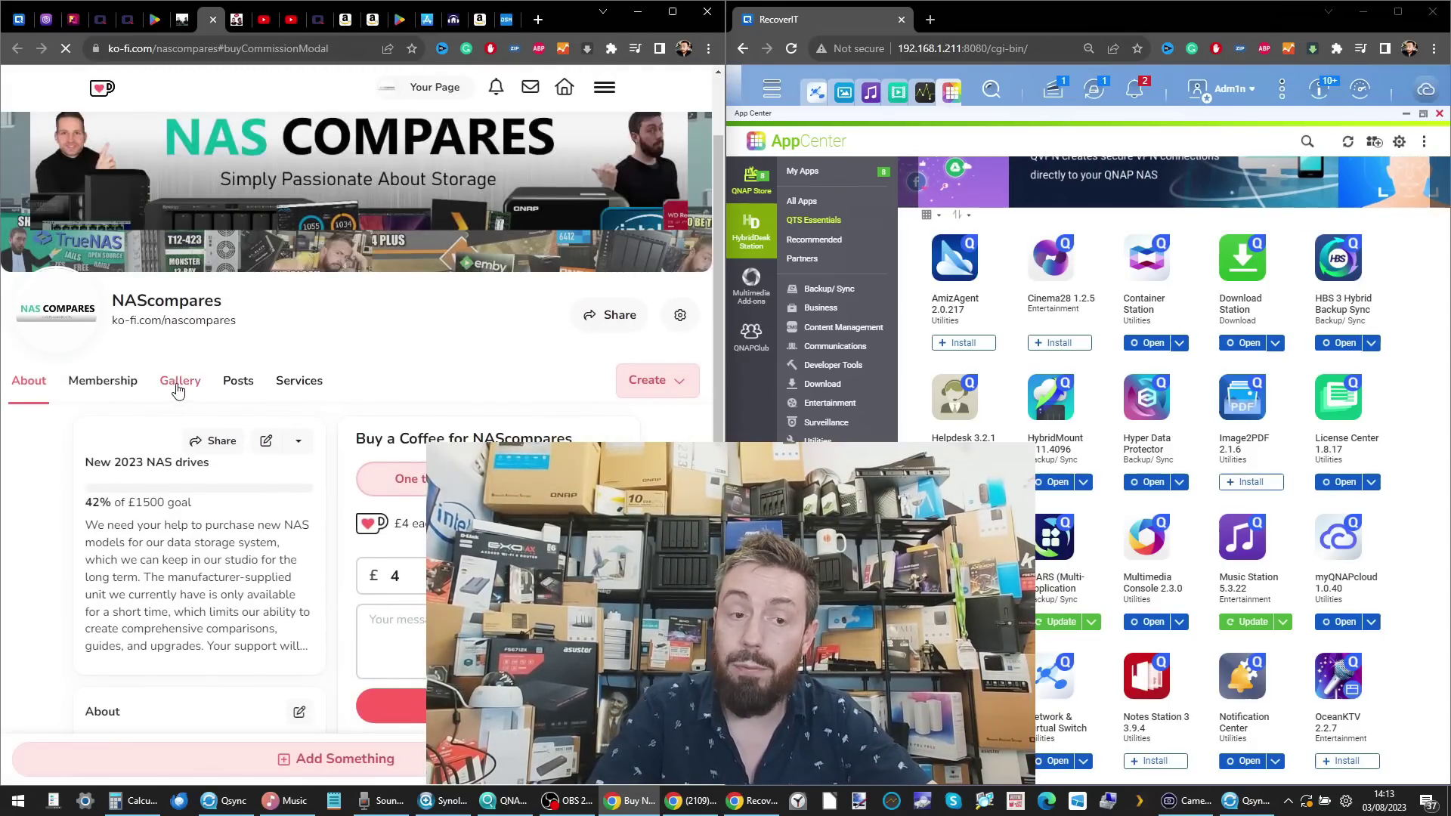
- Examine the Private Fast Track Enquiry and 1 Hour Zoom Consultation among the NAScompares services on Ko-fi
click(321, 386)
scroll(340, 302, down, 7)
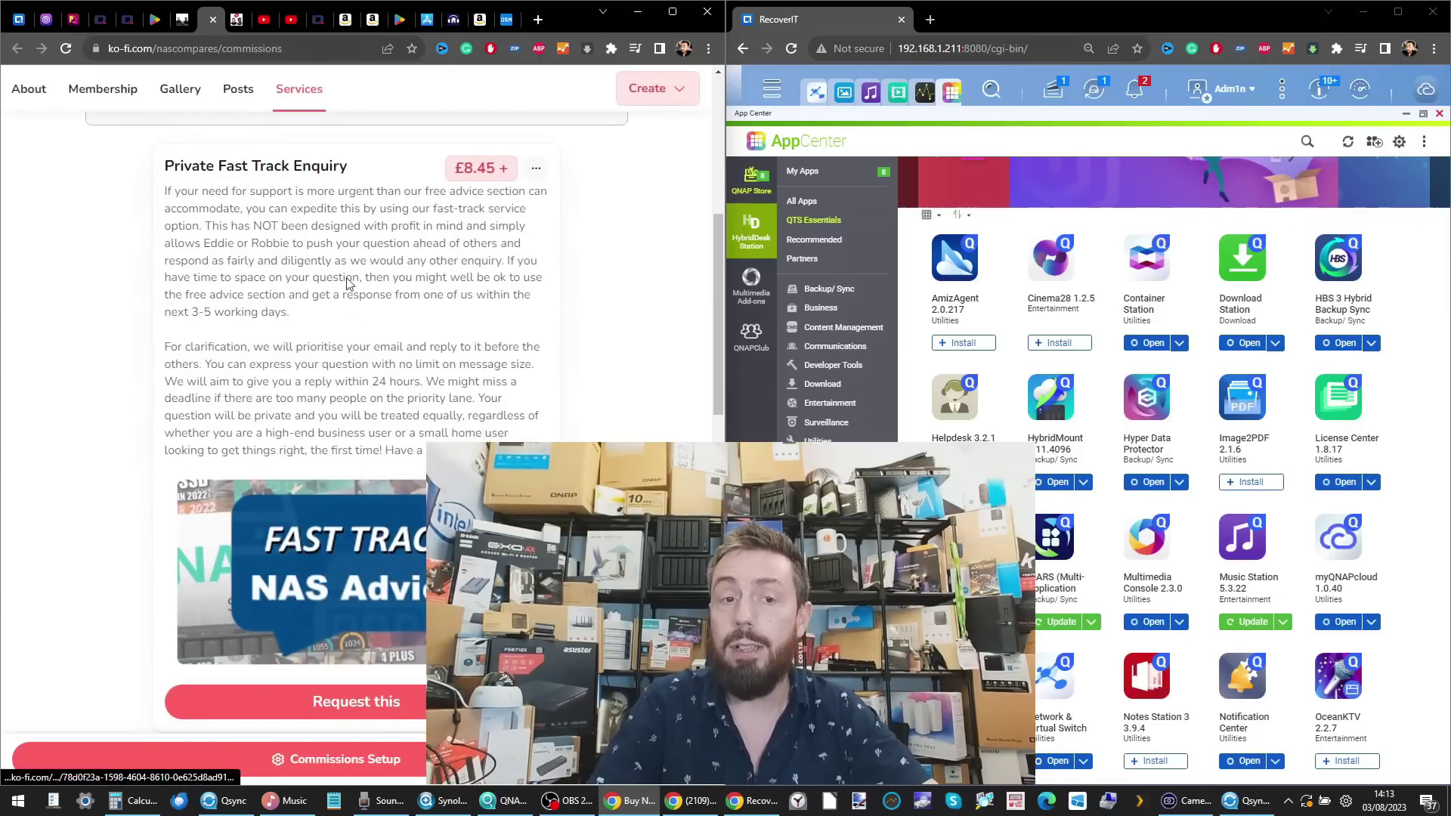
scroll(343, 283, down, 6)
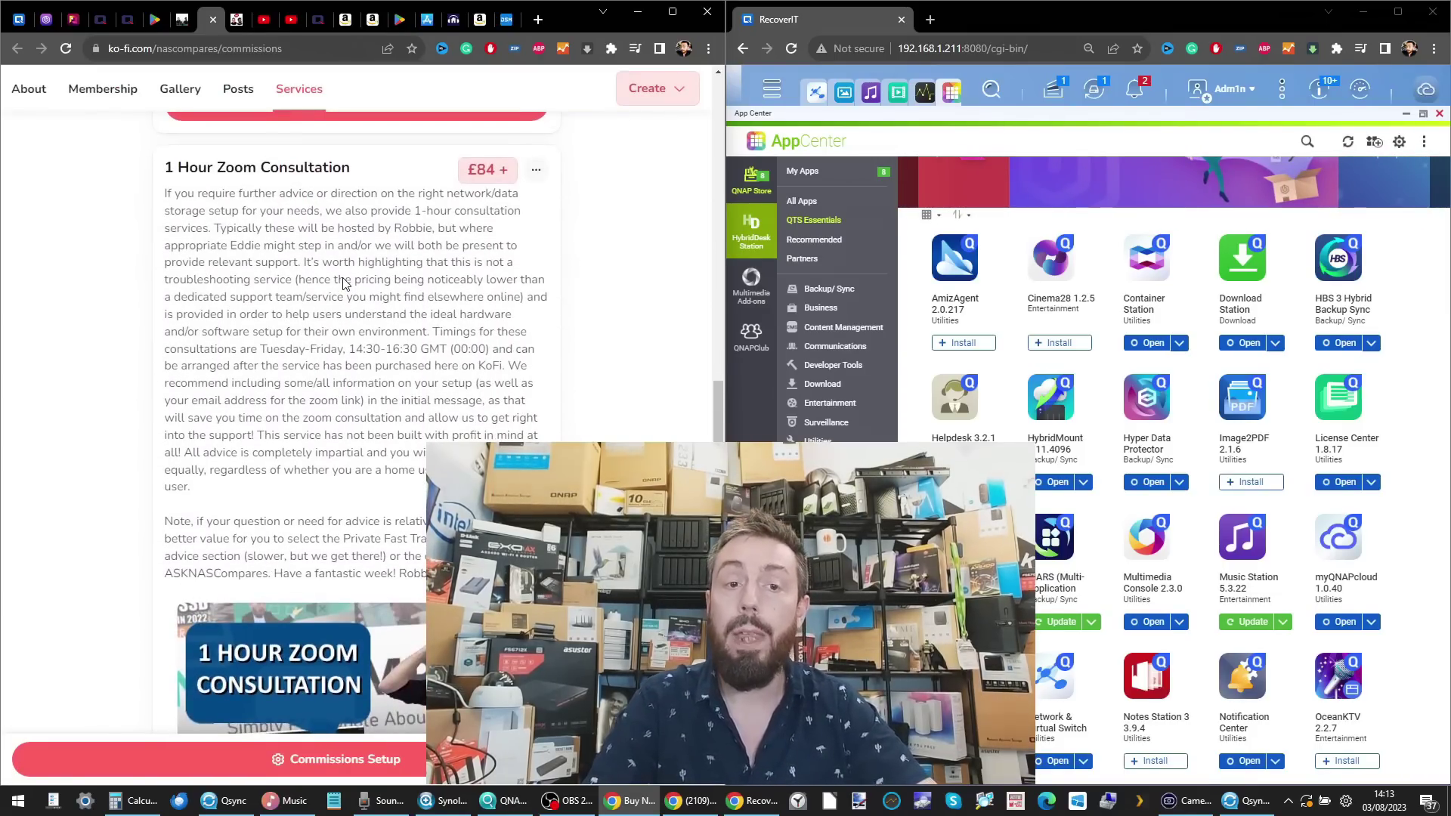
scroll(342, 282, up, 12)
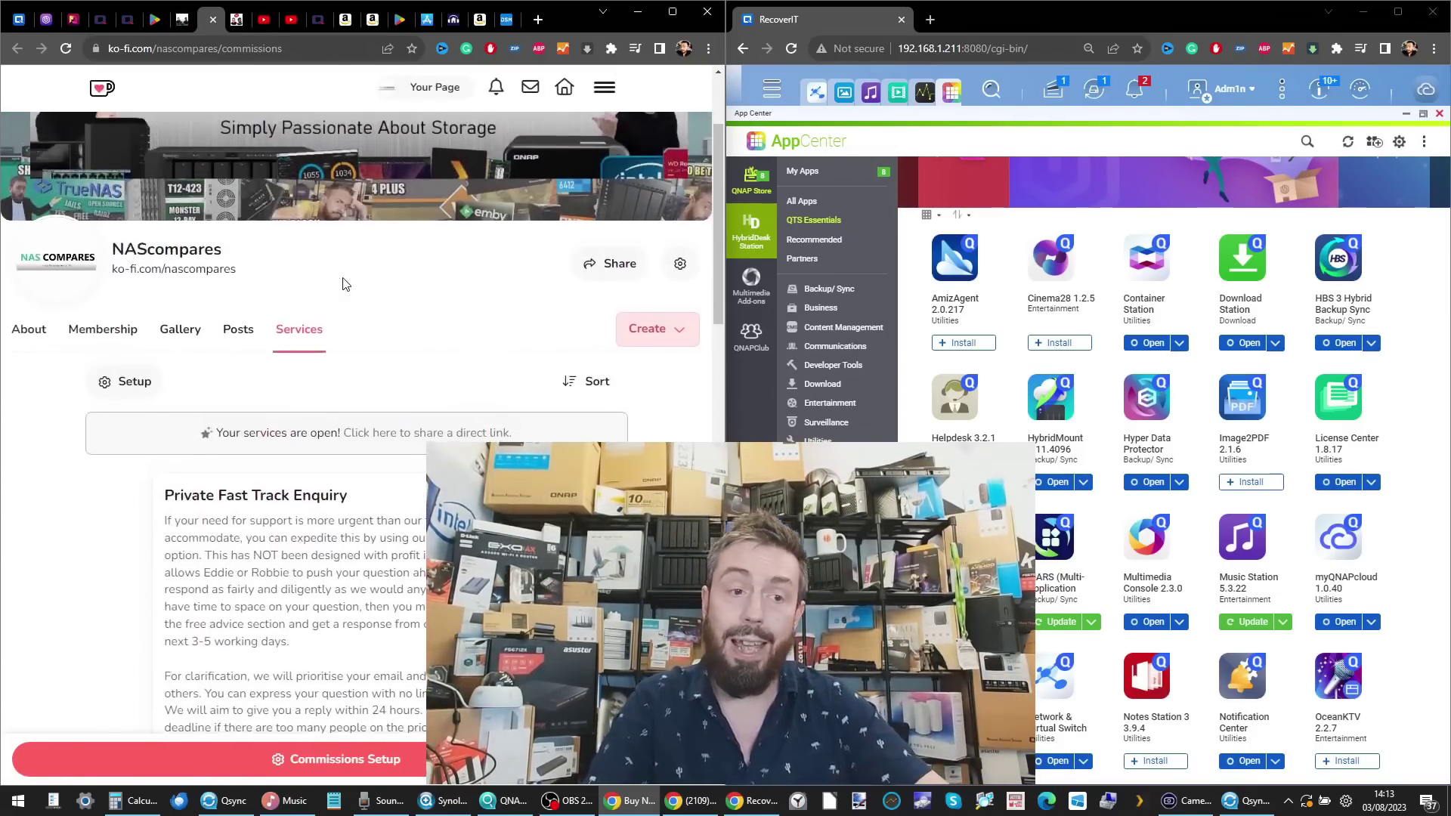
- Examine the Inner Circle, Inner Circle Plus and Inner Circle Live membership tiers and their benefits on Ko-fi
click(114, 333)
scroll(426, 369, down, 2)
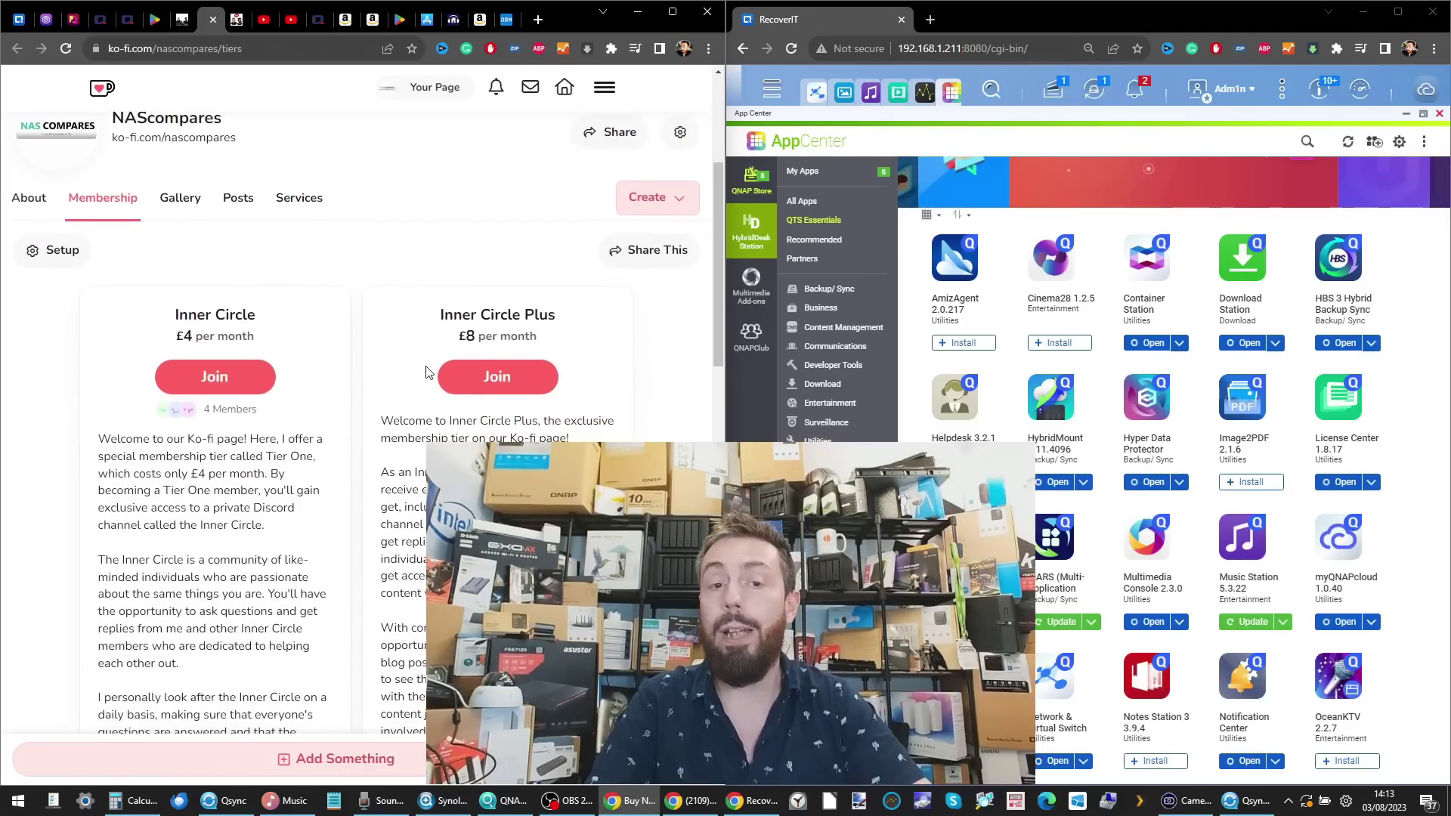
scroll(426, 372, down, 2)
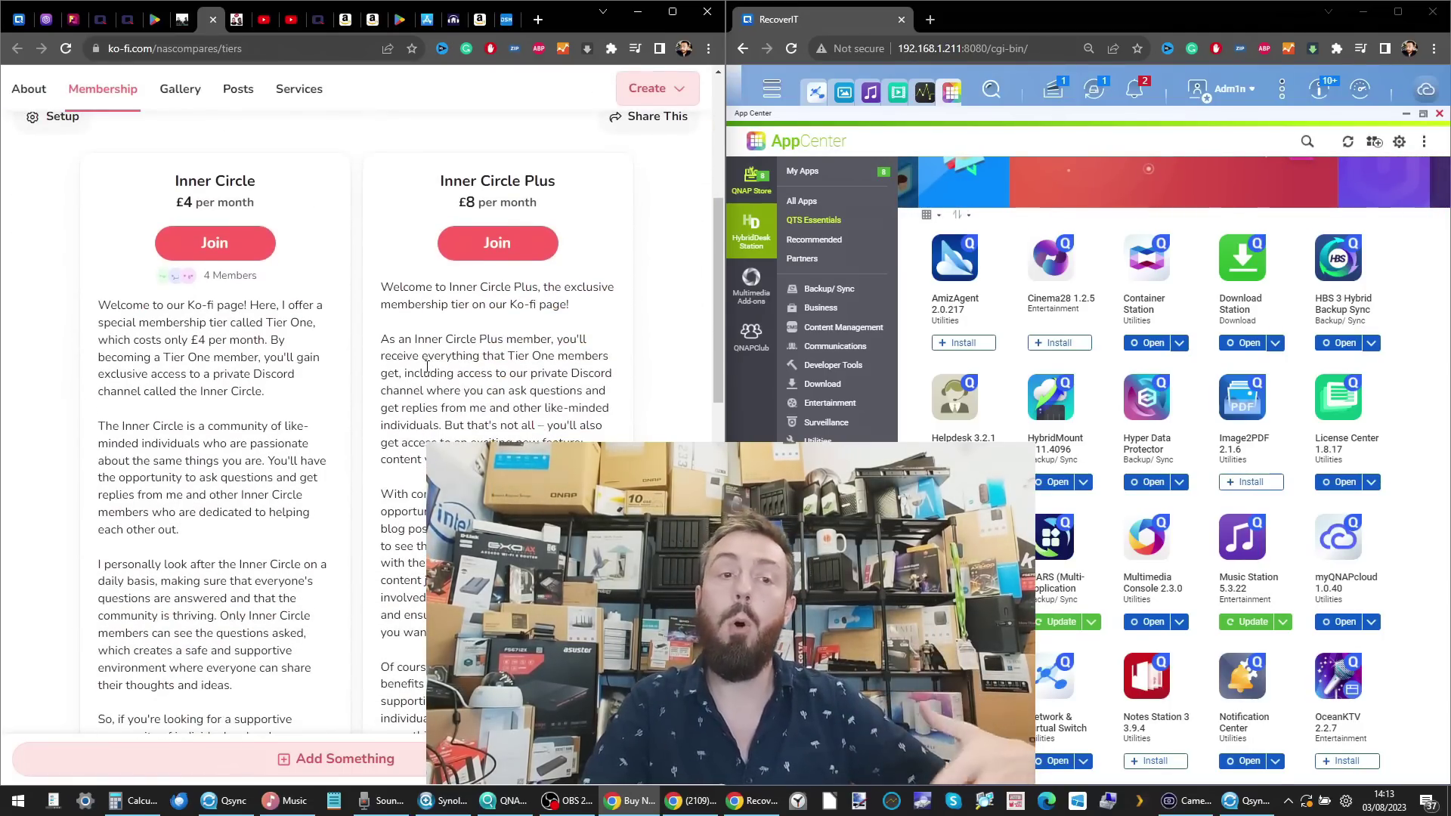
scroll(427, 367, down, 10)
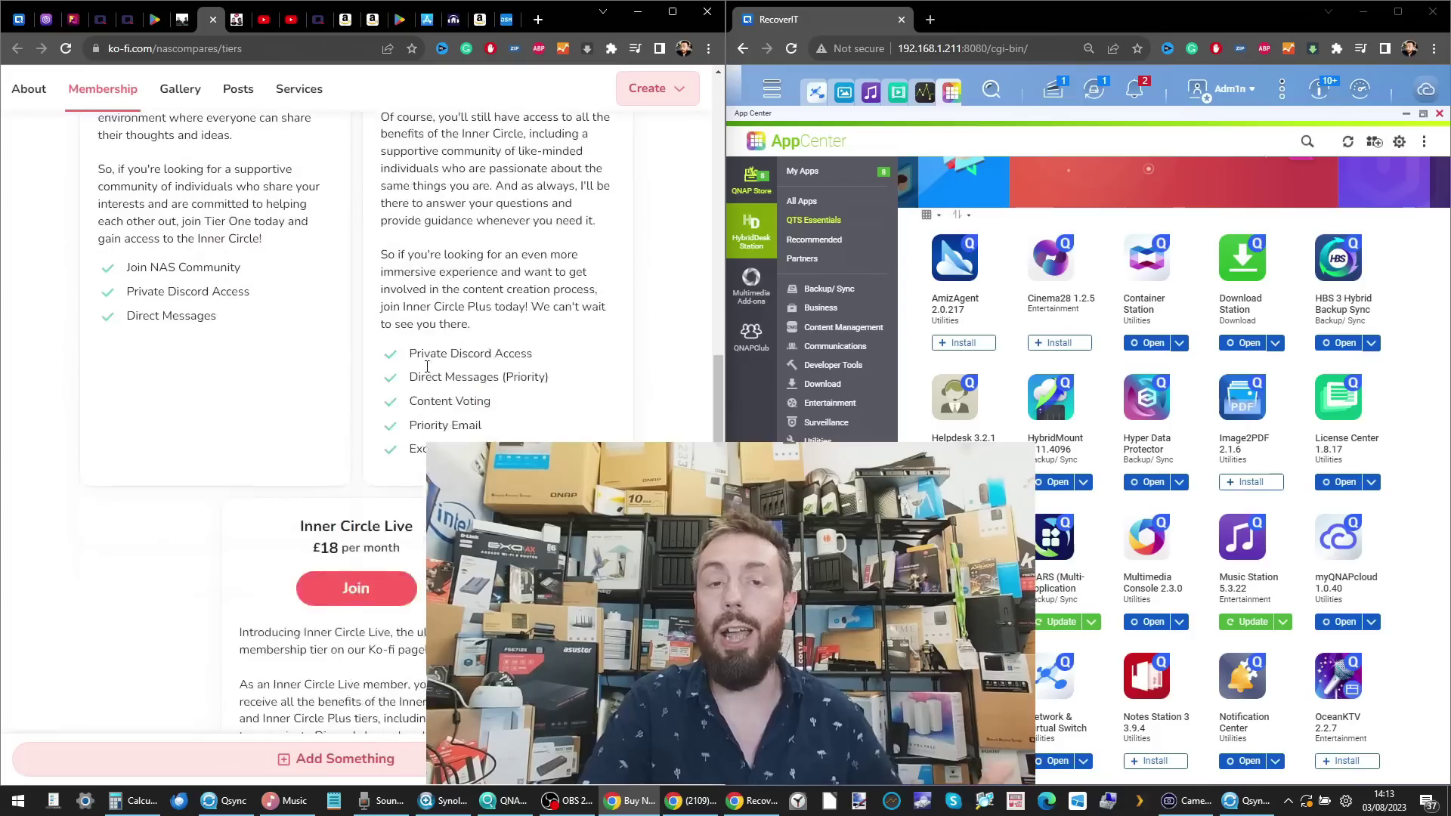
scroll(427, 372, down, 2)
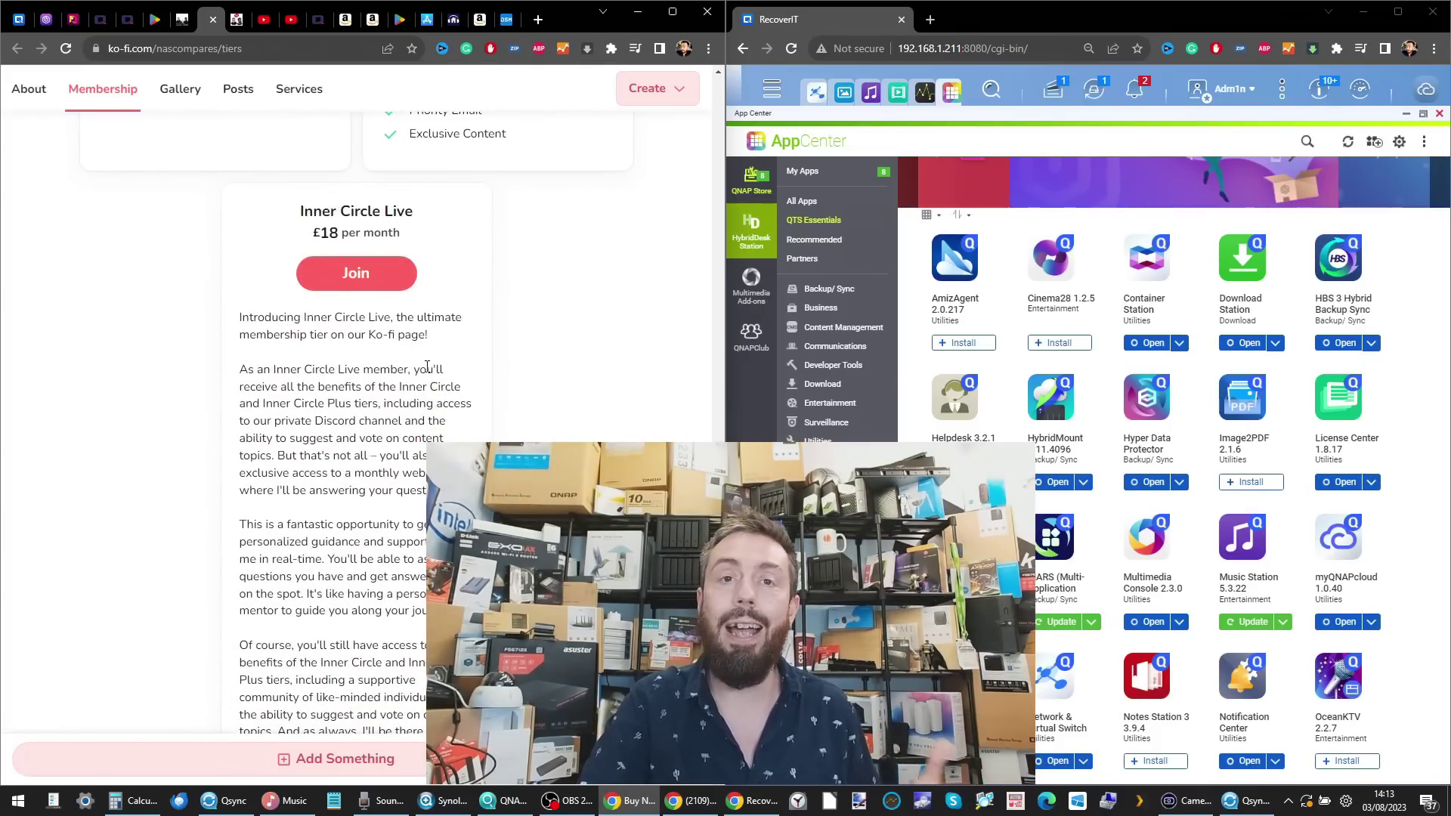
scroll(428, 367, down, 5)
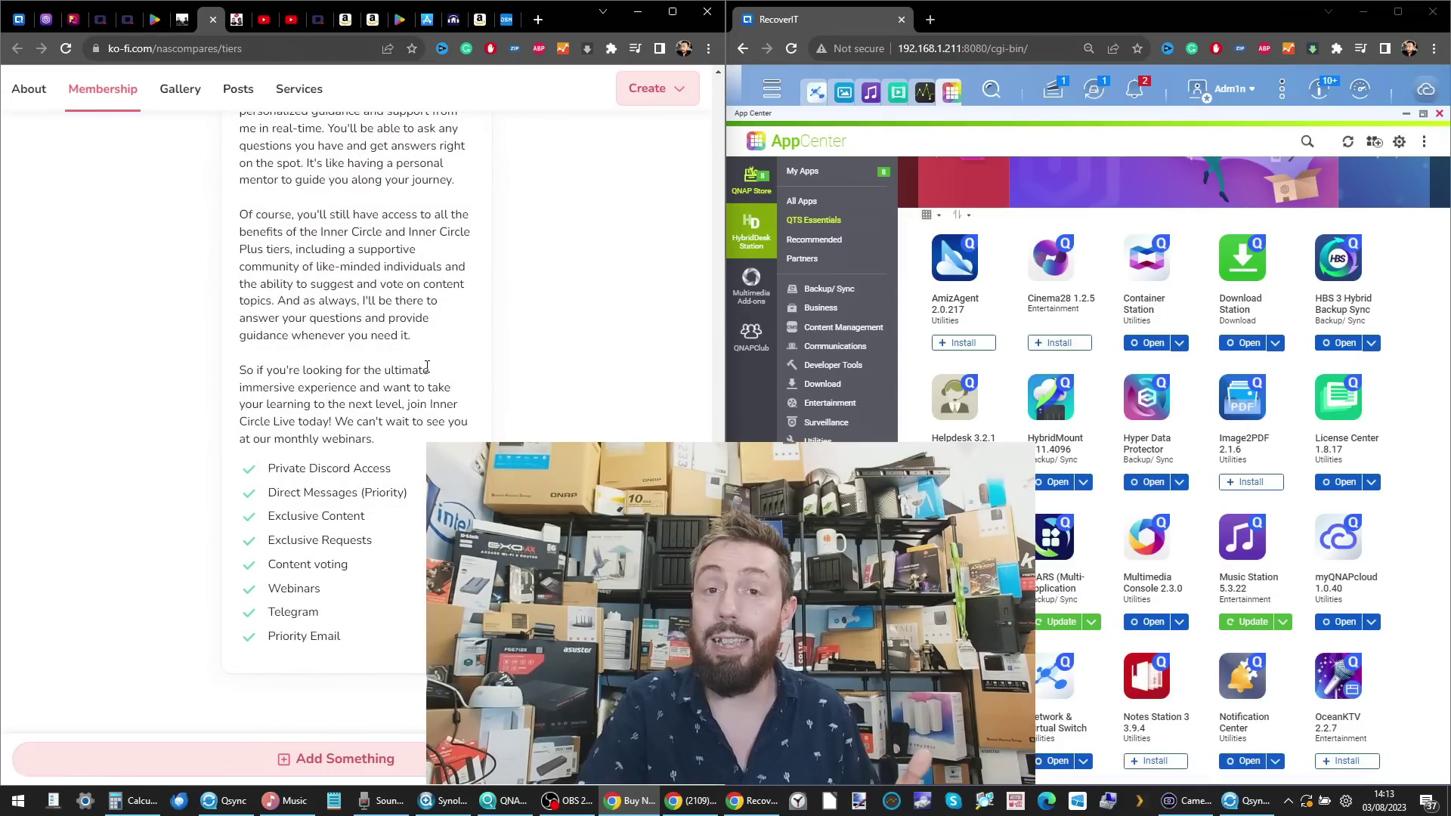